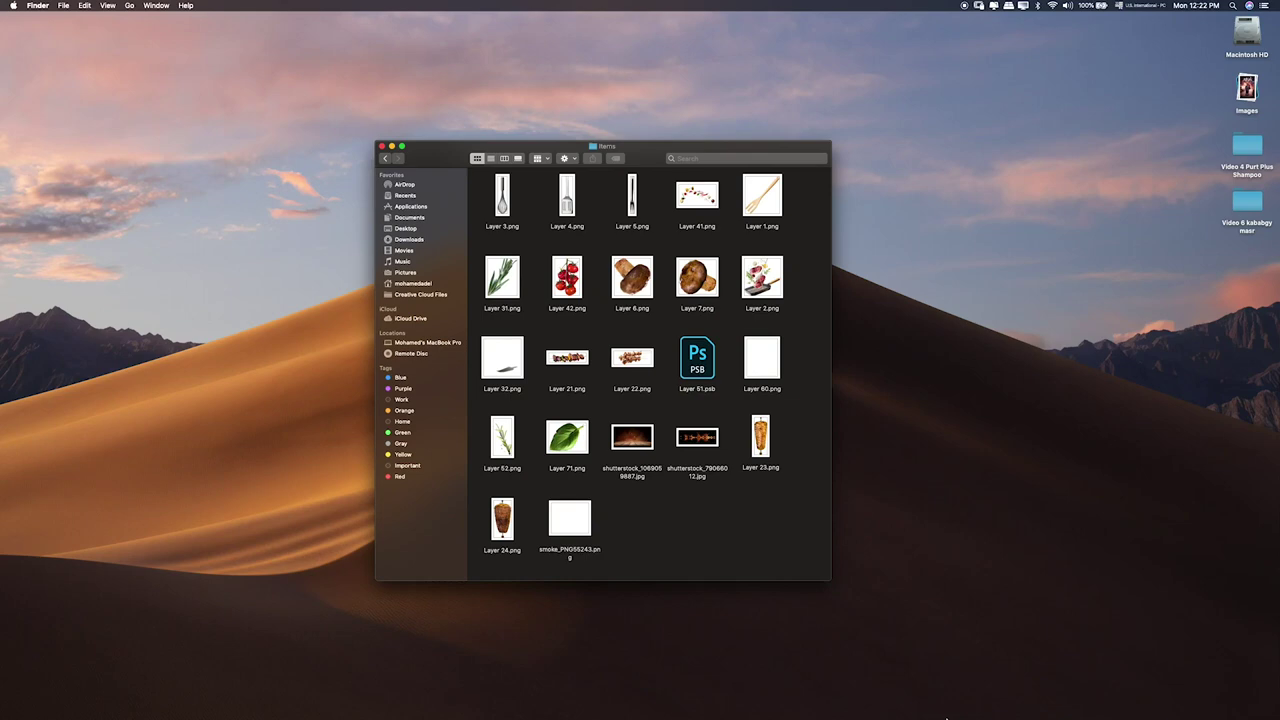
Leave the Finder Items folder and restore the minimized Photoshop banner mockup from the Dock
click(952, 717)
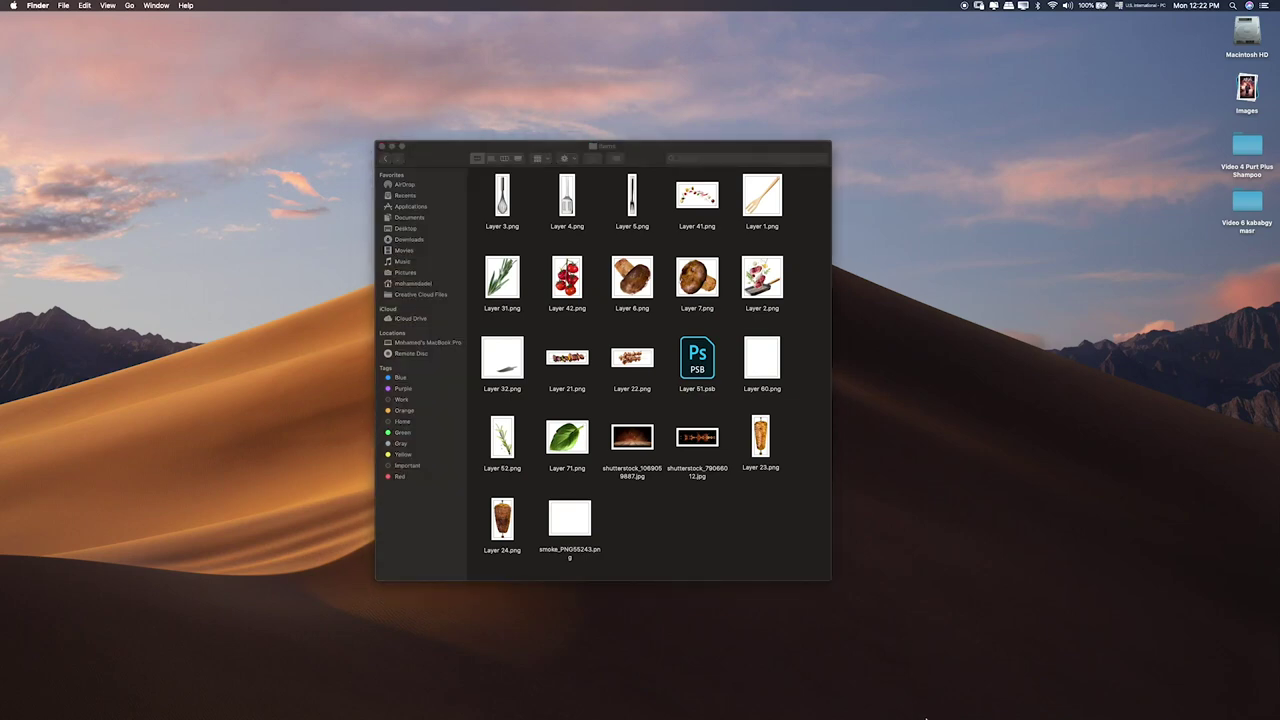
mouse_move(928, 717)
click(951, 688)
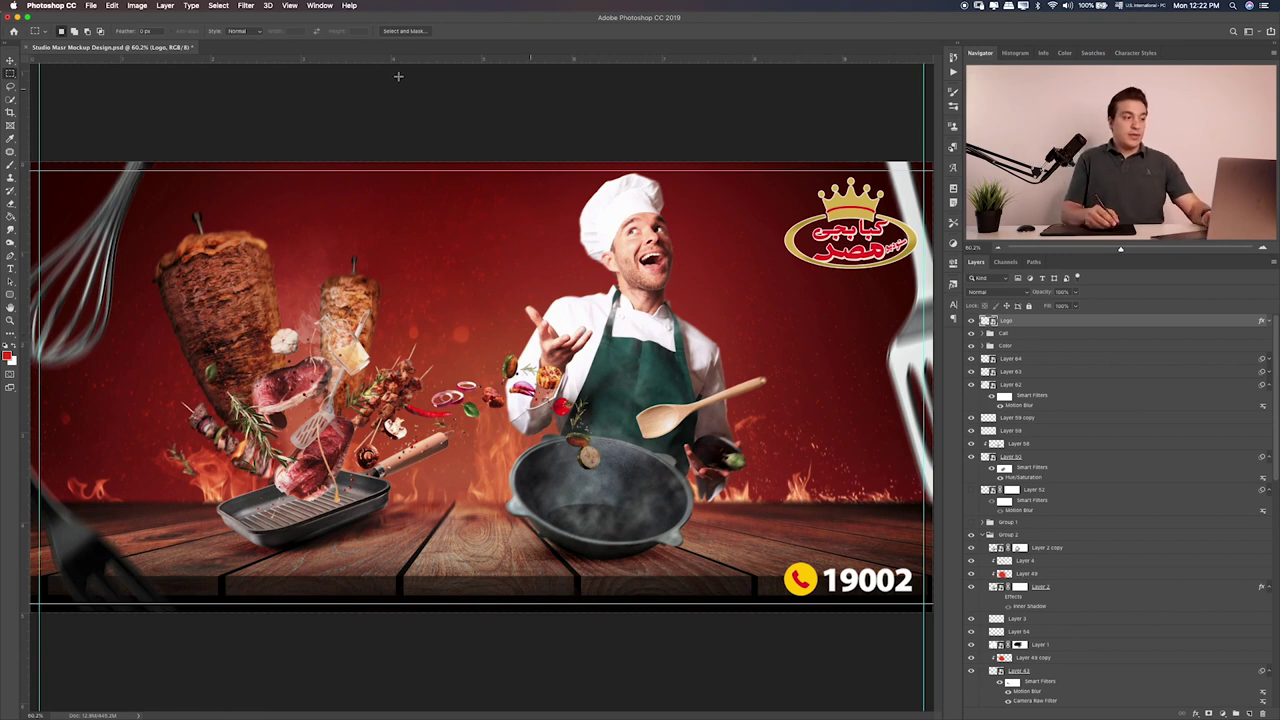
Create a new document named Kabab, 3000 × 1500 pixels at 300 ppi
click(90, 5)
click(100, 17)
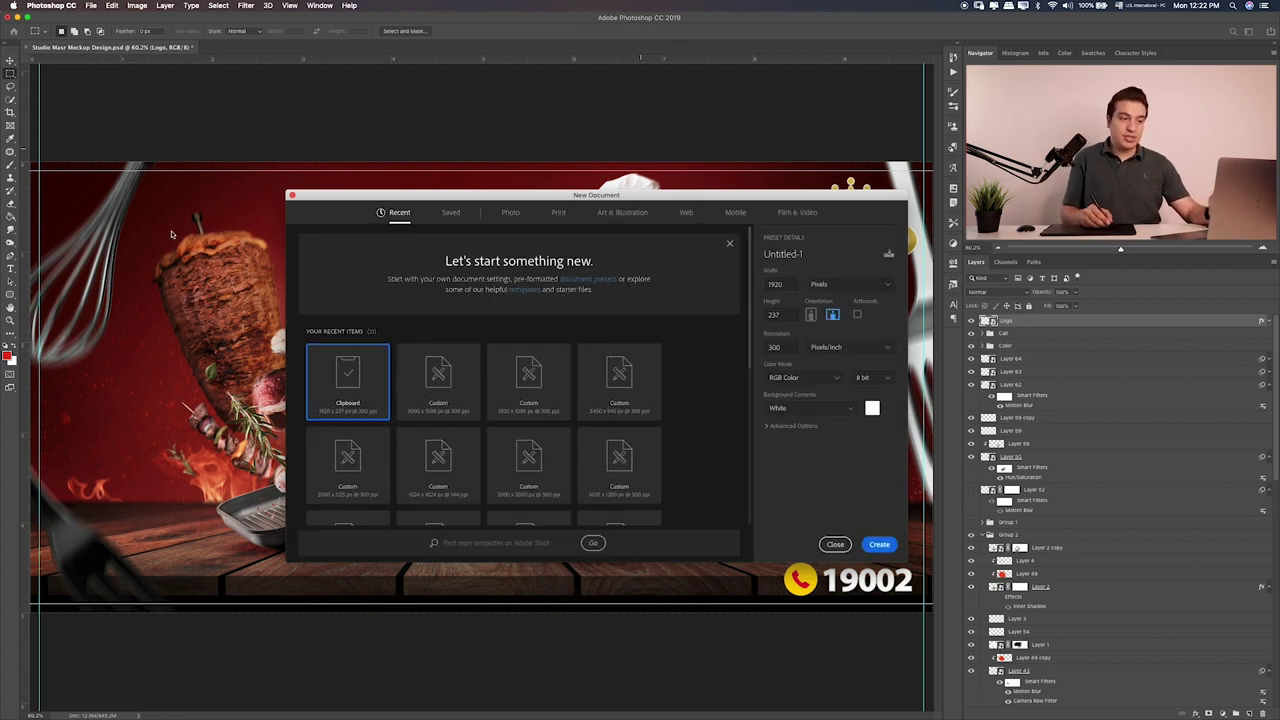
double_click(793, 285)
text(3000)
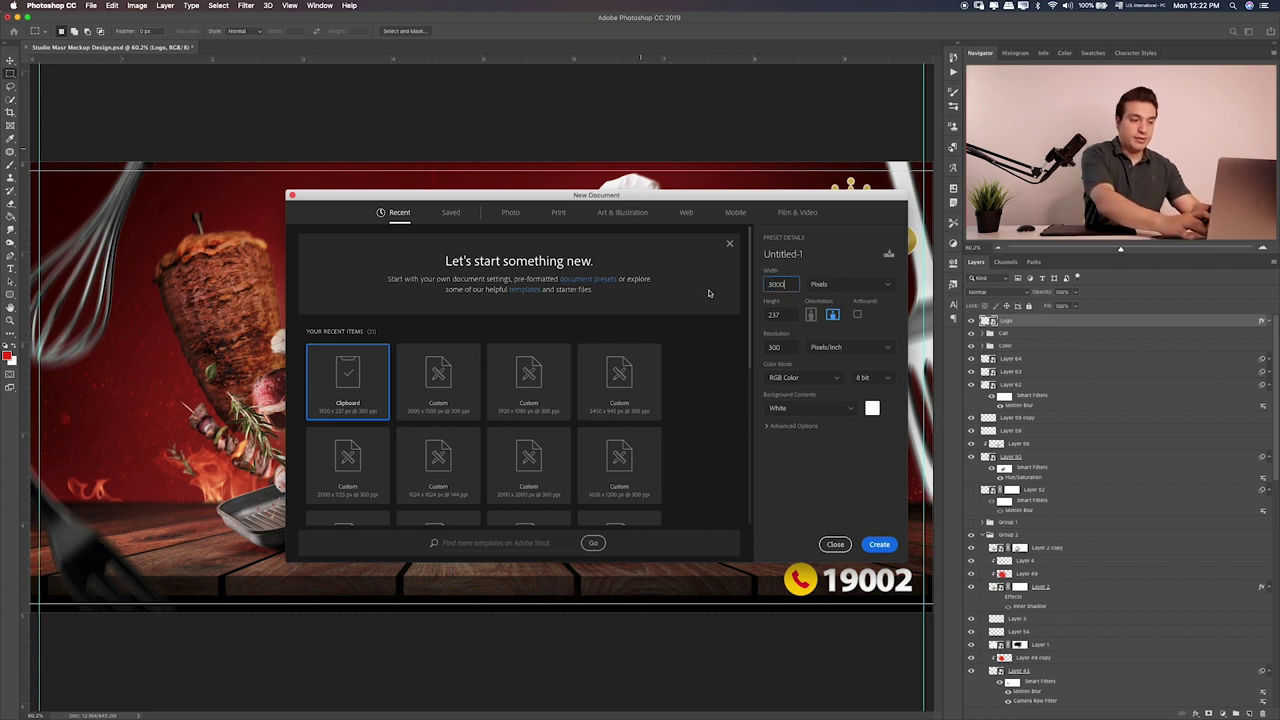
key(Tab)
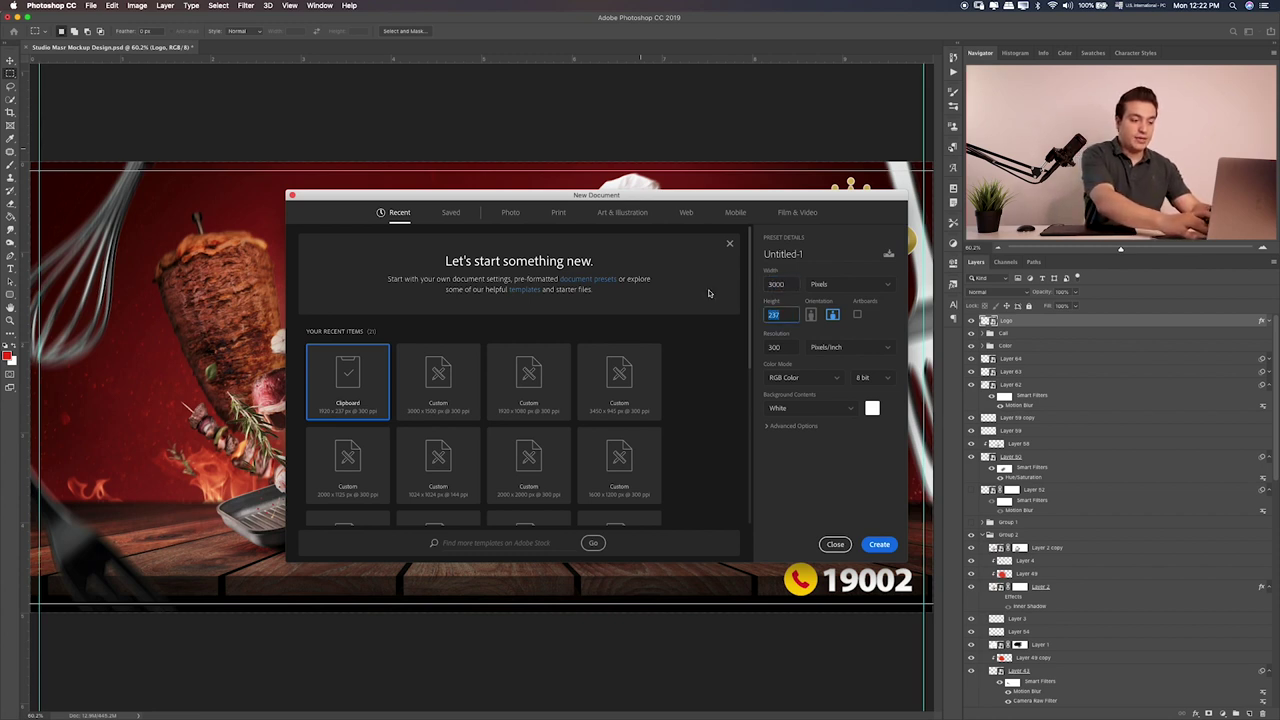
text(1500)
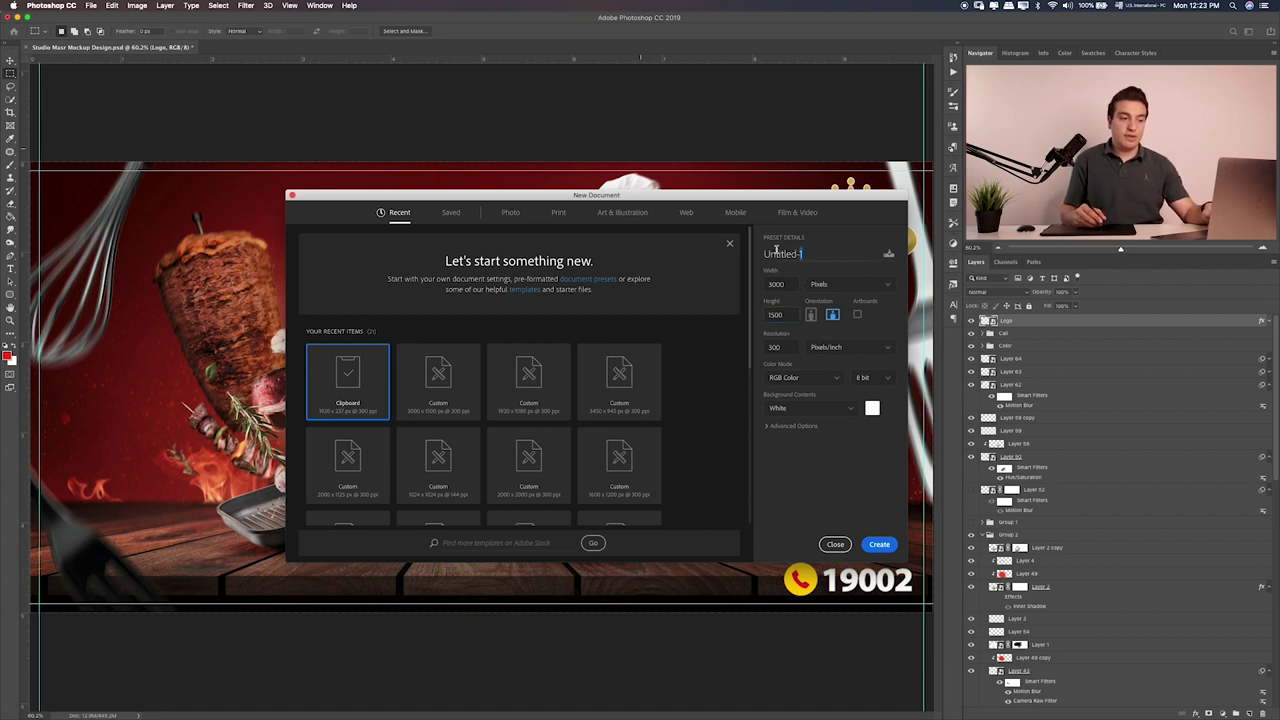
click(826, 256)
text(K)
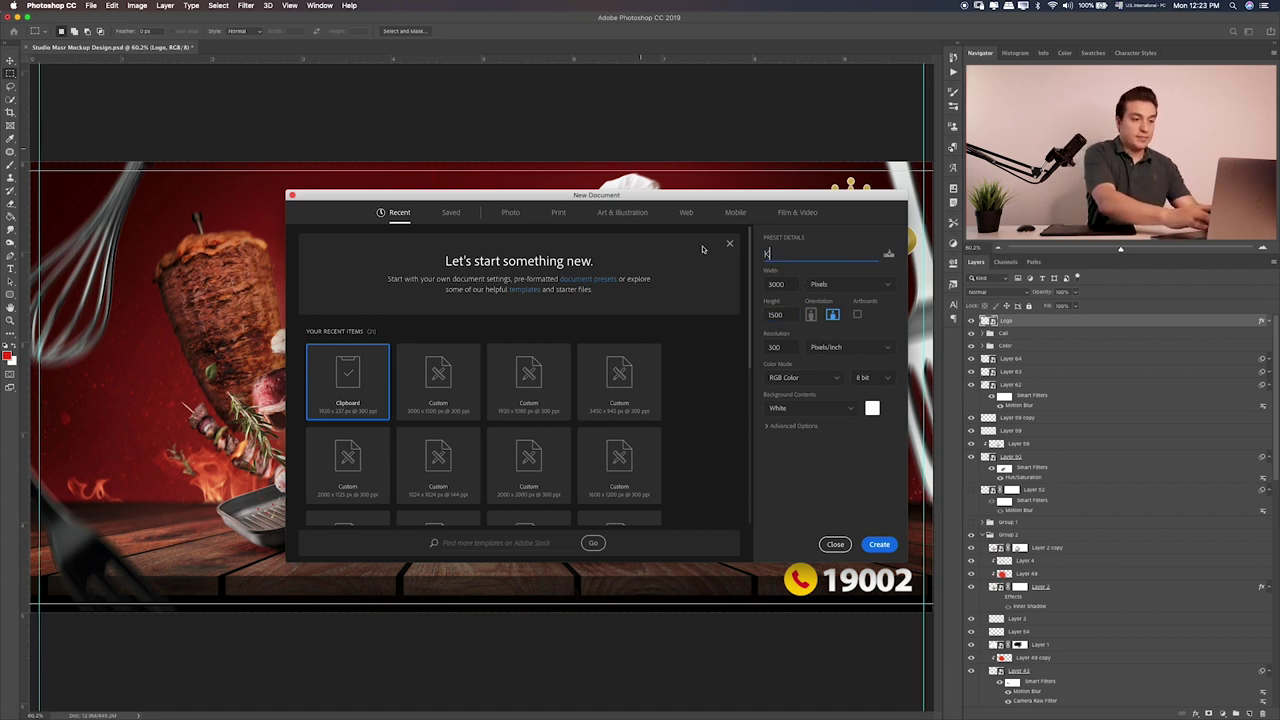
text(abab)
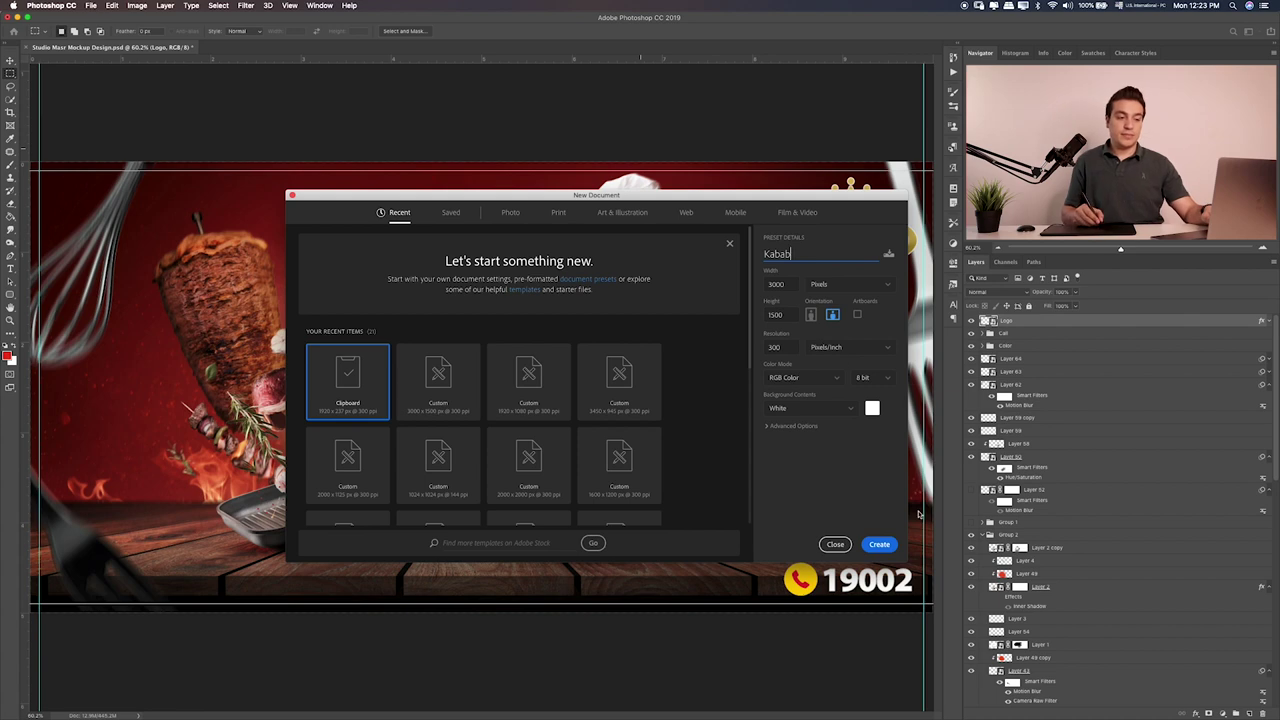
click(880, 544)
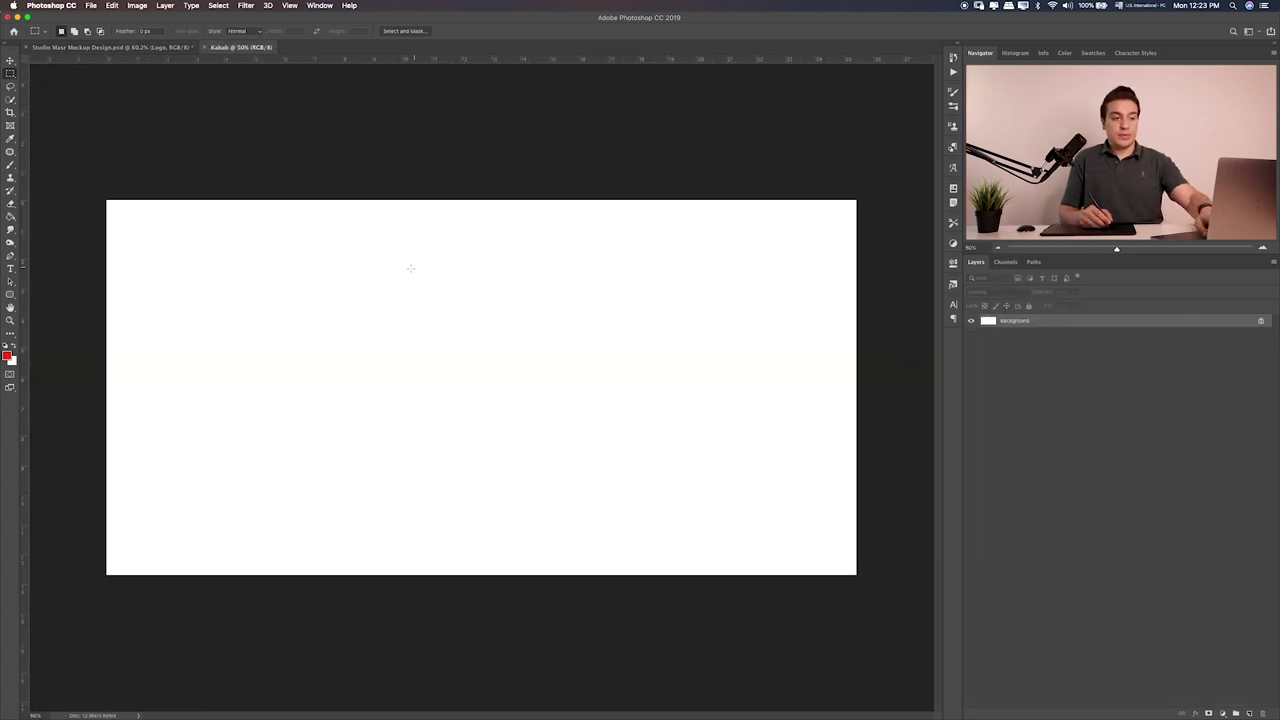
Check the banner mockup for reference and zoom both documents to 50%
key(super+0)
click(165, 48)
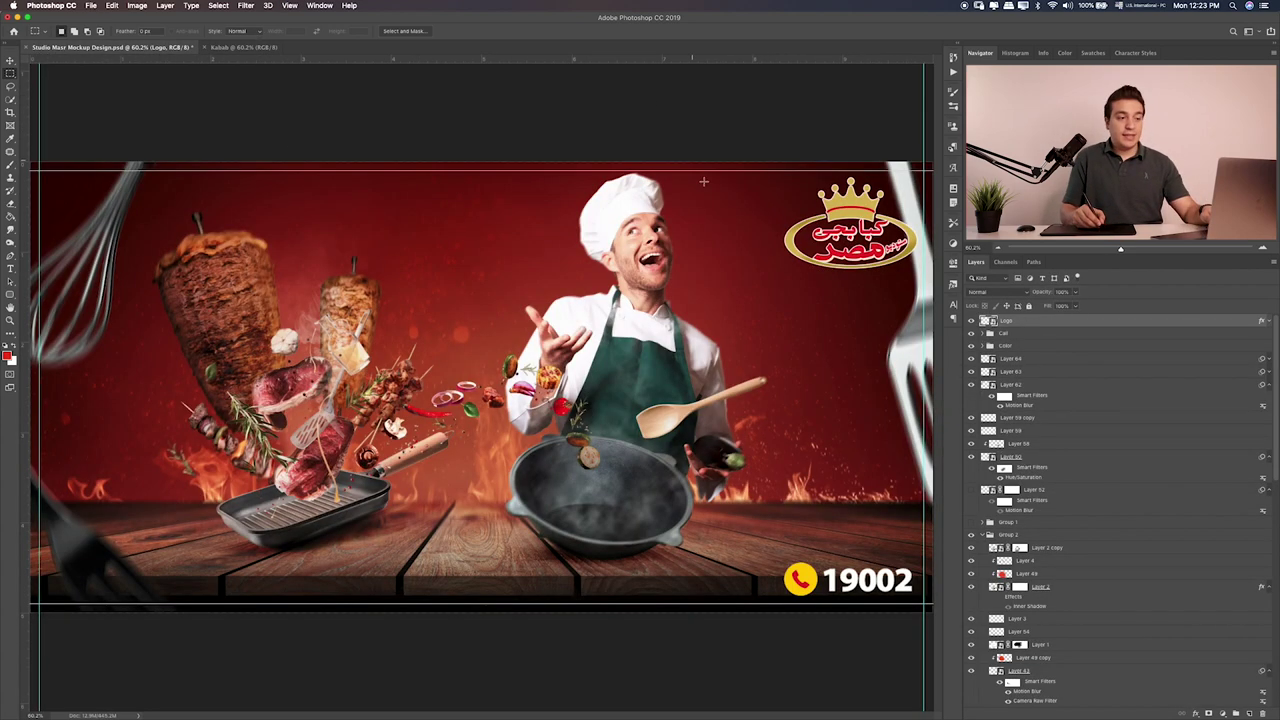
key(super+minus)
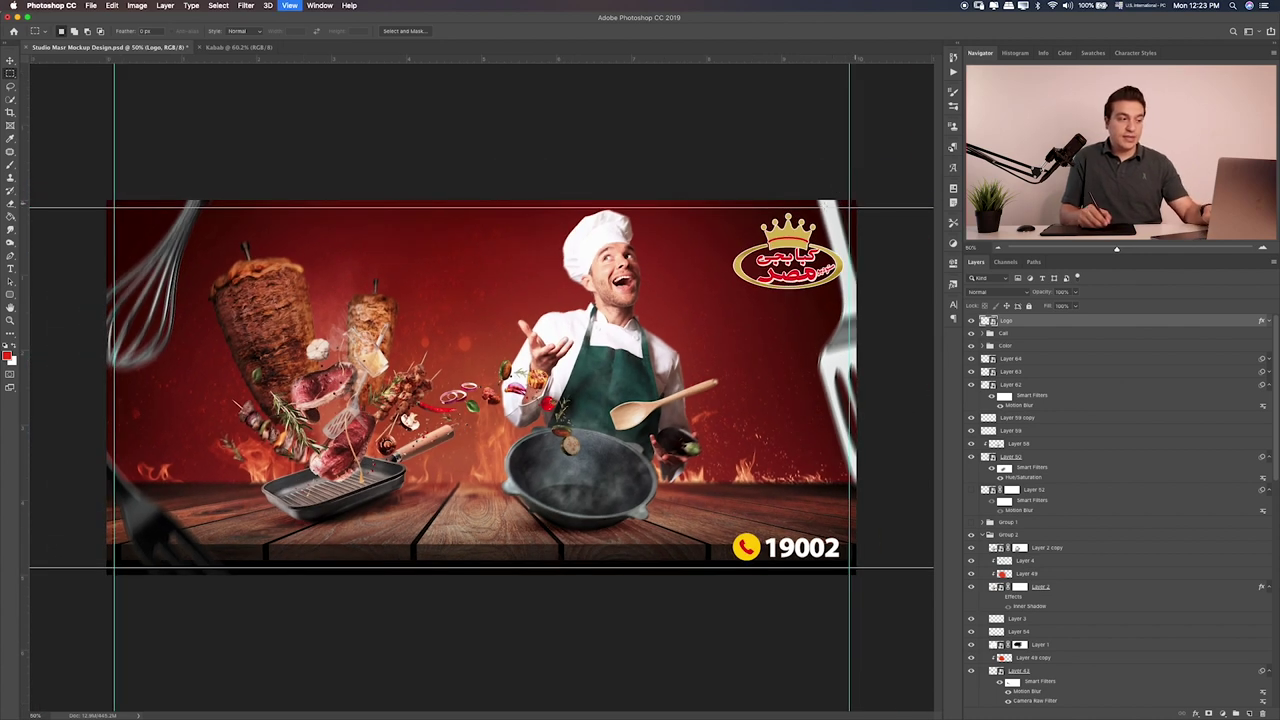
click(230, 47)
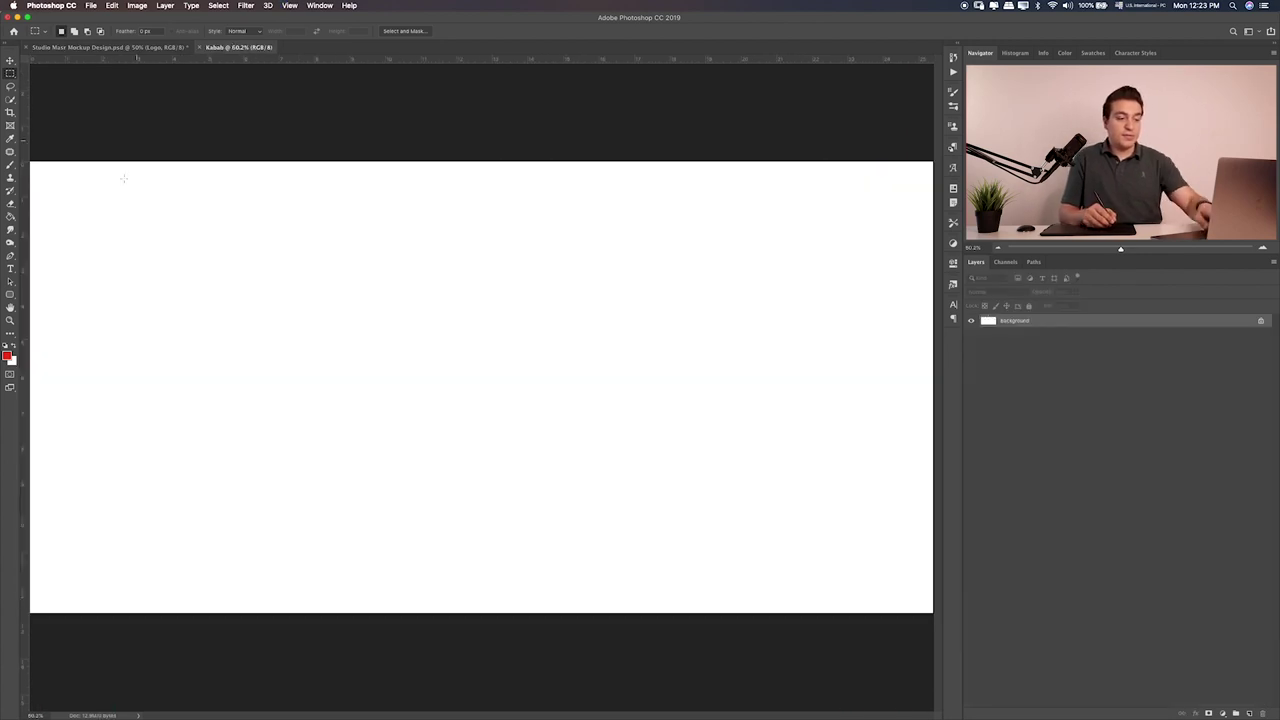
key(super+minus)
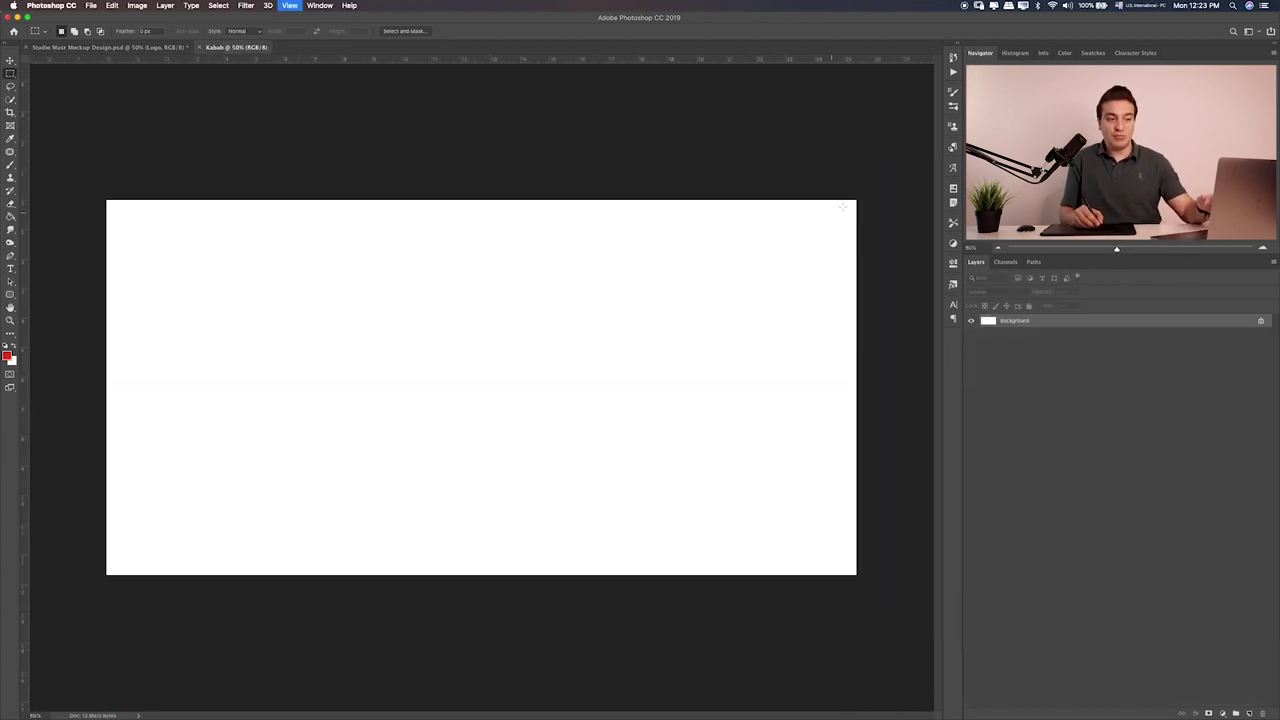
Mark a small top-right corner square and add guides near the right and top edges
drag(840, 200, 832, 226)
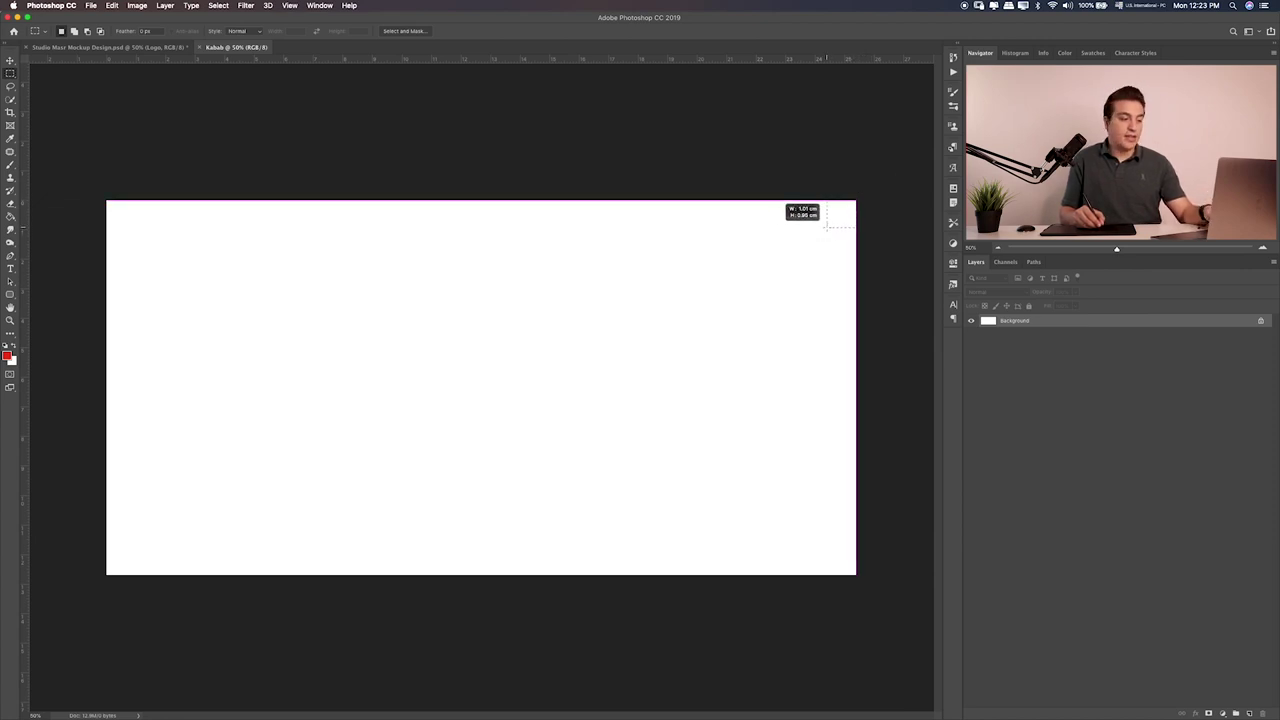
mouse_move(836, 219)
mouse_down()
mouse_move(816, 224)
mouse_move(840, 217)
mouse_move(826, 230)
mouse_up()
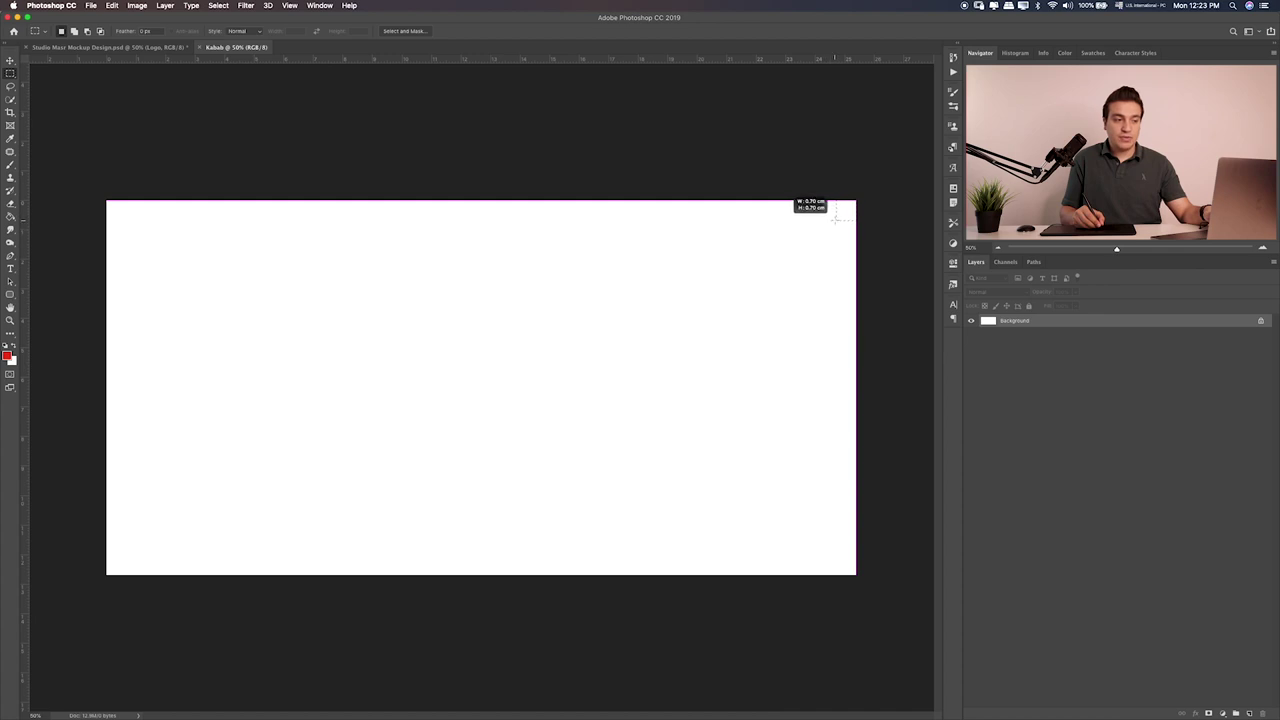
drag(836, 216, 838, 218)
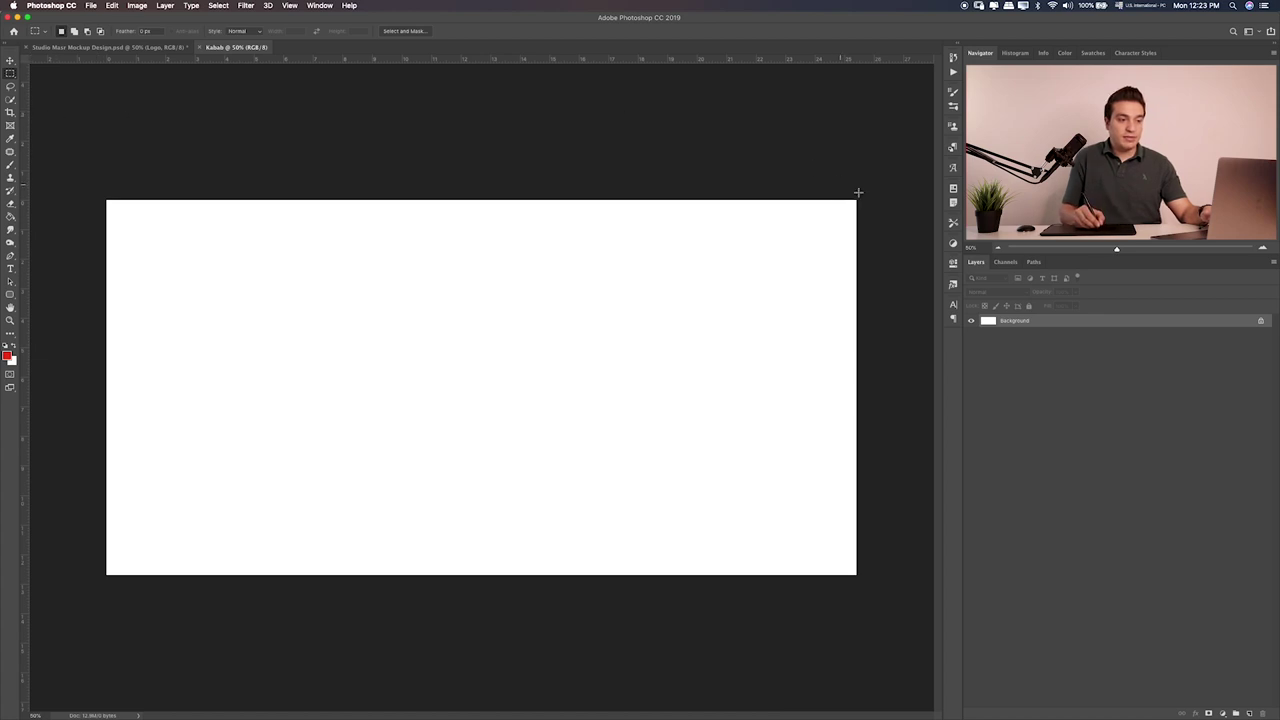
drag(856, 198, 842, 214)
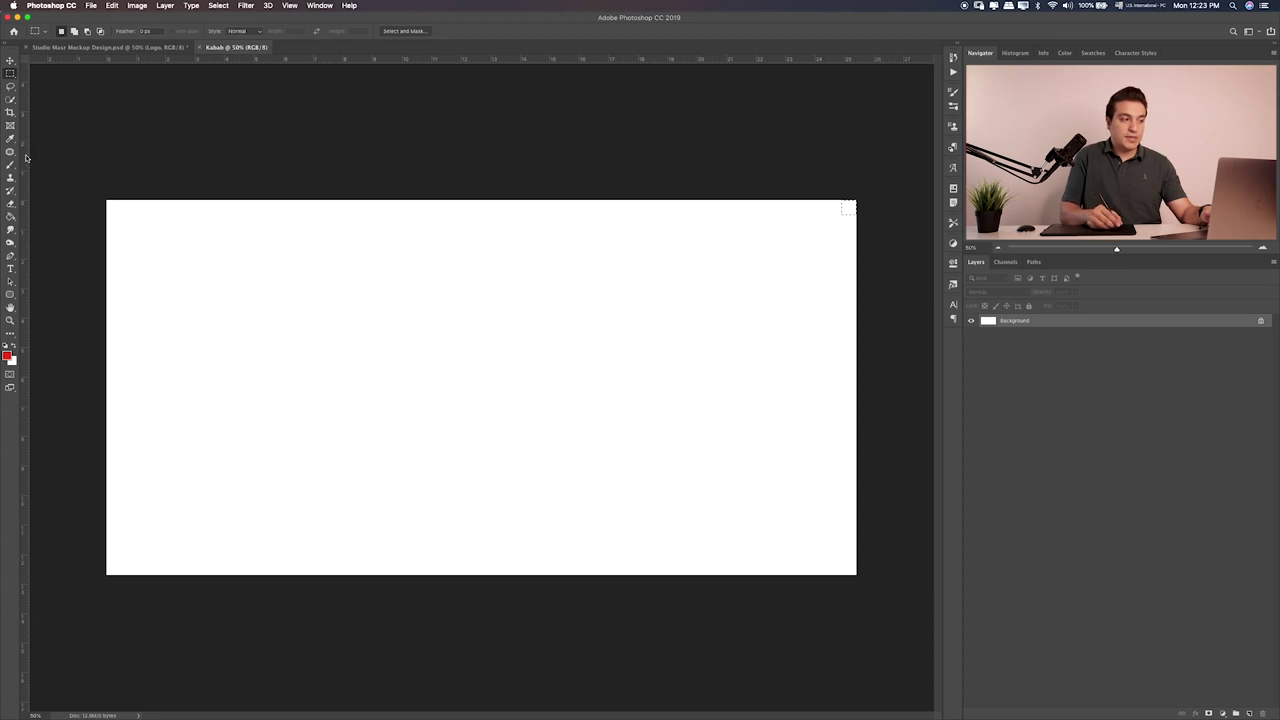
drag(26, 157, 838, 114)
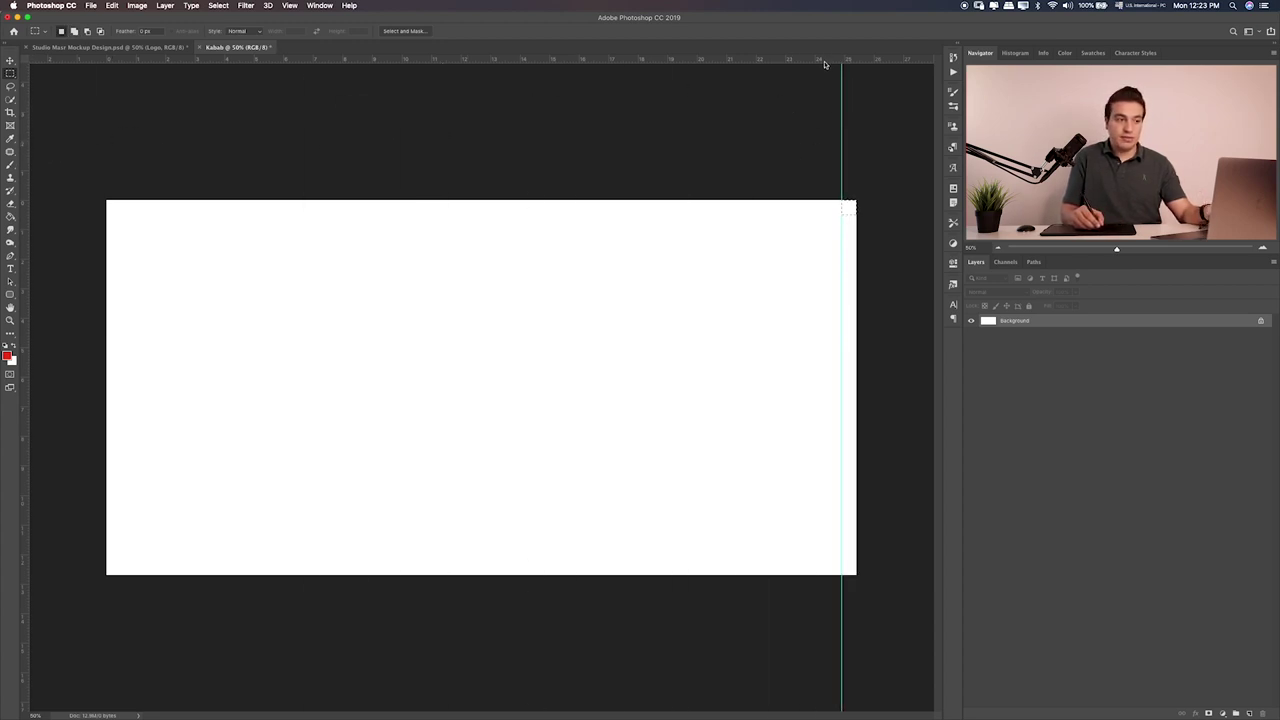
drag(824, 62, 811, 214)
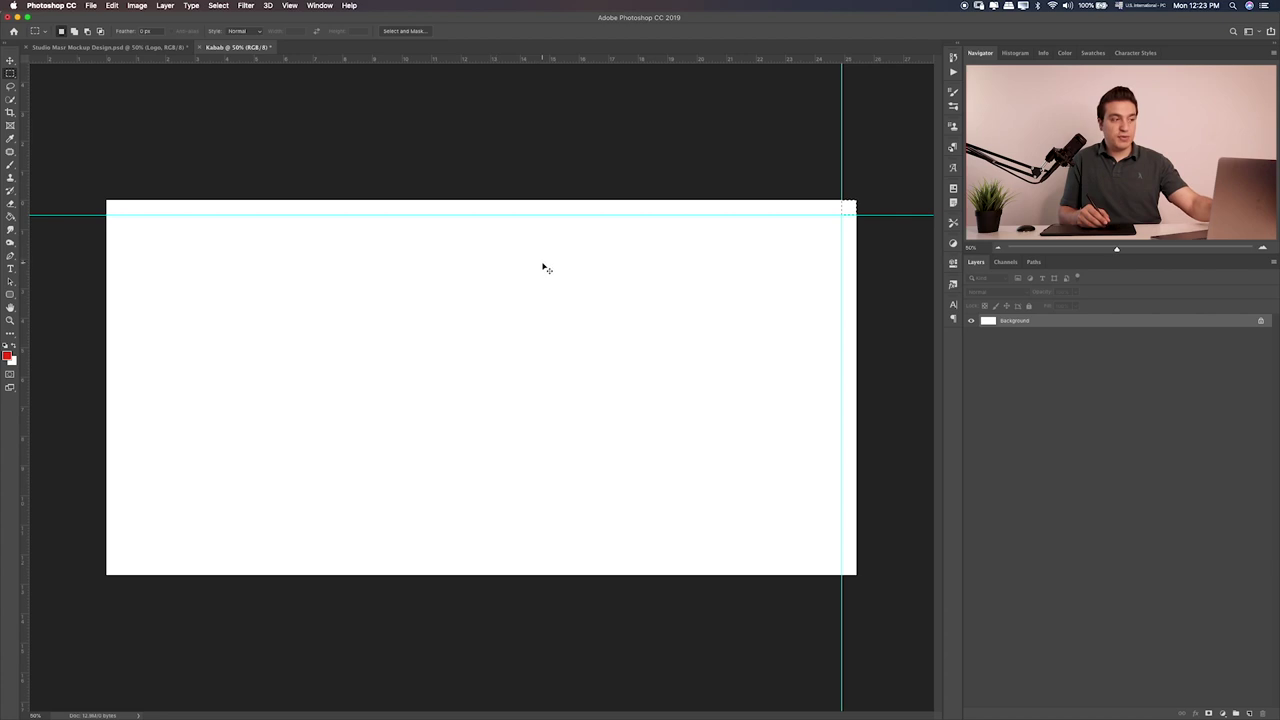
Move the margin square to the bottom-left and add guides near the left and bottom edges
key(ctrl+r)
key(ctrl+r)
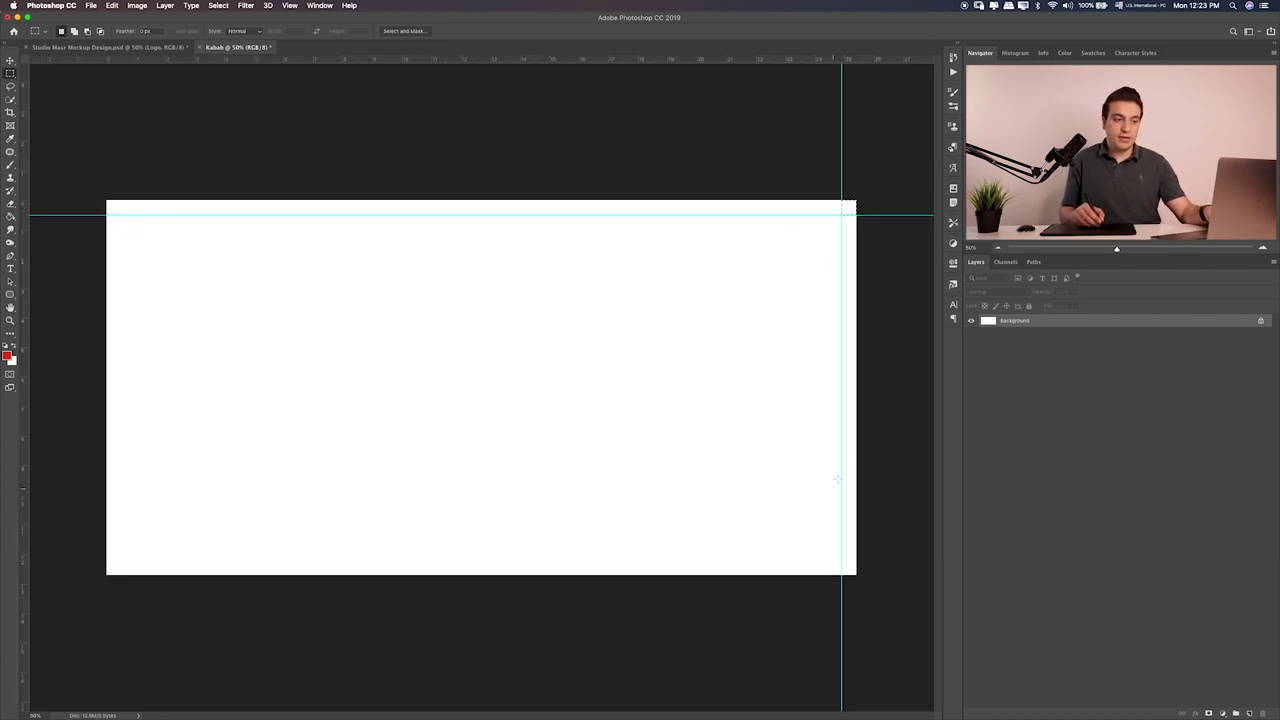
drag(848, 209, 481, 387)
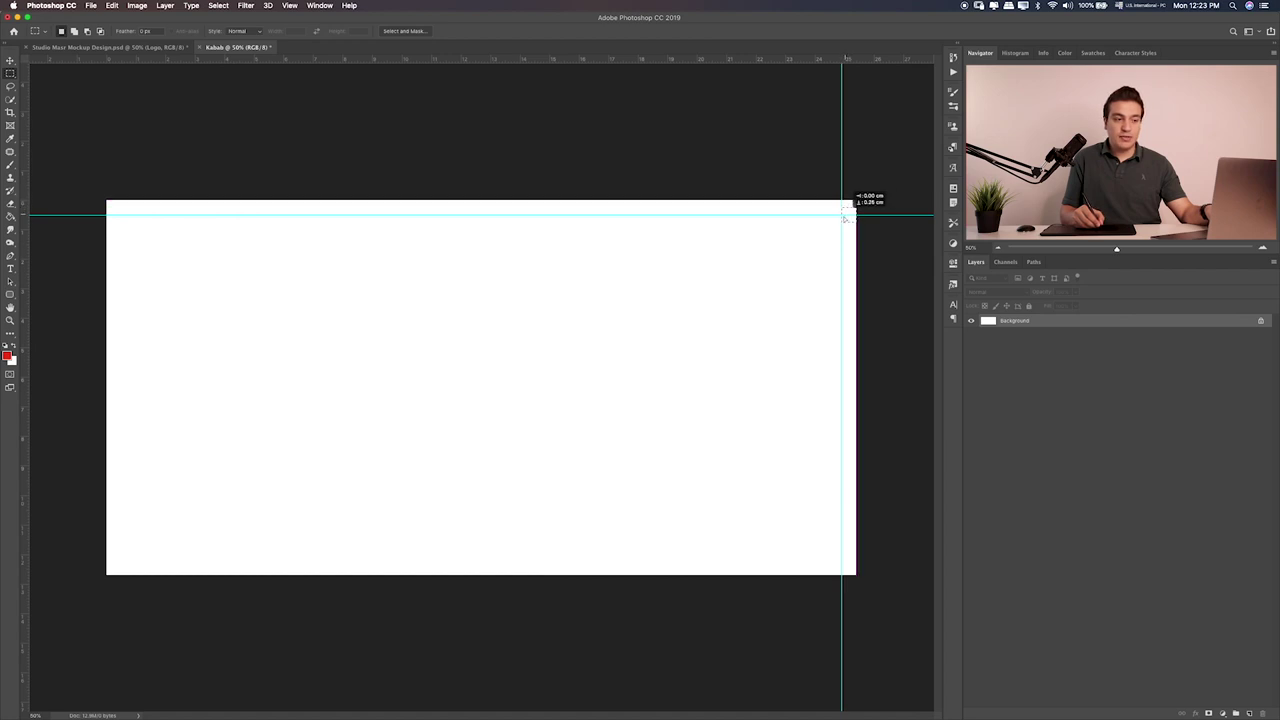
drag(411, 449, 113, 570)
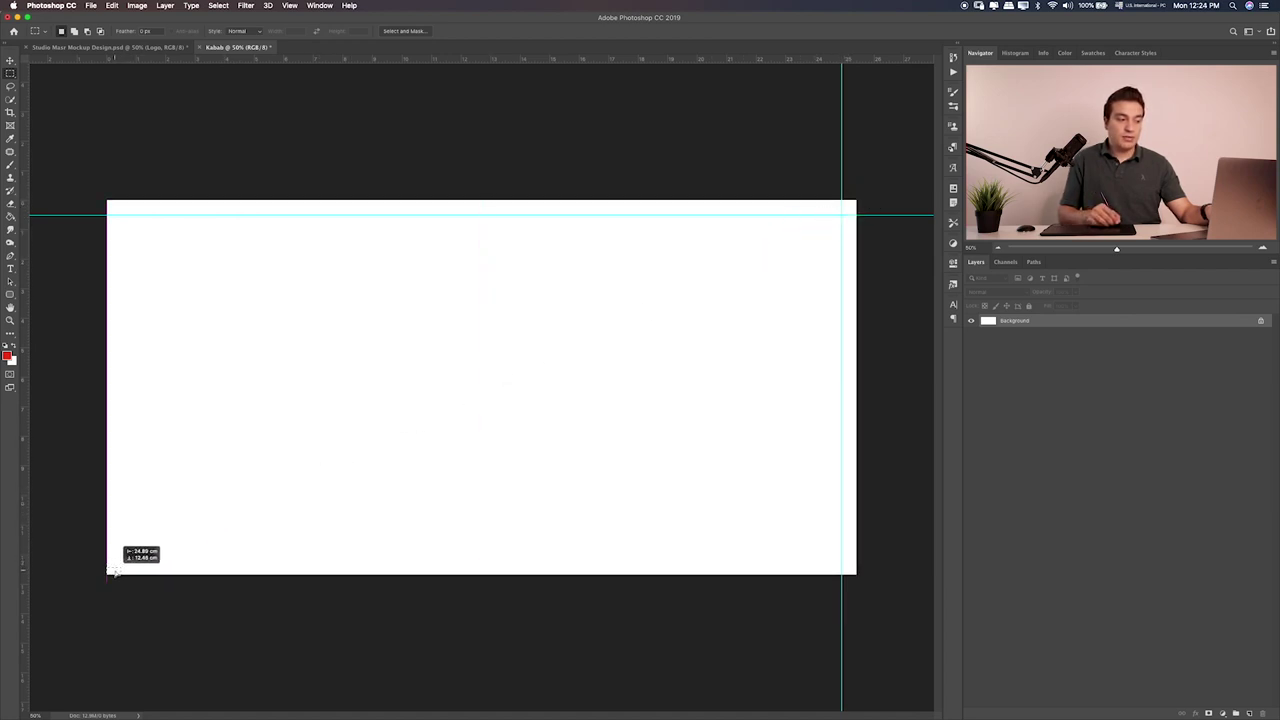
drag(113, 570, 110, 572)
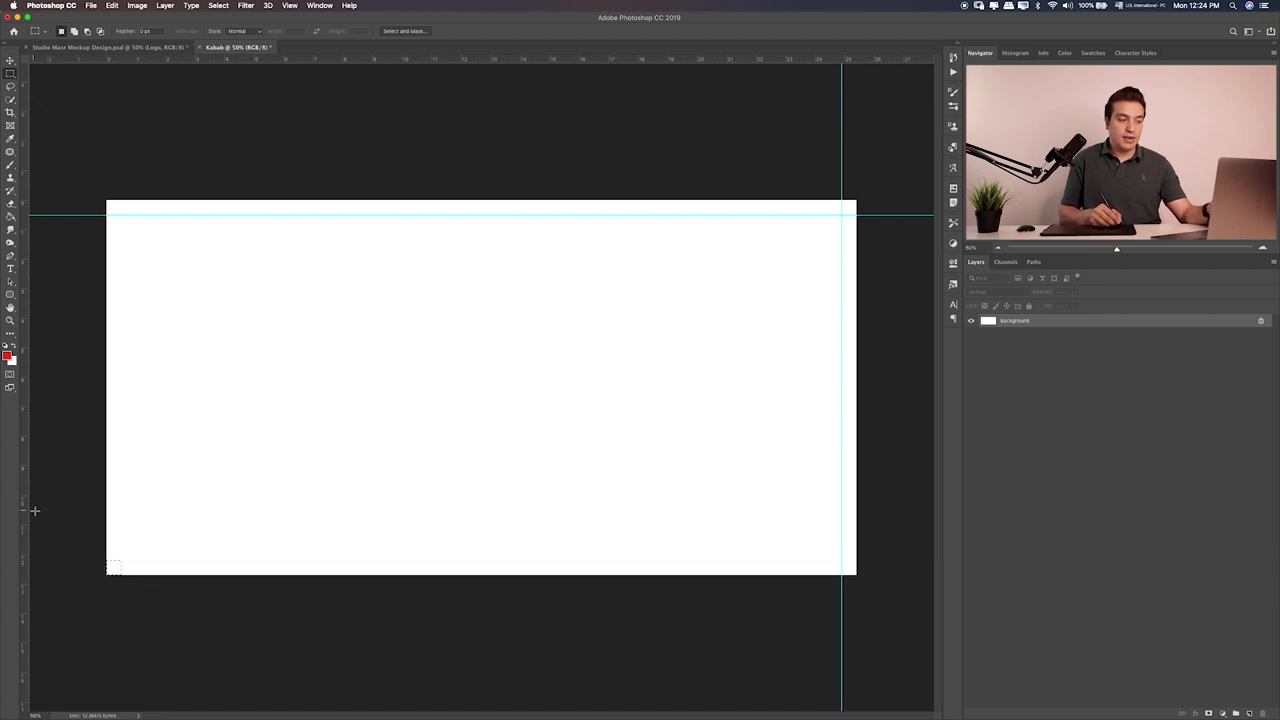
drag(26, 516, 122, 497)
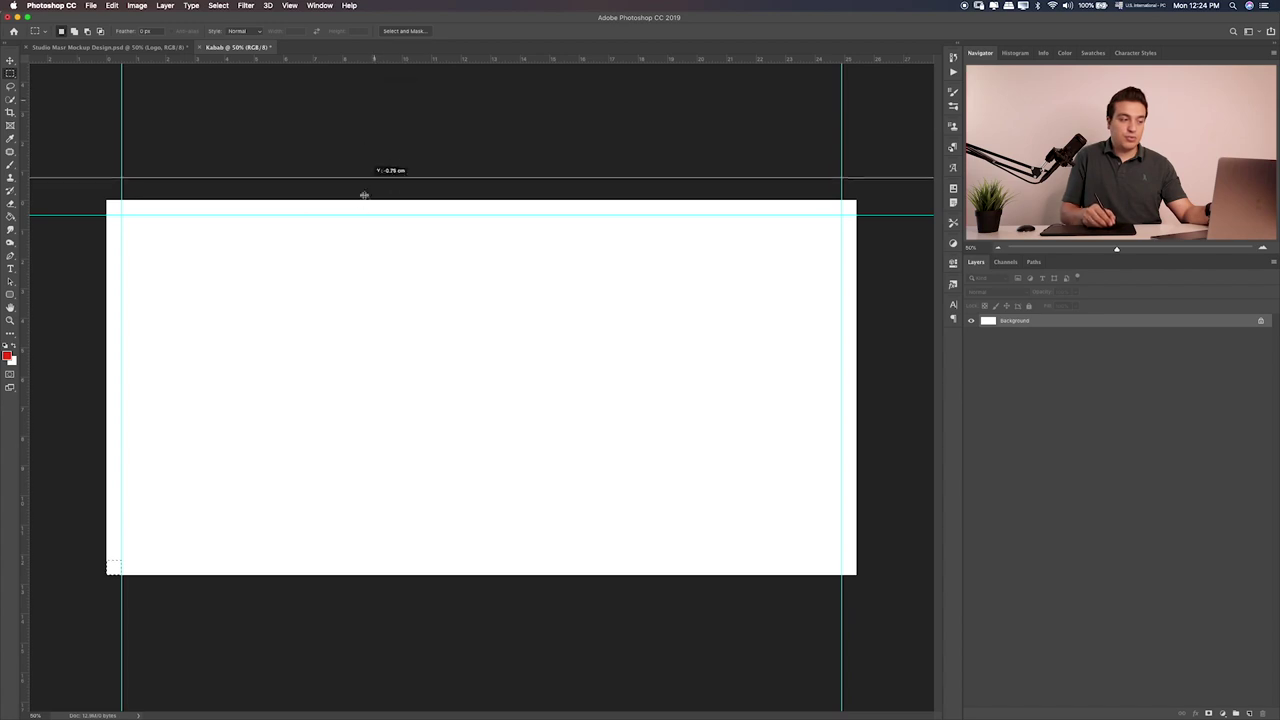
drag(375, 62, 337, 561)
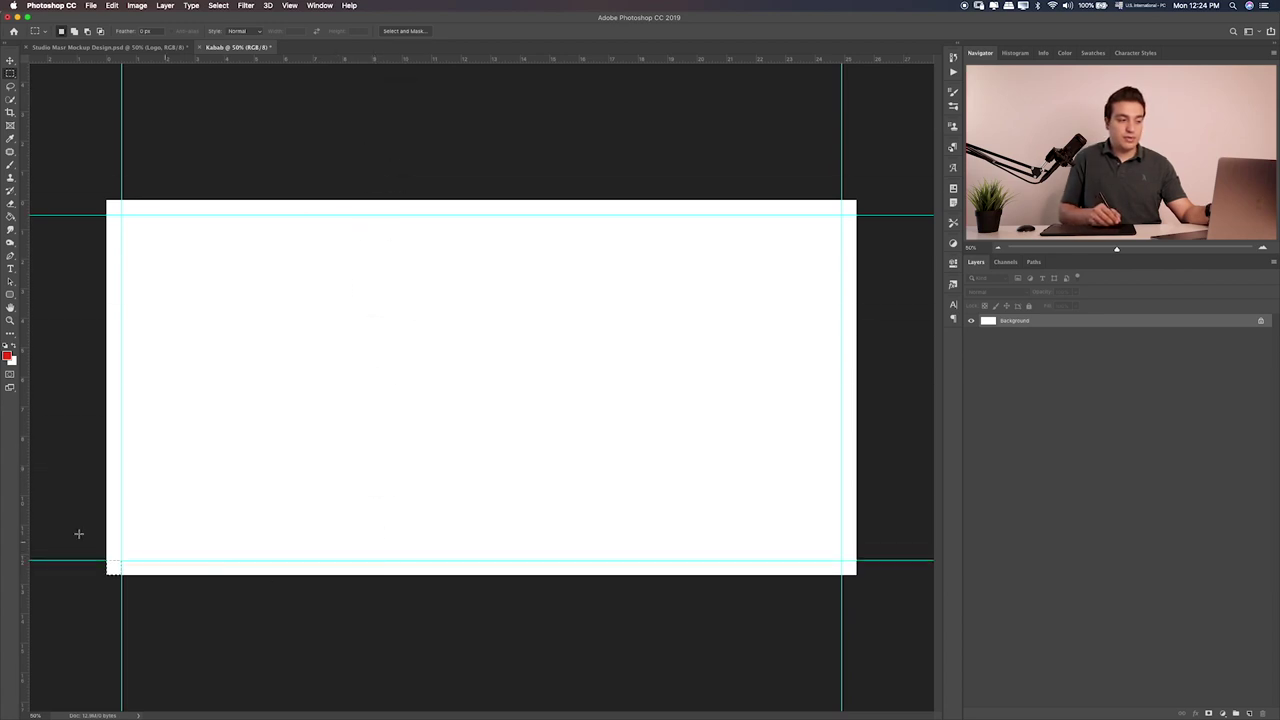
mouse_move(113, 568)
mouse_down()
mouse_move(805, 544)
mouse_move(640, 253)
mouse_move(688, 258)
mouse_up()
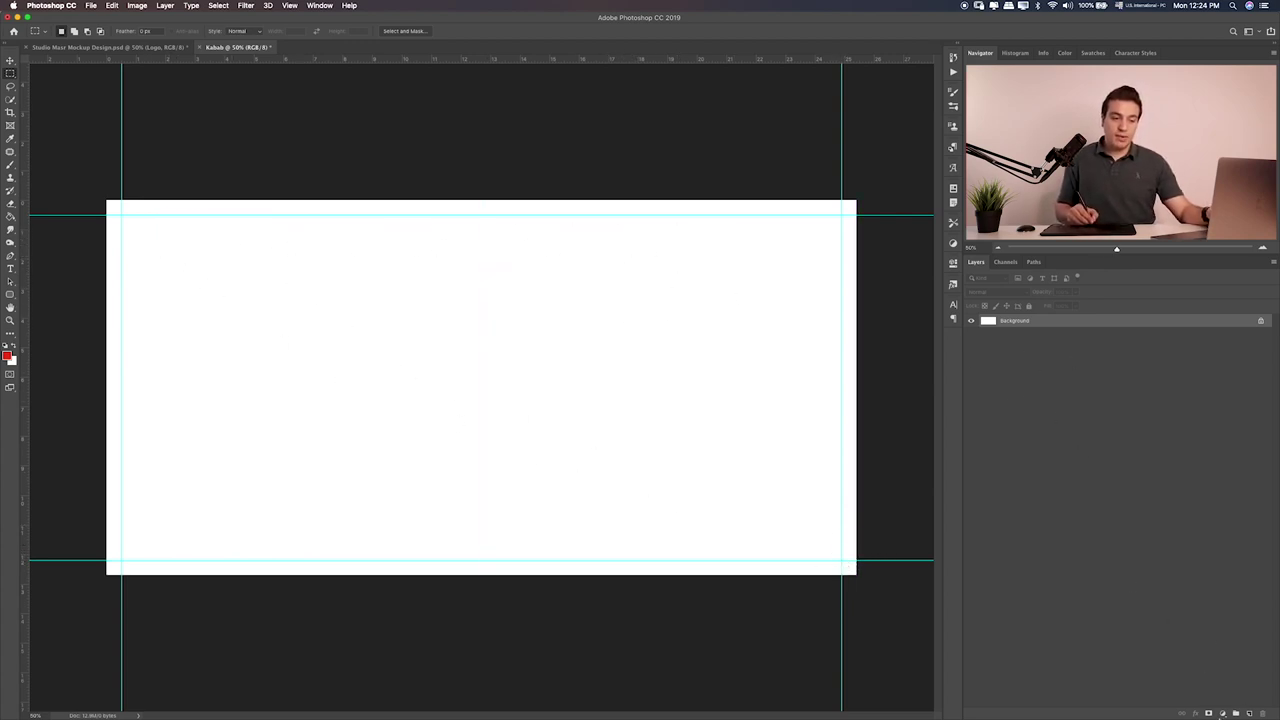
Add a new layer and fill it with red using the Paint Bucket
click(1249, 713)
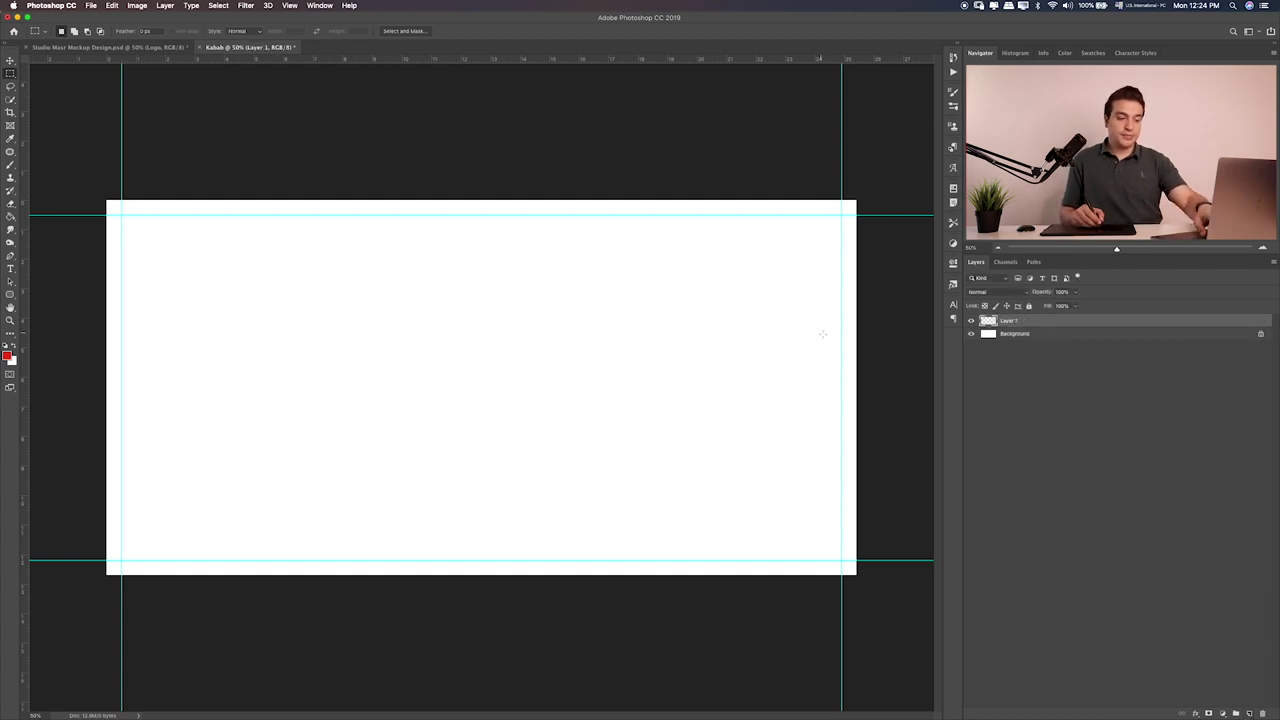
key(ctrl+0)
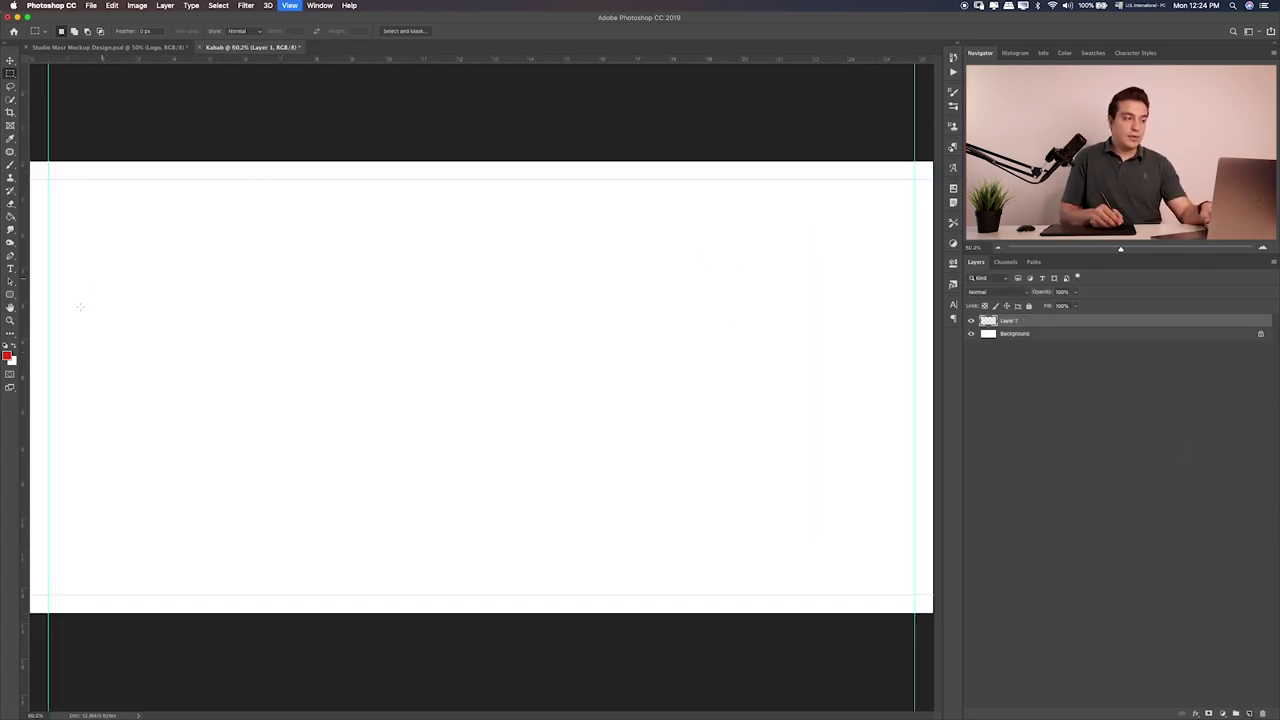
click(12, 219)
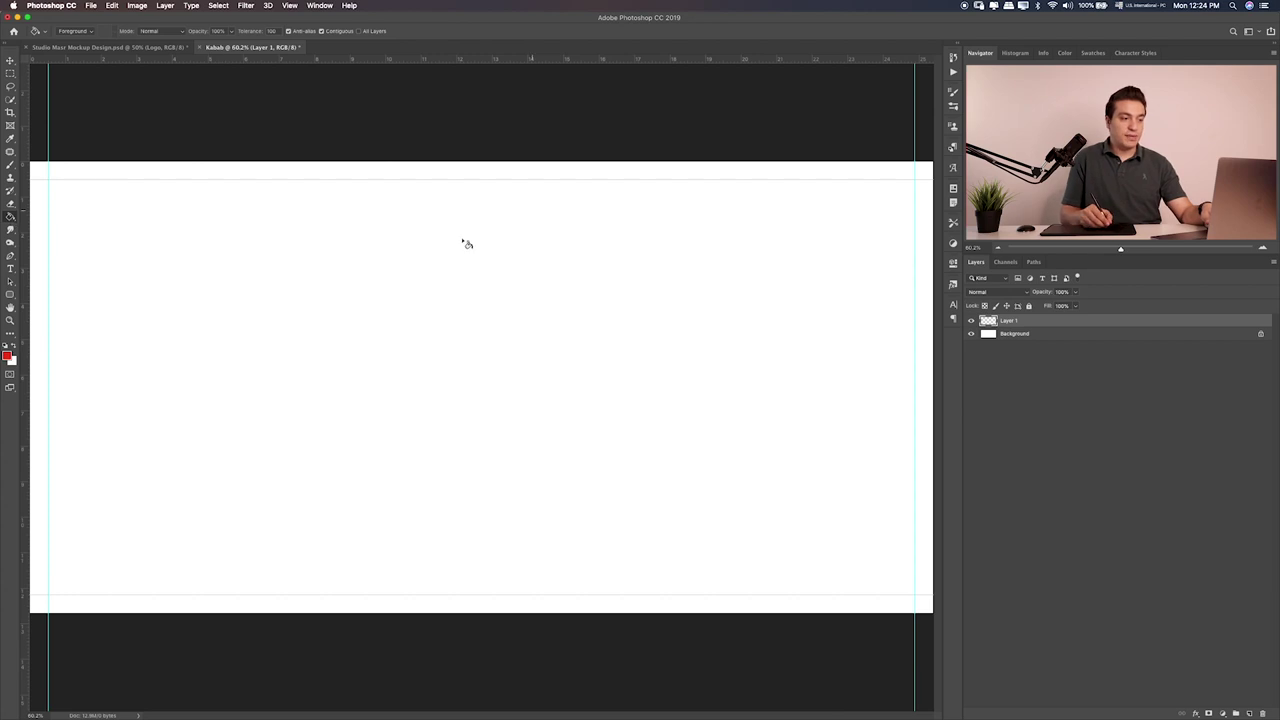
click(435, 325)
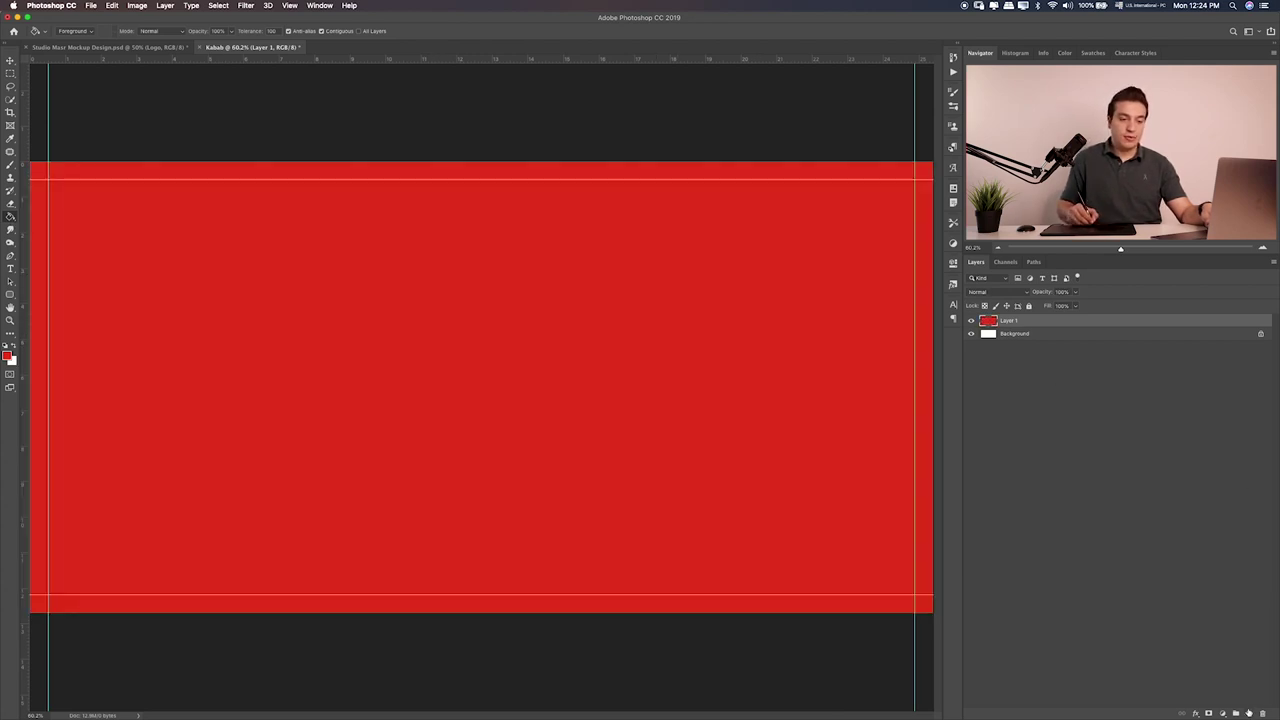
Add an empty Layer 2 above the red layer and choose the Brush tool
click(1248, 712)
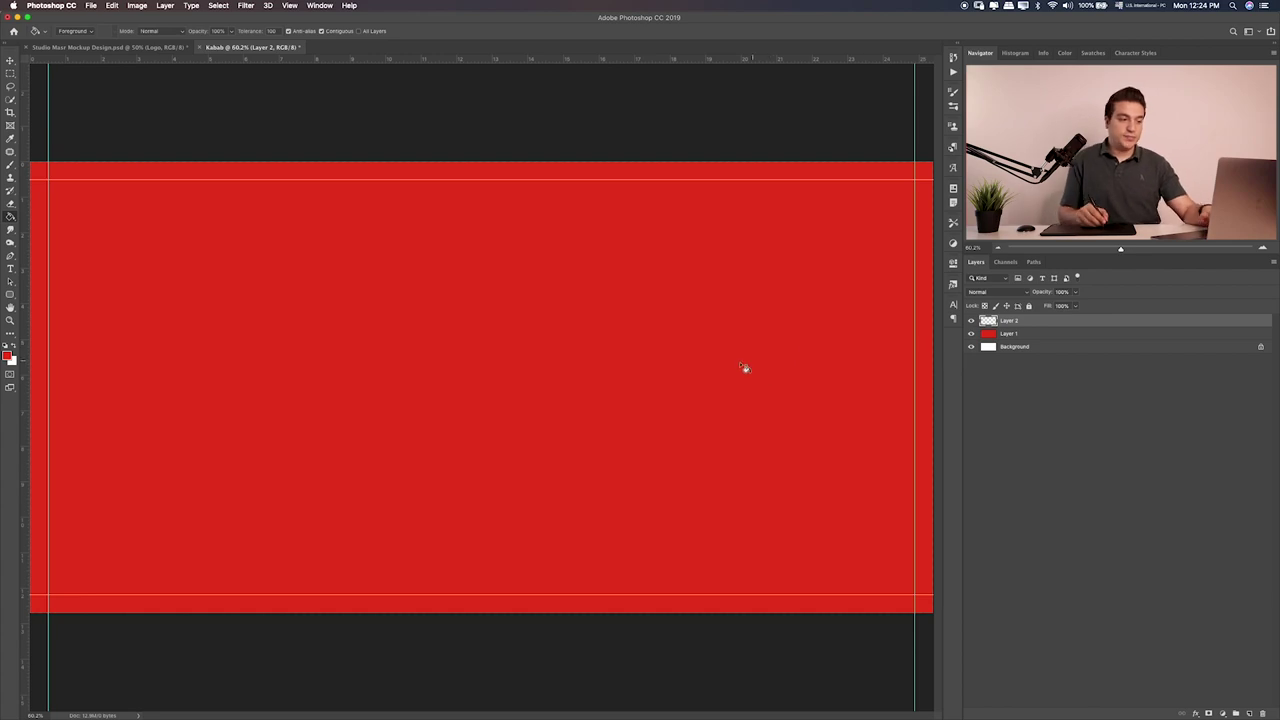
key(b)
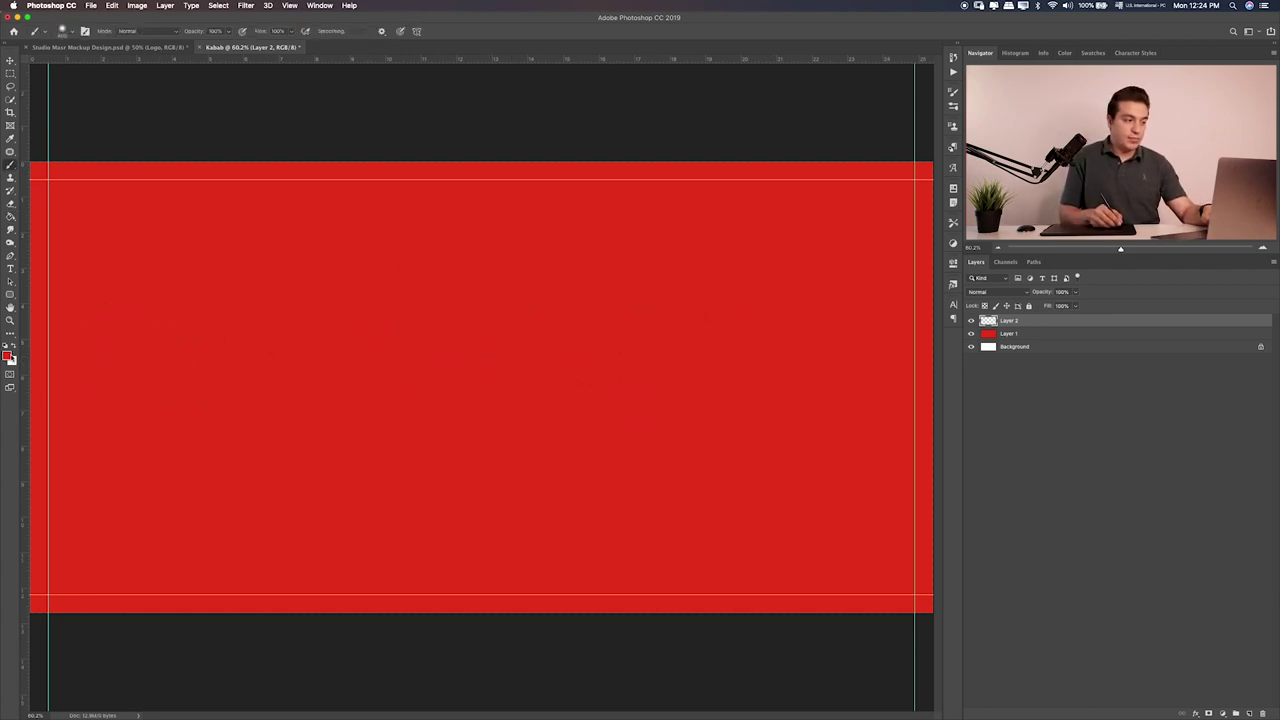
click(8, 355)
Set the foreground colour to orange and paint a soft dab near the canvas centre
drag(667, 246, 656, 240)
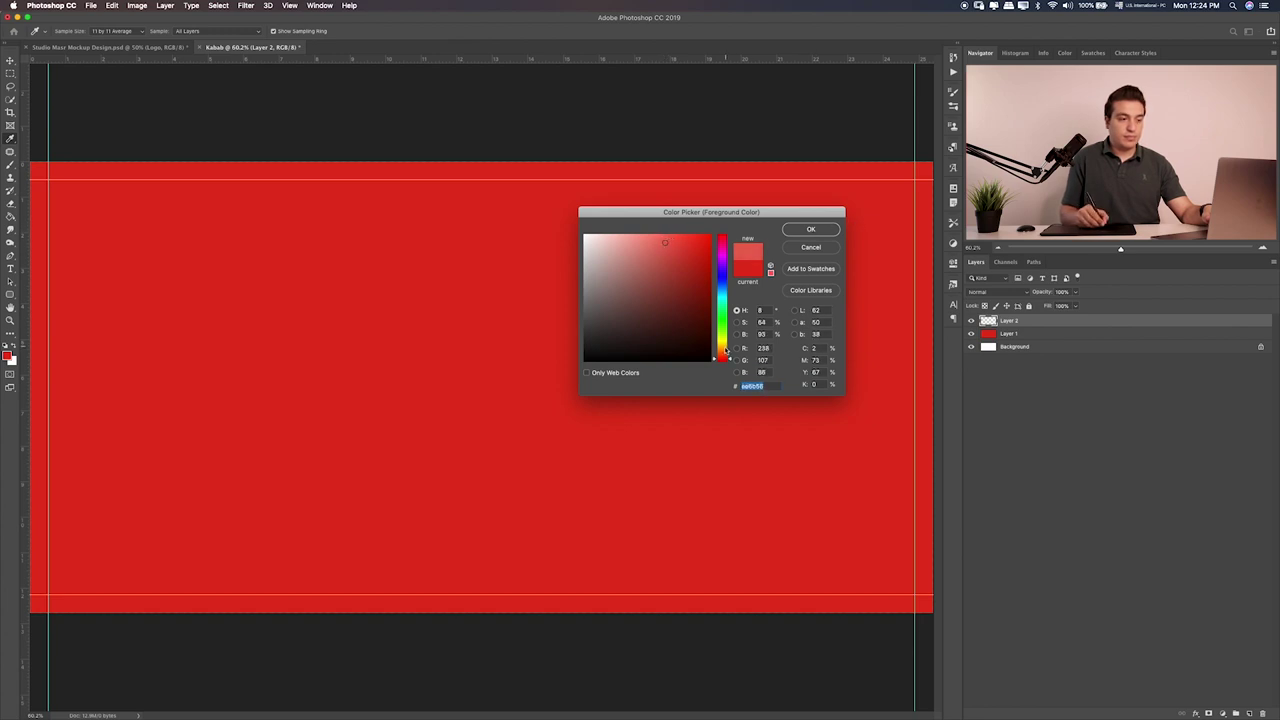
drag(726, 350, 724, 357)
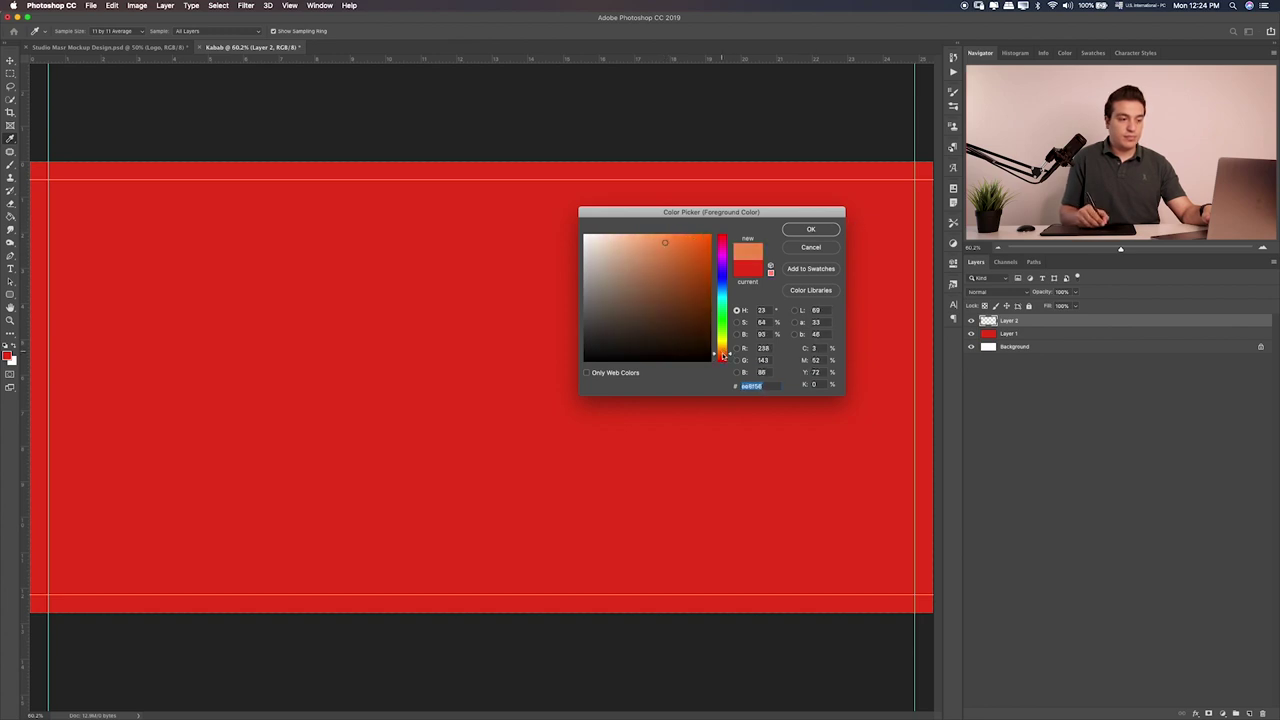
click(811, 229)
key(b)
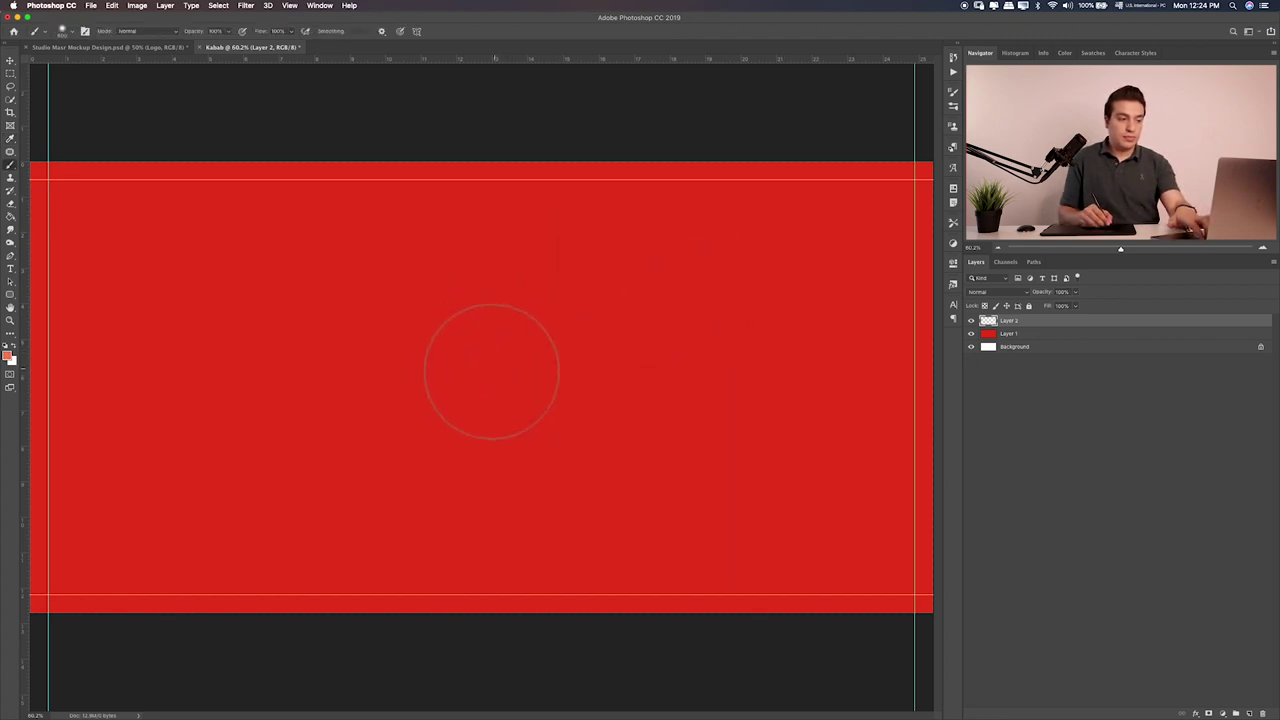
click(491, 371)
Scale the orange dab into a wide, flattened oval across the banner
key(ctrl+t)
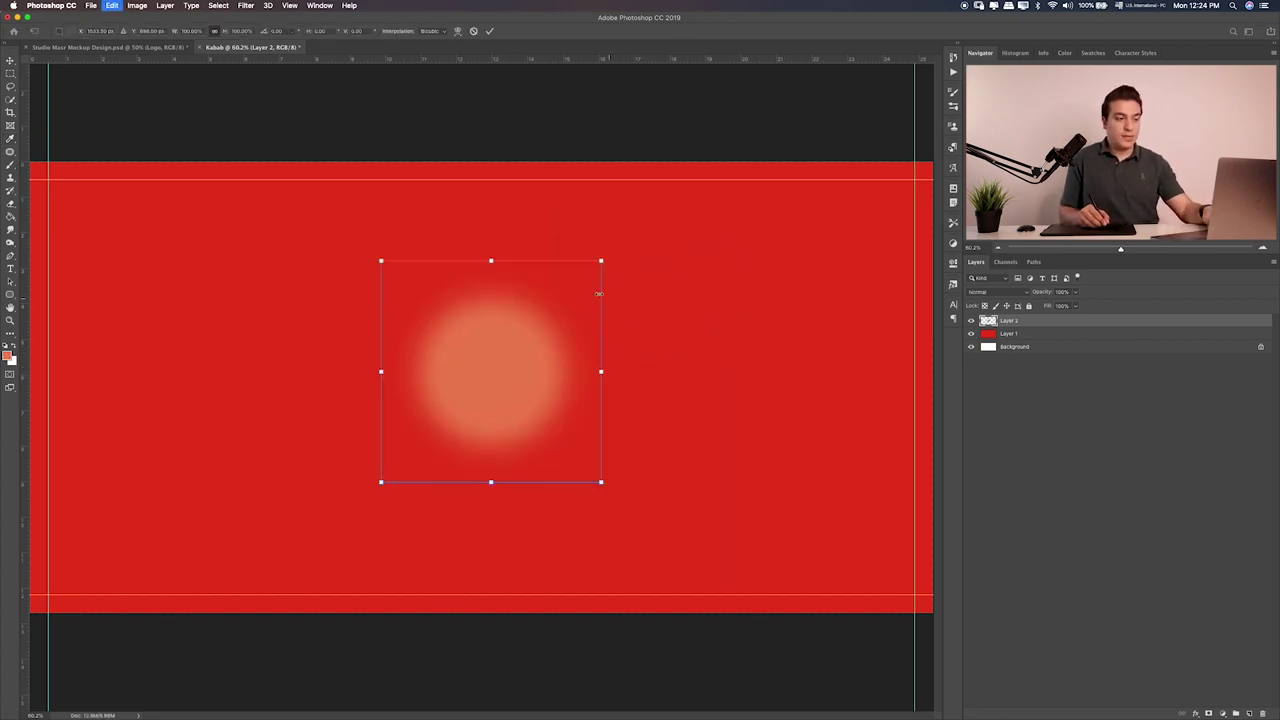
drag(599, 260, 702, 160)
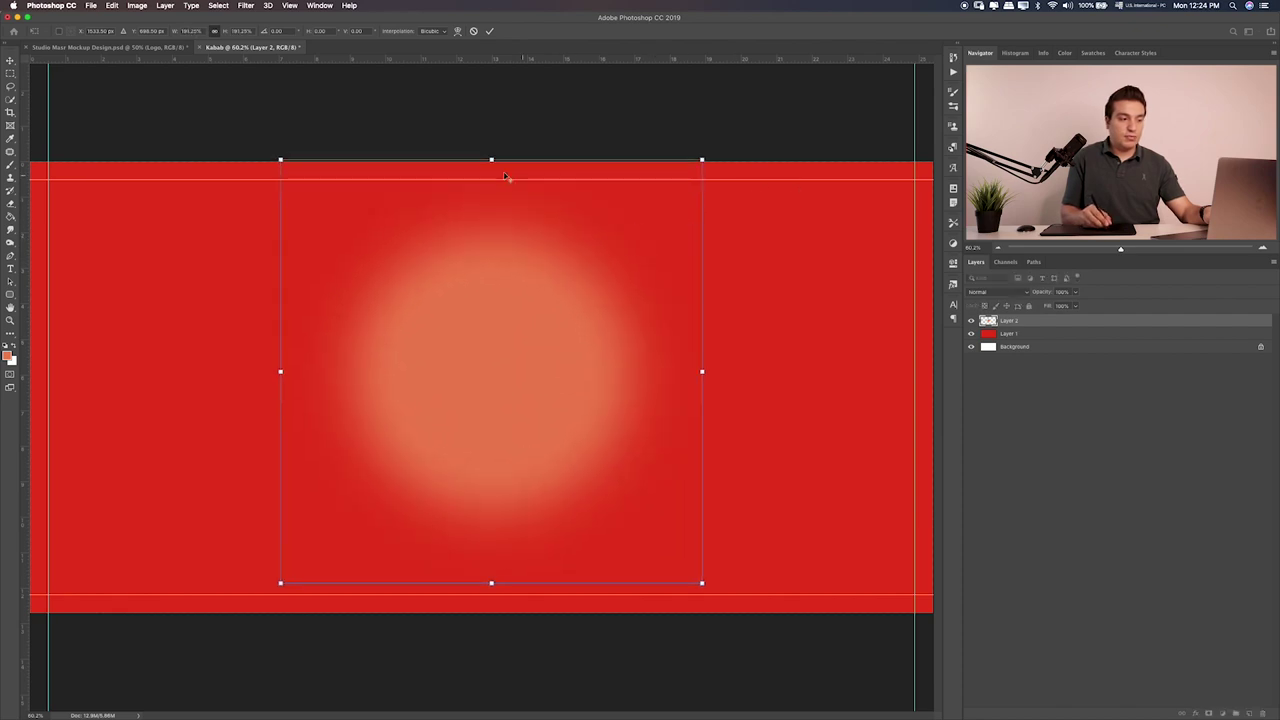
drag(490, 160, 492, 220)
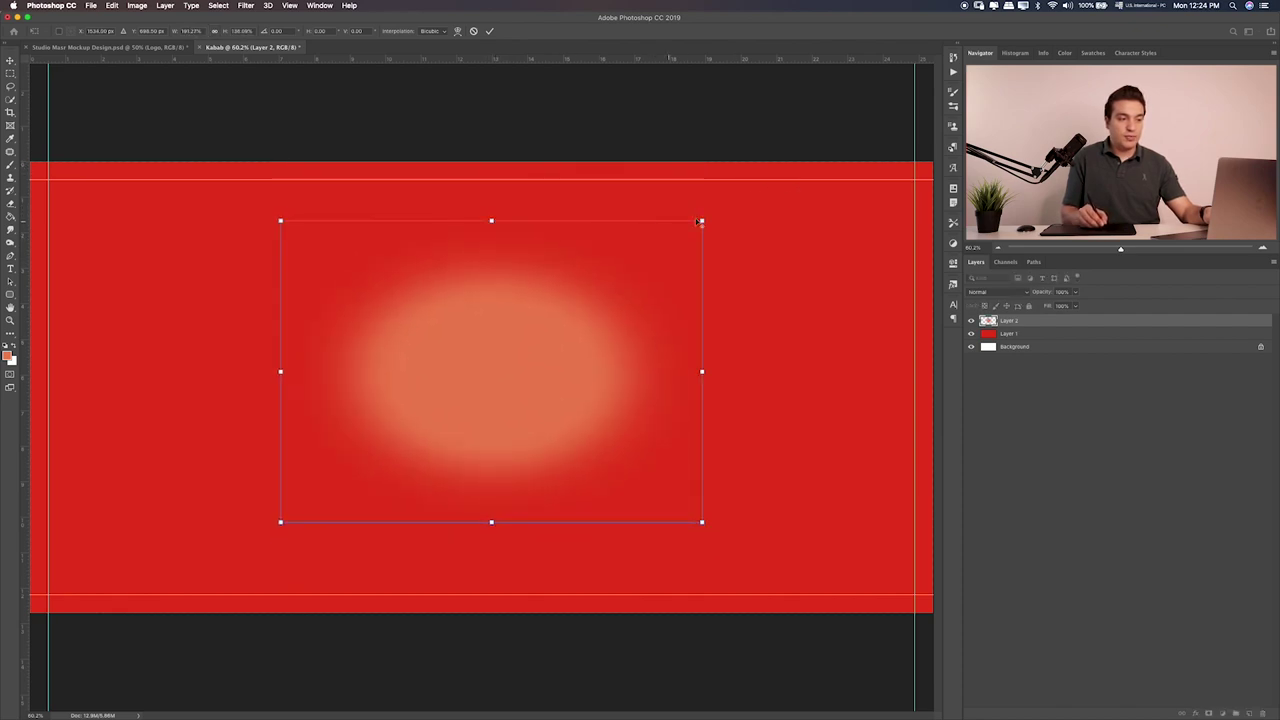
drag(704, 216, 840, 173)
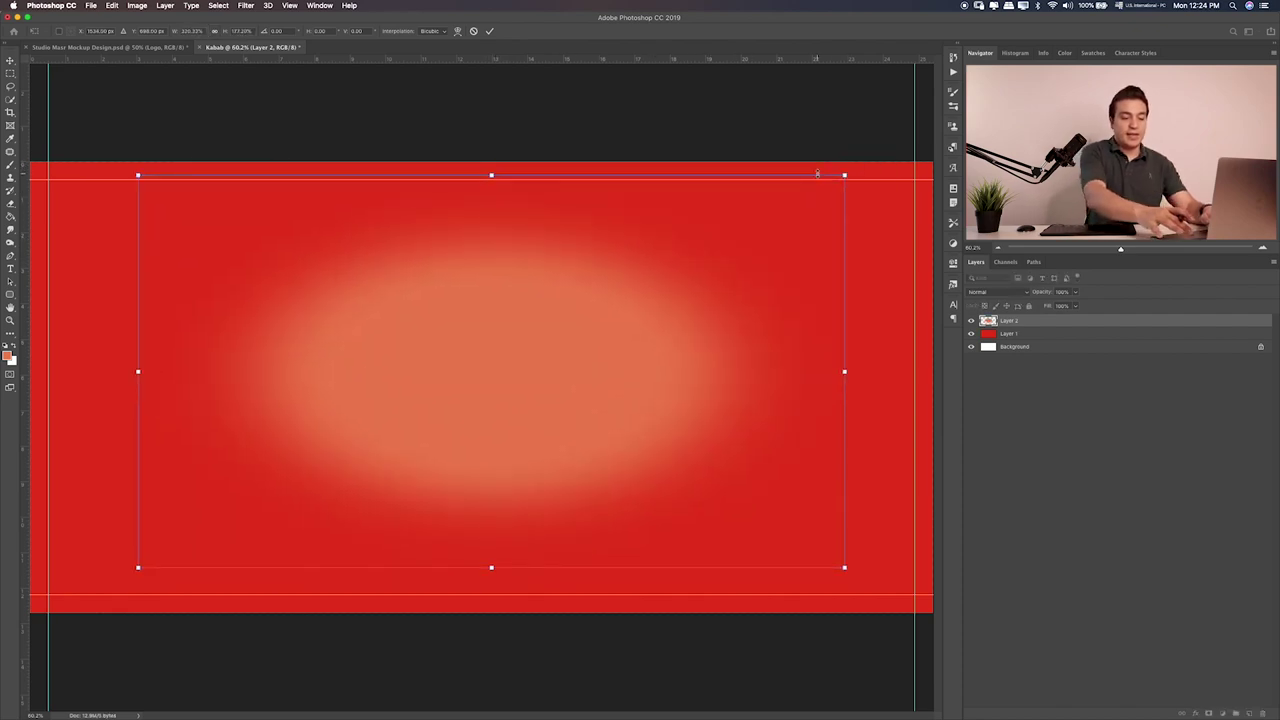
key(Return)
key(b)
Set the glow layer to Overlay blending, then enlarge it and nudge it slightly down
key(v)
key(shift+plus)
key(shift+plus)
key(shift+plus)
key(shift+plus)
key(shift+plus)
key(shift+plus)
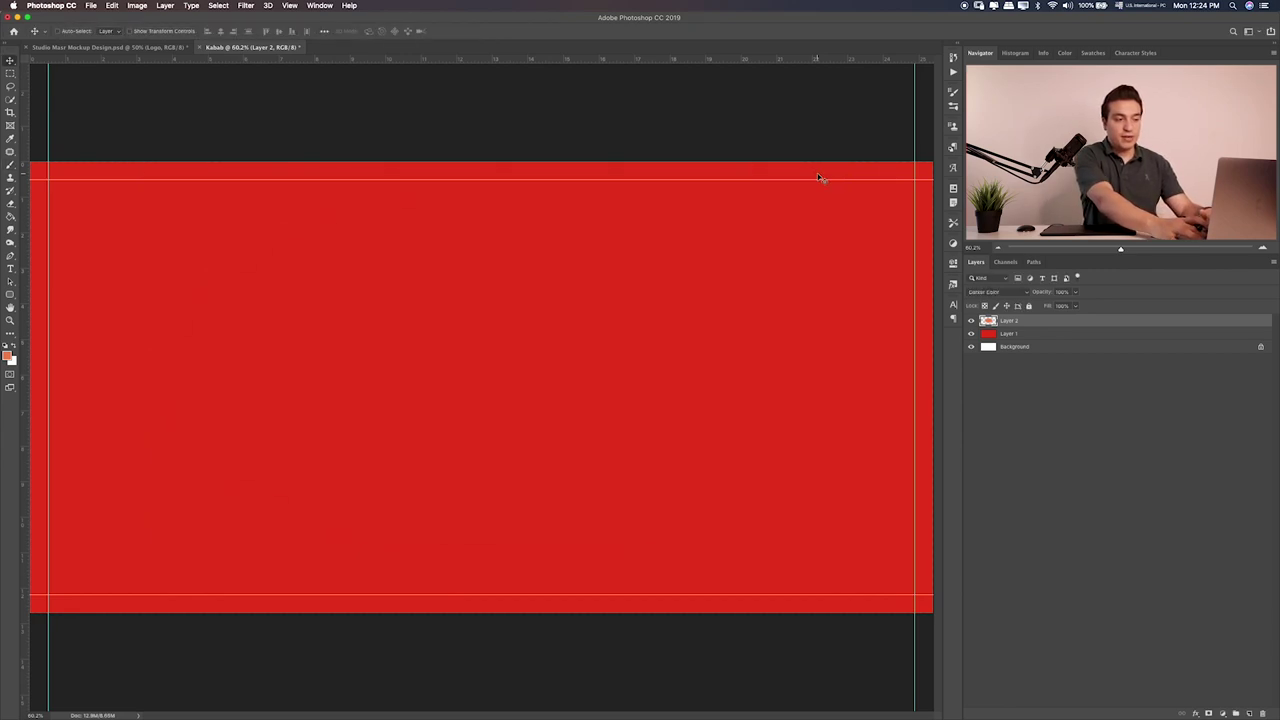
key(shift+plus)
key(shift+plus)
key(shift+plus)
key(shift+plus)
key(shift+plus)
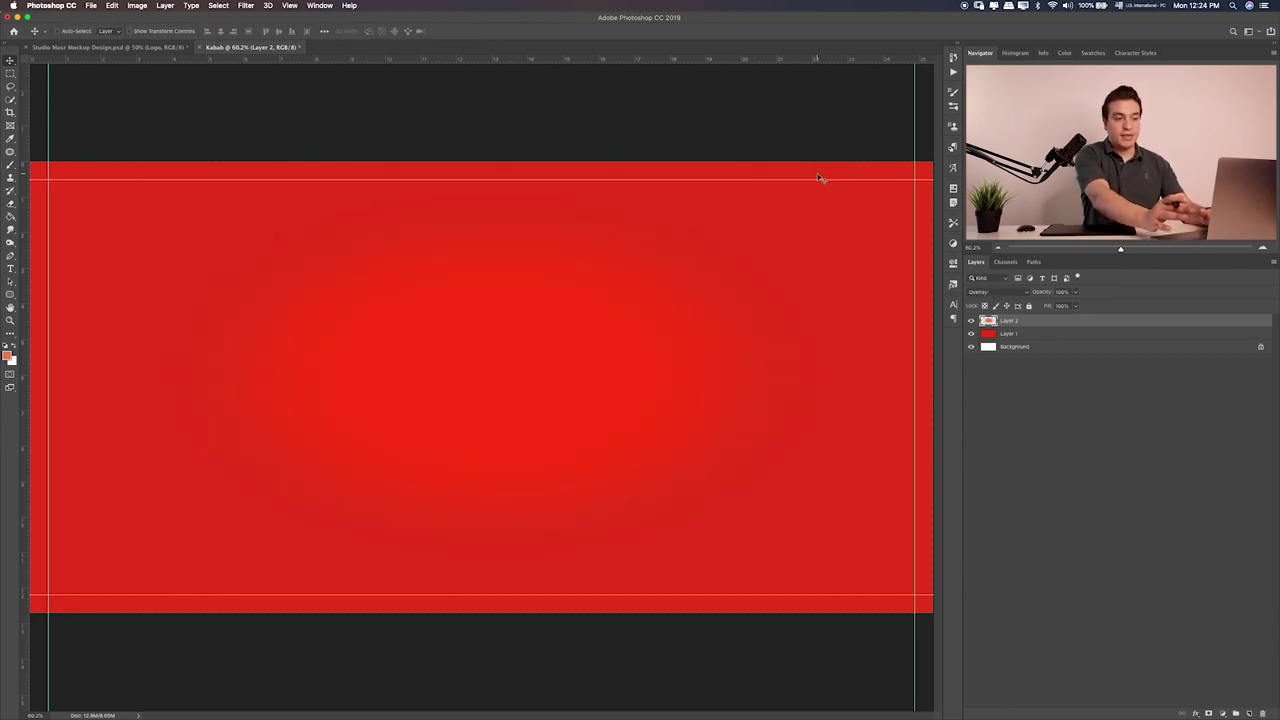
key(ctrl+t)
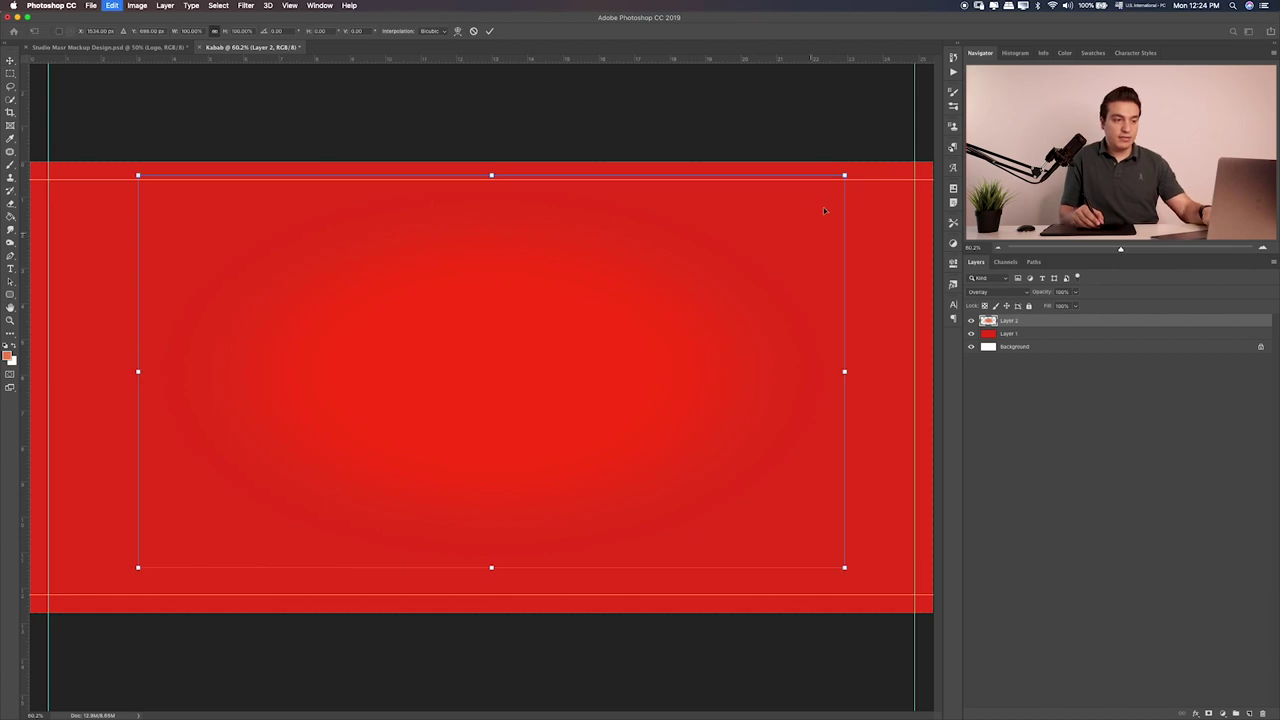
drag(844, 175, 918, 130)
drag(730, 258, 730, 300)
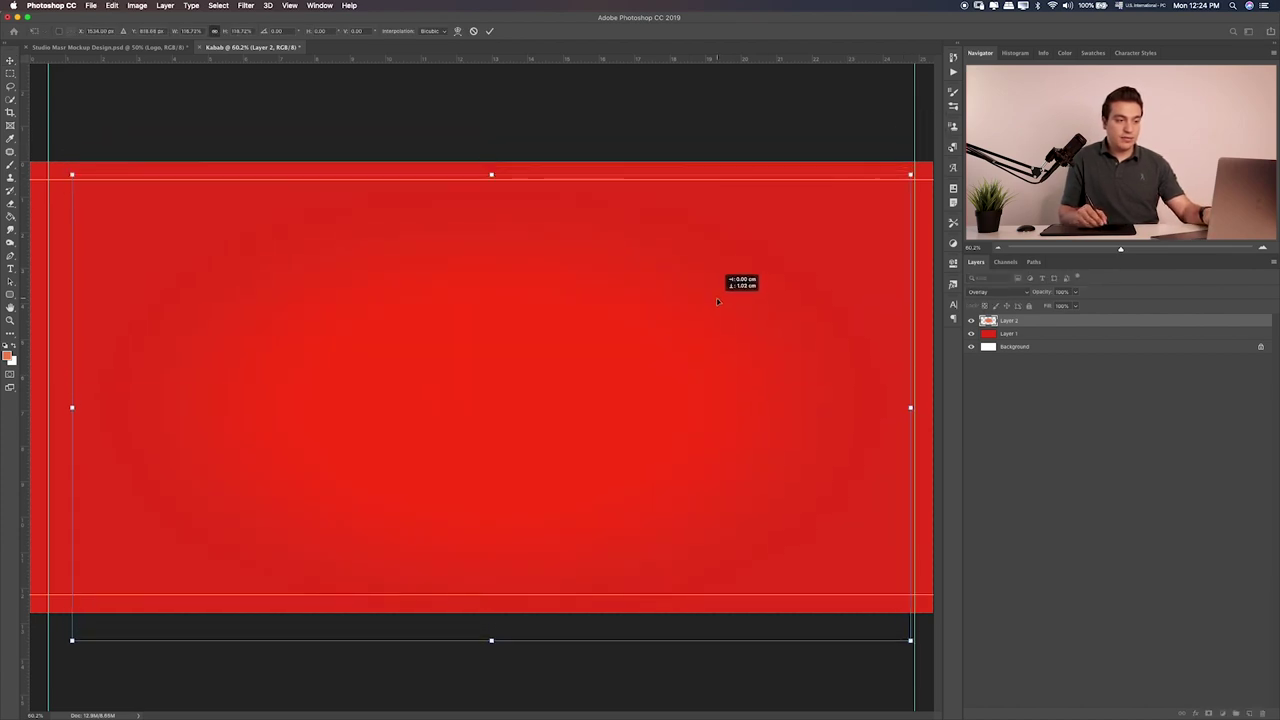
key(Return)
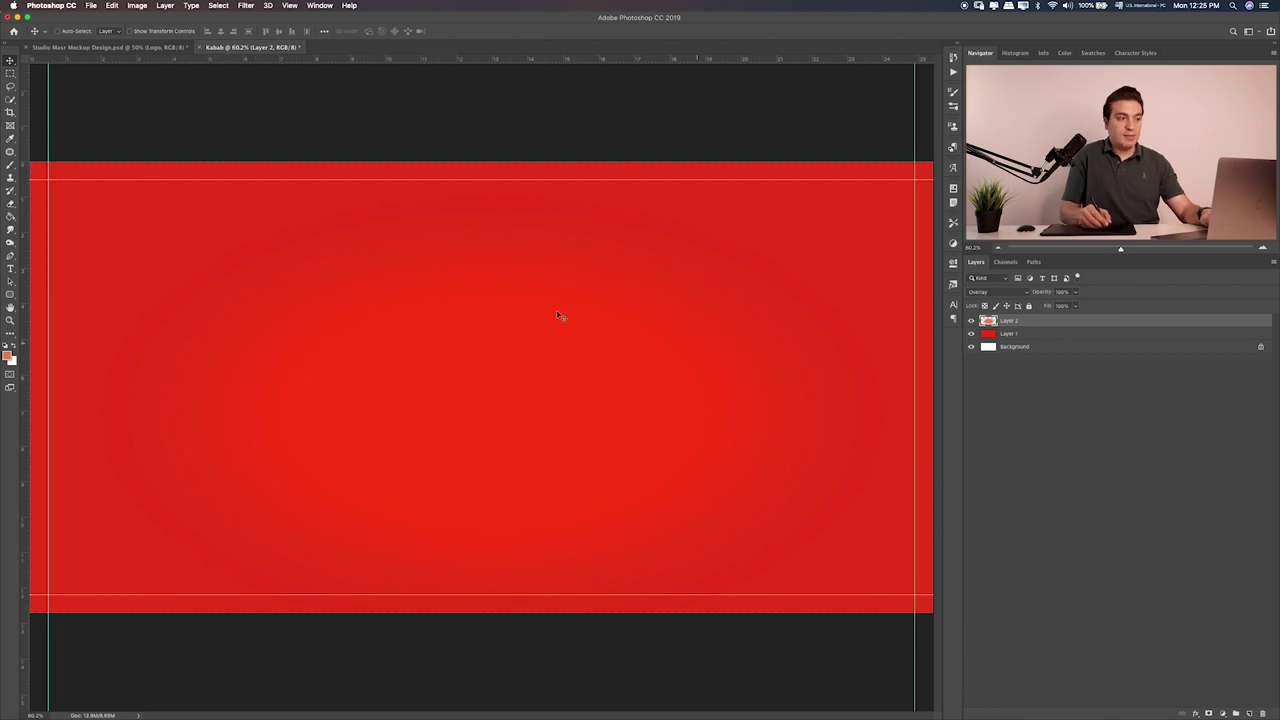
click(245, 5)
mouse_move(300, 124)
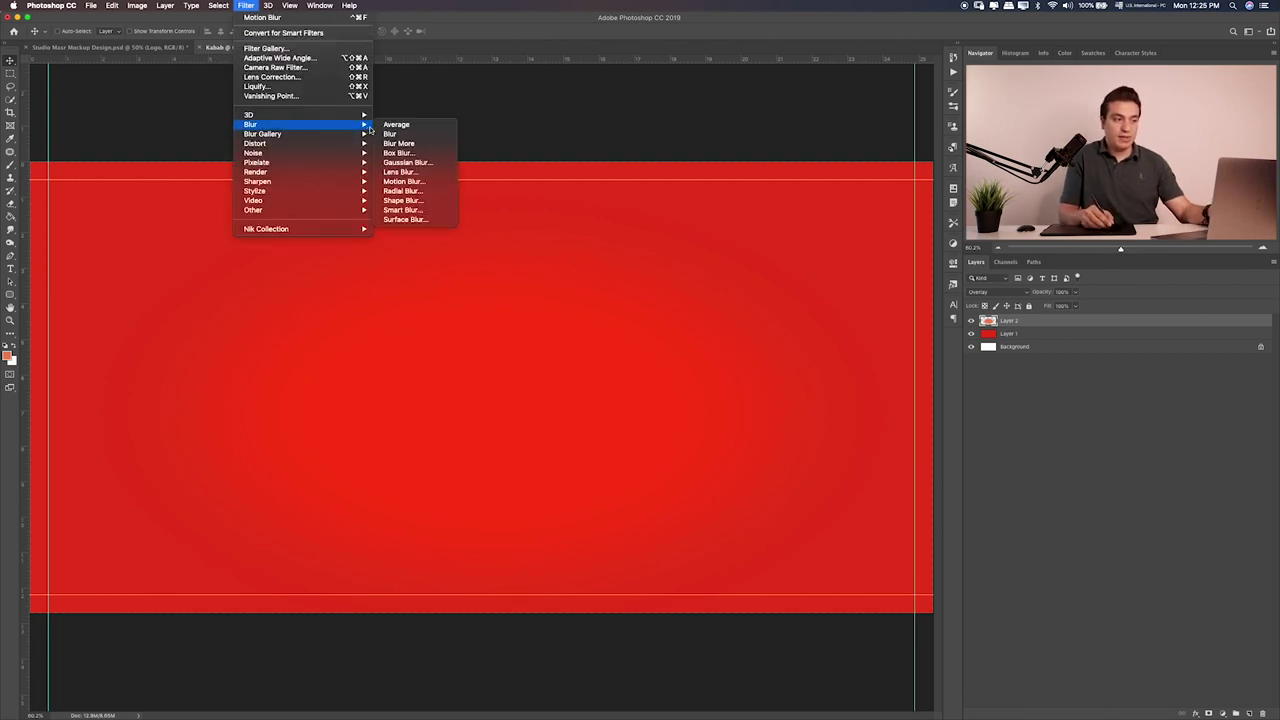
Apply a wide-radius Gaussian Blur to Layer 2's orange Overlay glow
click(408, 162)
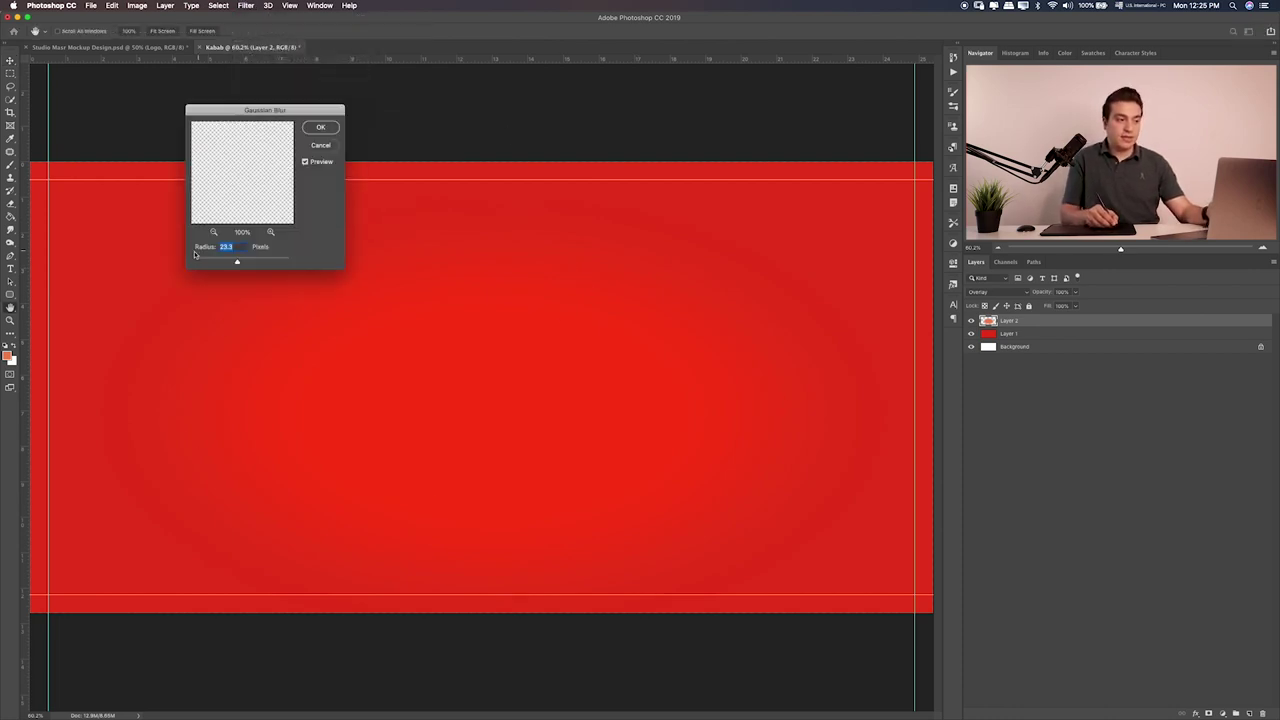
drag(235, 262, 237, 262)
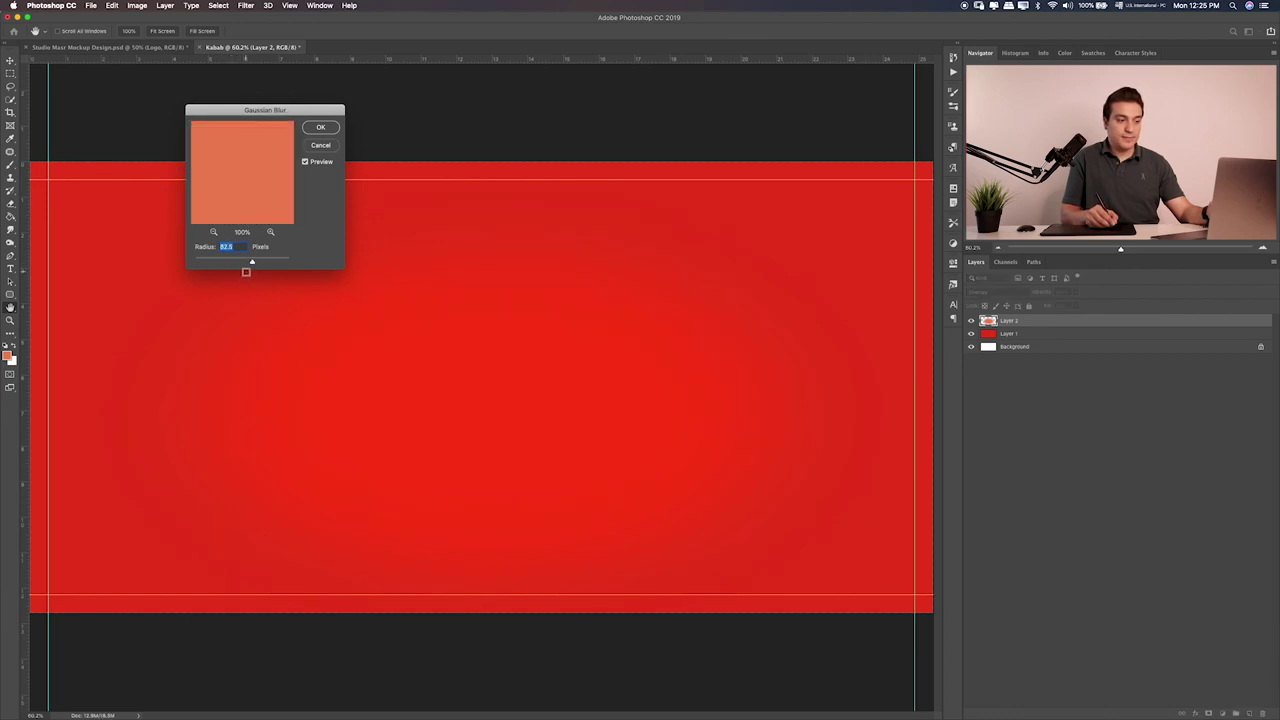
click(321, 130)
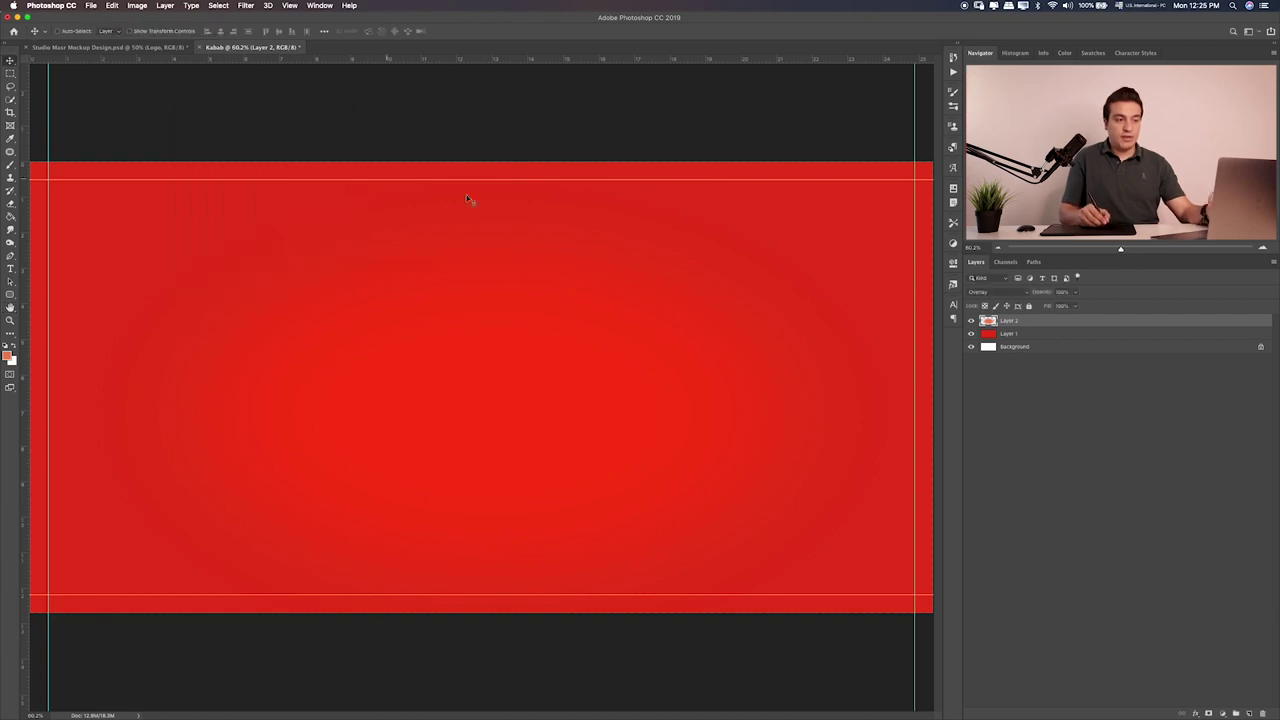
Add a new Layer 3 and fill it with darker red
click(1250, 713)
key(b)
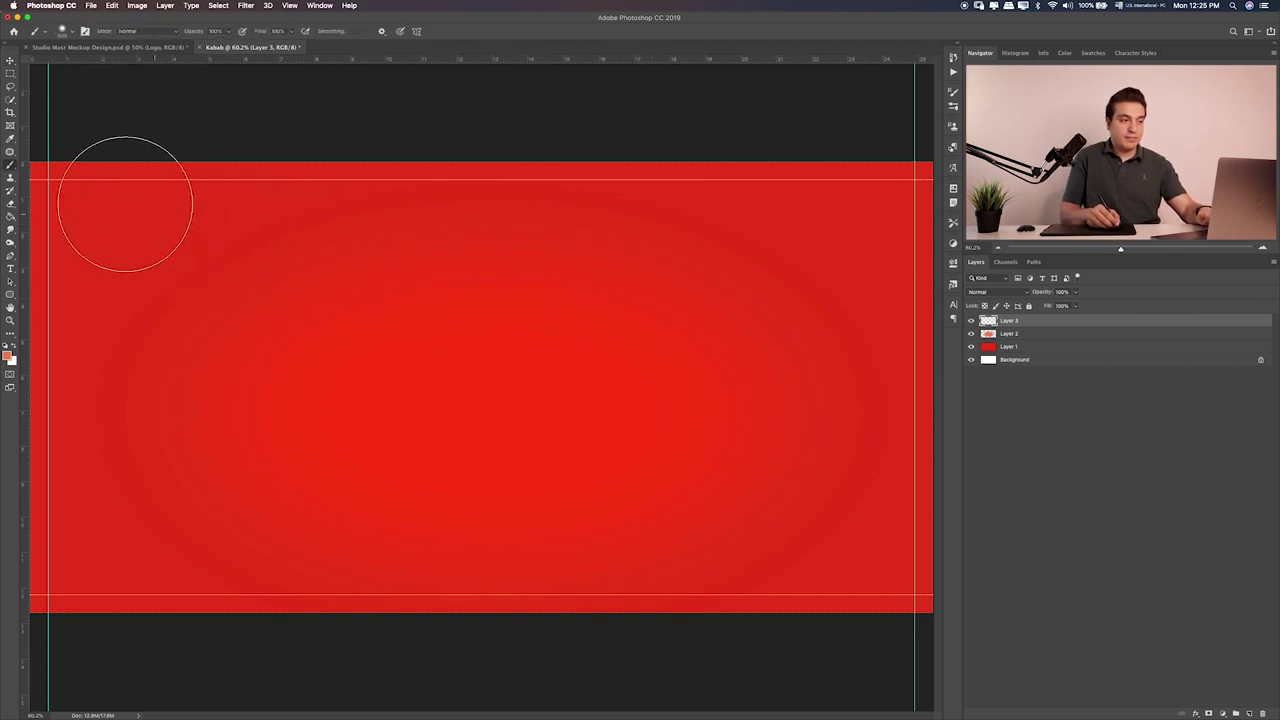
click(7, 355)
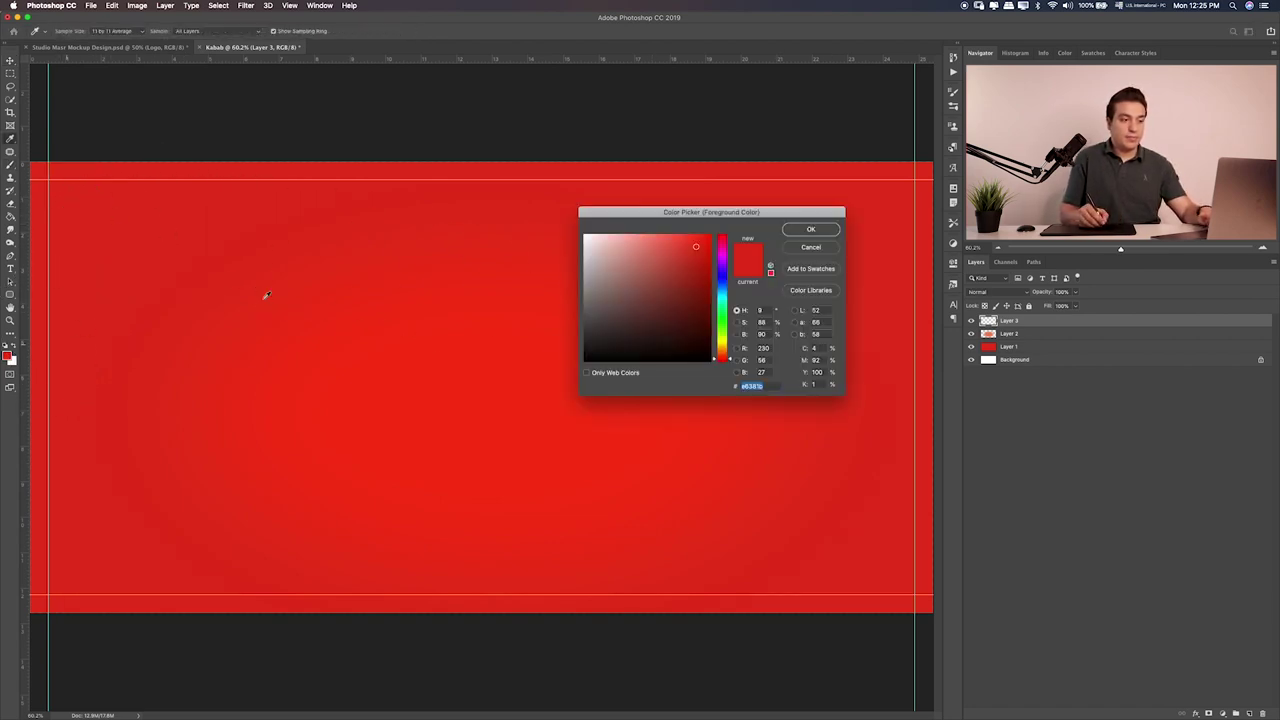
click(810, 230)
key(g)
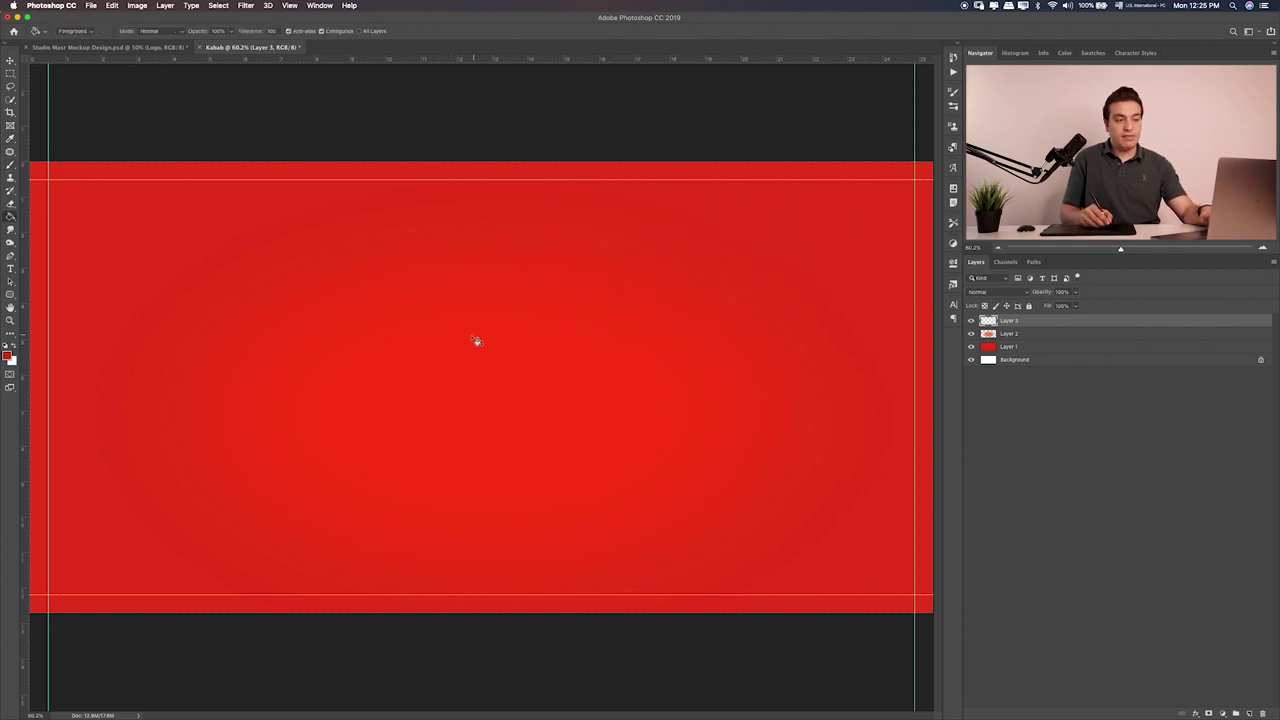
click(560, 308)
Erase the dark red from the banner centre with a large eraser at 20% strength
key(e)
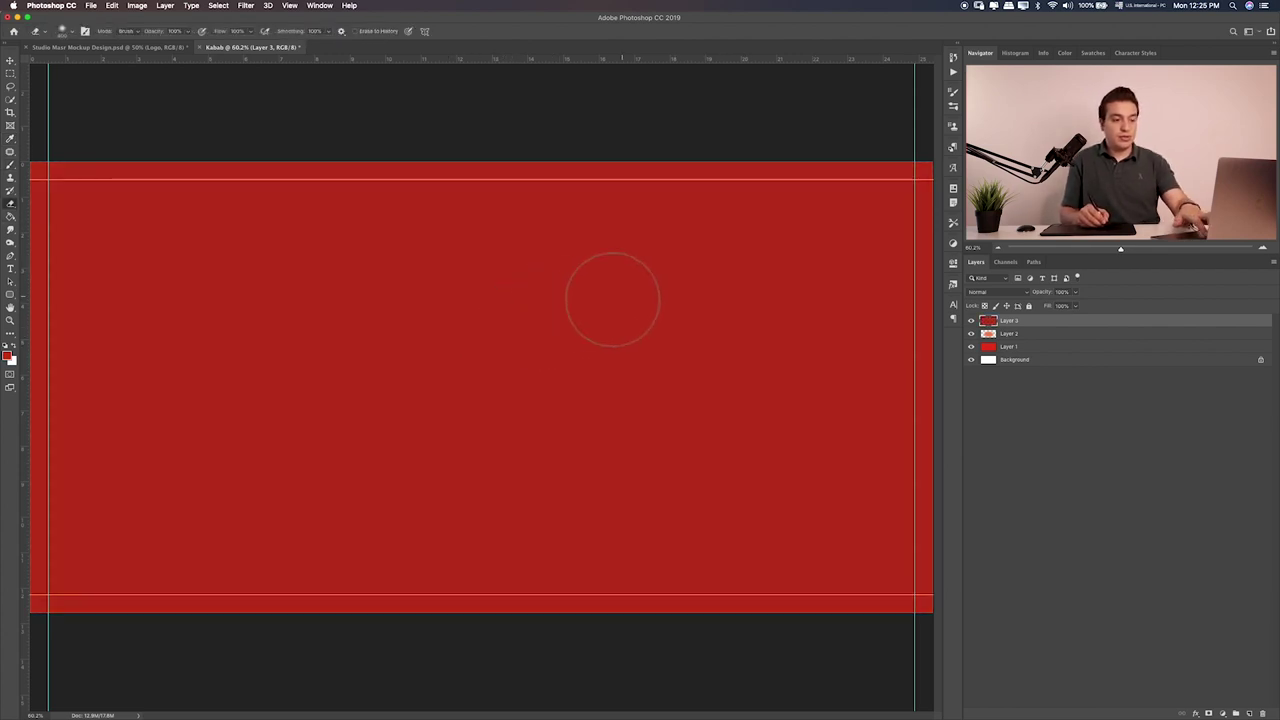
key(bracketright)
key(bracketright)
key(bracketright)
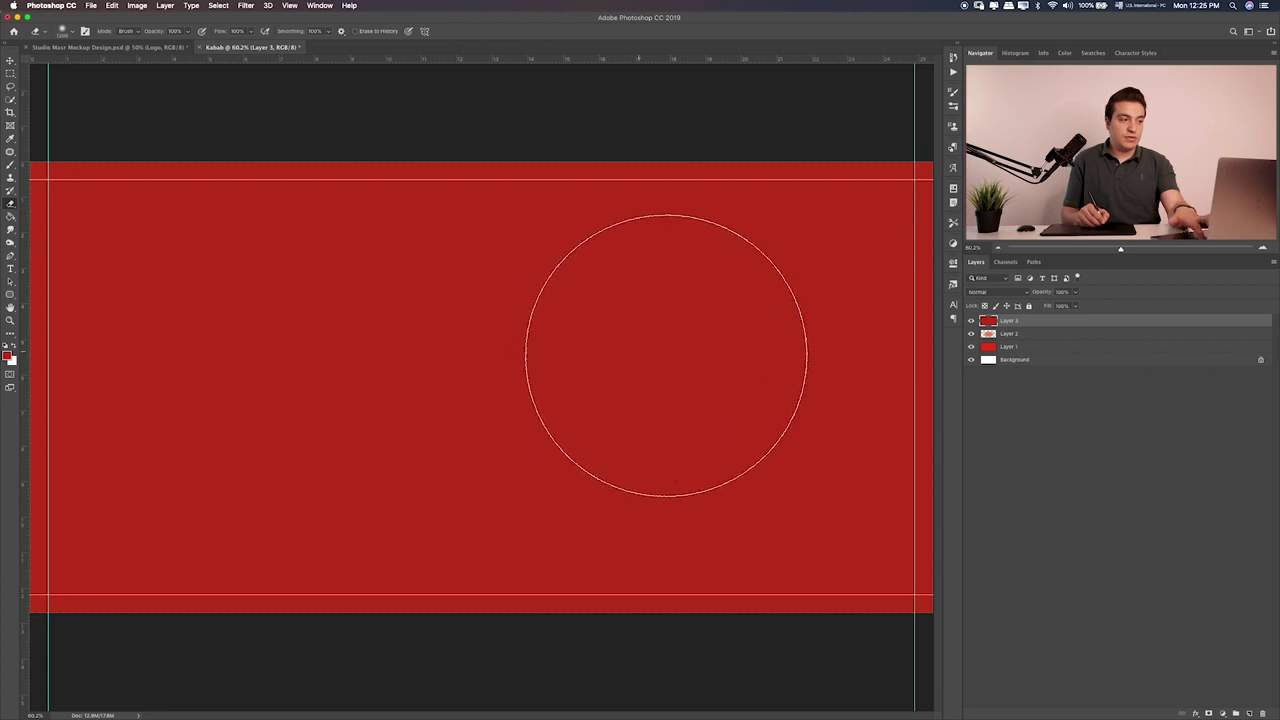
key(bracketright)
key(bracketright)
key(bracketright)
drag(600, 390, 326, 397)
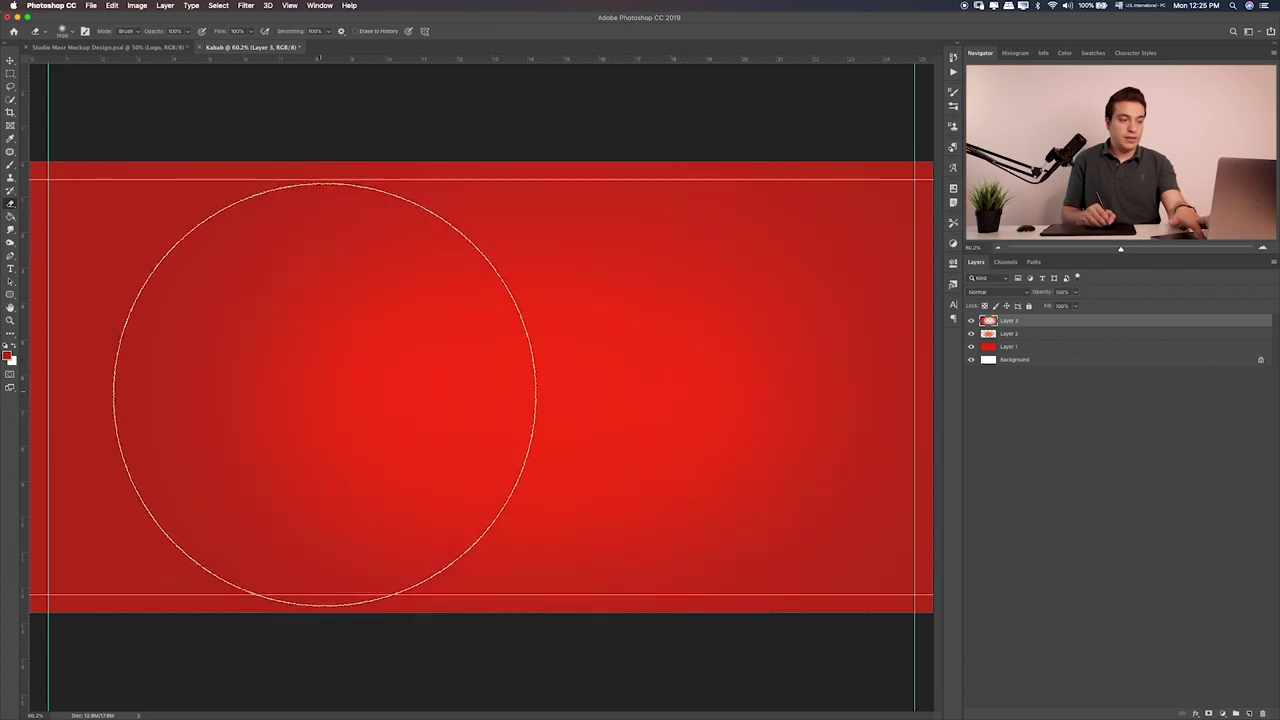
key(2)
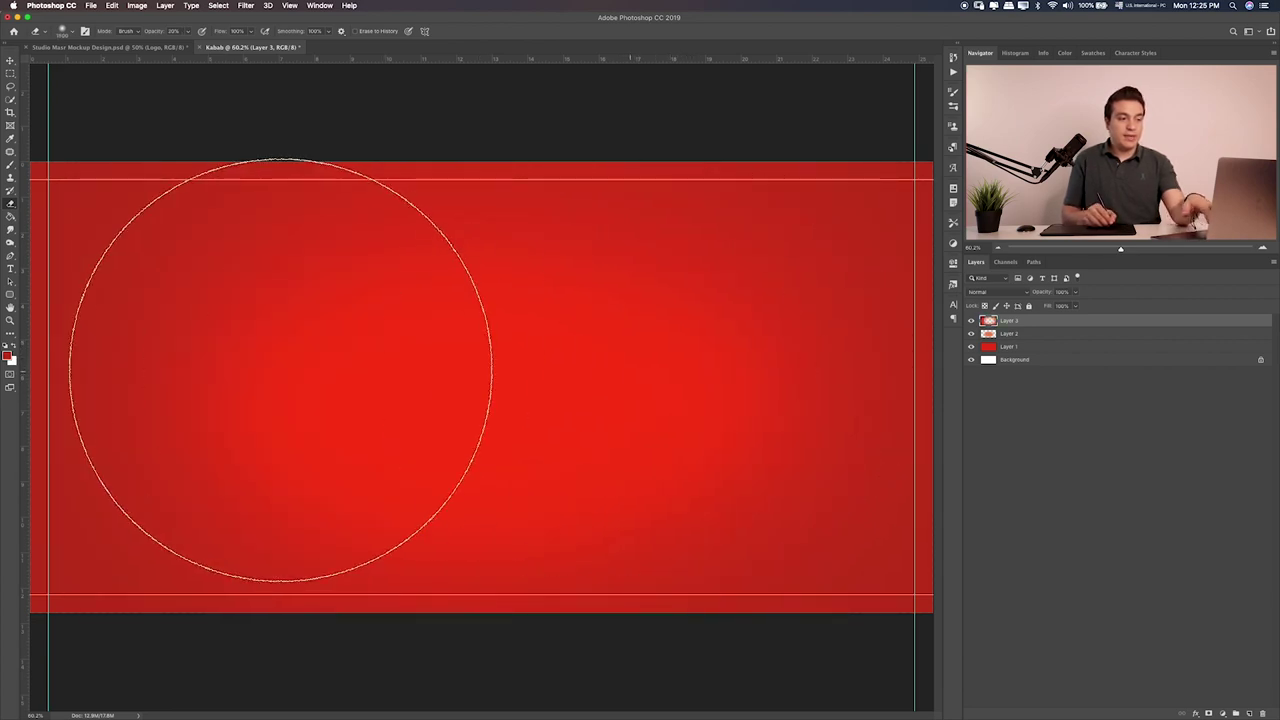
mouse_move(337, 370)
mouse_down()
mouse_move(257, 400)
mouse_move(643, 343)
mouse_move(529, 409)
mouse_move(398, 400)
mouse_up()
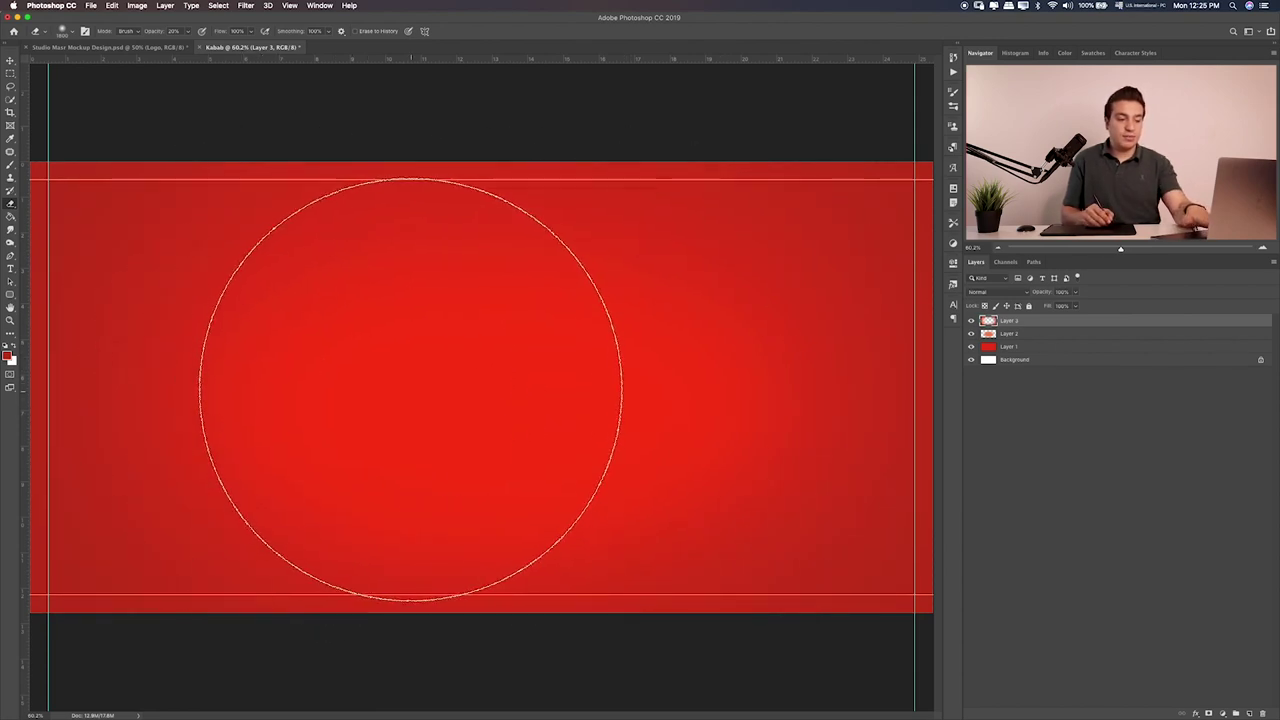
key(5)
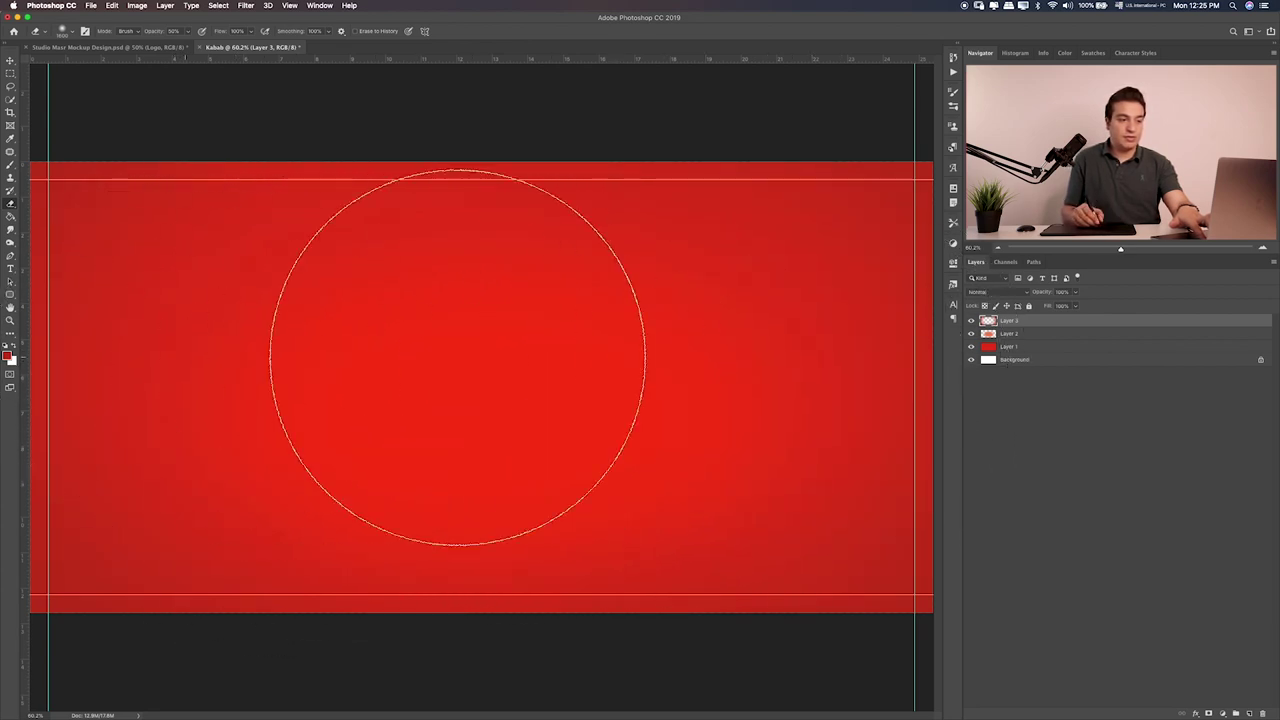
Compare the vignette on and off, nudge Layer 2 slightly, and reselect Layer 3
click(970, 320)
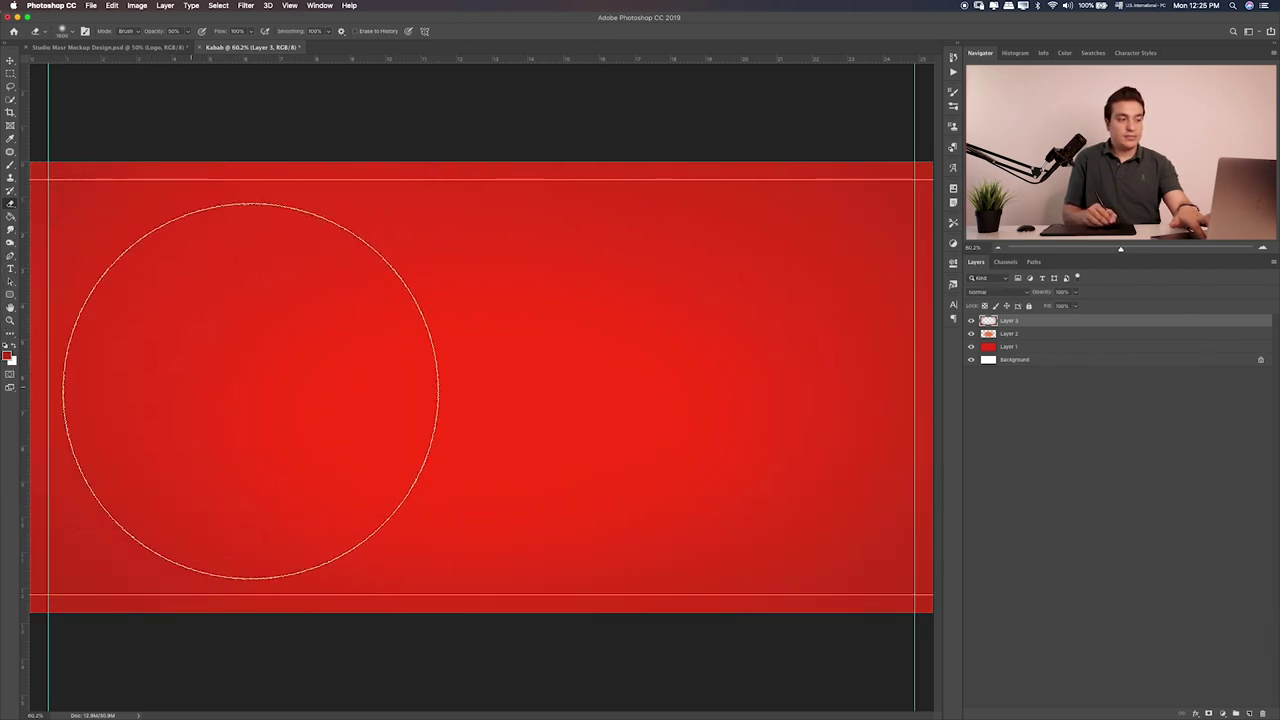
click(970, 320)
click(971, 322)
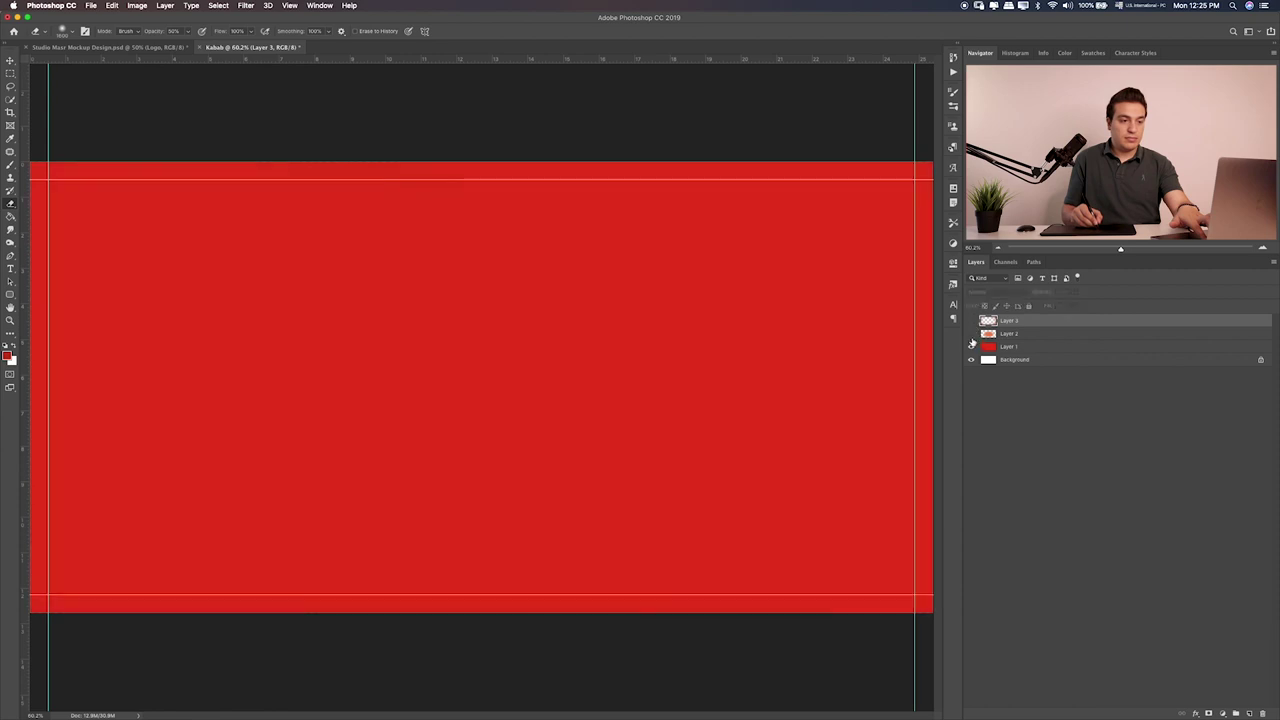
click(971, 320)
click(980, 332)
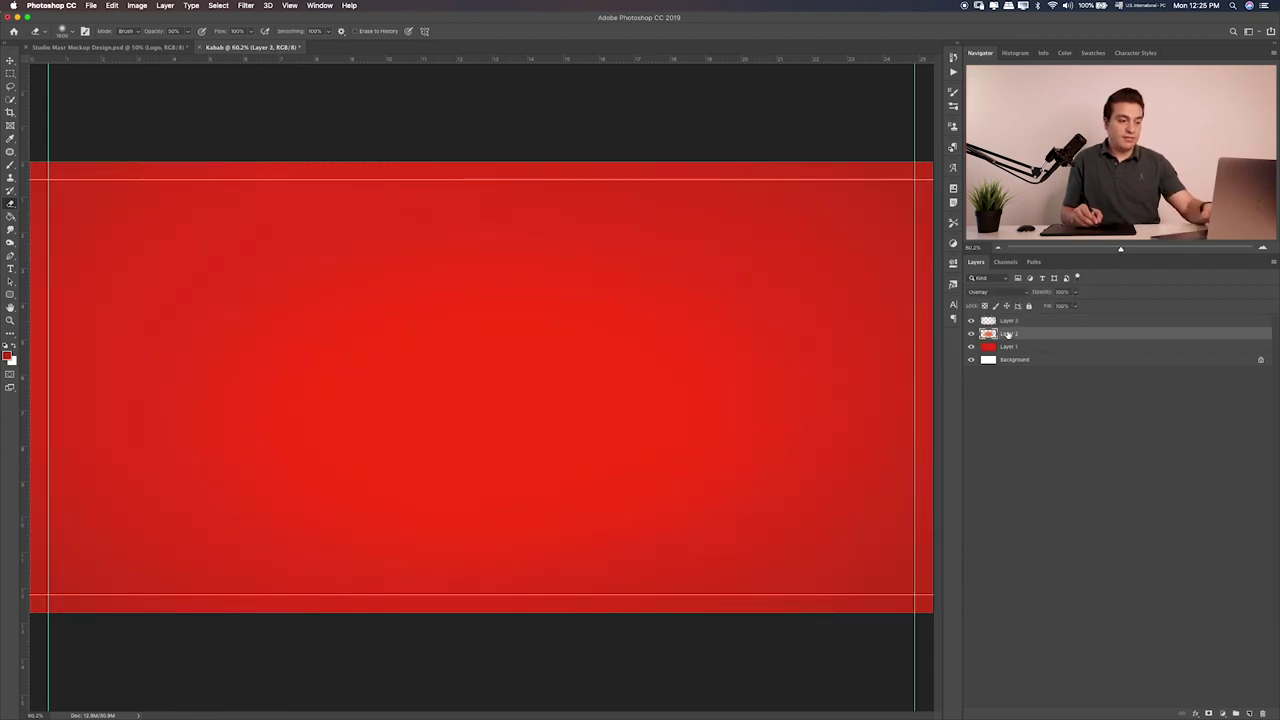
key(v)
drag(531, 365, 519, 363)
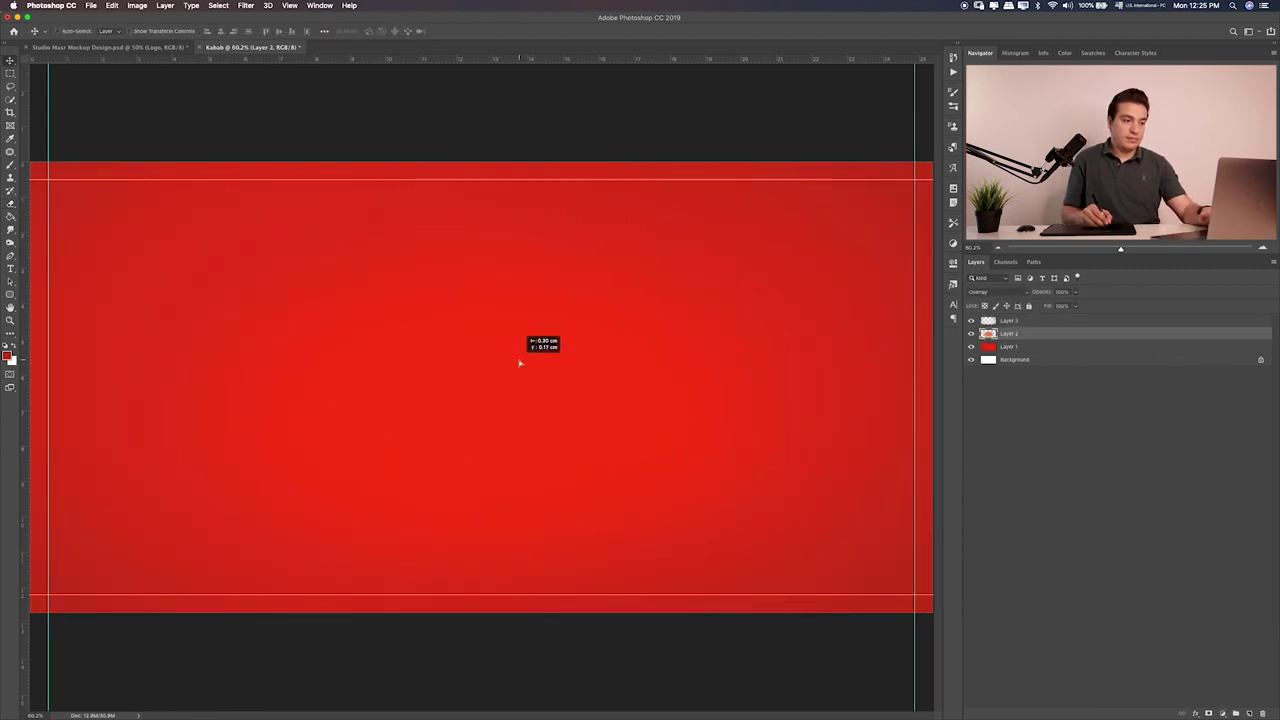
click(1076, 321)
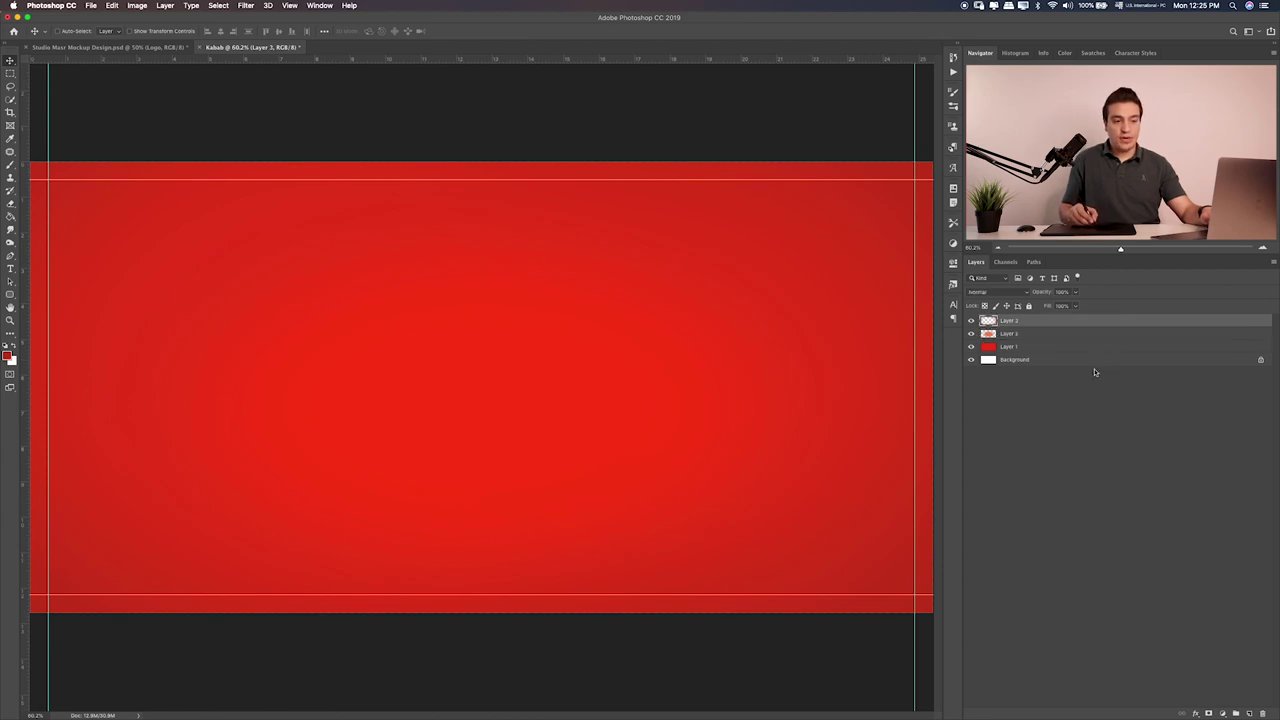
Add Layer 4 and paint a soft orange dab near the canvas centre
click(1249, 714)
key(b)
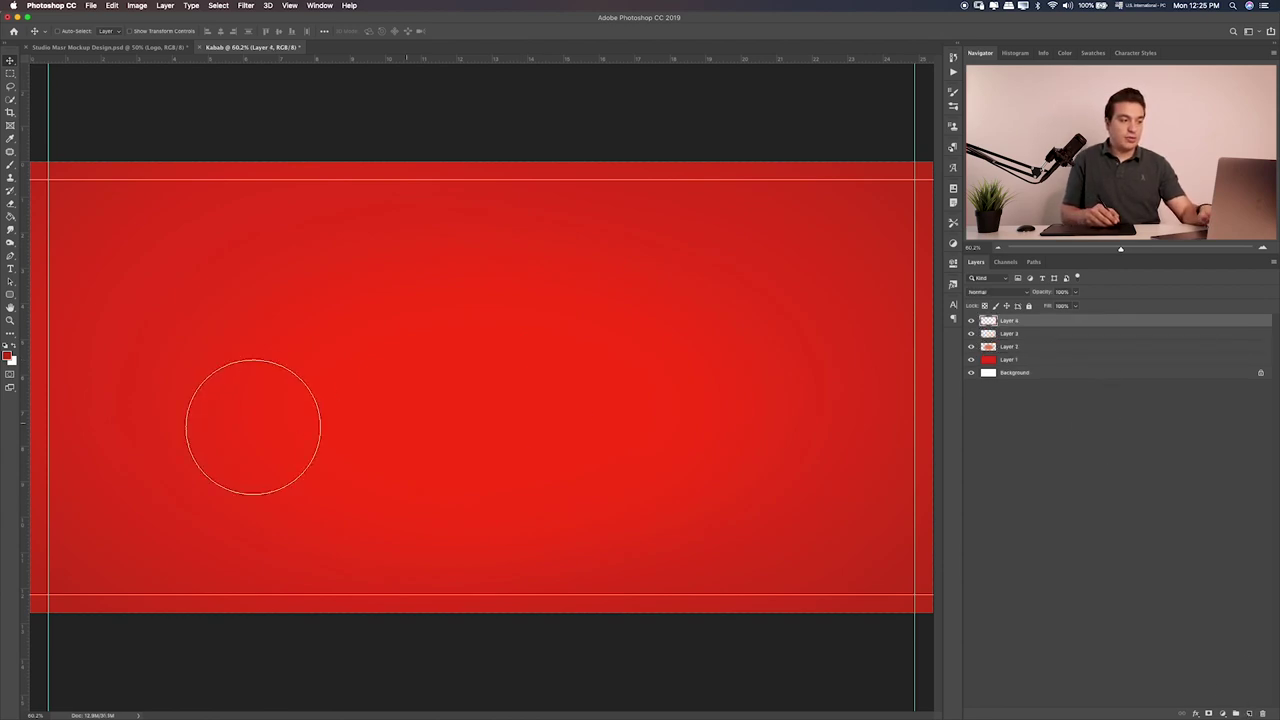
click(7, 355)
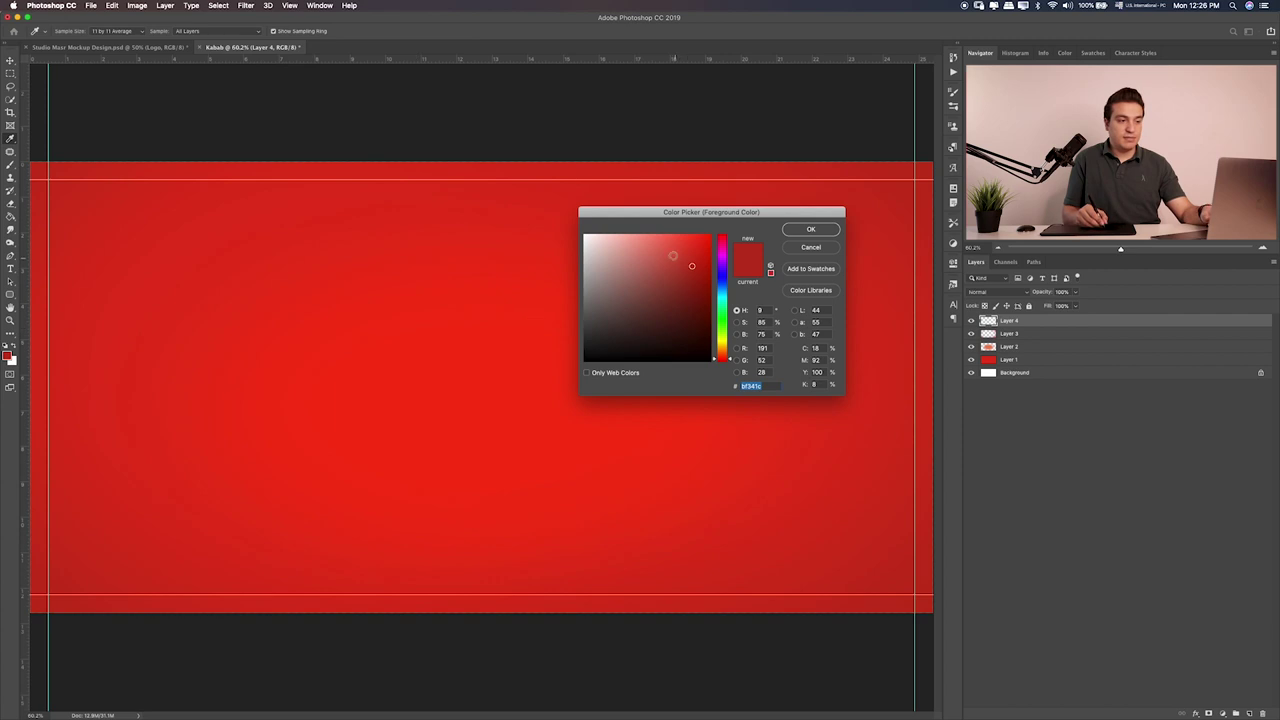
drag(673, 256, 674, 243)
drag(730, 362, 727, 355)
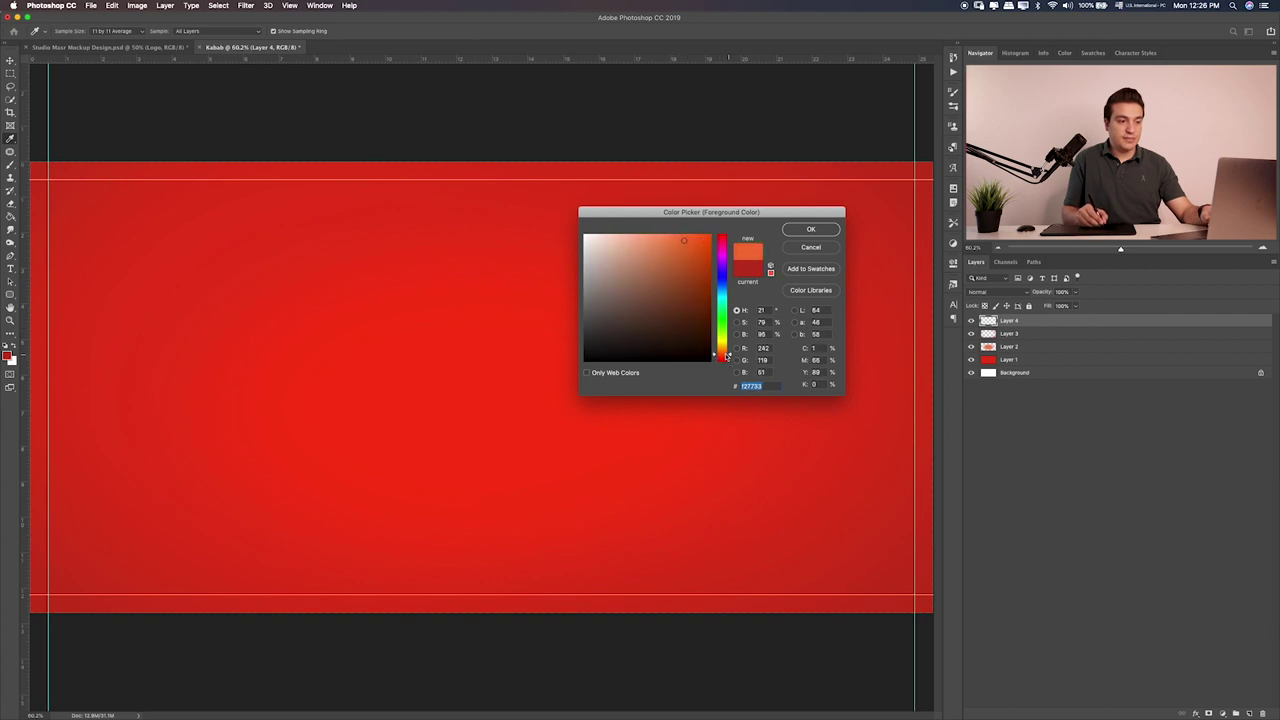
click(815, 231)
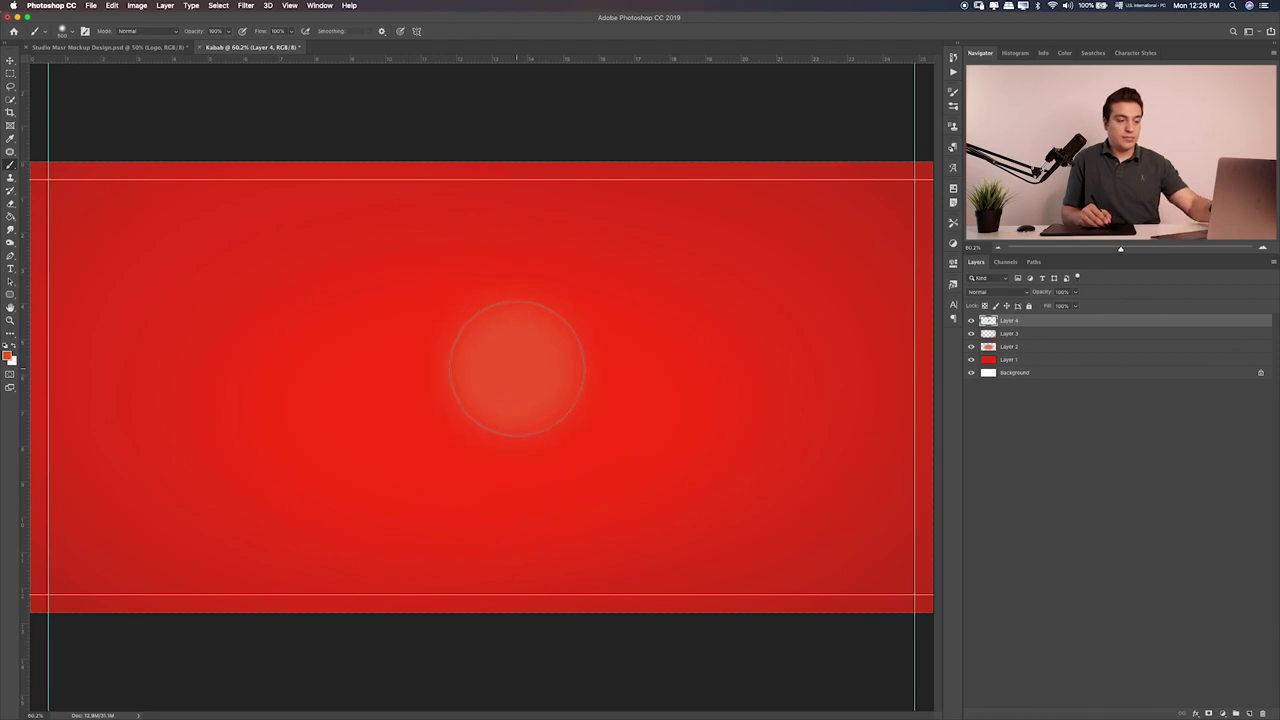
click(517, 368)
Stretch the orange dab into a wide ellipse set slightly lower on the banner
key(ctrl+t)
drag(624, 370, 787, 339)
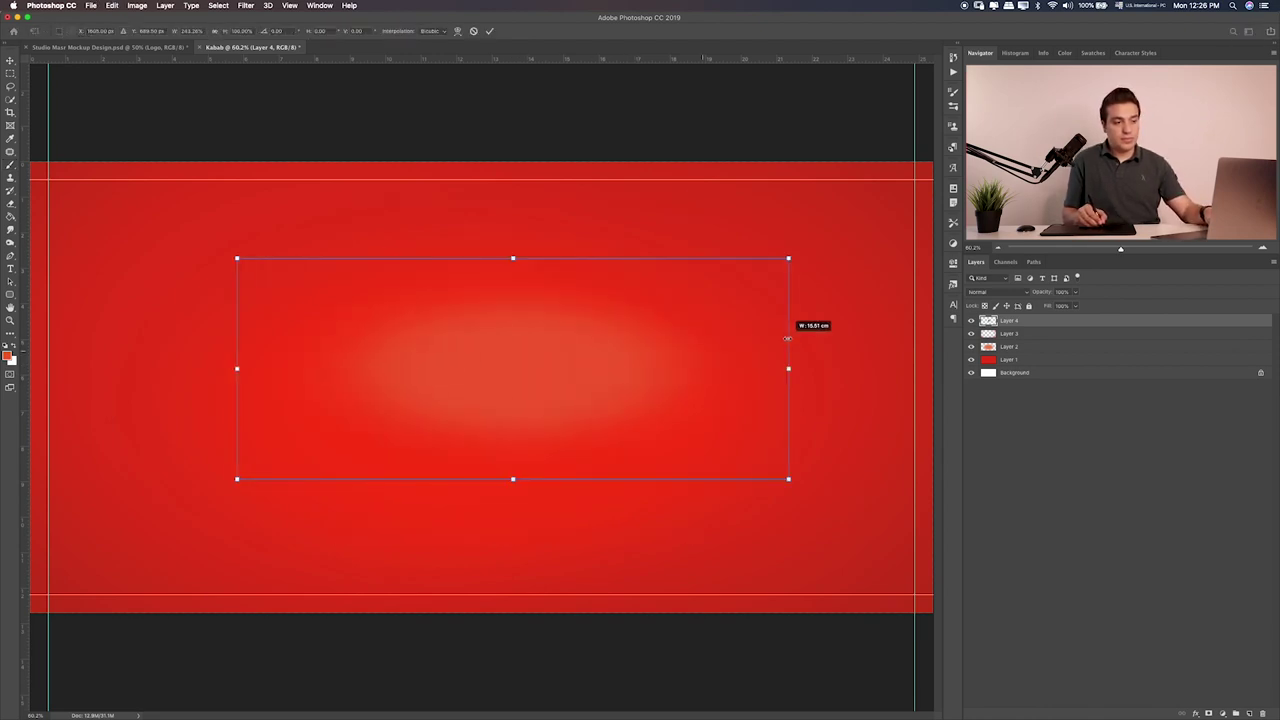
drag(704, 350, 692, 385)
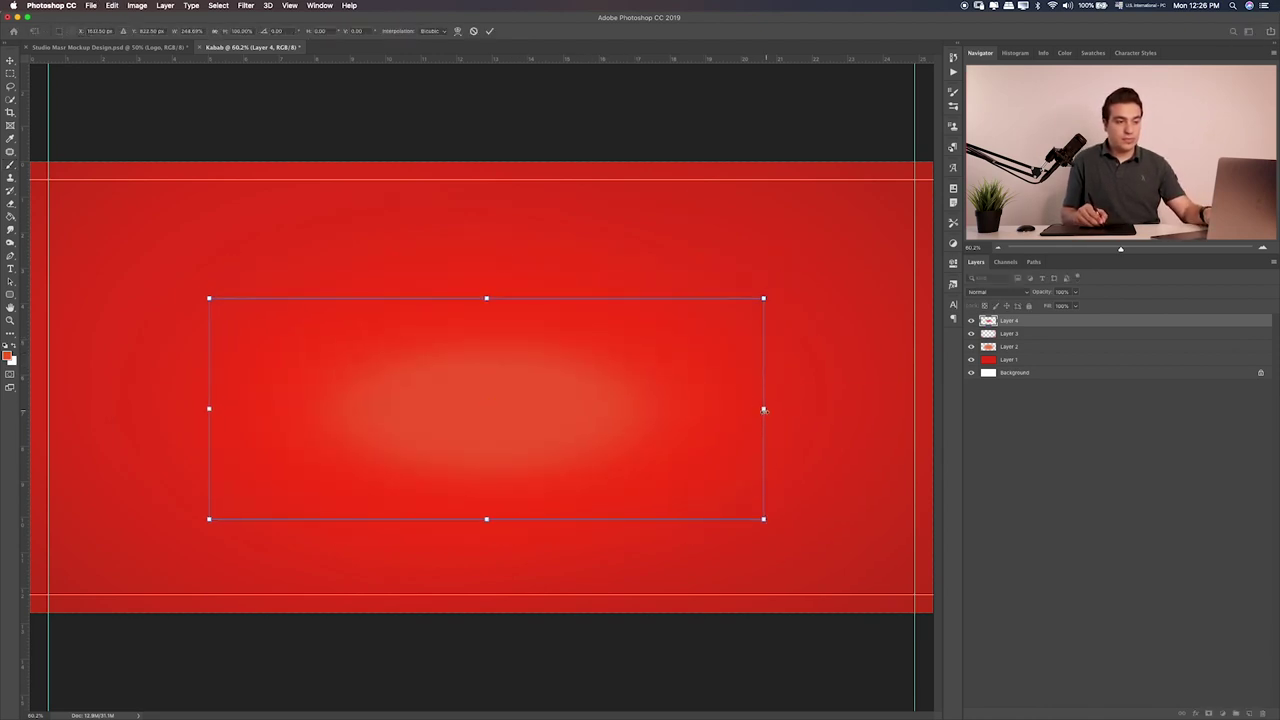
drag(763, 410, 881, 410)
drag(596, 401, 592, 429)
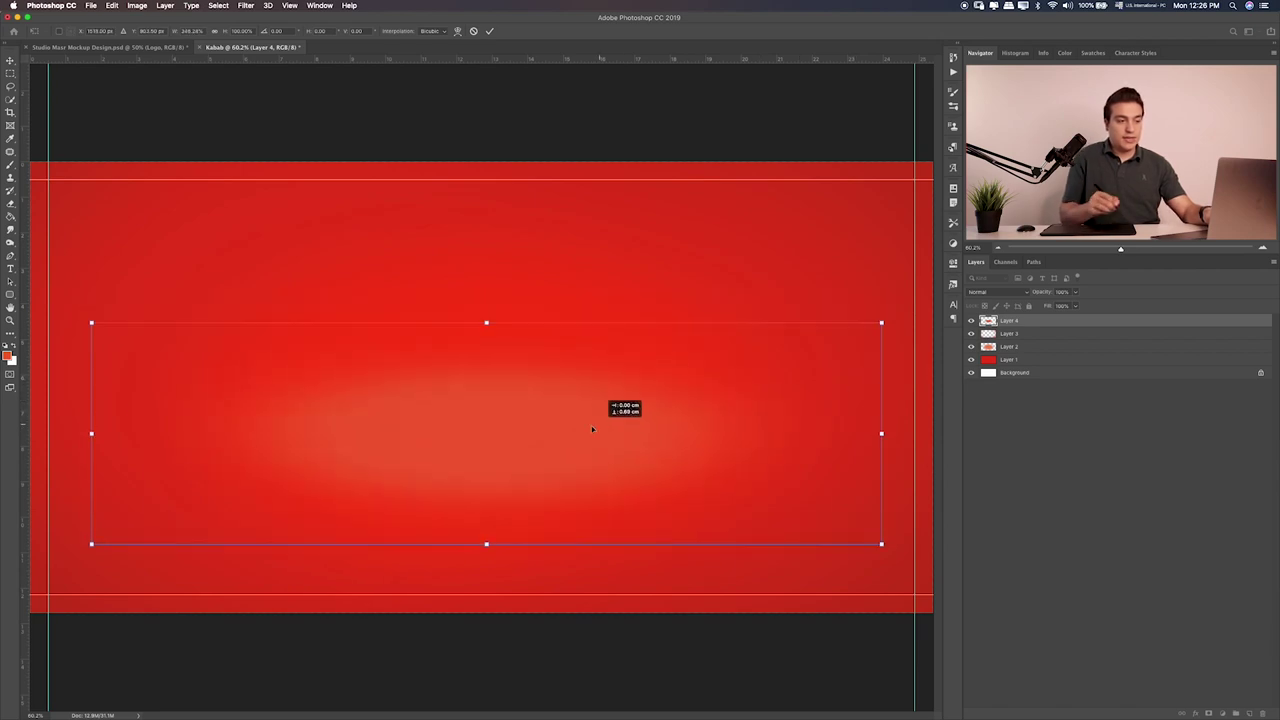
key(Return)
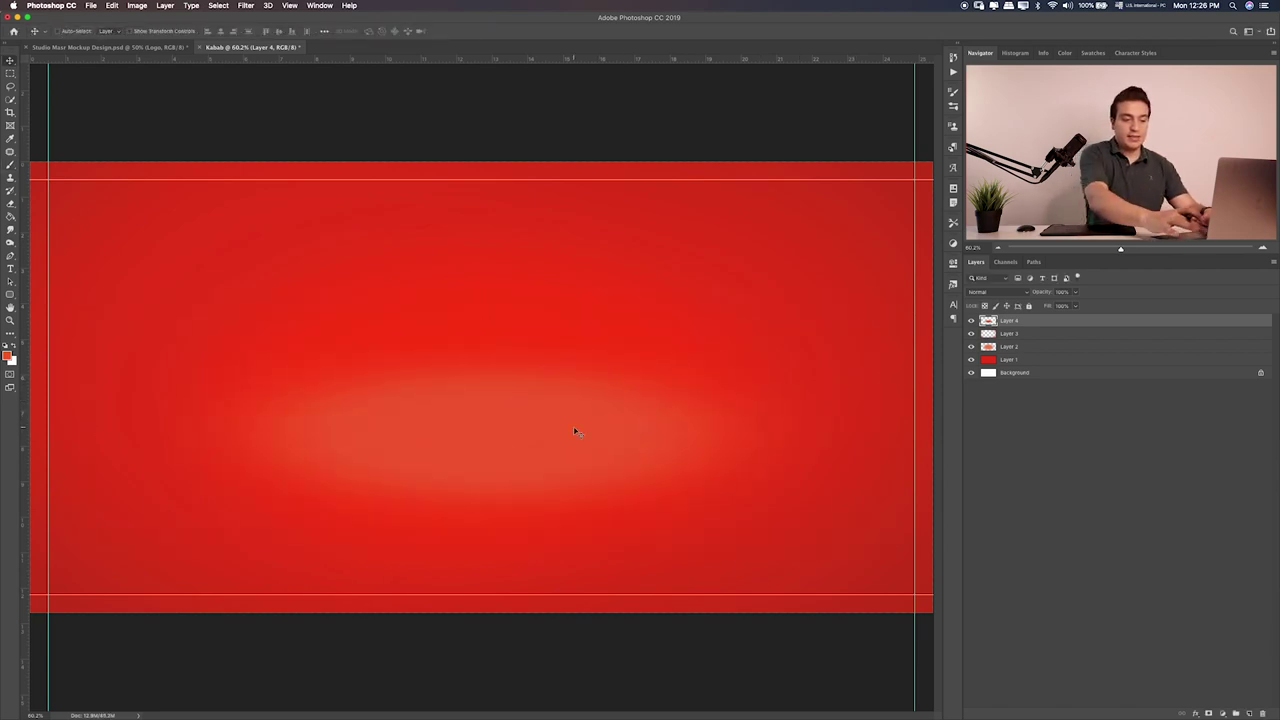
Set the glow layer to Divide blending, enlarge it, and lower its opacity
key(shift+plus)
key(shift+plus)
key(shift+plus)
key(shift+plus)
key(shift+plus)
key(shift+plus)
key(shift+plus)
key(shift+plus)
key(shift+plus)
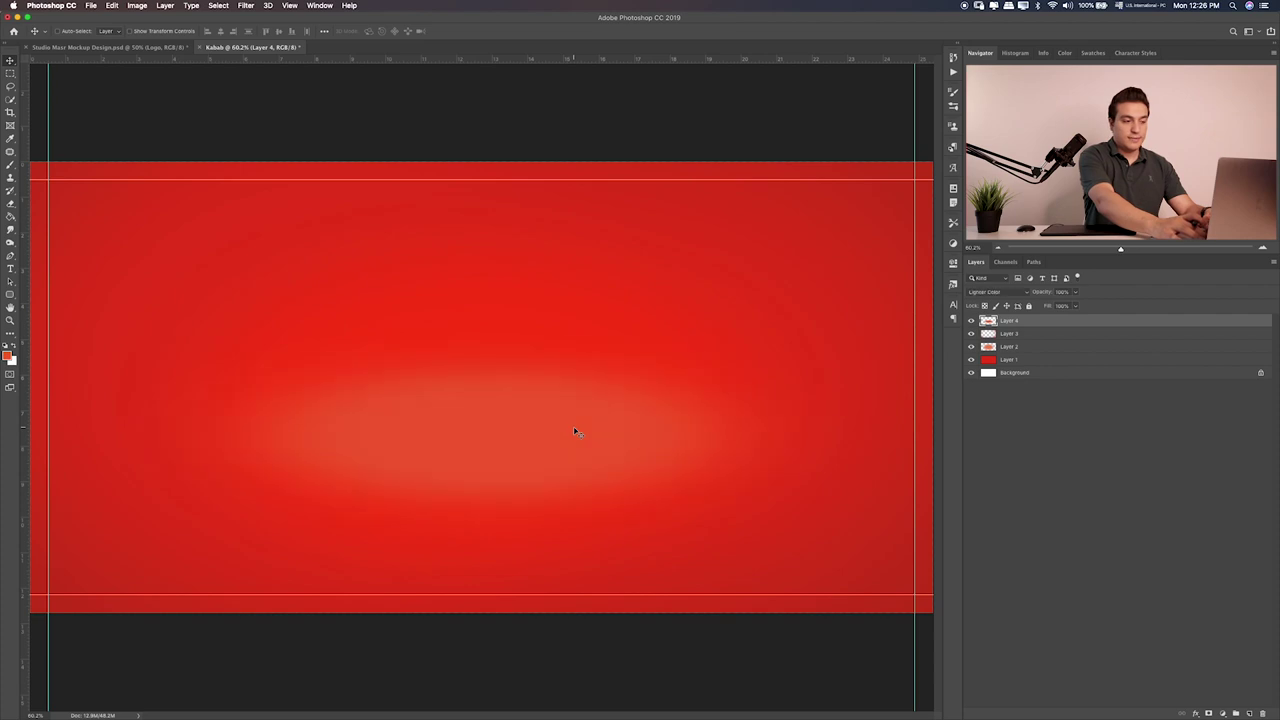
key(shift+plus)
key(shift+plus)
key(shift+plus)
key(shift+plus)
key(shift+plus)
key(shift+plus)
key(shift+plus)
key(shift+plus)
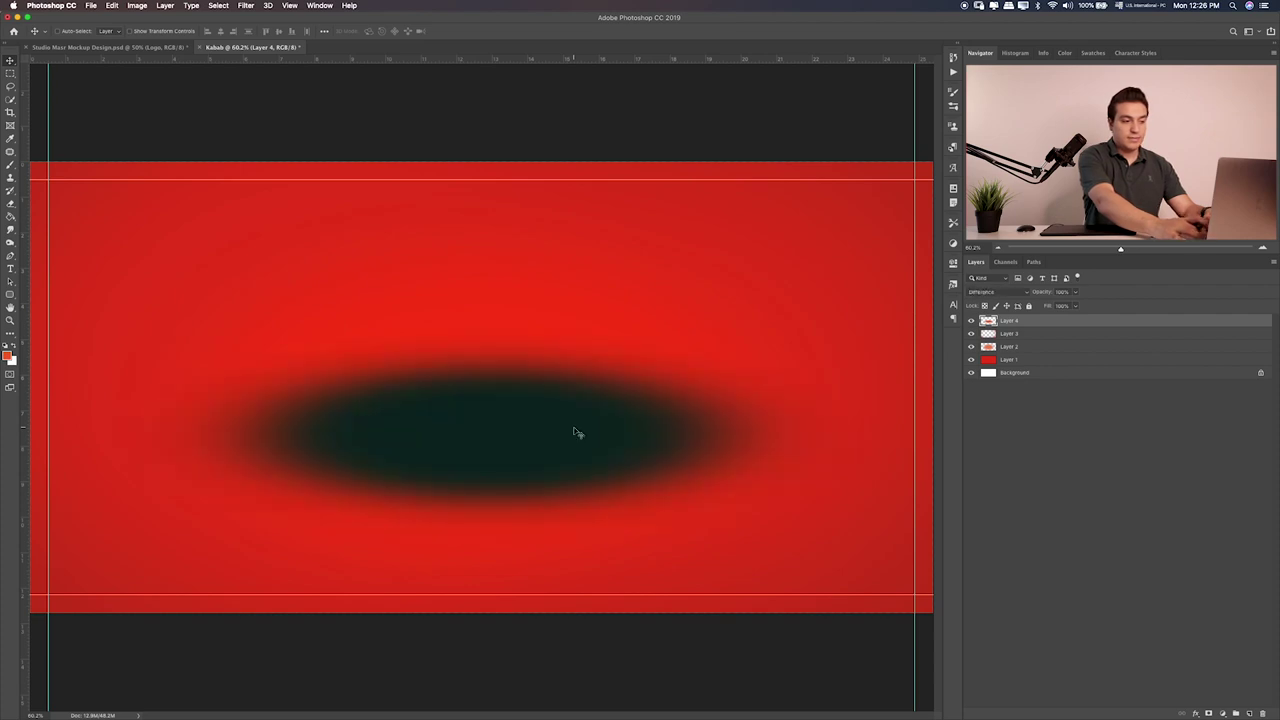
key(shift+minus)
key(shift+plus)
key(shift+plus)
key(shift+plus)
key(shift+plus)
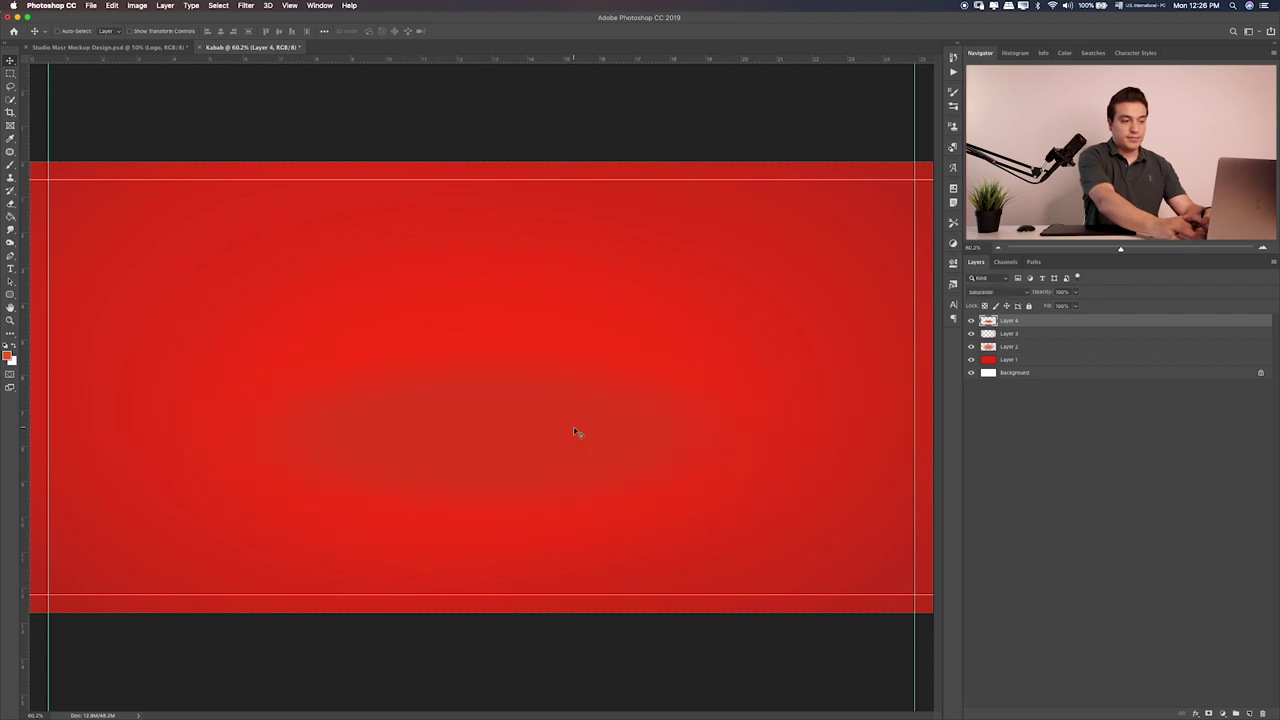
key(shift+plus)
key(shift+plus)
key(shift+minus)
key(ctrl+t)
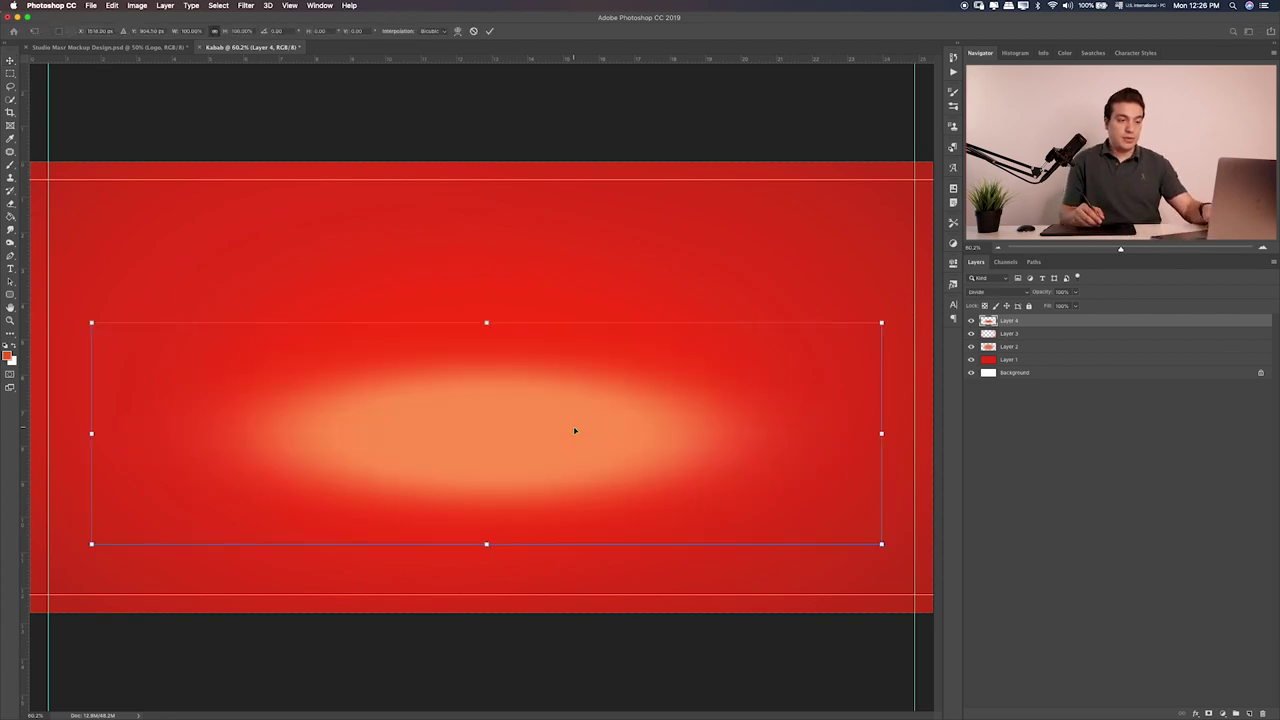
drag(881, 323, 1060, 270)
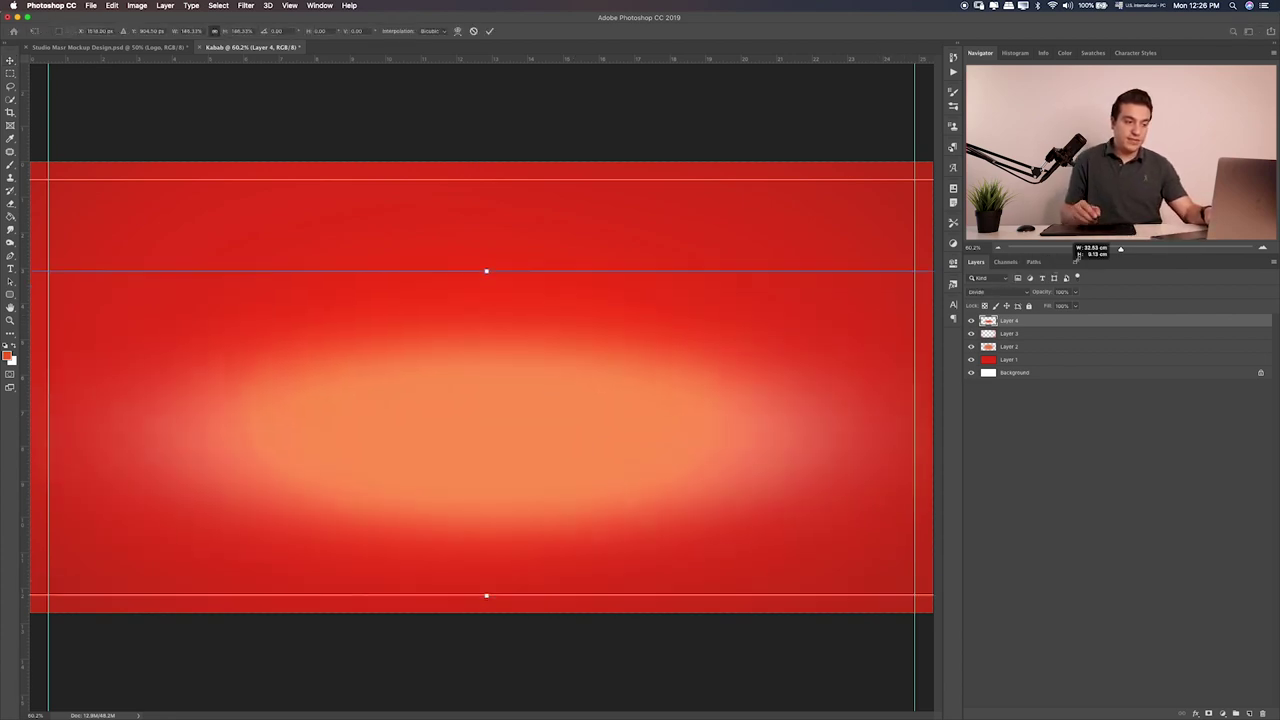
key(Return)
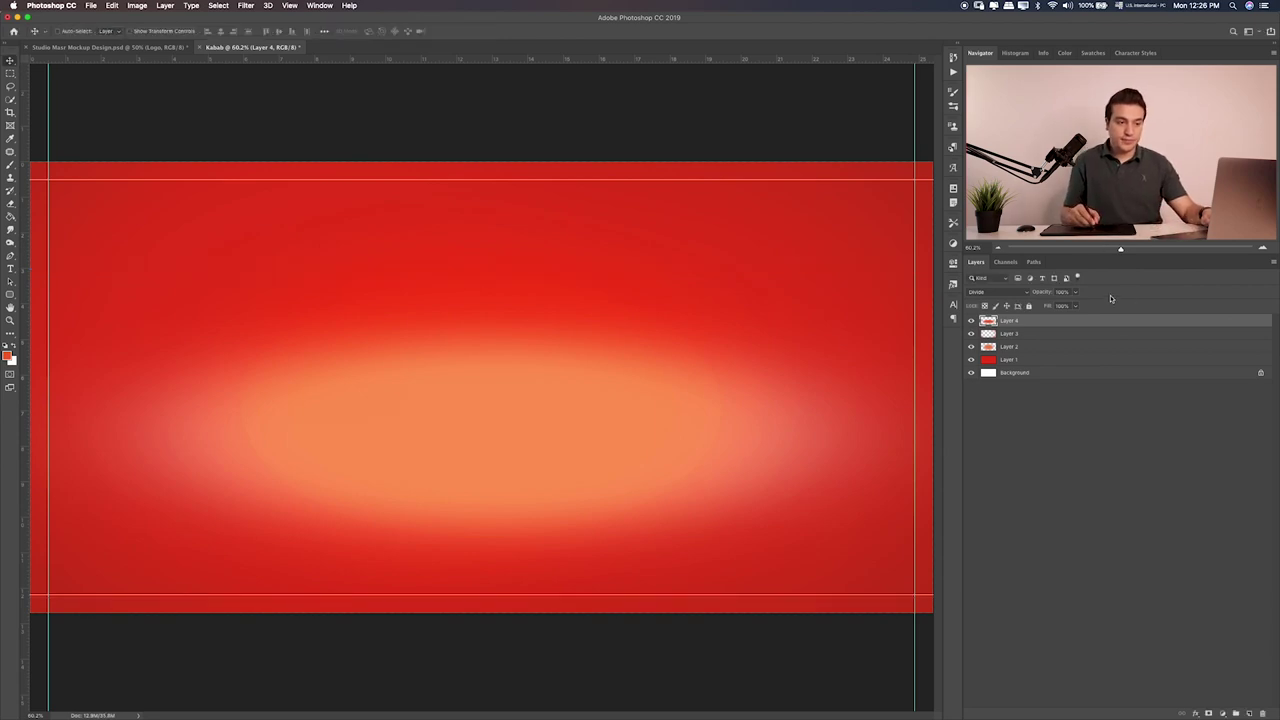
drag(1045, 306, 1048, 312)
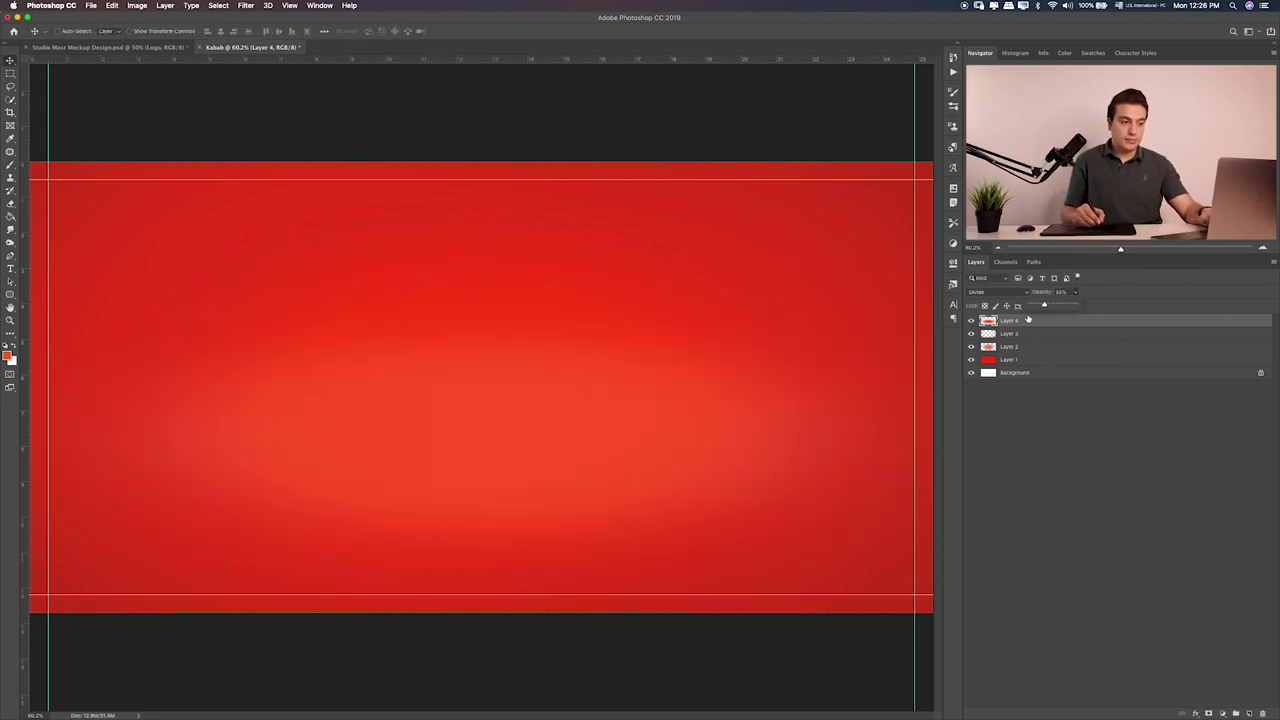
Blur Layer 4's glow with a 147.1-pixel Gaussian Blur
click(246, 5)
mouse_move(300, 124)
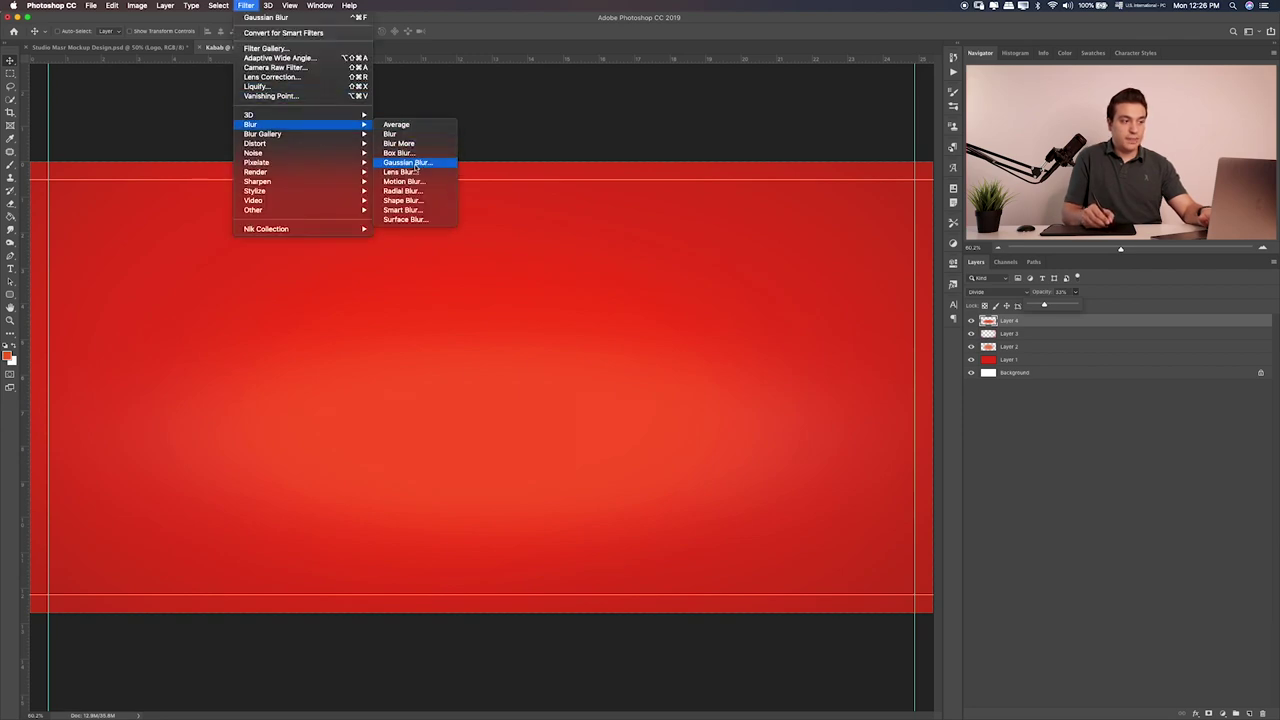
click(410, 163)
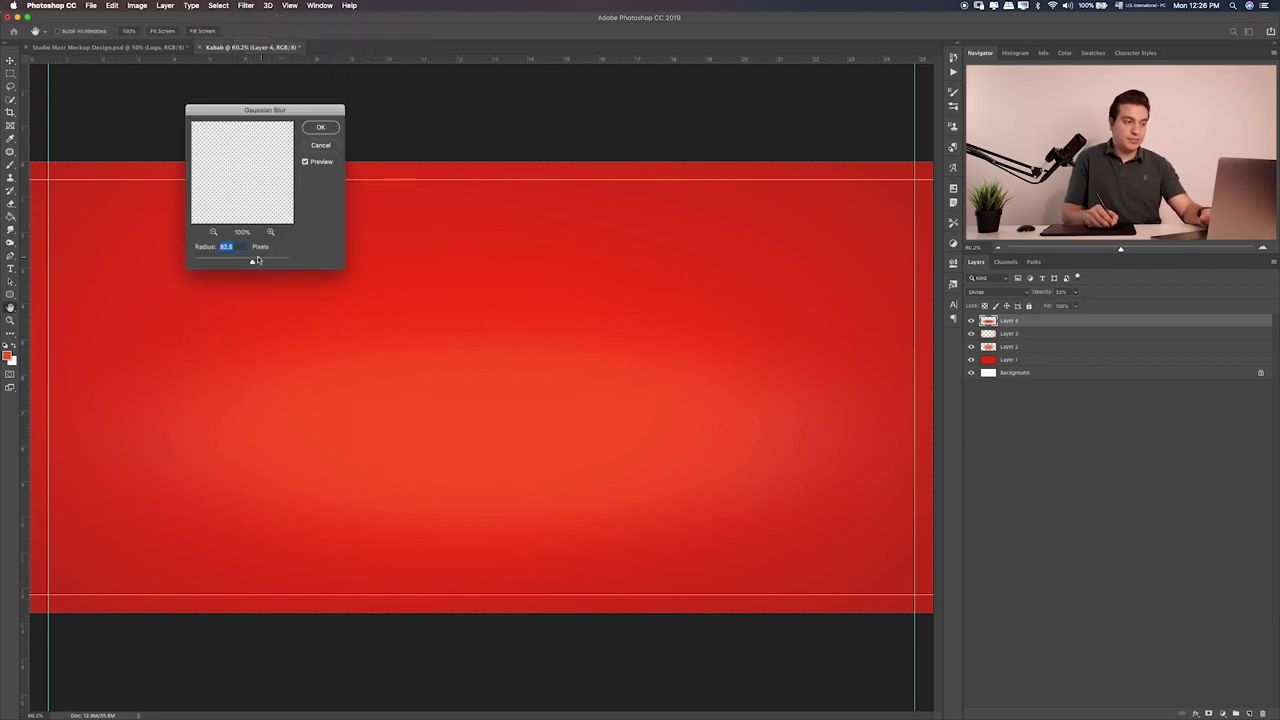
drag(258, 263, 269, 268)
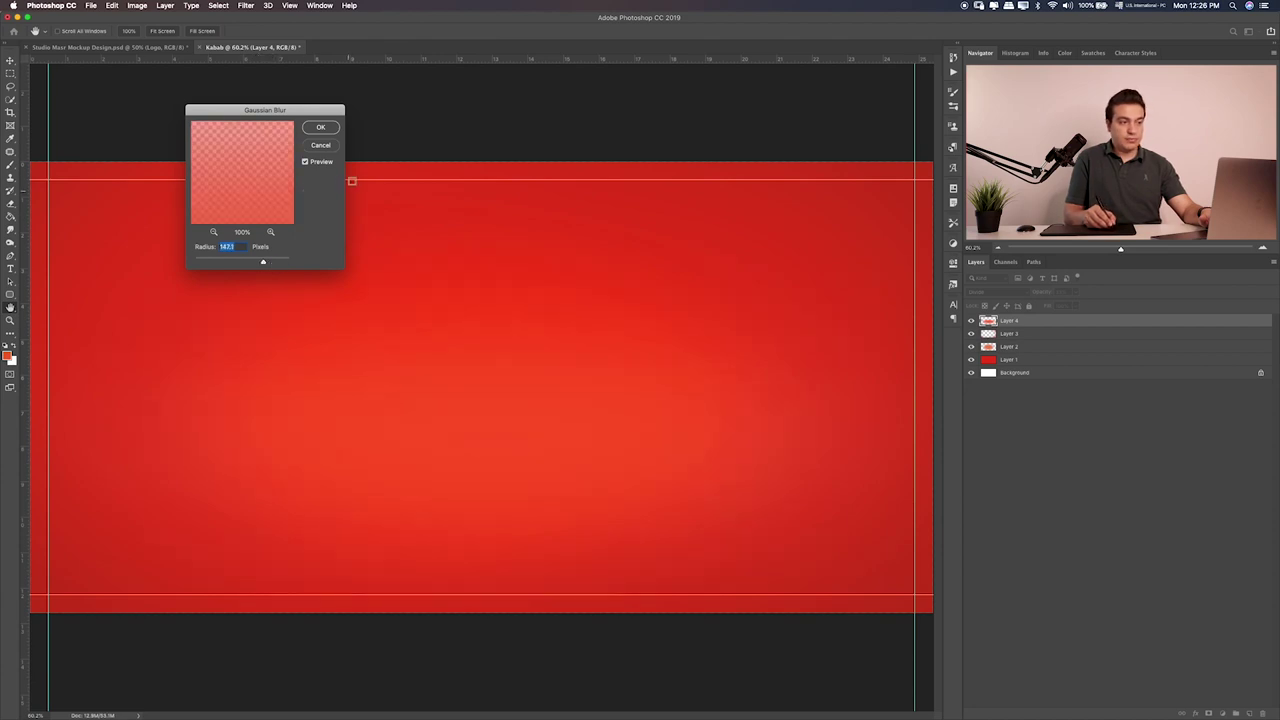
click(321, 129)
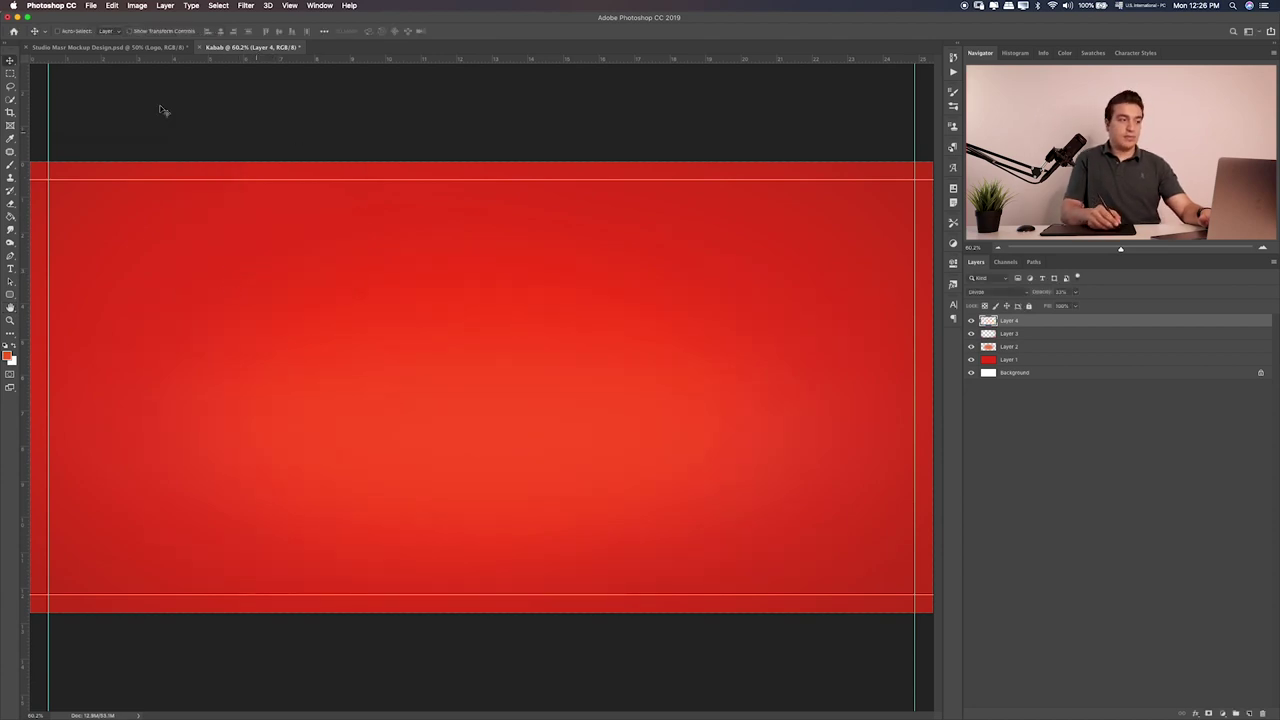
click(11, 73)
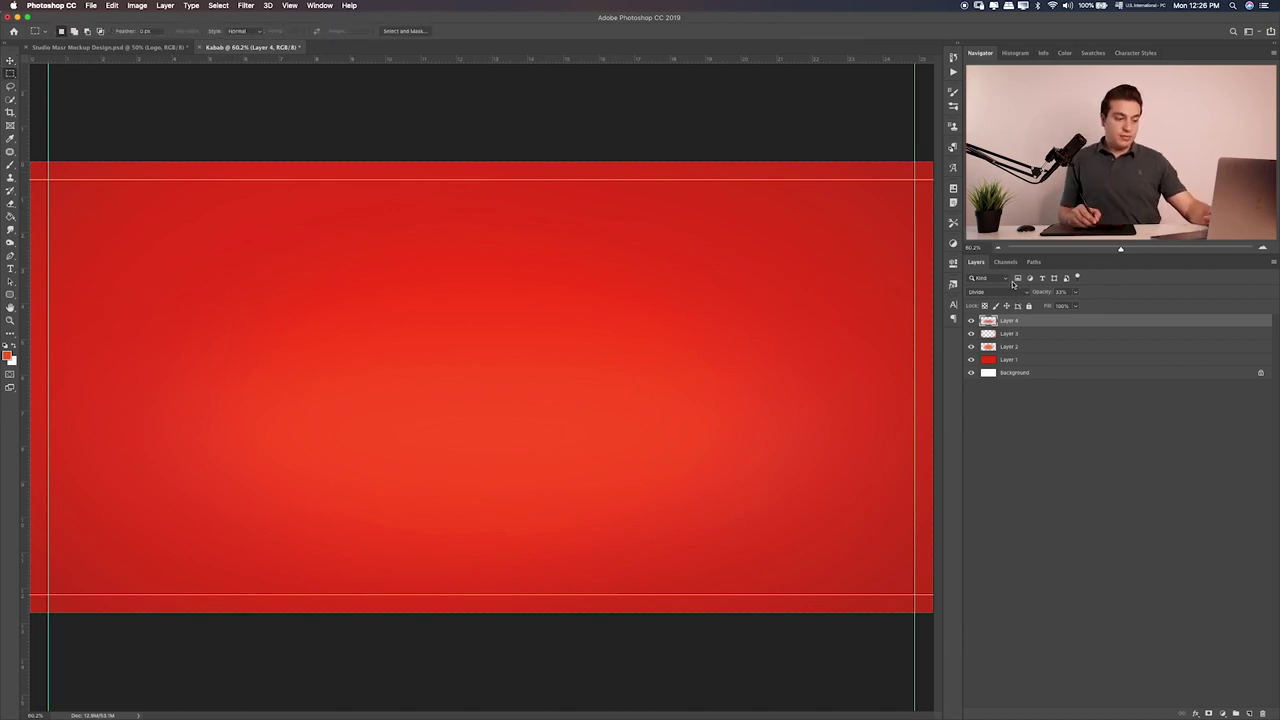
Preview shutterstock_1069059887.jpg in Finder and drag it onto the Kabab canvas
key(super+Tab)
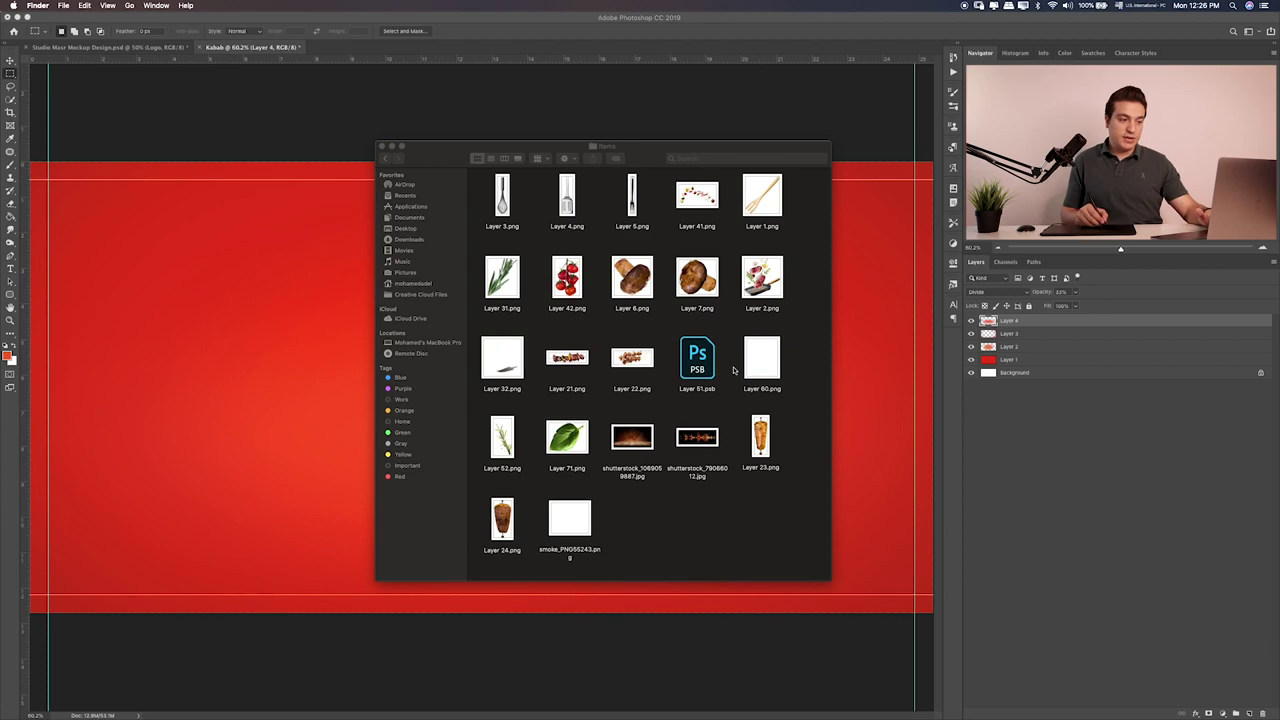
click(695, 487)
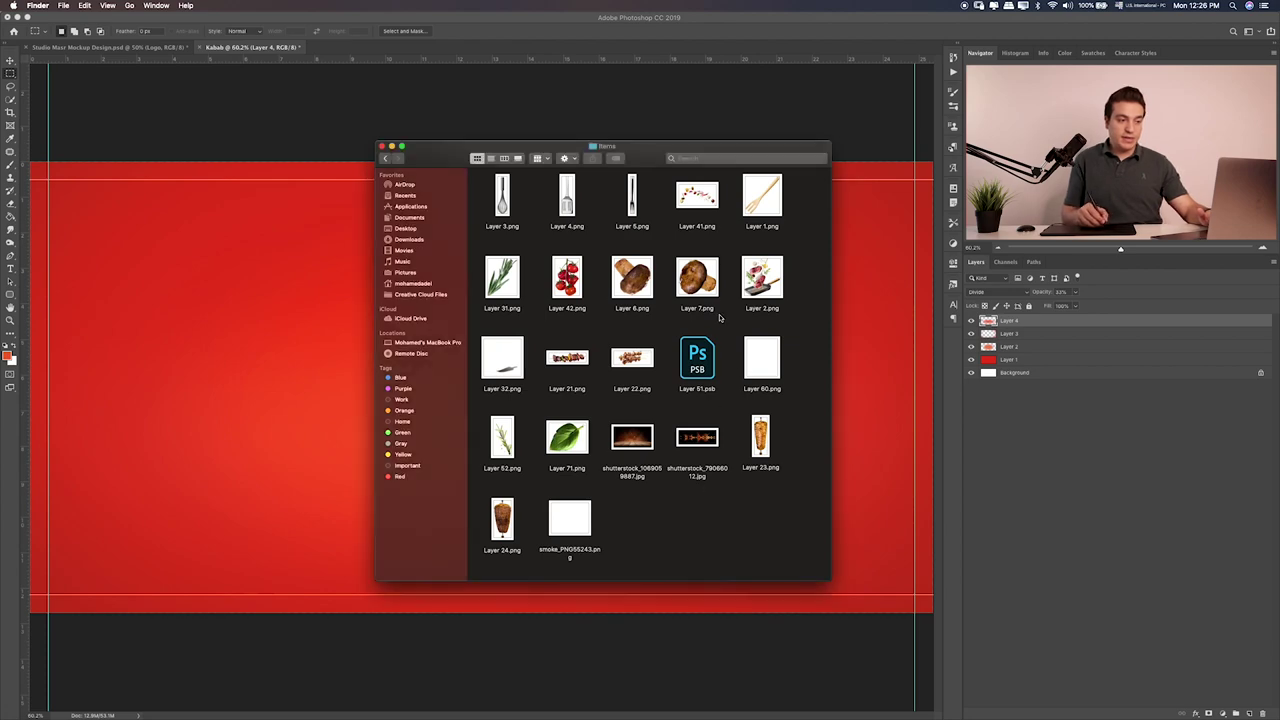
click(647, 437)
key(space)
key(space)
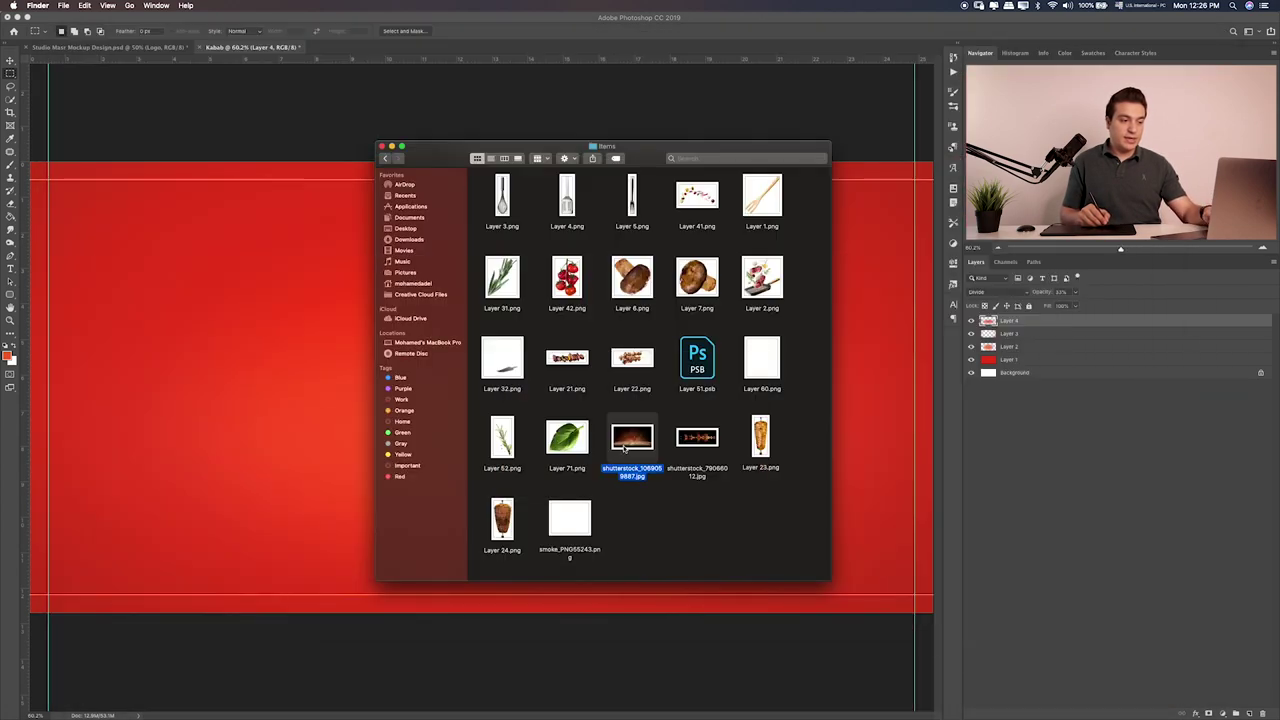
drag(624, 448, 610, 330)
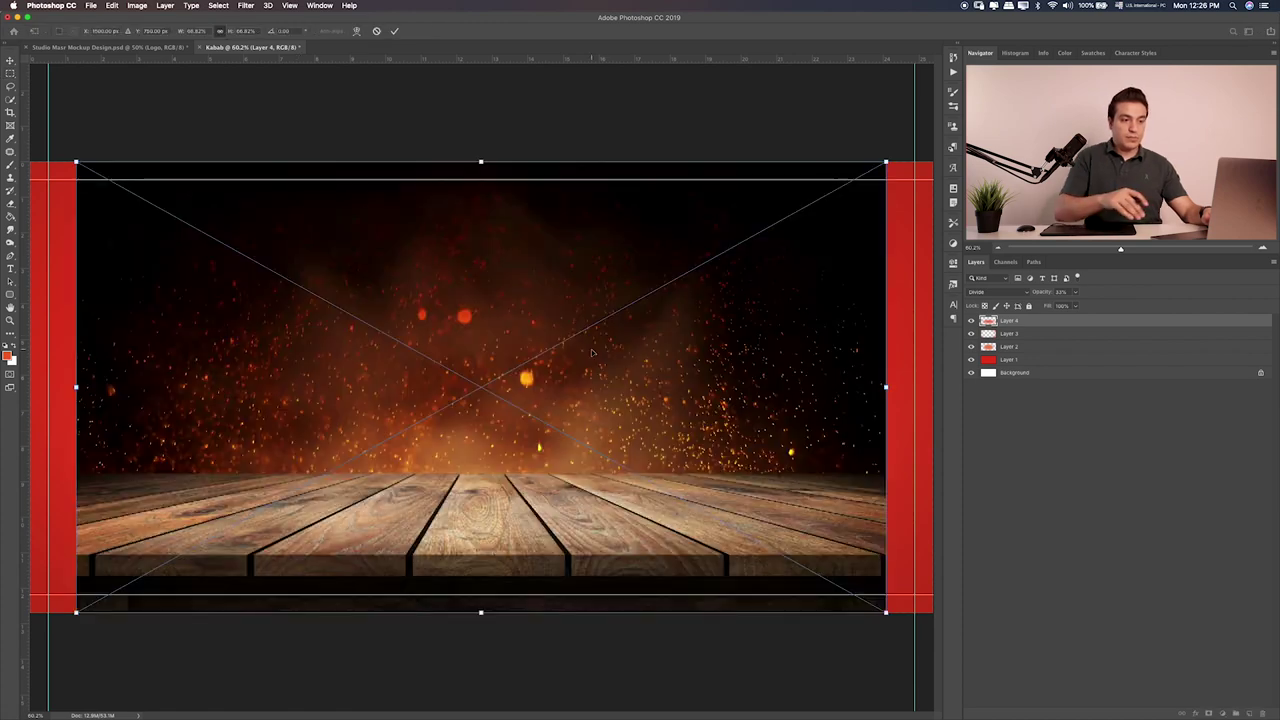
key(Return)
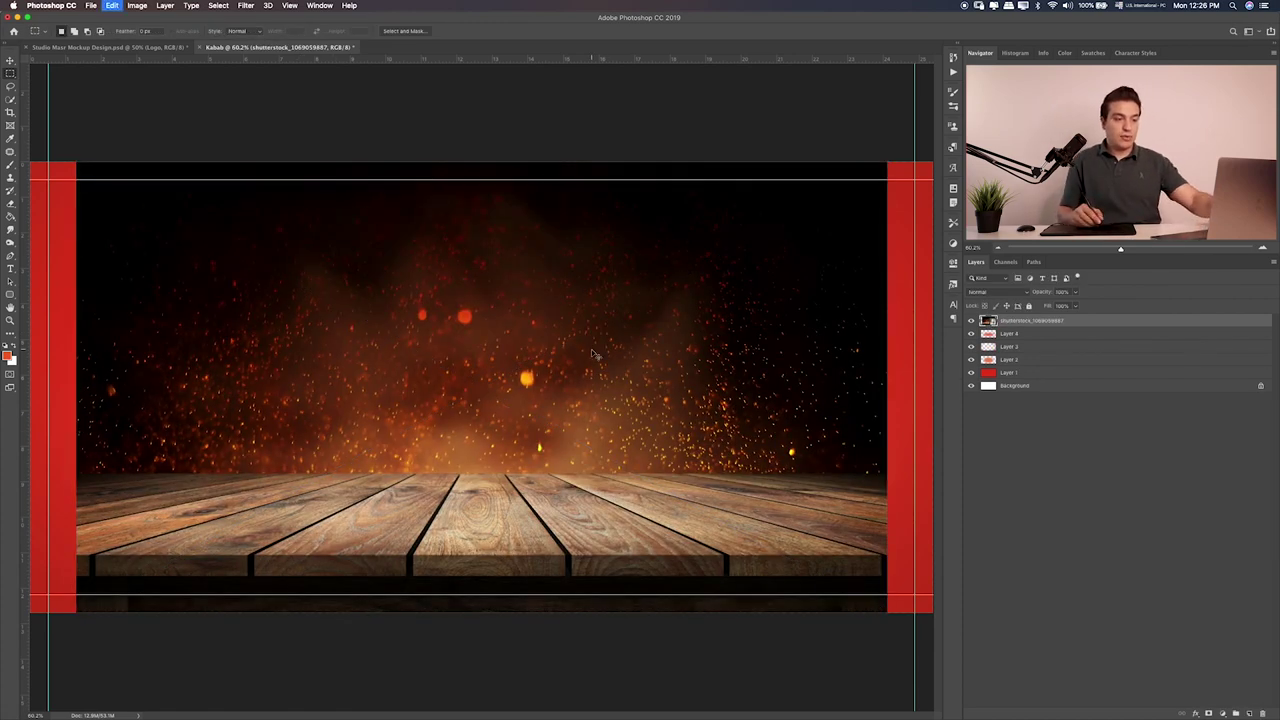
key(ctrl+t)
drag(887, 160, 933, 135)
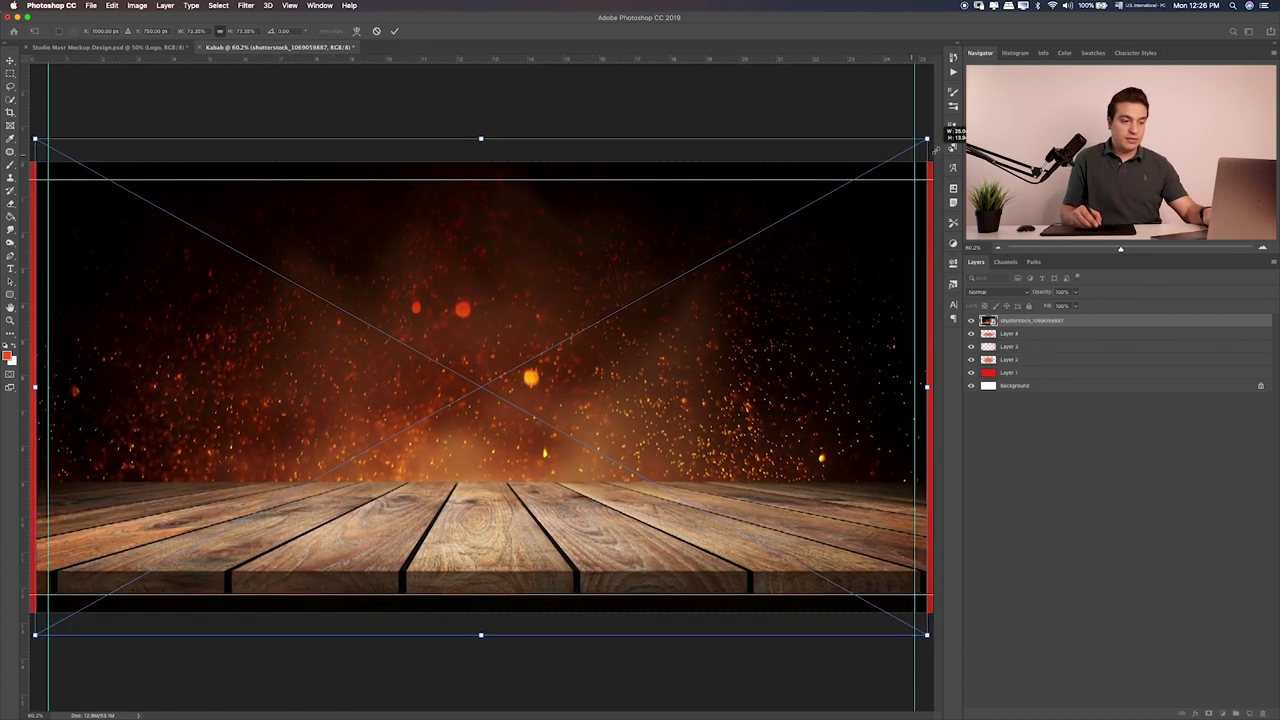
key(ctrl+z)
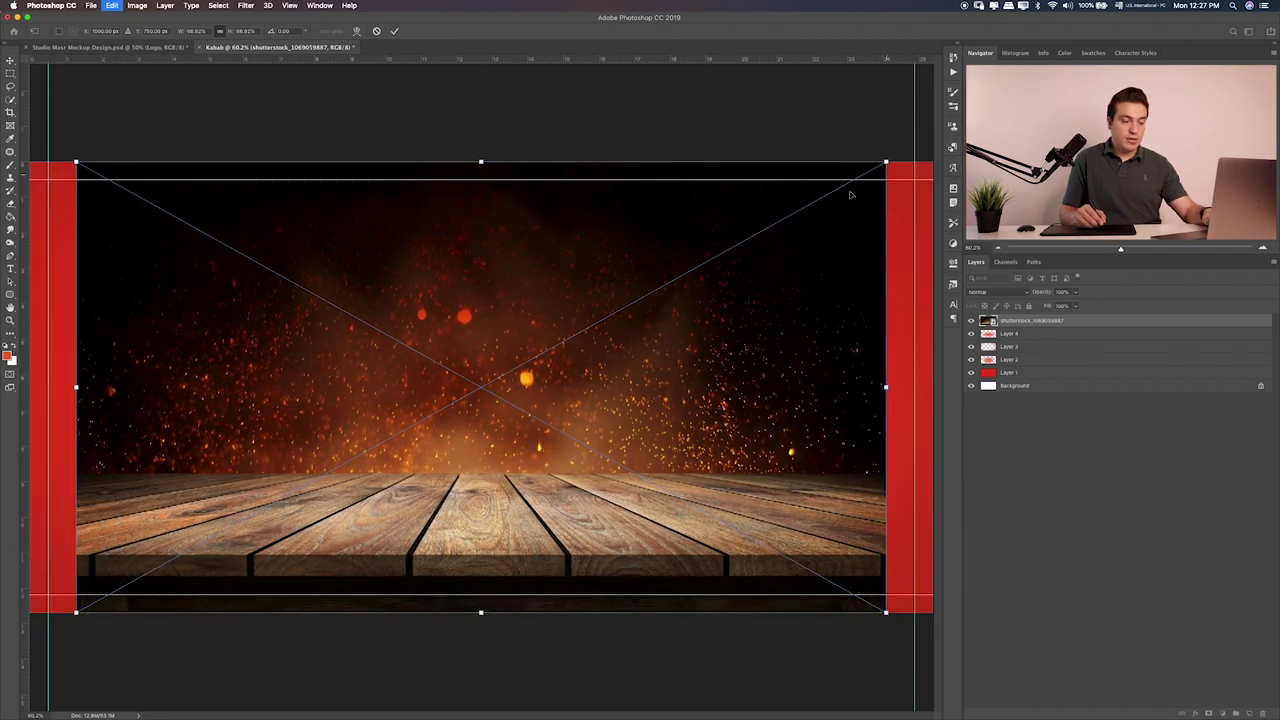
key(Return)
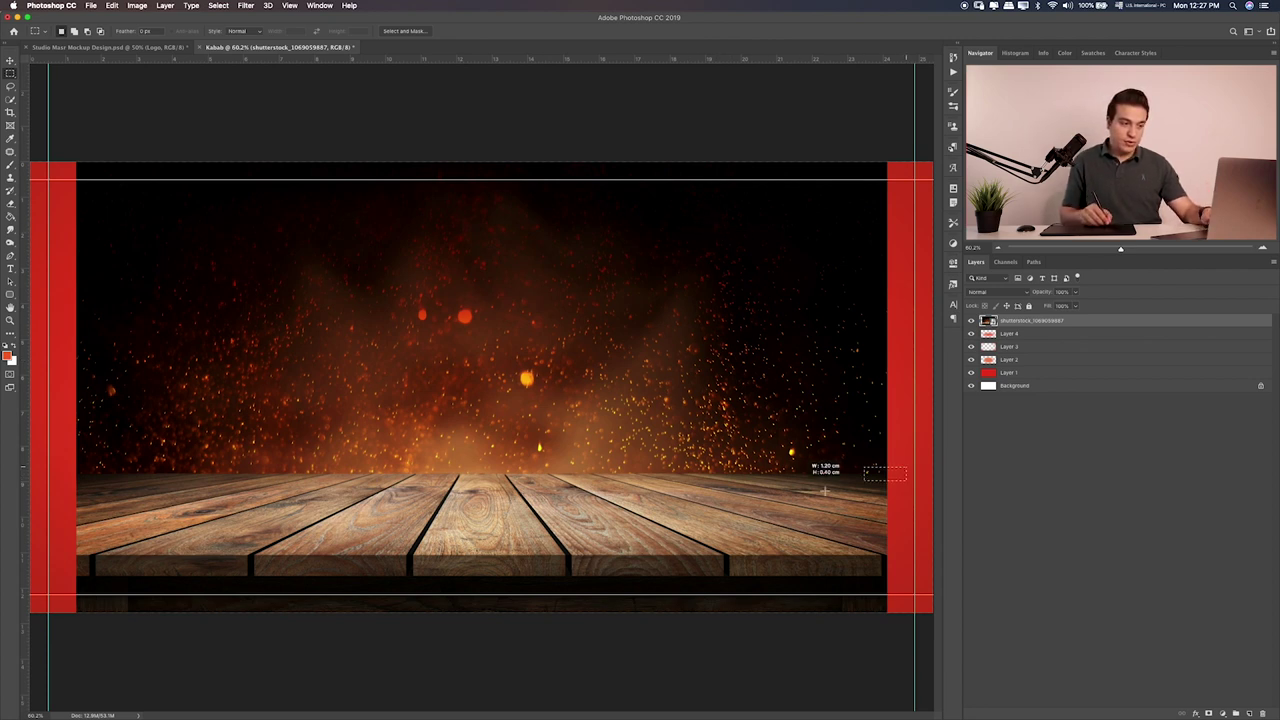
Marquee the wooden table area and mask the photo layer to show only it
drag(825, 490, 120, 648)
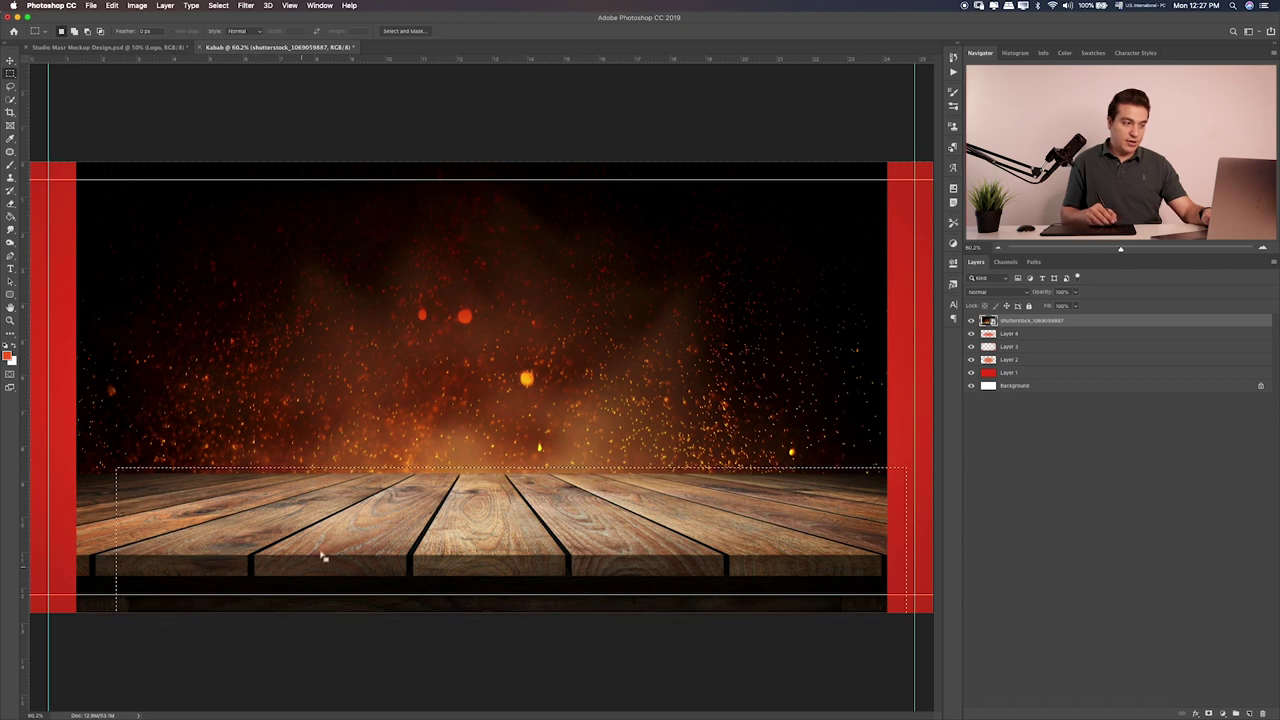
click(41, 490)
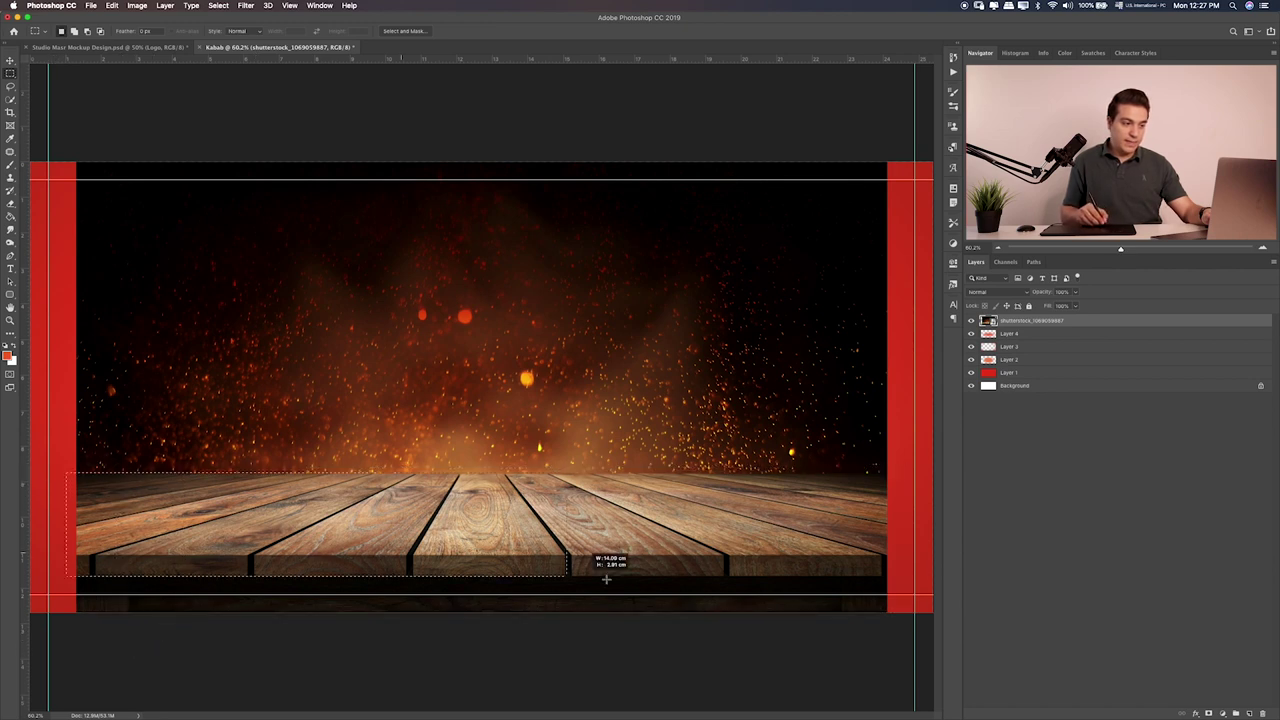
drag(84, 477, 898, 618)
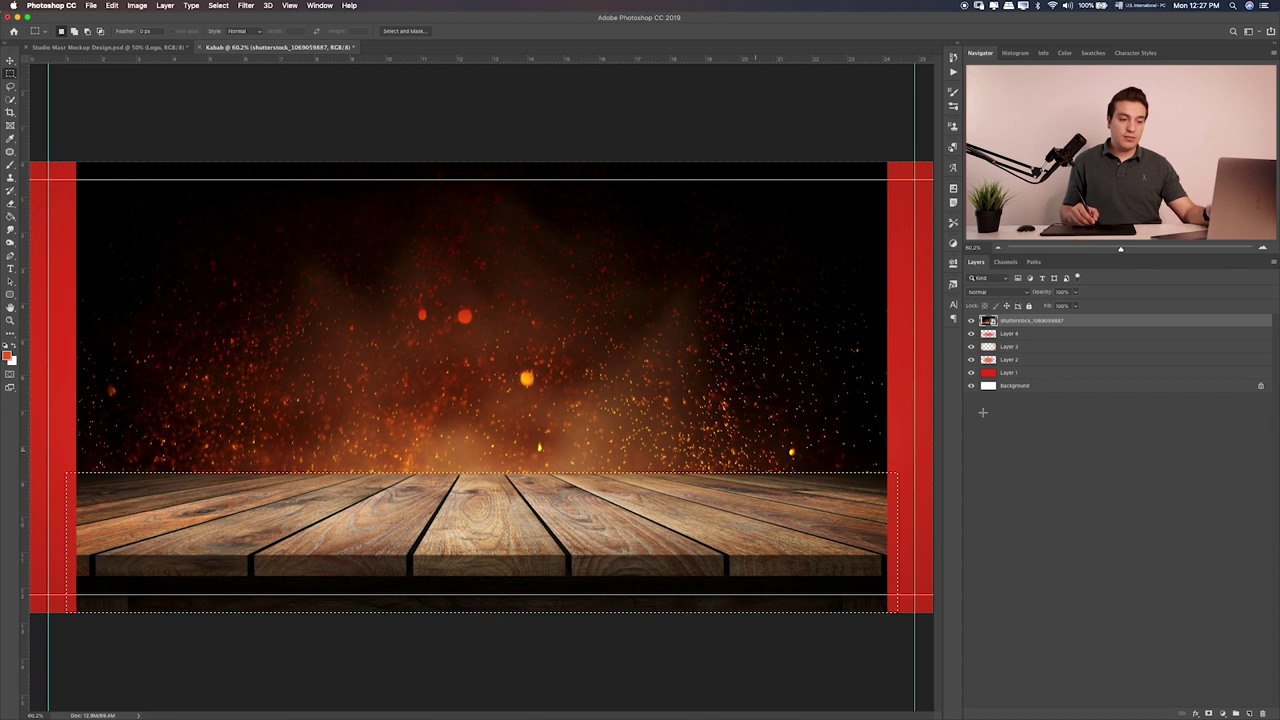
click(1209, 713)
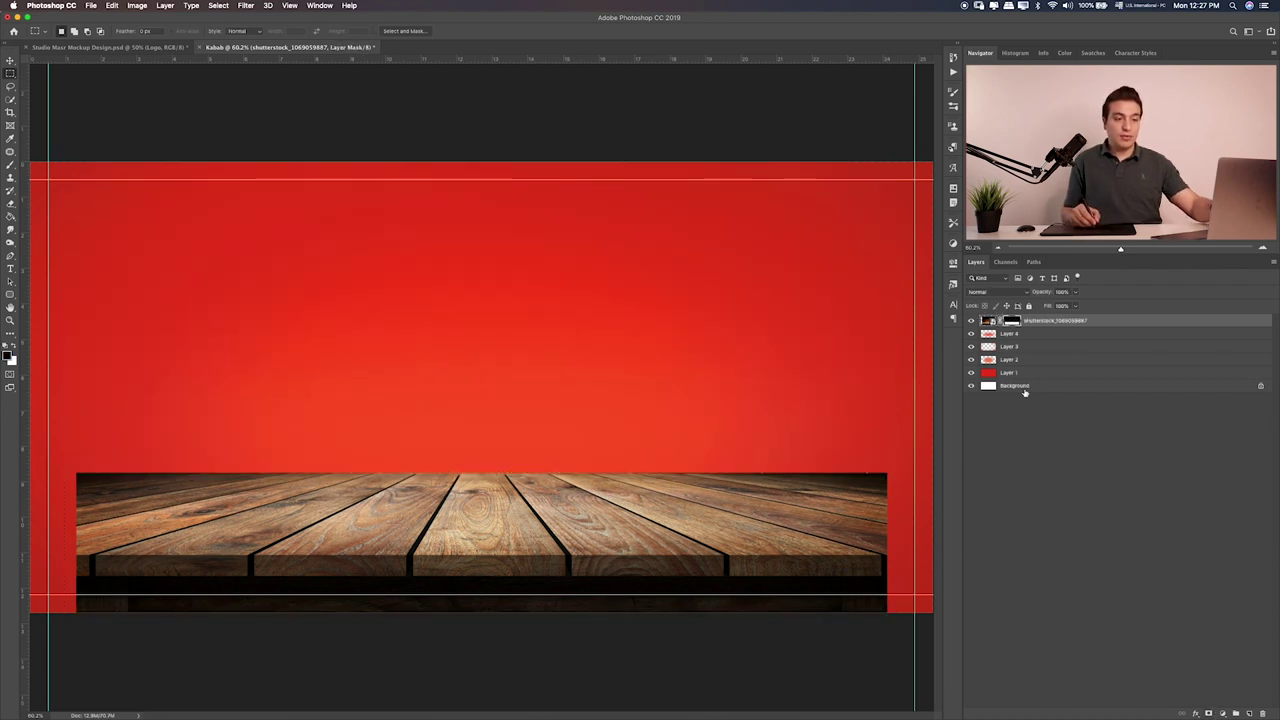
key(ctrl+2)
Duplicate the masked layer, replace the copy's mask with a fresh one, and select the table strip
key(ctrl+j)
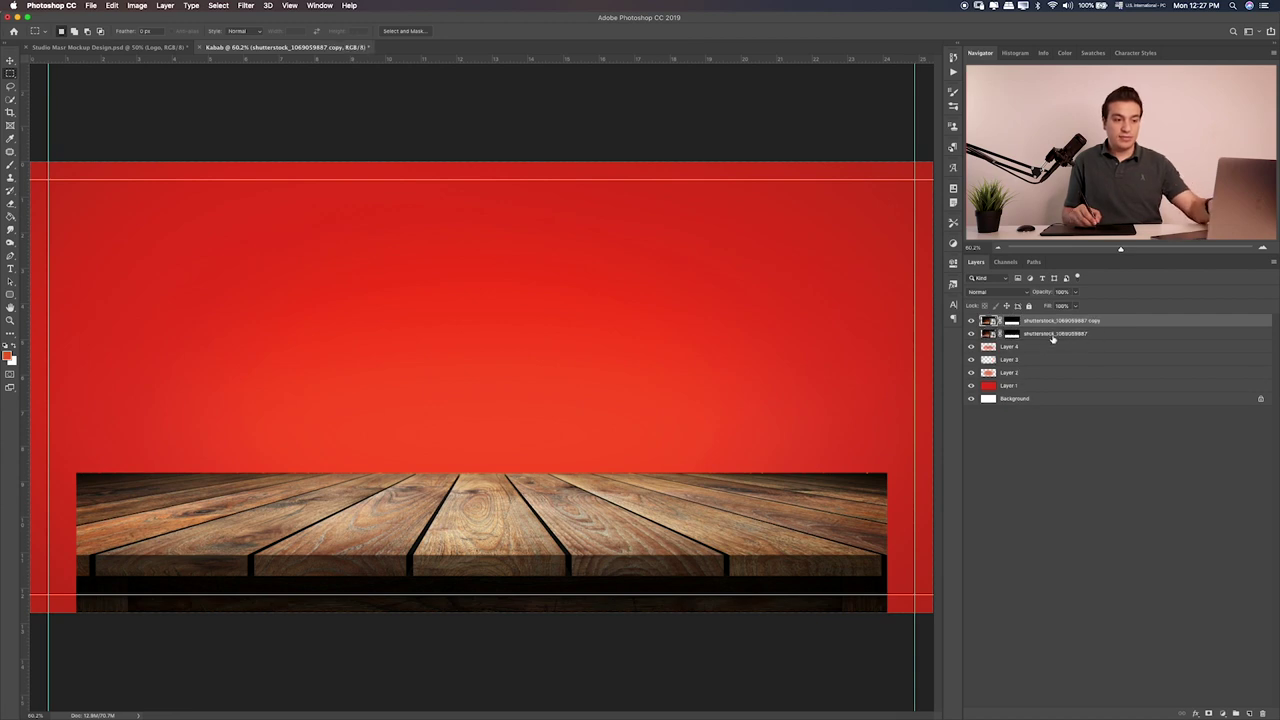
click(1012, 321)
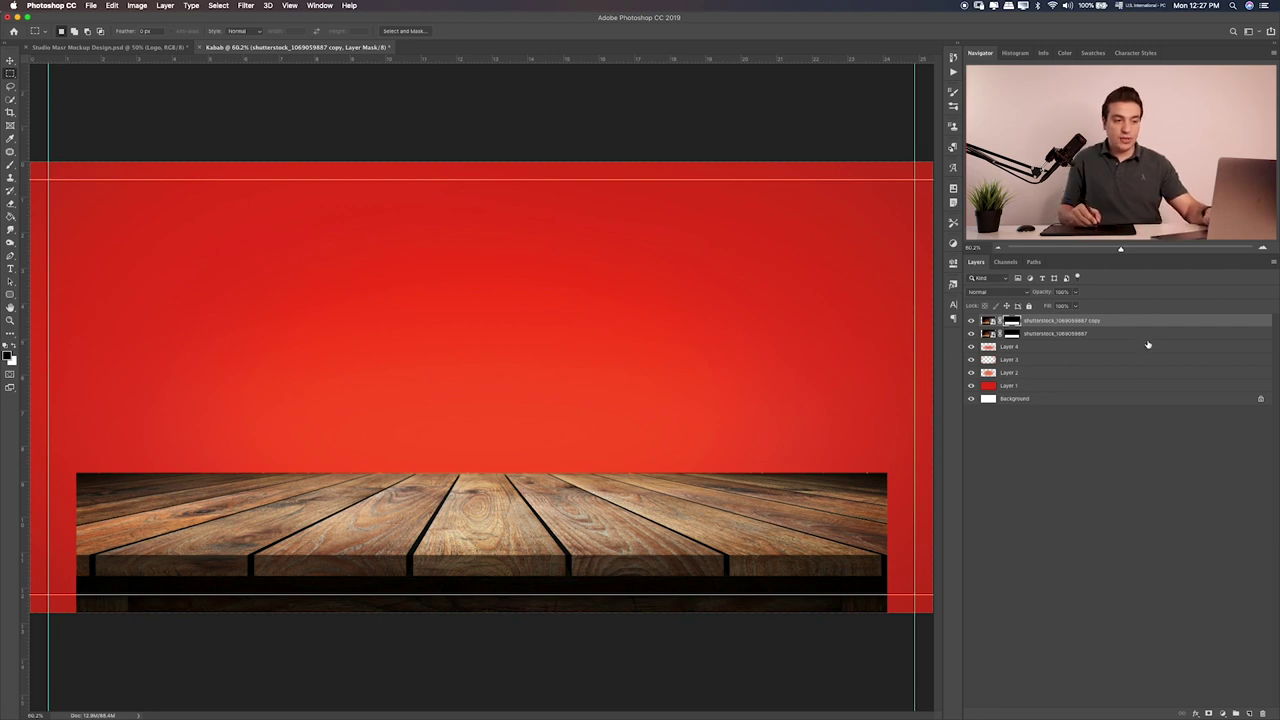
drag(1008, 324, 1262, 712)
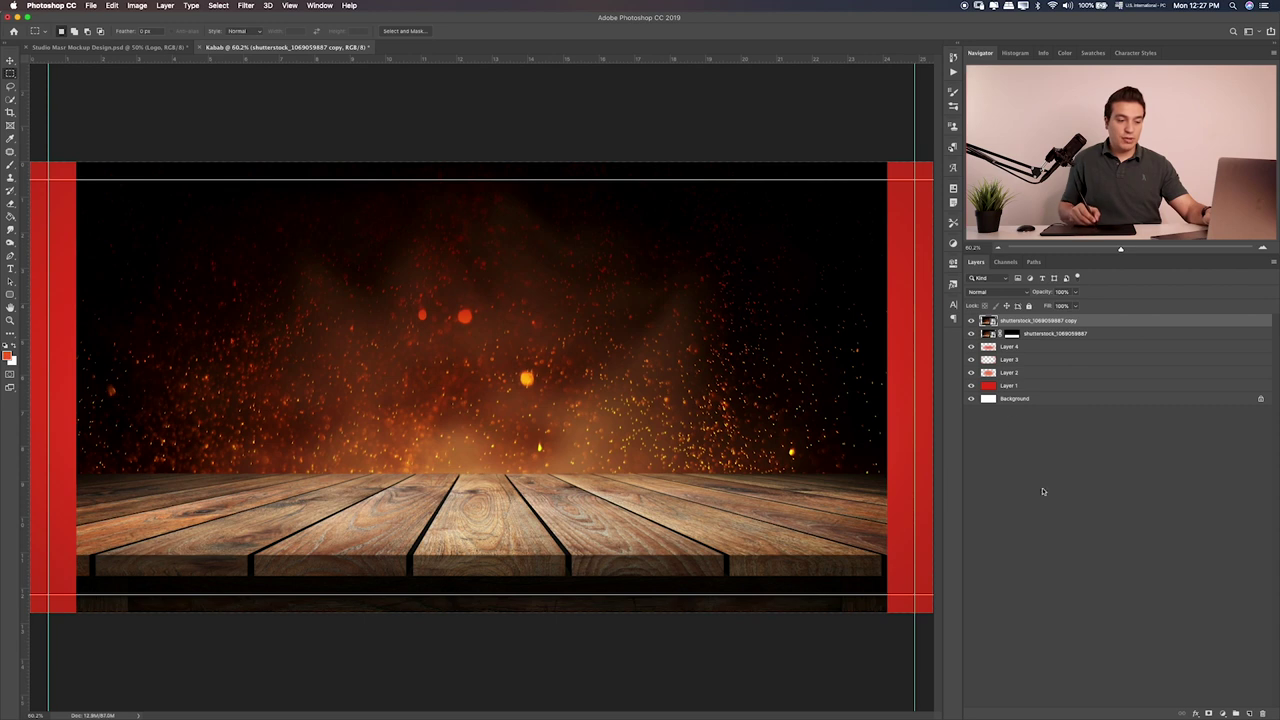
click(1209, 713)
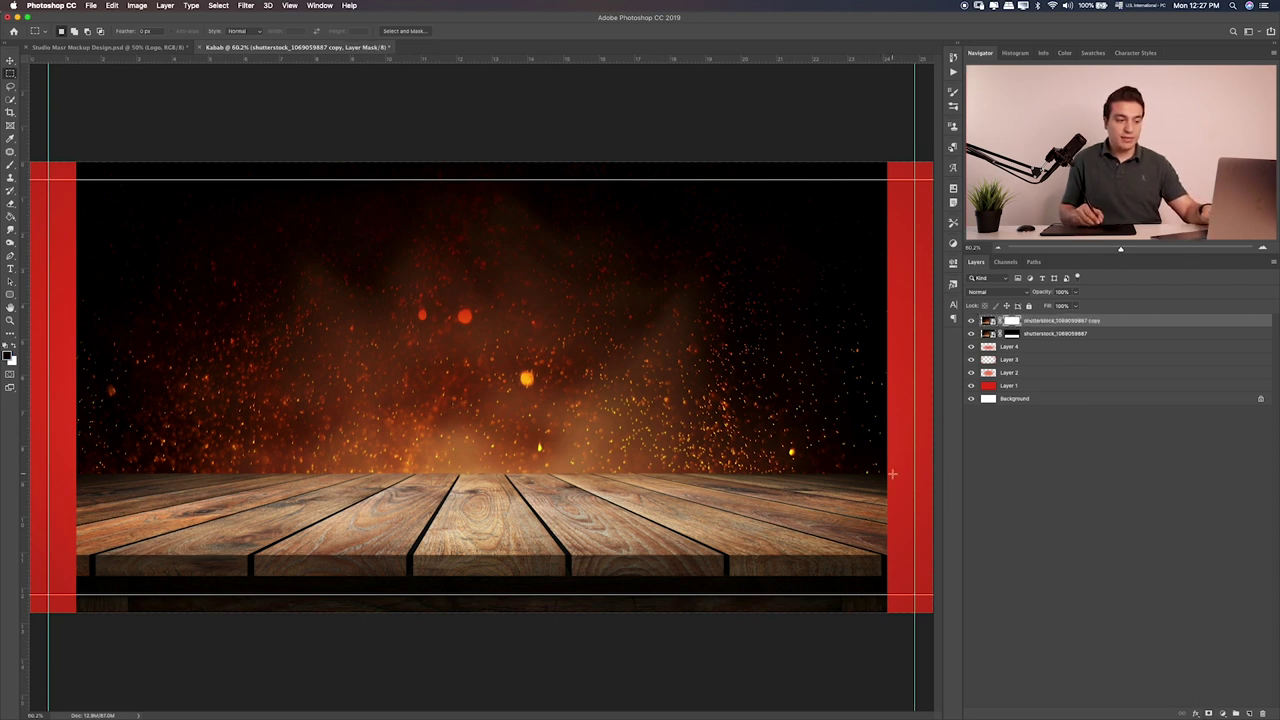
drag(893, 474, 26, 664)
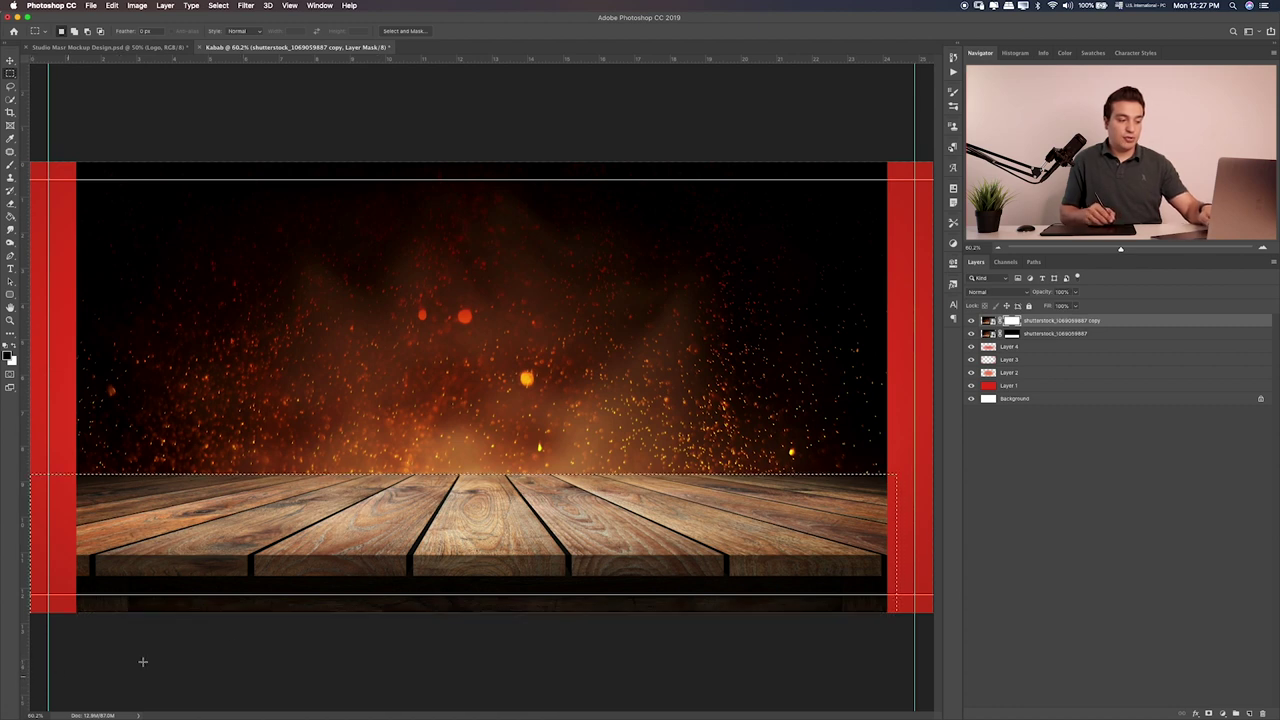
Mask out the table on the copy with an enlarged Brush, then toggle both layers to compare
key(b)
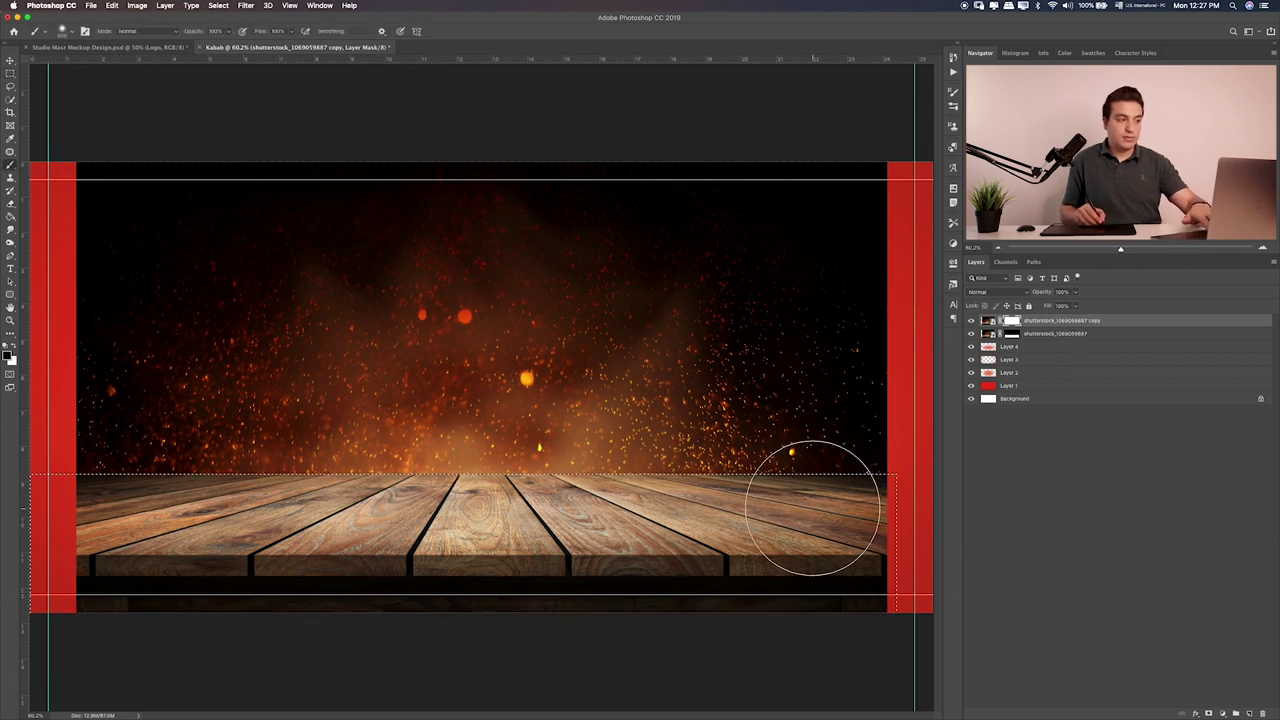
key(bracketright)
key(bracketright)
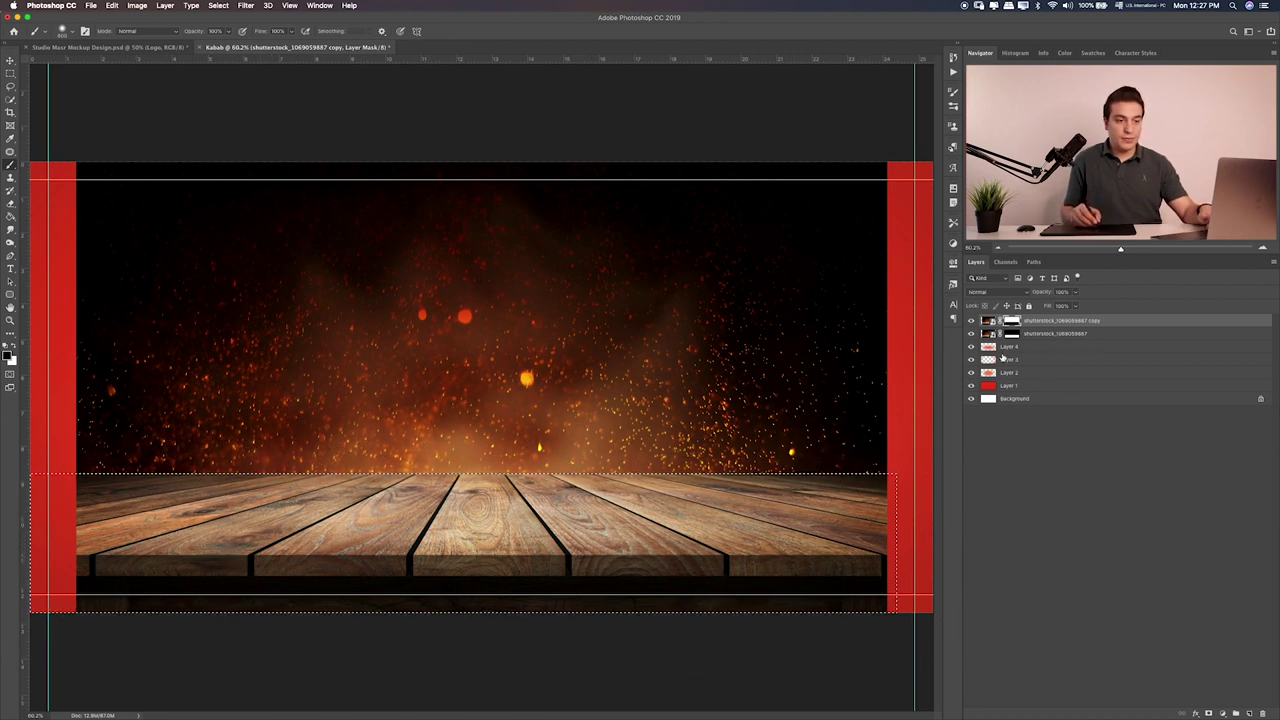
click(971, 333)
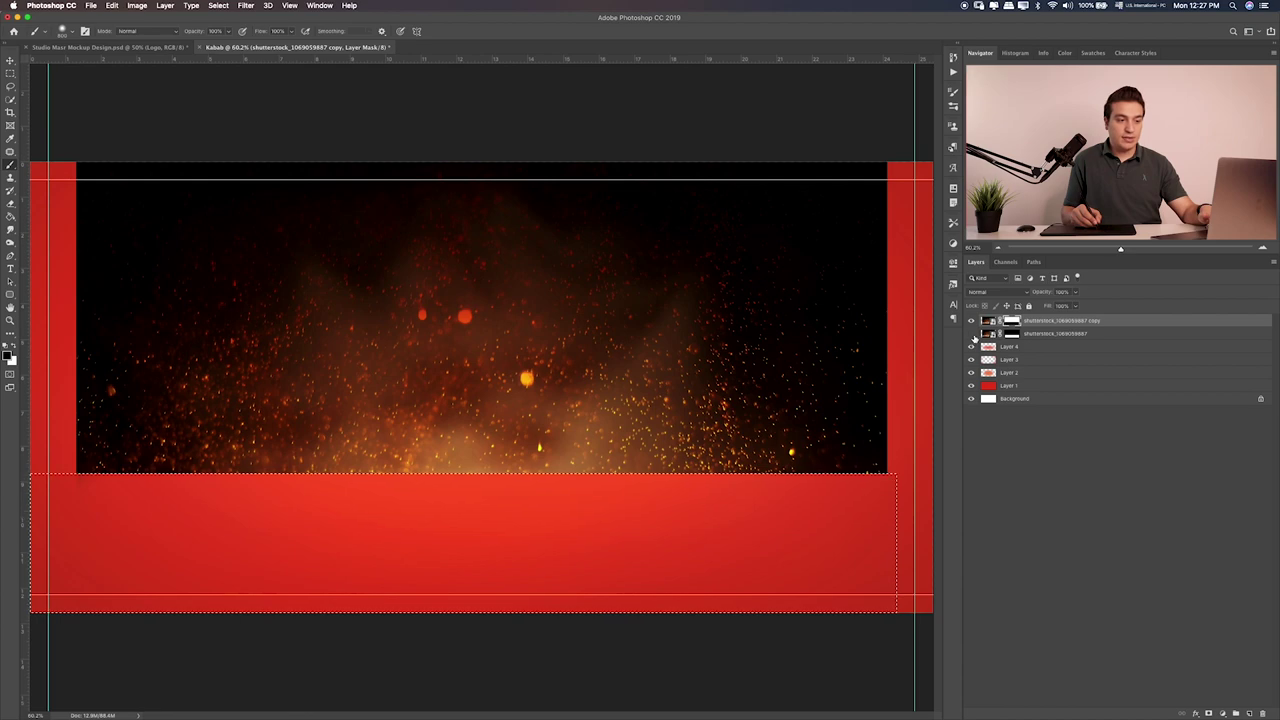
click(971, 333)
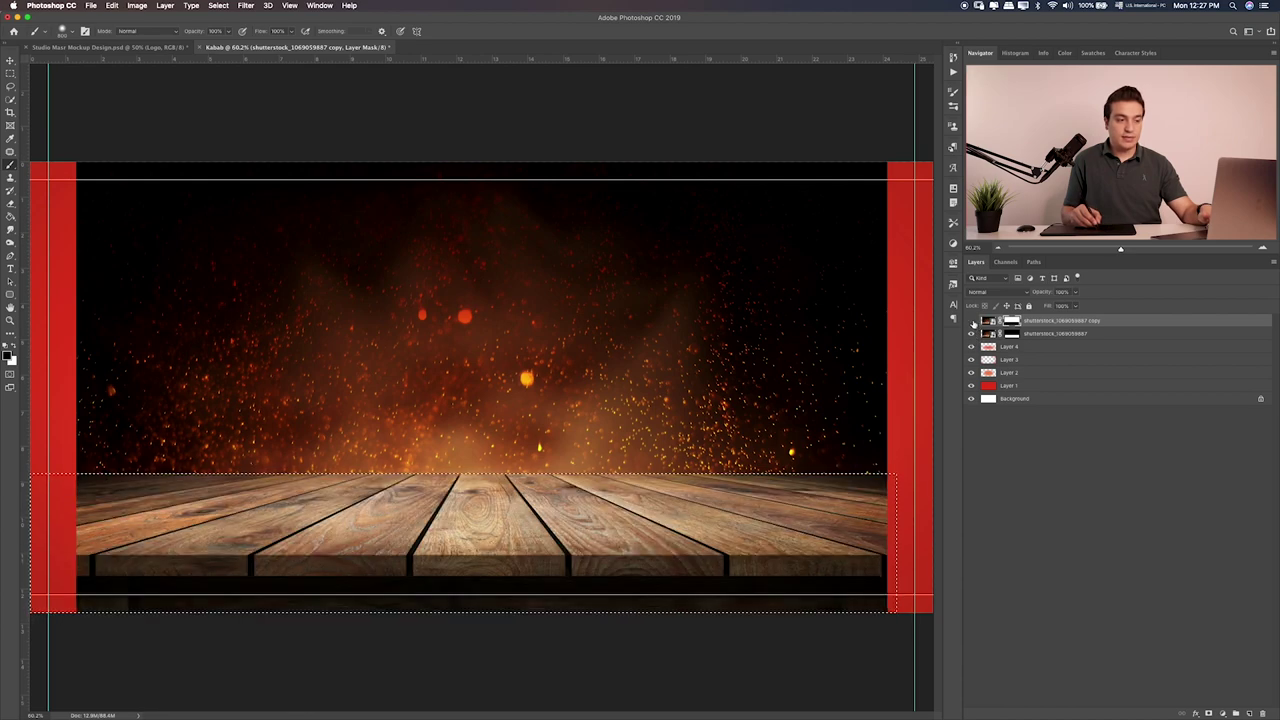
click(971, 320)
click(971, 321)
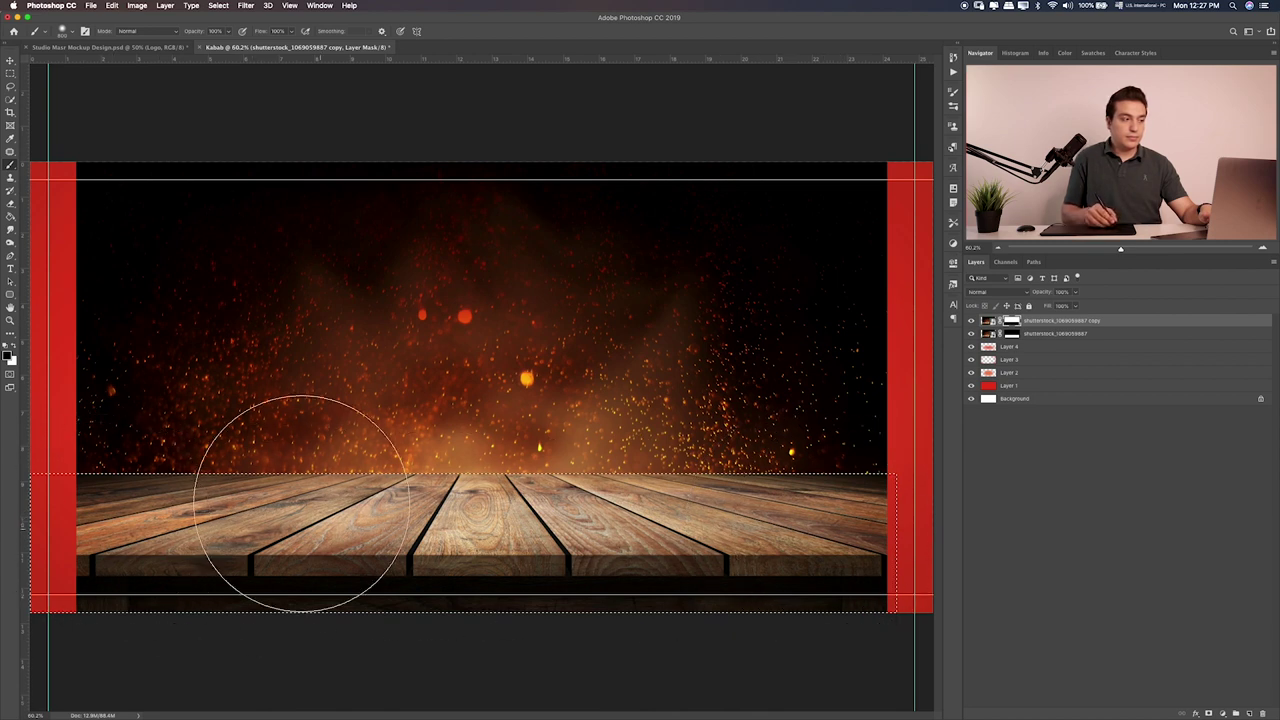
Deselect, hide the fire copy, and widen the wooden table layer to about 120%
key(m)
click(114, 106)
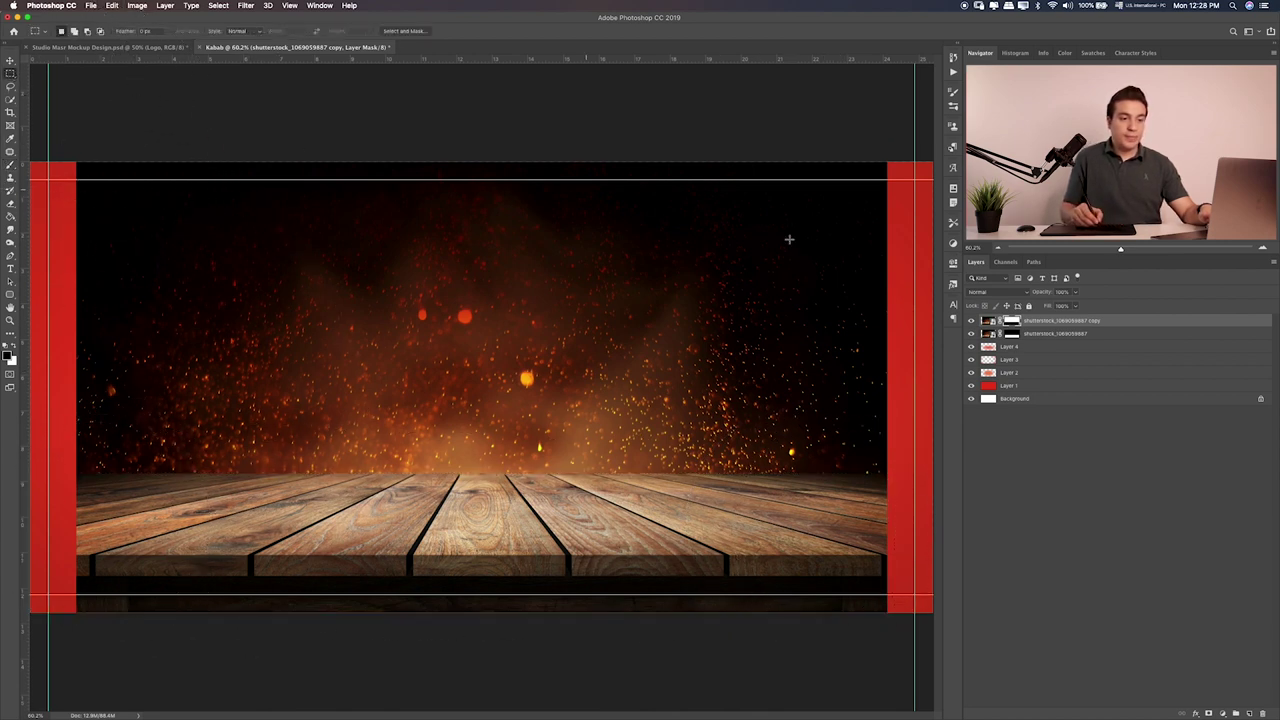
click(971, 321)
click(1060, 333)
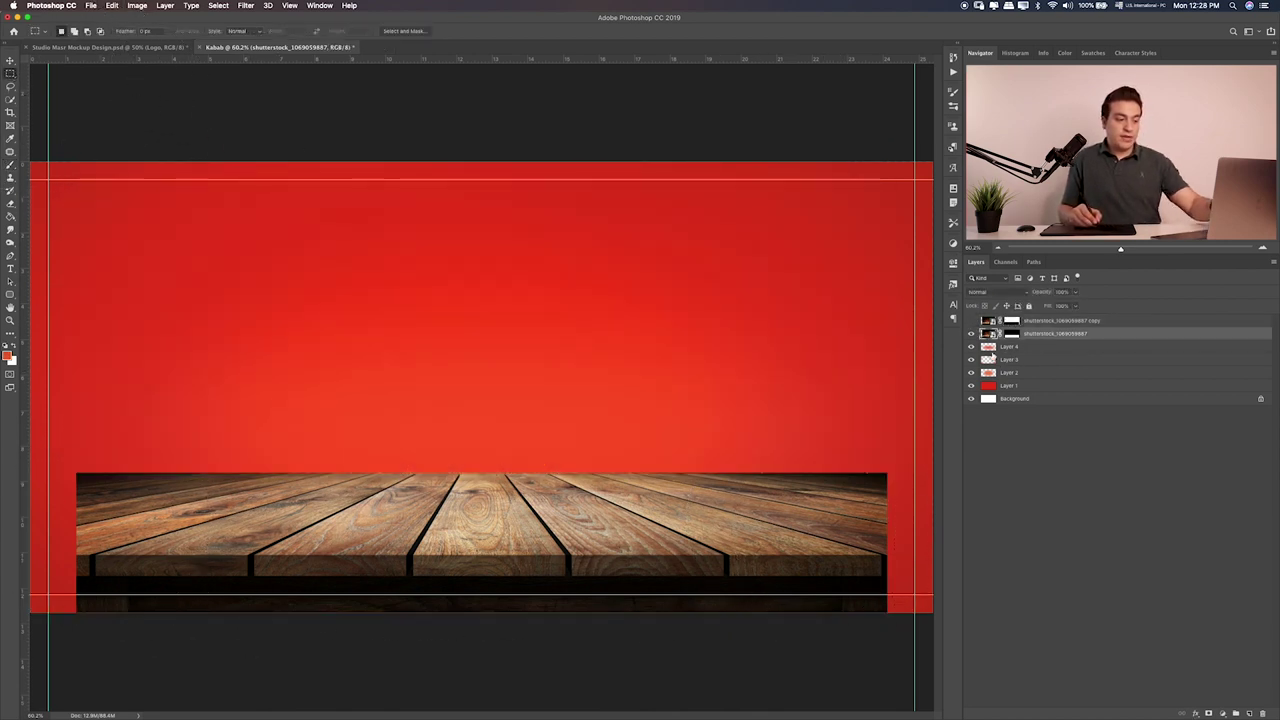
key(ctrl+t)
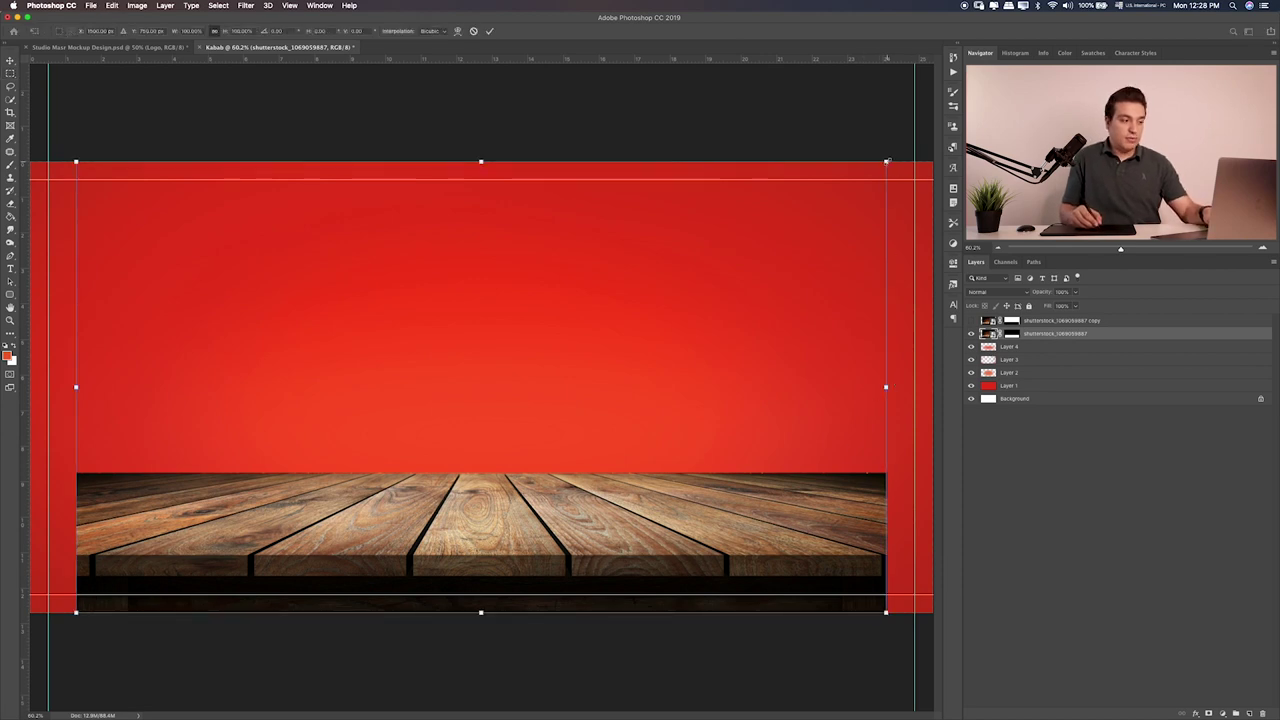
drag(886, 160, 967, 115)
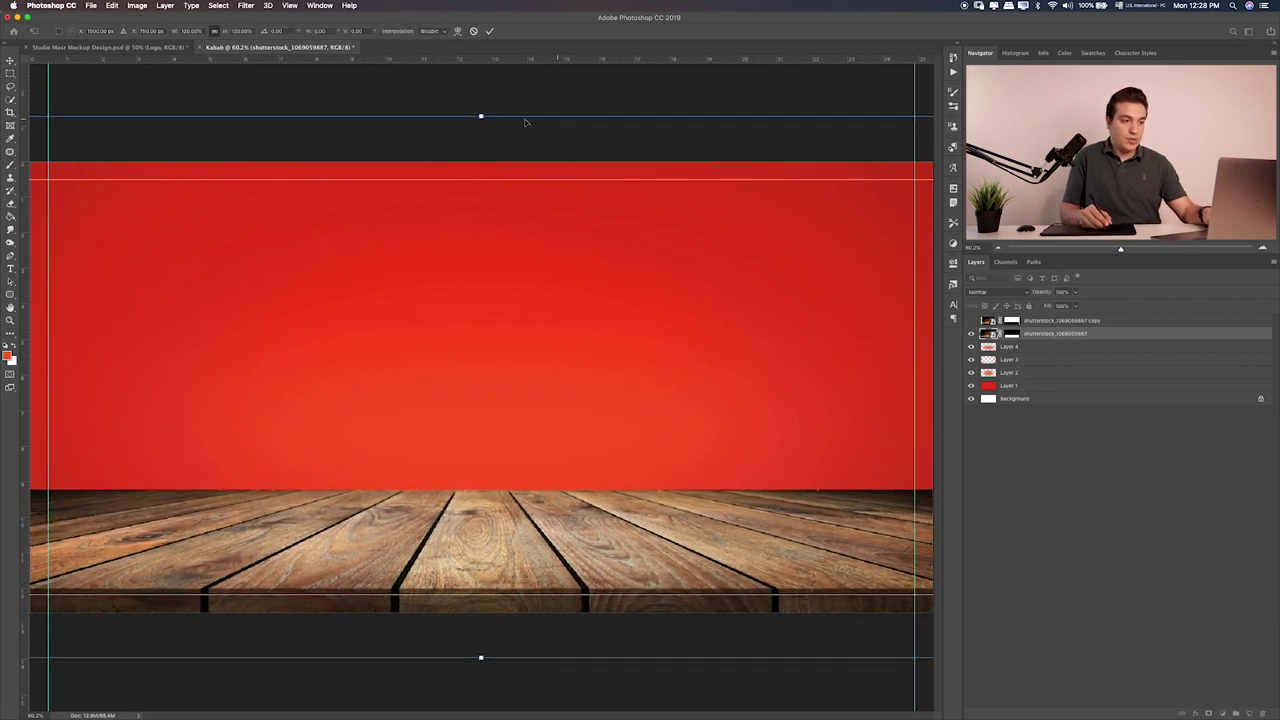
Reduce the table's height to about 10.80 cm, move it lower on the banner, and apply
drag(480, 116, 482, 178)
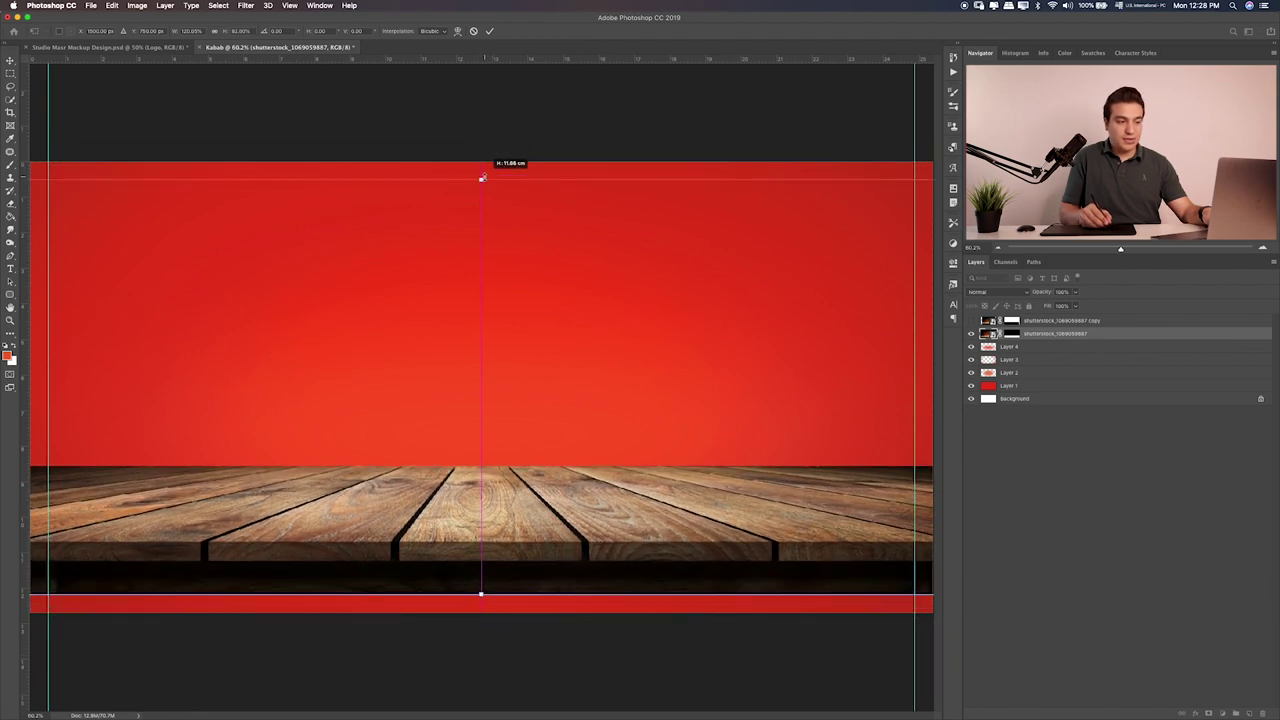
drag(536, 363, 522, 411)
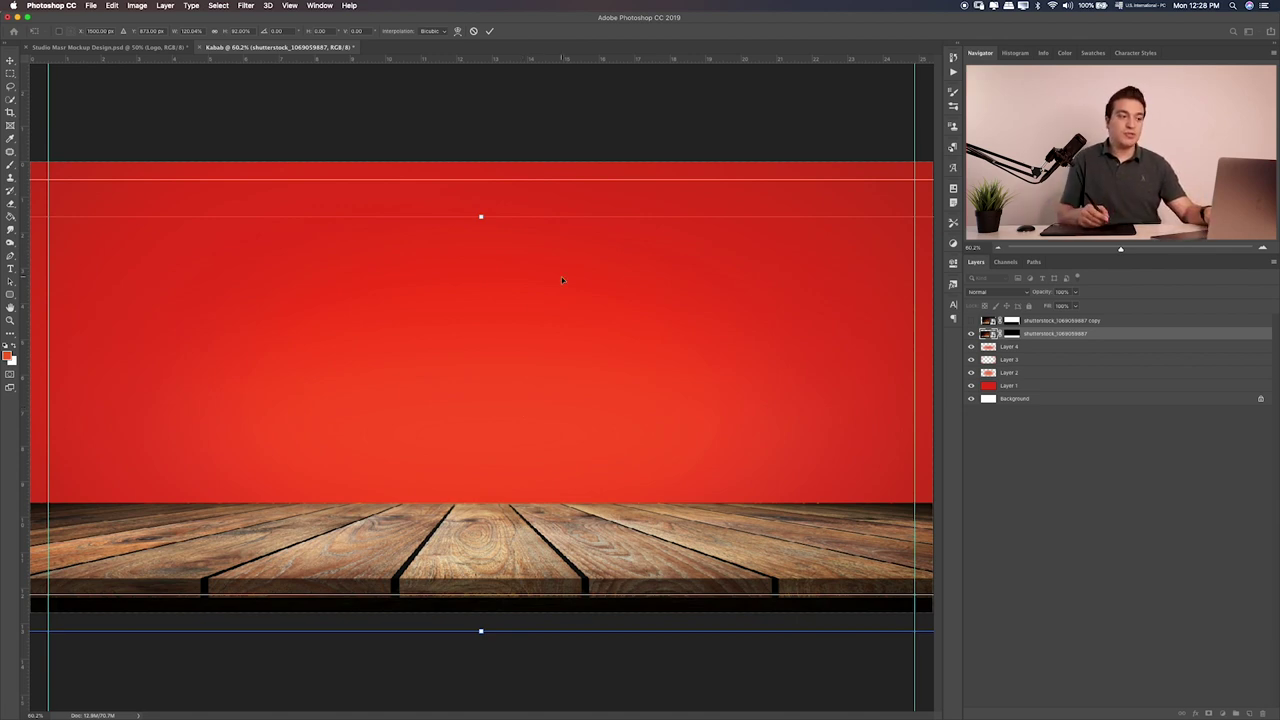
drag(480, 217, 481, 233)
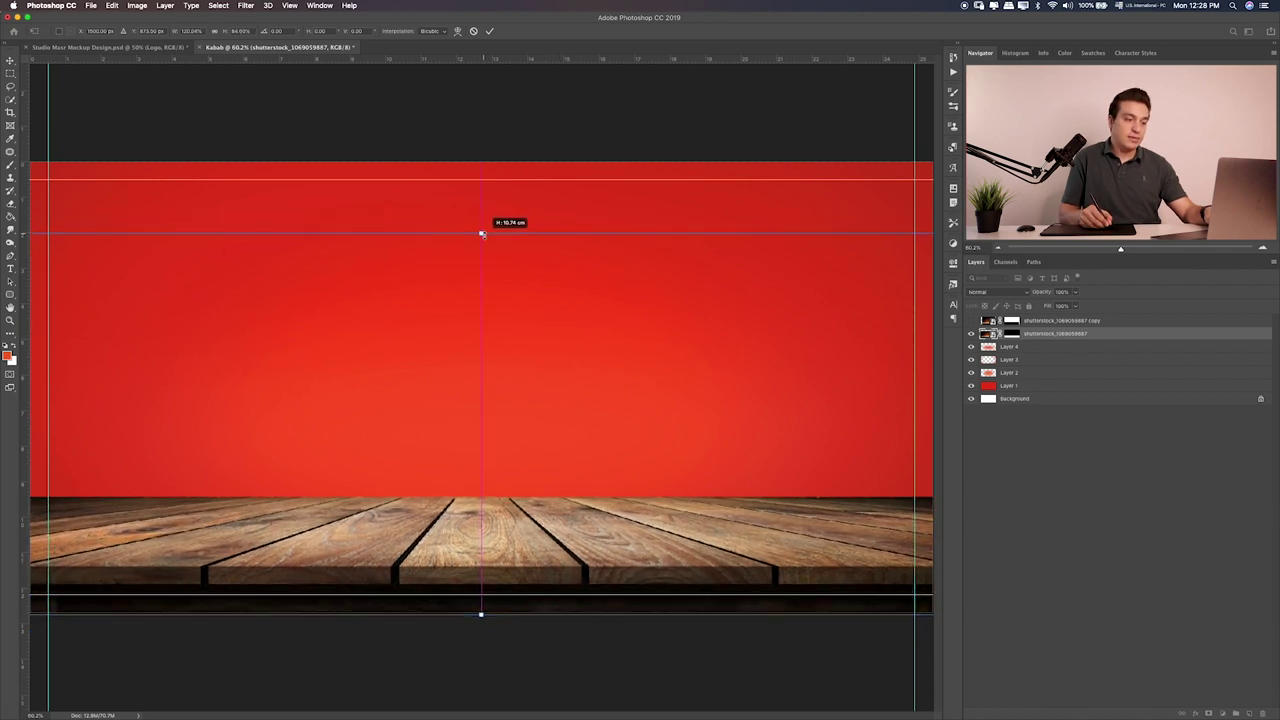
drag(481, 233, 481, 242)
drag(588, 404, 599, 408)
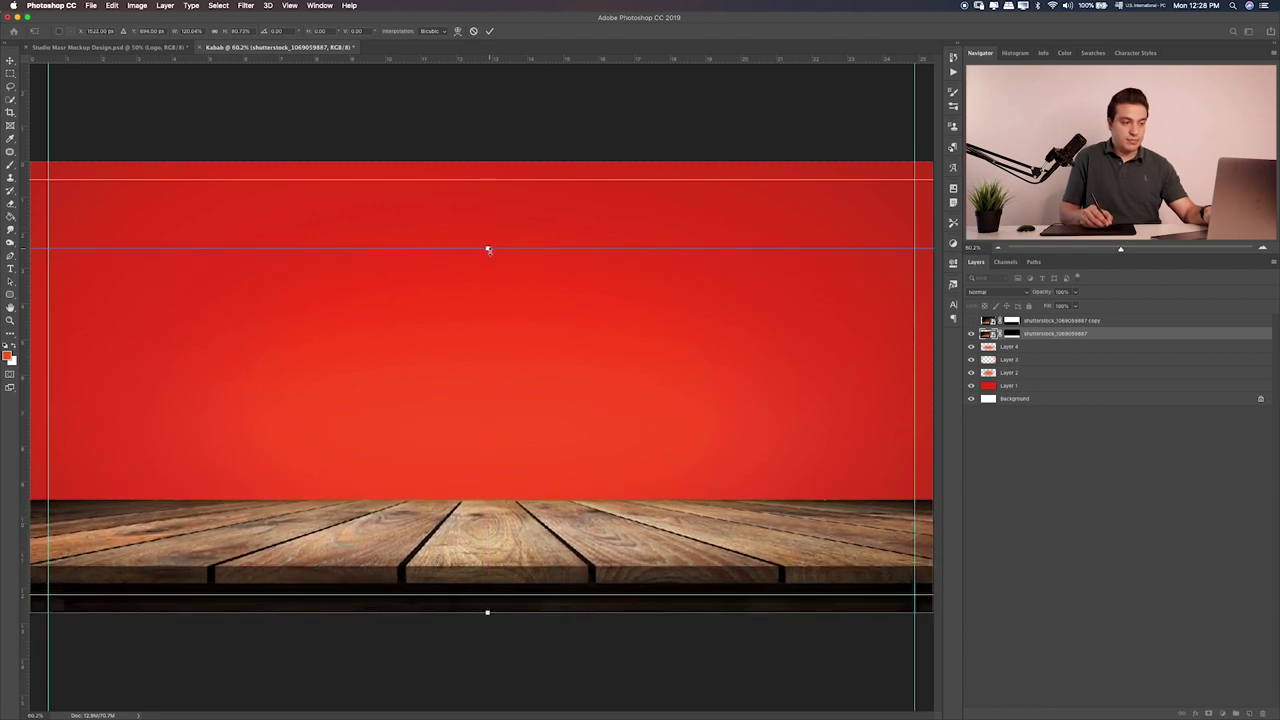
drag(488, 249, 488, 265)
drag(557, 383, 556, 386)
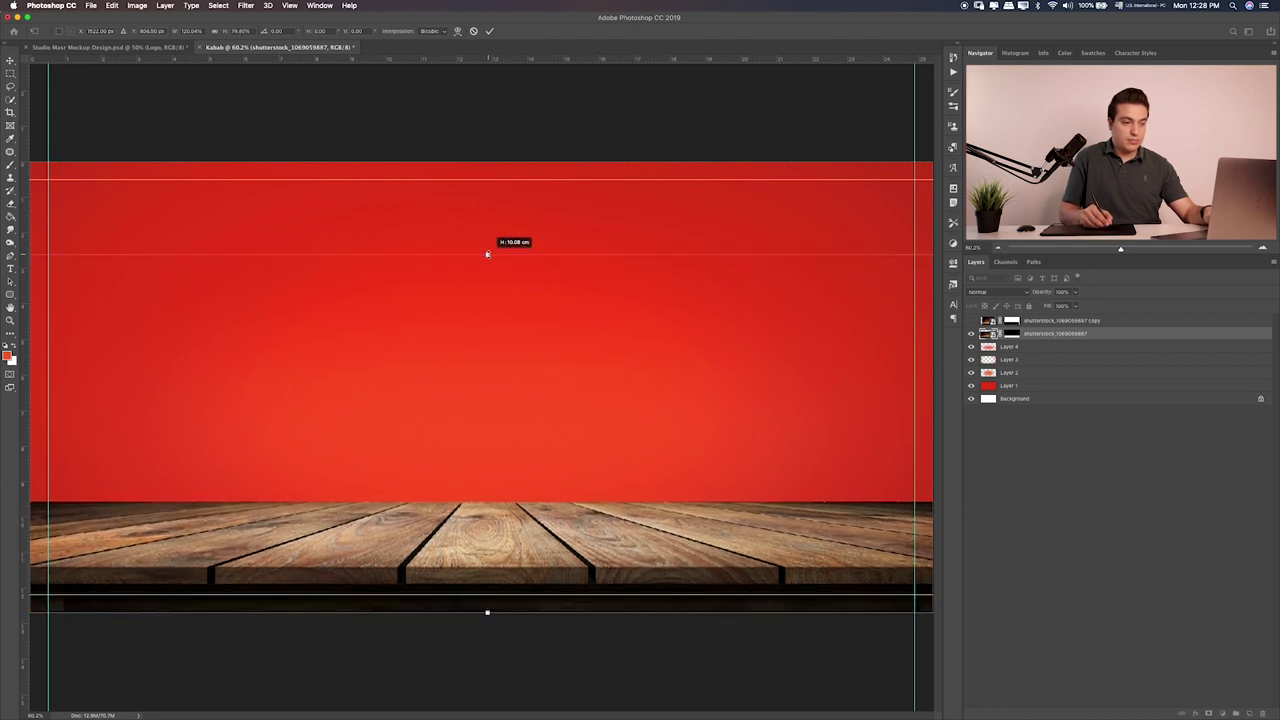
drag(488, 264, 488, 254)
key(Return)
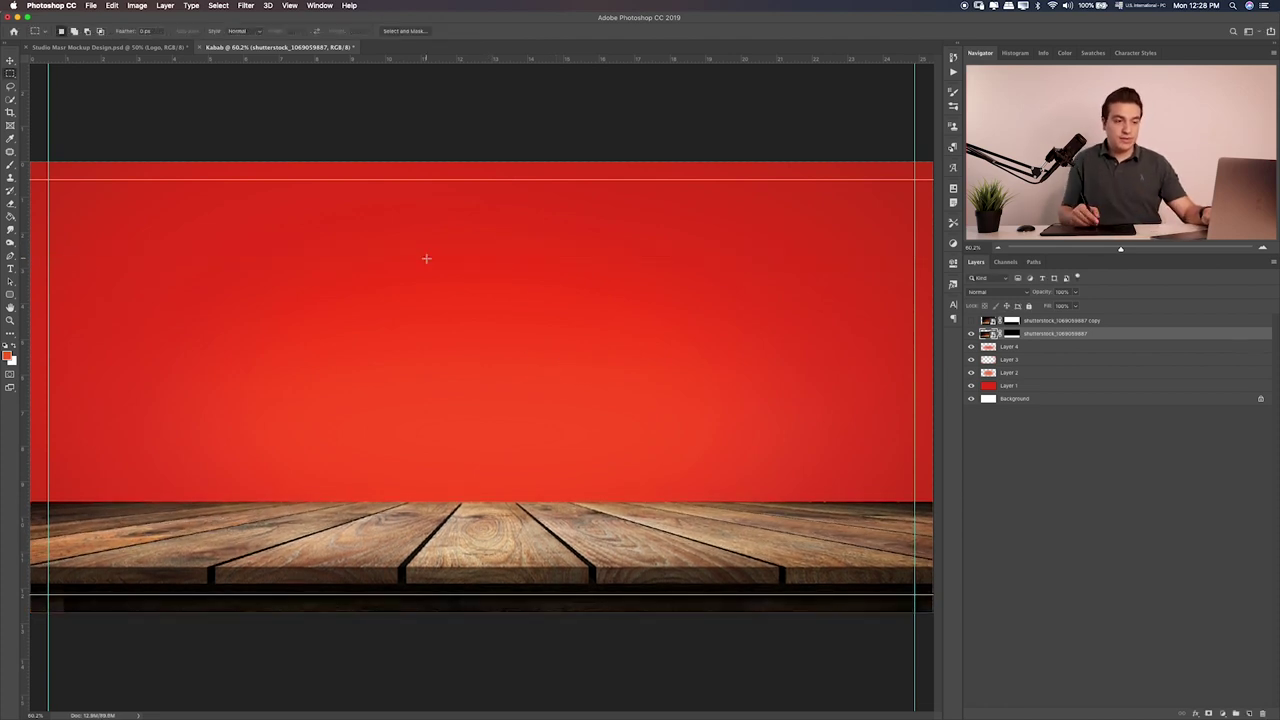
Group Layer 1 through Layer 4 and name the group Background
click(1100, 347)
shift+click(1048, 386)
key(ctrl+g)
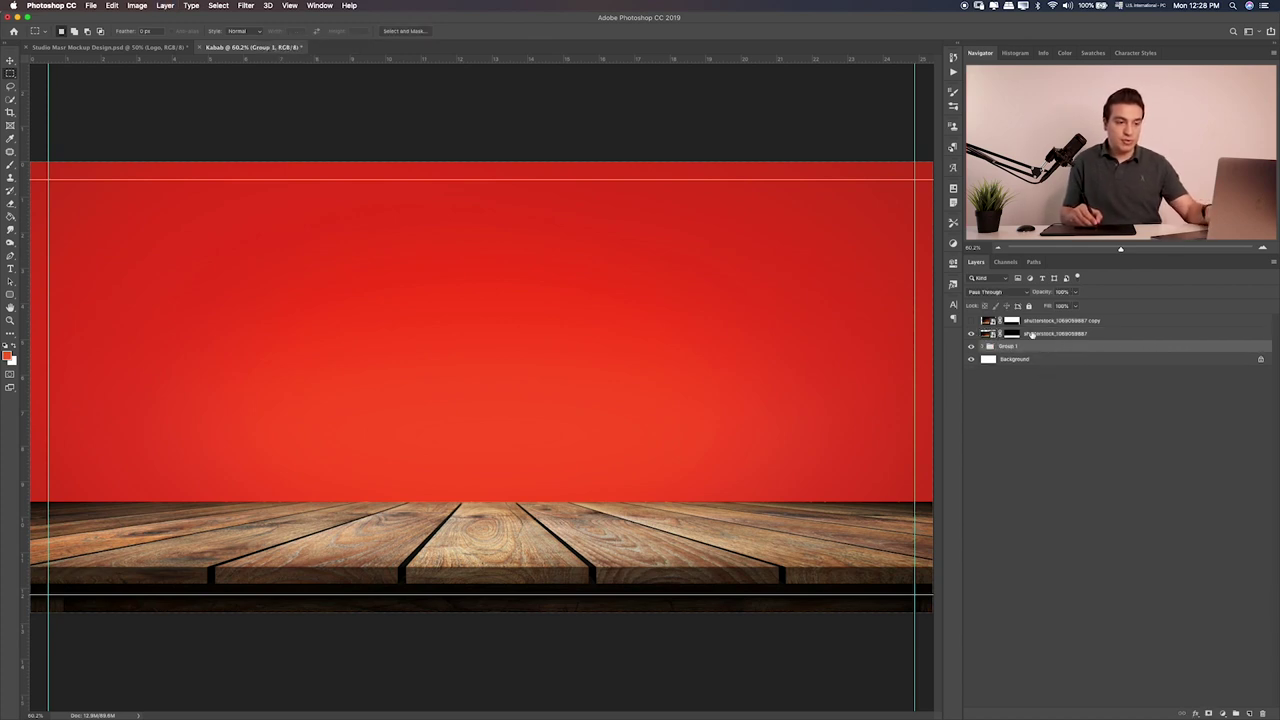
double_click(1007, 347)
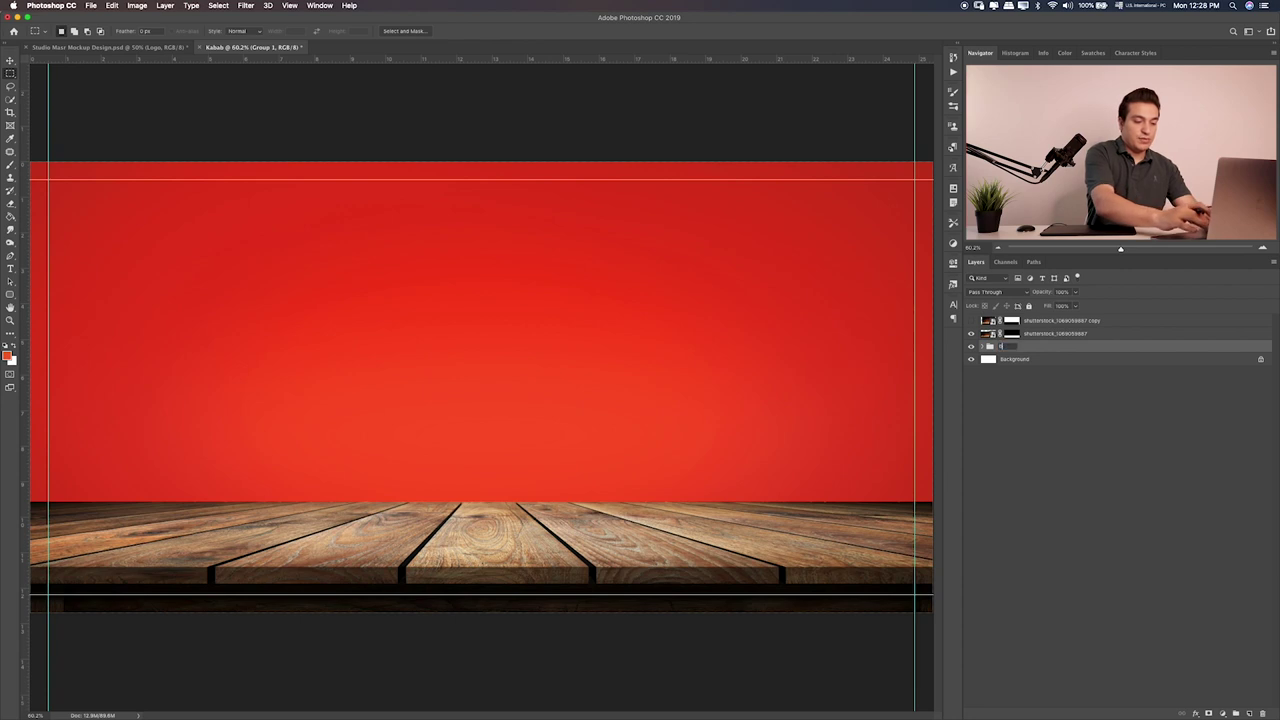
text(Backgrou)
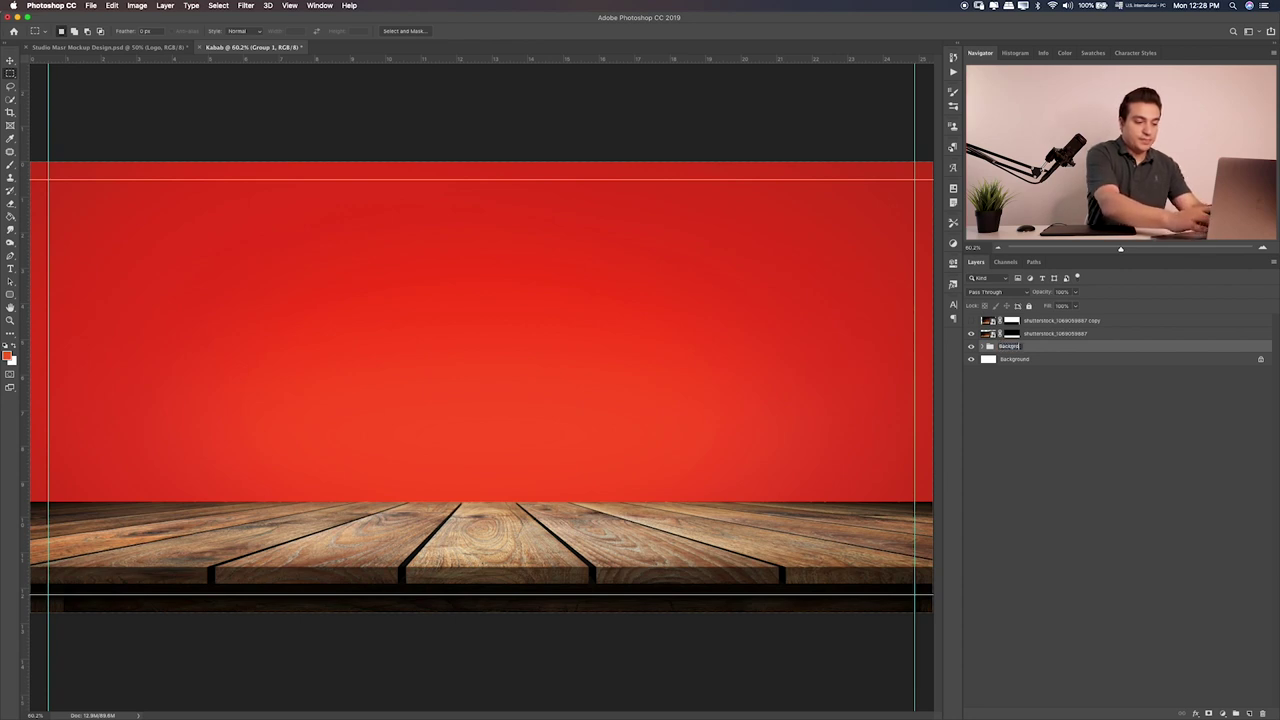
text(nd)
key(Return)
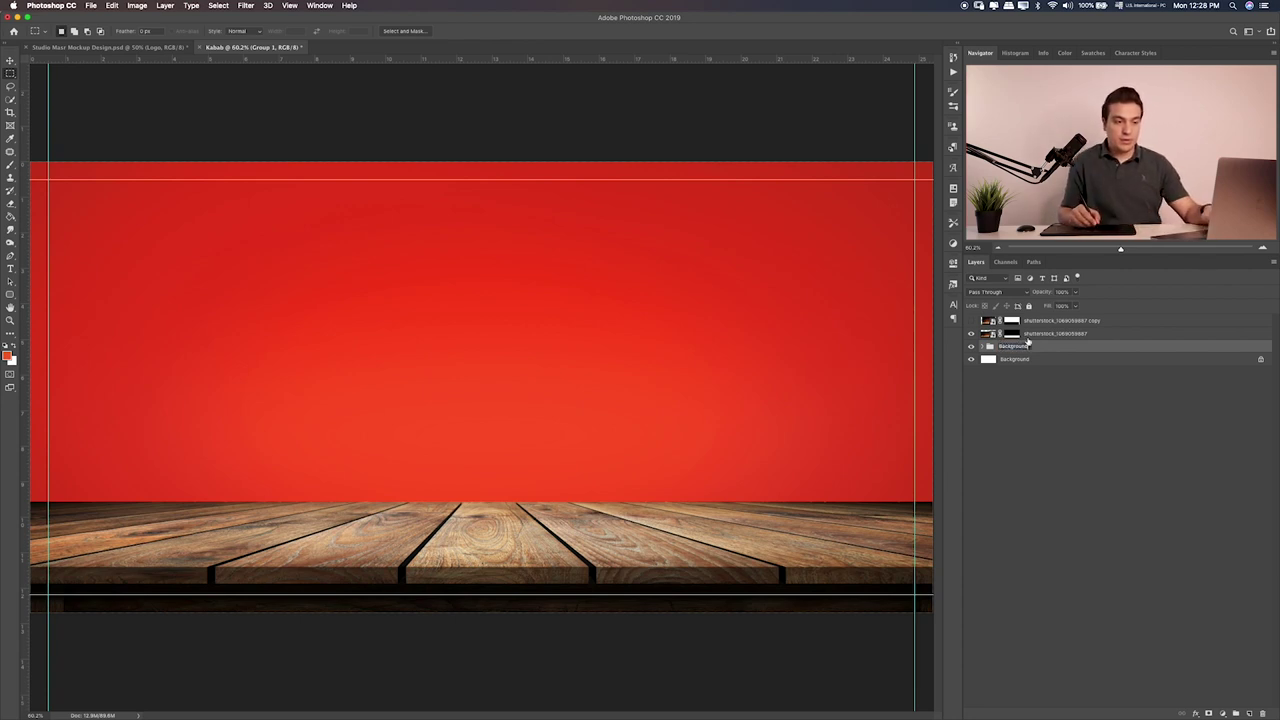
Select the wooden table layer and open the Filter menu
click(969, 334)
click(969, 334)
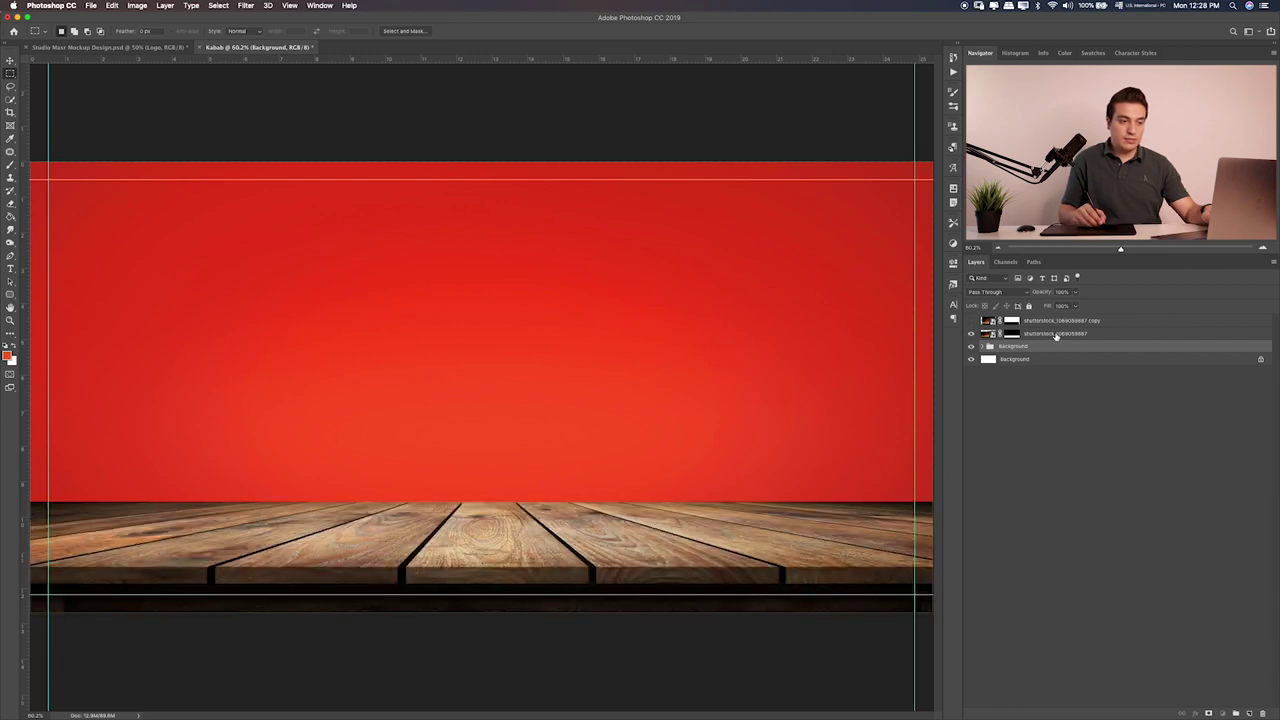
click(1055, 333)
click(250, 6)
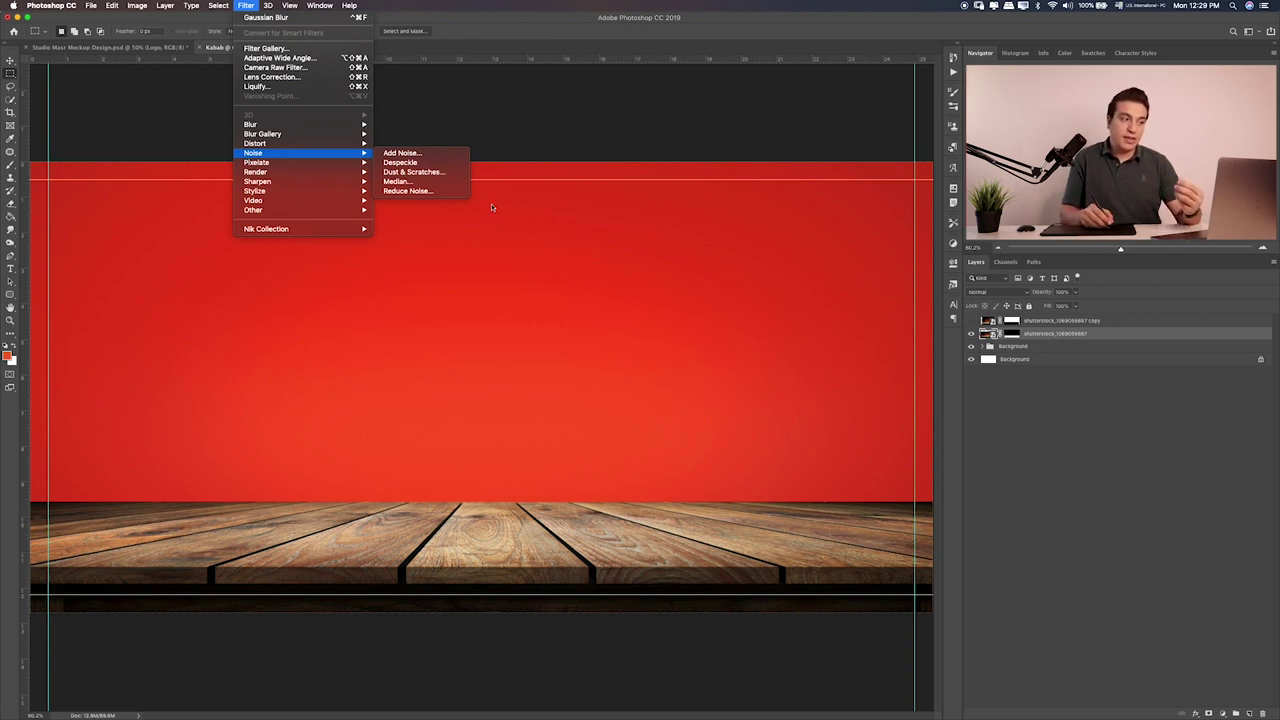
mouse_move(299, 124)
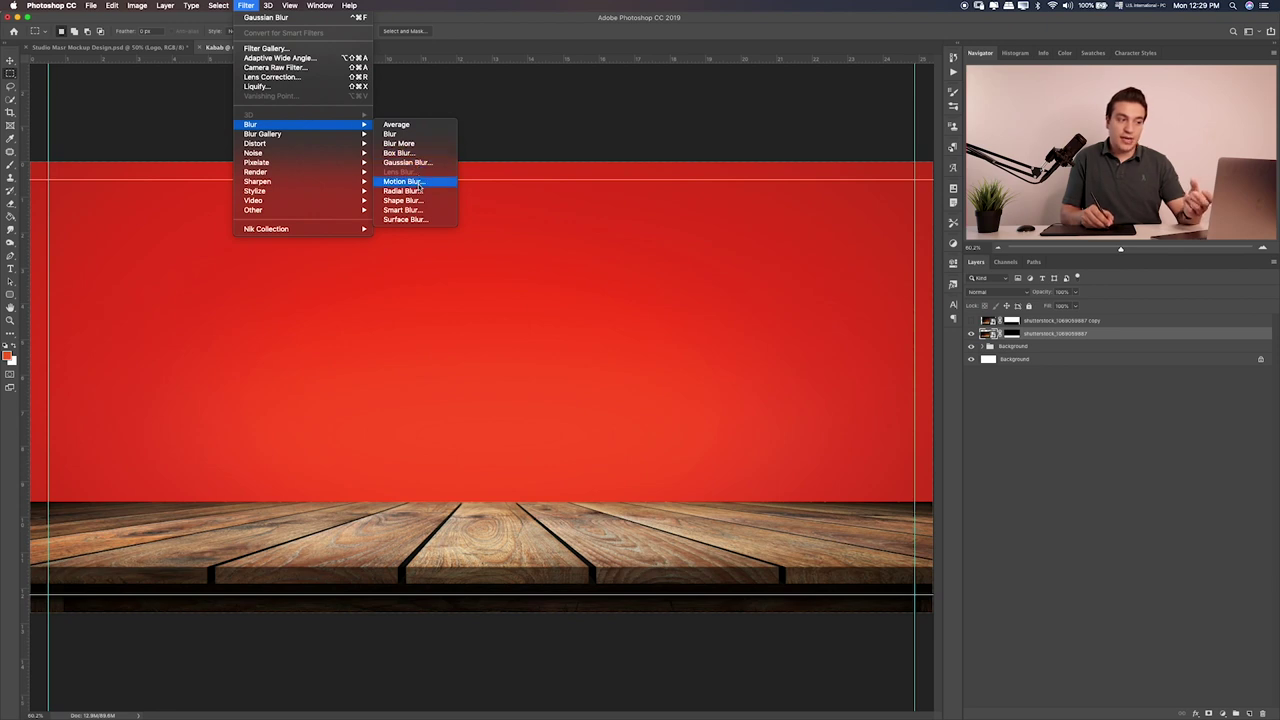
Preview a 93-pixel Motion Blur on the table, then cancel it
click(418, 185)
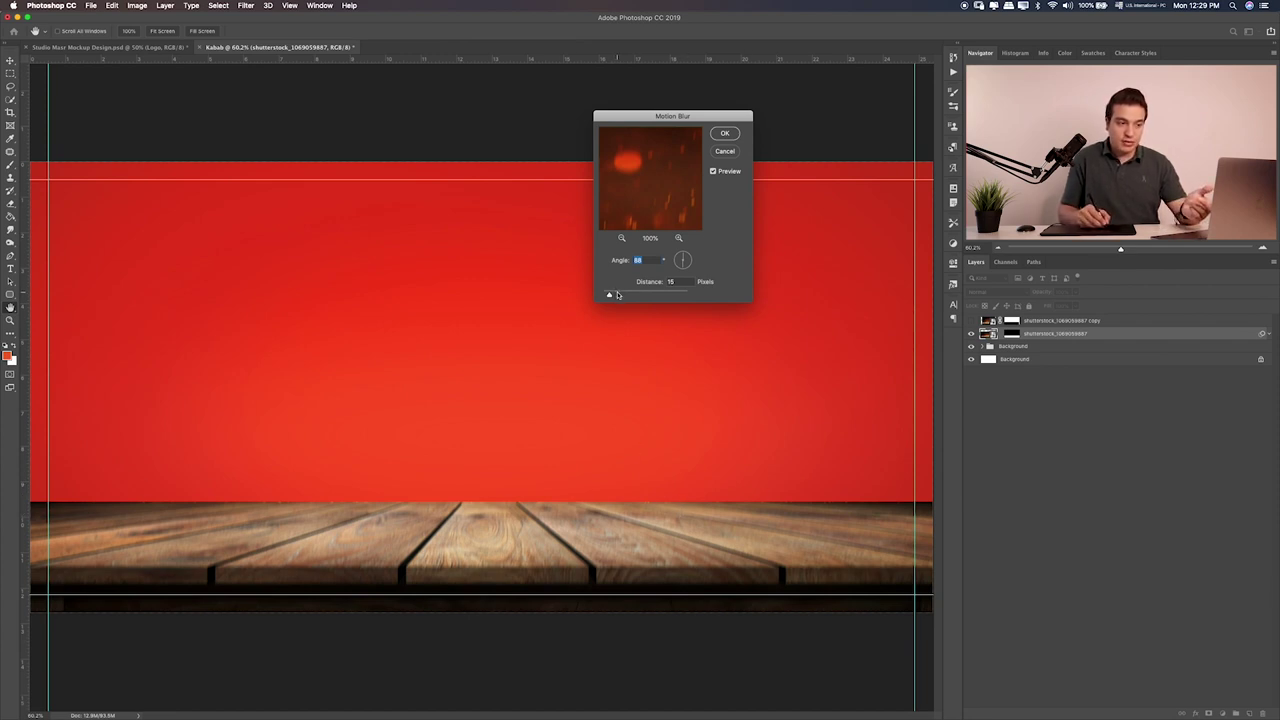
drag(609, 296, 631, 295)
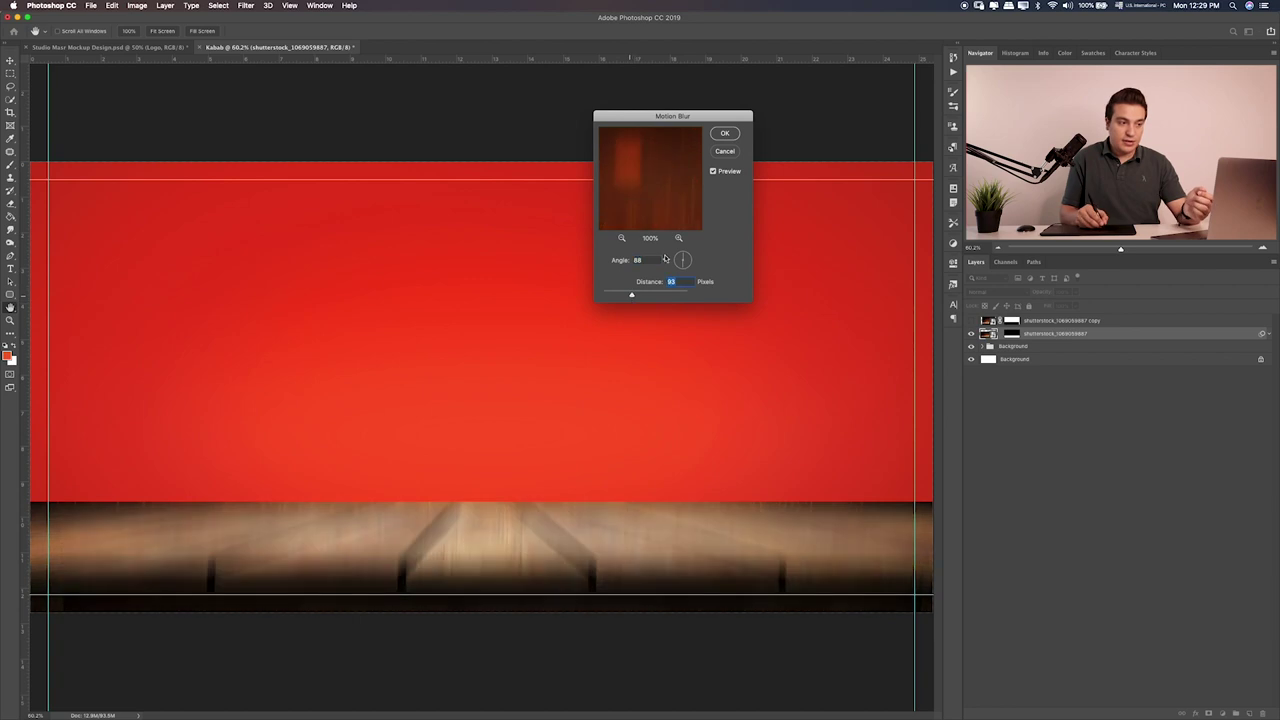
click(728, 152)
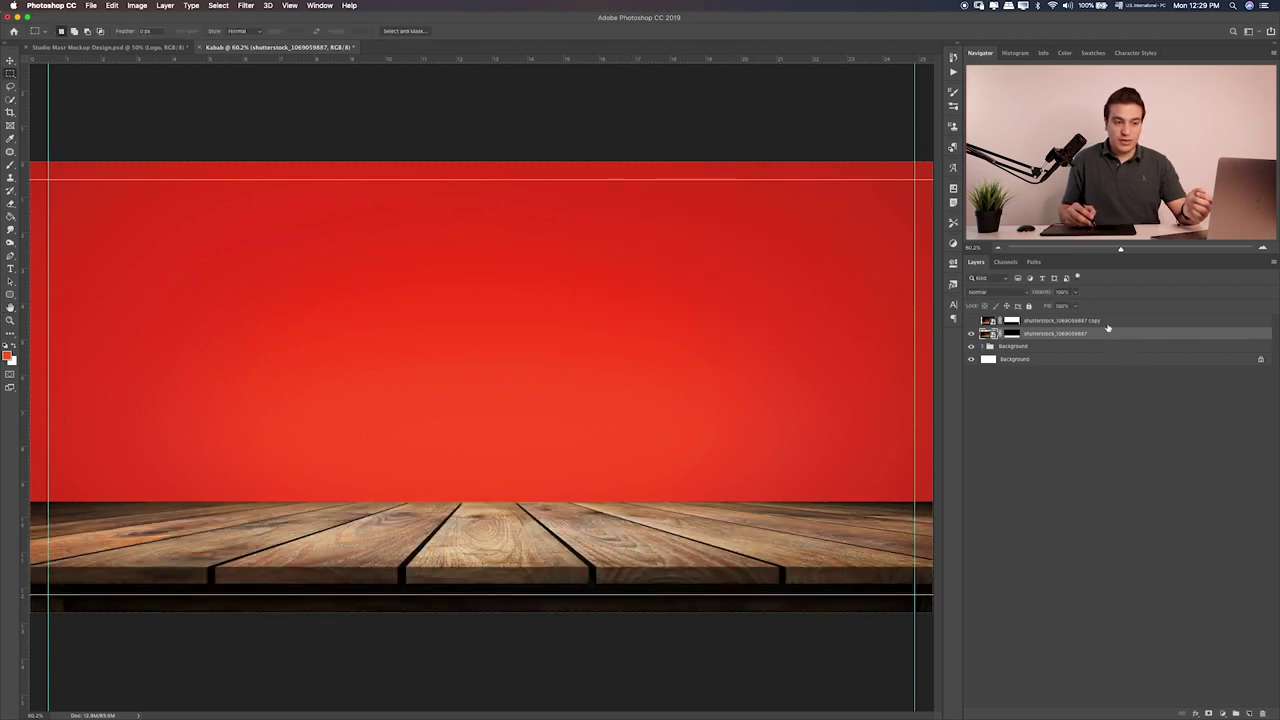
Convert the wooden table layer to a Smart Object and show the fiery sparks layer again
right_click(1141, 335)
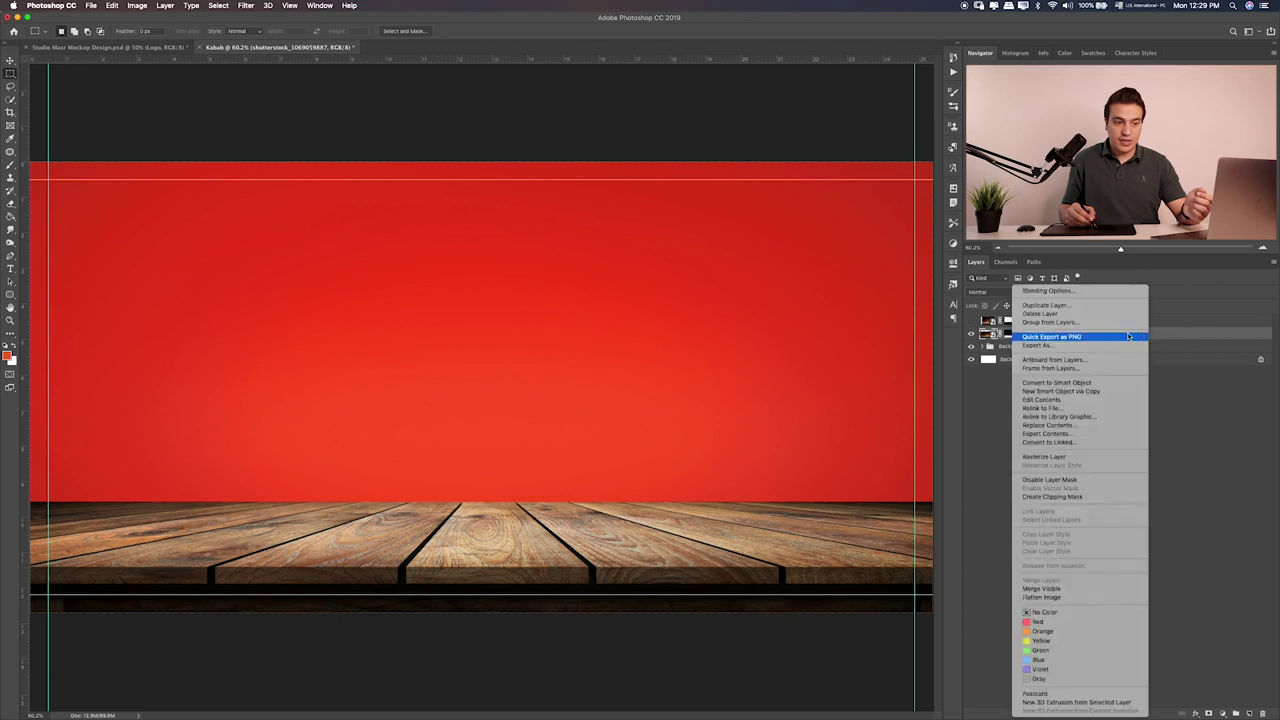
click(1060, 336)
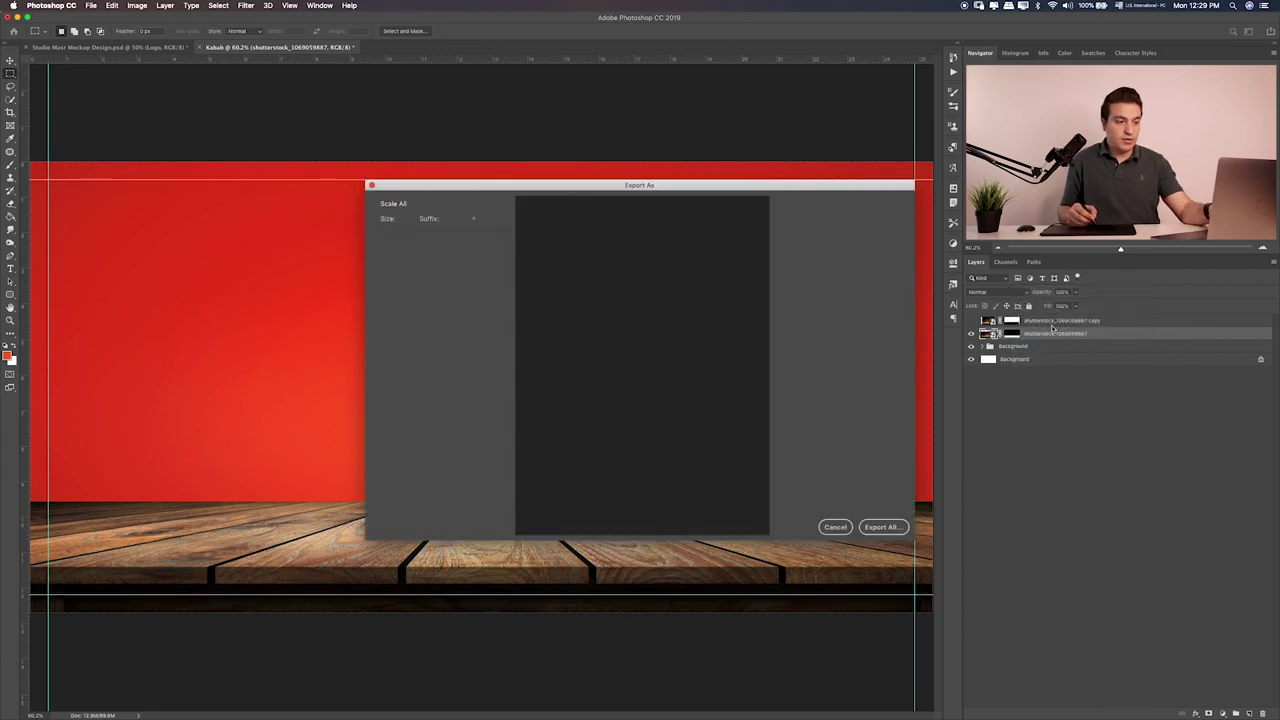
click(835, 528)
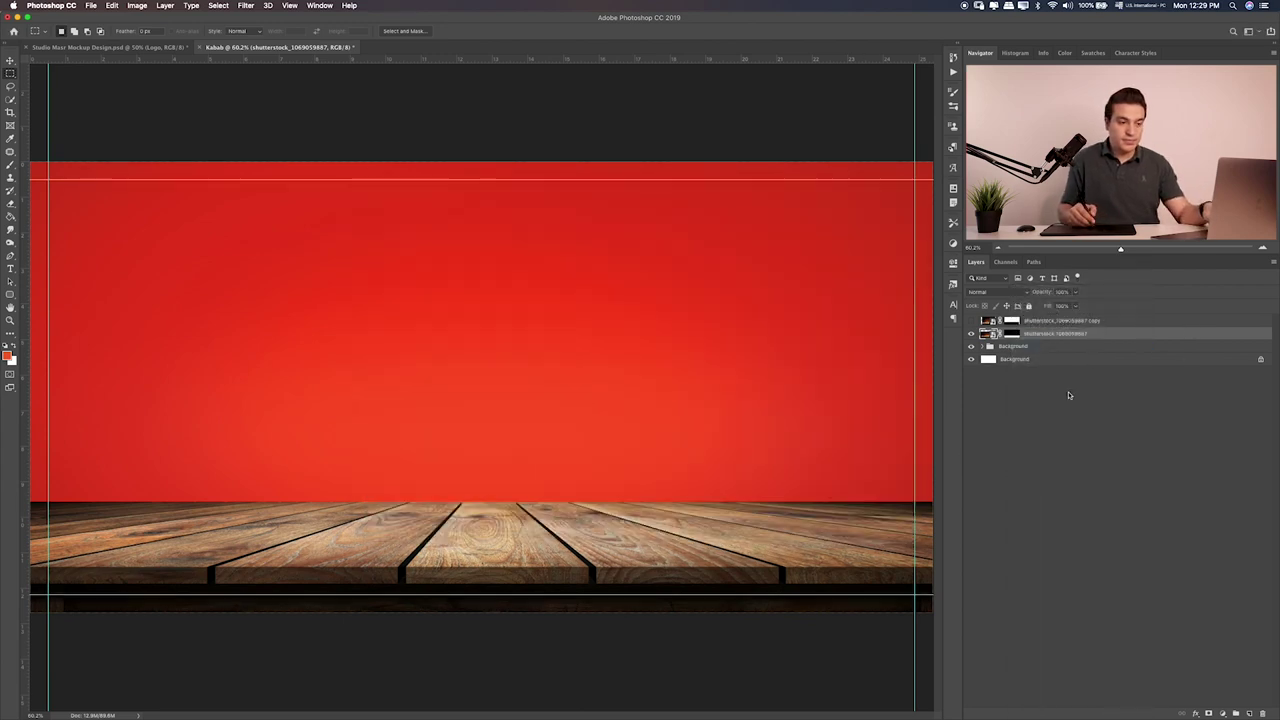
right_click(1121, 343)
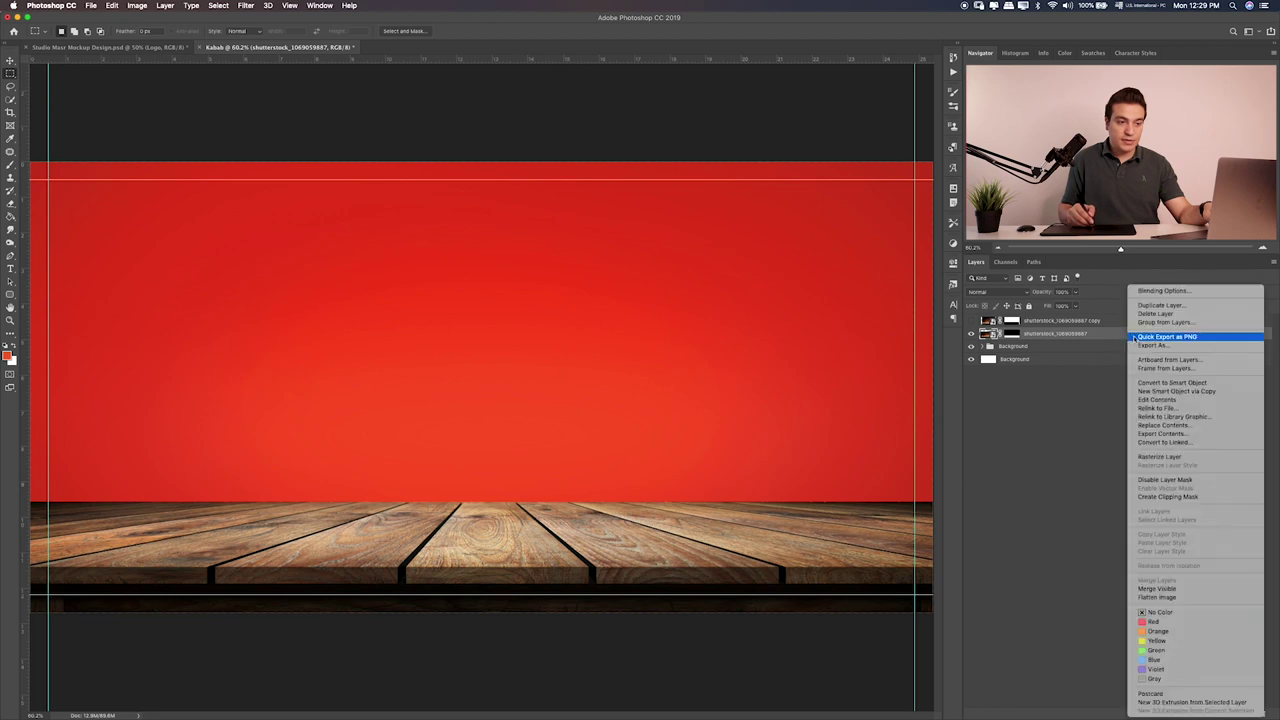
click(1170, 384)
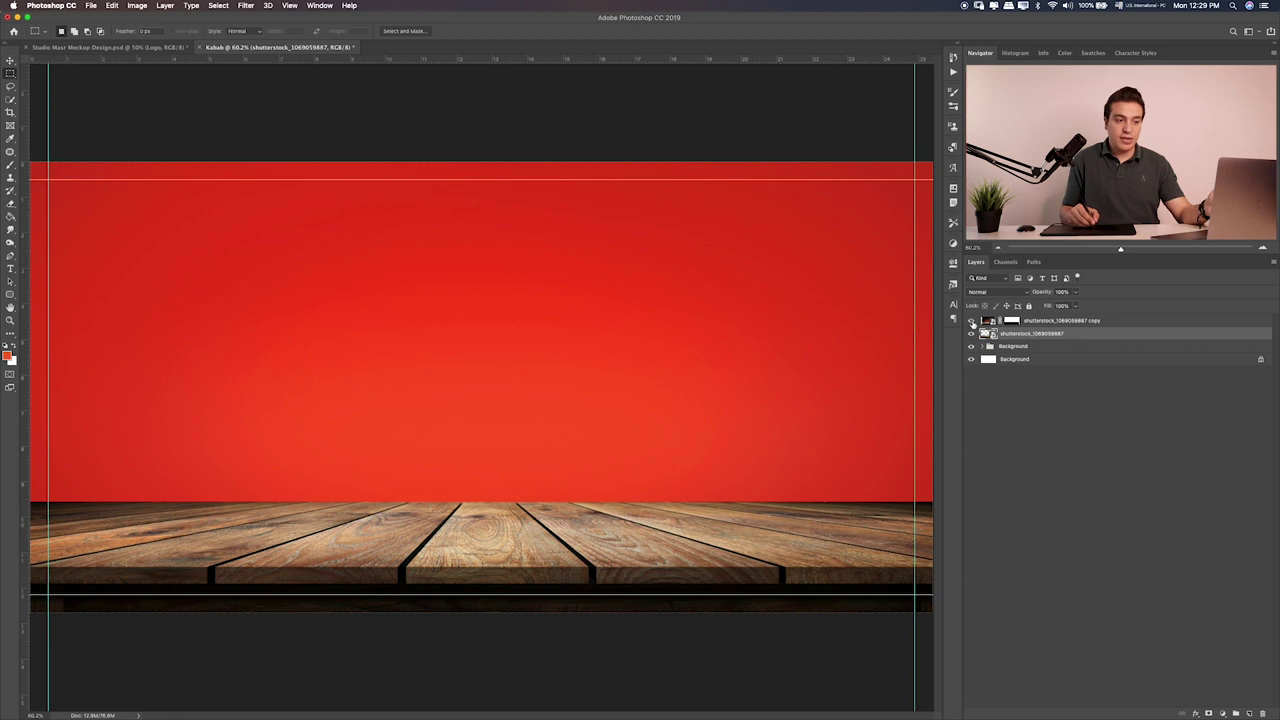
click(971, 321)
right_click(1112, 323)
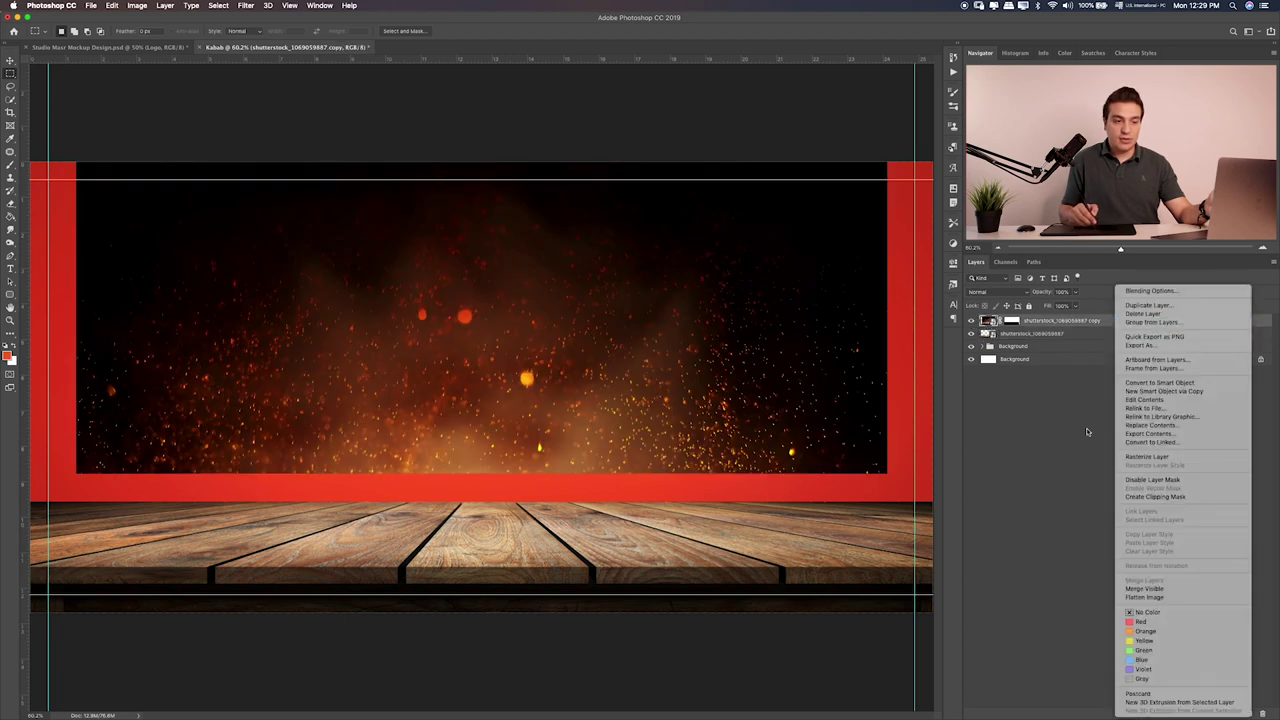
Scale the fire layer up to fill the banner width and nudge it slightly lower
click(1038, 442)
key(ctrl+t)
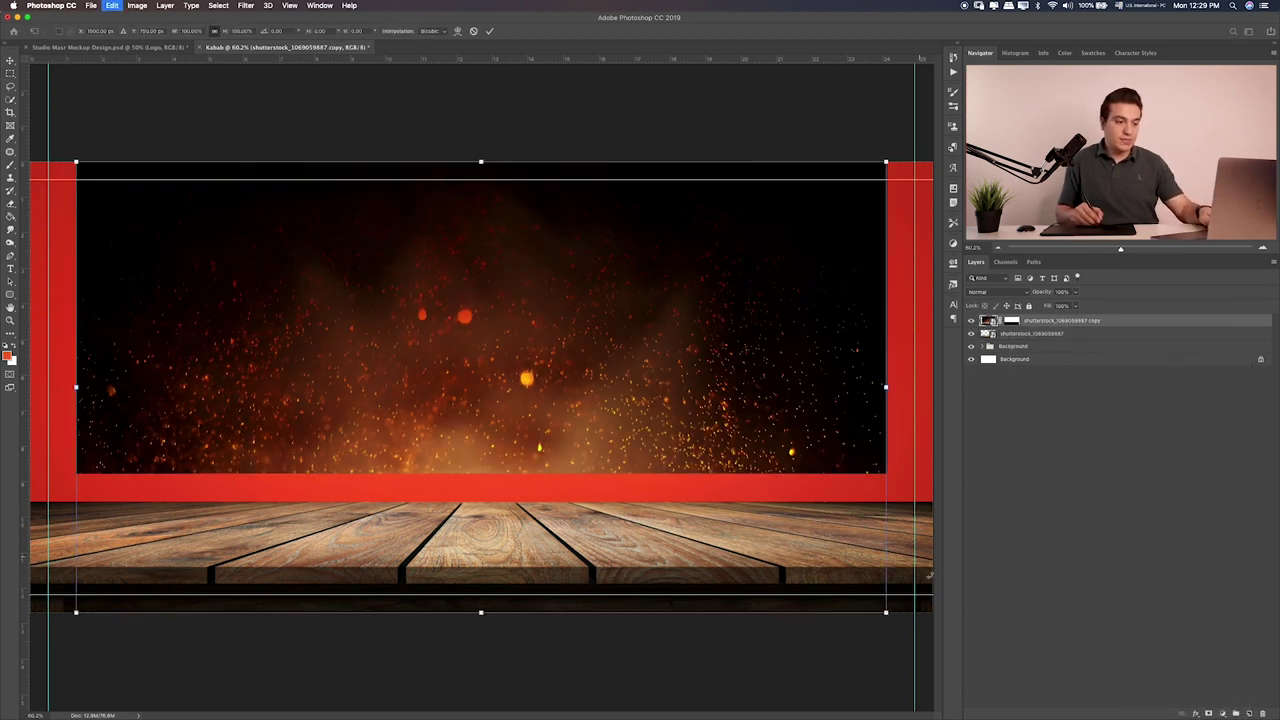
drag(886, 611, 964, 655)
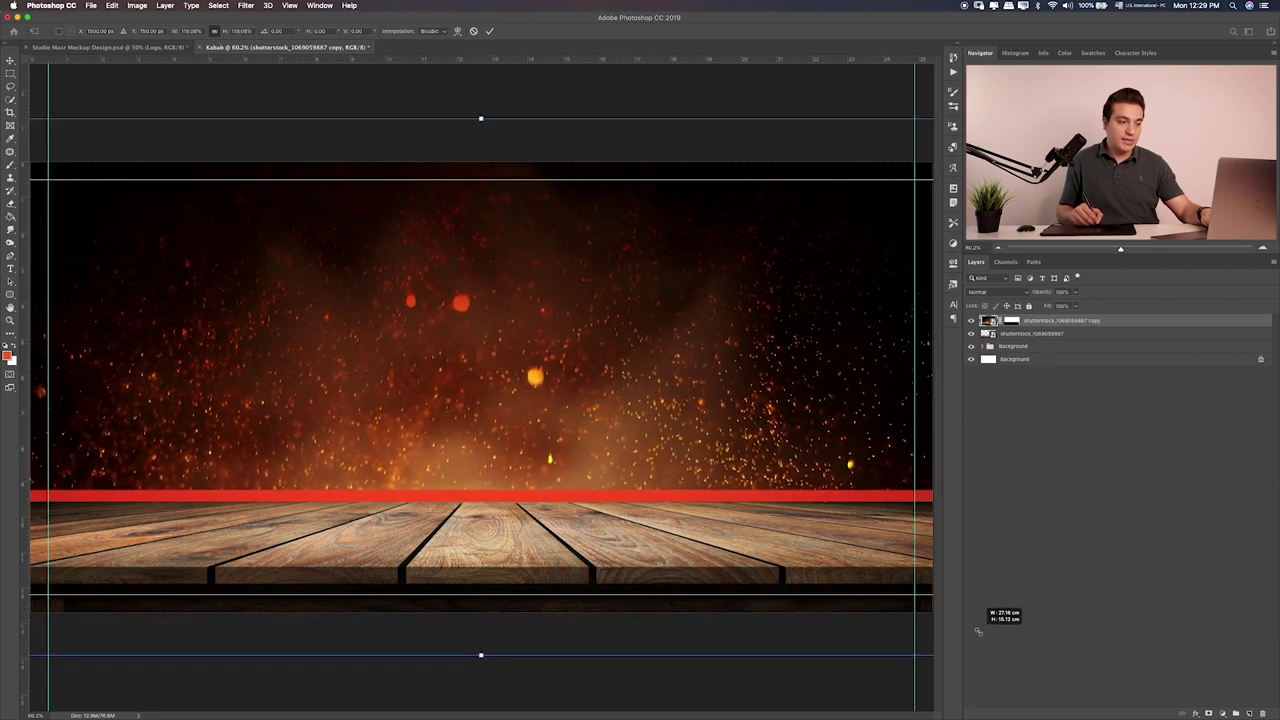
drag(690, 413, 684, 423)
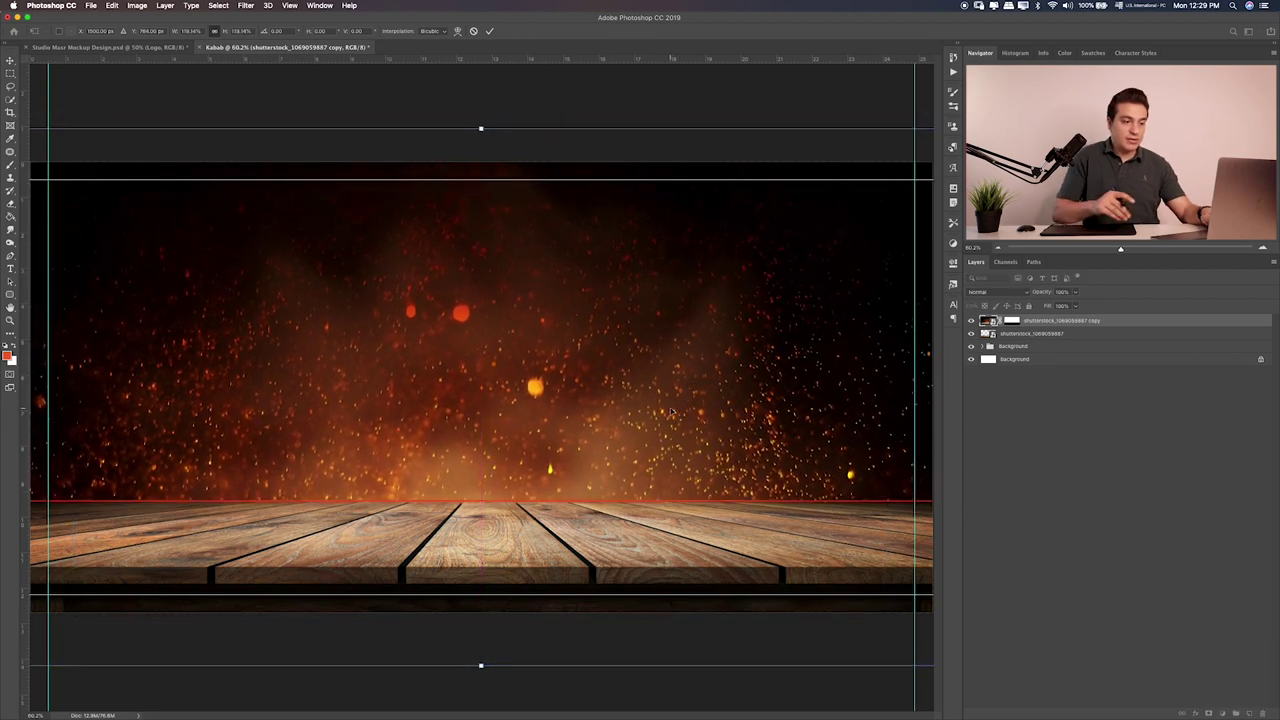
key(Return)
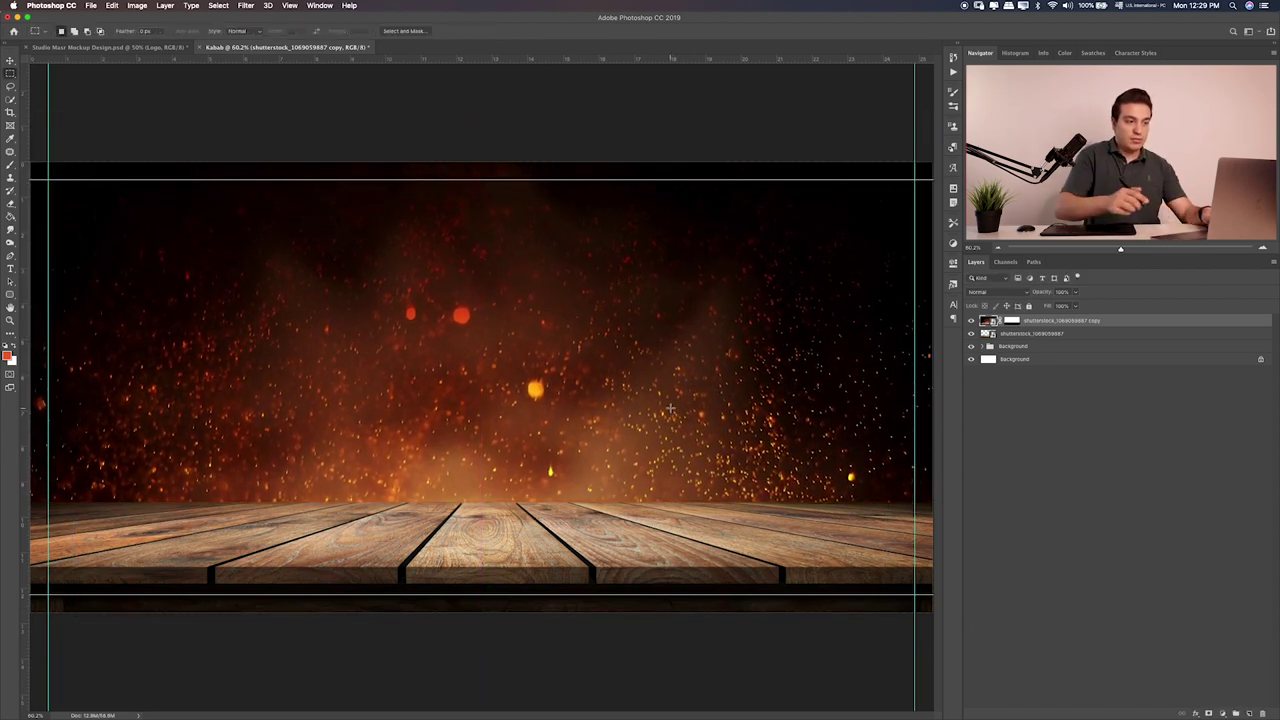
right_click(1152, 326)
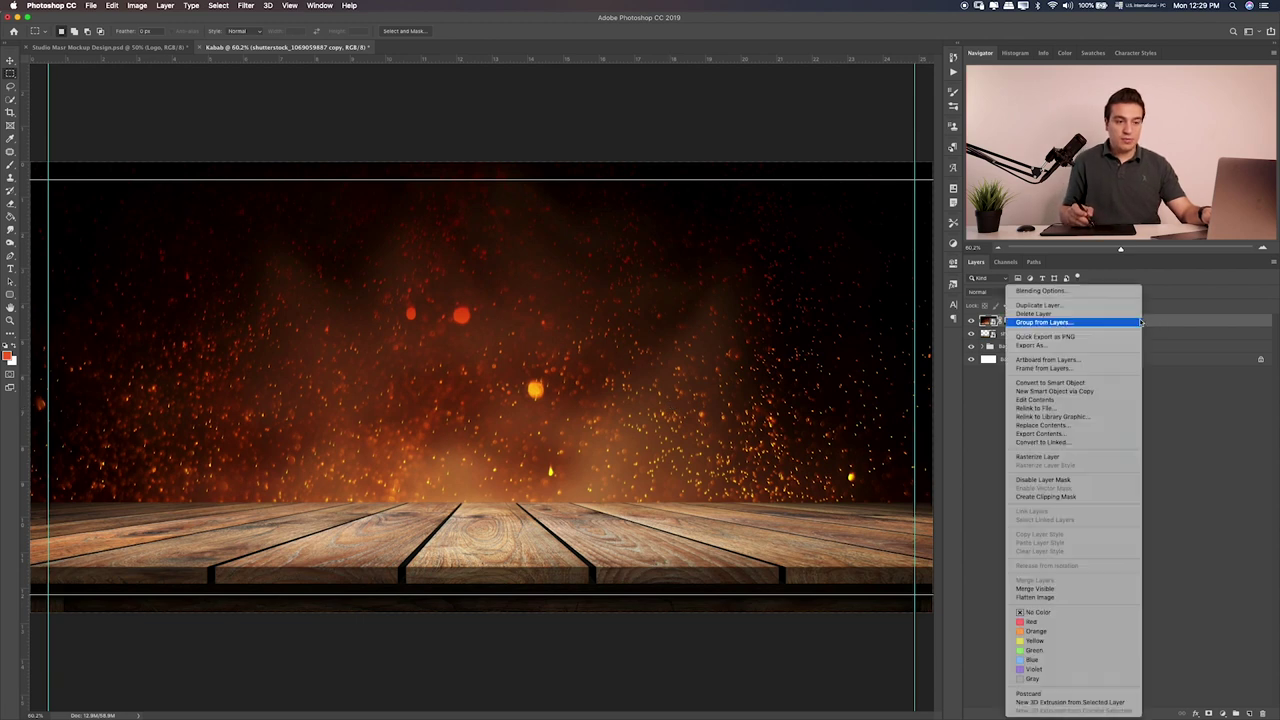
Make the fire layer a Smart Object, hide it, and give the table a 17-pixel Motion Blur
click(1076, 384)
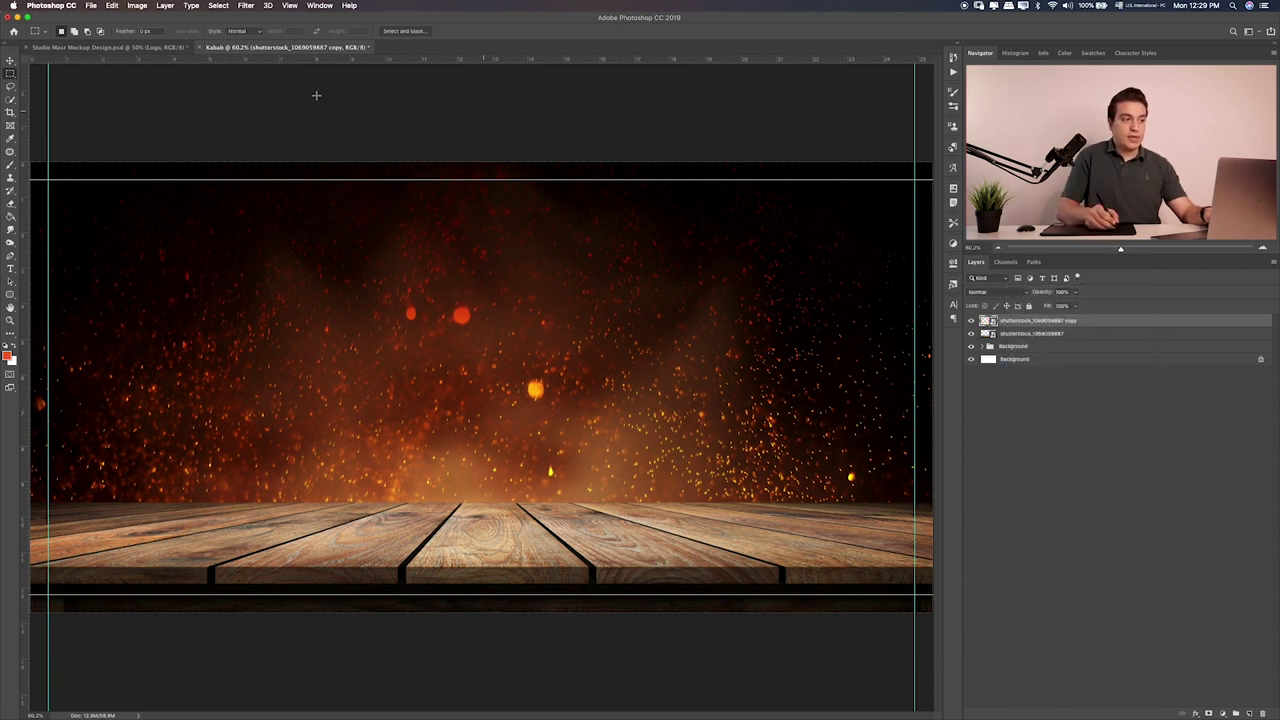
click(1080, 334)
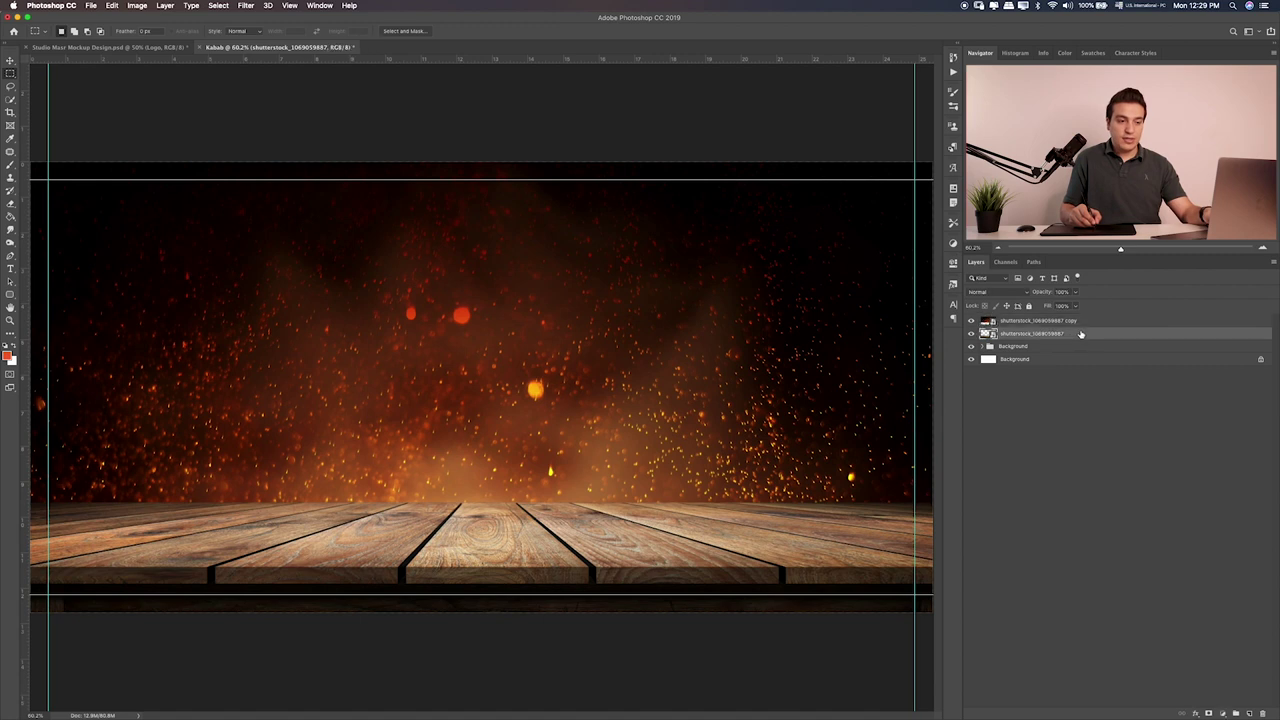
click(971, 321)
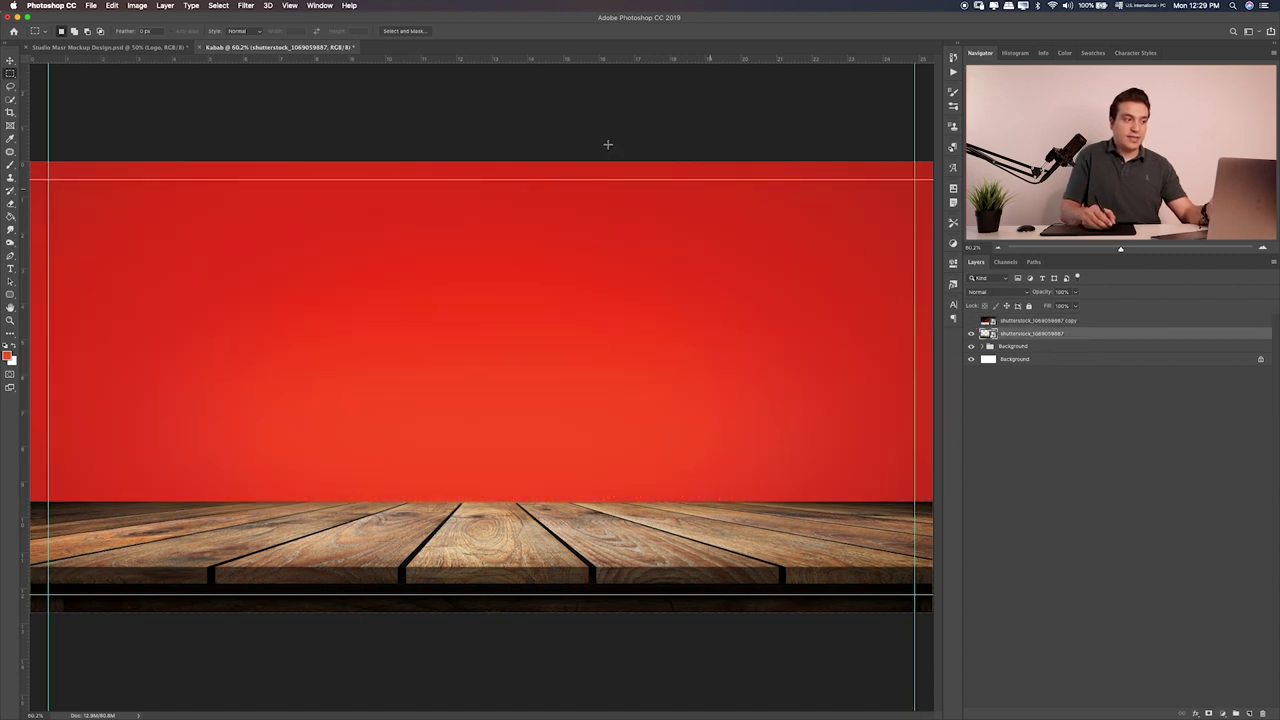
click(245, 6)
mouse_move(252, 124)
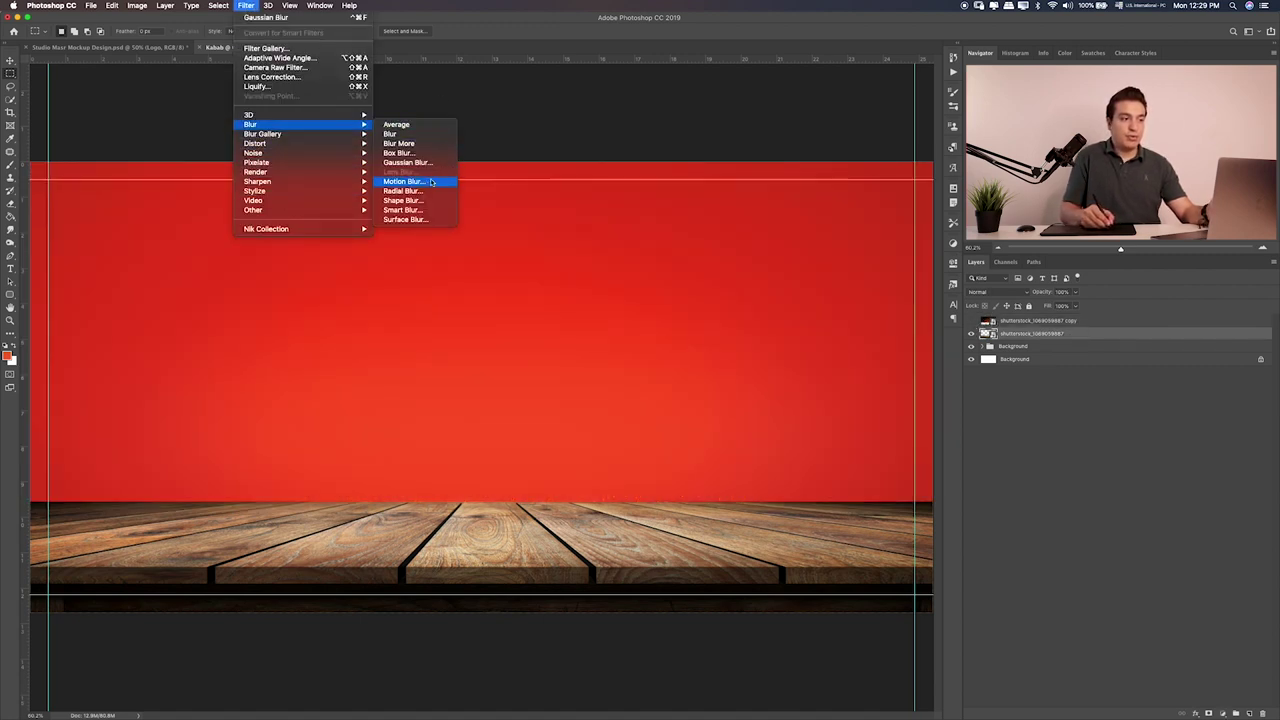
click(405, 181)
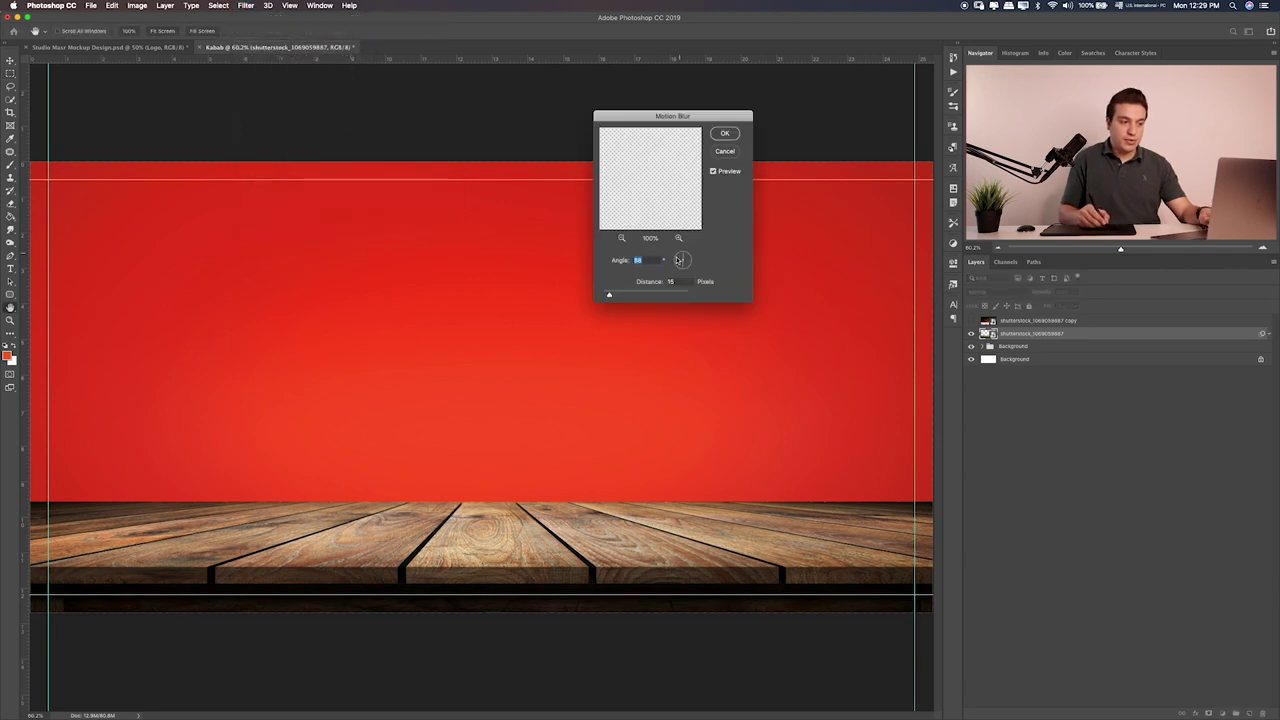
drag(613, 299, 627, 300)
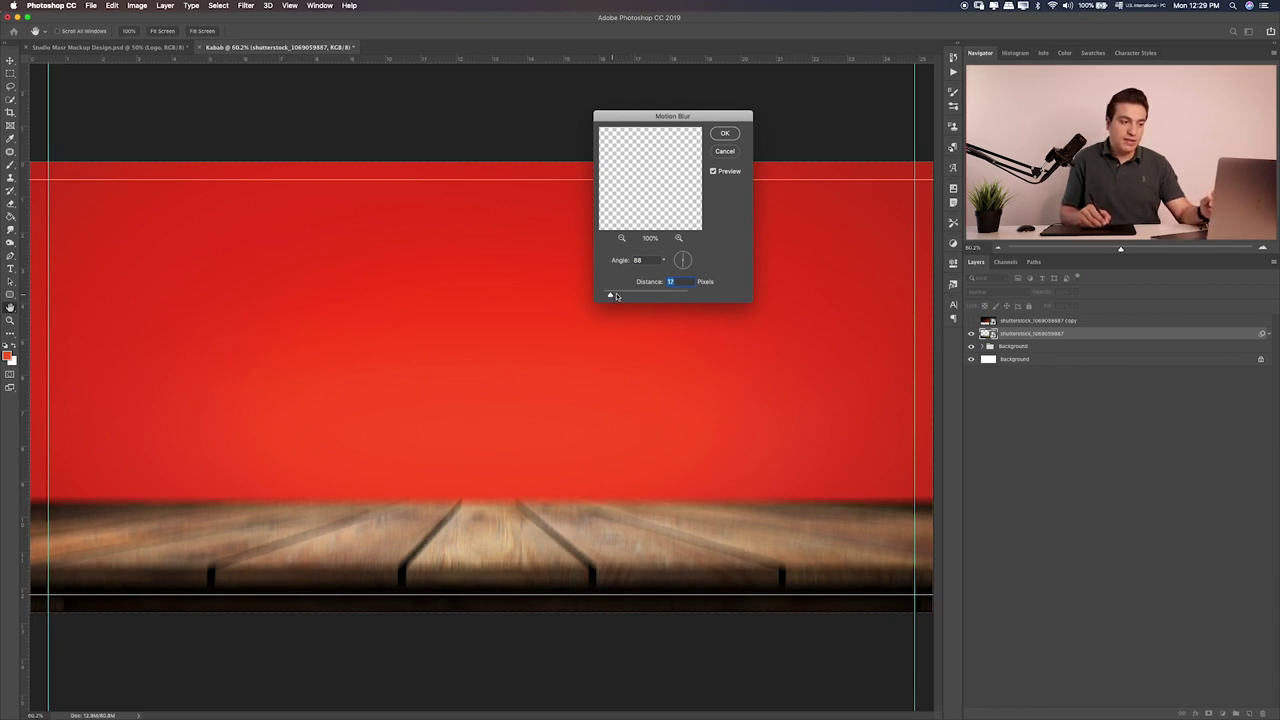
click(726, 134)
Brush the blur's filter mask at 20% opacity, then hide the wooden table layer
click(1008, 347)
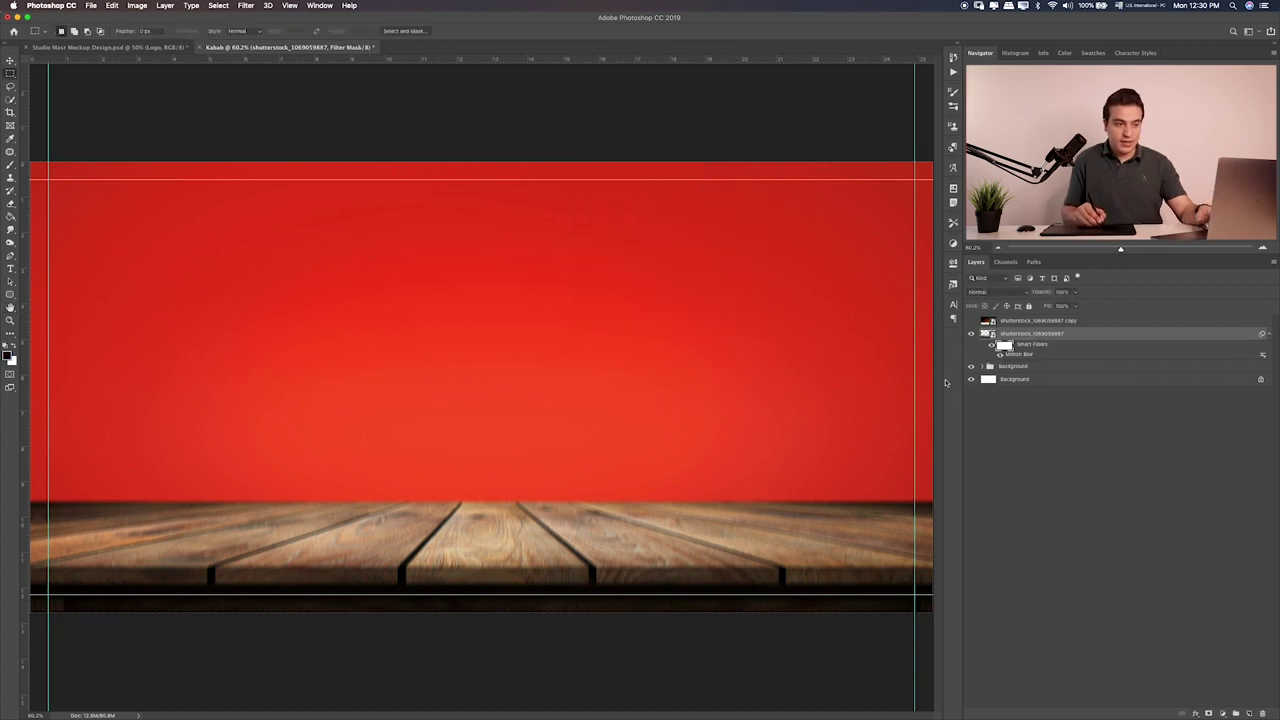
key(b)
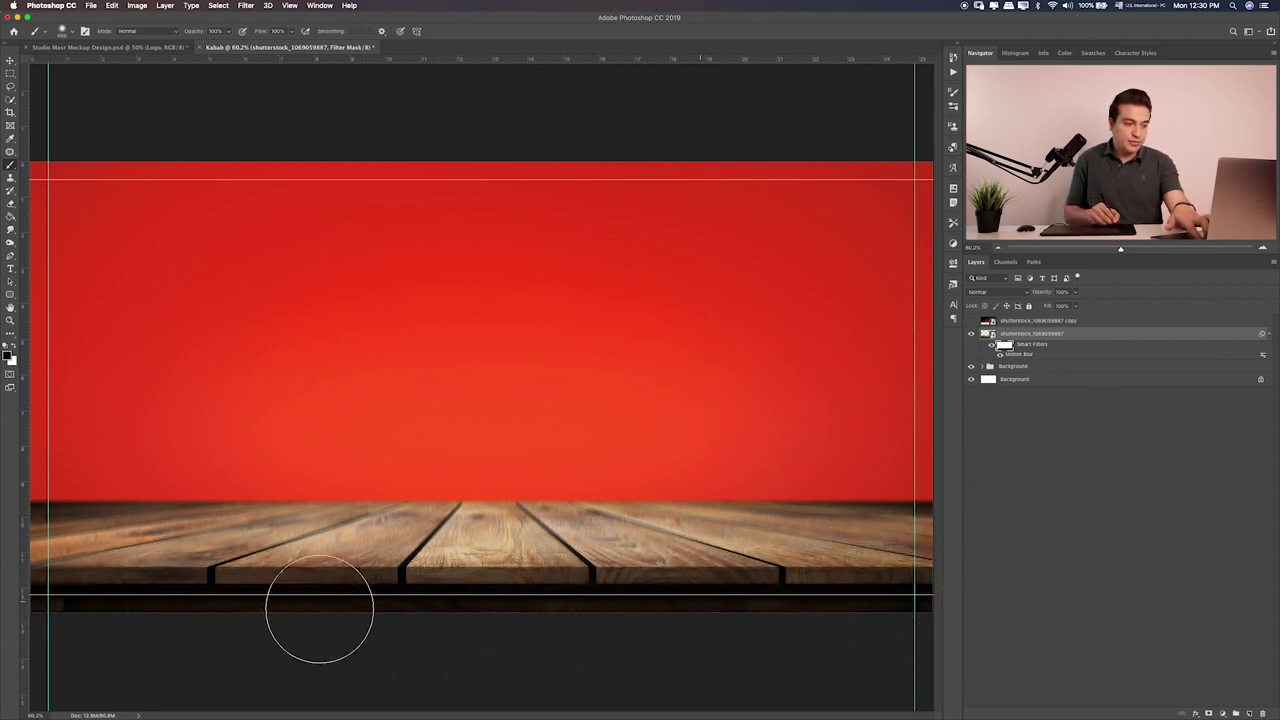
key(2)
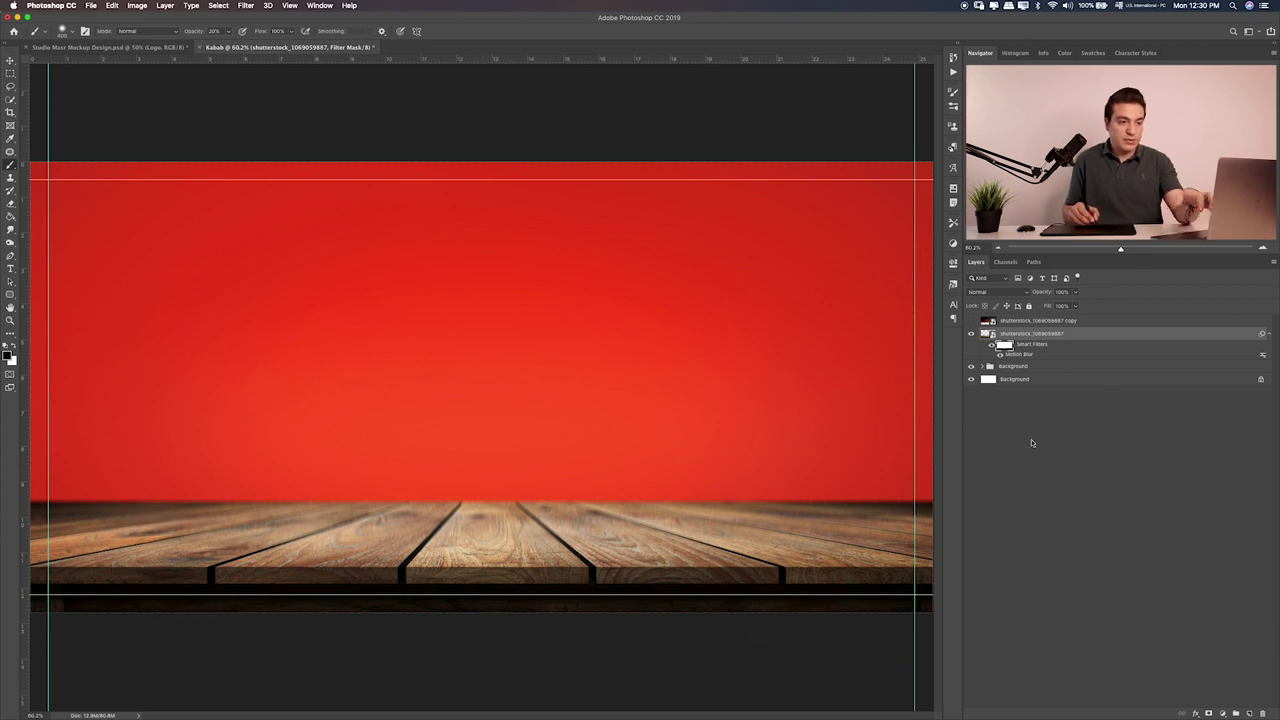
click(970, 336)
click(970, 336)
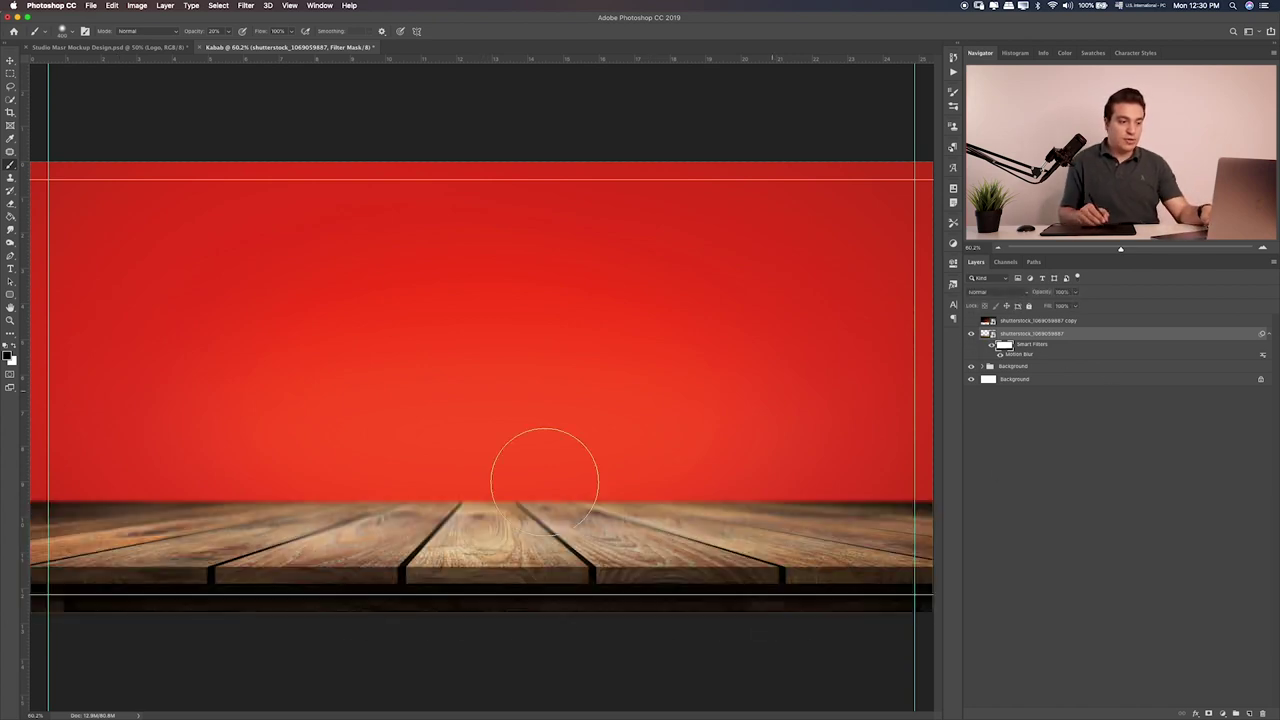
click(970, 334)
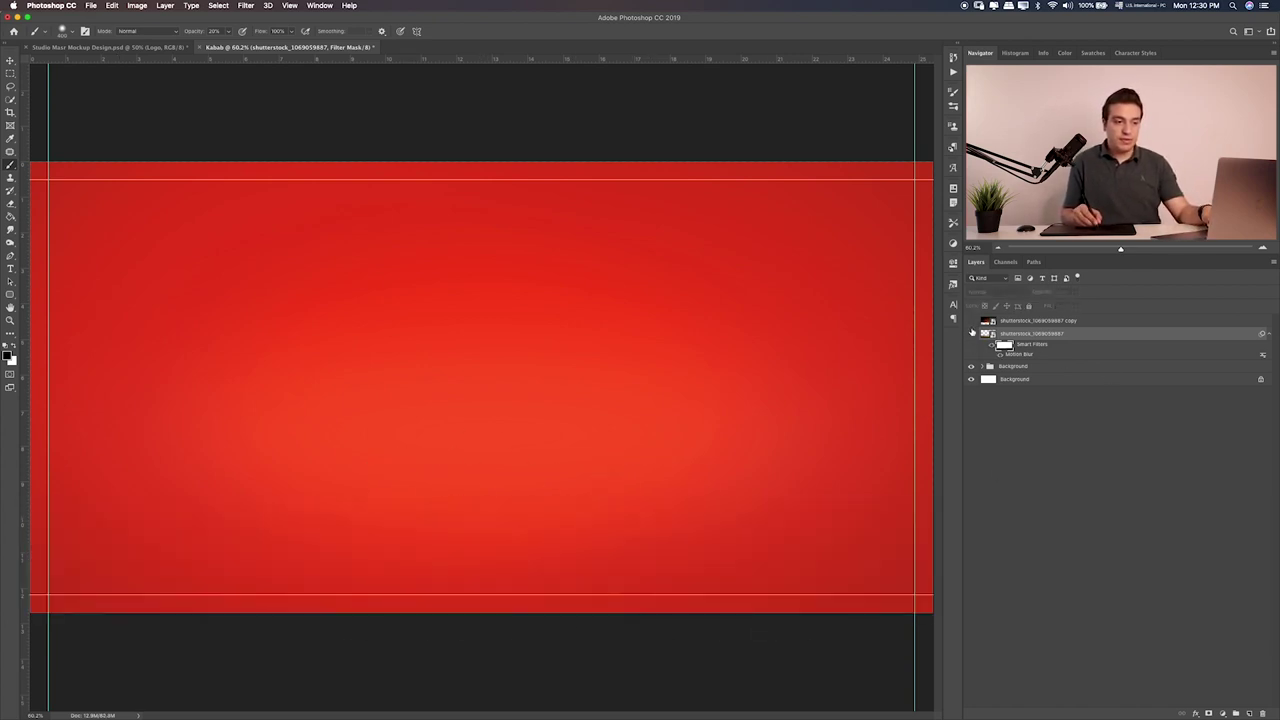
Show the table and fire layers, set the fire to Soft Light, and test repositioning it
drag(970, 333, 970, 320)
click(1060, 321)
click(1028, 292)
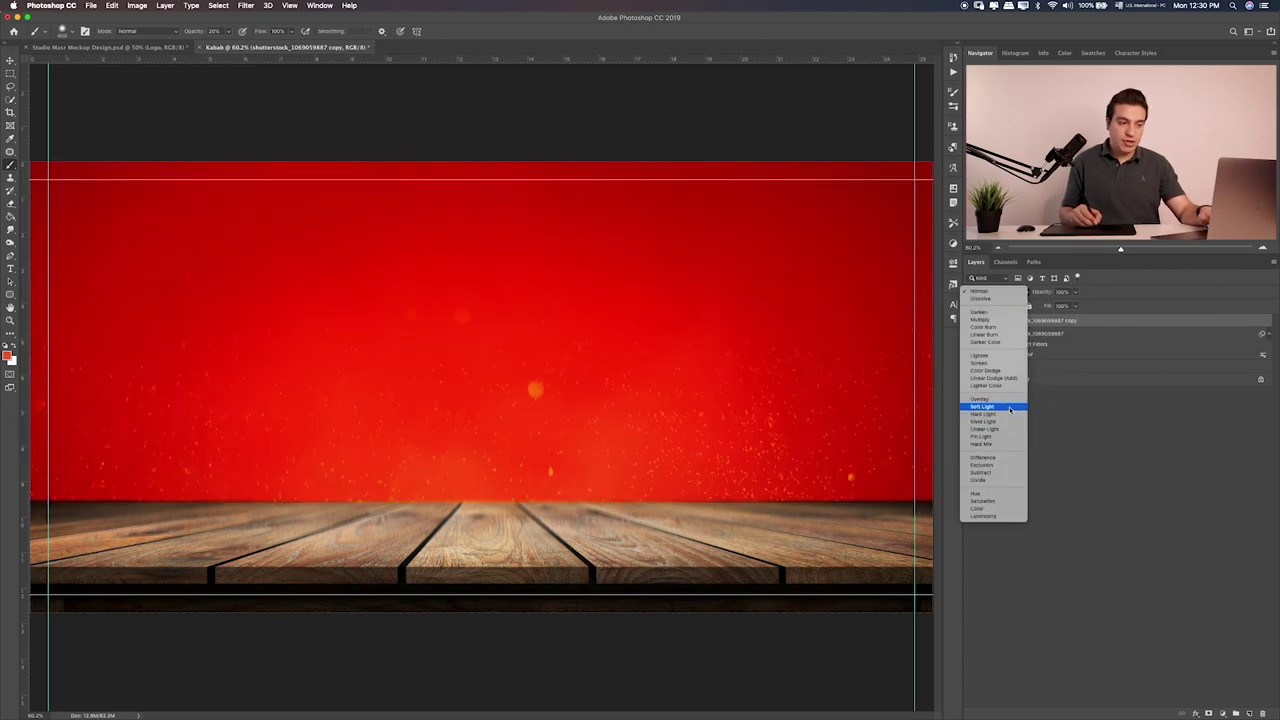
click(1010, 409)
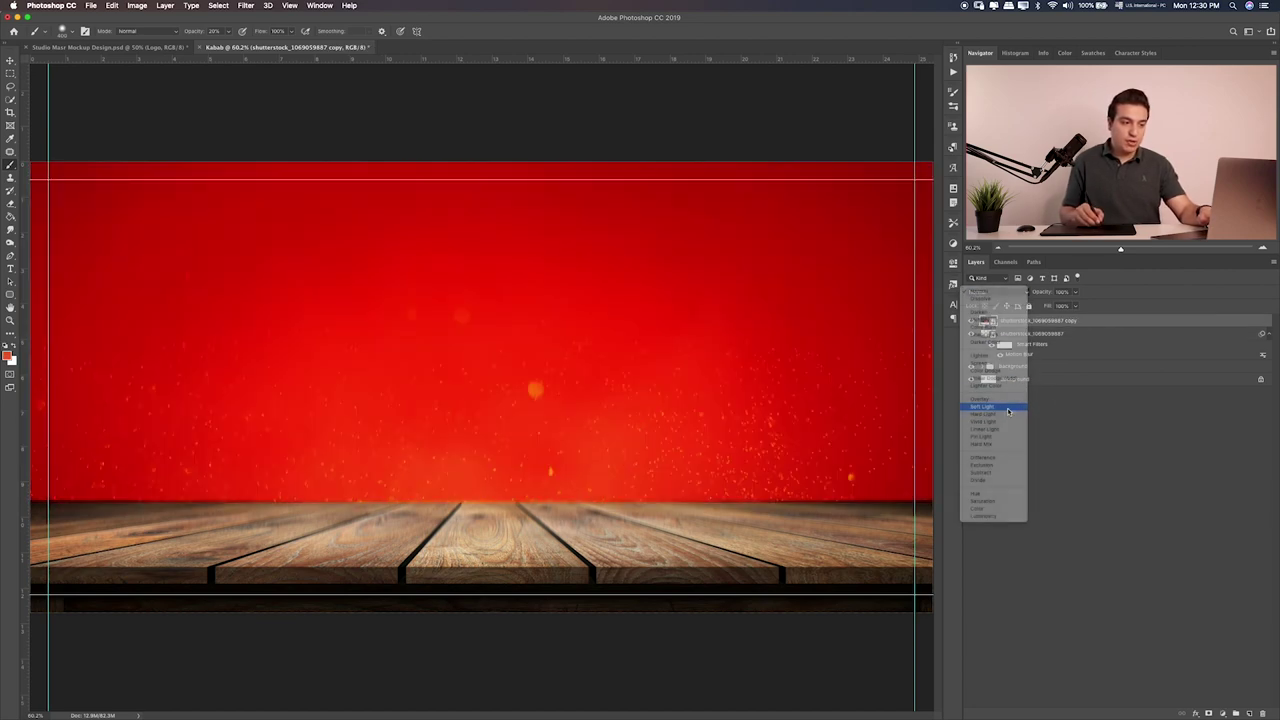
key(v)
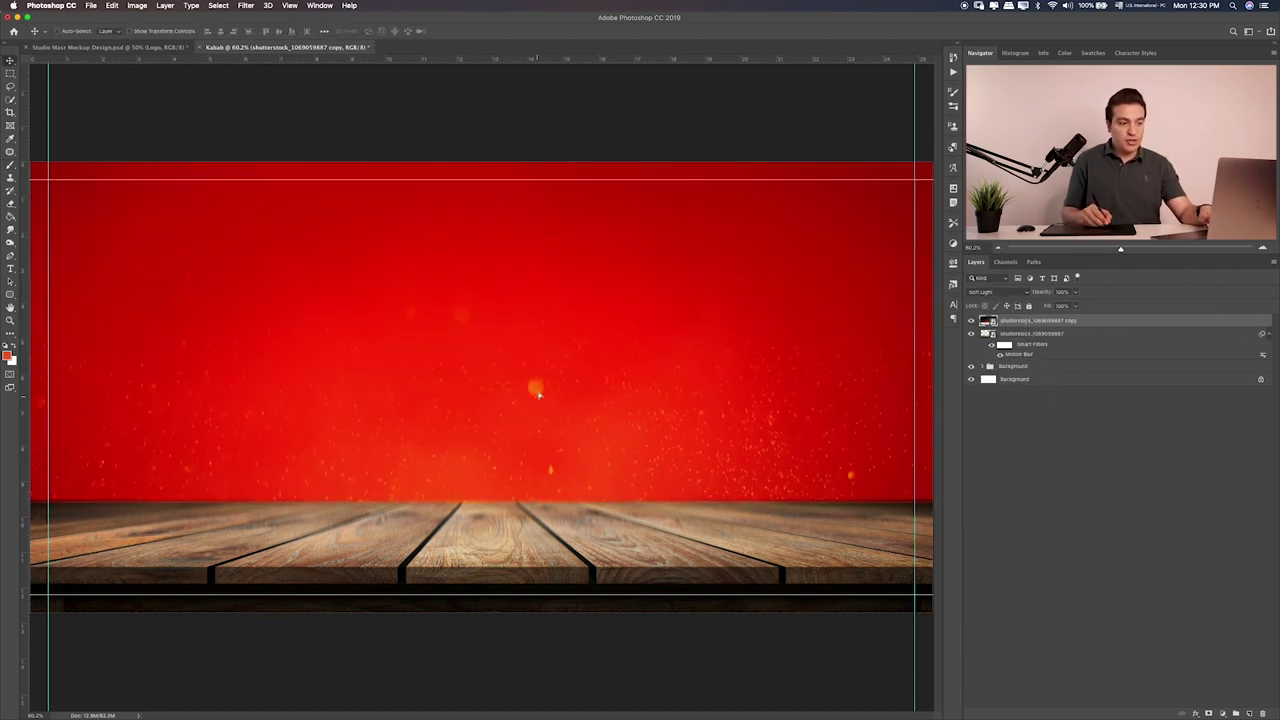
drag(534, 400, 541, 392)
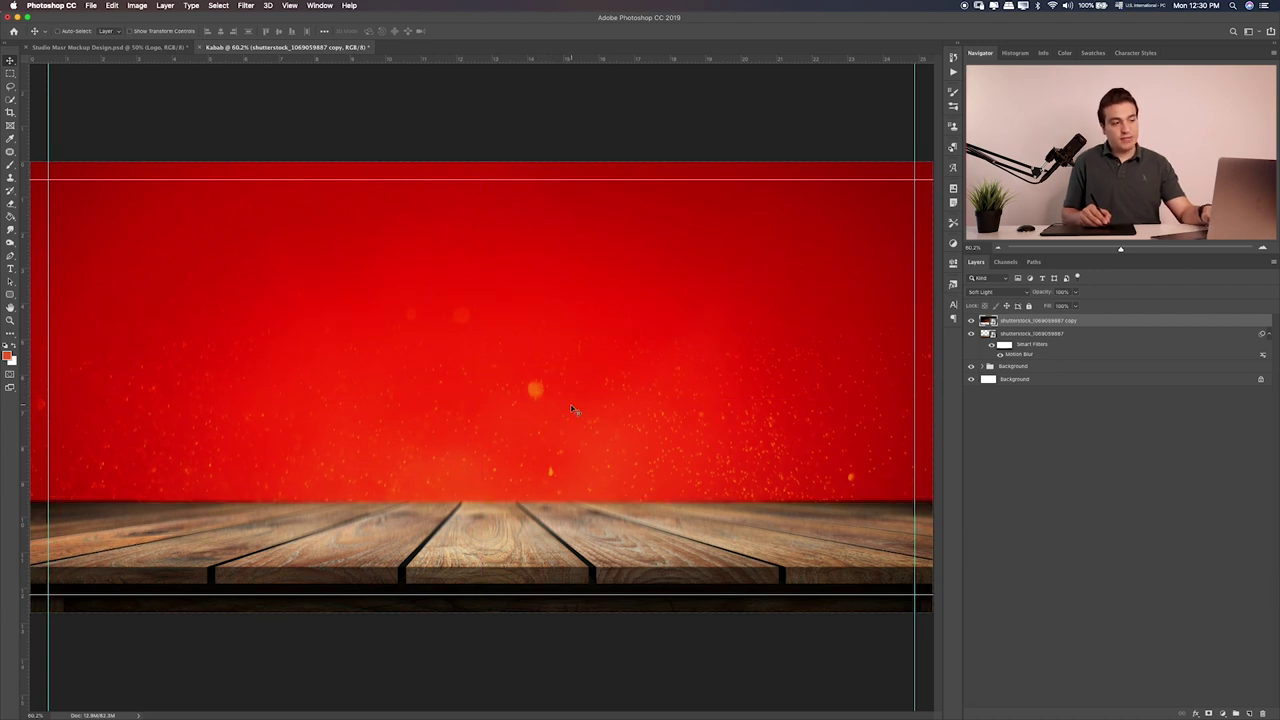
drag(680, 430, 698, 420)
Expand the Background group and add a new empty layer above Layer 4
click(997, 370)
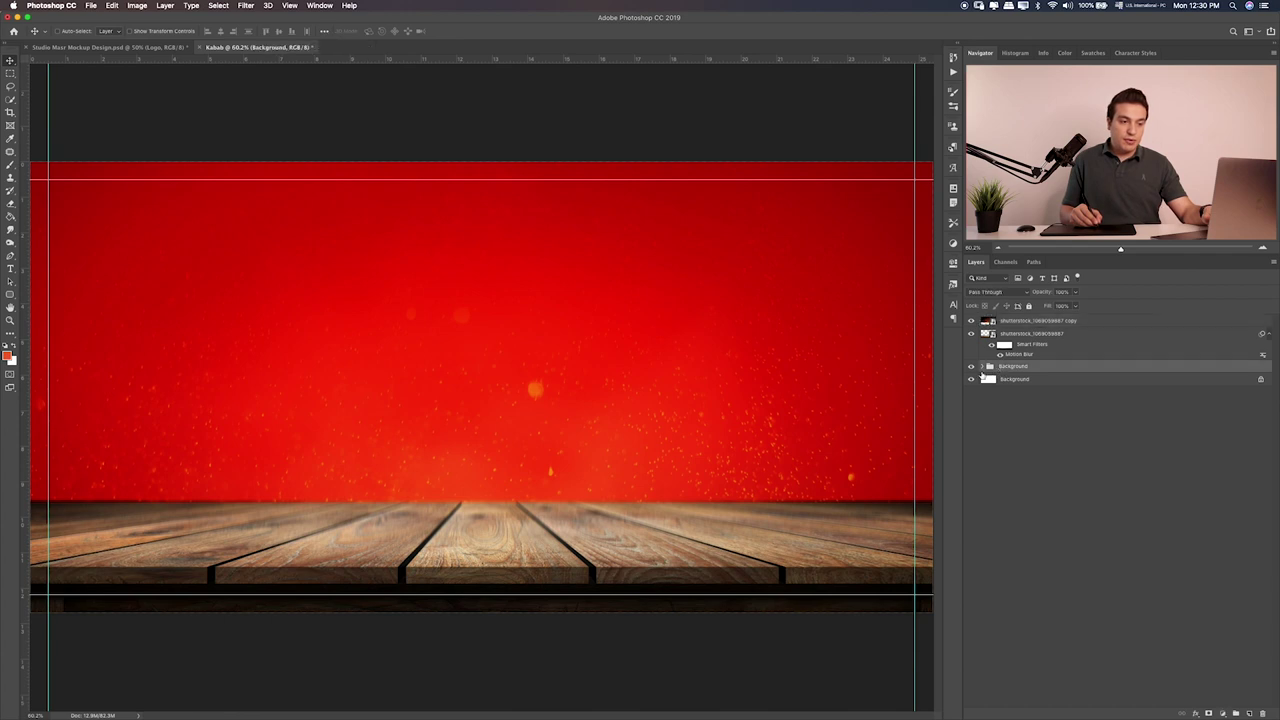
click(983, 367)
click(1065, 405)
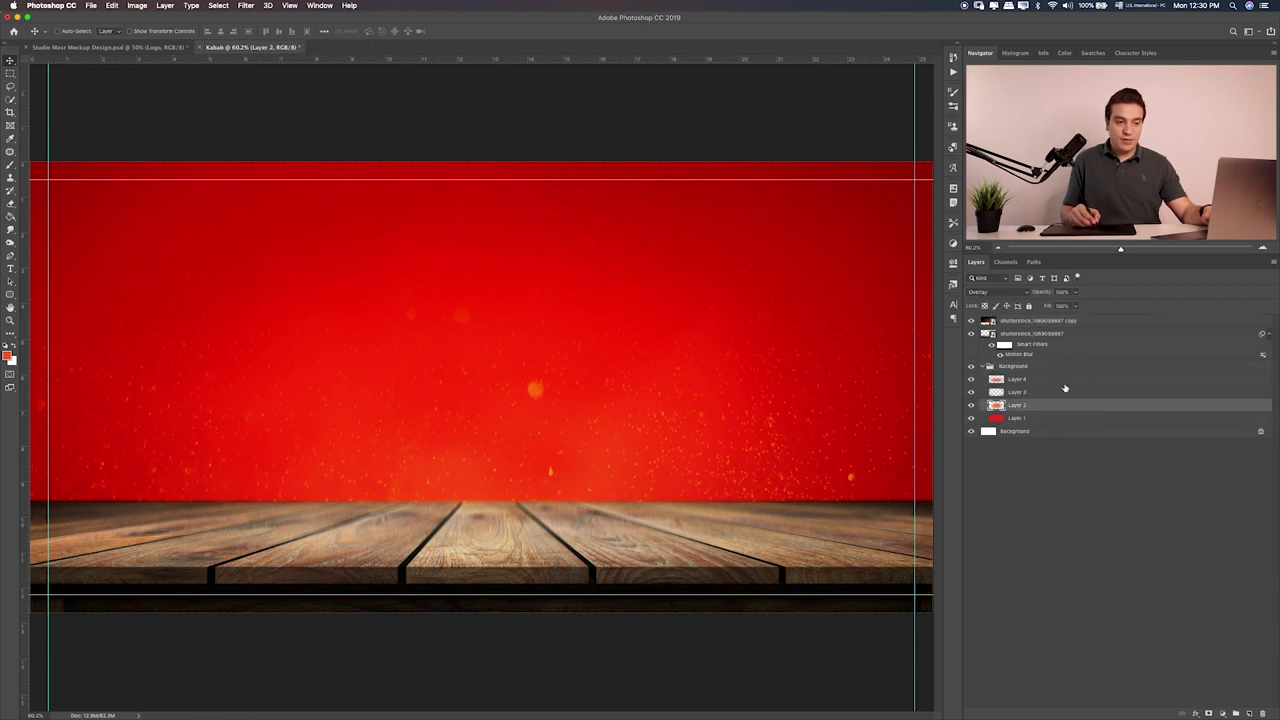
click(1072, 380)
click(1249, 713)
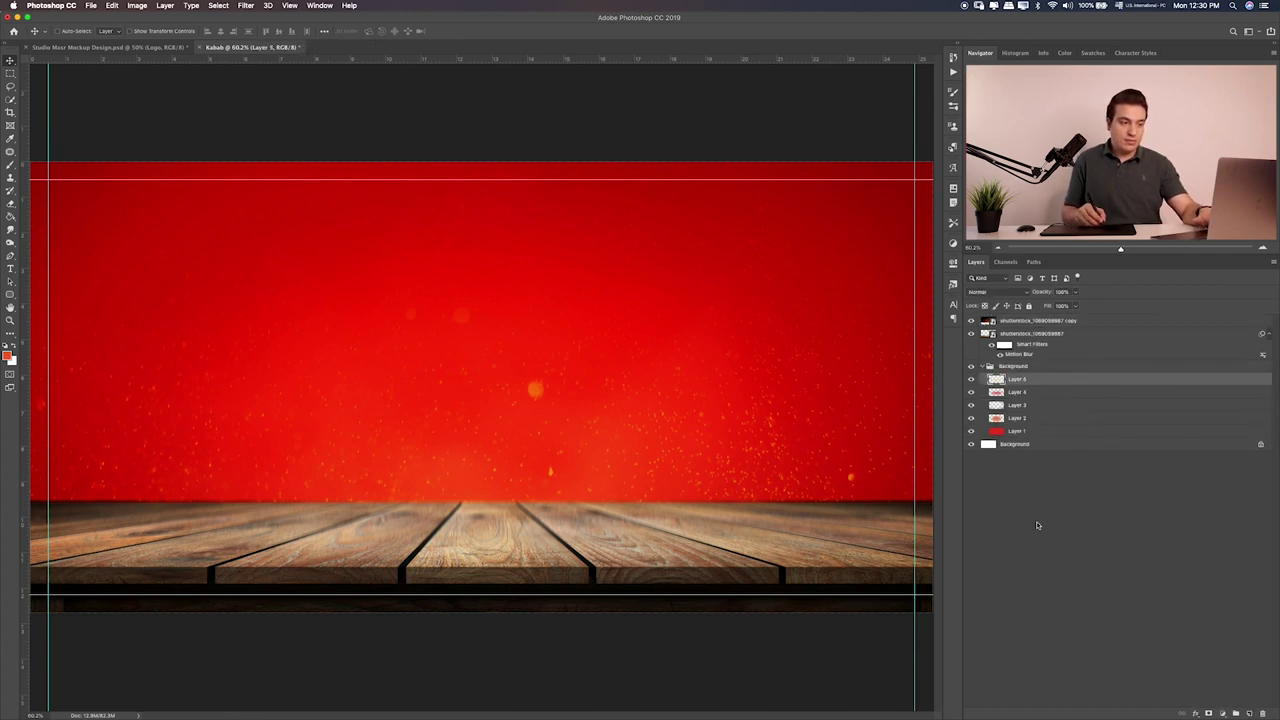
key(b)
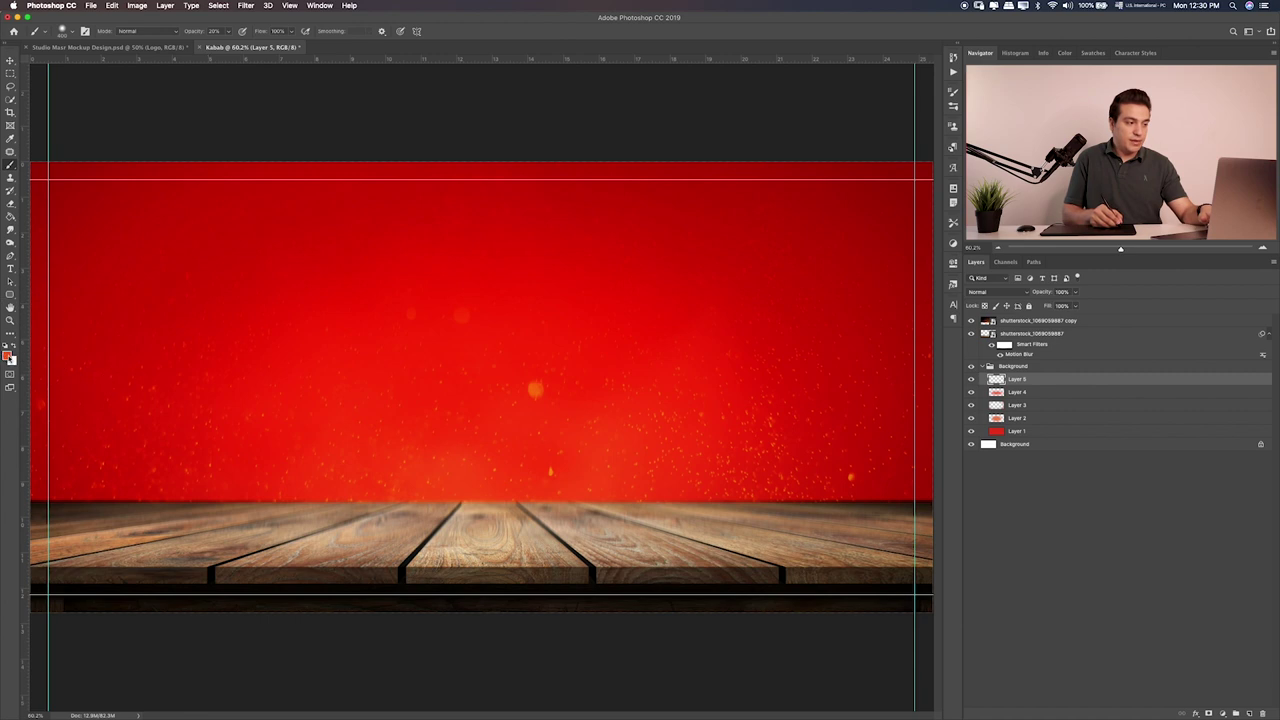
Paint dark brown soft shading along the banner's top edge and upper-right corner
click(7, 355)
drag(622, 326, 622, 336)
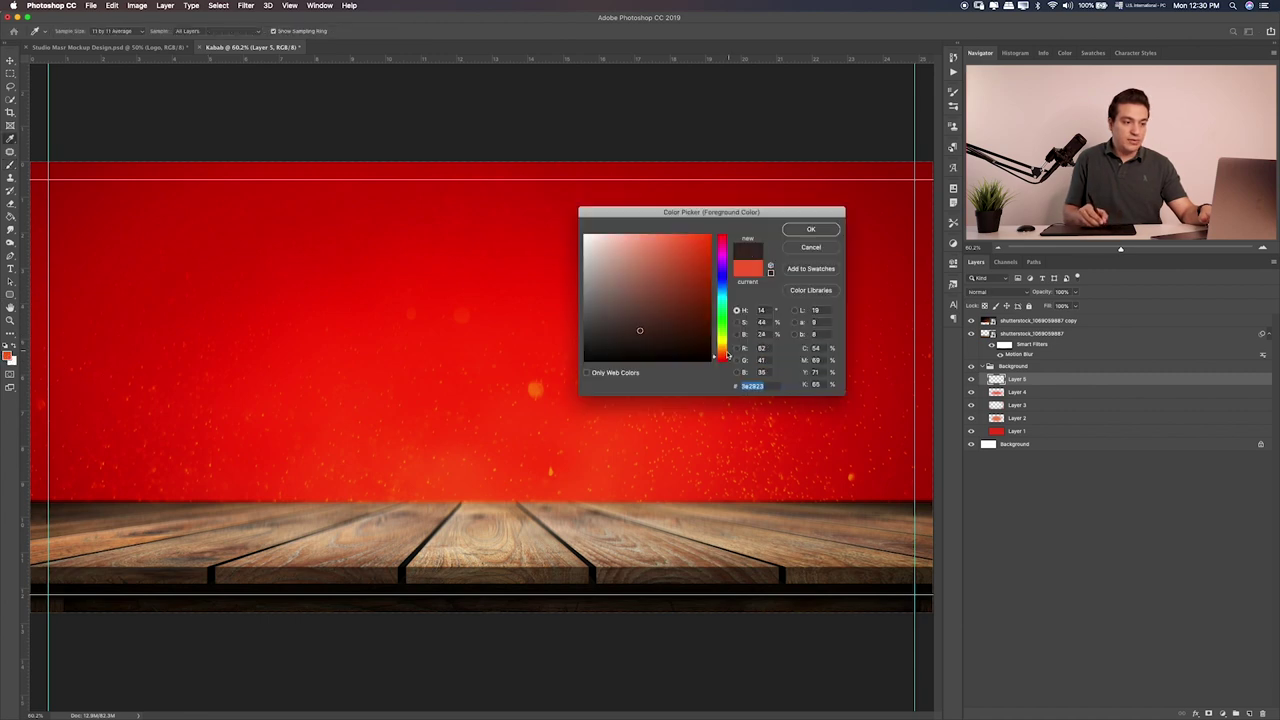
drag(727, 356, 724, 355)
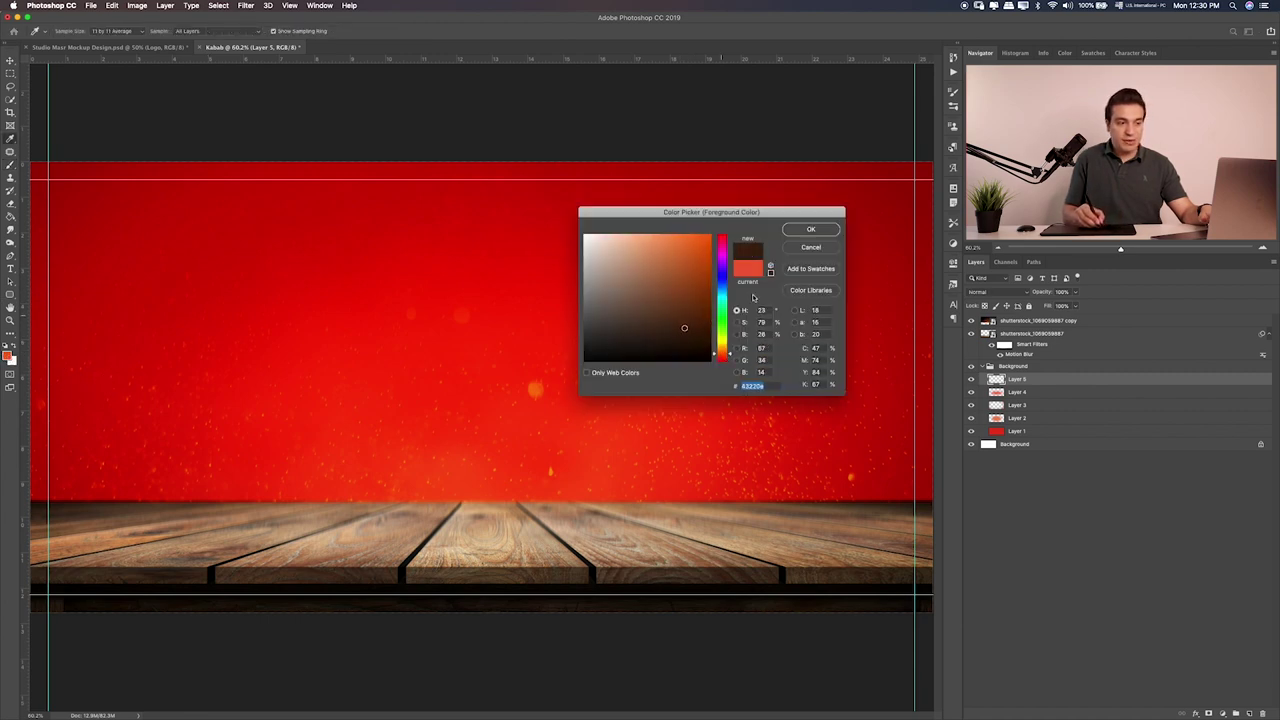
click(812, 230)
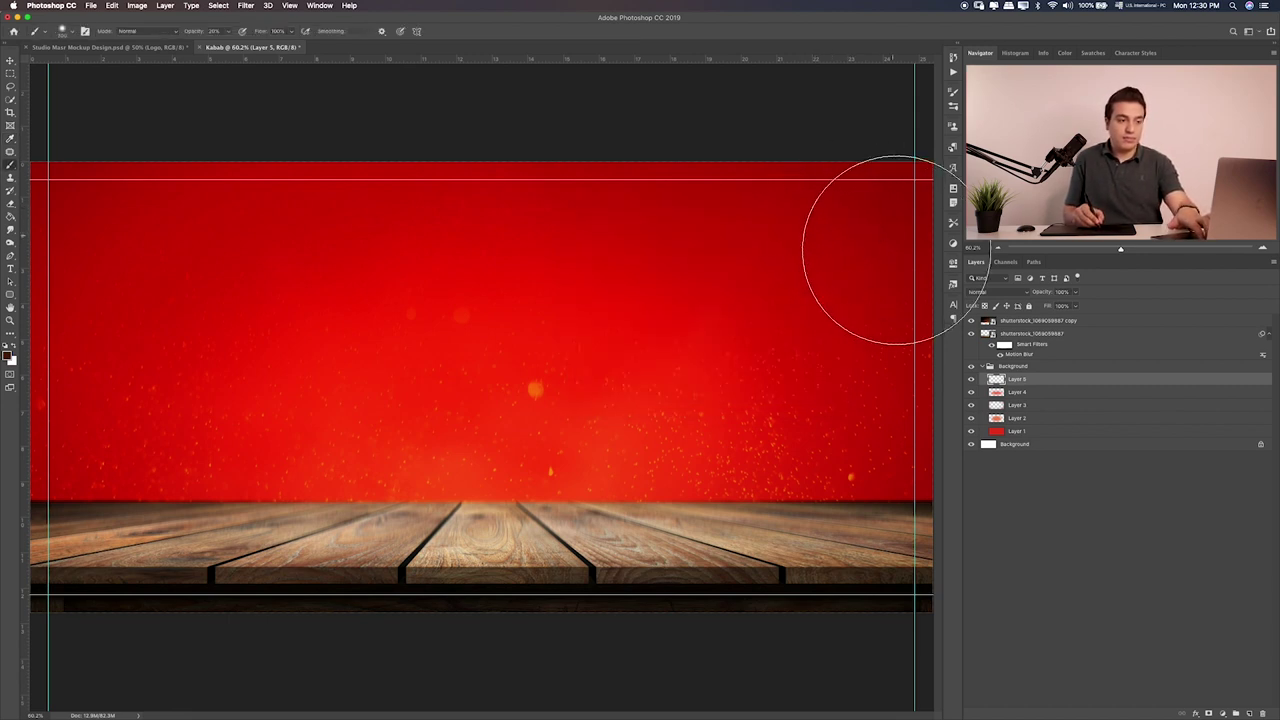
key(bracketleft)
key(bracketleft)
key(bracketleft)
key(bracketleft)
key(bracketleft)
mouse_move(872, 220)
mouse_down()
mouse_move(885, 238)
mouse_move(811, 171)
mouse_move(928, 206)
mouse_up()
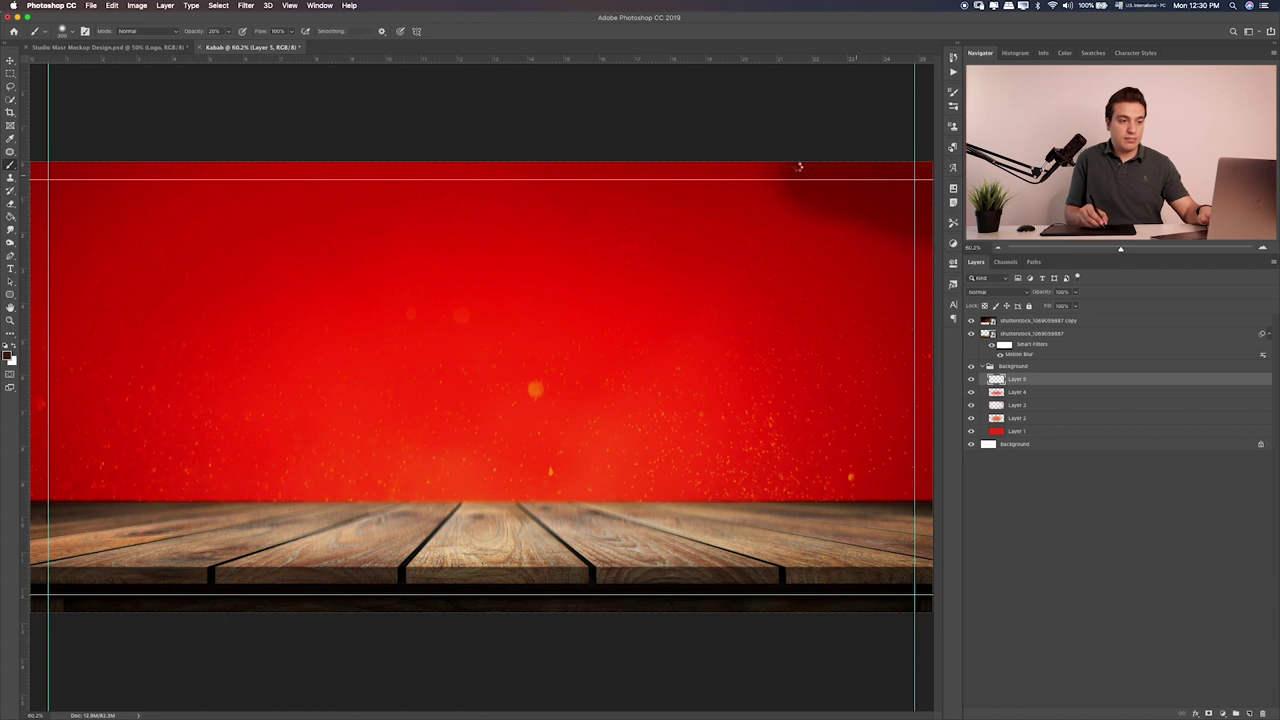
mouse_move(797, 166)
mouse_down()
mouse_move(379, 147)
mouse_move(55, 179)
mouse_up()
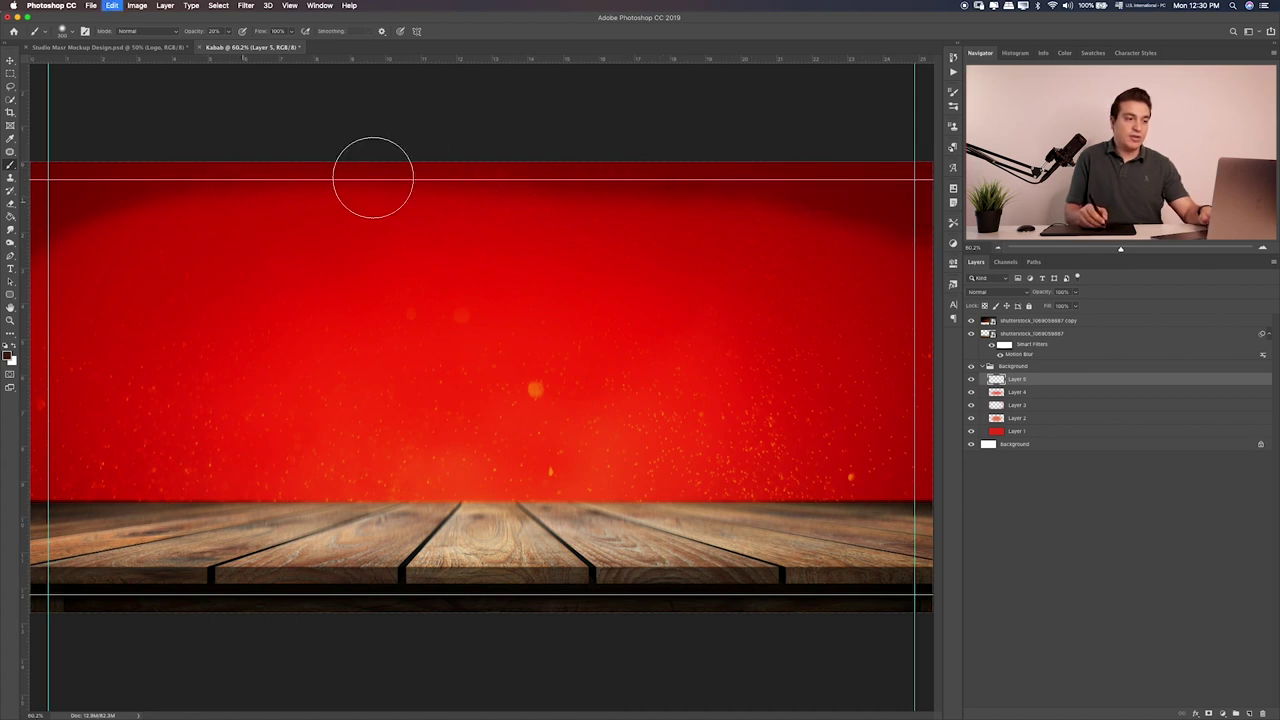
Apply a large-radius Gaussian Blur to the dark top shading and compare it on and off
click(247, 5)
mouse_move(252, 124)
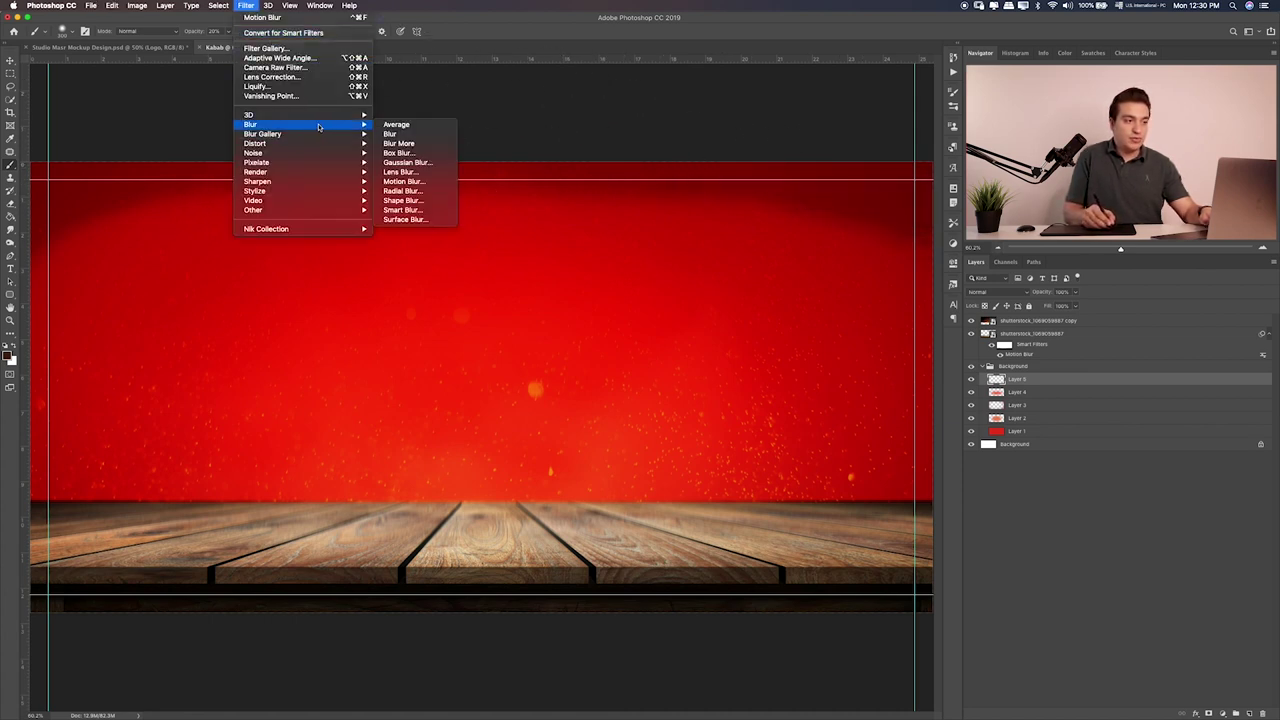
click(436, 168)
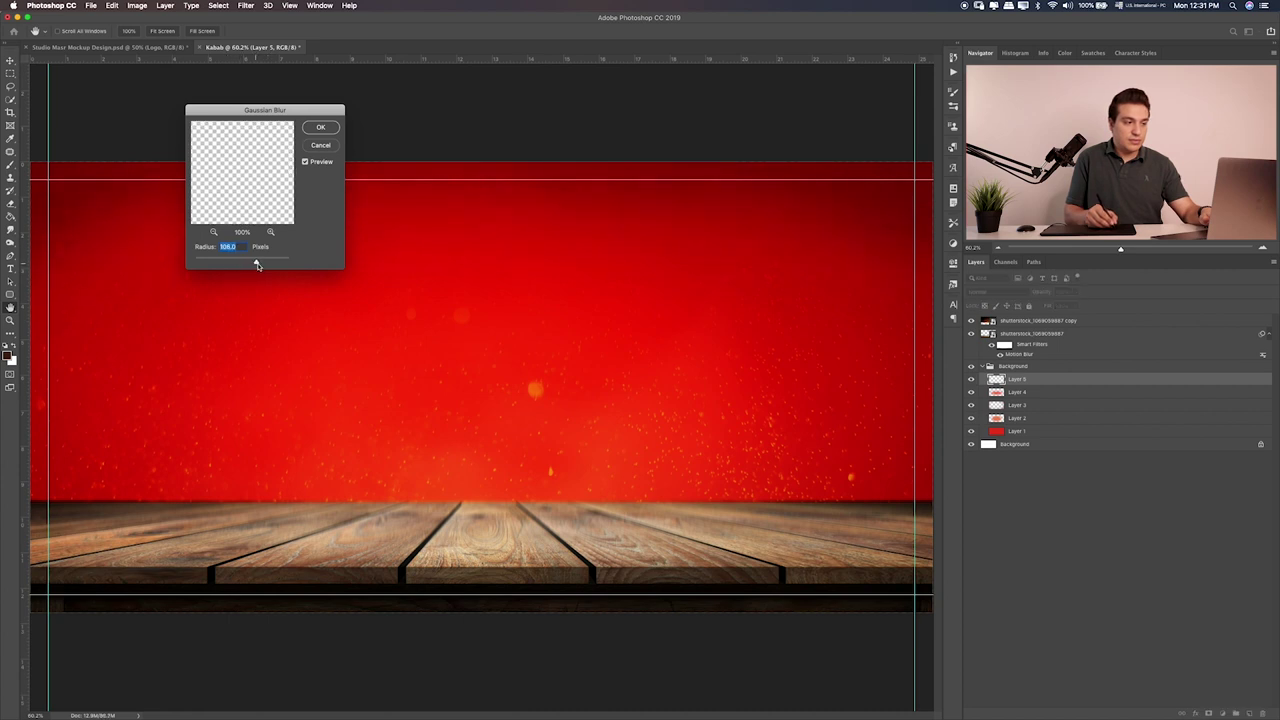
click(320, 127)
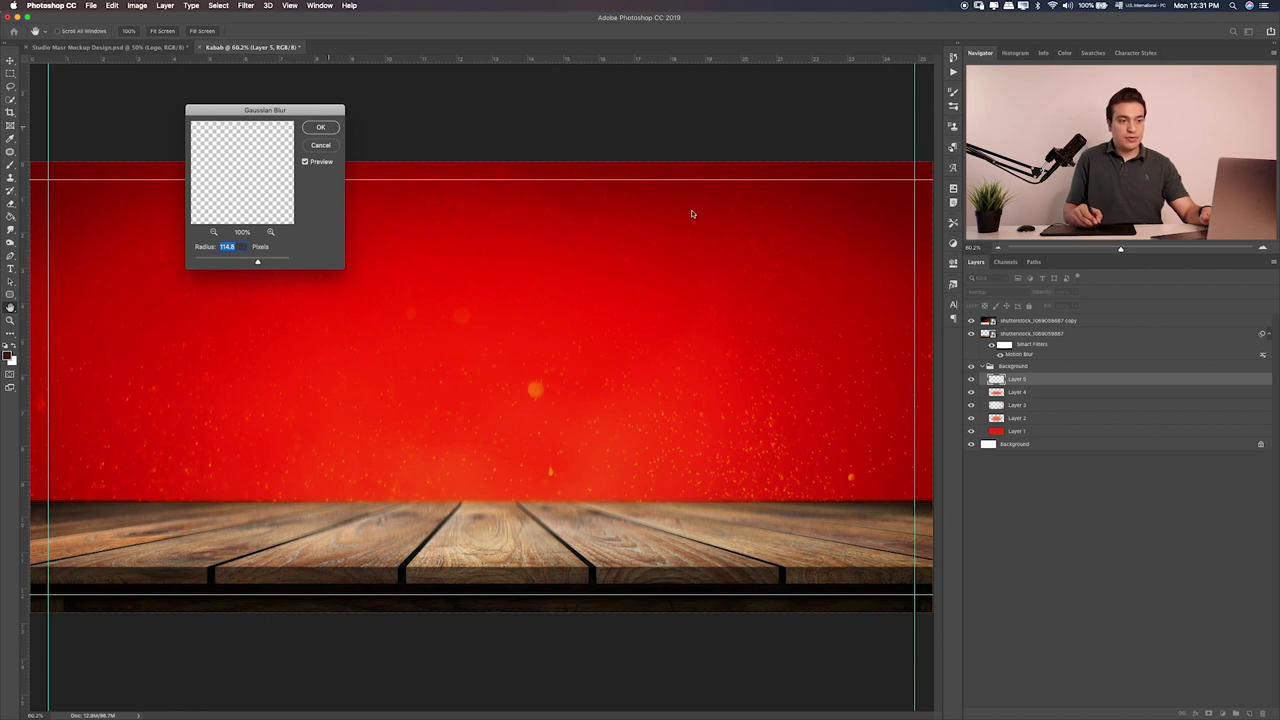
click(970, 380)
click(970, 380)
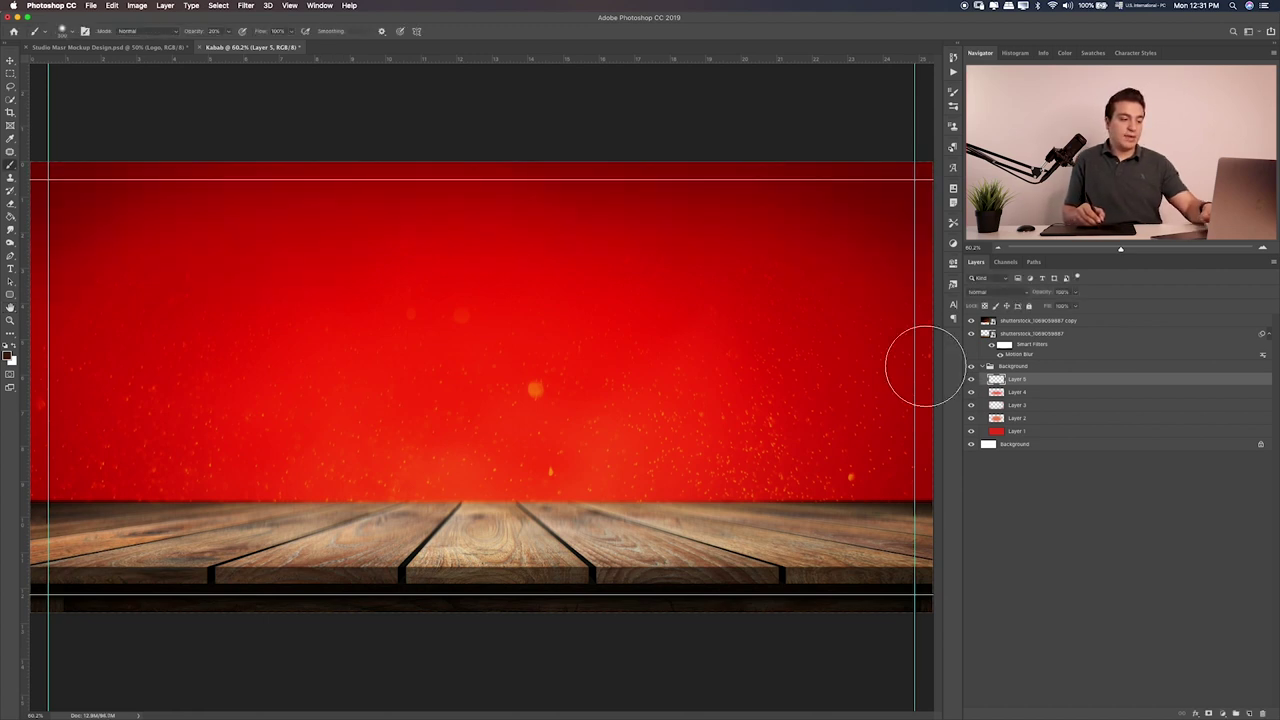
key(bracketright)
key(bracketright)
key(bracketright)
key(e)
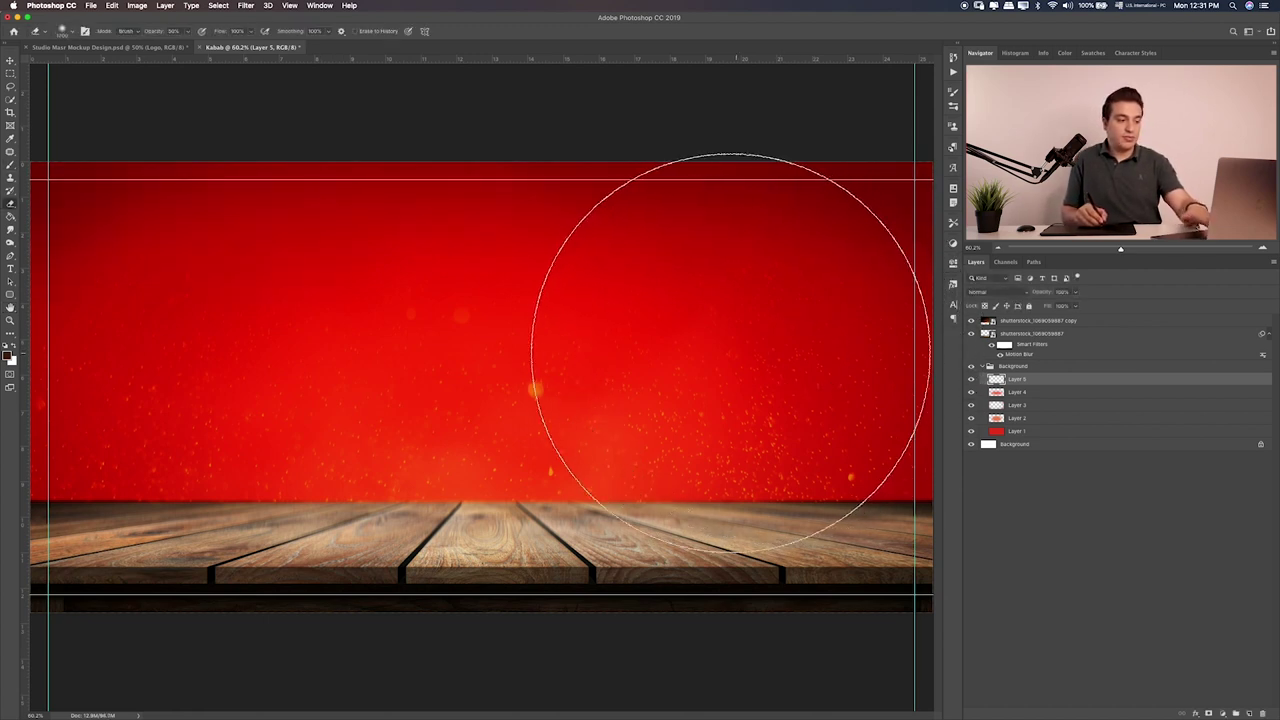
key(bracketleft)
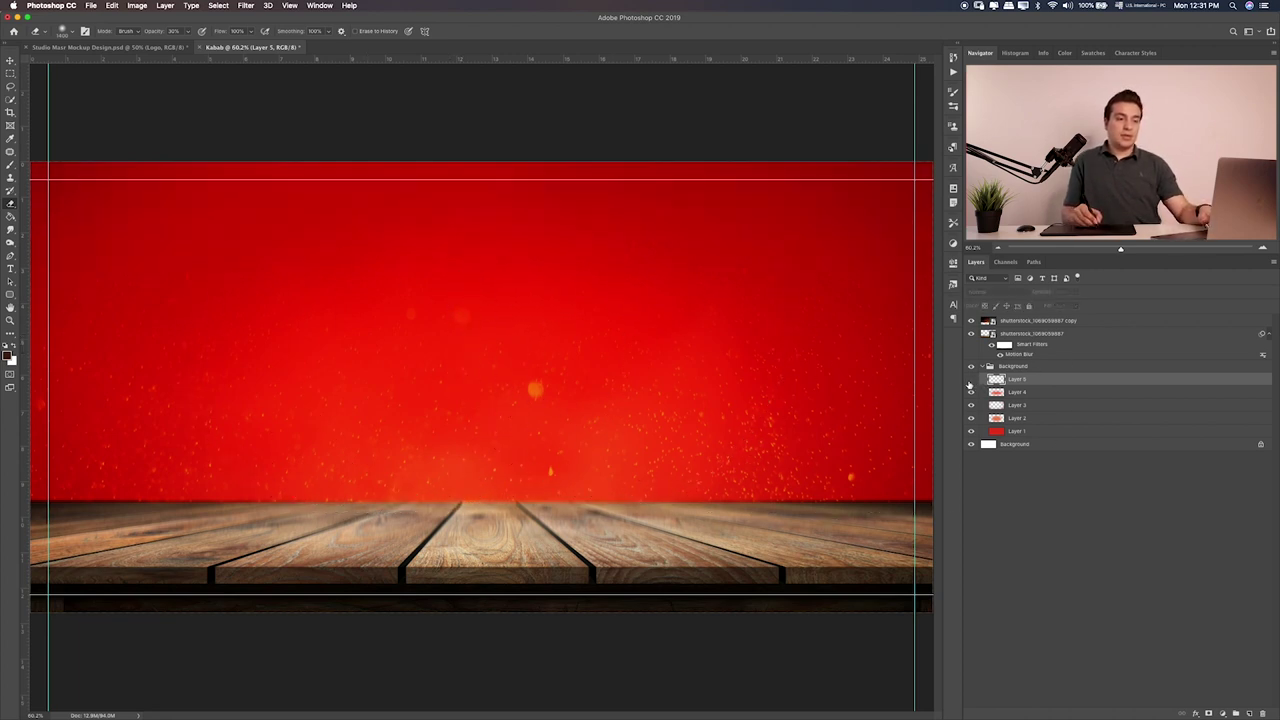
Place the fire photo shutterstock_79066012 from the Items folder as a new layer
click(1013, 366)
click(983, 366)
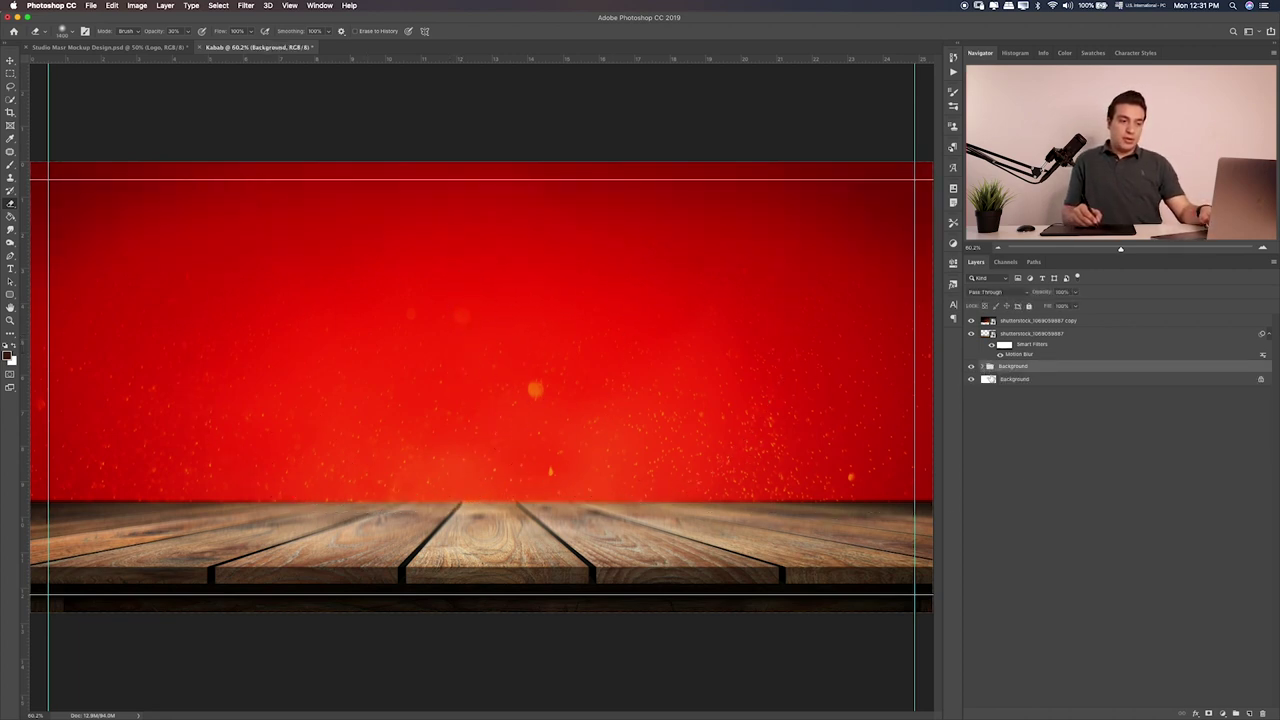
click(1022, 324)
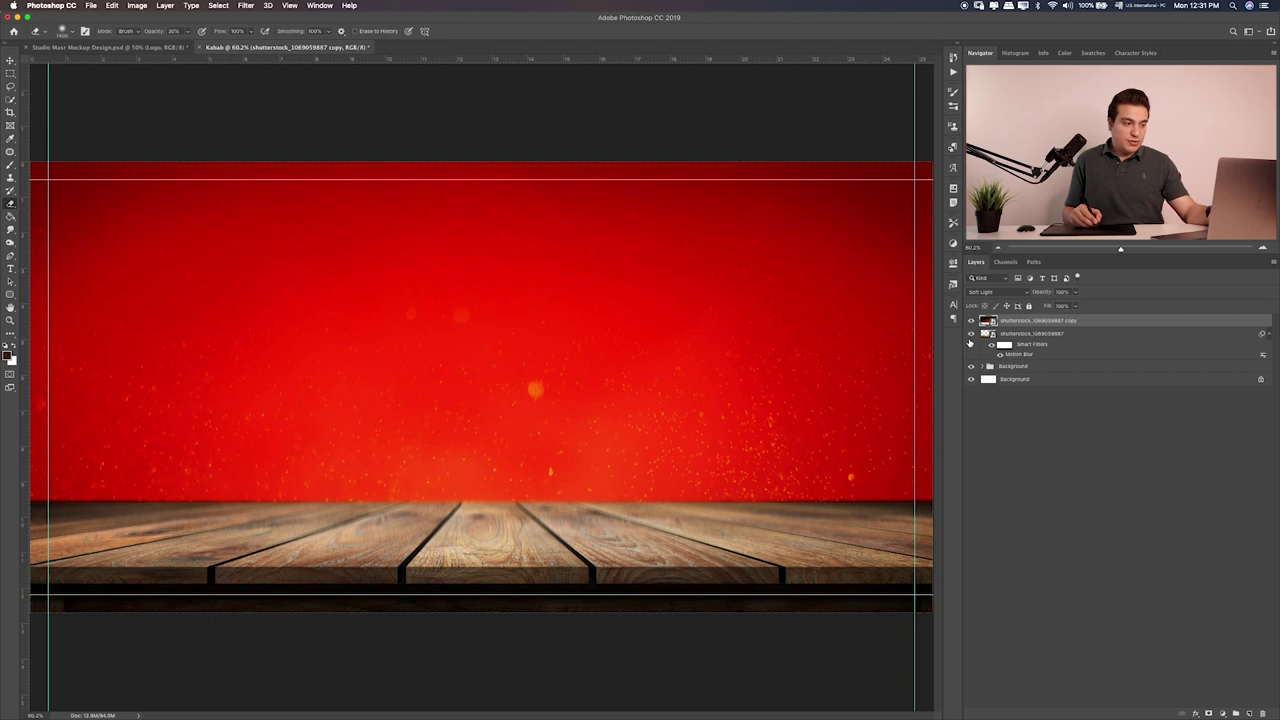
key(super+Tab)
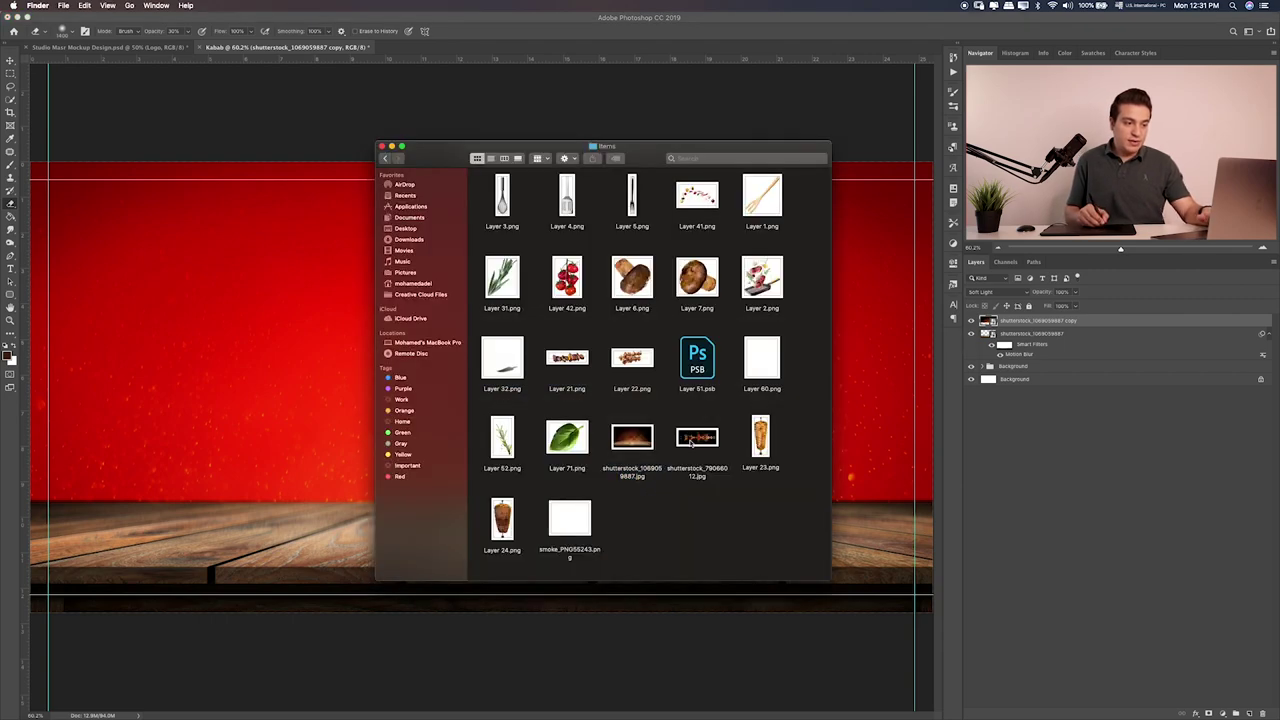
click(668, 472)
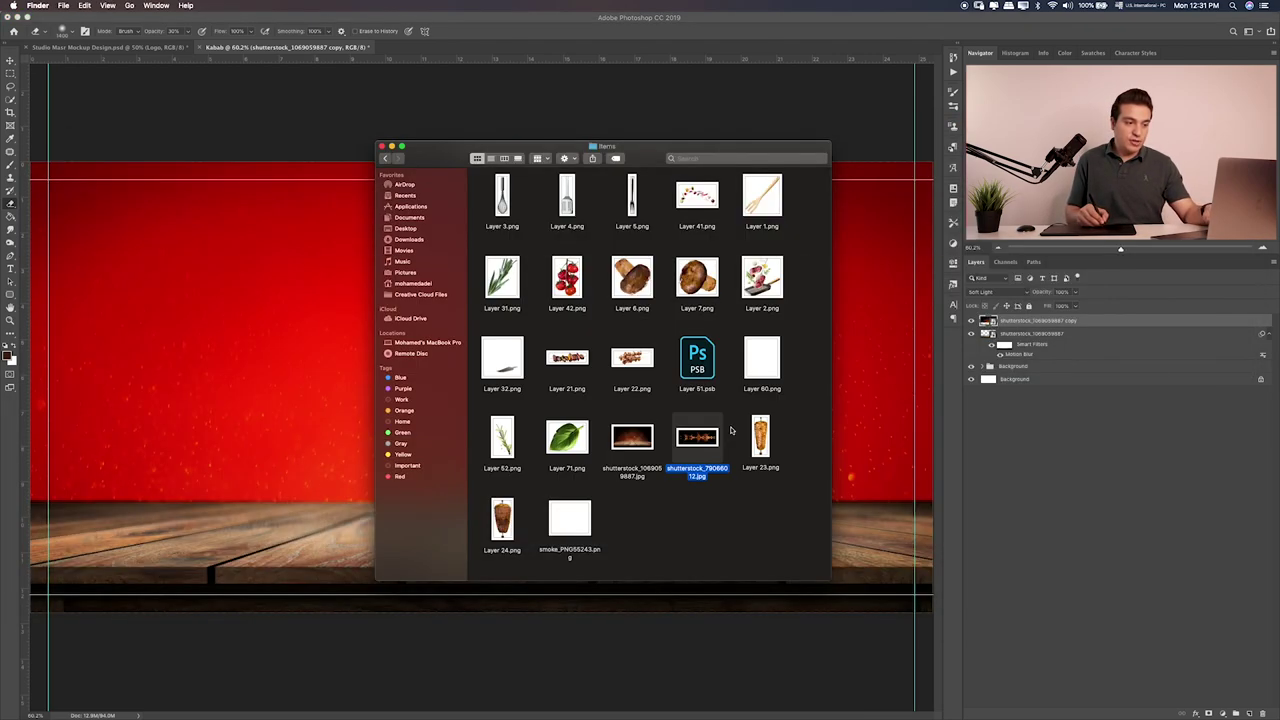
drag(665, 476, 263, 433)
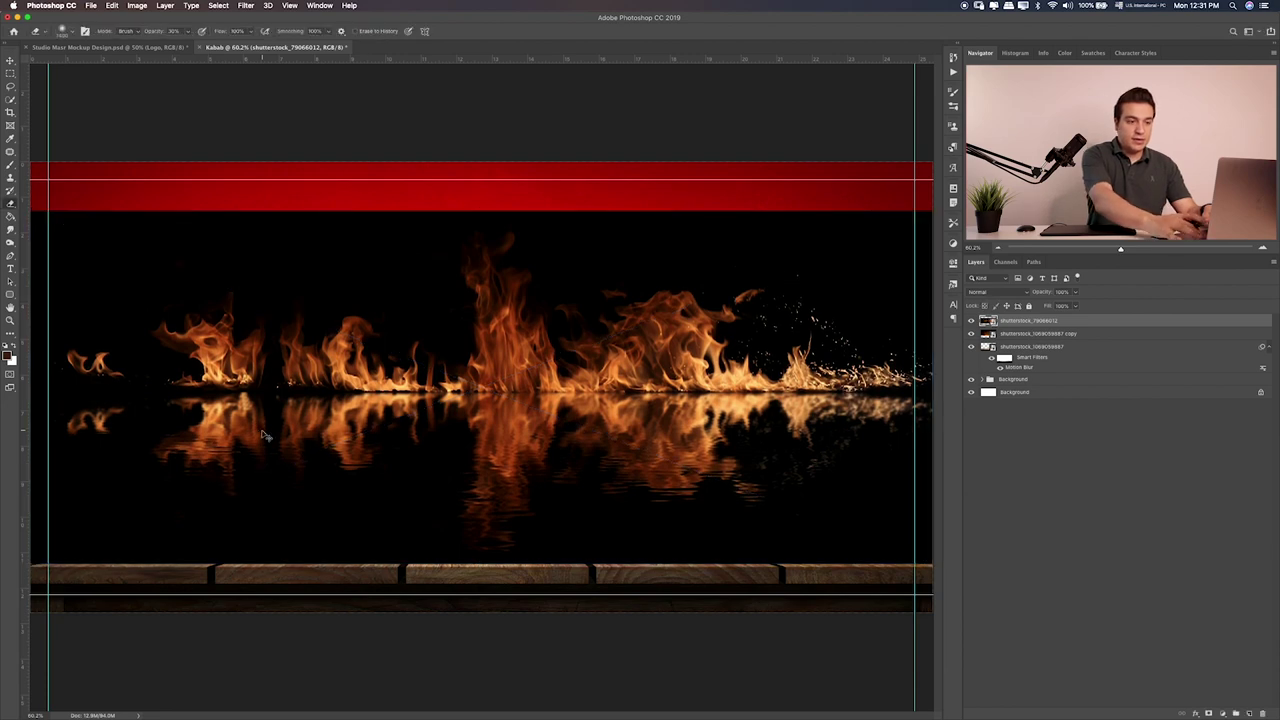
key(Return)
key(super+bracketleft)
Move the fire layer below the table, lower it, and enlarge it across the banner
key(e)
key(super+bracketleft)
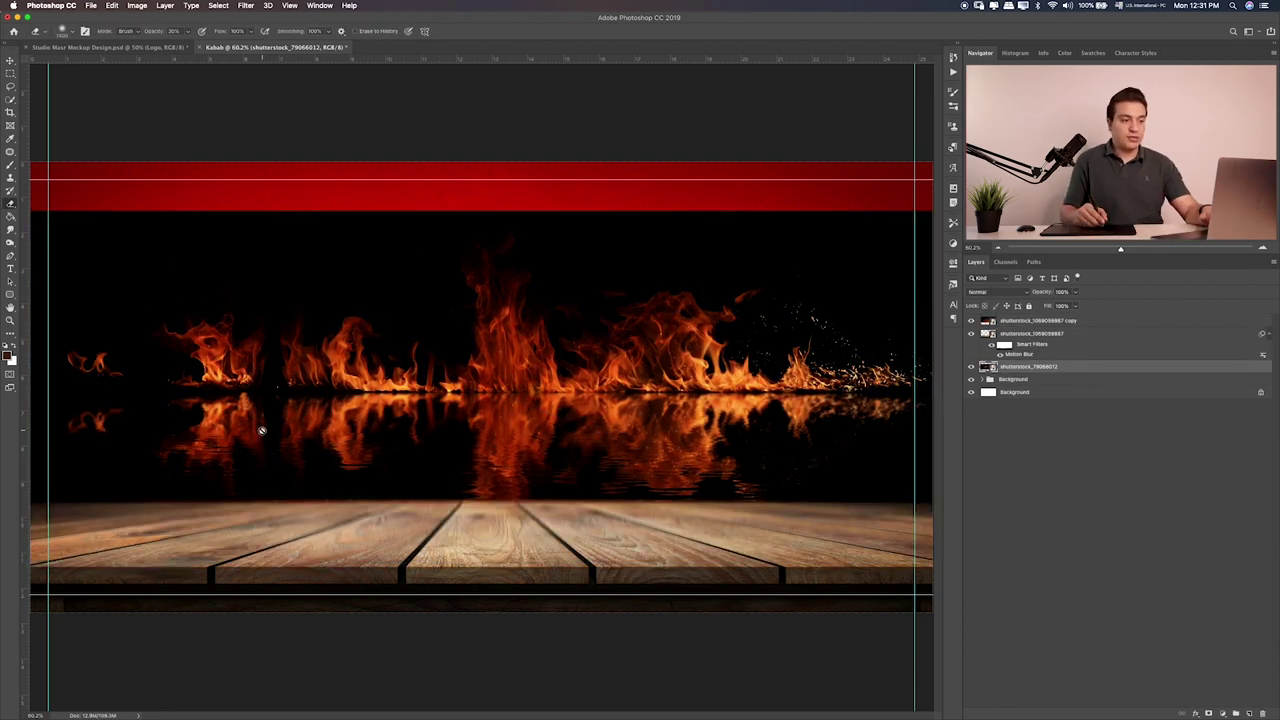
key(v)
drag(614, 338, 600, 449)
key(super+t)
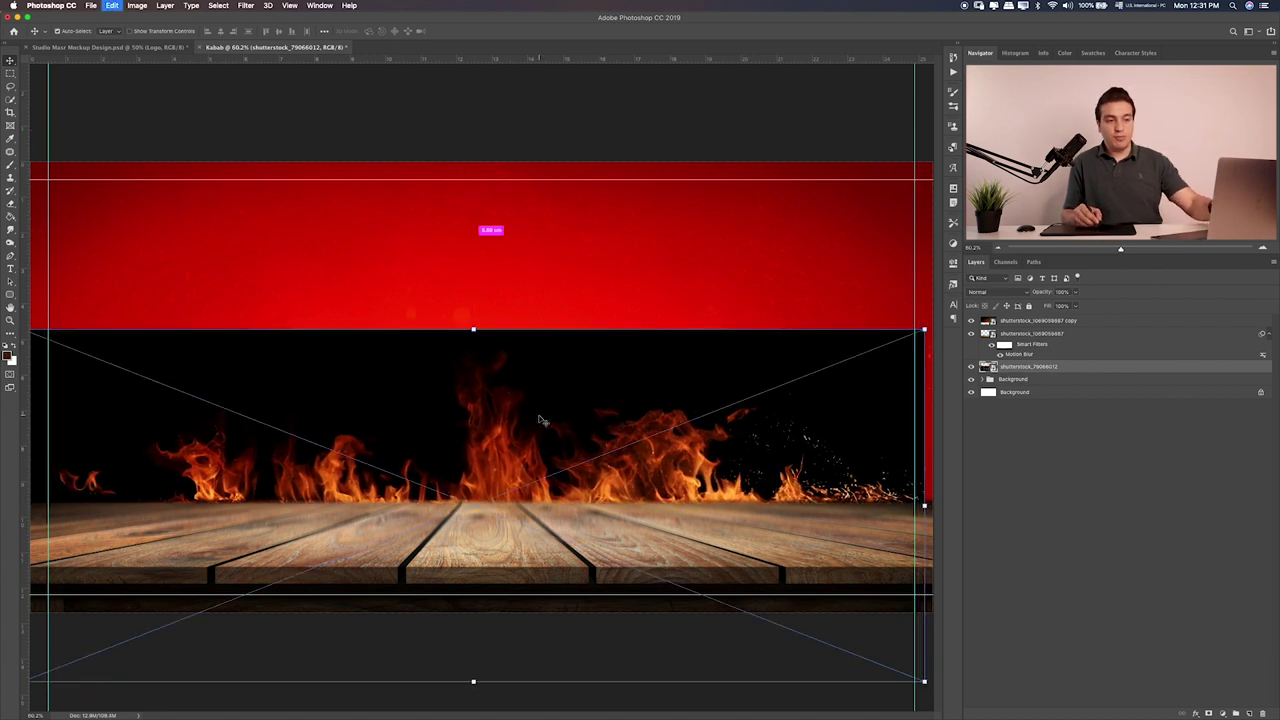
drag(925, 330, 904, 317)
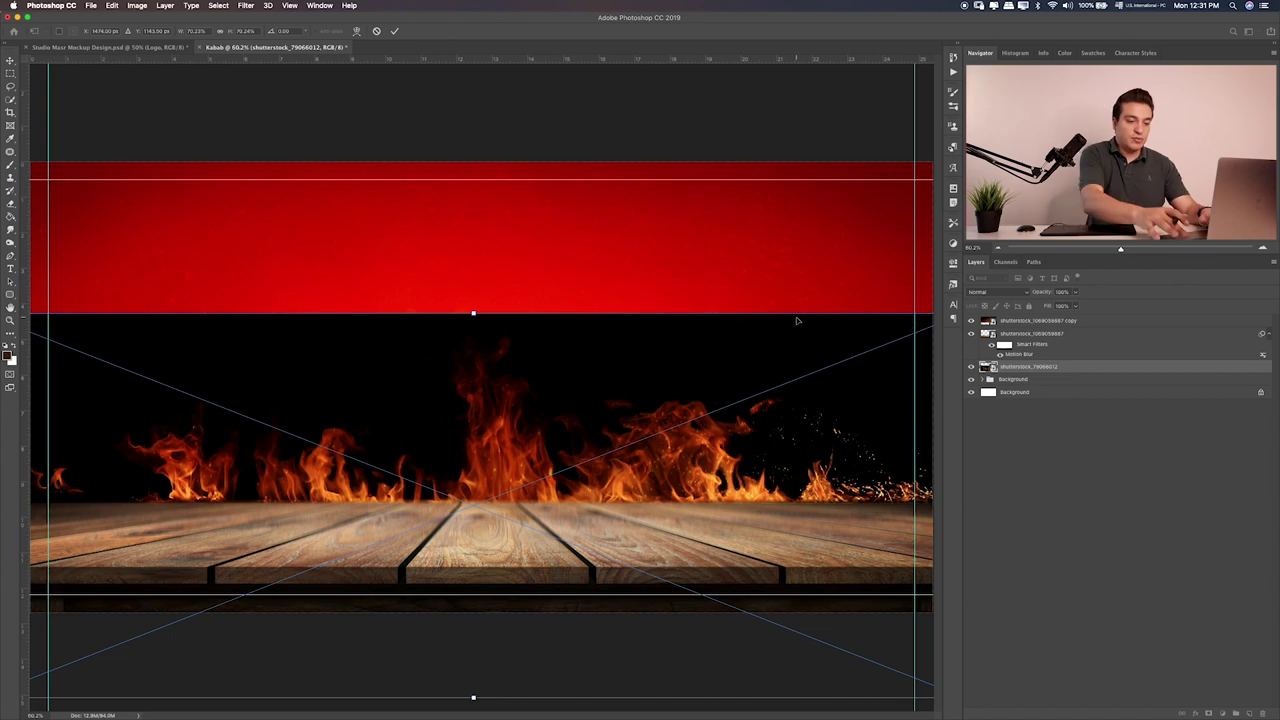
key(Return)
Cycle blend modes until the flames use Screen, then shift them left along the table
key(shift+alt+b)
key(shift+alt+d)
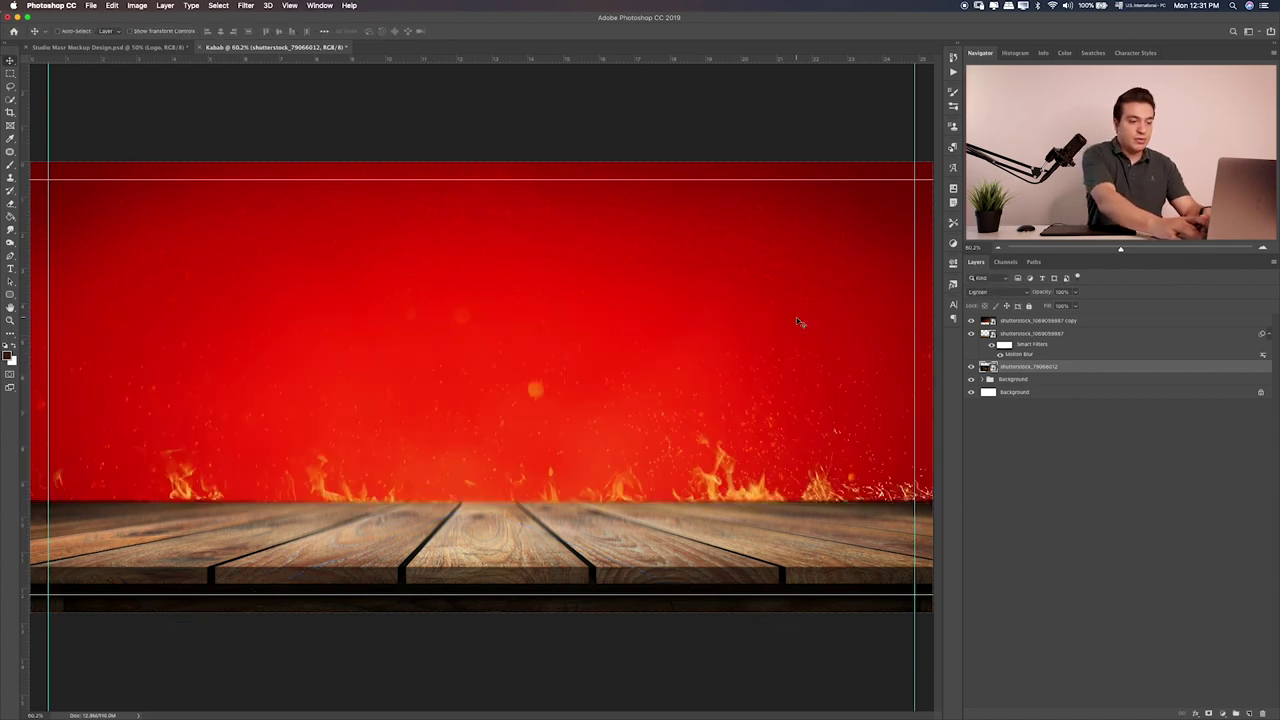
key(shift+alt+w)
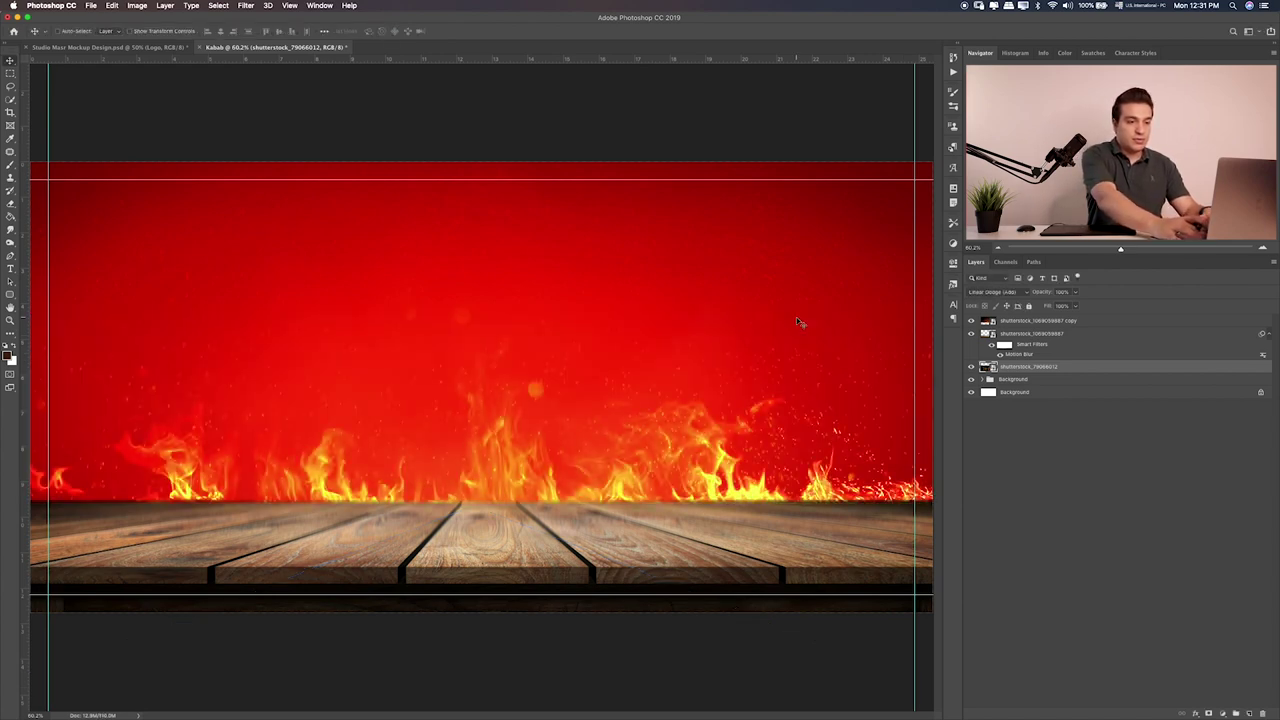
key(shift+alt+s)
key(shift+alt+w)
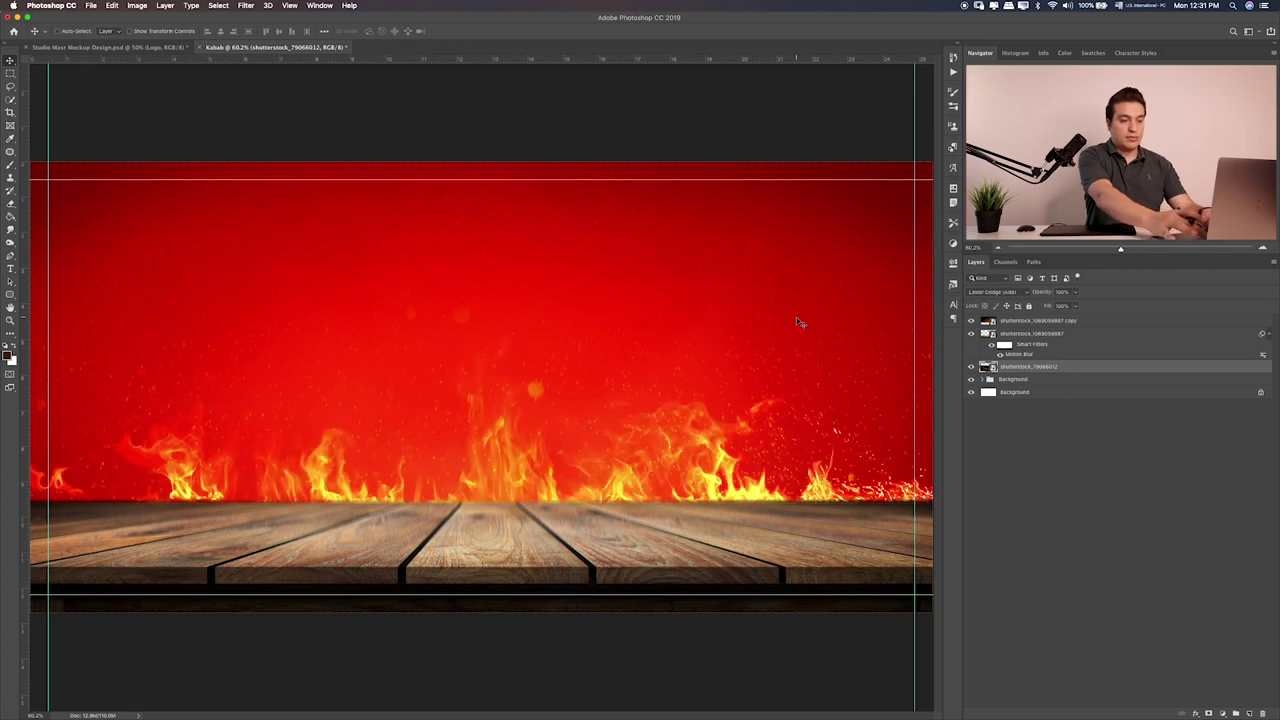
key(shift+plus)
key(shift+plus)
key(shift+plus)
key(shift+plus)
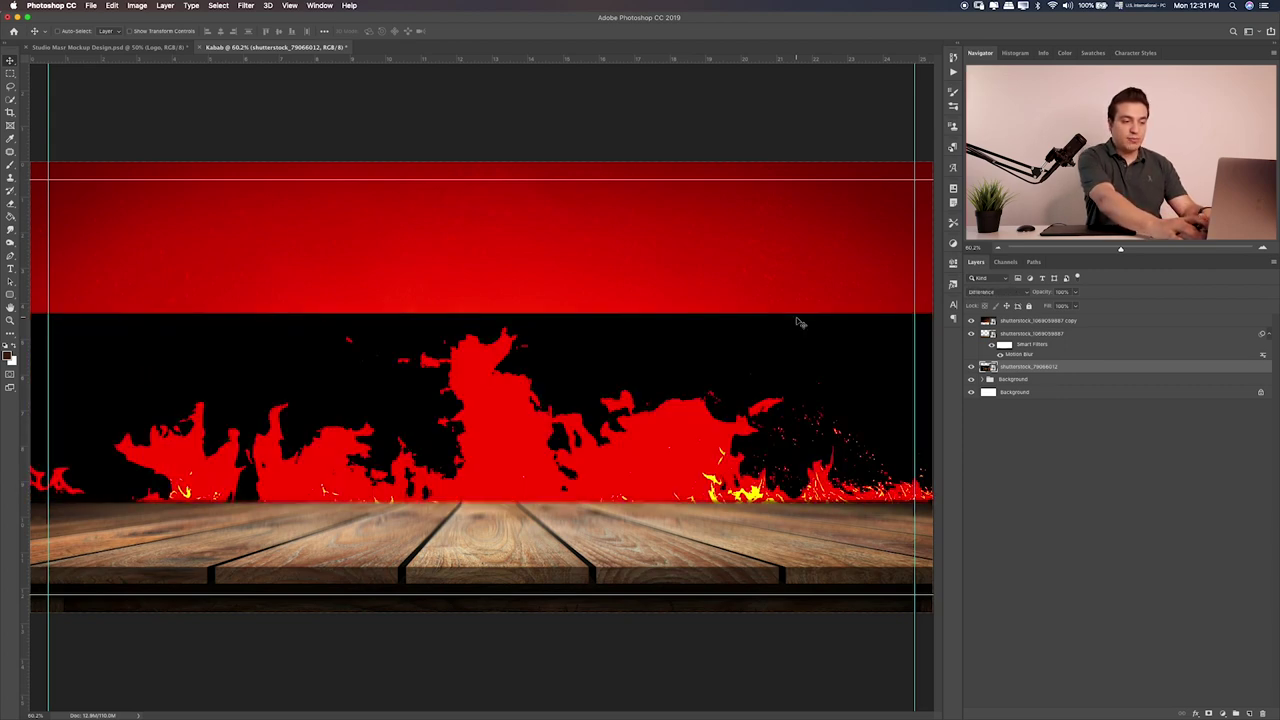
key(shift+plus)
key(shift+plus)
key(shift+plus)
key(shift+plus)
key(shift+plus)
key(shift+plus)
key(shift+plus)
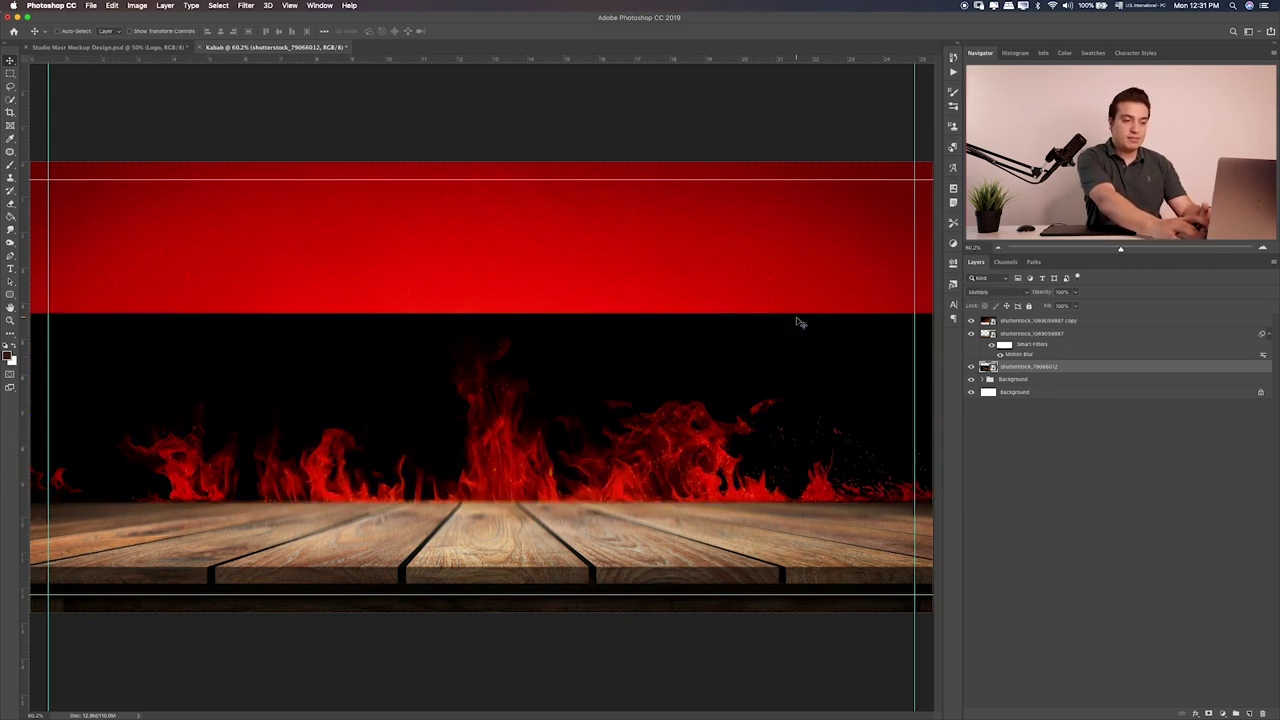
key(shift+plus)
key(shift+plus)
key(shift+plus)
key(shift+plus)
key(shift+plus)
key(shift+plus)
key(shift+plus)
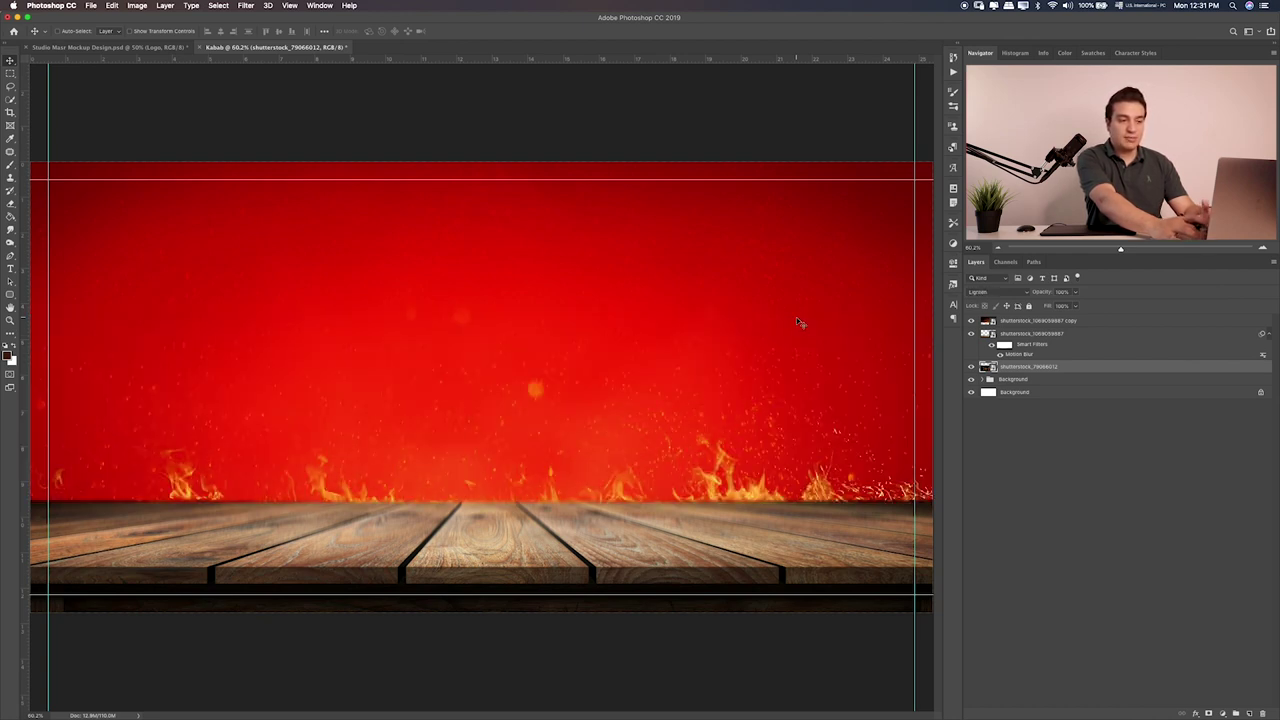
key(shift+plus)
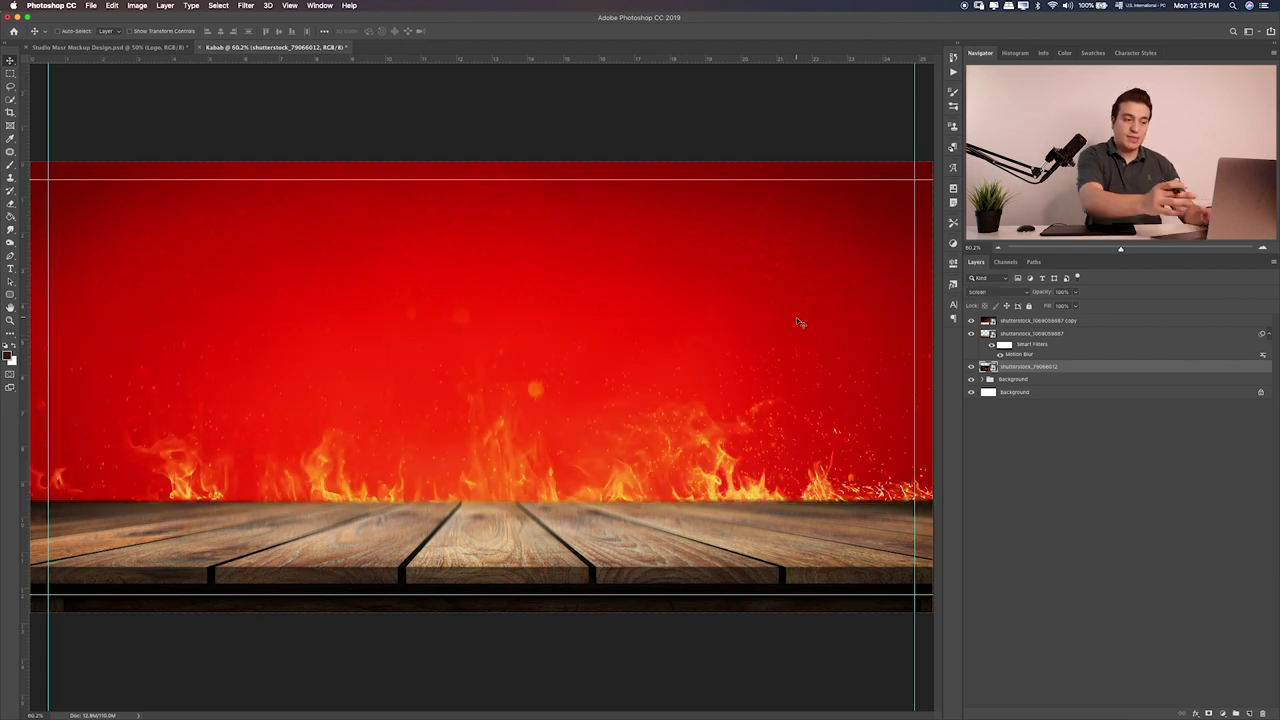
drag(545, 478, 487, 473)
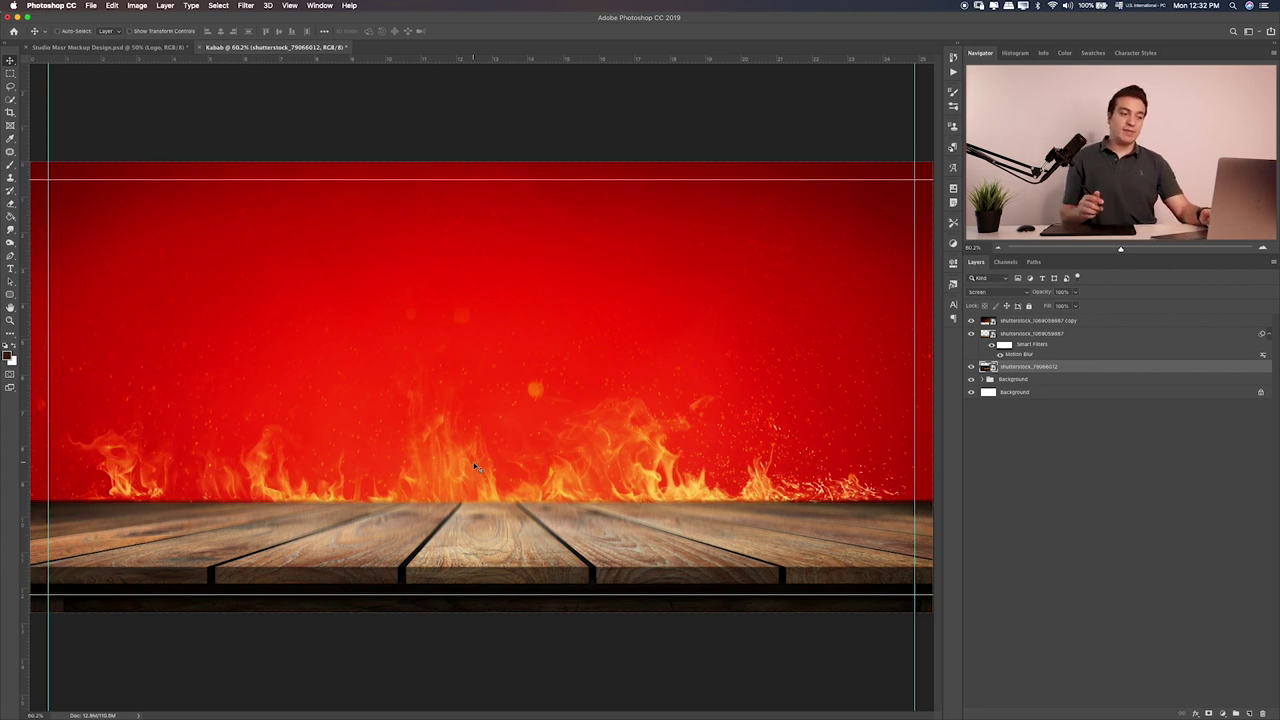
key(m)
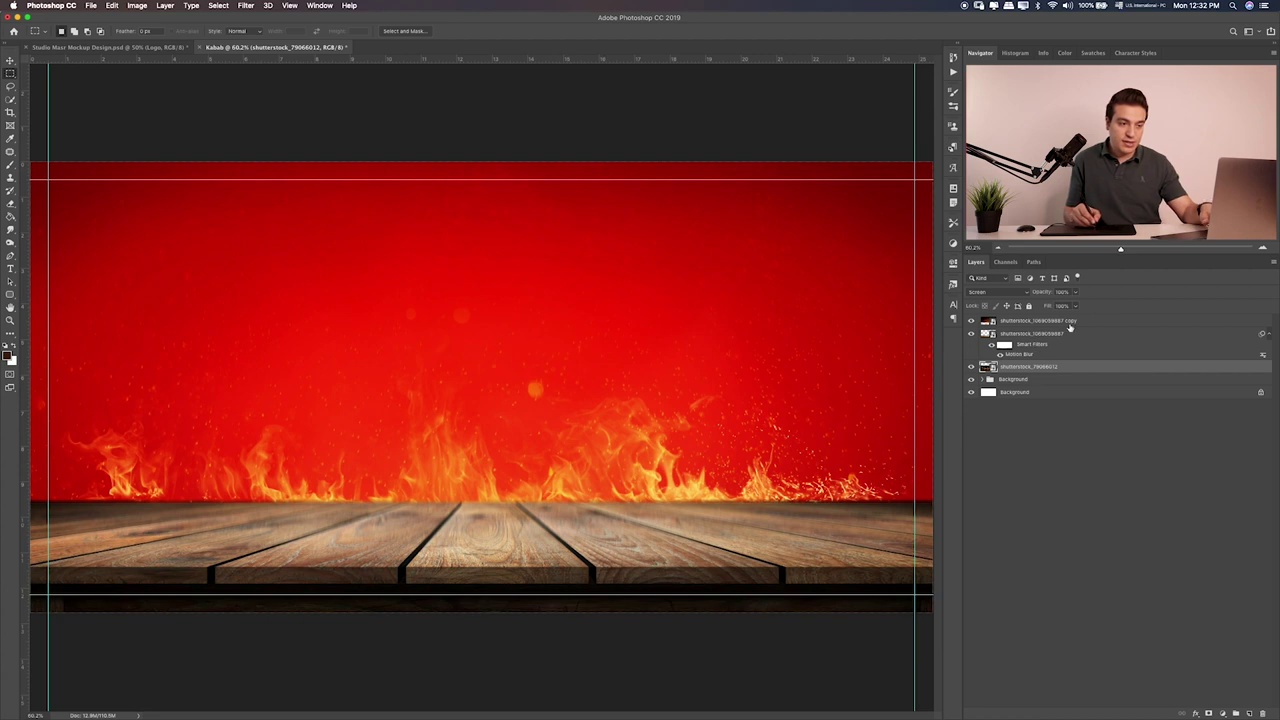
Try and undo a layer mask on the Soft Light table copy, then add empty Layer 6 on top
click(1068, 322)
click(1209, 712)
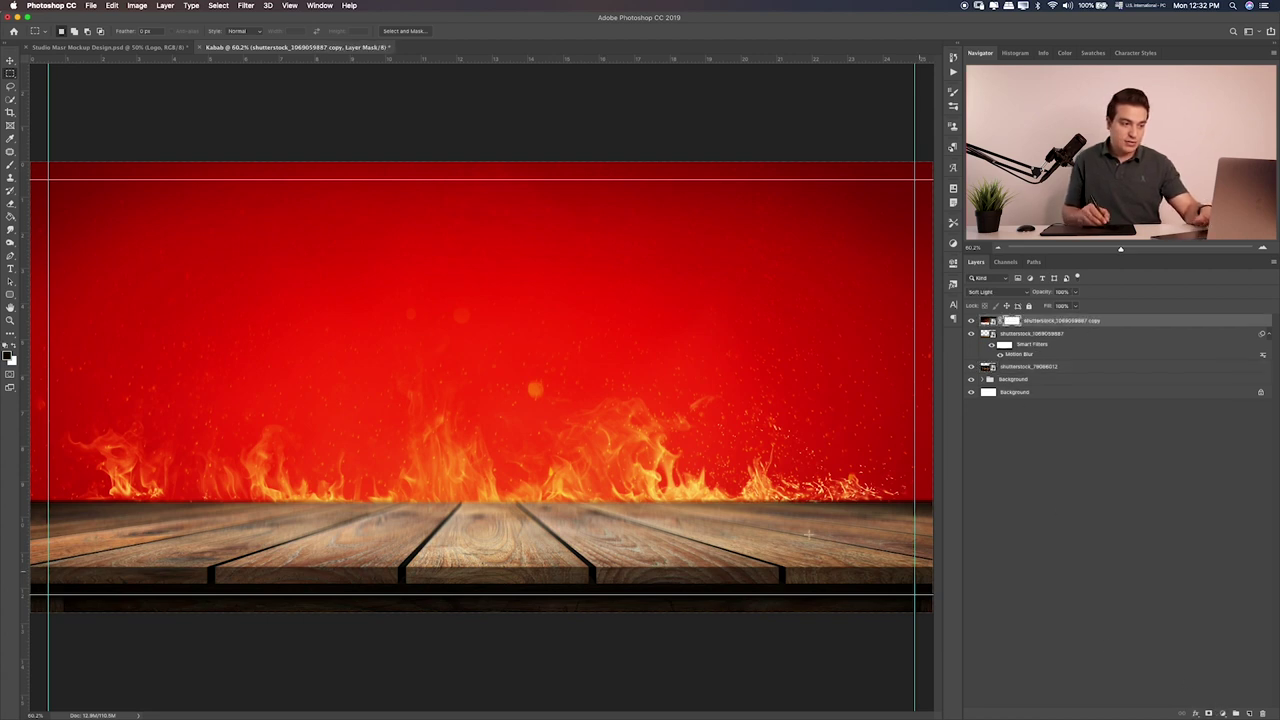
key(b)
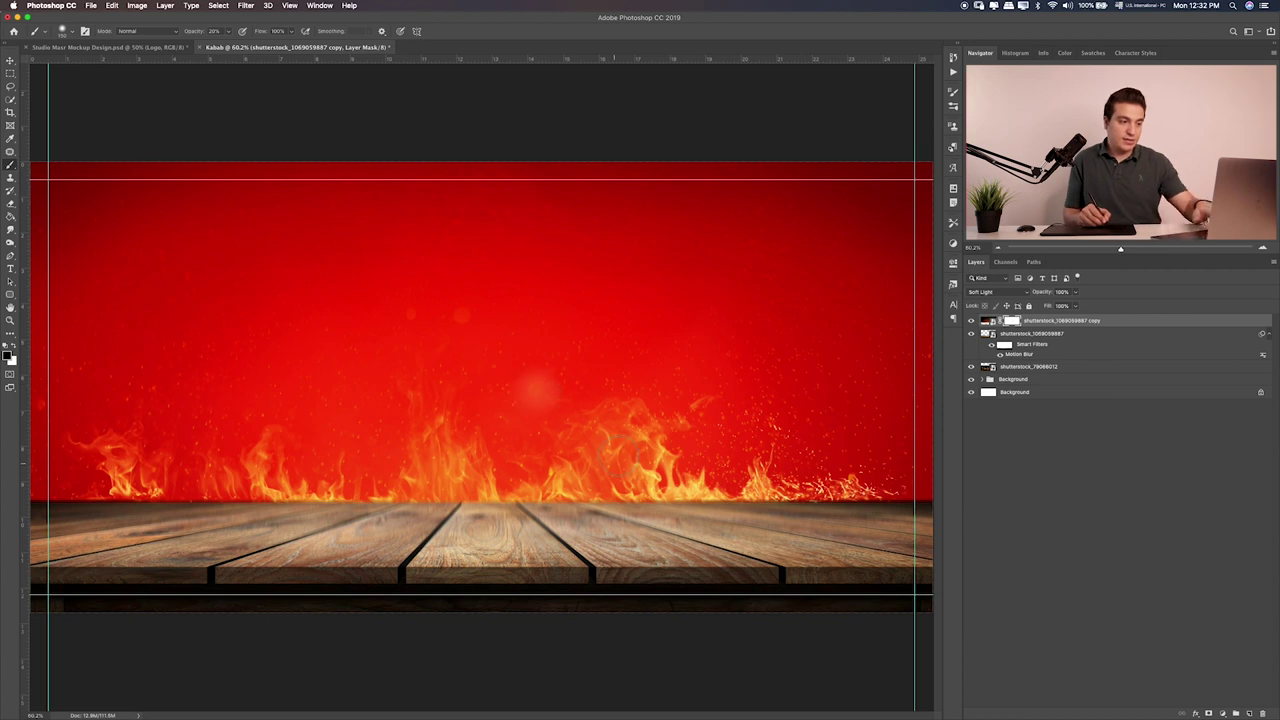
key(ctrl+2)
key(ctrl+z)
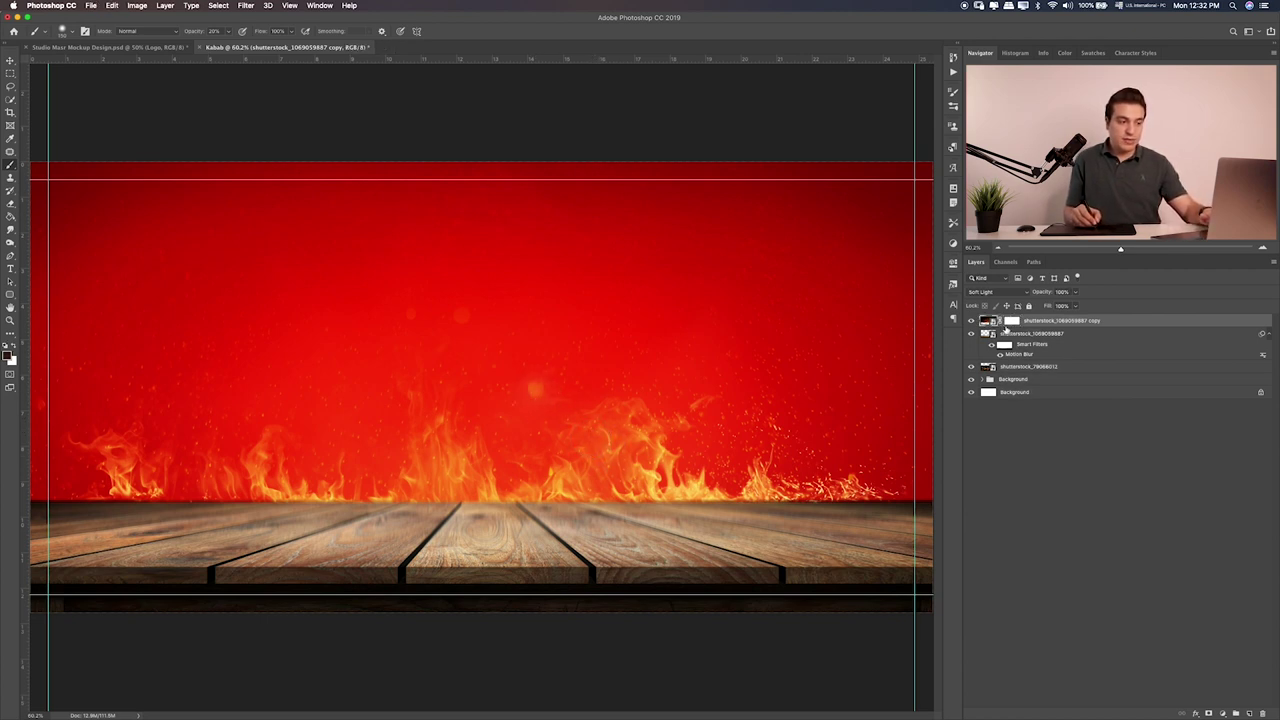
key(ctrl+z)
key(ctrl+z)
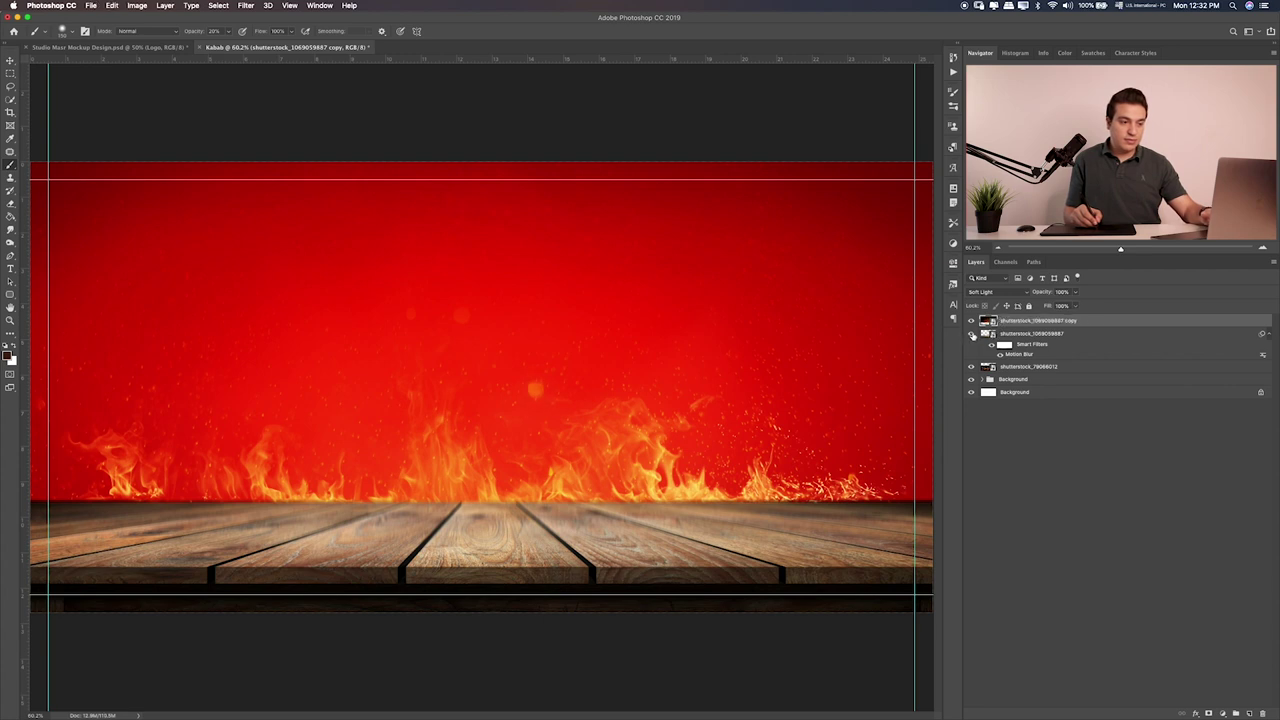
click(10, 73)
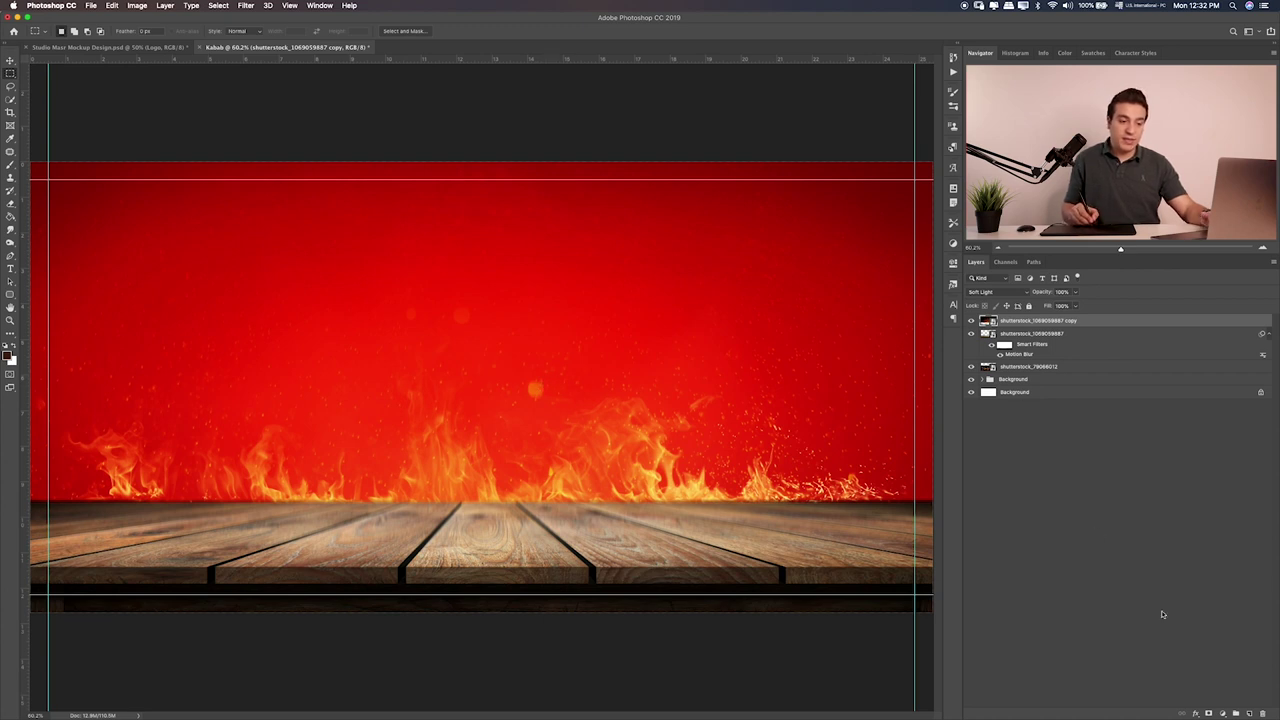
click(1250, 714)
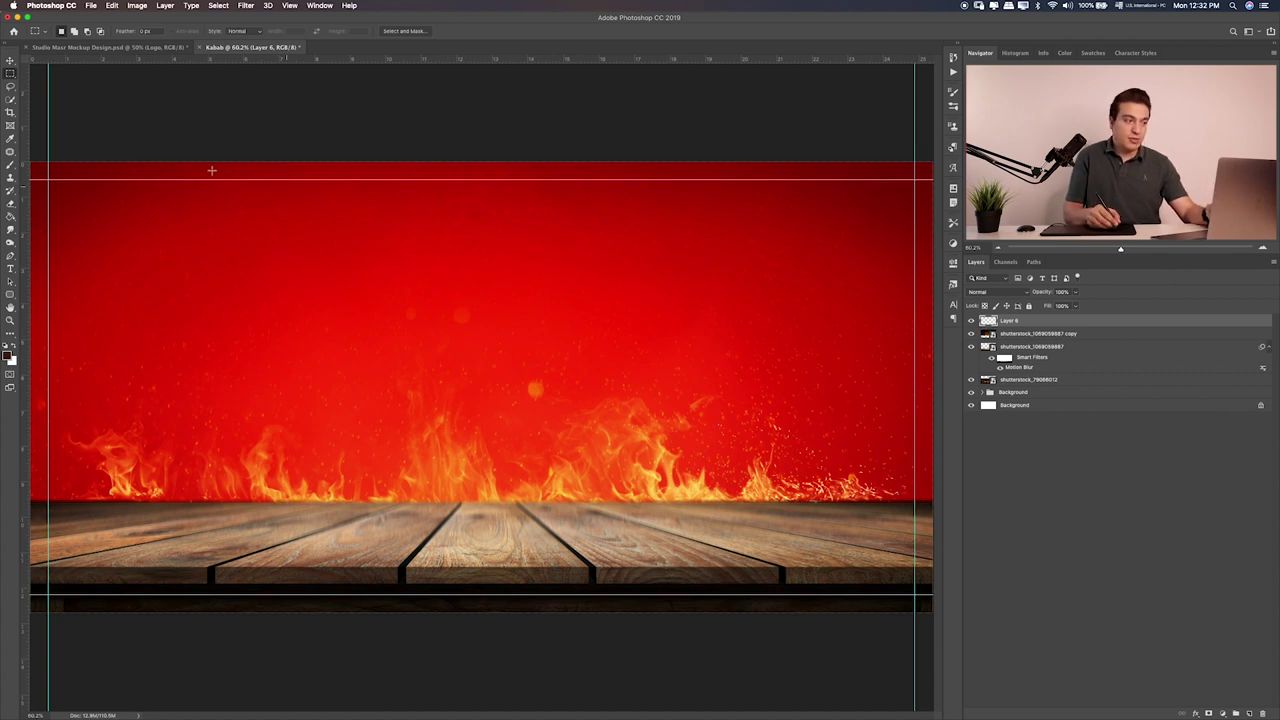
Heal the orange spot on Layer 6 using the Healing Brush sampling Current & Below
click(12, 163)
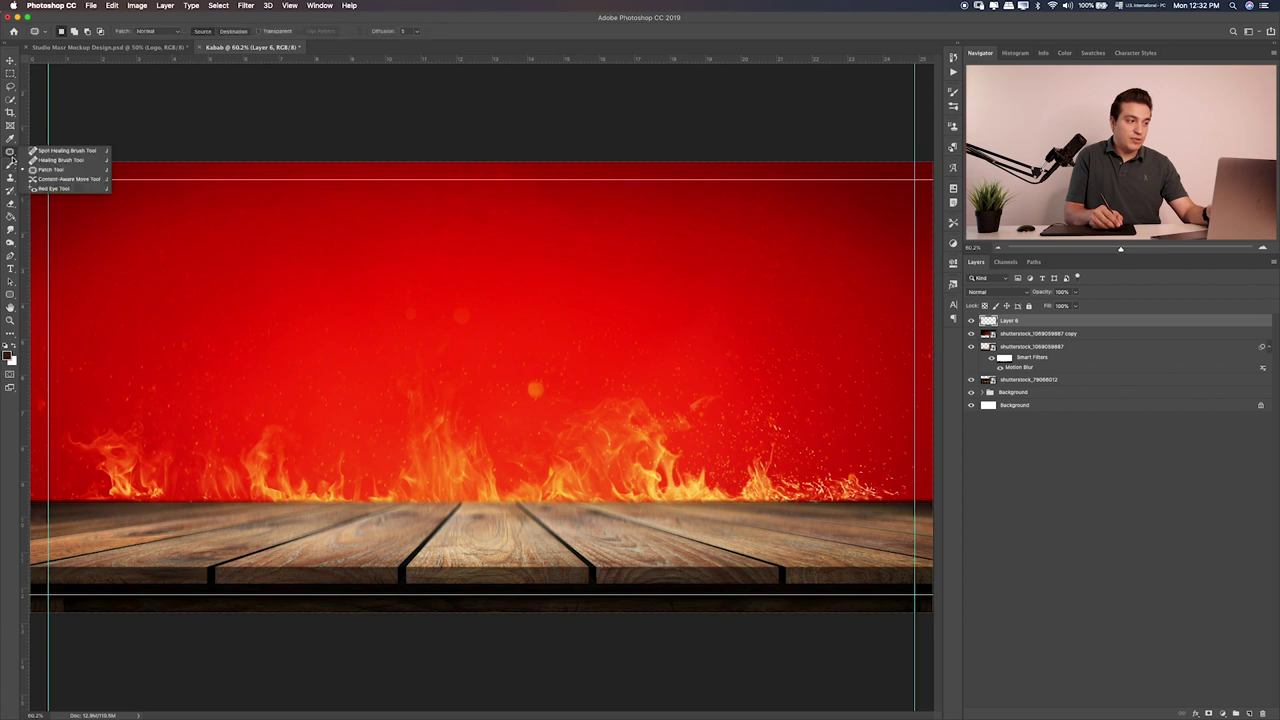
click(62, 161)
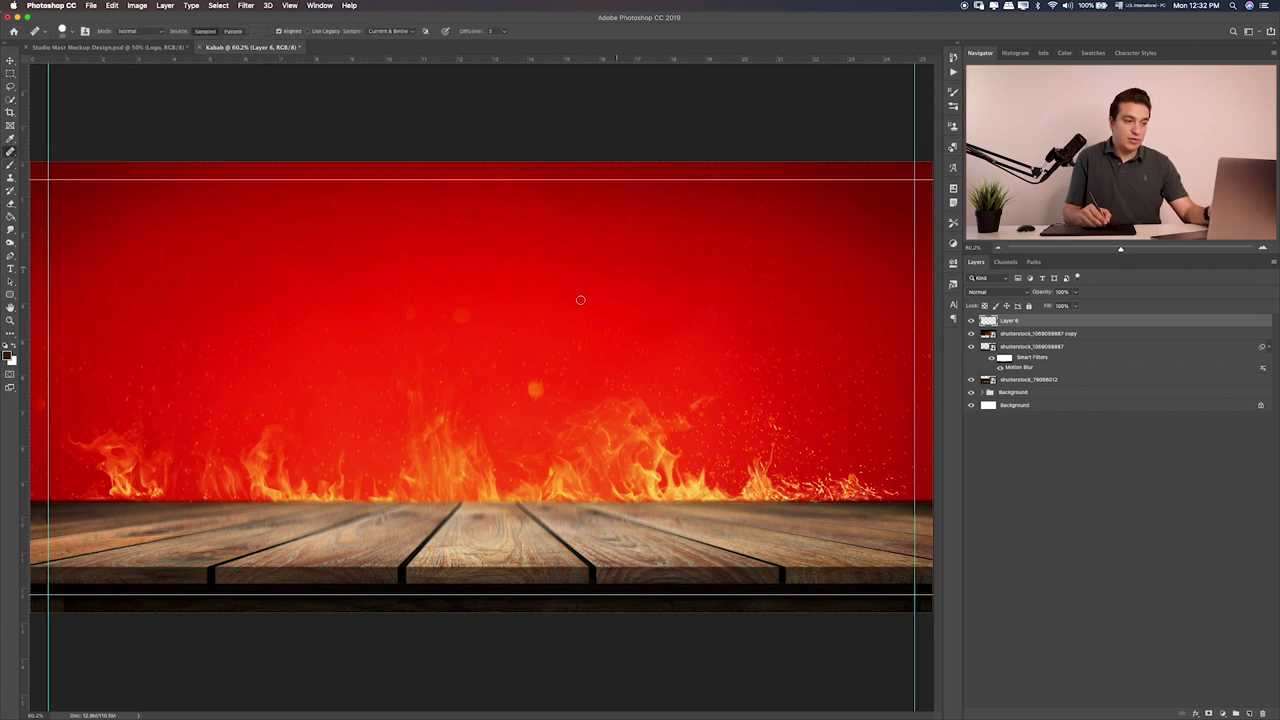
click(400, 31)
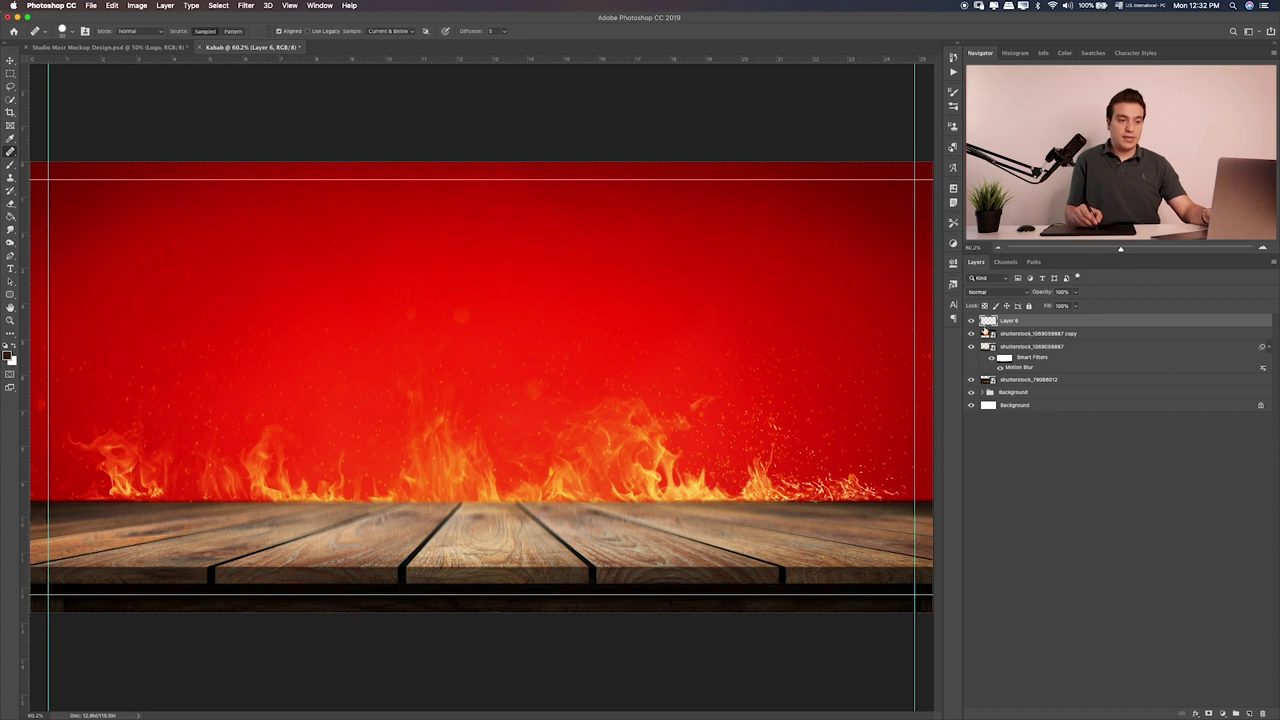
click(971, 321)
click(971, 321)
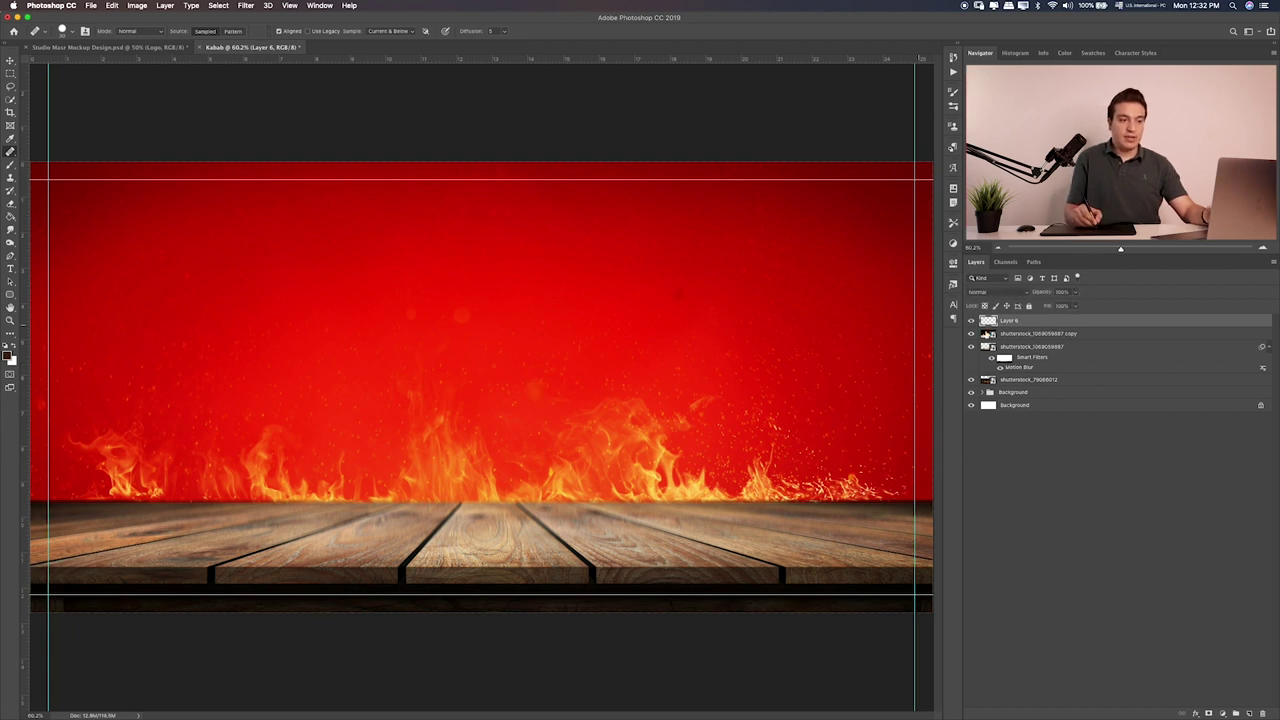
click(10, 73)
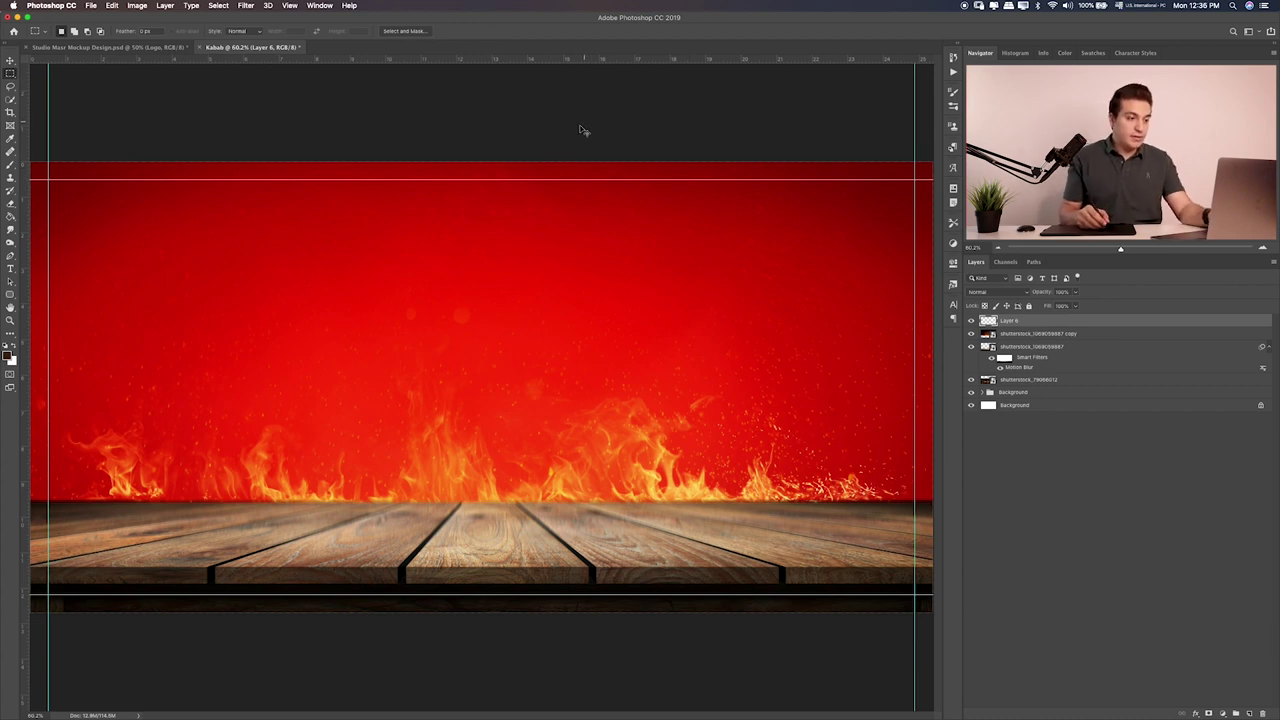
Open Layer 51.psb from the Items folder in Photoshop
key(super+Tab)
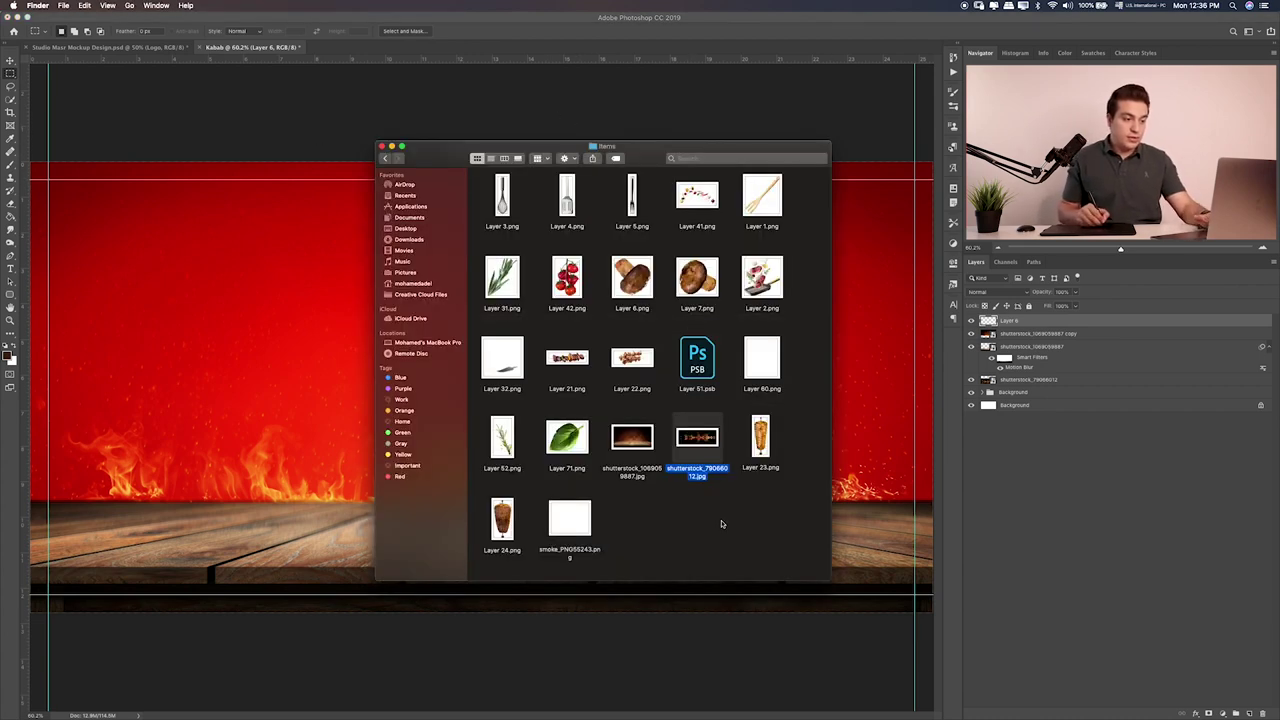
click(721, 524)
click(698, 362)
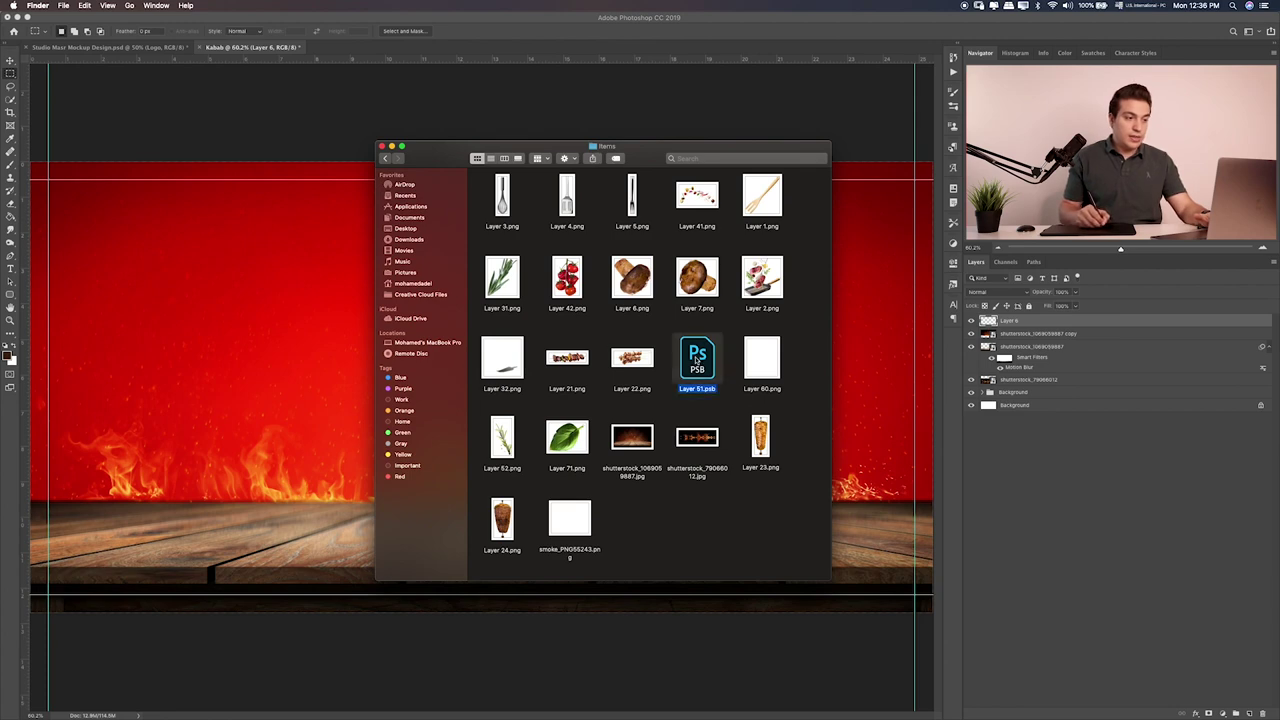
double_click(698, 362)
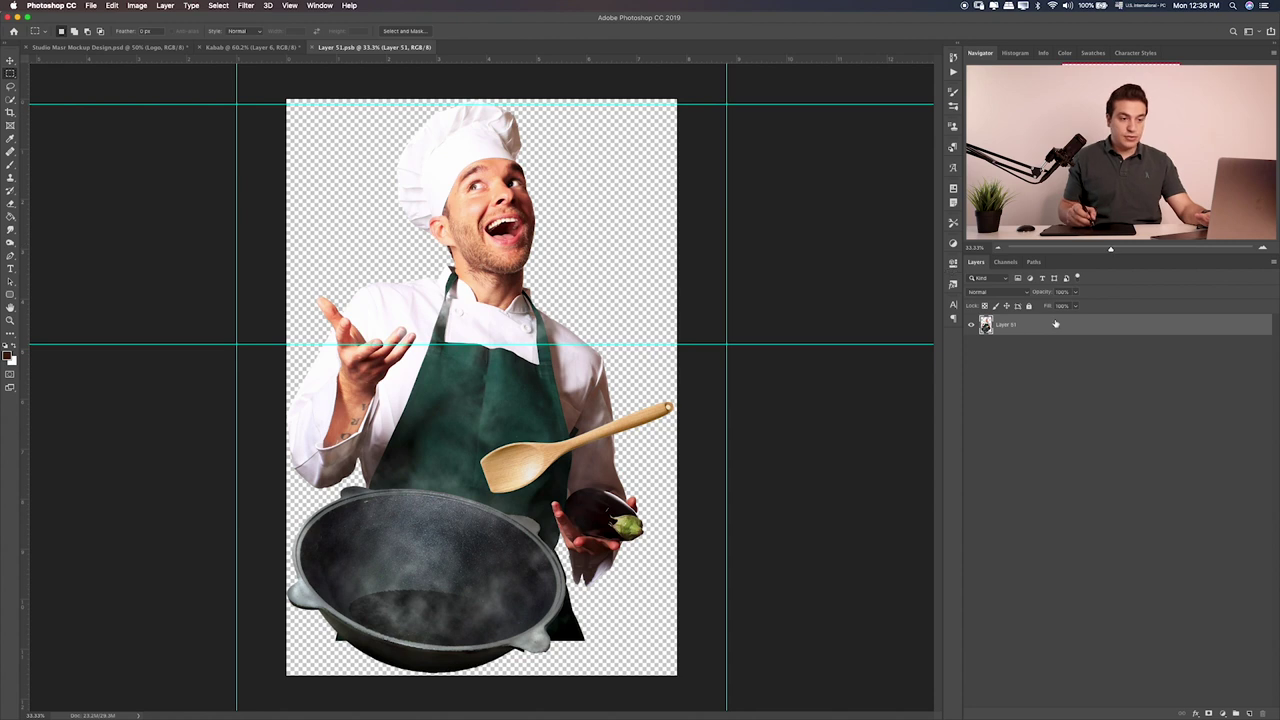
Convert Layer 51 to a Smart Object and drag the chef into the Kabob banner
right_click(1136, 329)
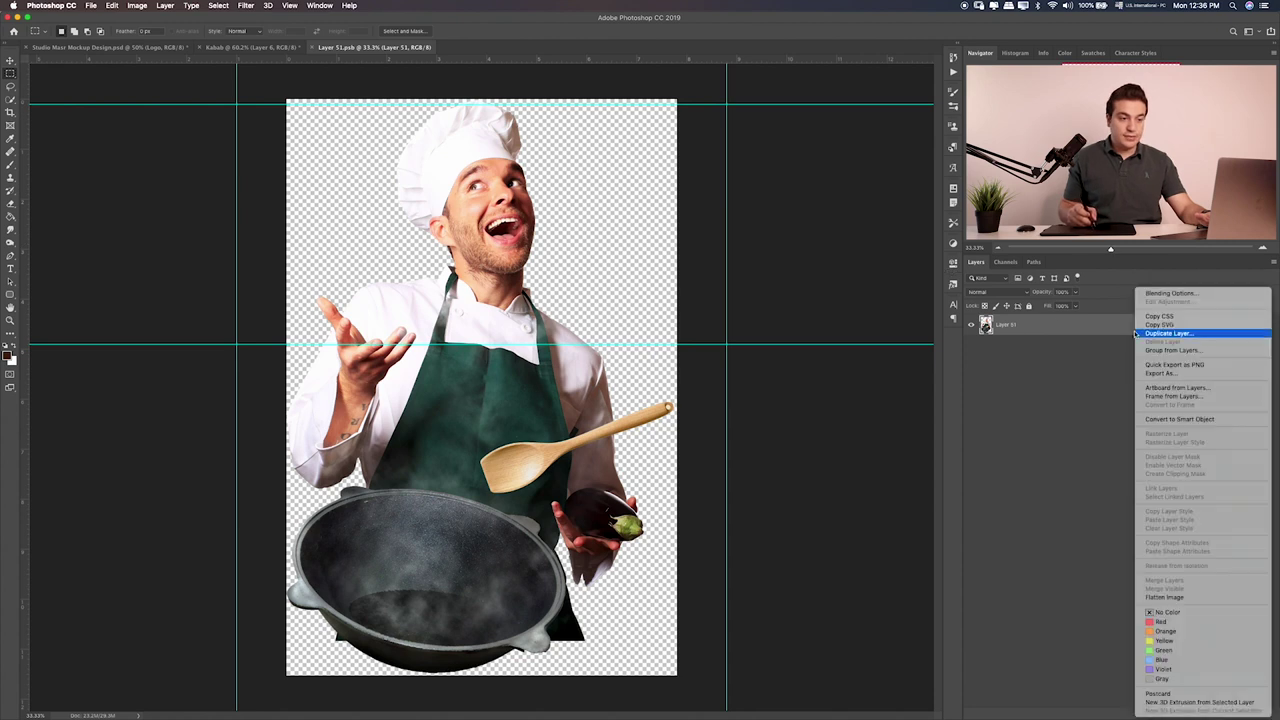
click(1156, 419)
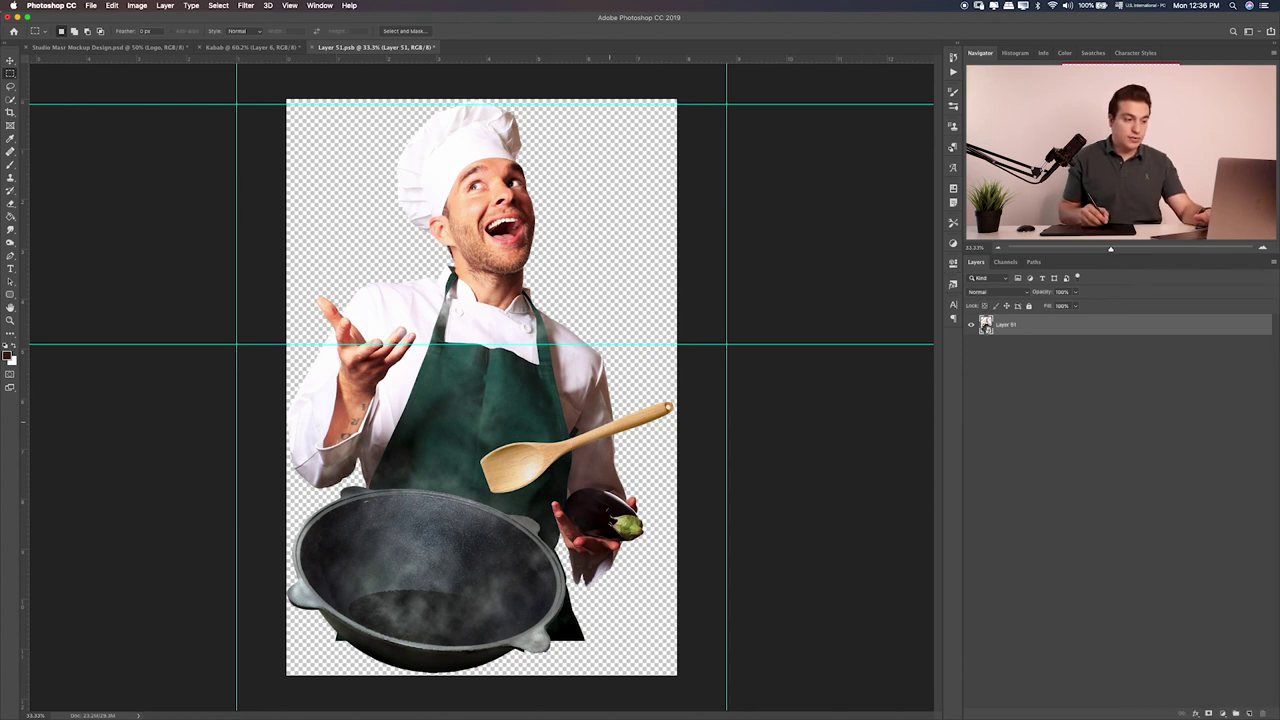
key(v)
mouse_move(538, 387)
mouse_down()
mouse_move(262, 58)
mouse_move(597, 409)
mouse_up()
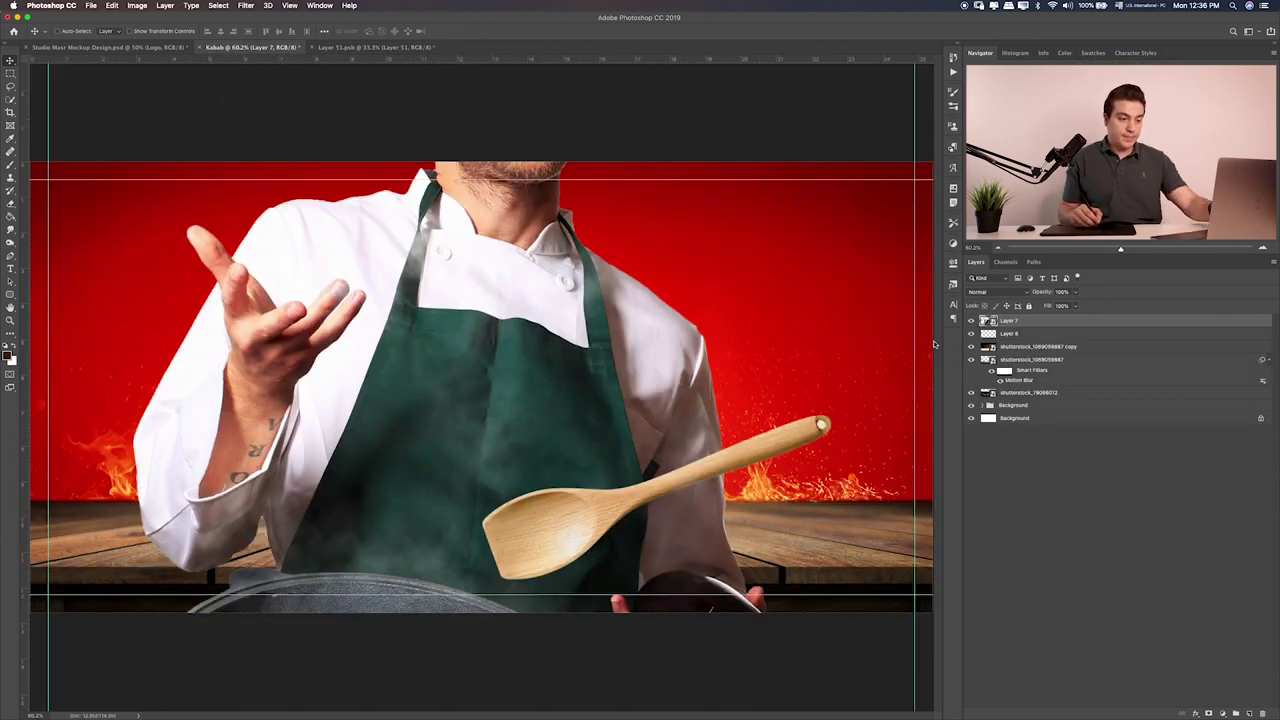
Shrink the chef and centre him above the wooden table
key(ctrl+t)
key(ctrl+0)
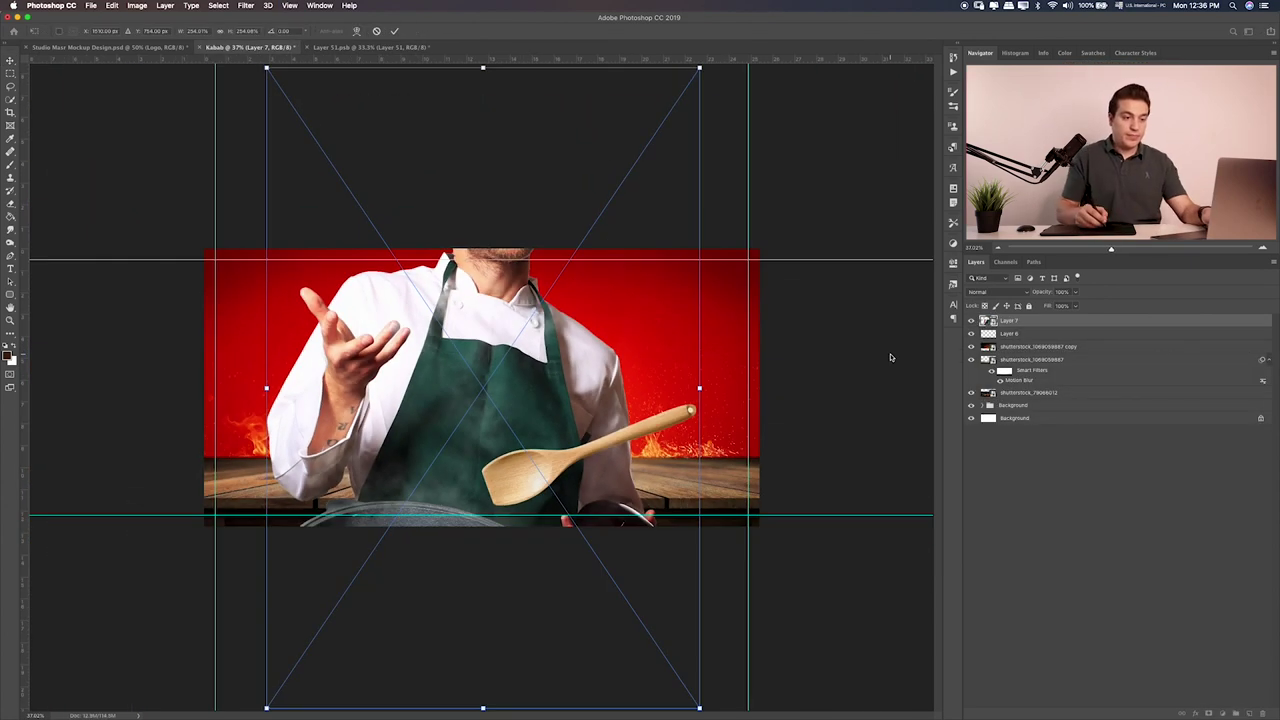
drag(699, 67, 540, 282)
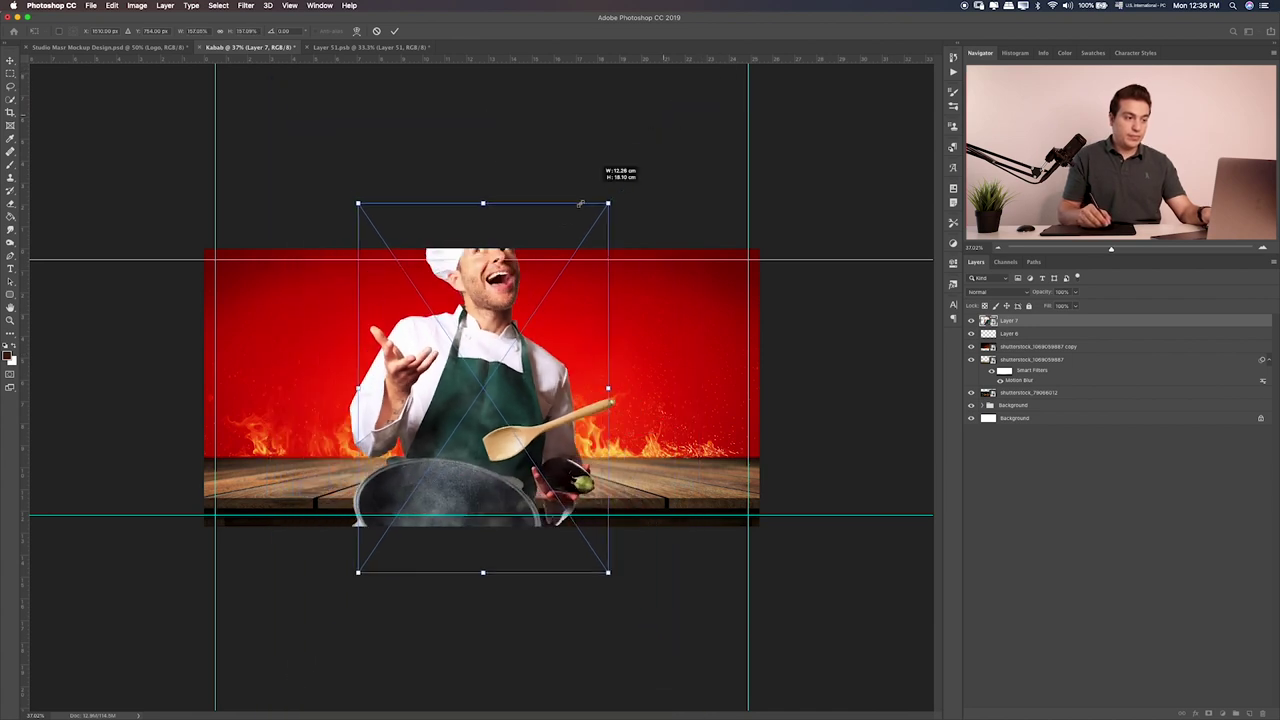
drag(489, 366, 589, 372)
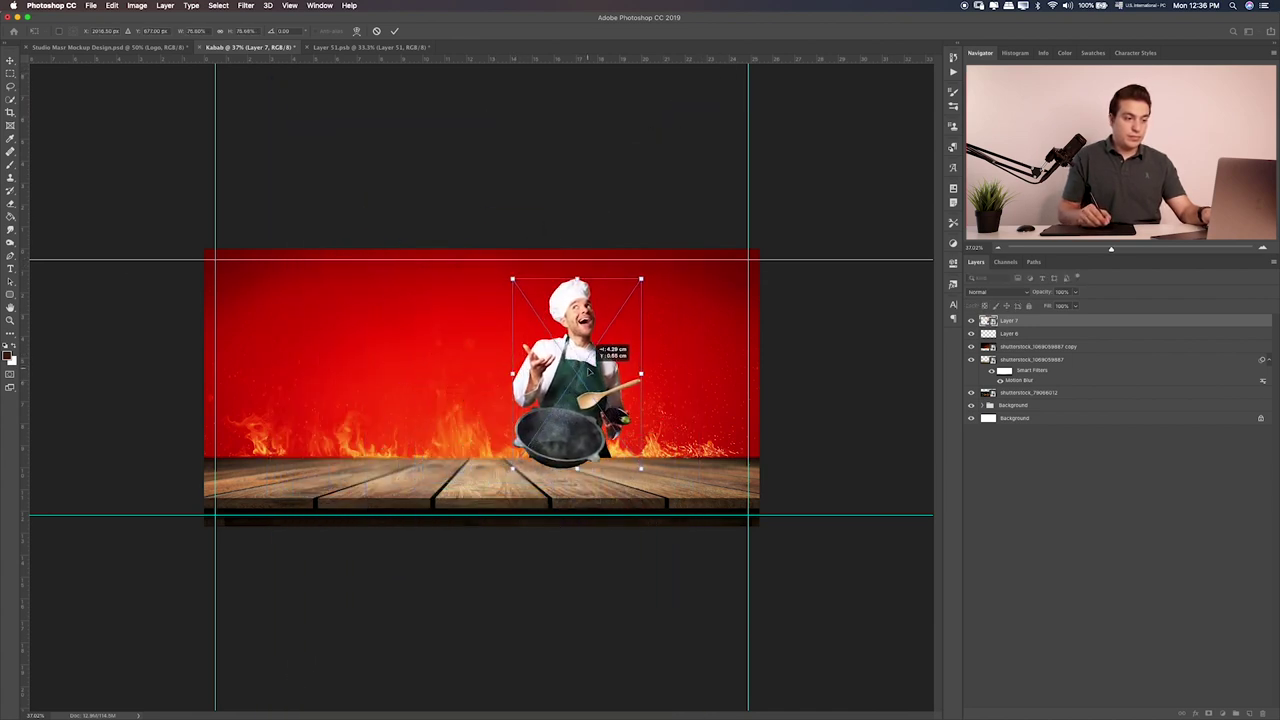
drag(512, 285, 496, 264)
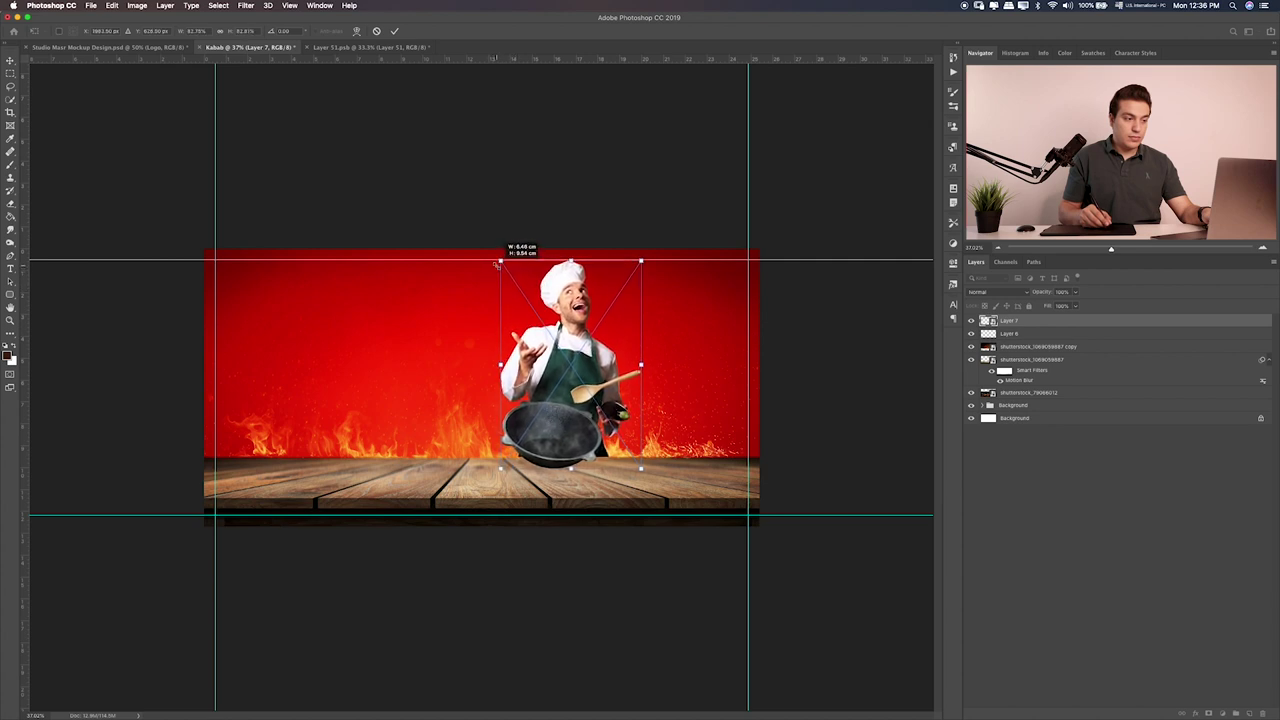
key(Return)
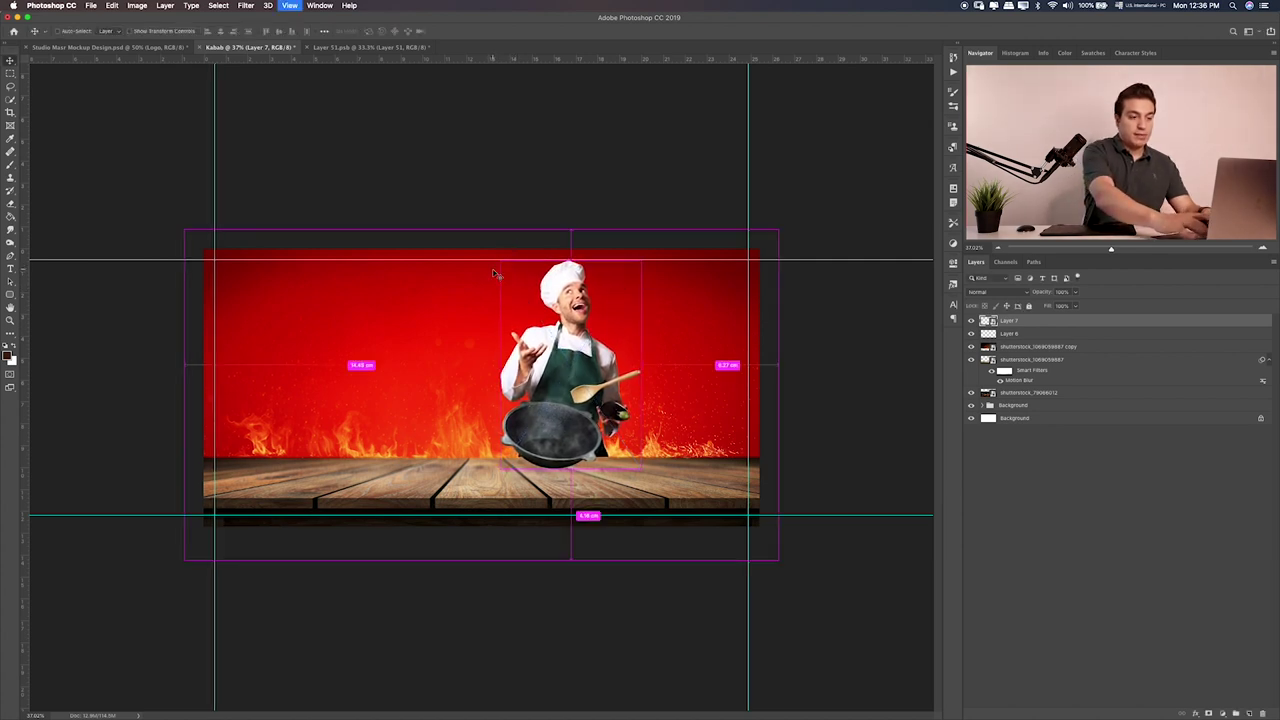
key(super+0)
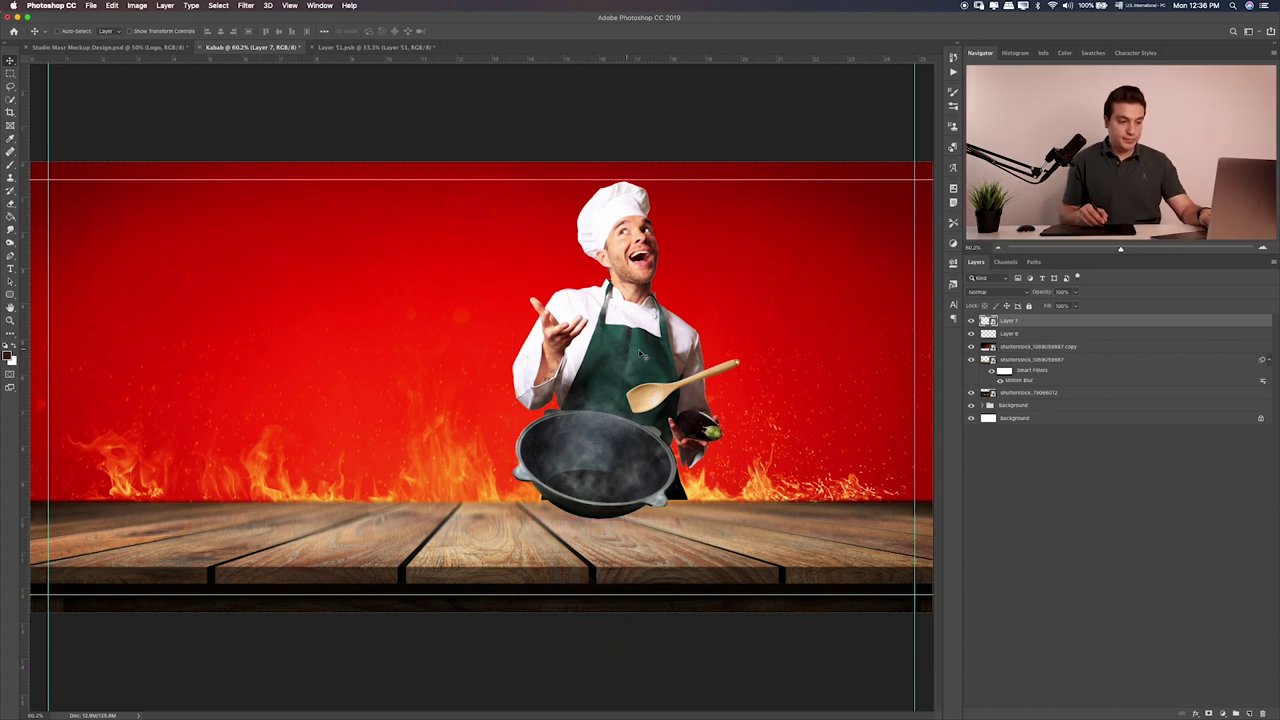
Nudge the chef into place, then expand the Background group and select the table layer
drag(640, 385, 648, 364)
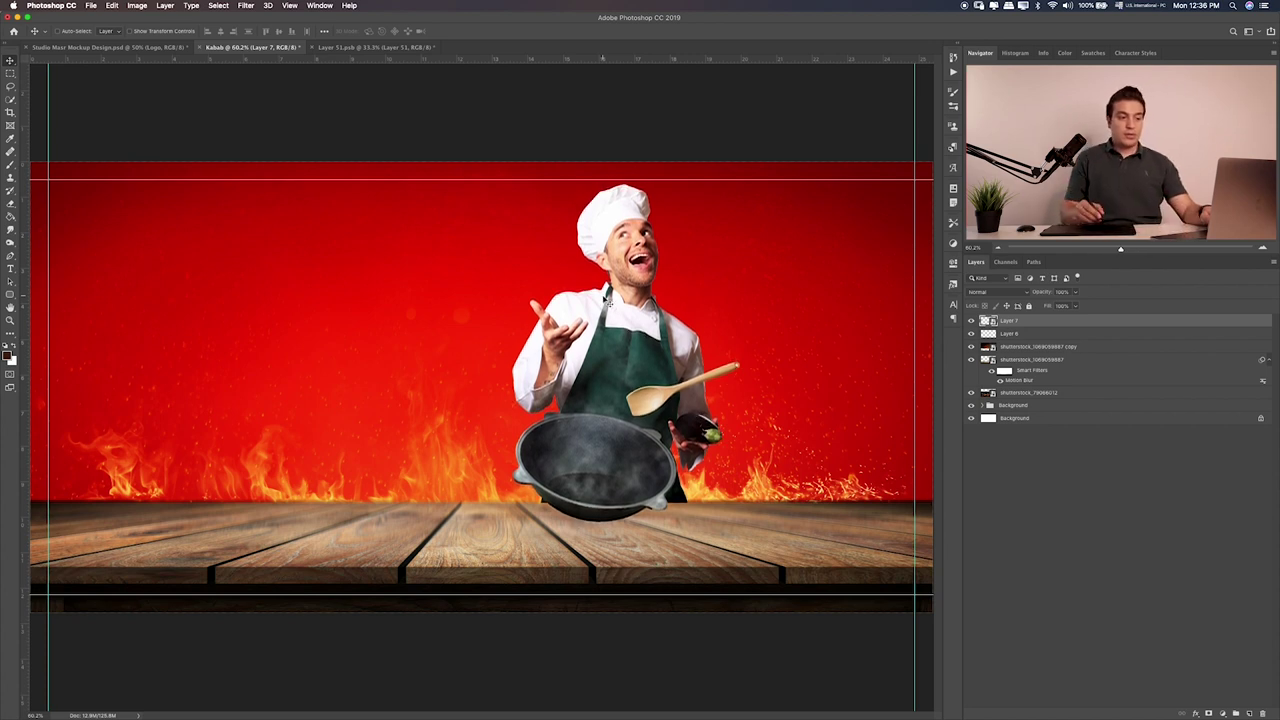
click(1007, 408)
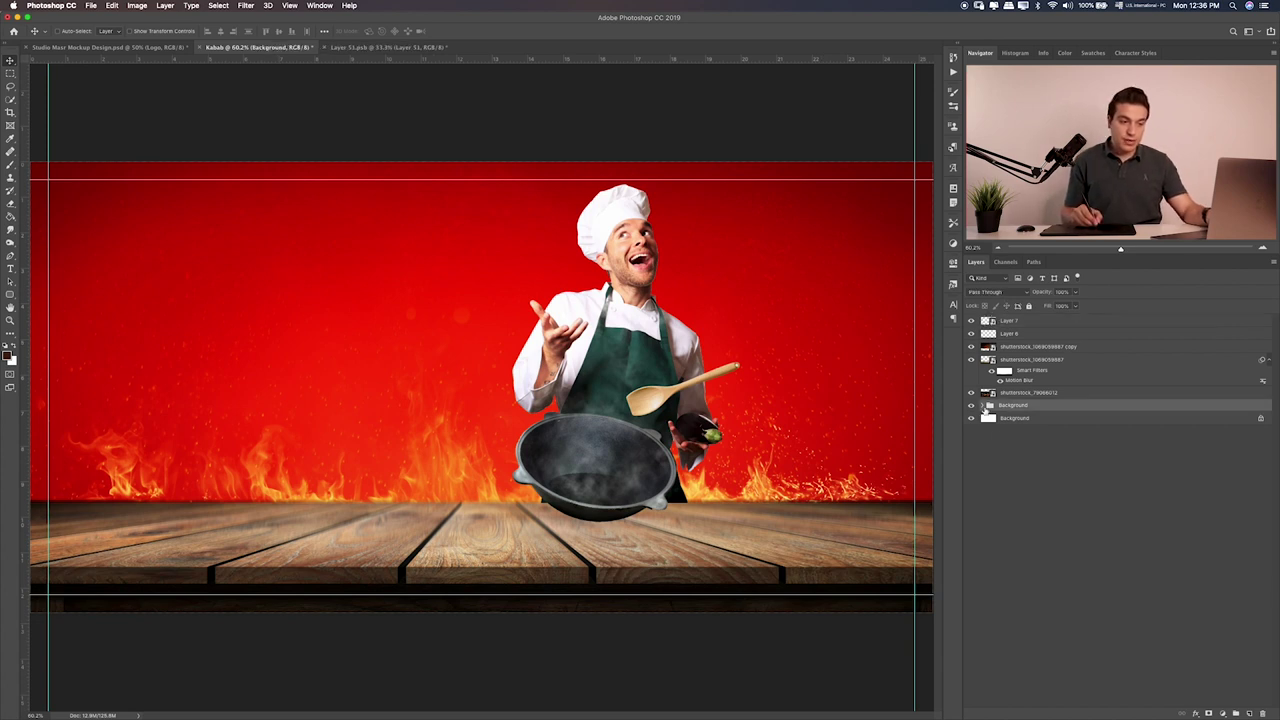
click(984, 408)
click(999, 394)
click(970, 392)
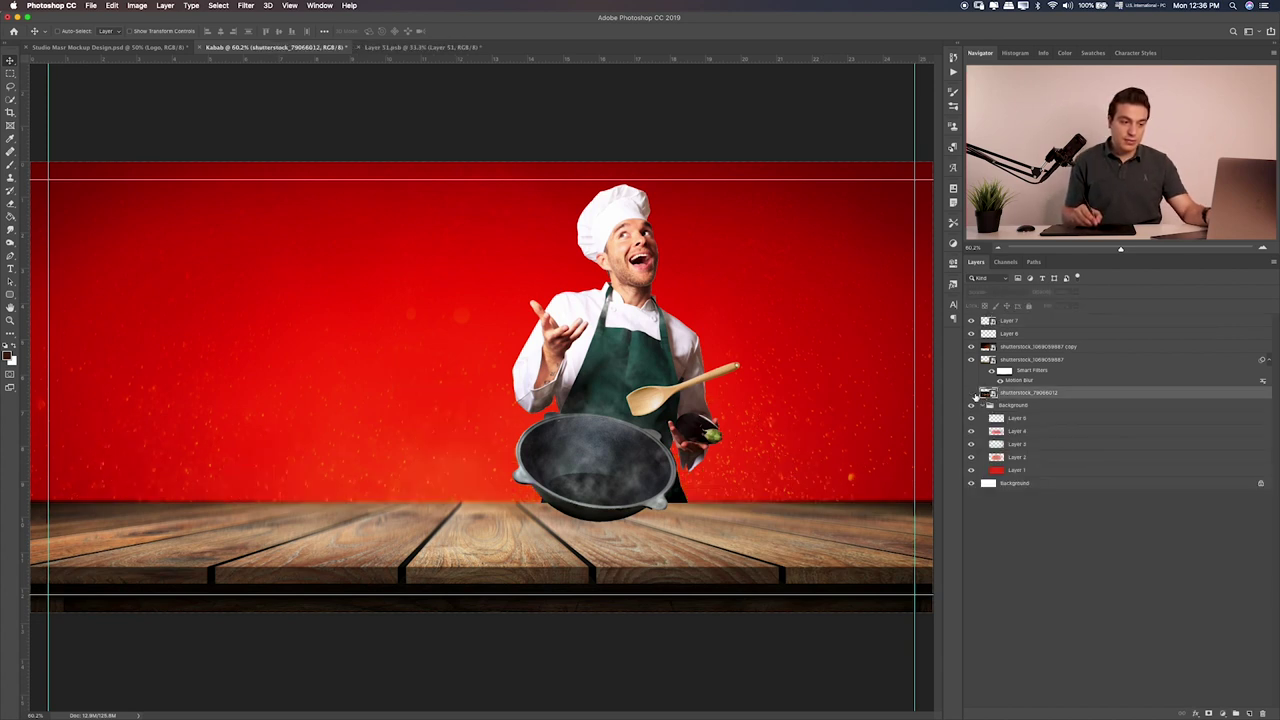
click(970, 392)
click(970, 359)
click(970, 359)
click(1030, 359)
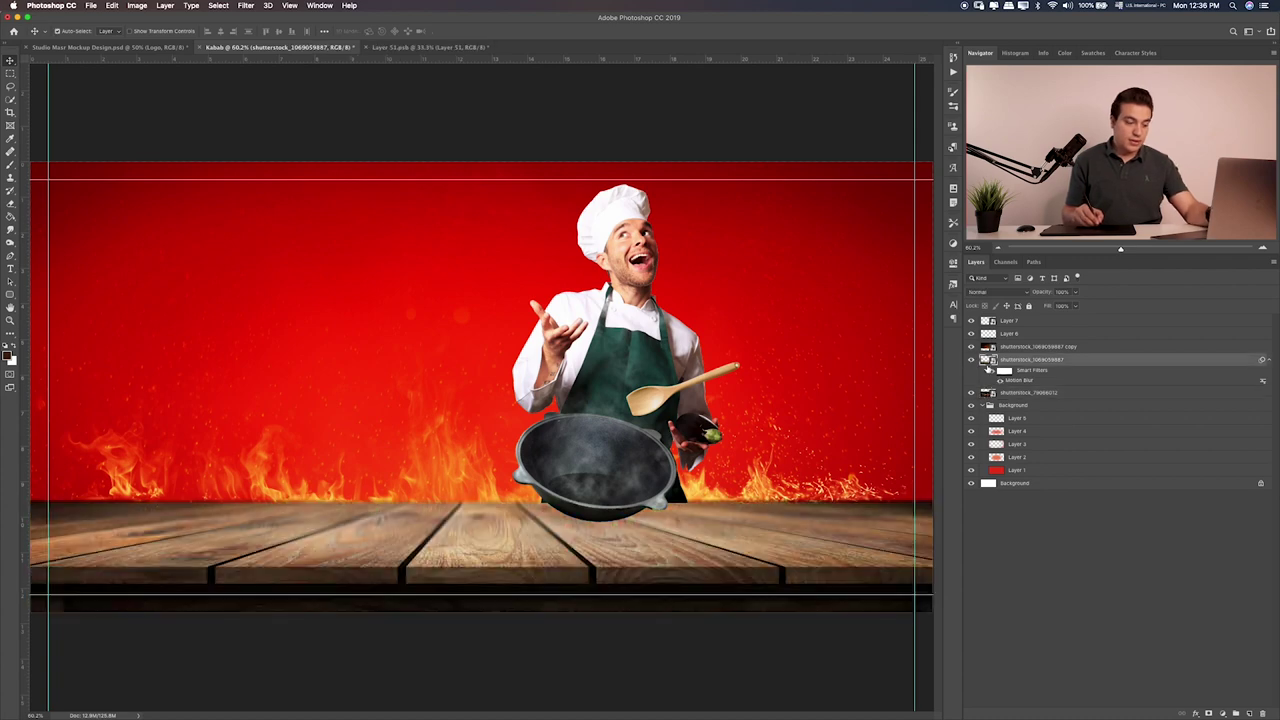
Squash the table slightly from its top edge and move the Soft Light copy down to match
key(ctrl+t)
drag(487, 501, 488, 511)
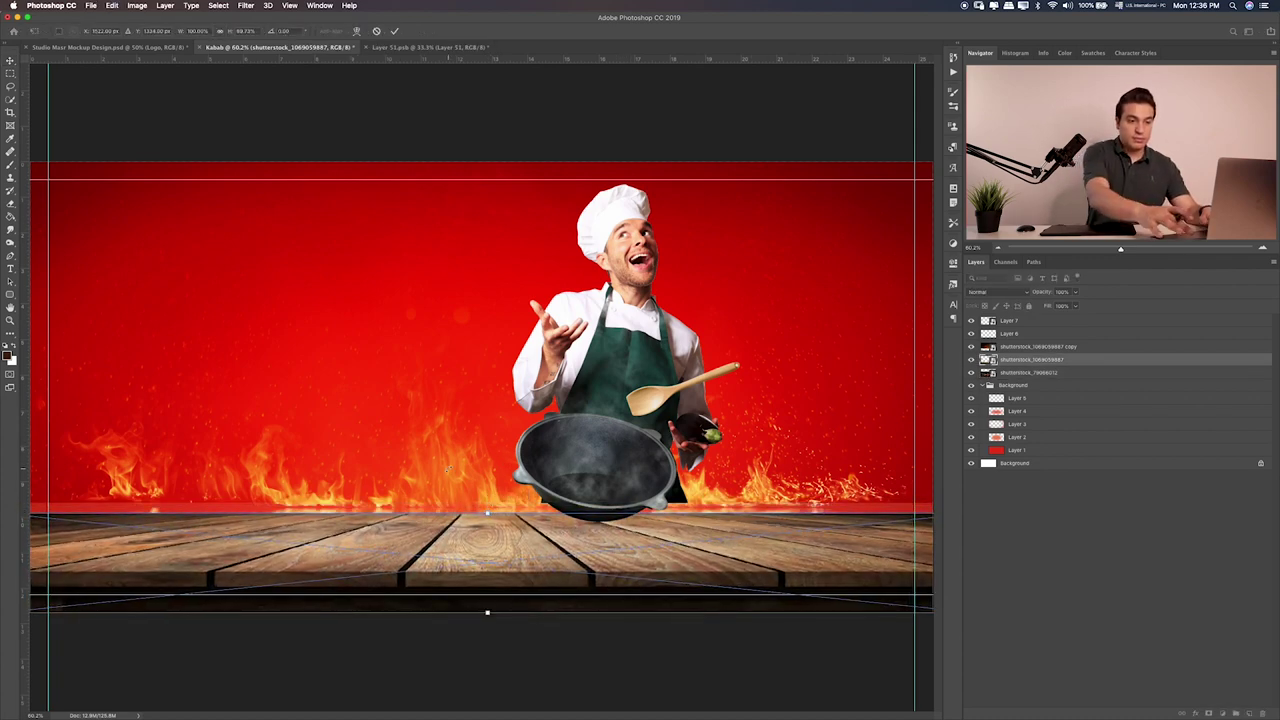
key(Return)
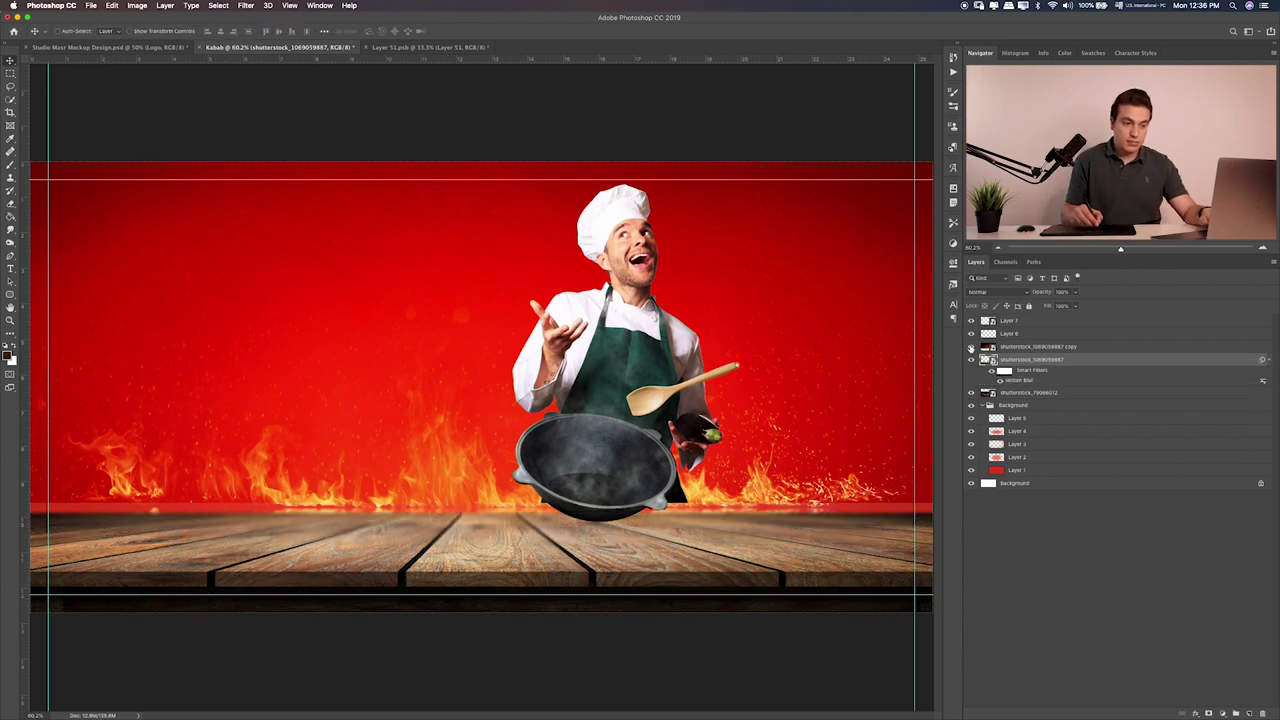
click(970, 346)
click(970, 346)
click(1030, 346)
drag(735, 393, 746, 418)
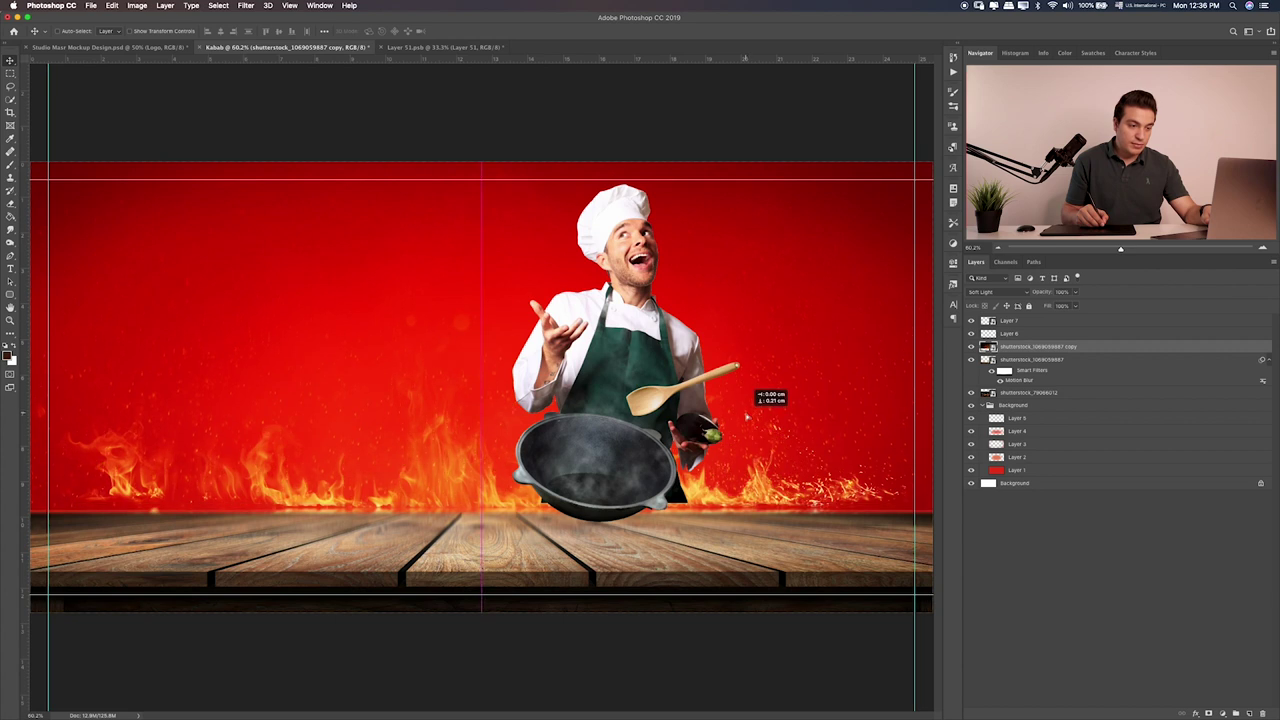
drag(746, 418, 744, 406)
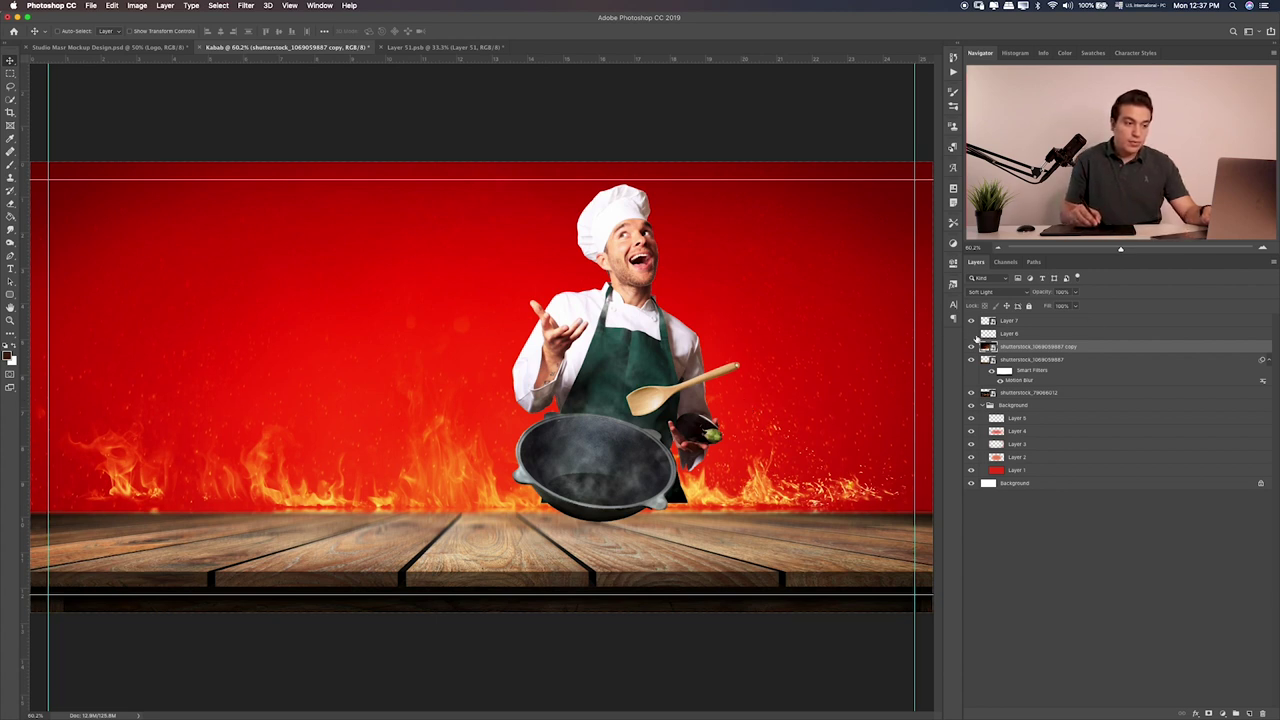
click(1010, 322)
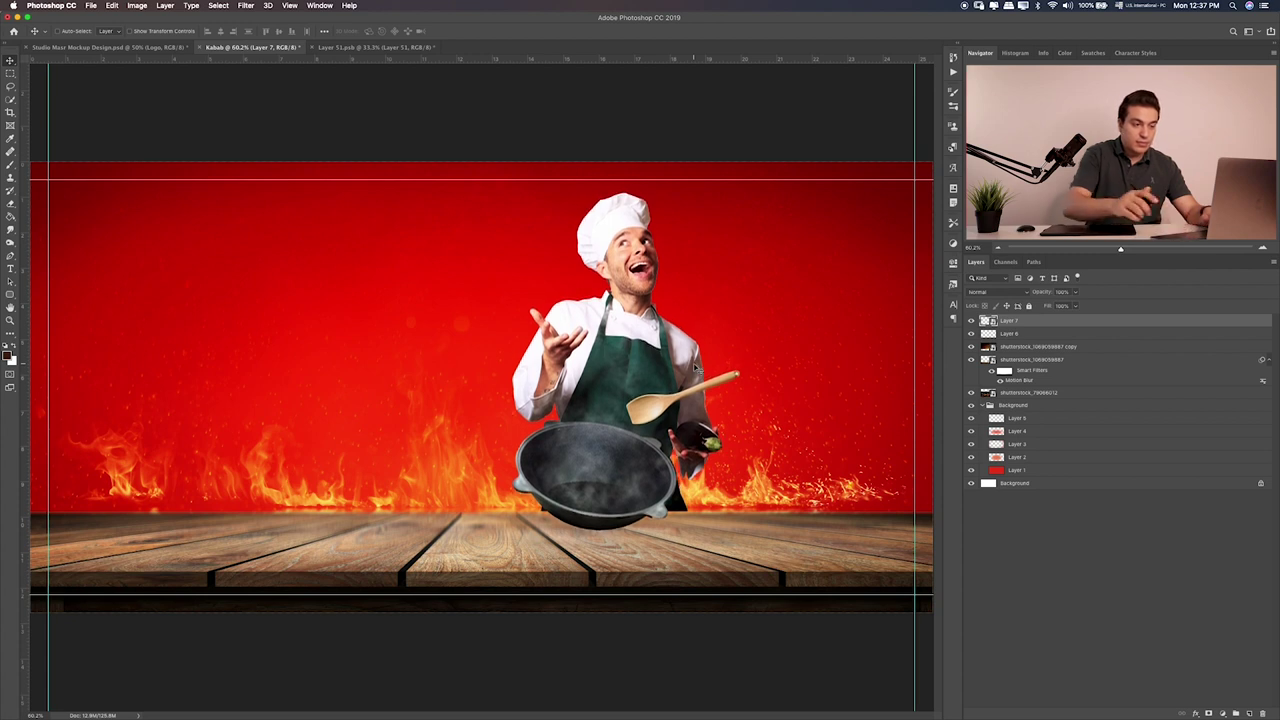
Enlarge the chef from his top-left corner and shift him slightly right
key(ctrl+t)
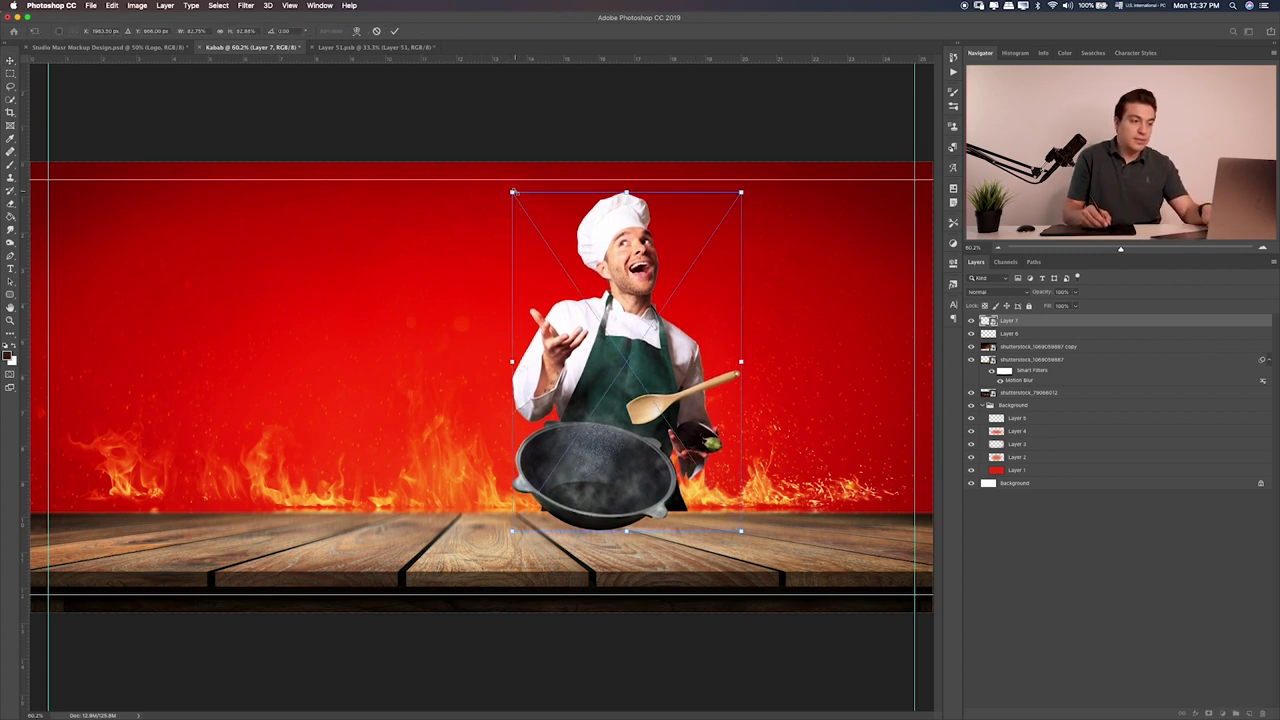
drag(512, 192, 504, 181)
drag(674, 241, 700, 239)
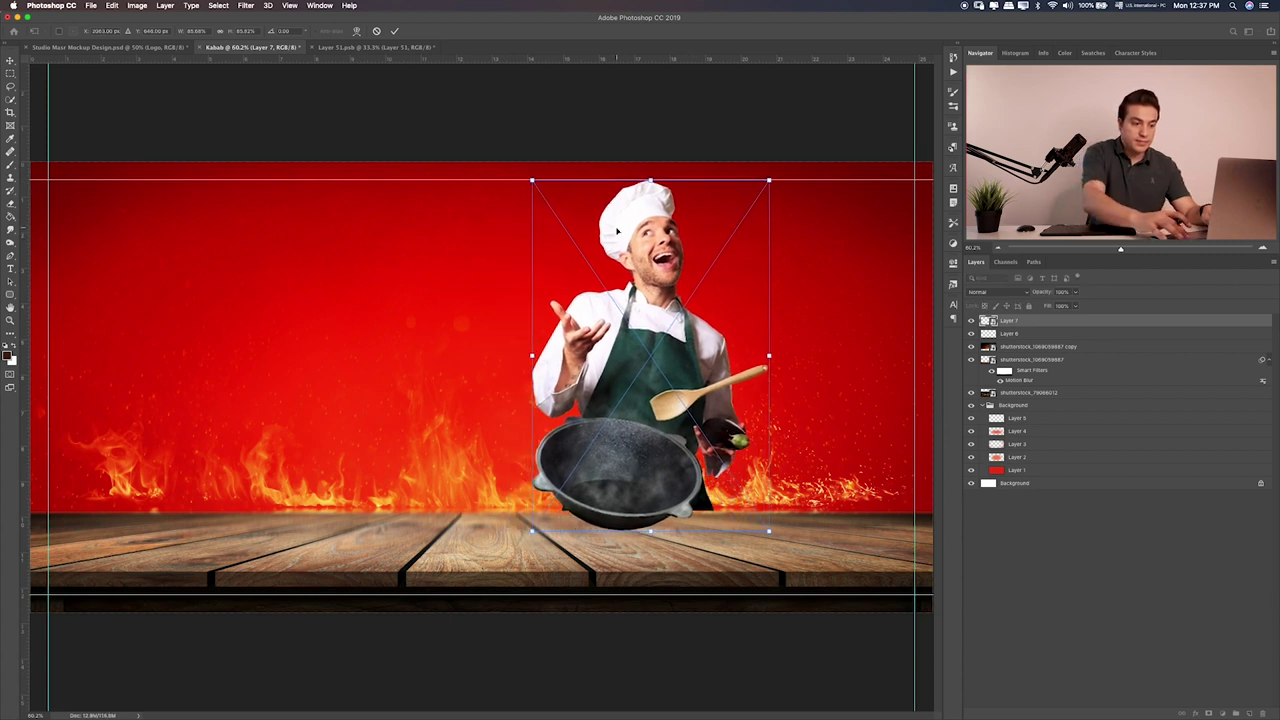
key(Down)
key(Down)
key(Down)
key(Down)
key(Down)
key(Down)
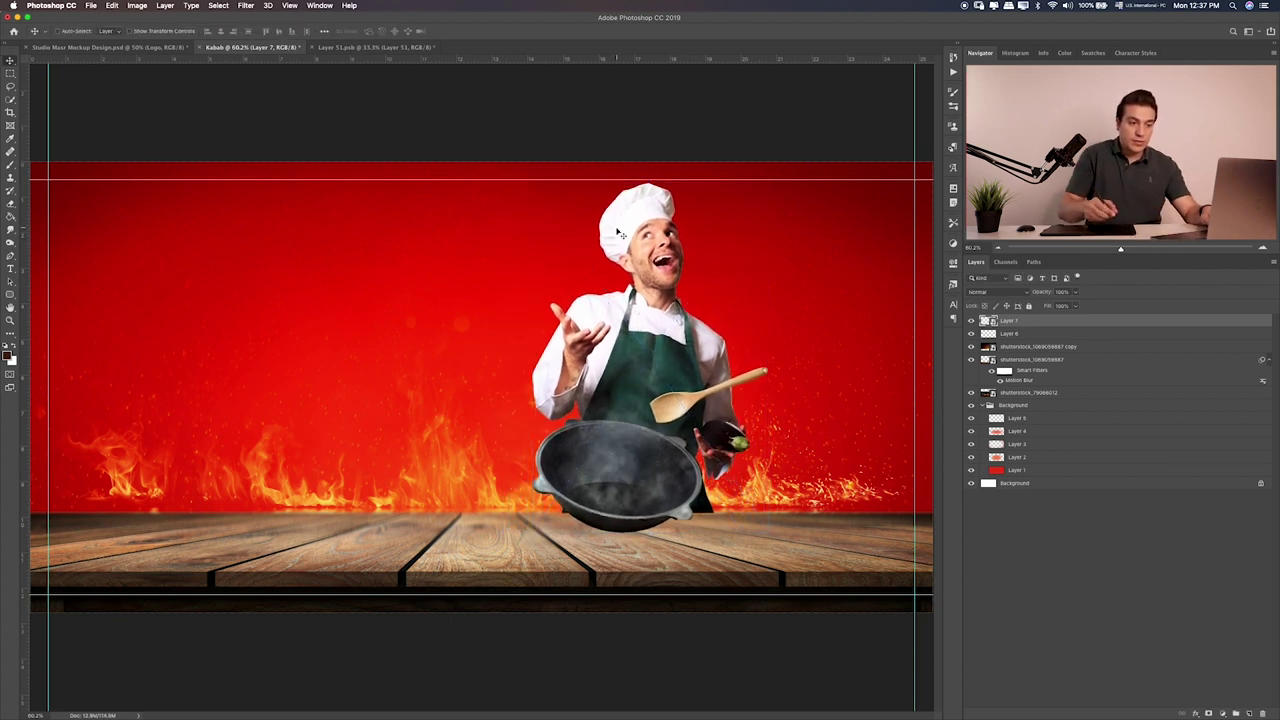
key(Return)
Lower the flames layer slightly toward the table and rotate it a little
click(970, 392)
click(970, 392)
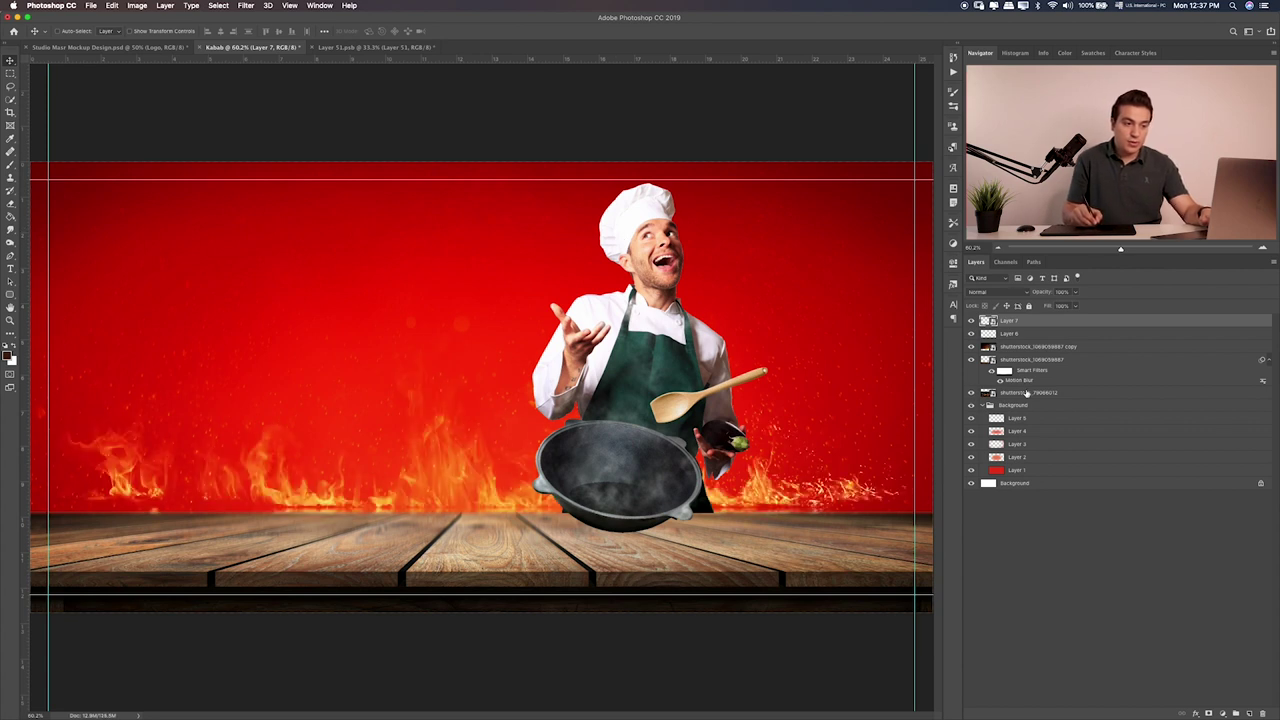
click(1026, 393)
drag(702, 452, 732, 470)
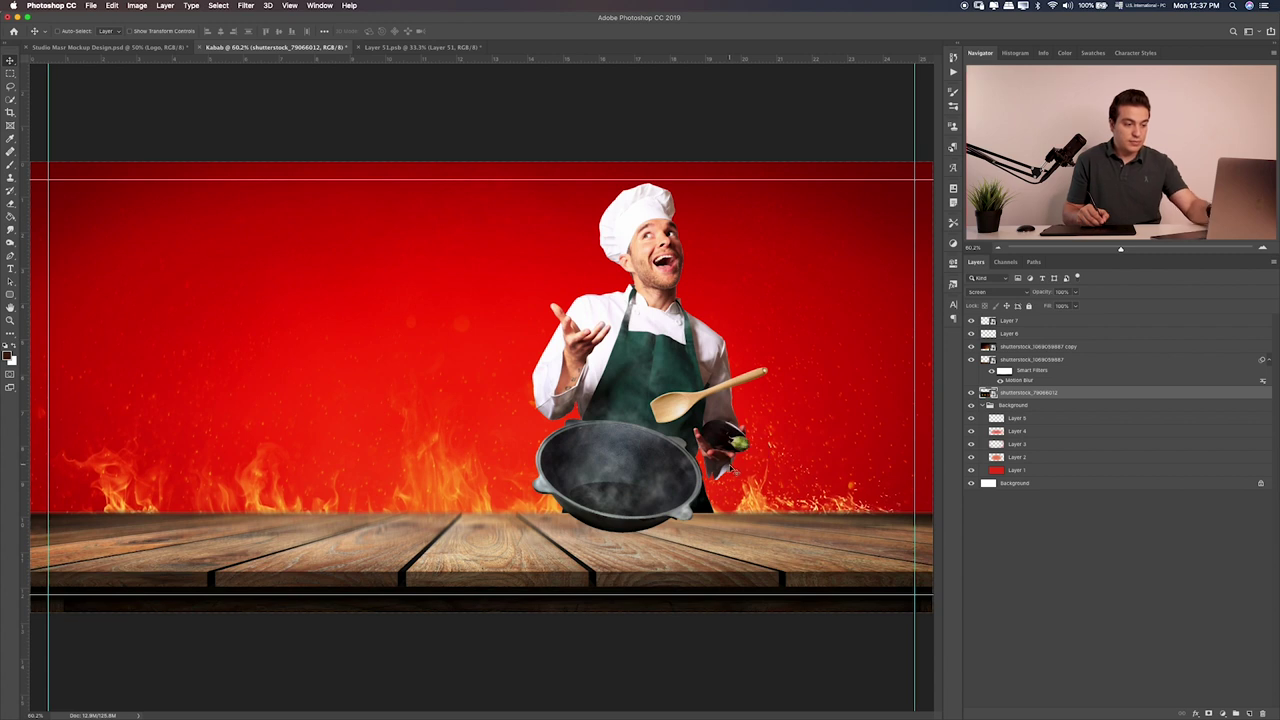
key(ctrl+t)
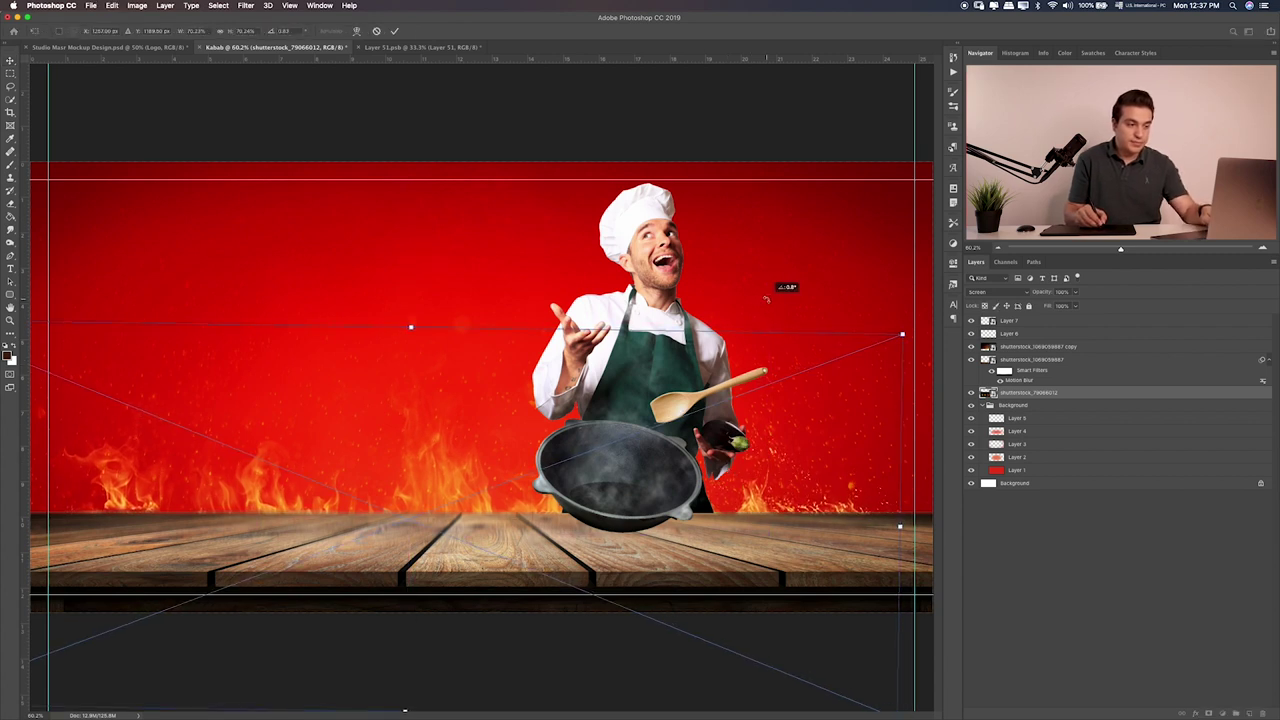
mouse_move(790, 286)
mouse_down()
mouse_move(716, 327)
mouse_move(712, 280)
mouse_up()
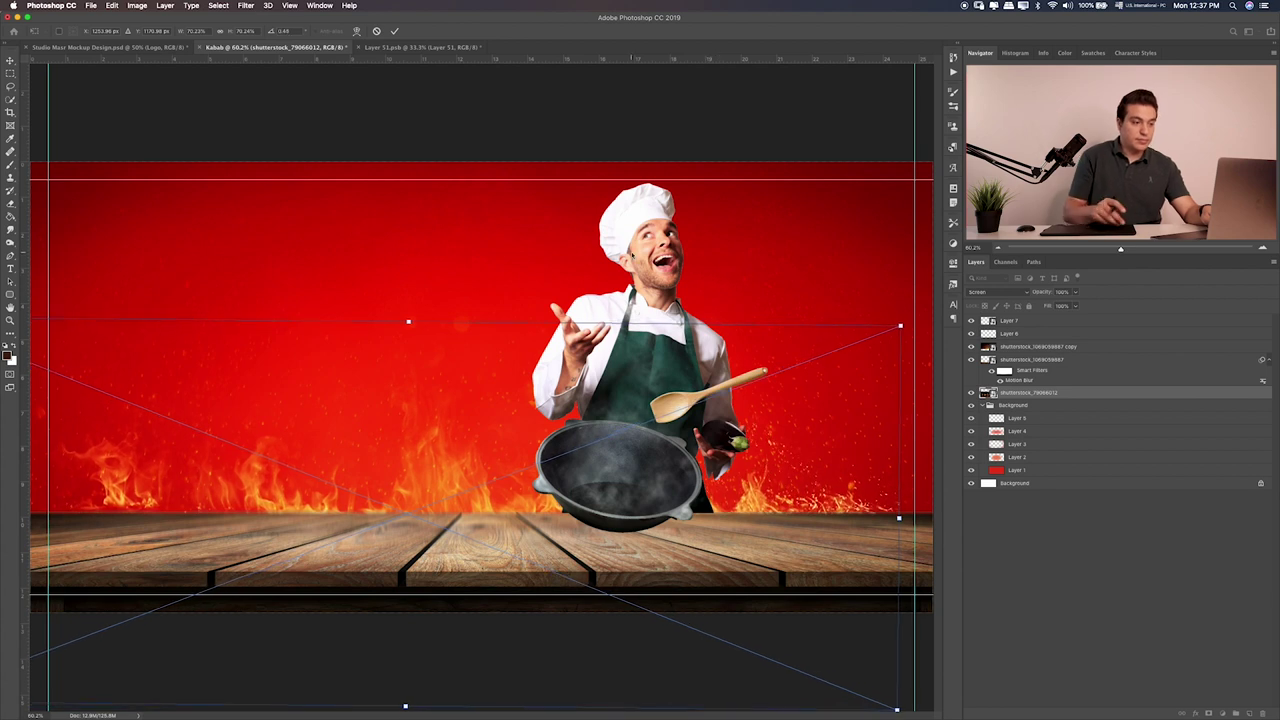
drag(712, 280, 632, 255)
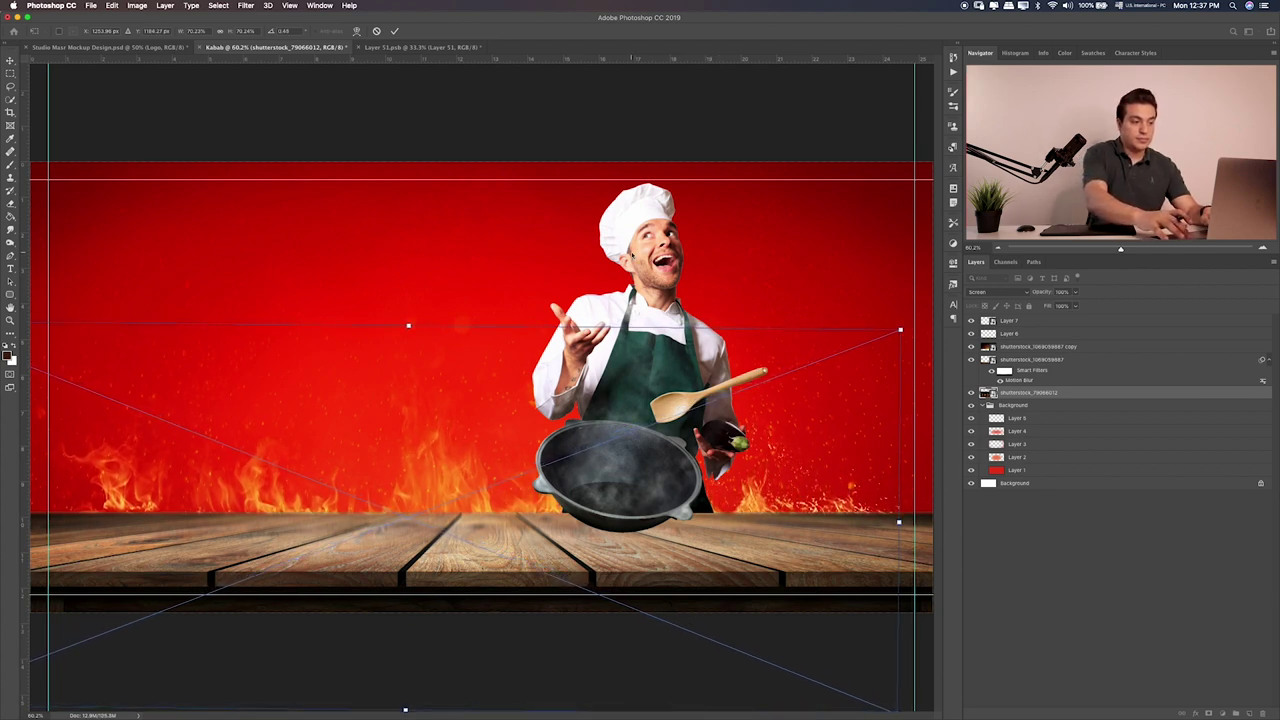
key(Return)
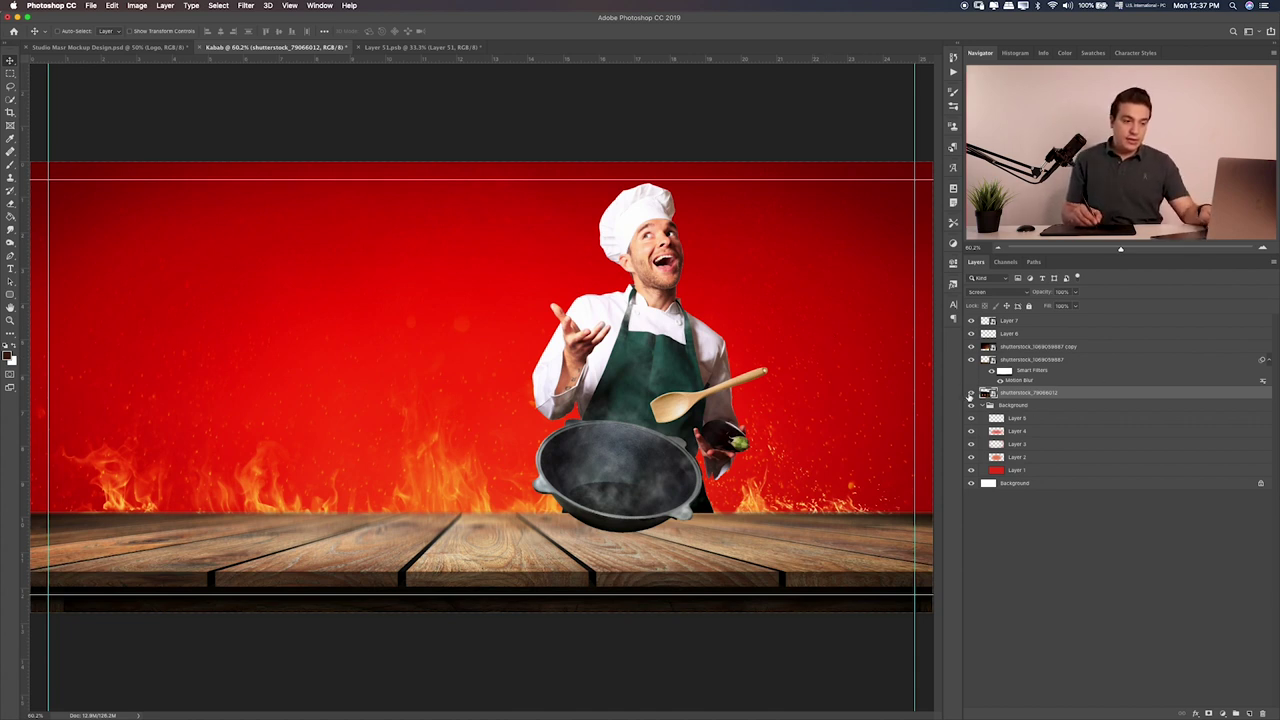
Add a new Layer 8 and move it beneath the motion-blurred chef copy
click(970, 393)
click(970, 393)
click(970, 360)
click(970, 360)
click(1040, 359)
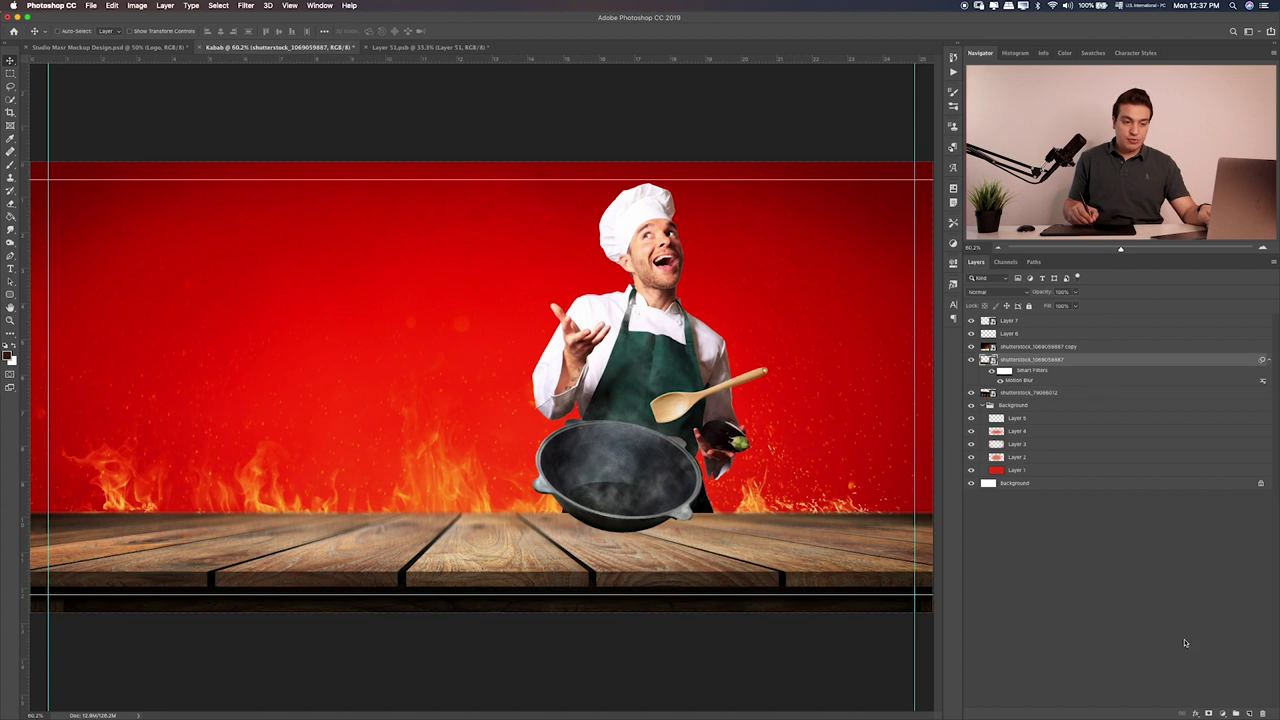
click(1248, 709)
key(ctrl+shift+bracketright)
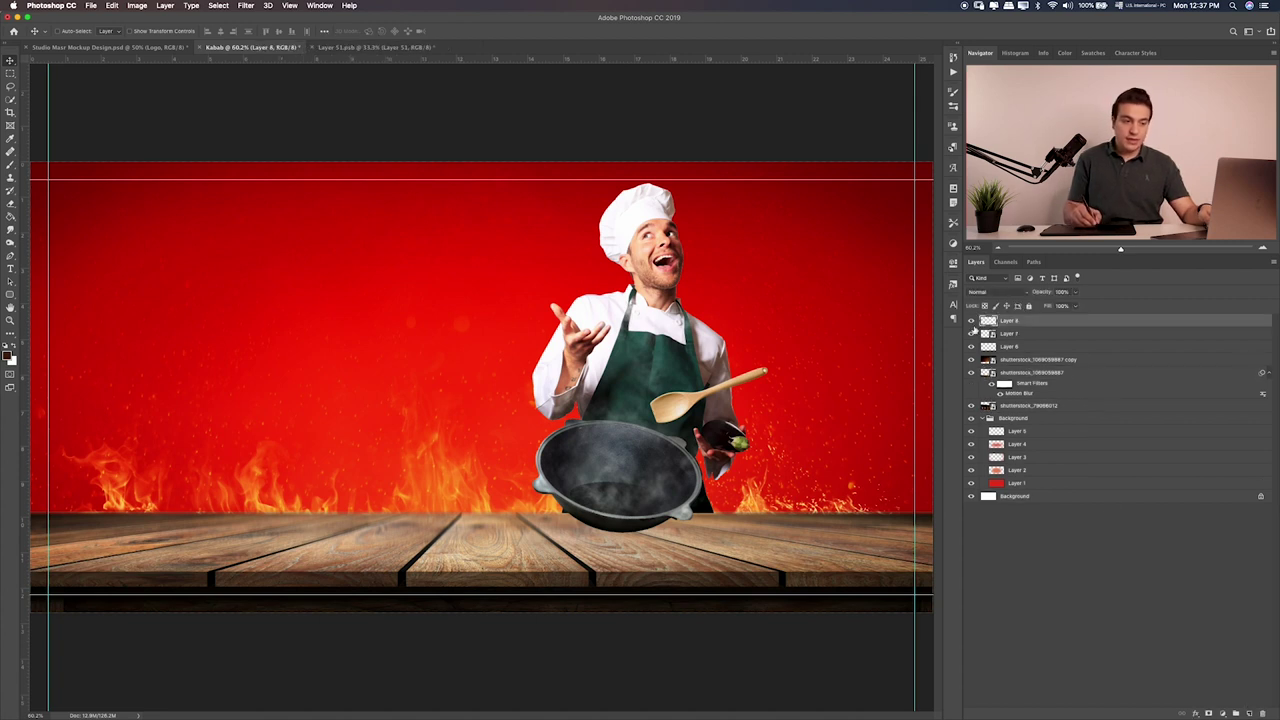
drag(1000, 326, 1028, 360)
click(970, 359)
click(970, 359)
Paint red across the whole tabletop with a roughly 160 px brush
key(b)
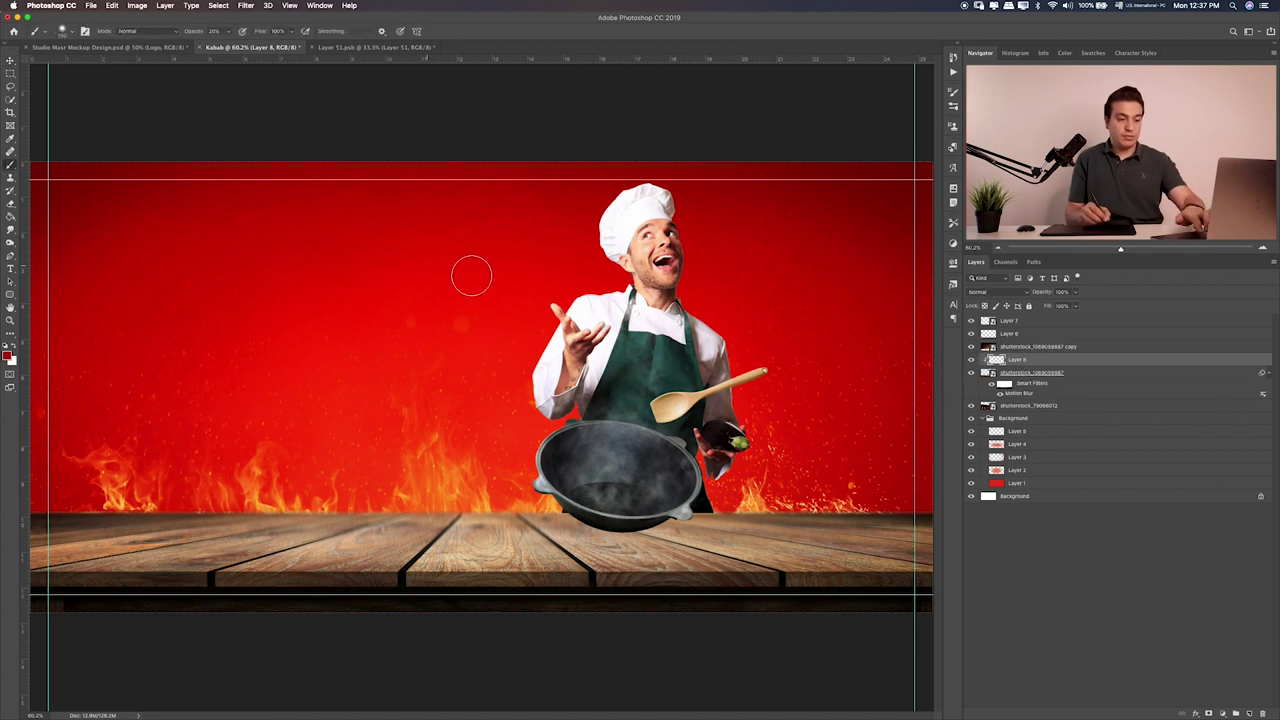
key(bracketright)
key(bracketright)
key(bracketright)
key(bracketright)
key(bracketright)
key(bracketright)
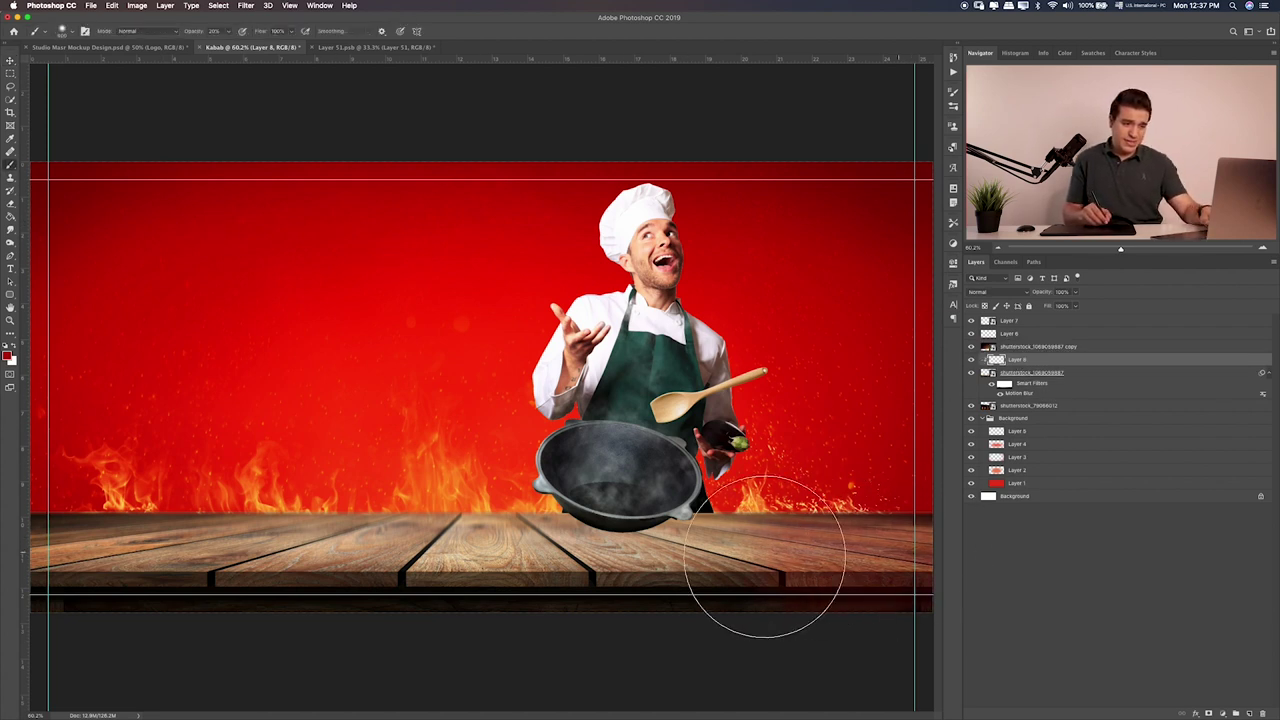
drag(765, 557, 97, 548)
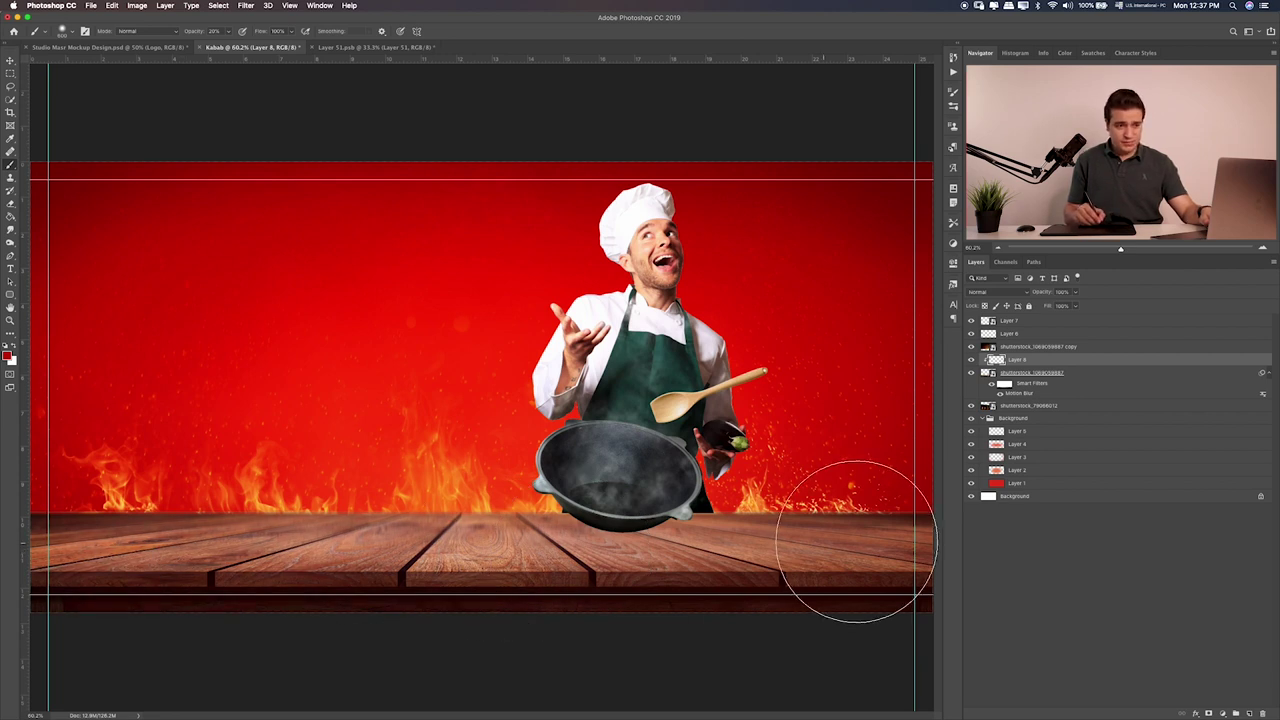
mouse_move(857, 543)
mouse_down()
mouse_move(280, 560)
mouse_move(120, 540)
mouse_up()
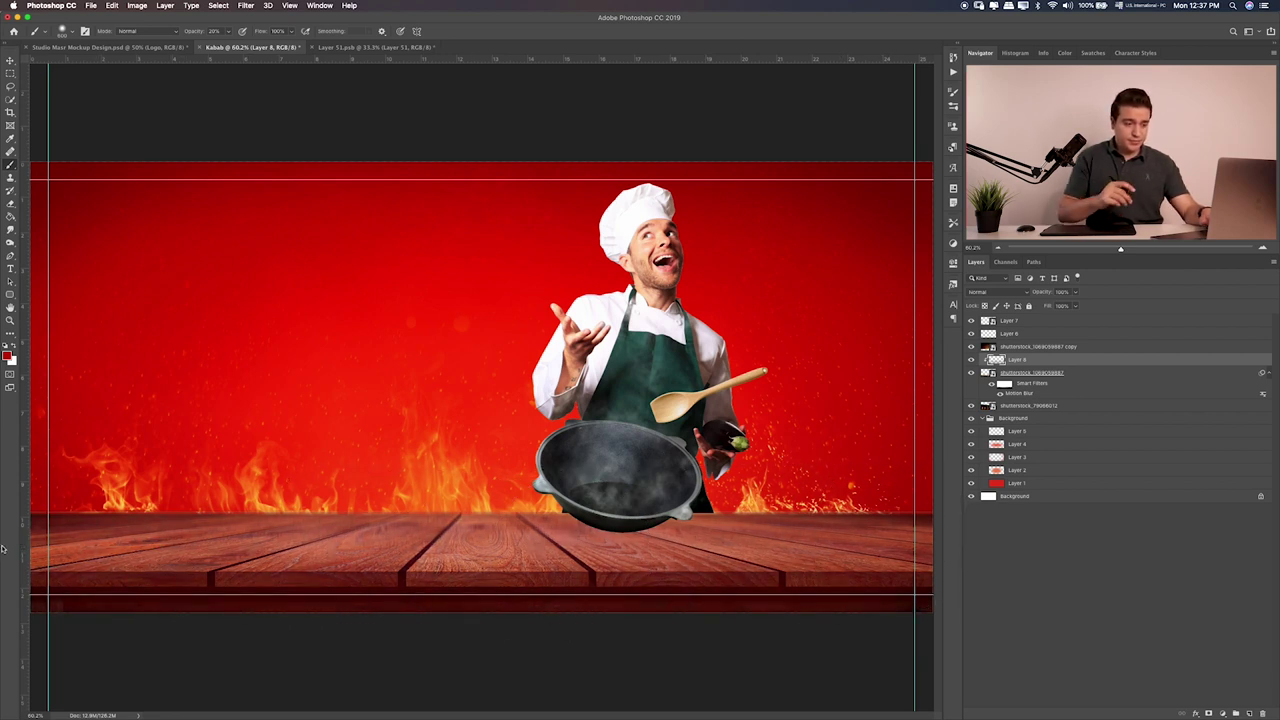
Try several blend modes and settle the red table tint on Soft Light
key(v)
key(alt+shift+b)
key(alt+shift+n)
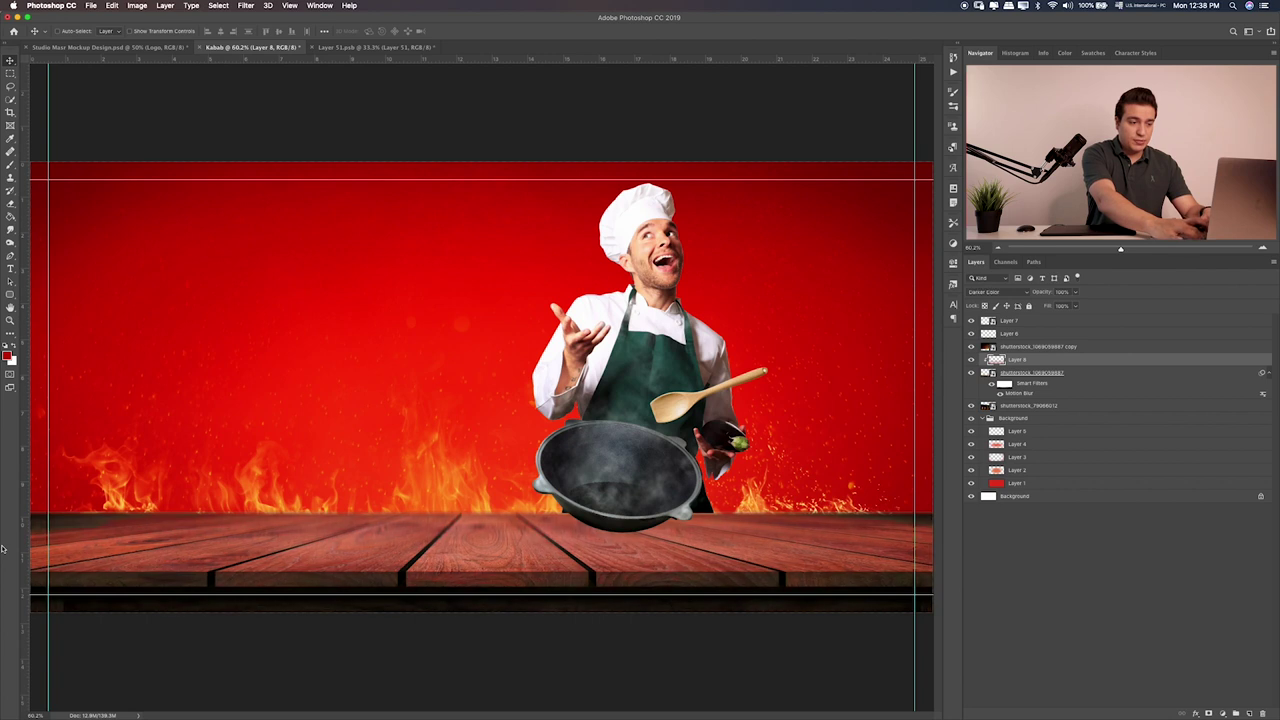
key(alt+shift+a)
key(shift+plus)
key(shift+plus)
key(shift+plus)
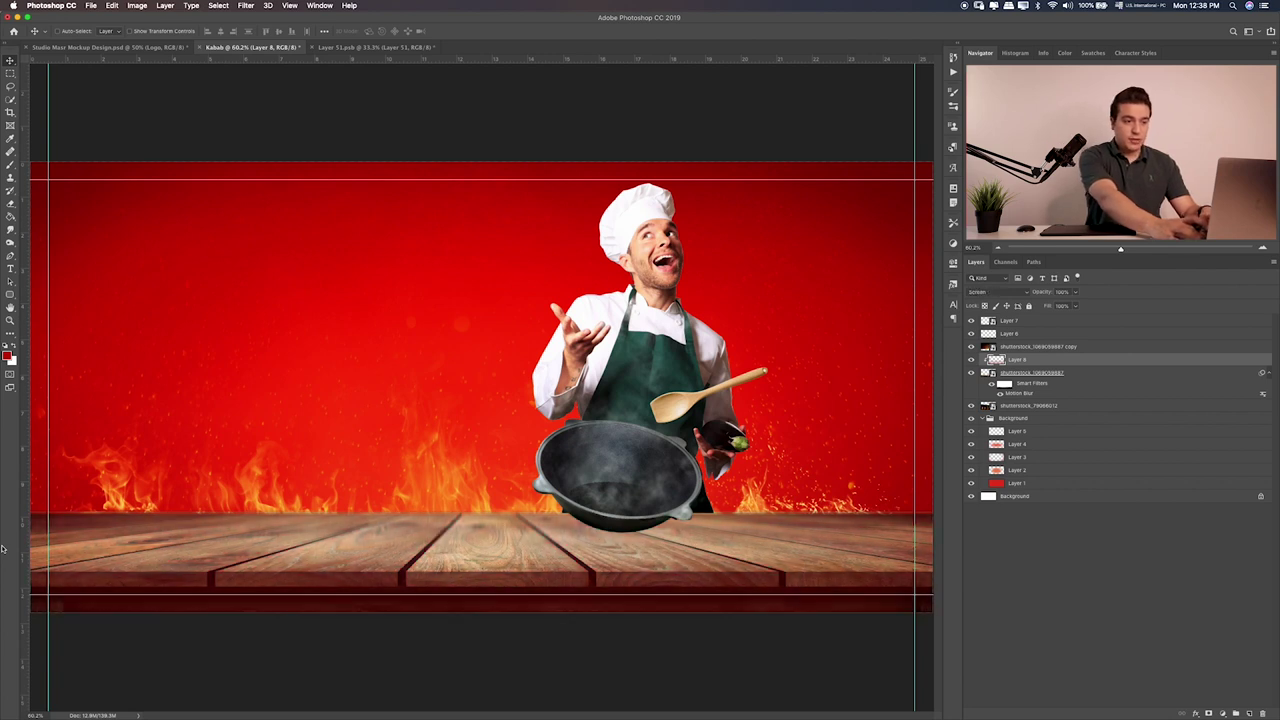
key(shift+plus)
key(shift+plus)
key(shift+plus)
key(shift+plus)
key(shift+plus)
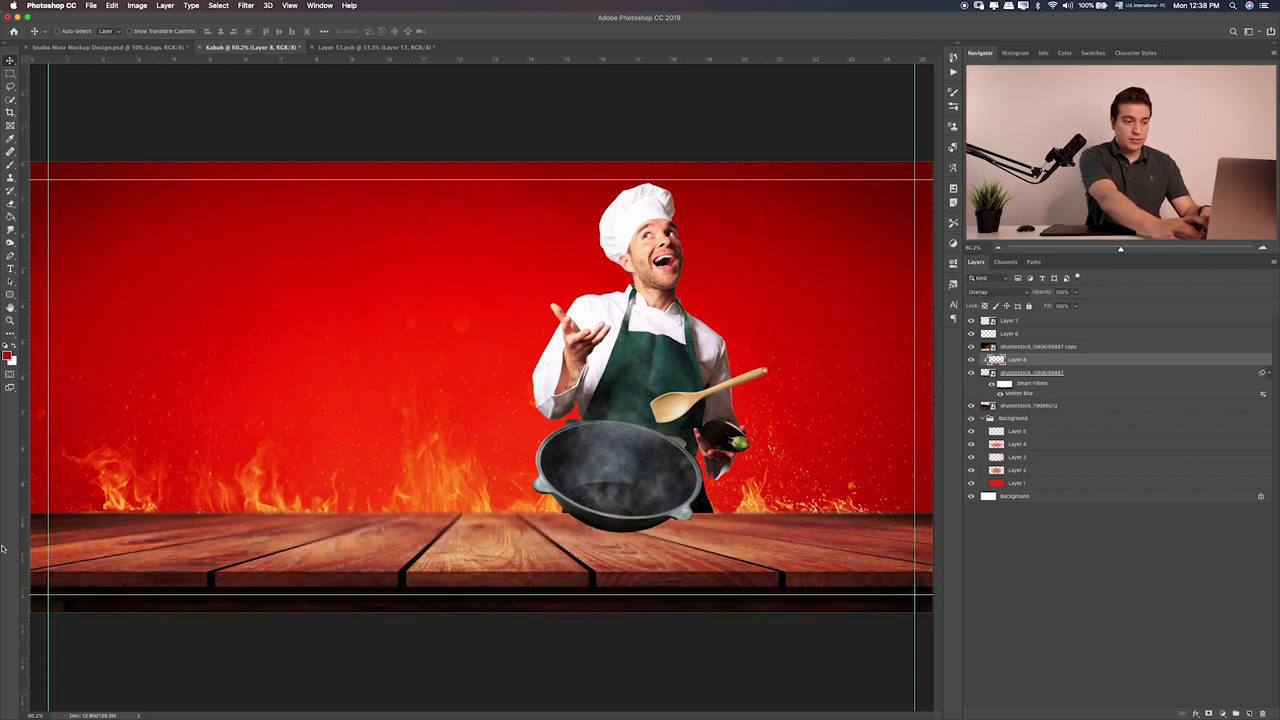
key(shift+minus)
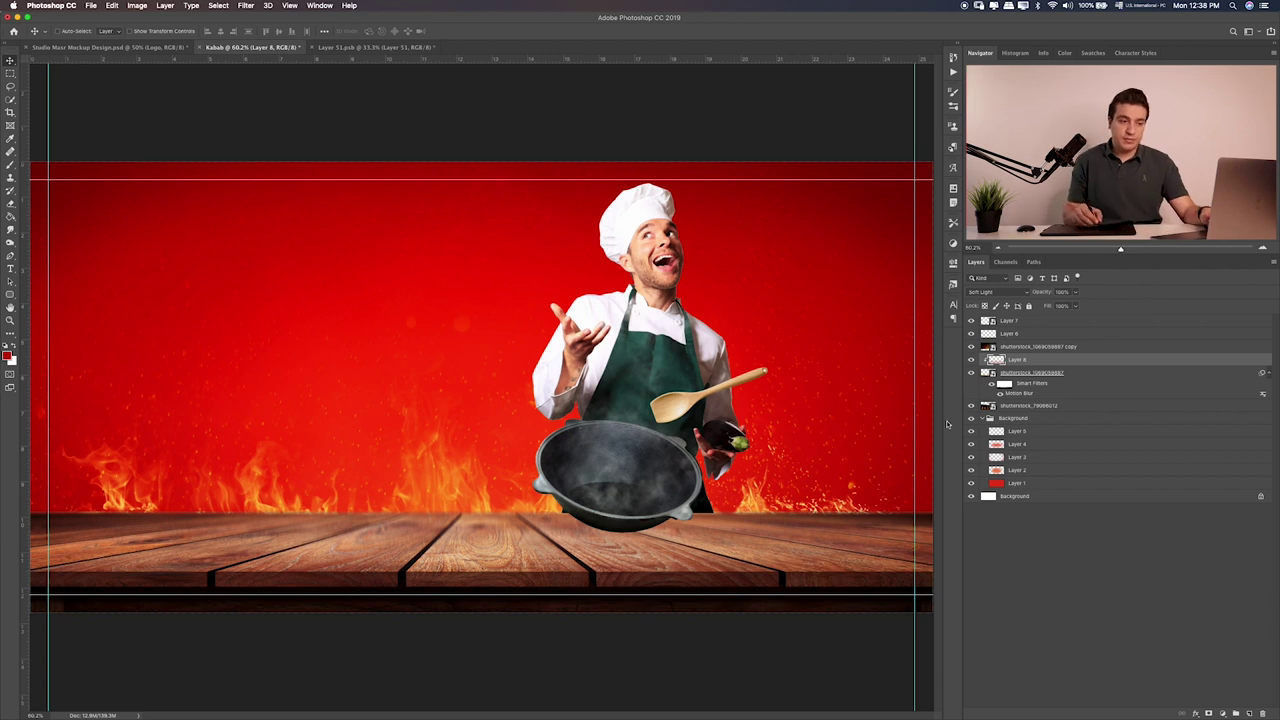
key(shift+plus)
key(shift+minus)
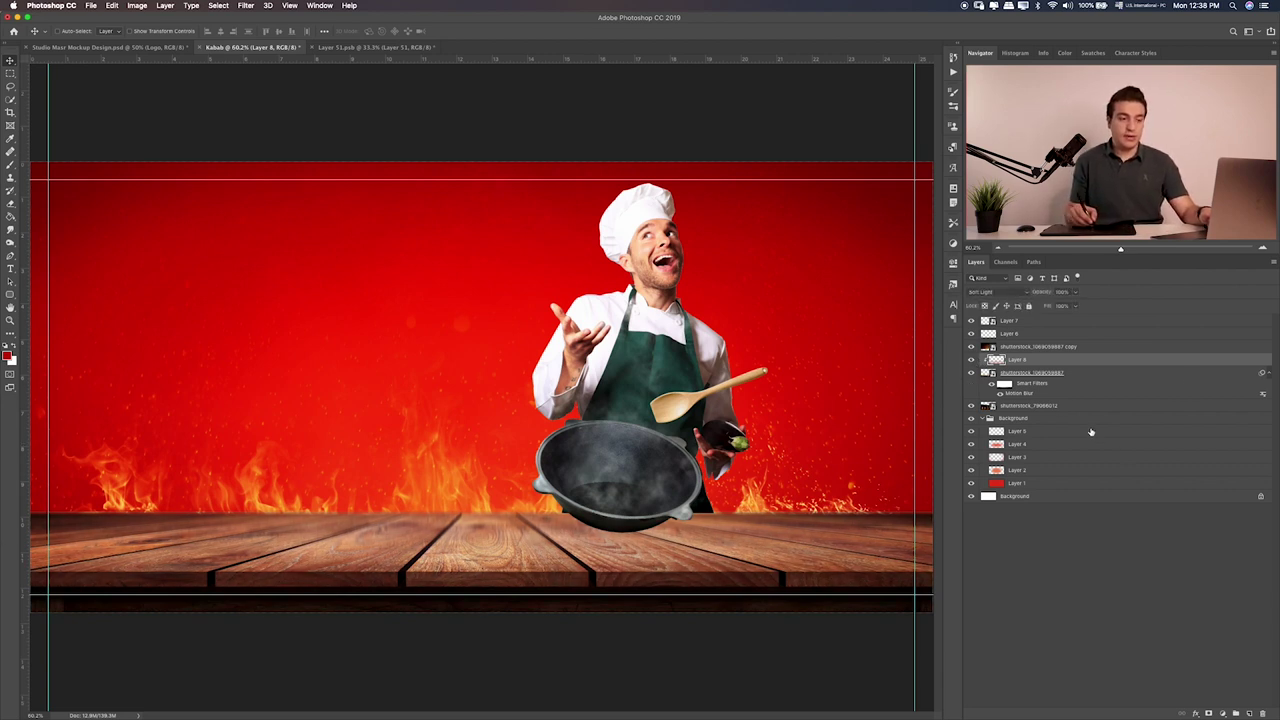
Add Layer 9 clipped to Layer 8 and set its orange glow to Soft Light
click(1247, 711)
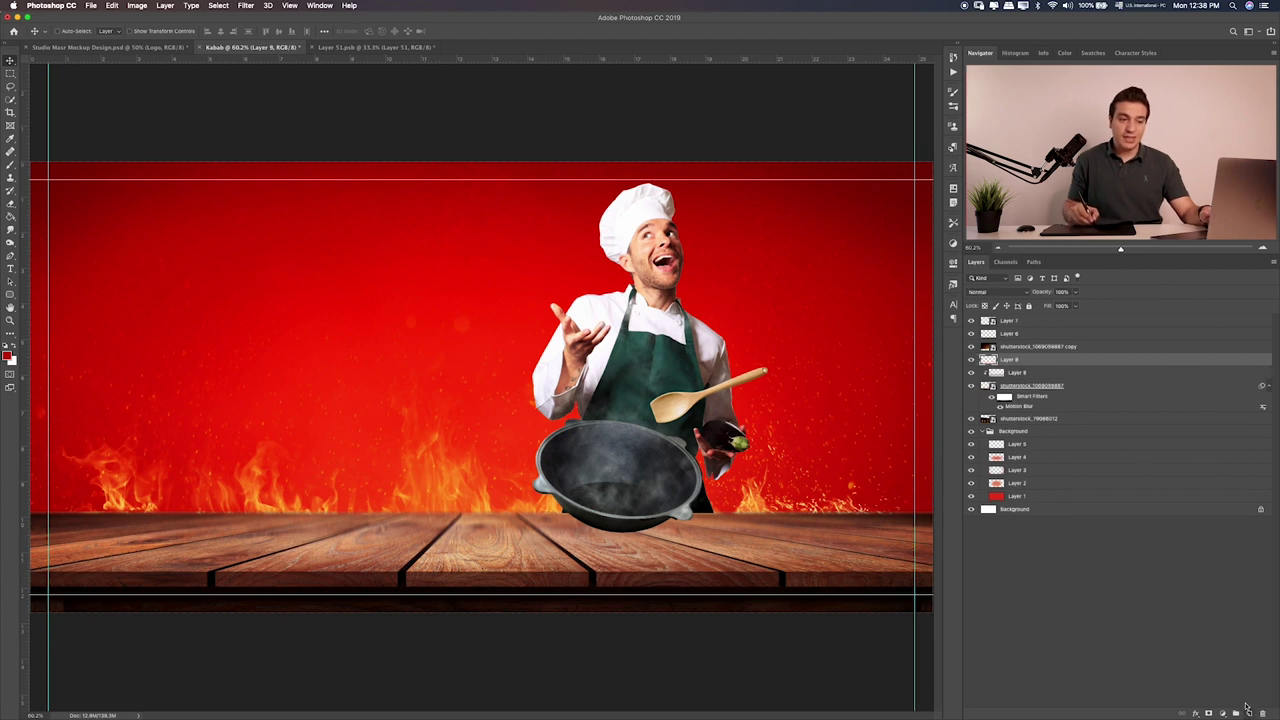
alt+click(1032, 364)
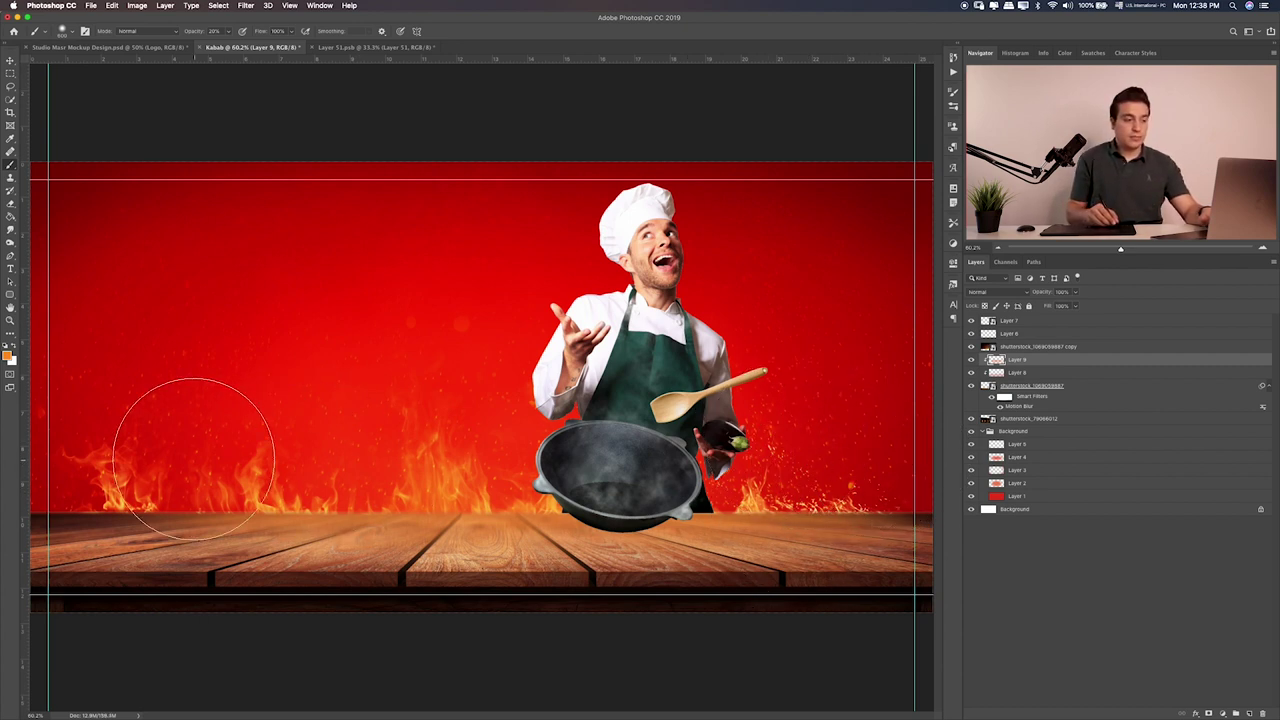
key(v)
key(shift+plus)
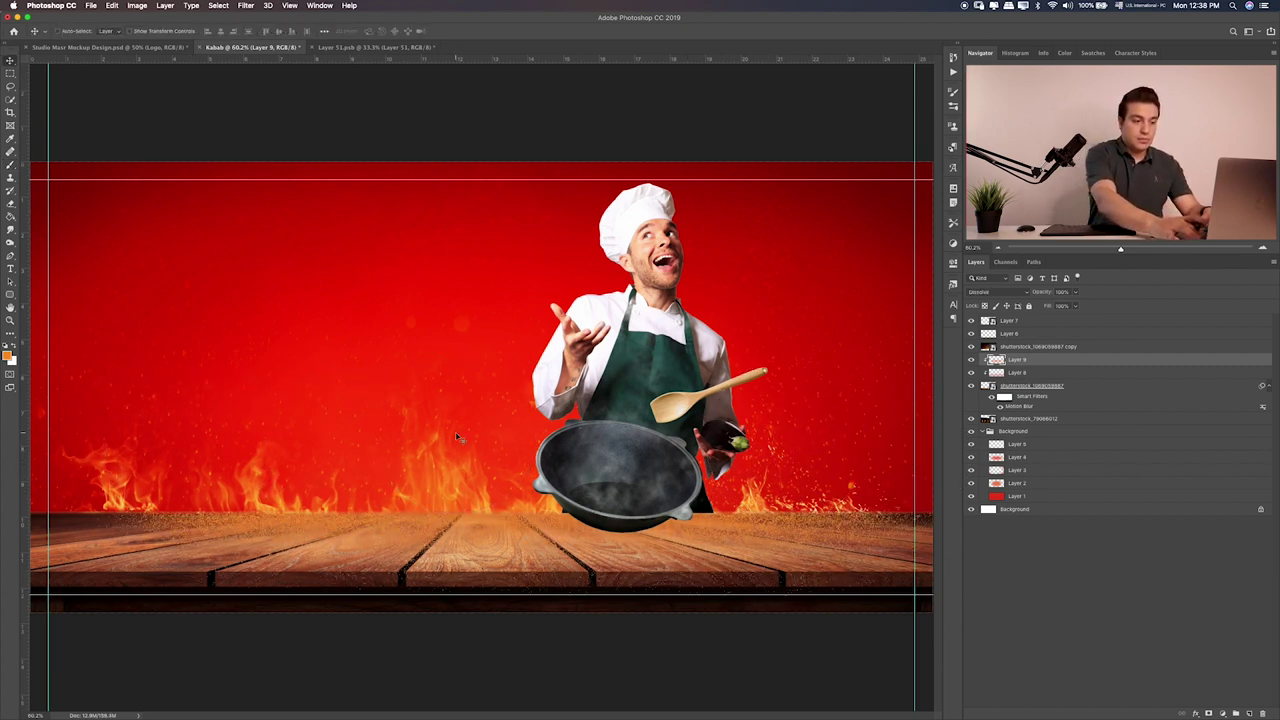
key(shift+plus)
key(shift+plus)
key(shift+plus)
key(shift+plus)
key(shift+plus)
key(shift+plus)
key(shift+plus)
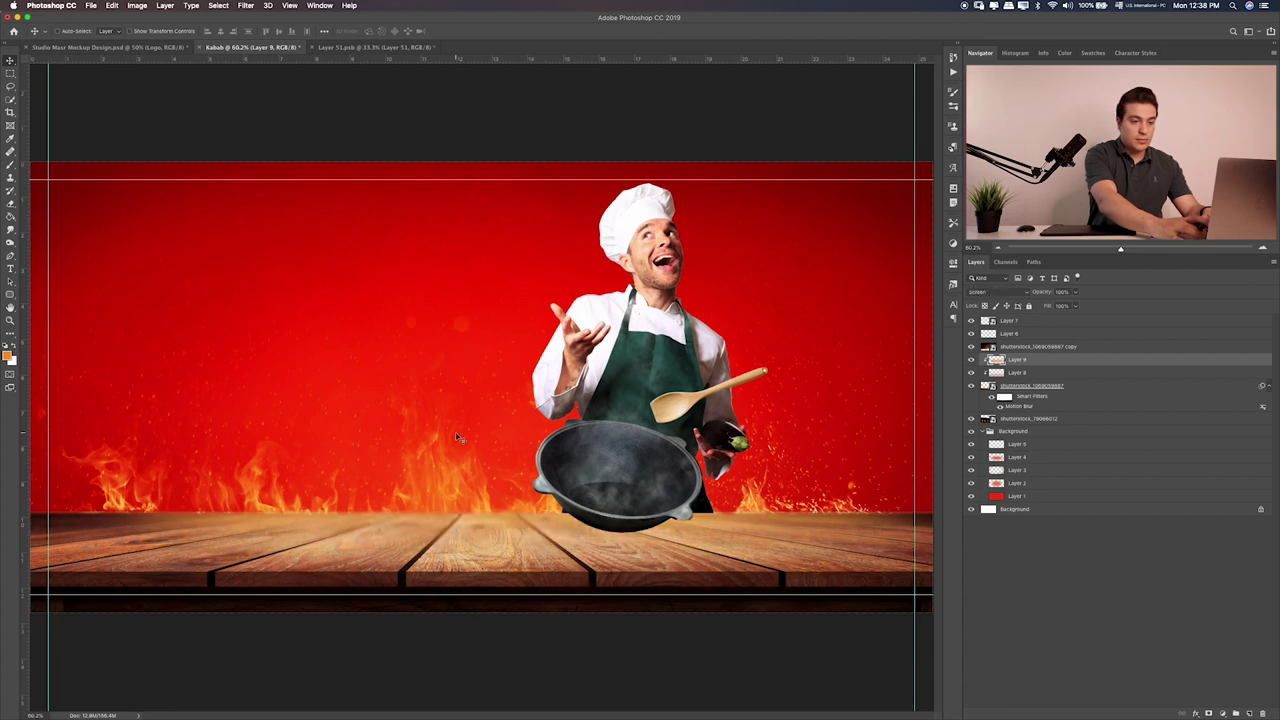
key(shift+plus)
key(shift+plus)
key(shift+plus)
key(shift+plus)
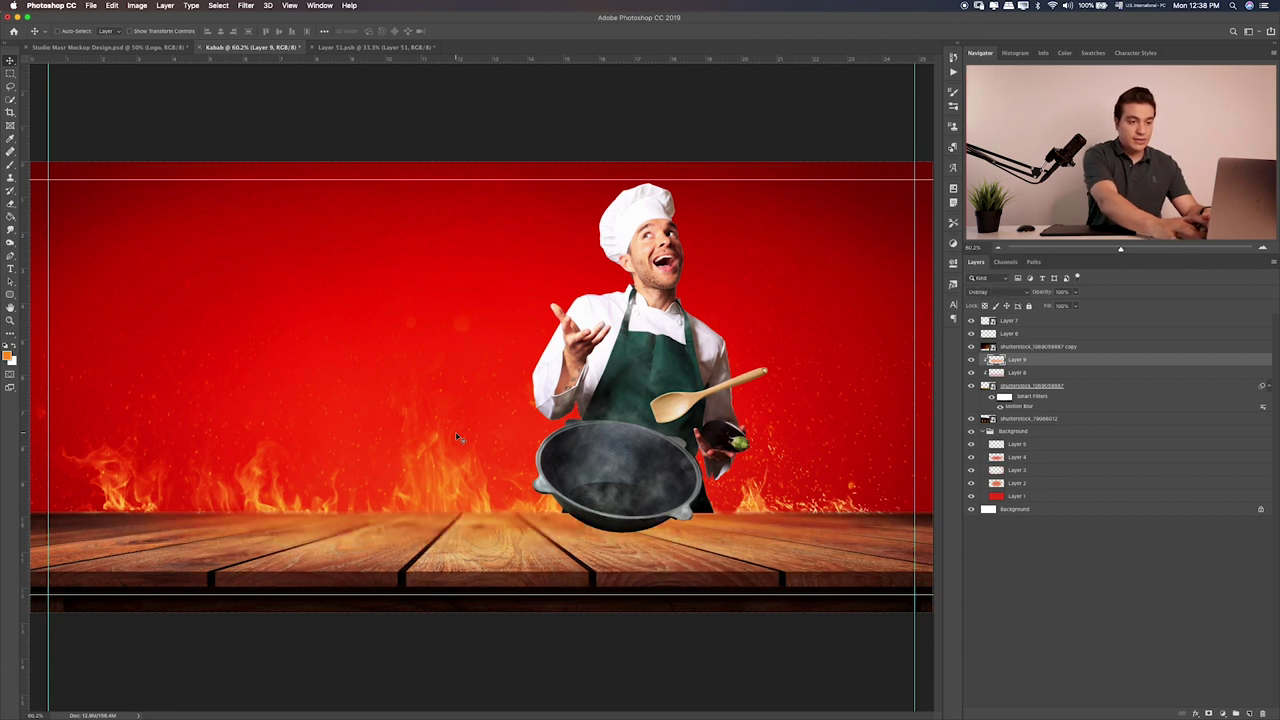
key(shift+plus)
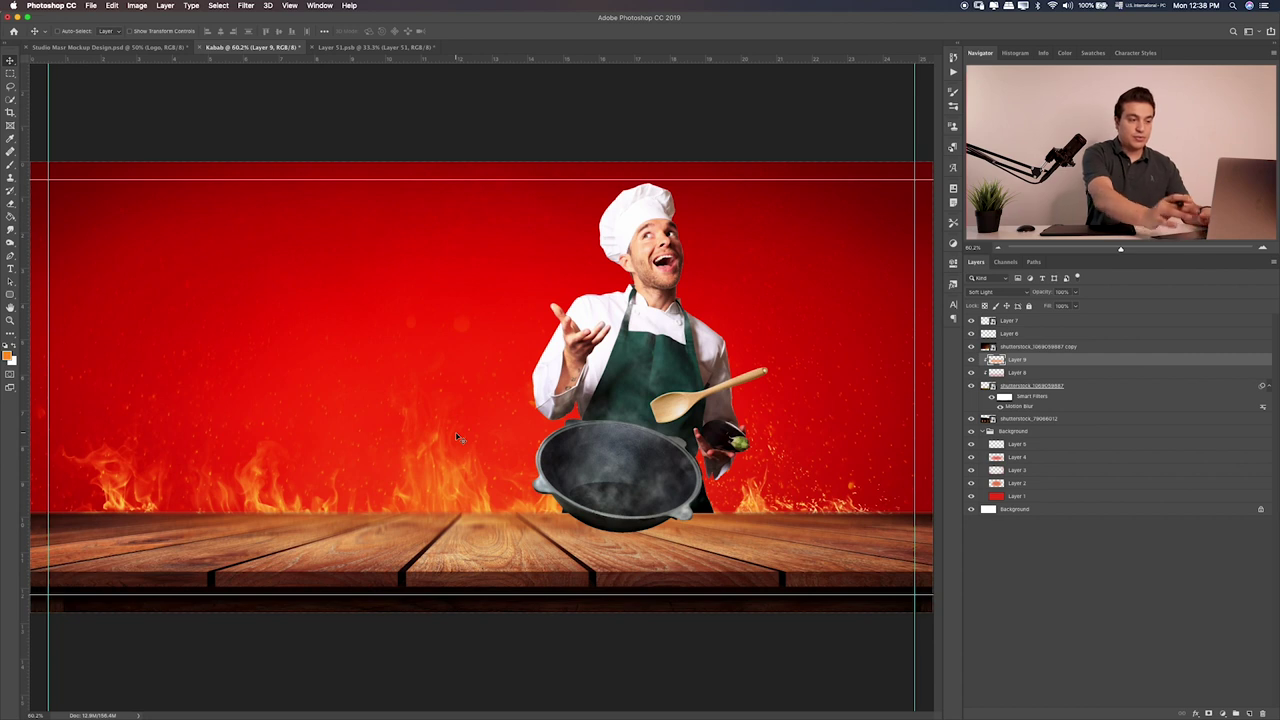
key(e)
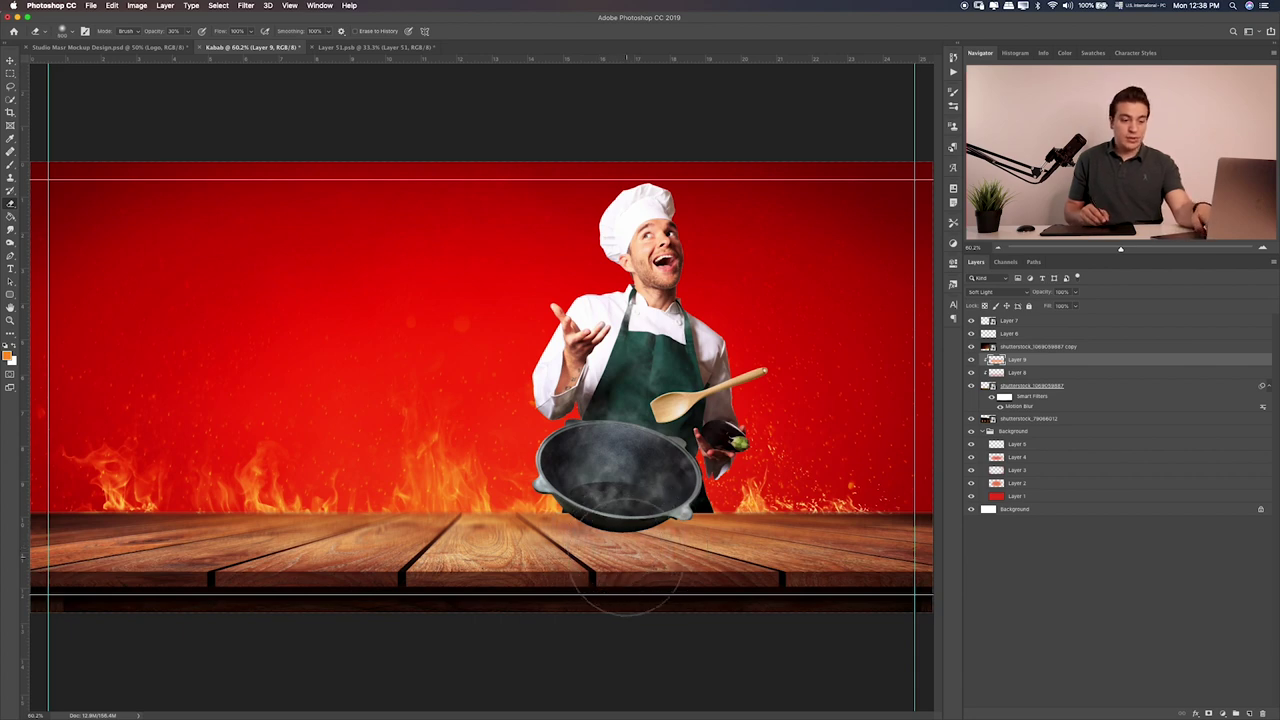
key(super+plus)
Move Layer 6 through the shutterstock photo layer into the Background group
key(super+plus)
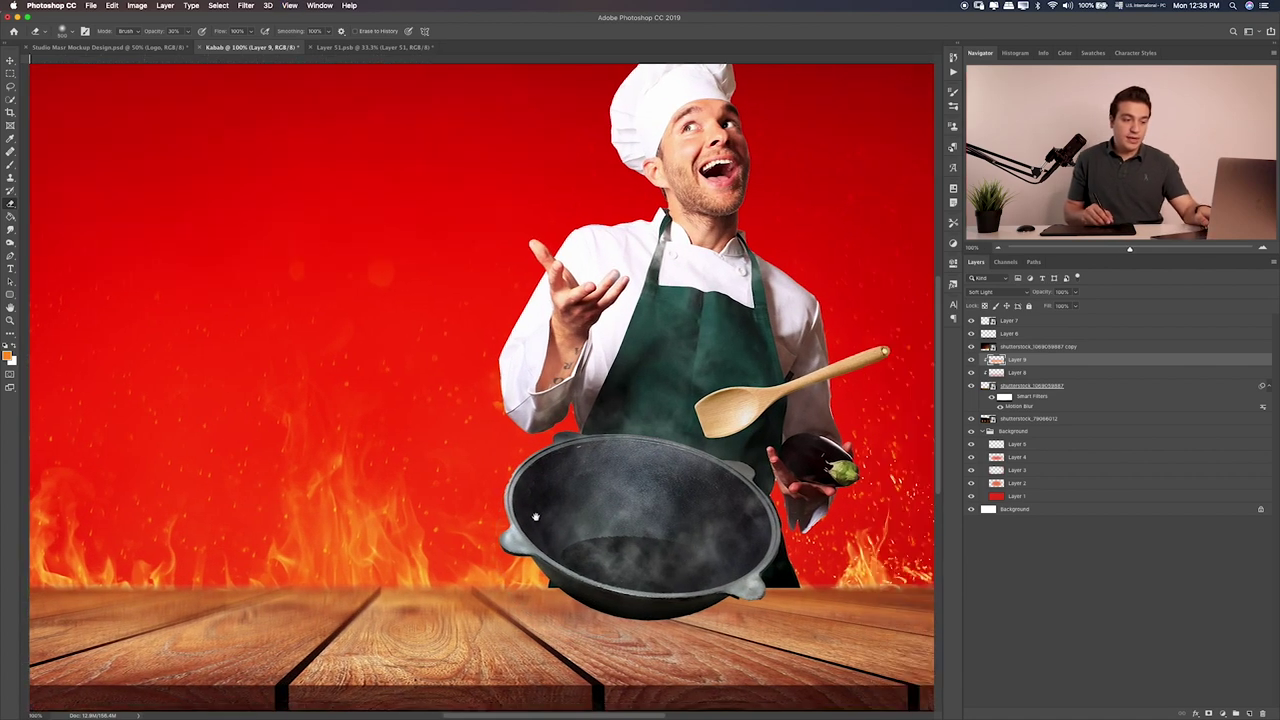
key(super+plus)
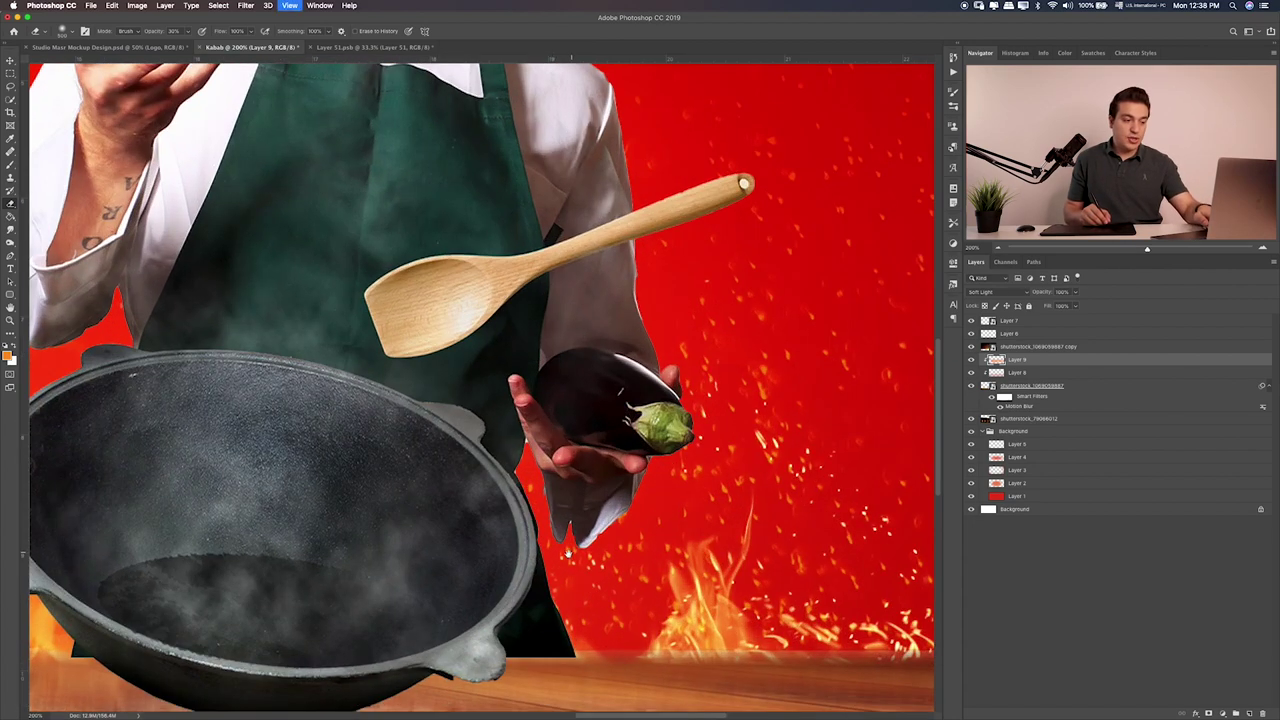
scroll(600, 520, left, 3)
scroll(600, 520, down, 2)
scroll(640, 513, left, 2)
scroll(640, 513, down, 1)
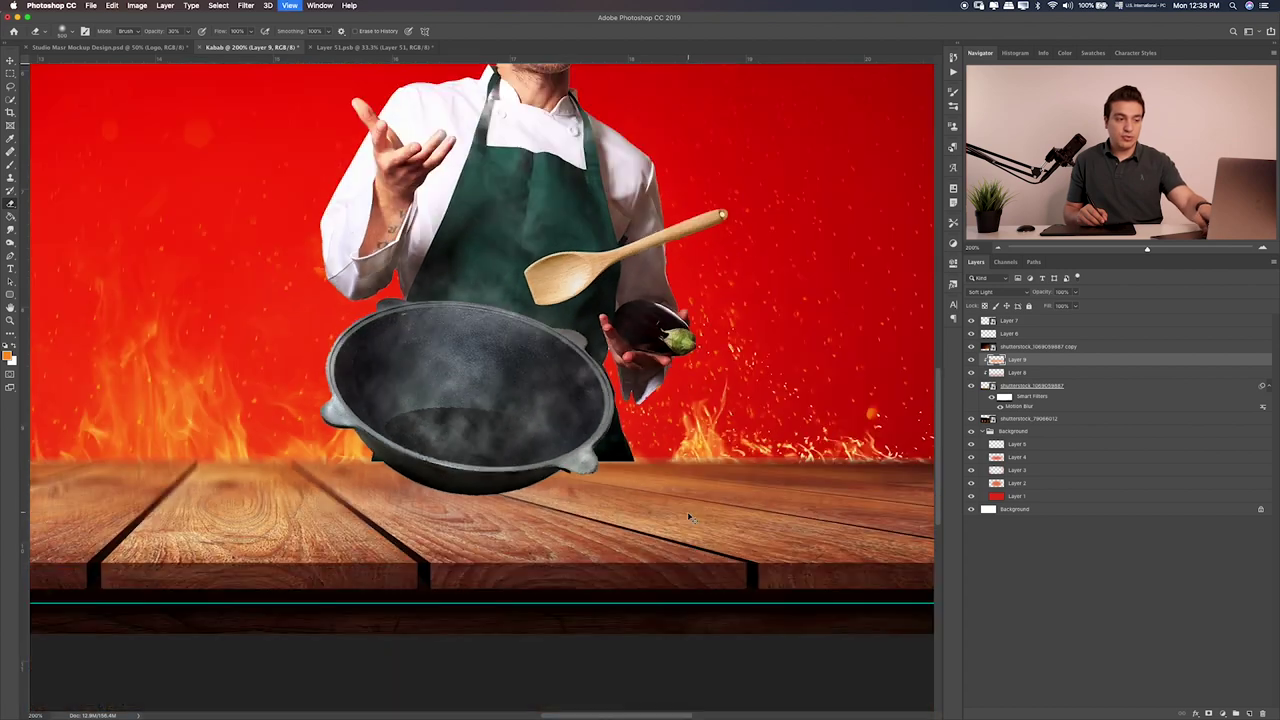
key(super+minus)
click(1024, 323)
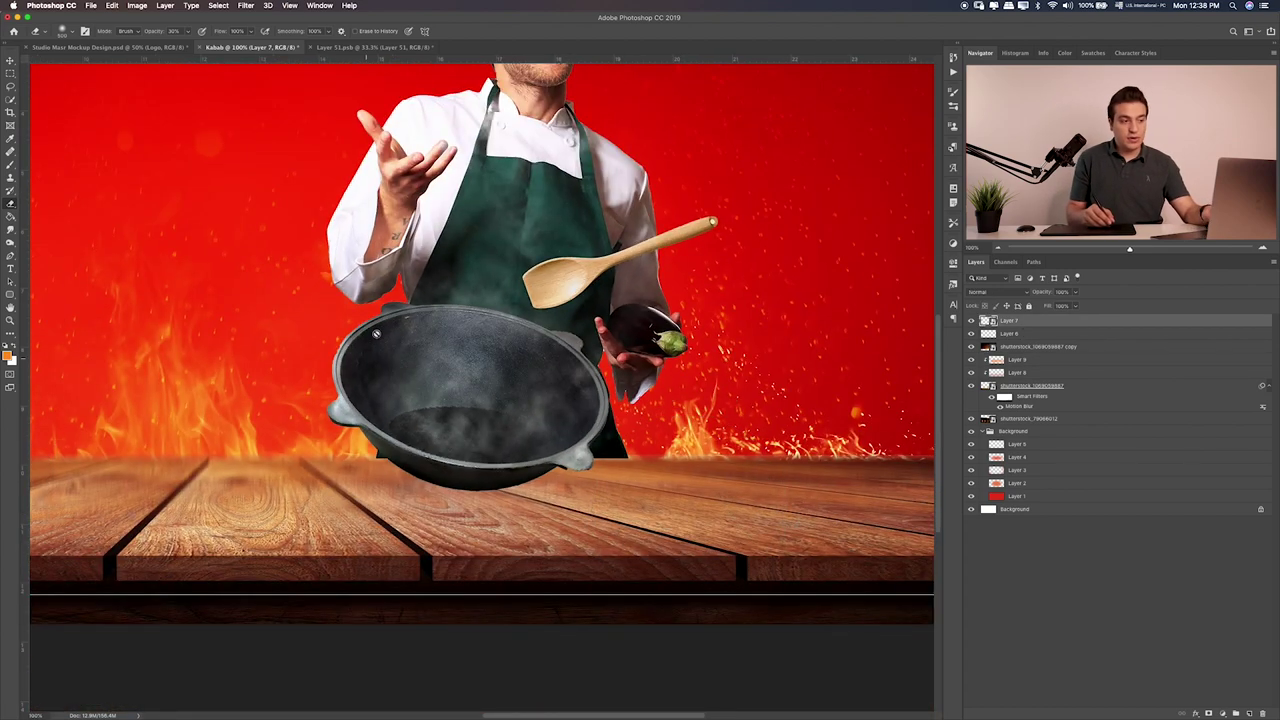
click(1027, 335)
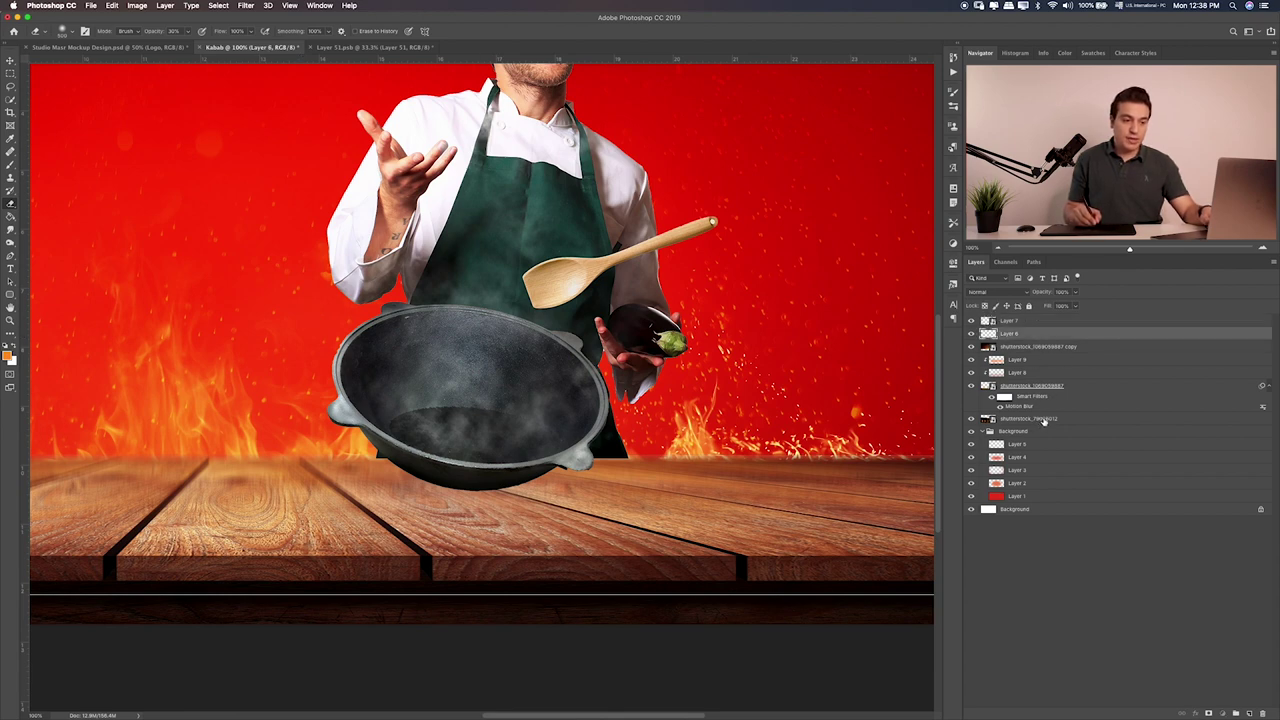
shift+click(1046, 420)
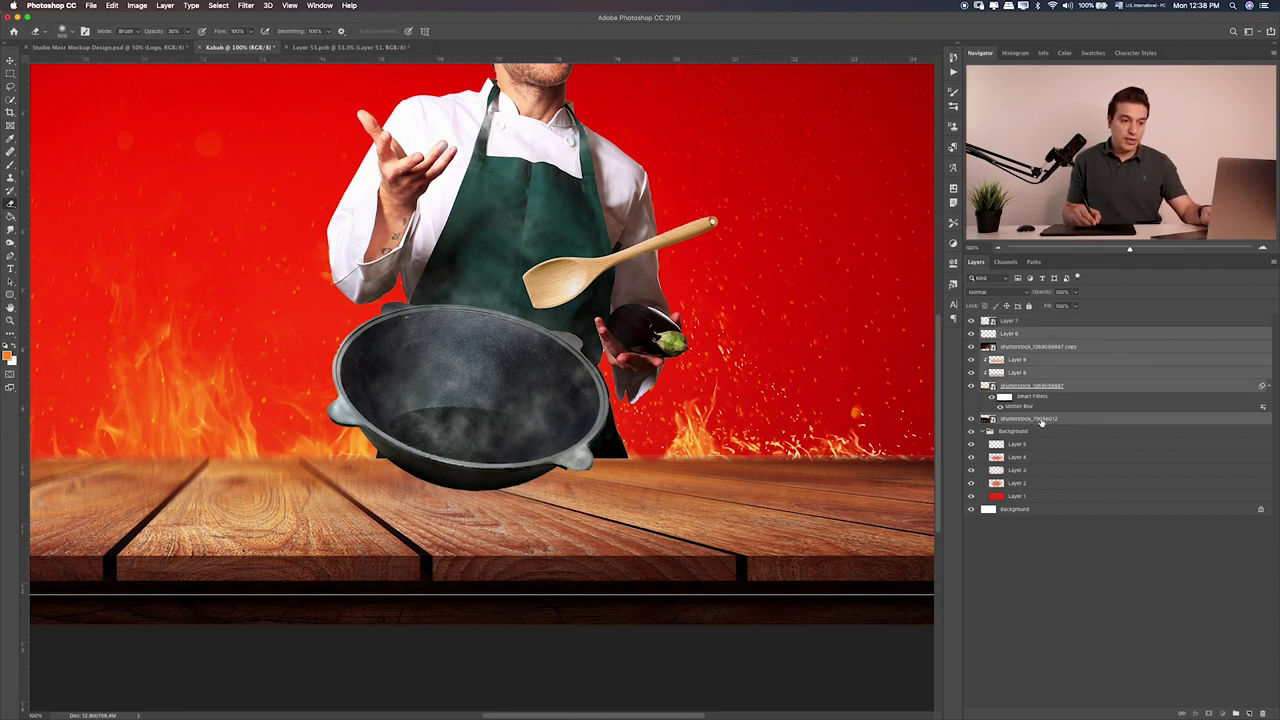
drag(1042, 423, 1015, 437)
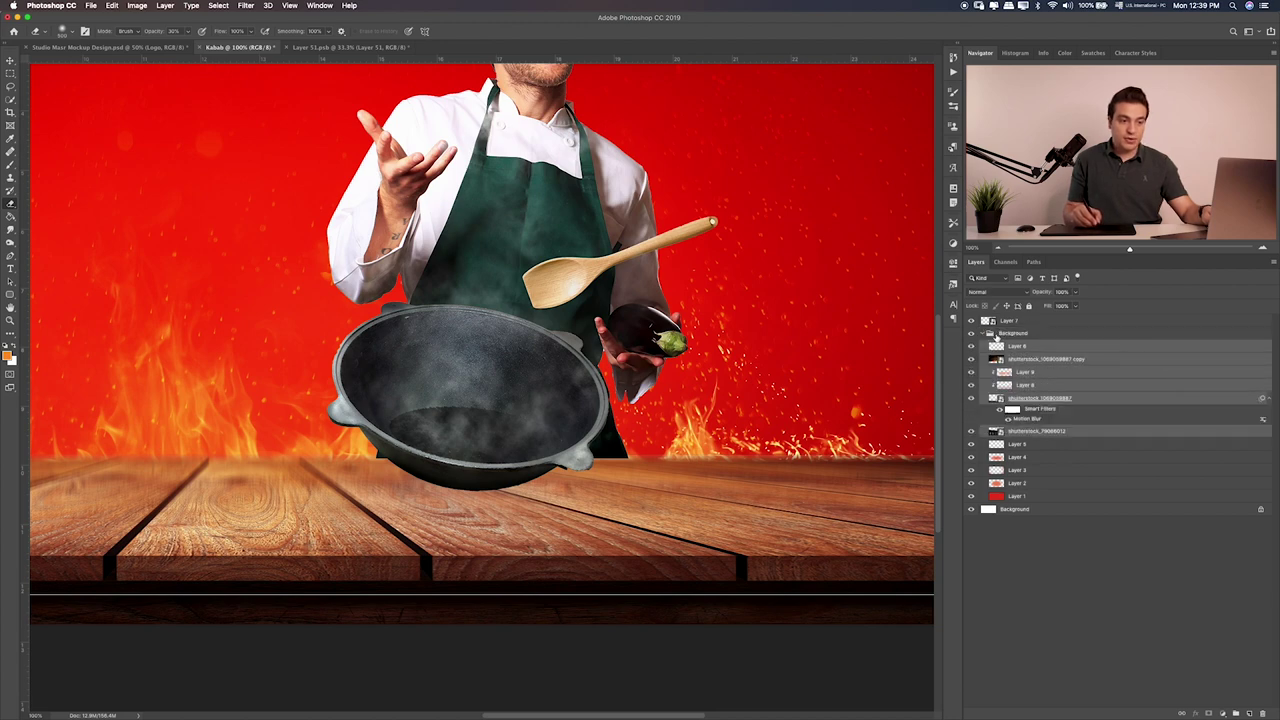
Put the chef's Layer 7 into a new group named 'Man'
click(985, 332)
click(1008, 320)
click(970, 321)
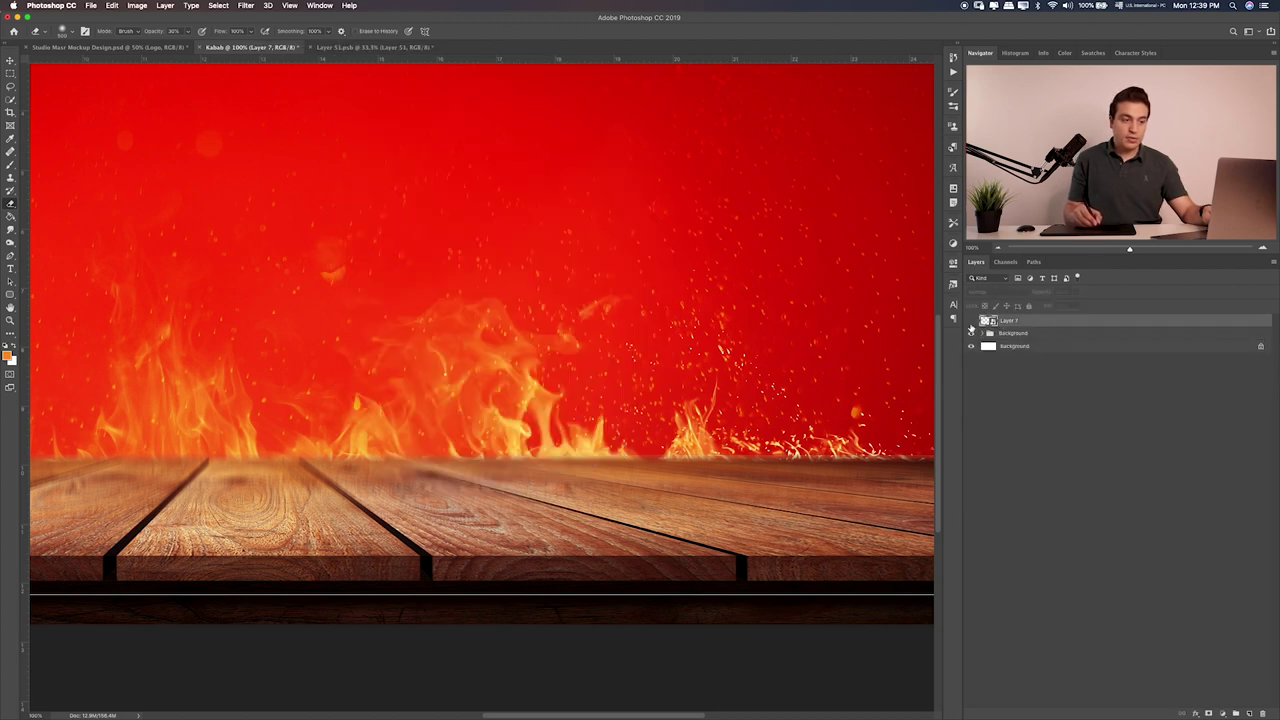
click(970, 321)
key(ctrl+g)
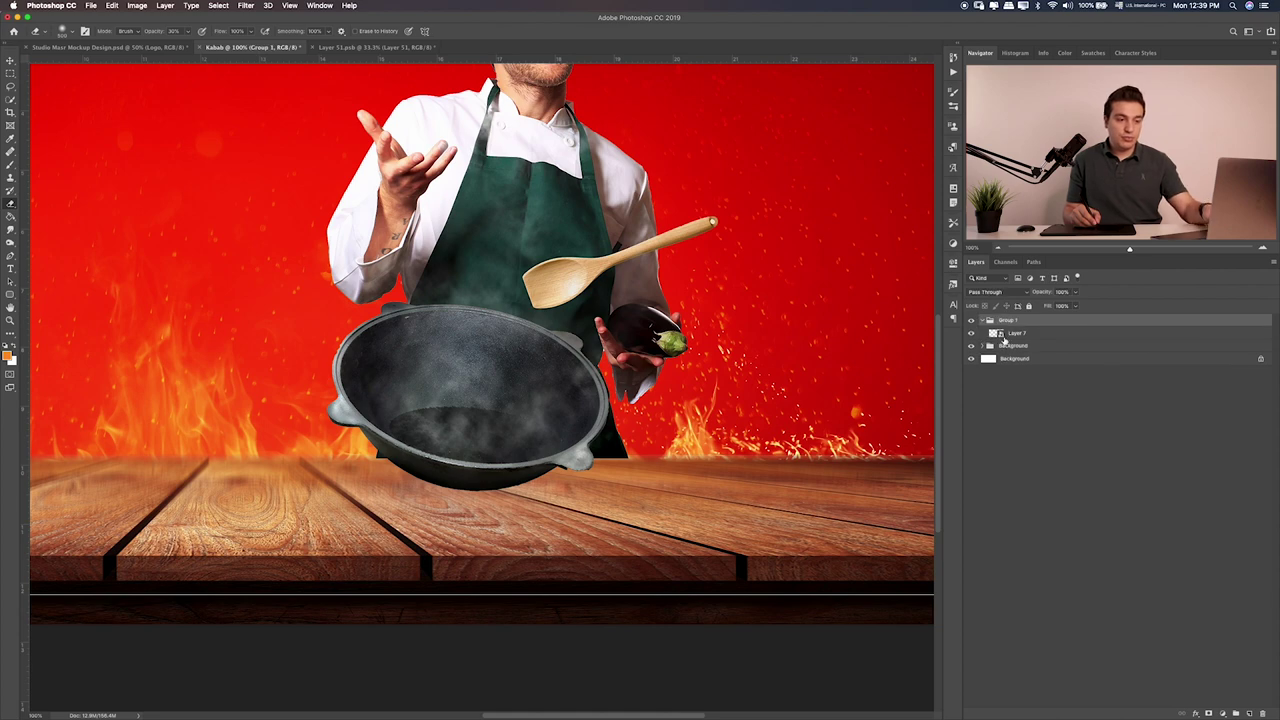
double_click(1006, 320)
text(Man)
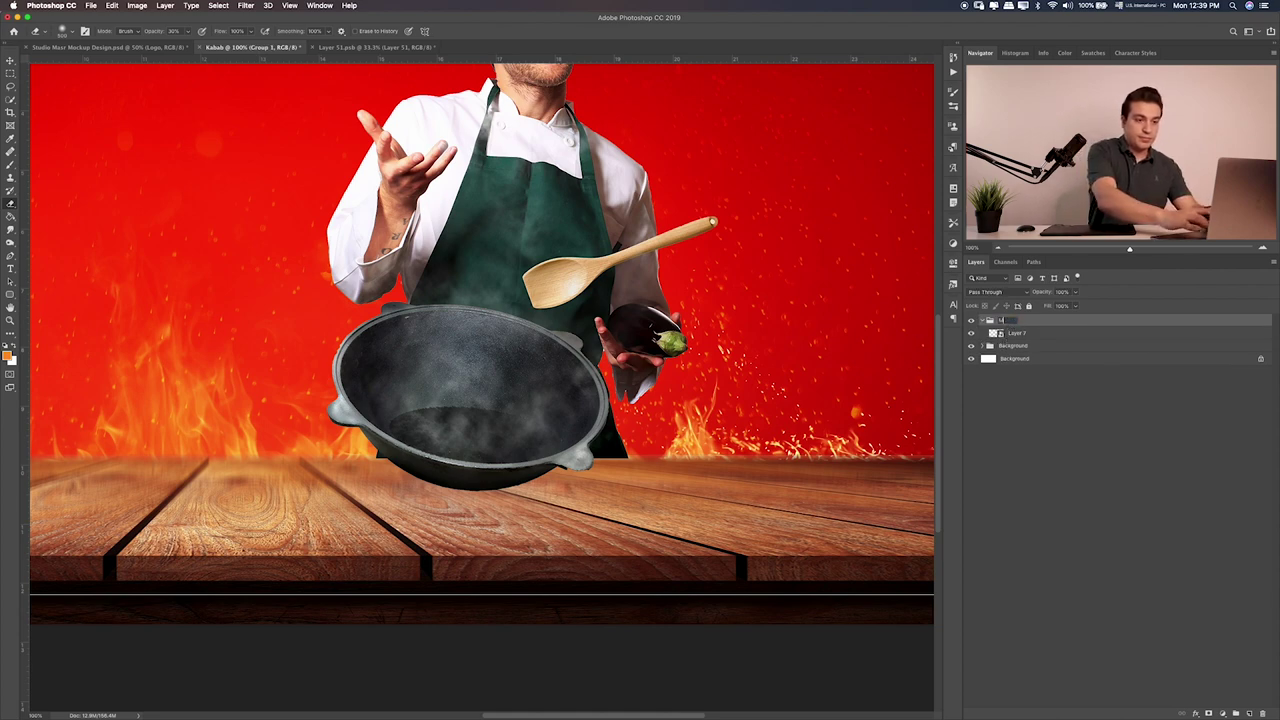
key(Return)
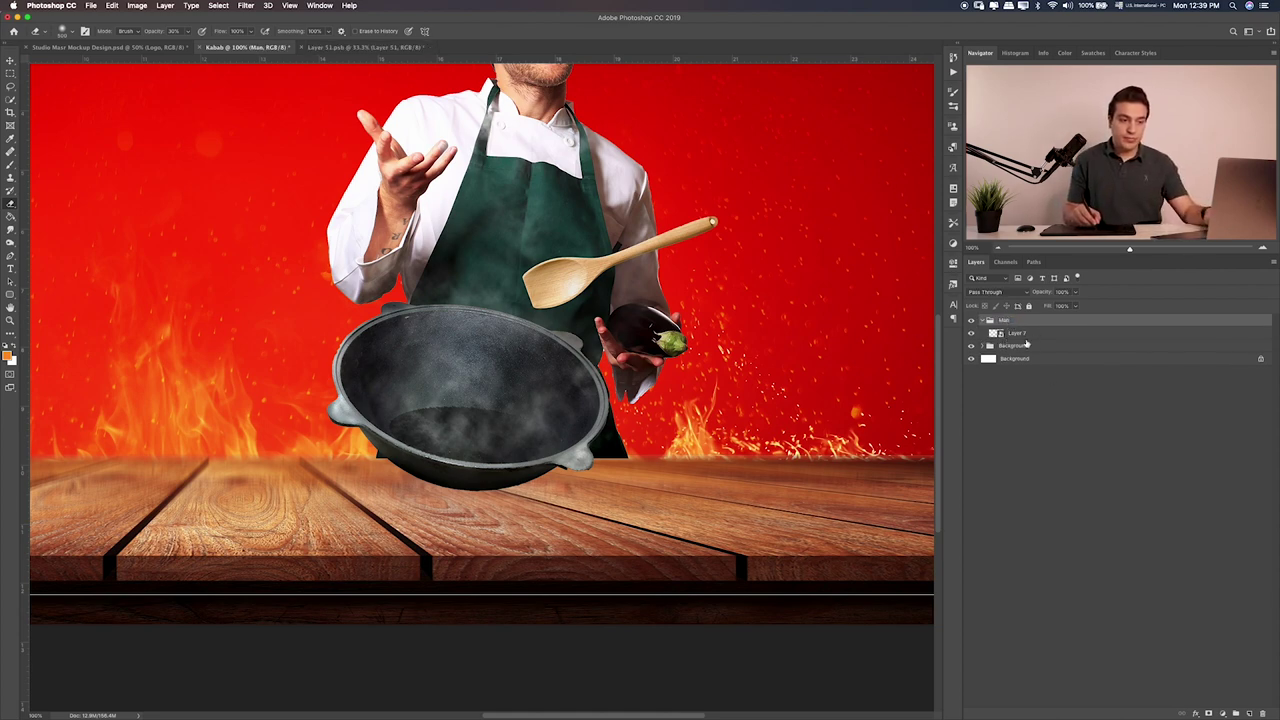
click(1047, 336)
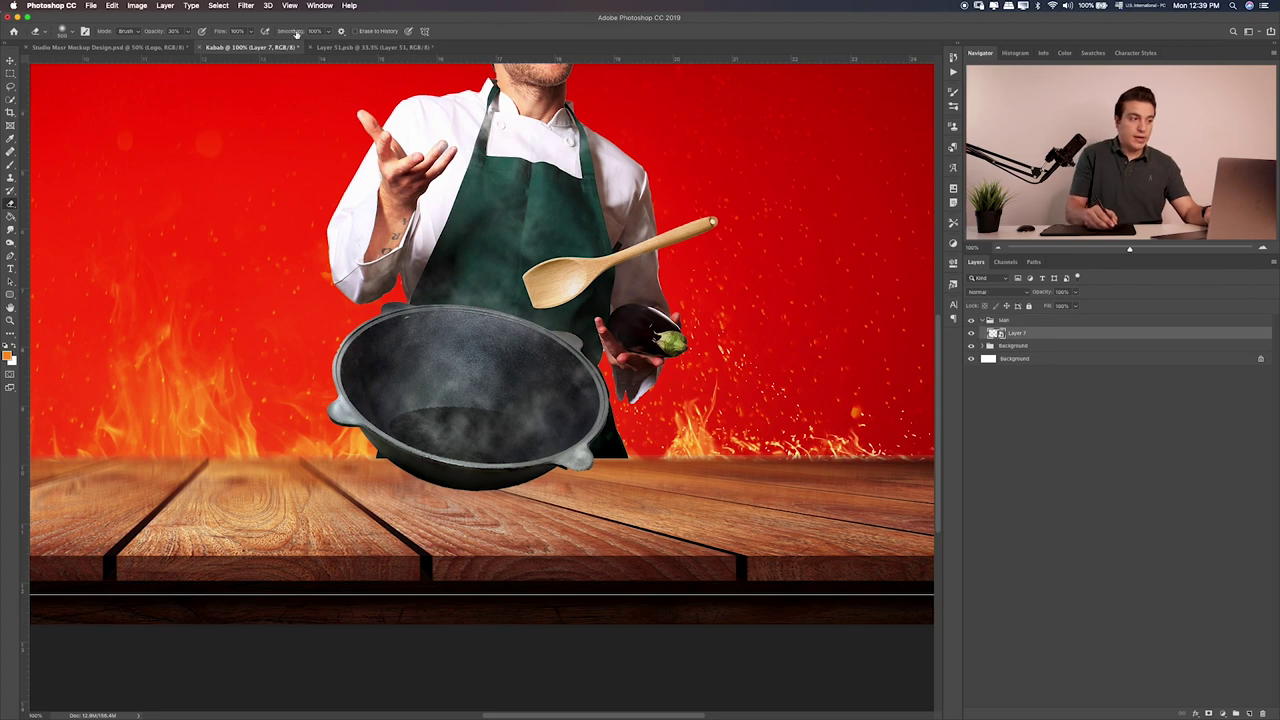
Apply a 17-pixel Motion Blur smart filter to the chef's Layer 7
click(246, 5)
mouse_move(252, 124)
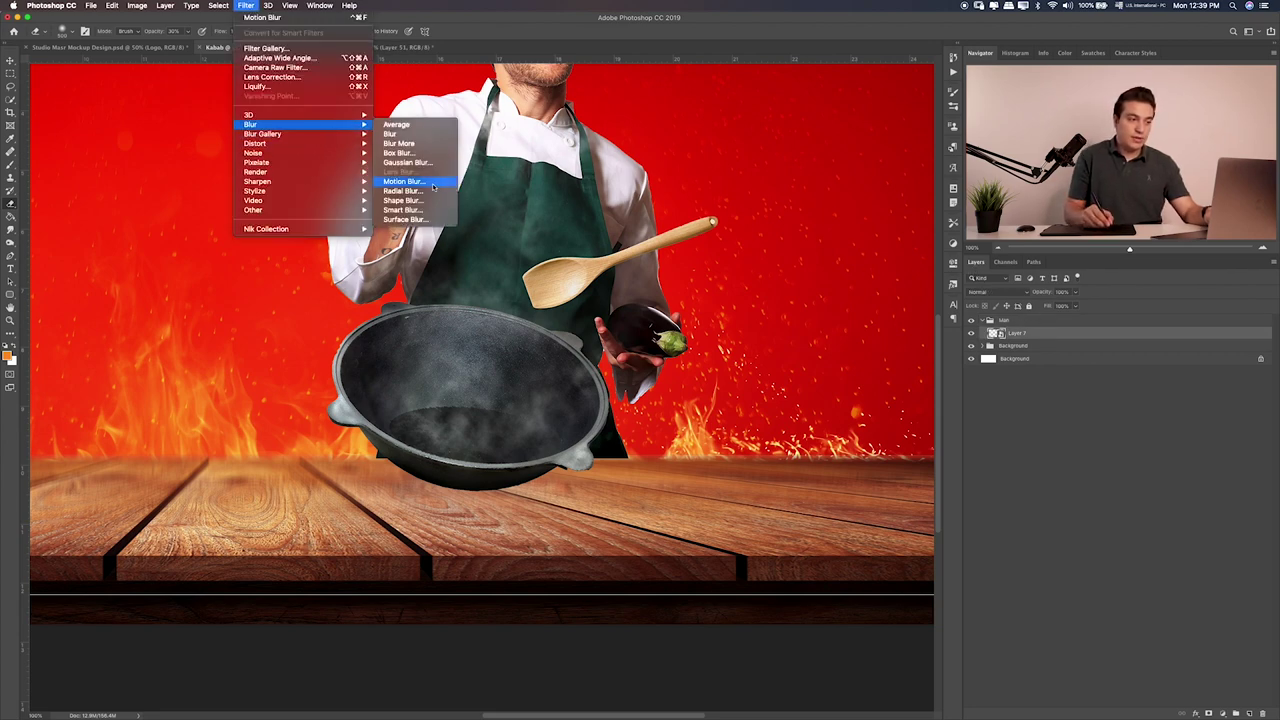
click(432, 184)
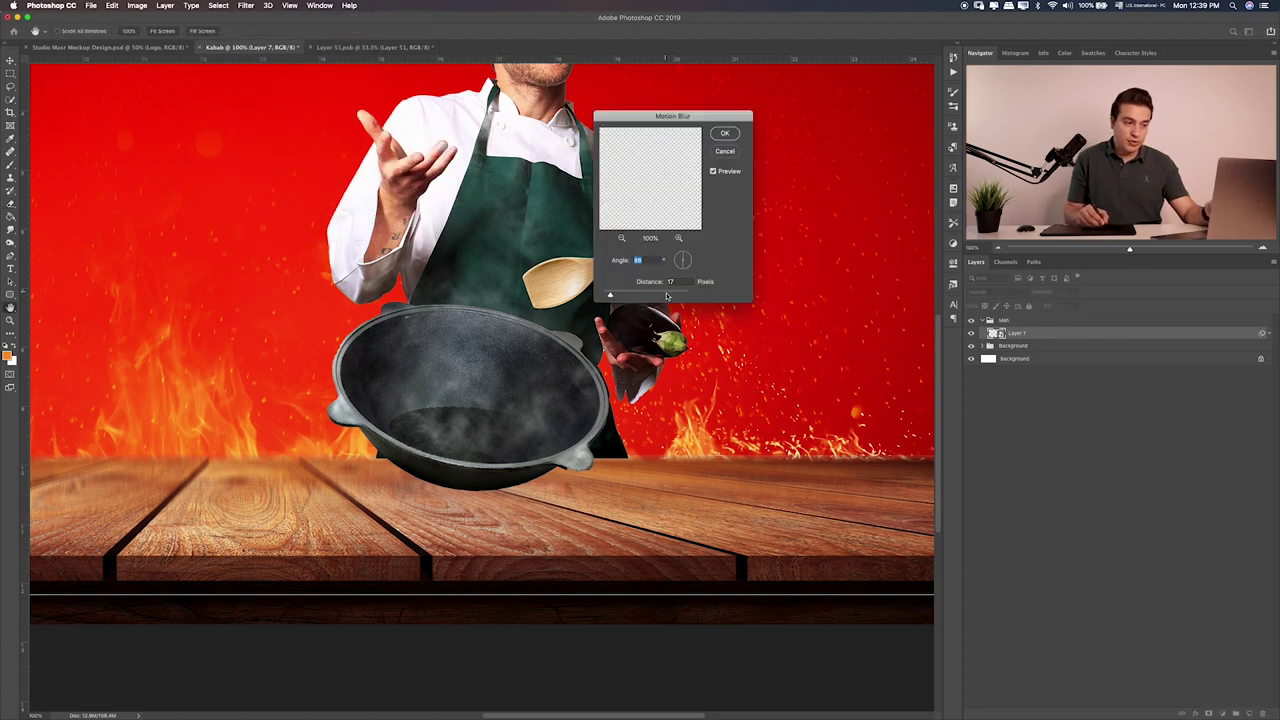
key(Return)
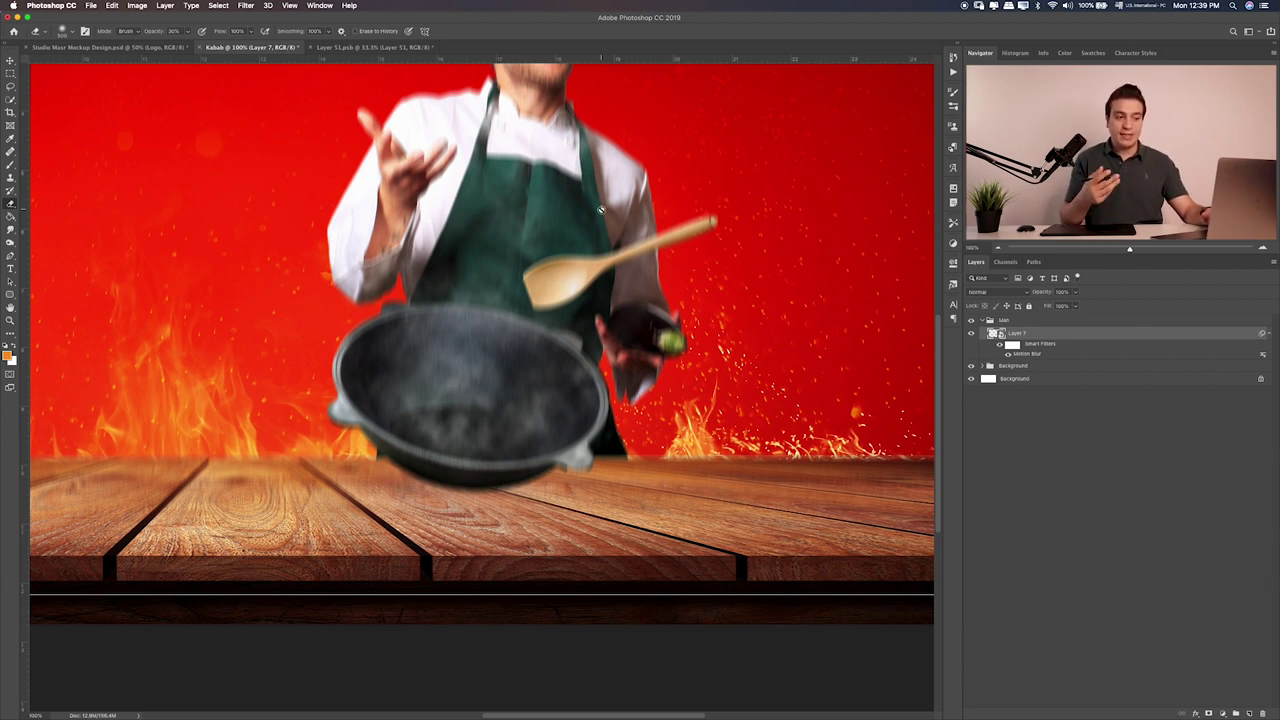
Target the Motion Blur filter mask and set up a smaller Brush for painting on it
click(1010, 346)
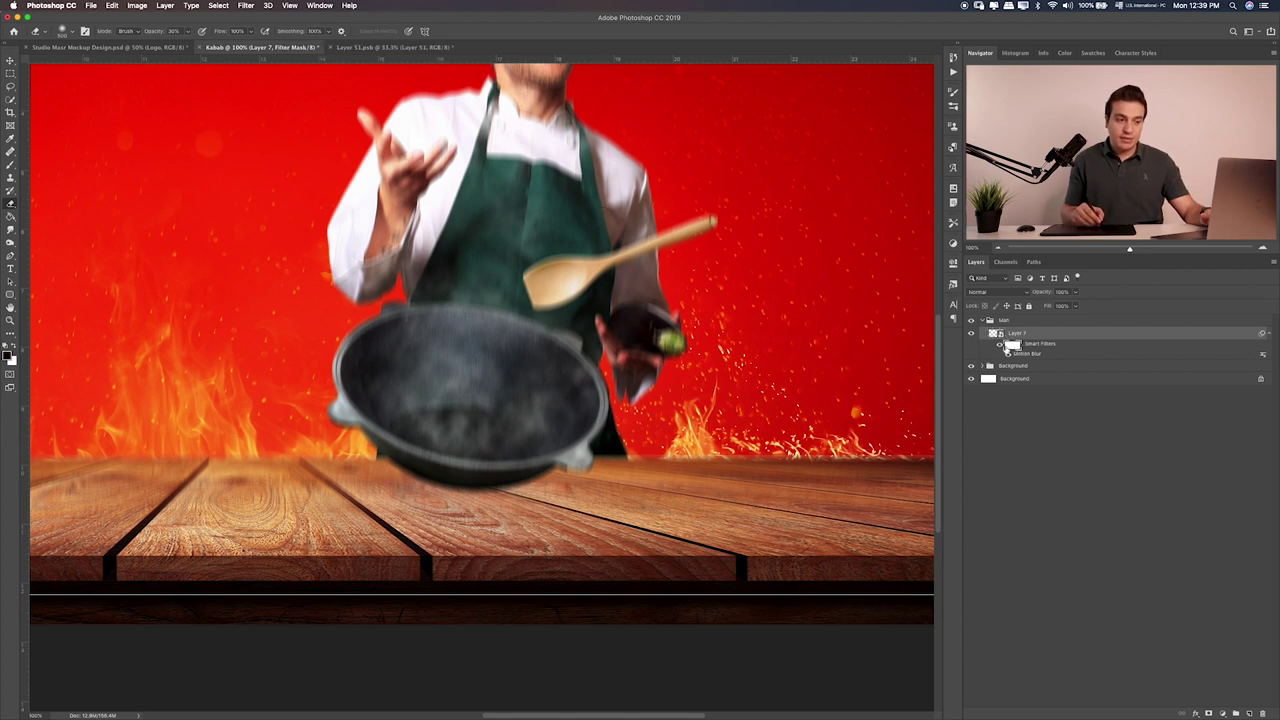
drag(644, 282, 664, 310)
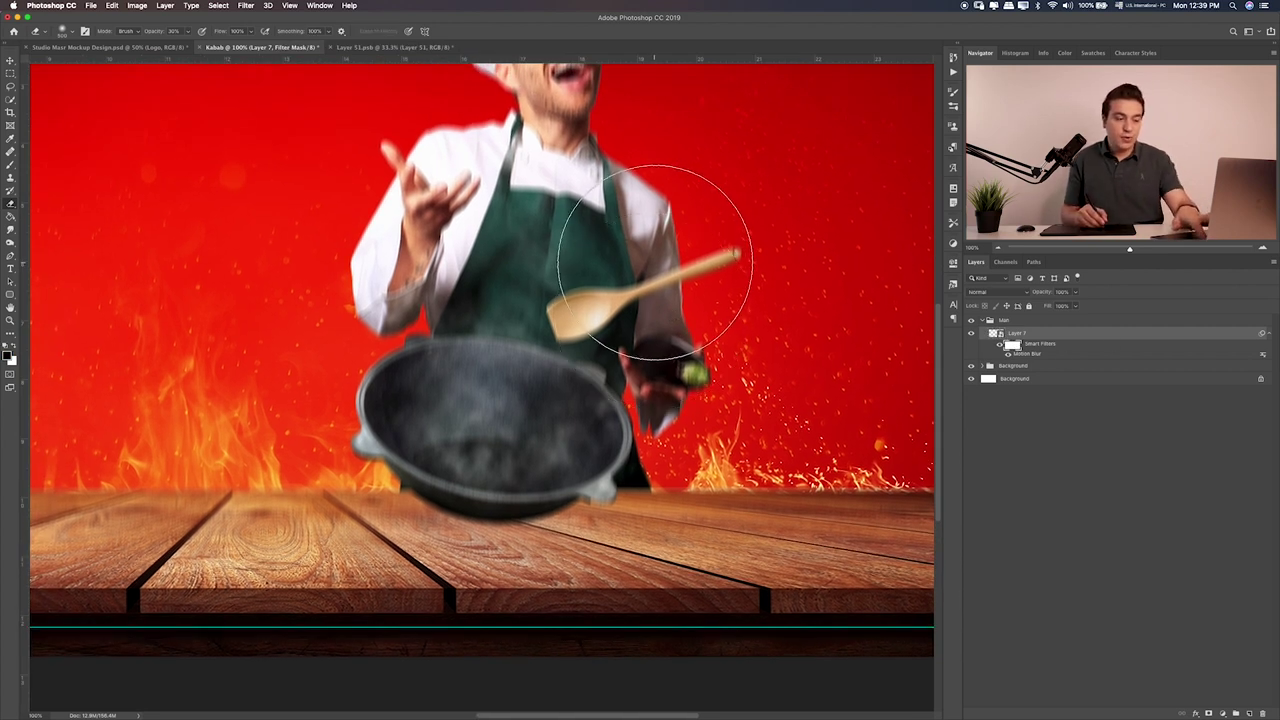
key(bracketleft)
key(bracketleft)
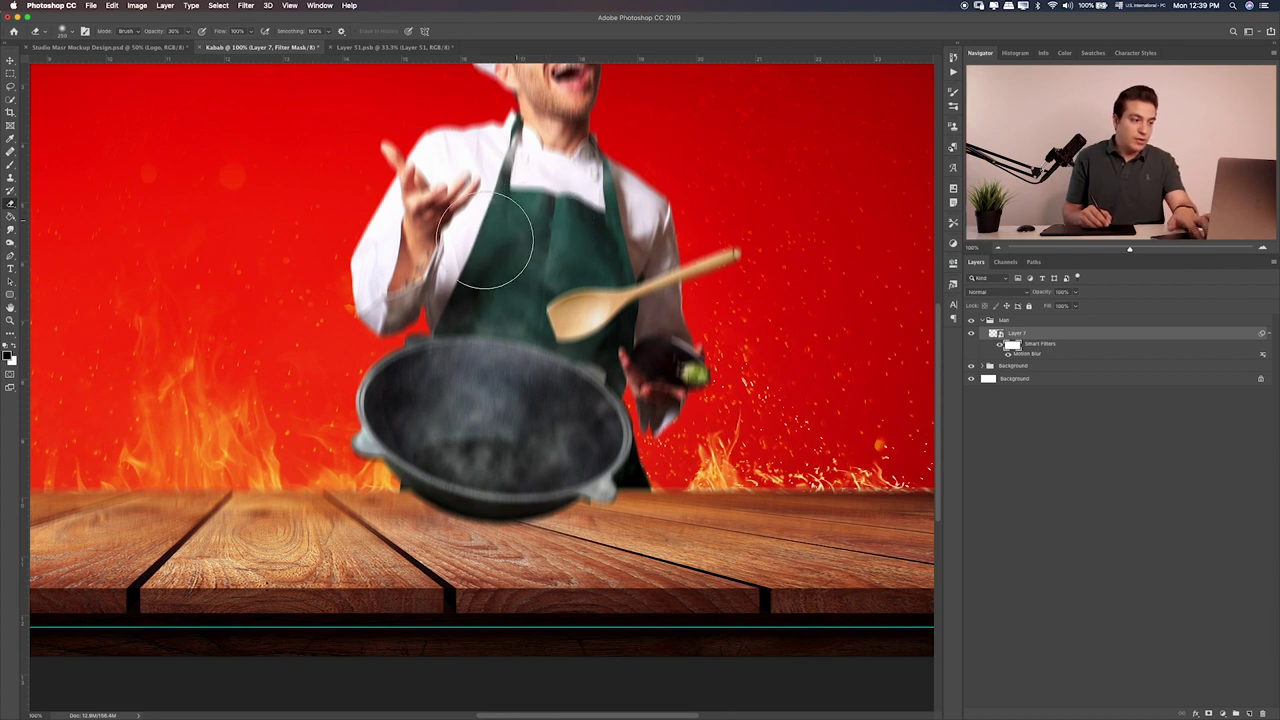
key(0)
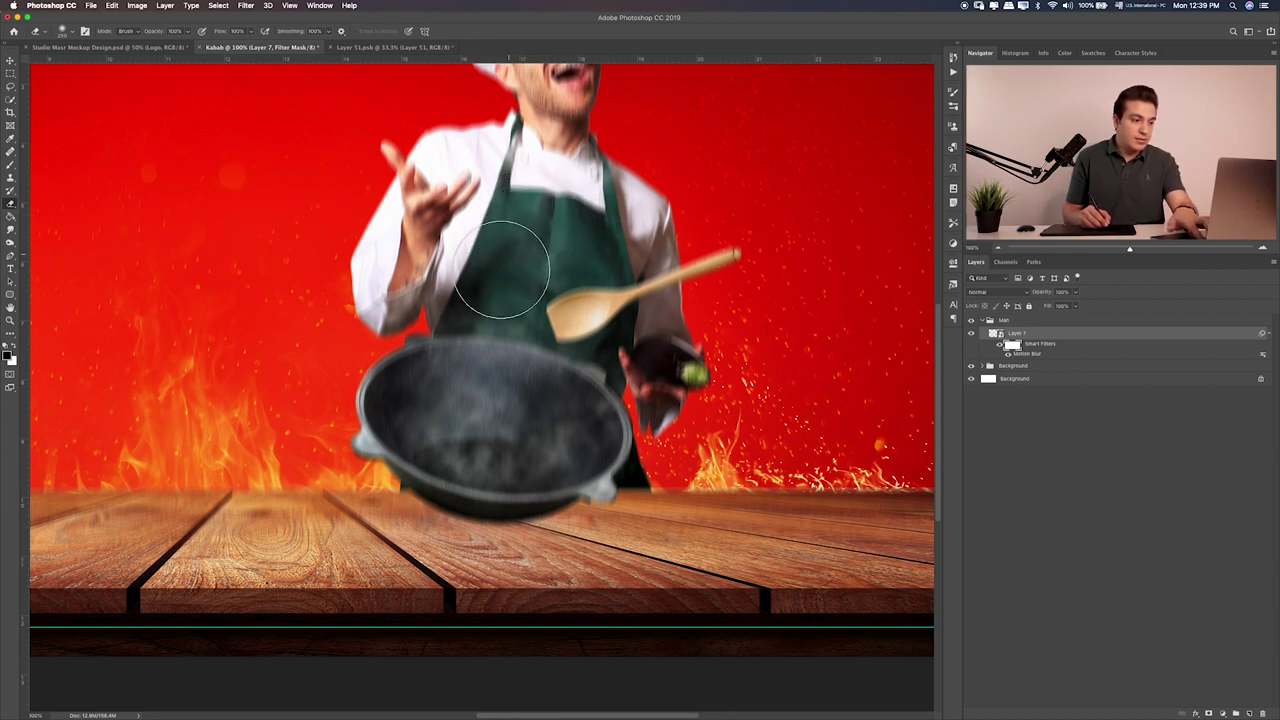
key(b)
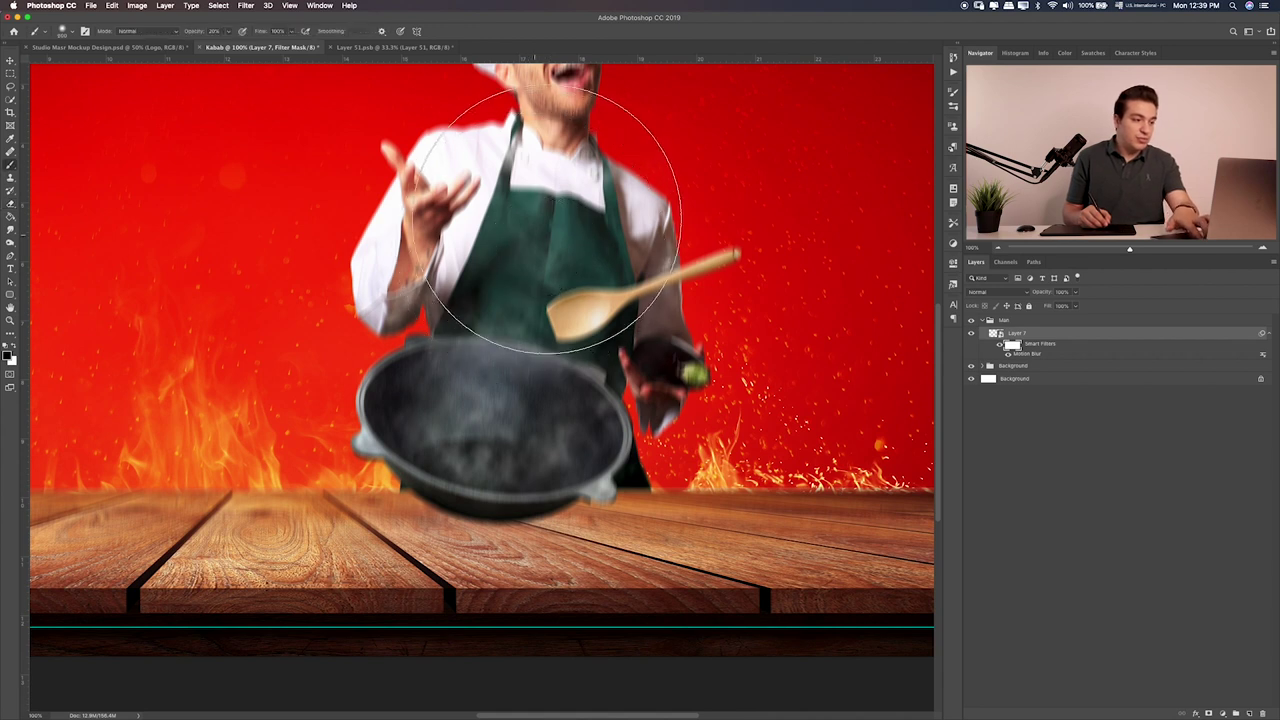
key(bracketleft)
key(bracketleft)
key(bracketleft)
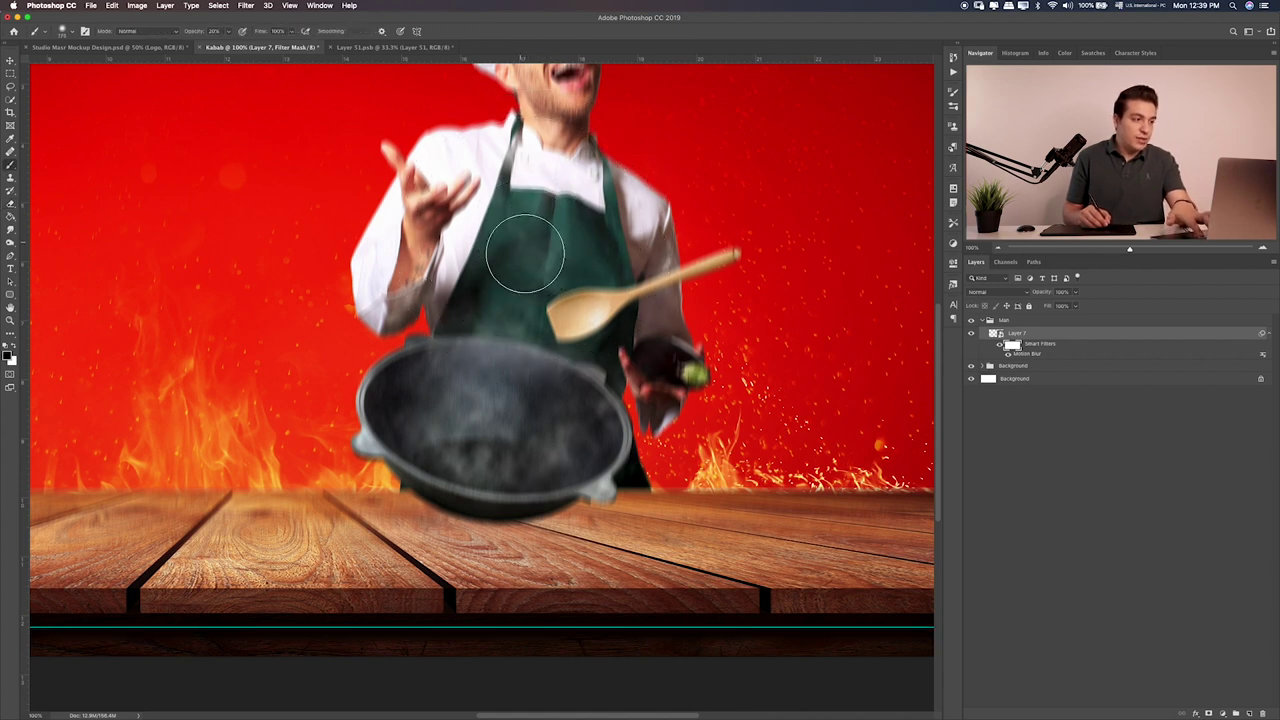
drag(528, 214, 544, 276)
Paint the mask to resharpen the chef's hat, forehead, chest and raised hand at 80% then 20% opacity
key(8)
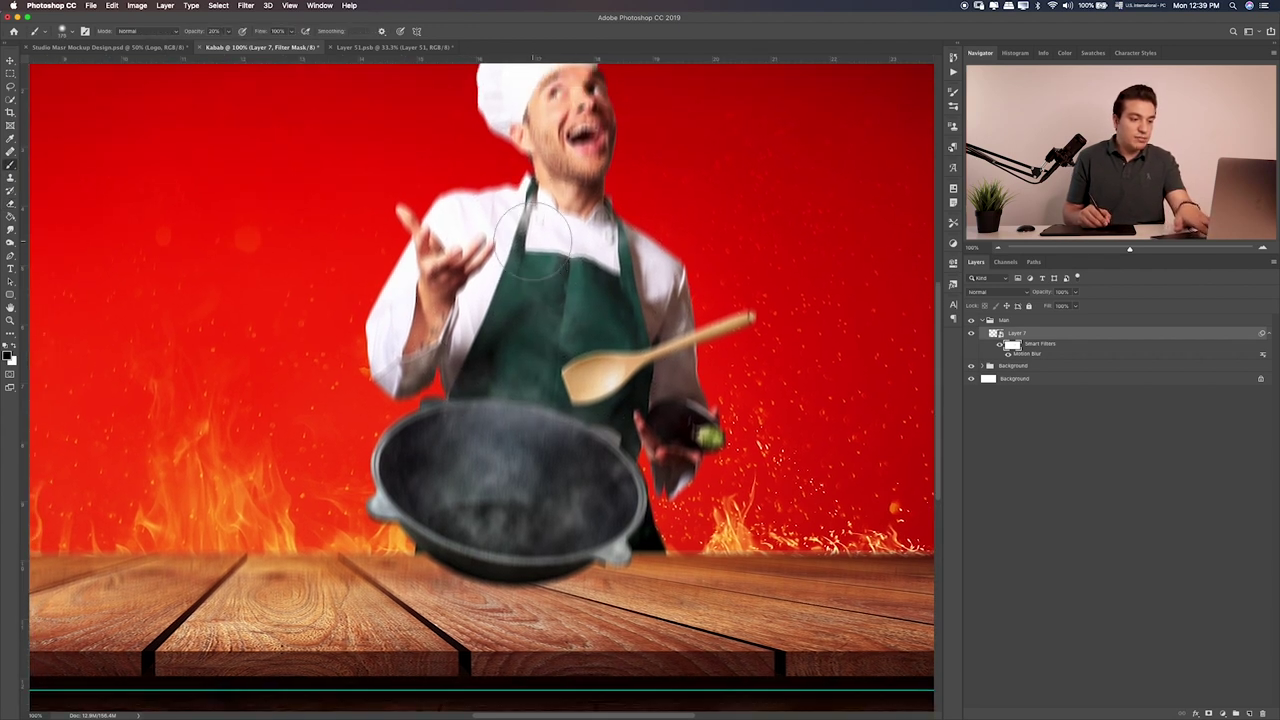
drag(573, 138, 586, 250)
drag(555, 158, 535, 172)
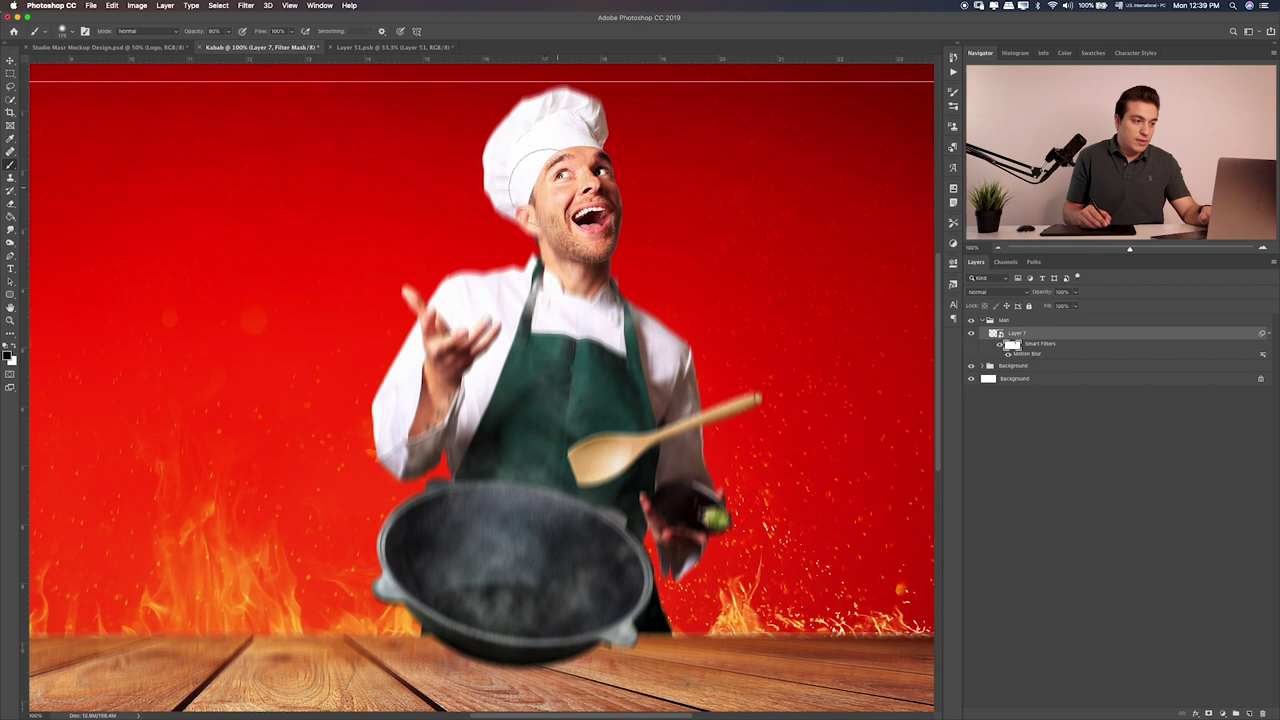
mouse_move(585, 262)
mouse_down()
mouse_move(585, 335)
mouse_move(560, 320)
mouse_move(479, 330)
mouse_move(461, 366)
mouse_up()
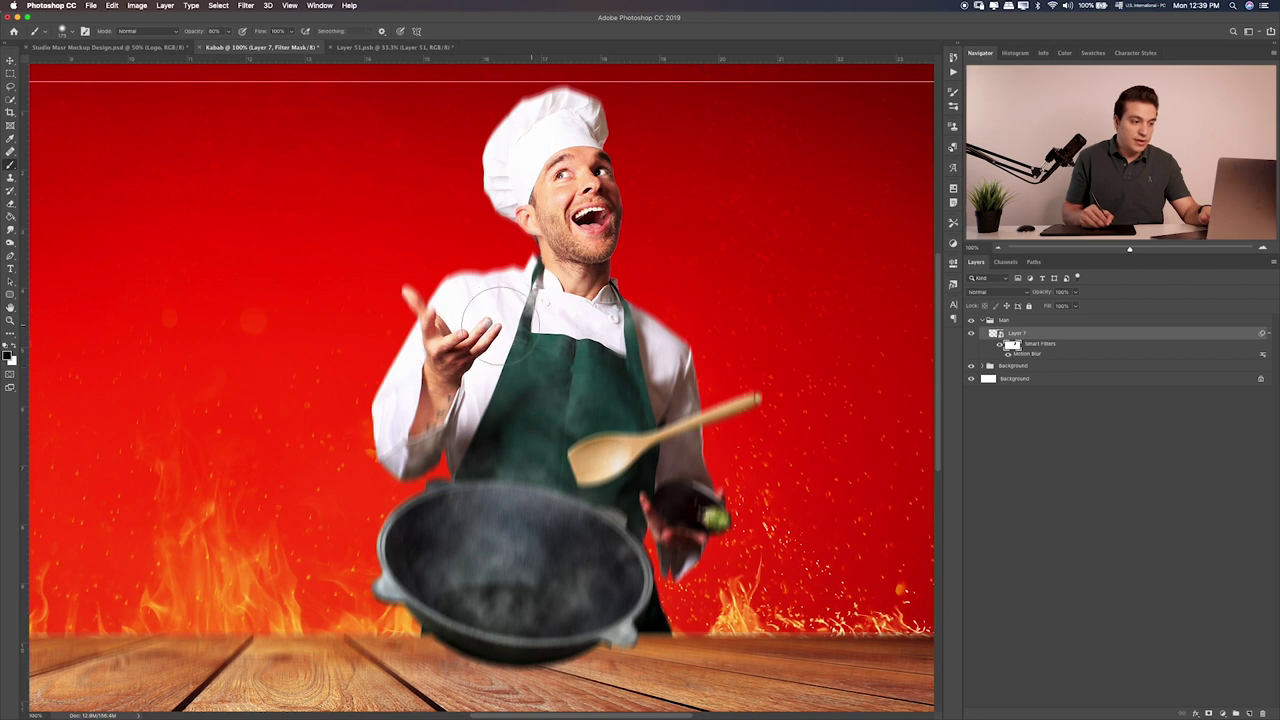
mouse_move(490, 318)
mouse_down()
mouse_move(585, 330)
mouse_move(630, 365)
mouse_move(600, 340)
mouse_up()
scroll(676, 410, down, 3)
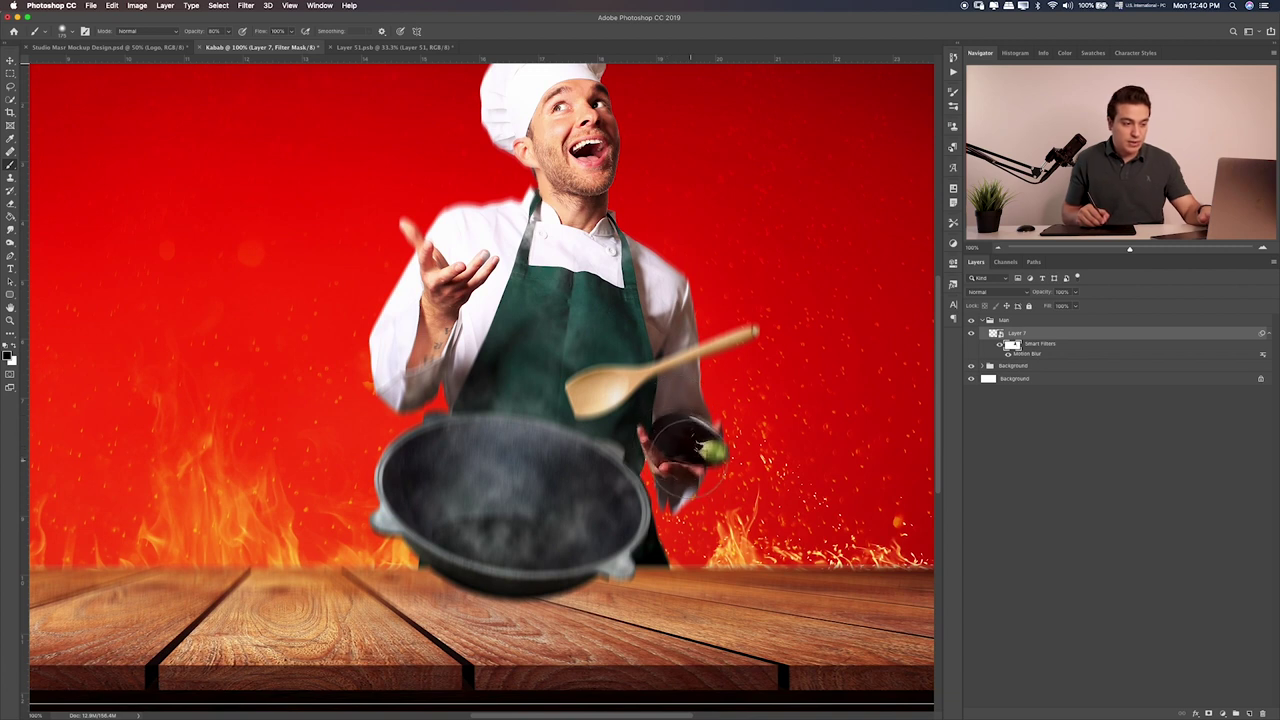
key(2)
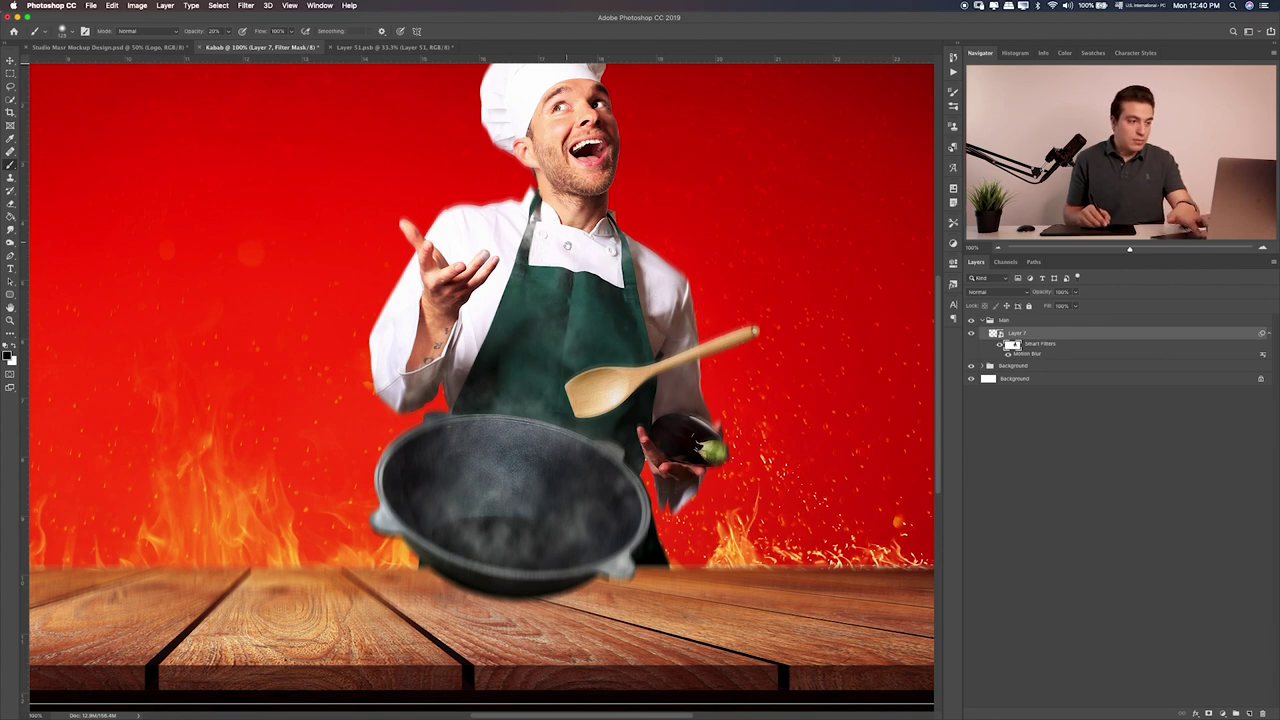
drag(567, 240, 587, 294)
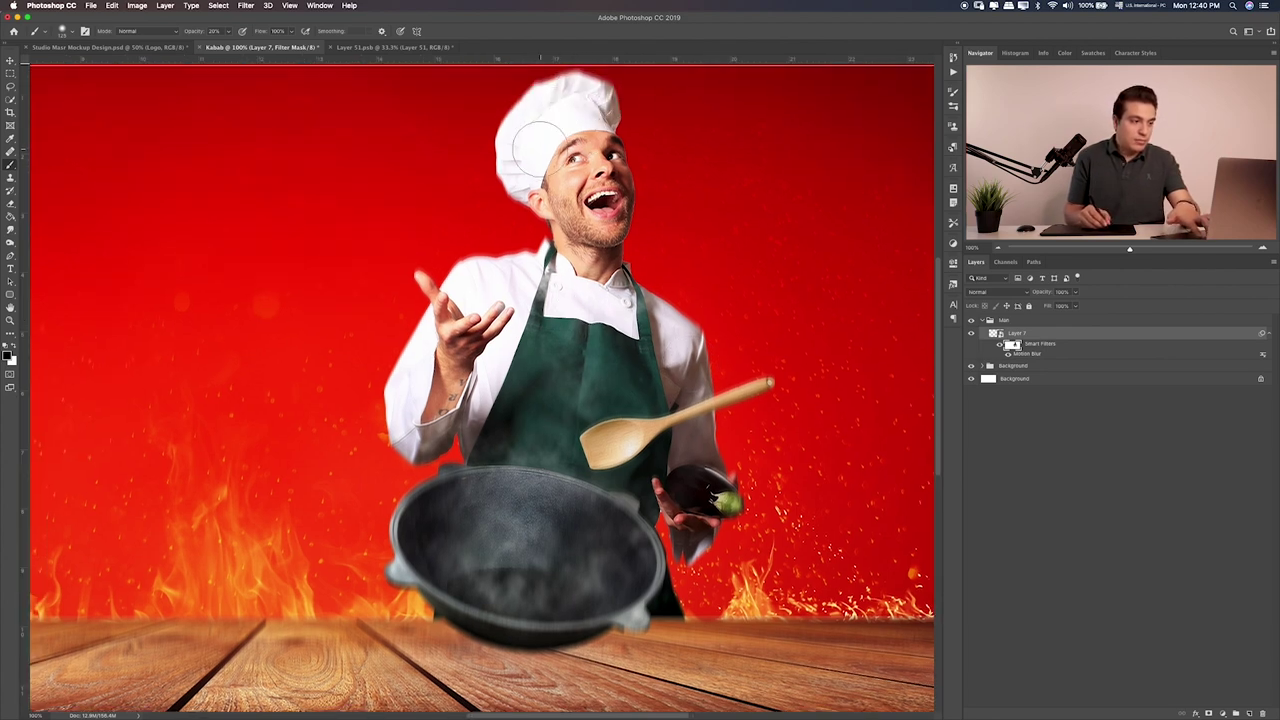
drag(584, 561, 537, 396)
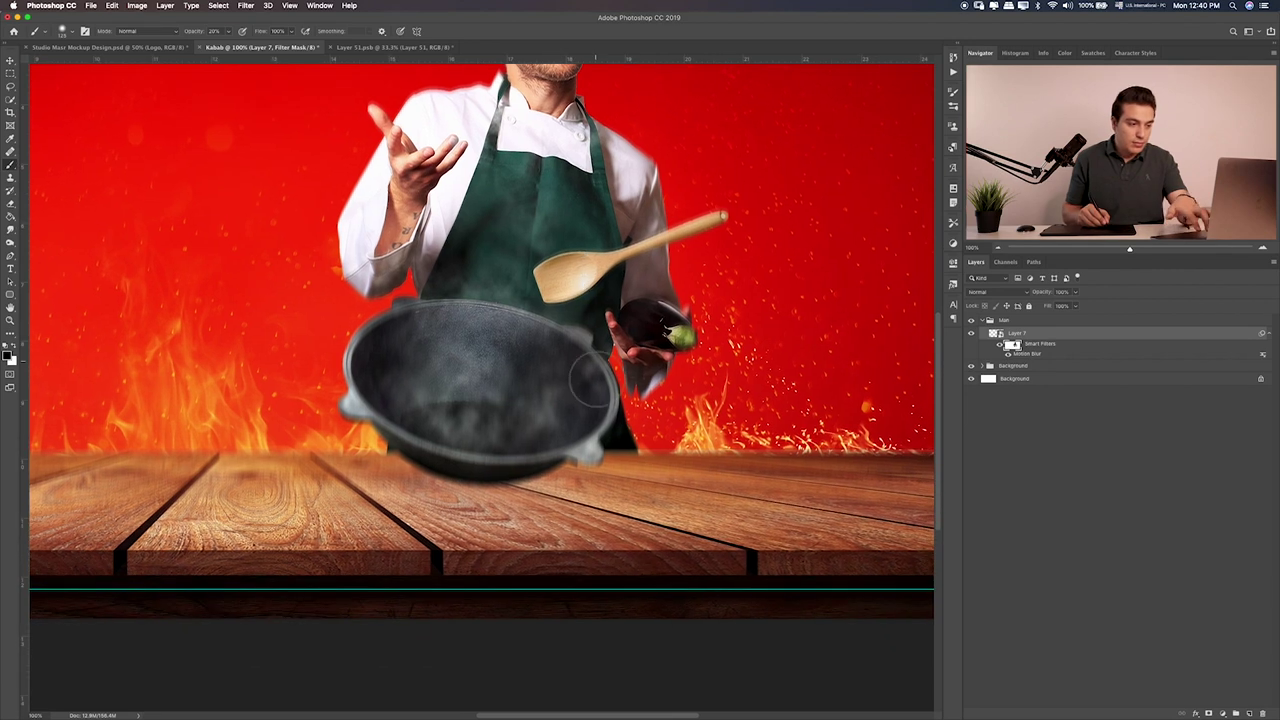
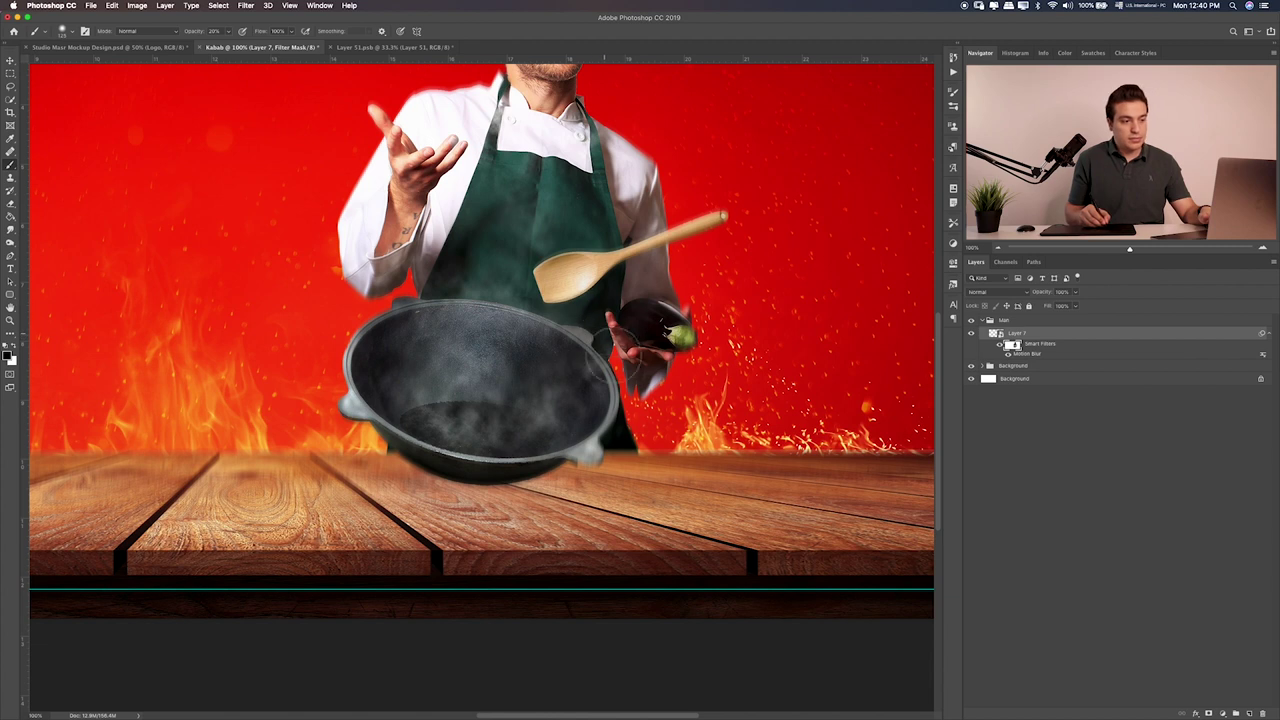
Toggle the wok-and-spoon motion blur off and on to compare, then target its filter mask
scroll(612, 280, up, 3)
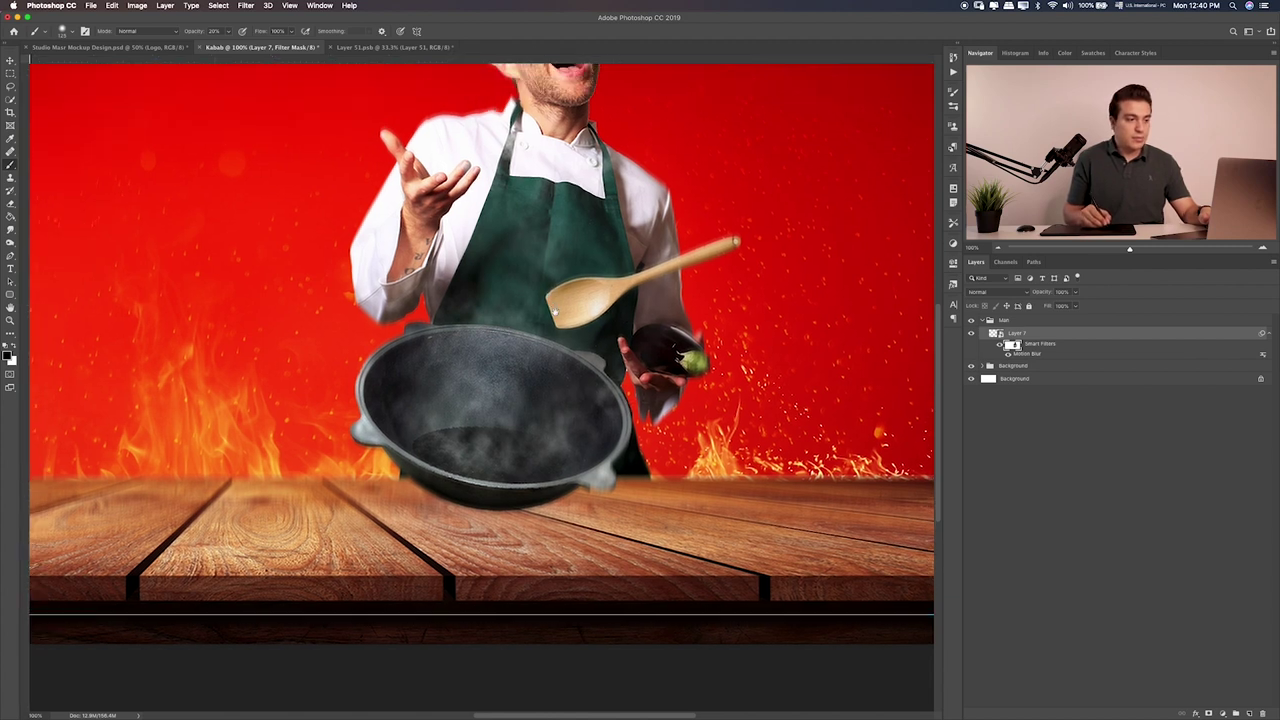
click(998, 344)
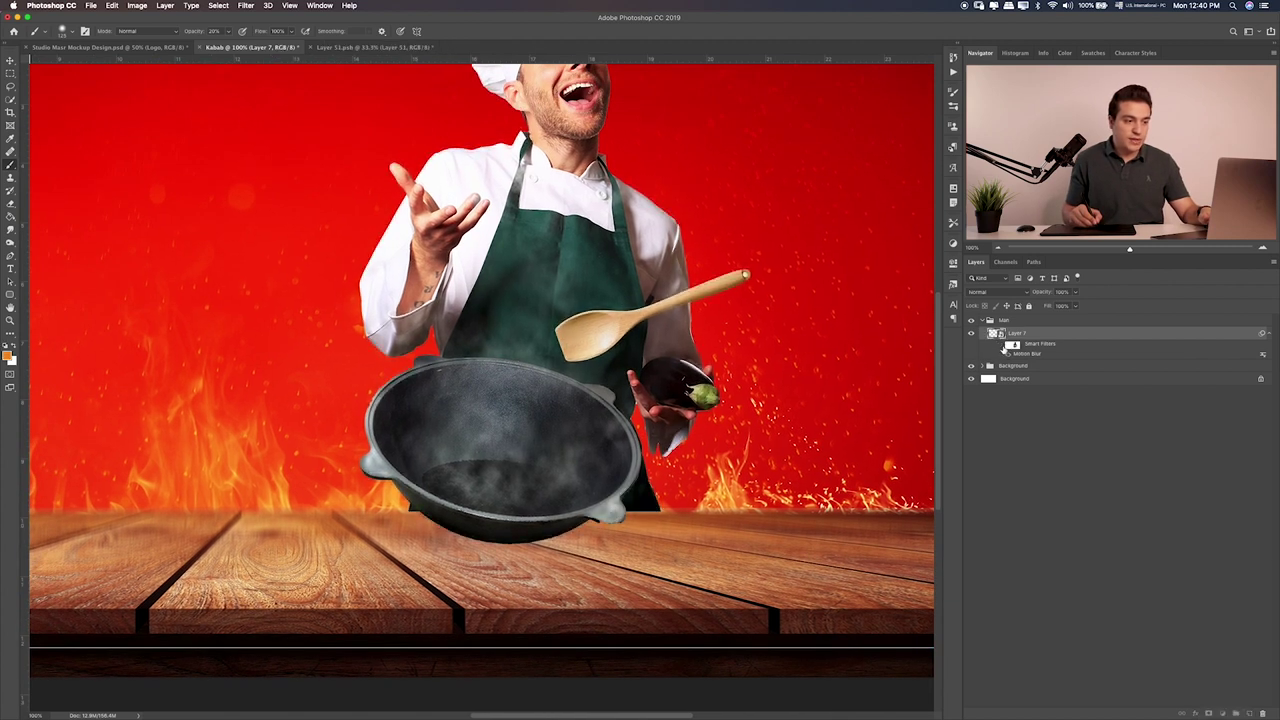
click(998, 344)
click(1012, 344)
scroll(843, 375, up, 4)
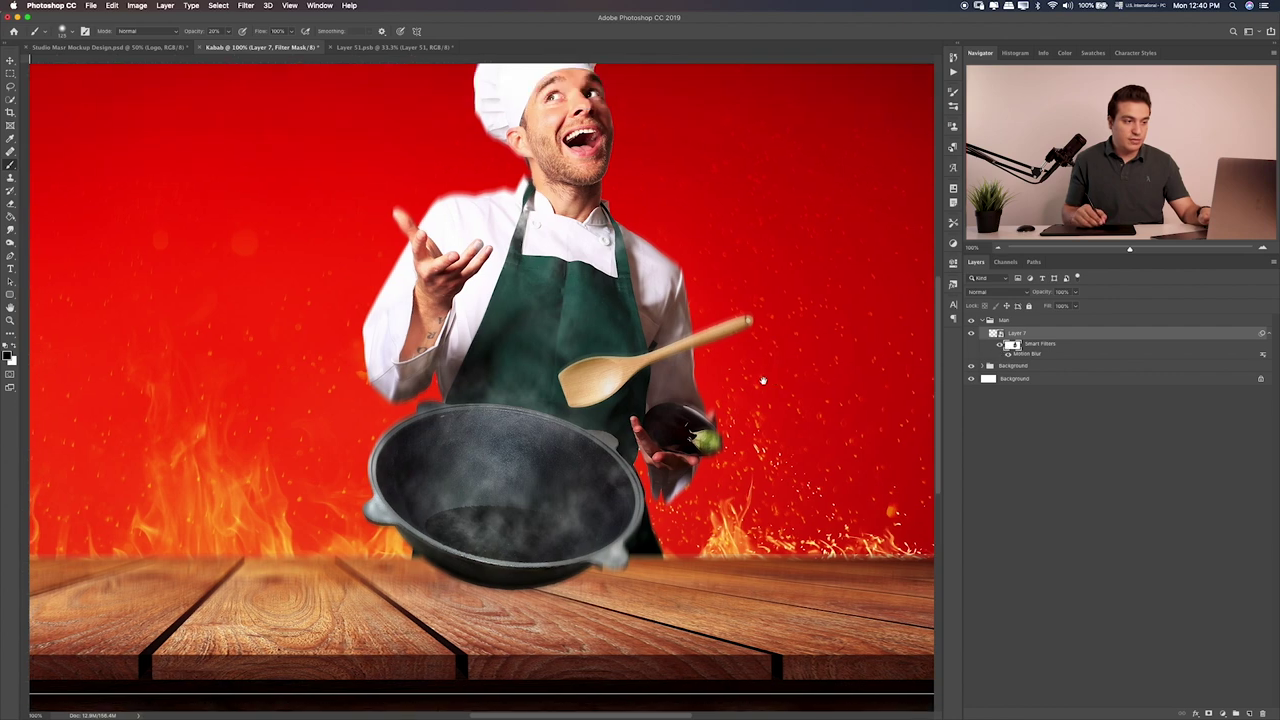
click(998, 344)
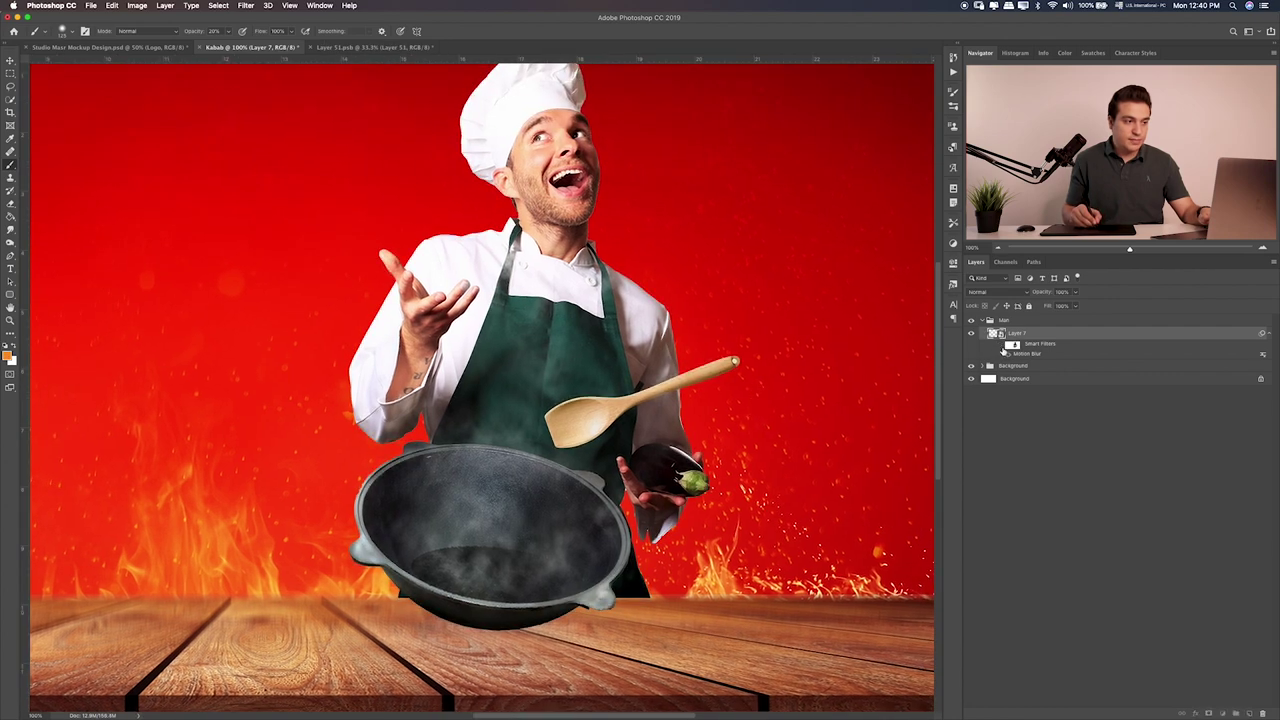
click(1002, 346)
click(1002, 346)
click(1002, 346)
click(1003, 346)
click(1001, 346)
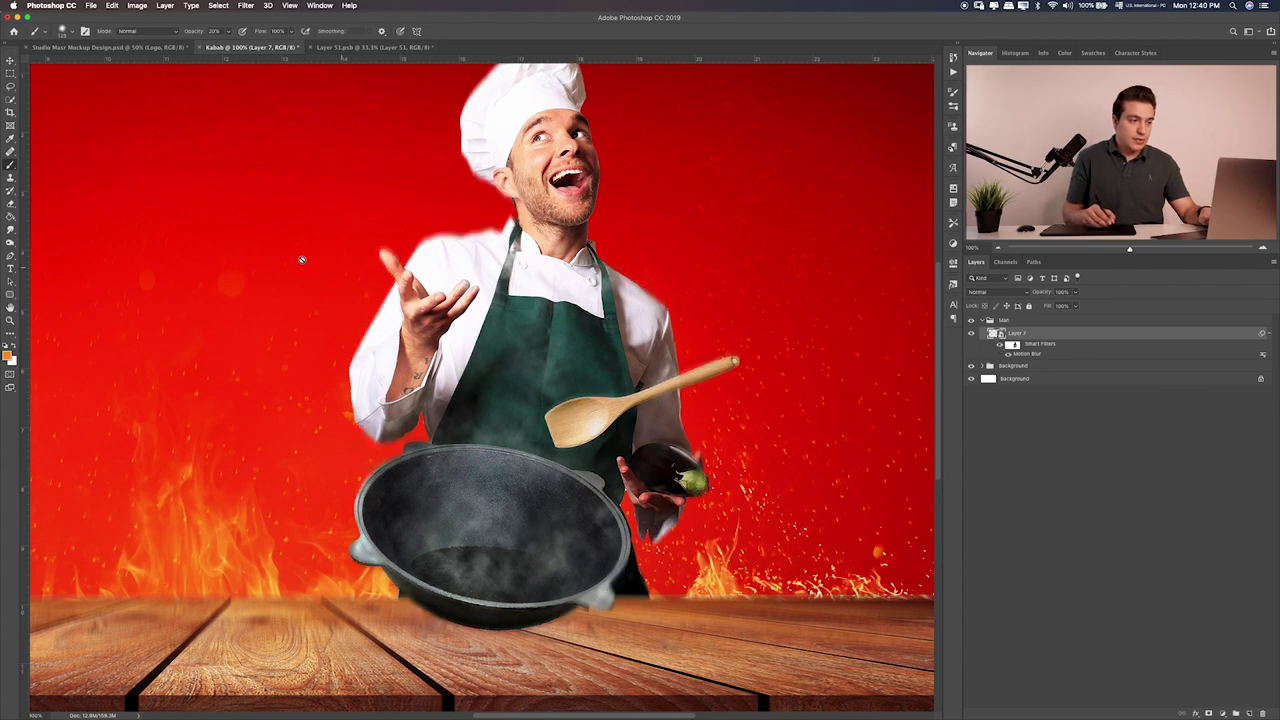
click(1012, 344)
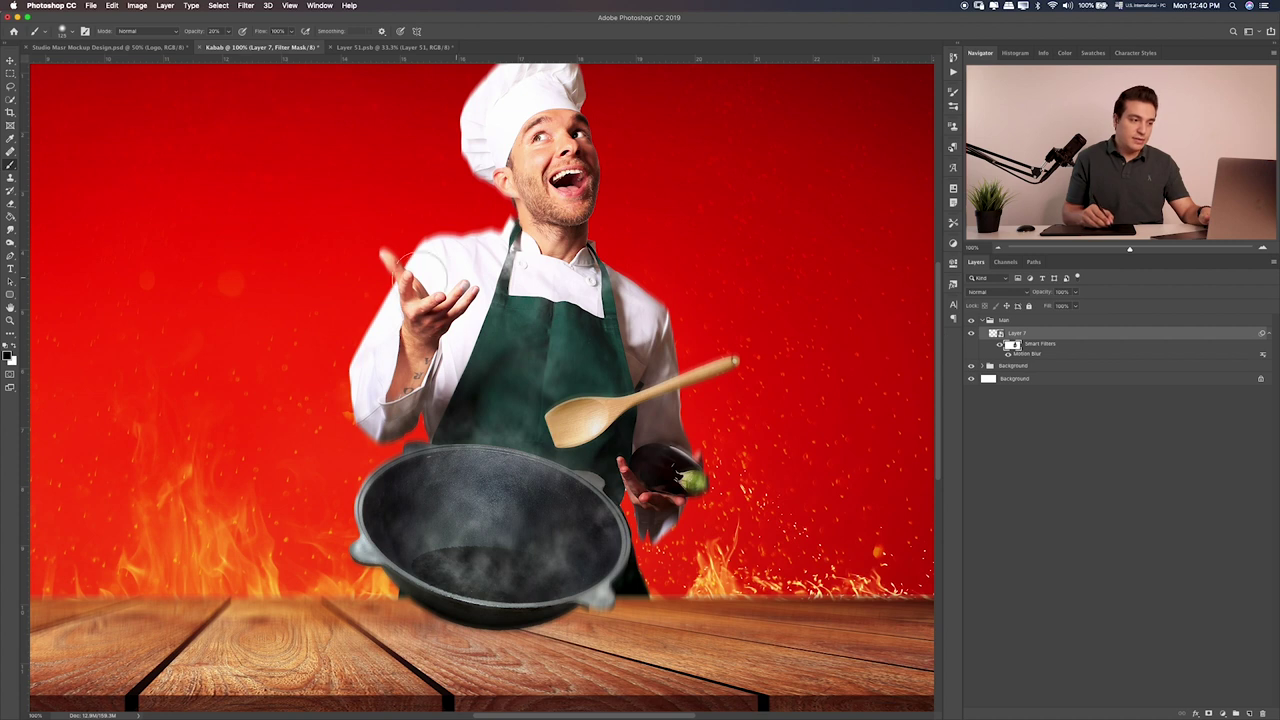
scroll(690, 280, up, 2)
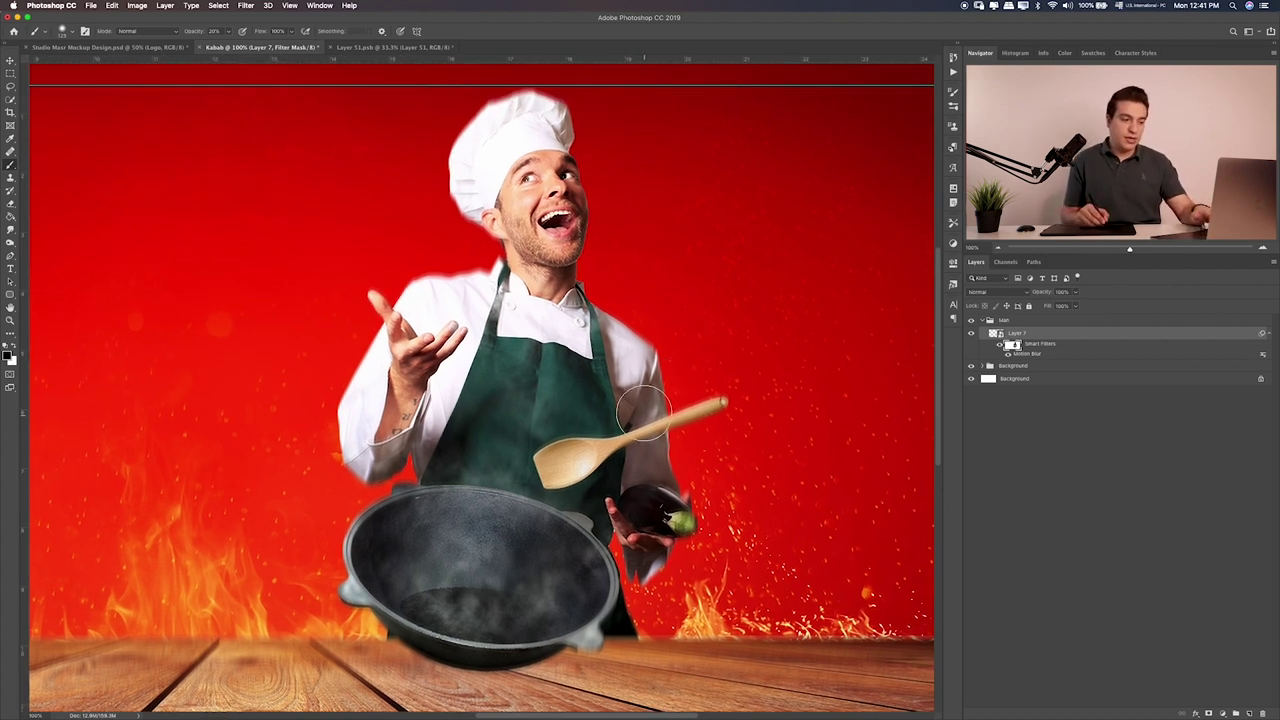
Add two new layers above the Background group and chef layer, clipping one to the chef
click(1070, 369)
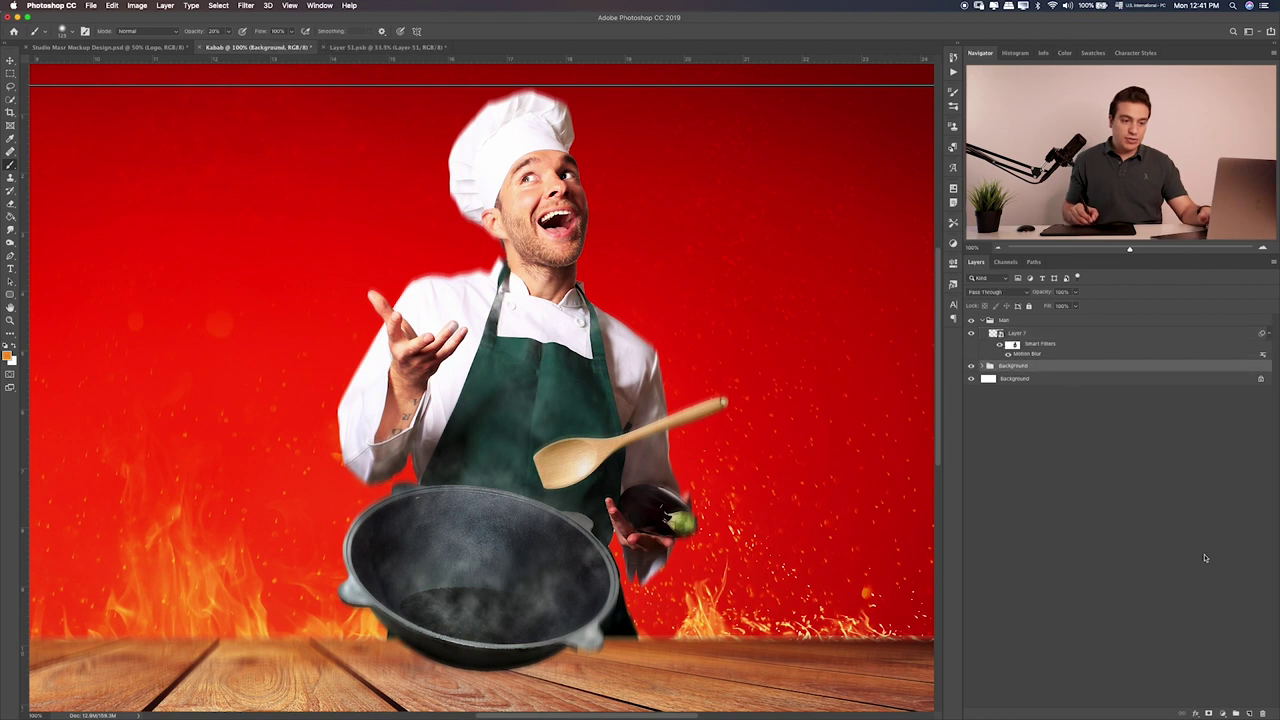
click(1249, 714)
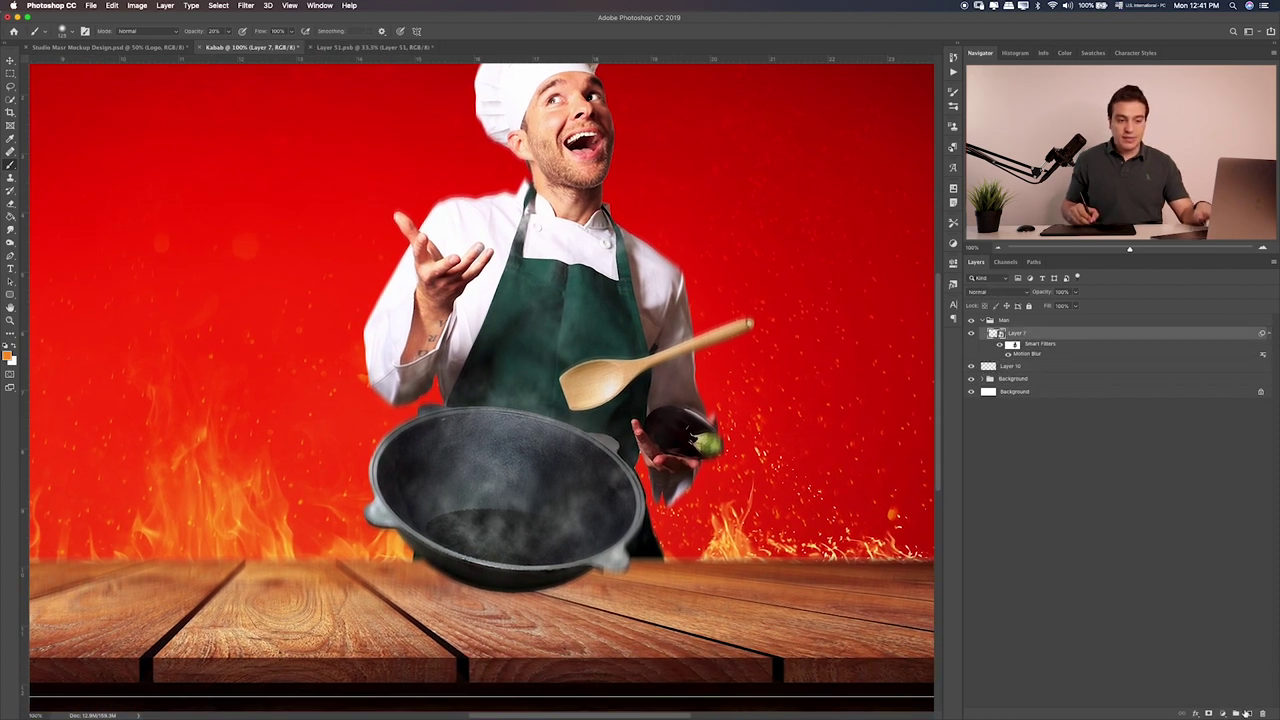
click(1247, 714)
alt+click(1070, 339)
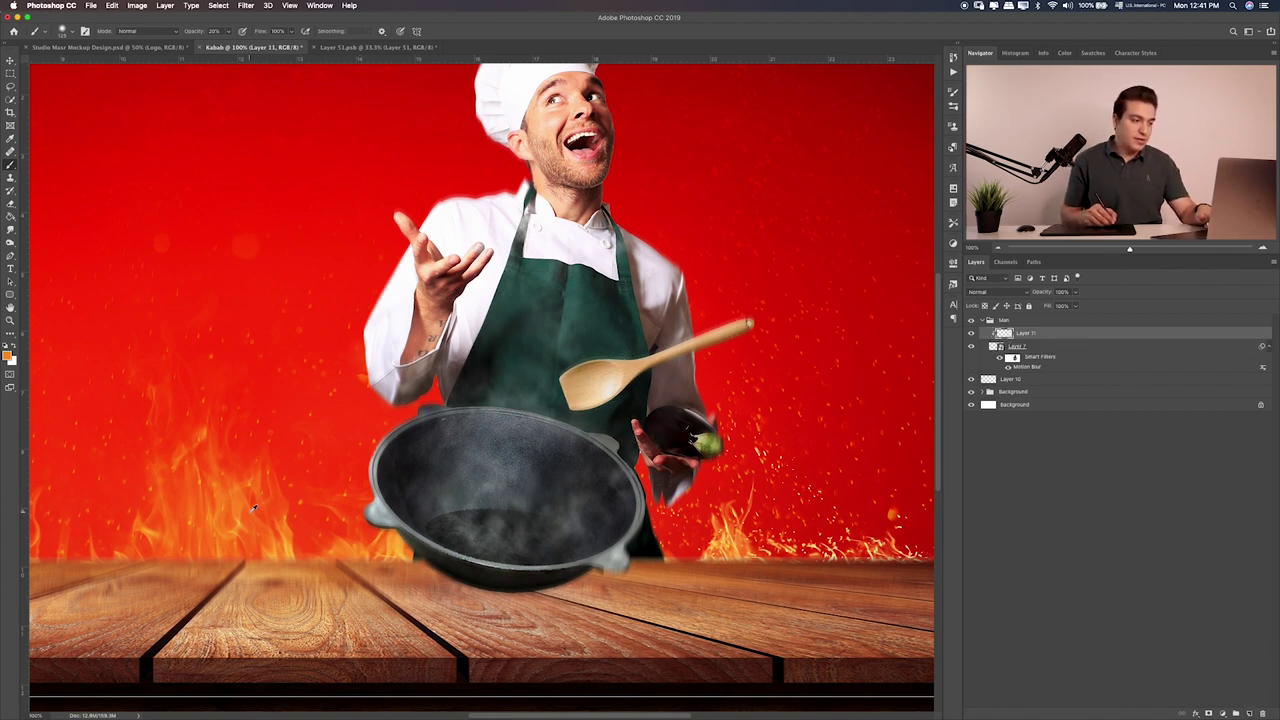
key(ctrl+z)
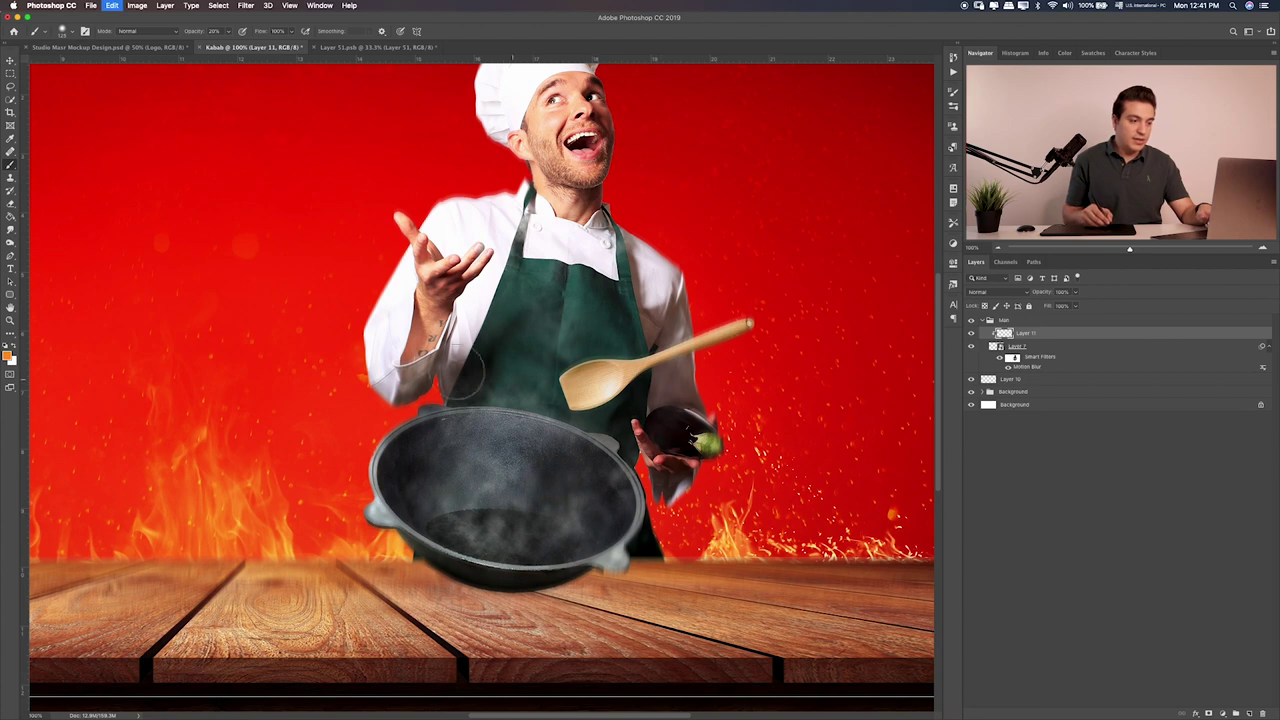
Paint faint orange colour along the chef's sleeve edge and the pan's lower edge
mouse_move(336, 348)
mouse_down()
mouse_move(367, 336)
mouse_move(405, 415)
mouse_up()
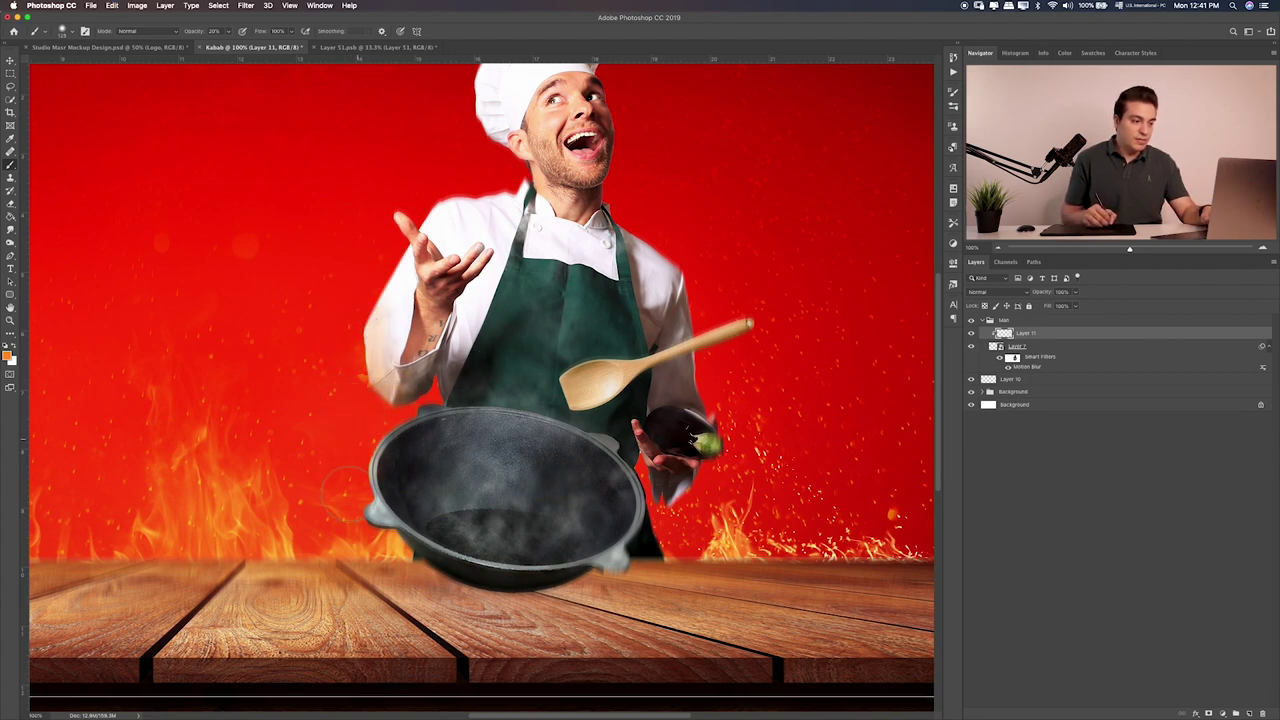
drag(680, 545, 645, 548)
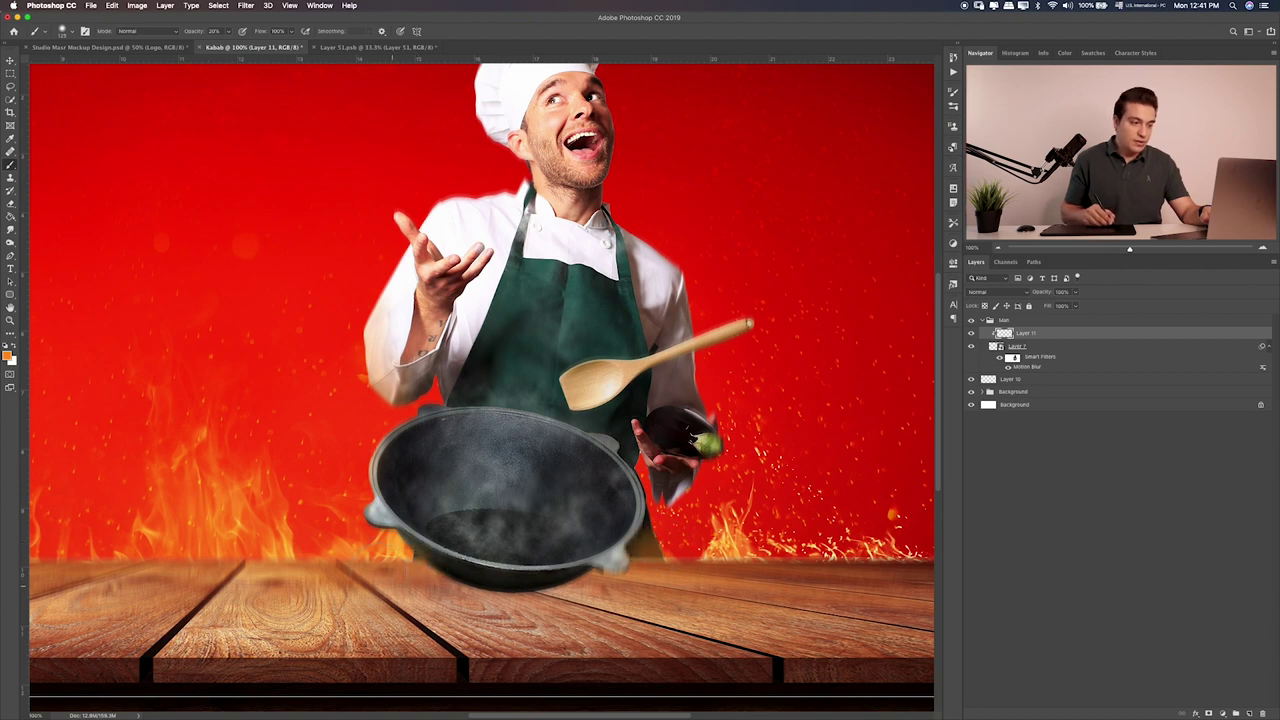
scroll(580, 440, up, 3)
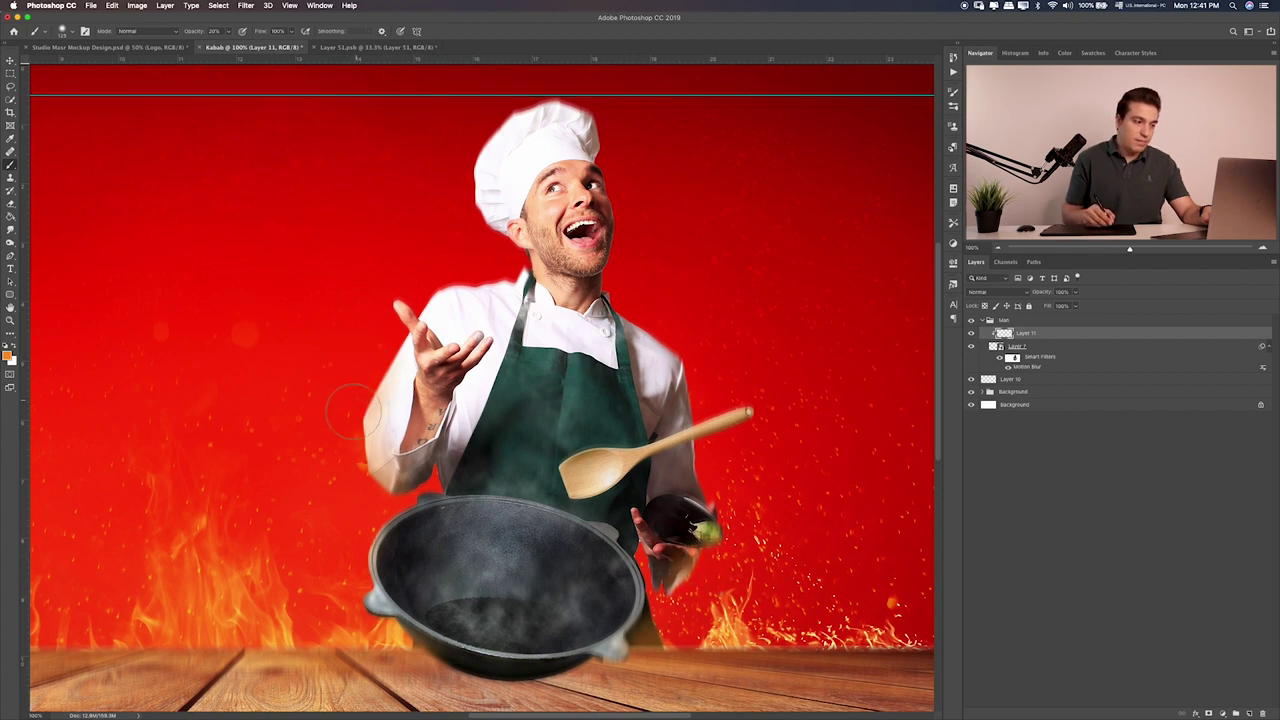
Set the painted edge layer's blend mode to Soft Light, comparing it hidden and shown
key(v)
key(shift+plus)
key(shift+plus)
key(shift+plus)
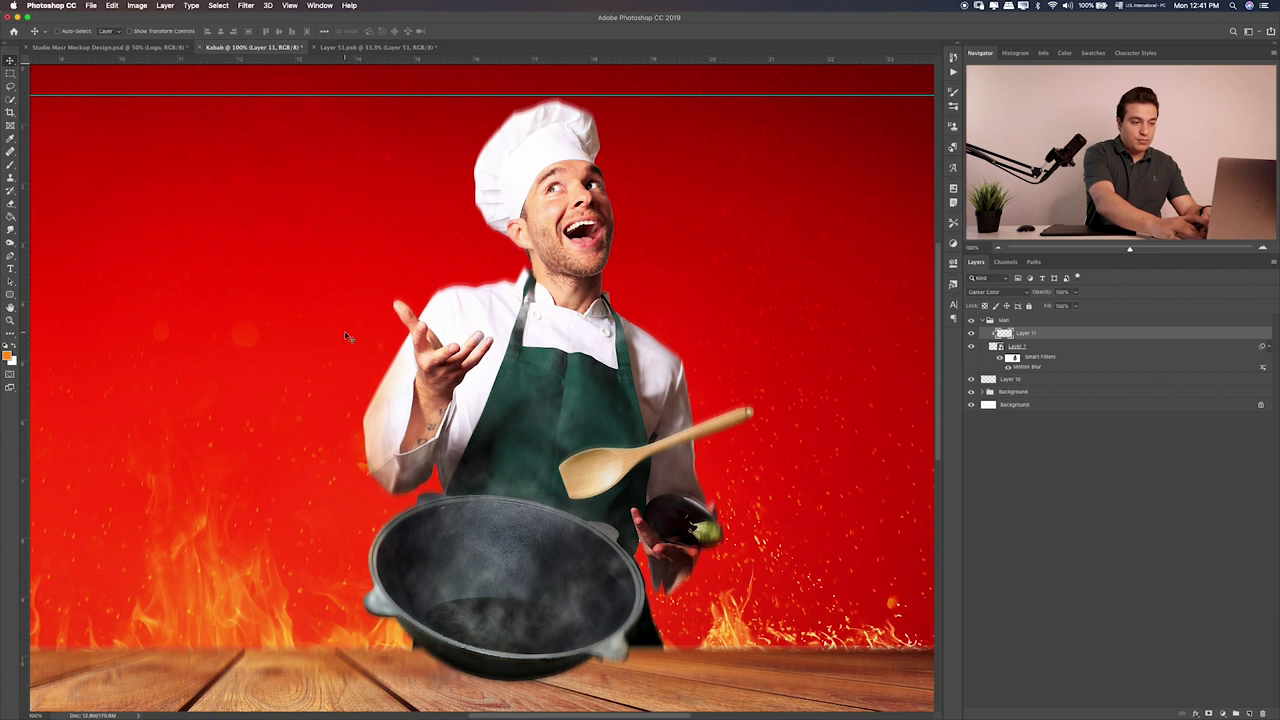
key(shift+plus)
key(shift+plus)
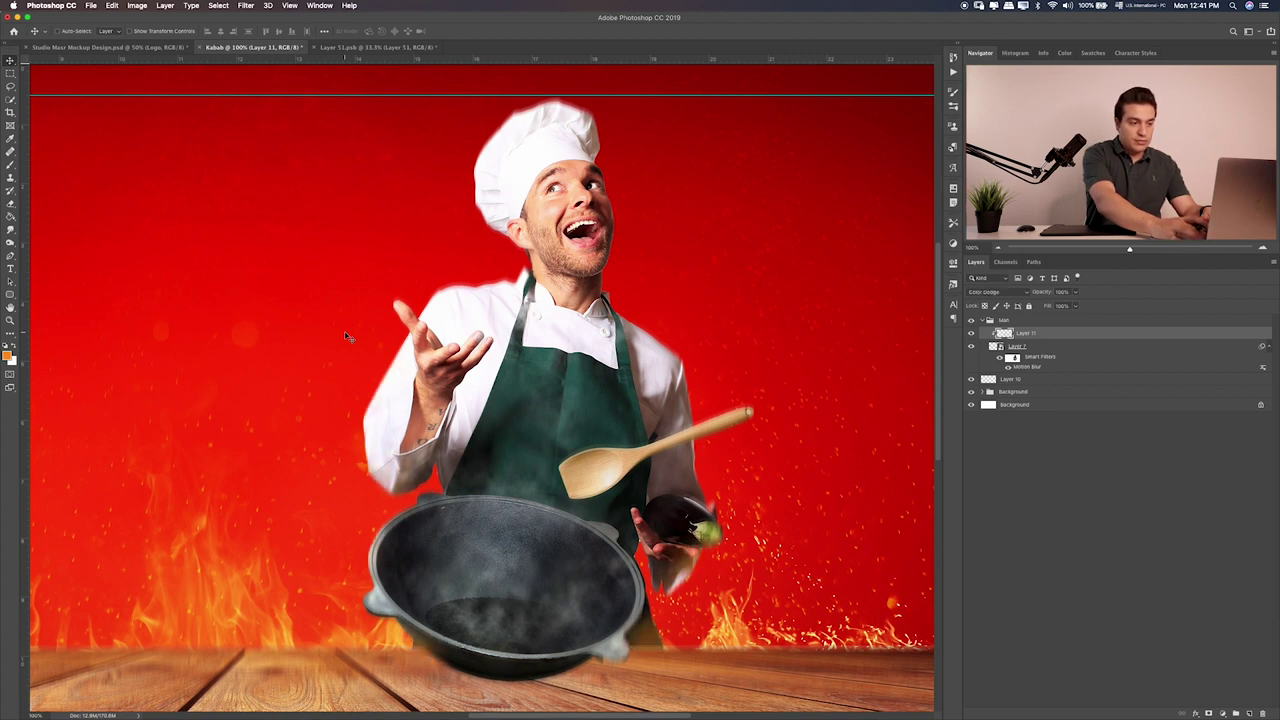
key(shift+plus)
key(shift+plus)
key(shift+plus)
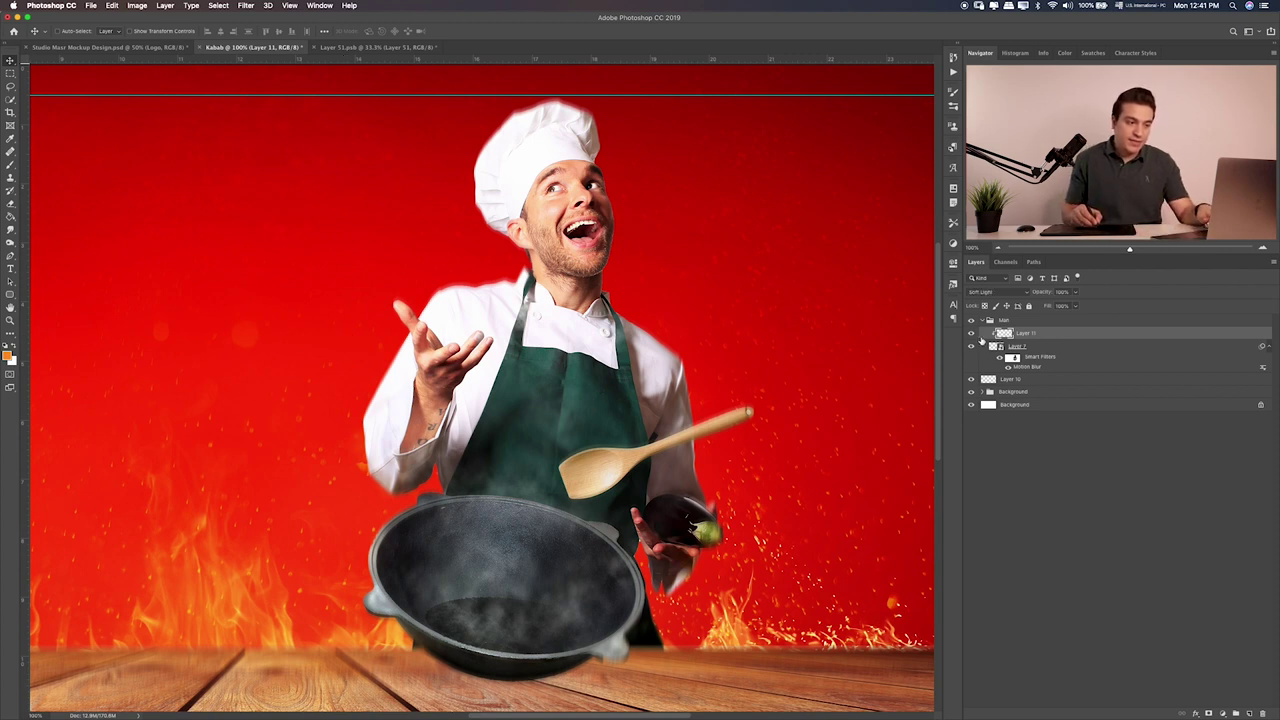
click(973, 333)
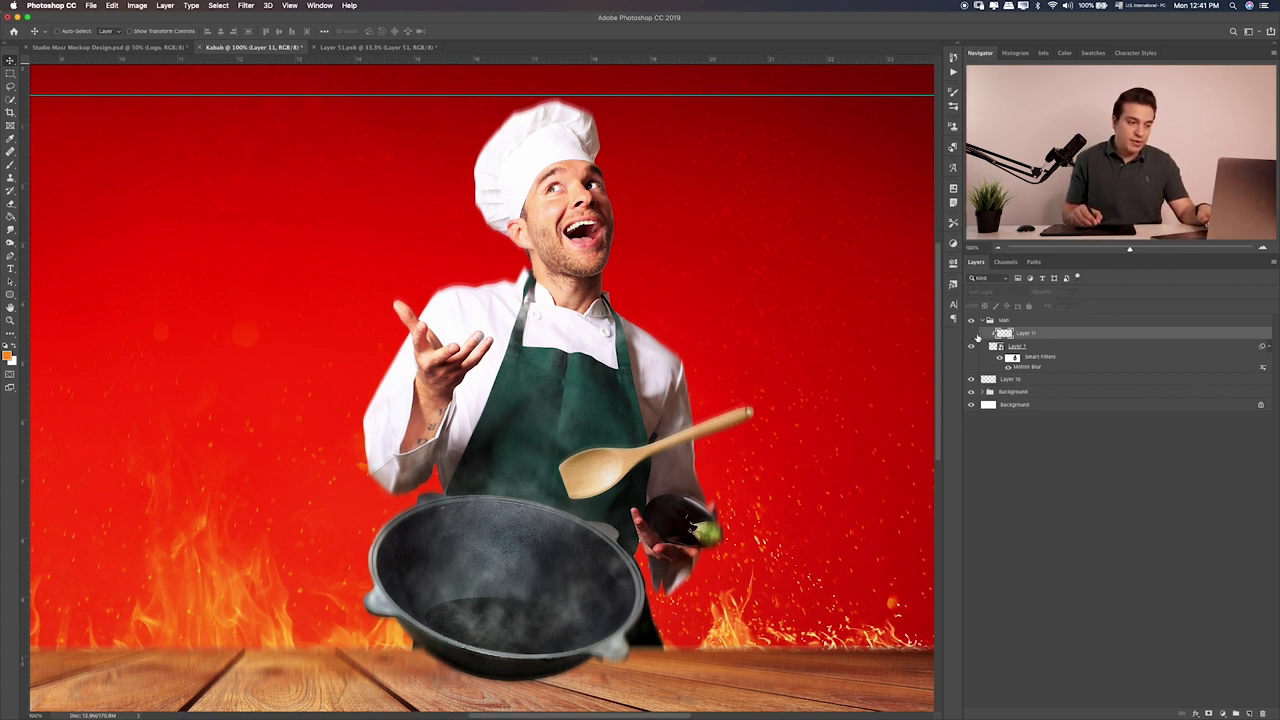
double_click(980, 336)
click(930, 353)
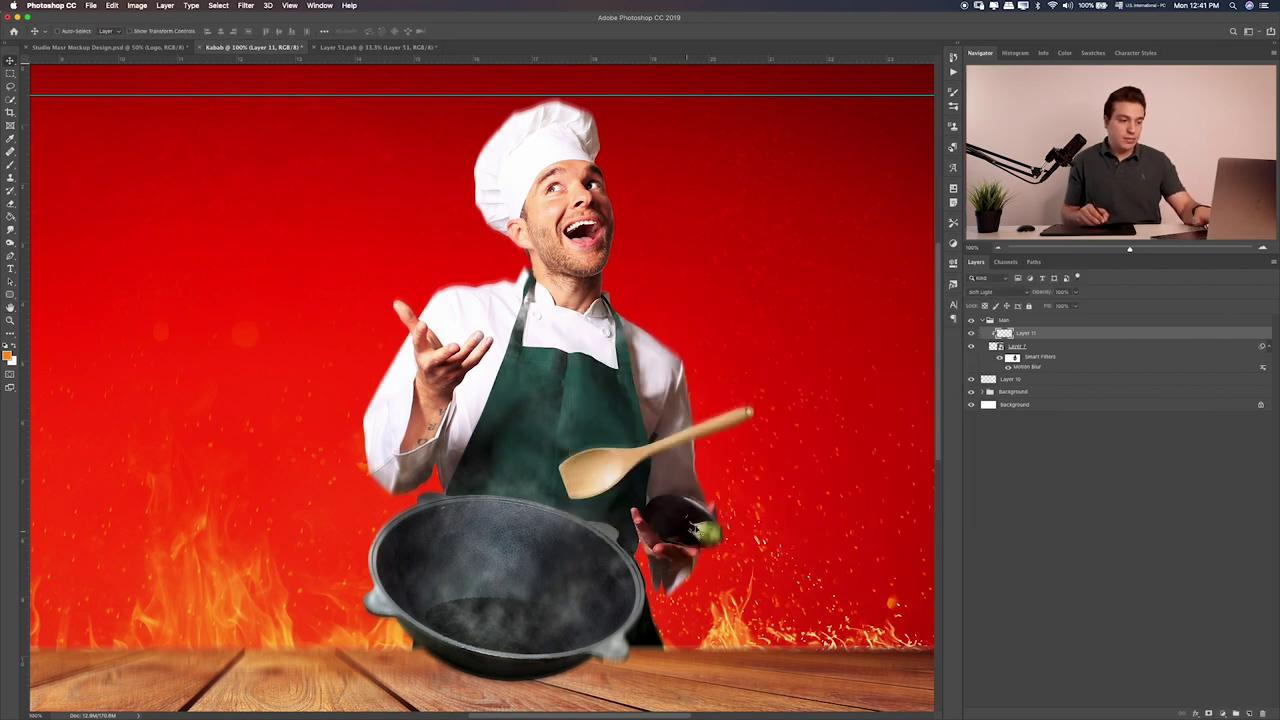
key(b)
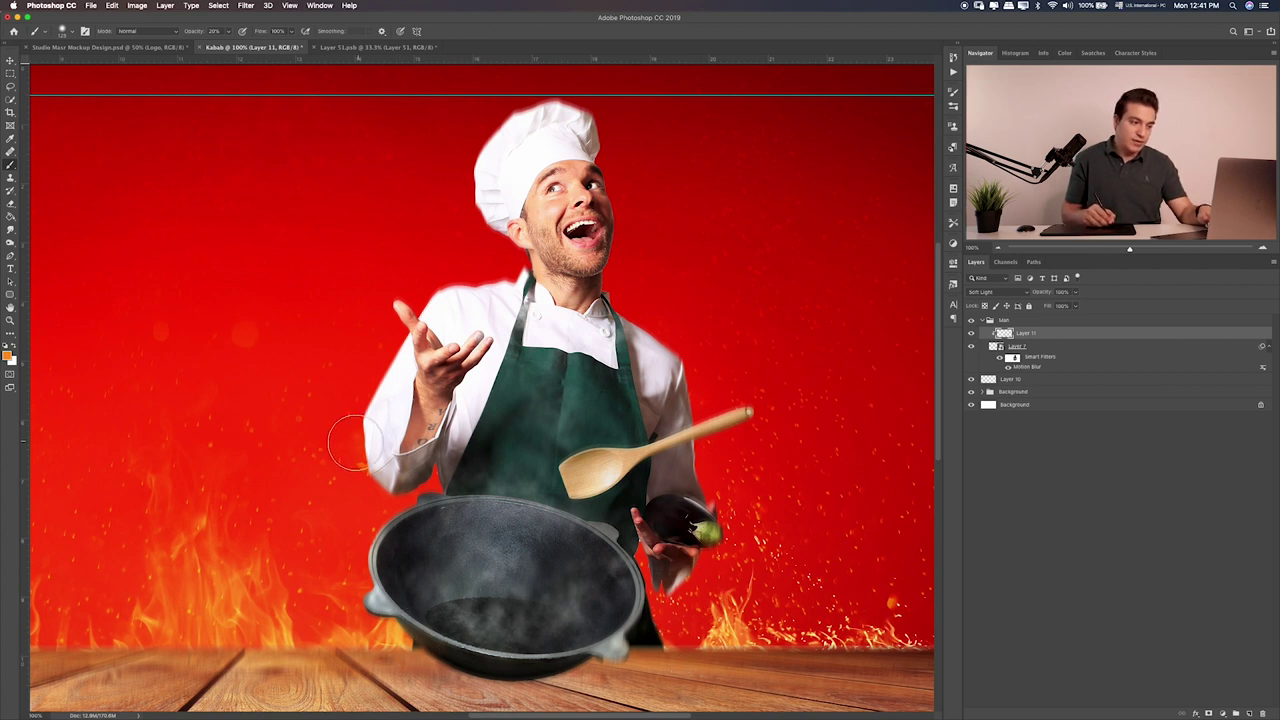
Duplicate Layer 11 as a copy clipped to the chef, then select Layer 10
key(ctrl+j)
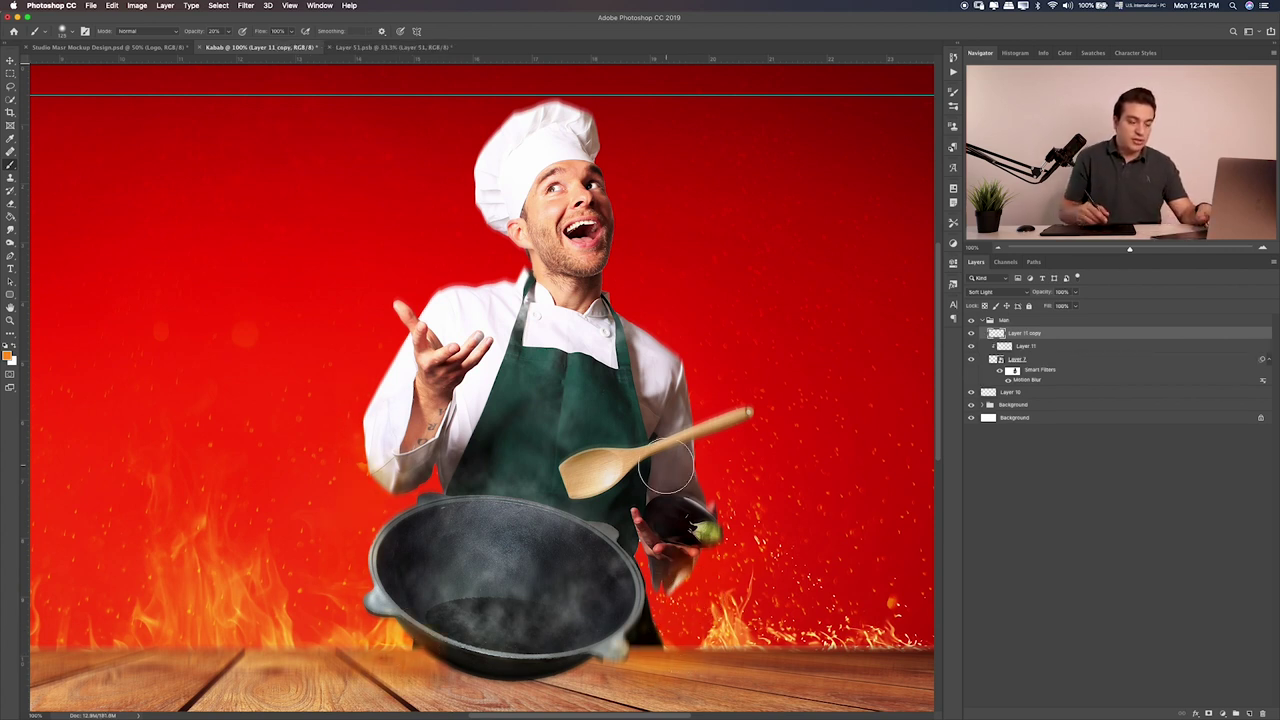
alt+click(1050, 338)
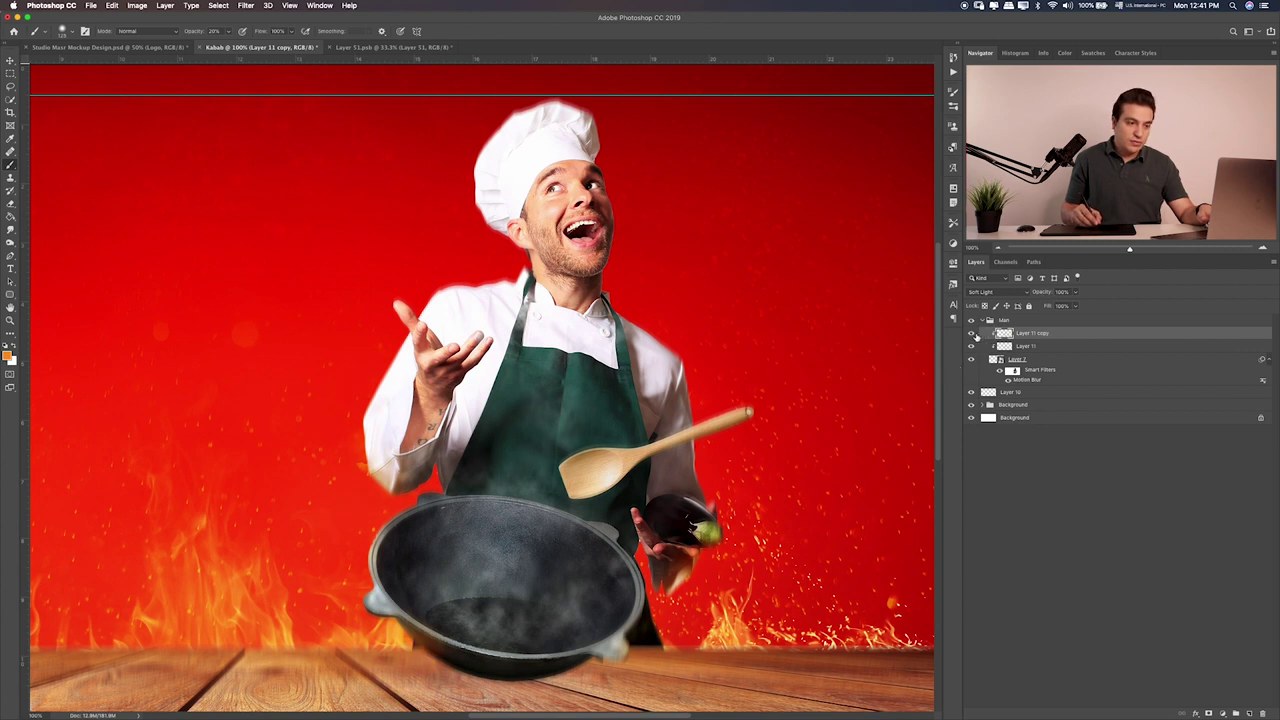
click(971, 334)
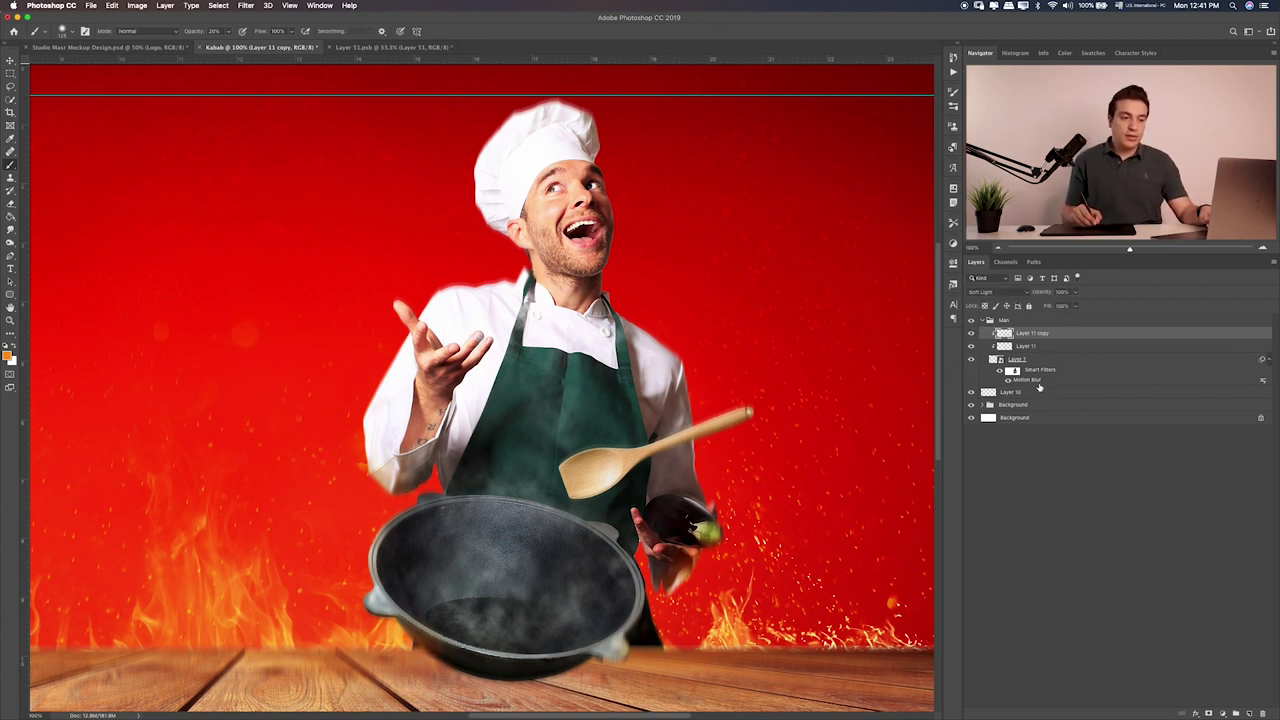
key(ctrl+alt+a)
click(981, 394)
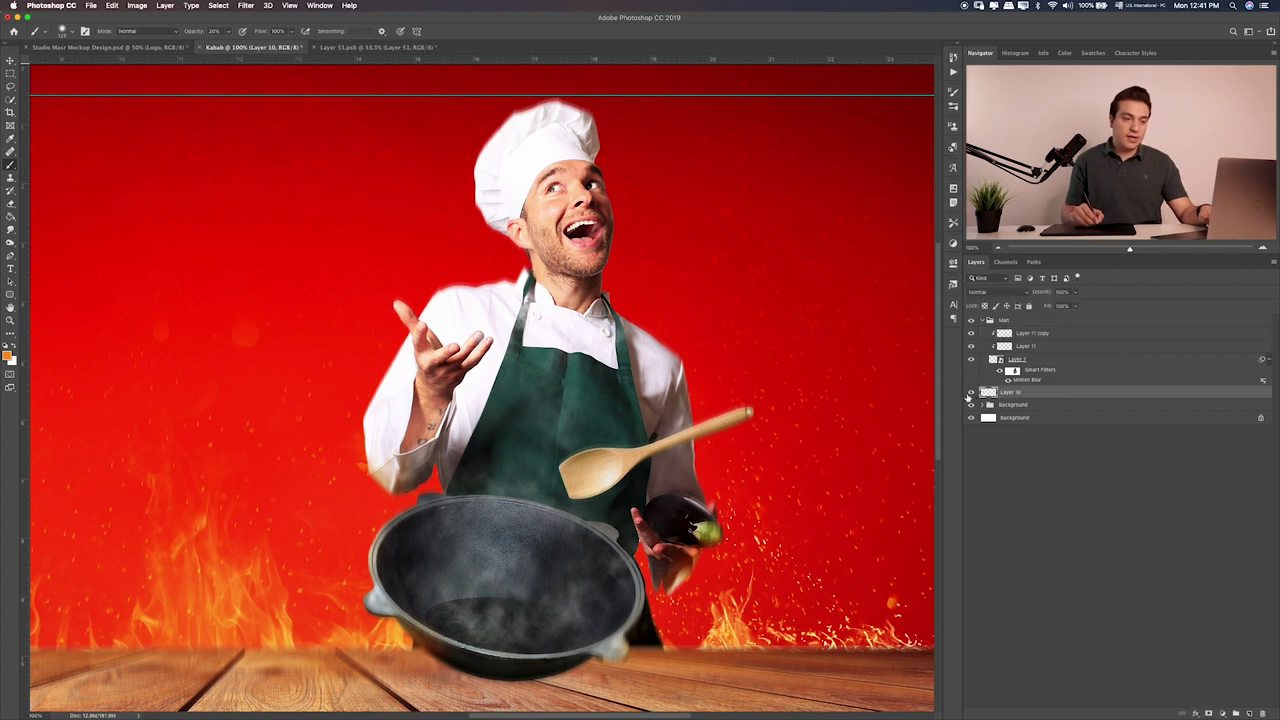
Brush a soft black shadow on Layer 10 under the pan's left edge
scroll(590, 430, down, 5)
scroll(590, 430, down, 1)
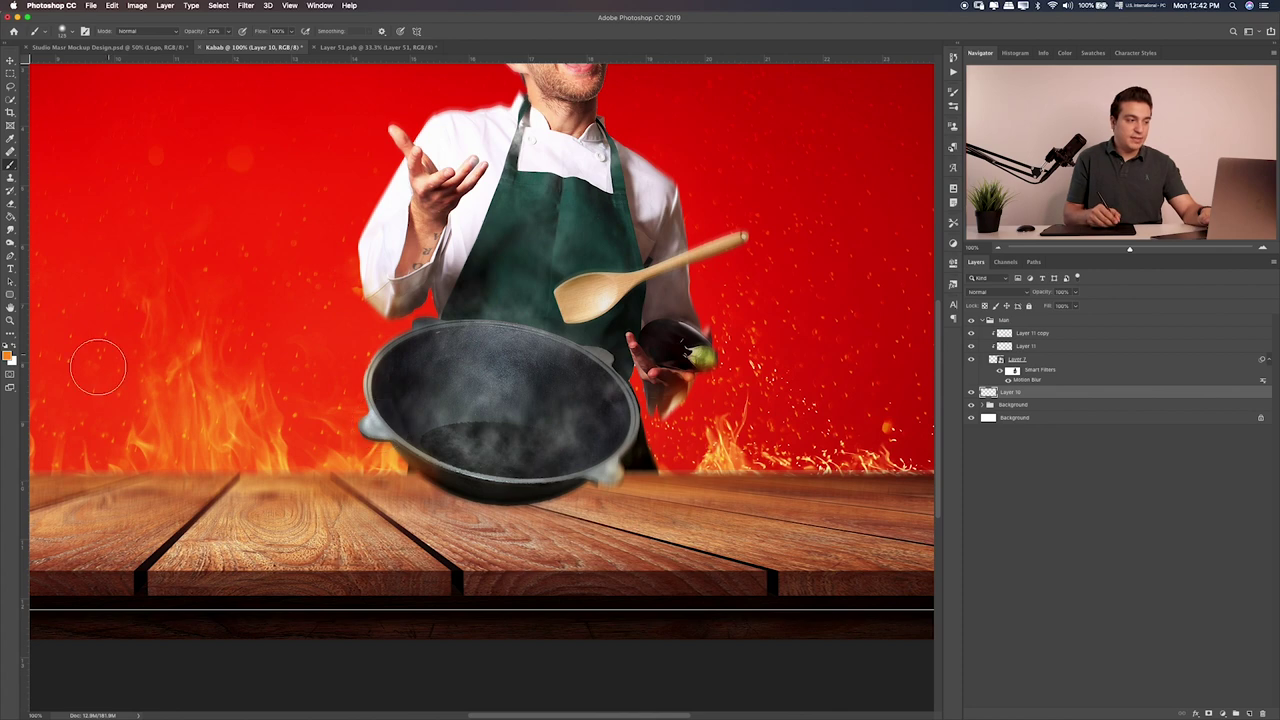
click(9, 355)
drag(642, 315, 585, 360)
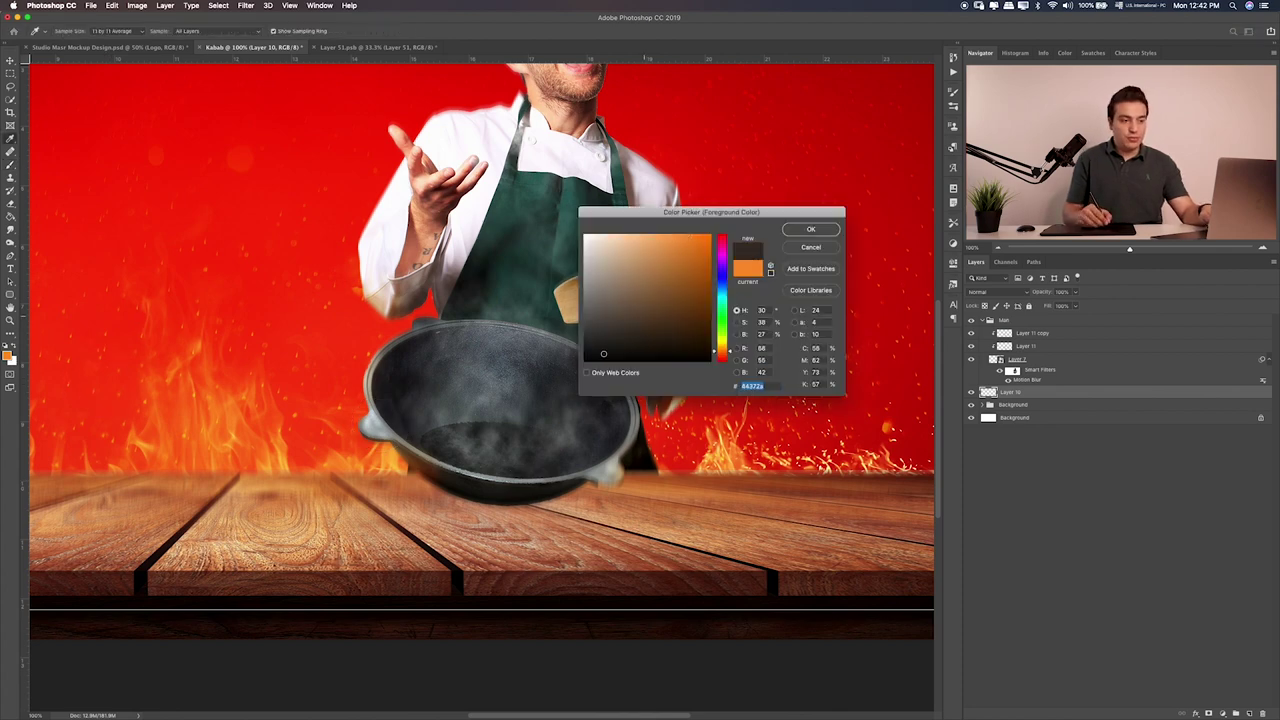
click(806, 230)
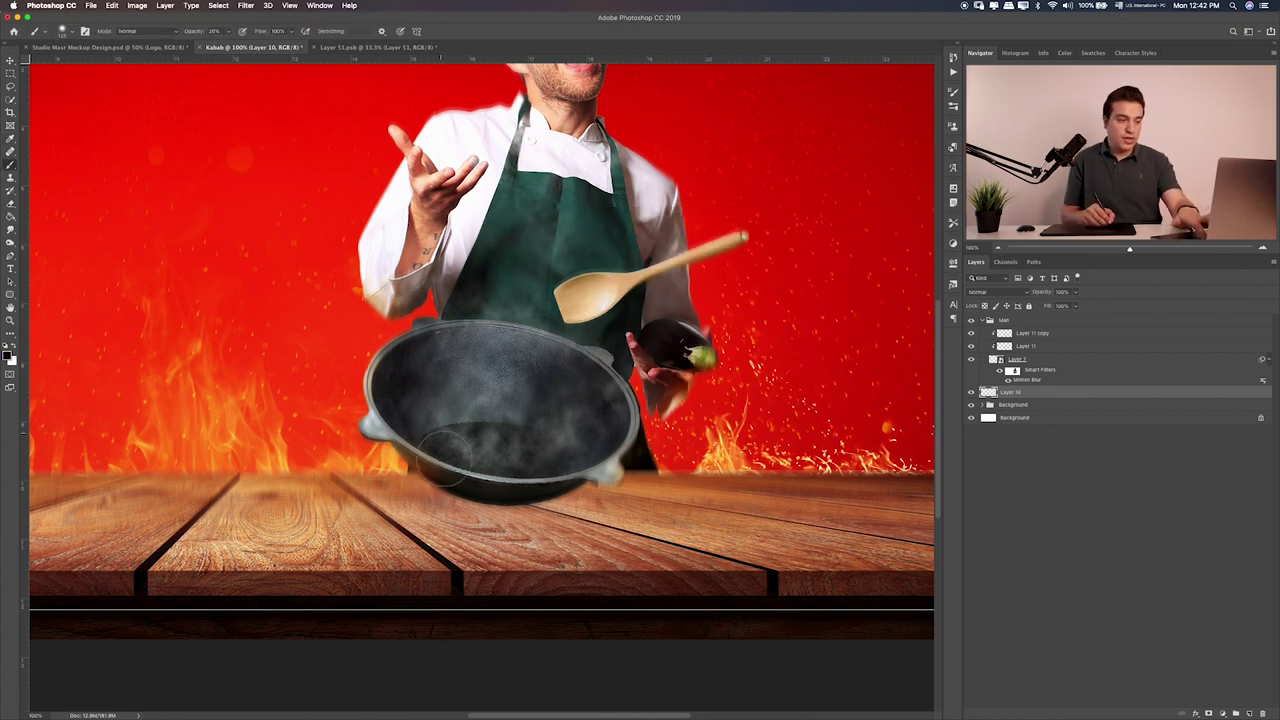
drag(360, 480, 390, 490)
Free-transform the shadow to flatten it onto the table beneath the wok
key(ctrl+t)
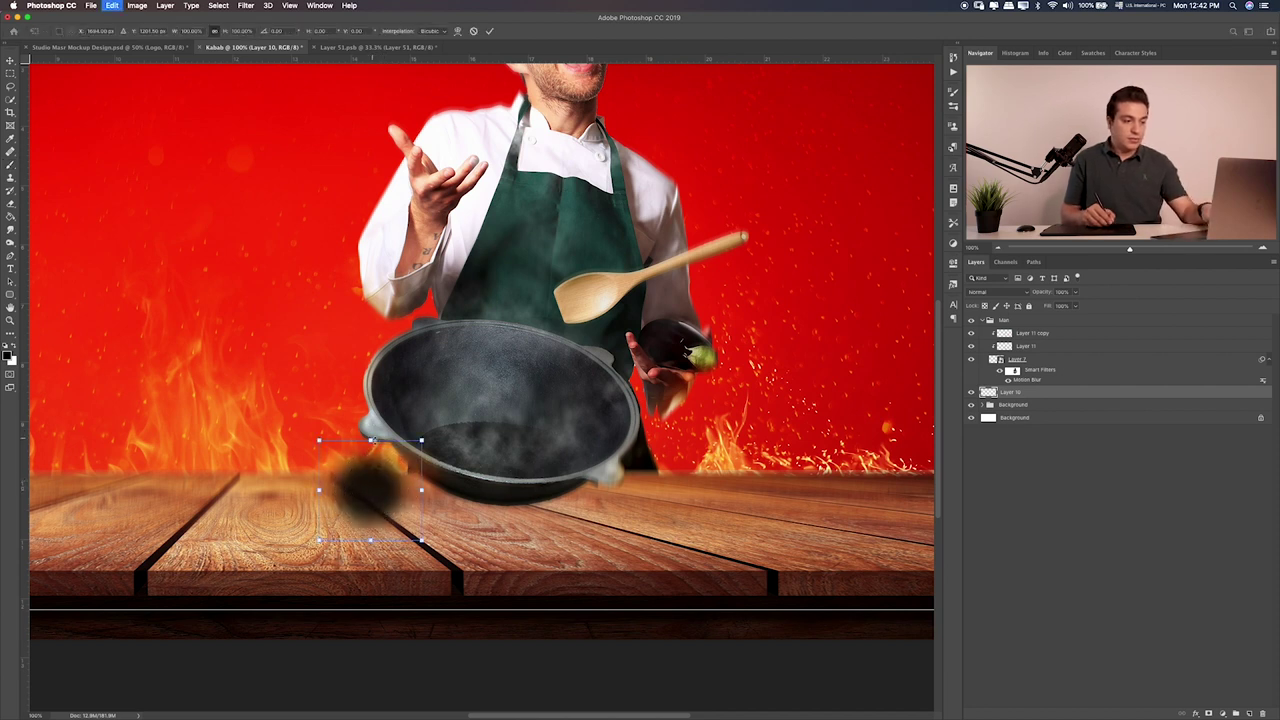
mouse_move(370, 440)
mouse_down()
mouse_move(400, 500)
mouse_move(486, 466)
mouse_move(510, 481)
mouse_move(491, 479)
mouse_up()
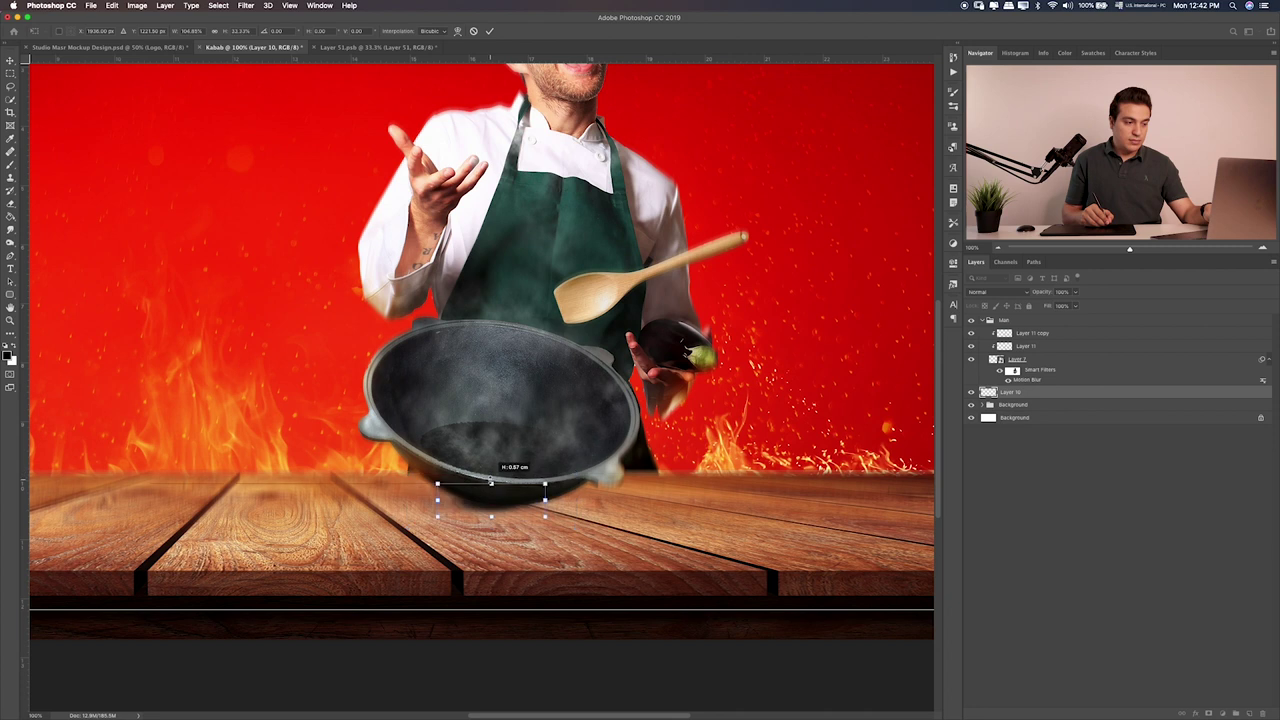
key(Return)
Try Multiply, Screen, Overlay, Soft Light and other blend modes on the wok shadow
key(b)
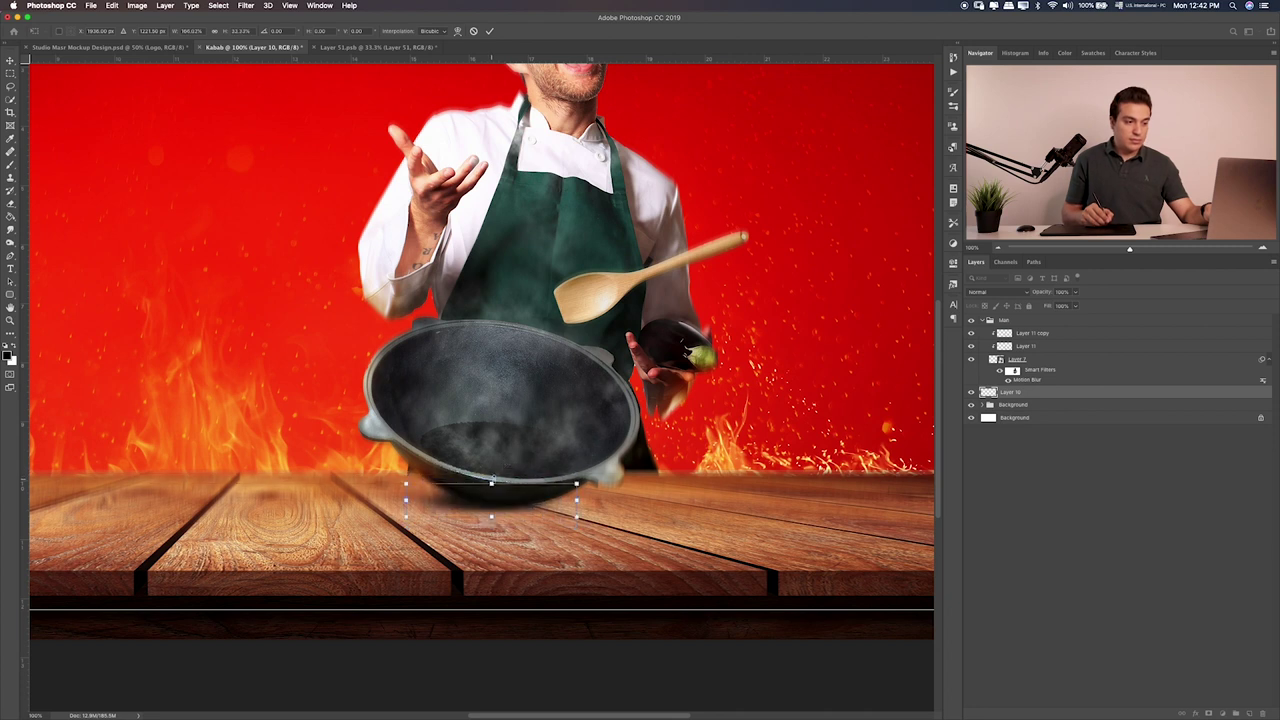
key(v)
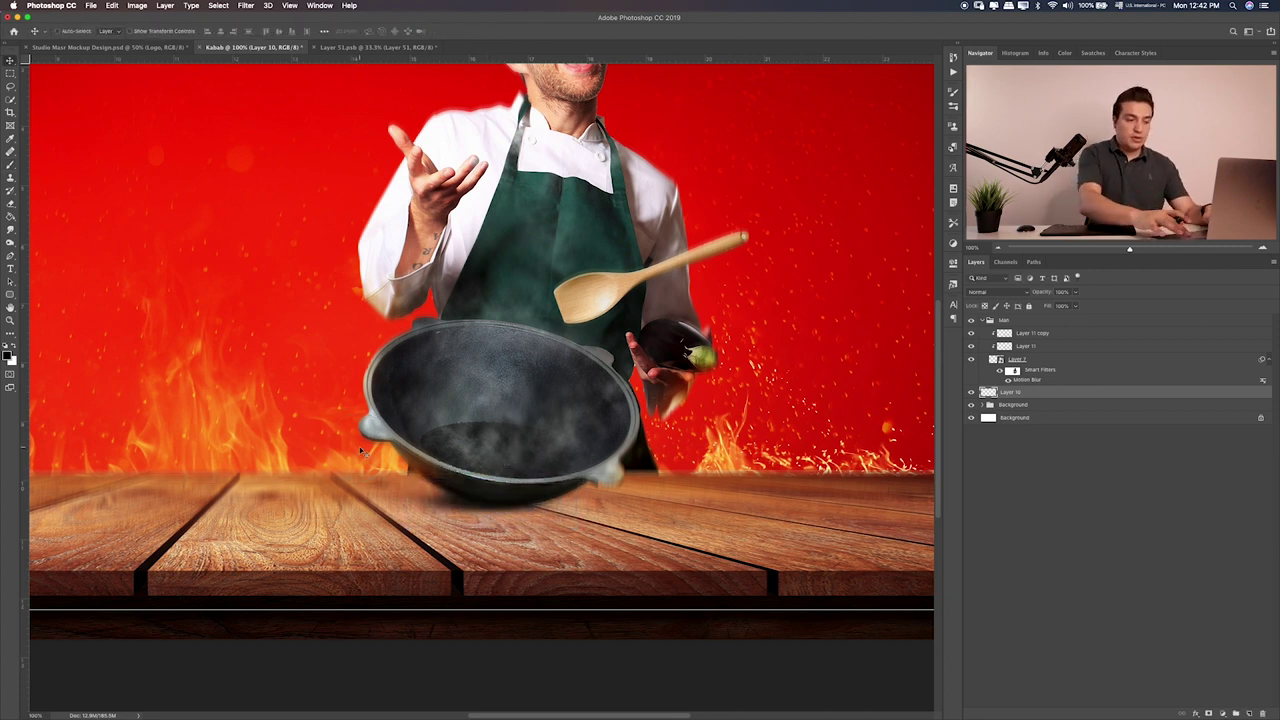
key(shift+alt+m)
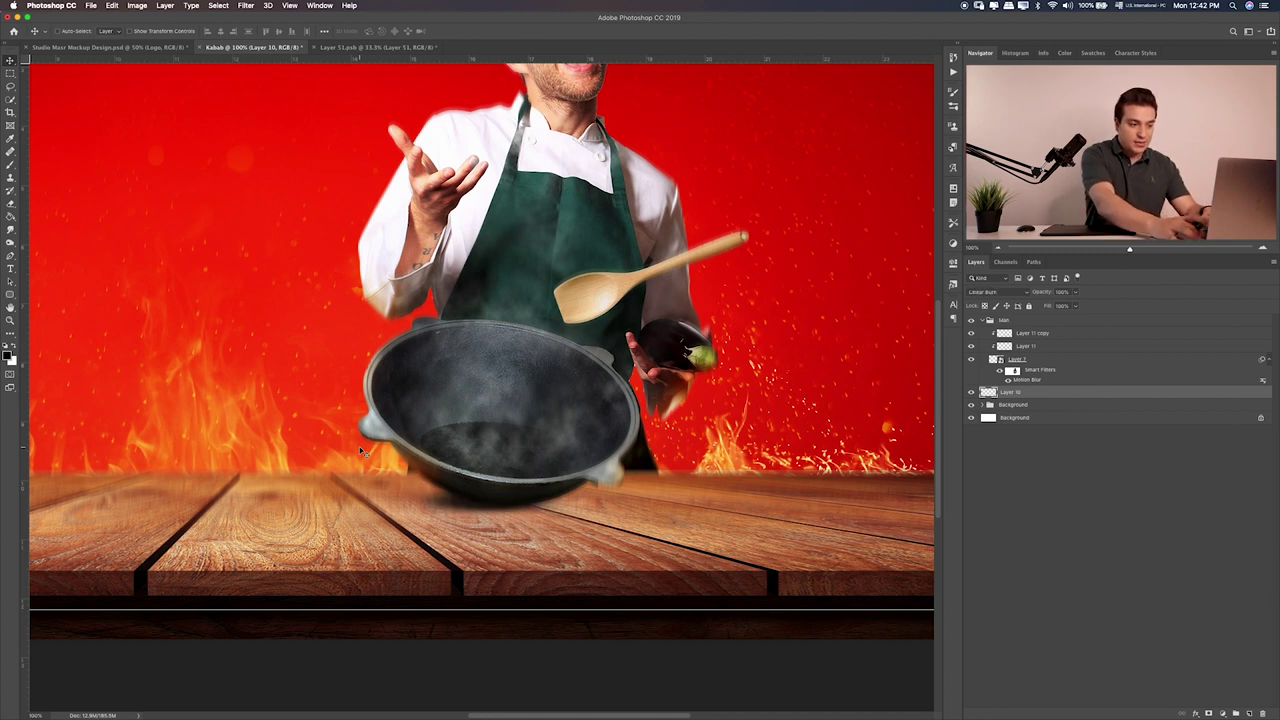
key(shift+alt+s)
key(shift+alt+o)
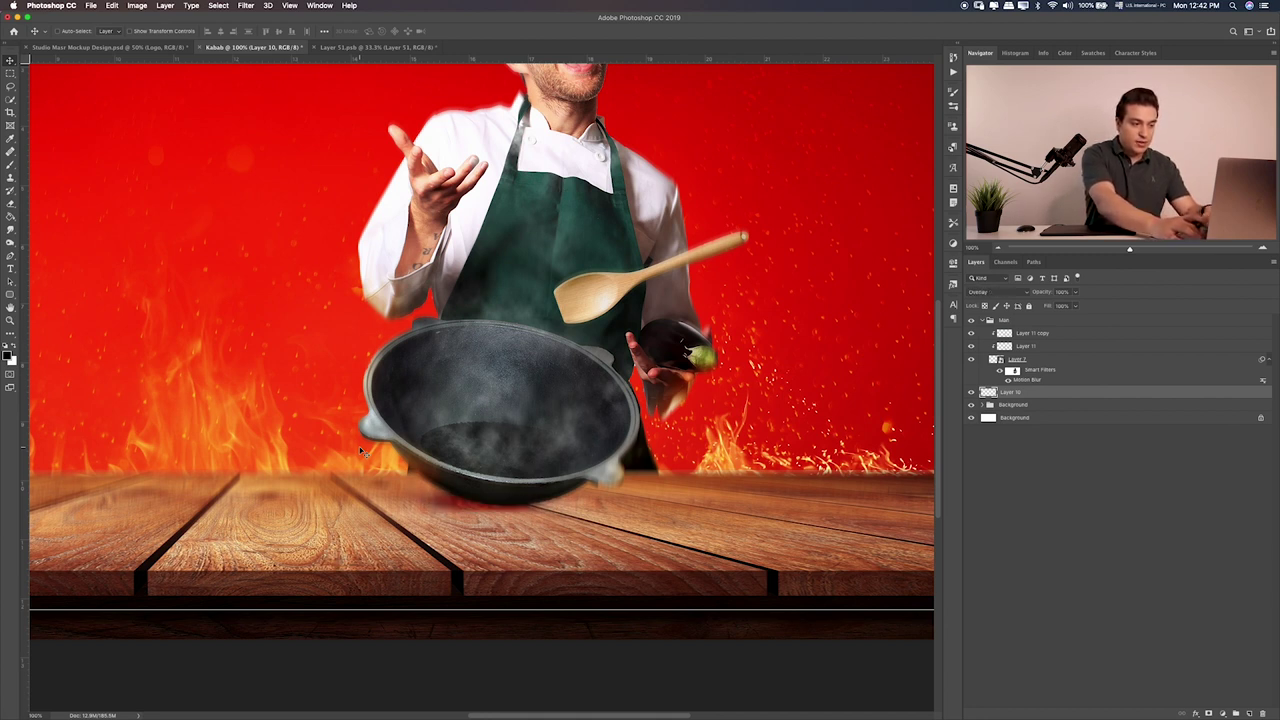
key(shift+alt+f)
key(shift+alt+h)
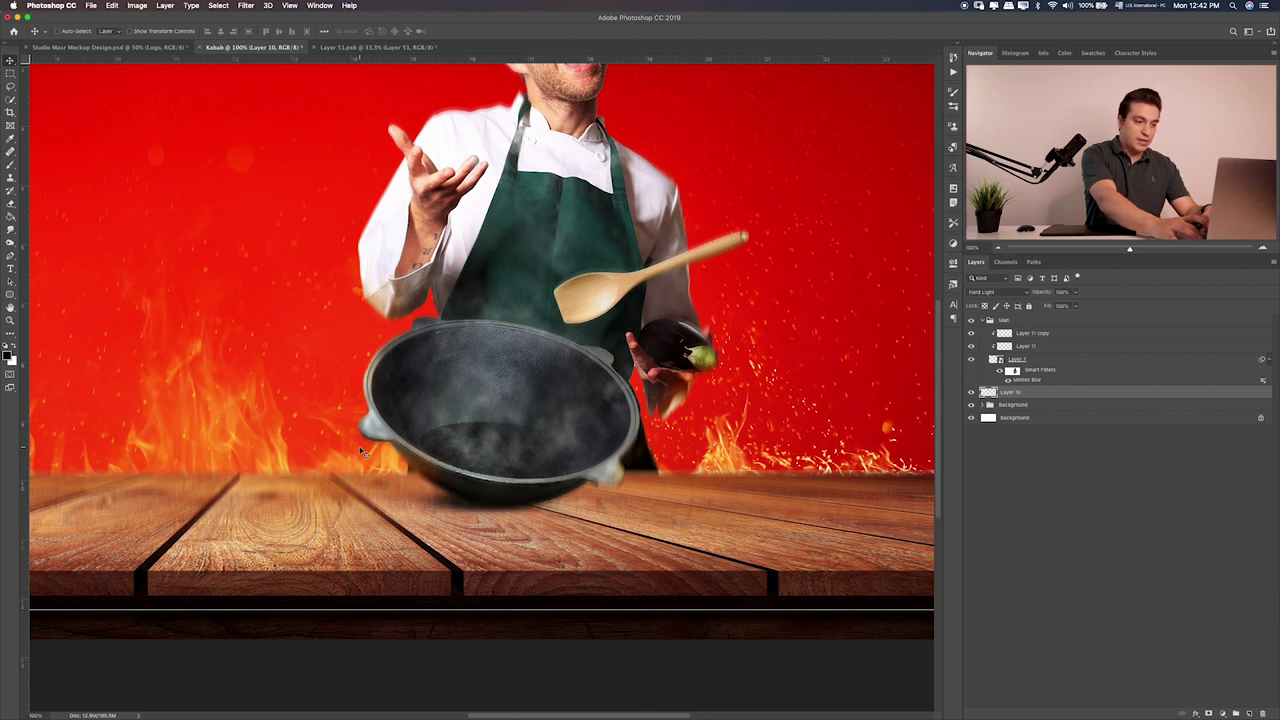
key(shift+alt+x)
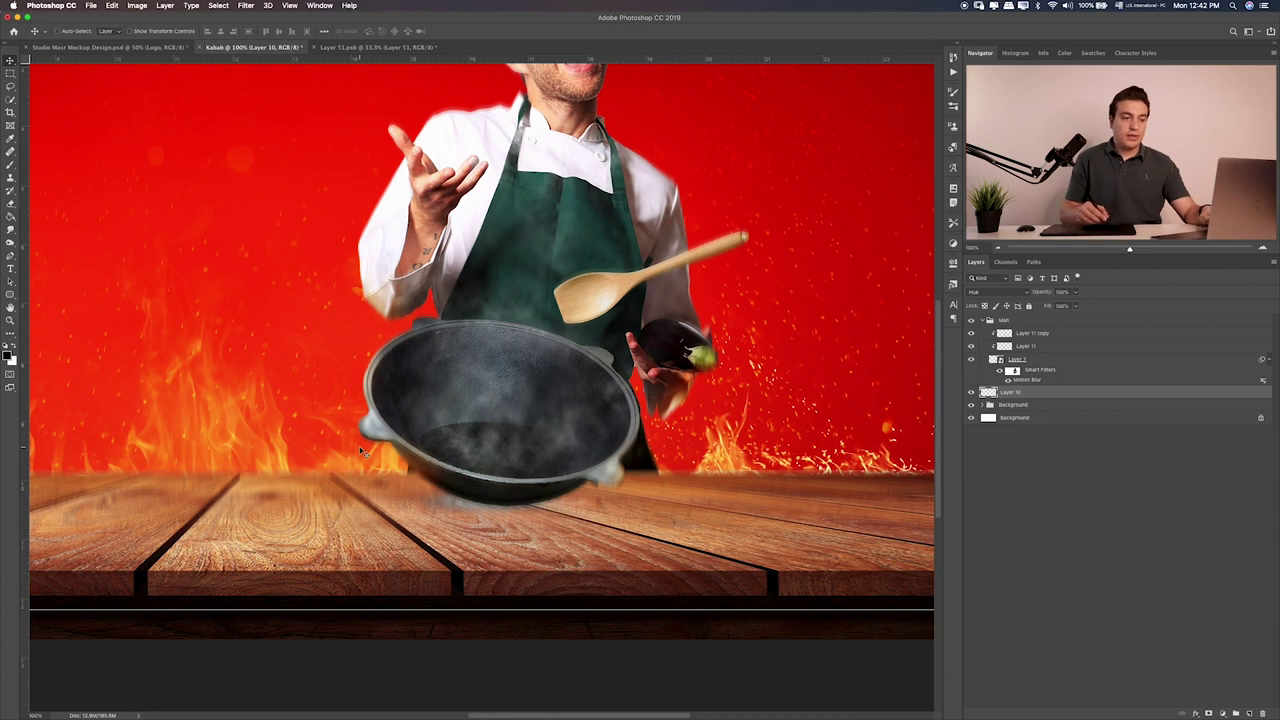
Return the shadow layer to Normal blending and lower its opacity slightly
click(989, 293)
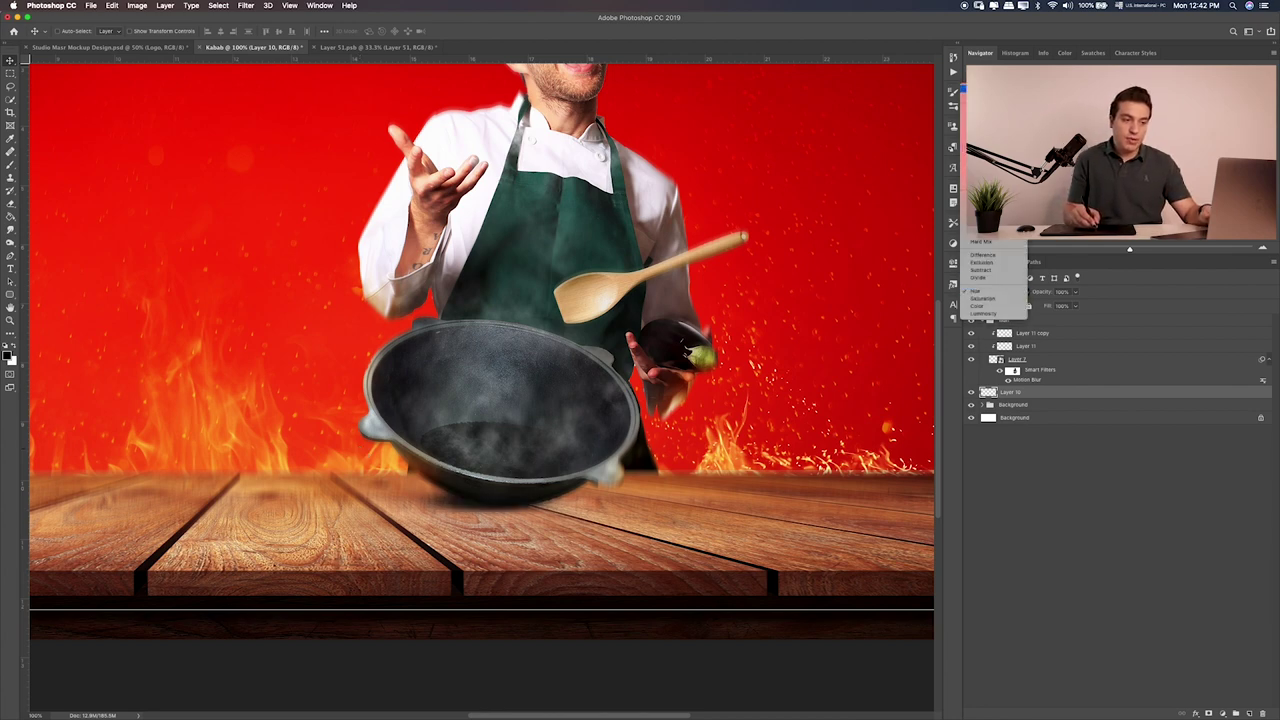
click(985, 90)
mouse_move(1077, 298)
mouse_down()
mouse_move(1063, 305)
mouse_move(1077, 304)
mouse_up()
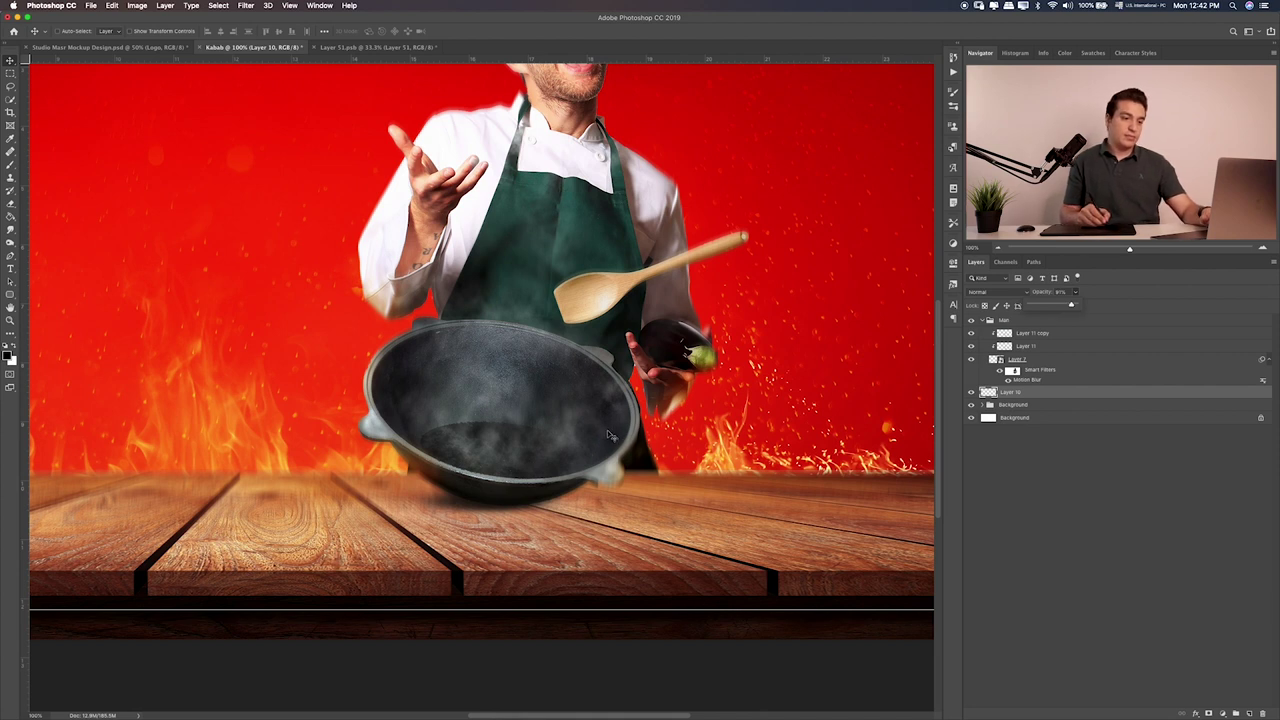
Duplicate the shadow layer and skew the copy into a slanted cast shadow
key(ctrl+j)
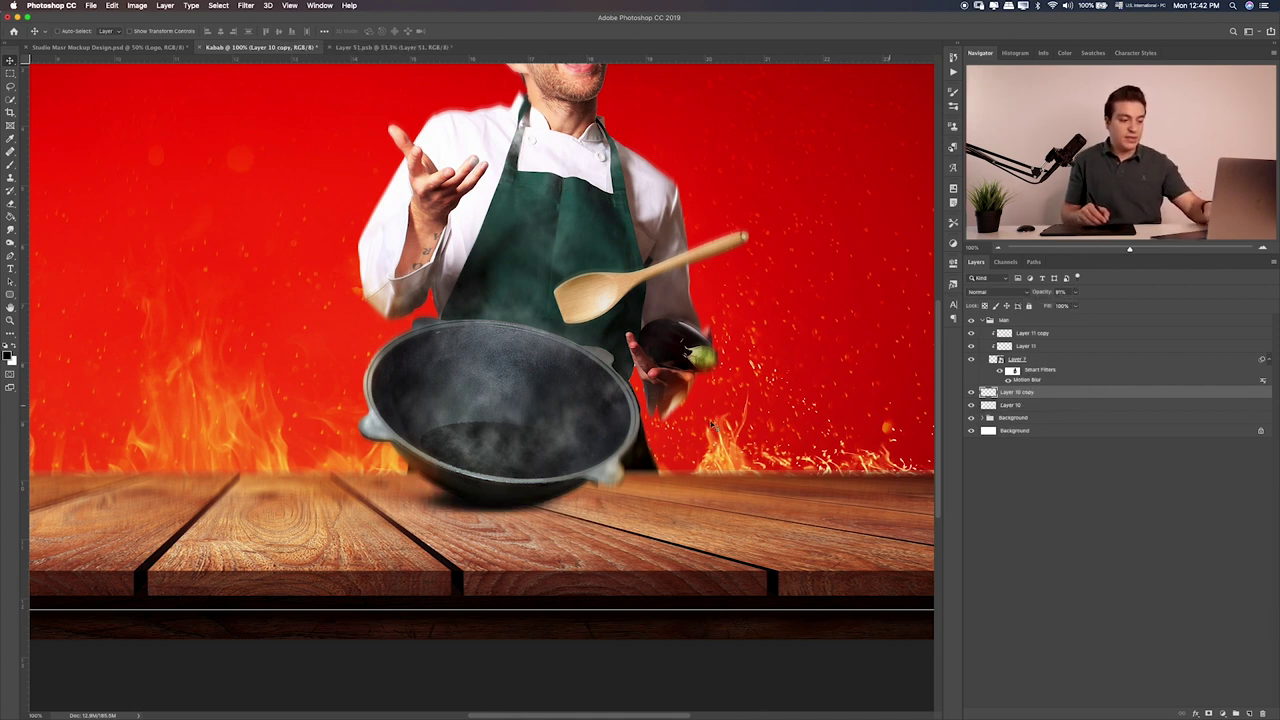
key(ctrl+t)
mouse_move(586, 518)
mouse_down()
mouse_move(586, 533)
mouse_move(657, 535)
mouse_up()
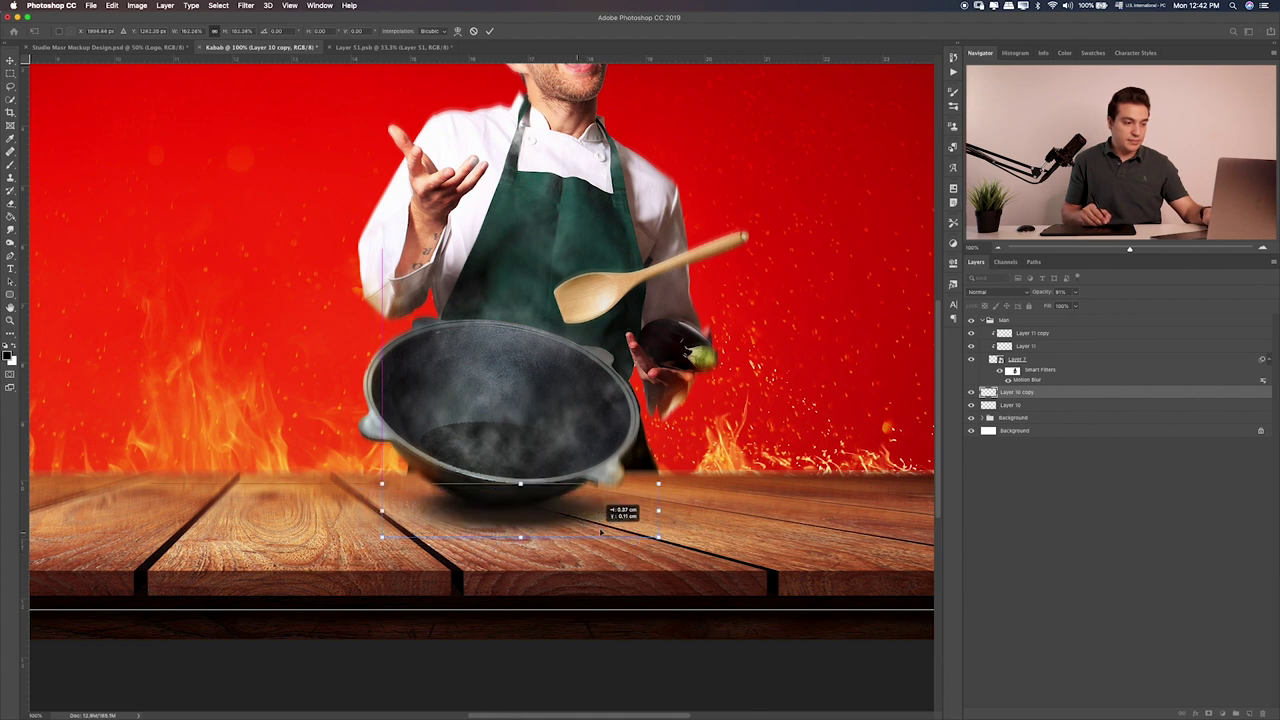
drag(381, 537, 455, 537)
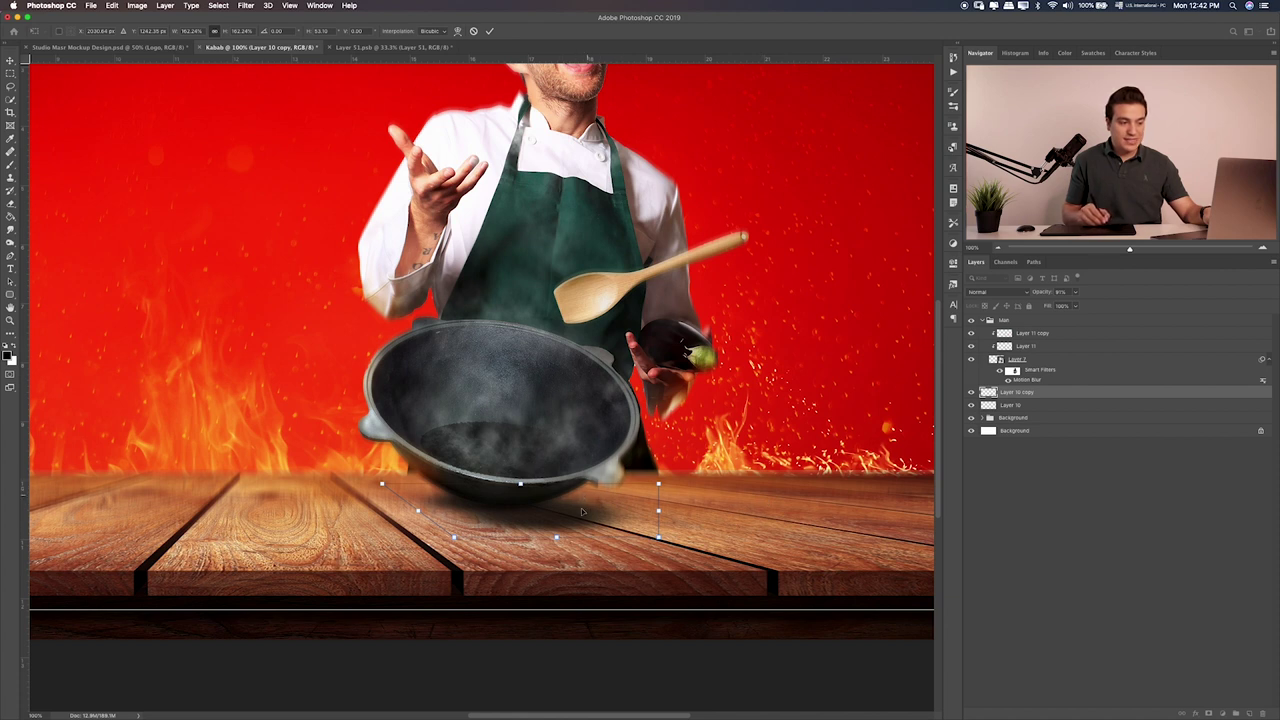
drag(455, 537, 490, 537)
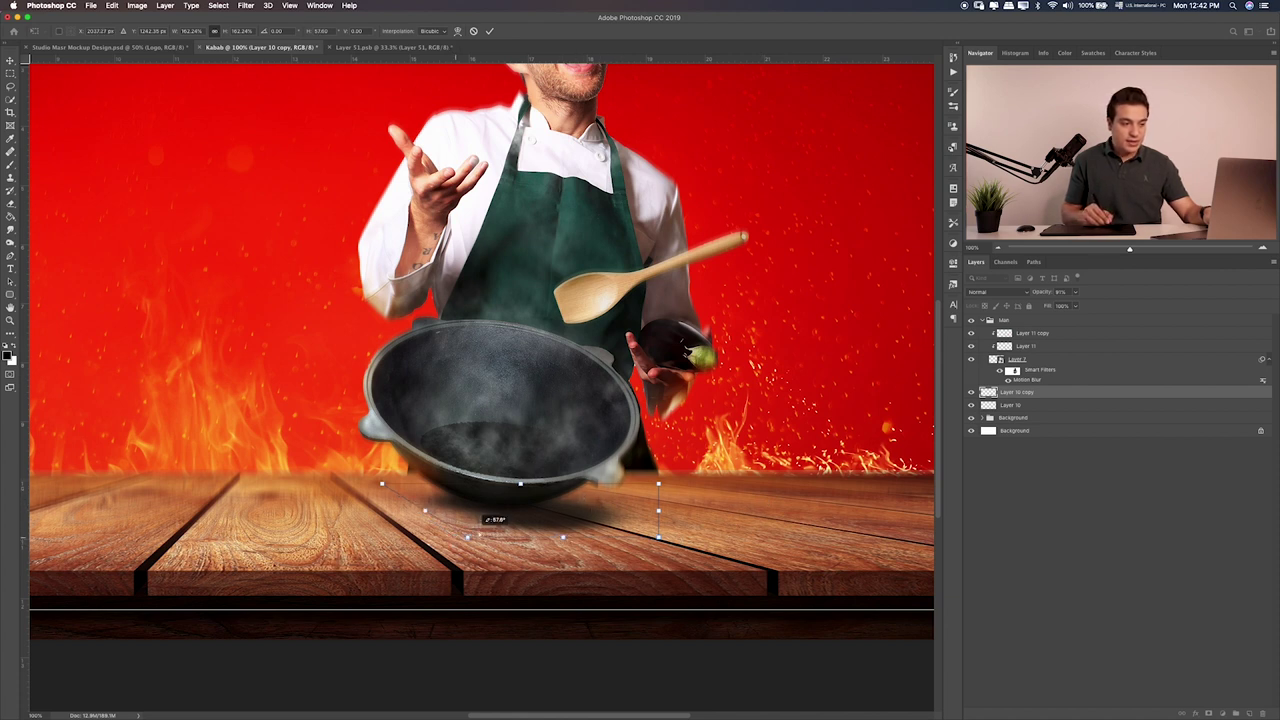
mouse_move(609, 509)
mouse_down()
mouse_move(591, 497)
mouse_move(656, 512)
mouse_move(627, 488)
mouse_move(620, 508)
mouse_up()
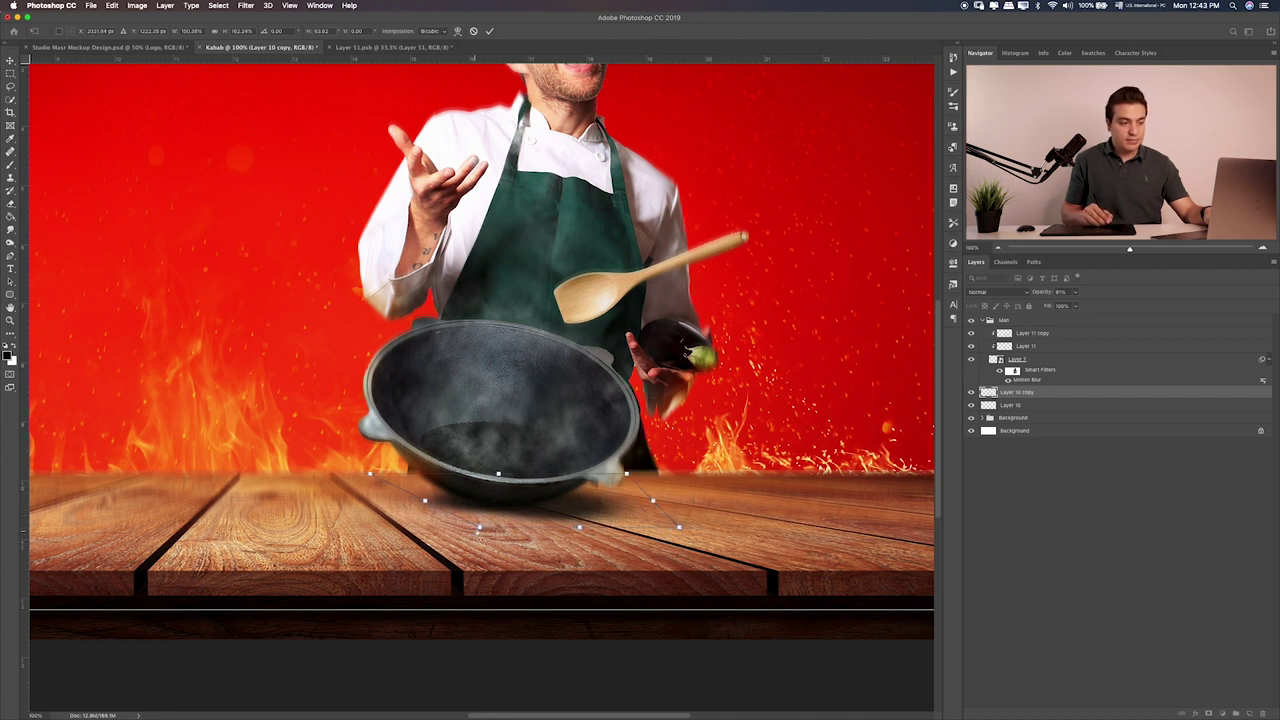
Refine the cast shadow's corners and slant, commit it, and lower its opacity
drag(479, 526, 470, 543)
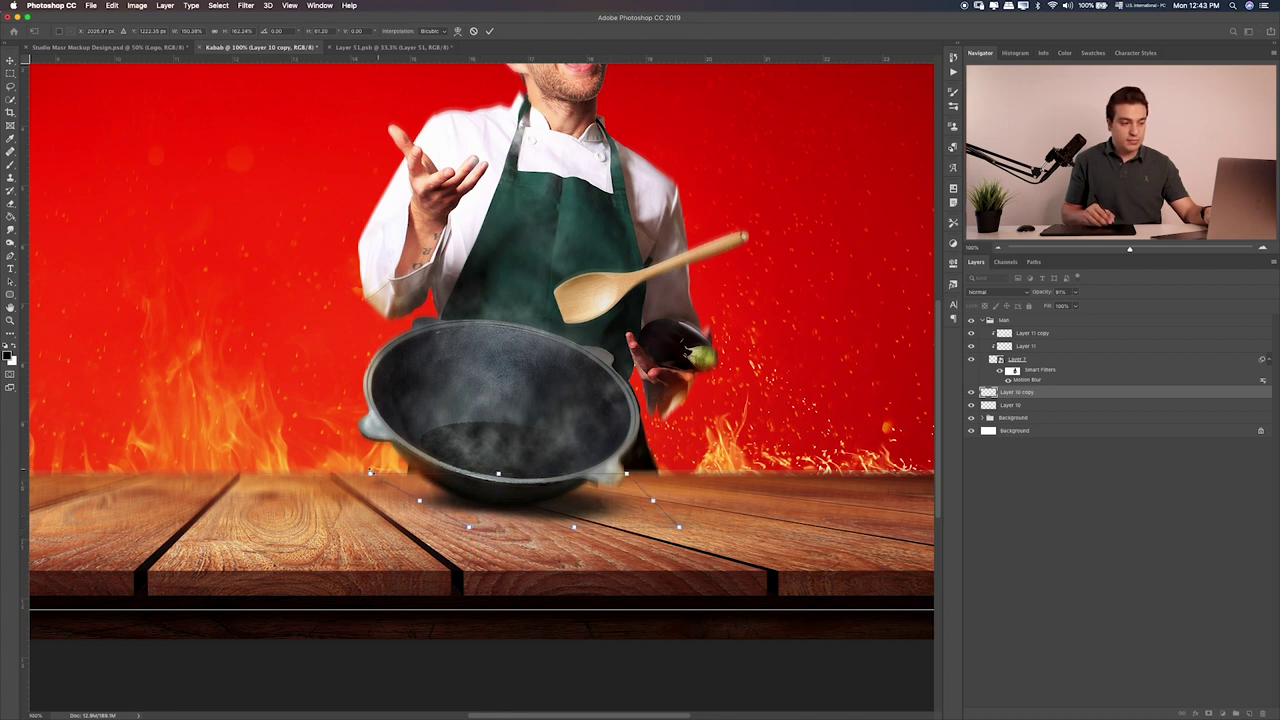
drag(370, 478, 390, 488)
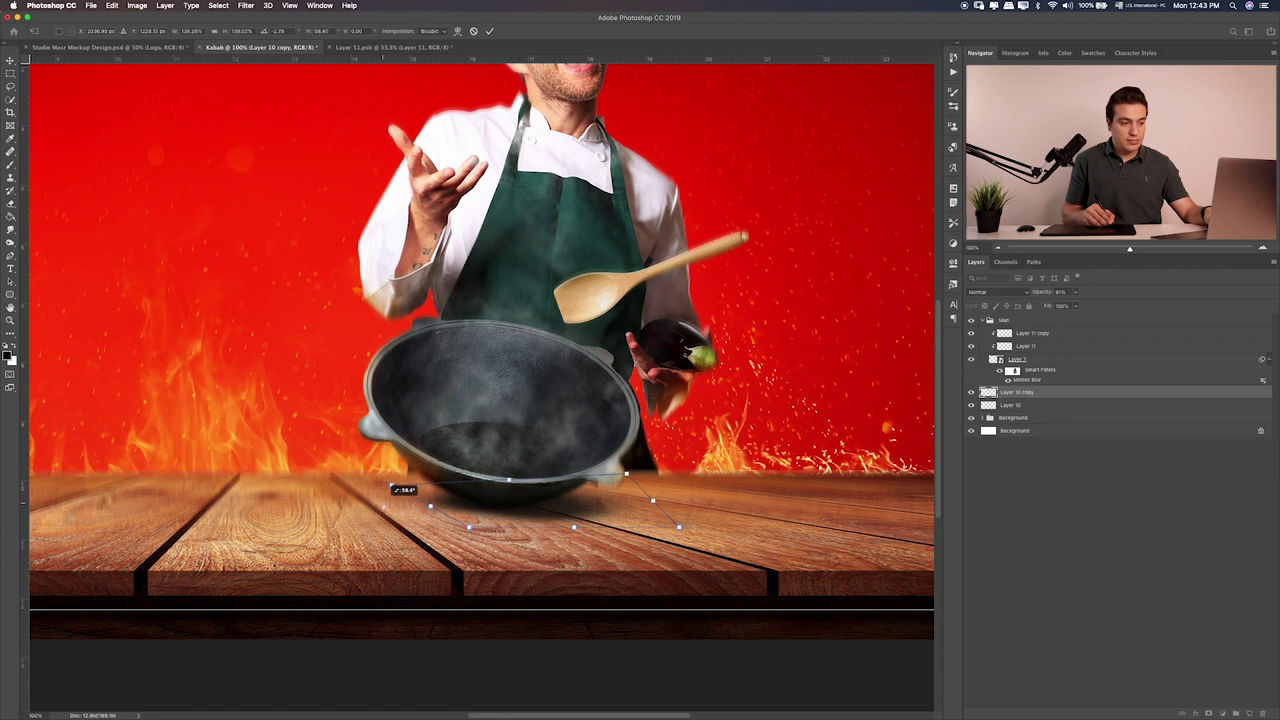
drag(435, 511, 405, 507)
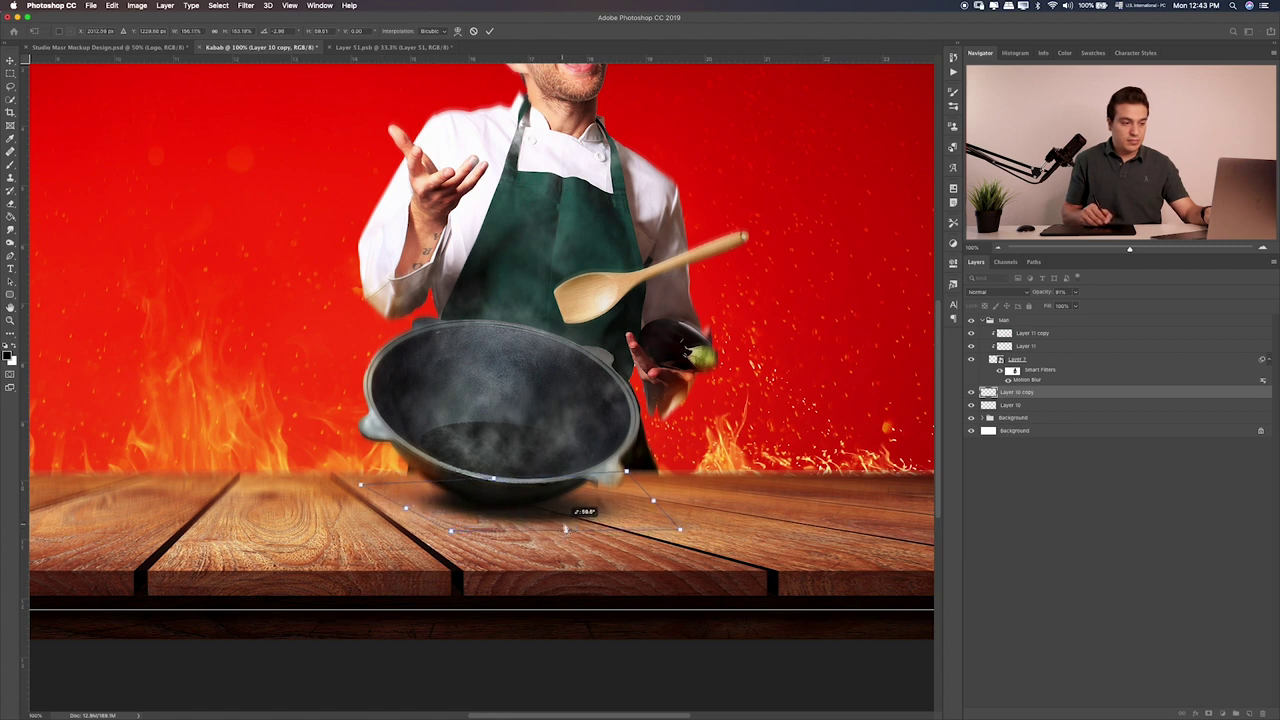
drag(566, 530, 585, 517)
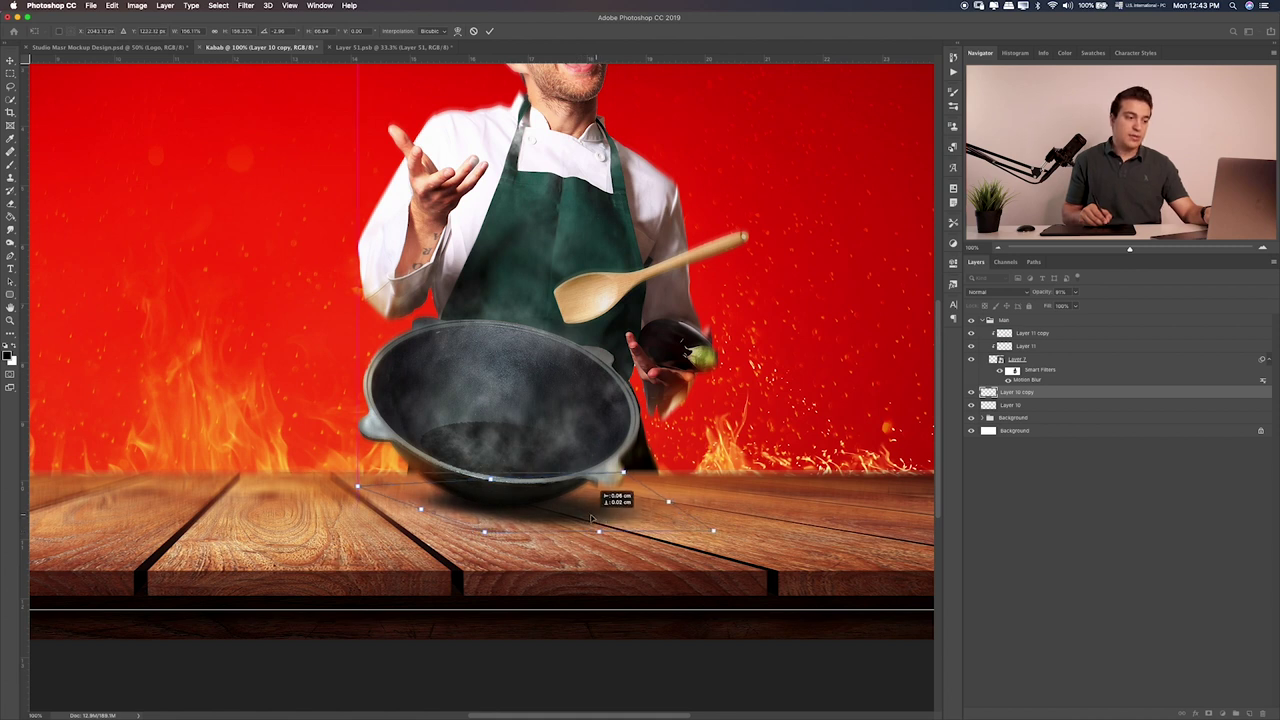
key(Return)
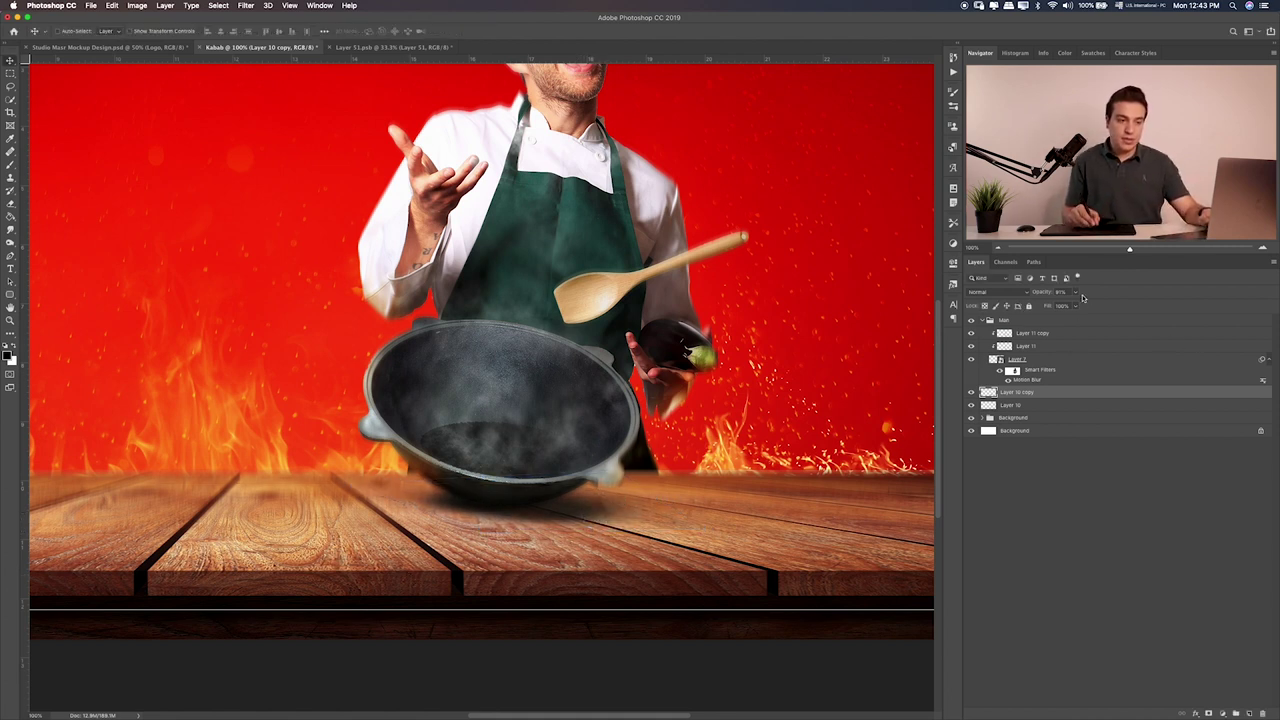
drag(1077, 292, 1070, 307)
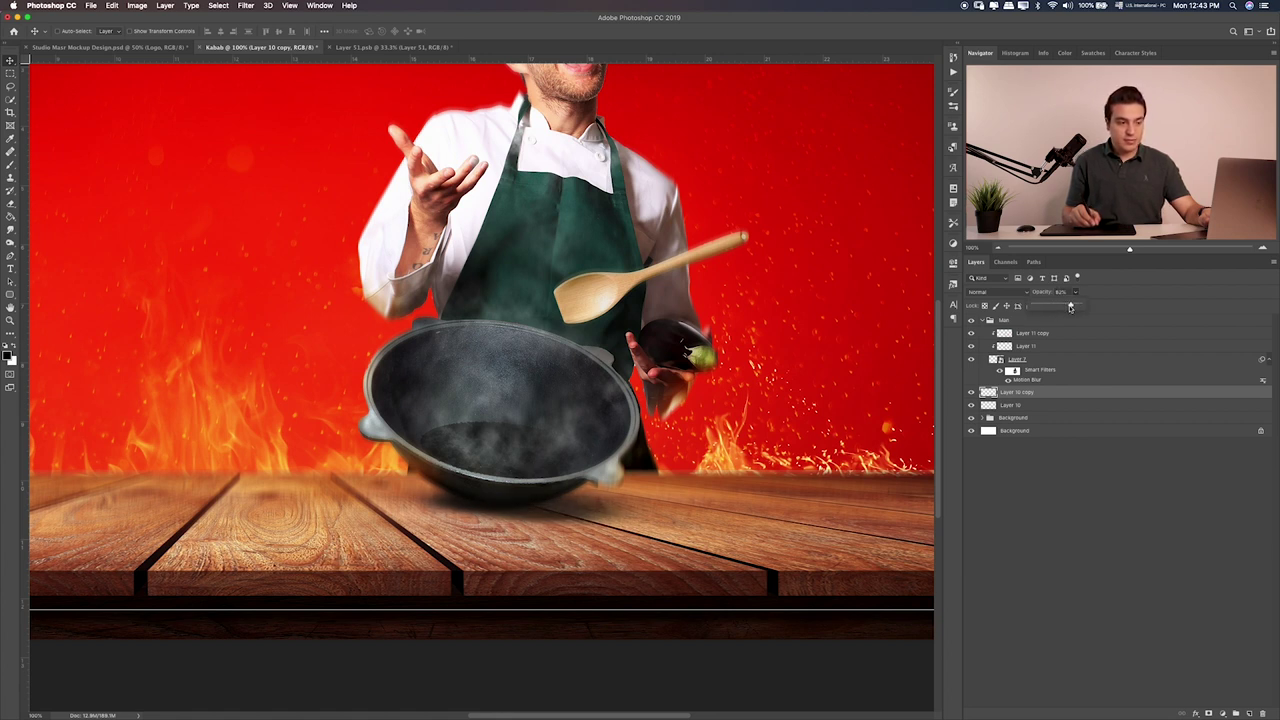
key(e)
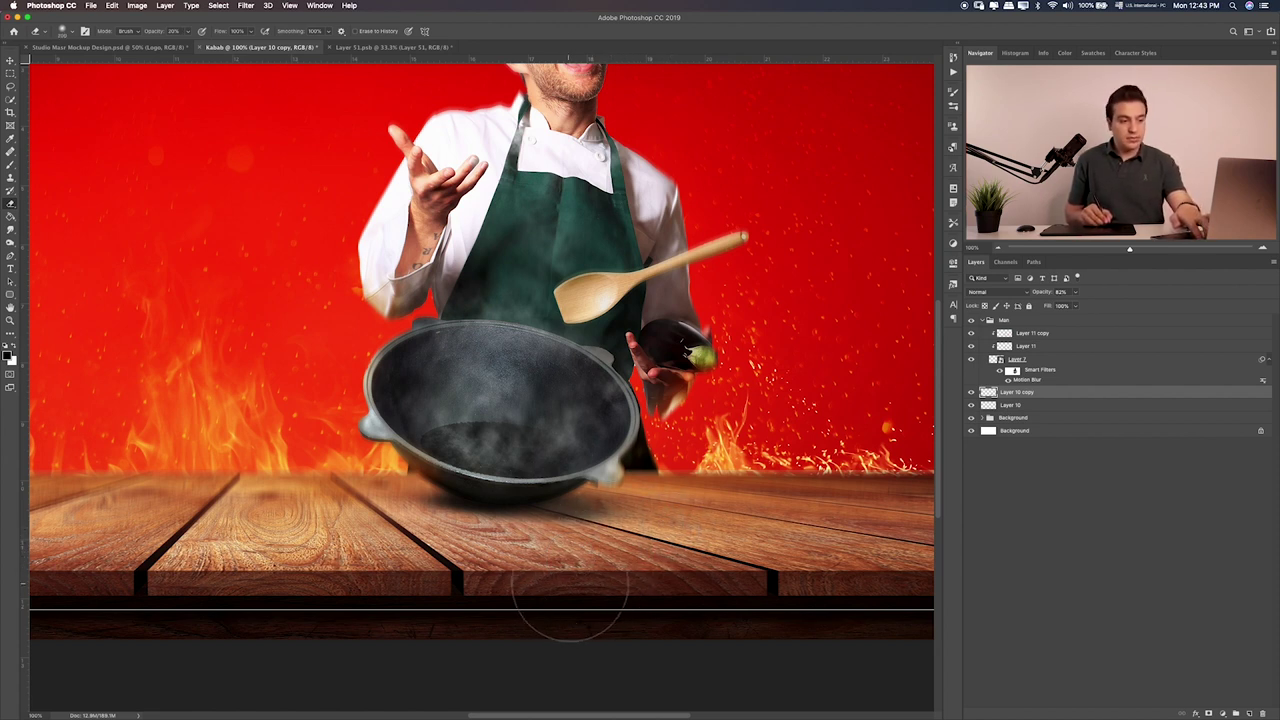
Toggle the shadow and chef layers off and on to check them
click(975, 406)
click(972, 398)
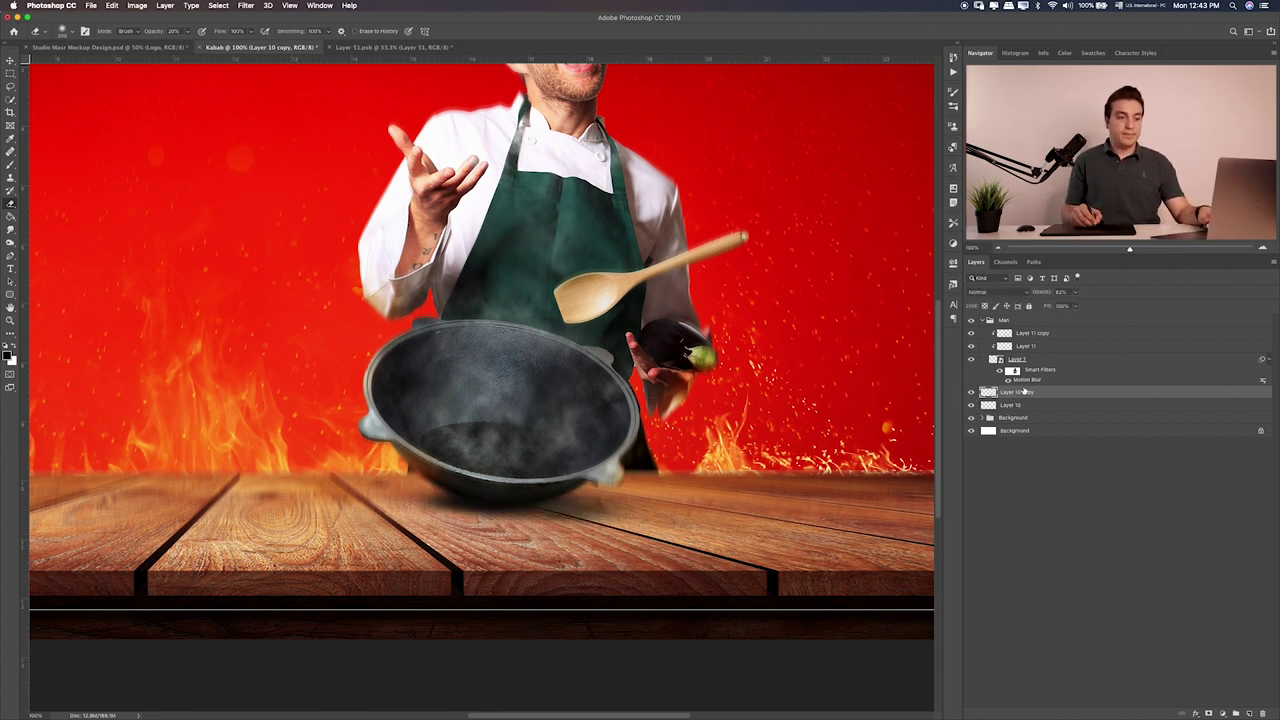
click(971, 360)
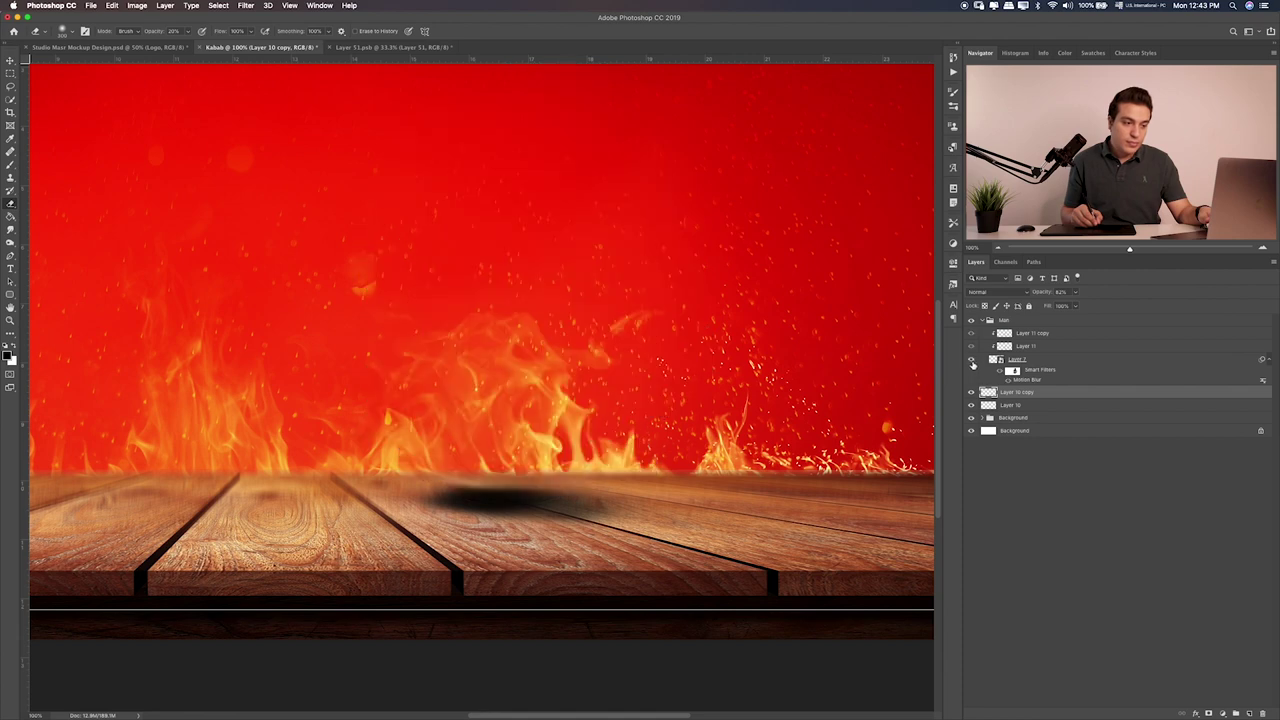
click(971, 360)
Brush black on the chef's Motion Blur mask along the wok's bottom rim, then fit the canvas on screen
click(1012, 370)
key(b)
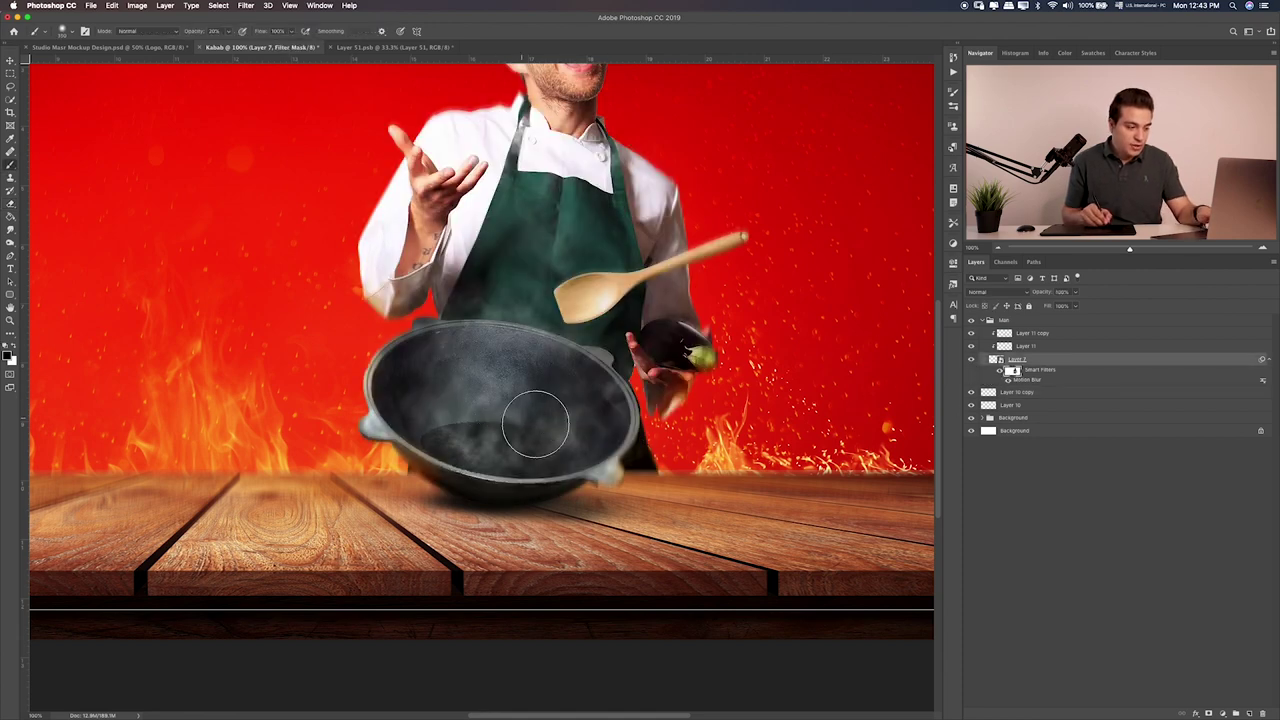
key(x)
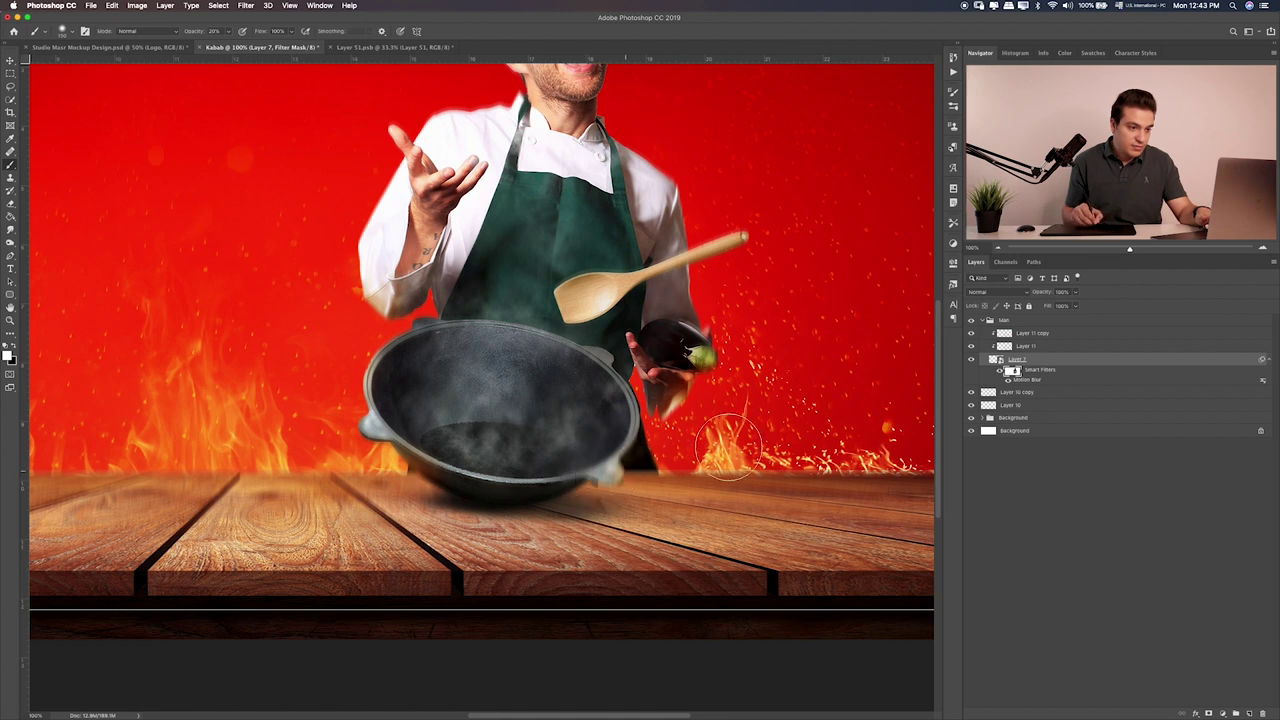
key(x)
drag(592, 478, 328, 468)
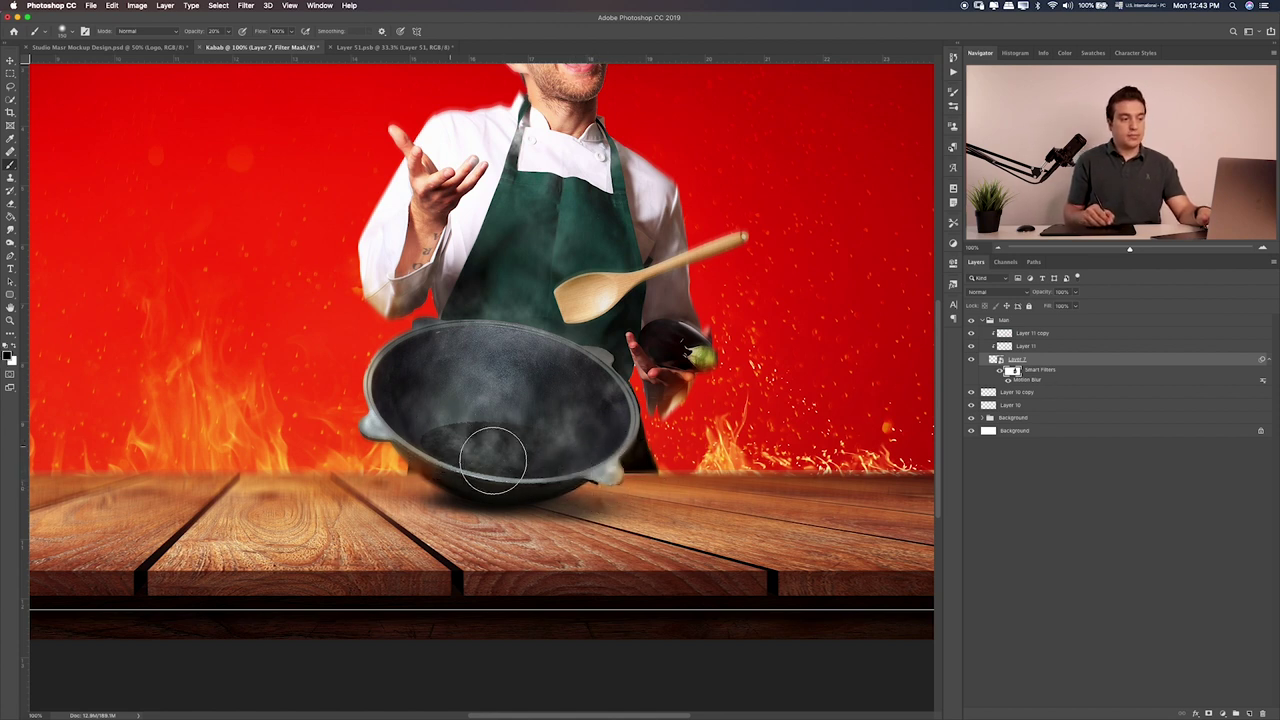
key(ctrl+h)
key(ctrl+0)
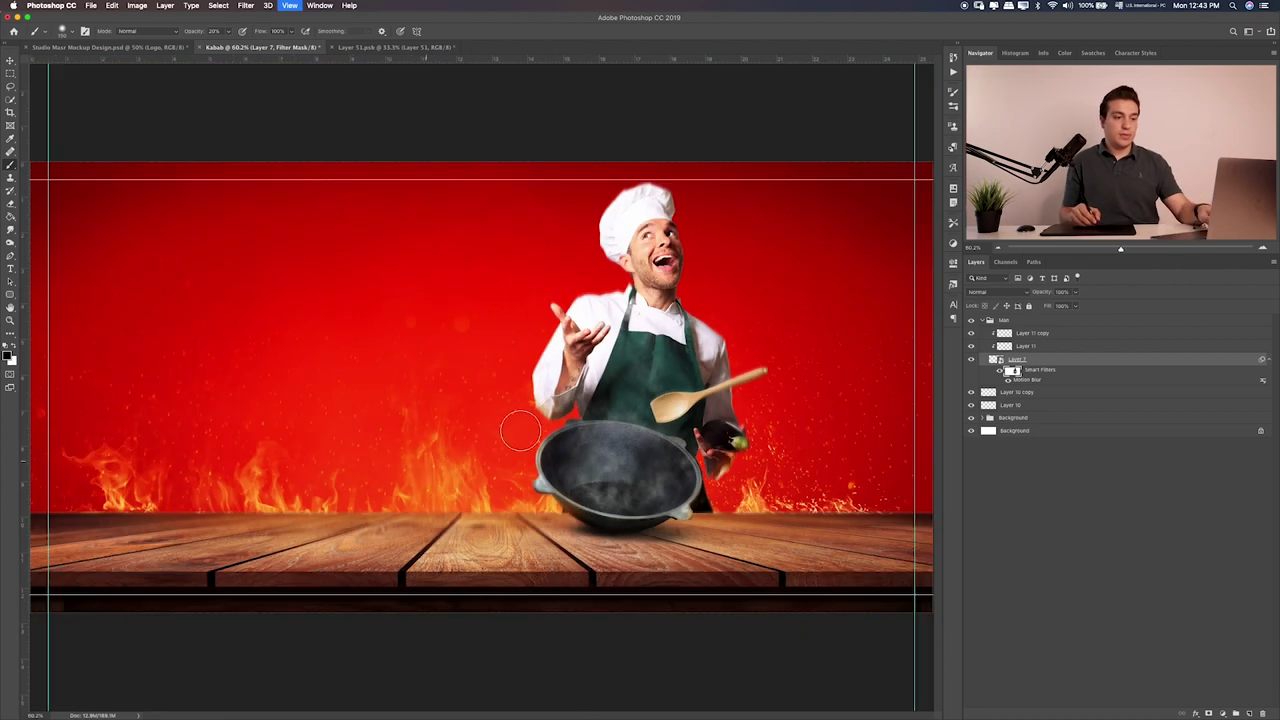
click(1071, 367)
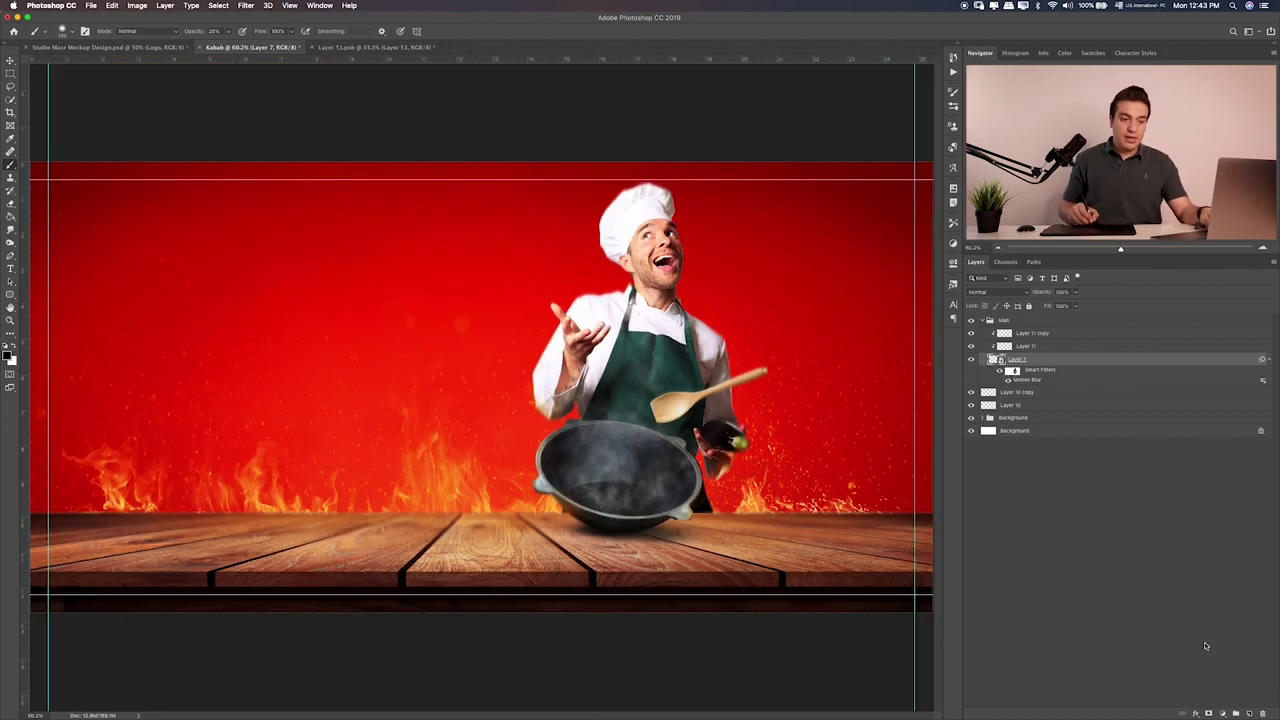
On a new layer, paint a red tint over the chef's hat, face, shirt and apron
click(1248, 713)
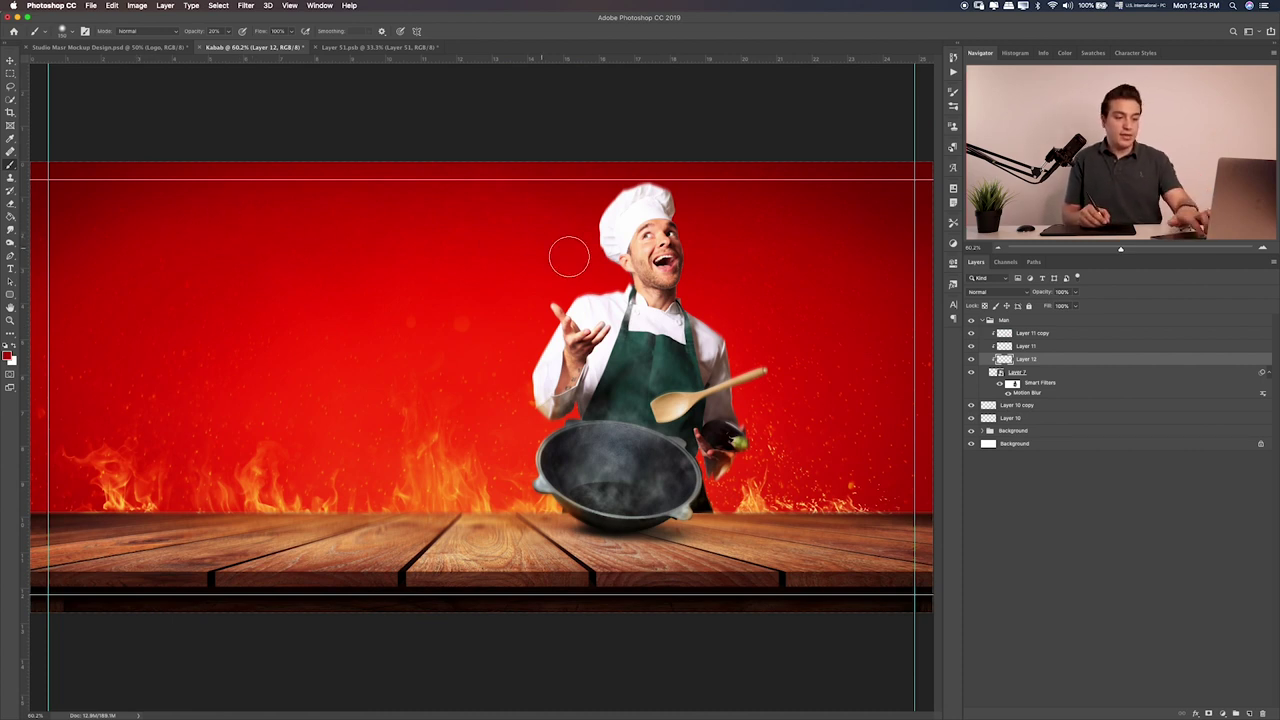
alt+click(565, 256)
drag(667, 228, 696, 423)
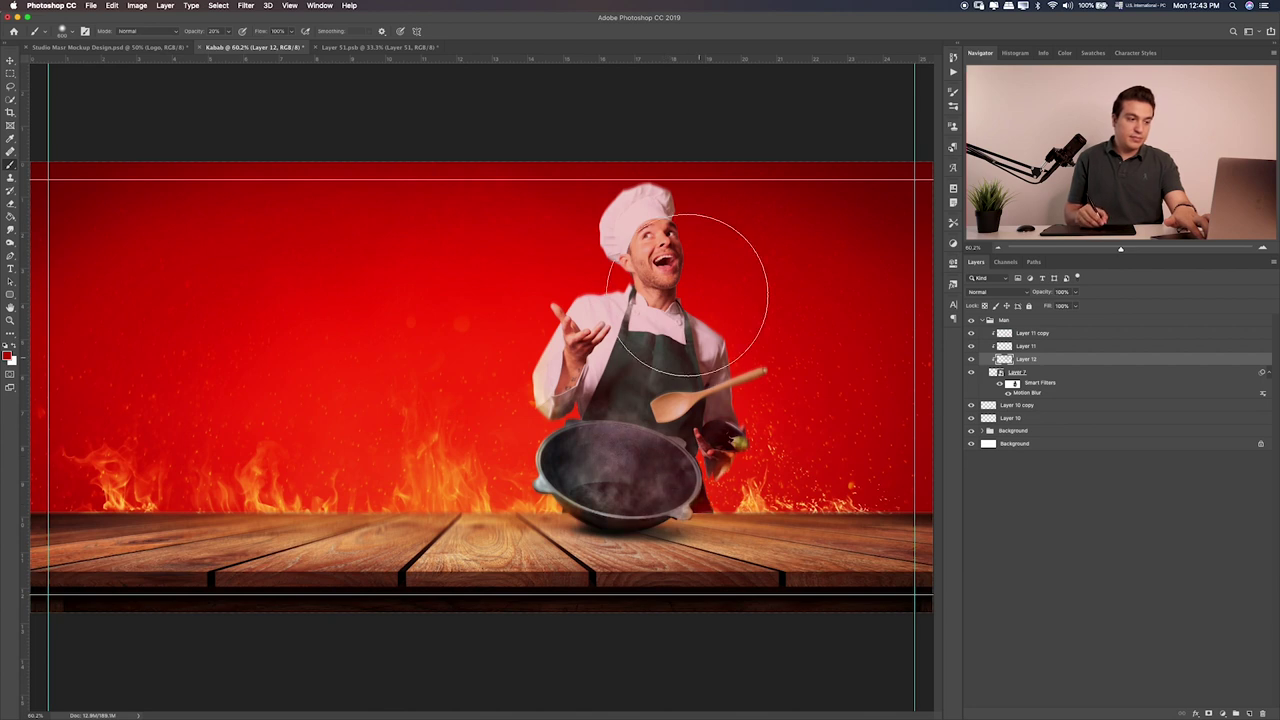
drag(677, 214, 614, 294)
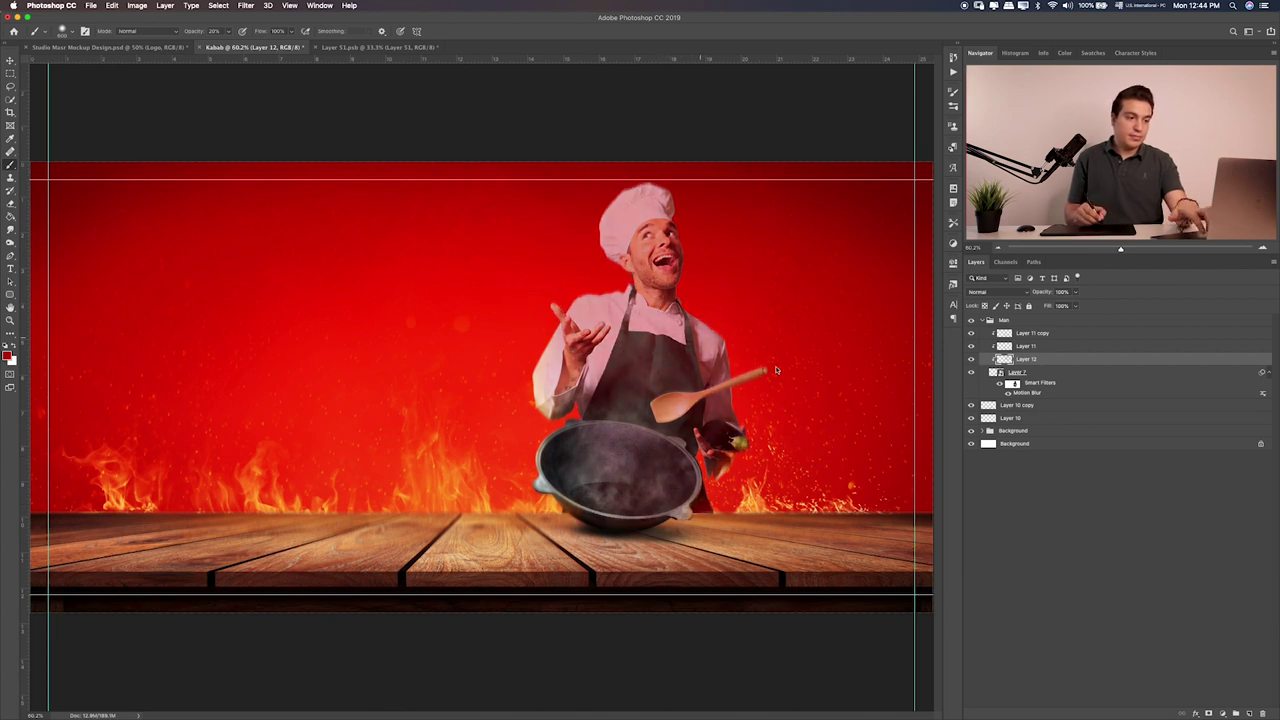
Cycle blend modes on the red tint layer and settle on Soft Light
key(v)
key(shift+alt+i)
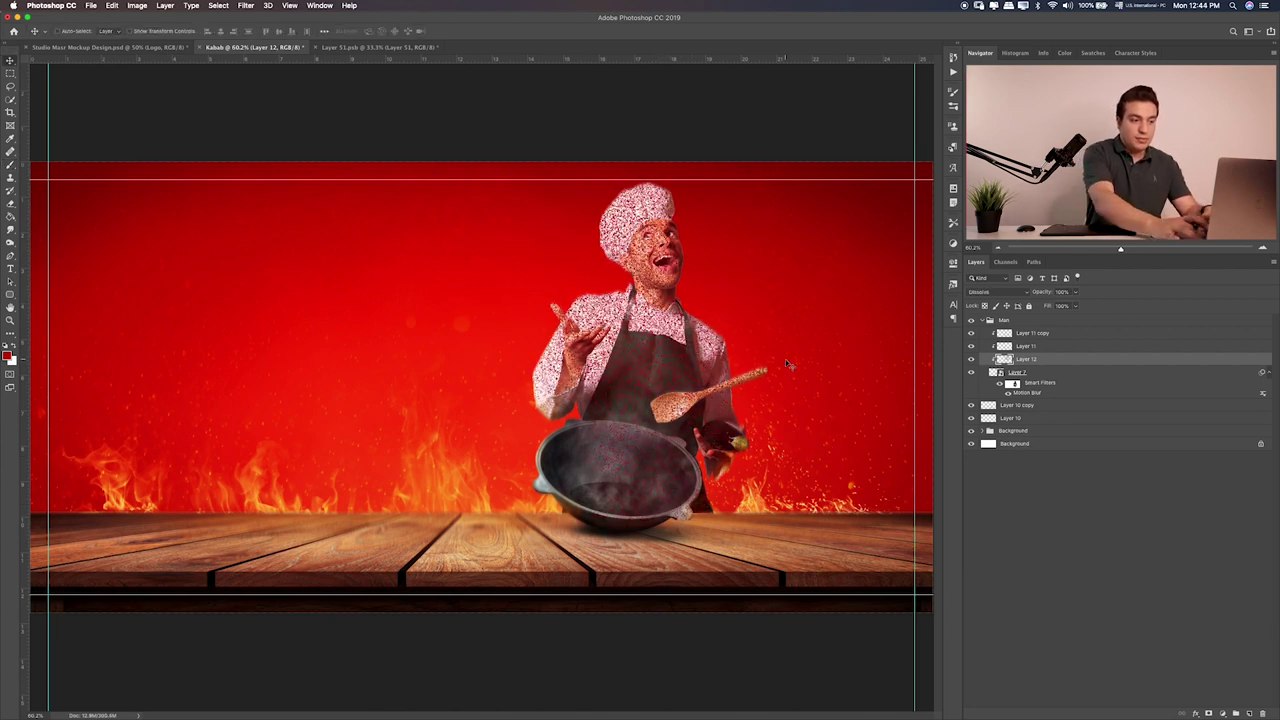
key(shift+alt+m)
key(shift+alt+n)
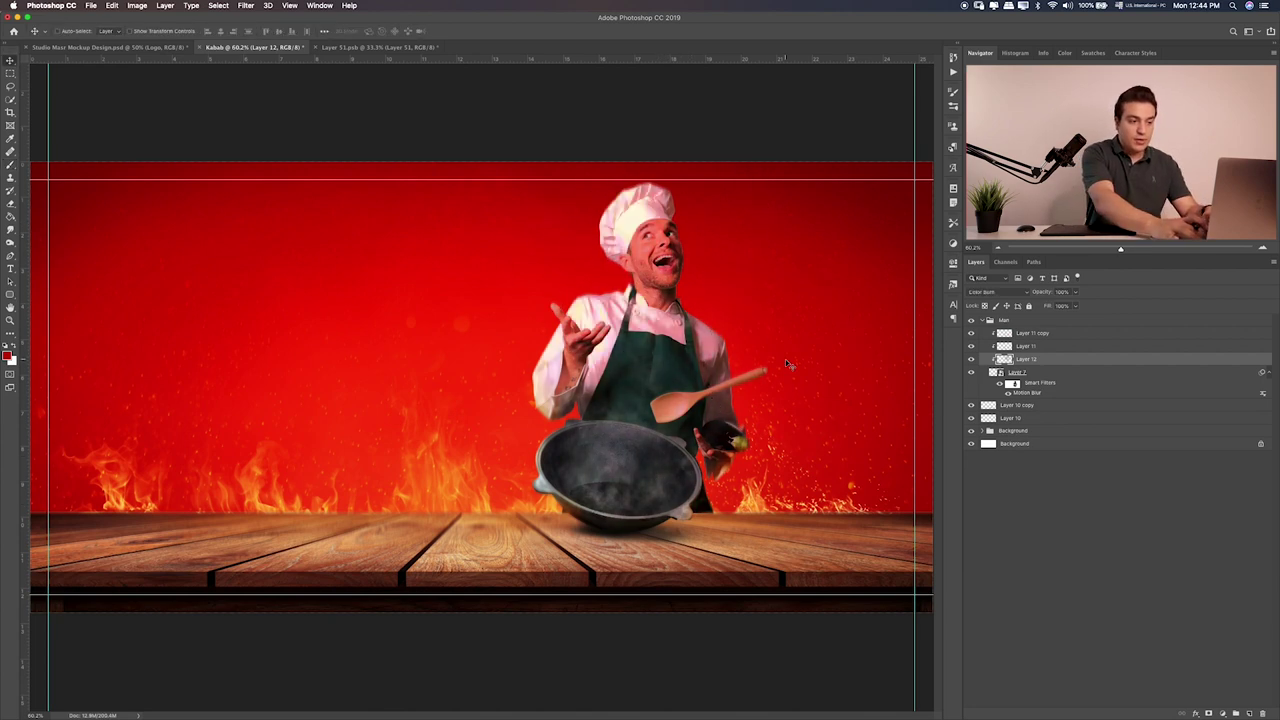
key(shift+alt+m)
key(shift+alt+s)
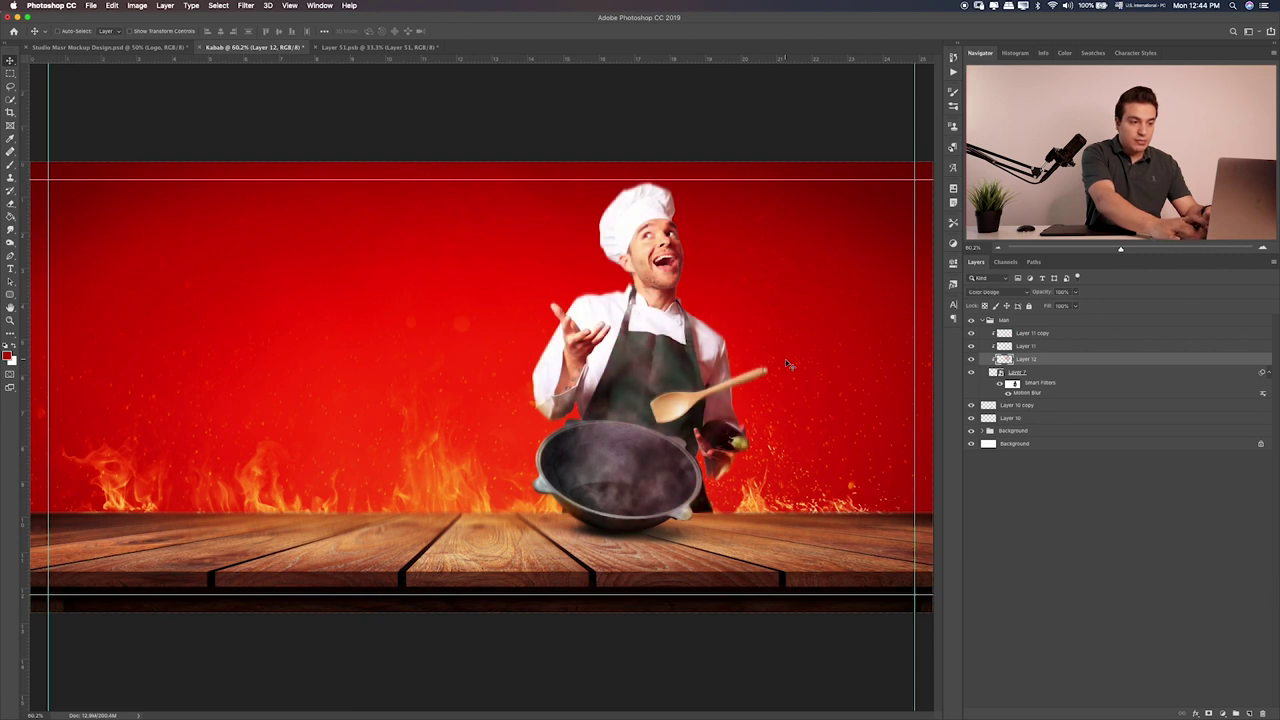
key(shift+alt+o)
key(shift+alt+f)
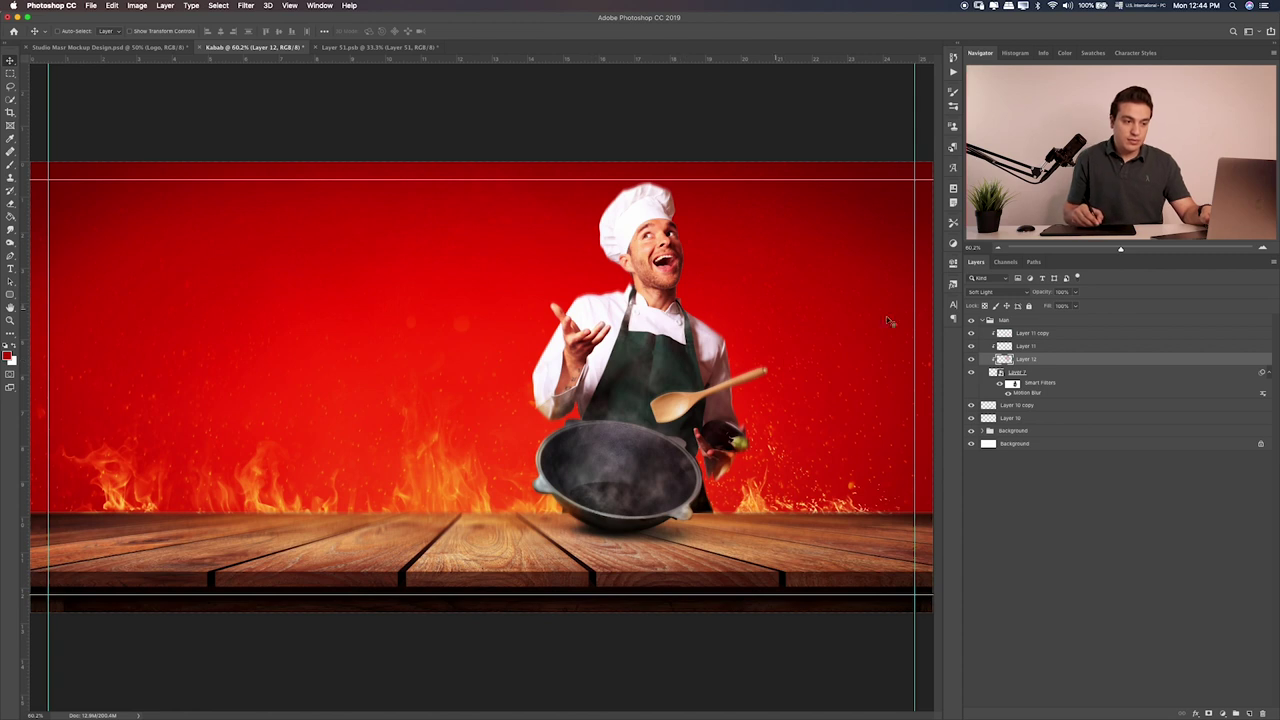
click(971, 360)
click(971, 360)
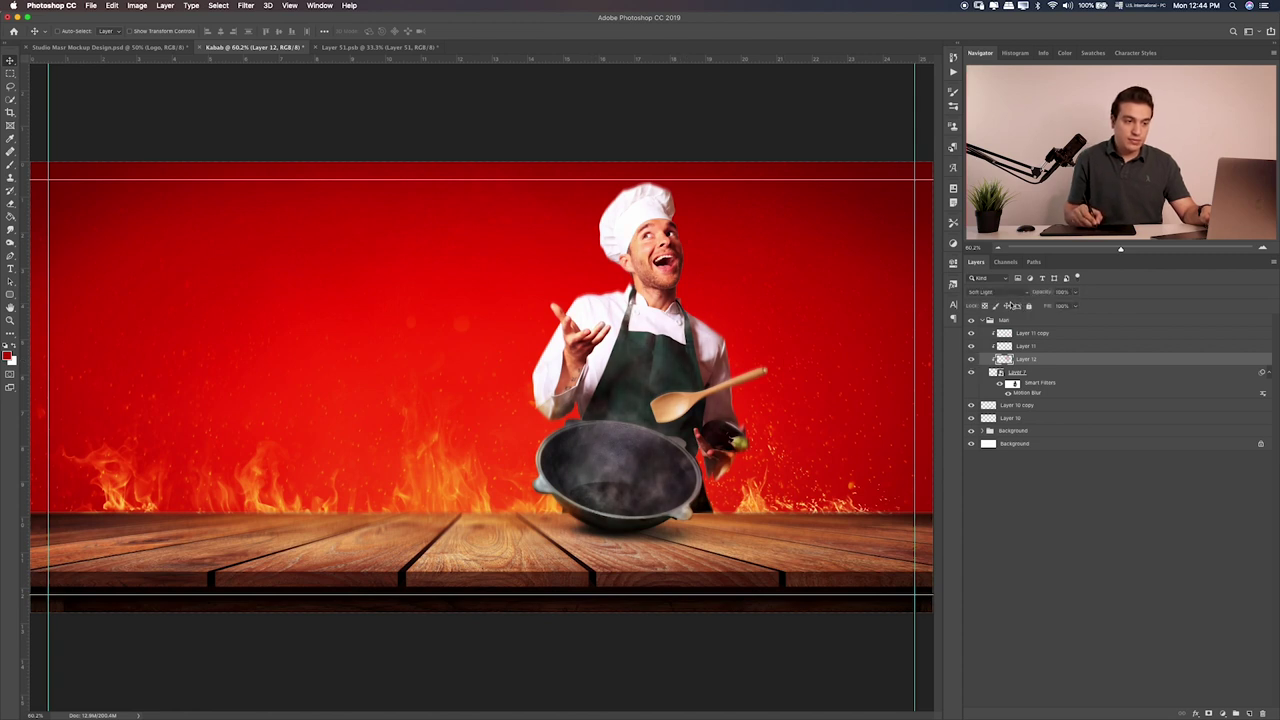
click(1010, 292)
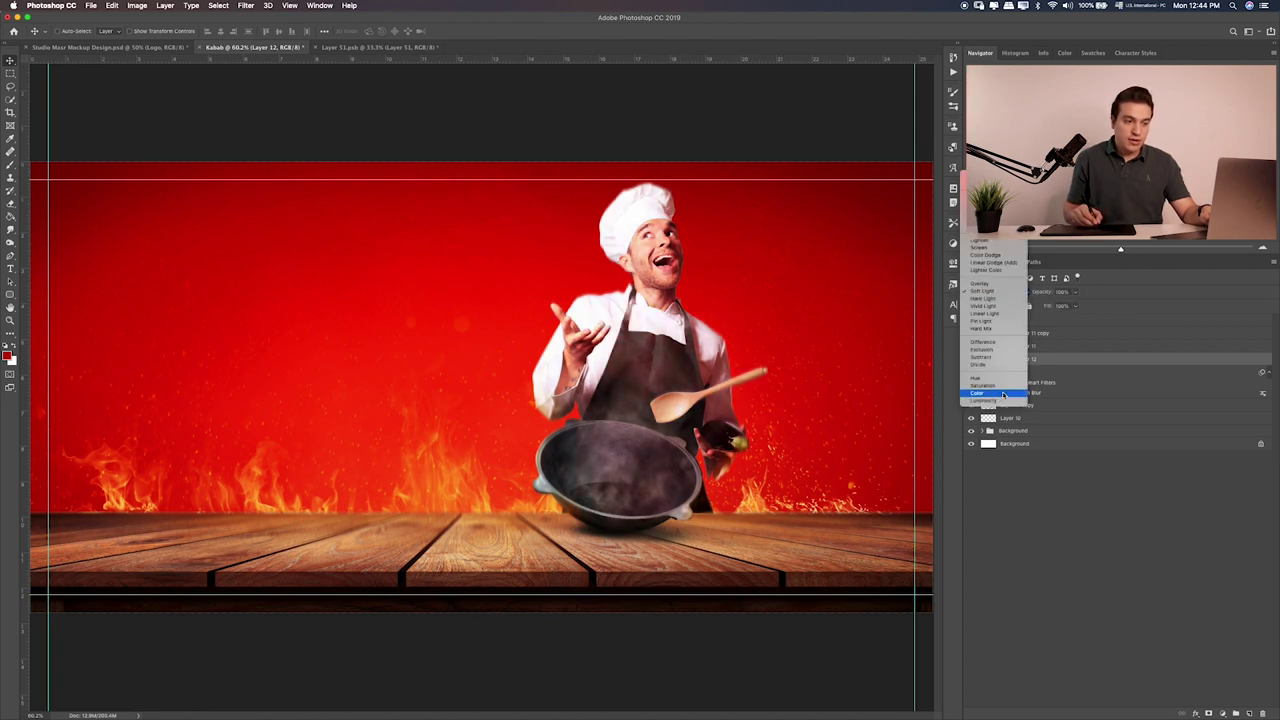
key(Escape)
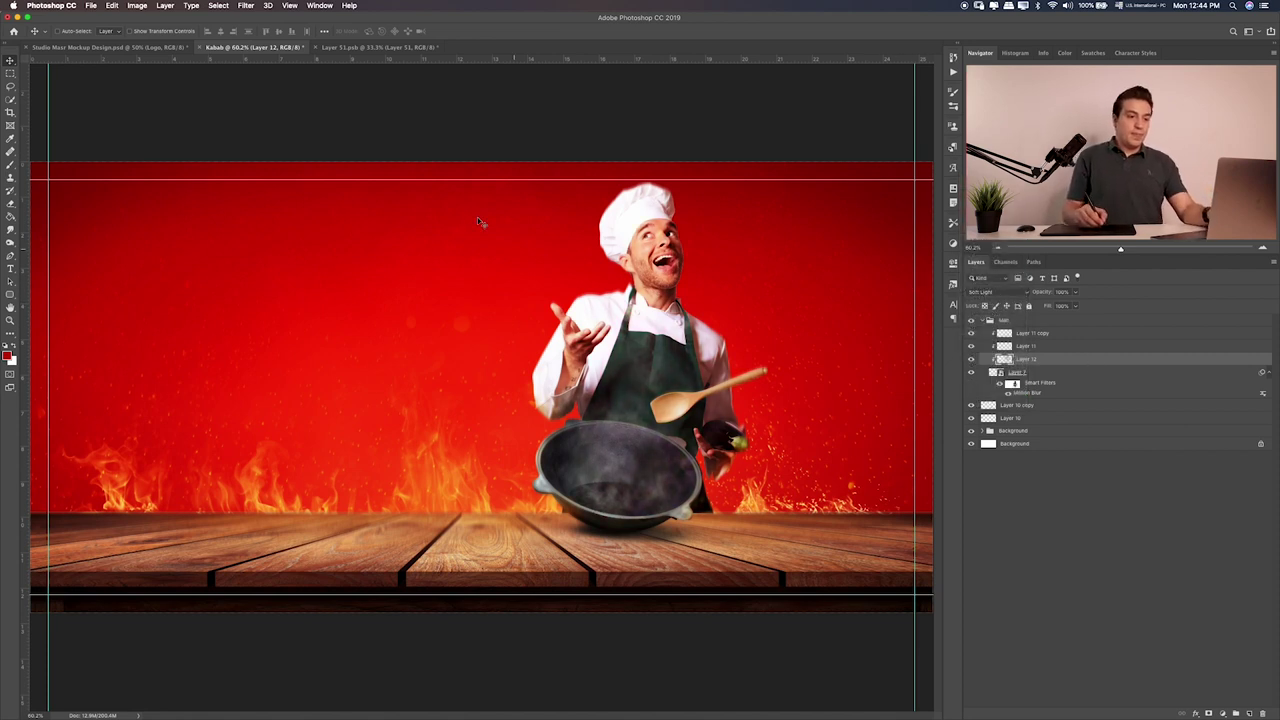
Collapse the Main group and drag Layer 32.png and Layer 2.png from Finder into the composite
click(993, 321)
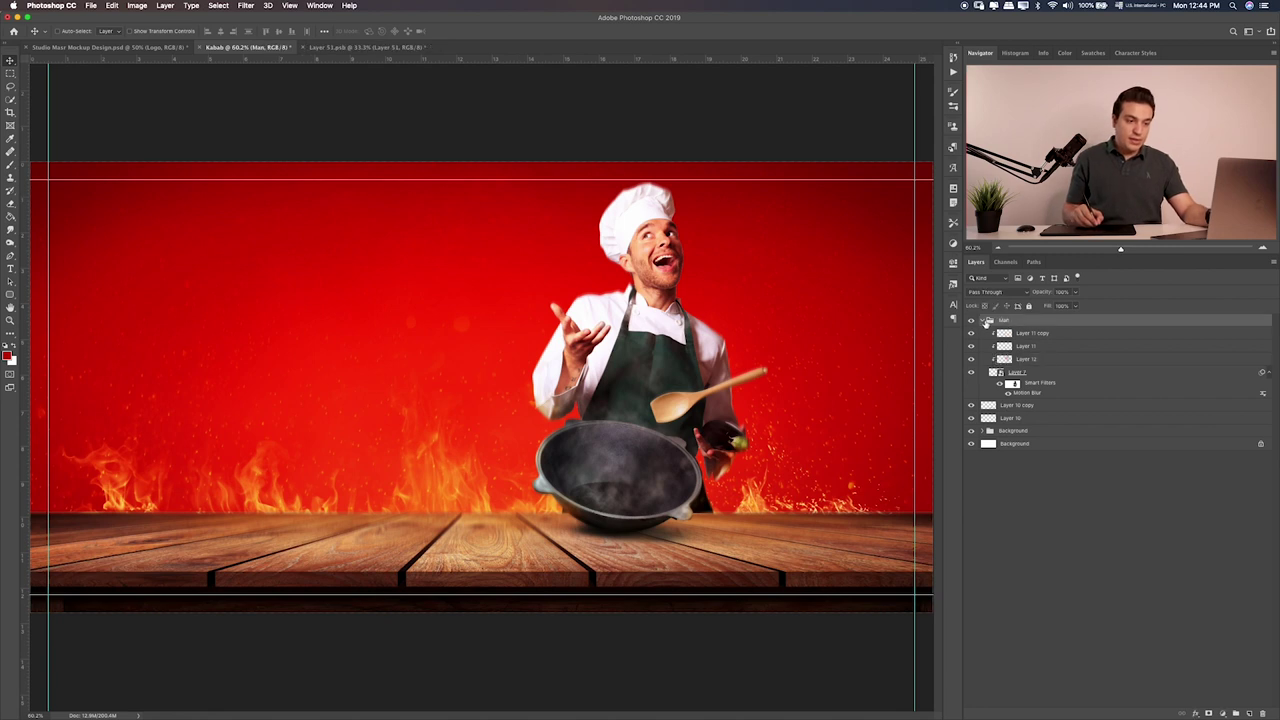
click(988, 320)
key(super+Tab)
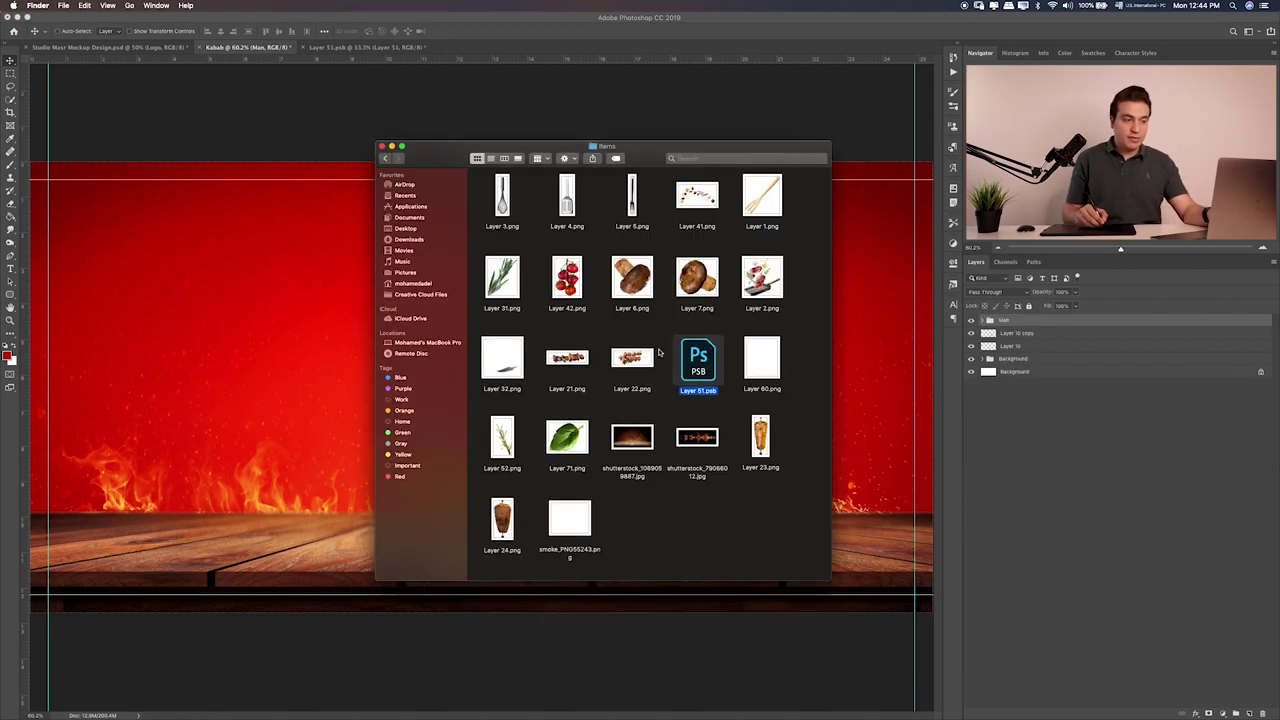
click(642, 350)
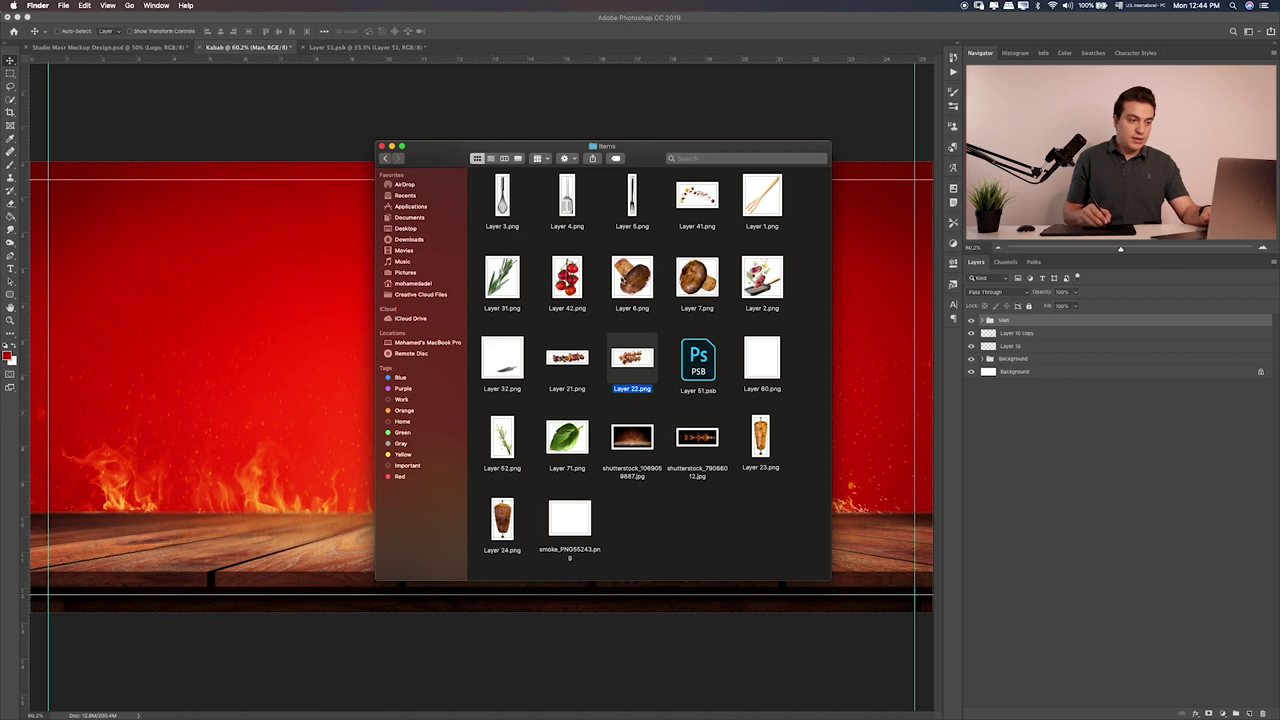
key(Left)
key(Left)
super+click(769, 295)
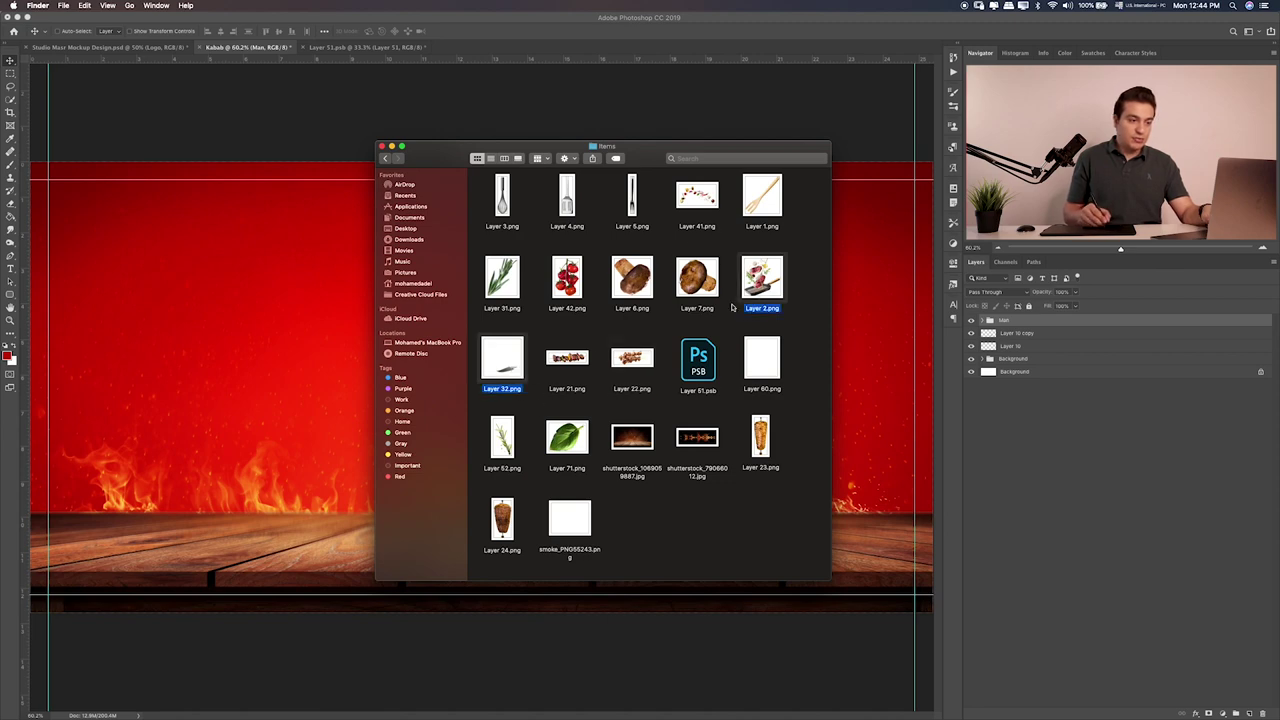
drag(514, 370, 480, 380)
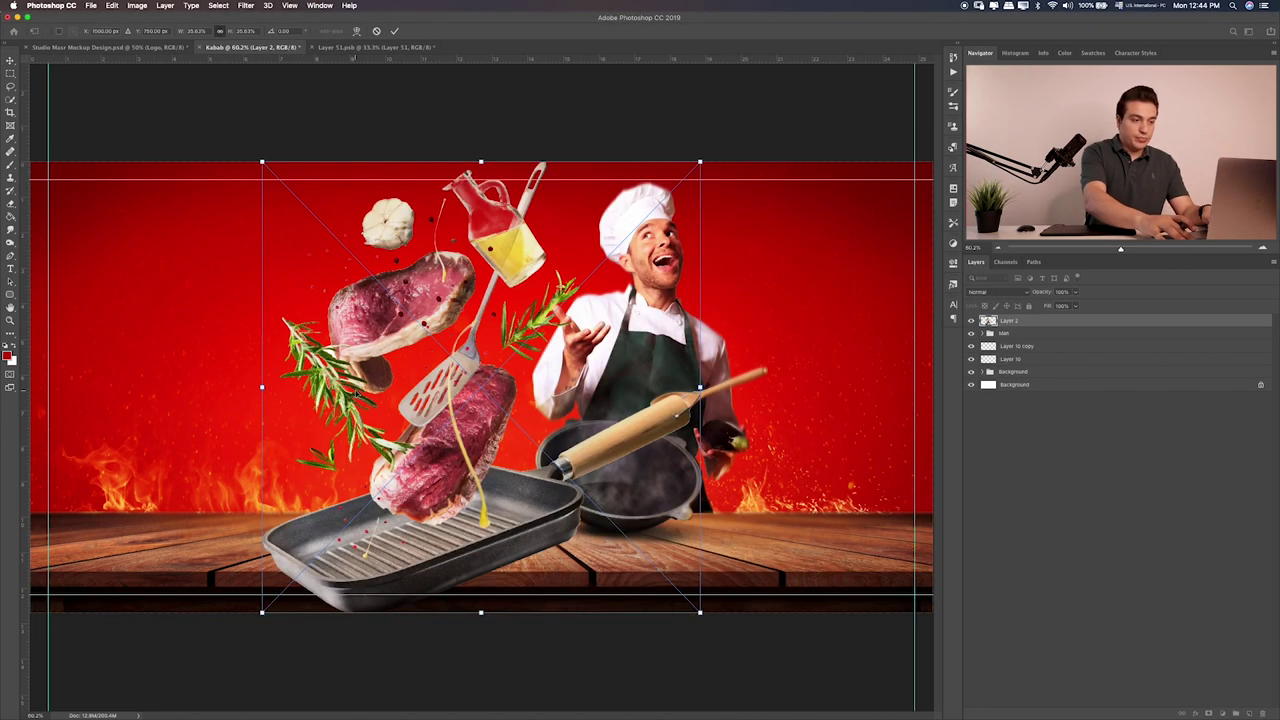
Commit both placements, move Layer 32 below Layer 2, and scale both down toward the lower left
key(Return)
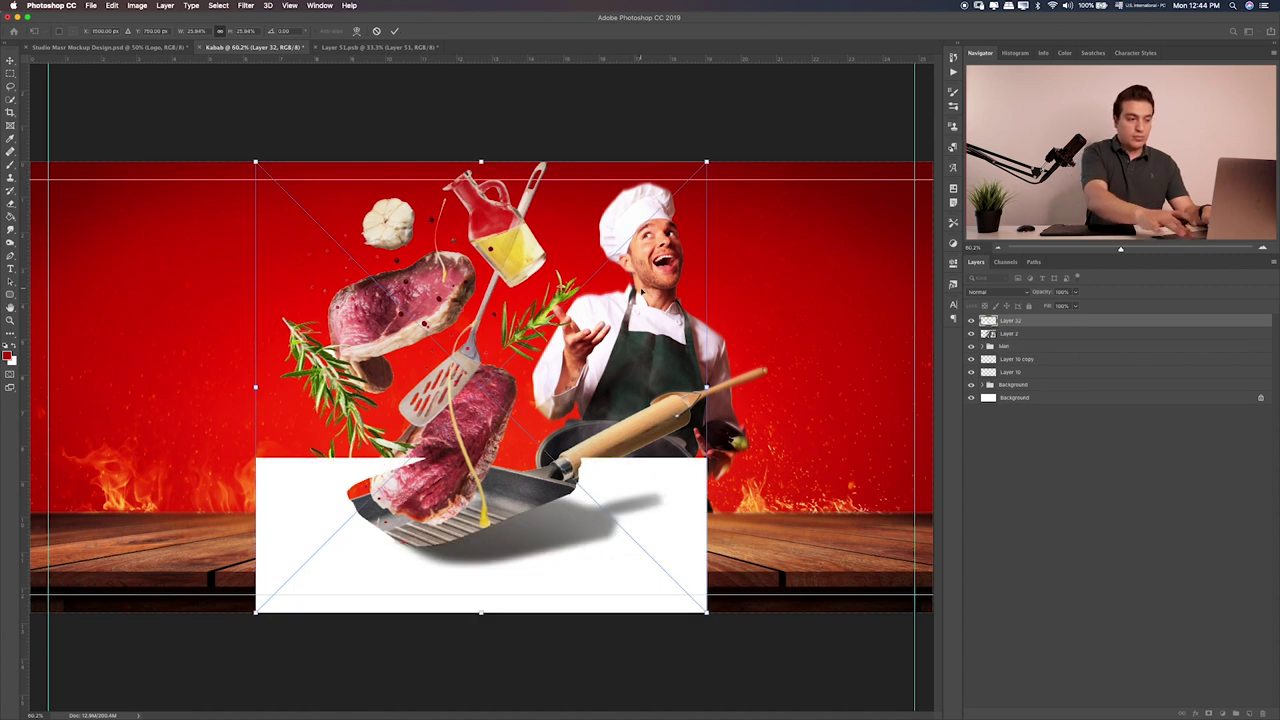
key(Return)
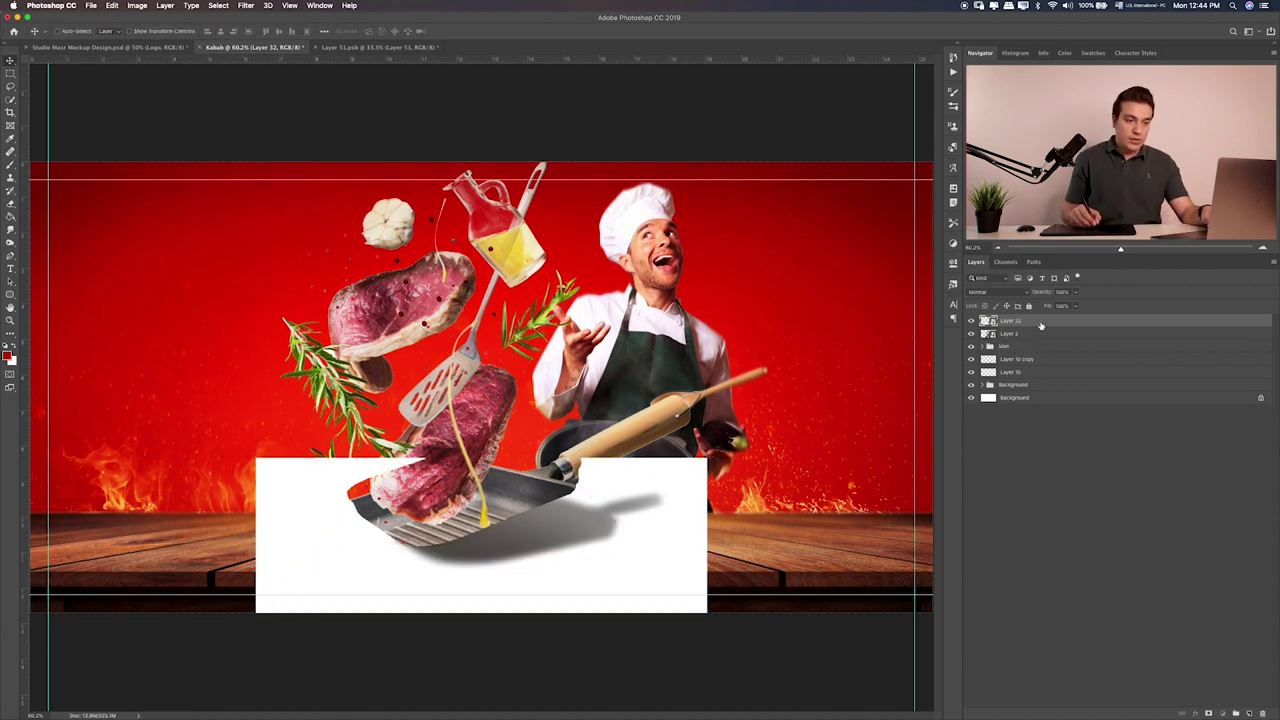
drag(1040, 326, 1038, 343)
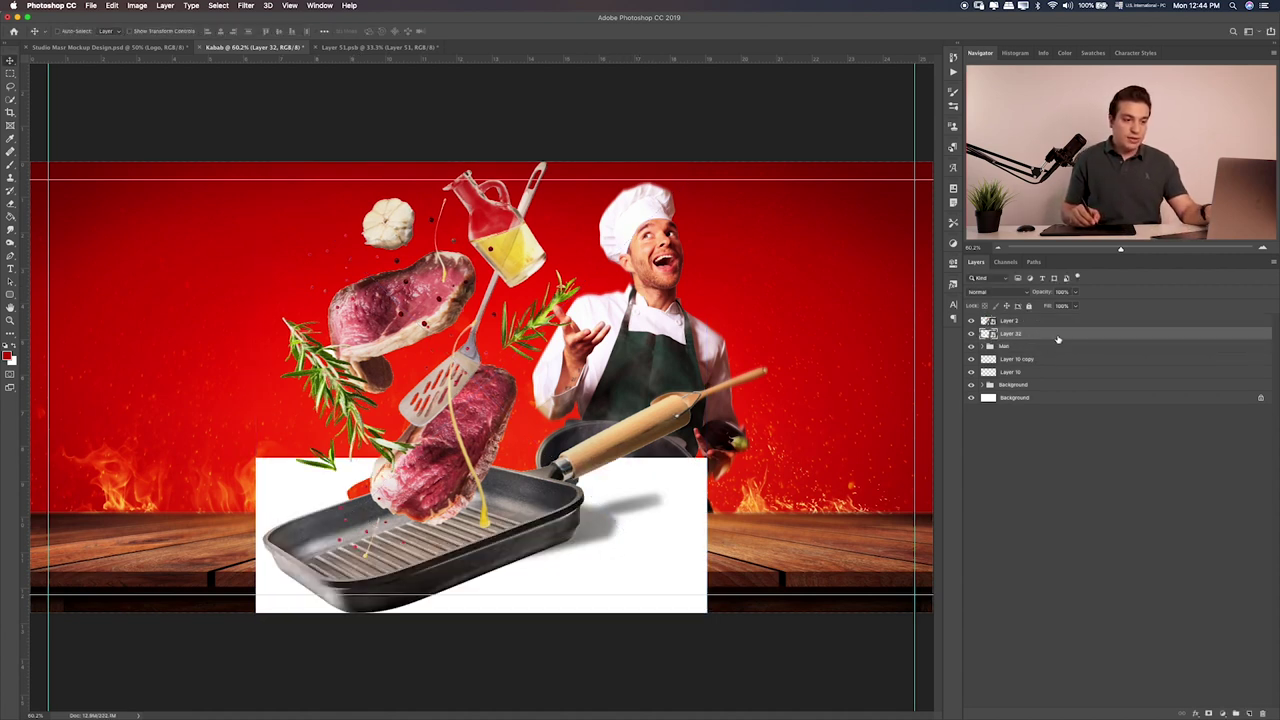
shift+click(1056, 321)
key(ctrl+t)
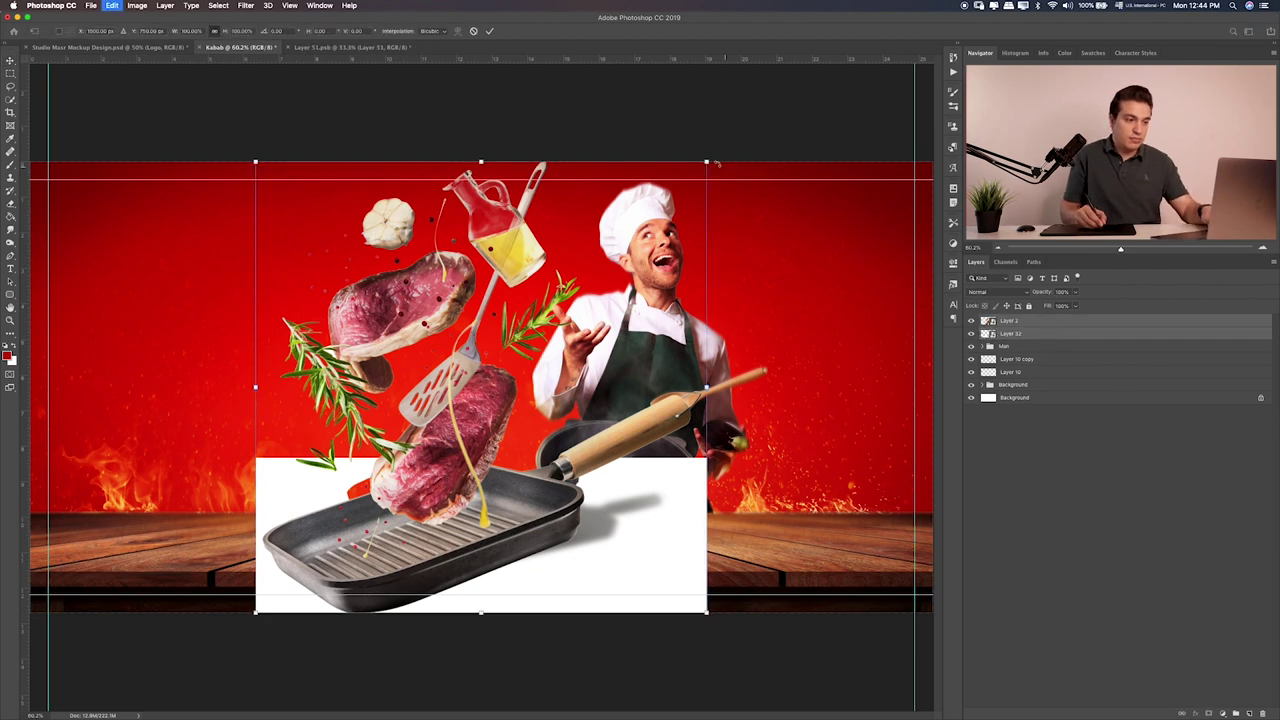
drag(707, 161, 600, 262)
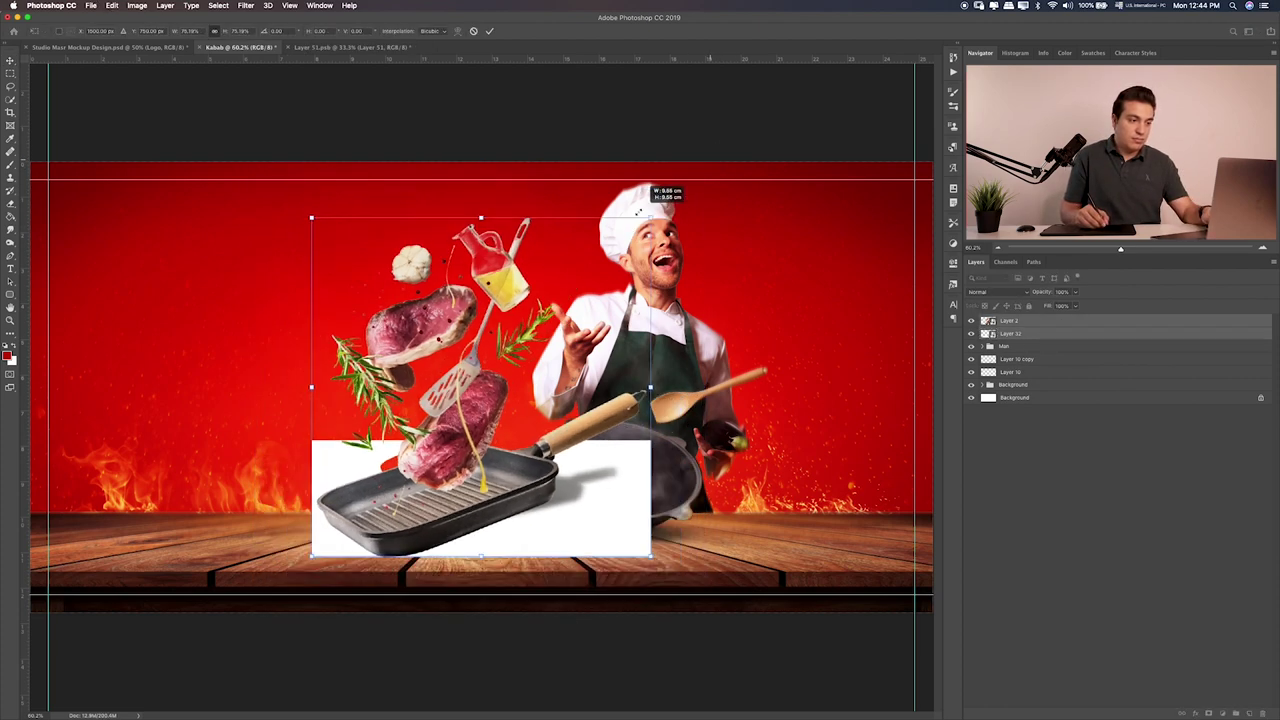
drag(532, 362, 421, 382)
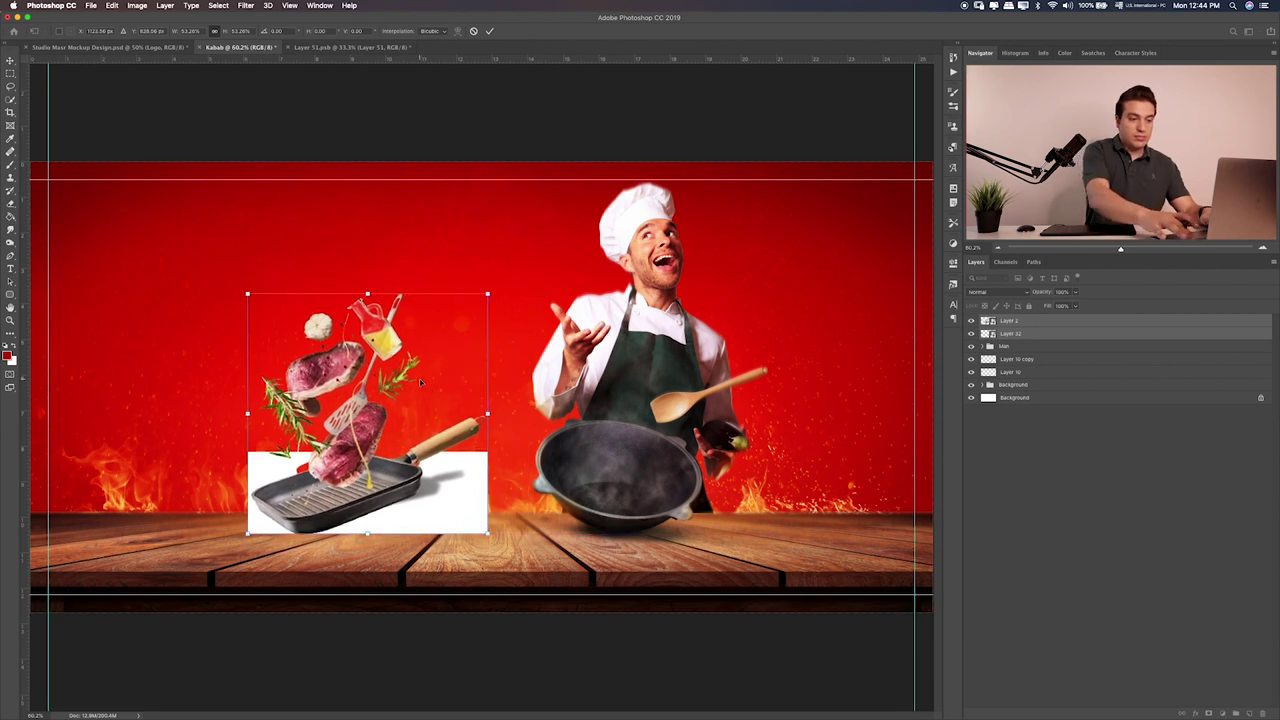
key(Return)
Move, enlarge and nudge the Layer 32 shadow panel beneath the grill pan
click(1075, 336)
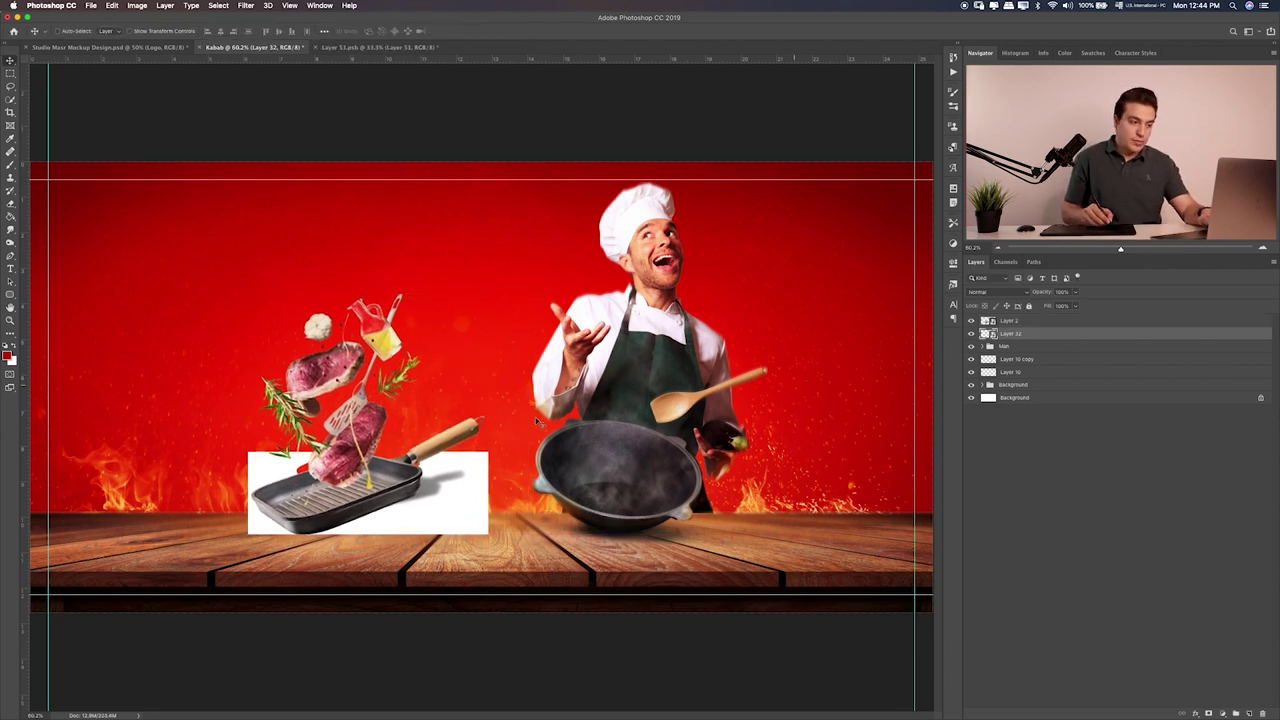
drag(451, 487, 402, 516)
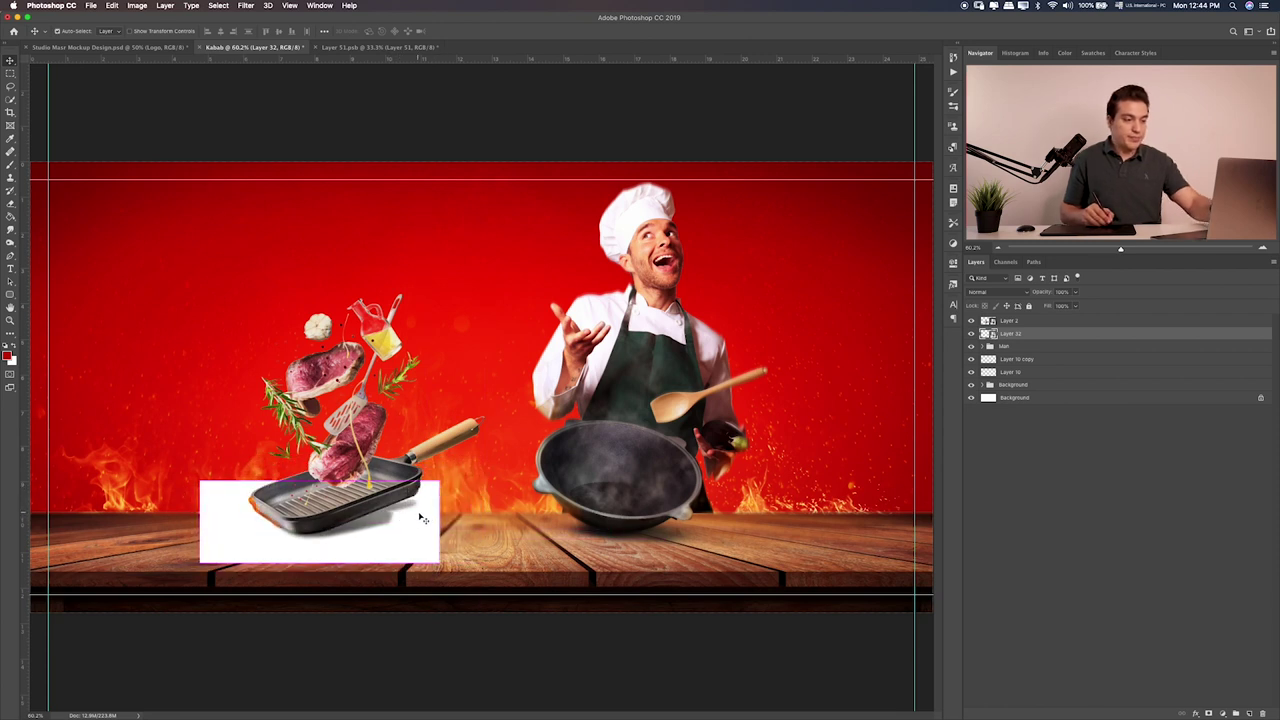
key(ctrl+t)
drag(439, 562, 483, 605)
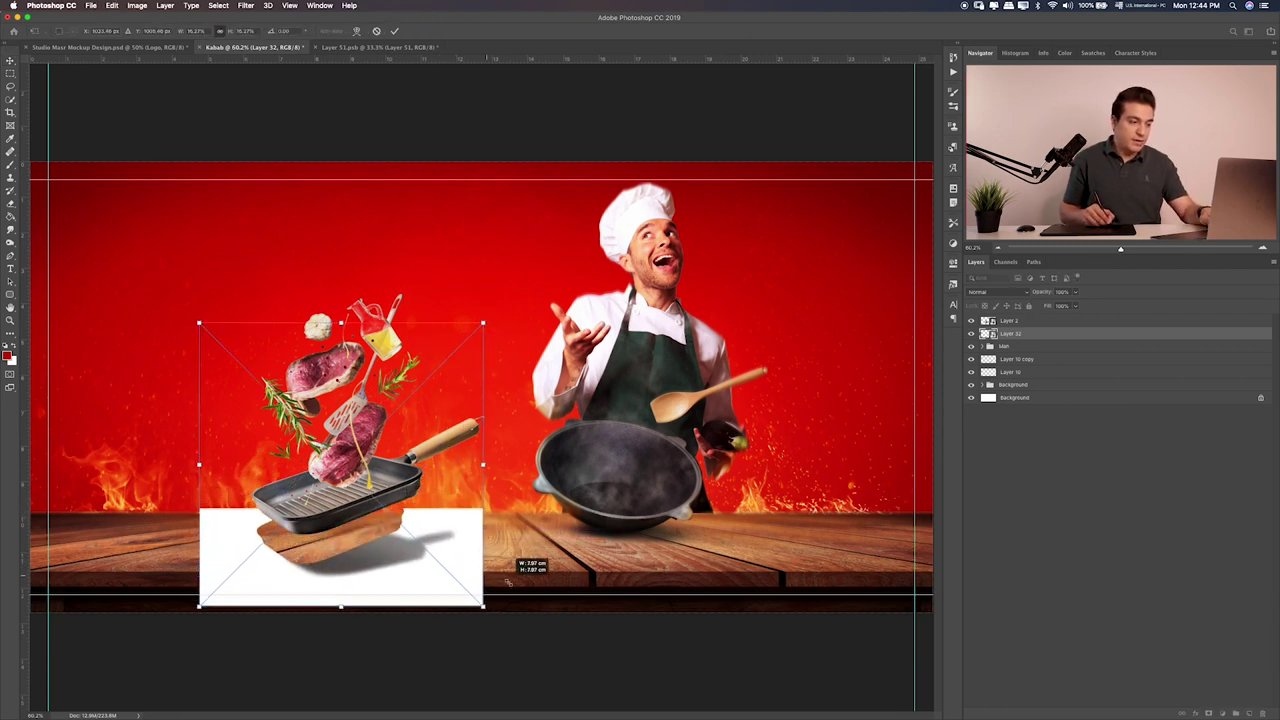
drag(433, 549, 444, 504)
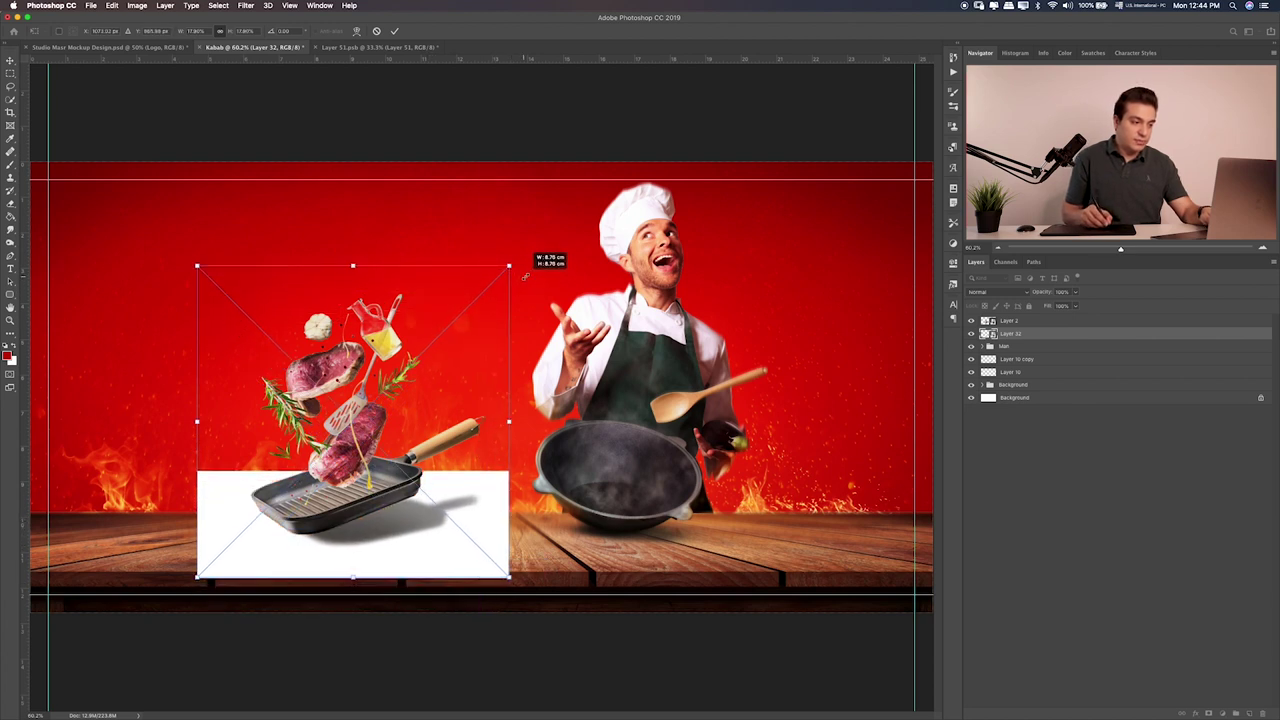
drag(483, 294, 499, 276)
drag(438, 370, 443, 374)
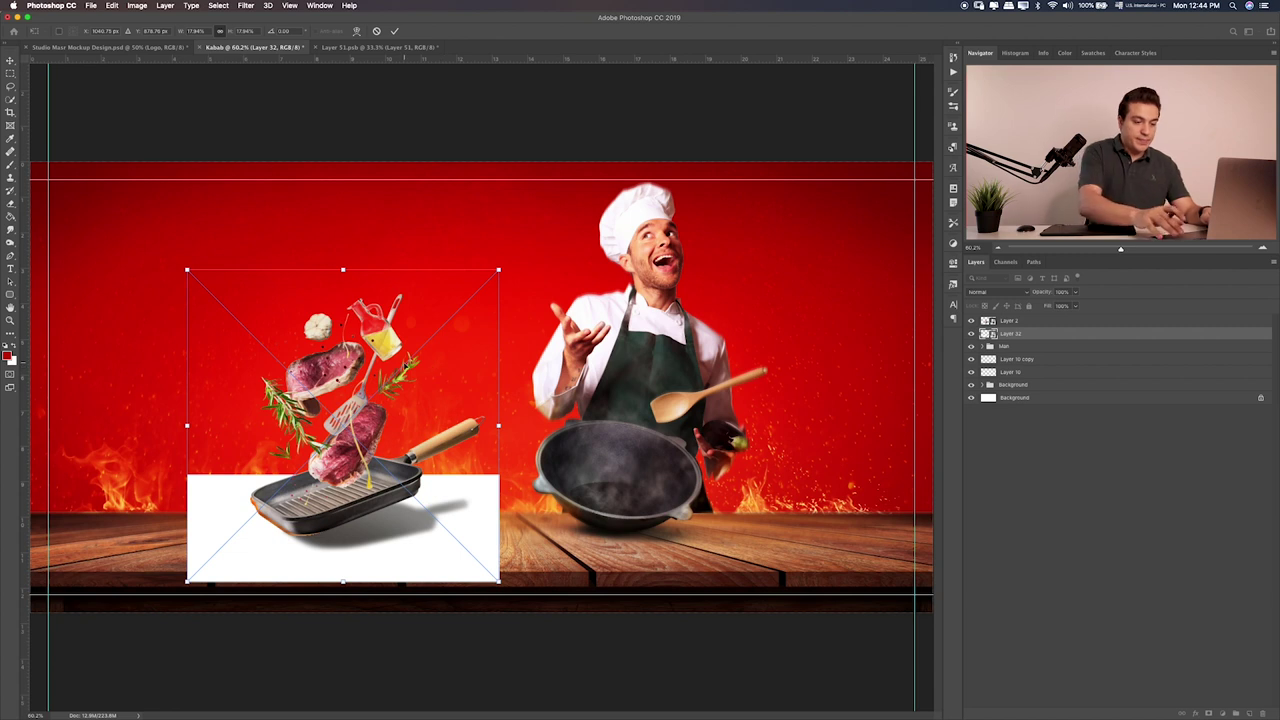
key(Right)
key(Right)
key(Right)
key(Up)
key(Up)
key(Up)
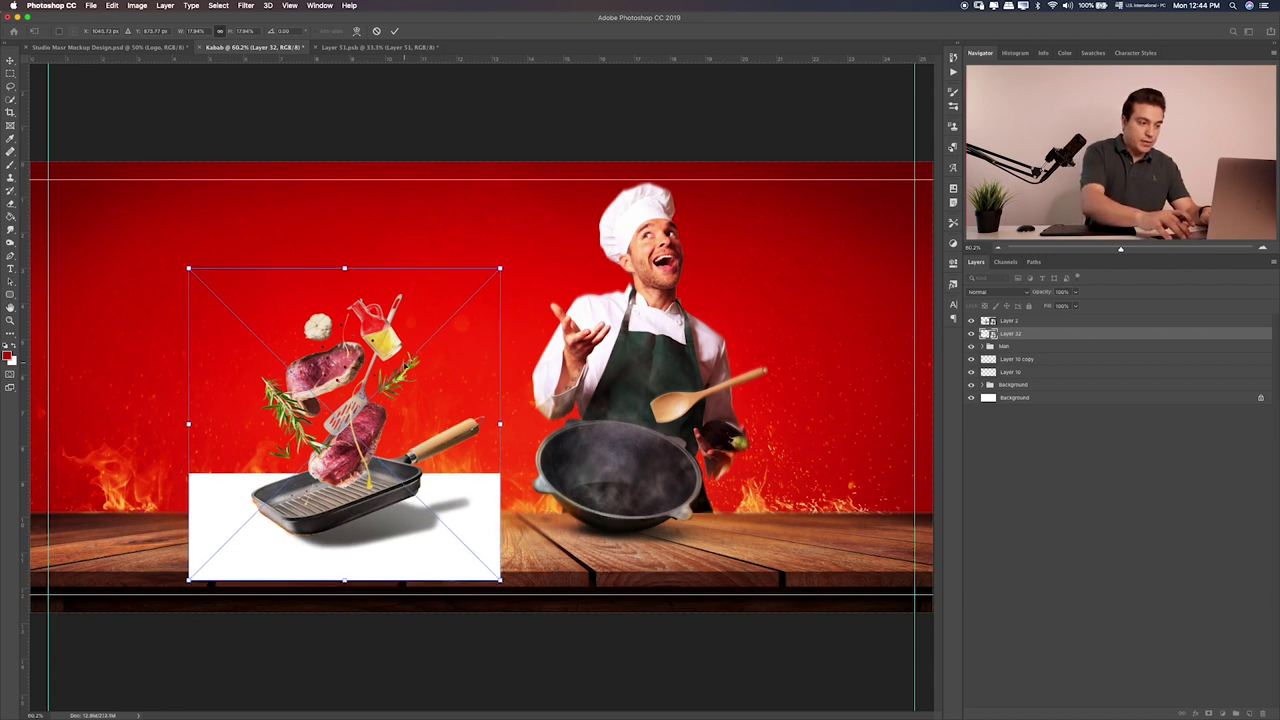
key(Right)
key(Up)
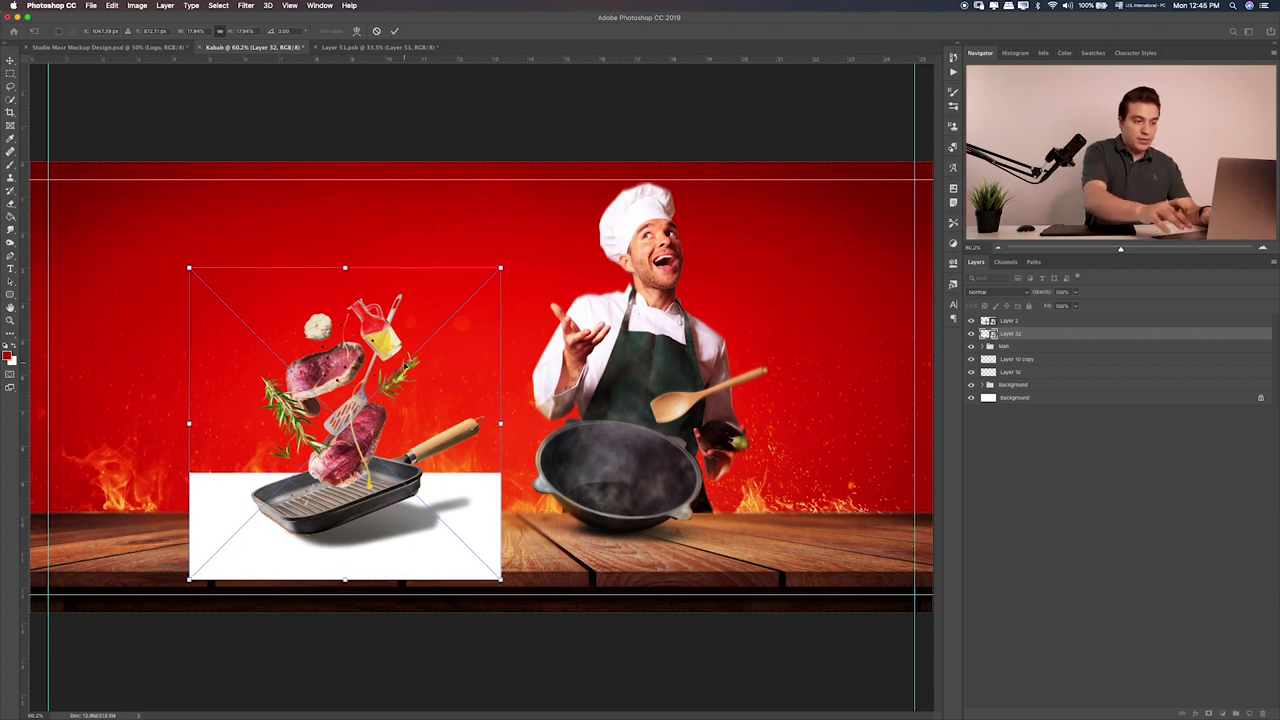
key(Return)
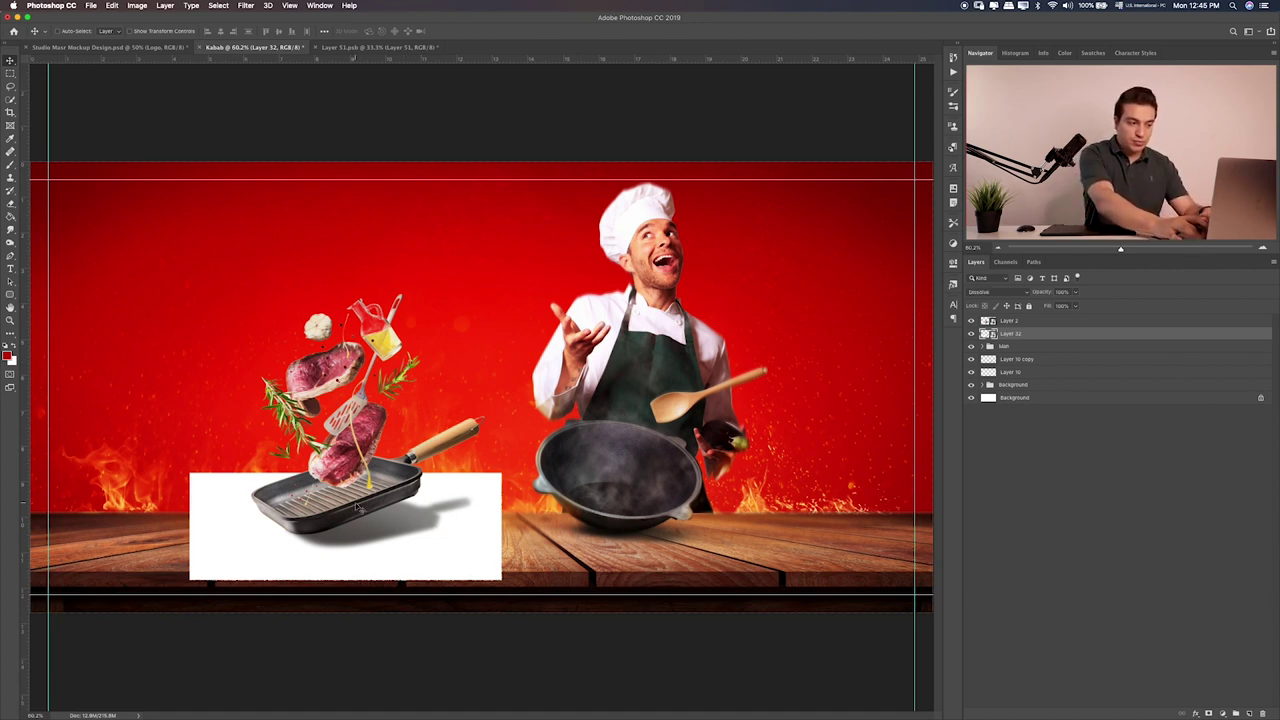
Move the pan and flying food down slightly and scale them a bit smaller
key(shift+plus)
key(shift+plus)
key(shift+plus)
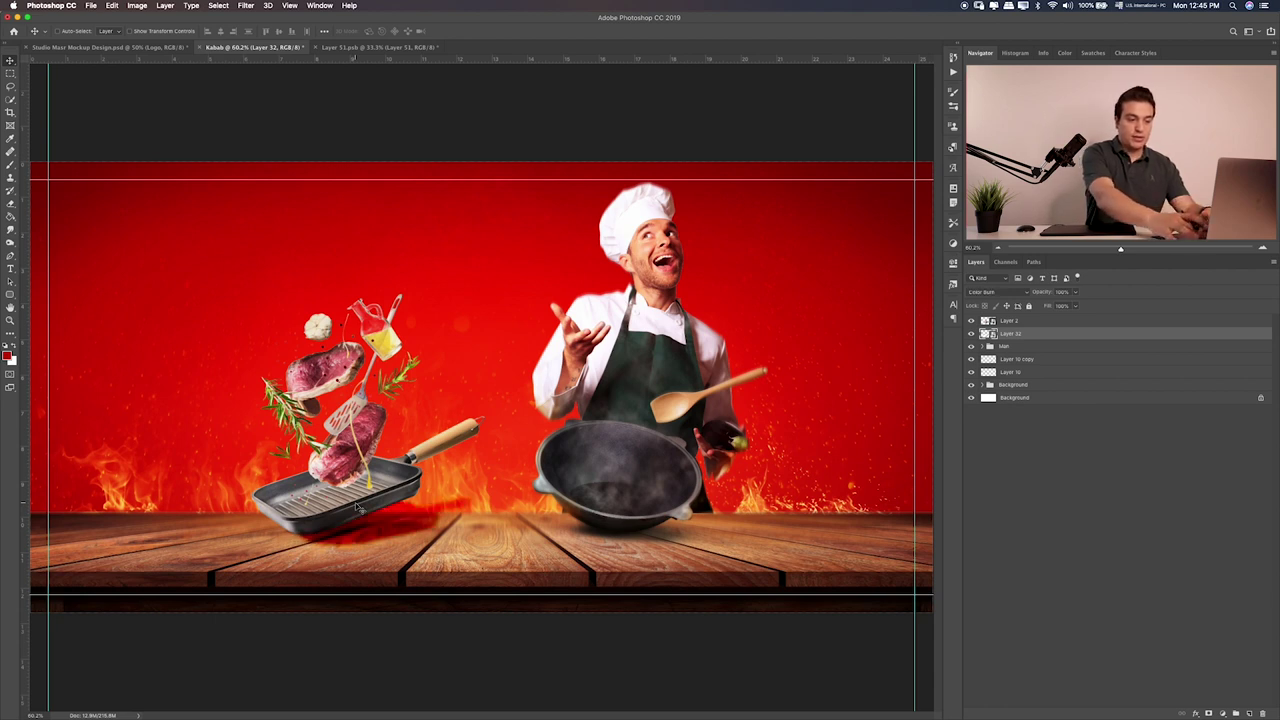
key(shift+plus)
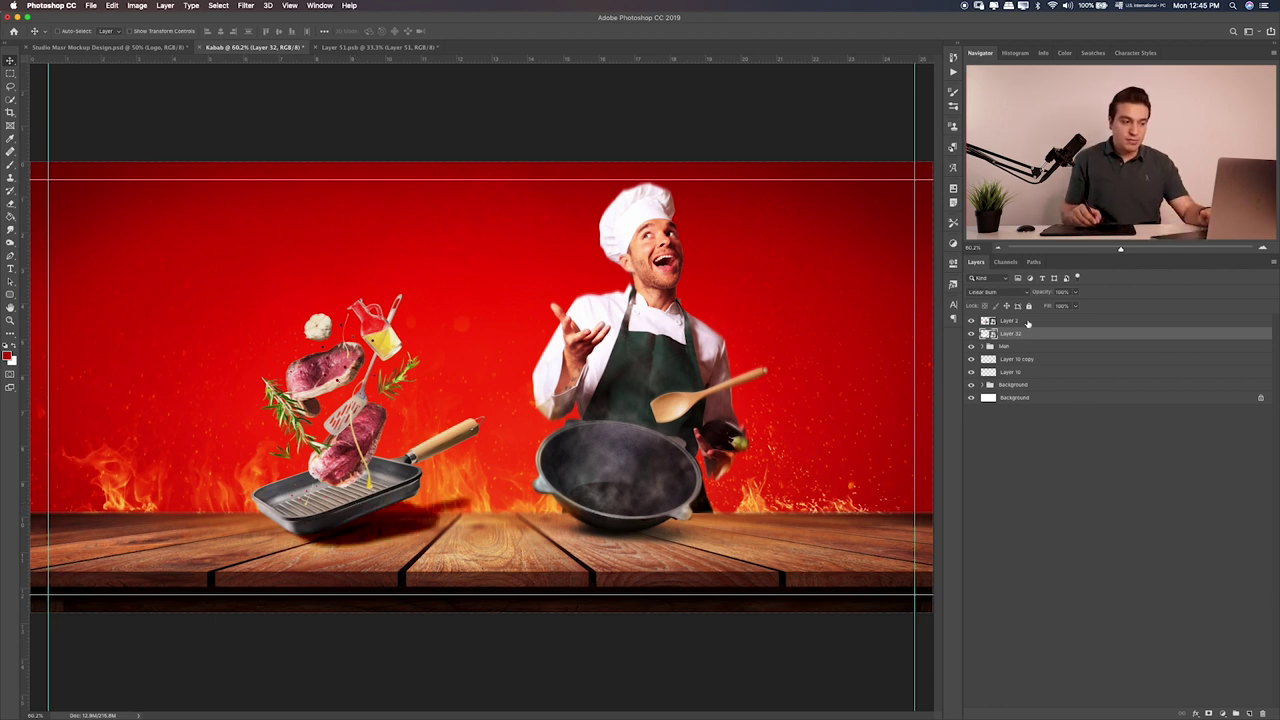
shift+click(1028, 320)
drag(386, 429, 386, 451)
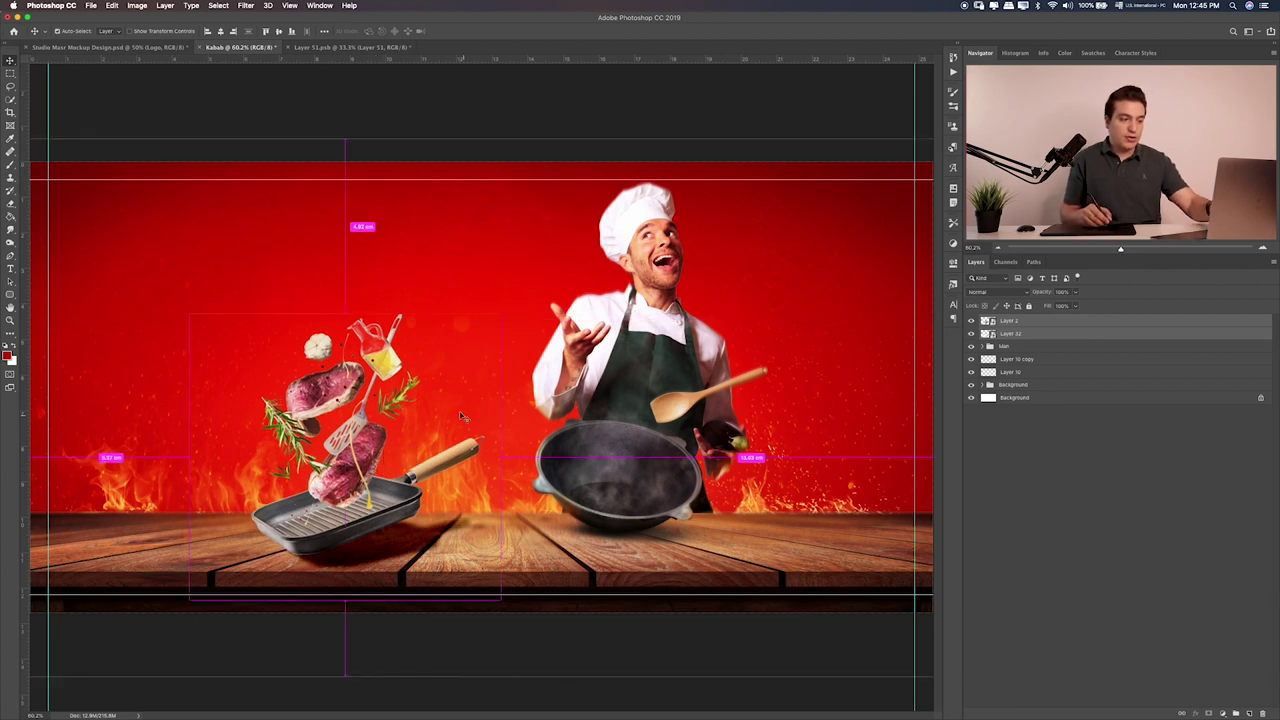
key(ctrl+t)
drag(501, 314, 486, 328)
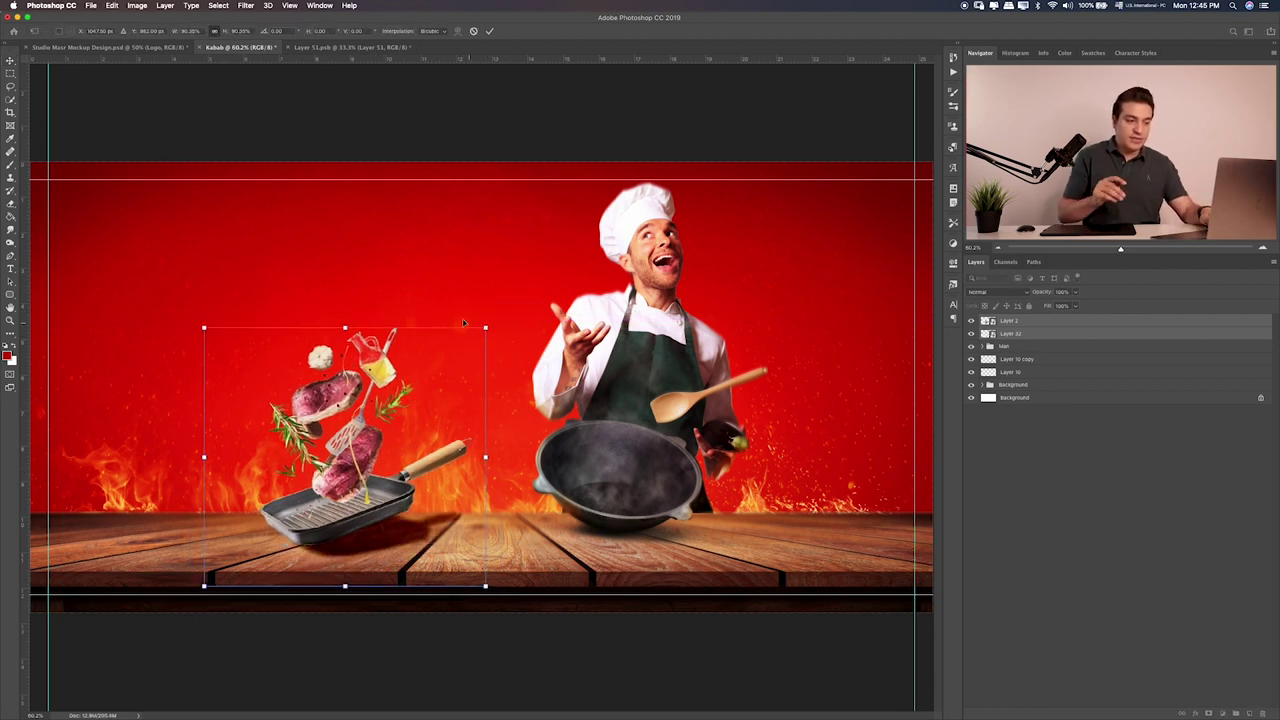
key(Return)
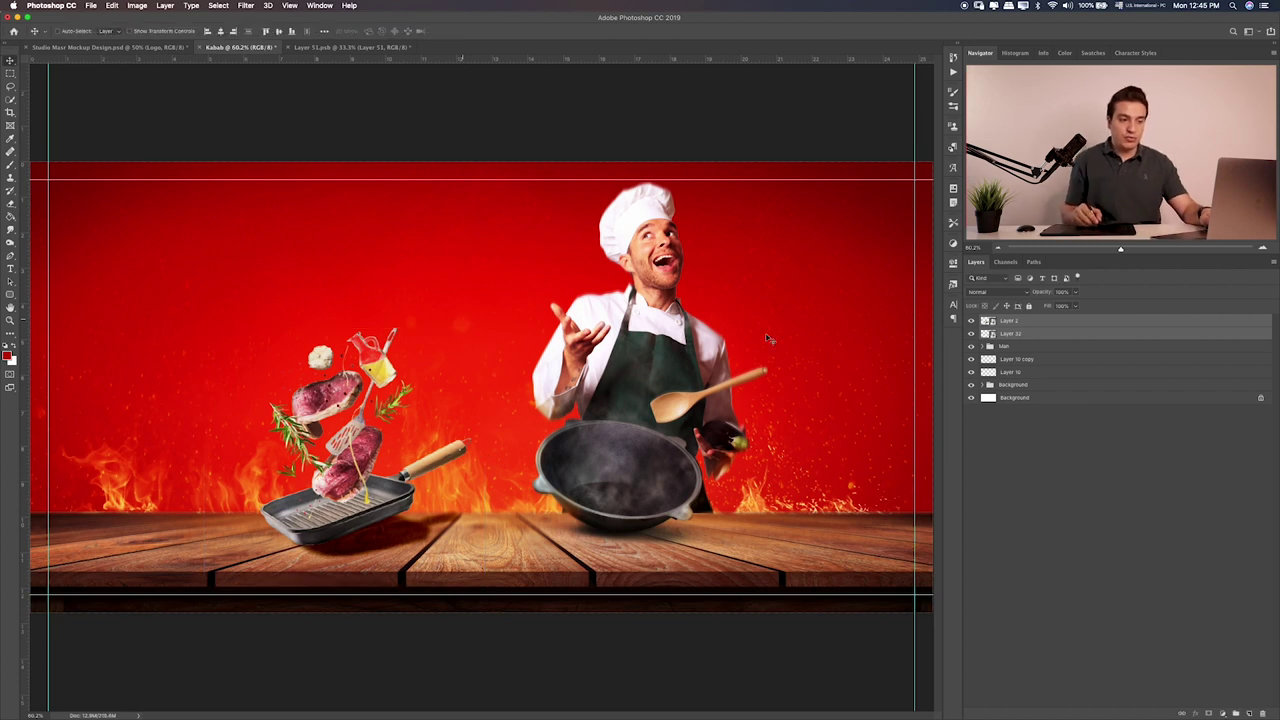
Show the Layer 32 shadow and set its blend mode to Linear Burn
click(1040, 334)
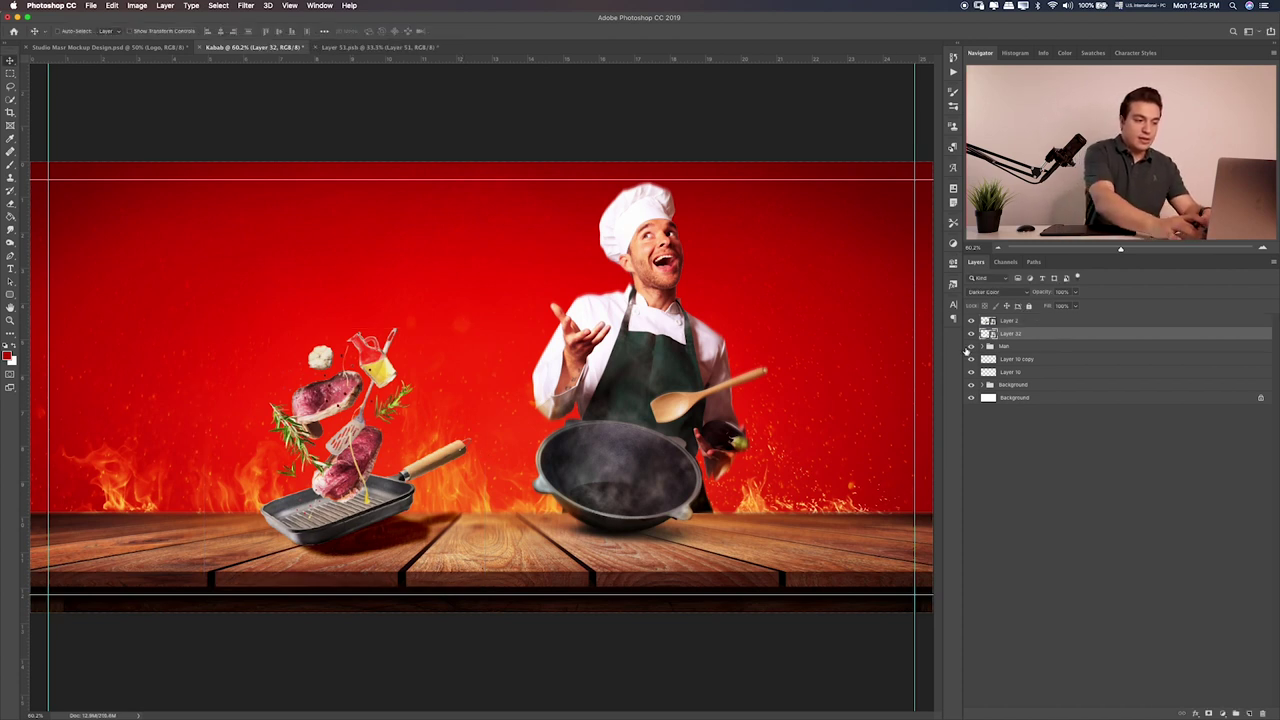
click(970, 333)
key(shift+plus)
key(shift+plus)
key(shift+plus)
key(shift+plus)
key(shift+plus)
key(shift+plus)
key(shift+plus)
key(shift+plus)
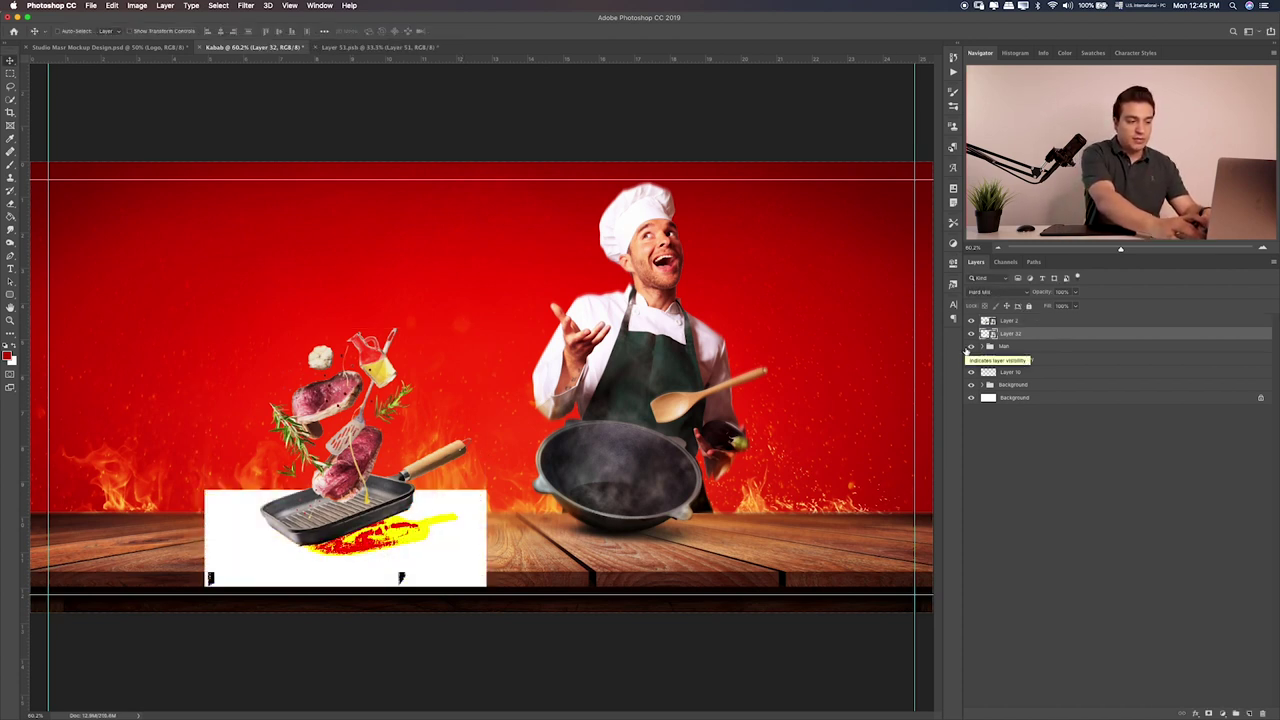
key(shift+plus)
key(shift+plus)
key(shift+plus)
key(shift+plus)
key(shift+plus)
key(shift+plus)
key(shift+plus)
key(shift+plus)
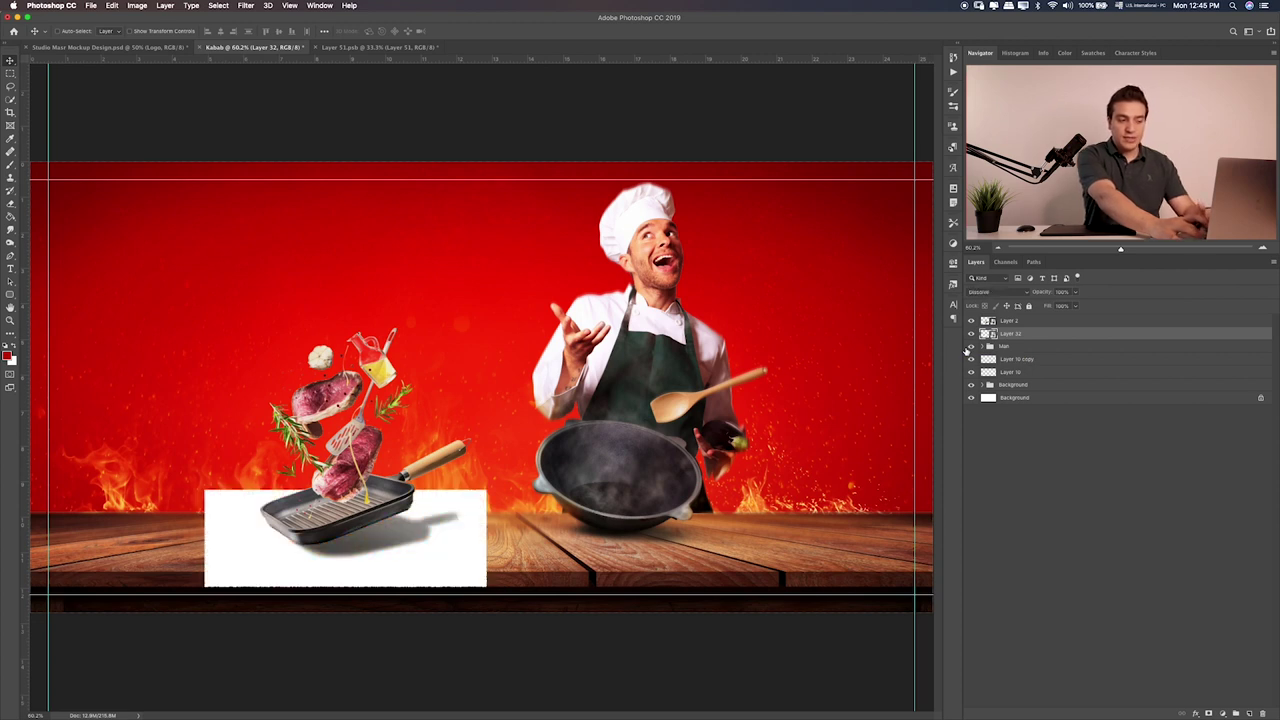
key(shift+plus)
key(shift+plus)
key(shift+plus)
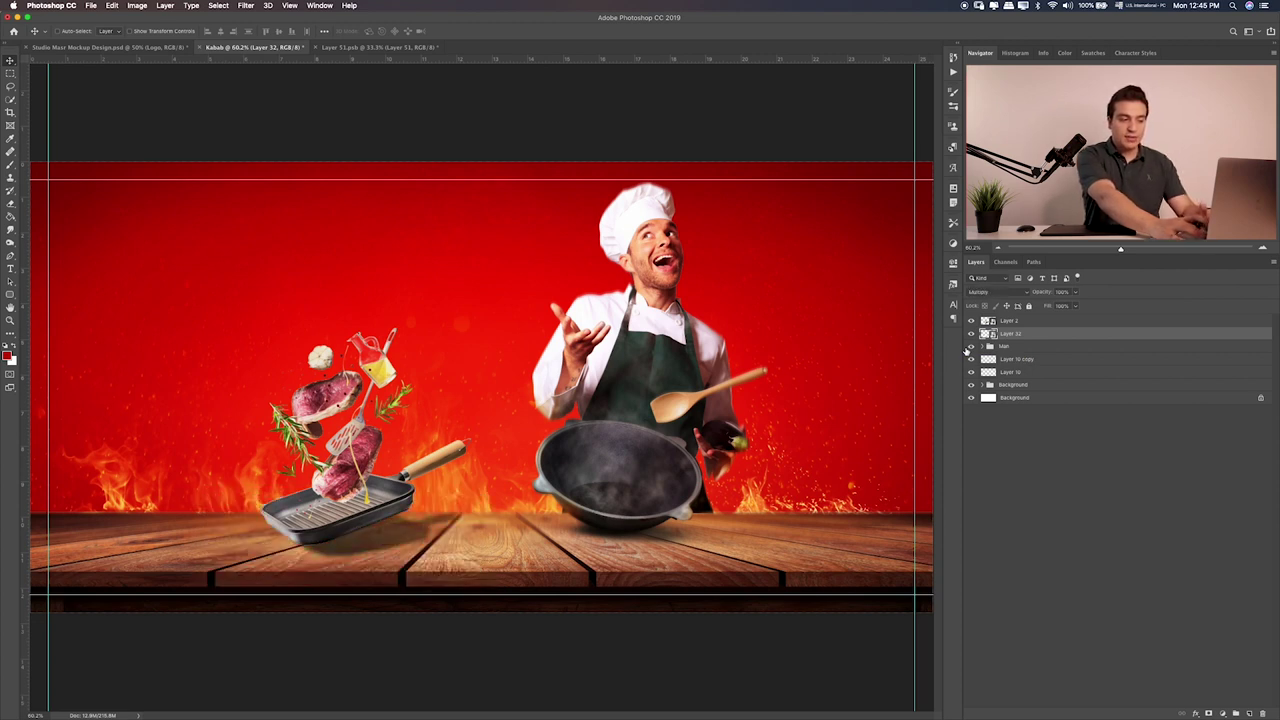
key(shift+plus)
key(shift+plus)
key(shift+plus)
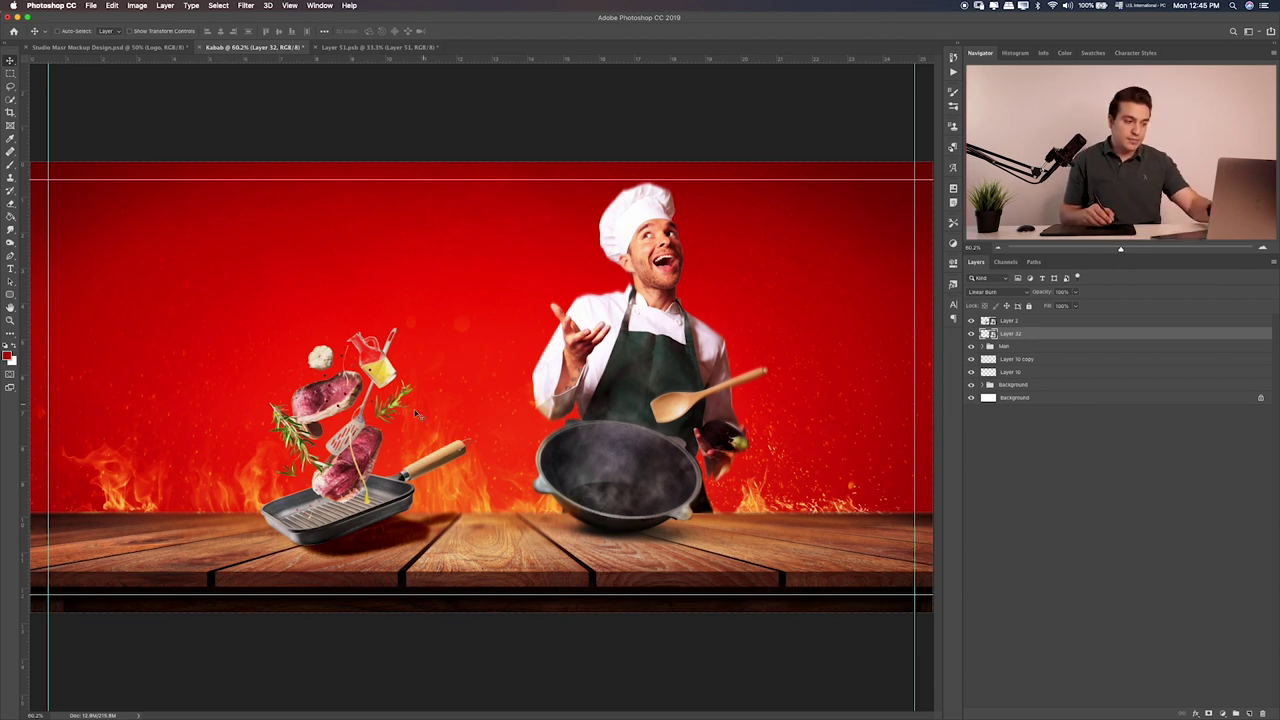
Squash the shadow vertically and nudge it down under the grill pan
key(ctrl+t)
drag(346, 300, 349, 336)
mouse_move(424, 415)
mouse_down()
mouse_move(427, 438)
mouse_move(451, 406)
mouse_up()
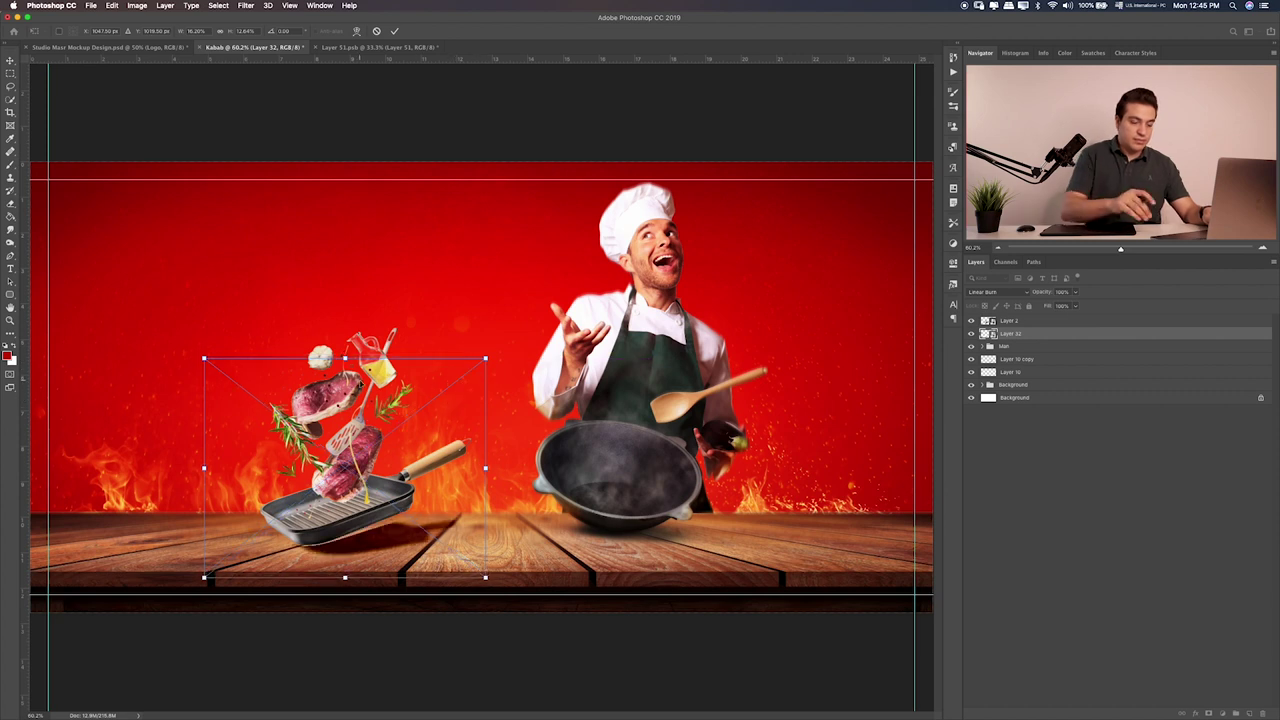
key(Down)
key(Down)
key(Down)
key(Down)
key(Return)
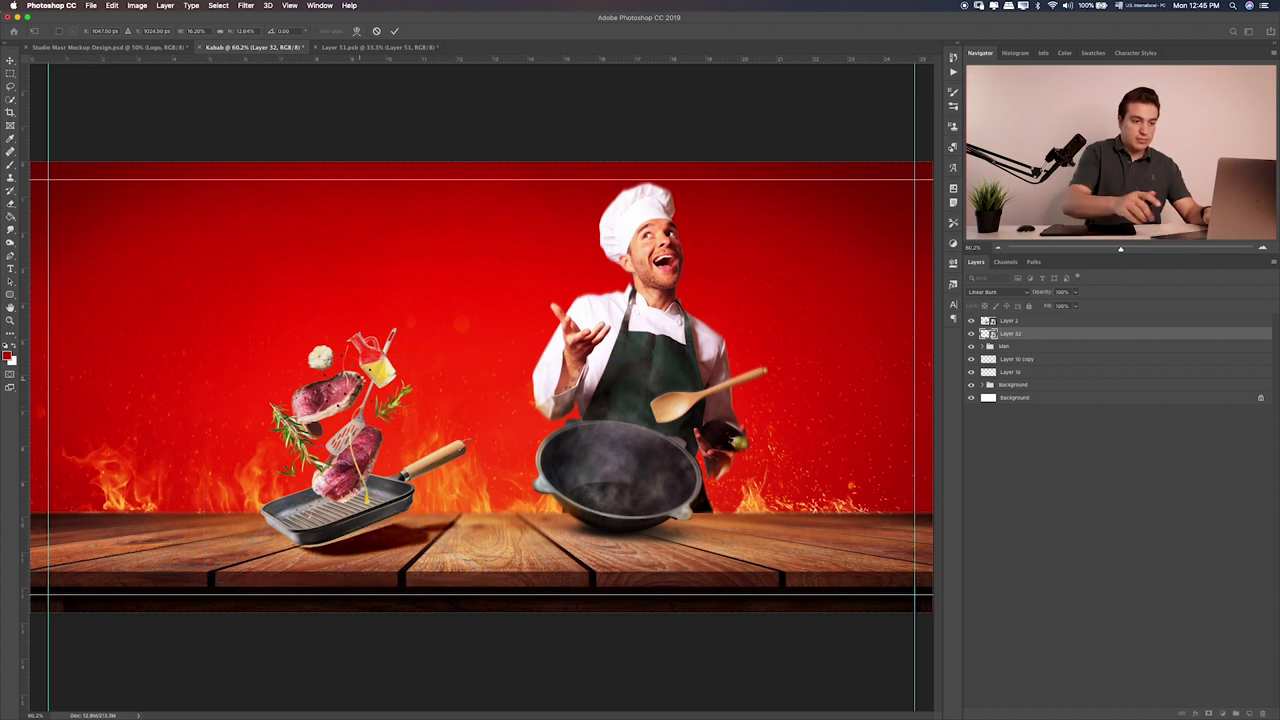
Nudge the flying food and grill pan layer down and scale it up
click(1020, 320)
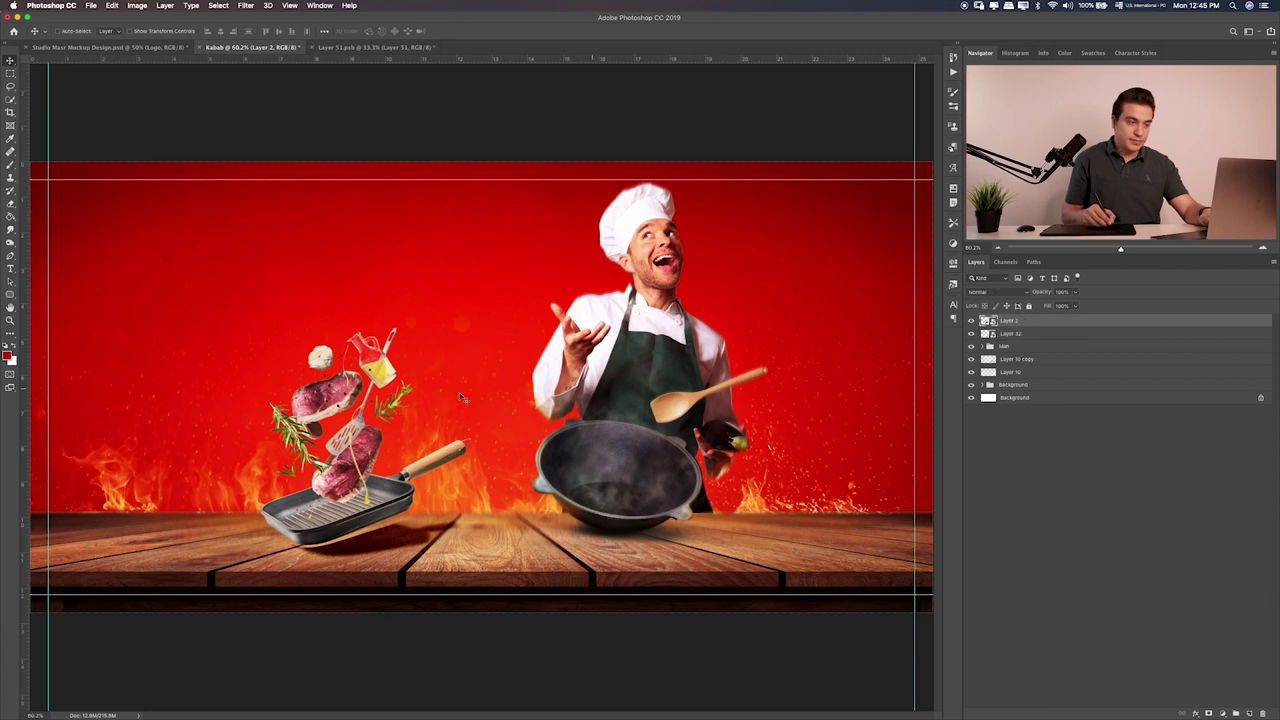
drag(408, 392, 414, 398)
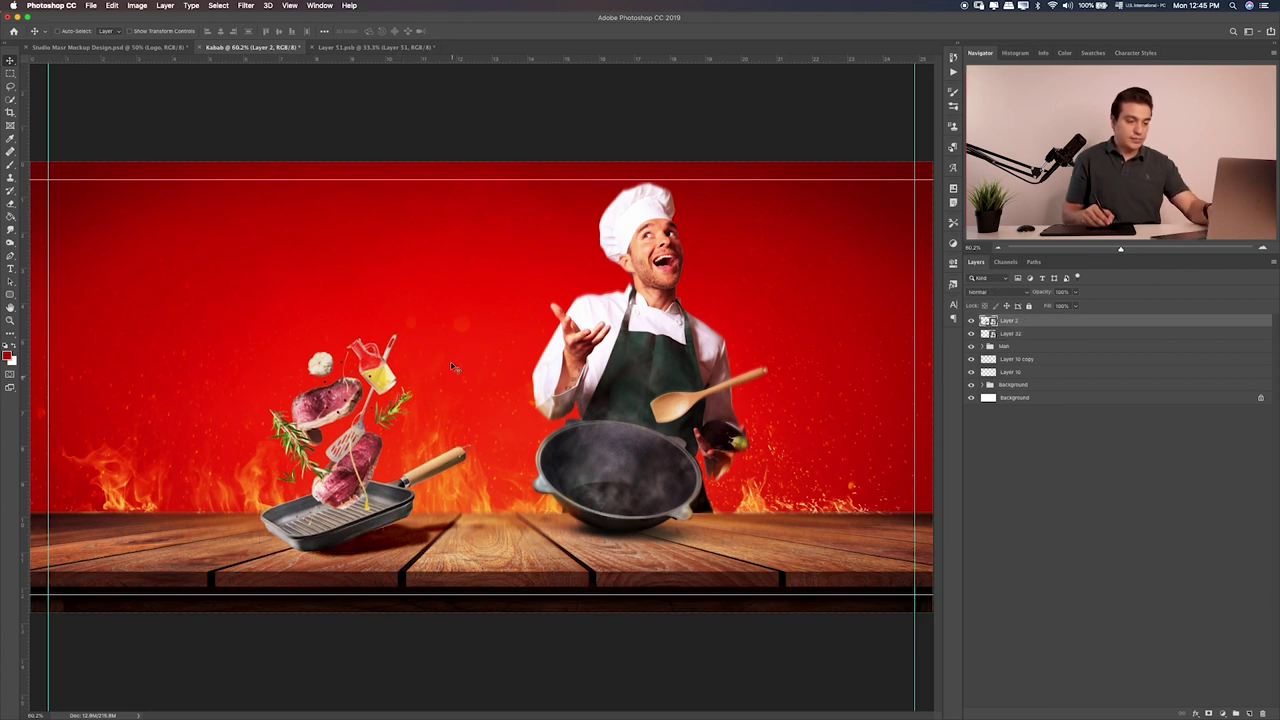
key(ctrl+t)
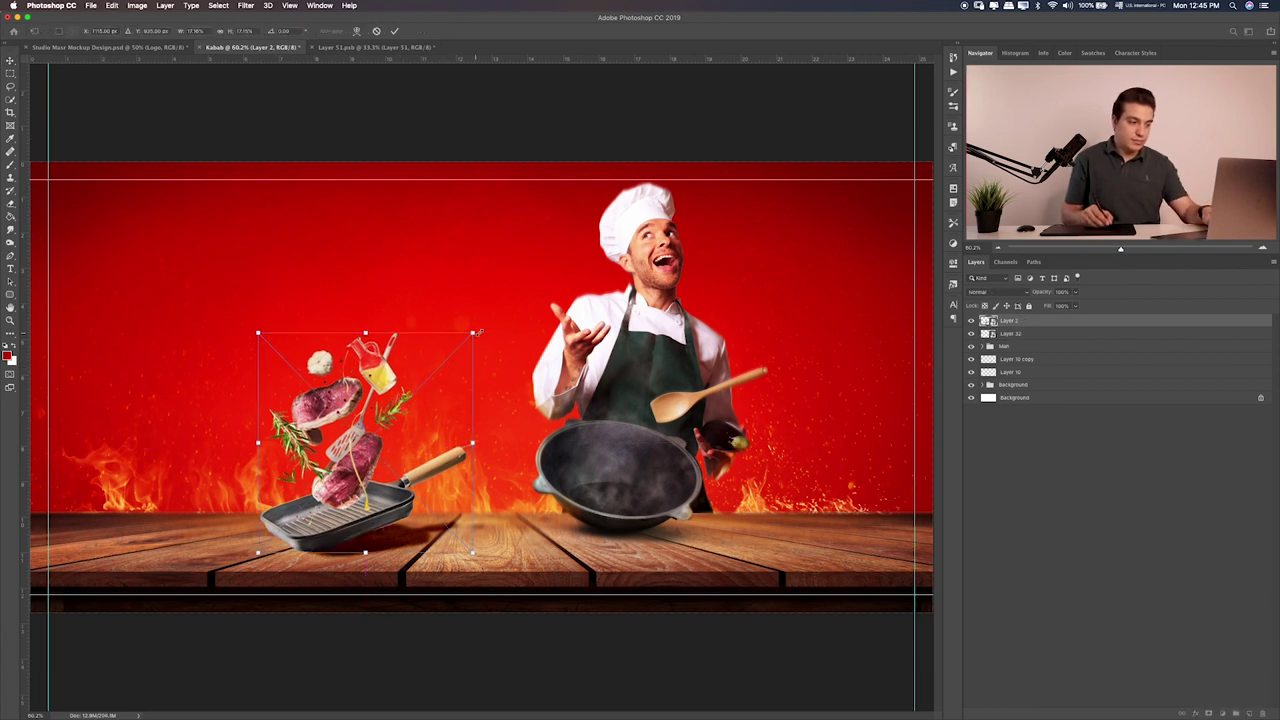
drag(474, 334, 465, 358)
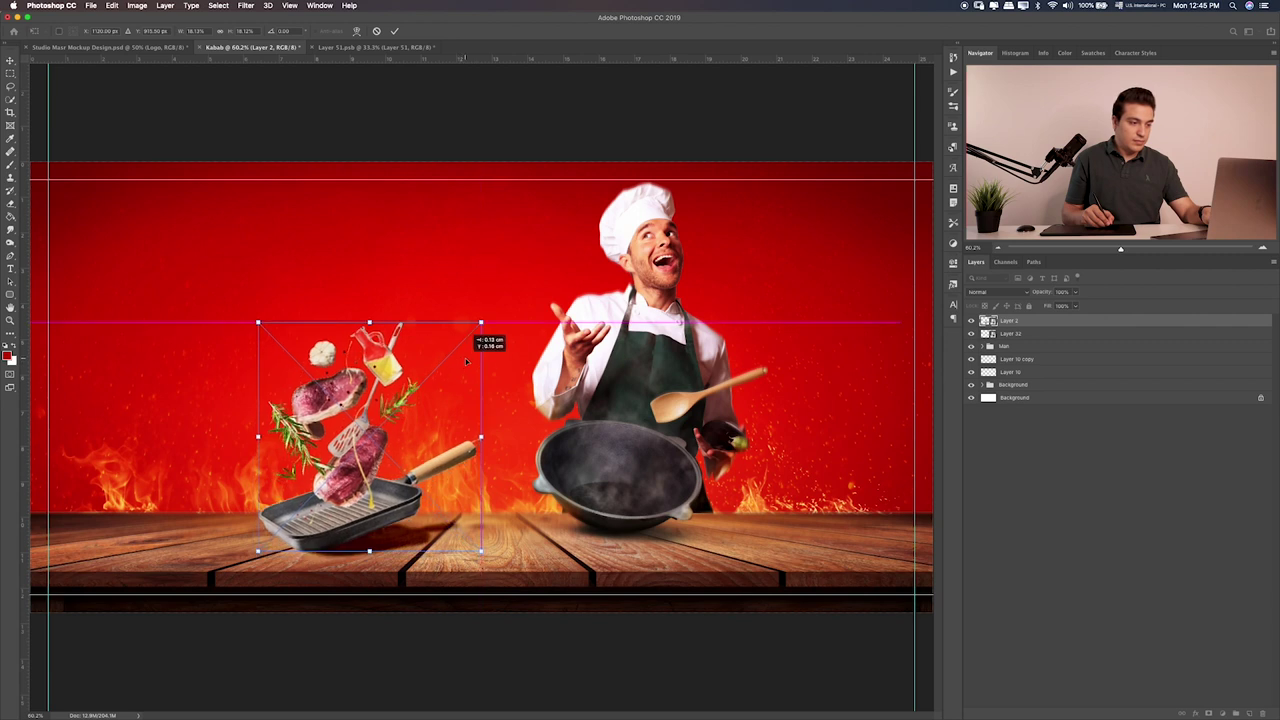
key(Return)
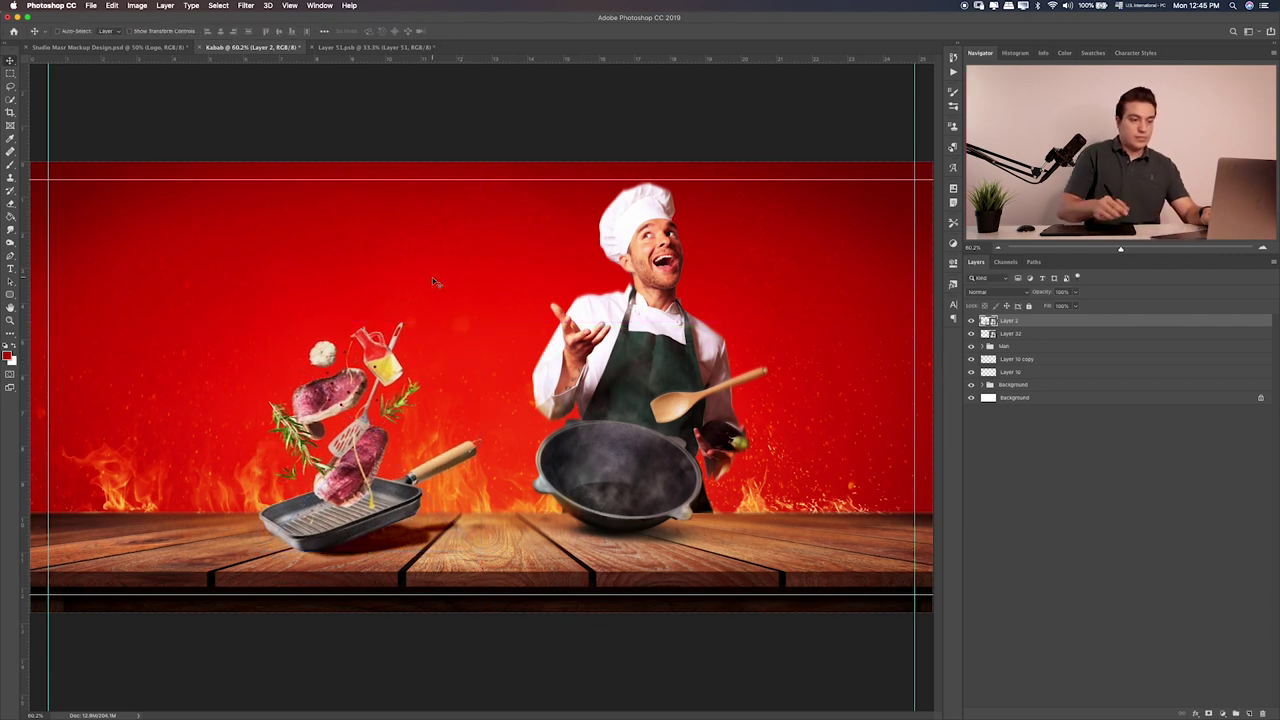
Lower the pan shadow layer's opacity to 77% and add a new empty layer
click(1008, 334)
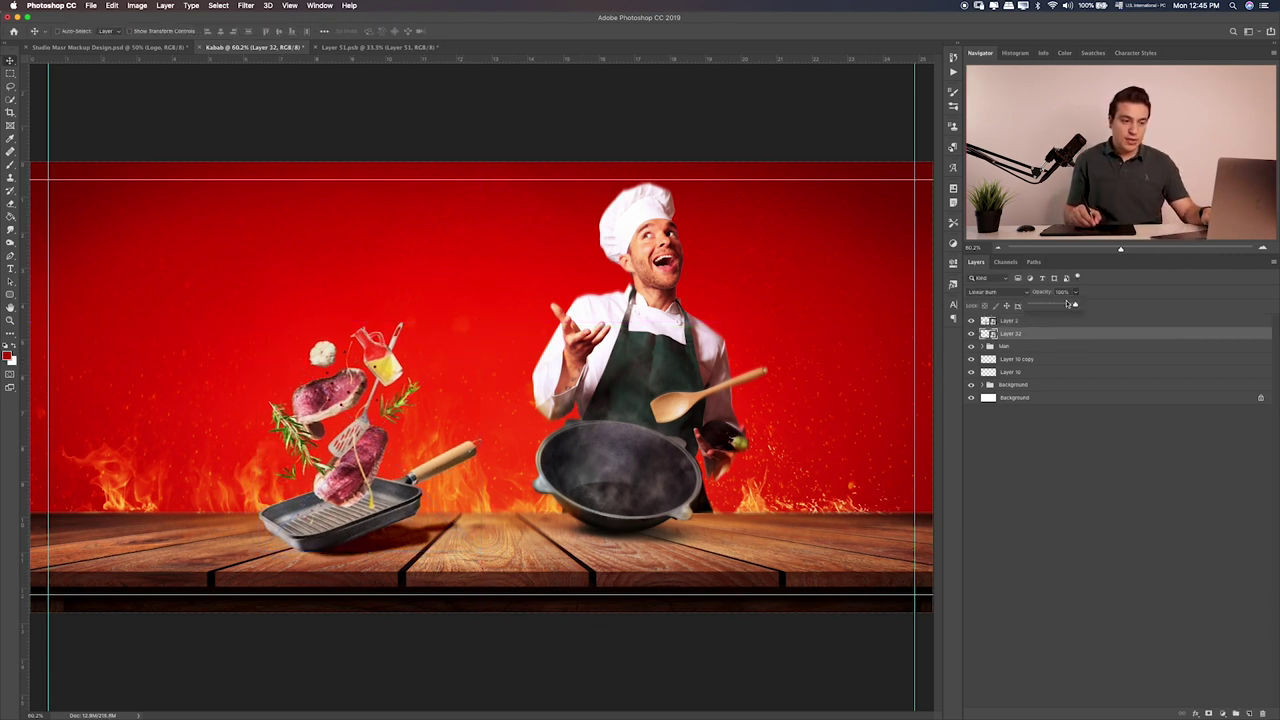
drag(1068, 303, 1053, 311)
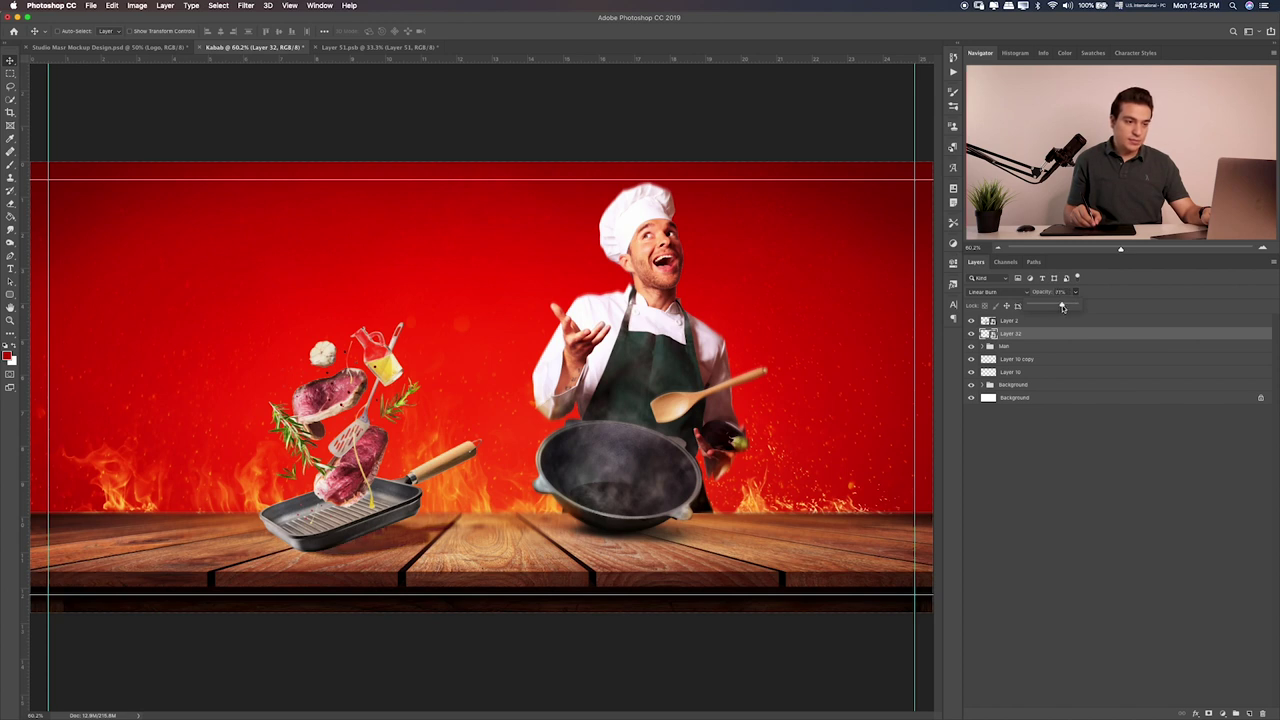
click(1024, 339)
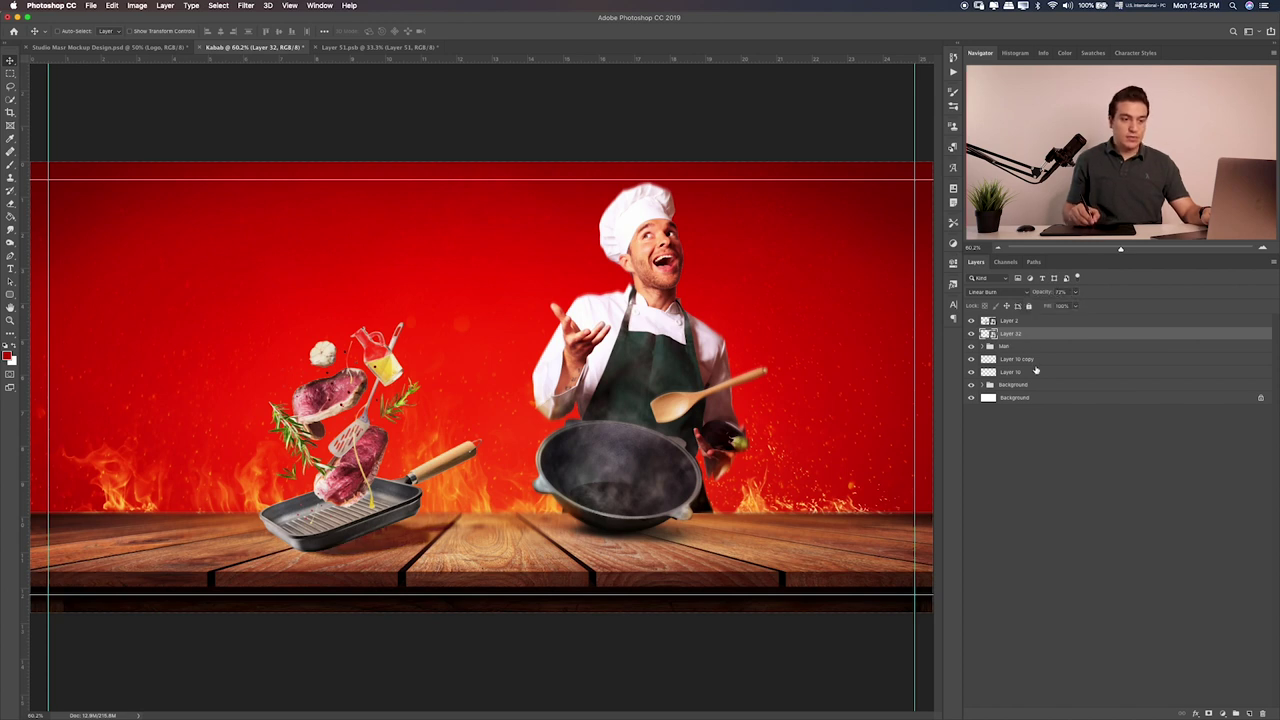
click(1249, 712)
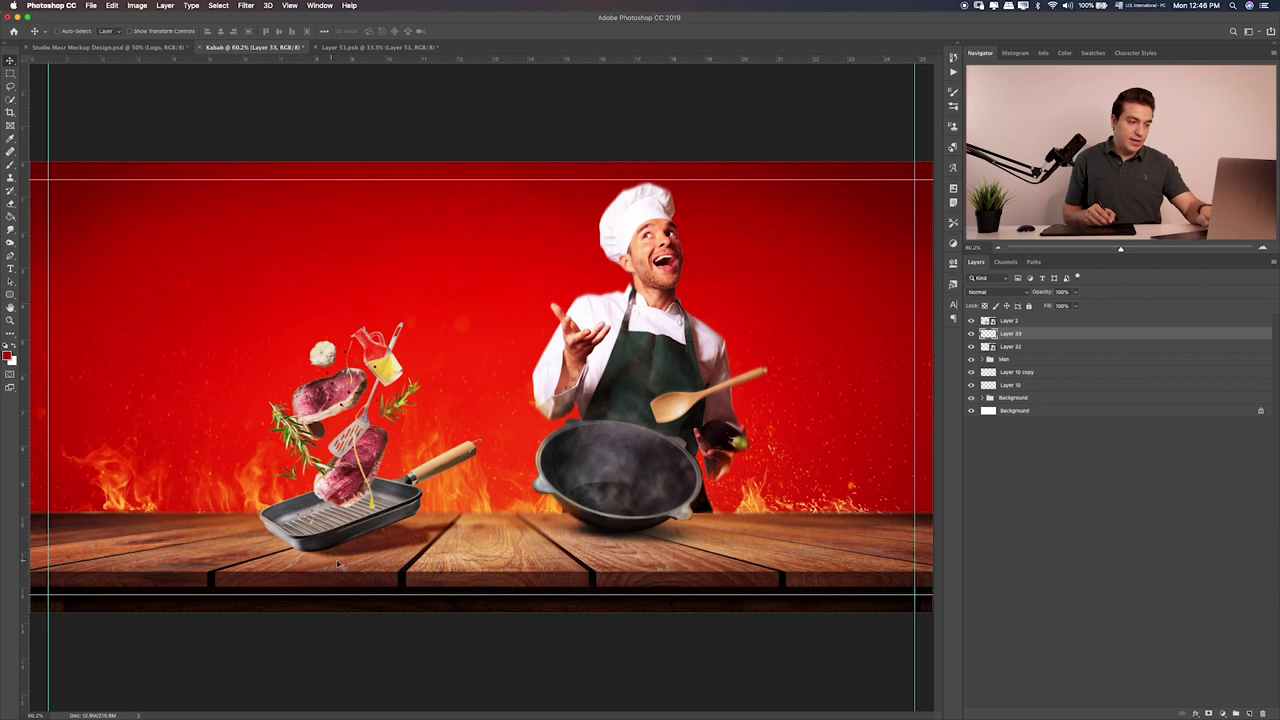
Set a foreground colour and flatten the painted shadow under the pan with Free Transform
key(b)
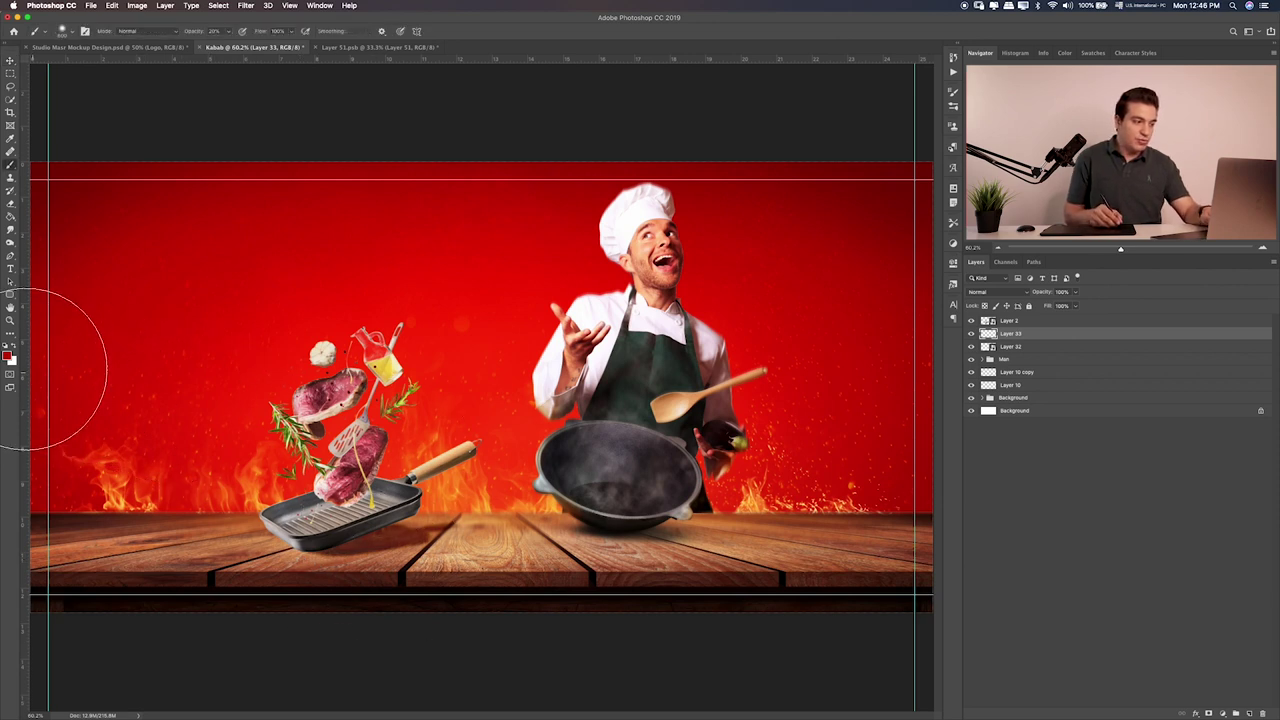
click(7, 355)
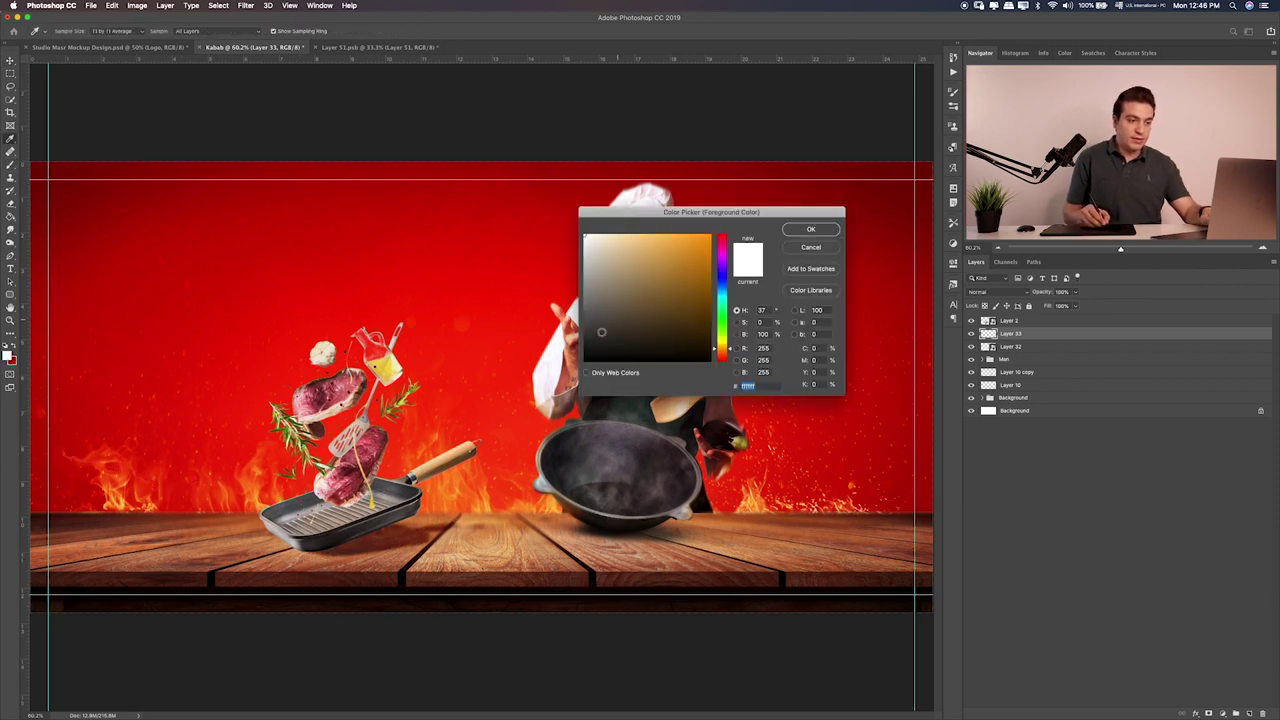
click(827, 232)
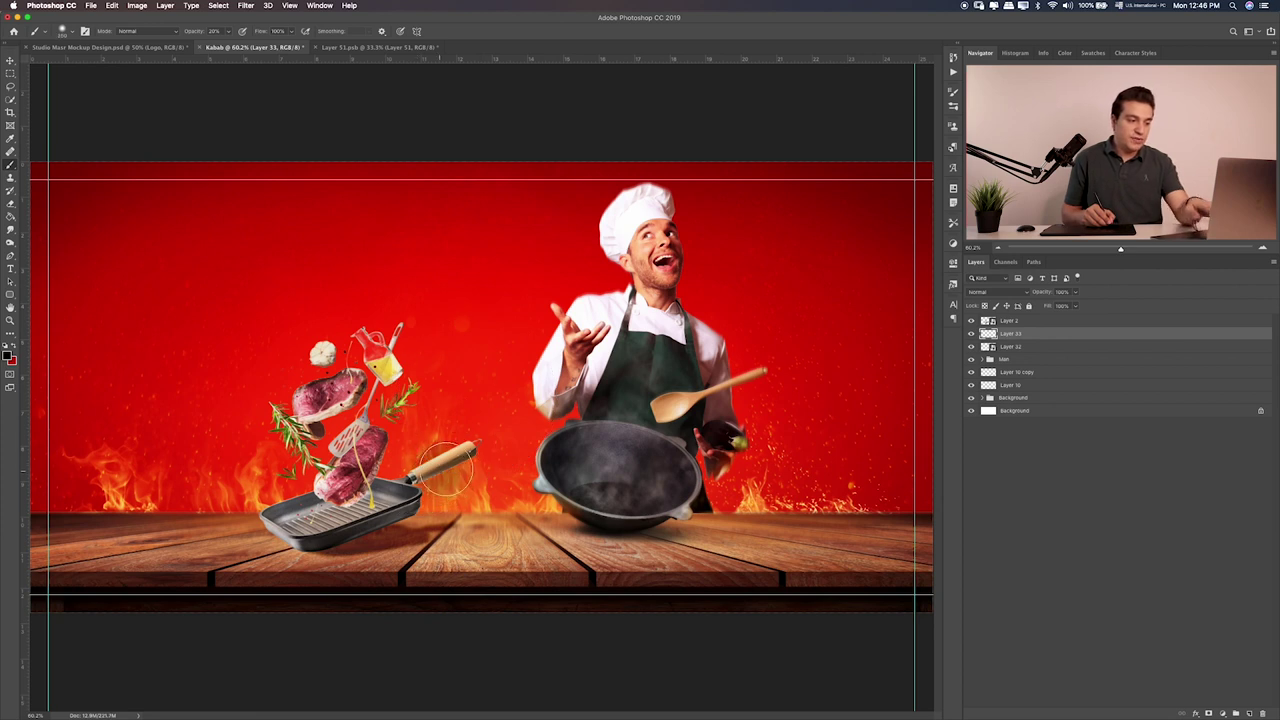
key(ctrl+t)
mouse_move(446, 424)
mouse_down()
mouse_move(455, 484)
mouse_move(343, 555)
mouse_up()
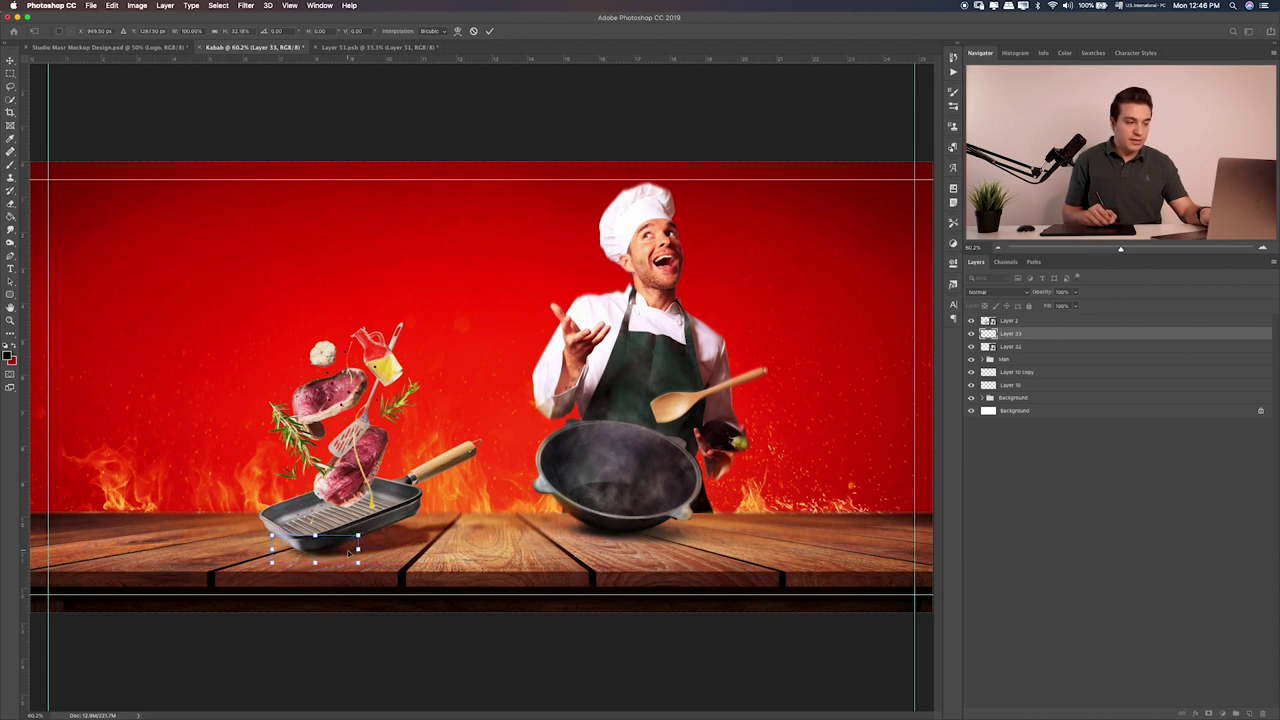
key(Return)
Toggle the grill pan's visibility to check the shadow beneath it
key(b)
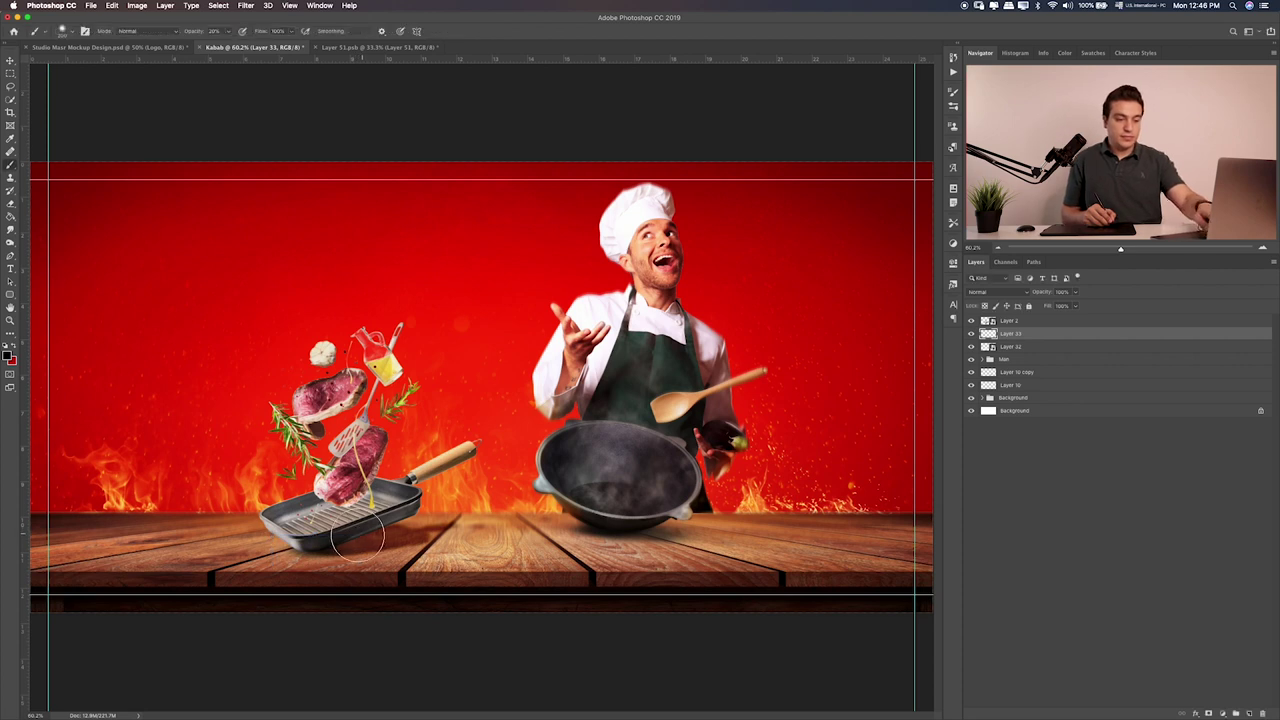
key(e)
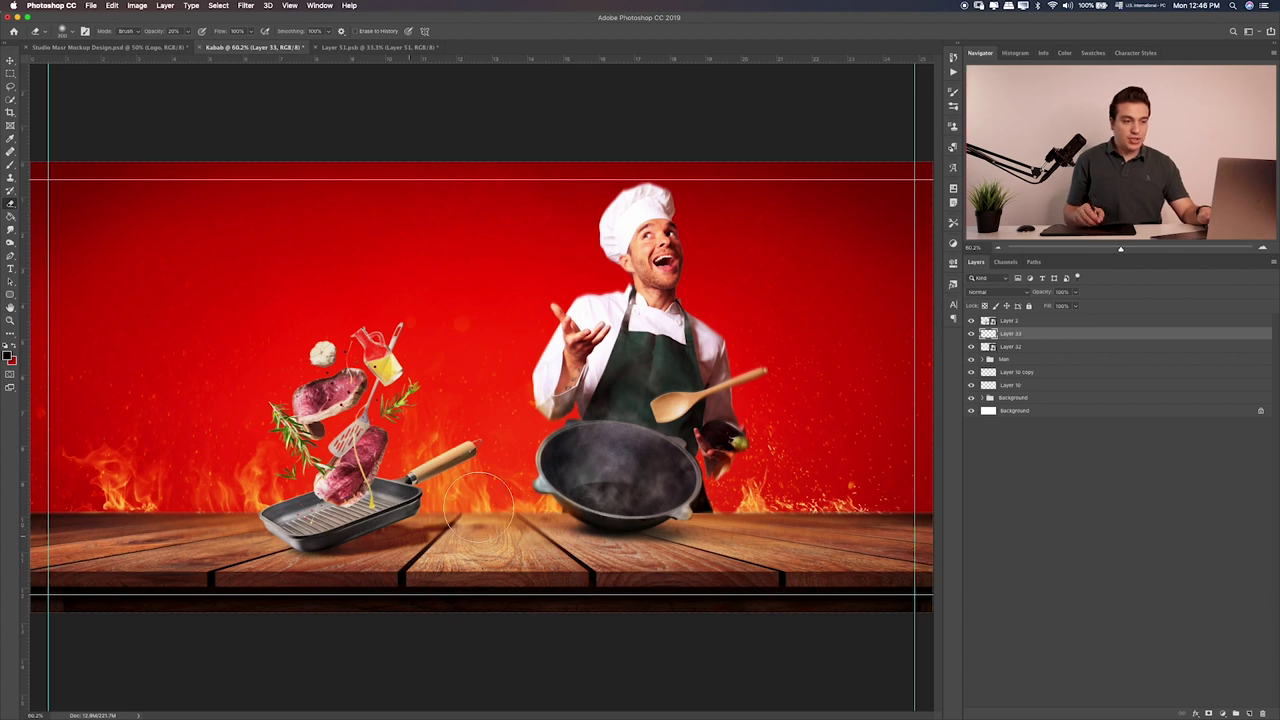
click(970, 333)
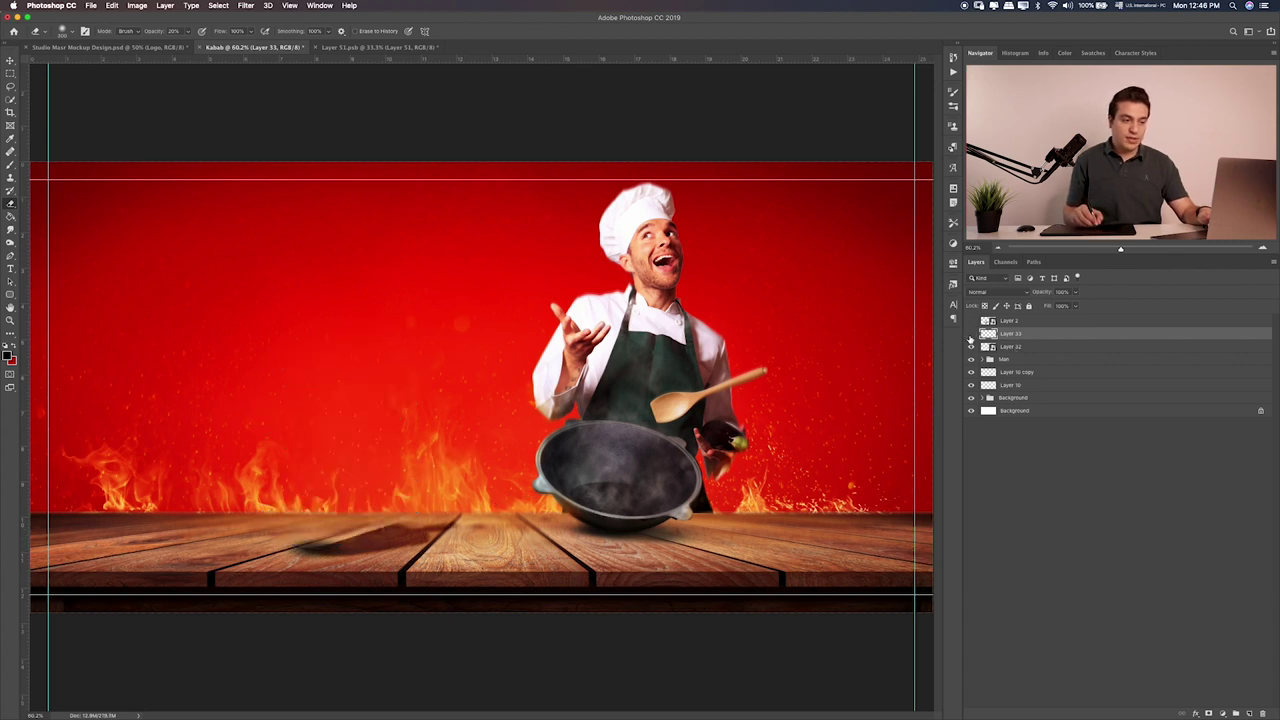
click(970, 346)
click(970, 346)
click(970, 333)
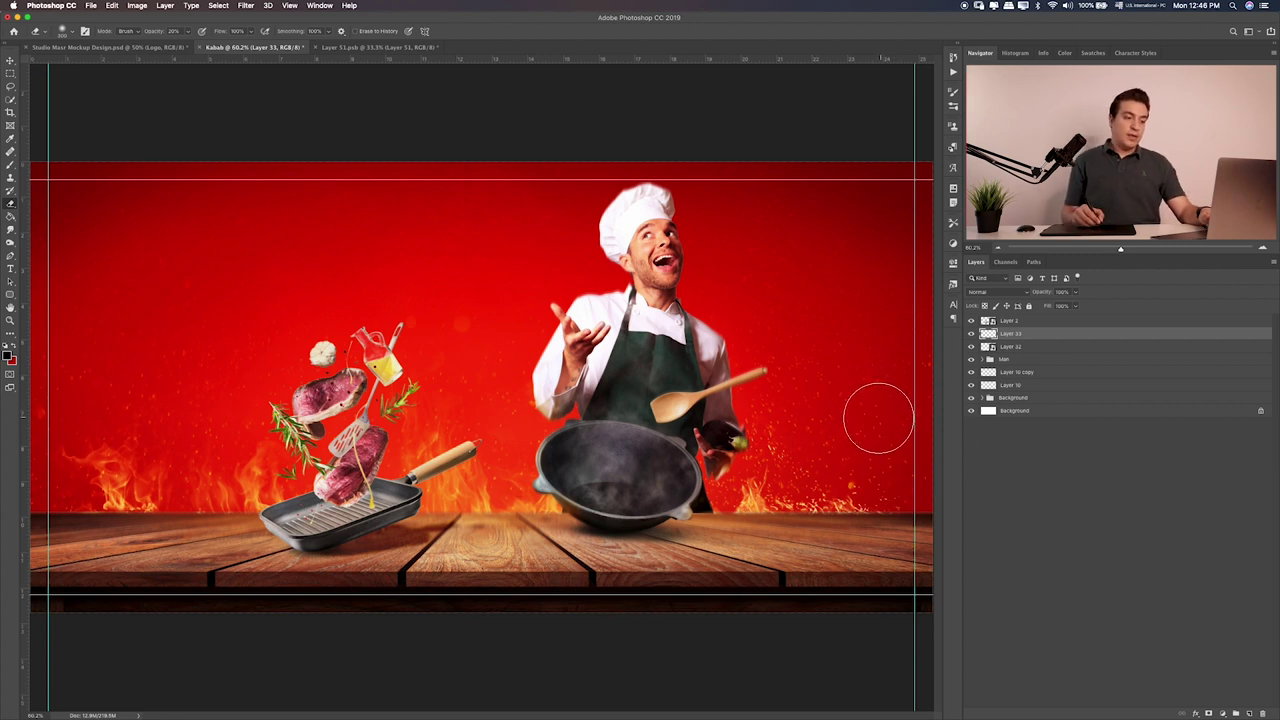
Add a layer mask to the pan's shadow layer, Layer 32, for brushing its edges
click(1032, 347)
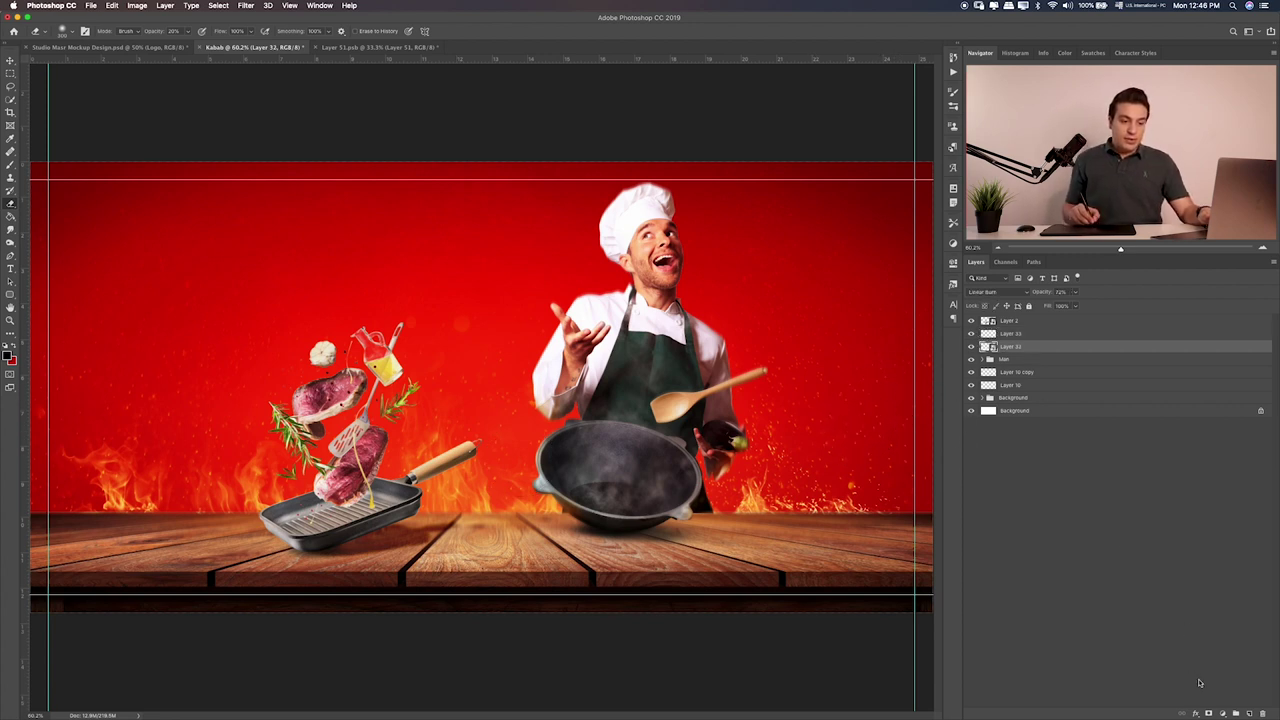
click(1208, 711)
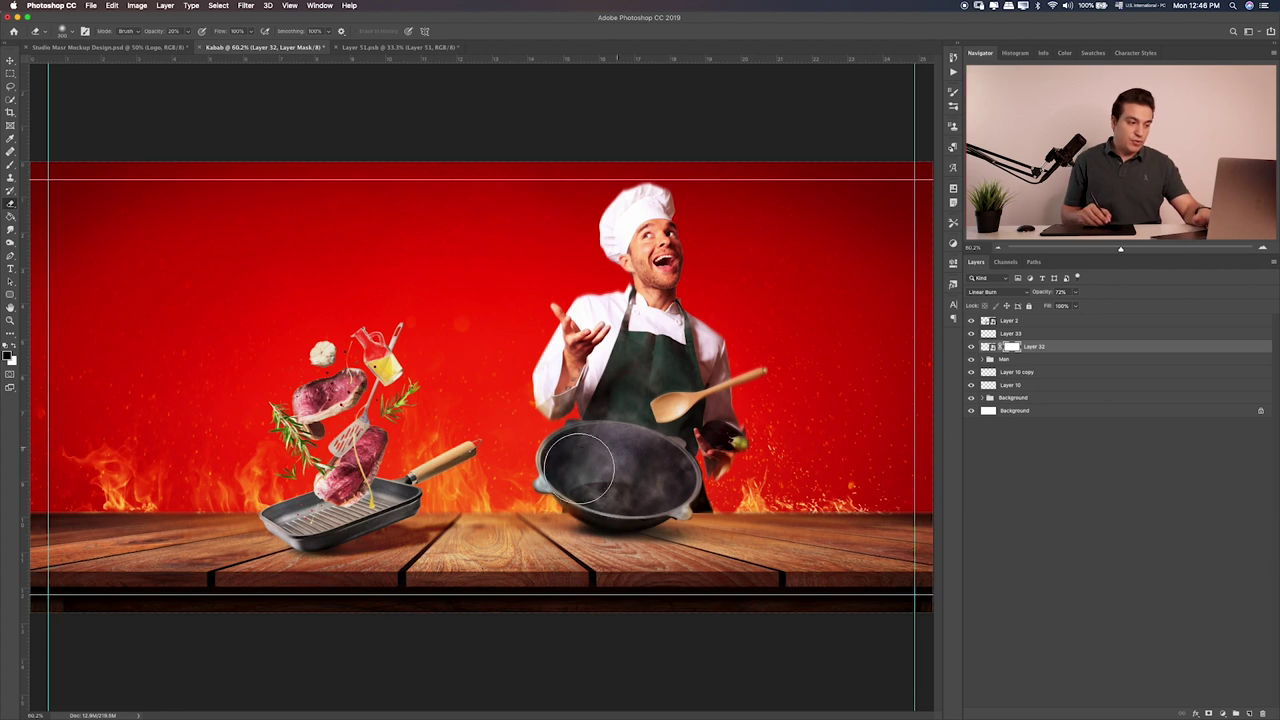
key(b)
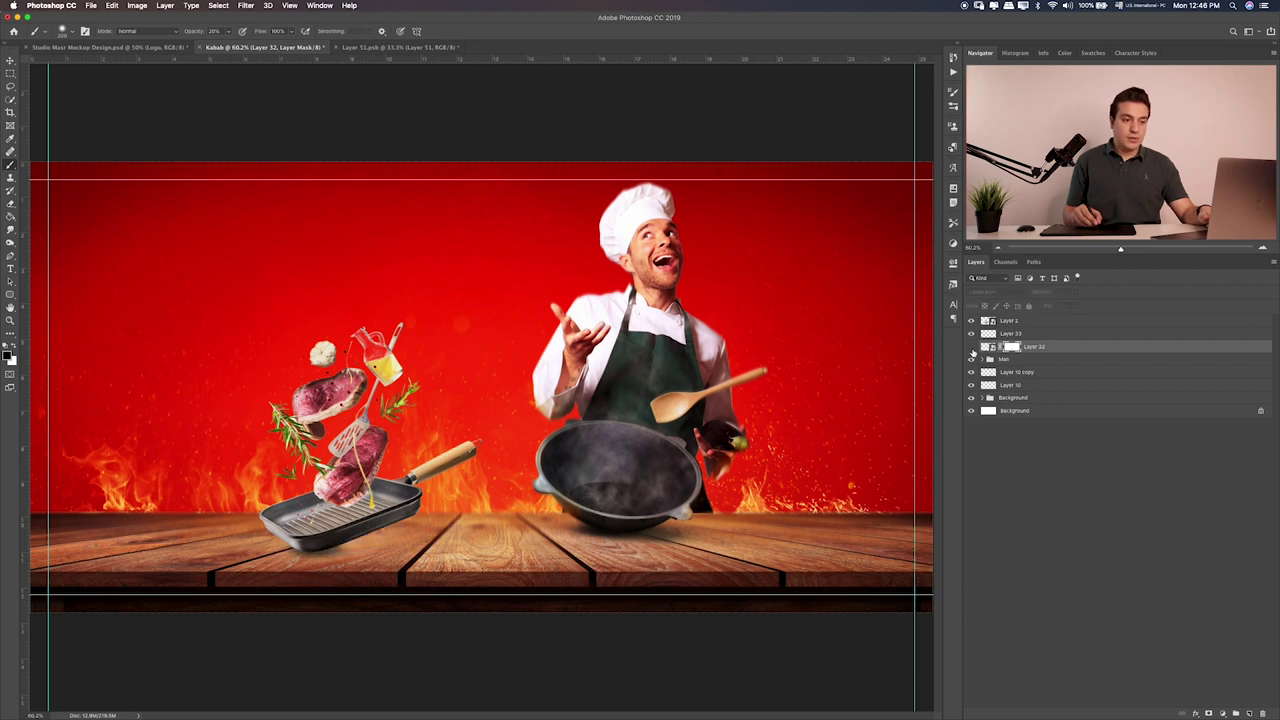
click(1020, 322)
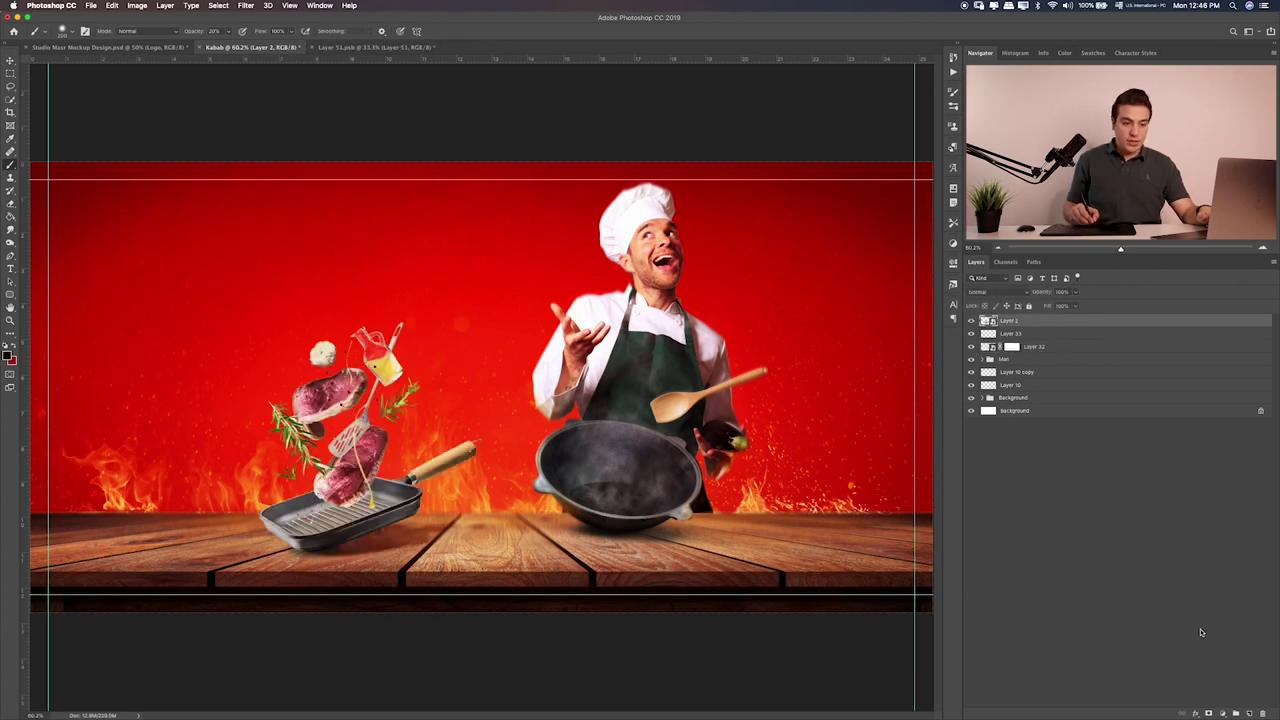
On a new layer, paint red sampled from the background over the flying meat
click(1249, 713)
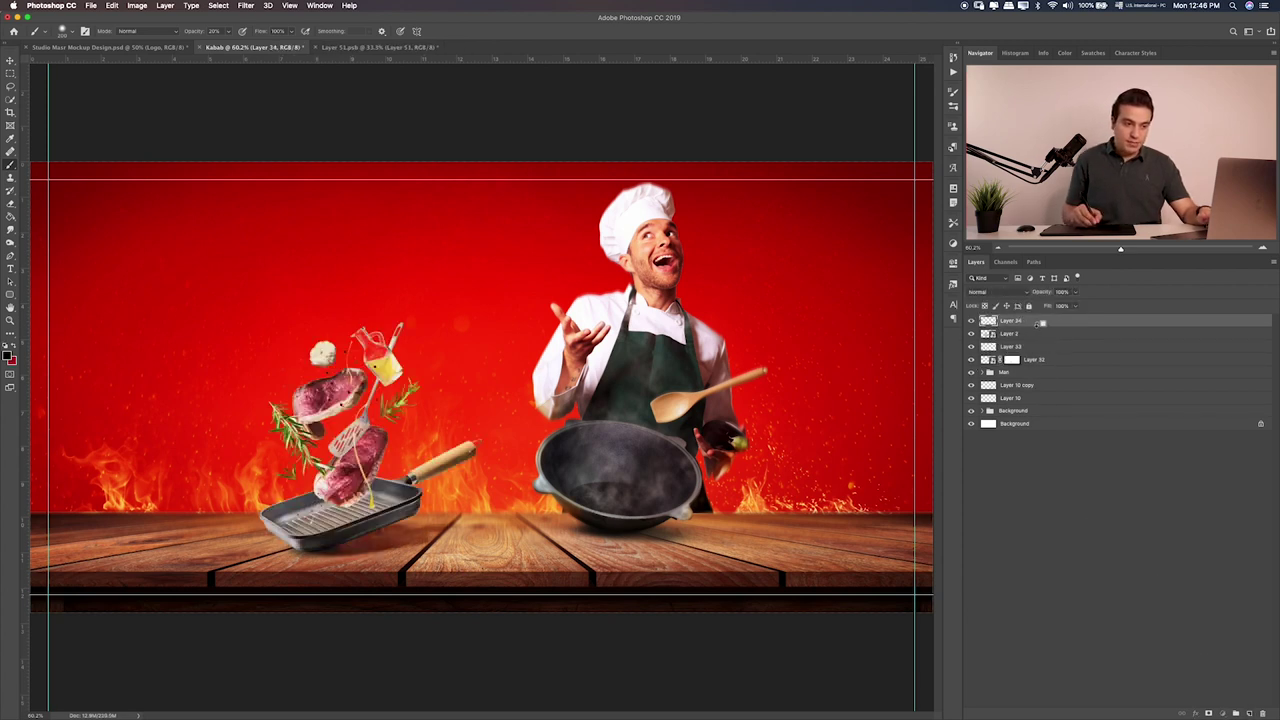
alt+click(172, 228)
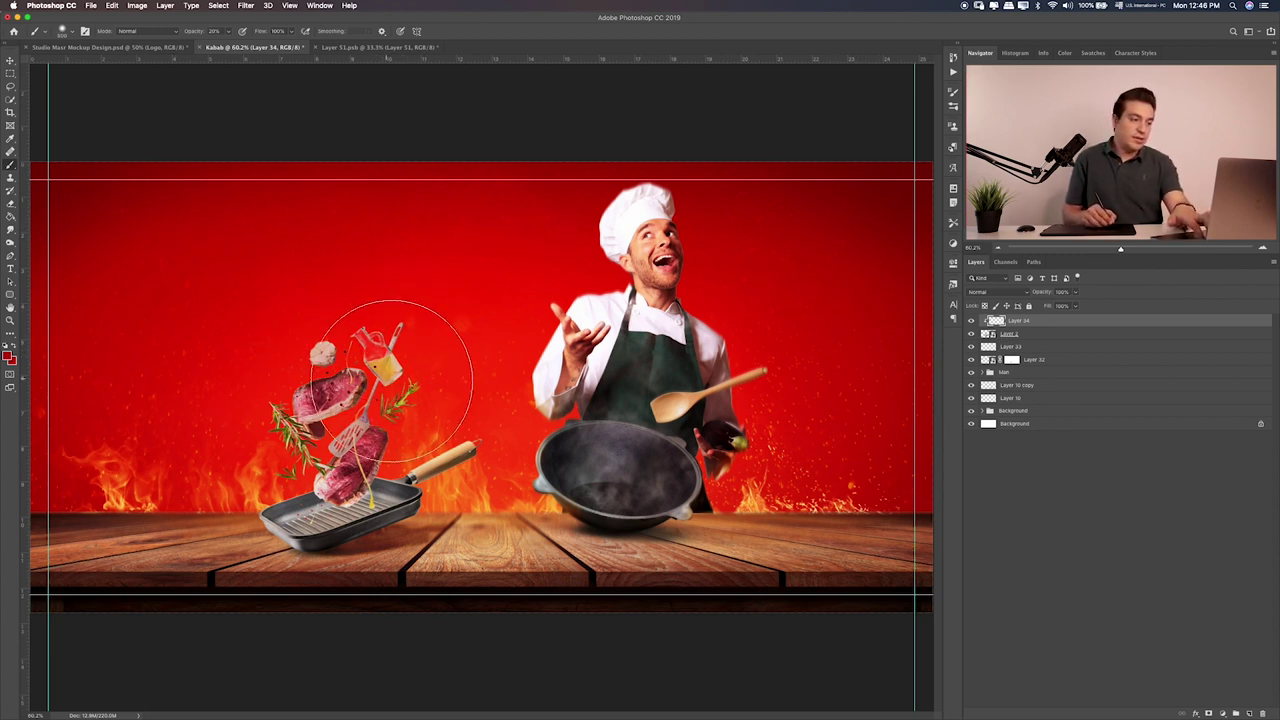
drag(392, 380, 277, 447)
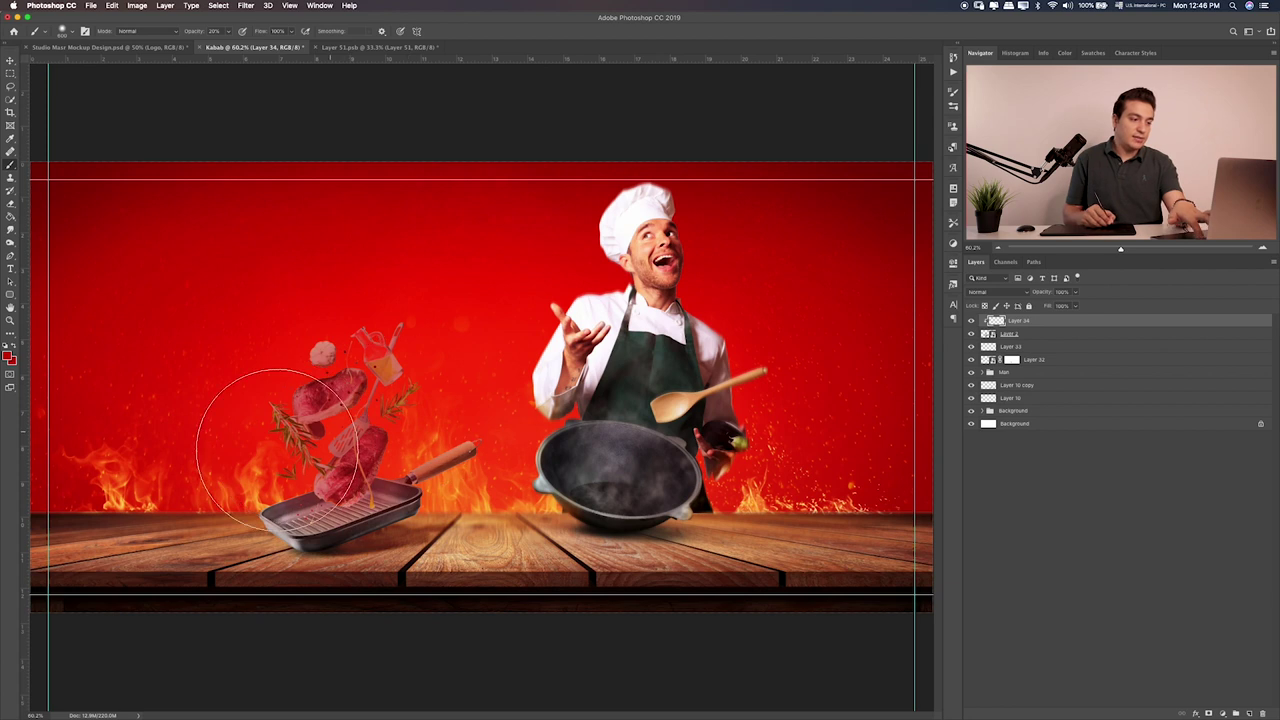
Set the red layer to Soft Light, compare it, and nudge it with the food layers
key(v)
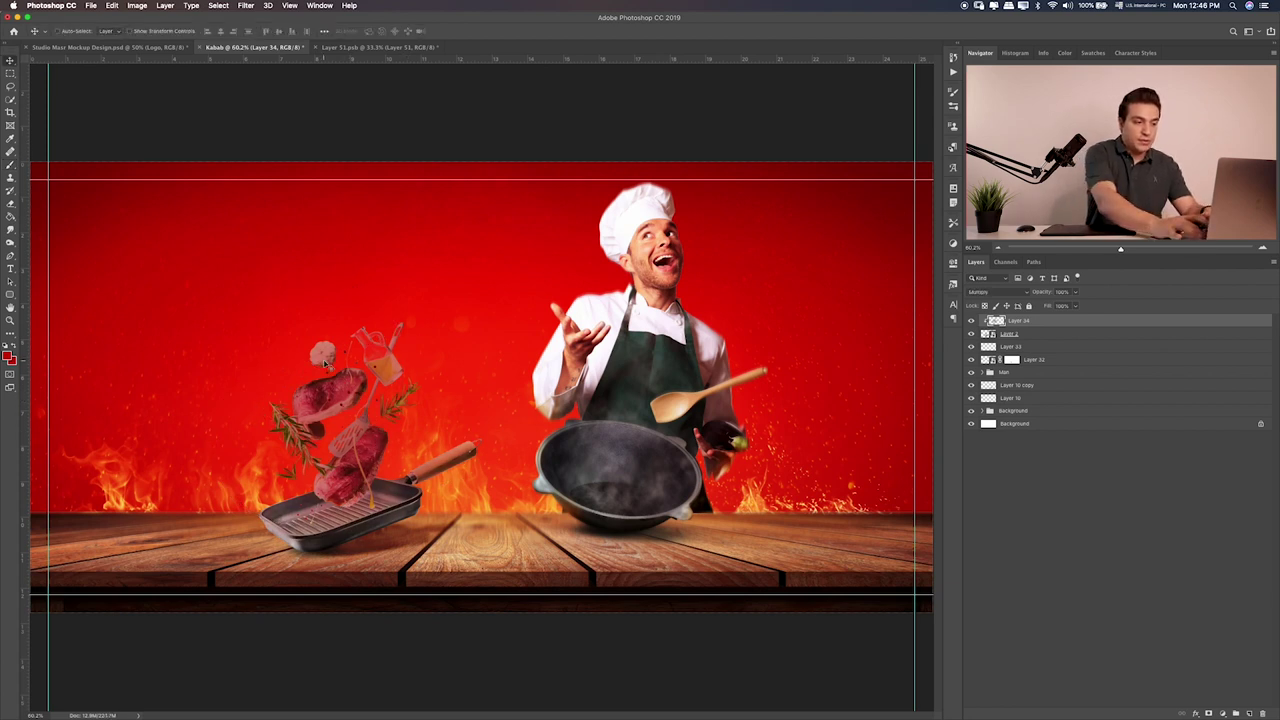
key(shift+plus)
key(shift+plus)
key(shift+plus)
key(shift+plus)
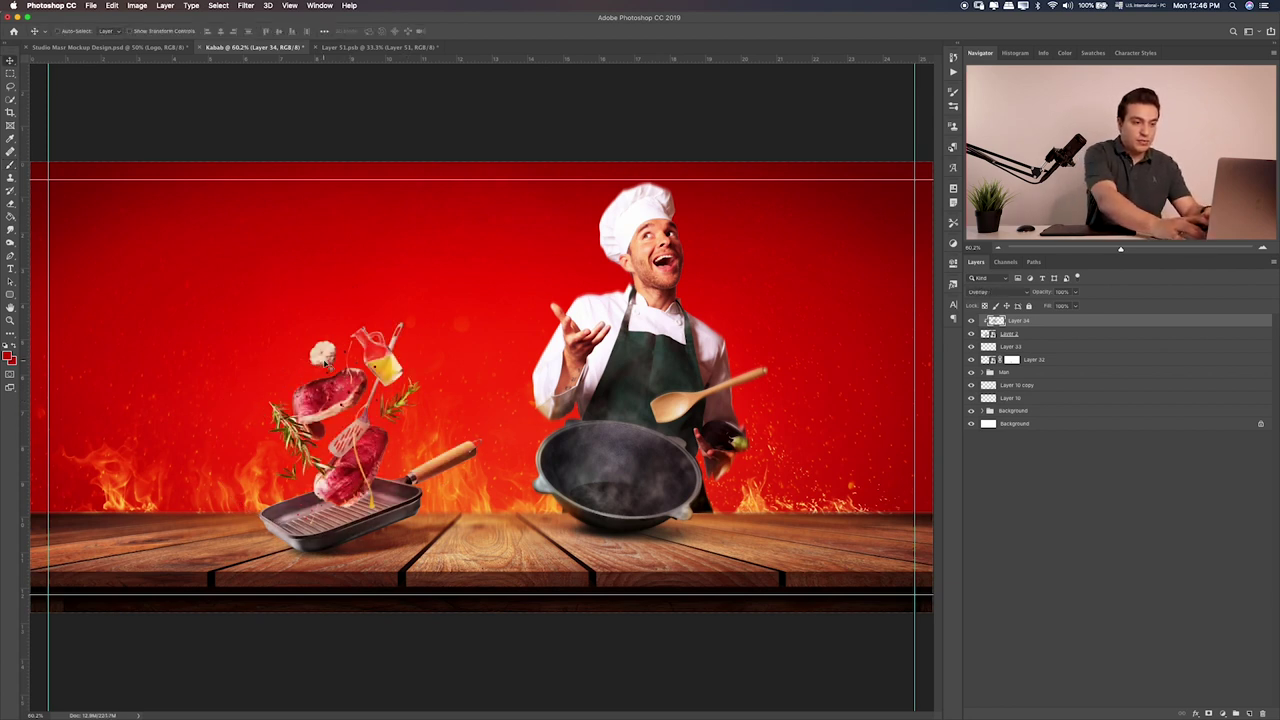
key(shift+plus)
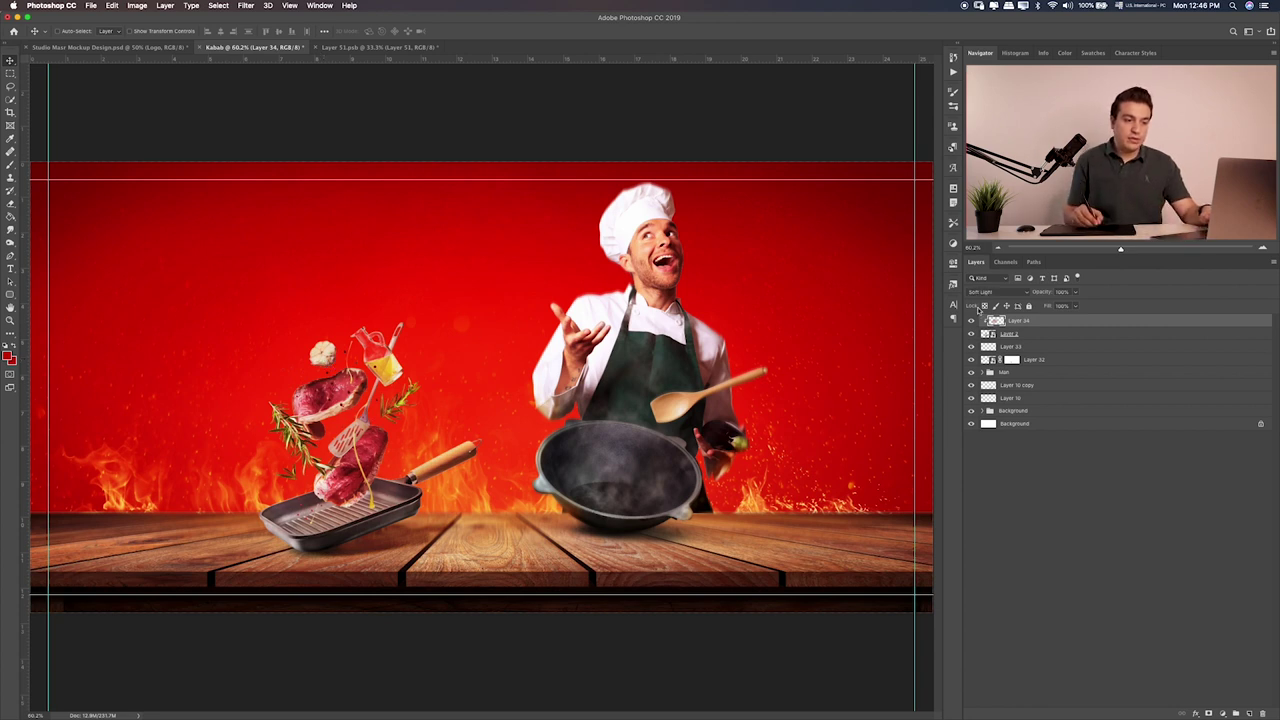
click(970, 320)
click(970, 320)
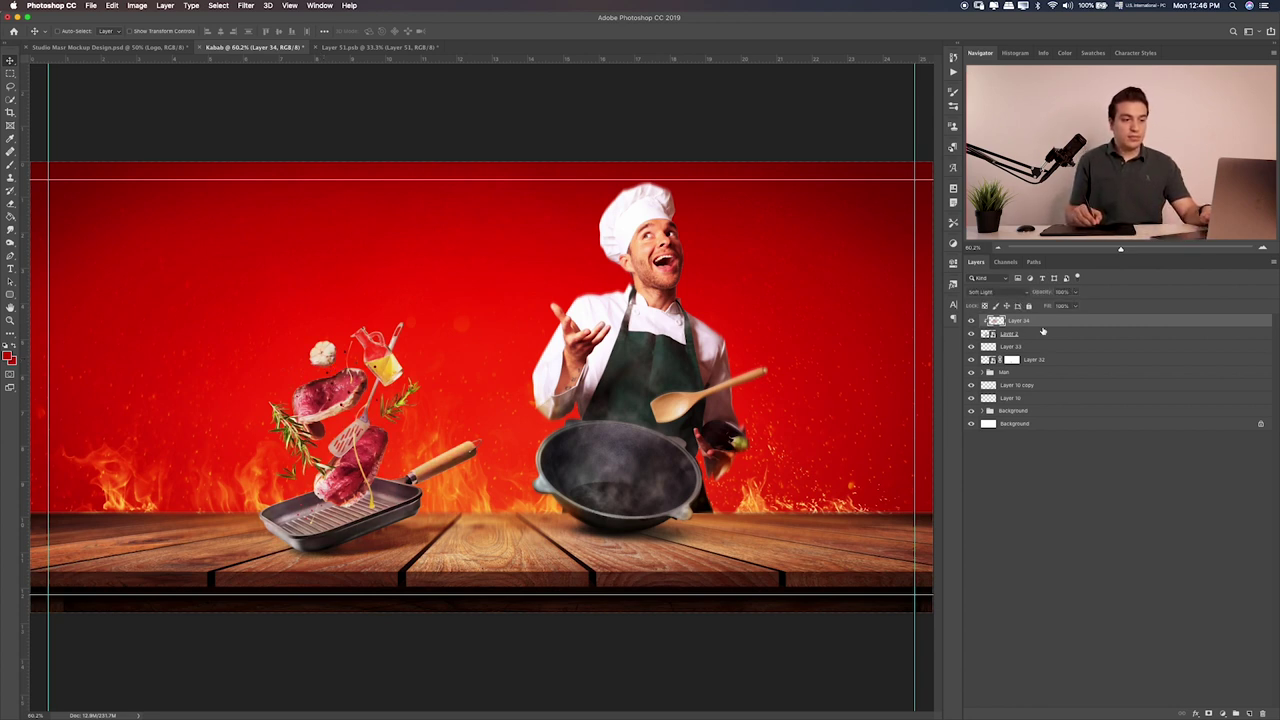
shift+click(1040, 362)
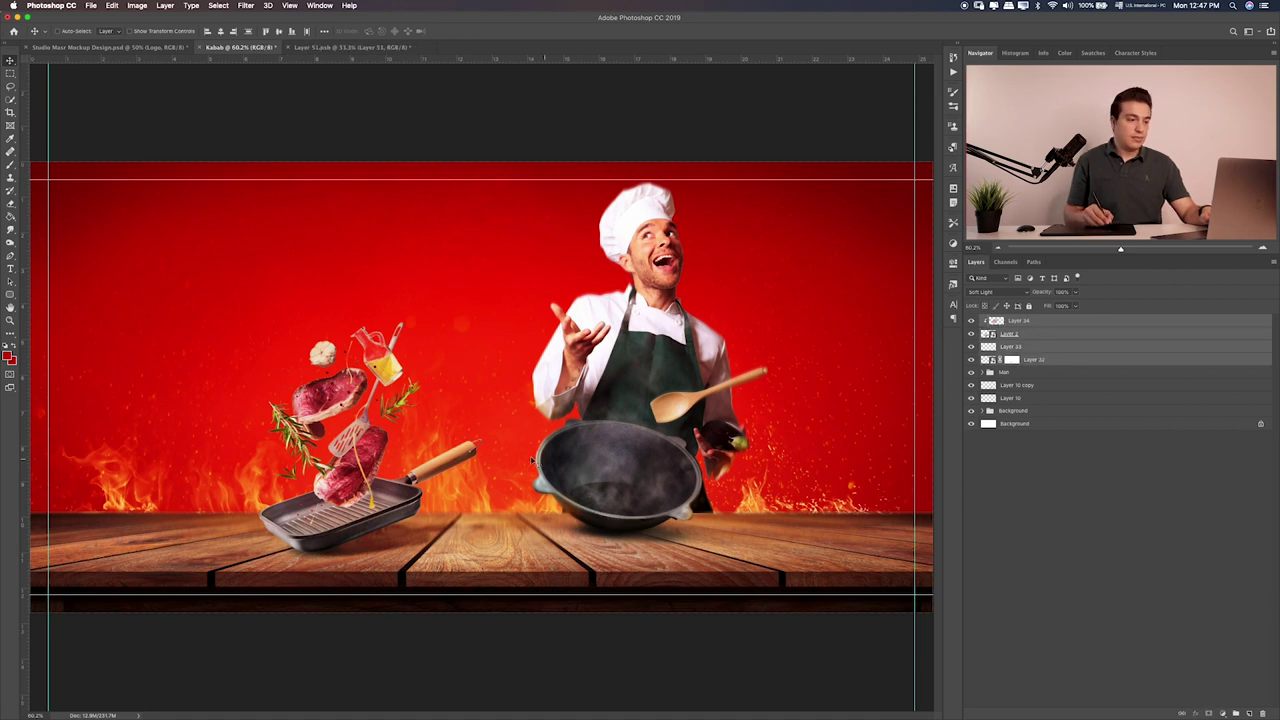
drag(496, 474, 498, 472)
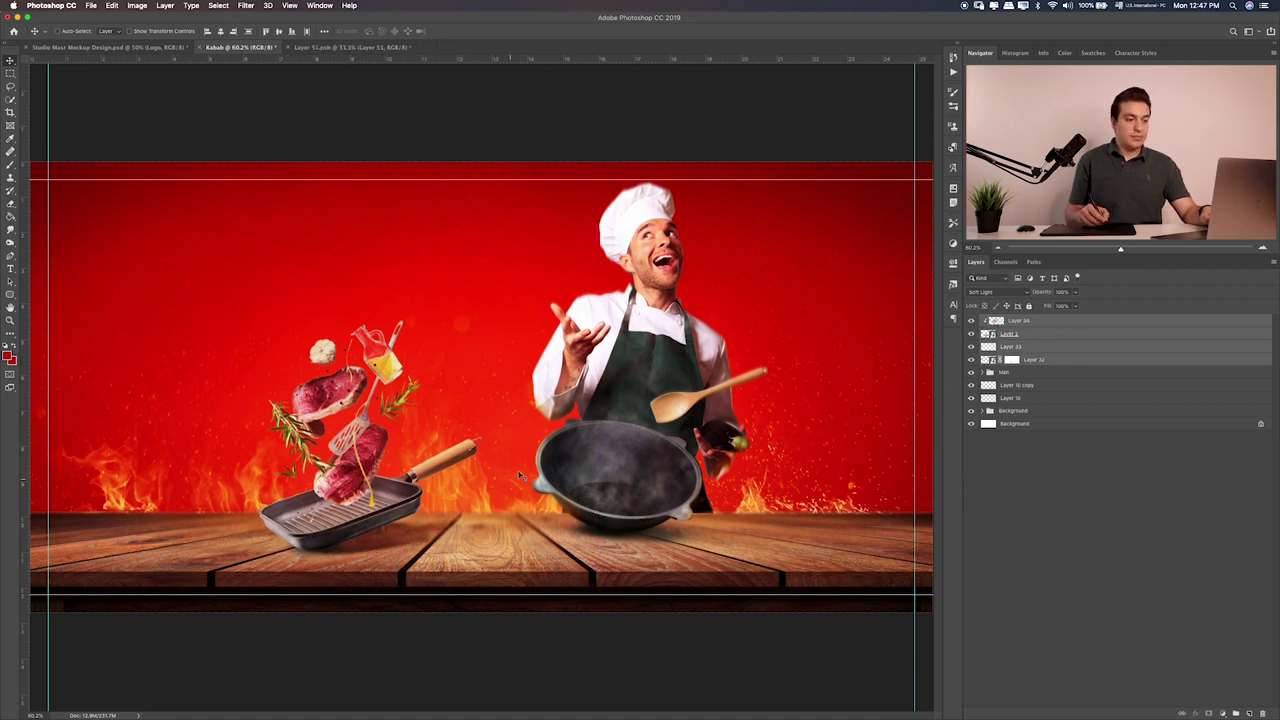
Close Layer 51.psb without saving
click(11, 86)
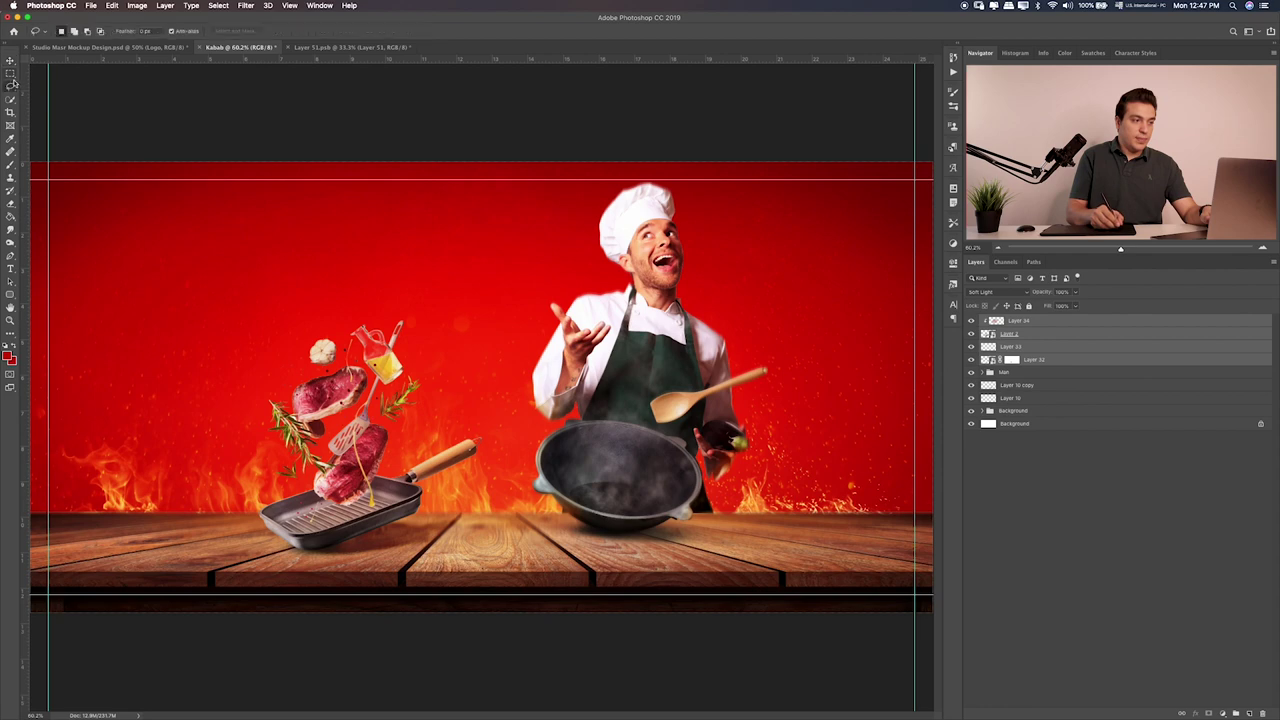
click(322, 50)
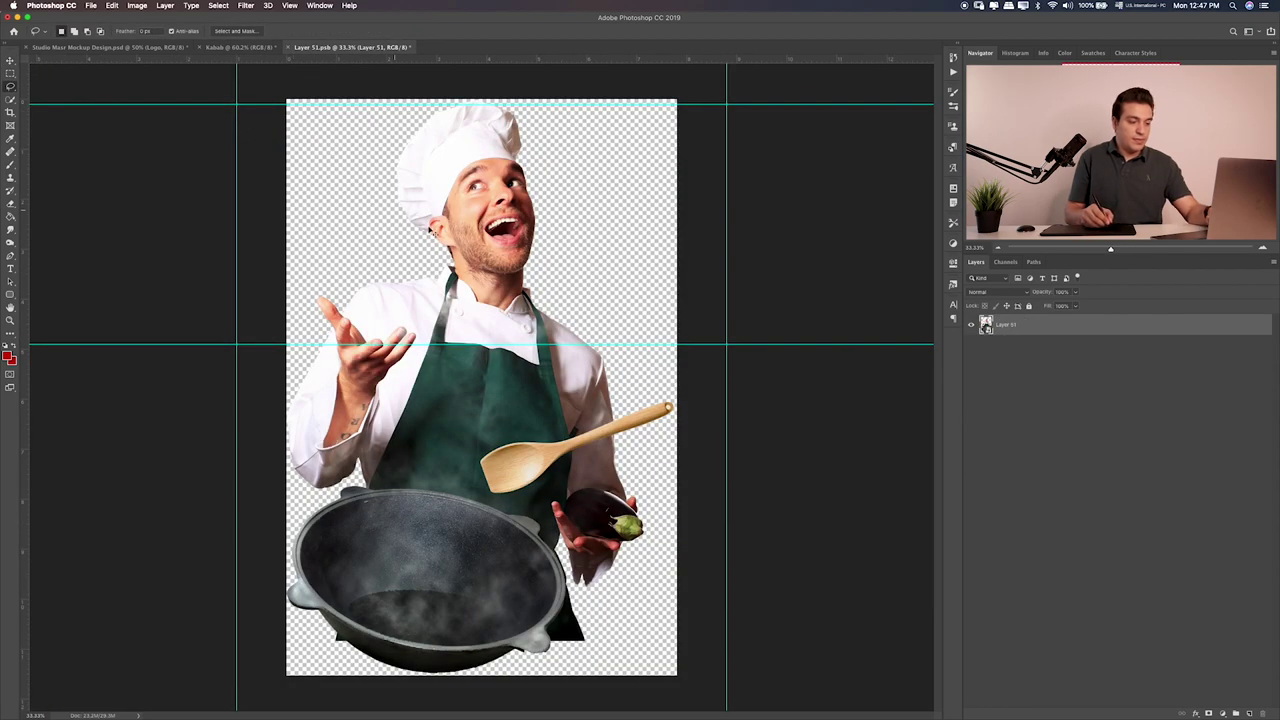
key(ctrl+w)
click(605, 232)
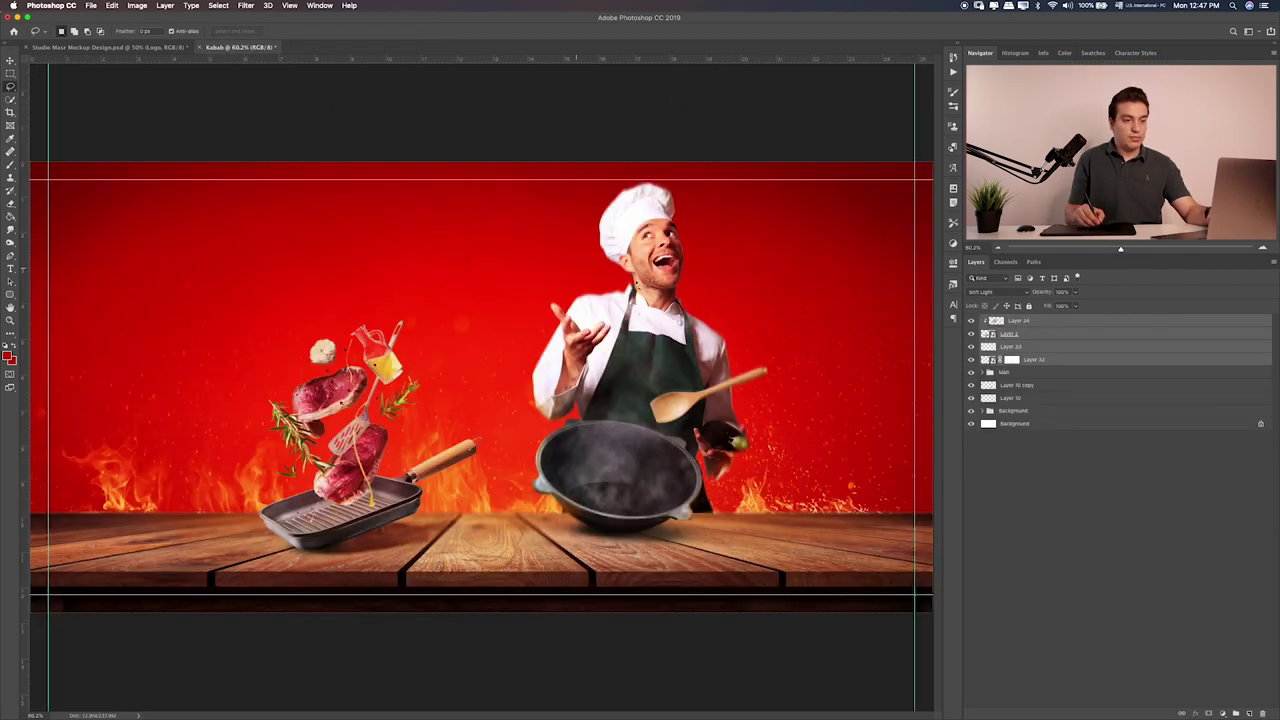
click(11, 74)
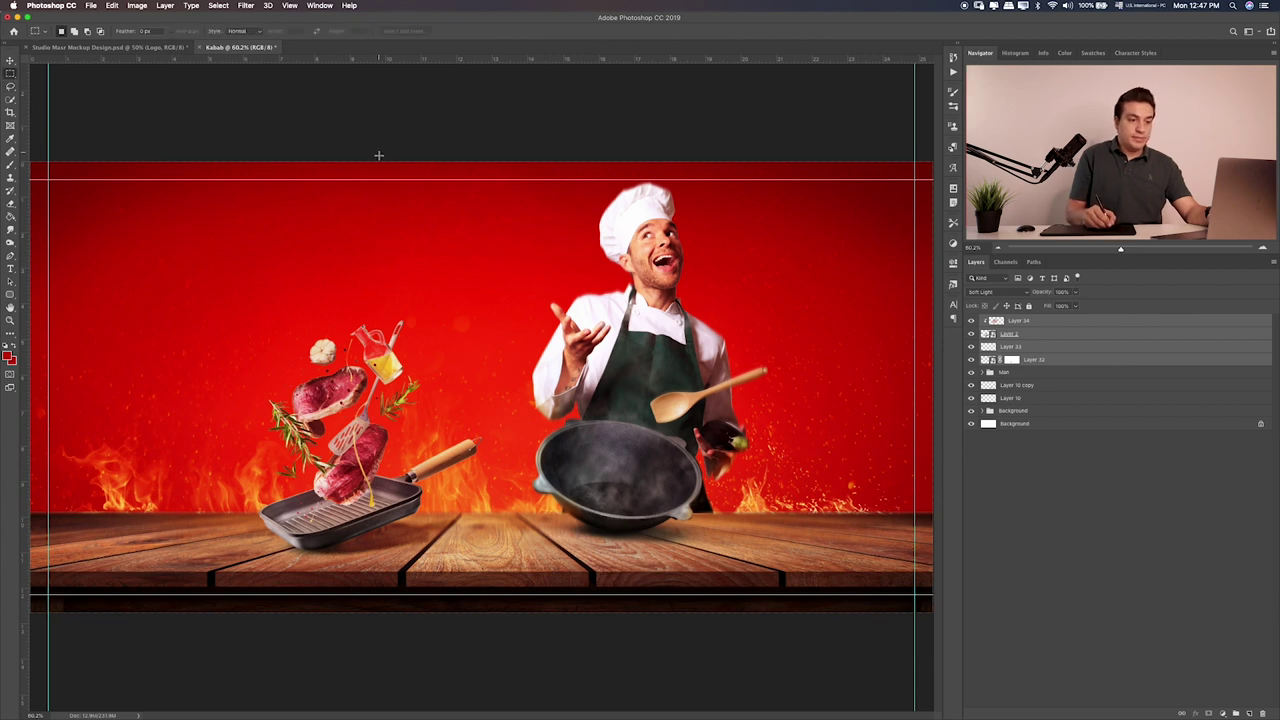
Expand the Man group, select Layer 10 copy and Layer 10, then collapse it
drag(970, 398, 970, 385)
click(989, 372)
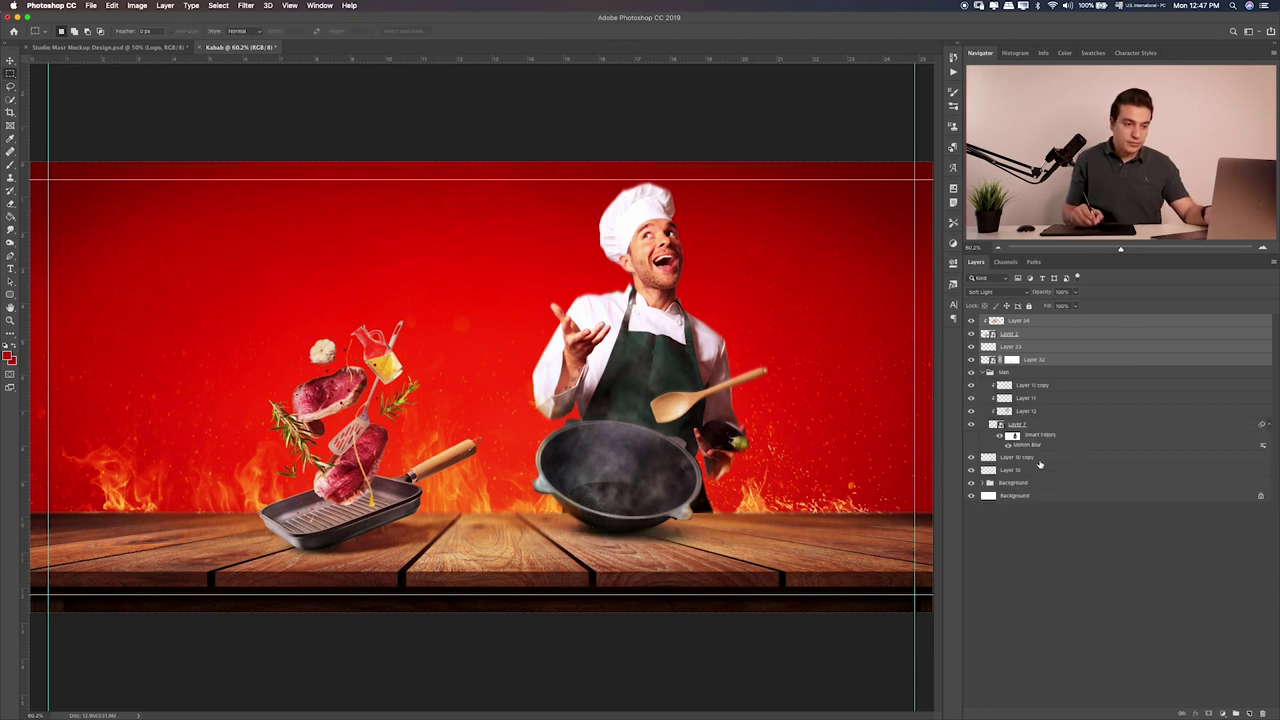
click(1024, 458)
shift+click(1028, 471)
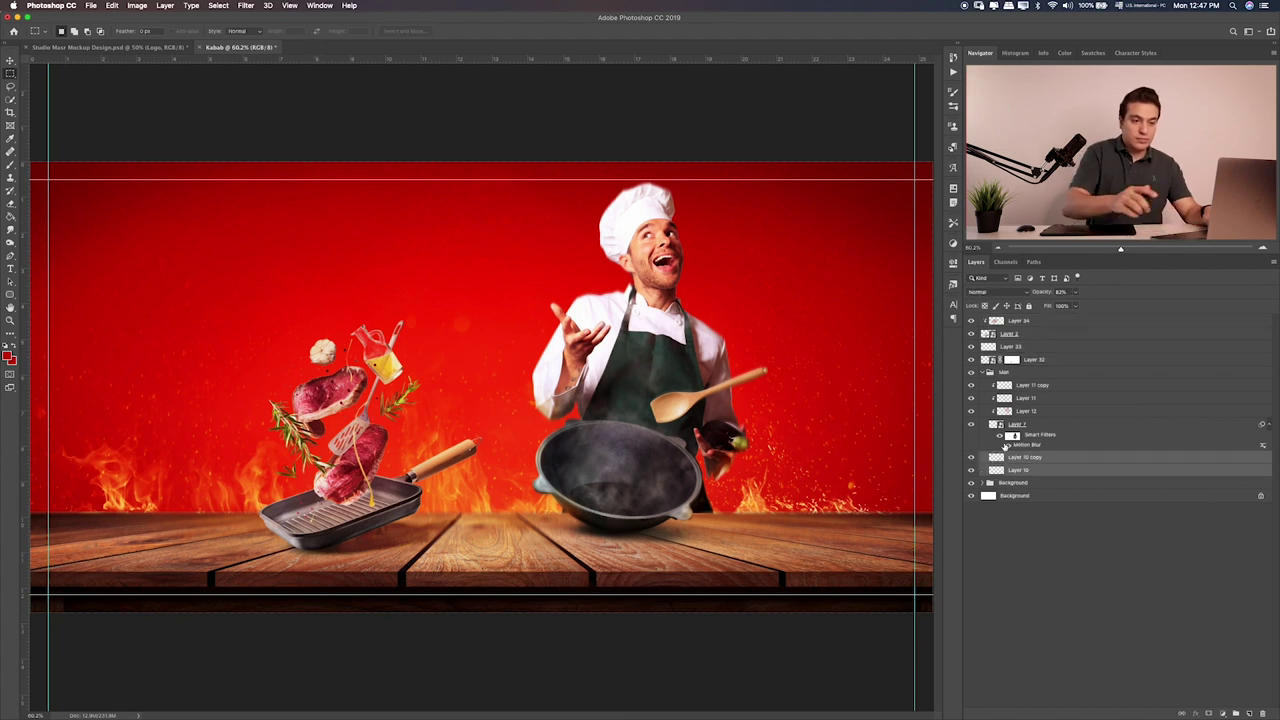
click(988, 372)
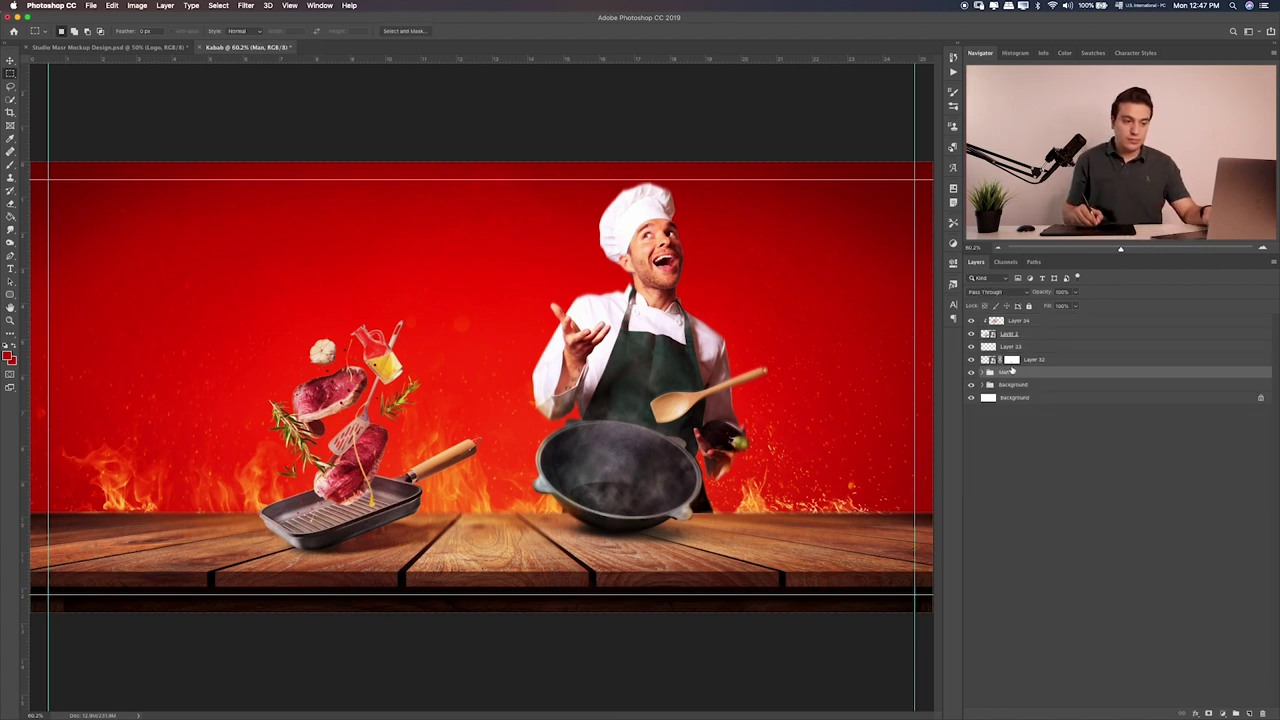
Label the Background group red and the Man group orange
click(1031, 386)
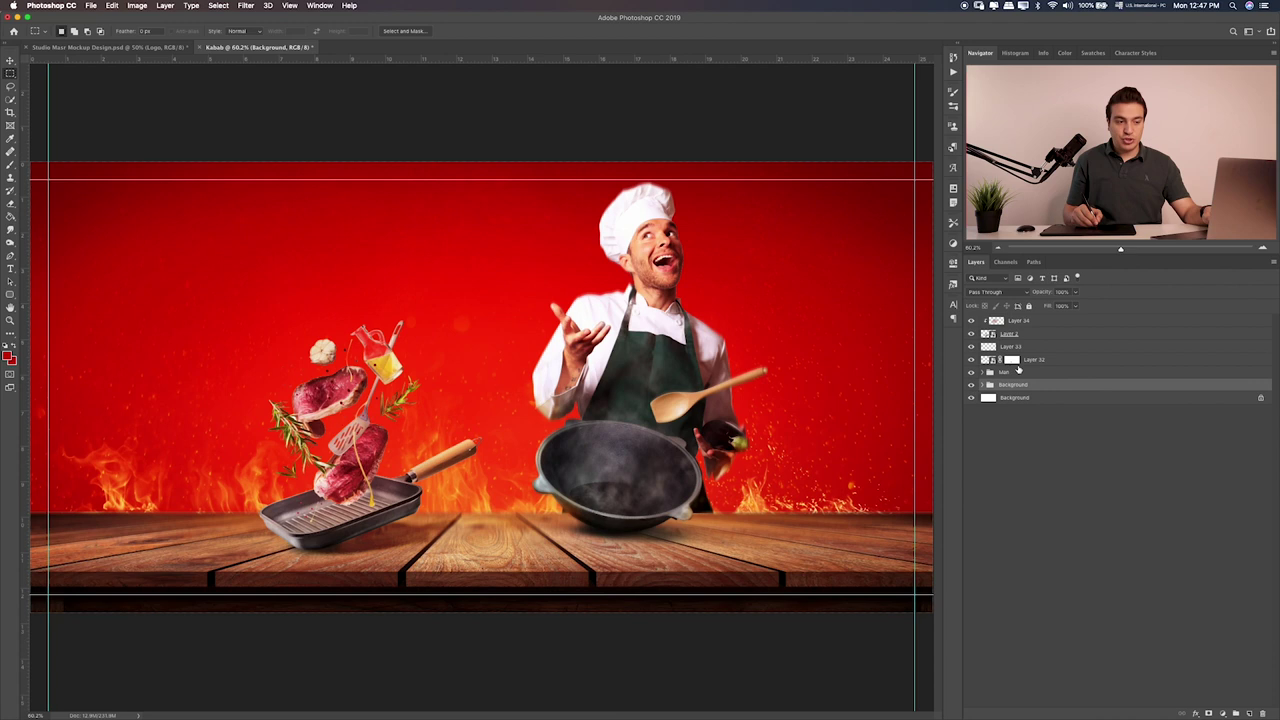
right_click(1086, 388)
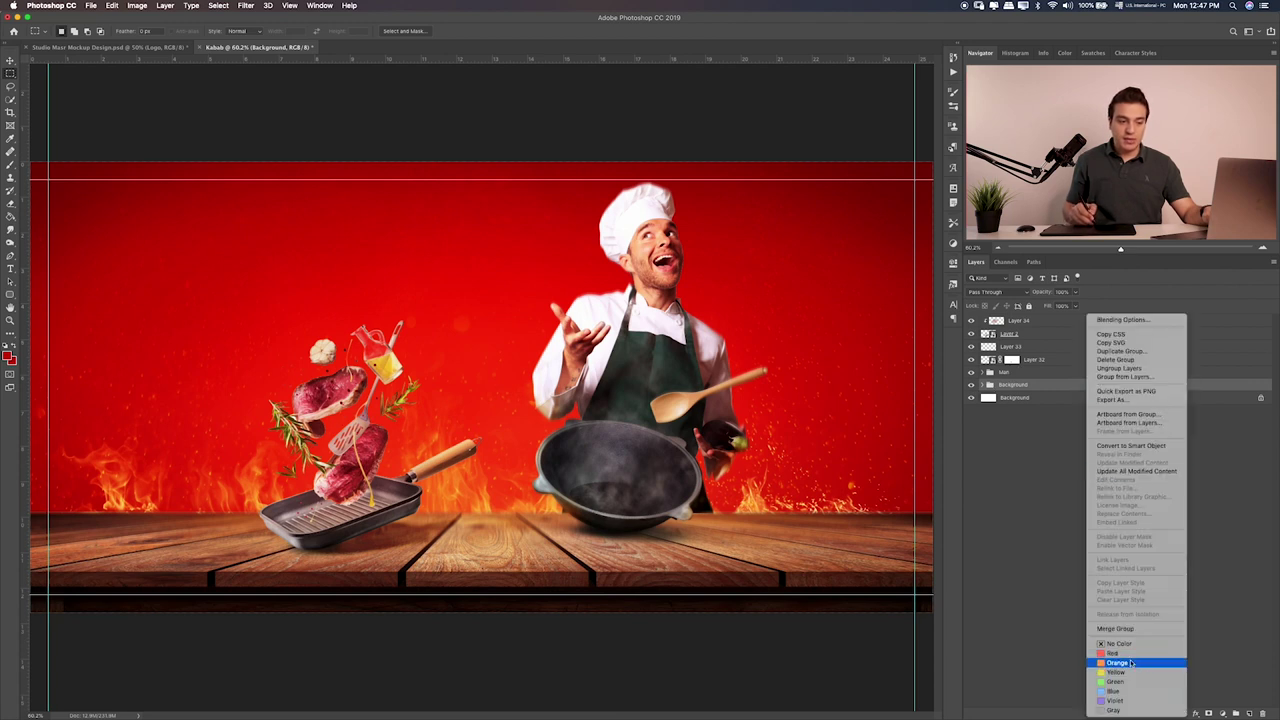
click(1100, 662)
right_click(1044, 372)
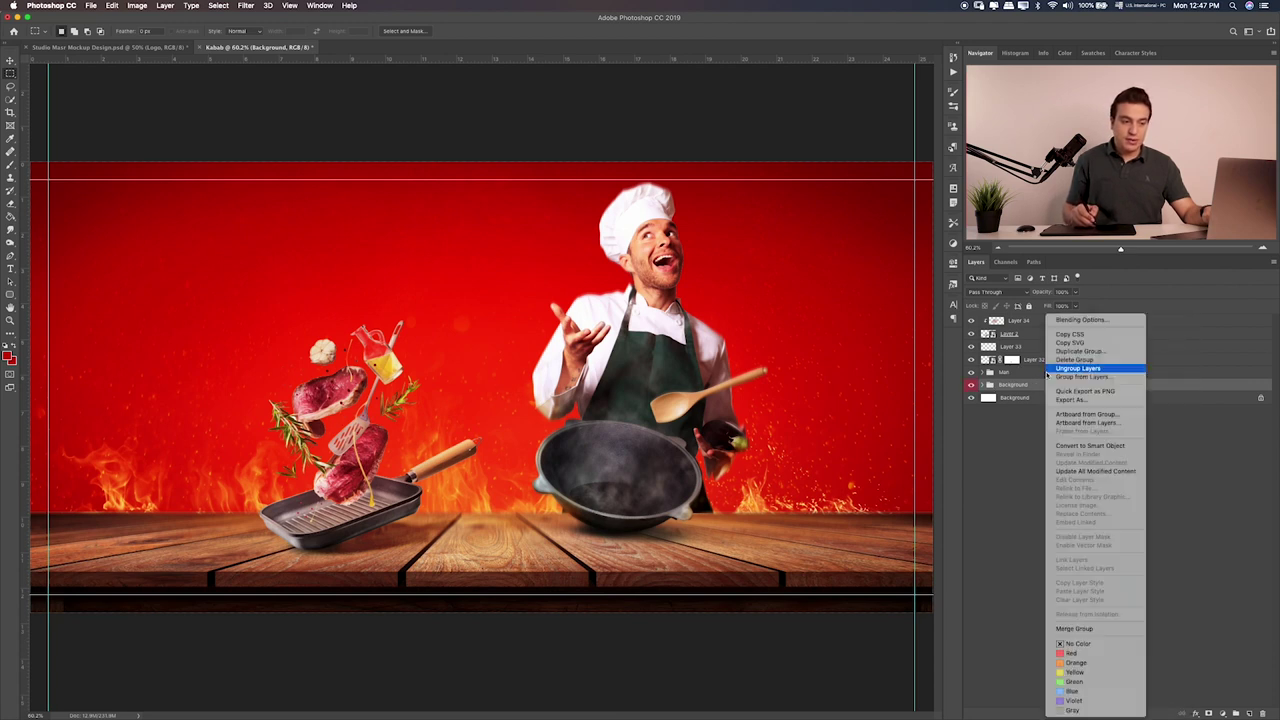
click(1075, 663)
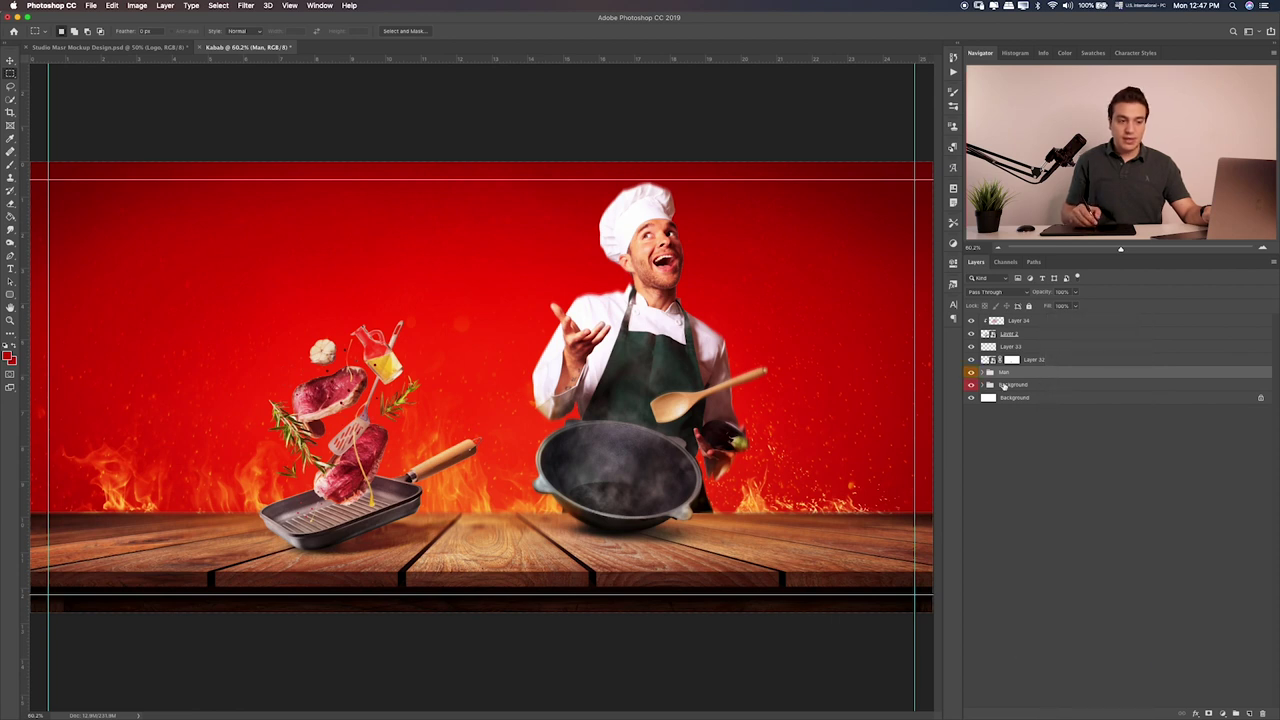
Group Layers 34 through 32 into Group 1
click(1021, 320)
shift+click(1041, 360)
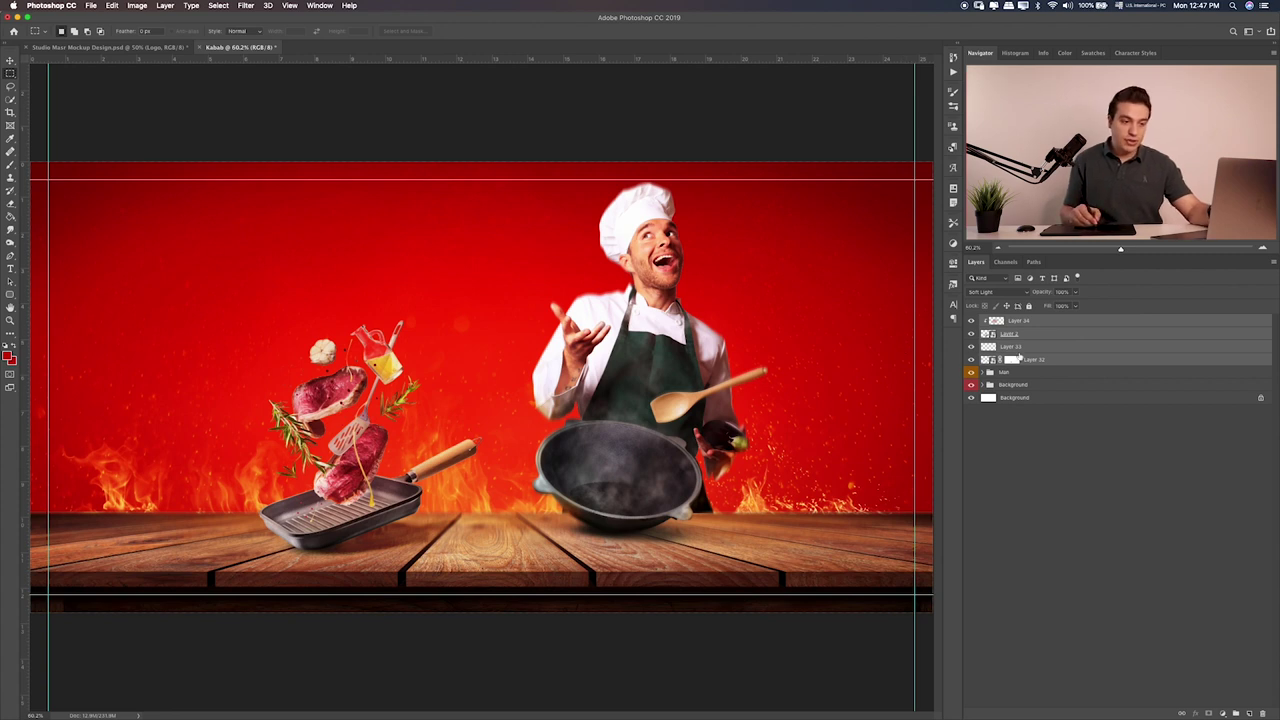
click(970, 345)
click(970, 345)
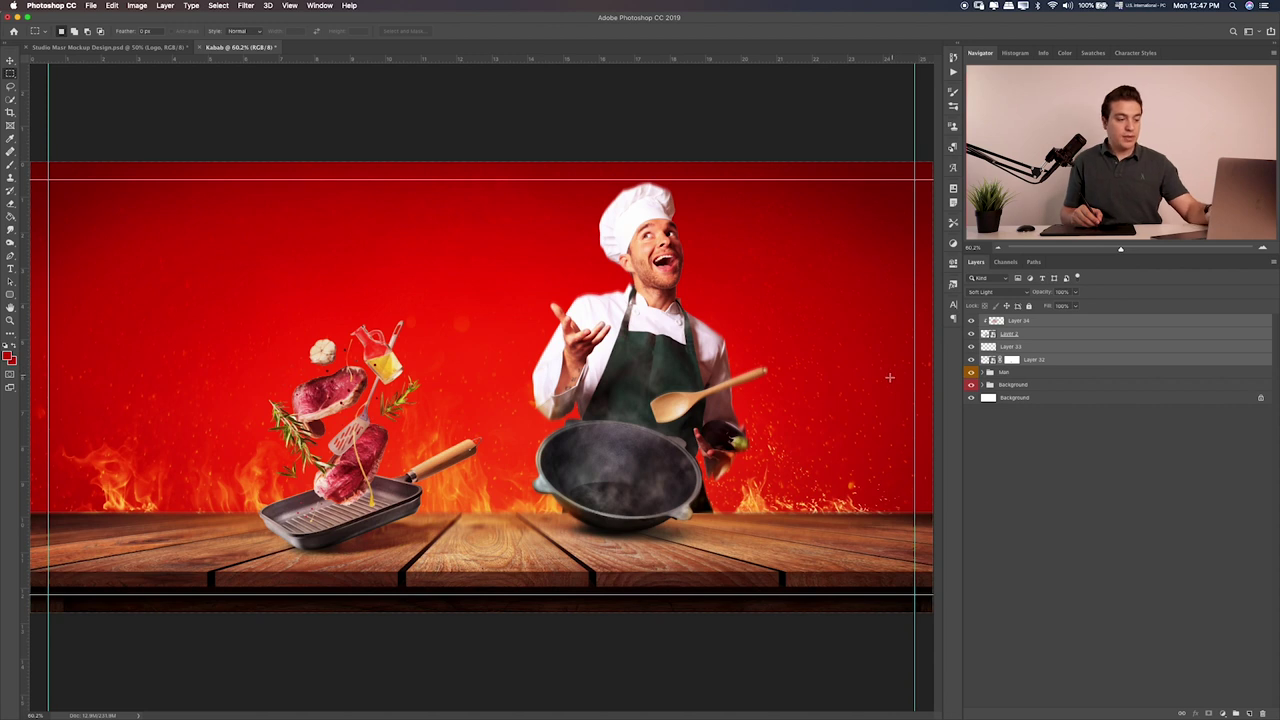
key(ctrl+g)
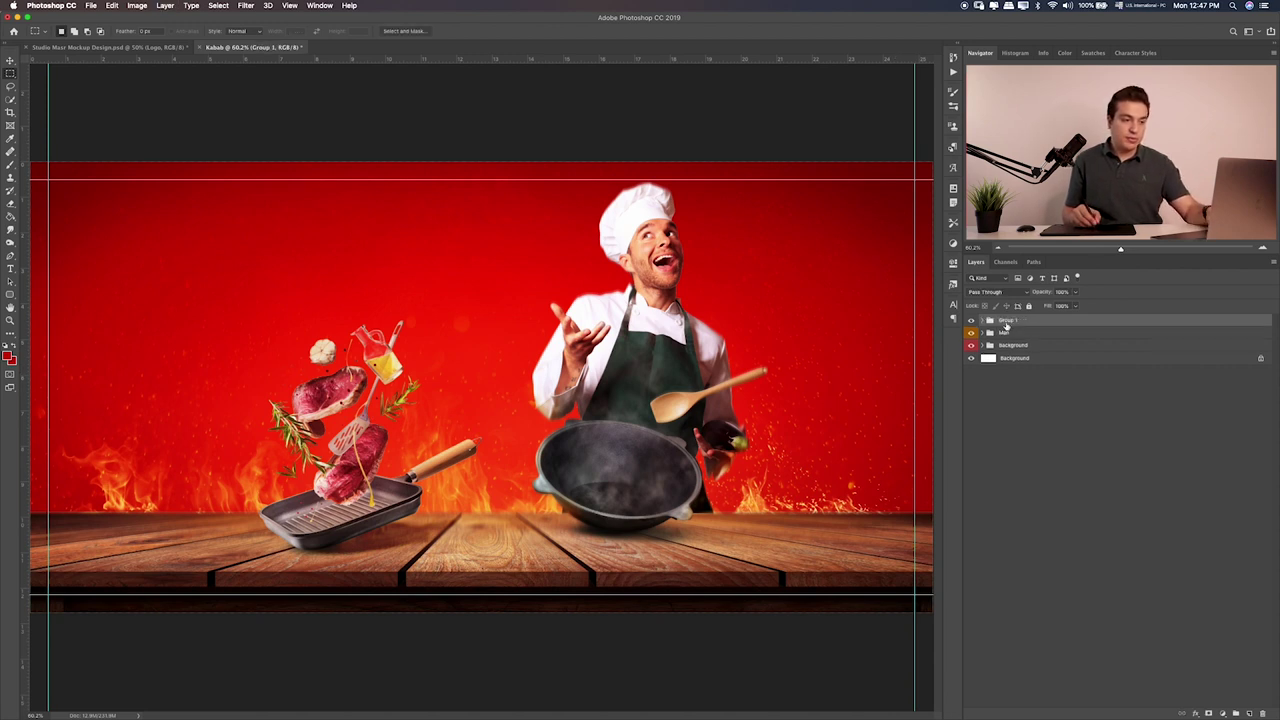
key(alt+Tab)
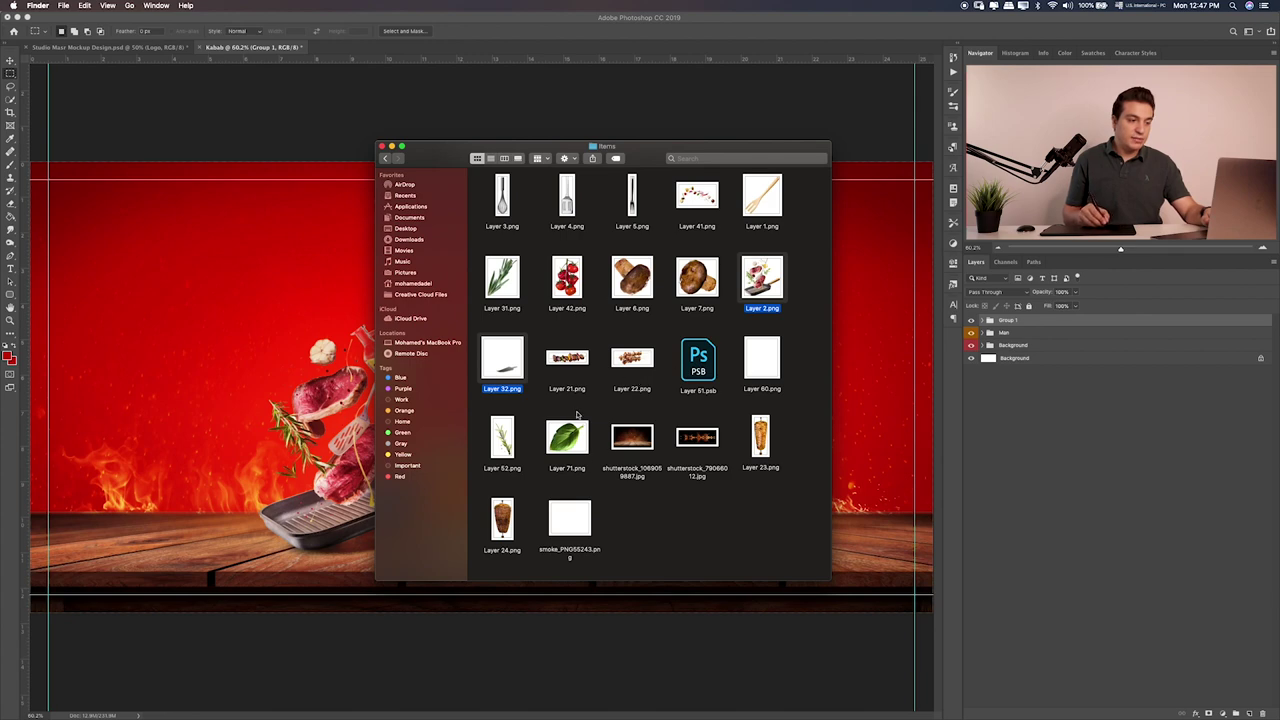
Place a food image from the Items folder and shrink it above the wok
click(697, 195)
drag(503, 278, 316, 274)
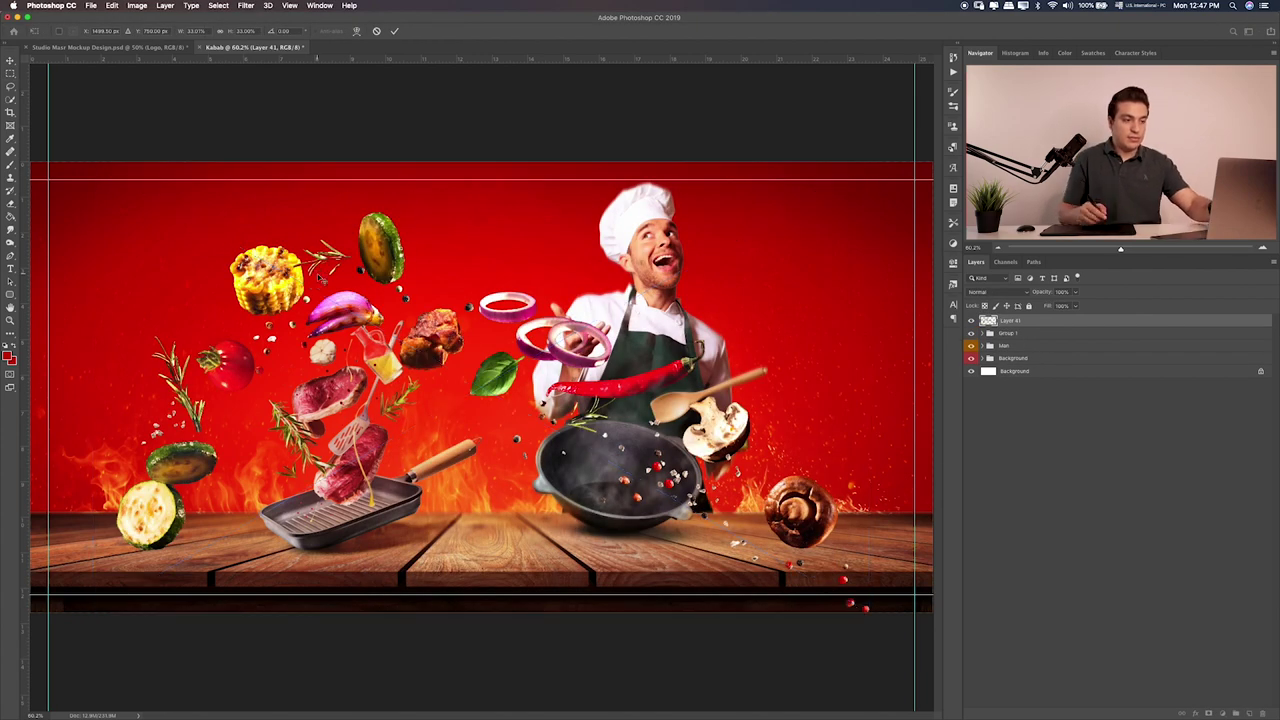
drag(868, 163, 620, 245)
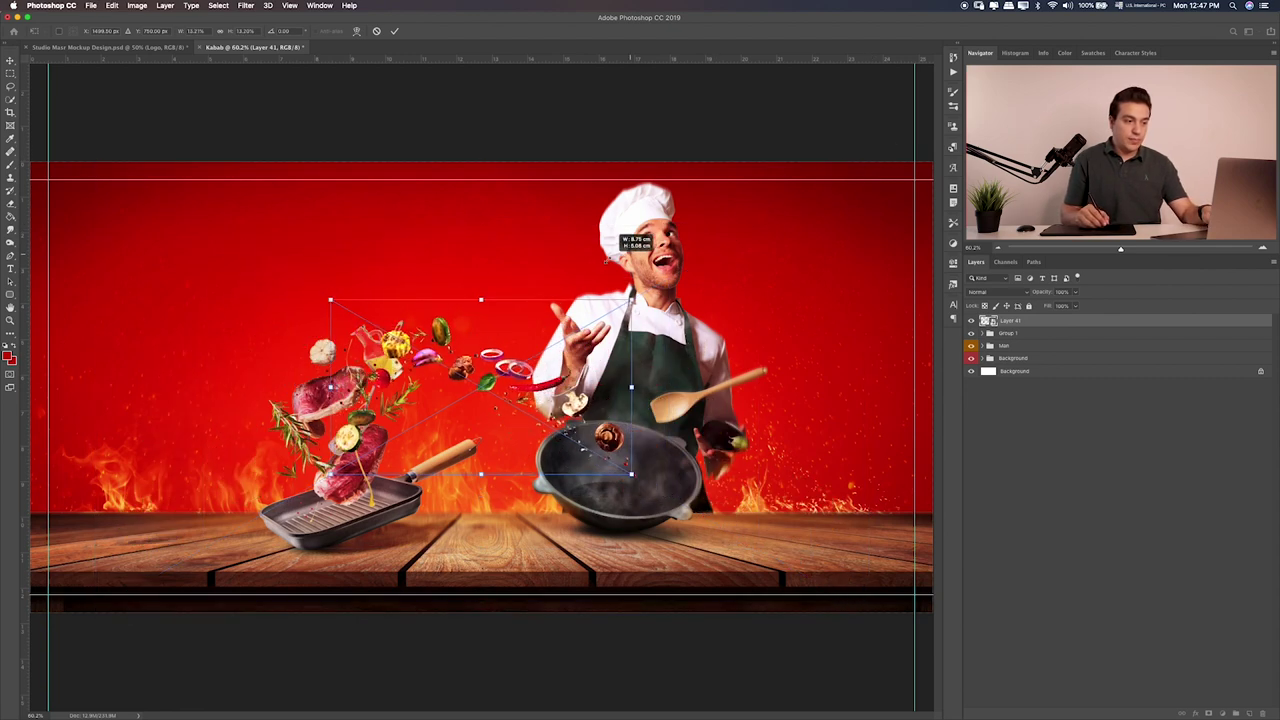
drag(605, 318, 577, 323)
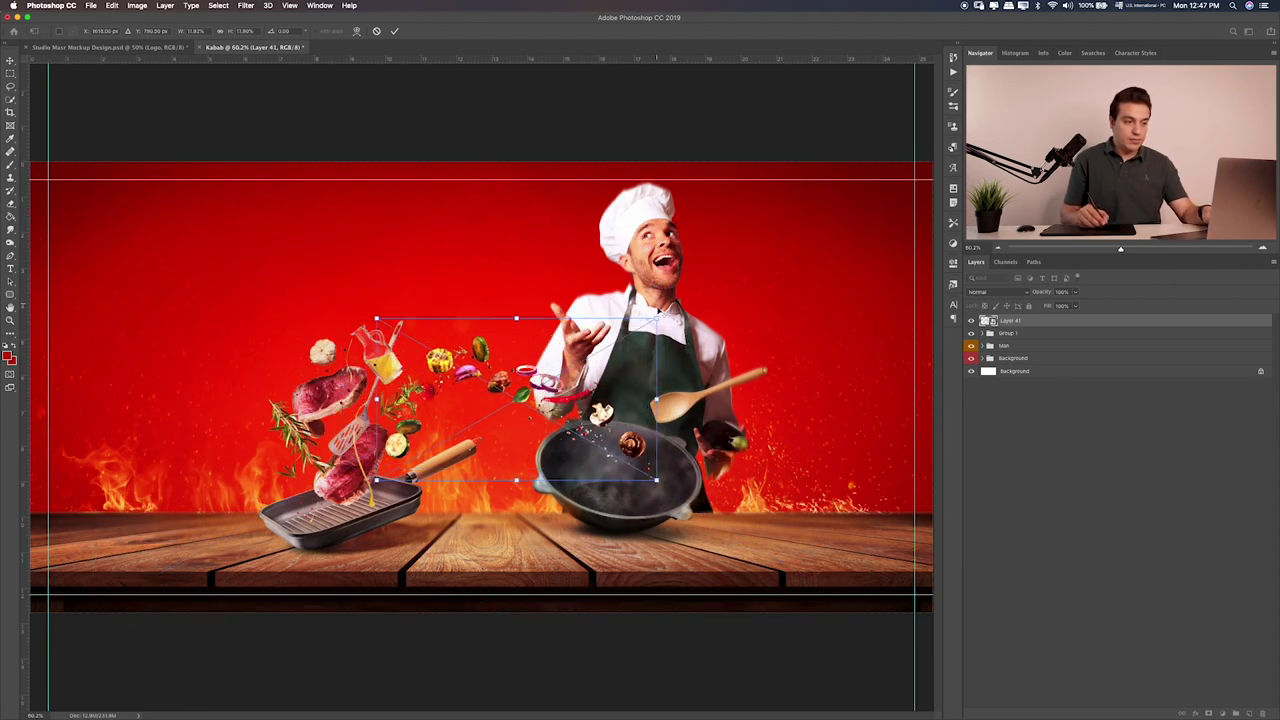
drag(656, 318, 611, 353)
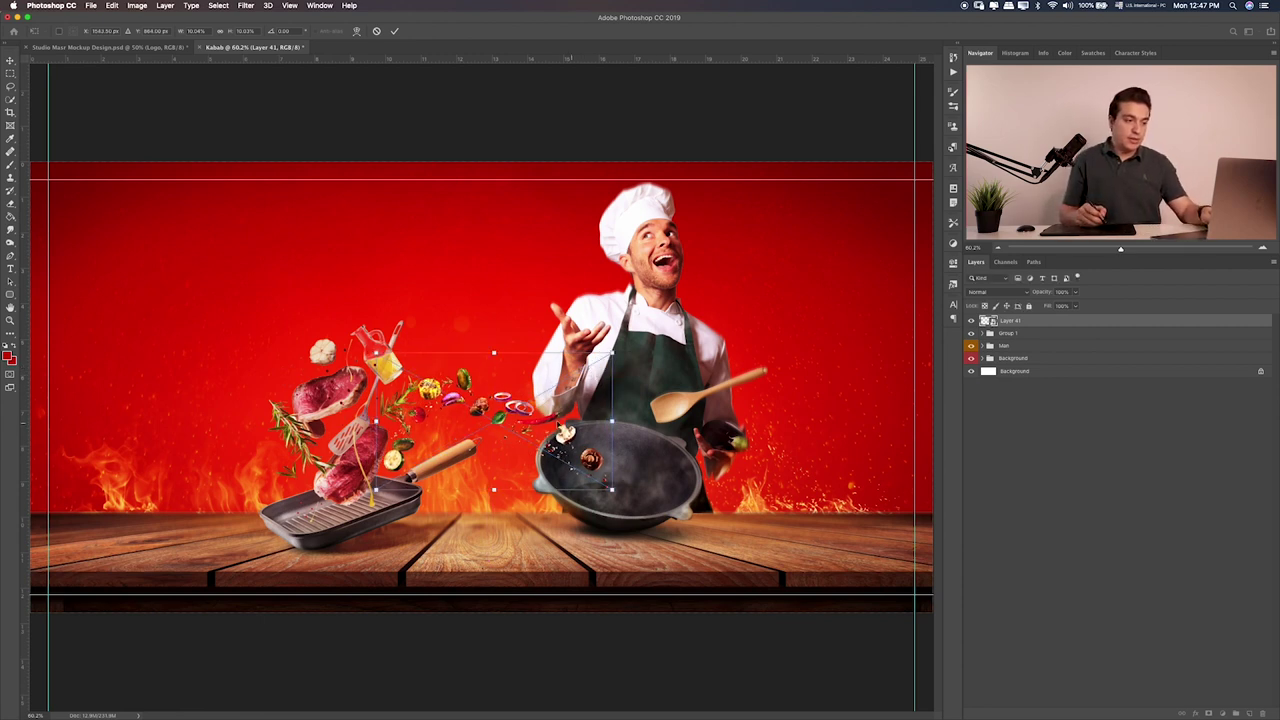
Flip the flying food horizontally, then enlarge it slightly and nudge it down and left
right_click(556, 410)
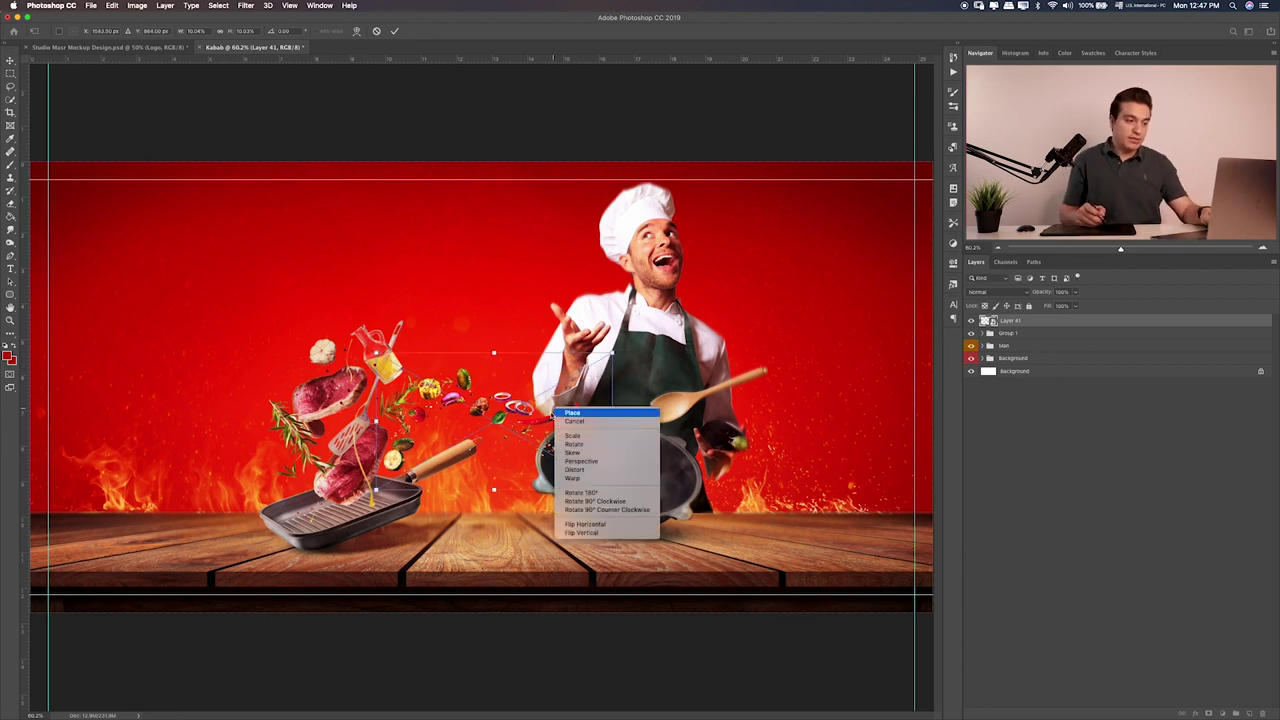
click(615, 526)
key(Return)
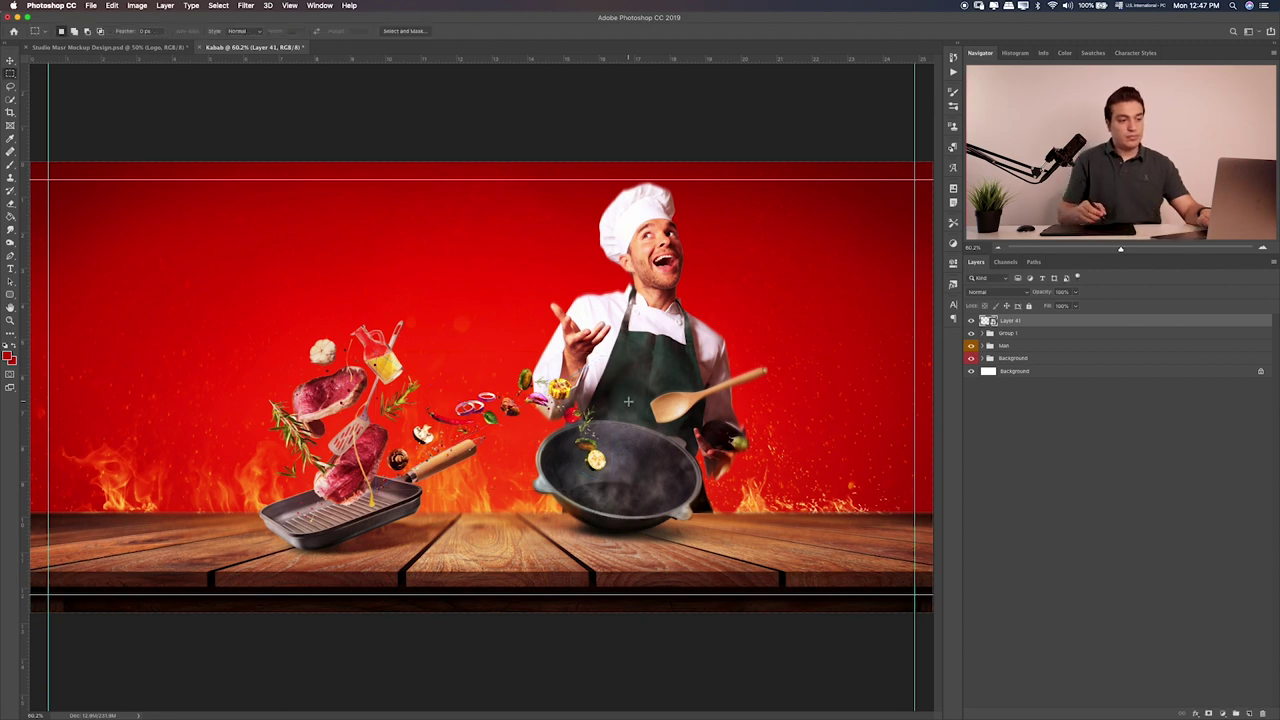
key(v)
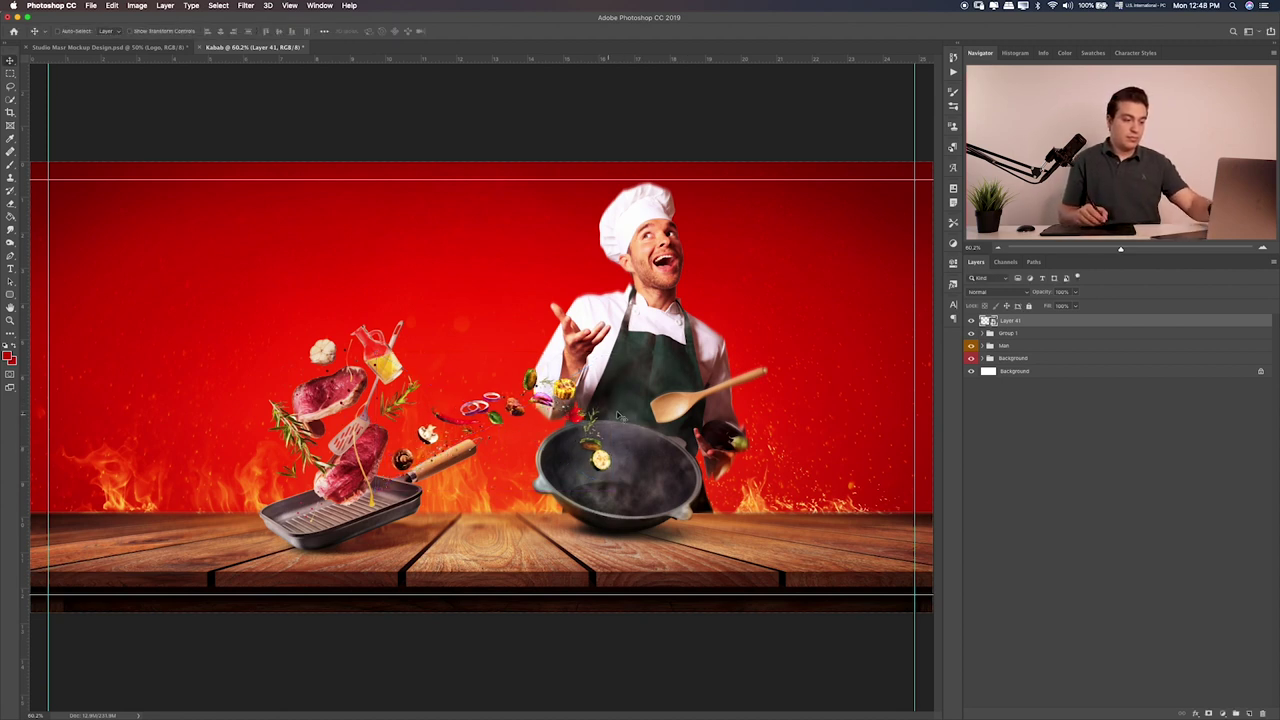
key(ctrl+t)
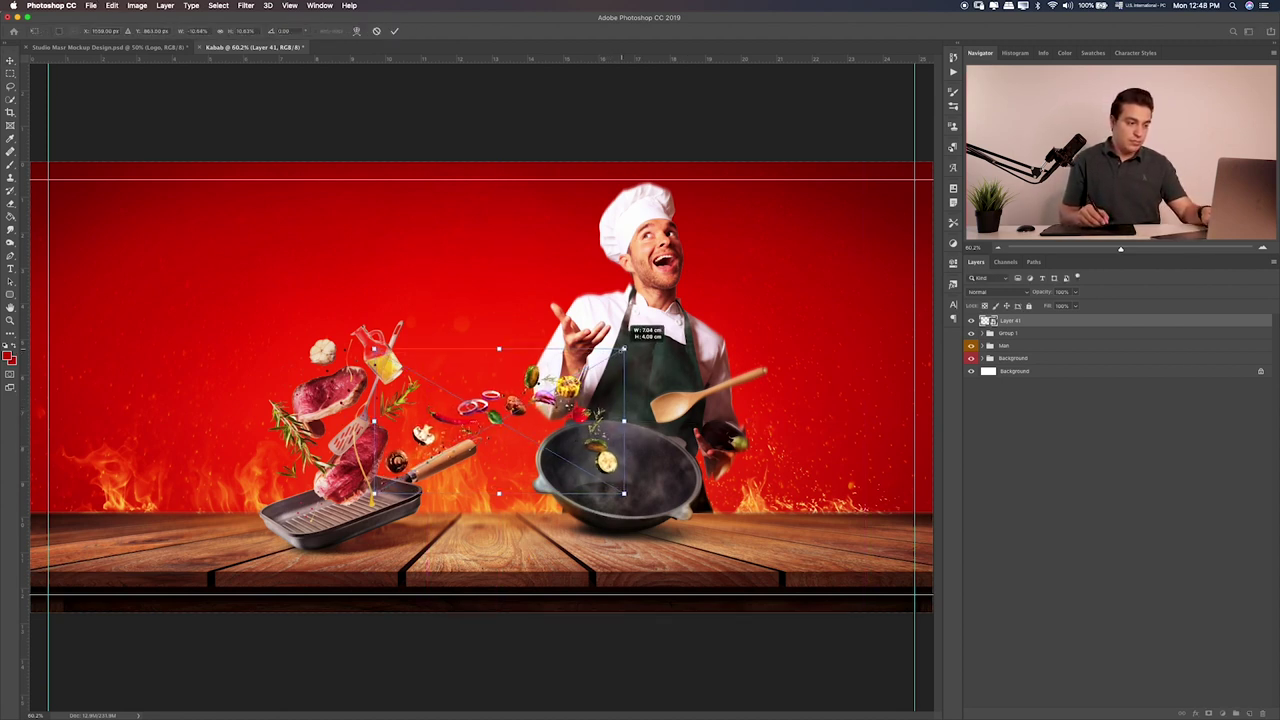
drag(617, 352, 594, 398)
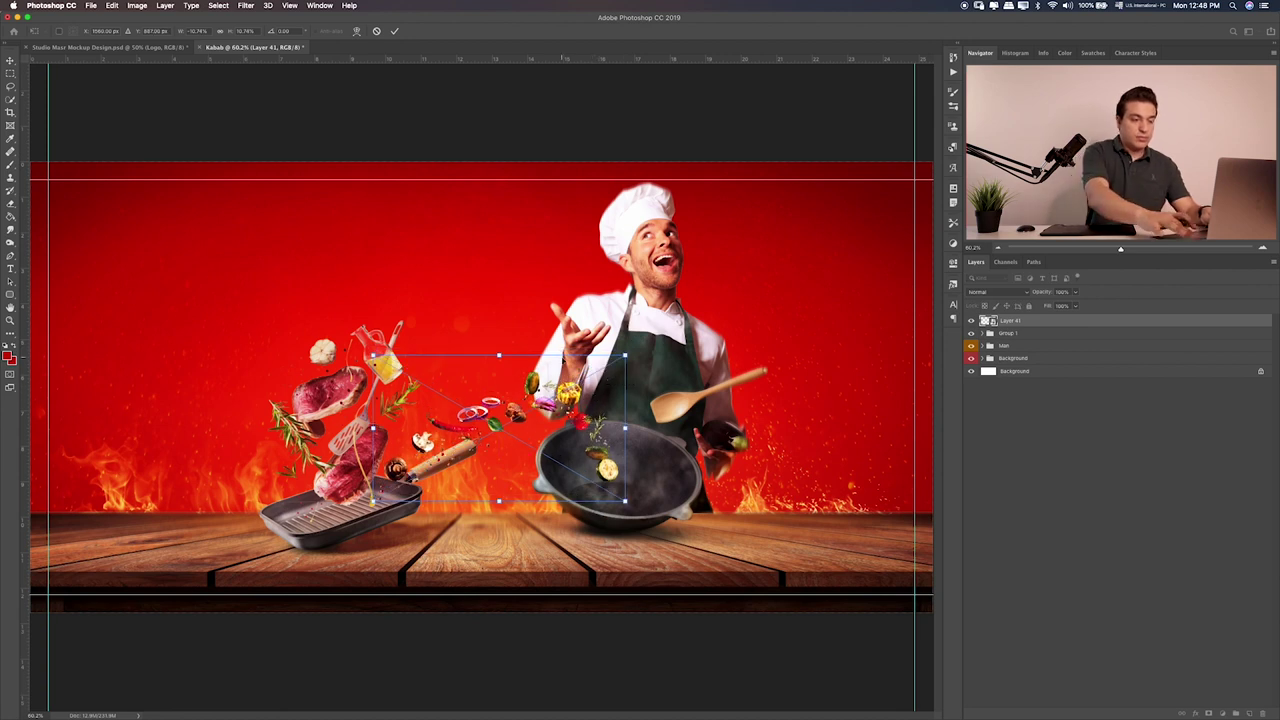
key(Return)
drag(581, 385, 580, 358)
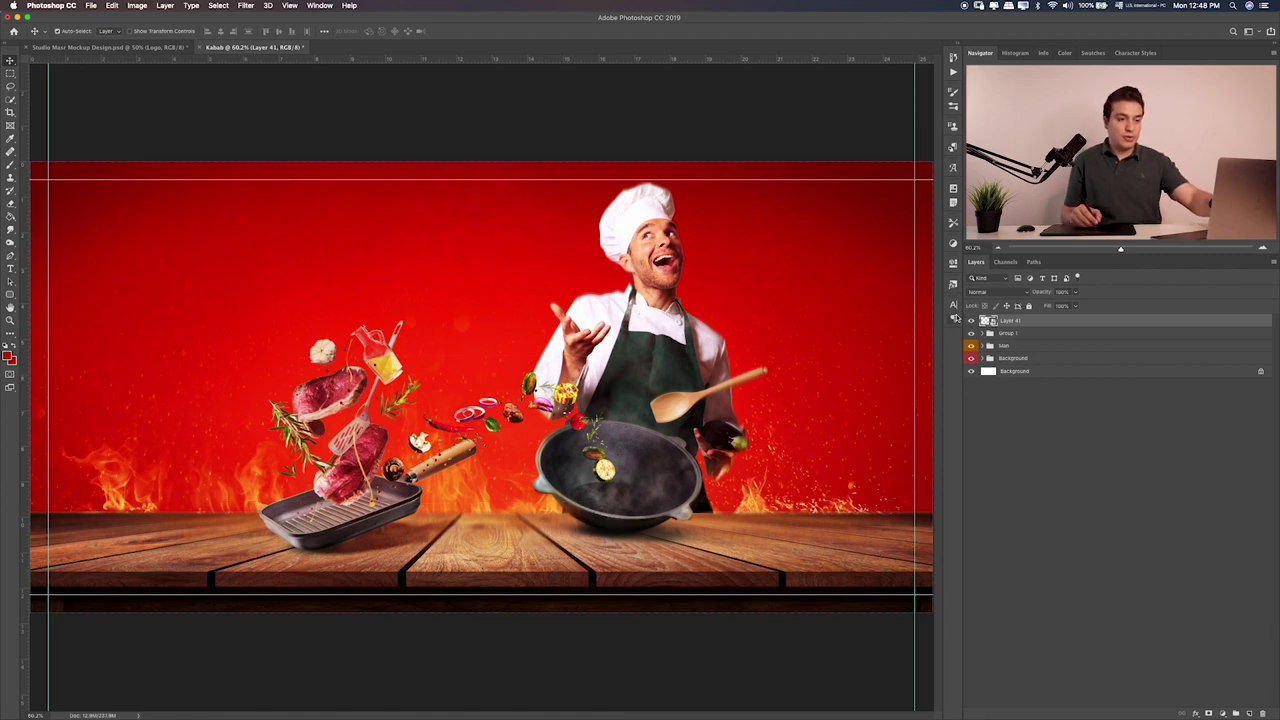
key(ctrl+u)
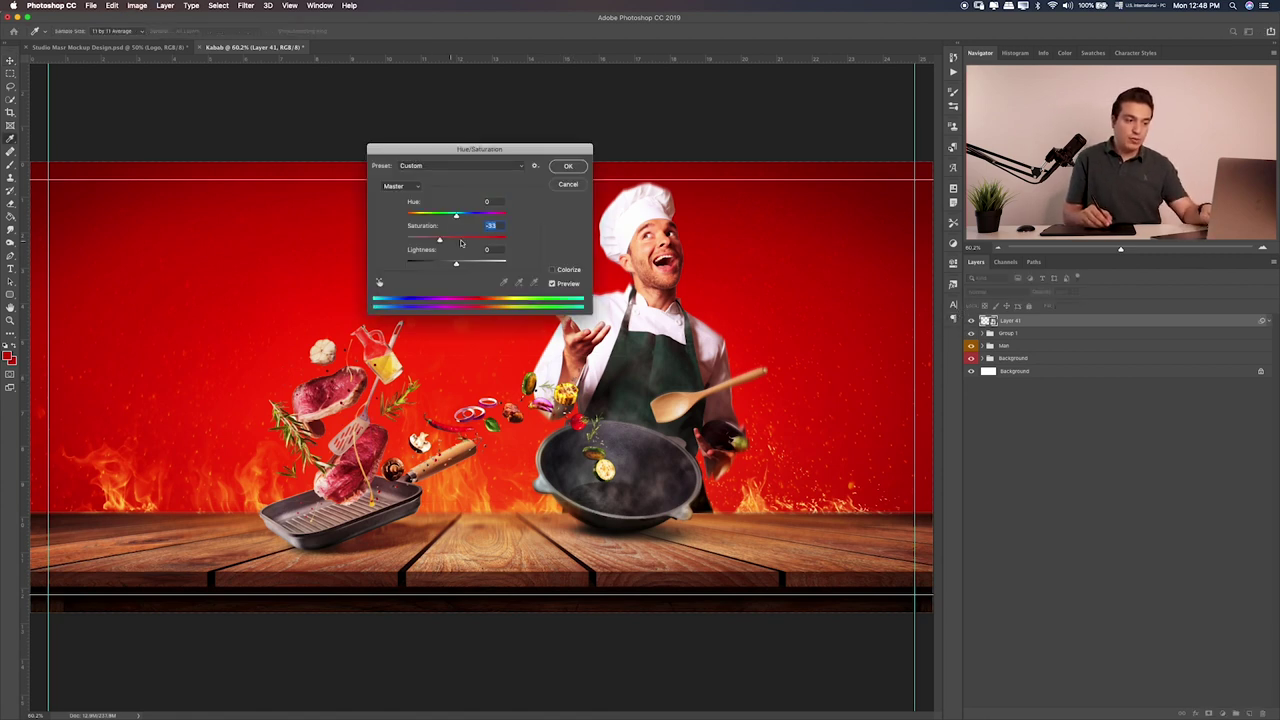
Tint the flying food with red paint on a clipped Soft Light layer
click(568, 184)
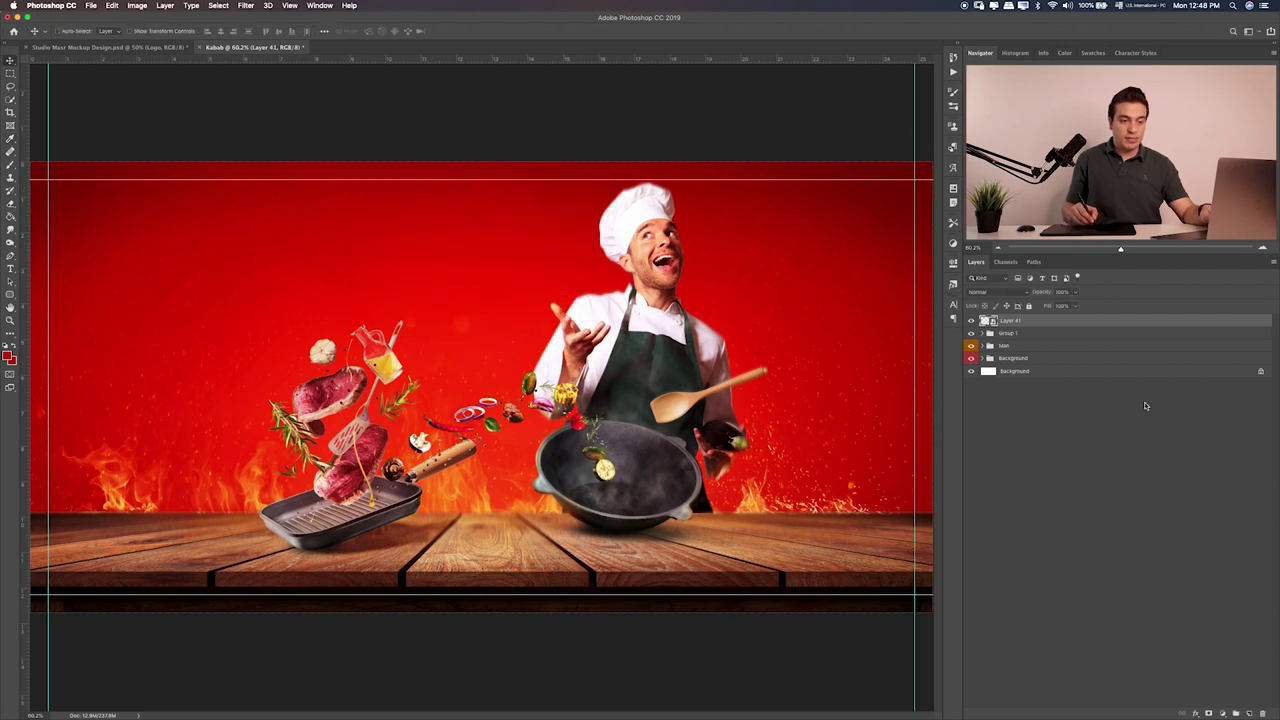
click(1250, 713)
drag(1029, 333, 1033, 331)
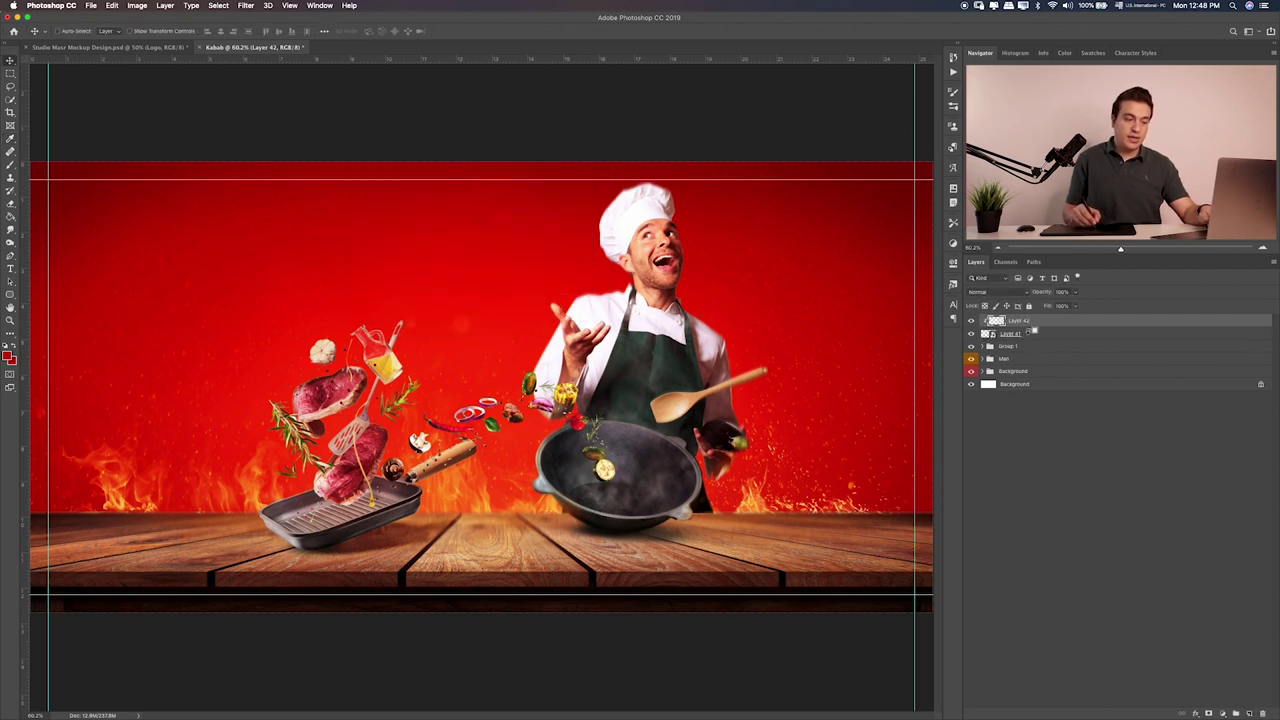
key(b)
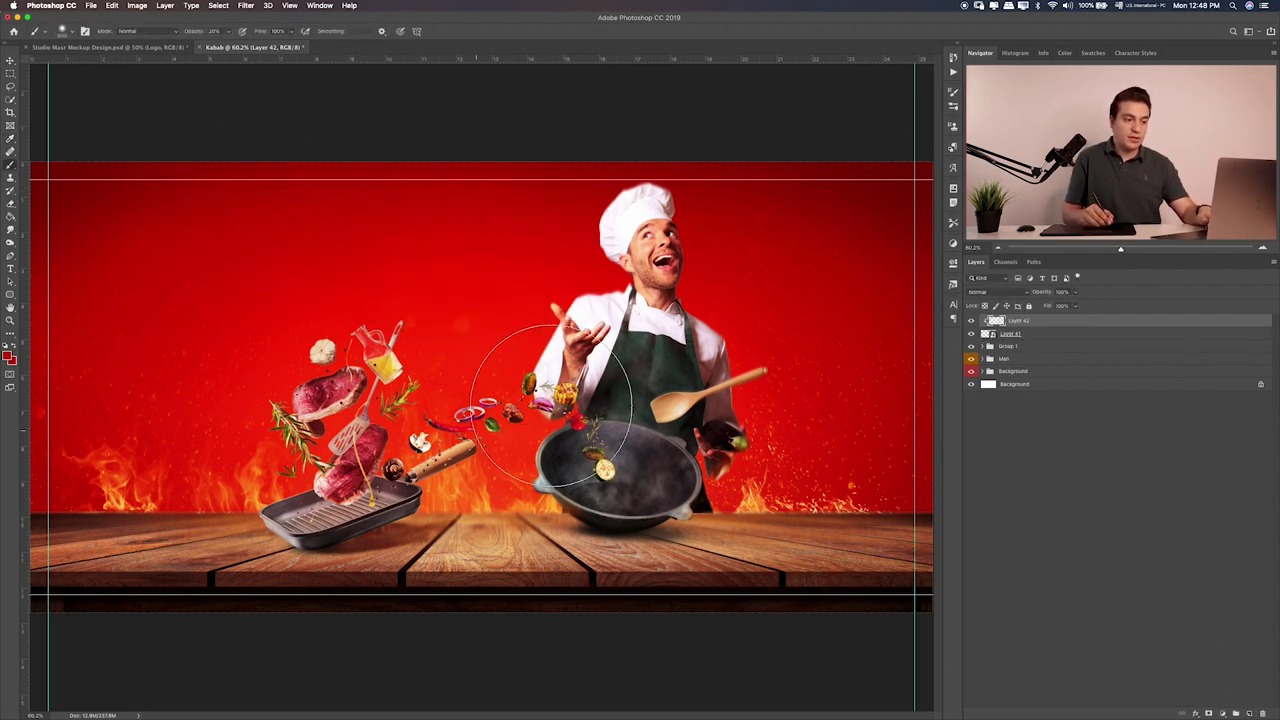
drag(595, 430, 600, 468)
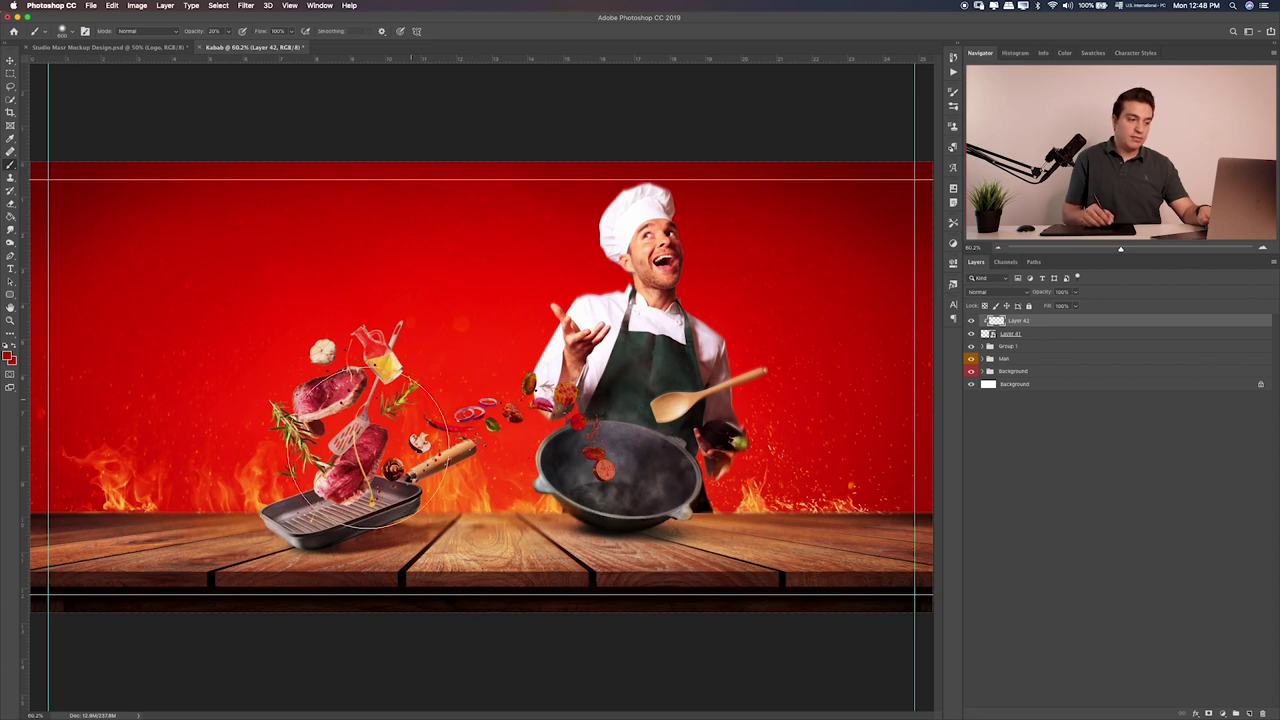
key(v)
key(alt+shift+d)
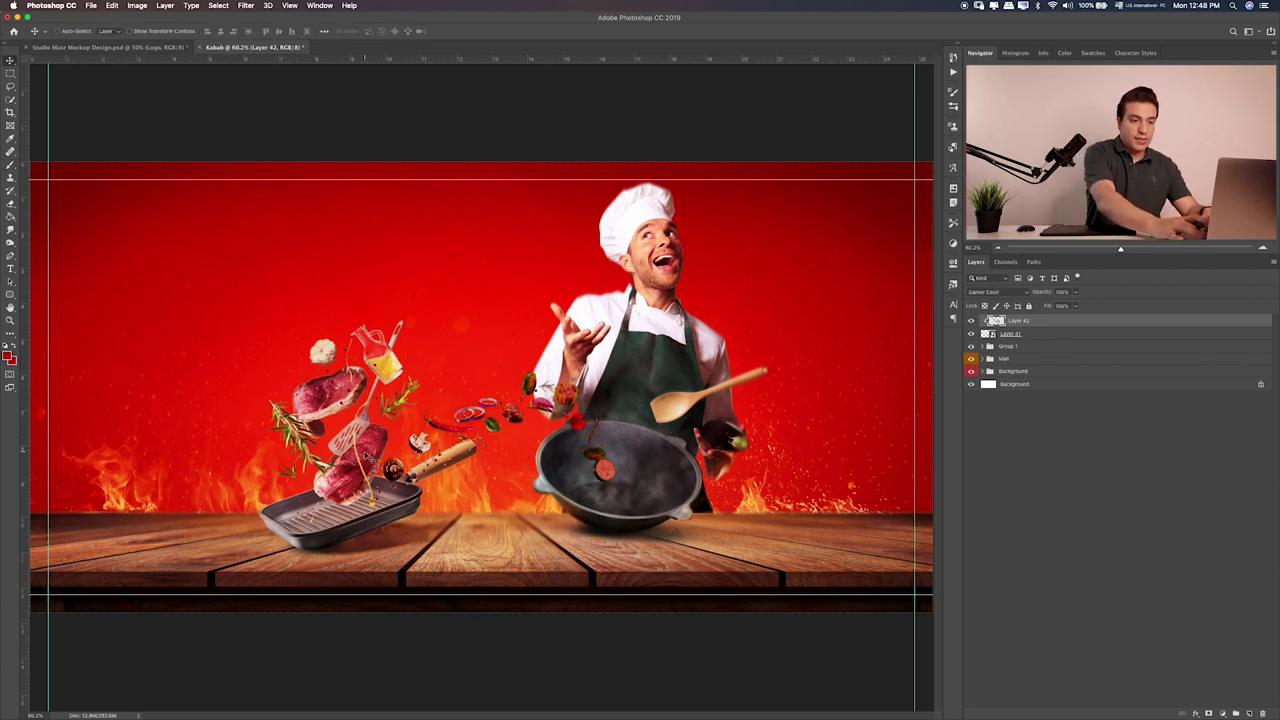
key(shift+plus)
key(shift+plus)
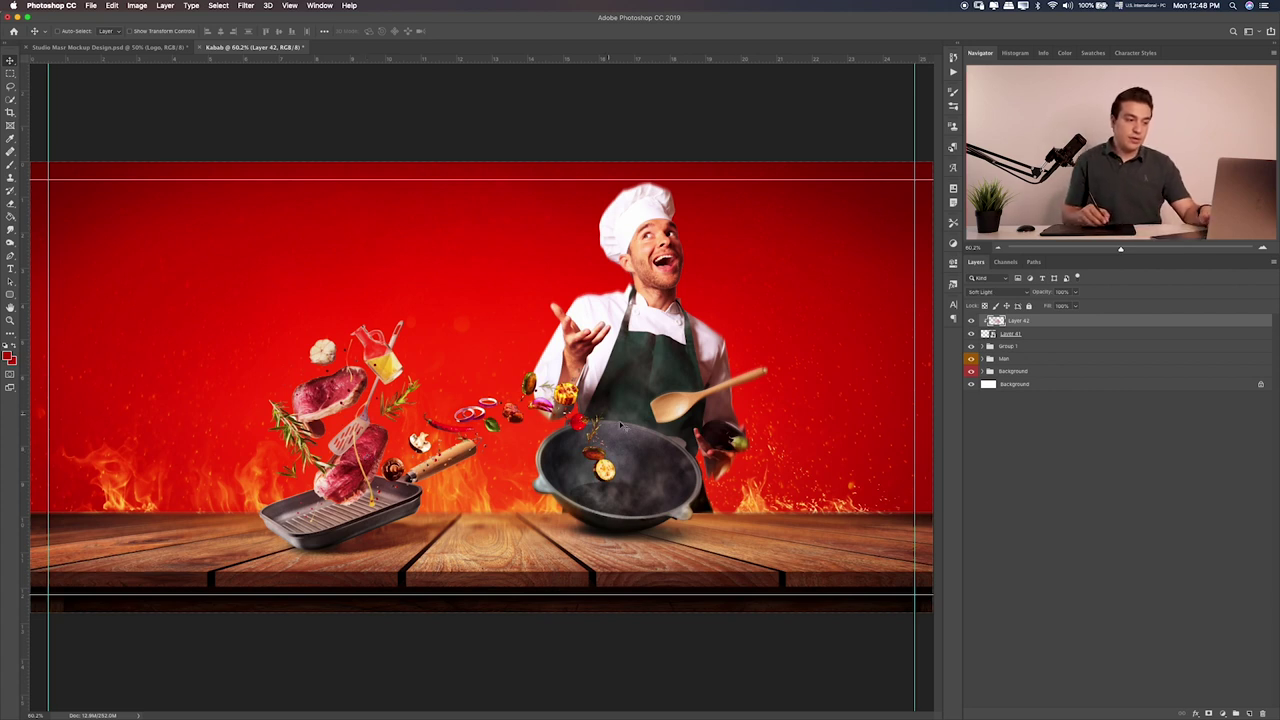
click(970, 320)
click(970, 320)
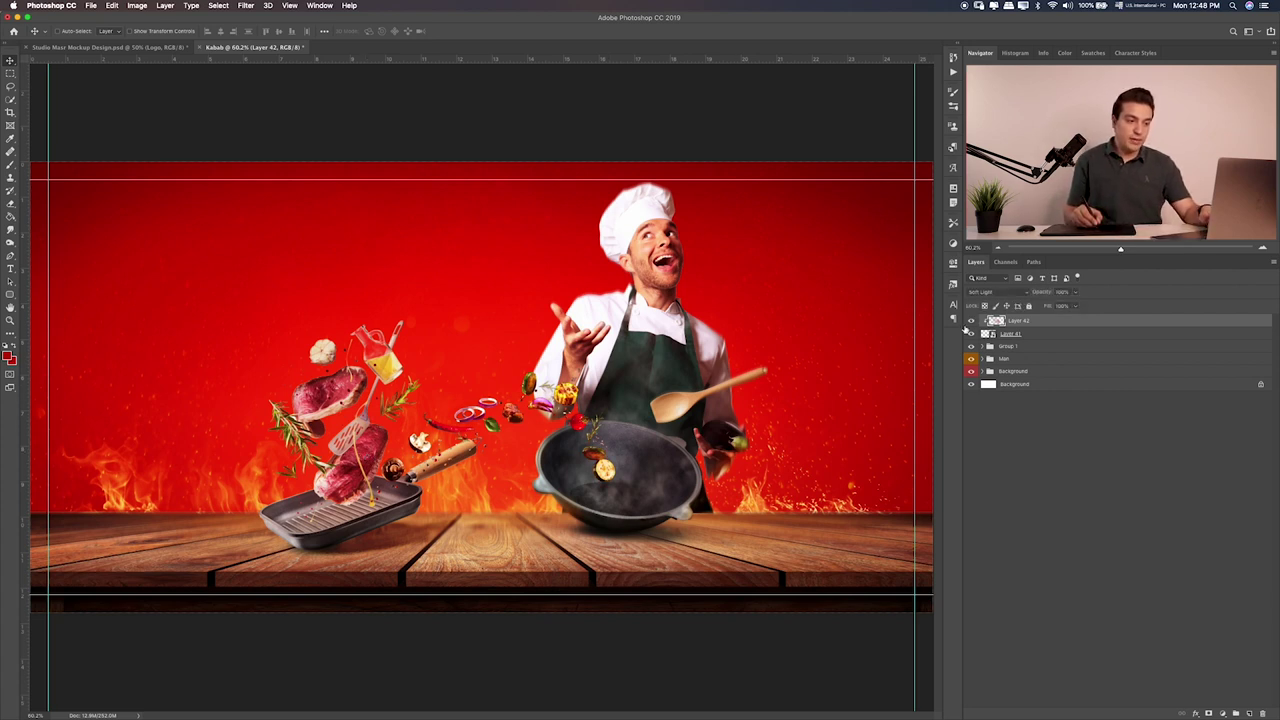
Darken the wok interior on another clipped layer, erasing part of the darkening
key(b)
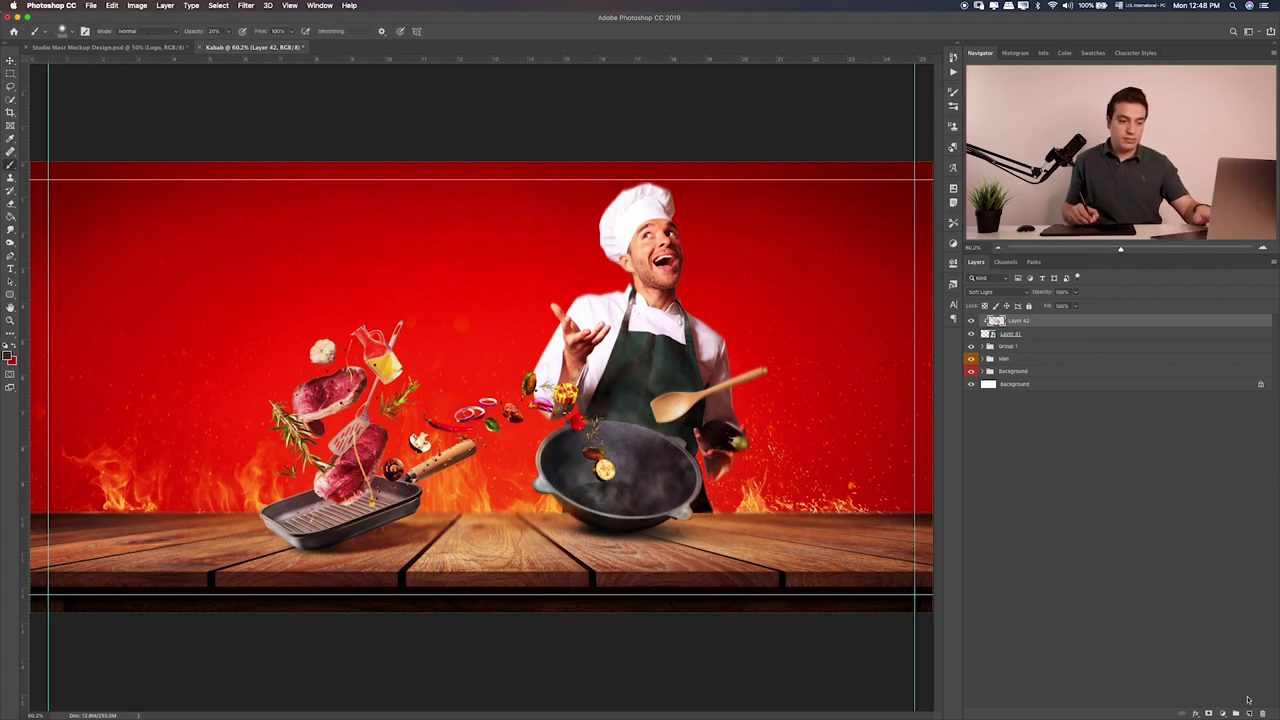
click(1249, 713)
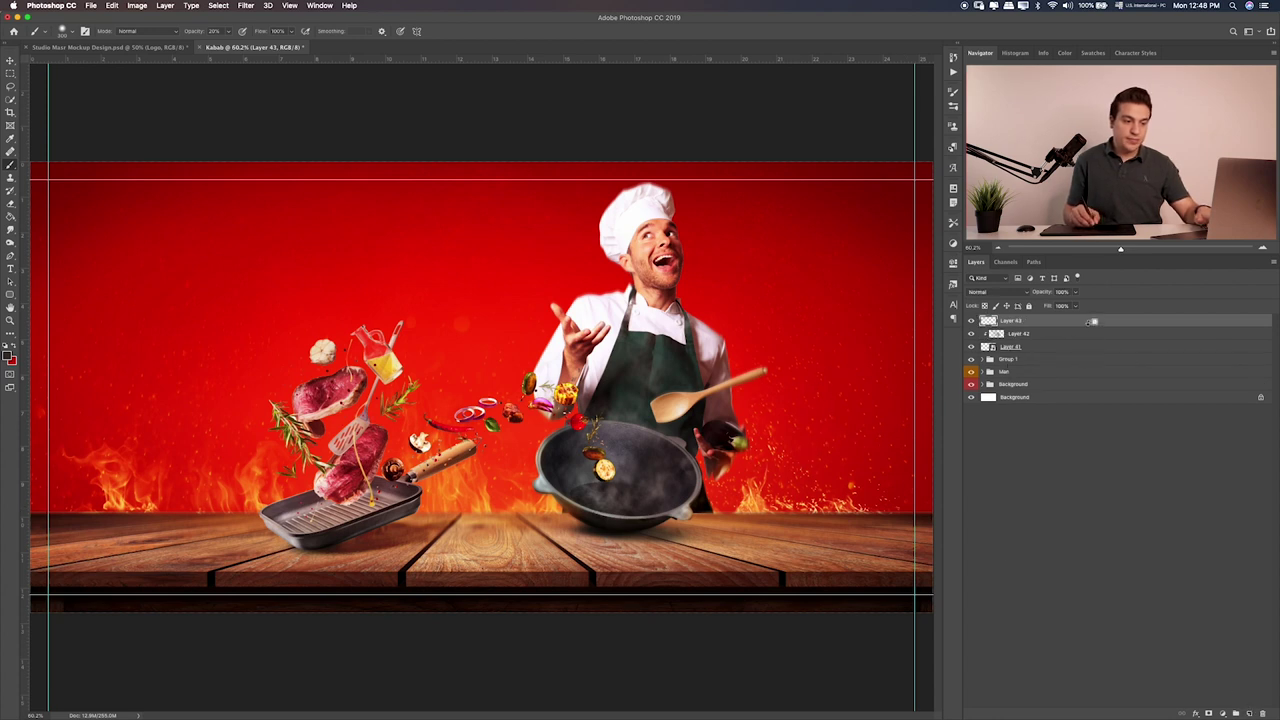
alt+click(1088, 324)
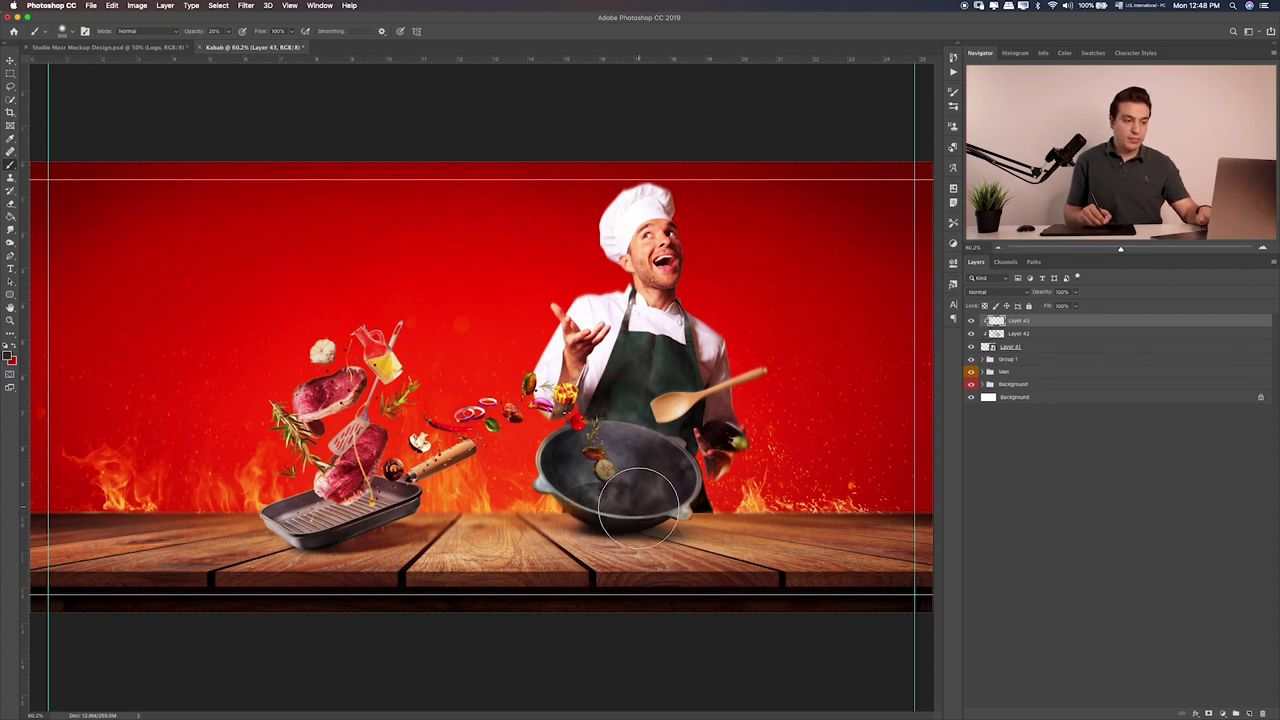
drag(638, 505, 611, 490)
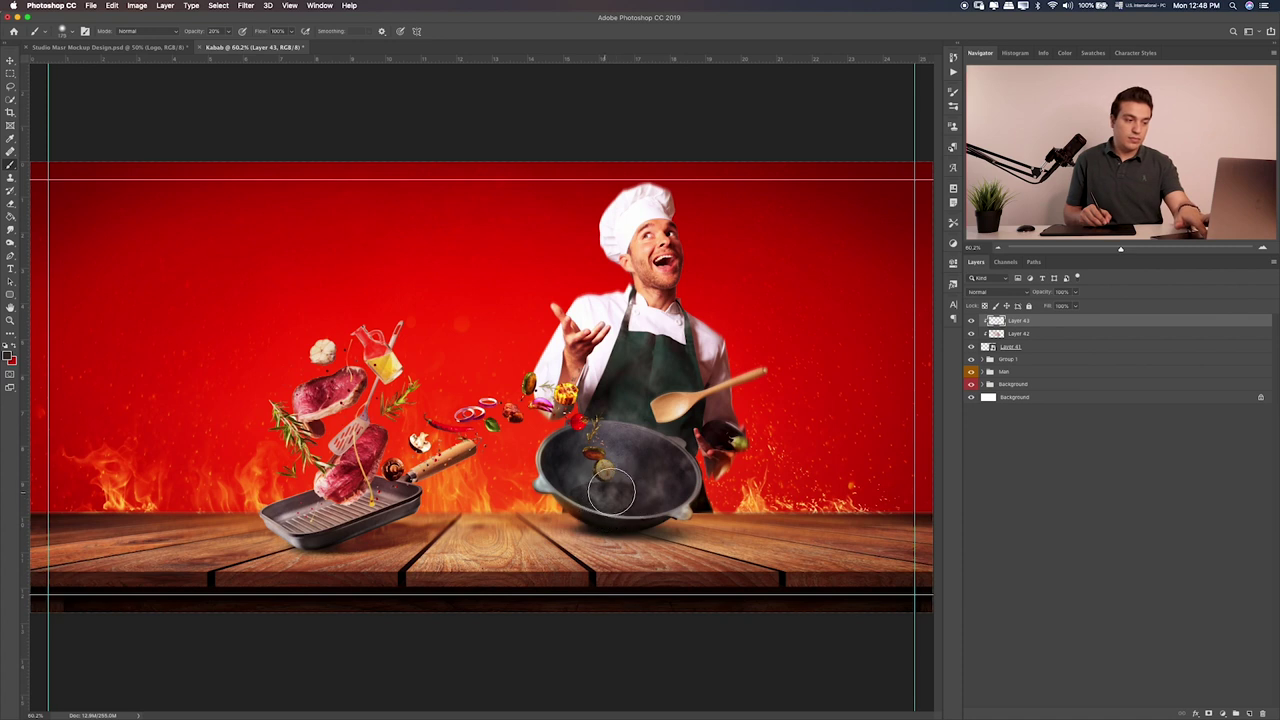
key(e)
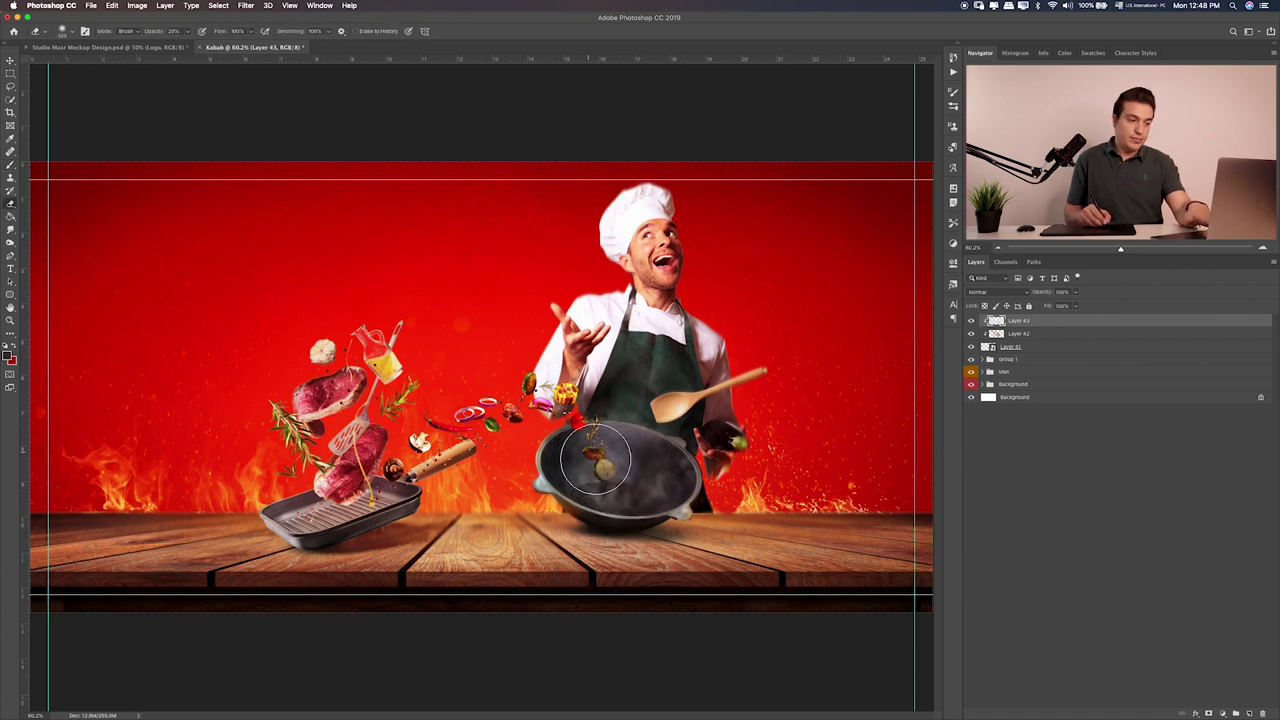
mouse_move(595, 458)
mouse_down()
mouse_move(627, 515)
mouse_move(670, 450)
mouse_up()
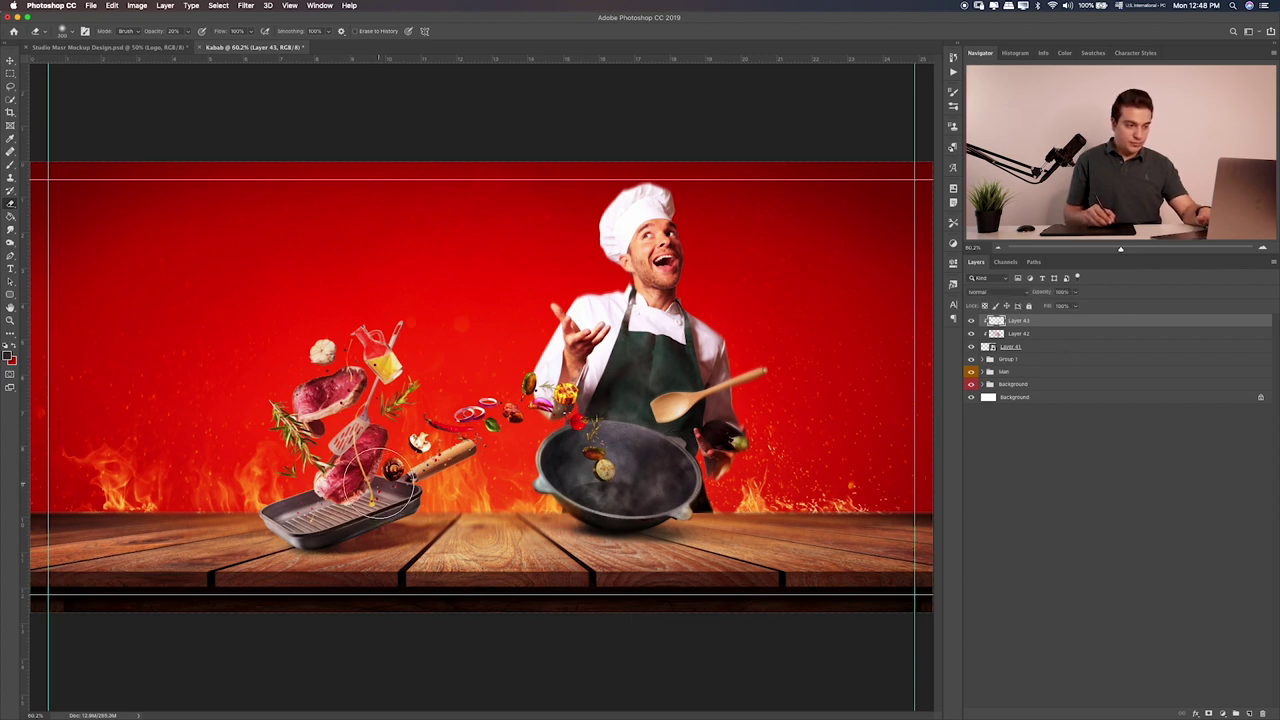
click(11, 74)
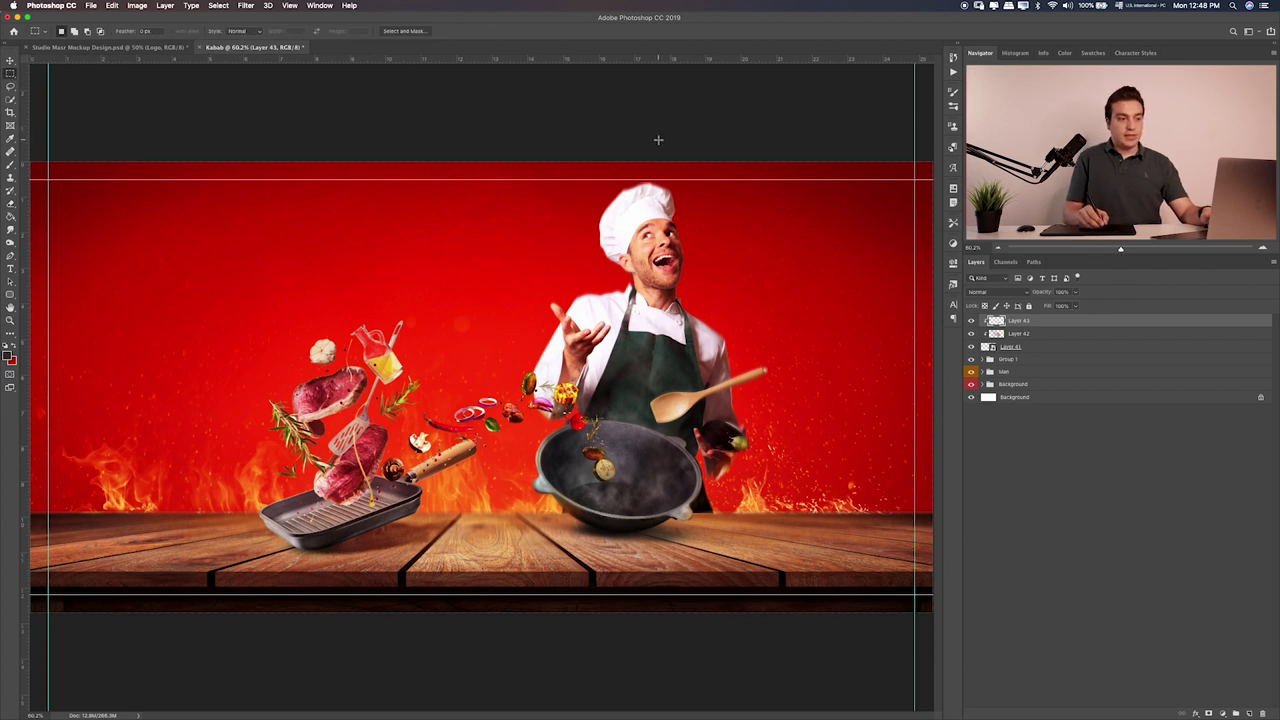
Place the fork image Layer 1.png onto the canvas and move it into the Main group
key(super+Tab)
key(super+Tab)
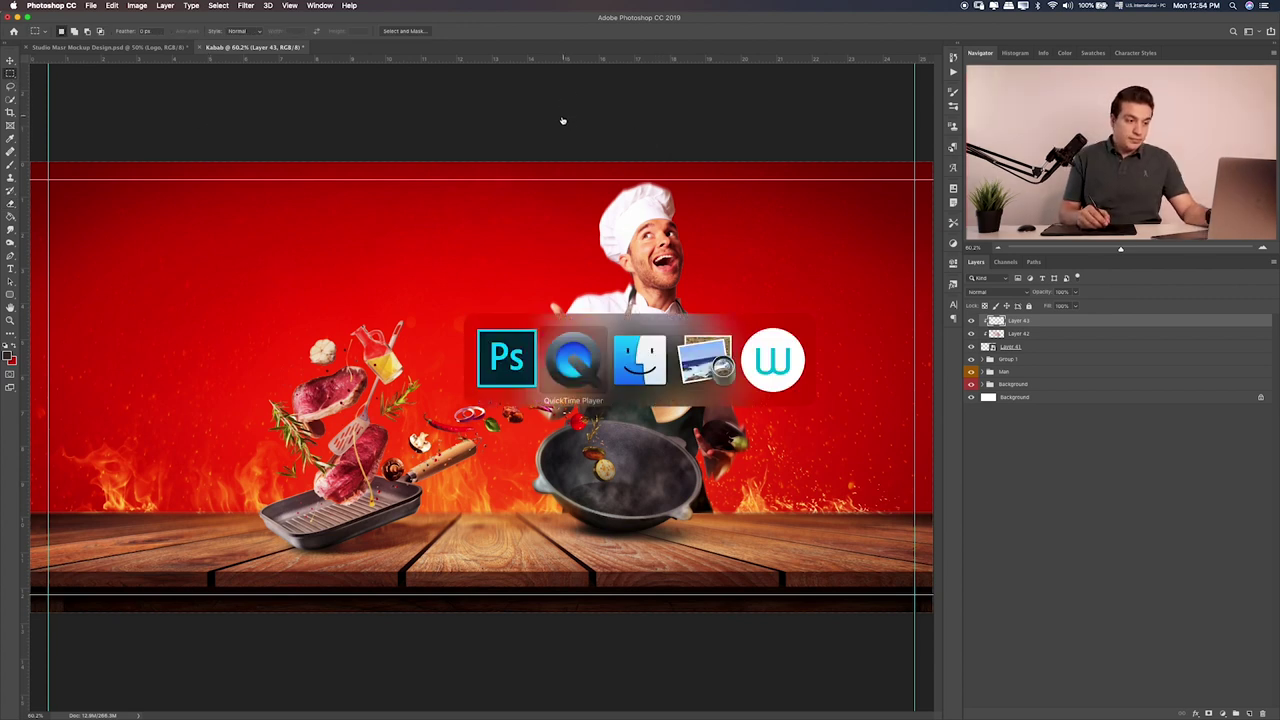
click(805, 208)
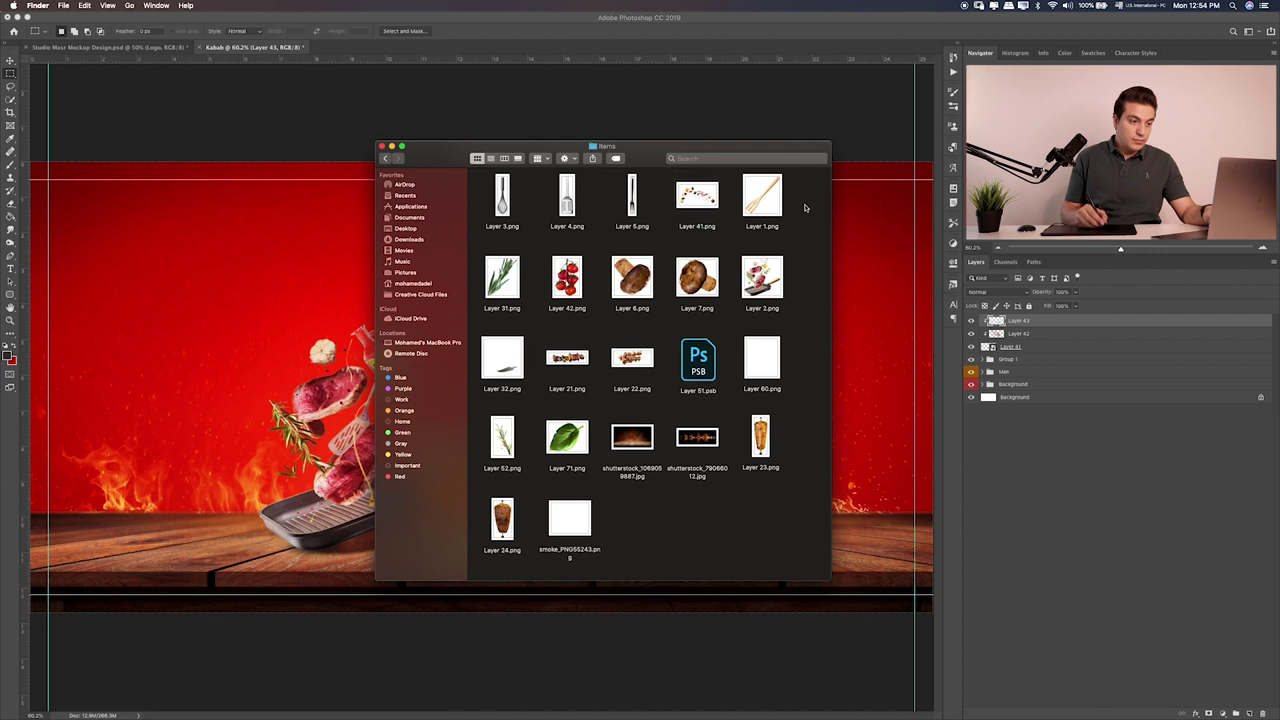
drag(765, 205, 246, 267)
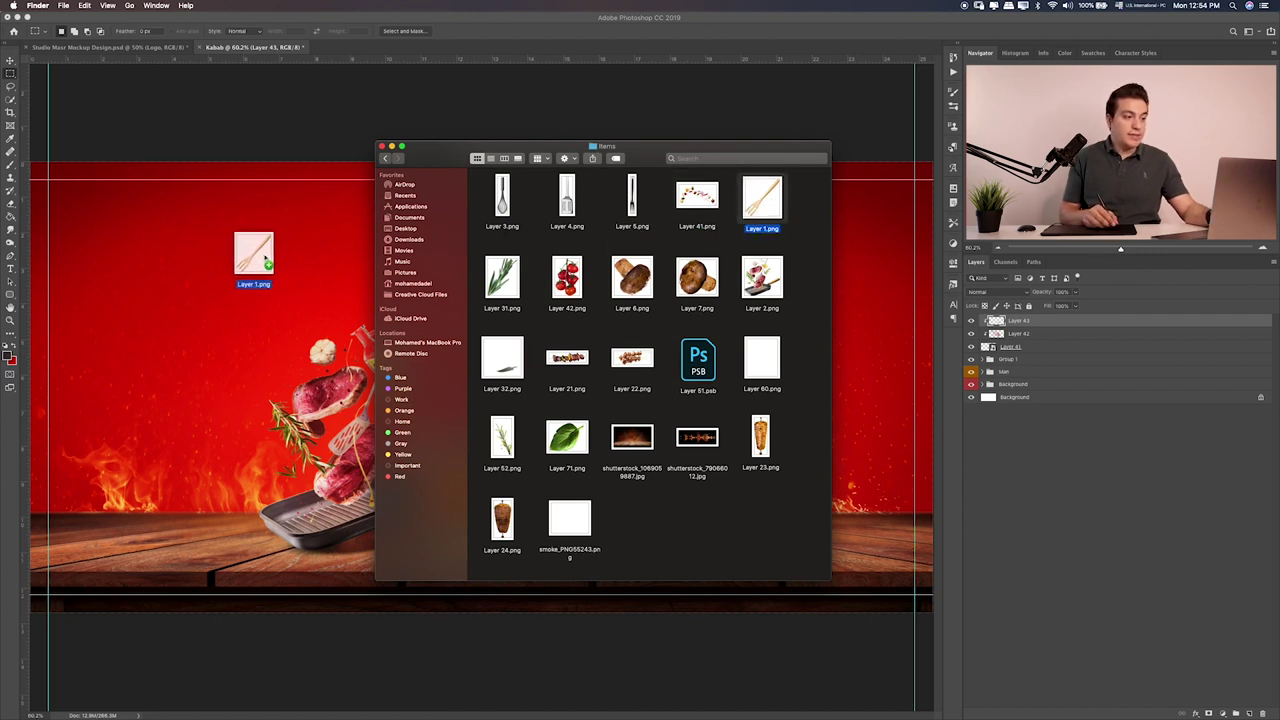
key(Return)
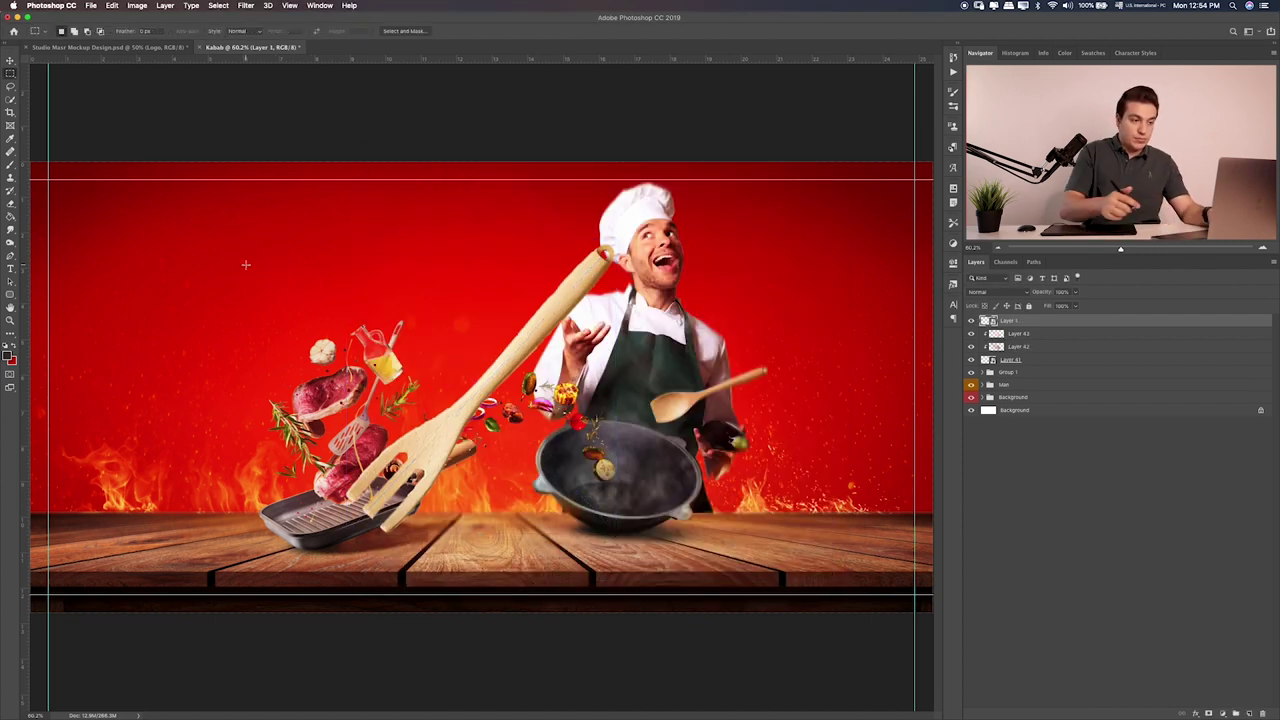
click(997, 376)
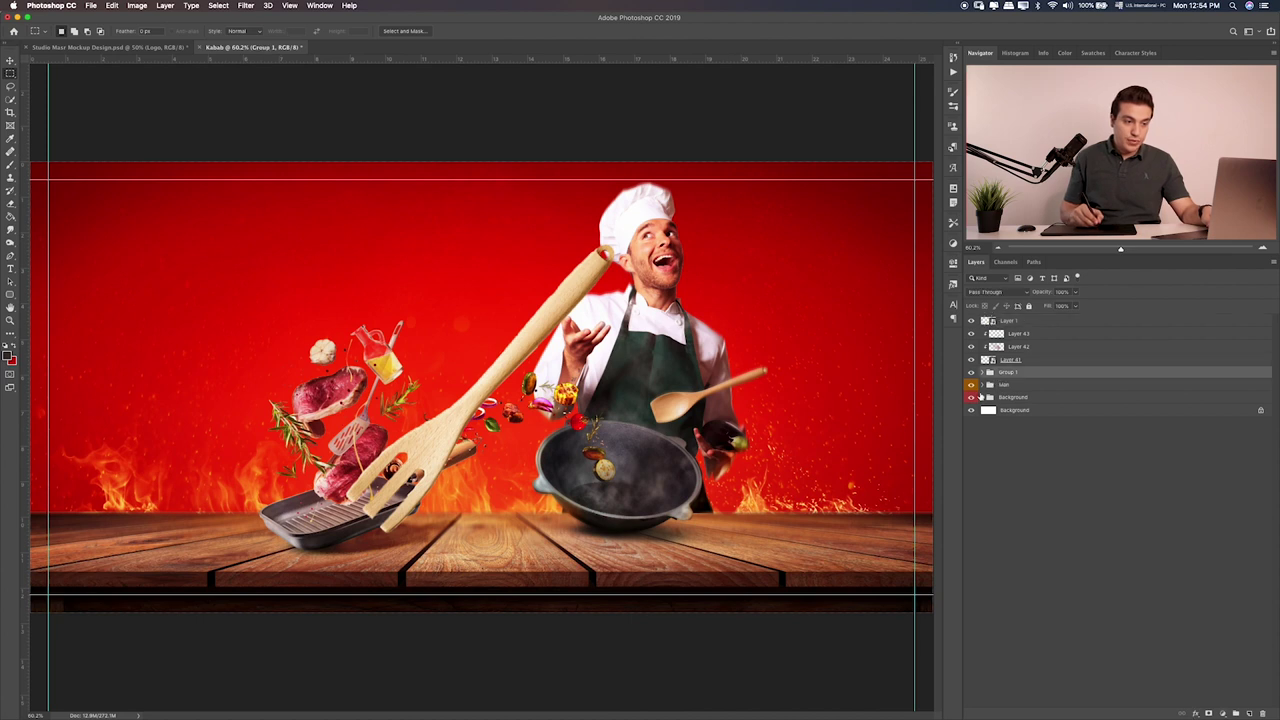
click(985, 386)
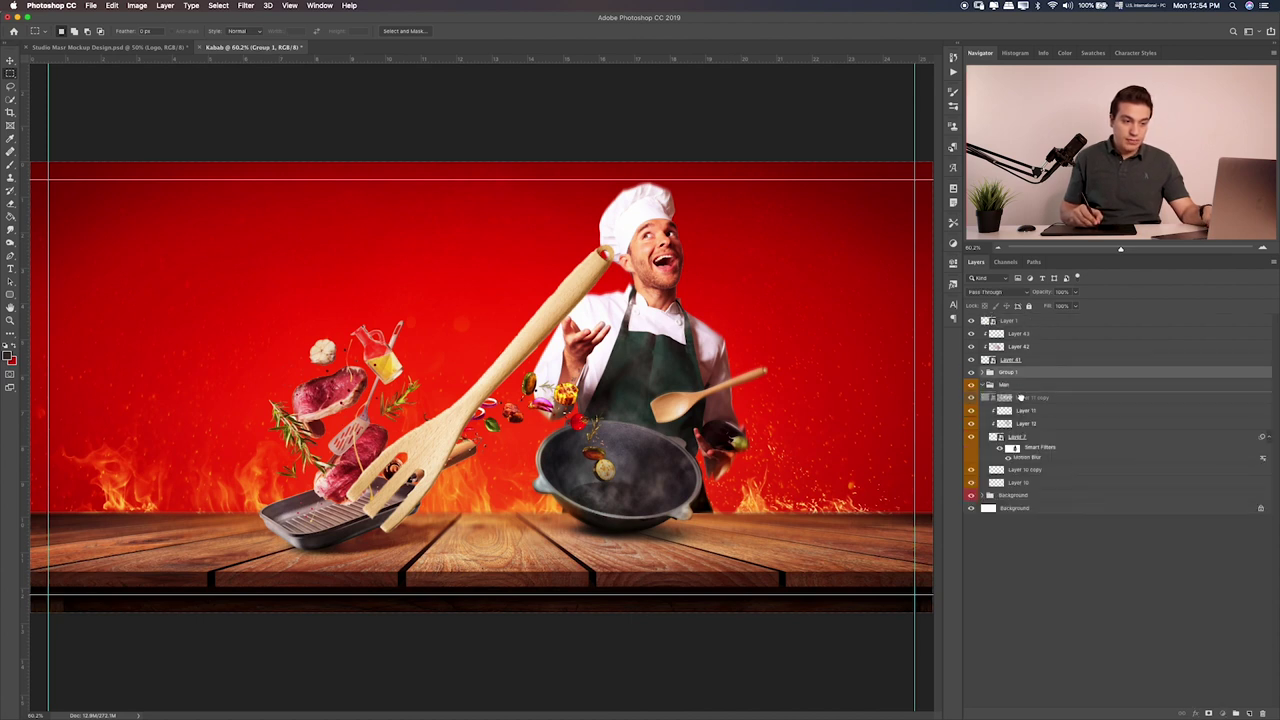
drag(1029, 320, 1020, 390)
Shrink the fork to about a third and position it above the chef's hand
key(ctrl+t)
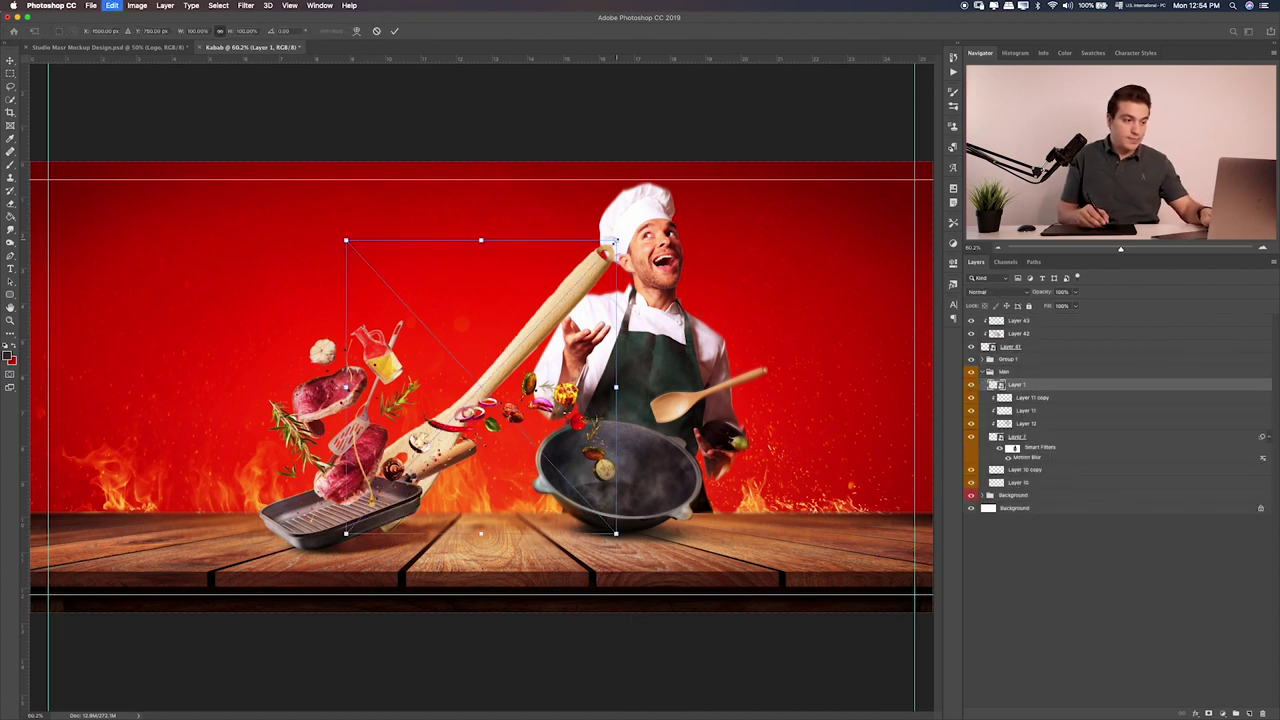
drag(615, 241, 525, 300)
mouse_move(507, 358)
mouse_down()
mouse_move(721, 338)
mouse_move(588, 203)
mouse_move(568, 228)
mouse_up()
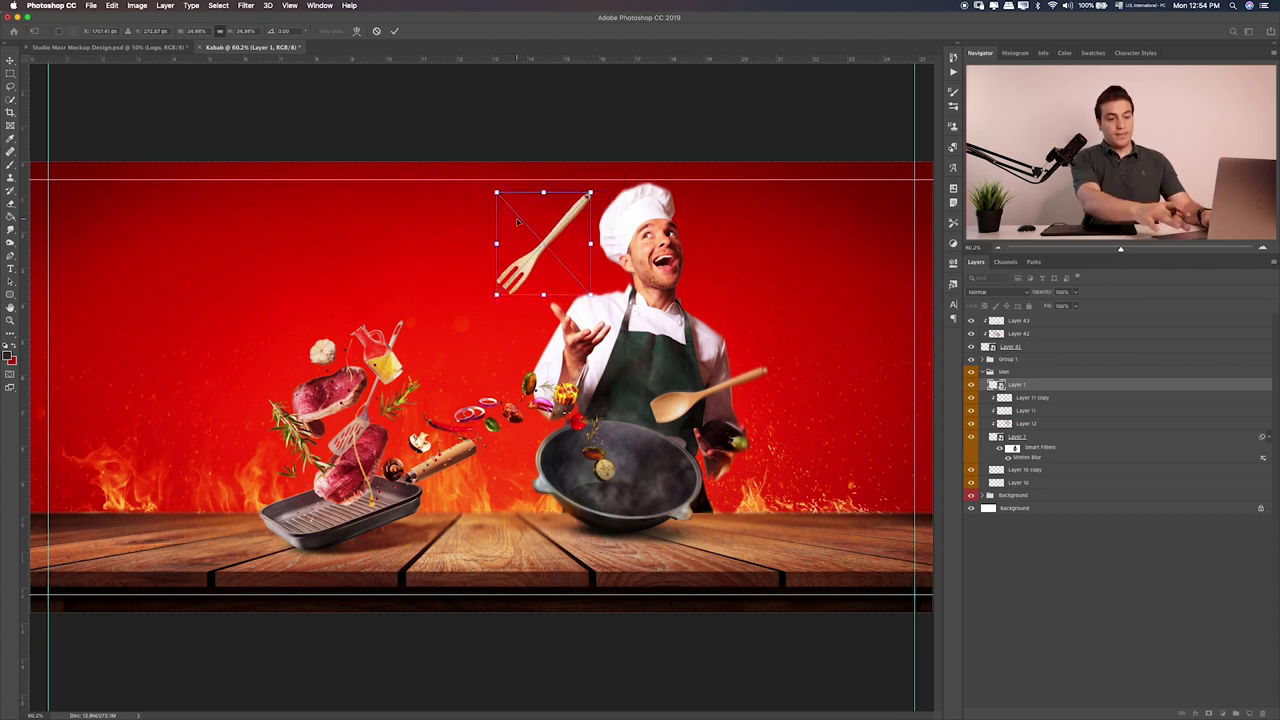
key(Return)
key(m)
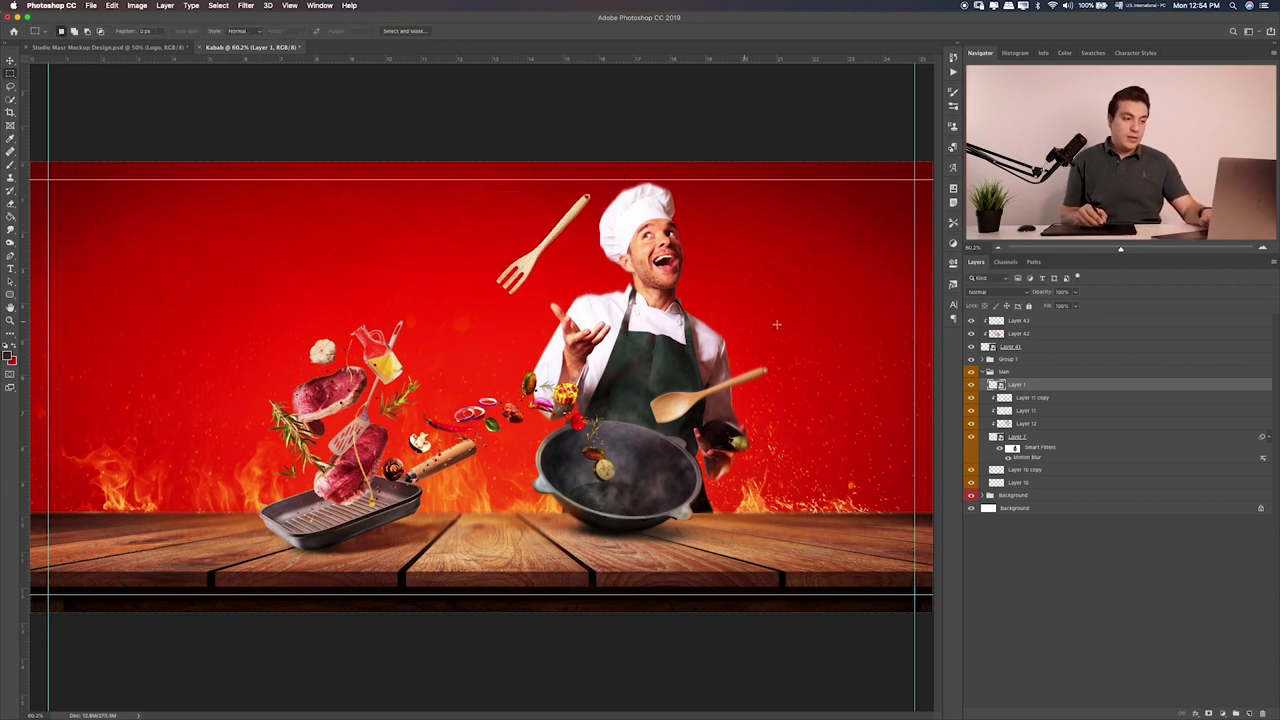
key(v)
drag(591, 268, 591, 262)
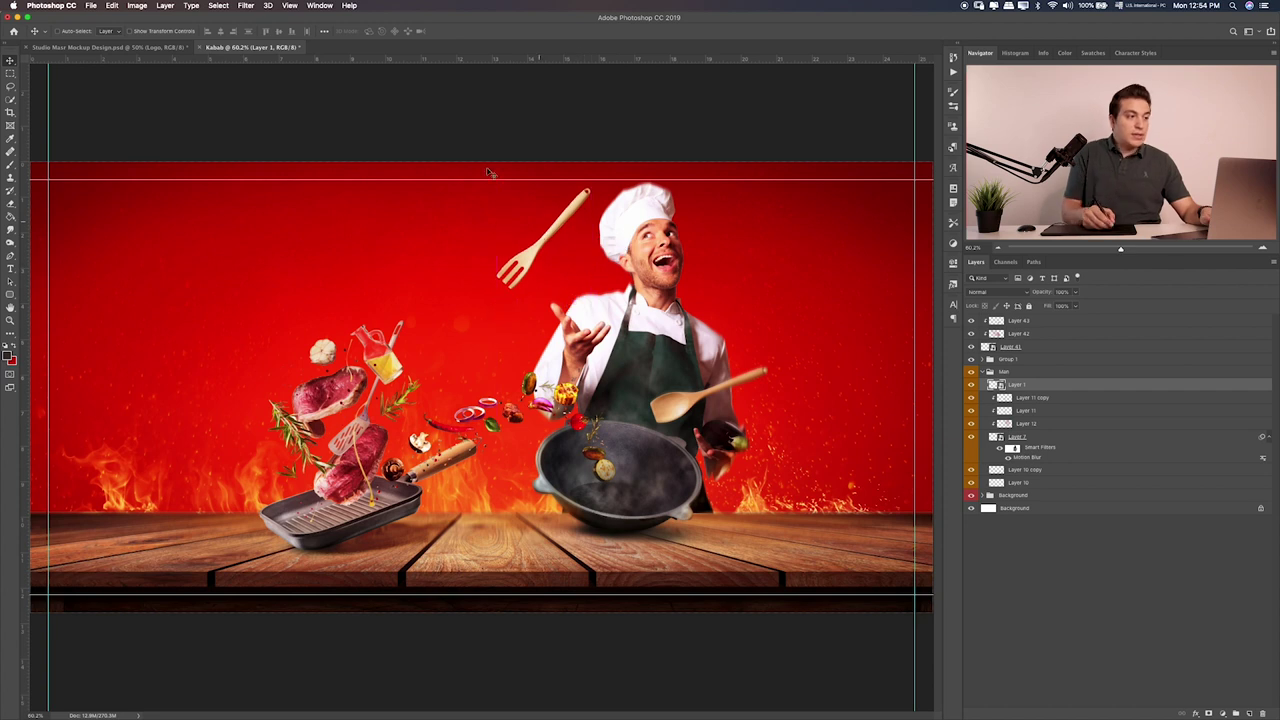
Apply a Motion Blur to the fork with angle 88 and distance 12 pixels
click(245, 5)
mouse_move(290, 124)
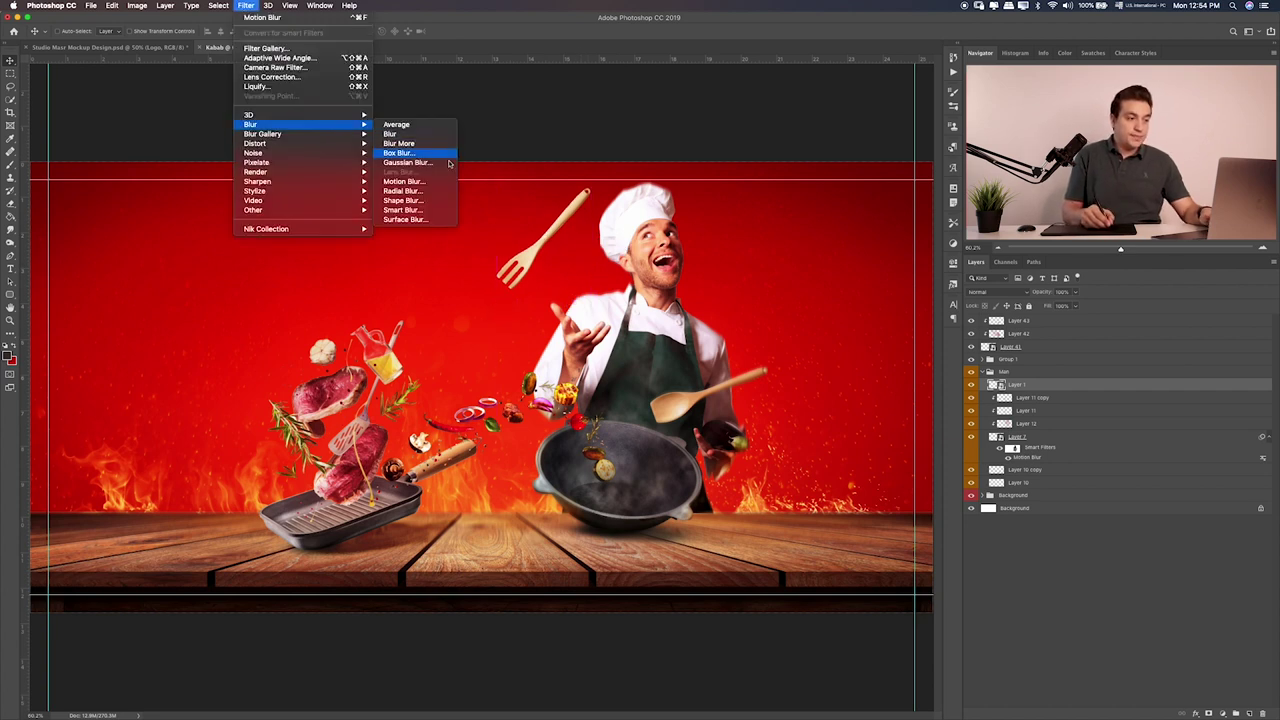
click(448, 184)
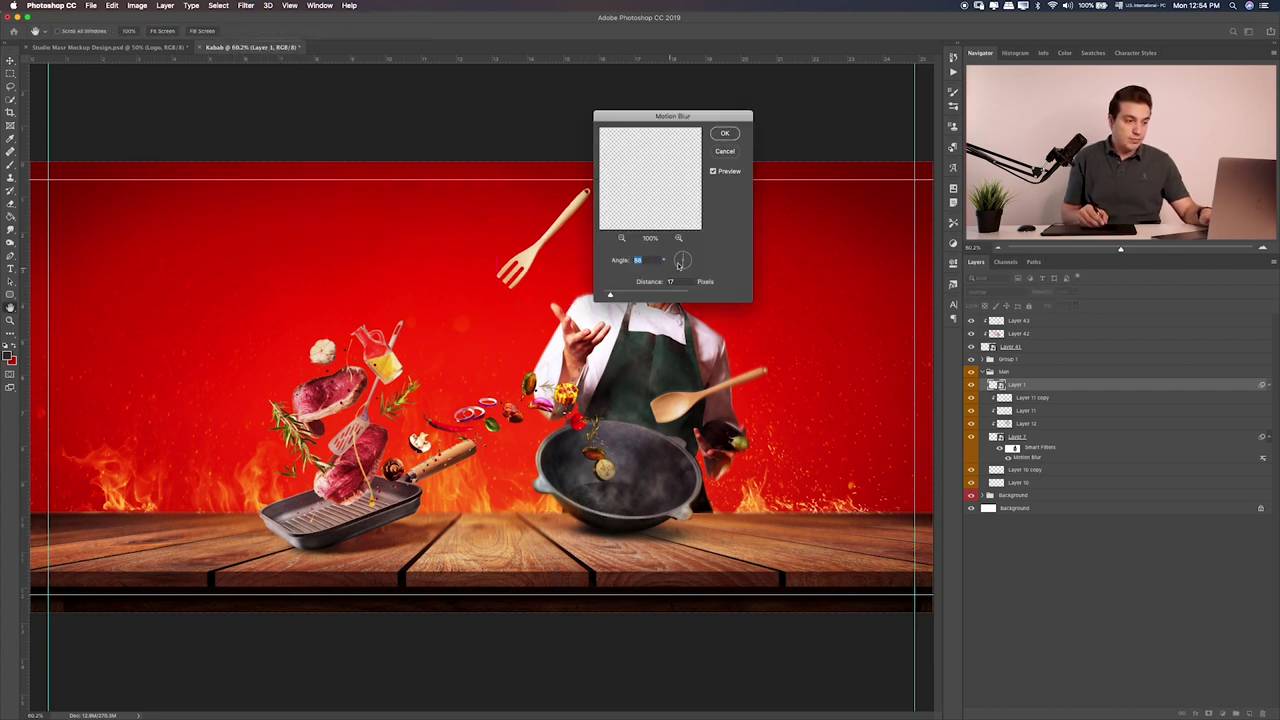
click(725, 133)
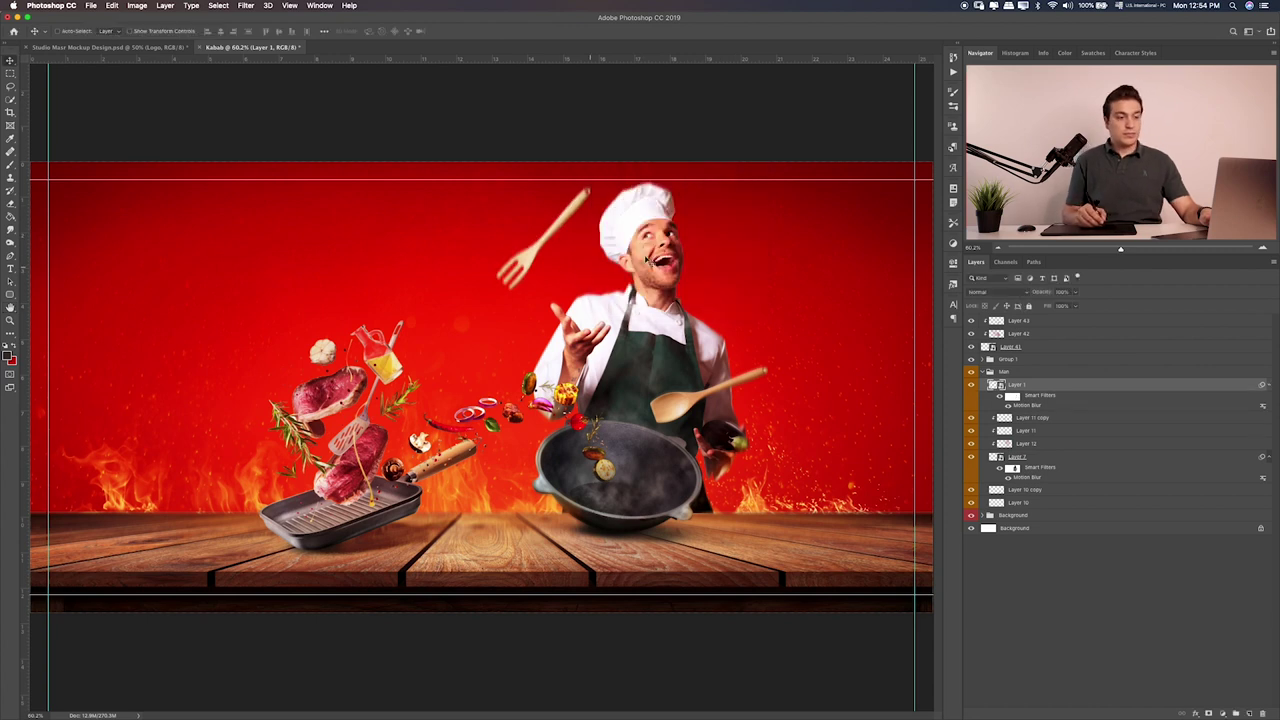
double_click(1024, 406)
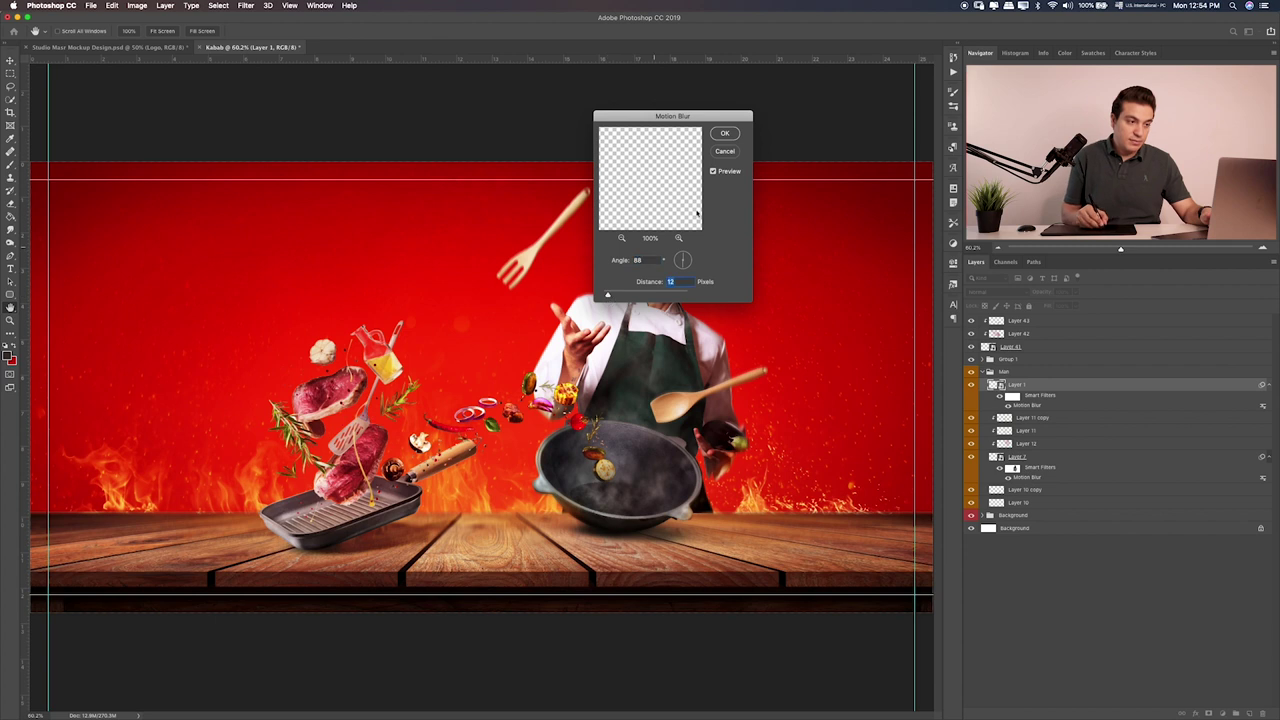
click(736, 133)
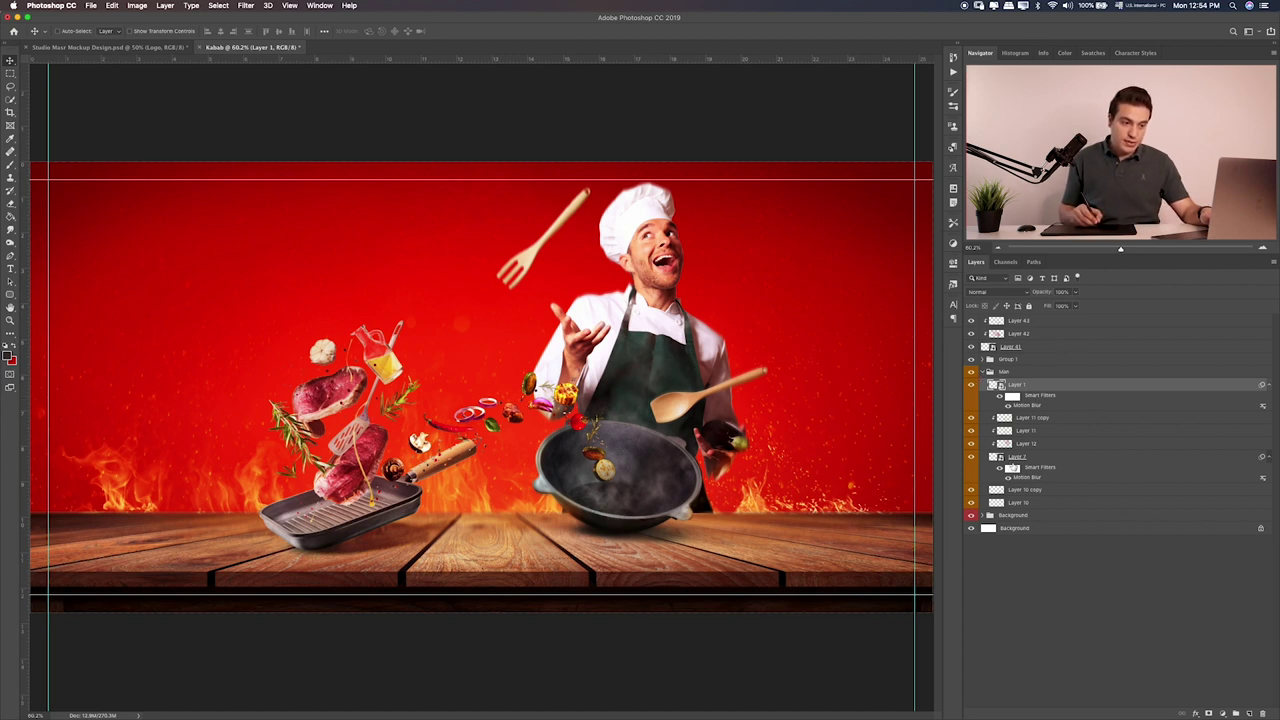
Select the chef and wok layers, Layer 10 through Layer 11 copy, for transforming
click(1040, 456)
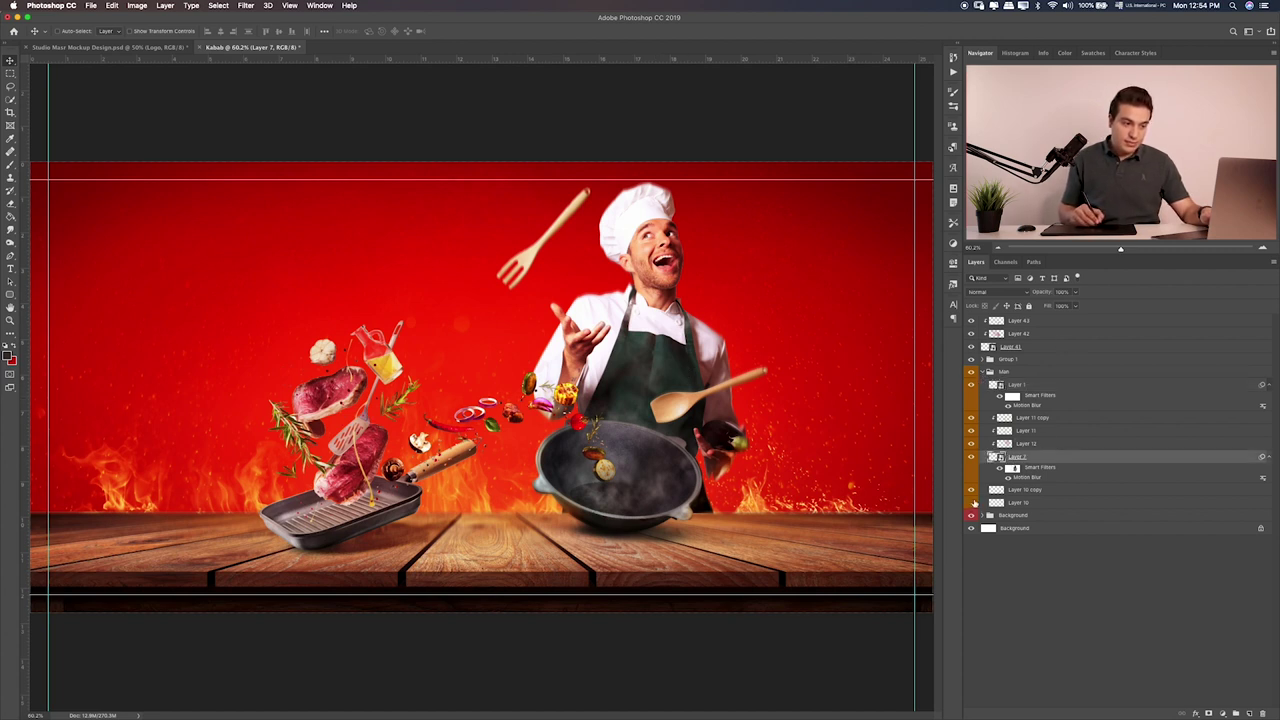
click(1004, 502)
shift+click(1026, 431)
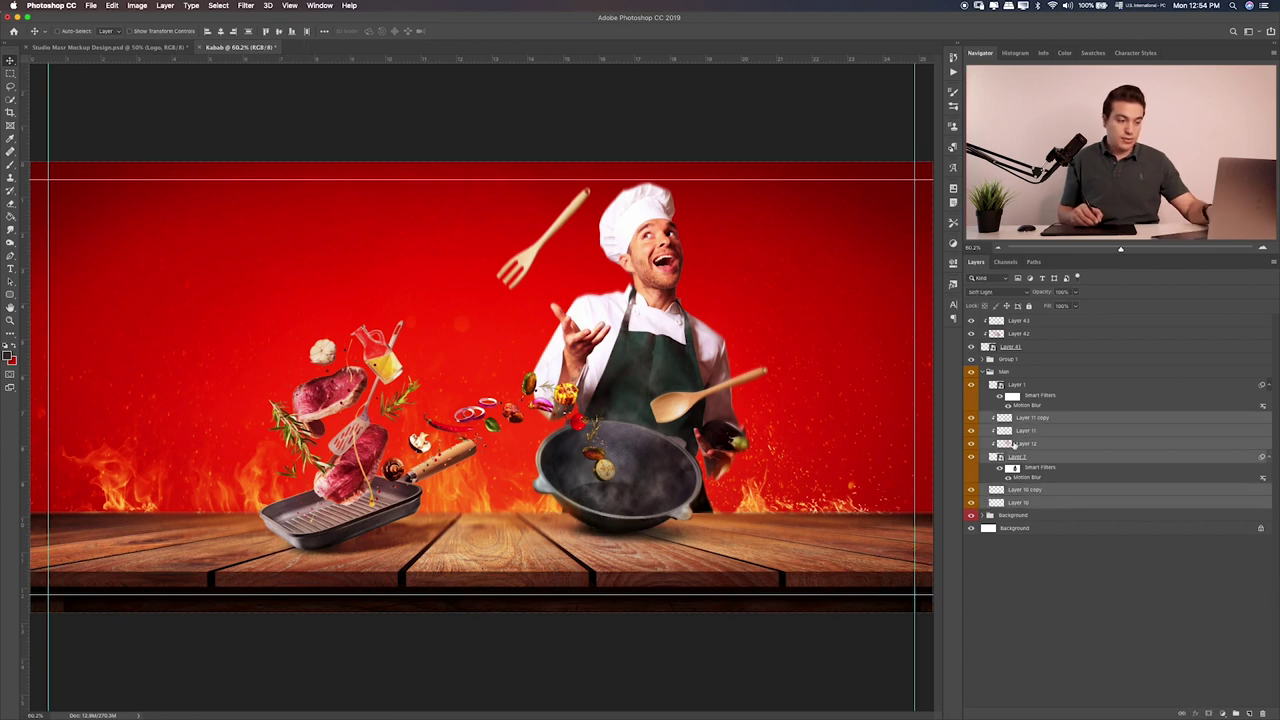
key(ctrl+t)
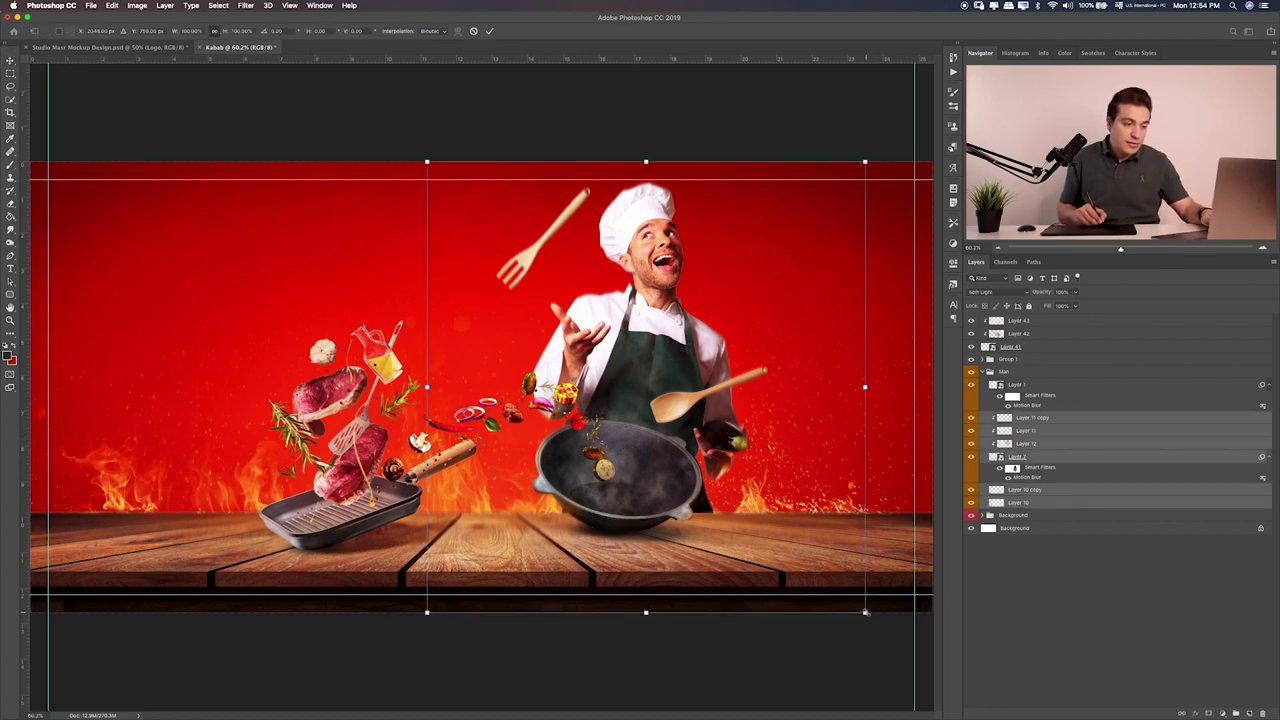
Enlarge the chef and wok layers from the corner, then zoom in to 100%
drag(866, 612, 890, 633)
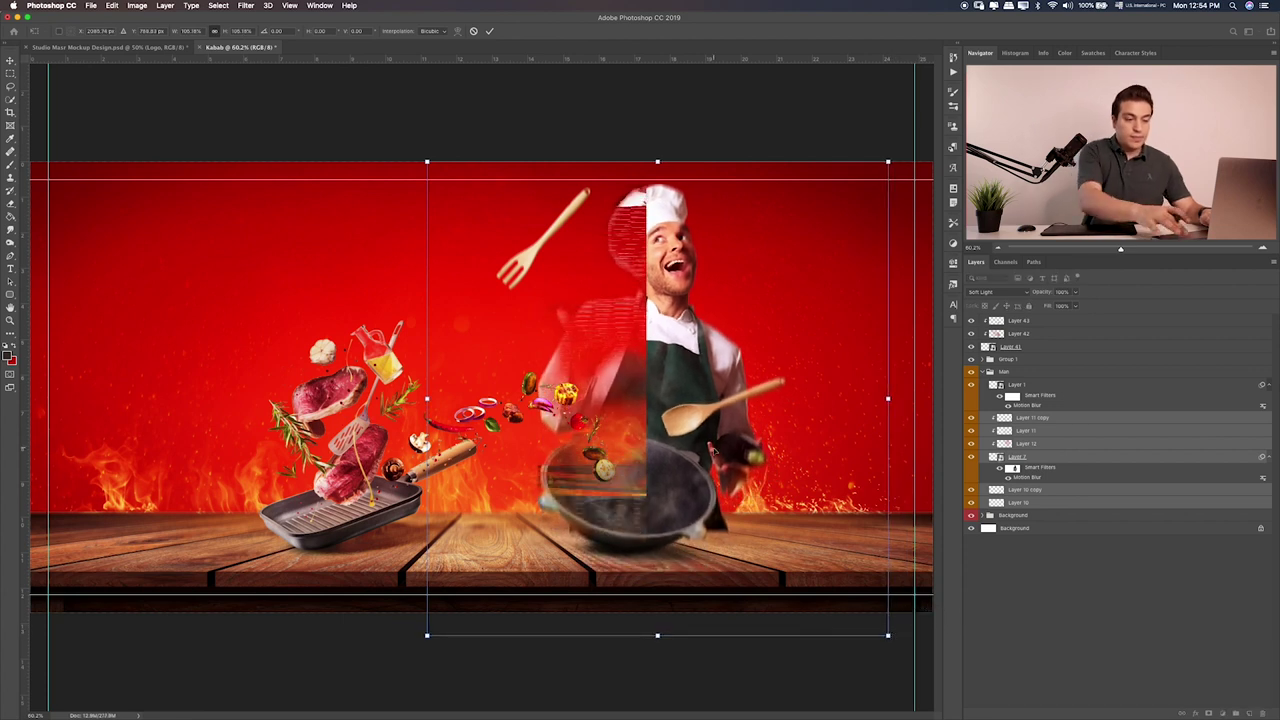
key(Return)
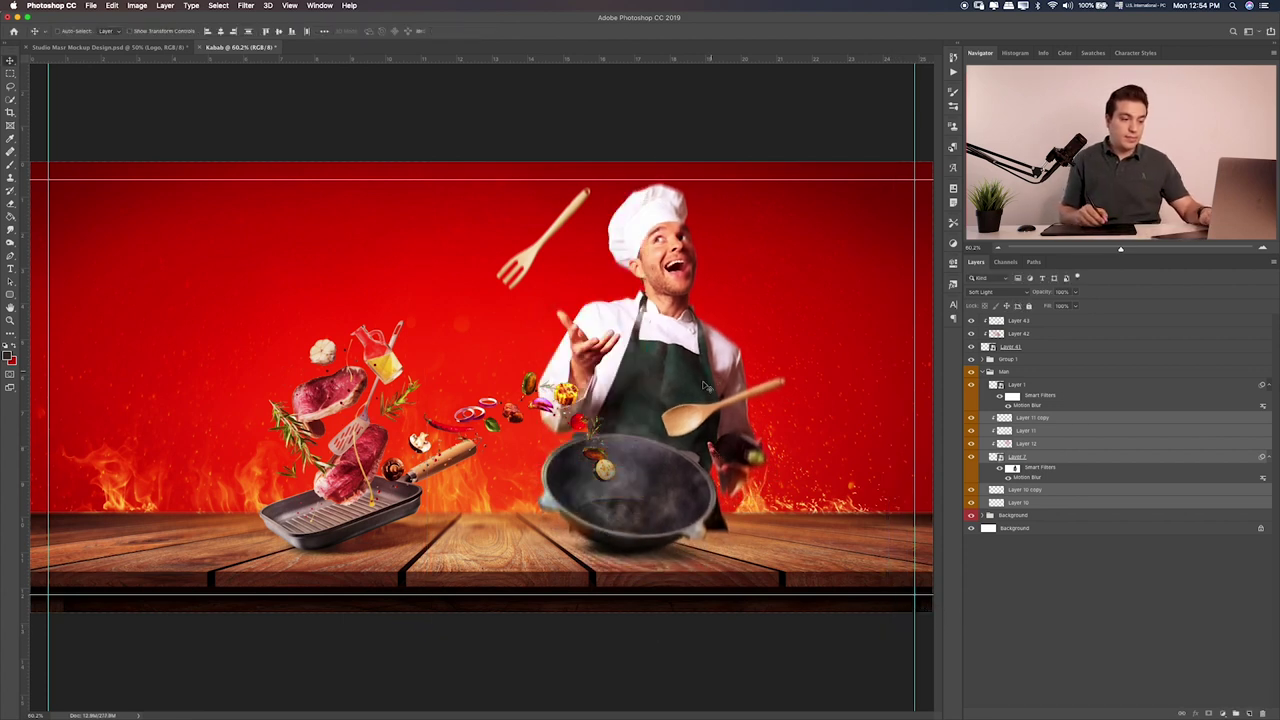
key(super+plus)
key(super+plus)
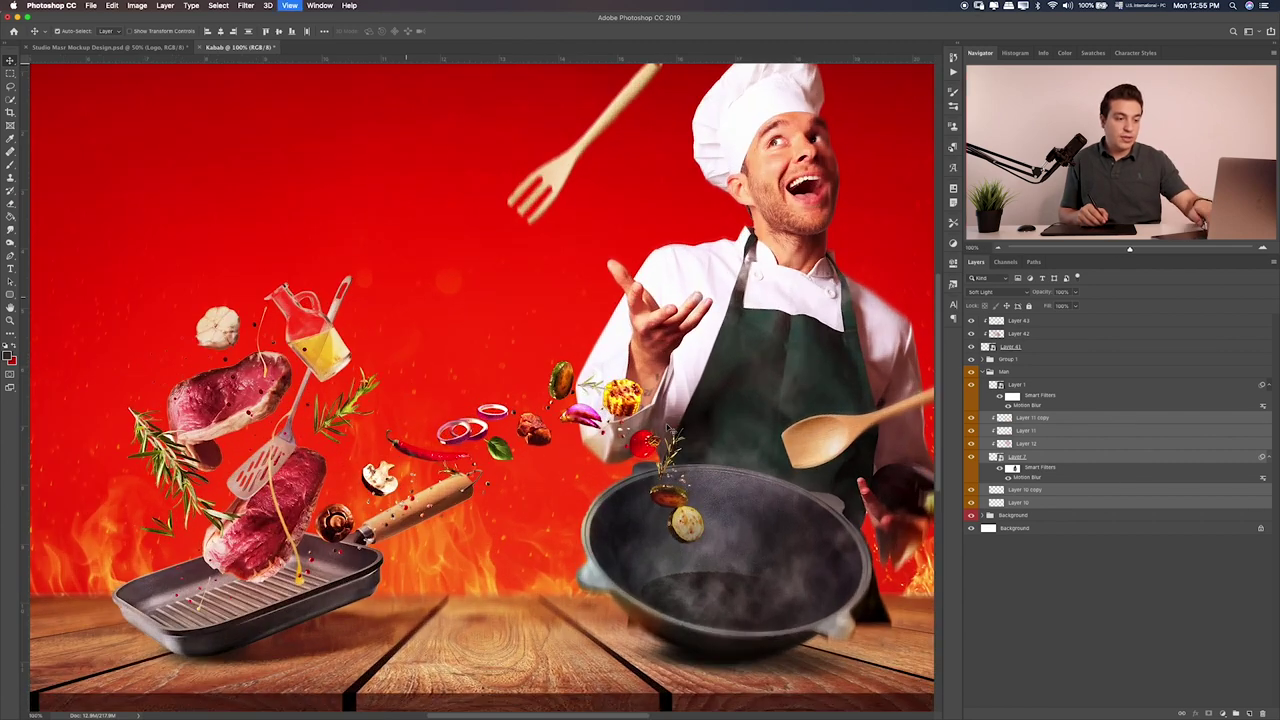
scroll(706, 443, right, 4)
scroll(704, 455, right, 3)
scroll(700, 465, right, 2)
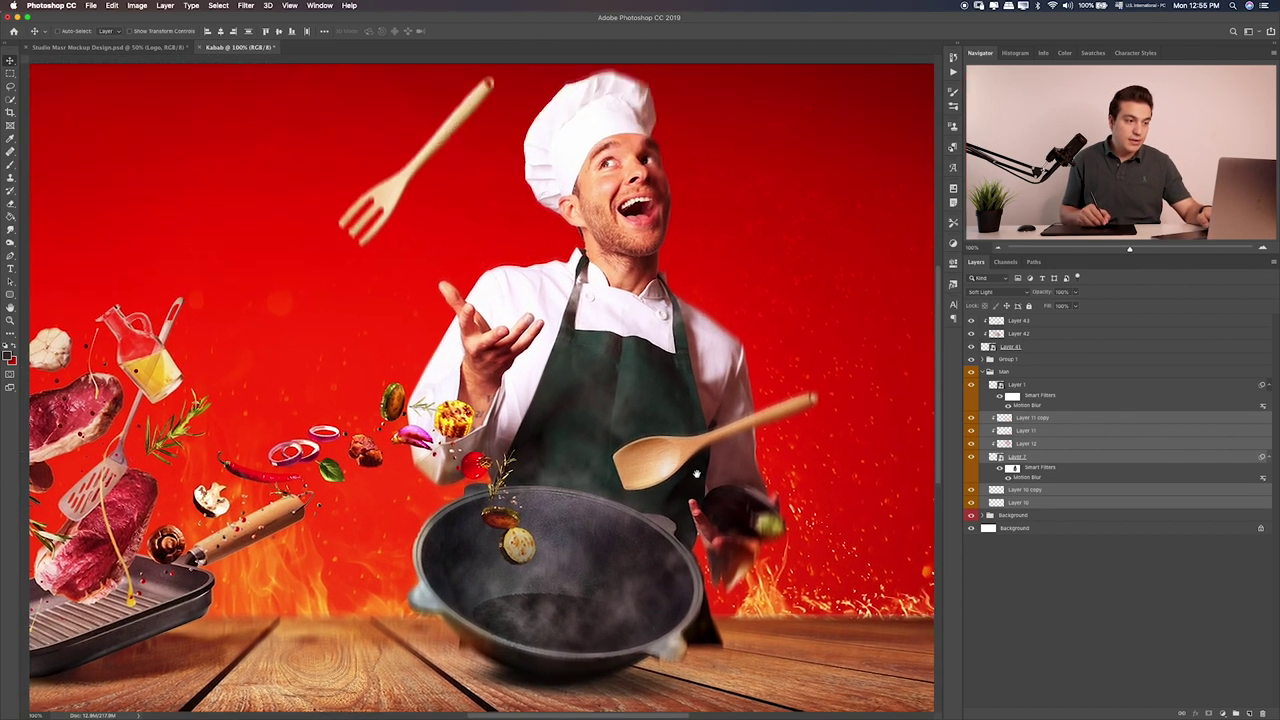
scroll(675, 438, down, 2)
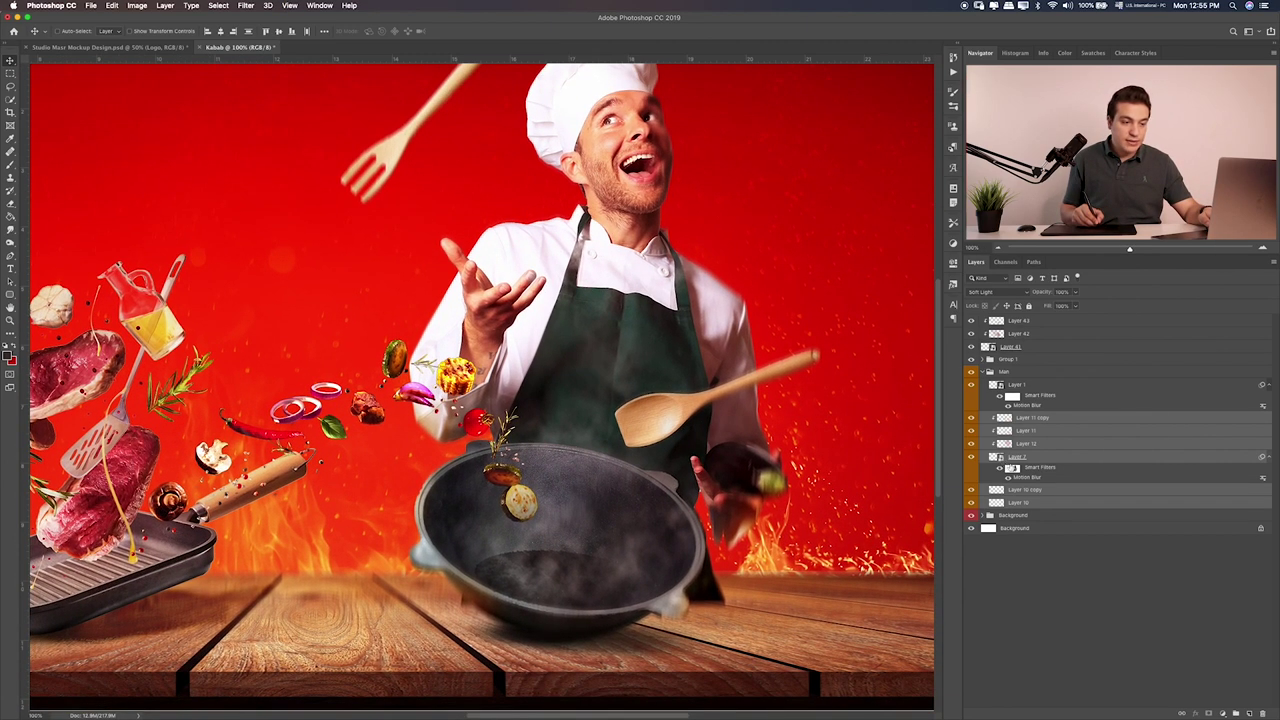
Paint at 30% opacity on Layer 7's blur filter mask to sharpen the chef's hand
click(1013, 468)
scroll(906, 475, up, 2)
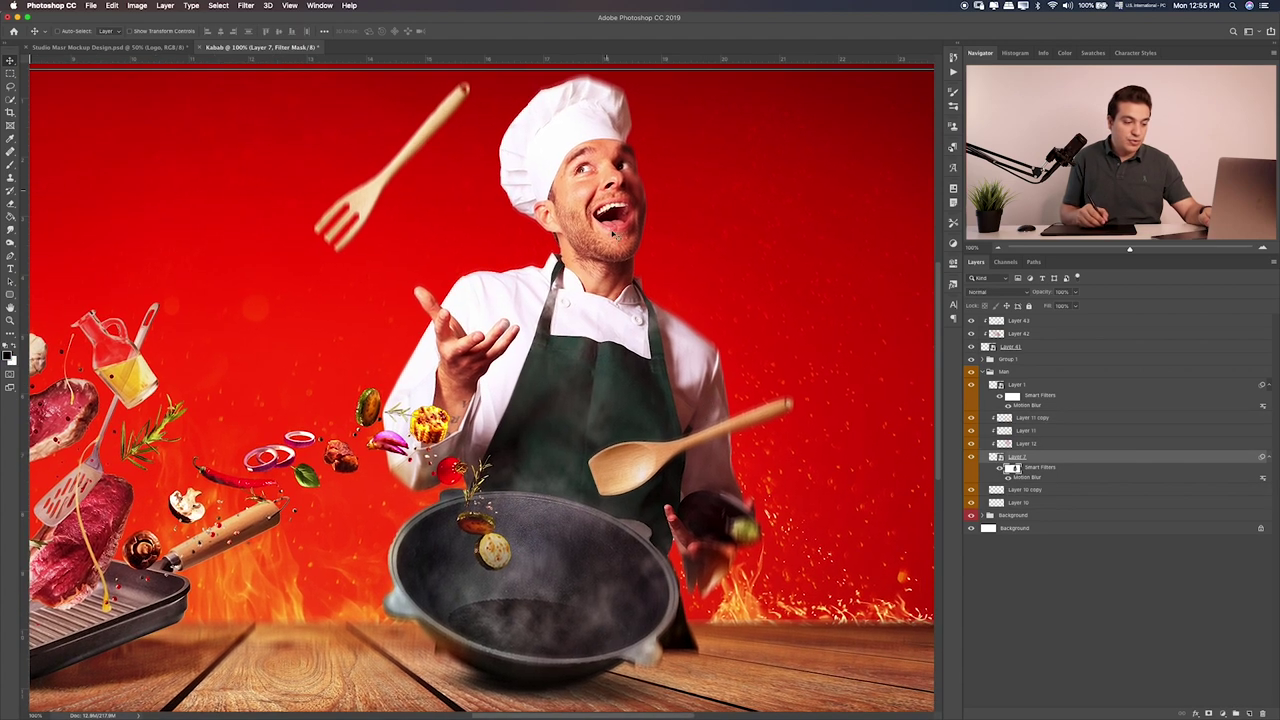
key(b)
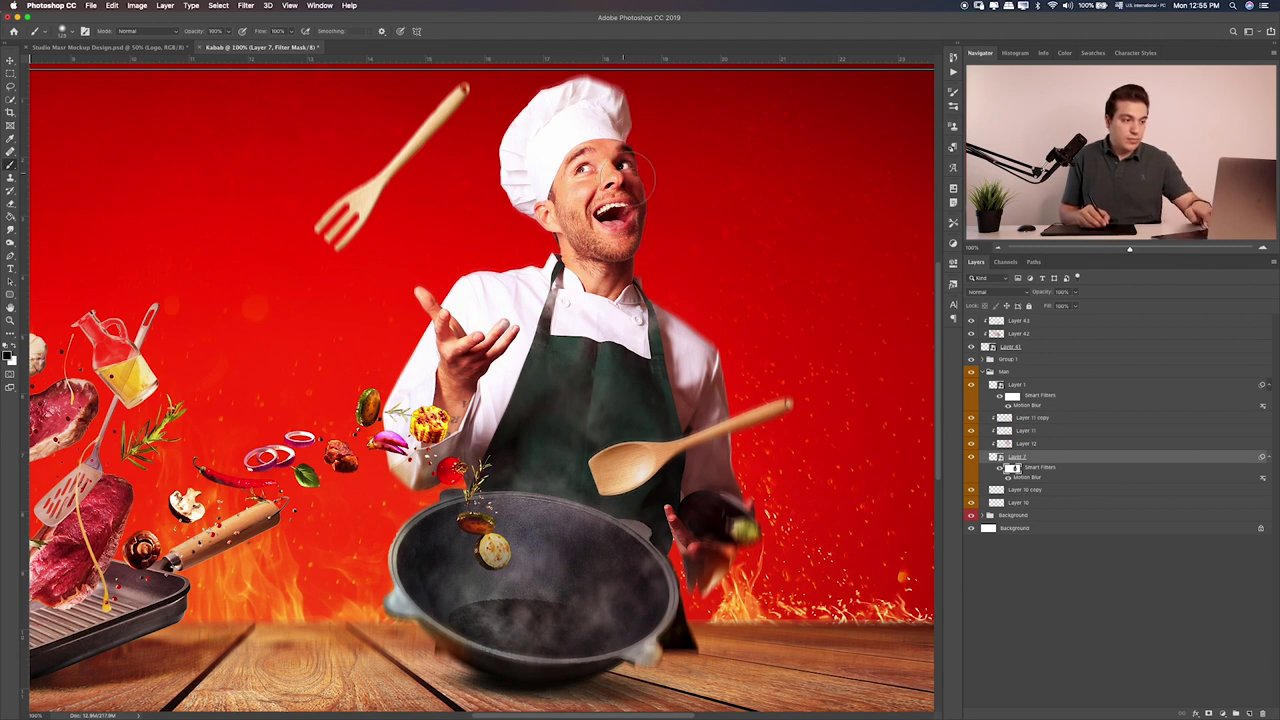
key(0)
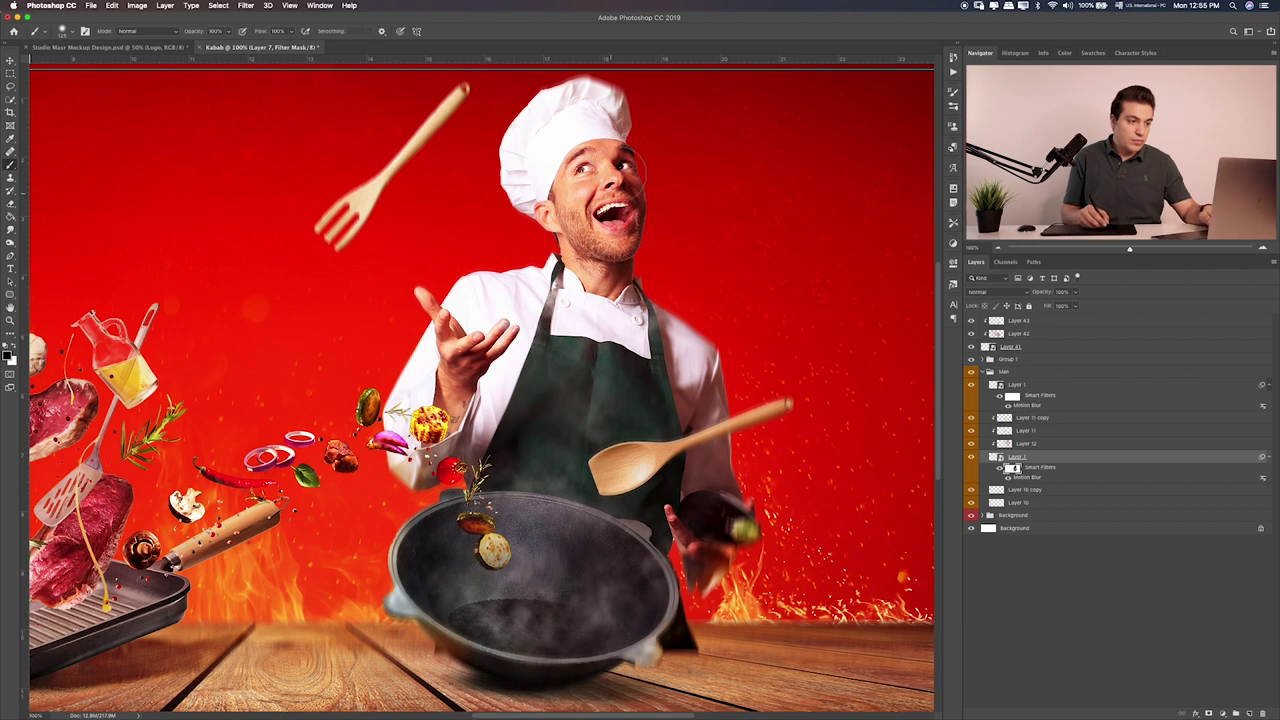
key(3)
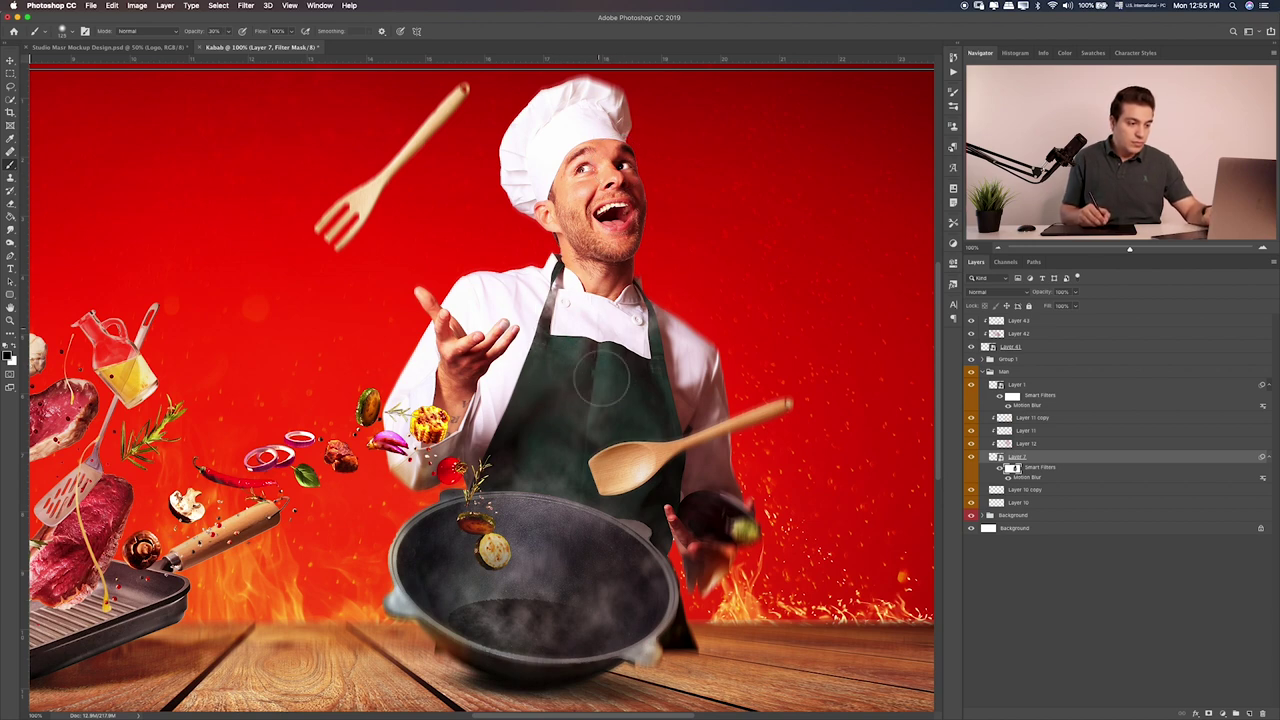
drag(725, 465, 705, 545)
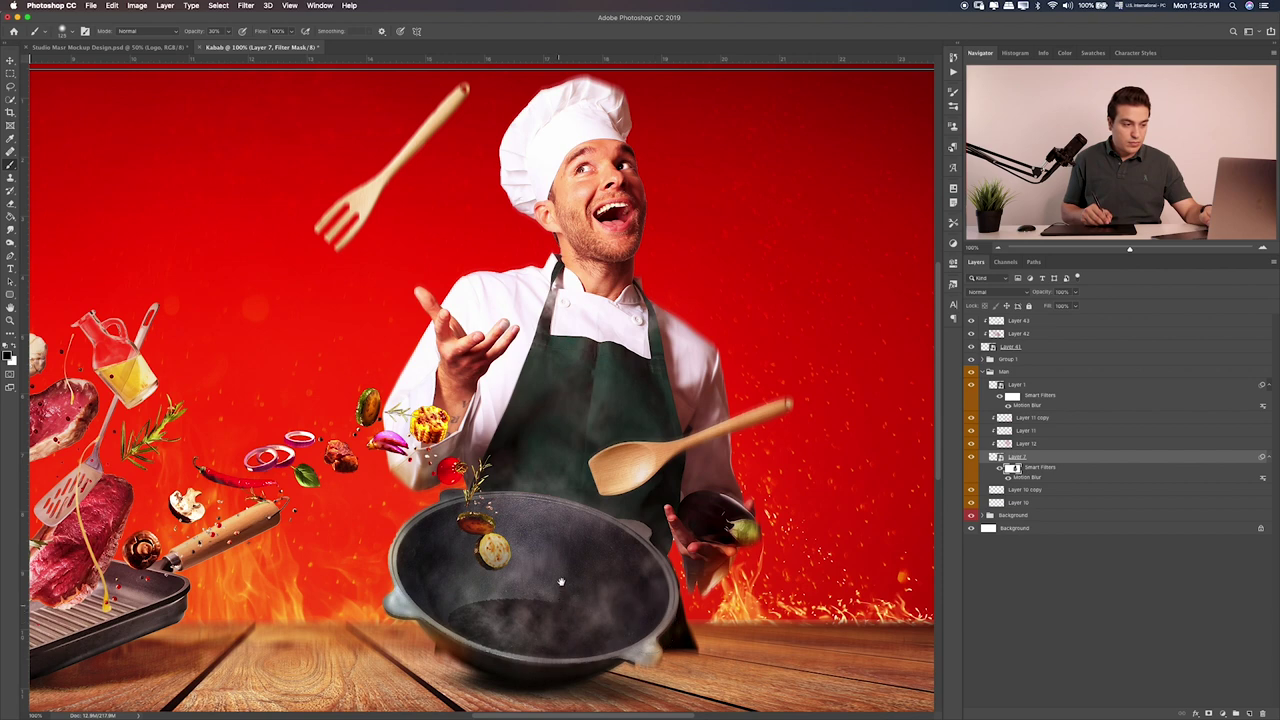
scroll(561, 581, down, 2)
click(969, 445)
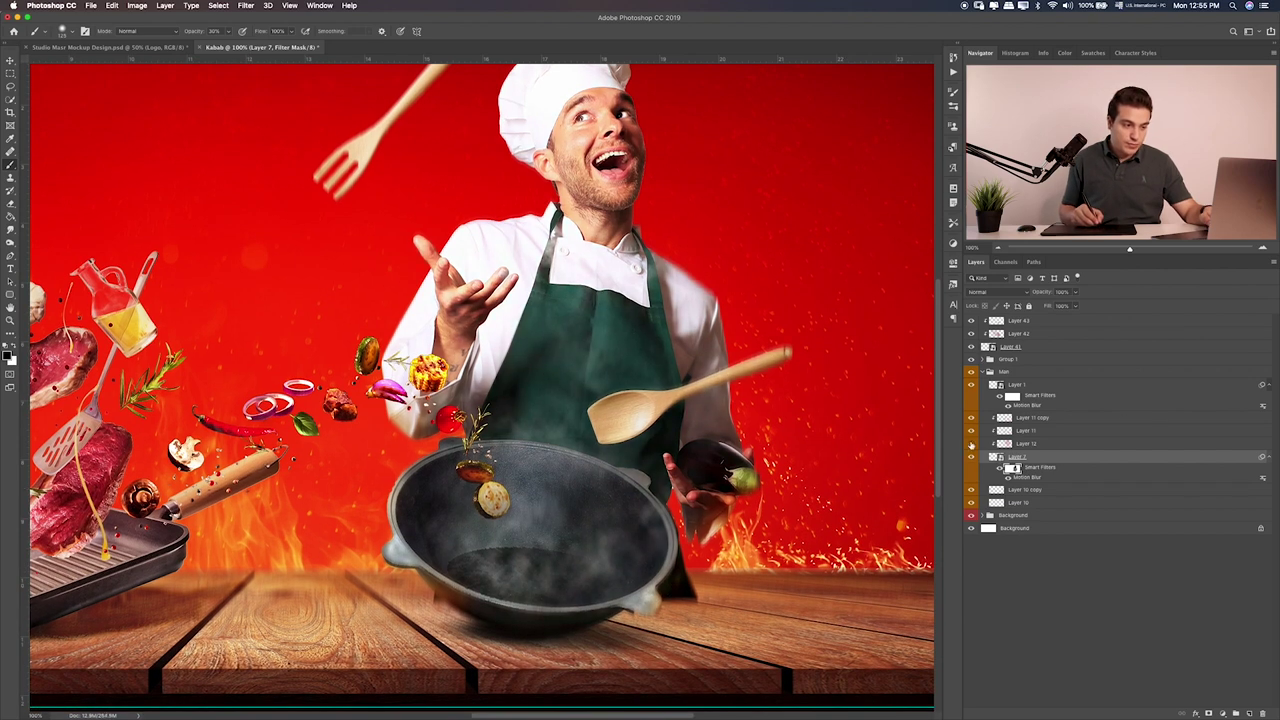
click(971, 430)
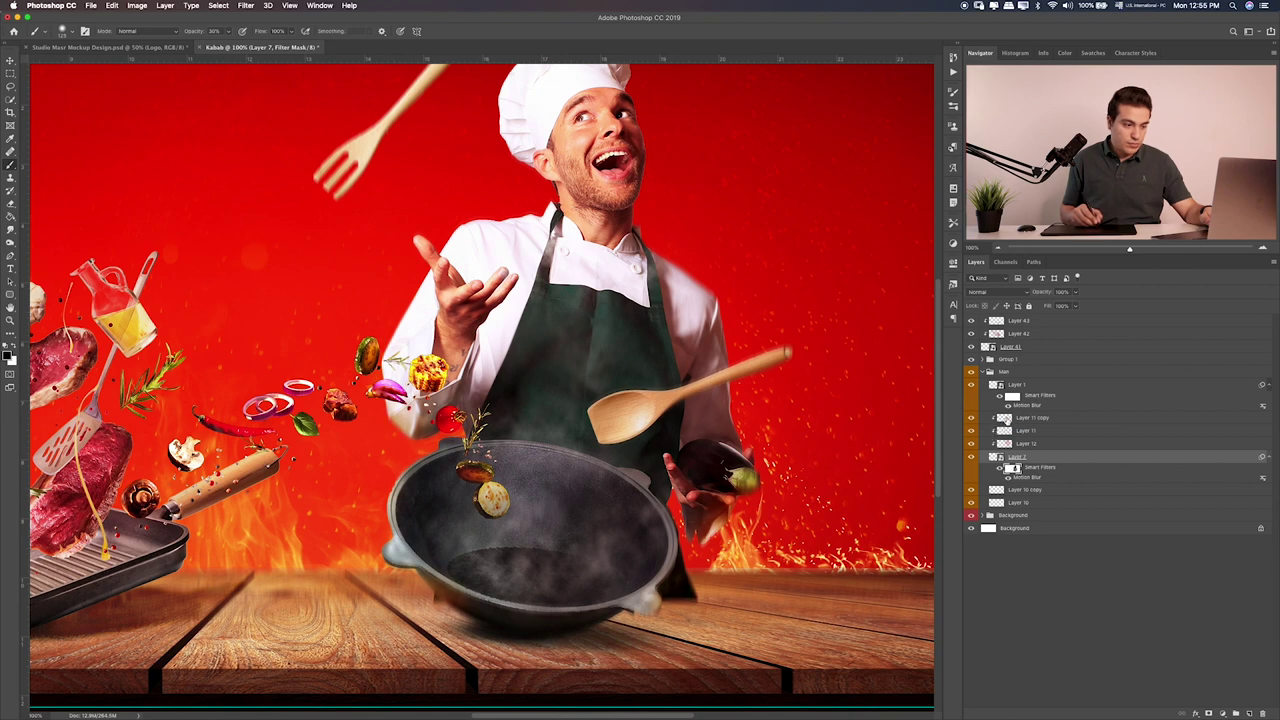
Add a white layer mask to Layer 7
click(1004, 418)
key(e)
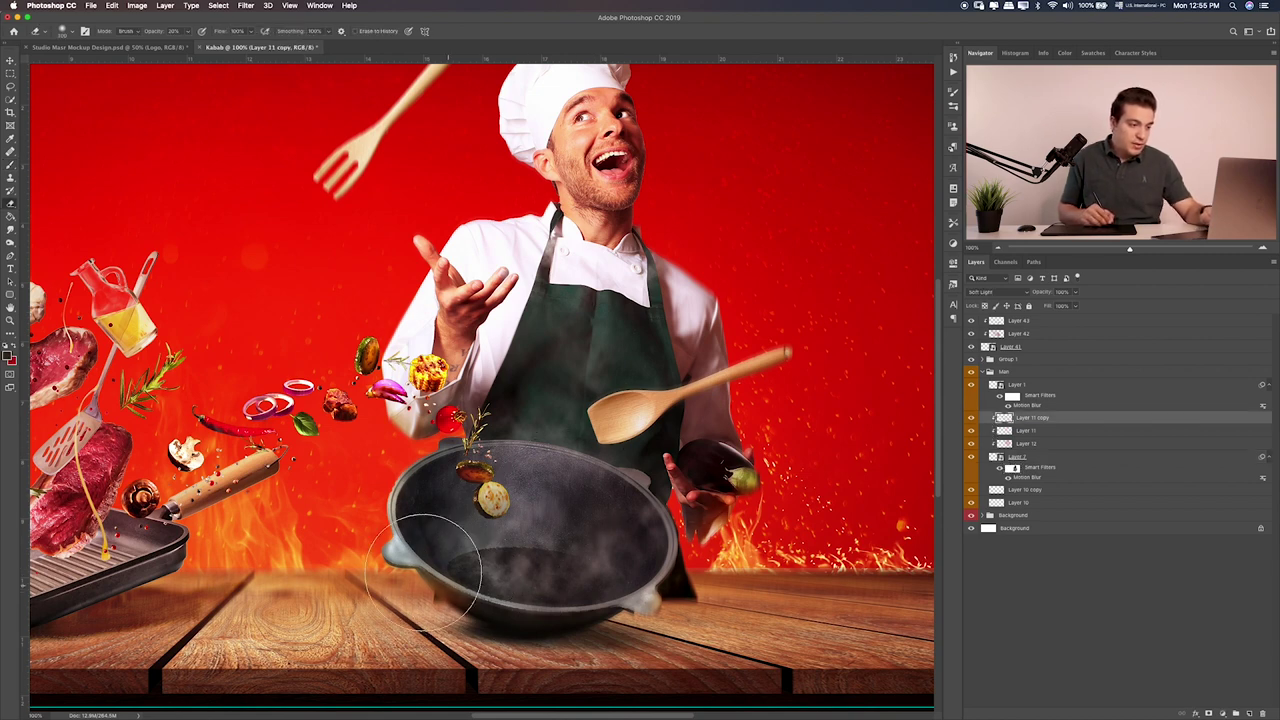
key(alt+bracketleft)
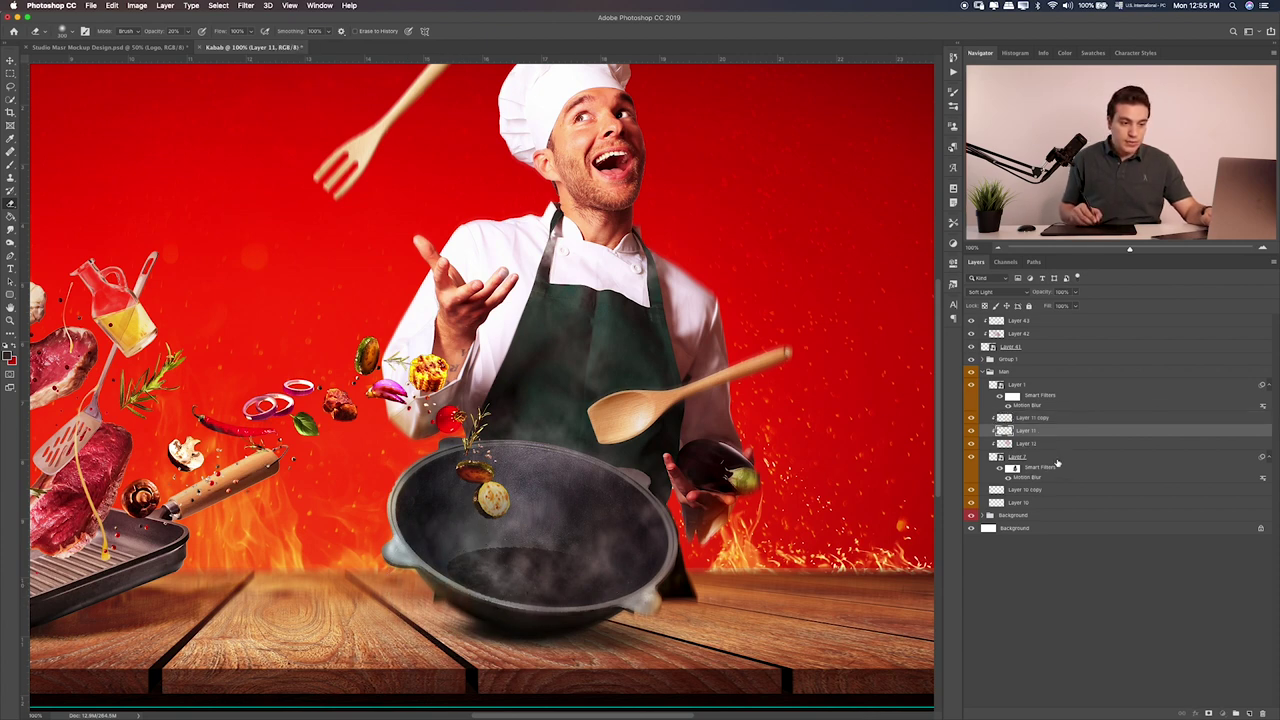
click(1057, 460)
click(1205, 714)
Start a Pen path tracing the wok's right edge beside the handle
key(b)
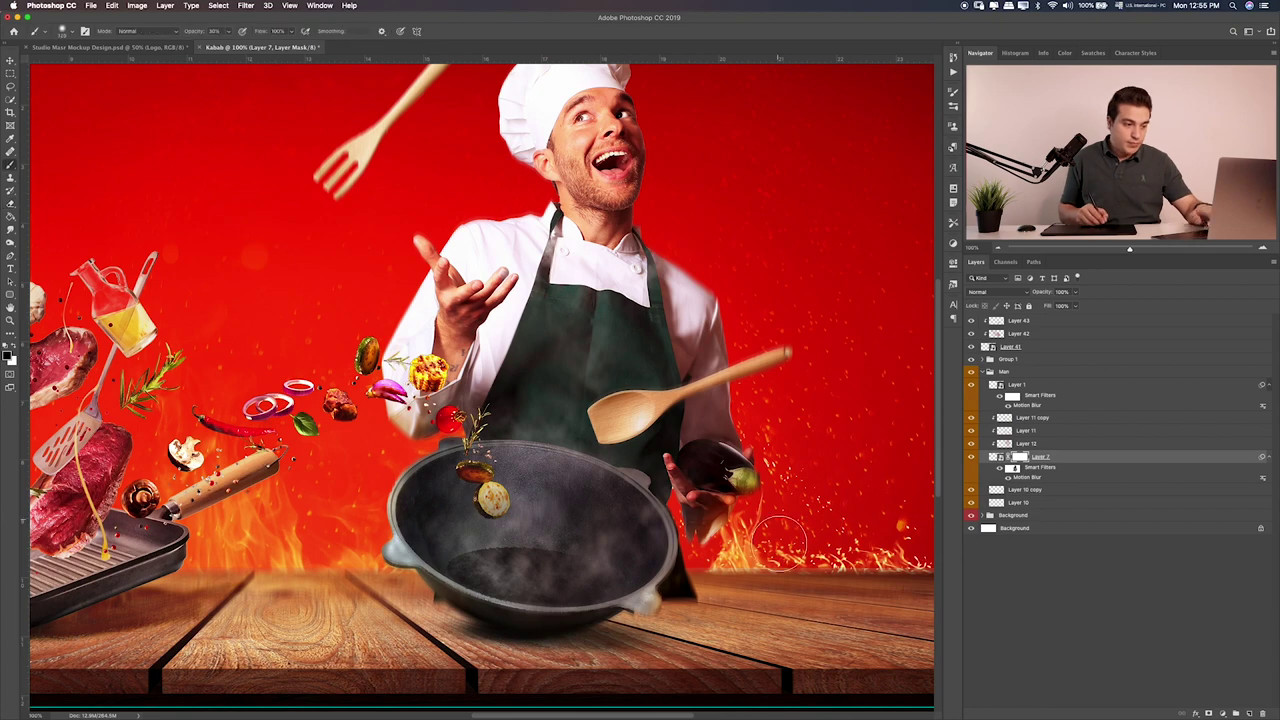
scroll(737, 549, up, 3)
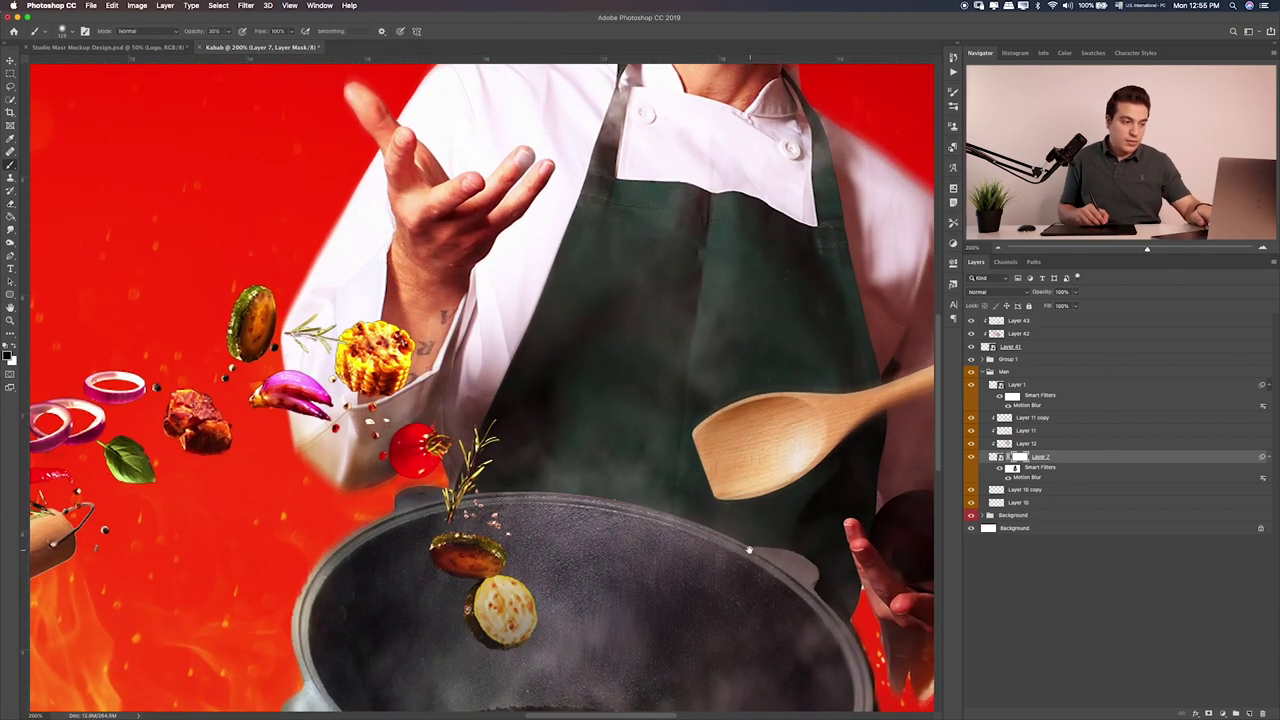
scroll(600, 429, down, 3)
scroll(629, 427, down, 2)
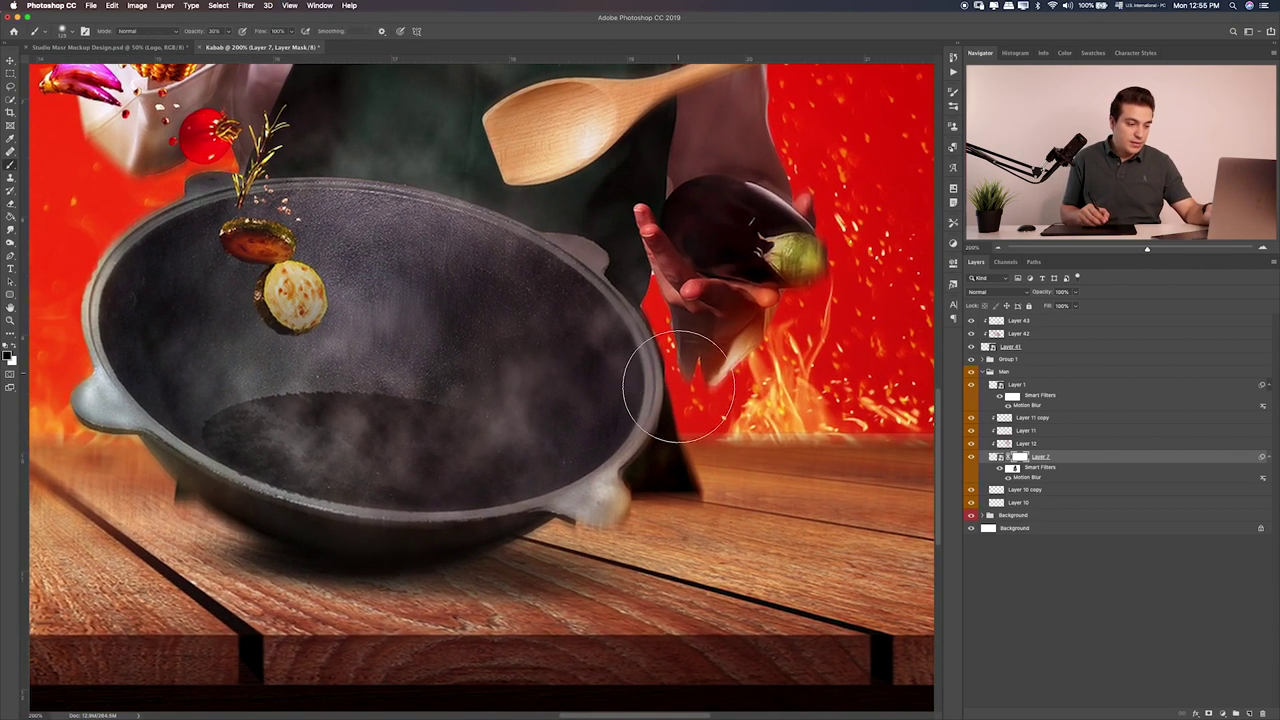
click(11, 258)
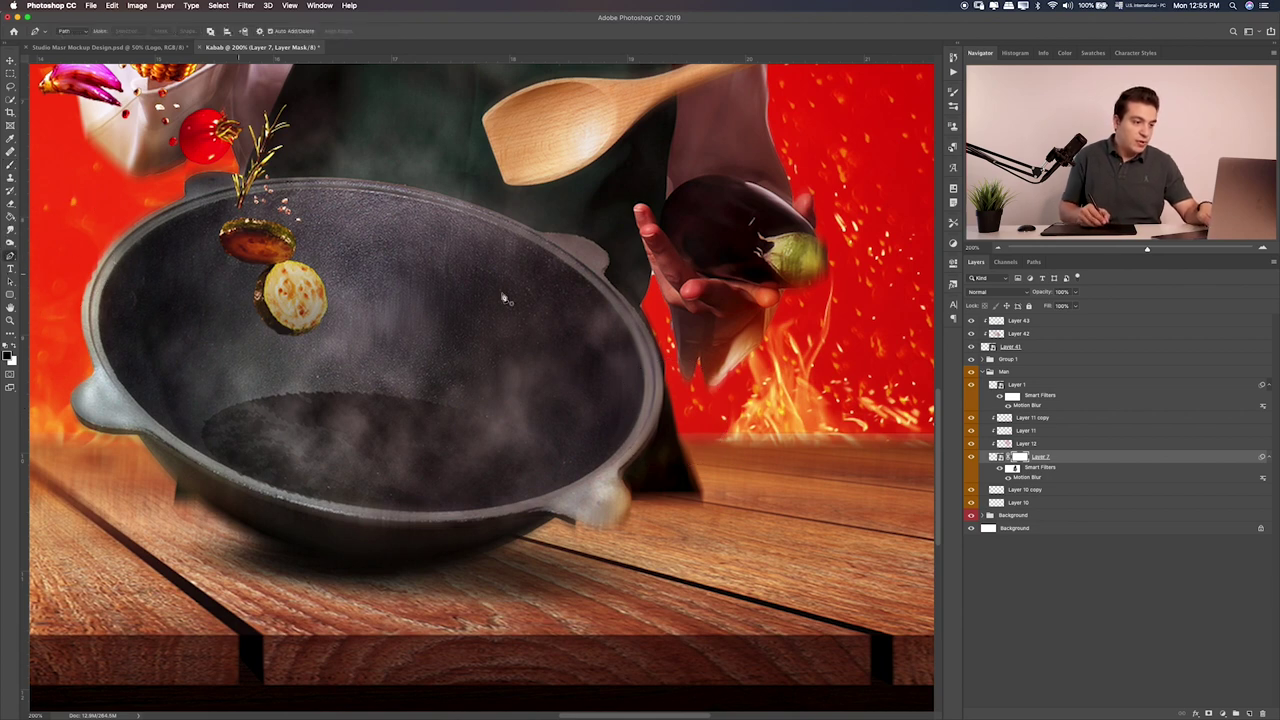
click(665, 379)
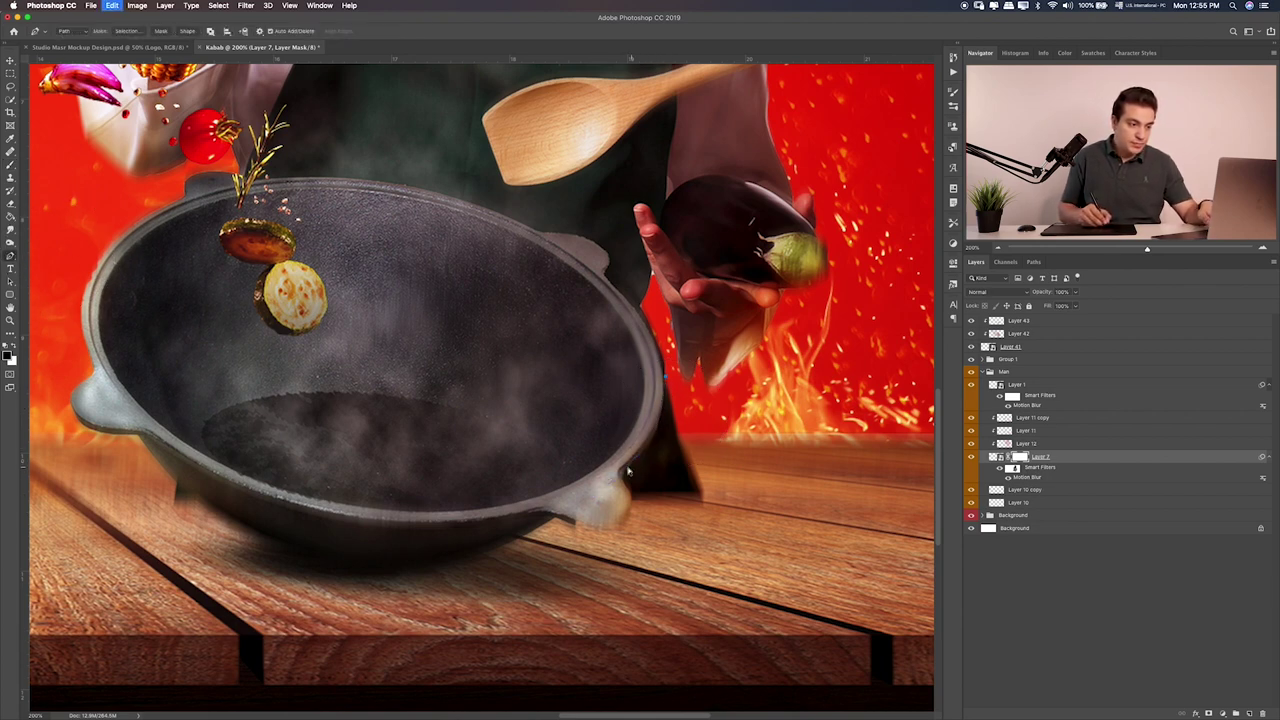
key(ctrl+2)
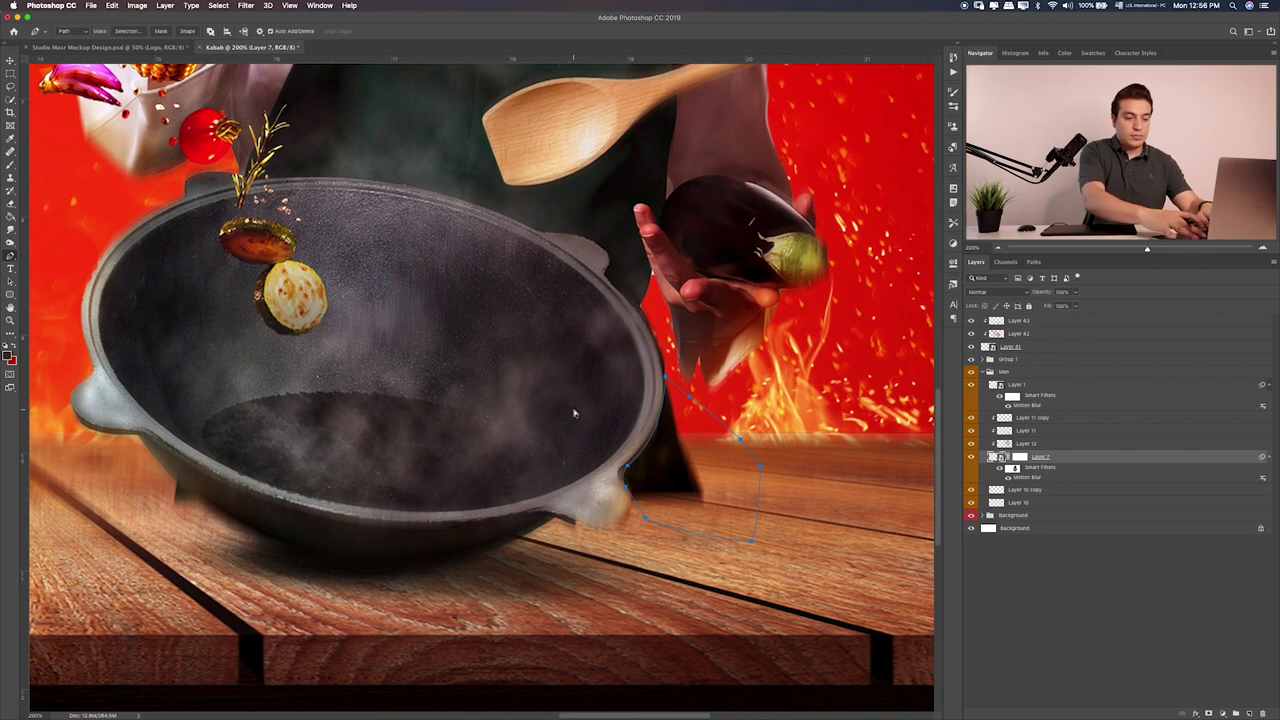
Convert the path to a selection and paint black on Layer 7's mask to hide the dark patch
key(ctrl+Return)
key(b)
key(ctrl+backslash)
key(d)
key(0)
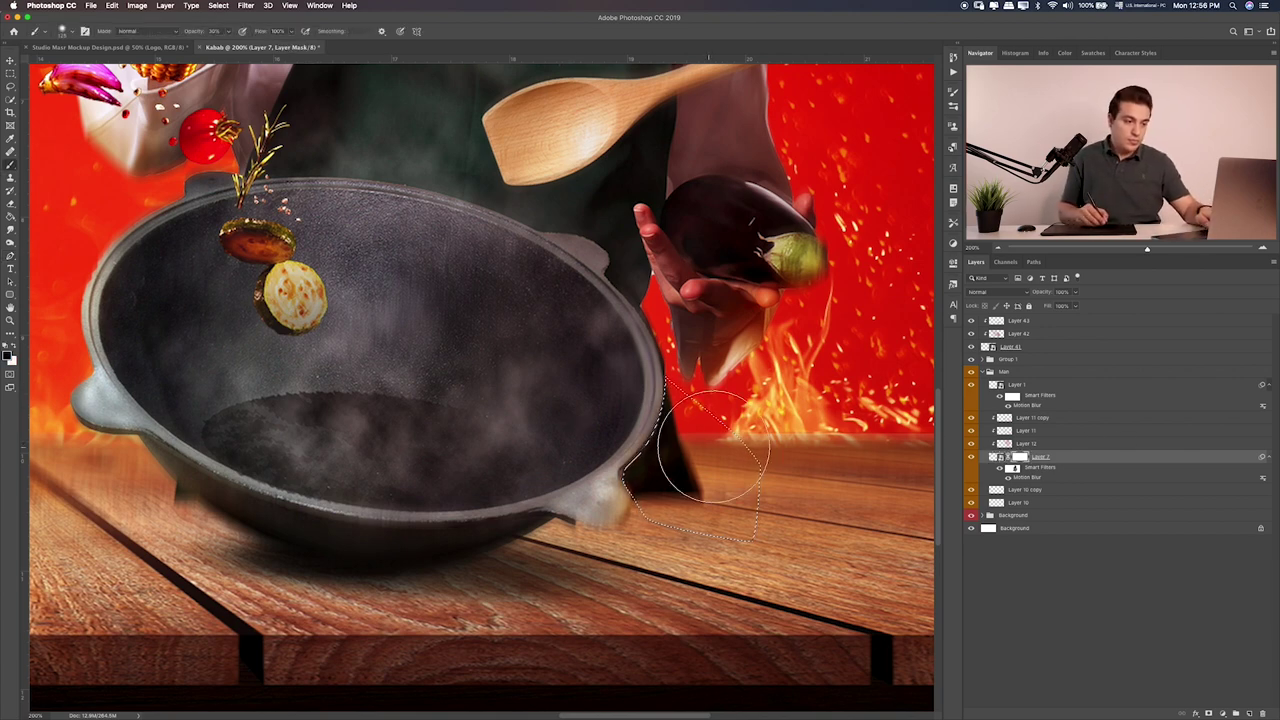
drag(709, 455, 700, 420)
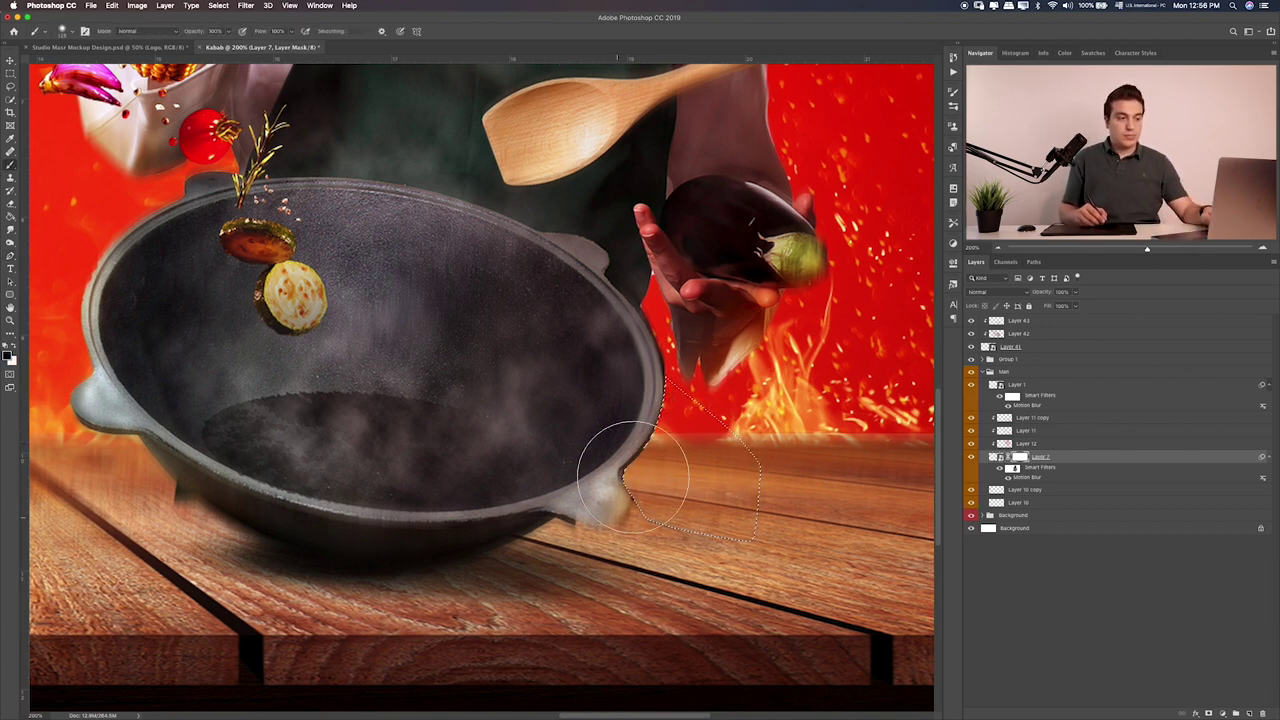
Deselect and shift the view to show more of the wok
click(10, 73)
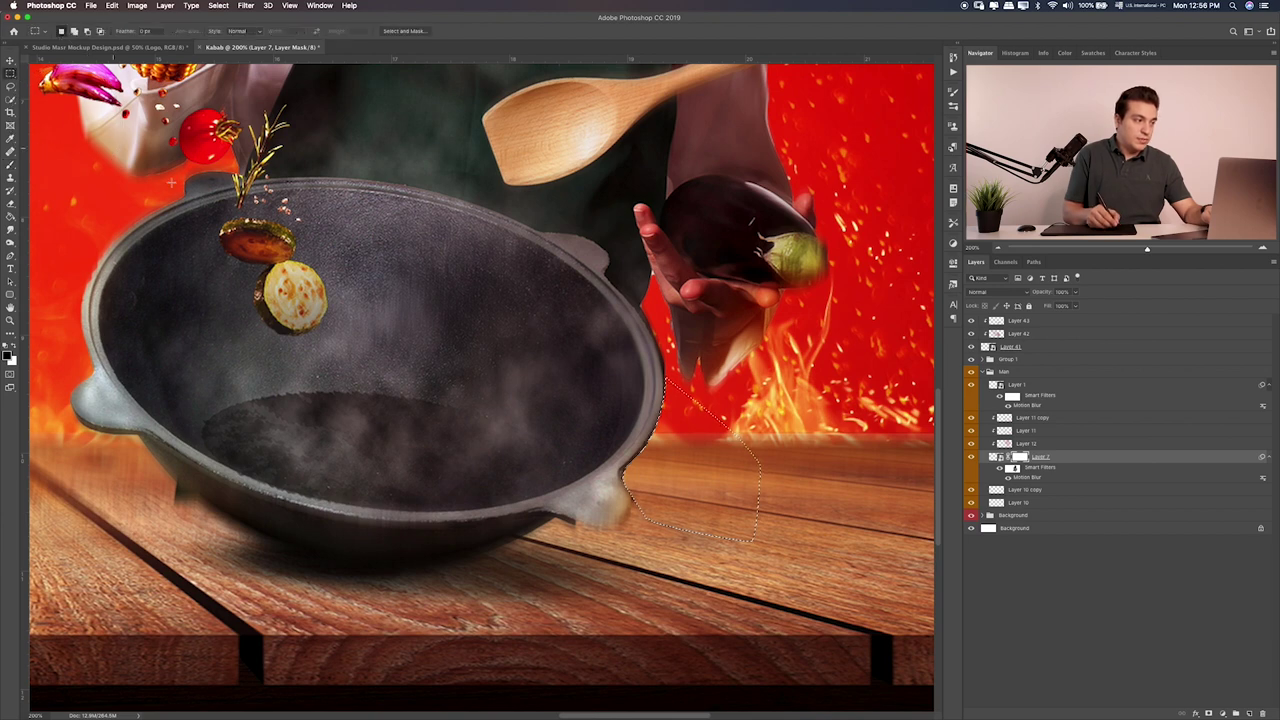
click(253, 293)
drag(459, 381, 531, 380)
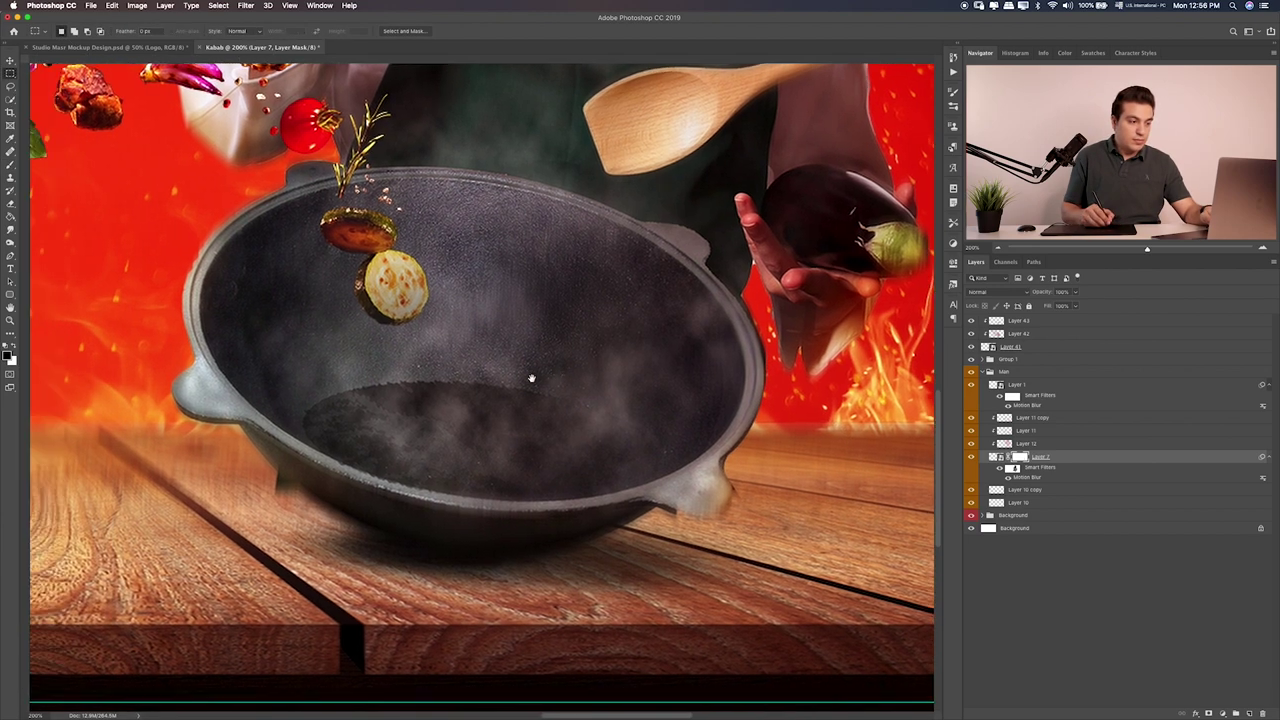
drag(377, 420, 419, 416)
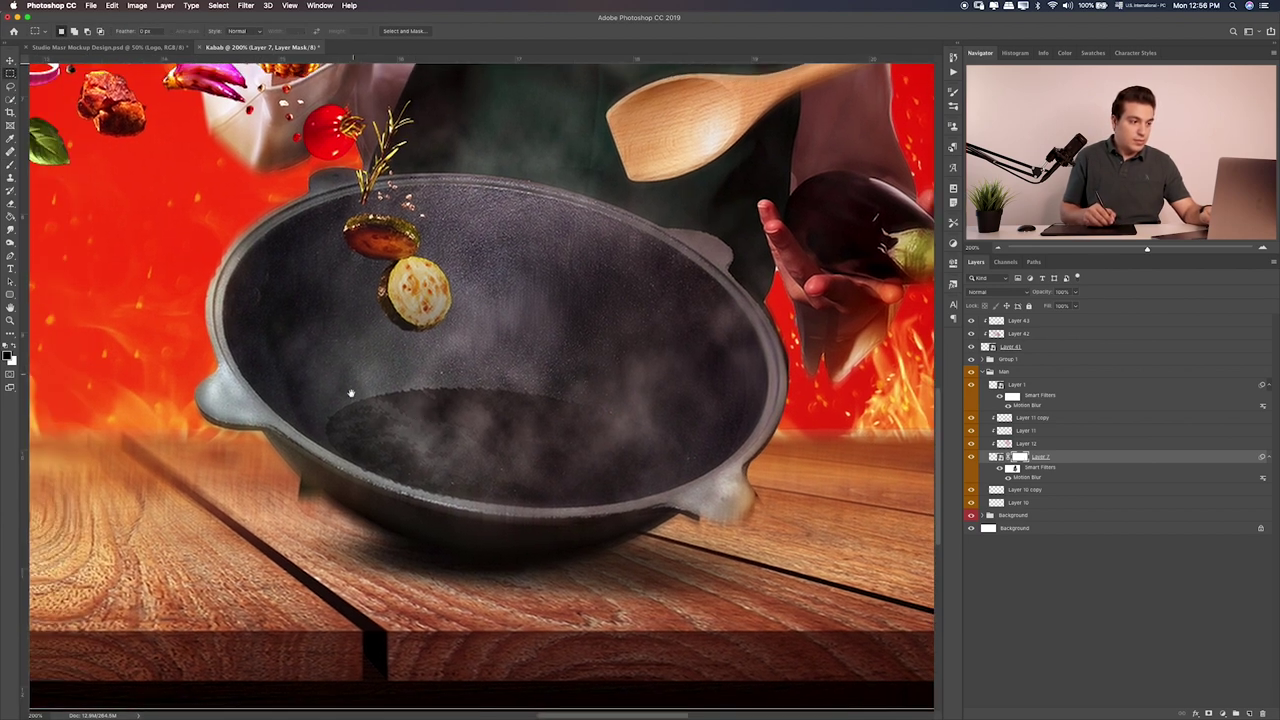
key(b)
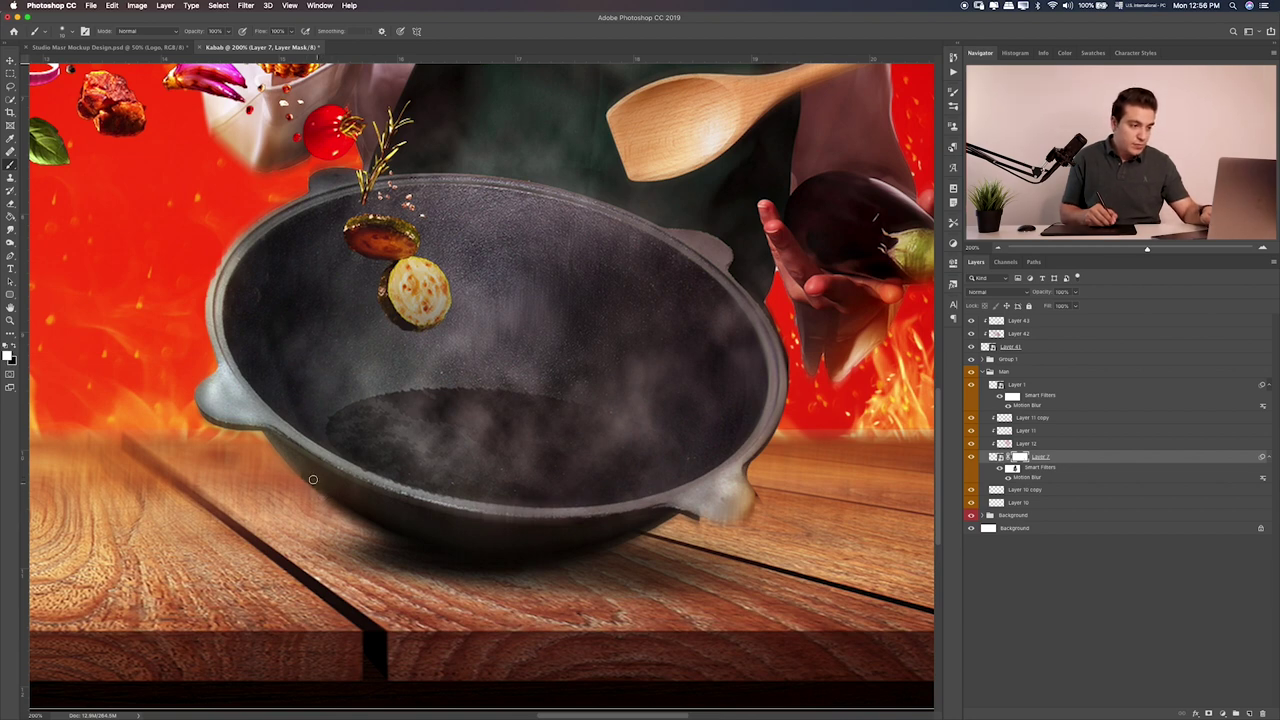
Toggle the wok's motion blur off and on to compare, leaving it enabled
click(1001, 460)
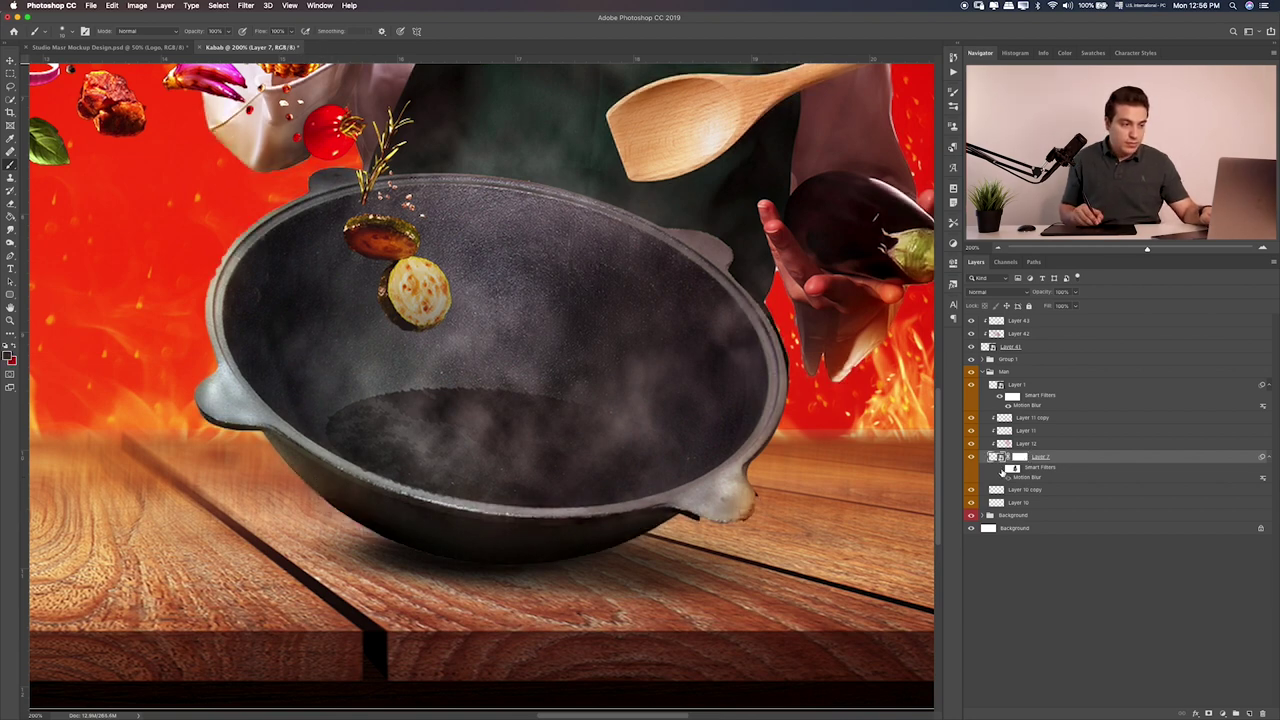
click(1005, 476)
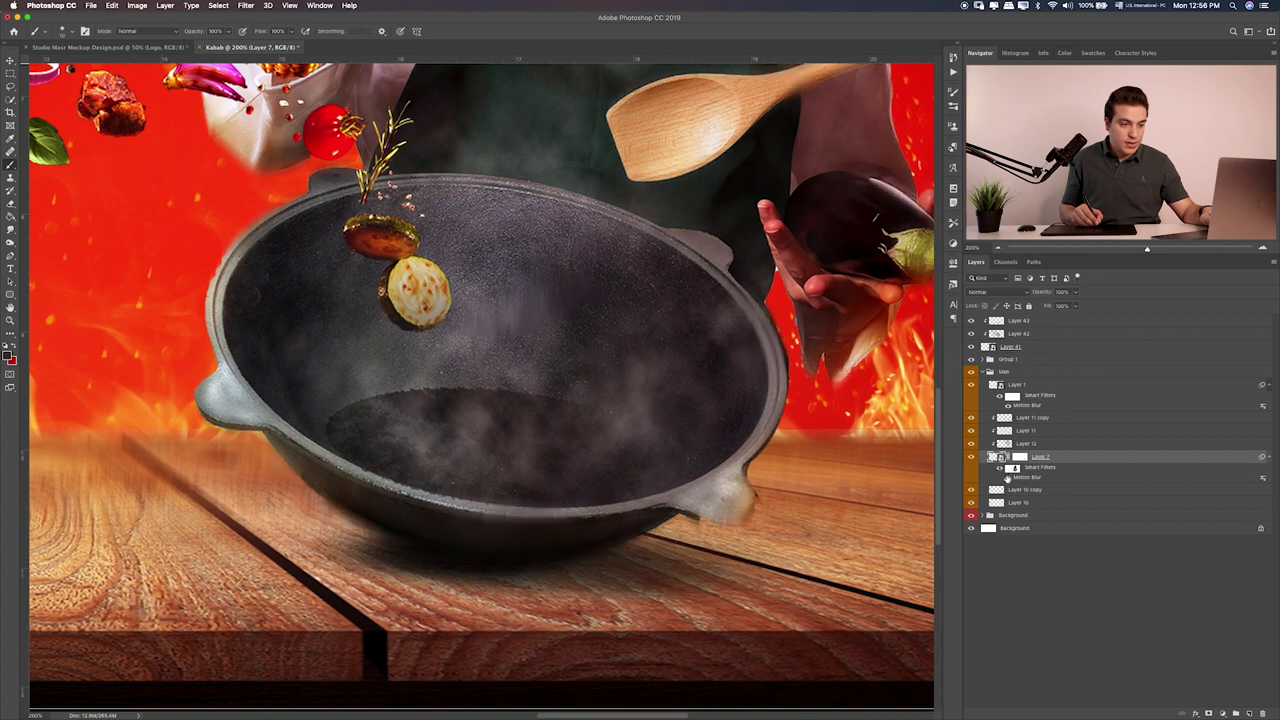
click(1004, 476)
click(1004, 476)
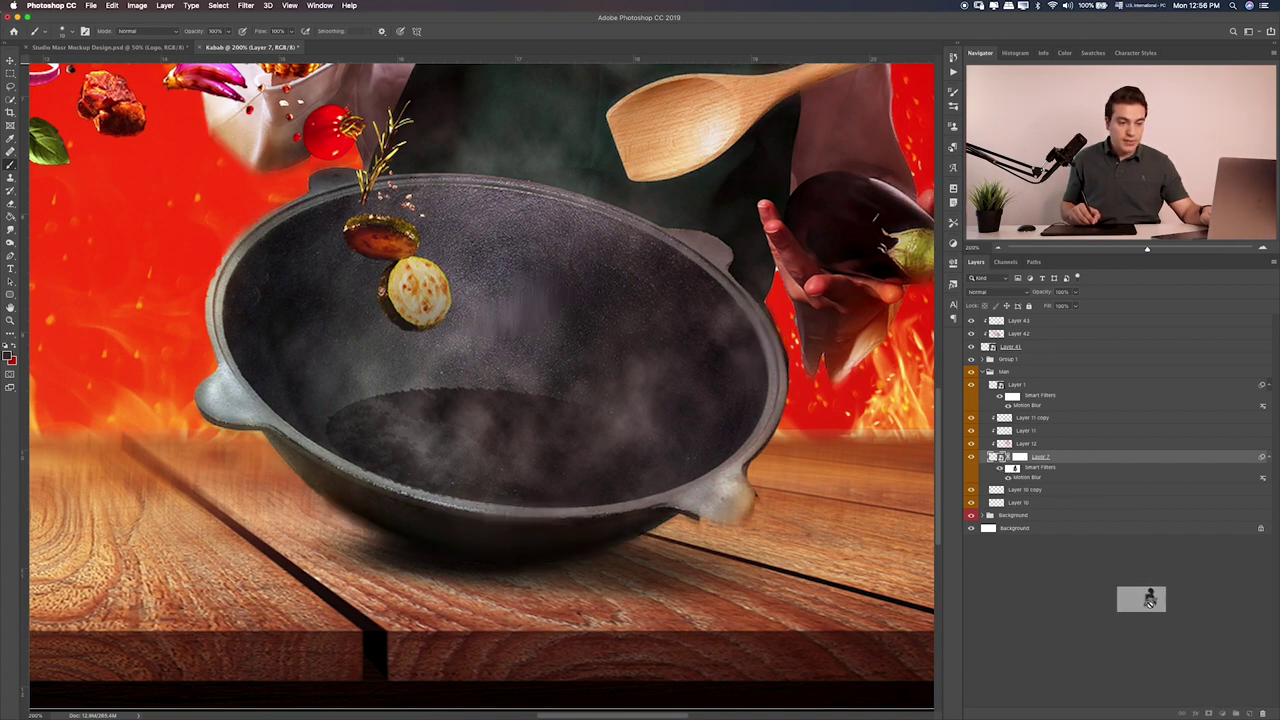
click(970, 386)
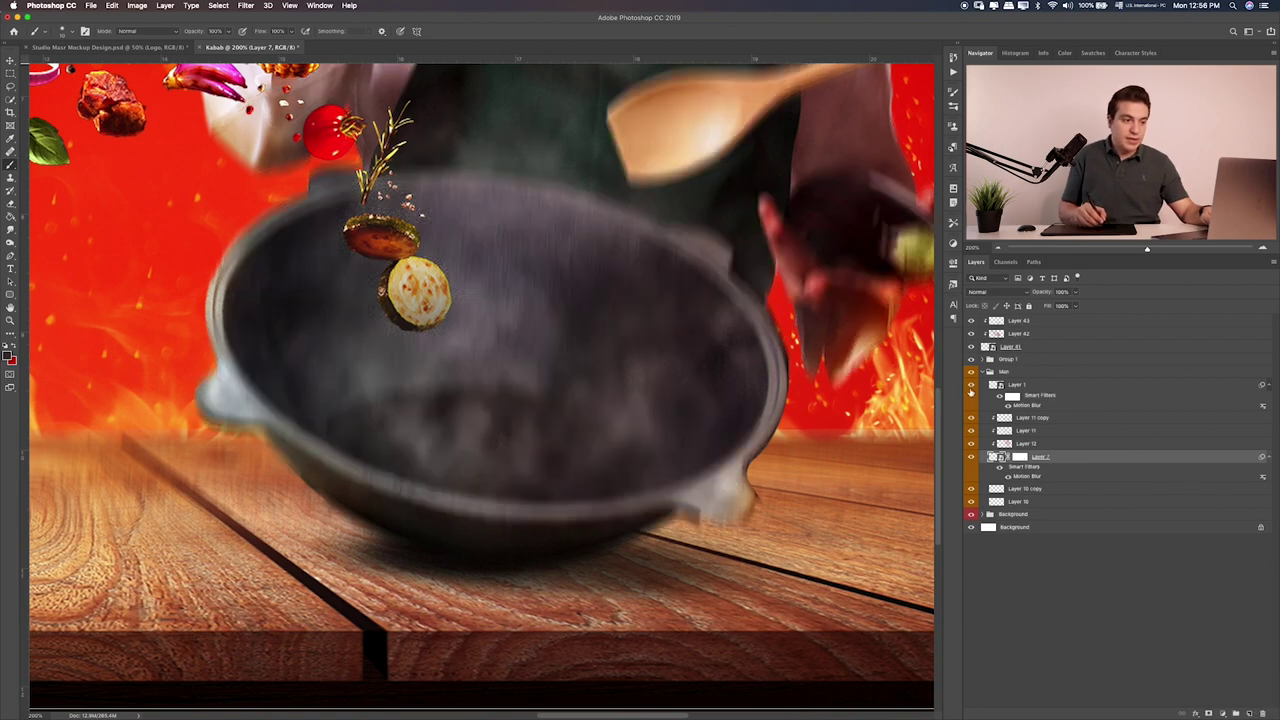
click(1007, 476)
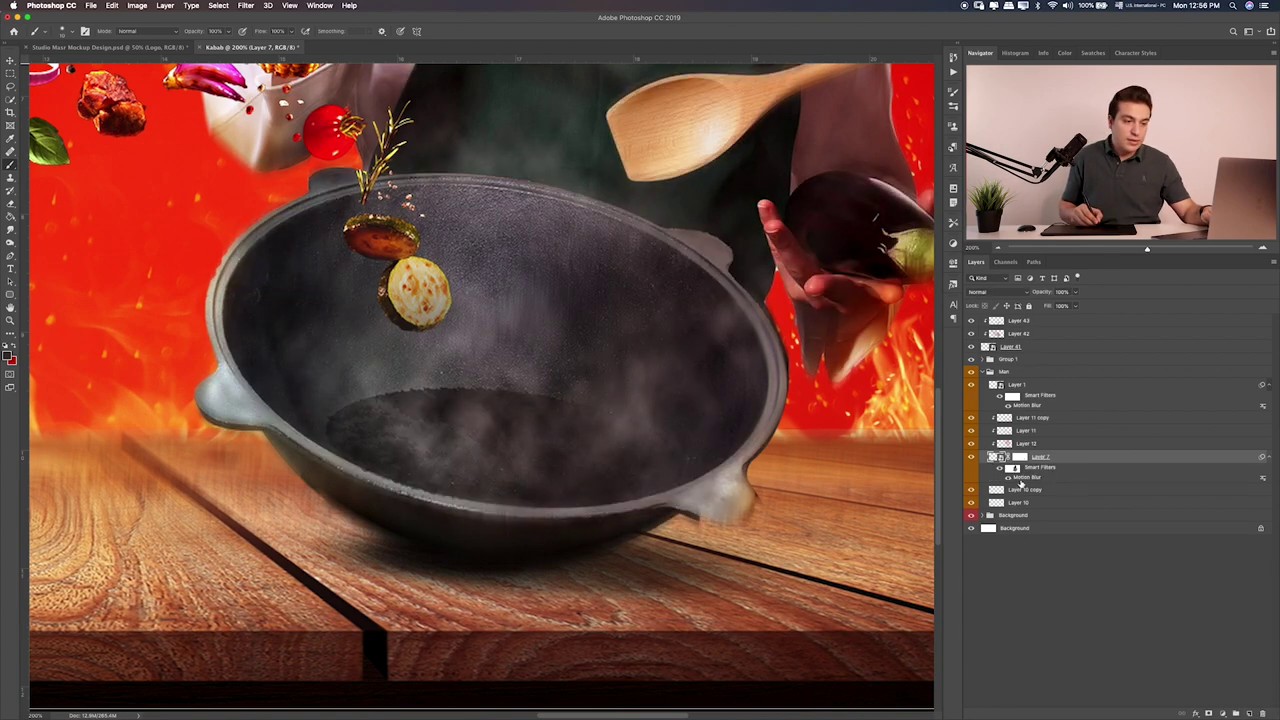
Paint at 20% opacity on the Motion Blur filter mask to soften the right handle's blur
click(1012, 469)
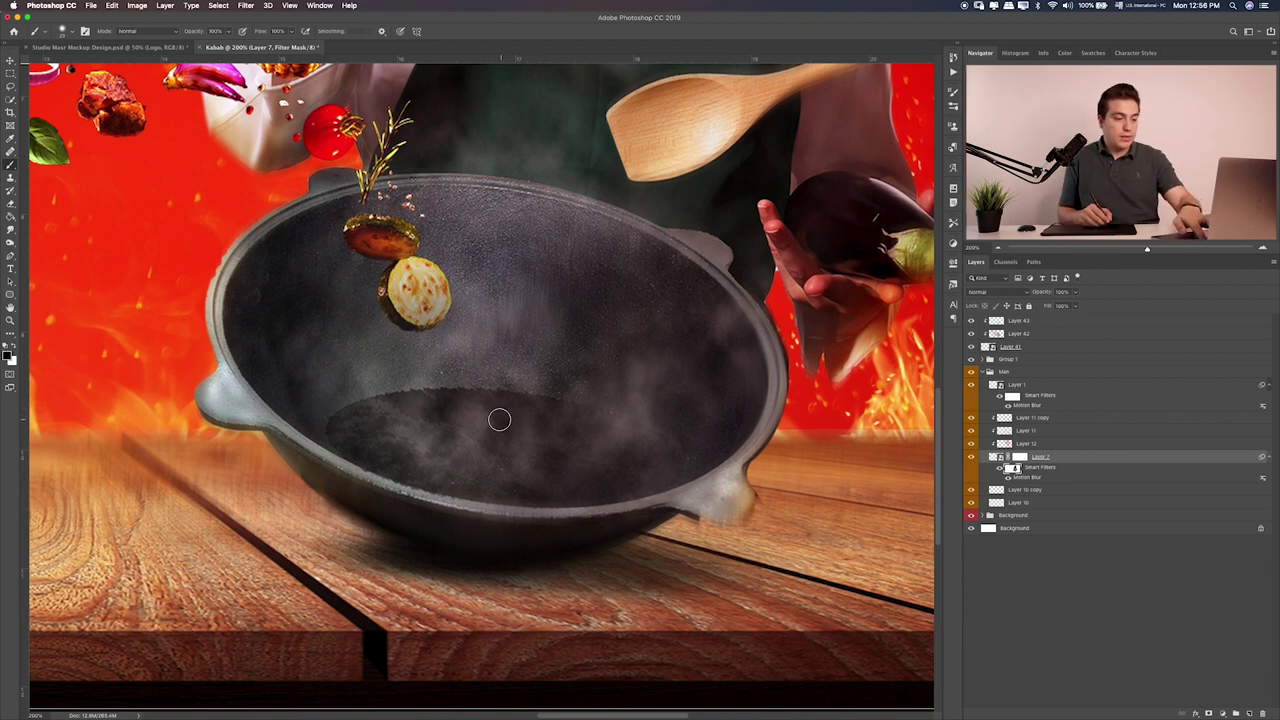
key(bracketright)
key(bracketright)
key(bracketright)
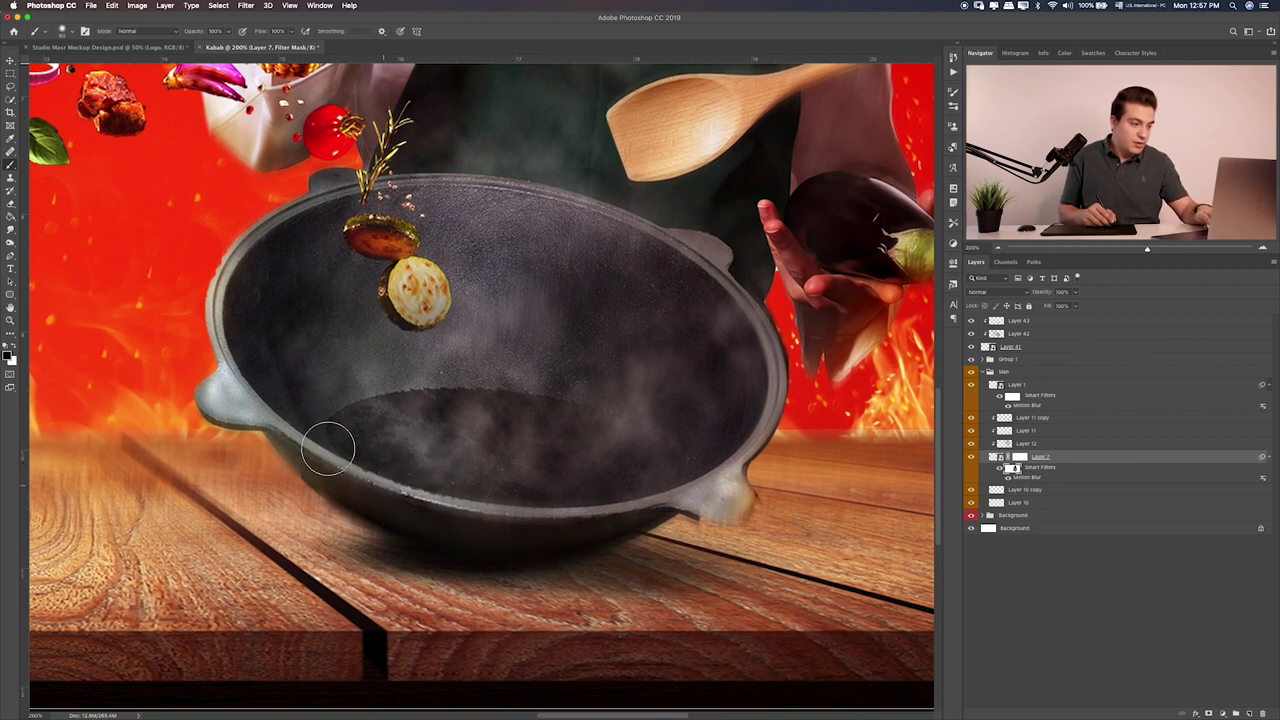
key(2)
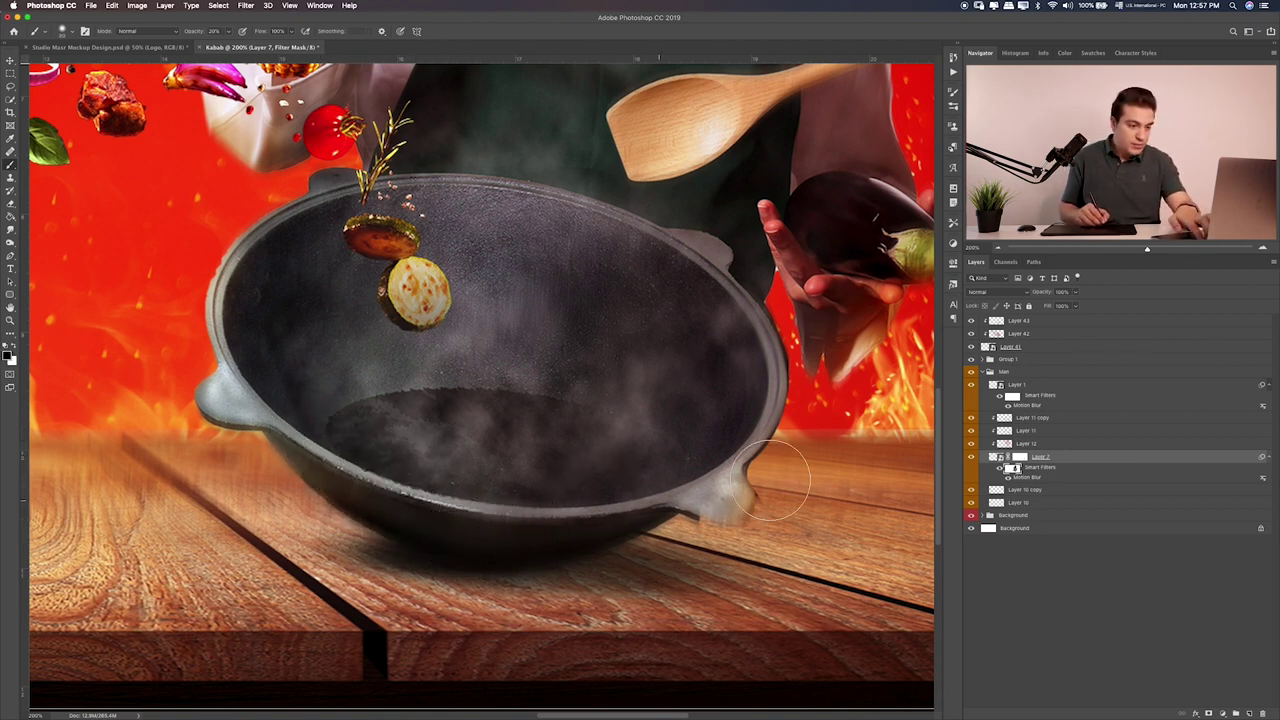
drag(772, 481, 752, 516)
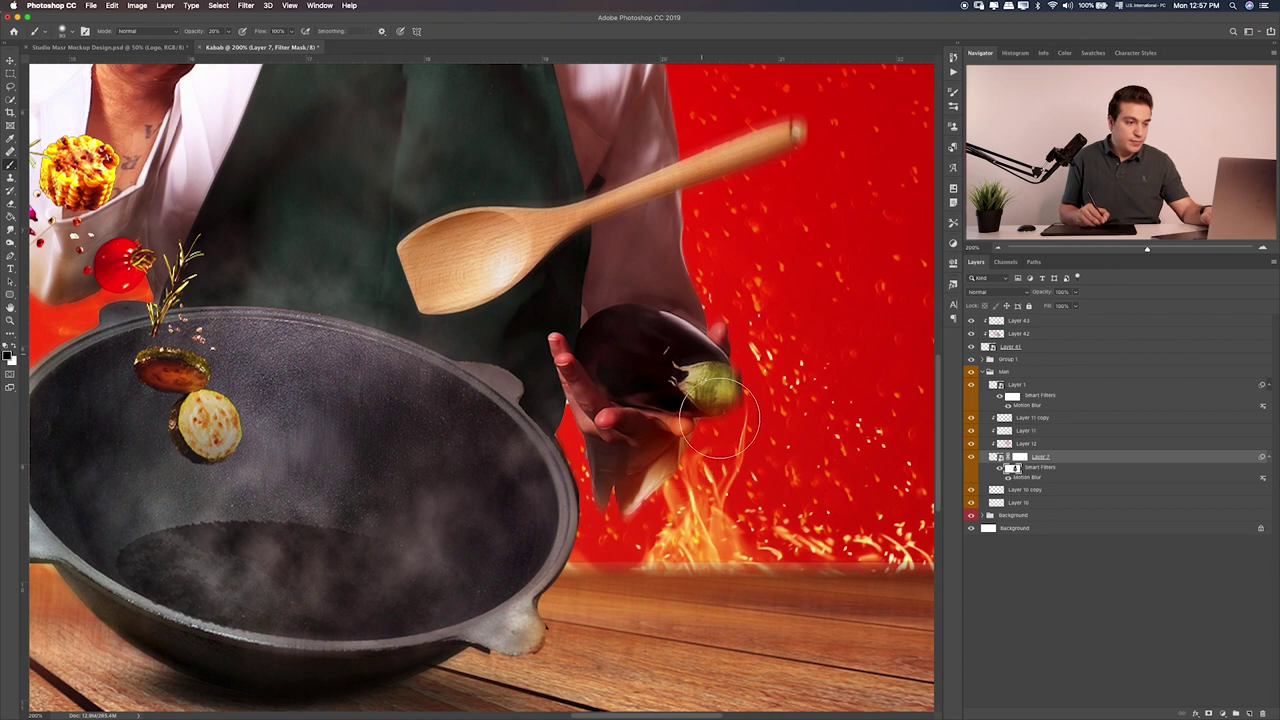
Add a new empty layer above Layer 10 copy and place a first Pen point beneath the handle
scroll(514, 300, up, 5)
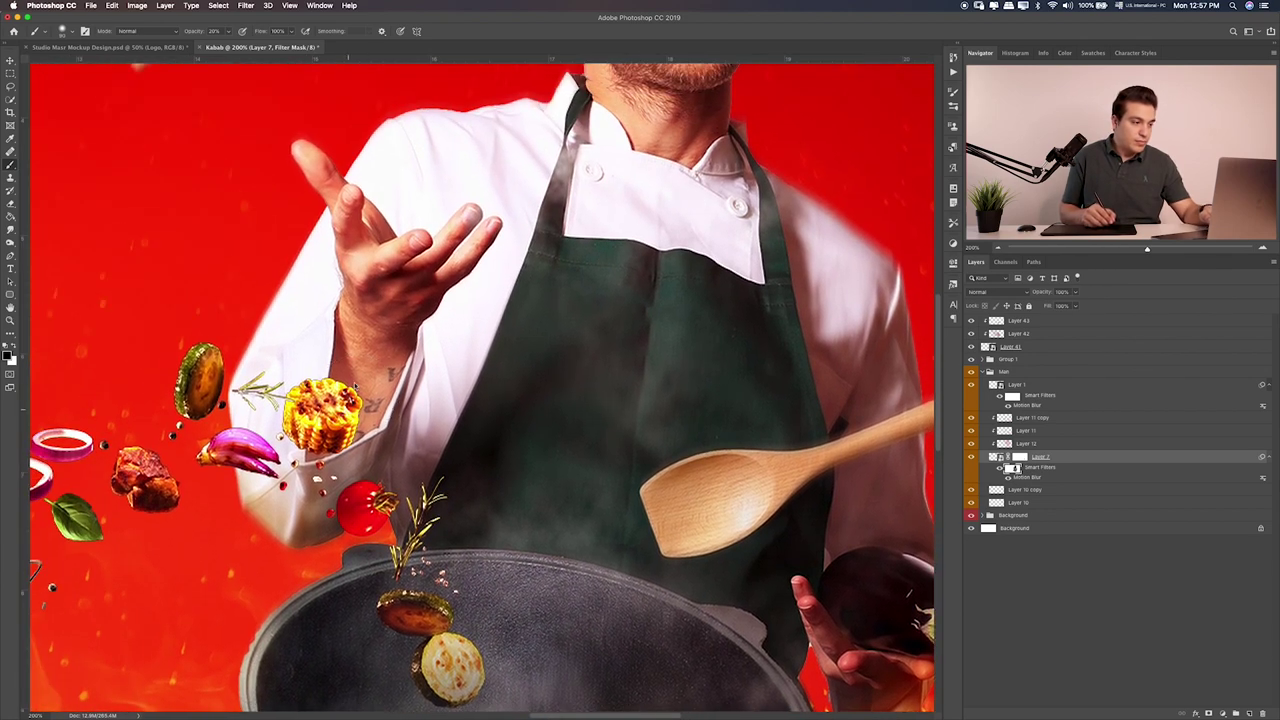
scroll(435, 285, up, 10)
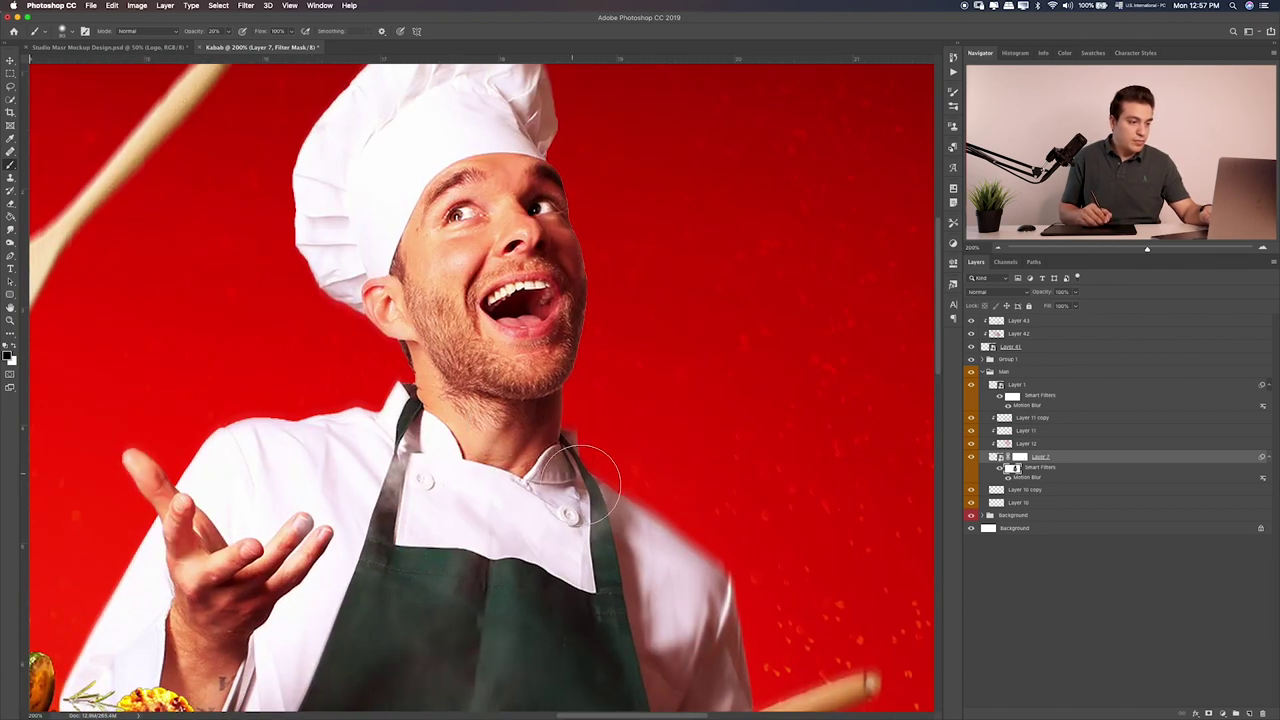
scroll(469, 463, down, 3)
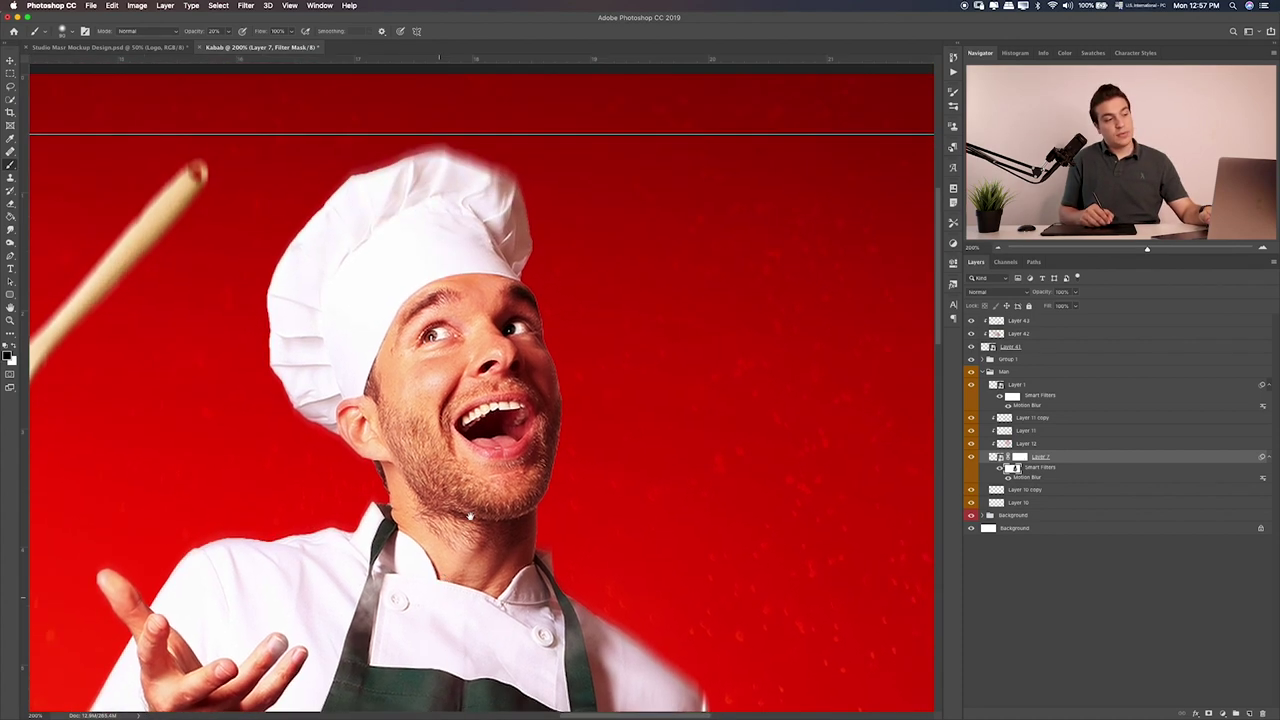
scroll(470, 450, down, 3)
scroll(472, 435, down, 4)
scroll(476, 412, down, 4)
scroll(480, 420, down, 3)
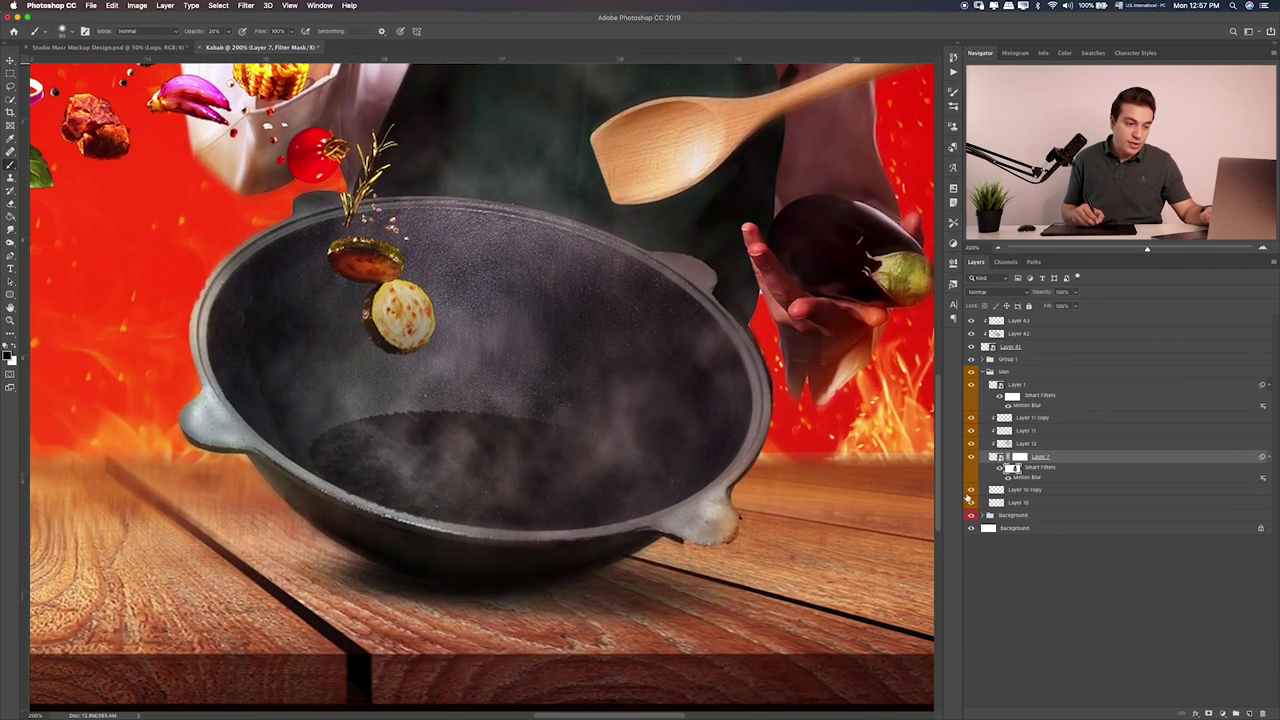
click(1044, 492)
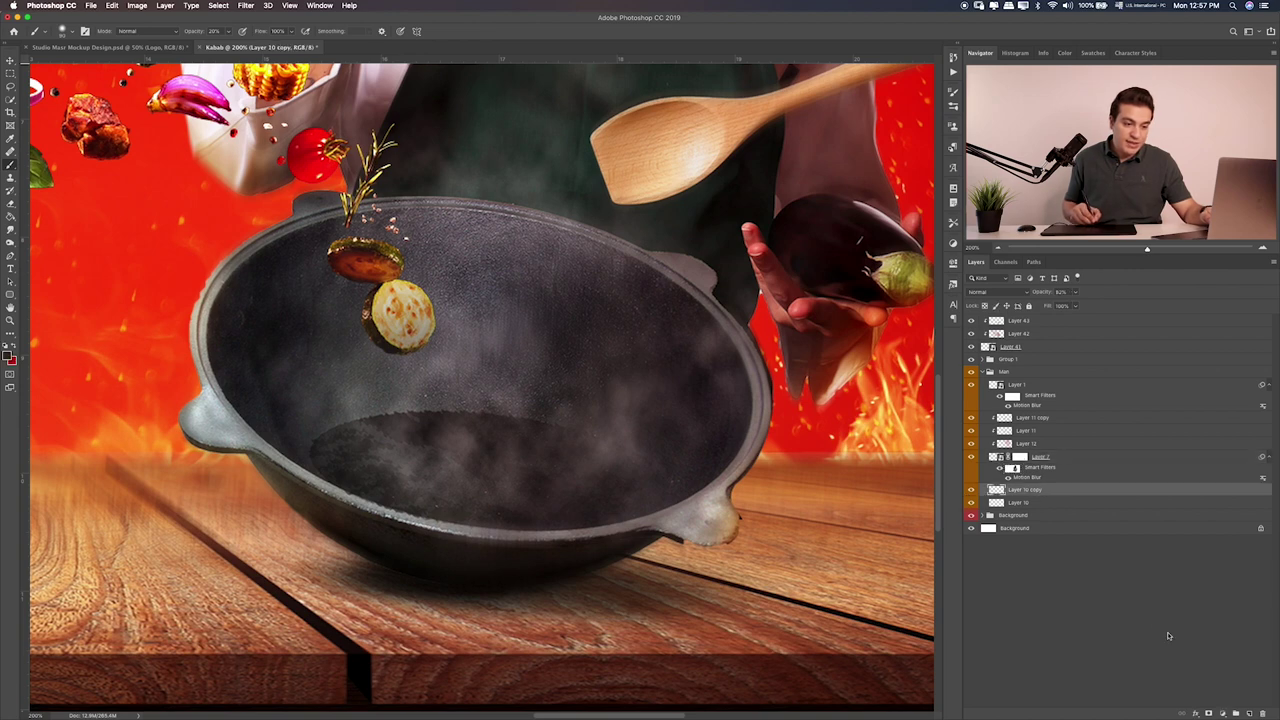
click(1249, 713)
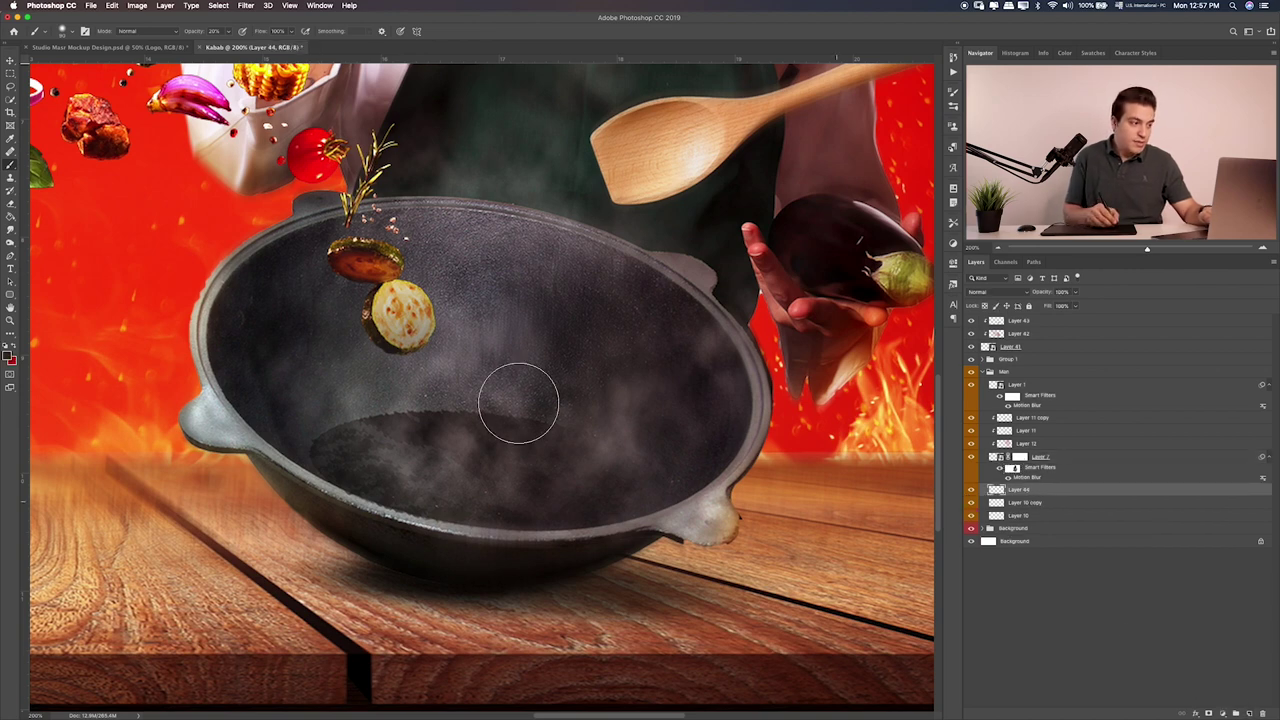
click(11, 256)
click(684, 543)
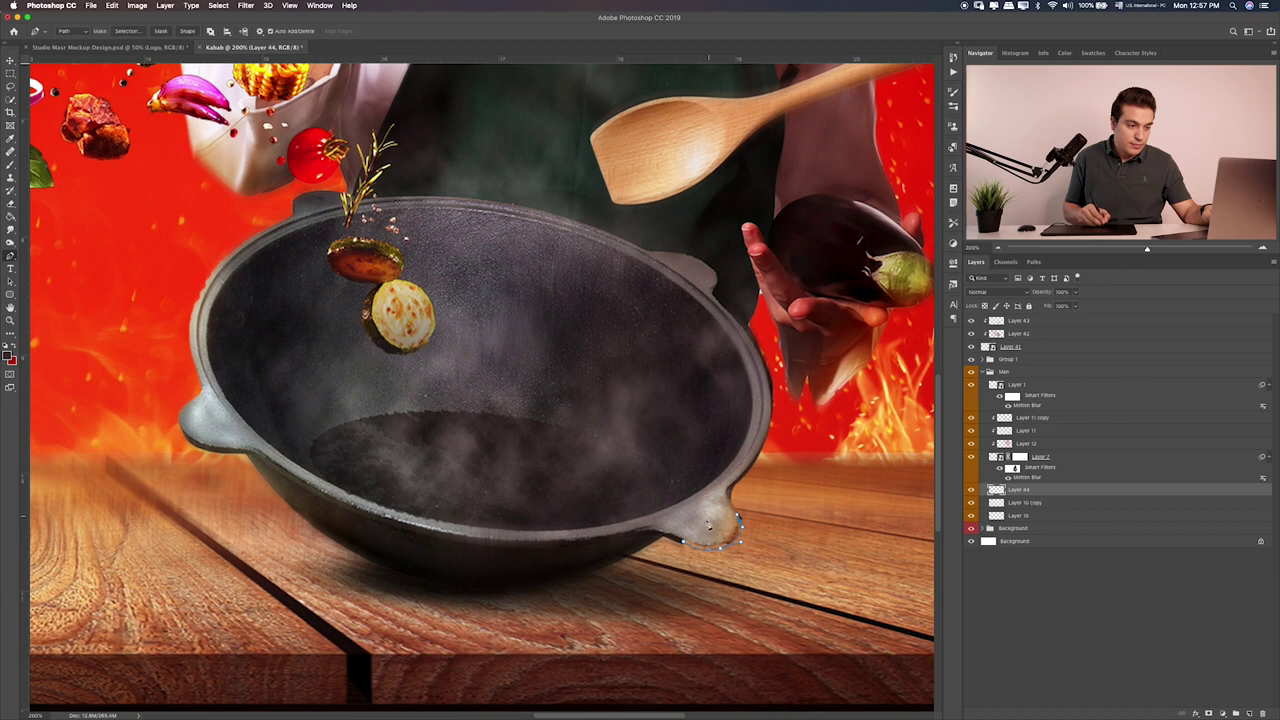
Select the wok's right handle path and paint it darker at 20% on Layer 44
click(686, 546)
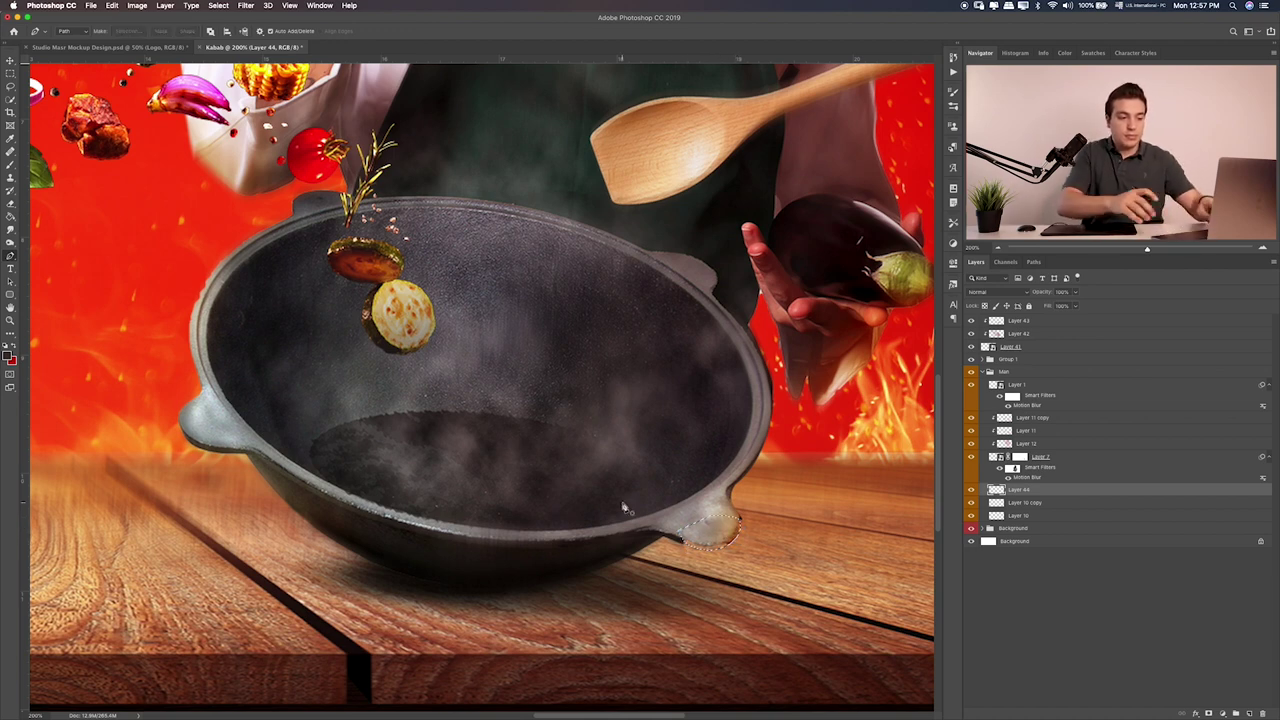
key(ctrl+Return)
key(b)
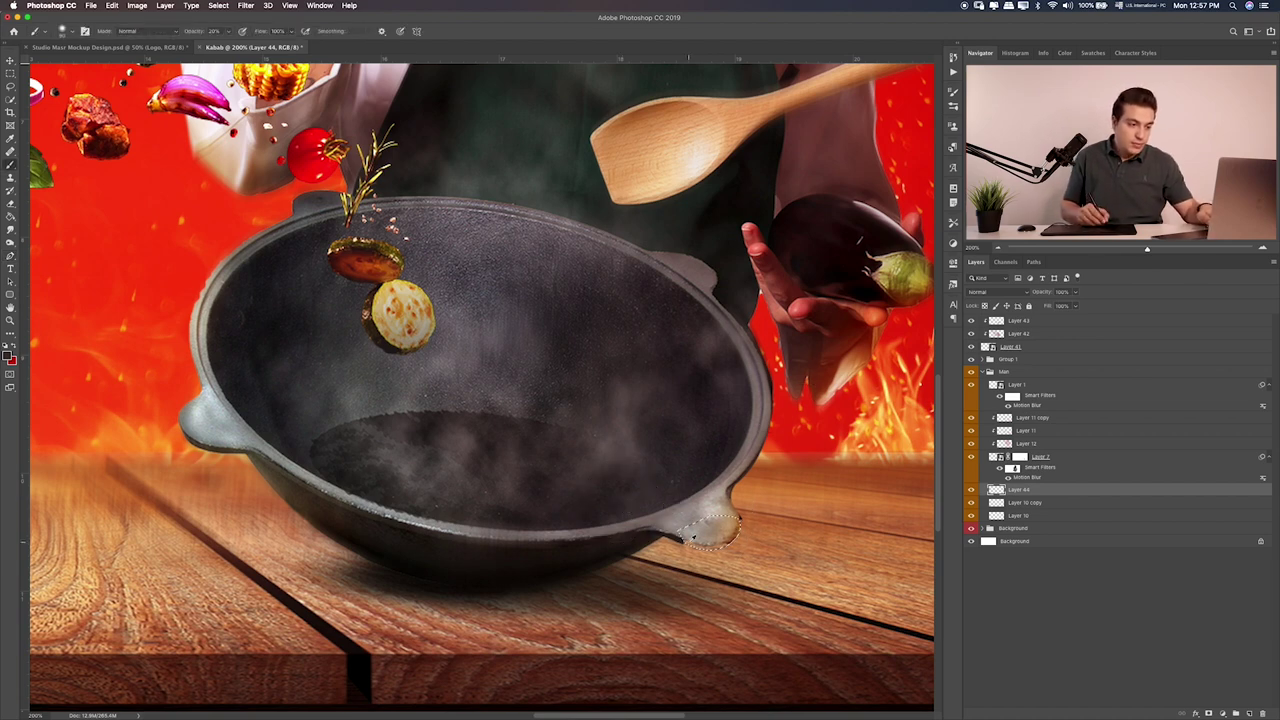
click(677, 537)
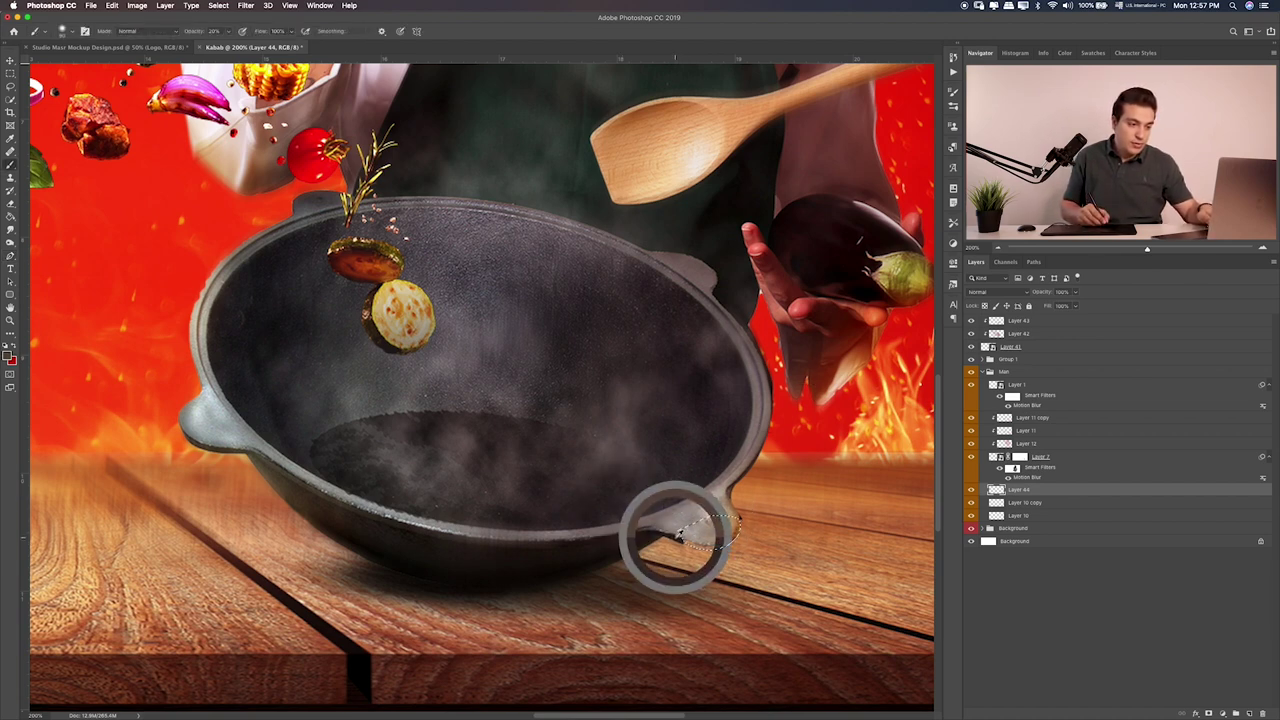
Deselect the handle and fit the whole composition on screen
key(m)
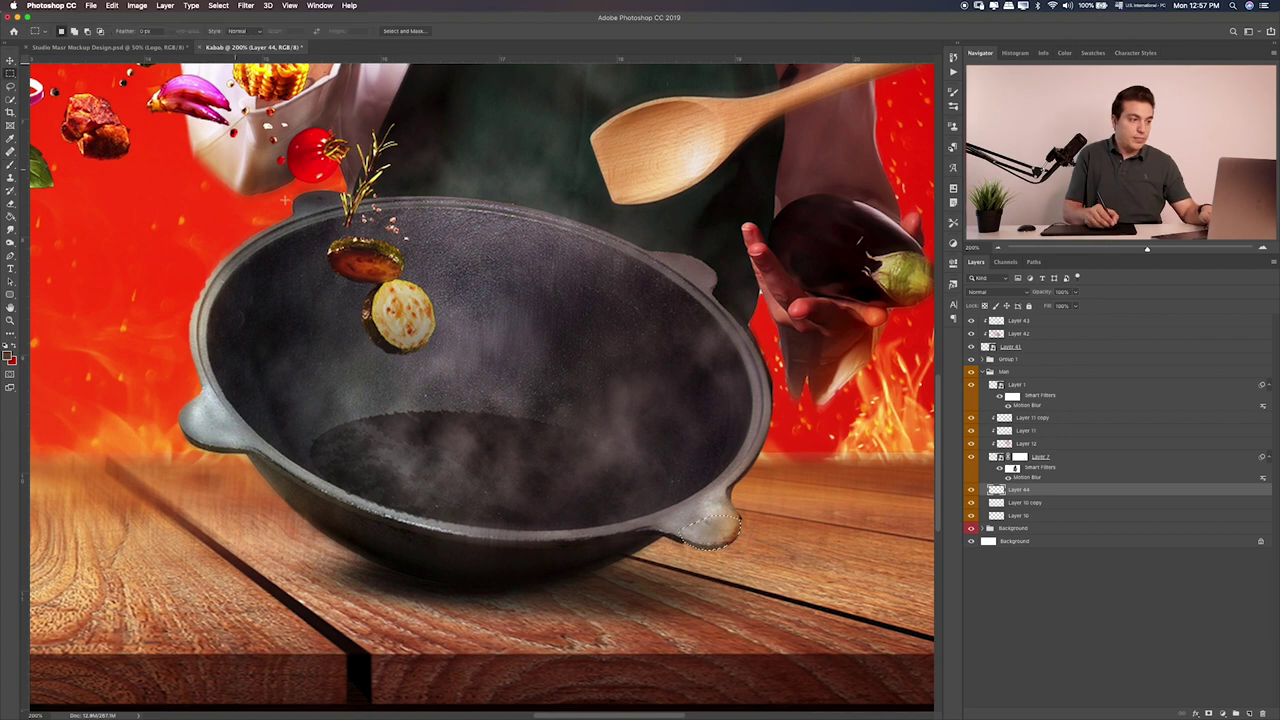
scroll(543, 484, up, 5)
key(l)
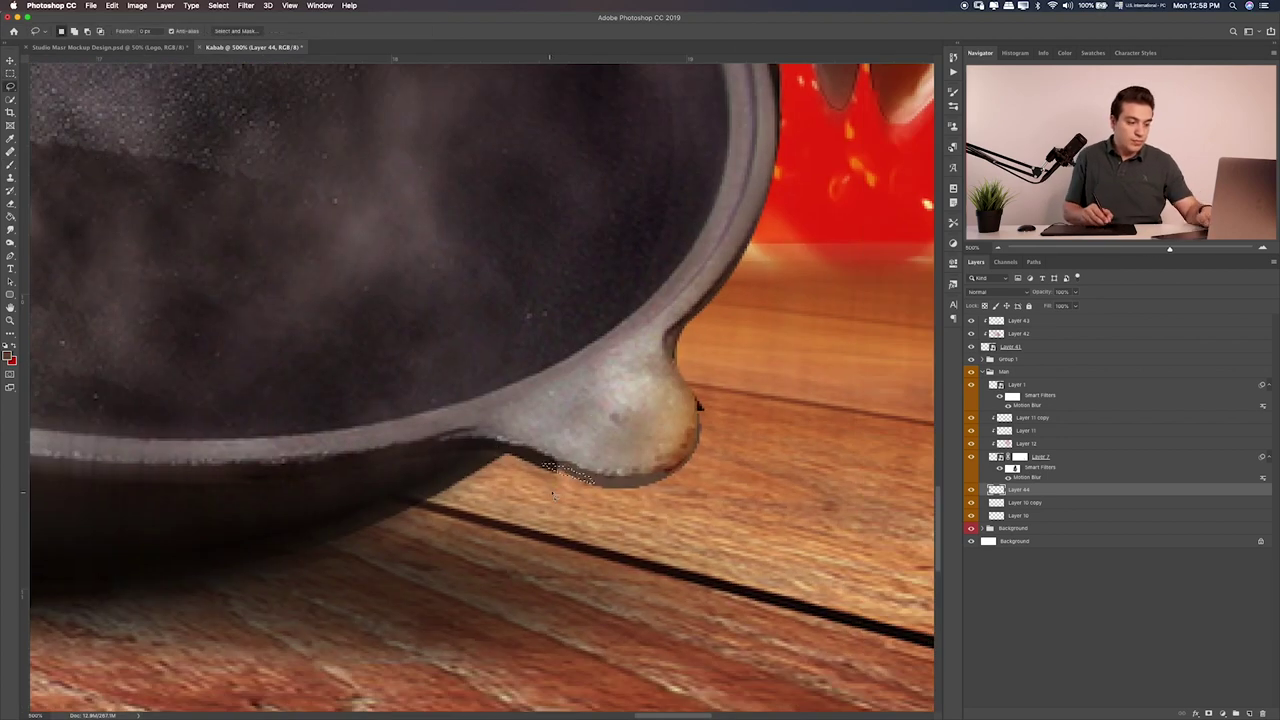
key(ctrl+d)
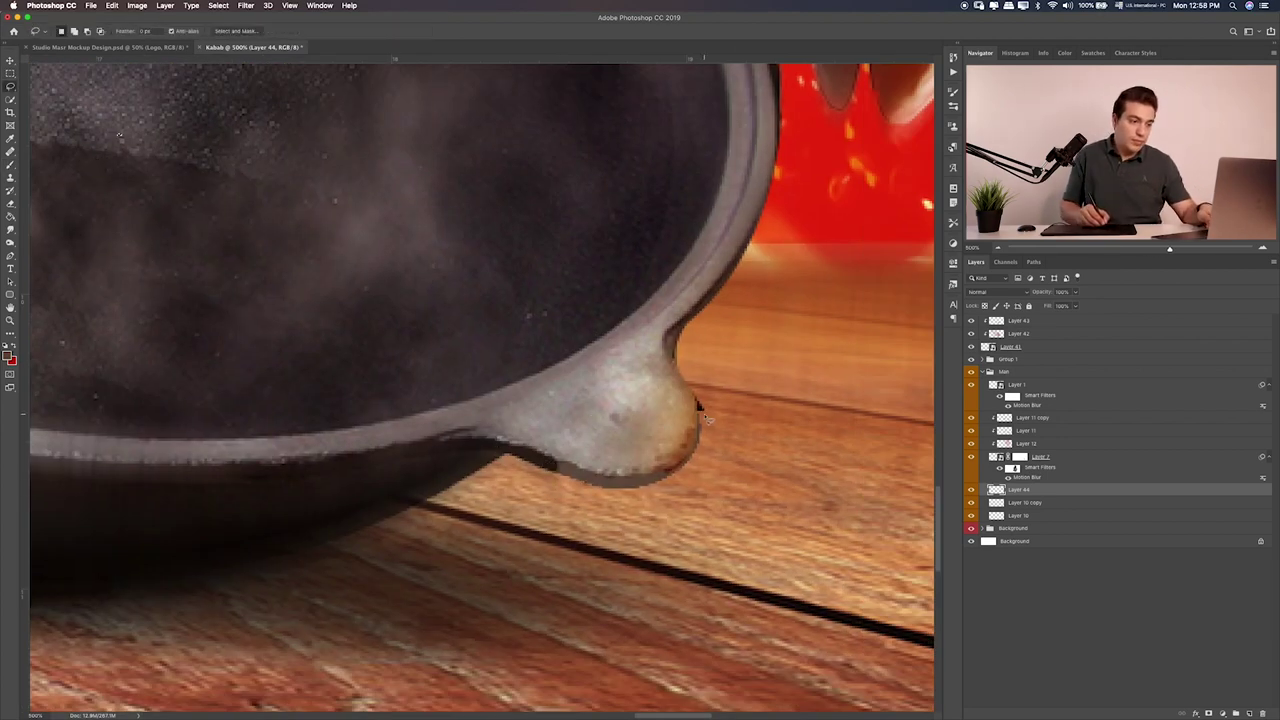
key(b)
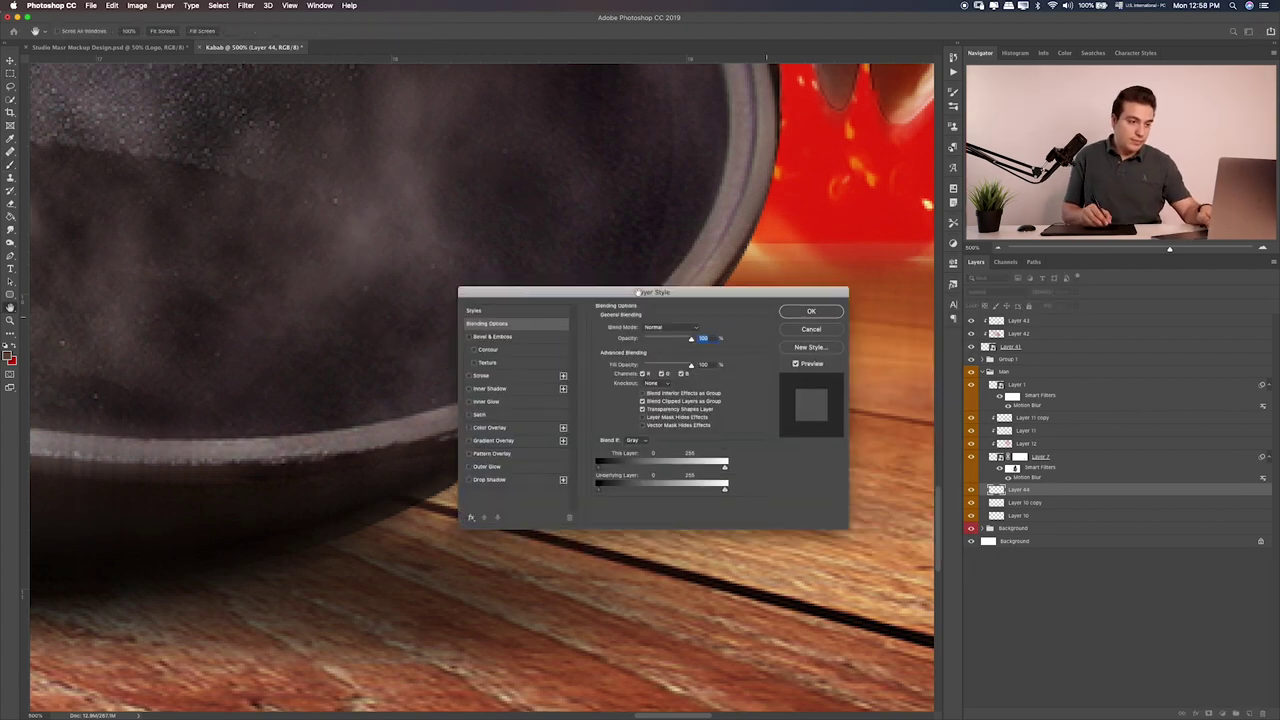
key(ctrl+0)
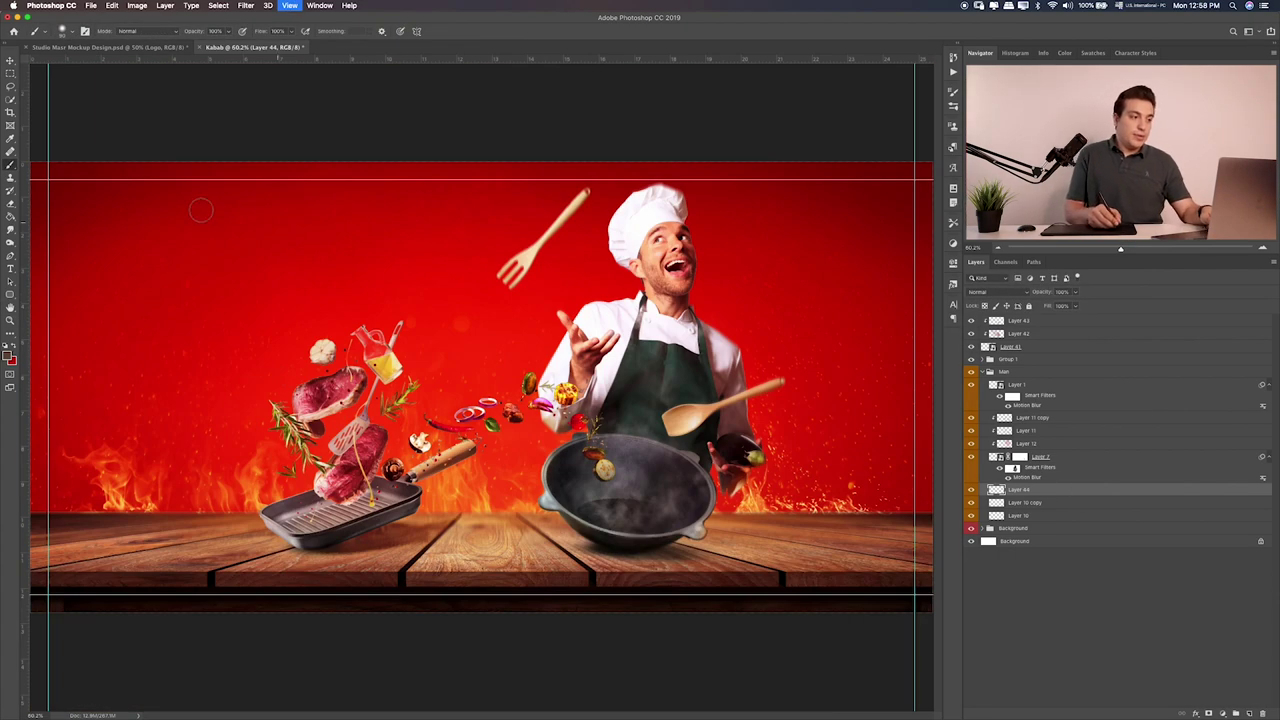
Set Layer 10 copy to Overlay blending after trying Soft Light
key(m)
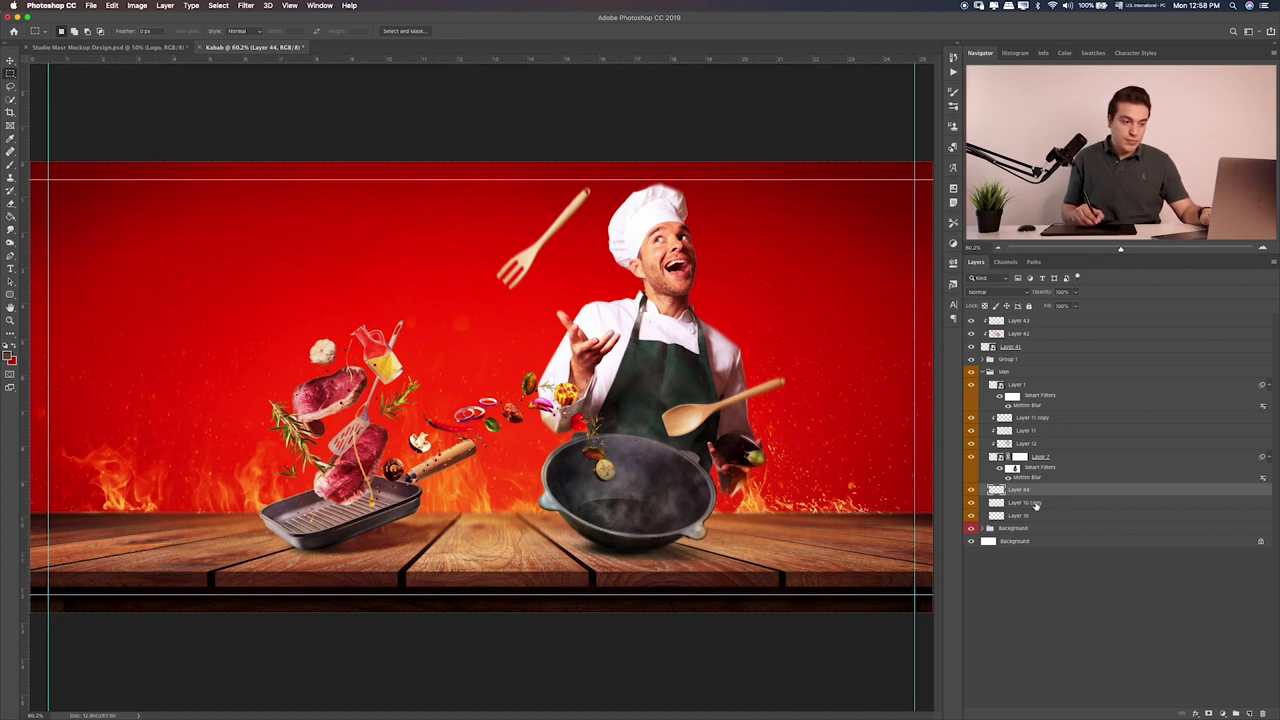
click(980, 504)
key(v)
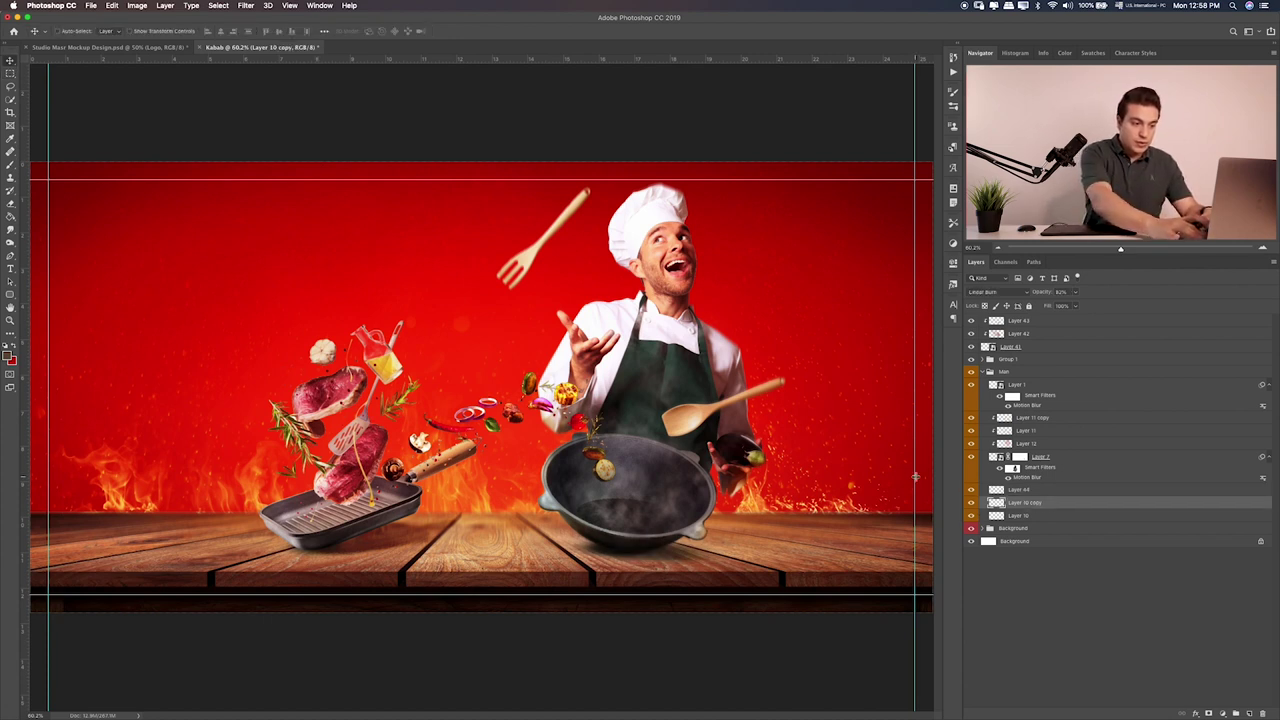
key(shift+alt+s)
key(shift+plus)
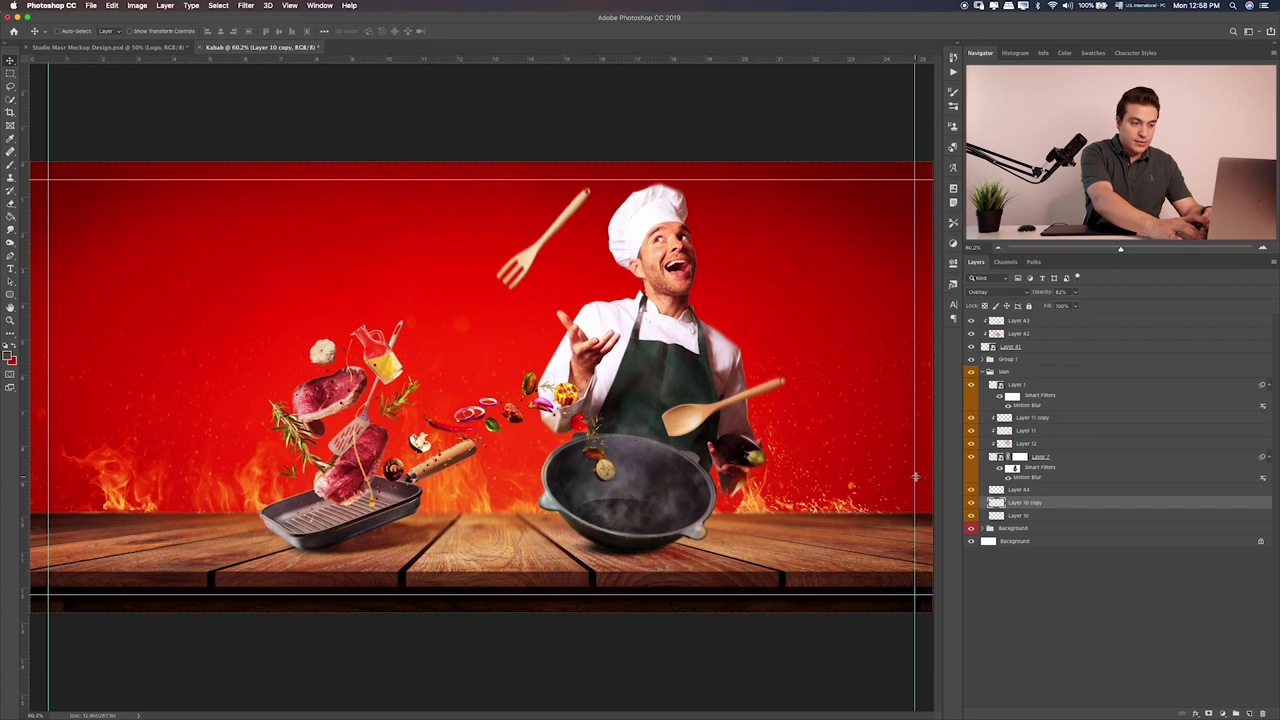
key(ctrl+plus)
key(ctrl+plus)
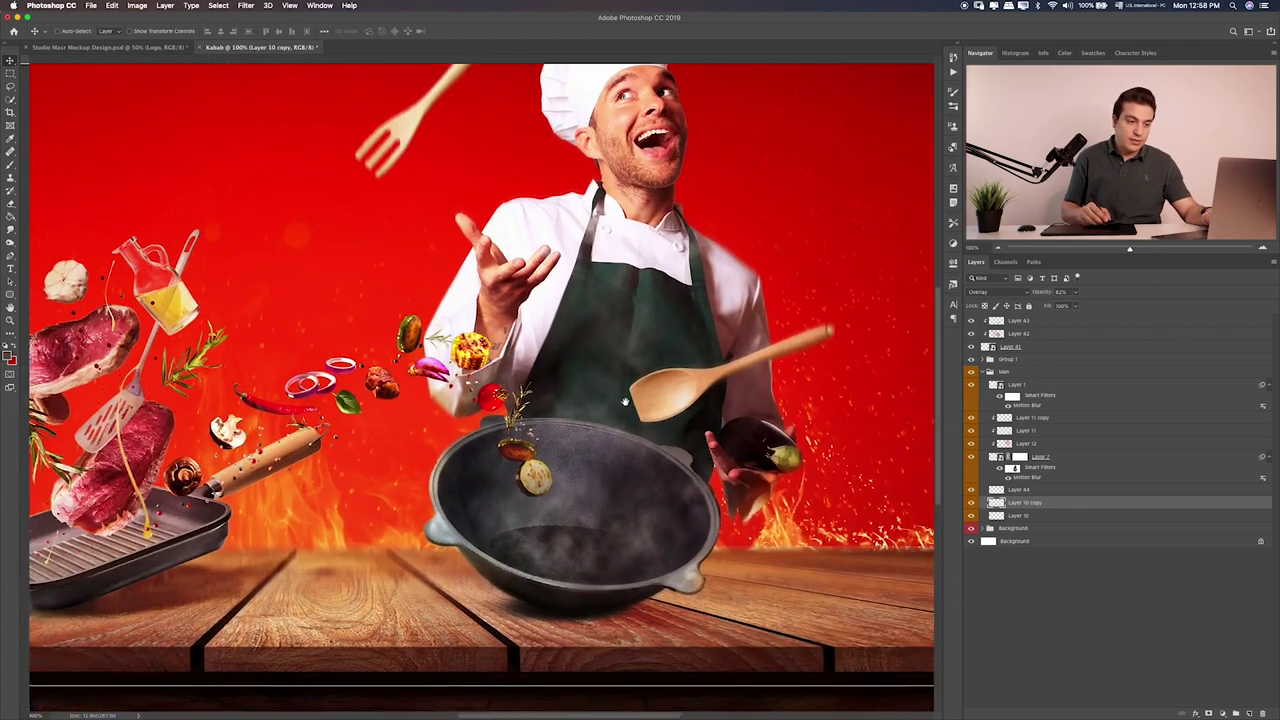
drag(912, 443, 552, 395)
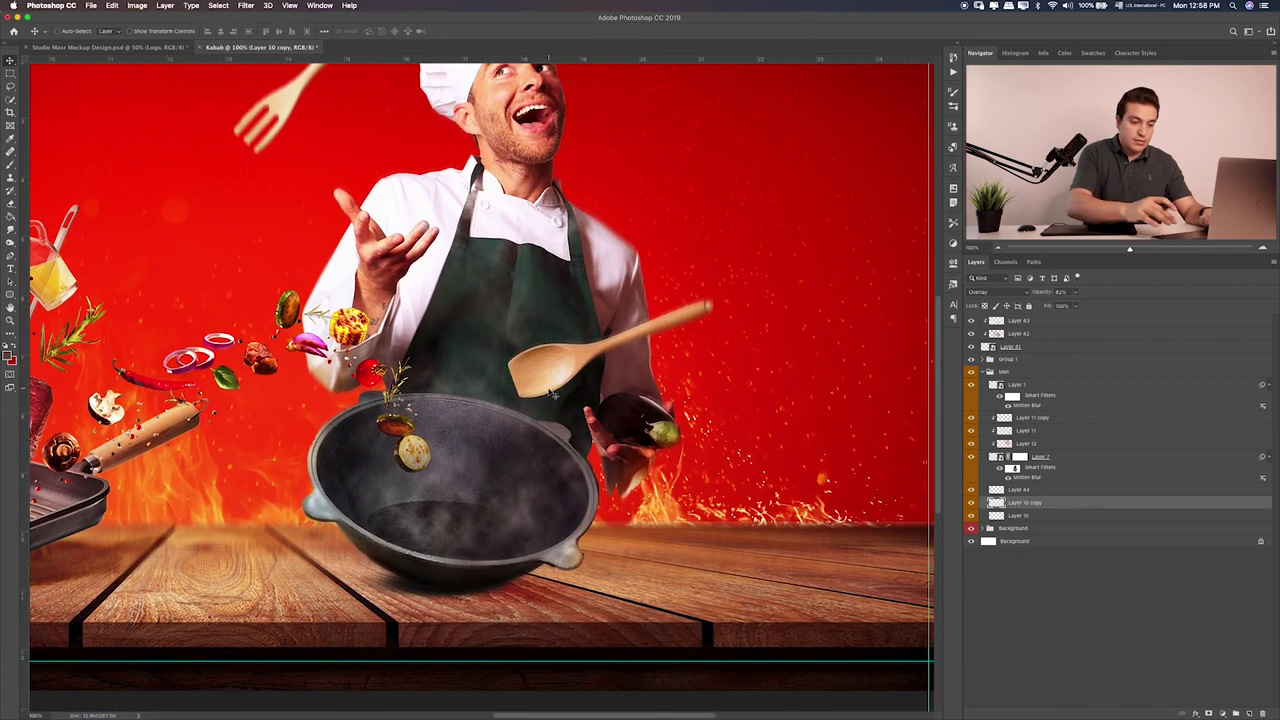
key(shift+plus)
key(shift+plus)
key(shift+plus)
key(shift+minus)
key(shift+minus)
key(shift+minus)
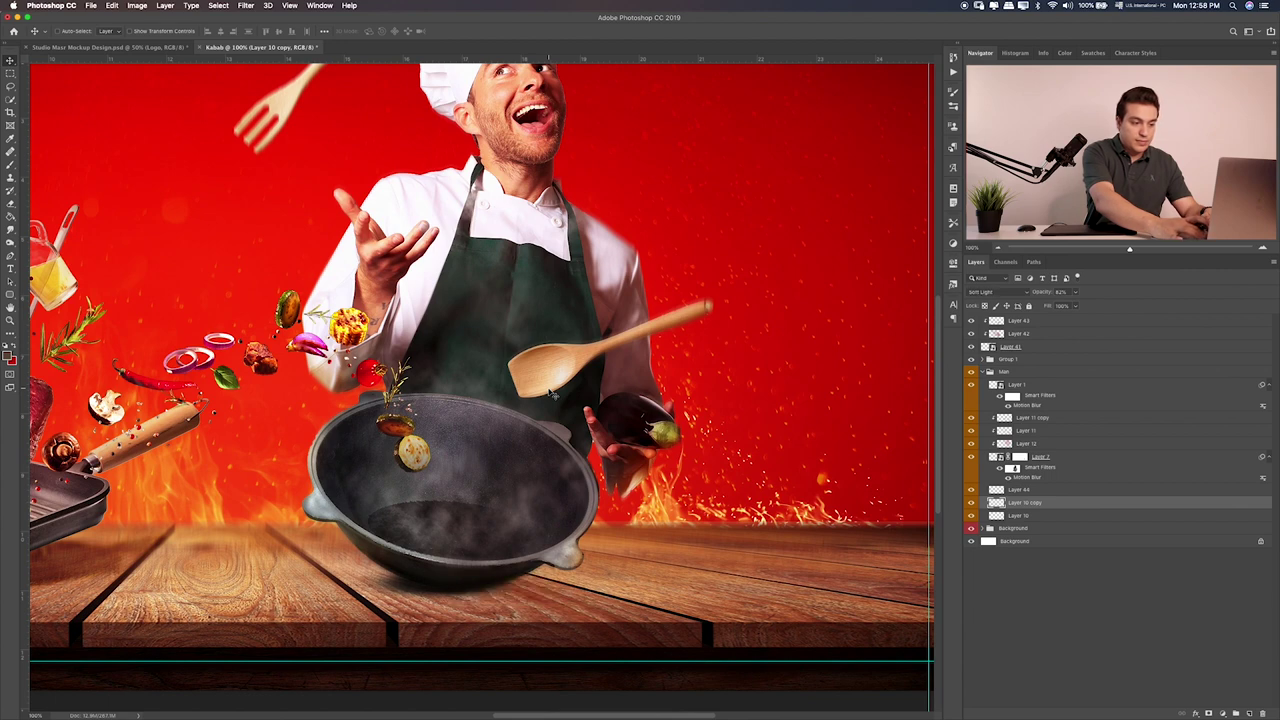
key(shift+minus)
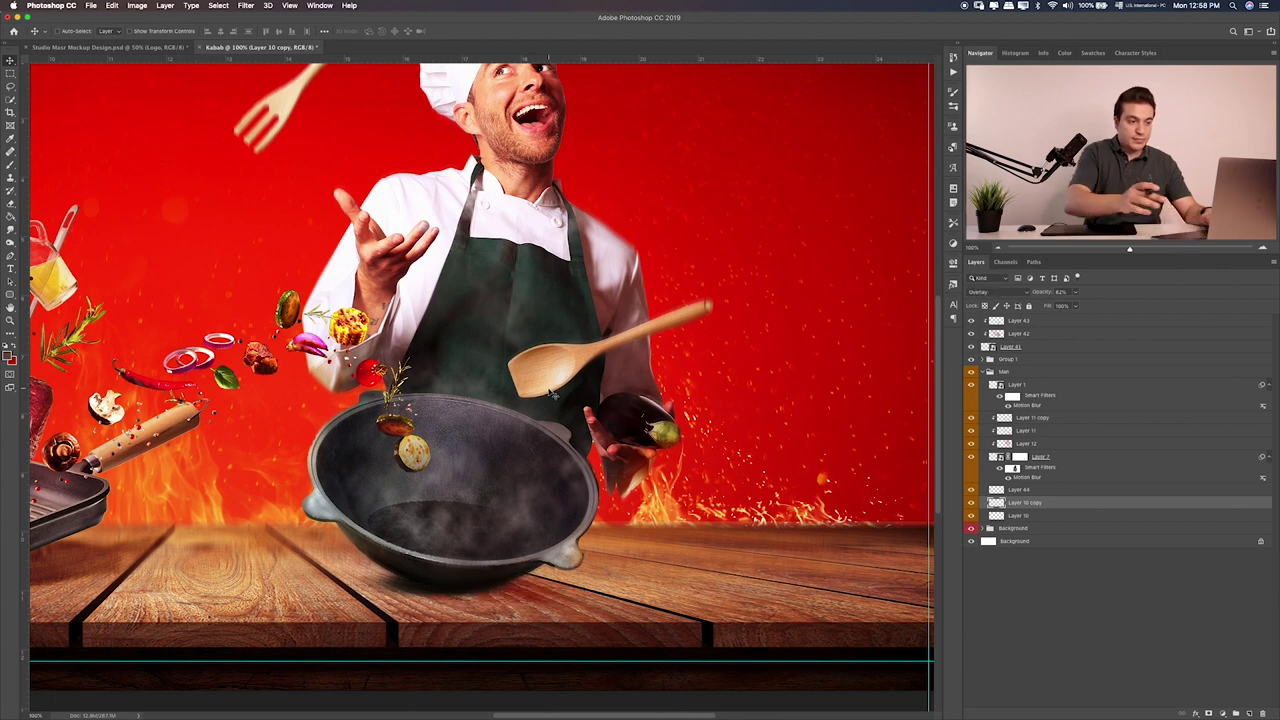
Set Layer 10 to Overlay blending as well
click(1014, 516)
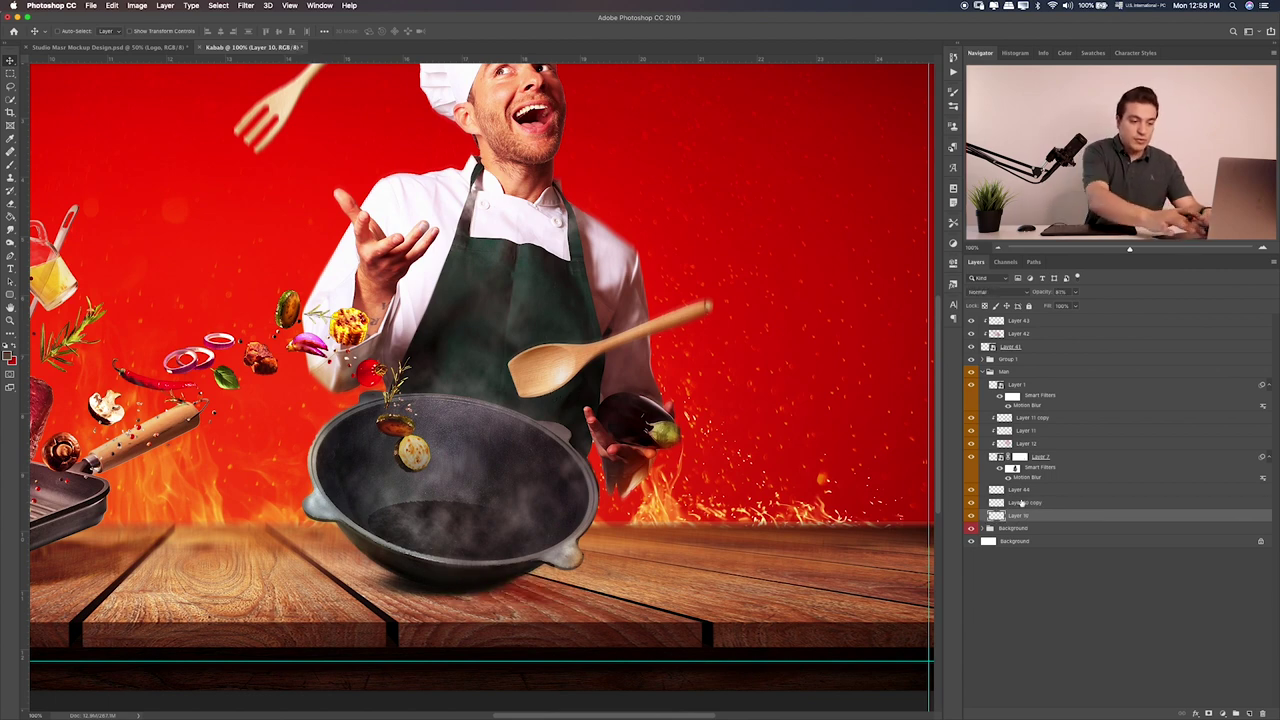
key(shift+plus)
key(shift+plus)
key(shift+plus)
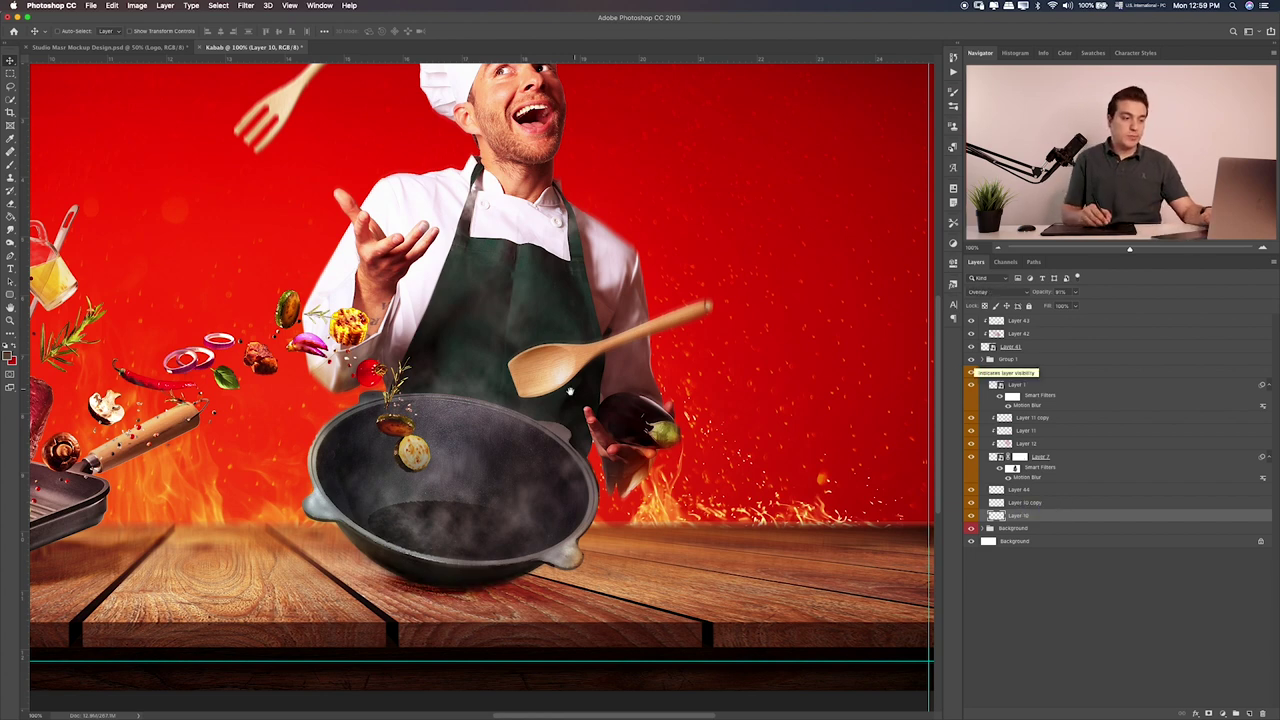
scroll(480, 380, left, 5)
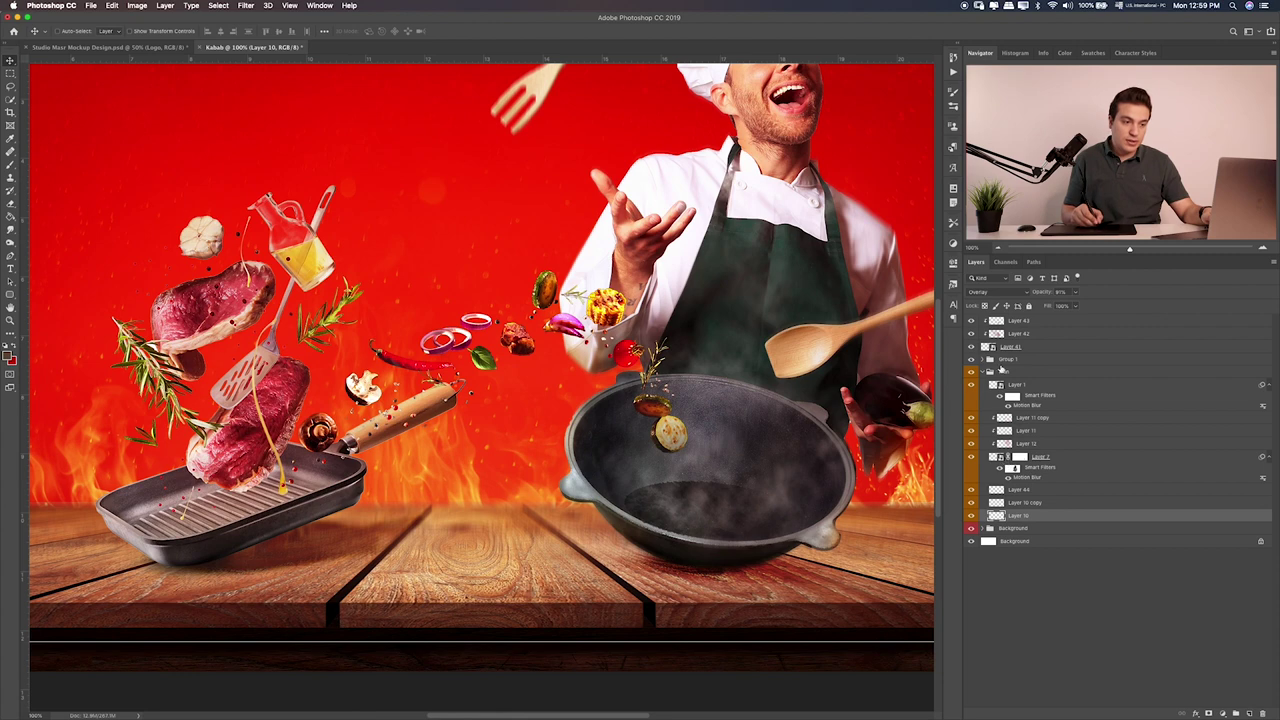
Expand Group 1 and rotate Layer 32 slightly with Free Transform
click(970, 359)
click(970, 359)
click(982, 359)
click(1048, 411)
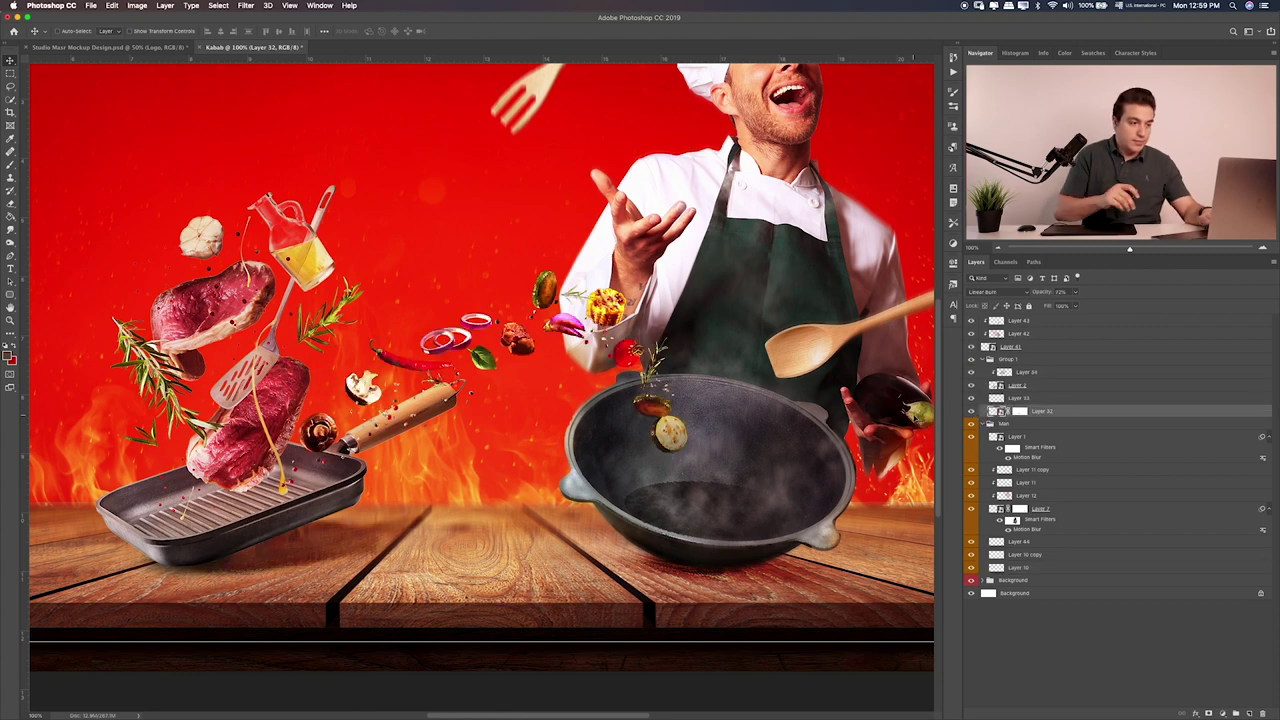
key(ctrl+t)
drag(482, 592, 476, 548)
key(Return)
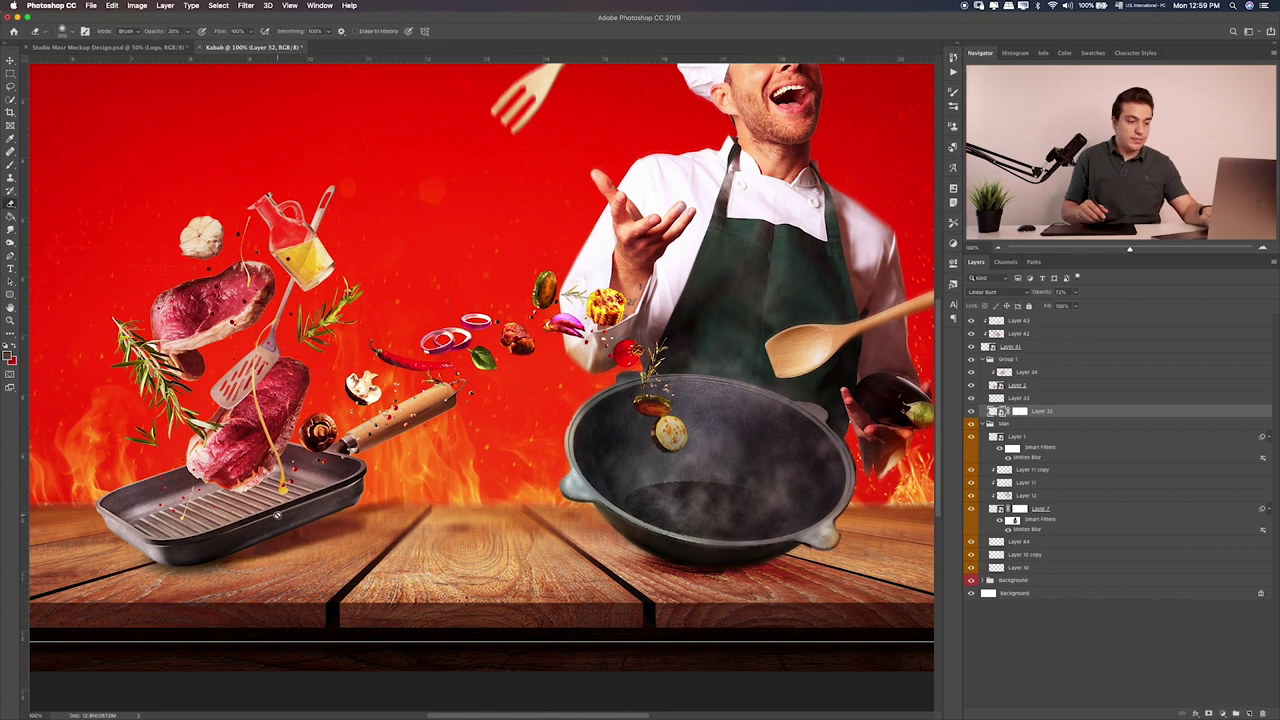
key(b)
click(1020, 411)
Nudge the whole Group 1 slightly left and down, then collapse it
key(v)
ctrl+click(845, 398)
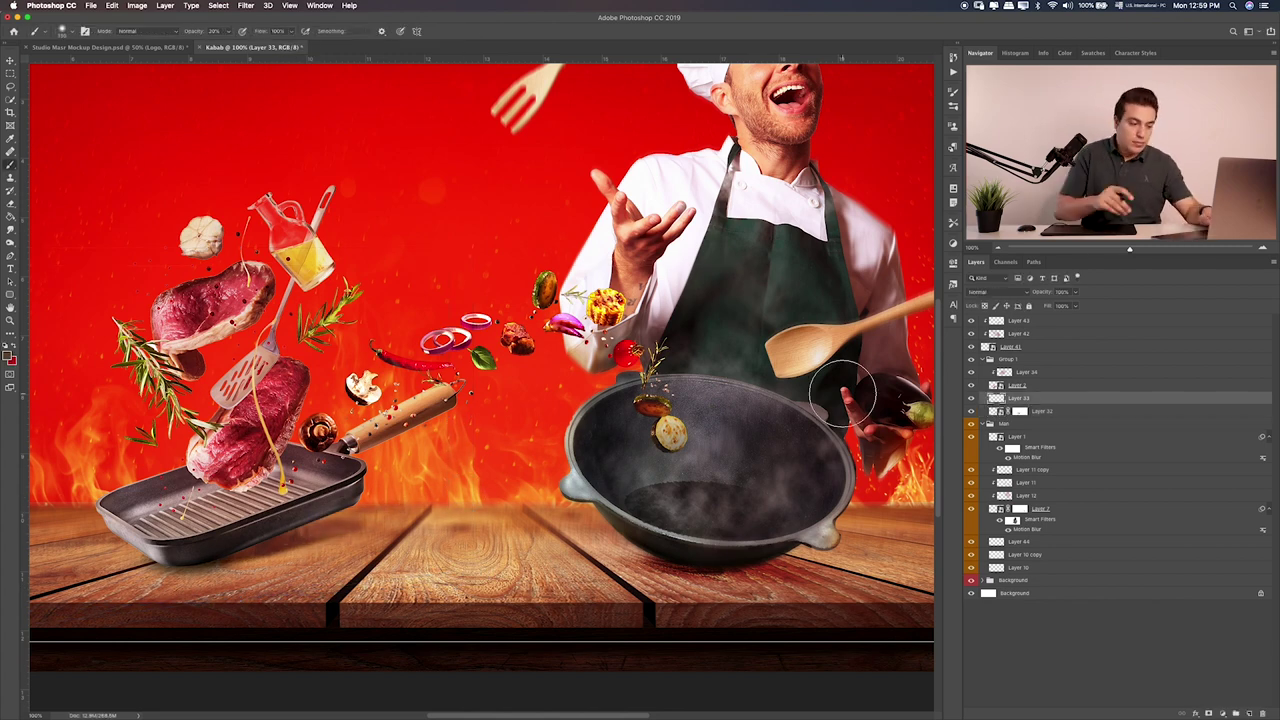
ctrl+click(850, 410)
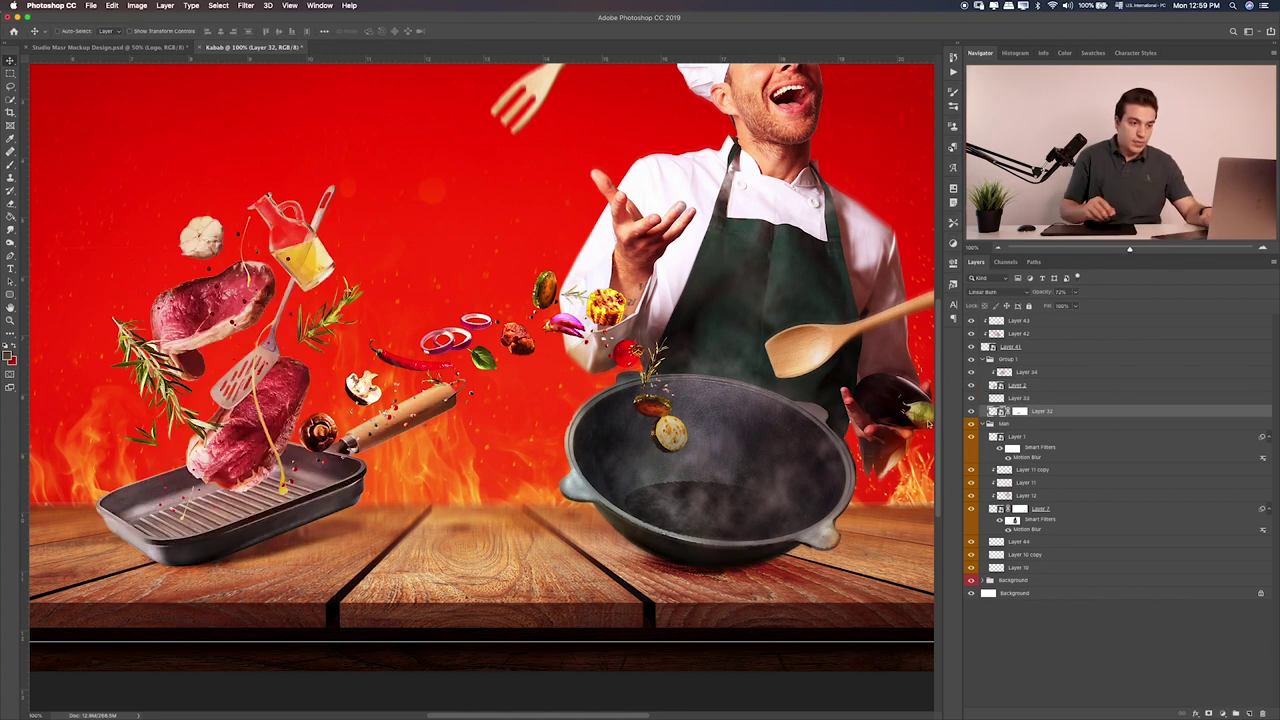
key(ctrl+0)
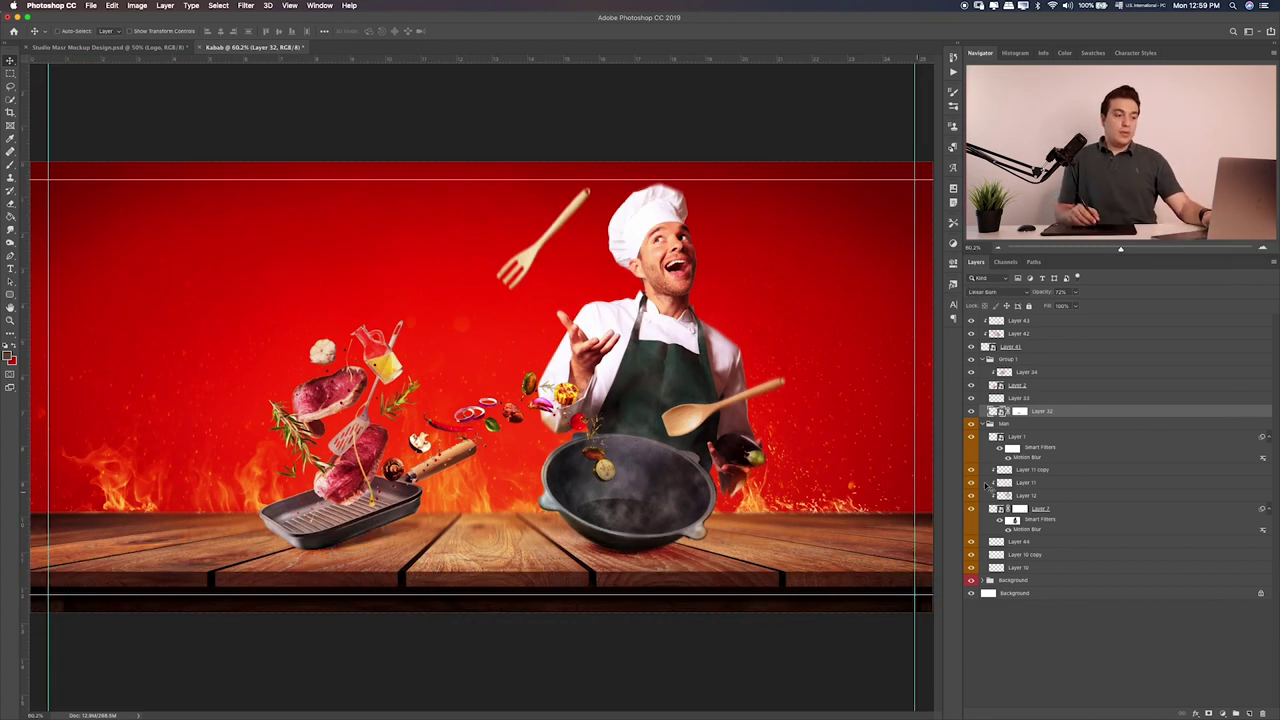
click(1000, 360)
mouse_move(440, 424)
mouse_down()
mouse_move(428, 430)
mouse_move(431, 420)
mouse_up()
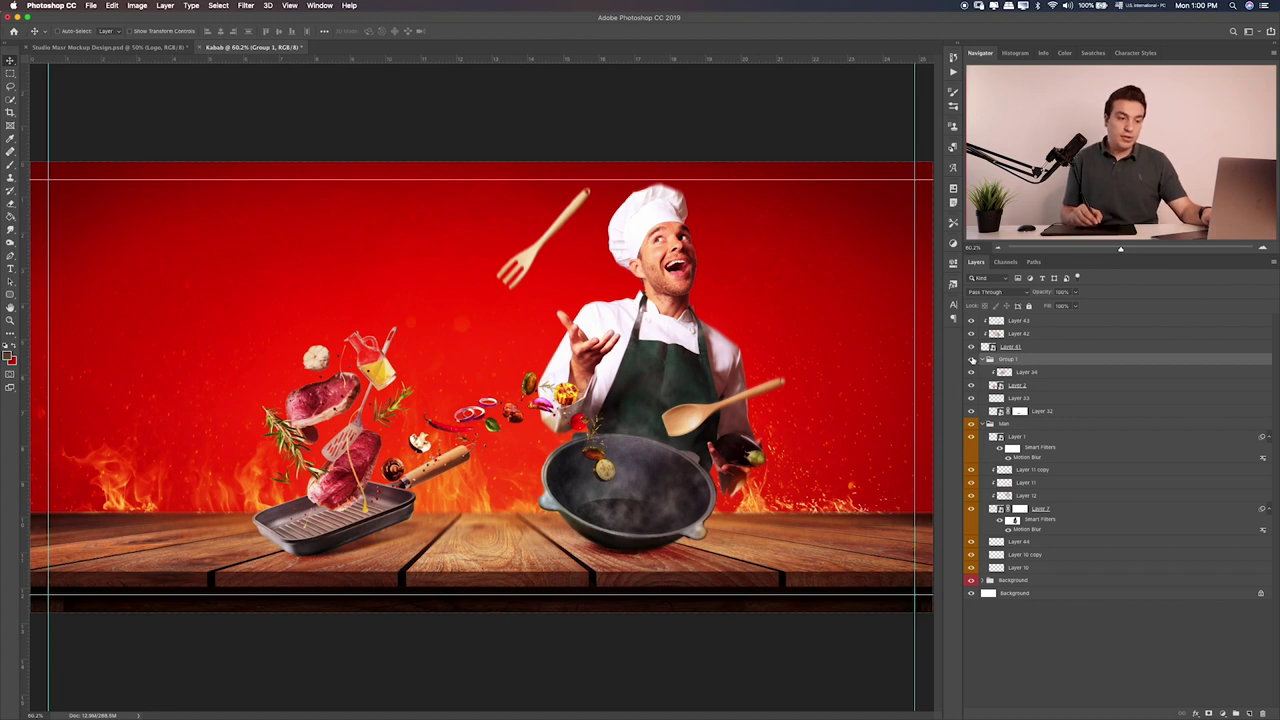
click(986, 359)
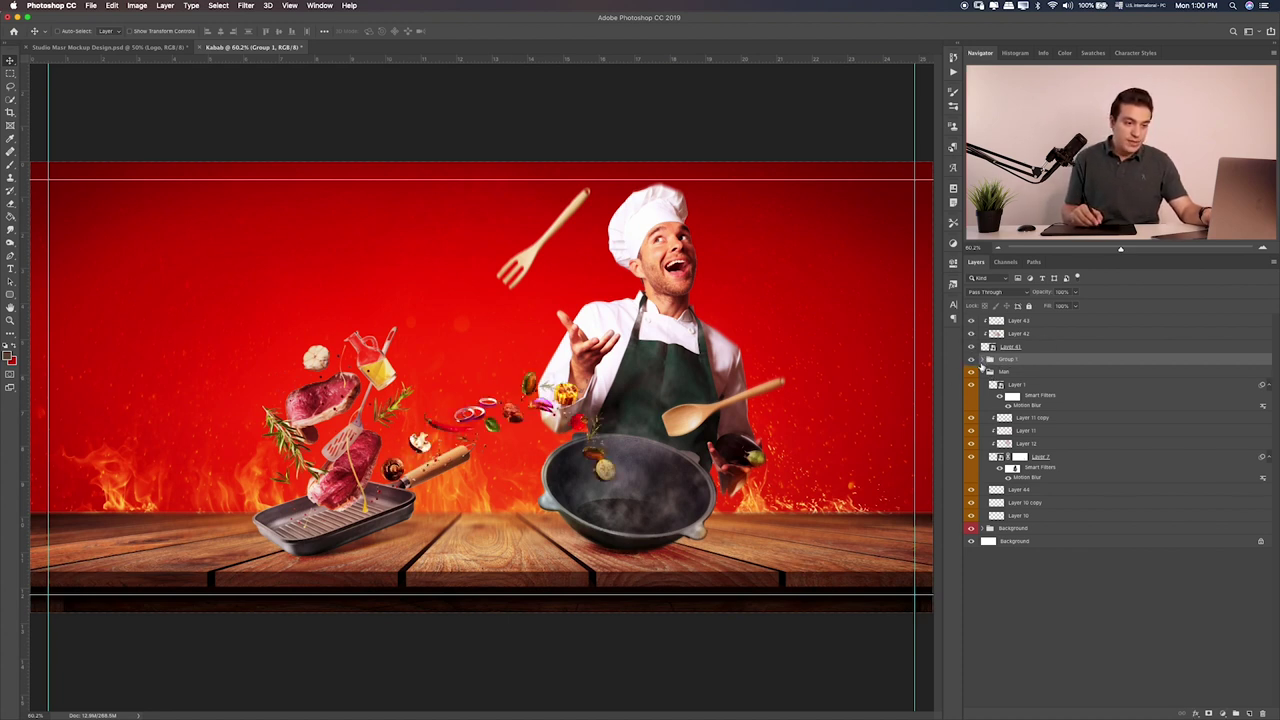
Add a new layer clipped to Layer 34 and paint a black shadow under the pan
click(987, 359)
click(1106, 372)
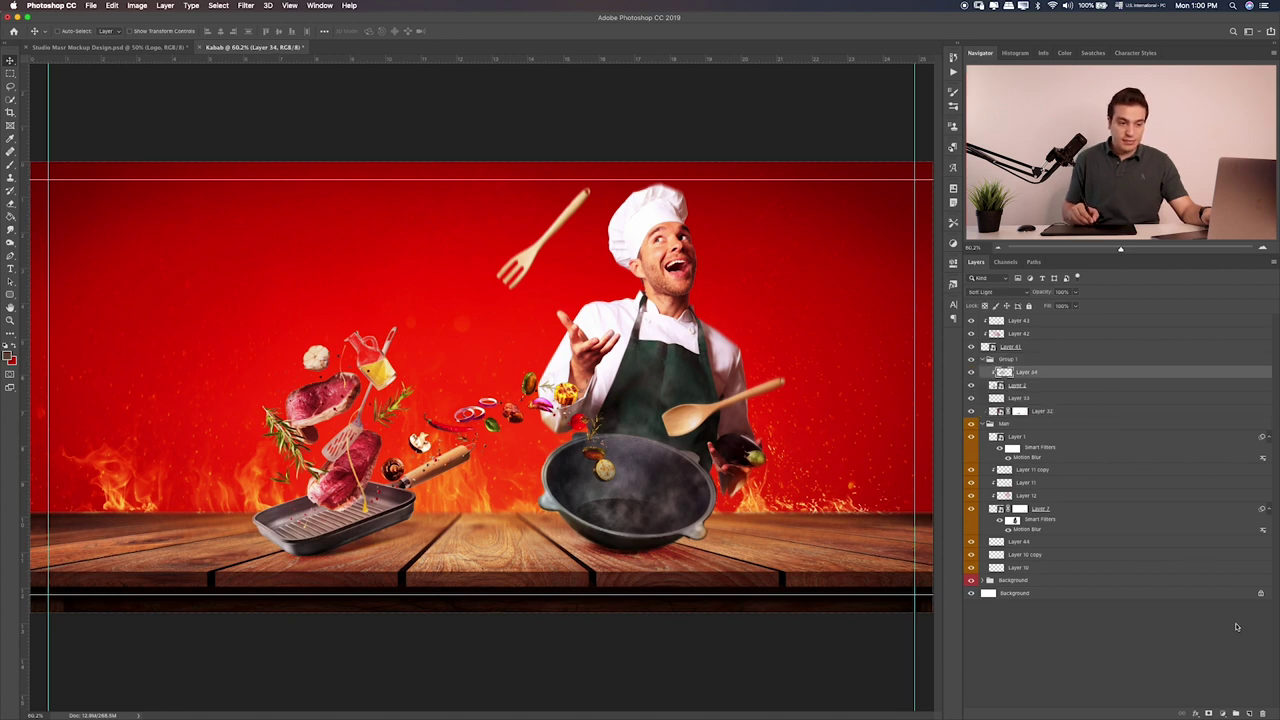
click(1249, 710)
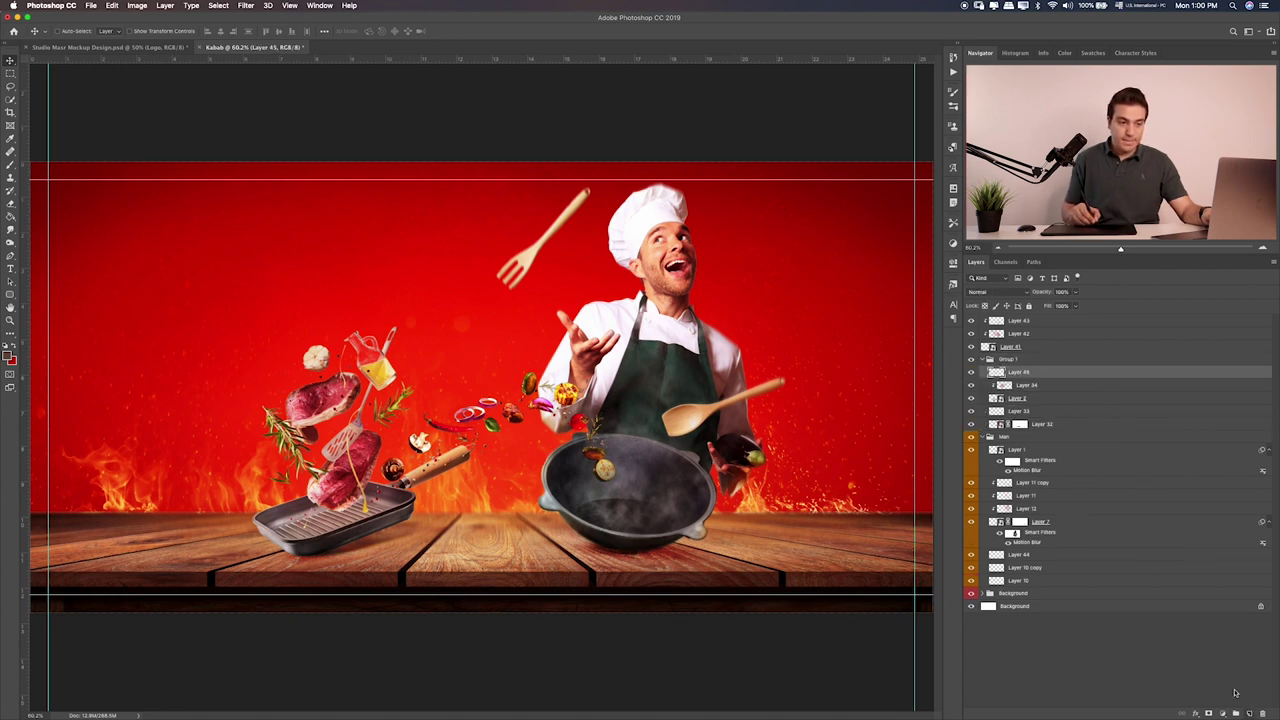
alt+click(1078, 379)
key(b)
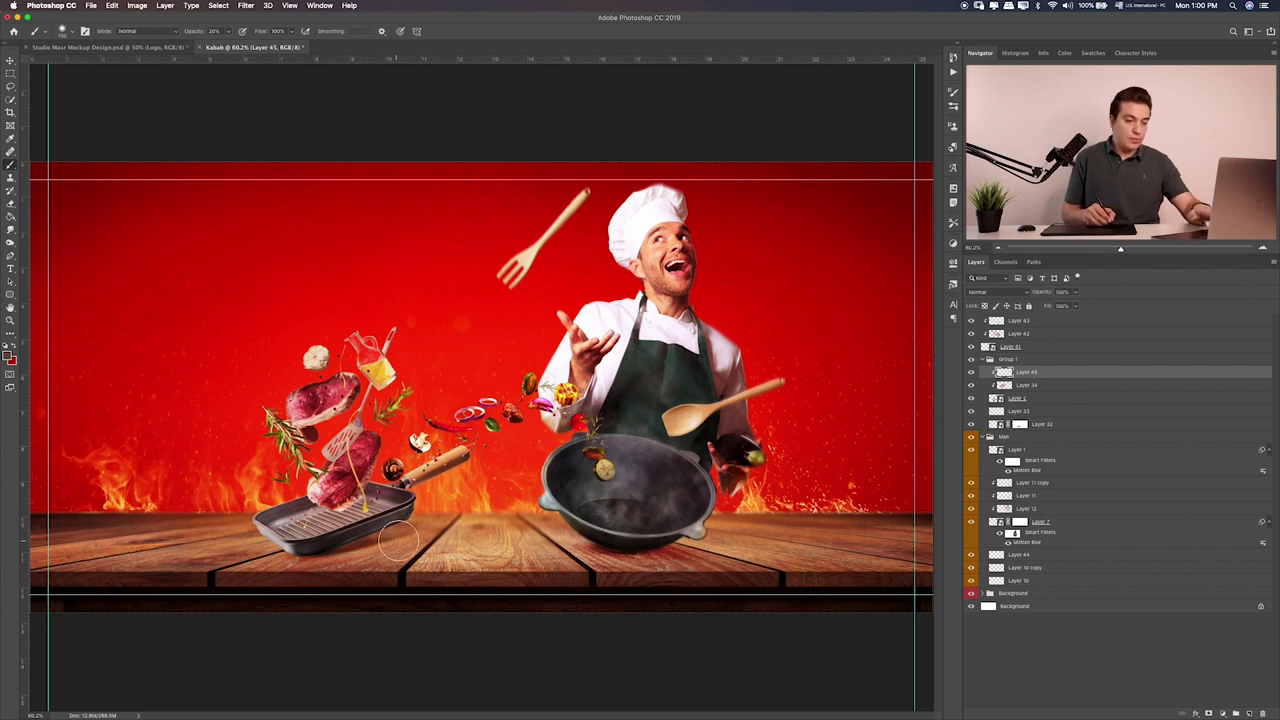
key(0)
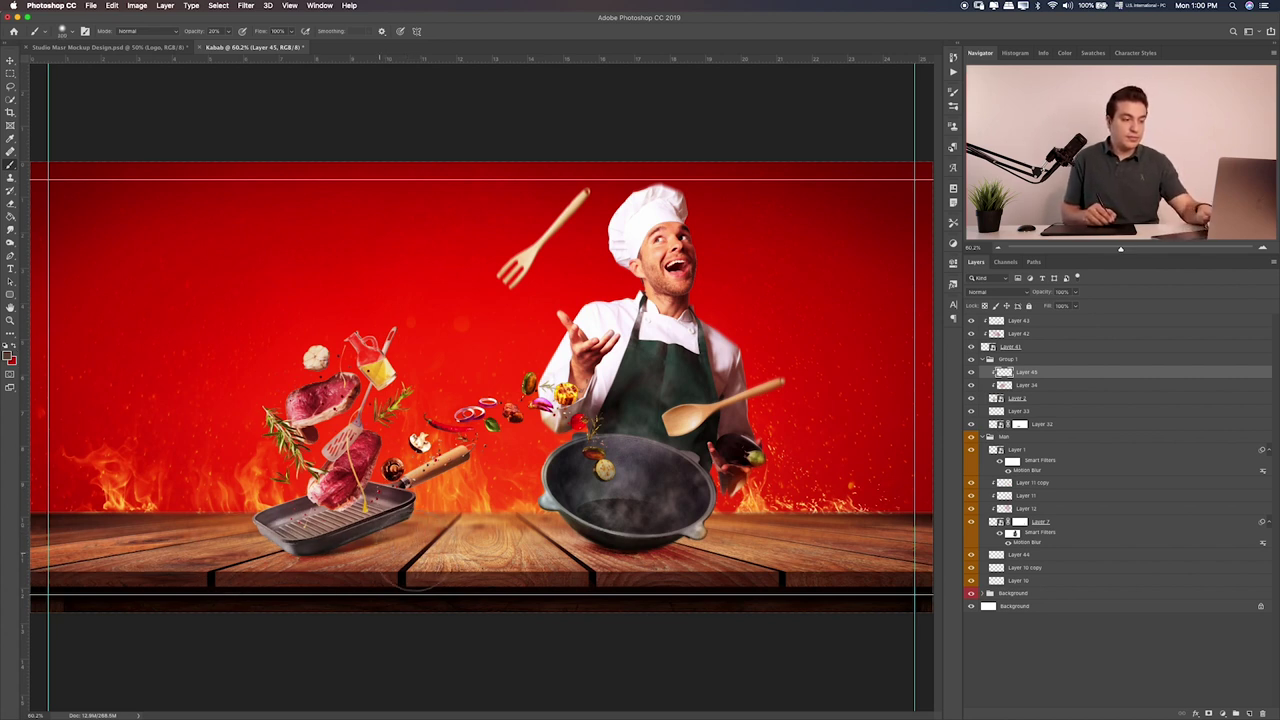
key(0)
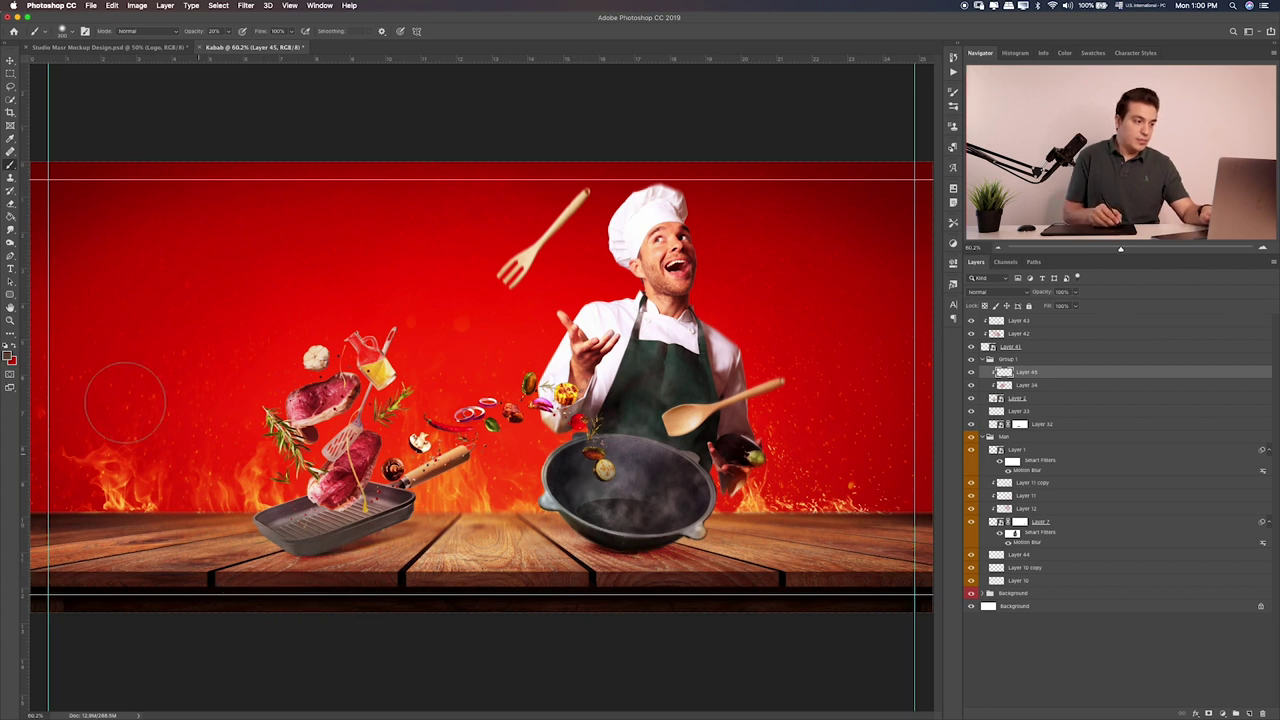
click(9, 356)
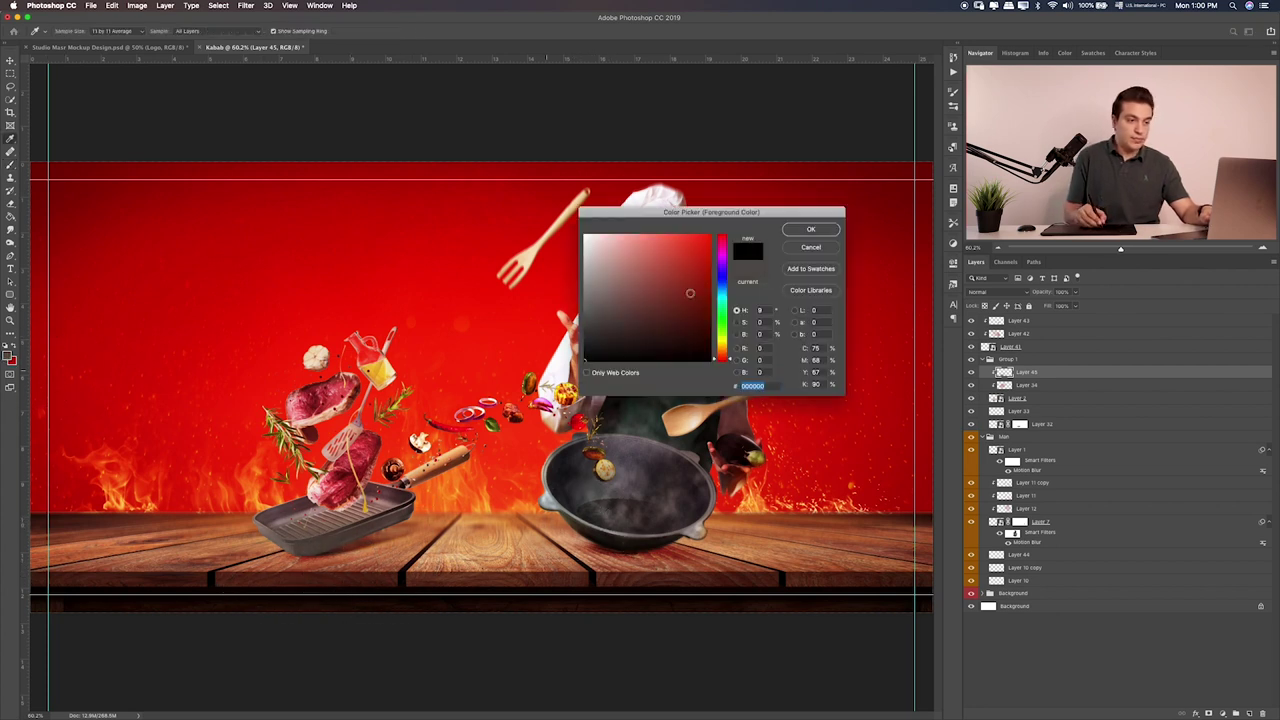
click(800, 248)
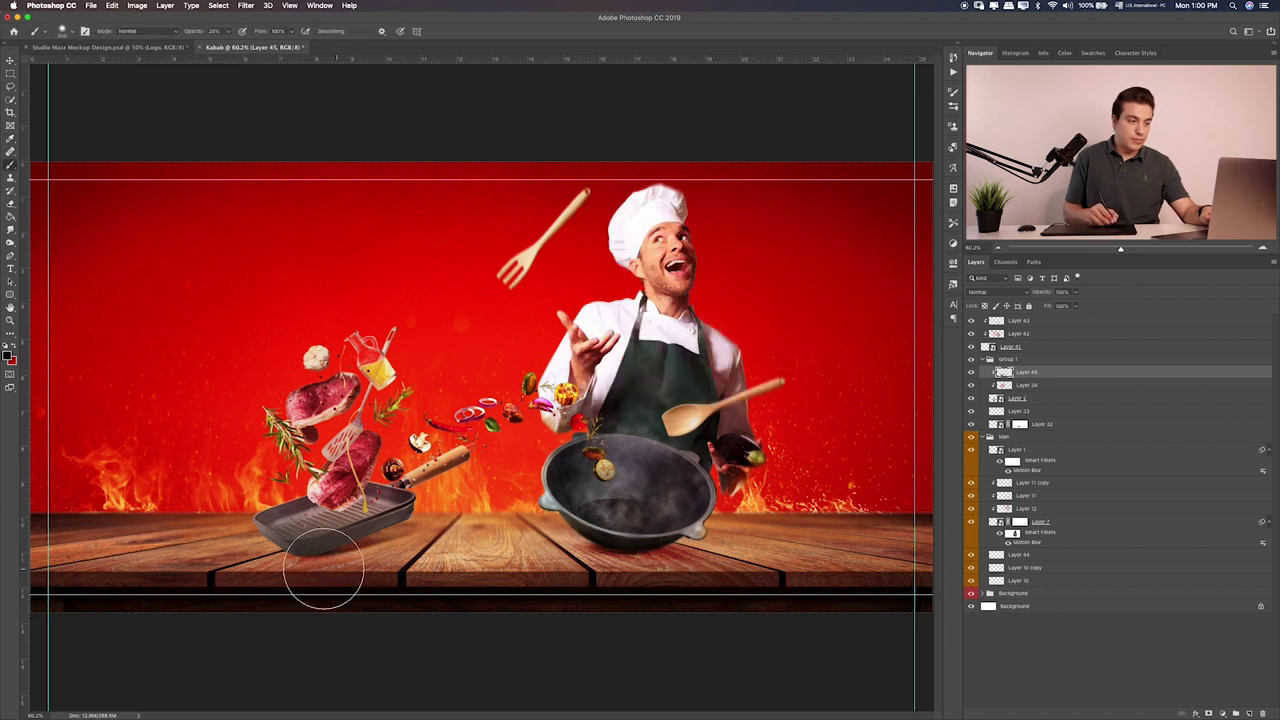
Set the shadow layer to Soft Light at 80% opacity
key(v)
key(shift+plus)
key(shift+plus)
key(shift+plus)
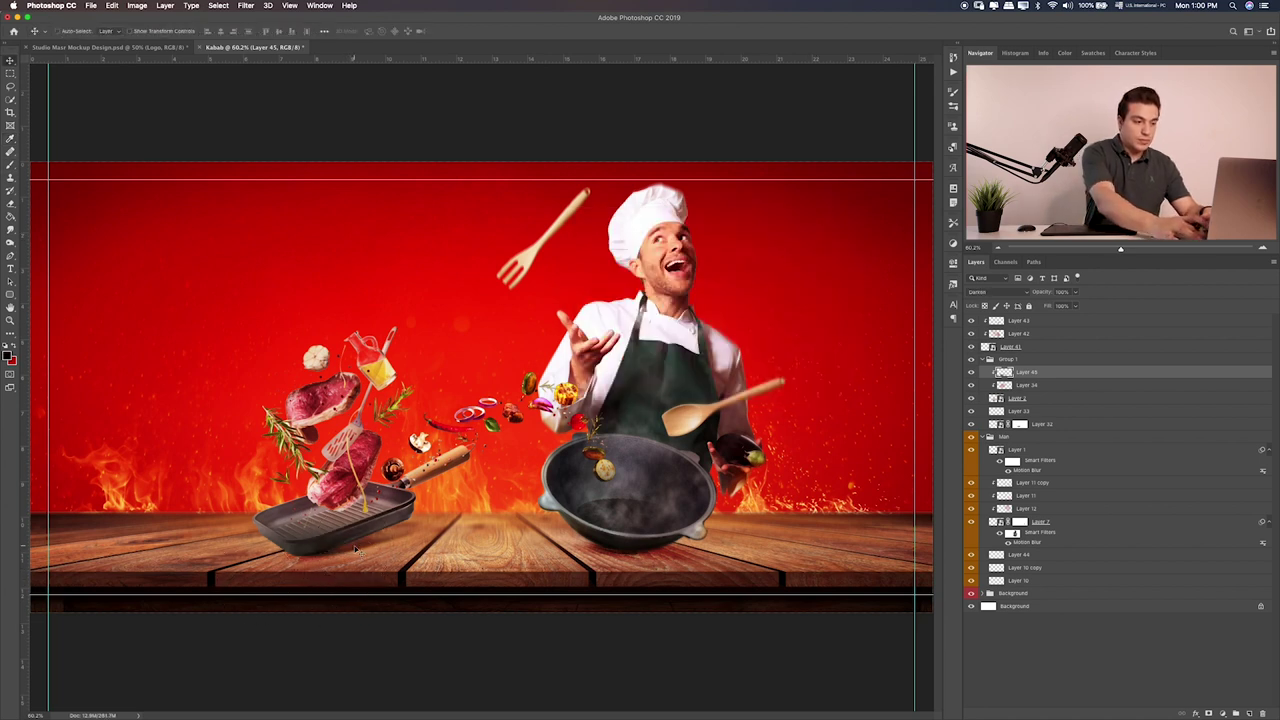
key(shift+plus)
key(shift+plus)
key(shift+plus)
key(shift+plus)
key(shift+plus)
key(shift+plus)
key(shift+plus)
key(shift+plus)
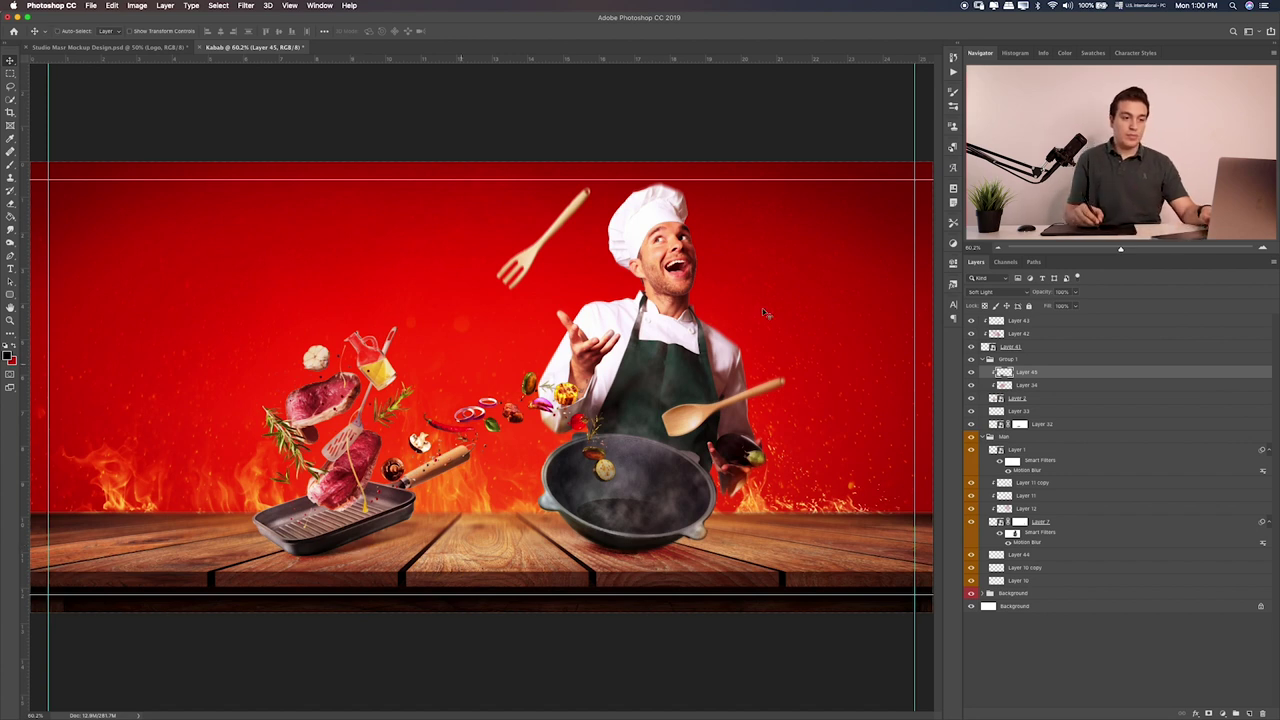
drag(1068, 291, 1047, 305)
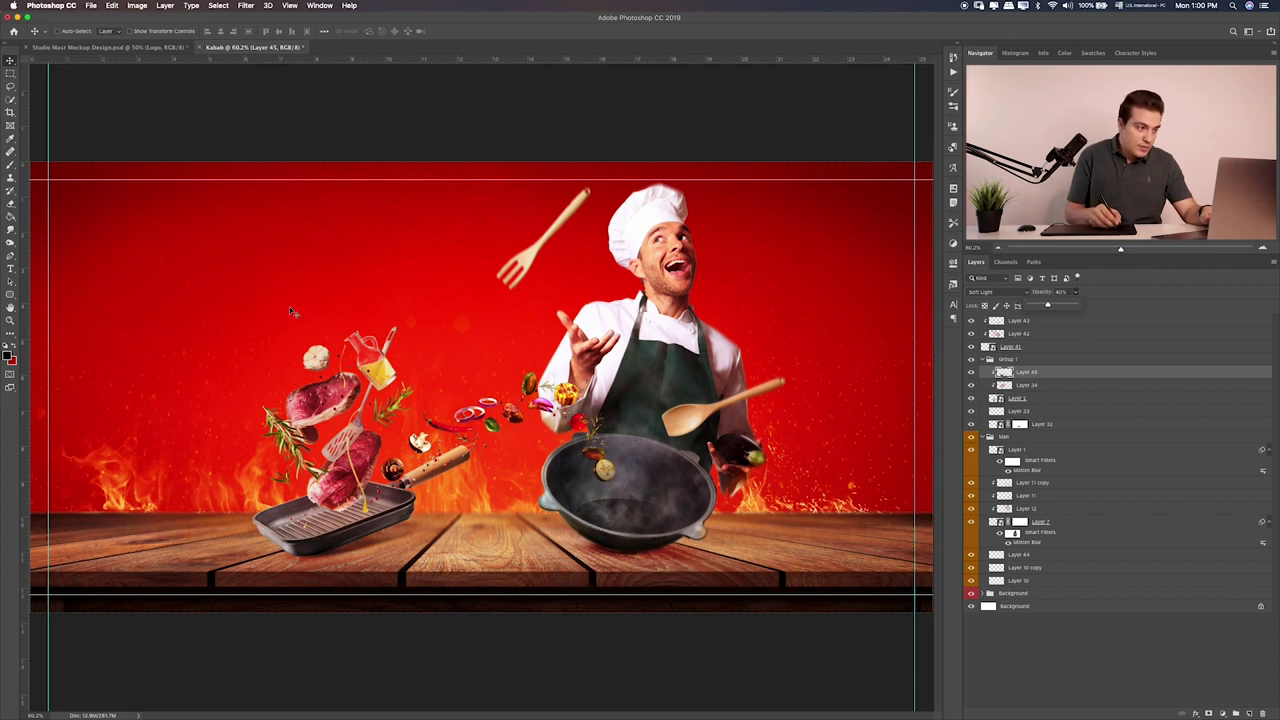
Collapse Group 1 and the Main group in the Layers panel
click(12, 73)
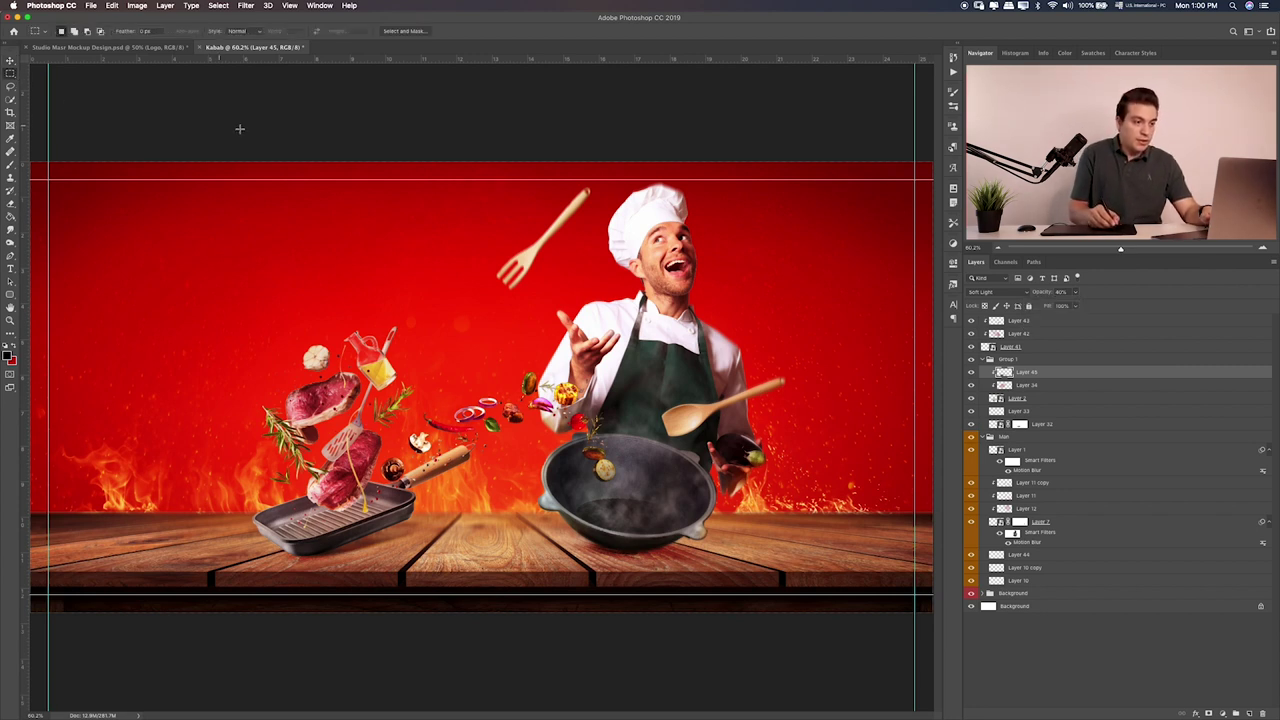
click(1030, 333)
key(alt+bracketleft)
click(985, 360)
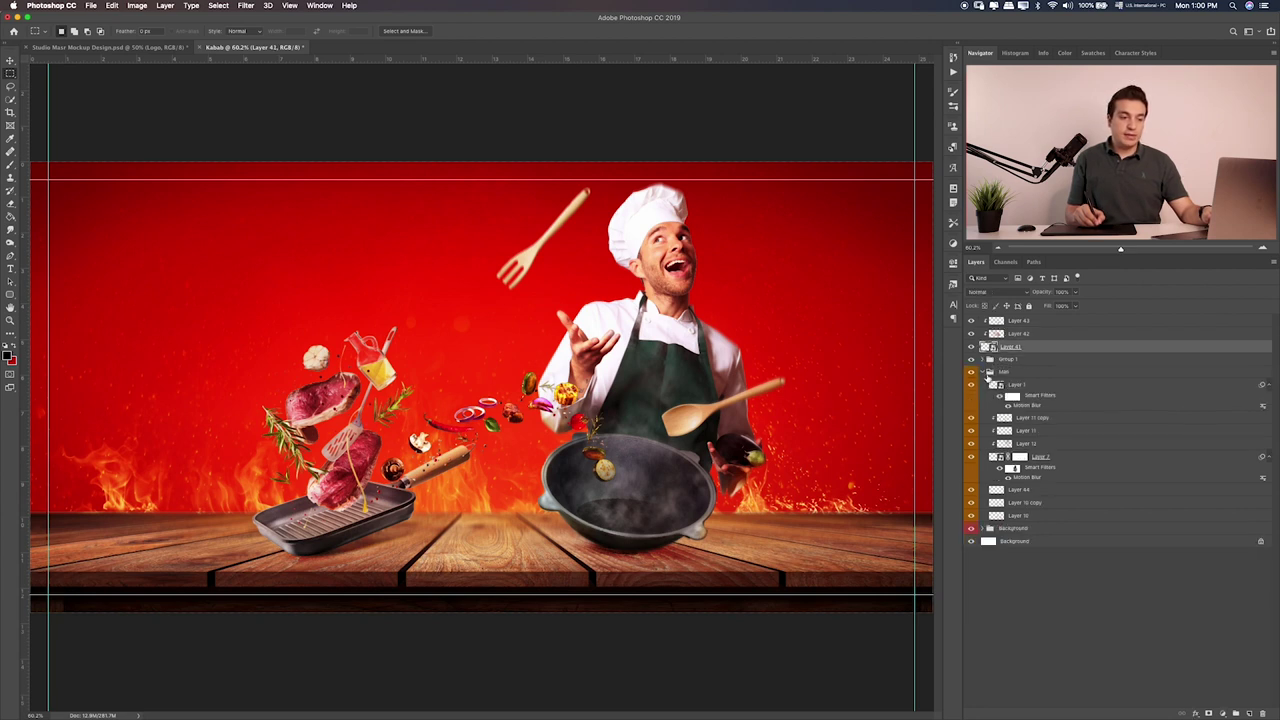
click(988, 372)
click(985, 373)
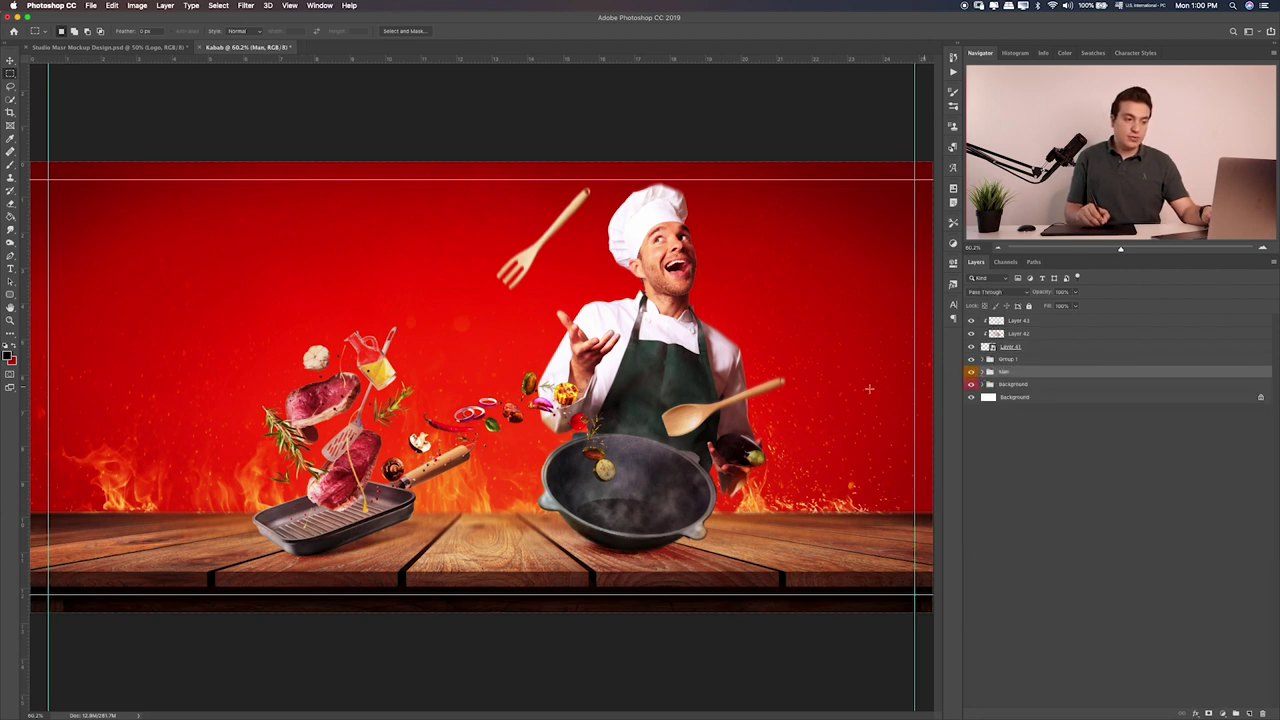
key(super+Tab)
Browse the Items PNGs and Quick Look the kebab image Layer 24.png
click(697, 280)
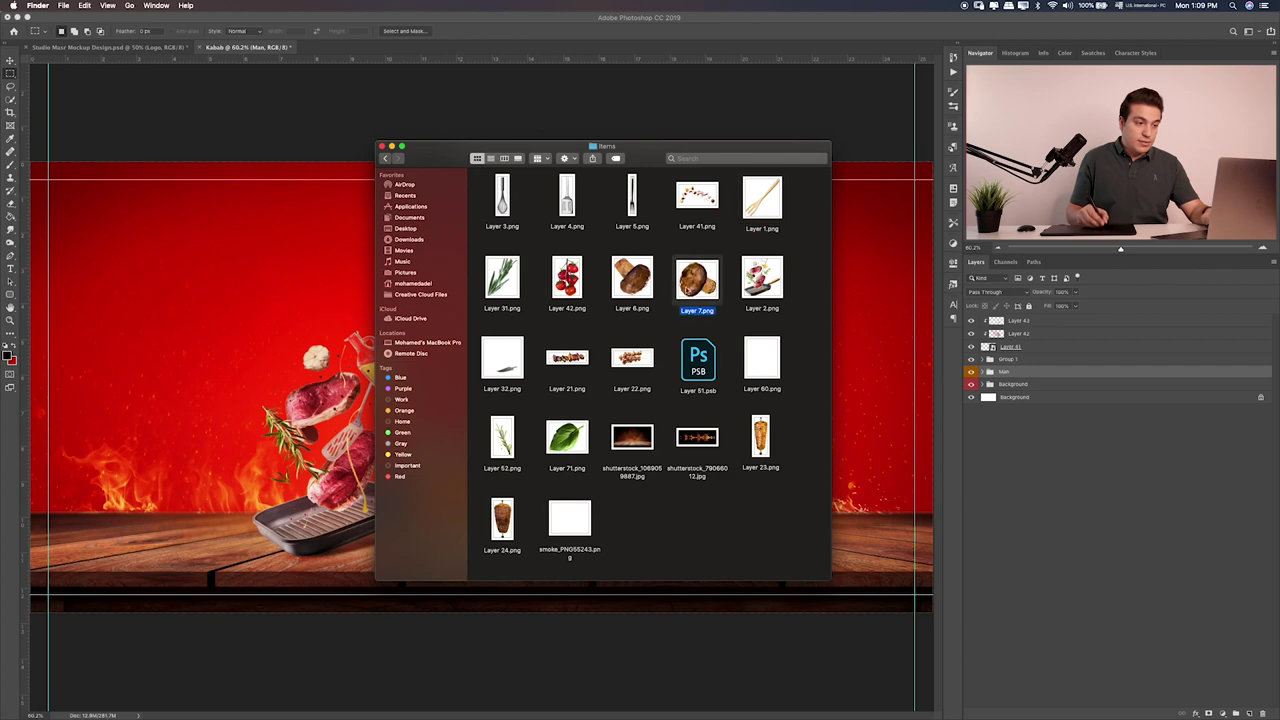
click(567, 358)
key(space)
key(space)
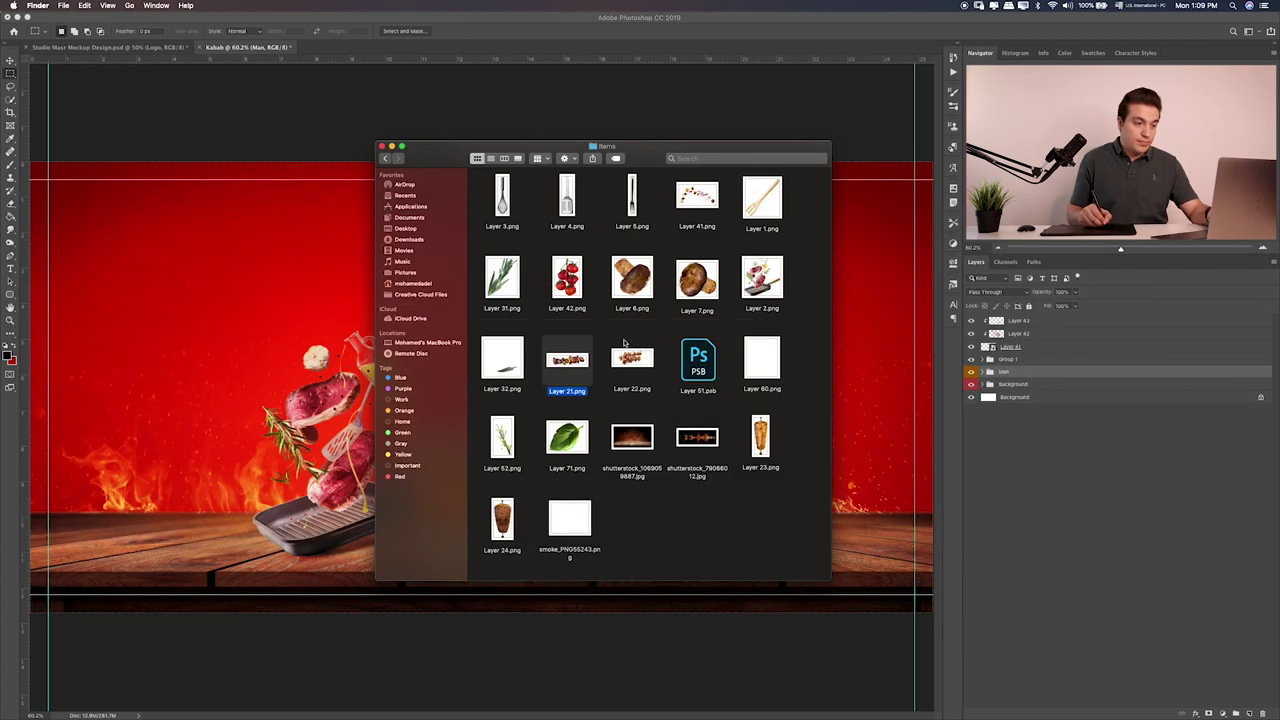
click(510, 515)
key(space)
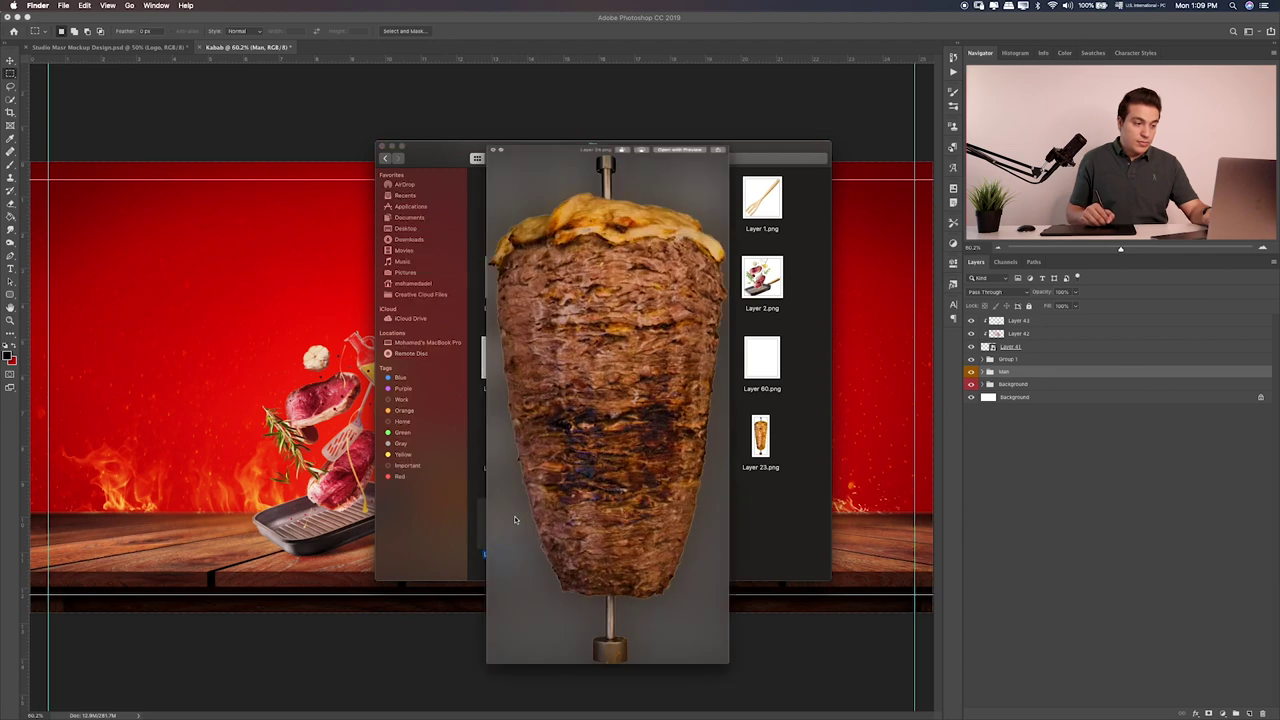
key(space)
Place Layer 24.png scaled down and tilted above the left grill pan, then add Layer 46
drag(511, 516, 179, 340)
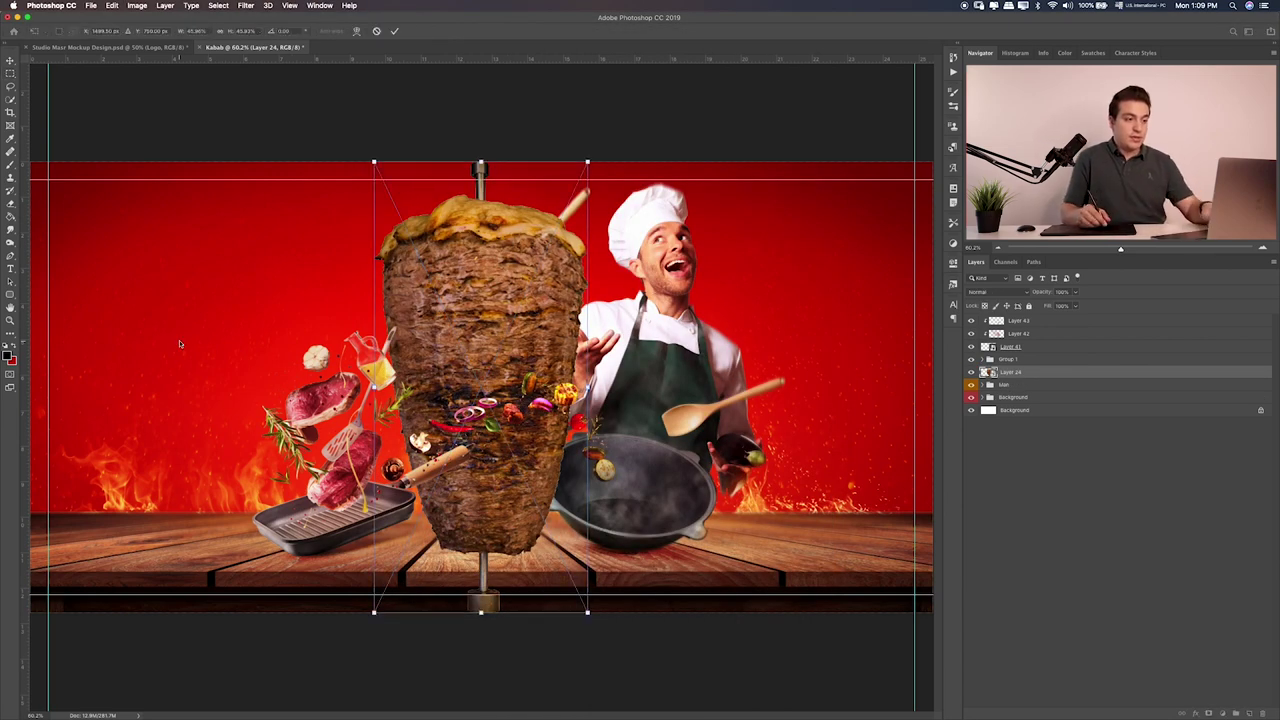
mouse_move(586, 160)
mouse_down()
mouse_move(530, 300)
mouse_move(330, 285)
mouse_move(292, 265)
mouse_move(338, 250)
mouse_up()
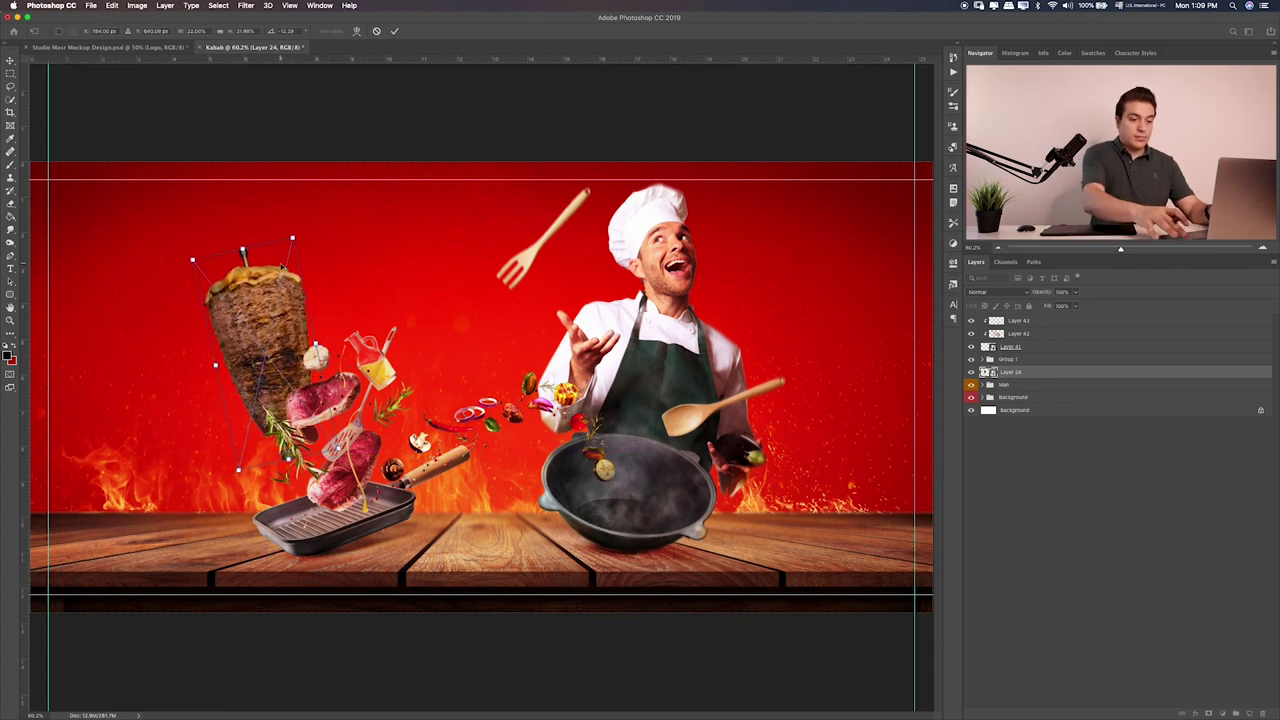
key(Return)
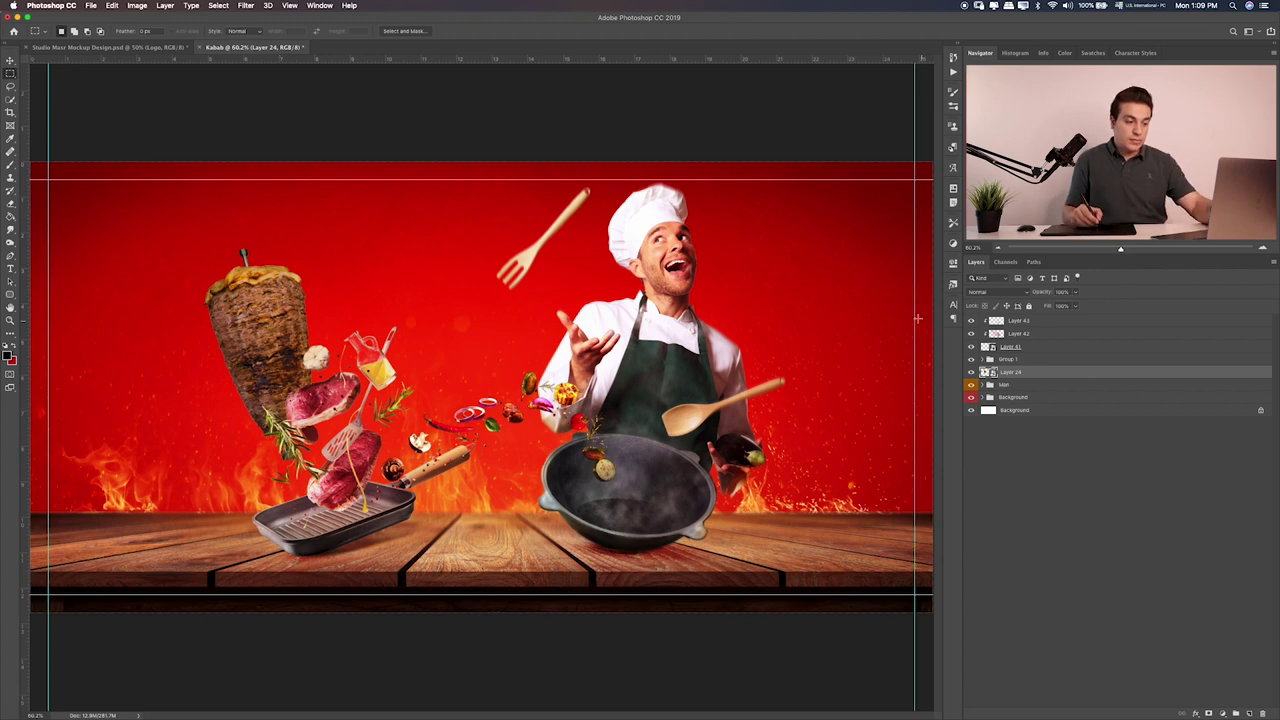
click(970, 359)
click(970, 359)
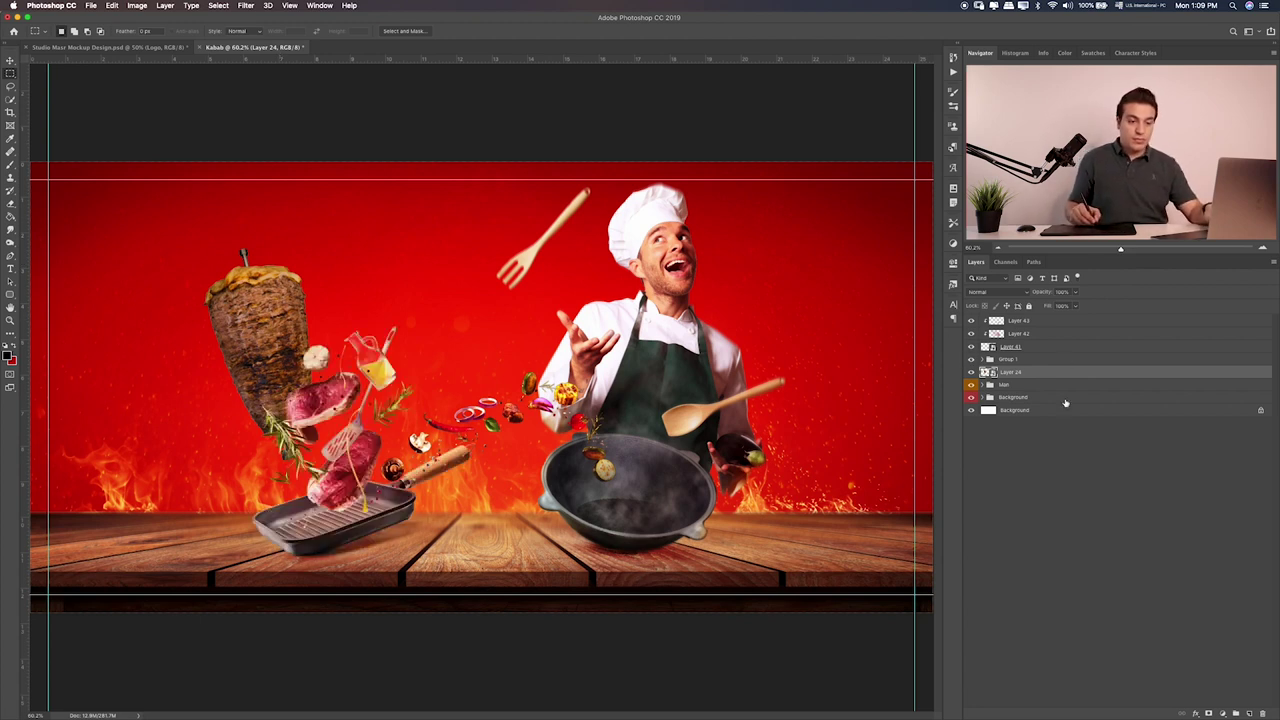
click(1249, 713)
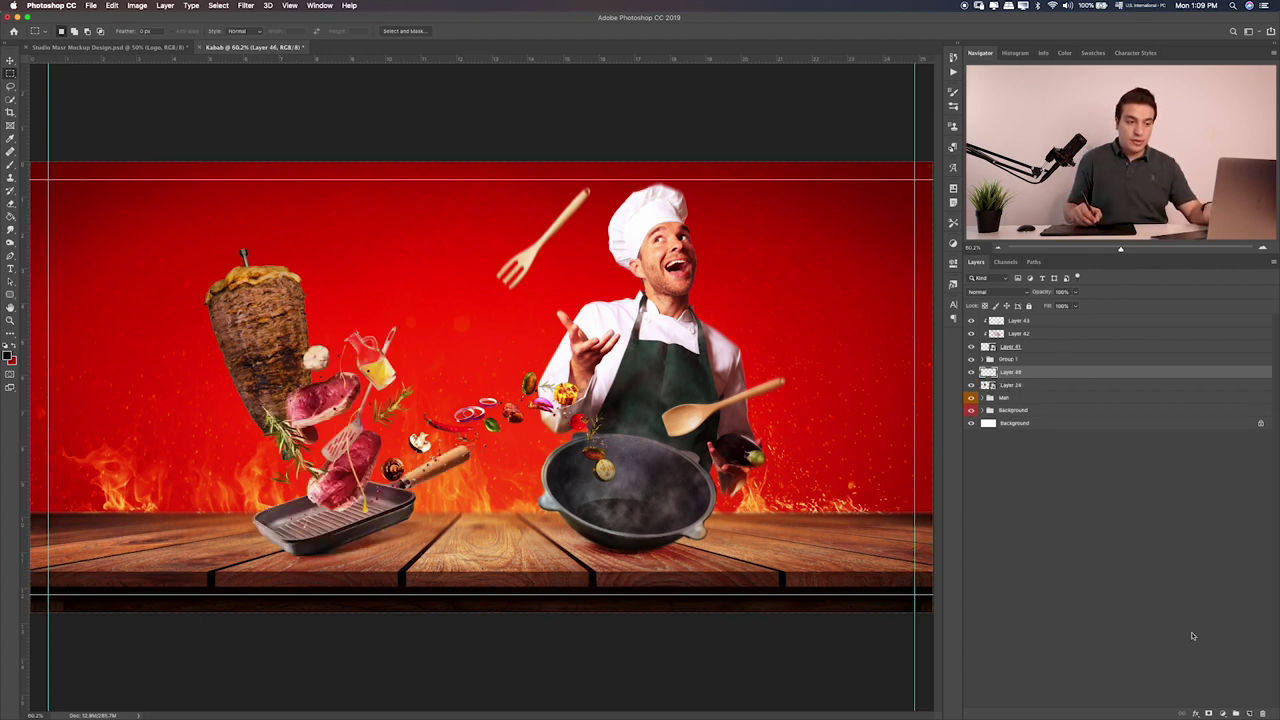
Clip Layer 46 to the kebab, paint red-brown over it, and set Soft Light
alt+click(1013, 378)
key(b)
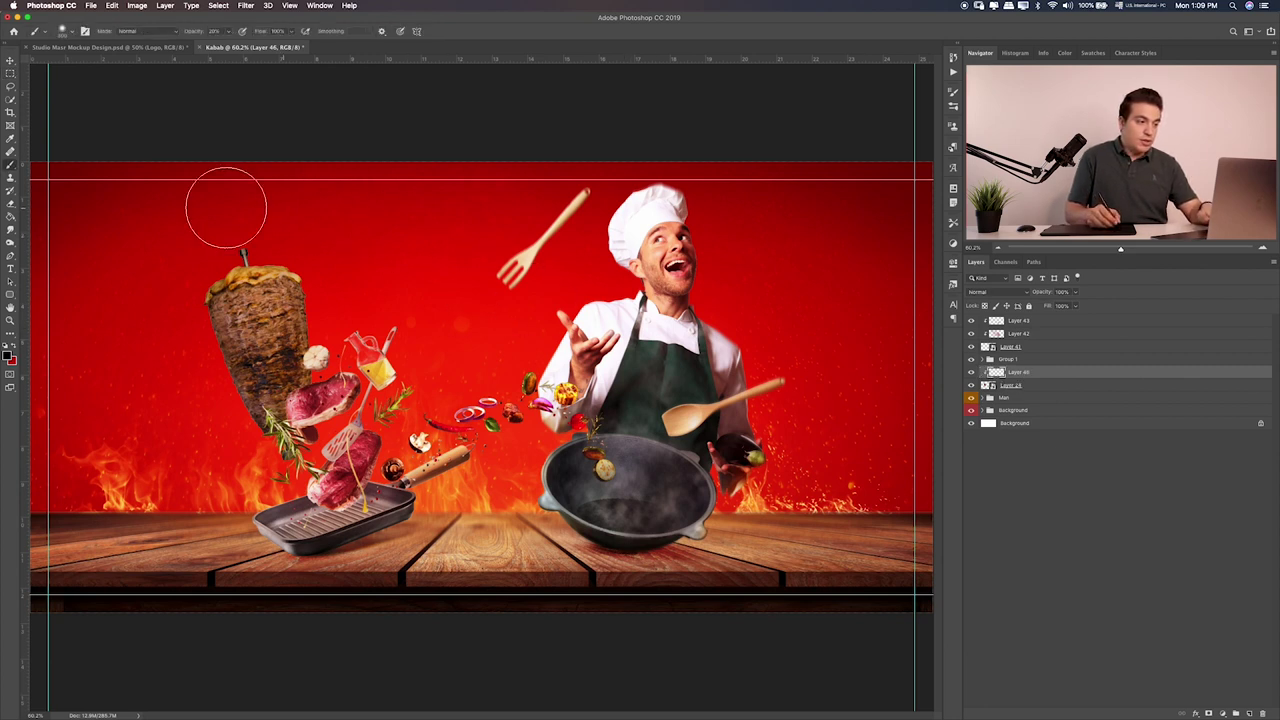
drag(235, 285, 312, 435)
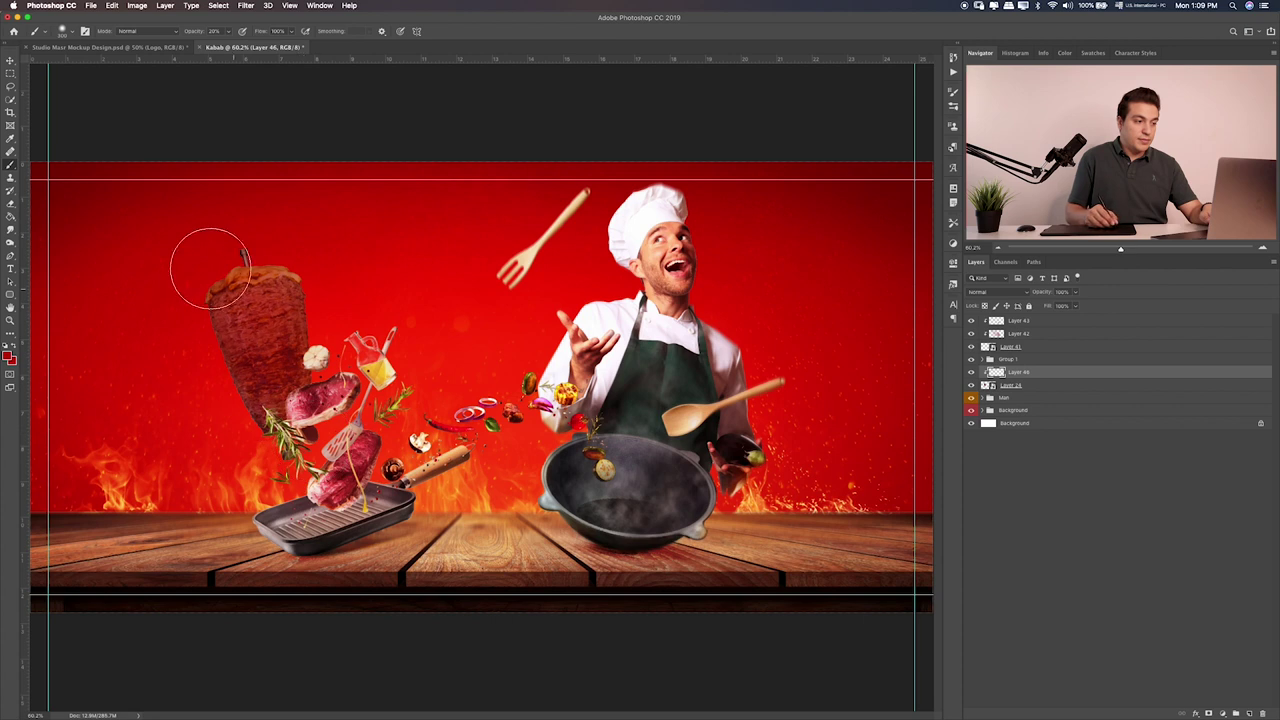
key(v)
key(shift+plus)
key(shift+plus)
key(shift+plus)
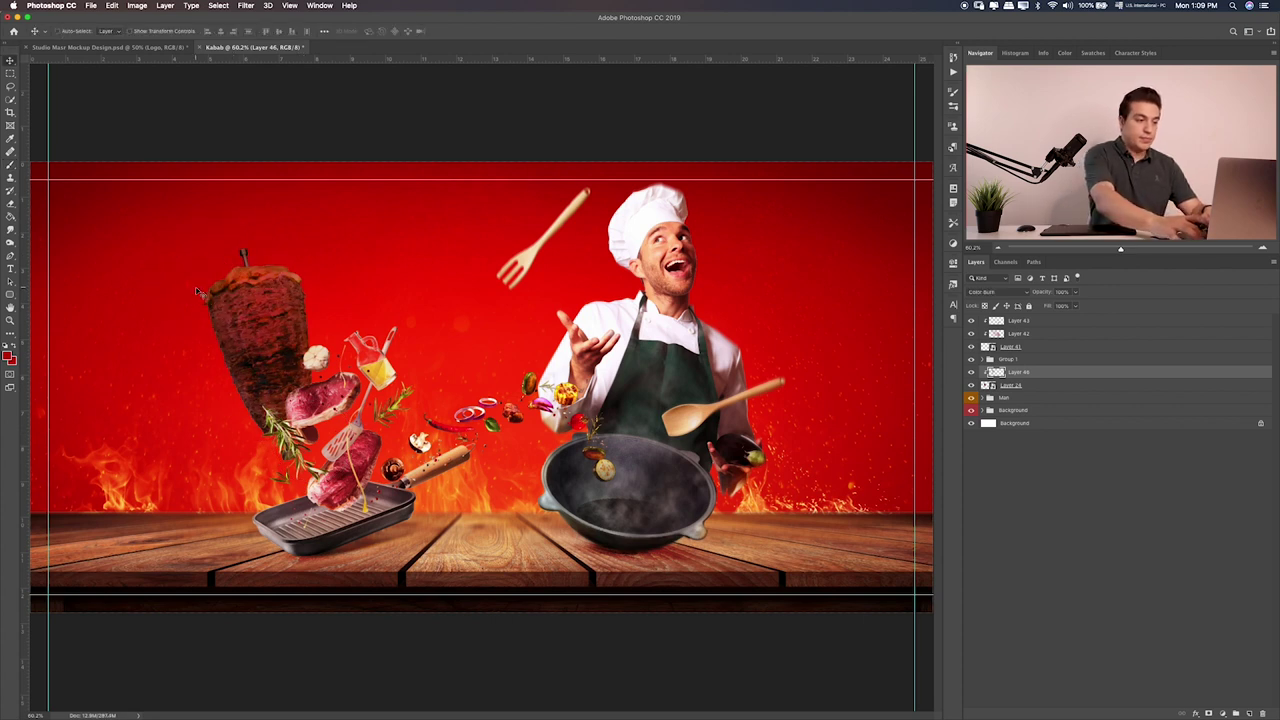
key(shift+plus)
key(shift+plus)
key(shift+plus)
key(shift+plus)
key(shift+plus)
key(shift+plus)
key(shift+plus)
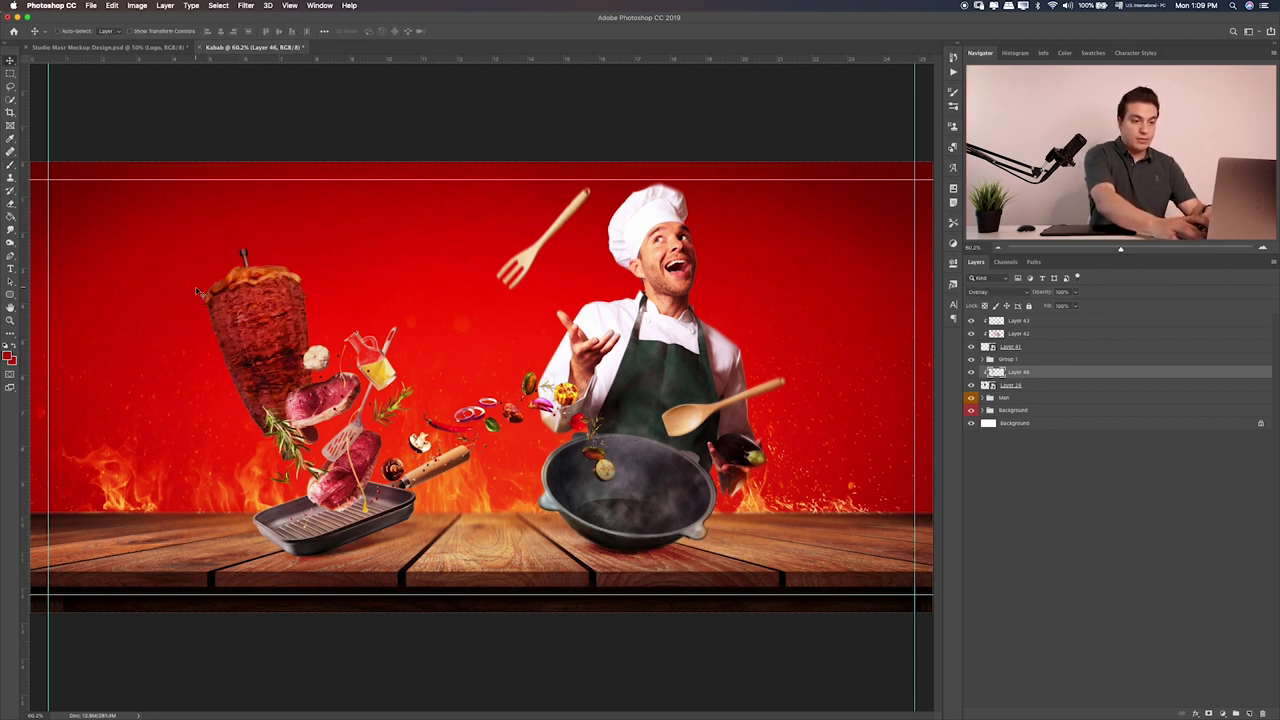
key(shift+plus)
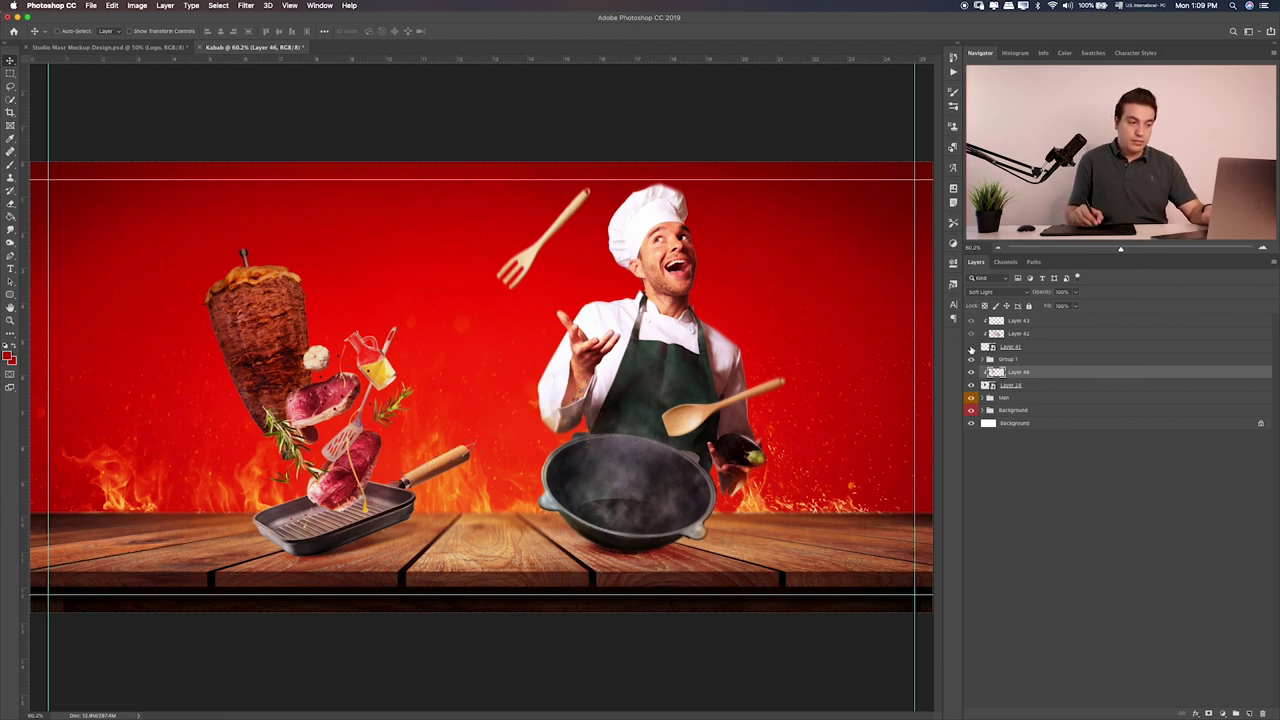
click(1016, 349)
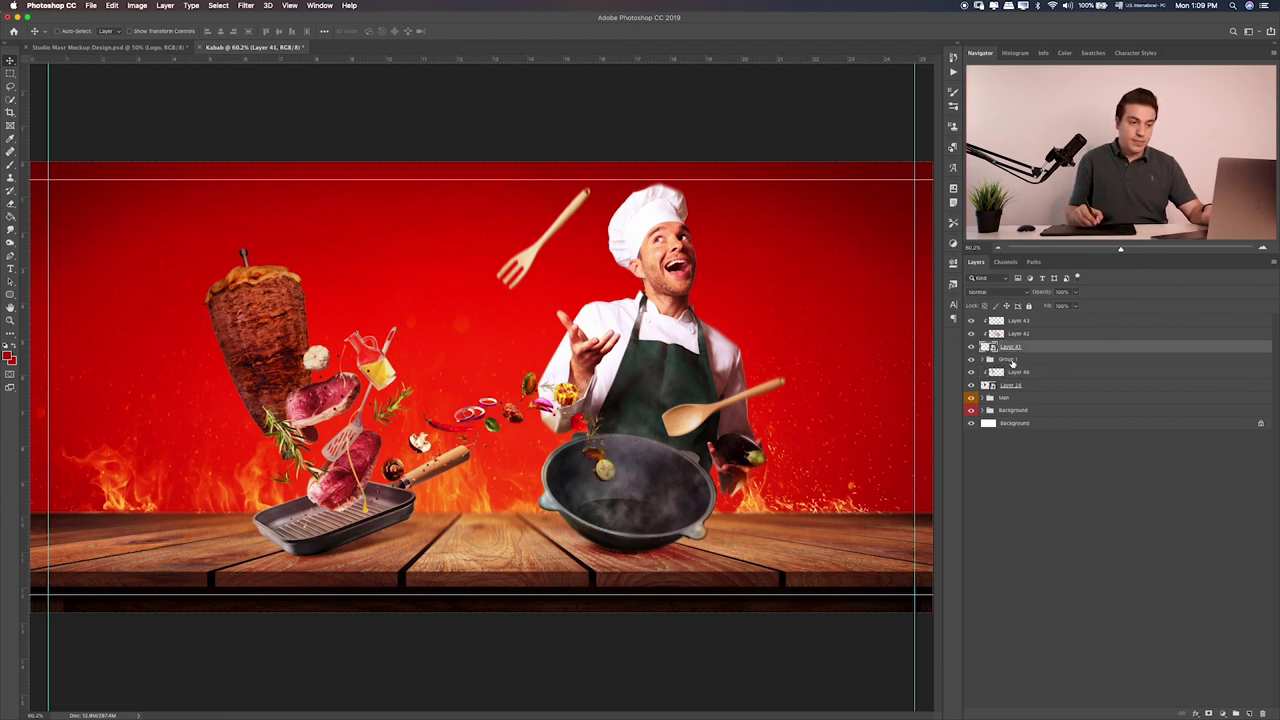
Group Layers 41–43 together and rename the new group
shift+click(1047, 322)
key(ctrl+g)
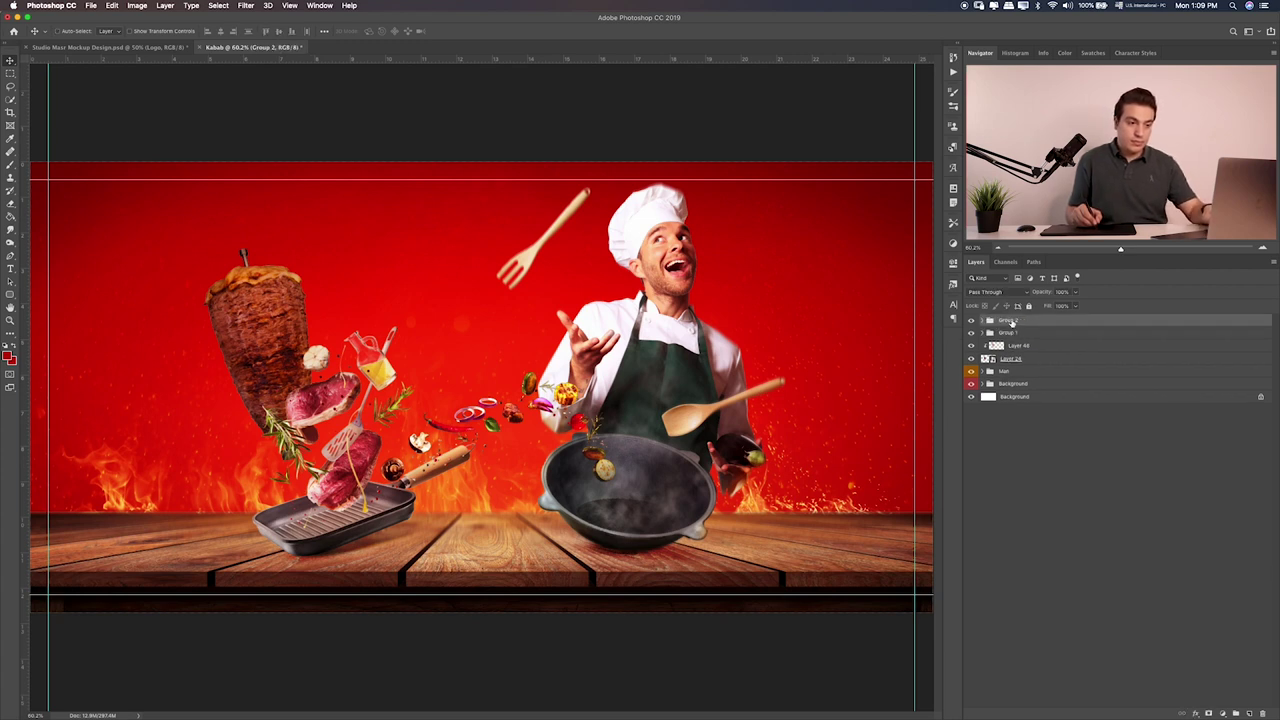
double_click(1006, 321)
text(Fir)
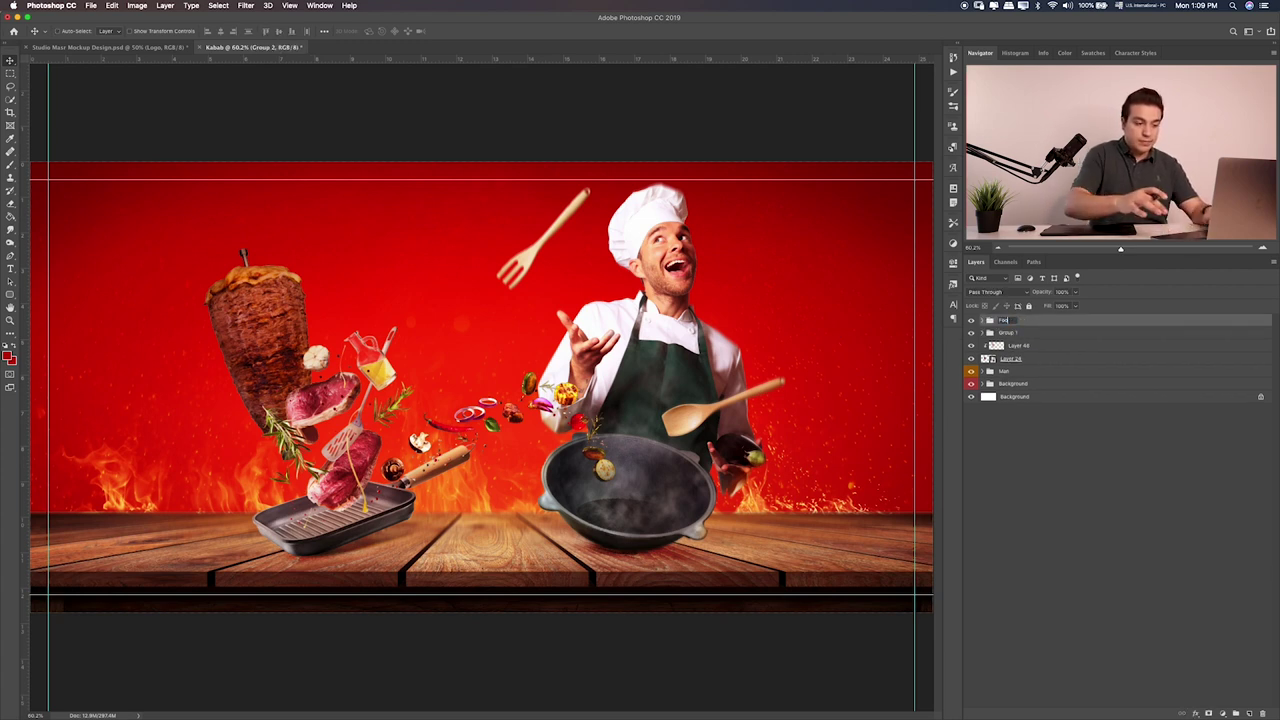
key(Return)
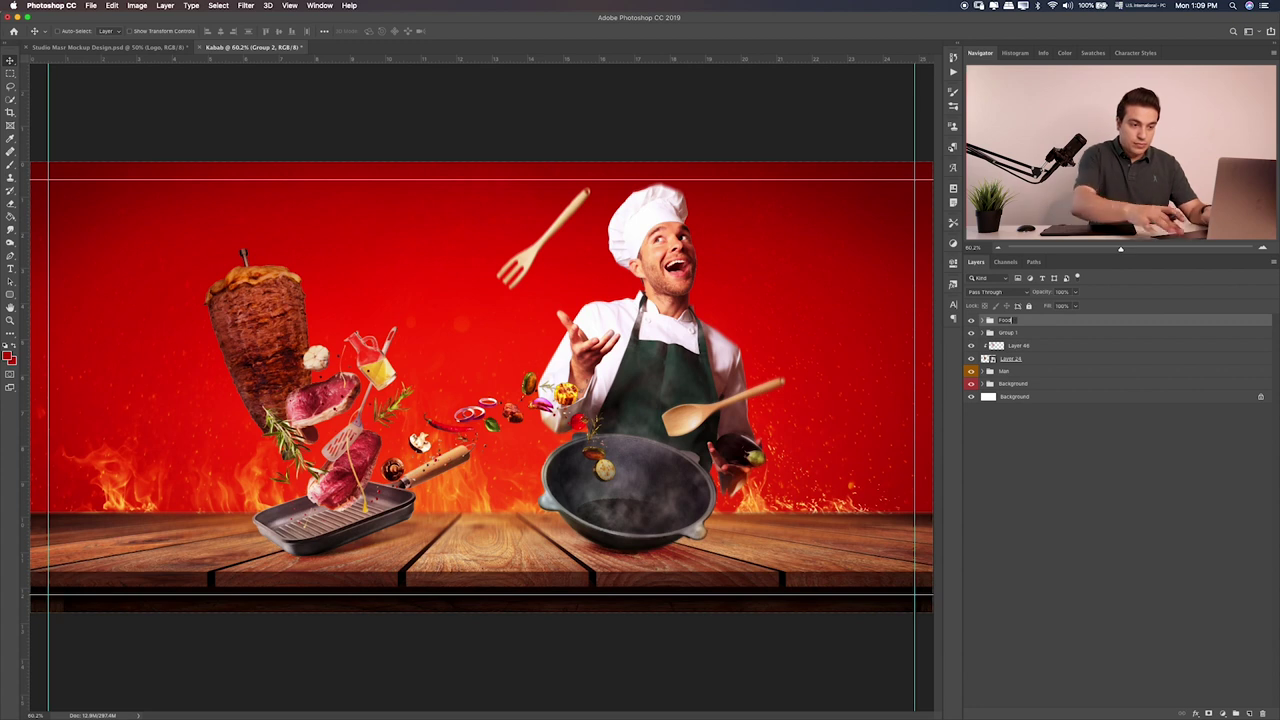
key(Return)
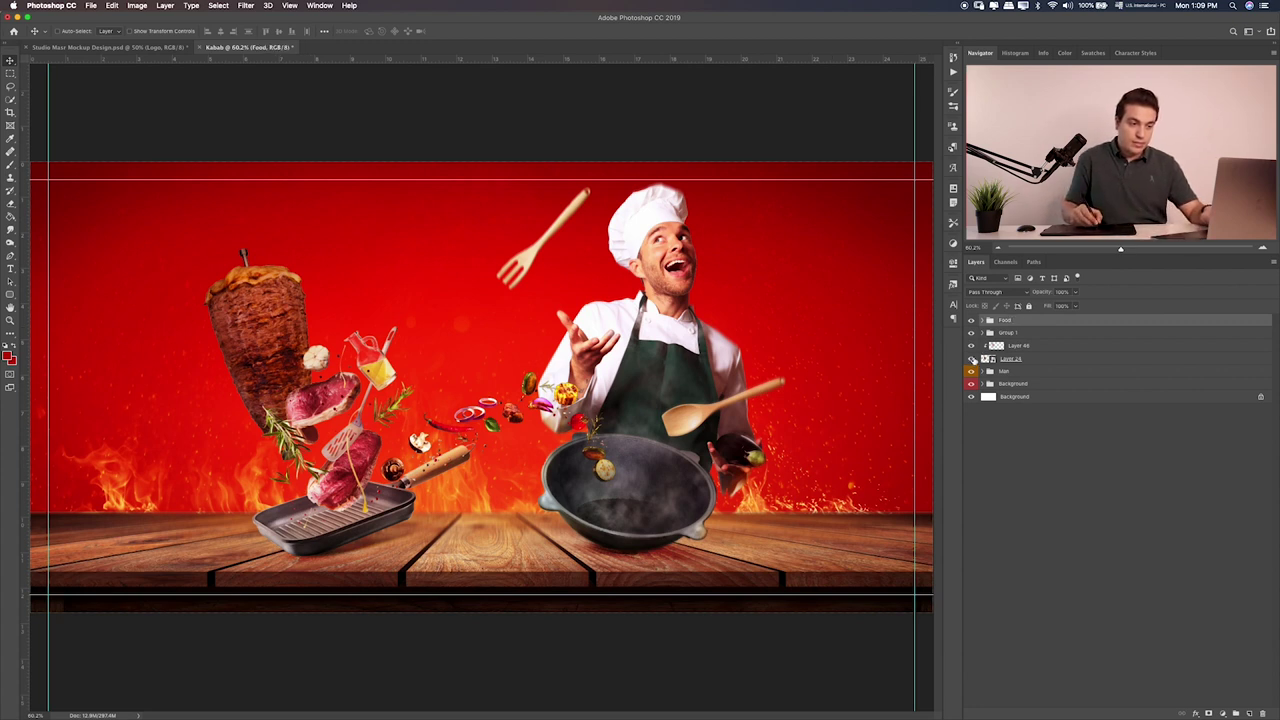
Motion-blur Layer 24's kebab at about 10°, masking the blur off its top
click(1012, 359)
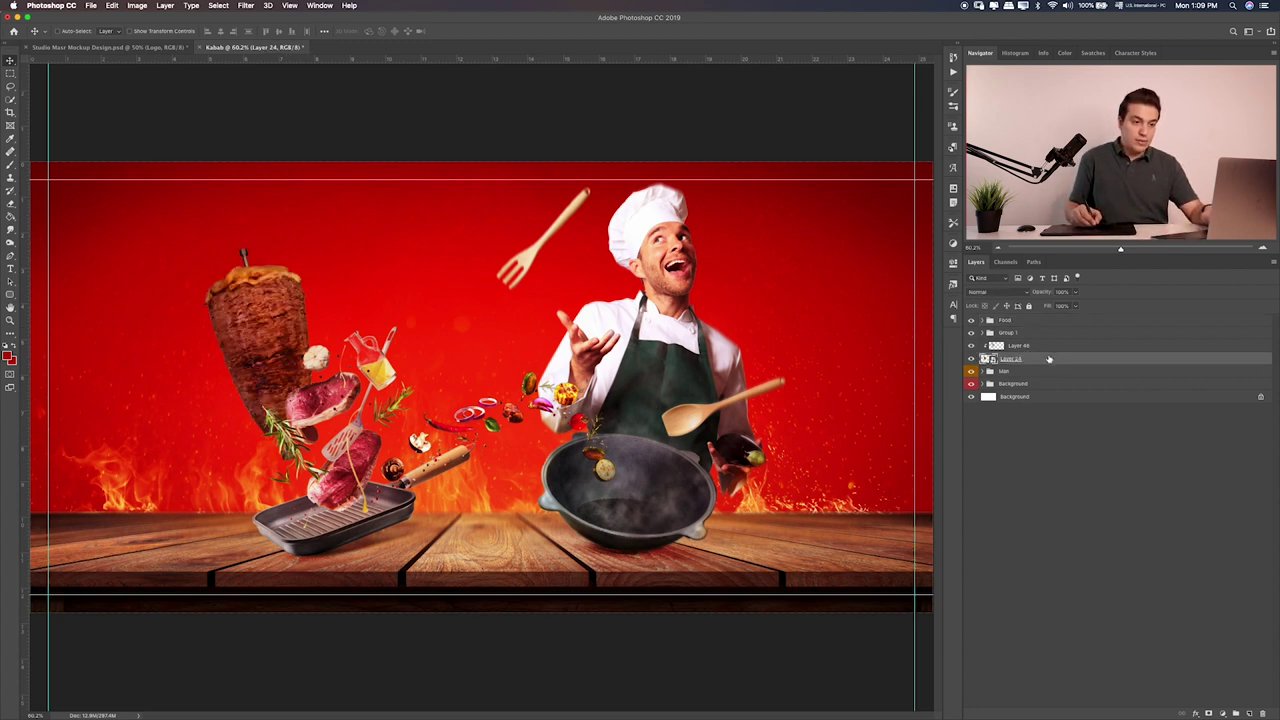
click(246, 5)
mouse_move(252, 124)
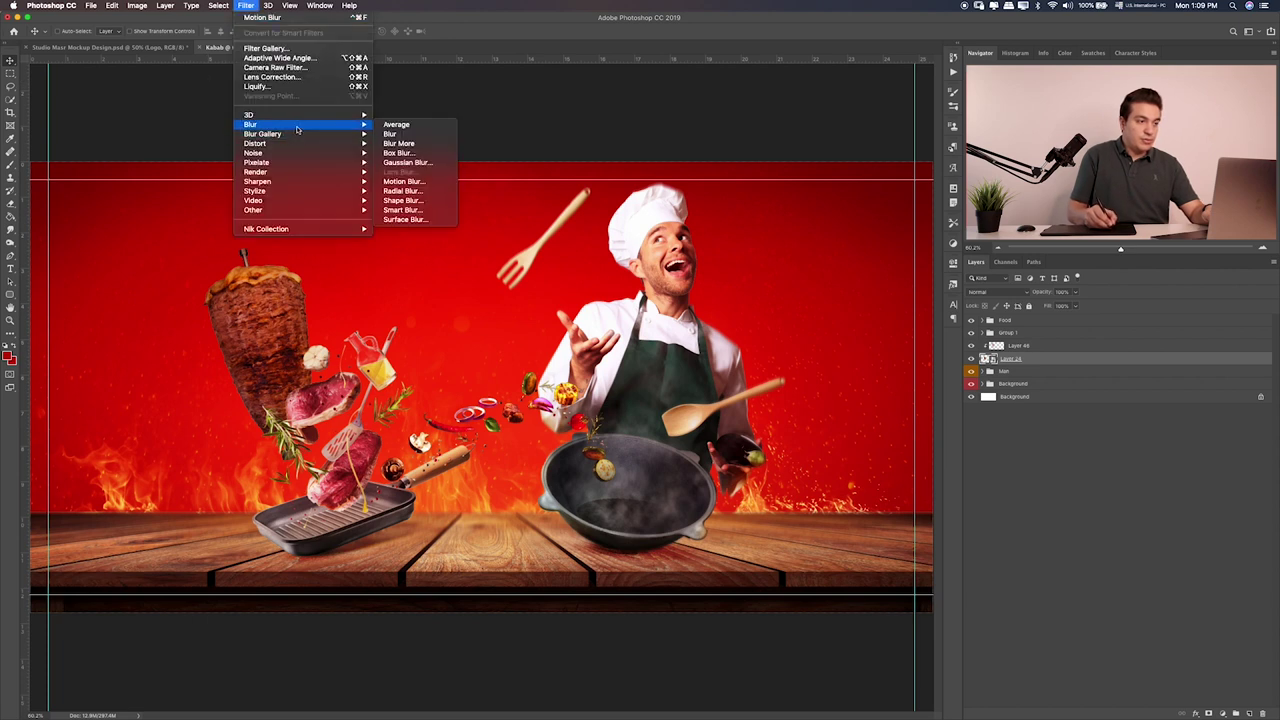
click(450, 180)
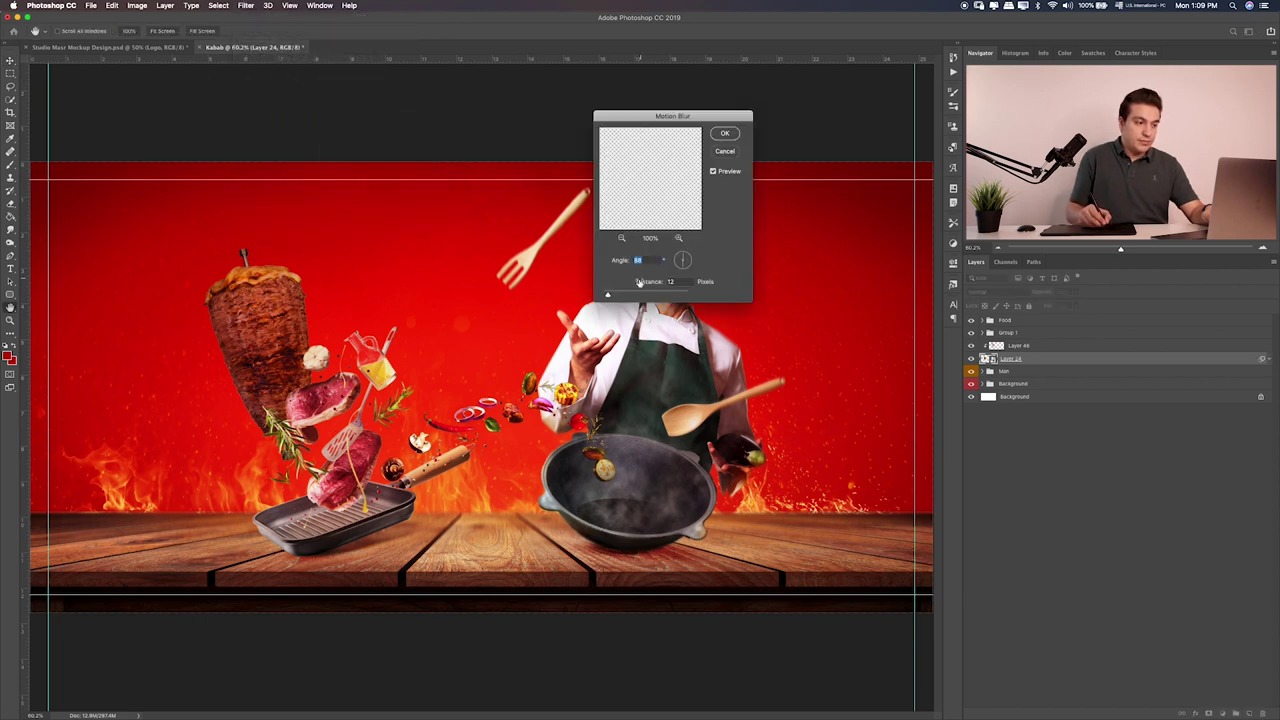
click(686, 260)
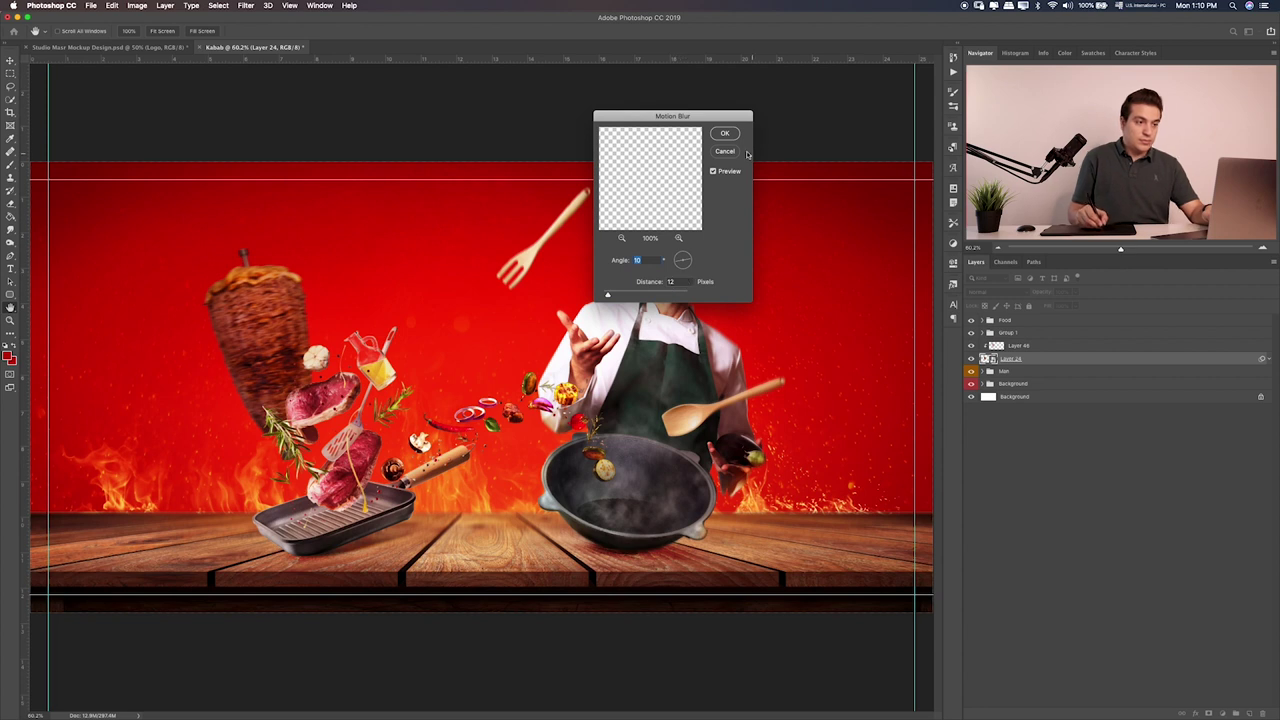
key(Return)
click(1005, 370)
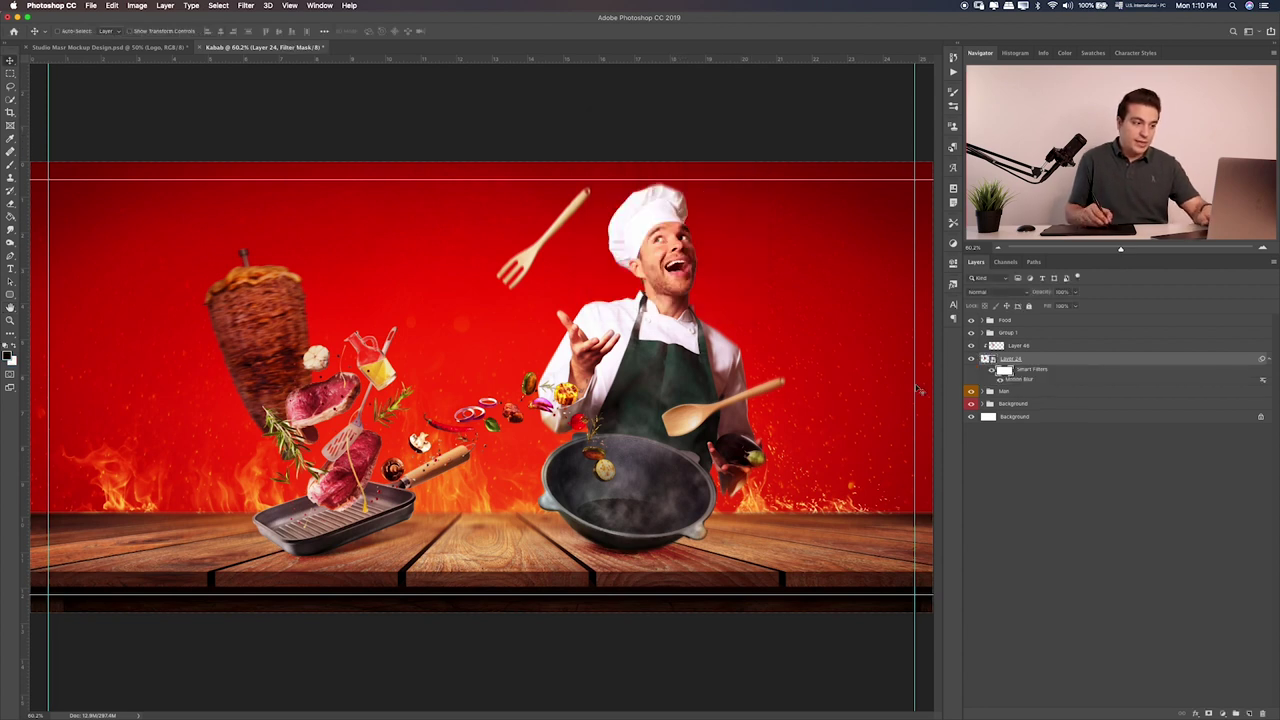
key(b)
mouse_move(256, 312)
mouse_down()
mouse_move(264, 326)
mouse_move(268, 274)
mouse_move(262, 300)
mouse_move(289, 293)
mouse_up()
key(bracketleft)
key(bracketleft)
click(990, 360)
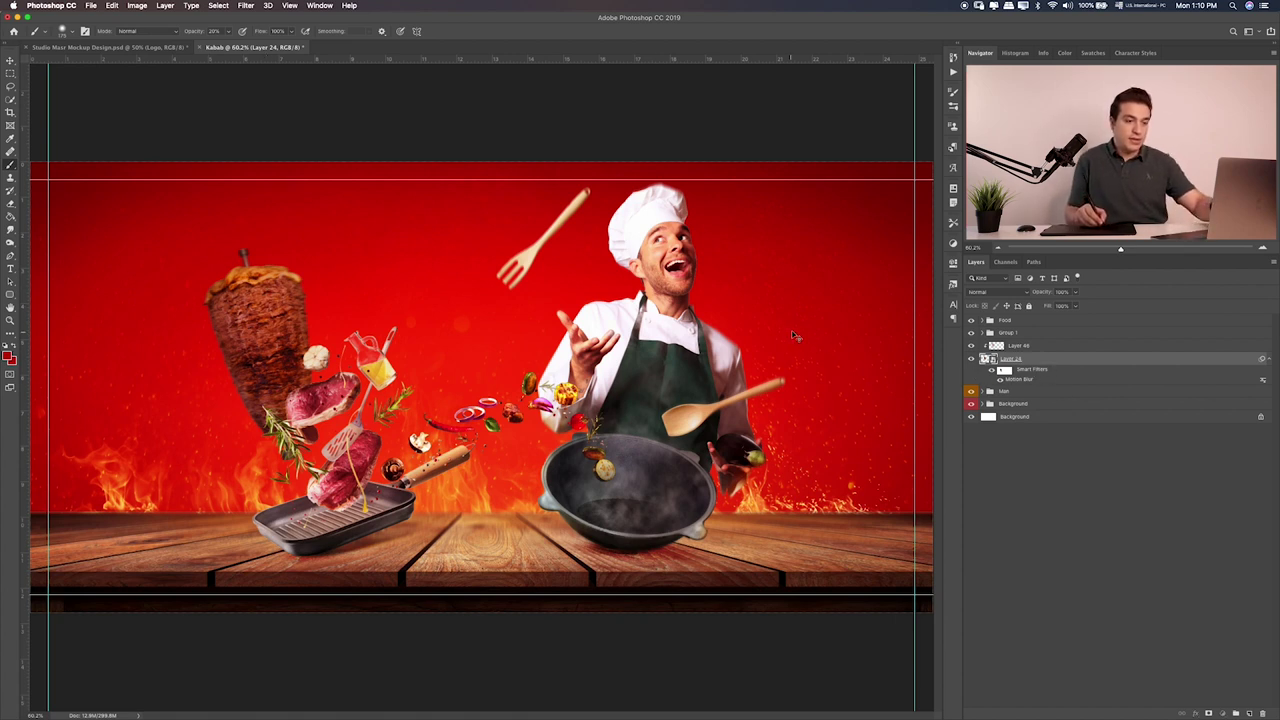
Resize Layer 46 with Free Transform to fit around the kebab
click(1030, 347)
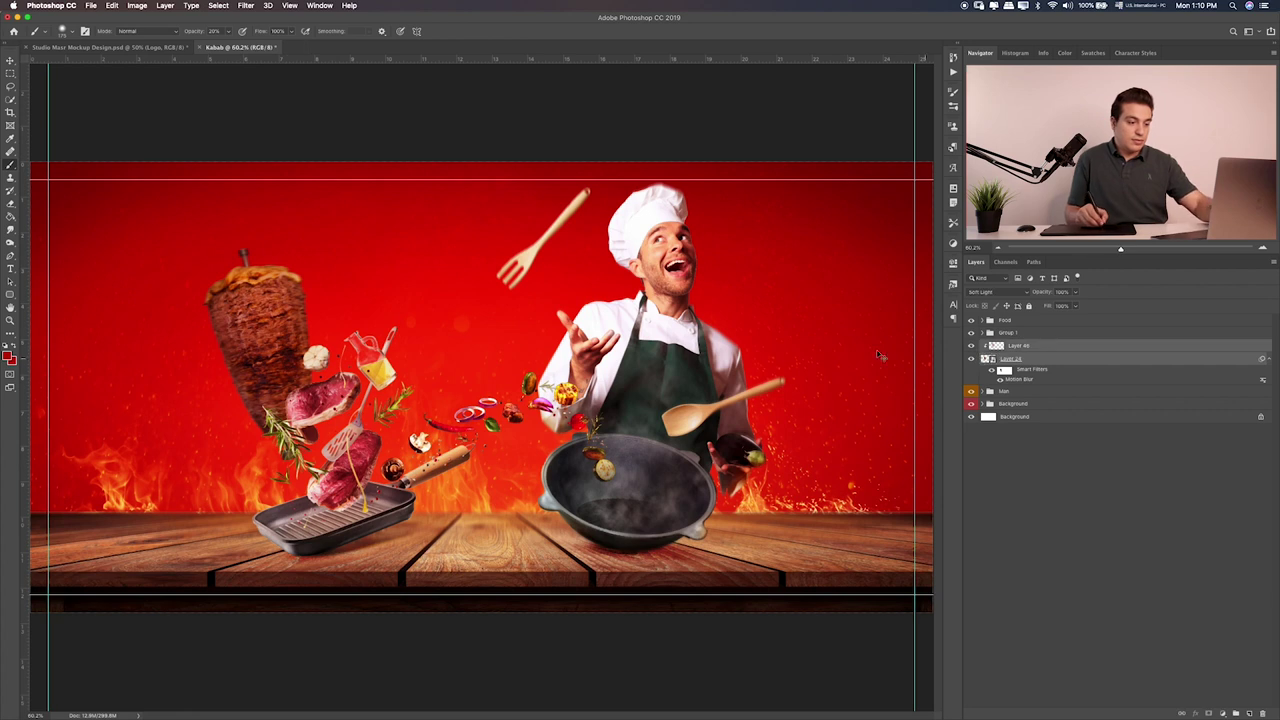
key(ctrl+t)
drag(378, 172, 334, 197)
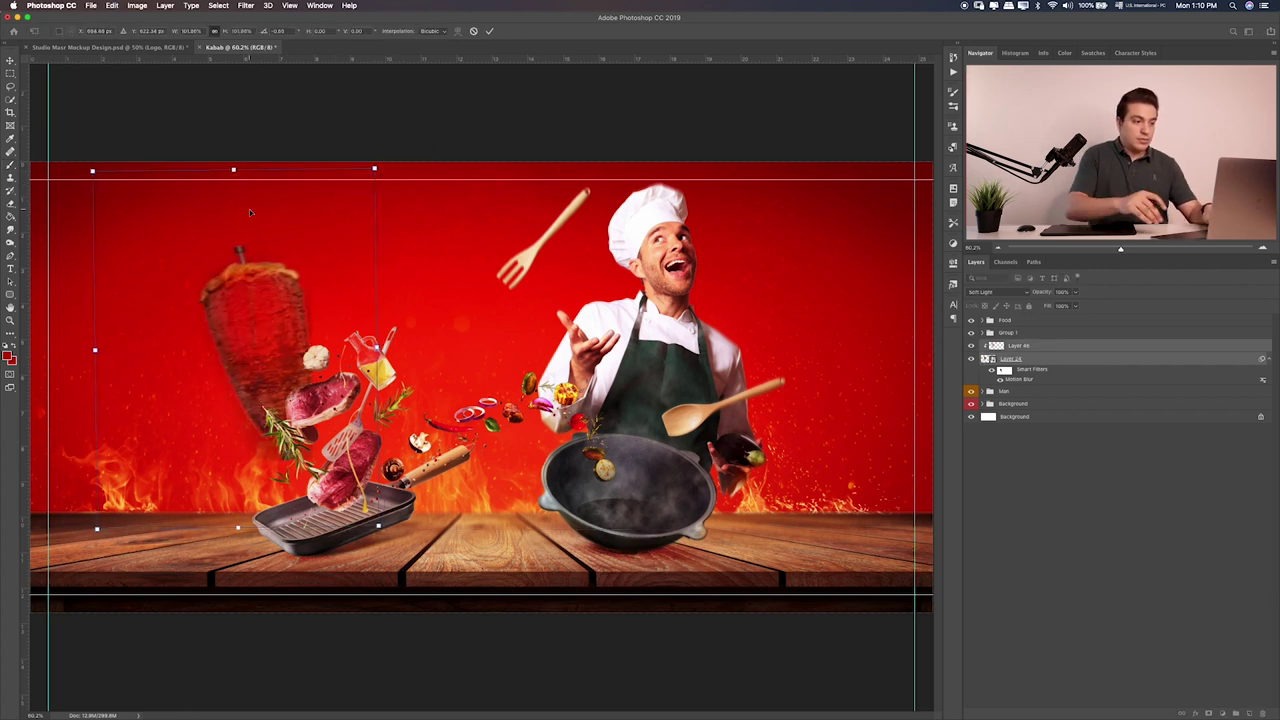
key(Return)
key(b)
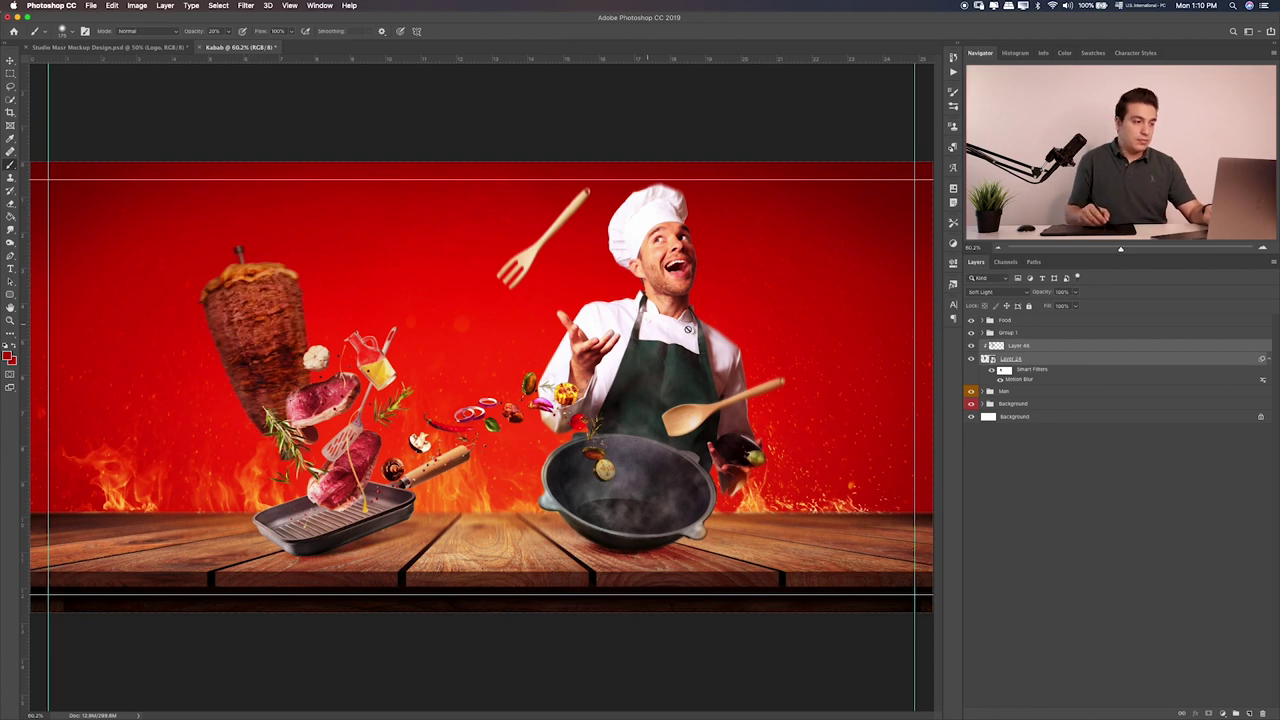
key(super+Tab)
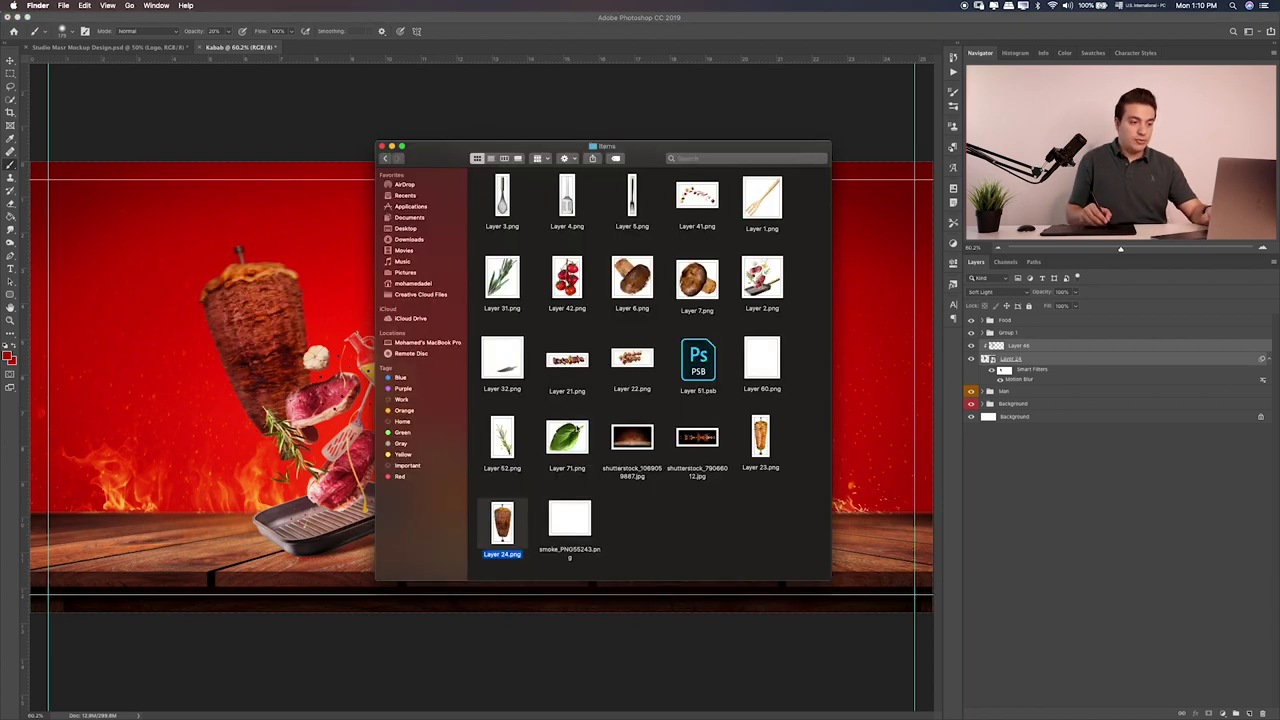
Drag Layer 23.png's chicken kebab into the composite, scaled small beside the brown kebab
click(764, 433)
key(space)
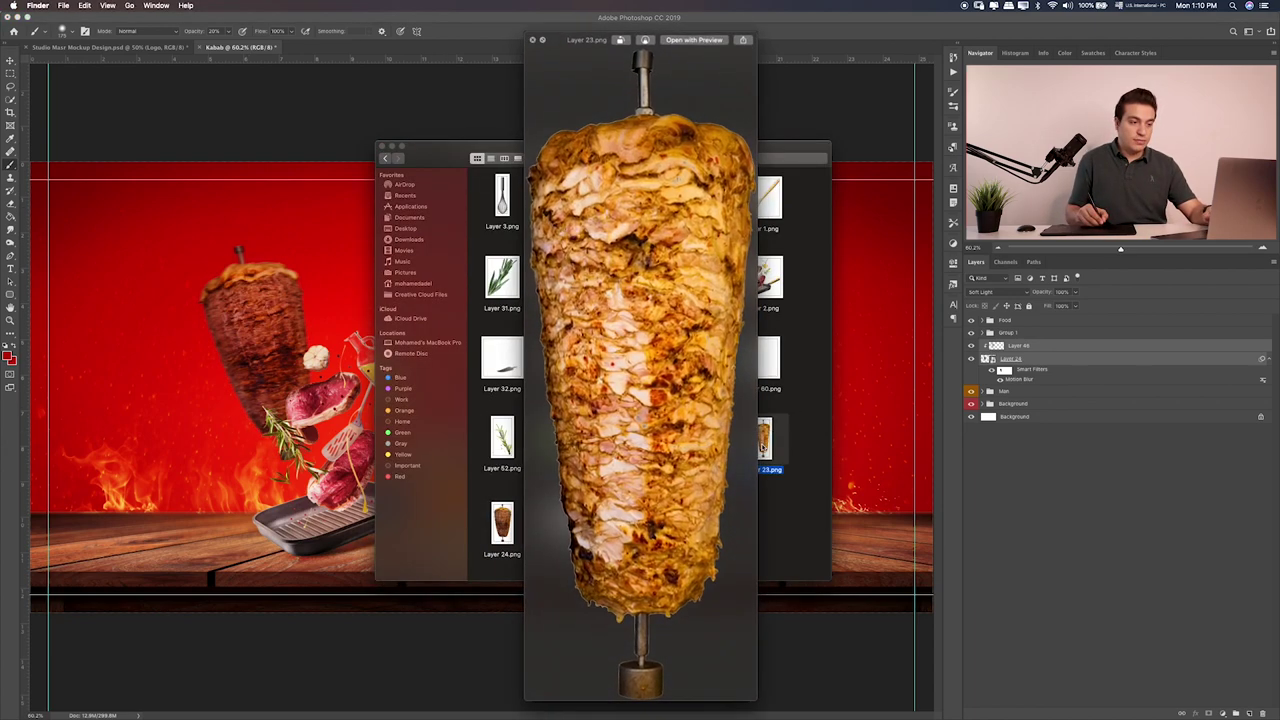
key(space)
drag(762, 440, 287, 363)
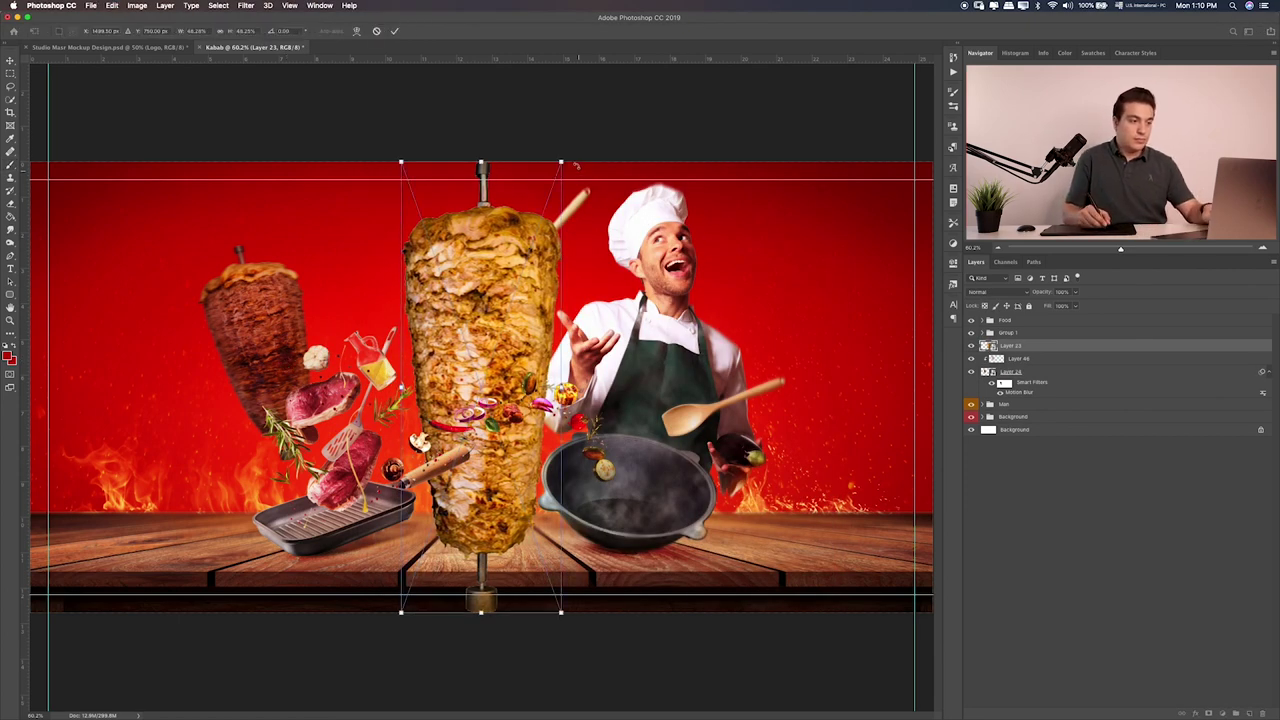
mouse_move(562, 163)
mouse_down()
mouse_move(512, 301)
mouse_move(373, 297)
mouse_move(318, 281)
mouse_up()
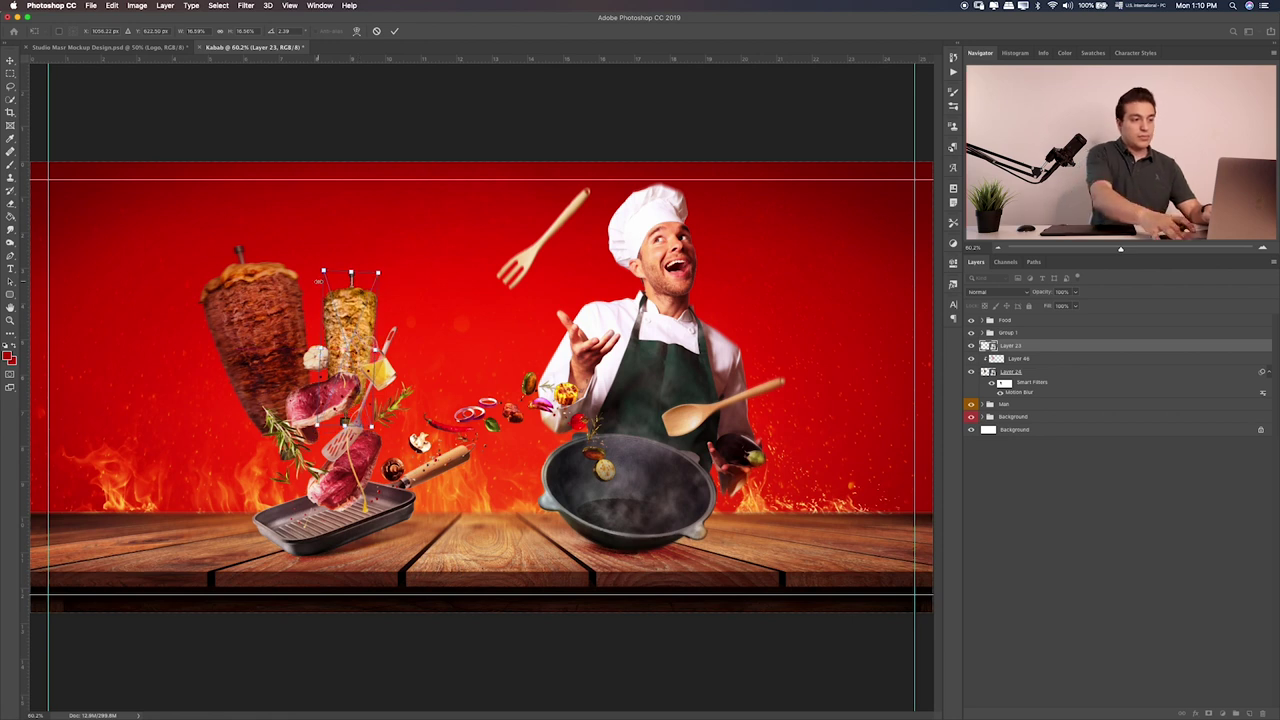
key(Return)
key(b)
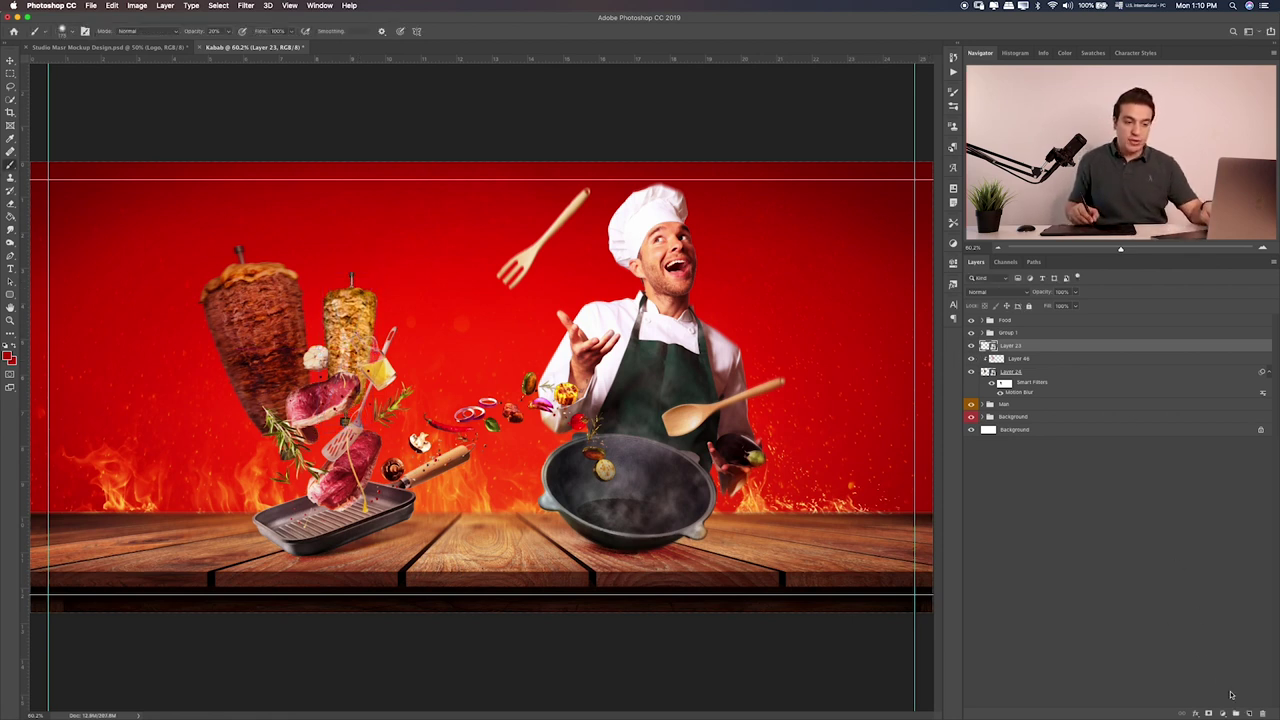
Clip a new layer to Layer 23, paint it brown, and set Soft Light
click(1249, 713)
alt+click(1066, 347)
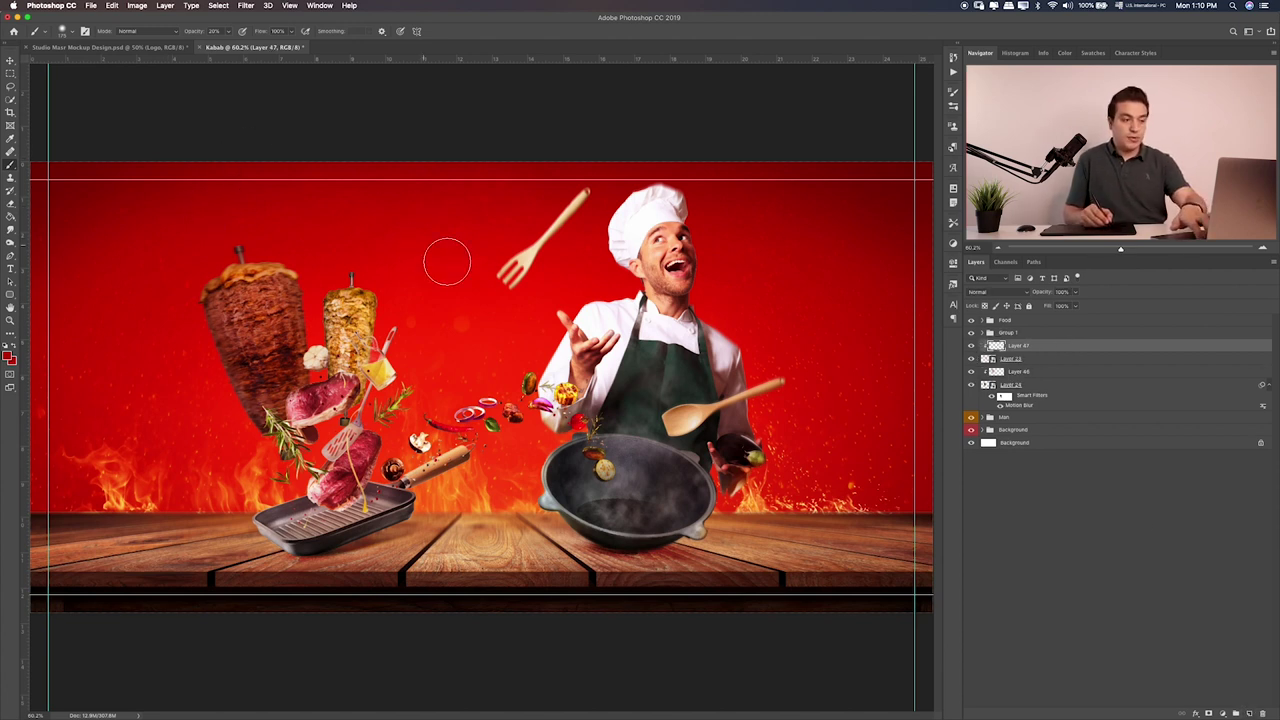
key(bracketright)
key(bracketright)
drag(350, 300, 340, 364)
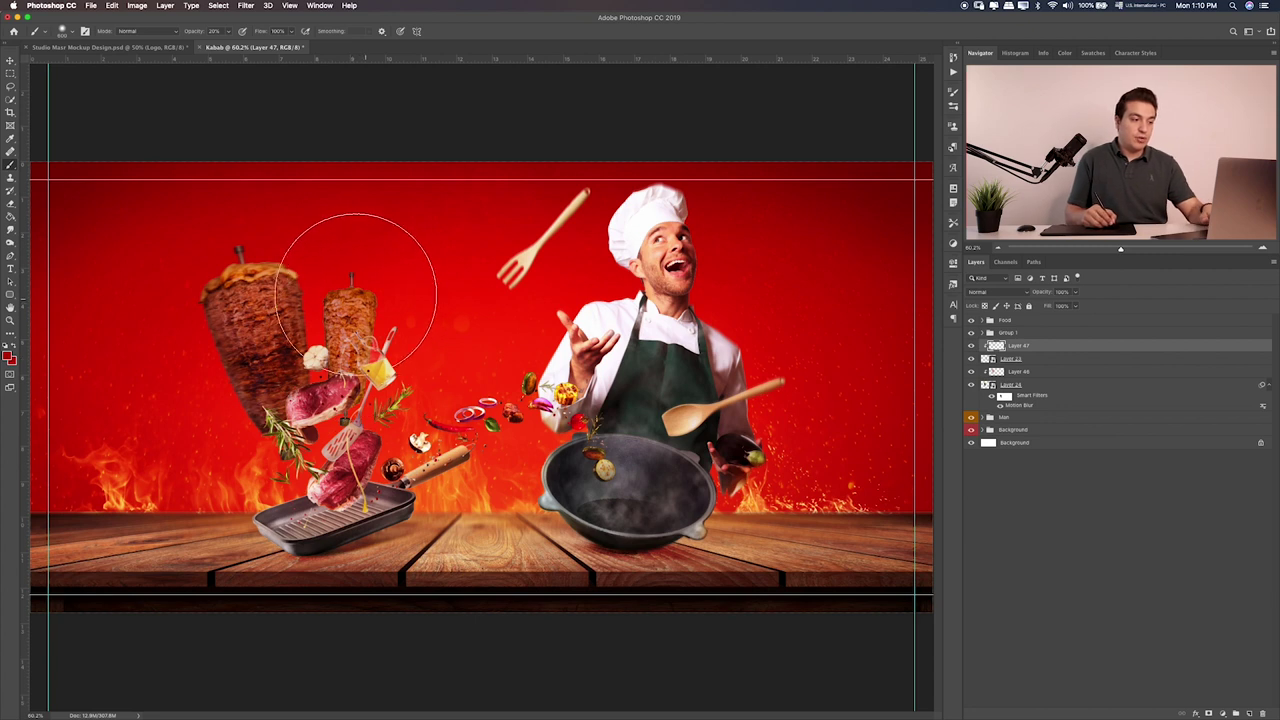
key(v)
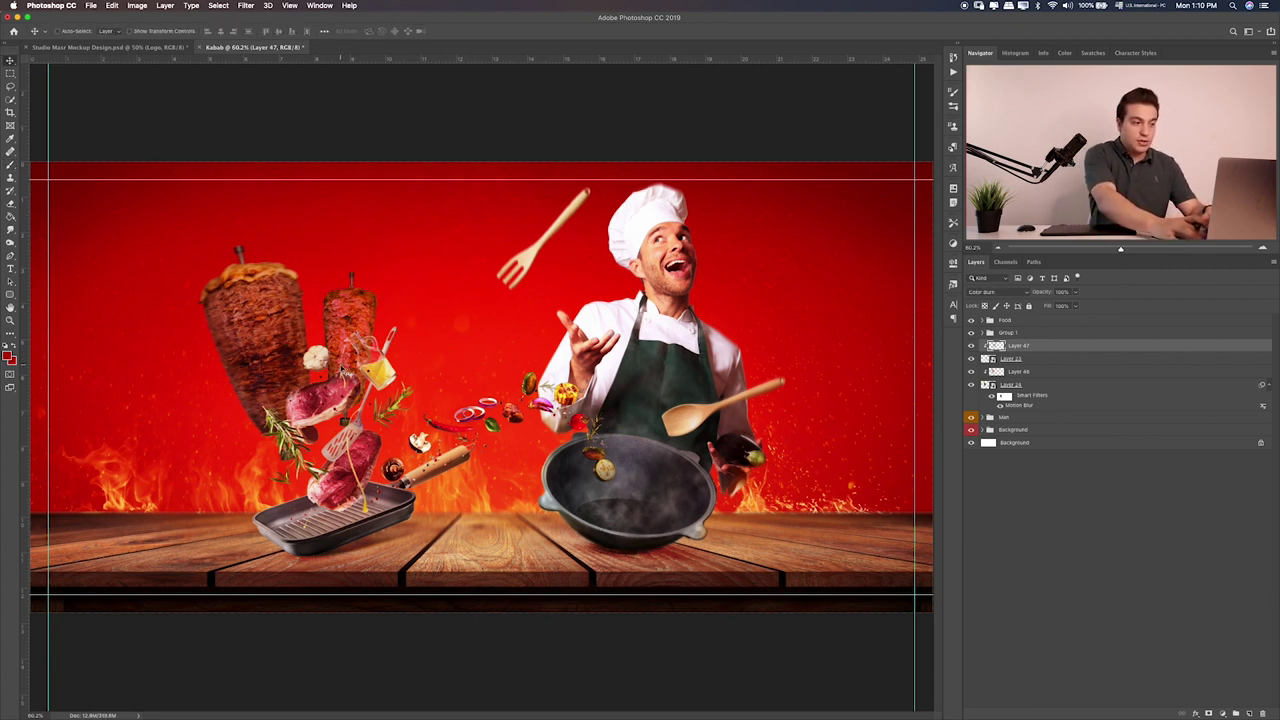
key(shift+alt+g)
key(shift+equal)
key(shift+equal)
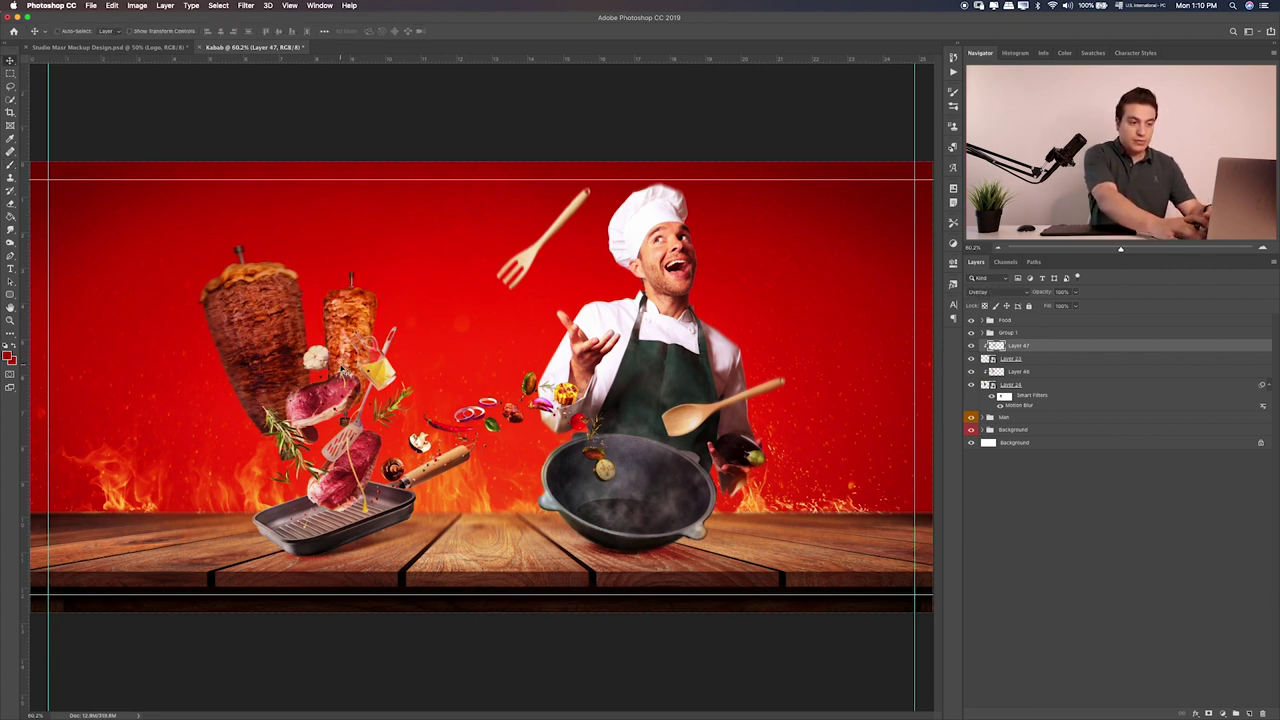
key(shift+equal)
key(shift+equal)
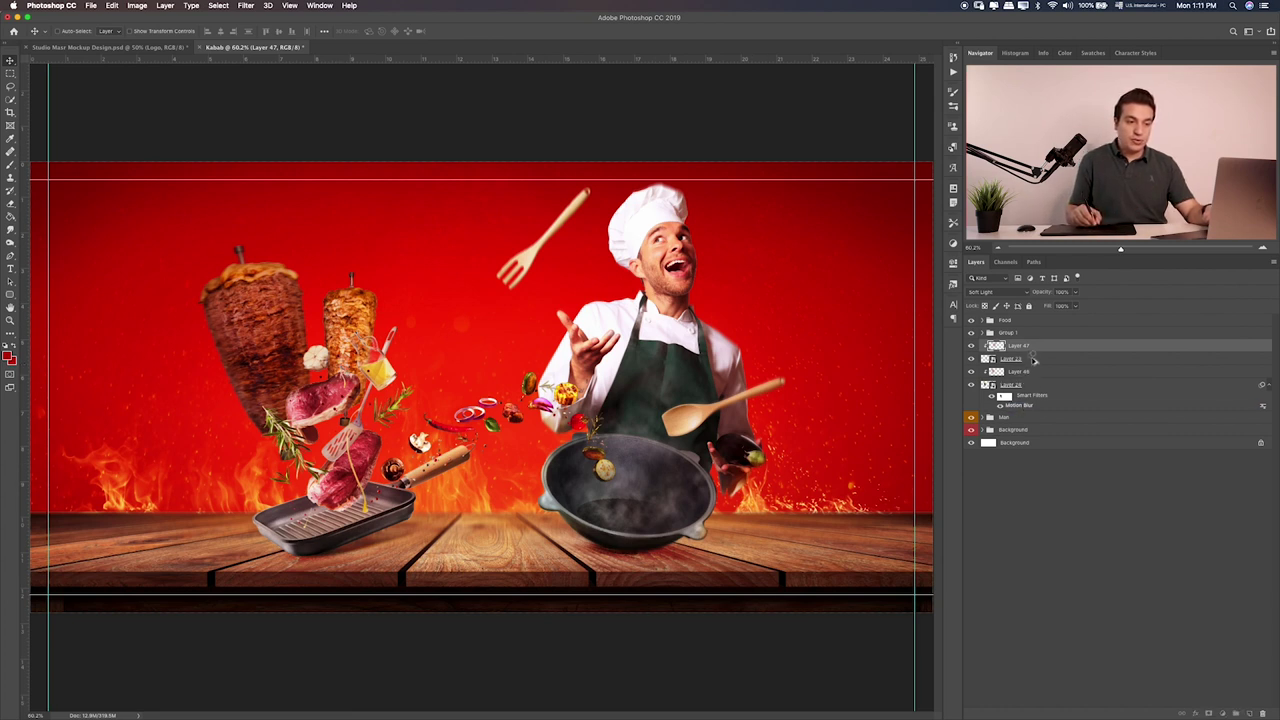
Copy the Motion Blur filter onto Layer 23 and prepare its mask with a smaller brush
key(alt+bracketleft)
key(alt+bracketleft)
key(alt+bracketleft)
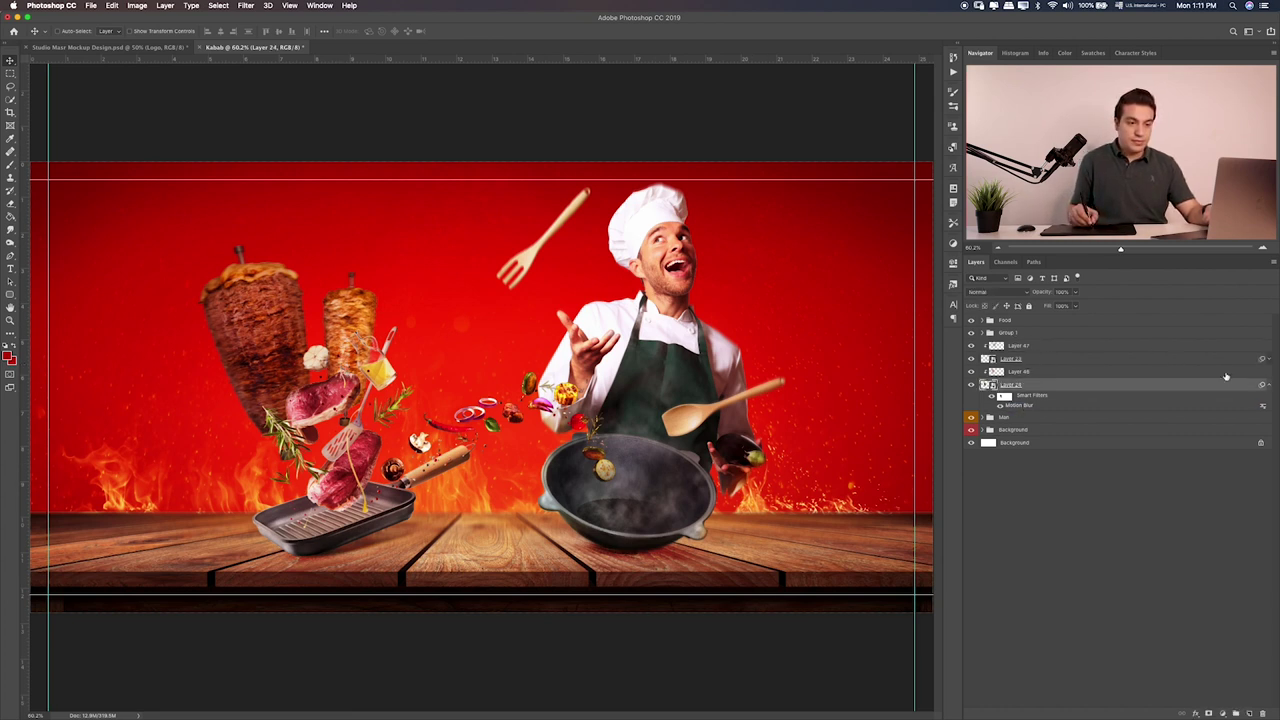
click(1224, 365)
drag(1268, 362, 1264, 360)
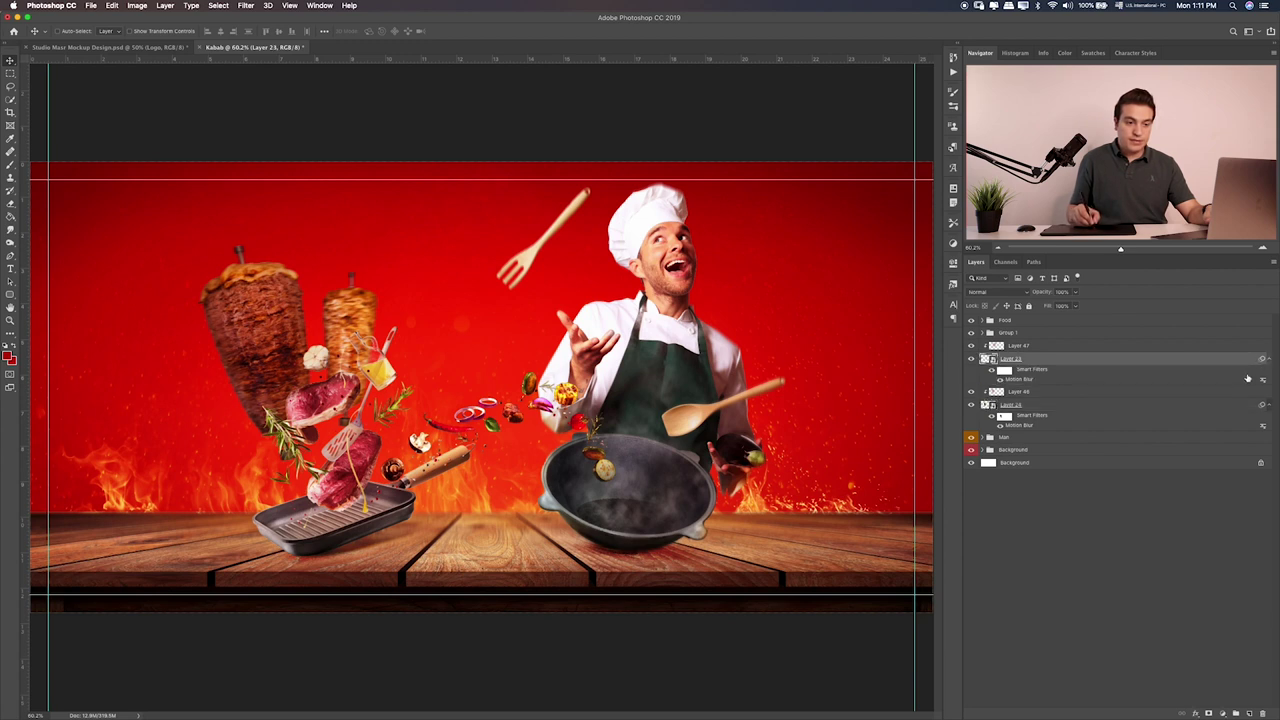
click(1002, 371)
key(b)
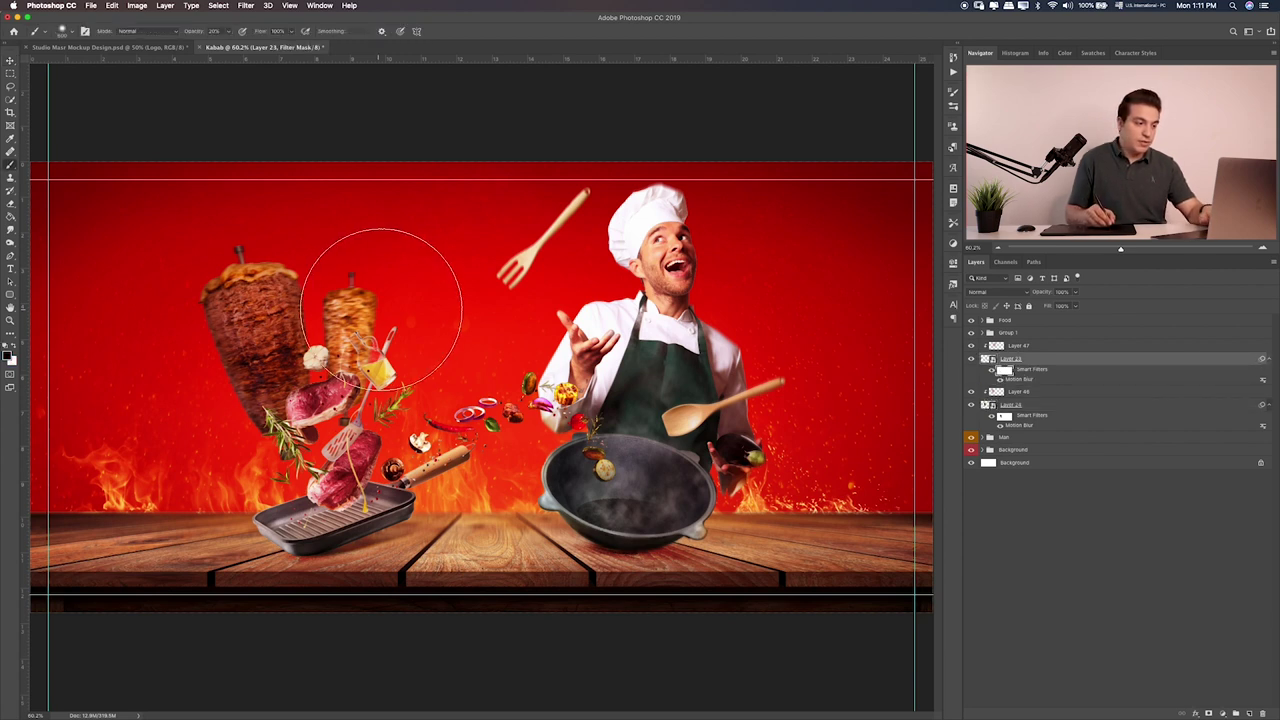
key(bracketleft)
key(bracketleft)
key(bracketleft)
key(bracketleft)
key(bracketleft)
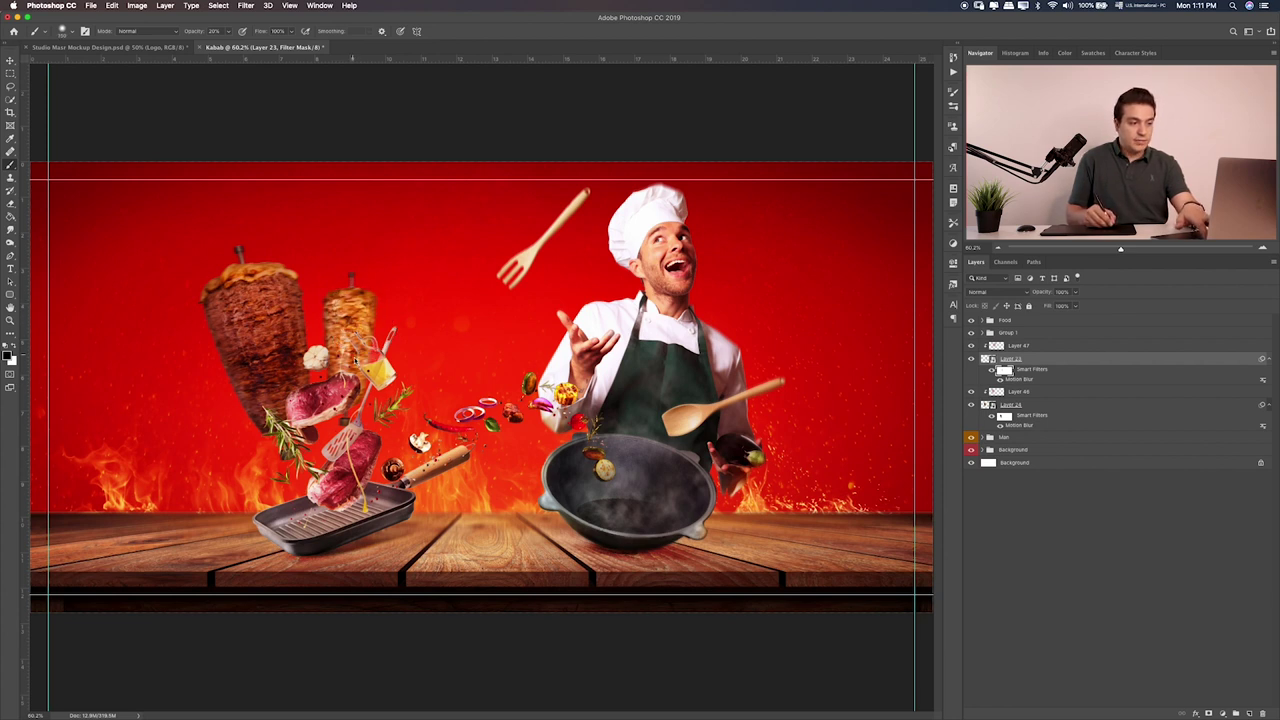
Tilt the kebab layers slightly counter-clockwise, enlarge them, and nudge them into position
click(1040, 346)
shift+click(1025, 405)
key(ctrl+t)
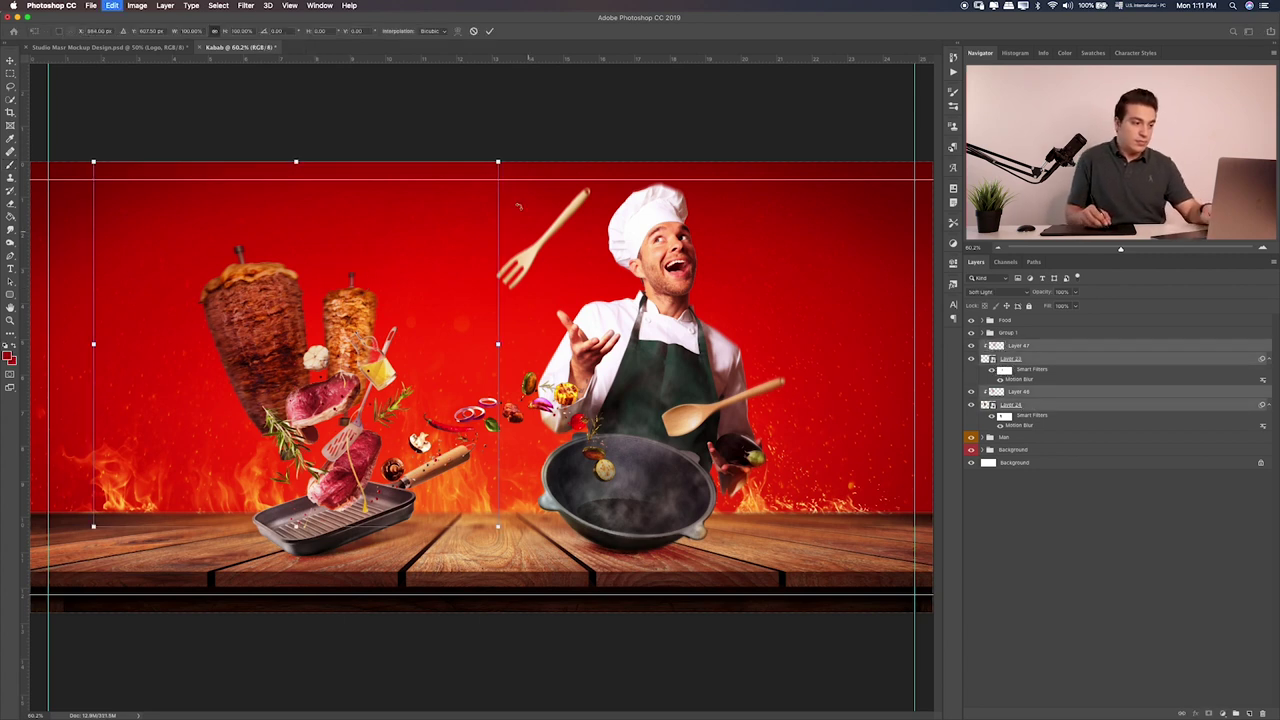
drag(518, 206, 398, 272)
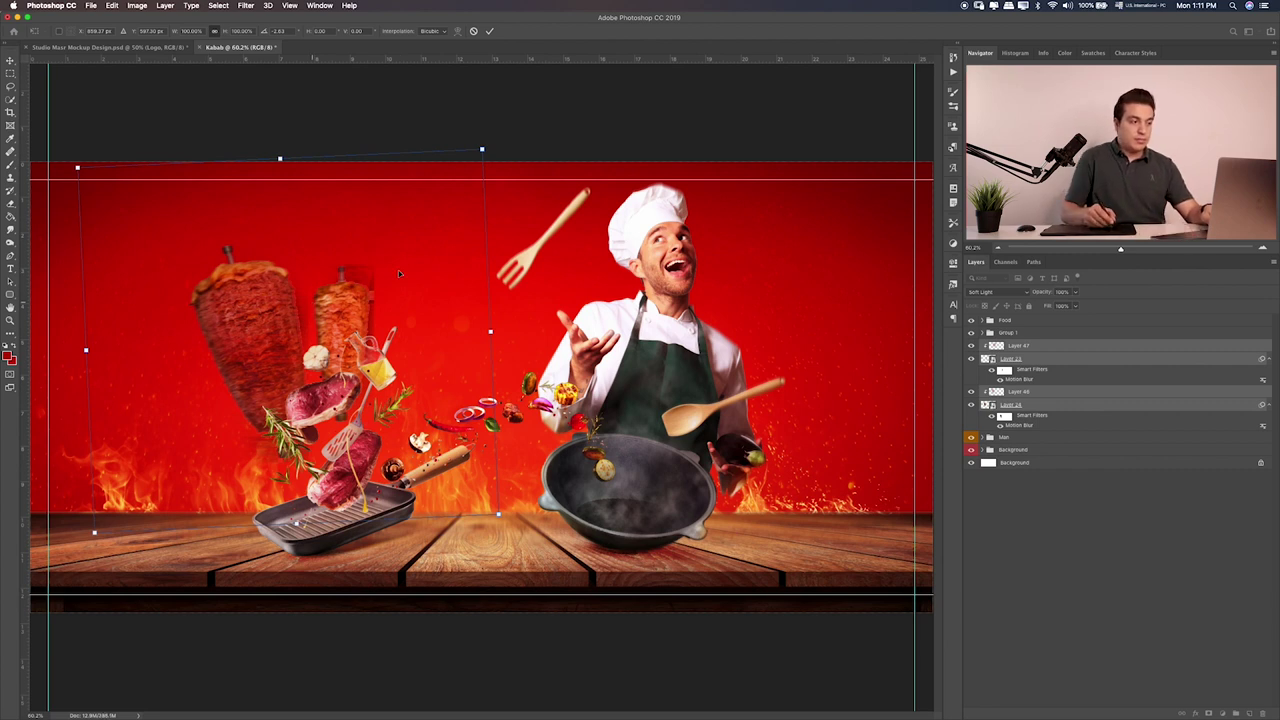
drag(80, 167, 52, 162)
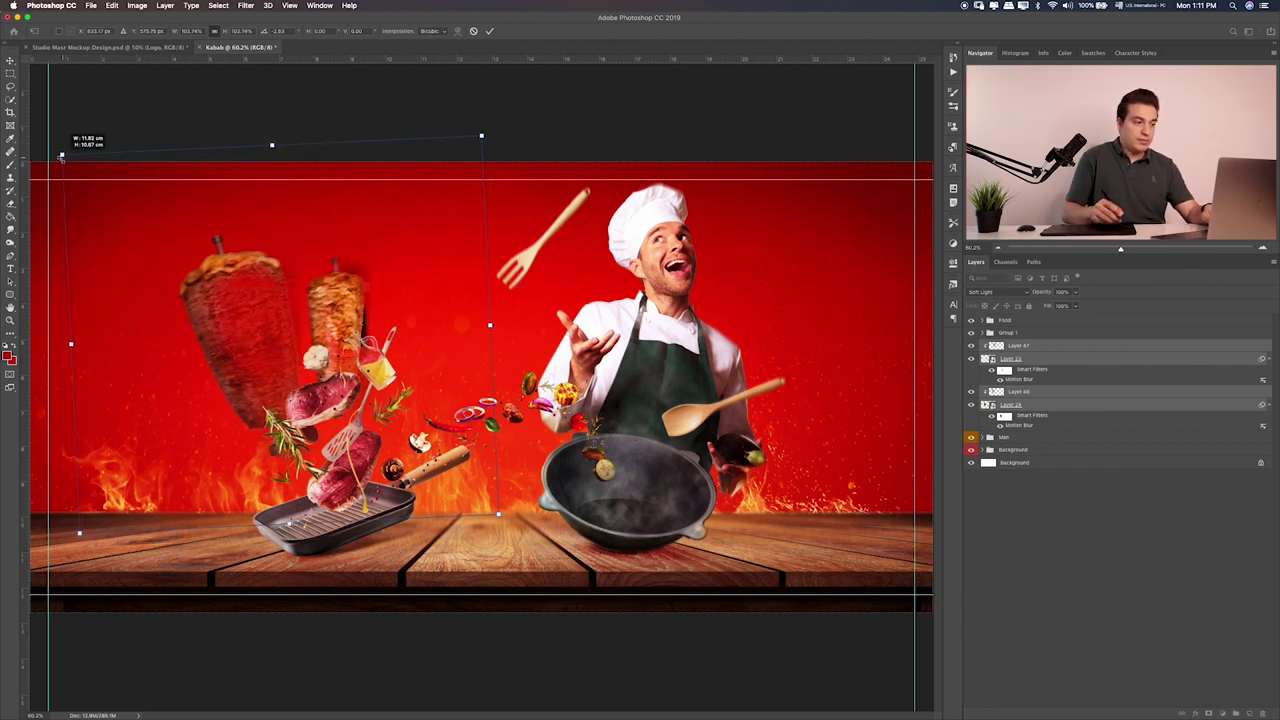
key(Return)
key(b)
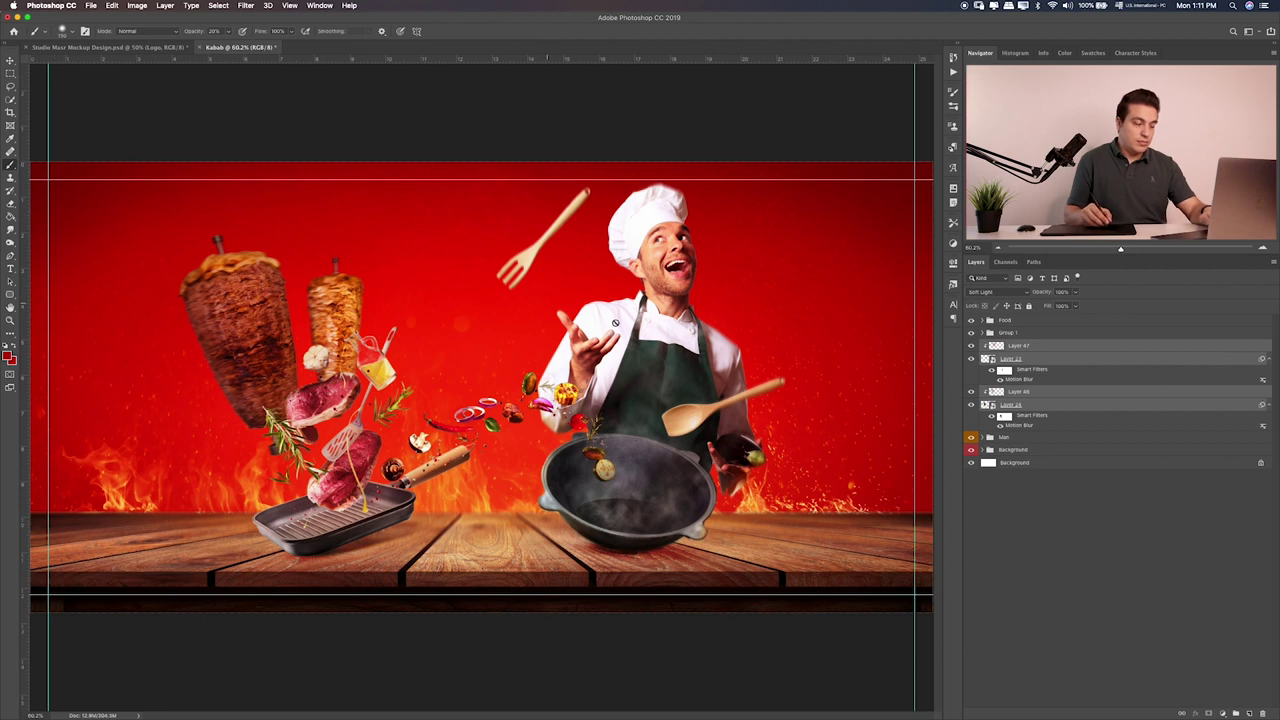
key(v)
drag(366, 309, 376, 318)
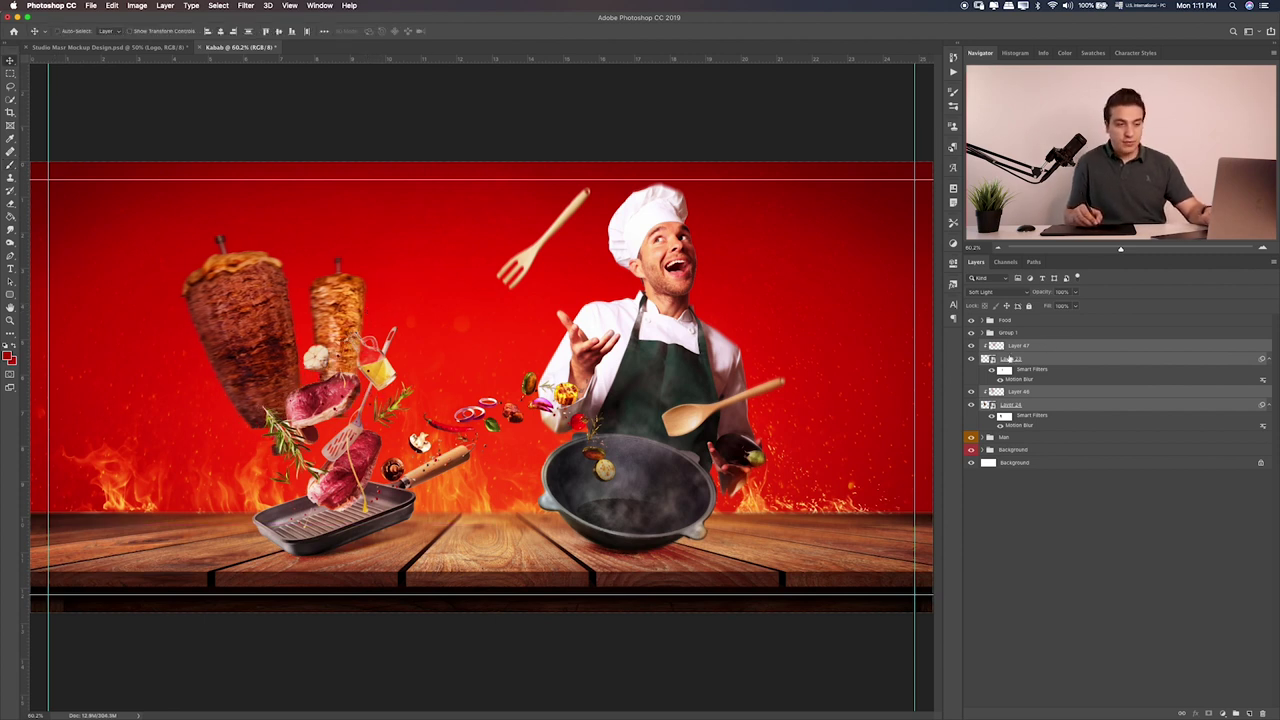
Select the kebabs' blur masks, then make Layer 47 active and bring up the Items folder
click(1004, 369)
key(b)
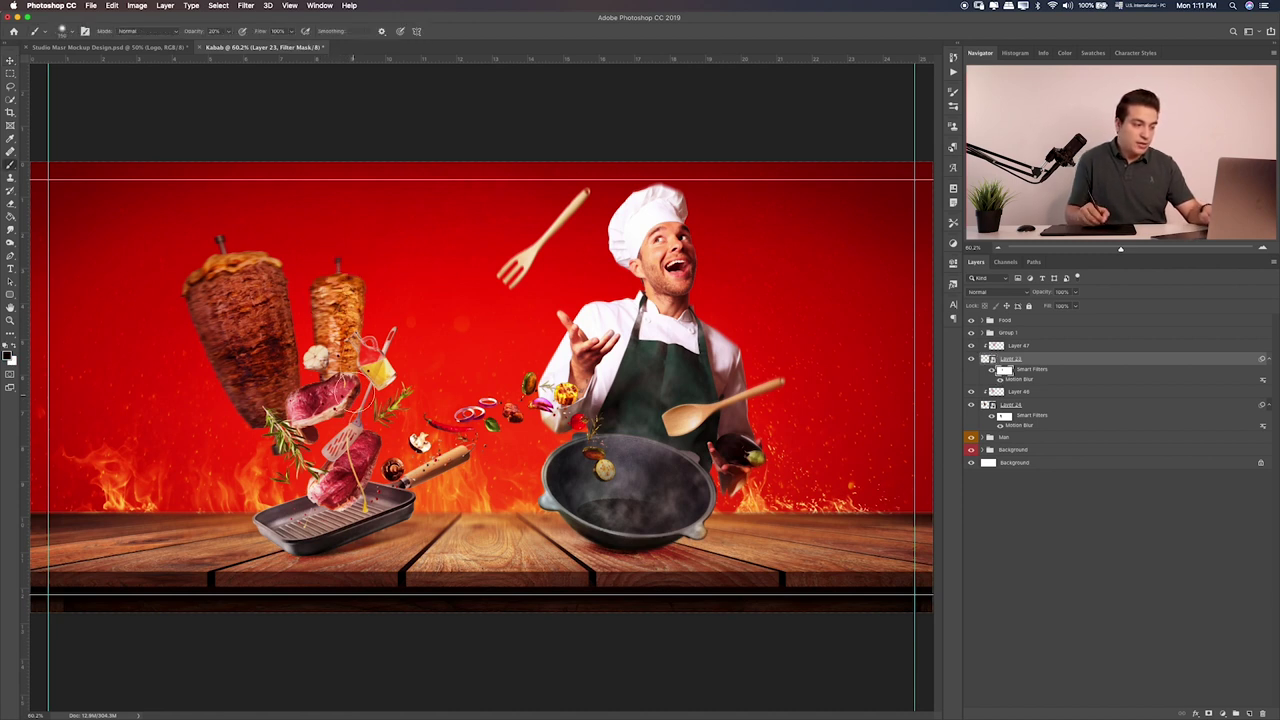
click(1005, 415)
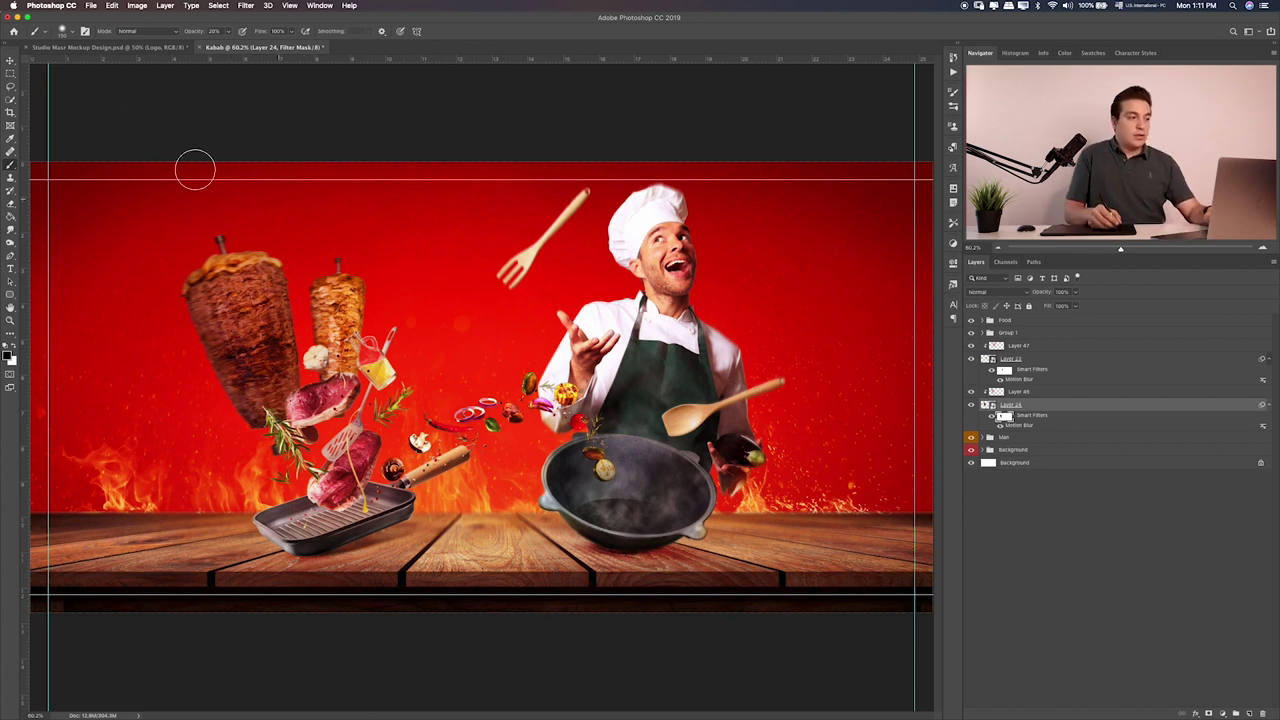
click(10, 73)
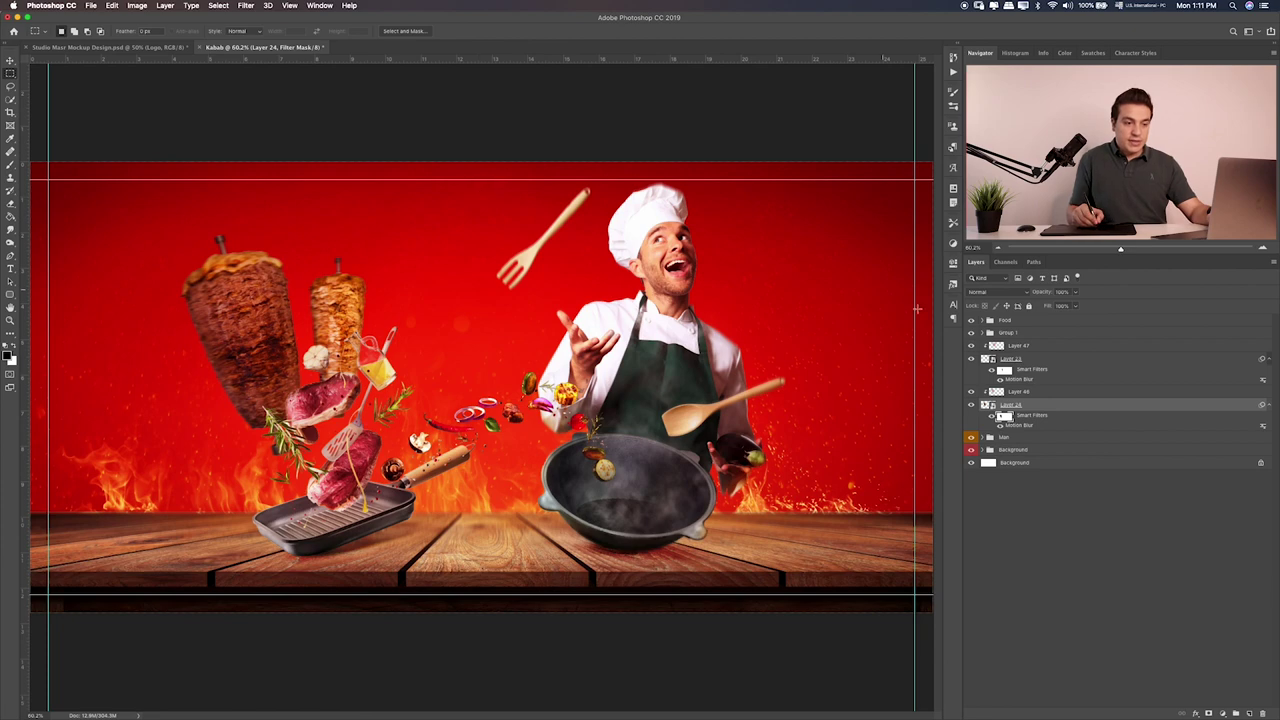
click(1024, 344)
key(super+Tab)
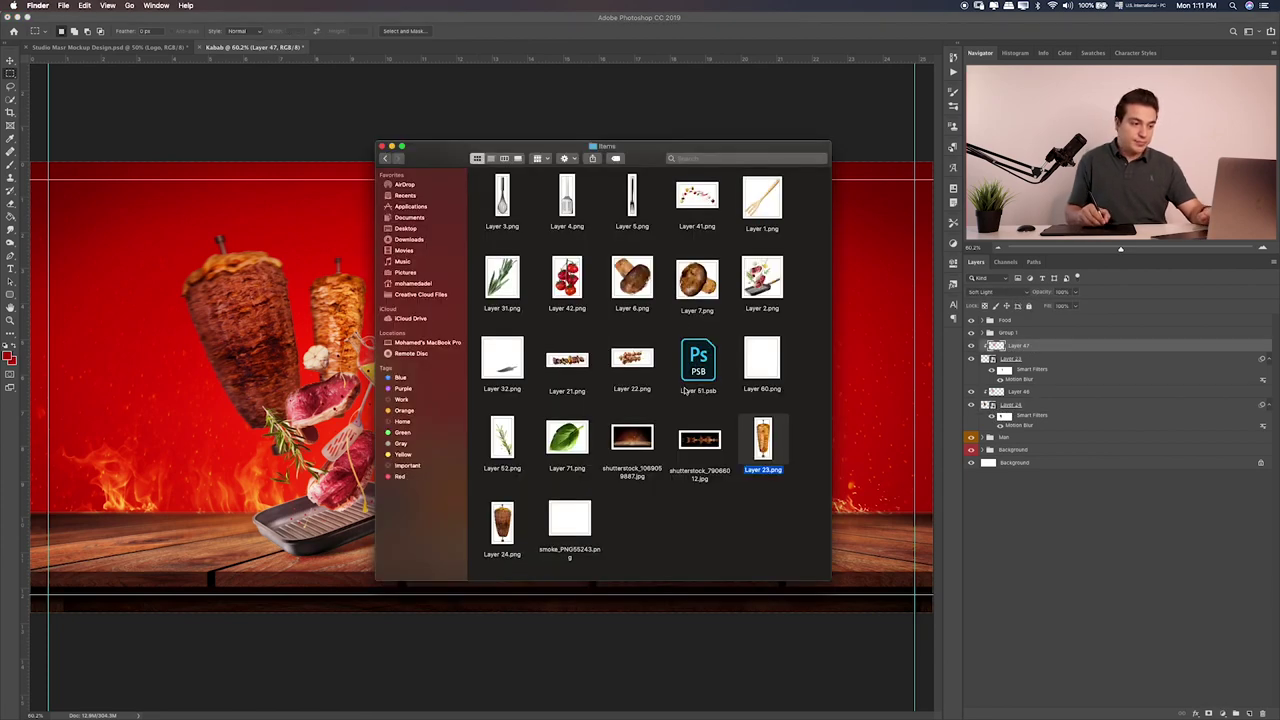
Preview the Layer 21.png kebab skewer image and drag it into the composite
click(648, 481)
click(516, 450)
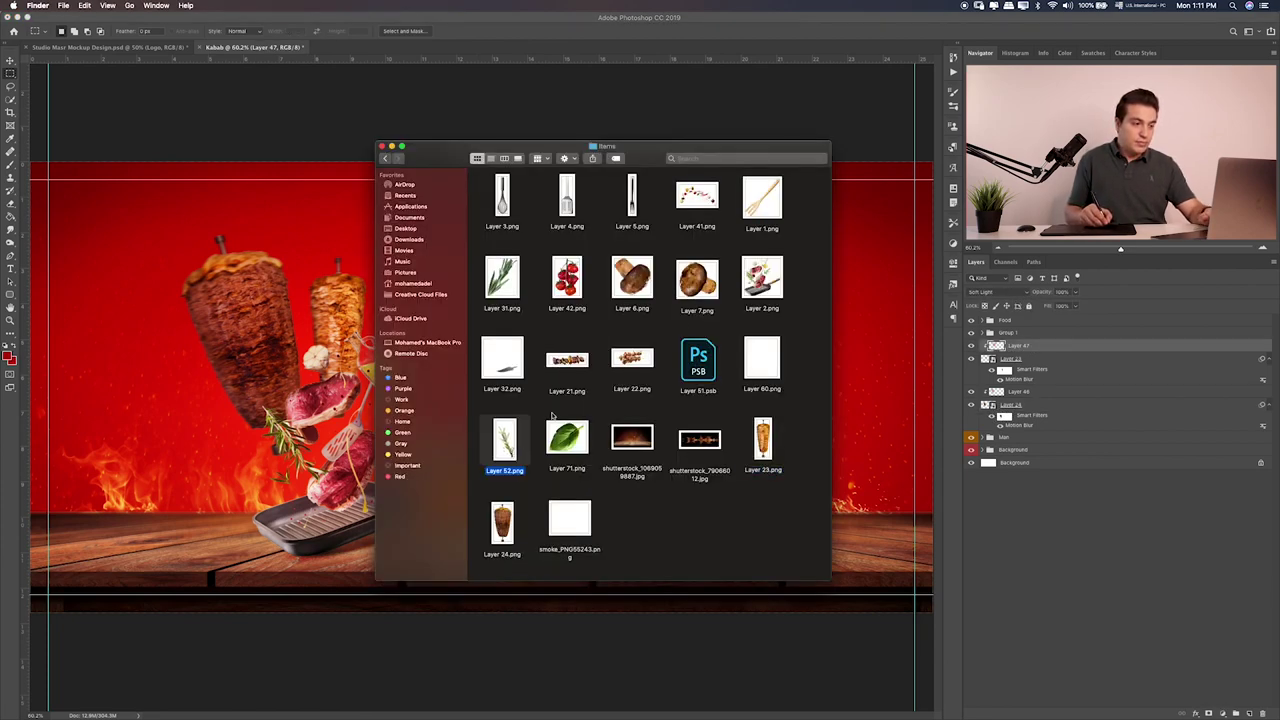
click(570, 370)
key(space)
key(space)
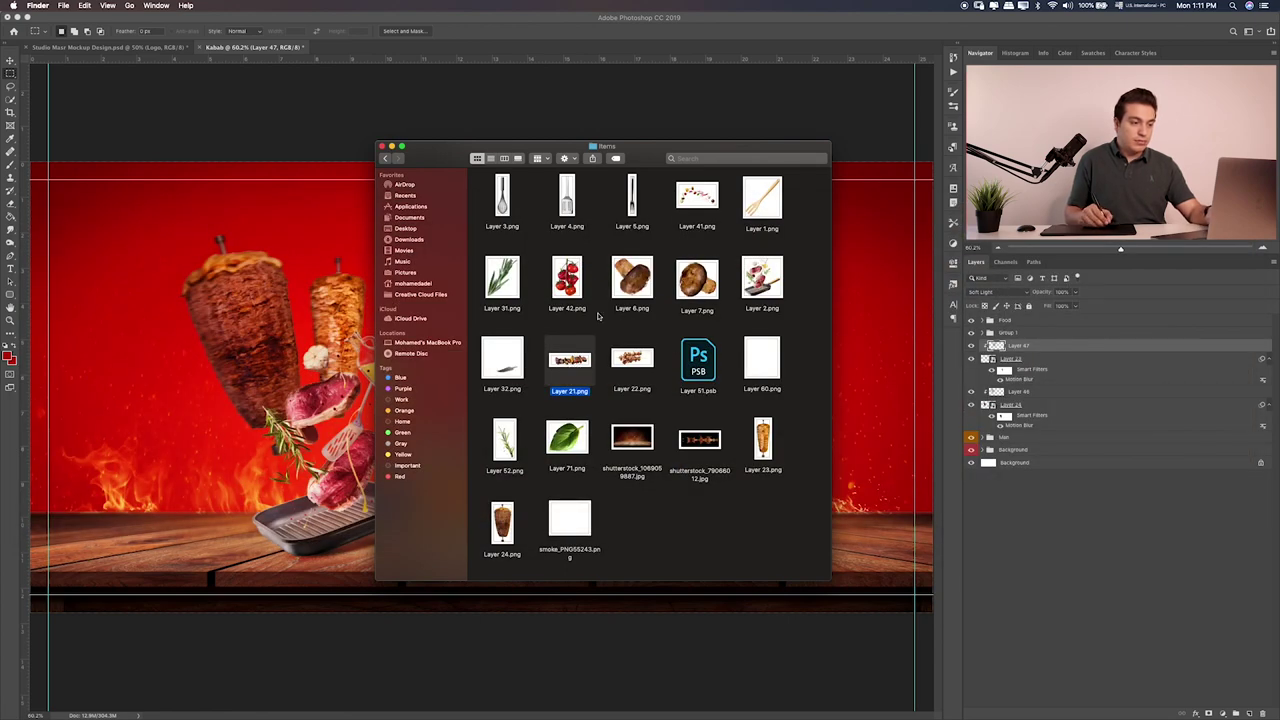
drag(570, 360, 267, 345)
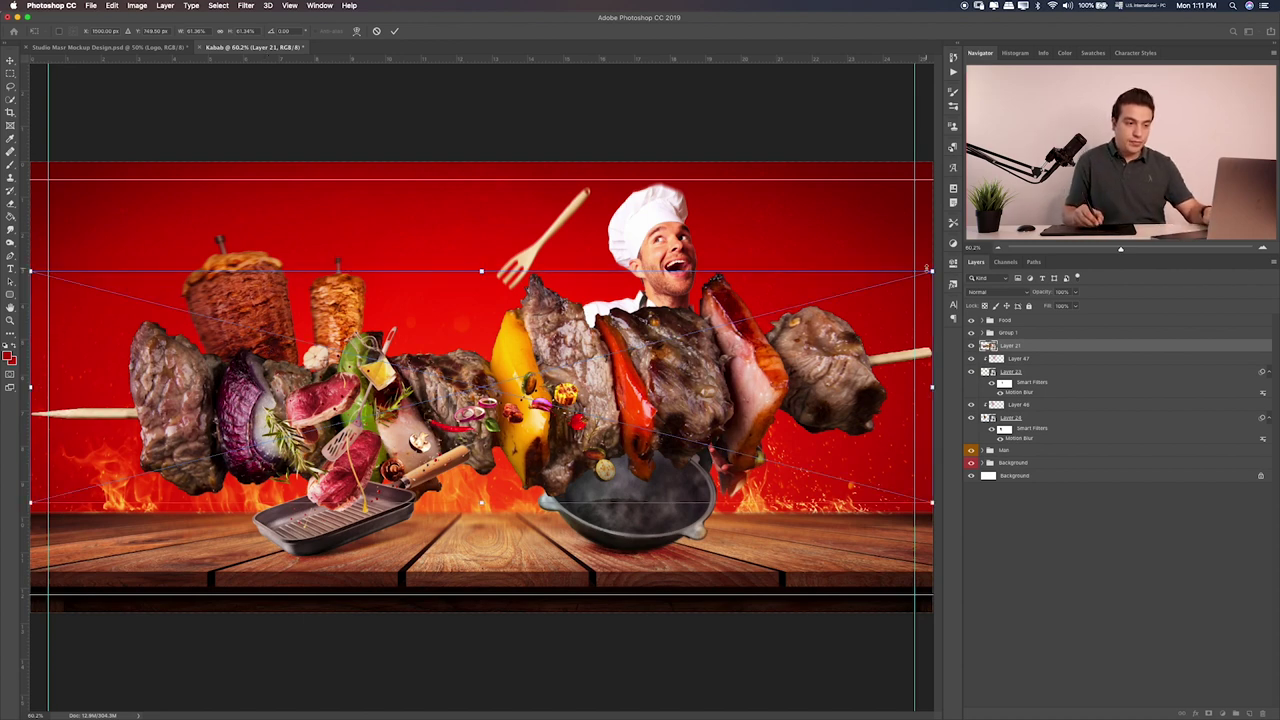
Shrink the skewer, tilt it to about 36°, and position it beside the grill pan
mouse_move(926, 270)
mouse_down()
mouse_move(384, 412)
mouse_move(380, 458)
mouse_up()
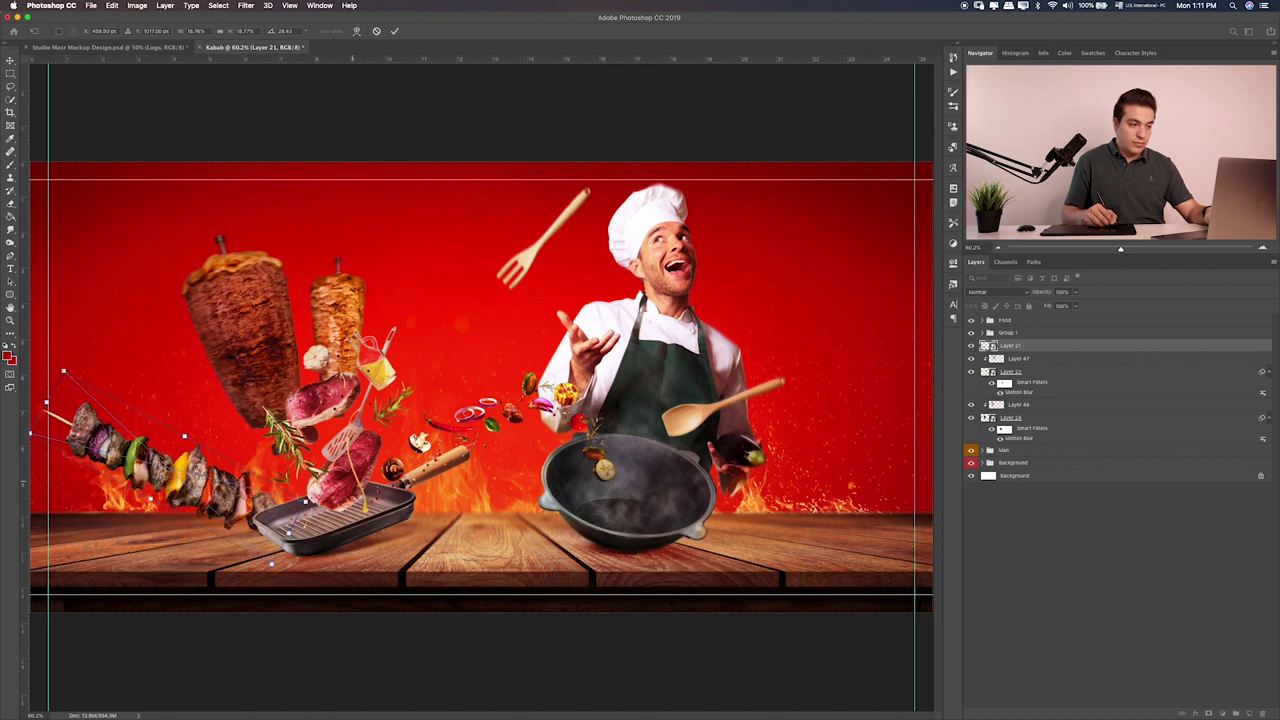
drag(305, 500, 213, 478)
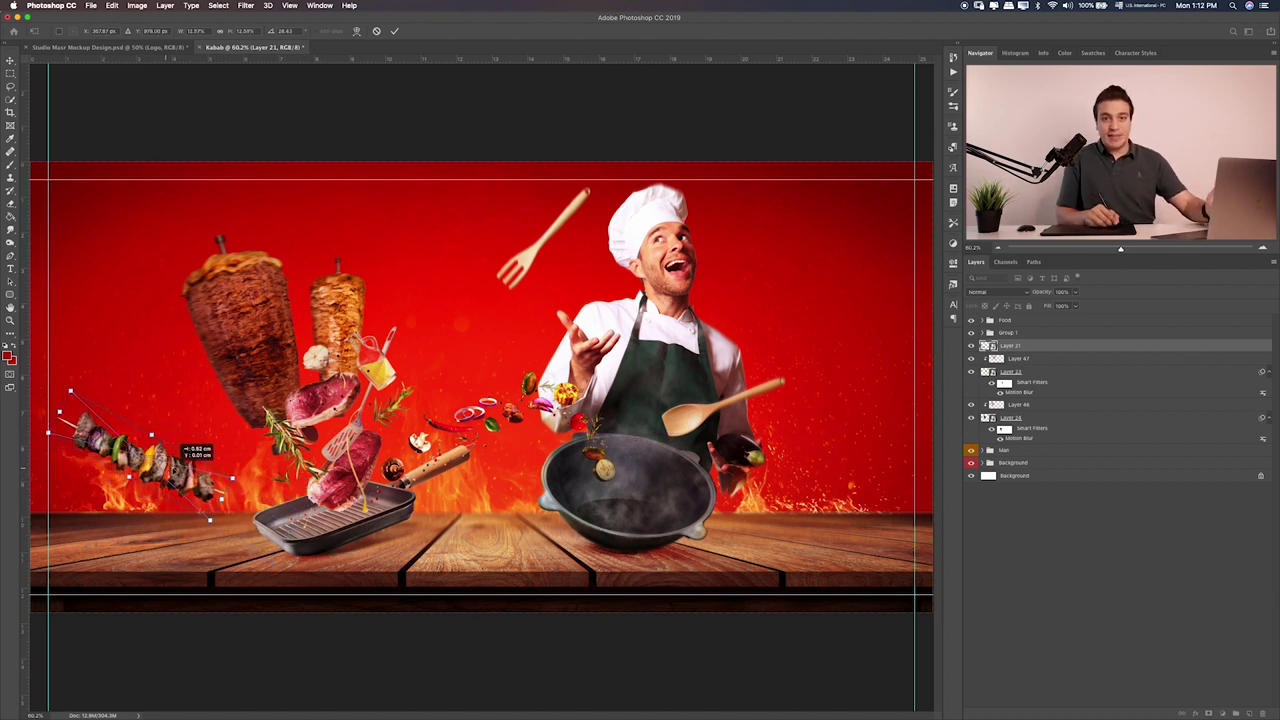
drag(130, 460, 215, 446)
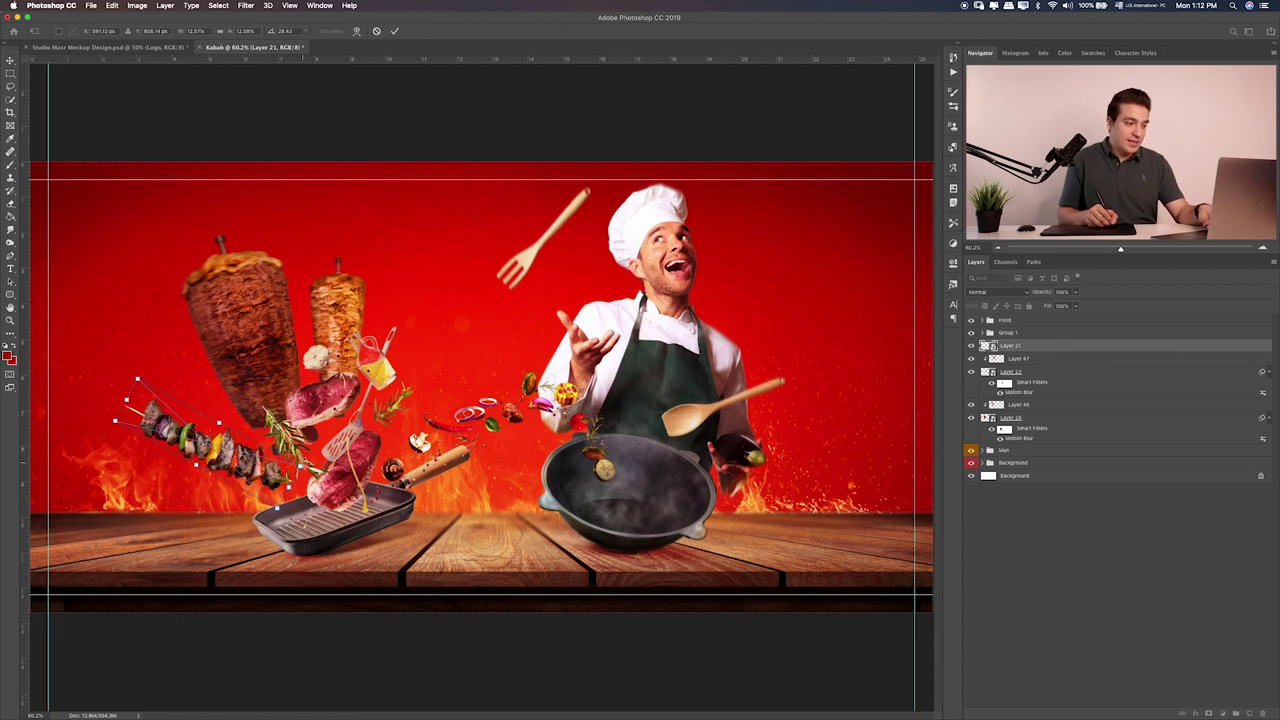
drag(305, 488, 200, 471)
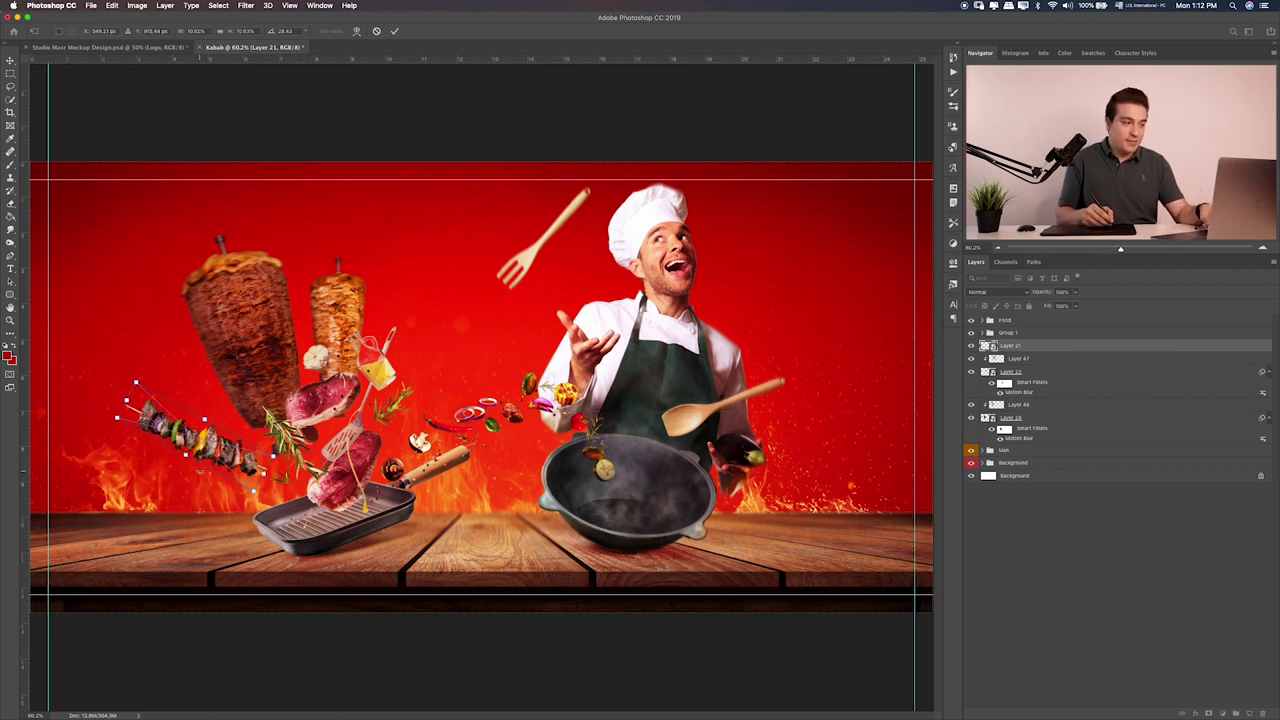
drag(280, 399, 296, 412)
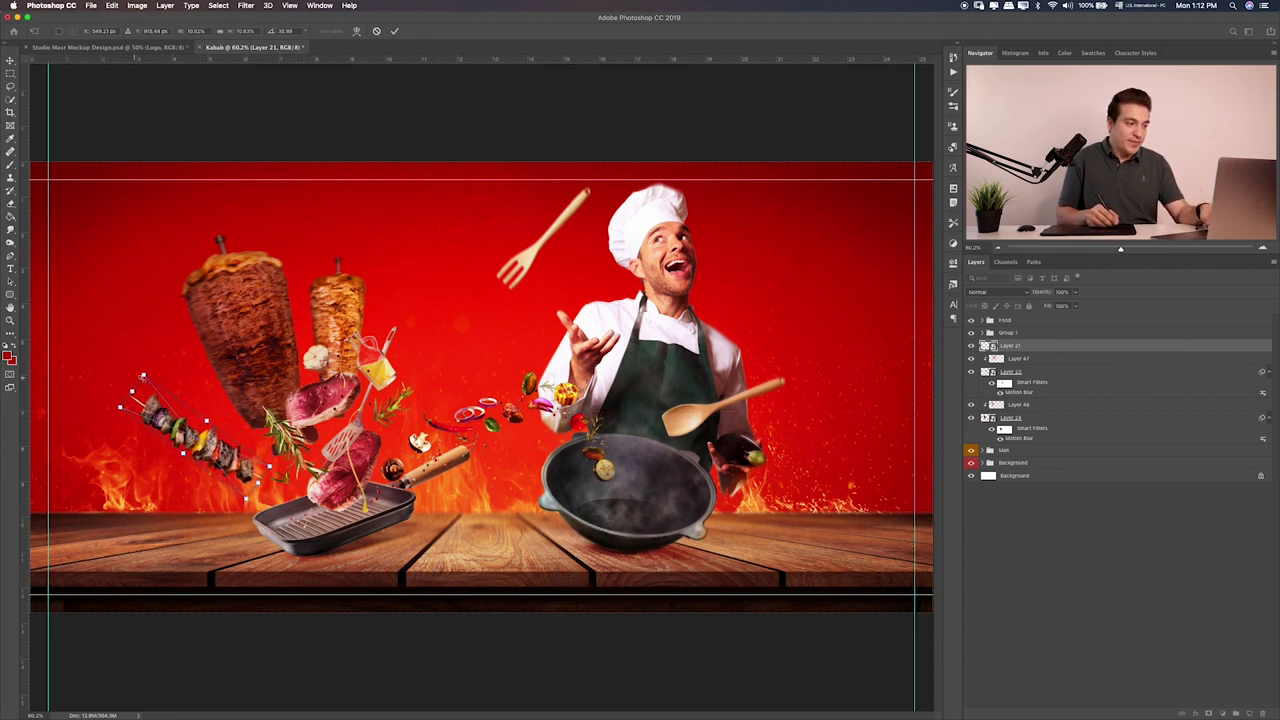
drag(143, 377, 212, 431)
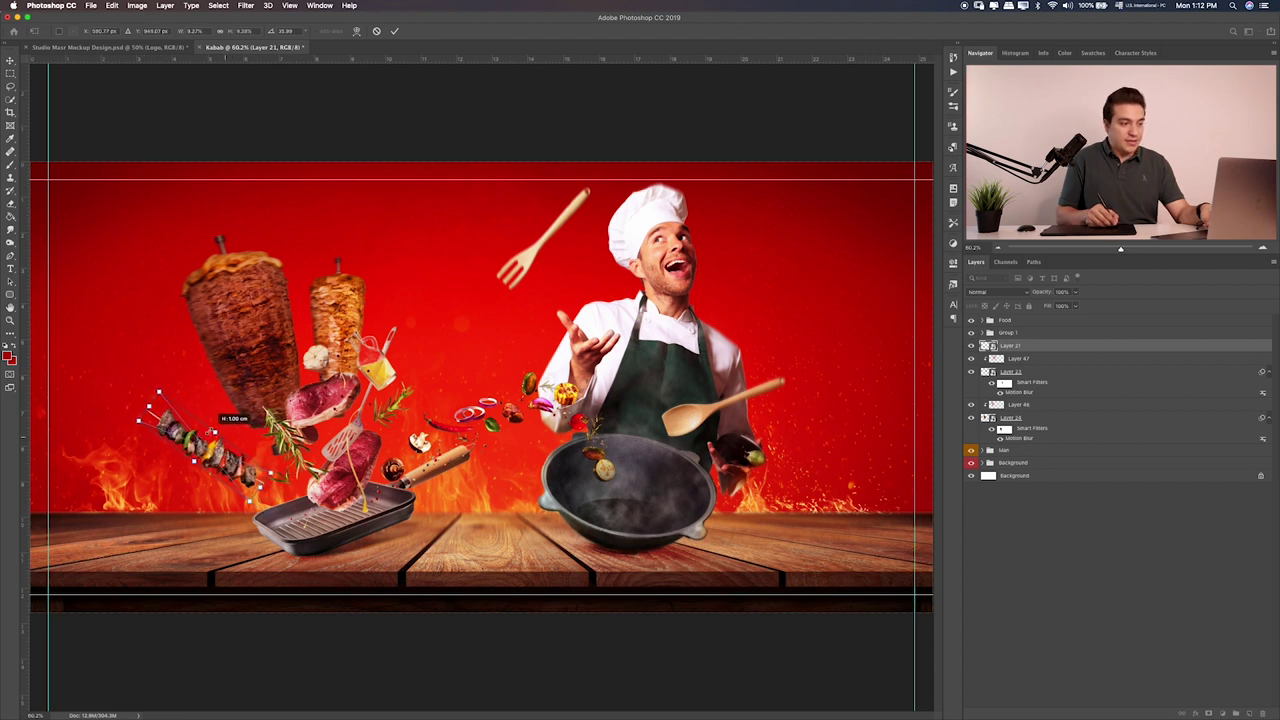
drag(212, 431, 258, 435)
key(Return)
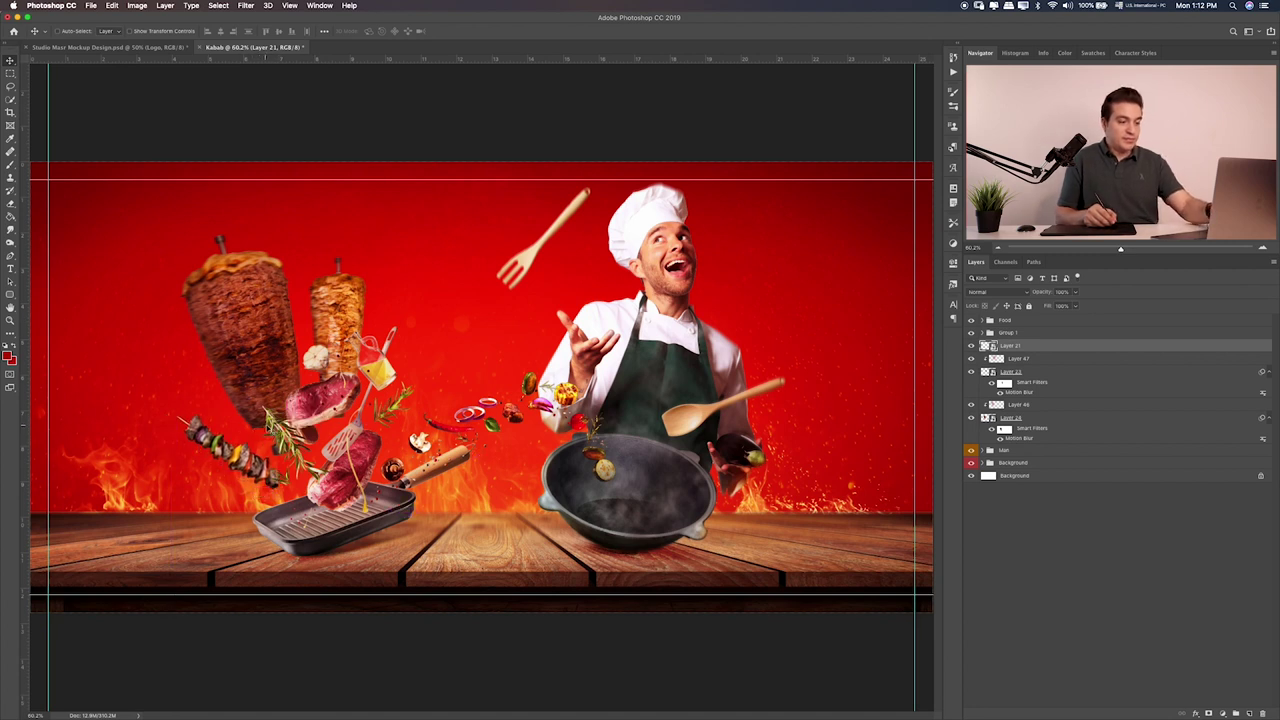
key(ctrl+t)
drag(186, 397, 179, 400)
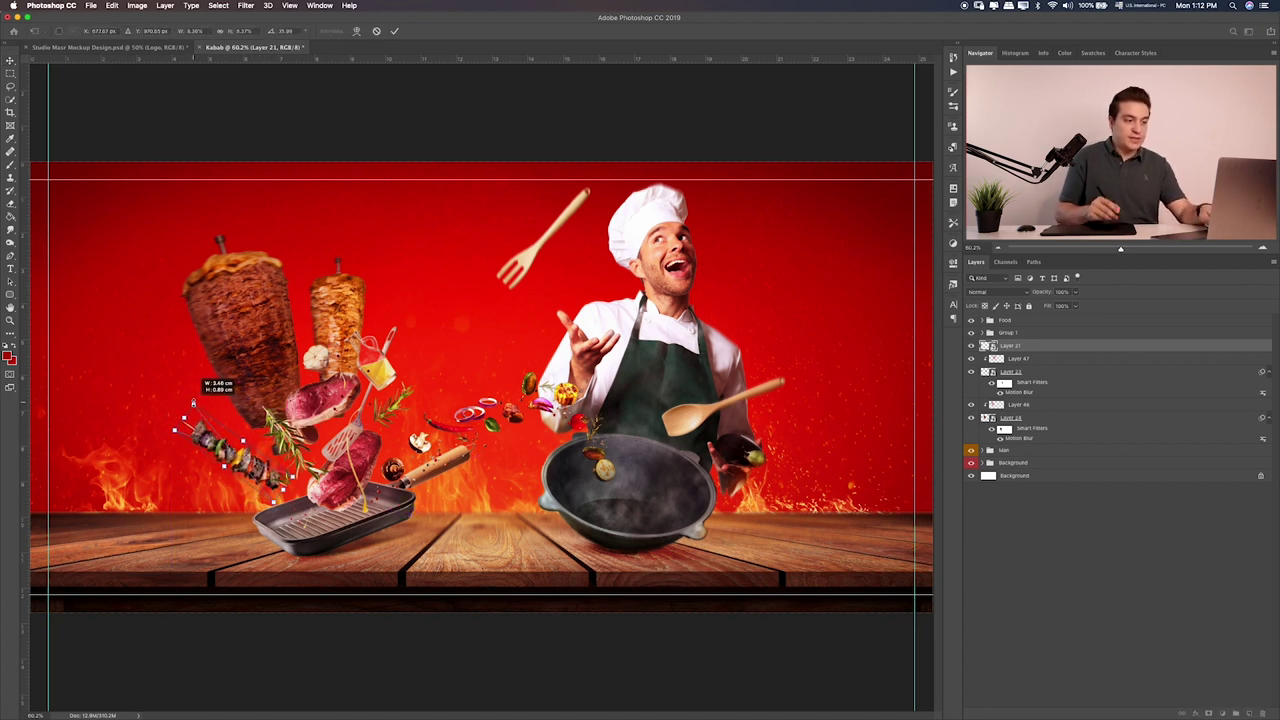
key(Return)
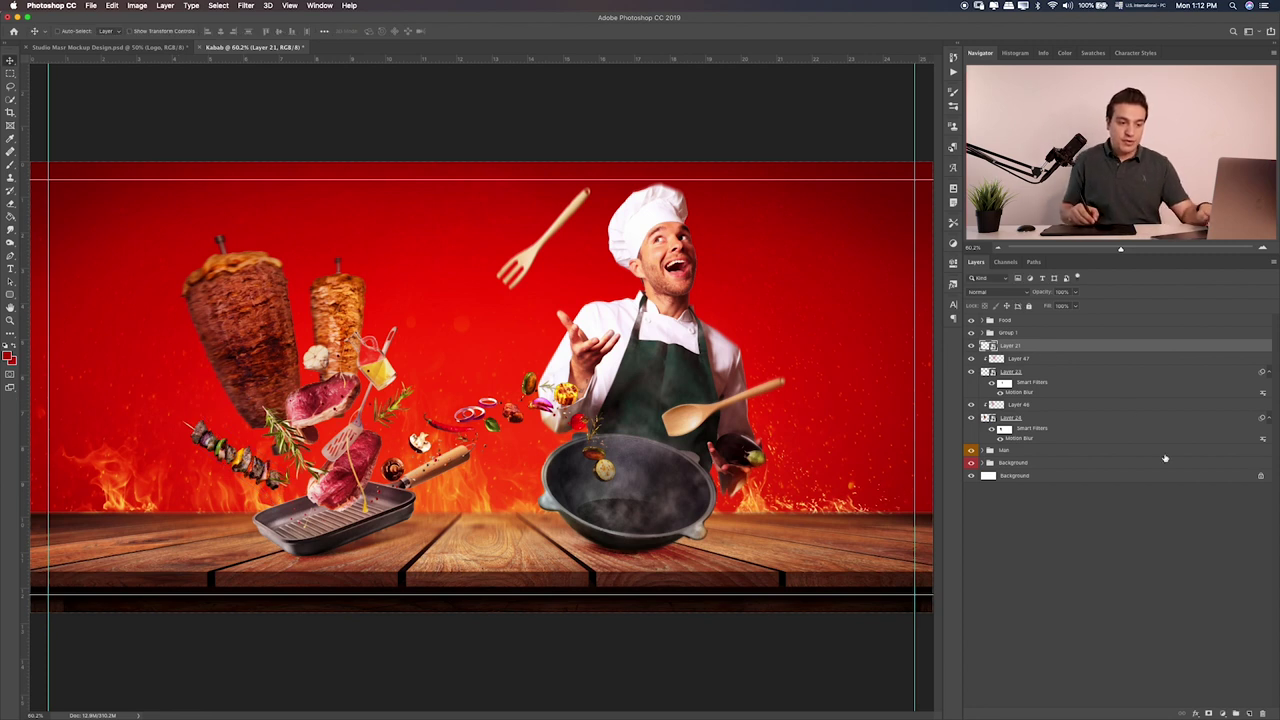
Add a layer clipped to the skewer, paint shading on it, and set it to Soft Light
click(1250, 712)
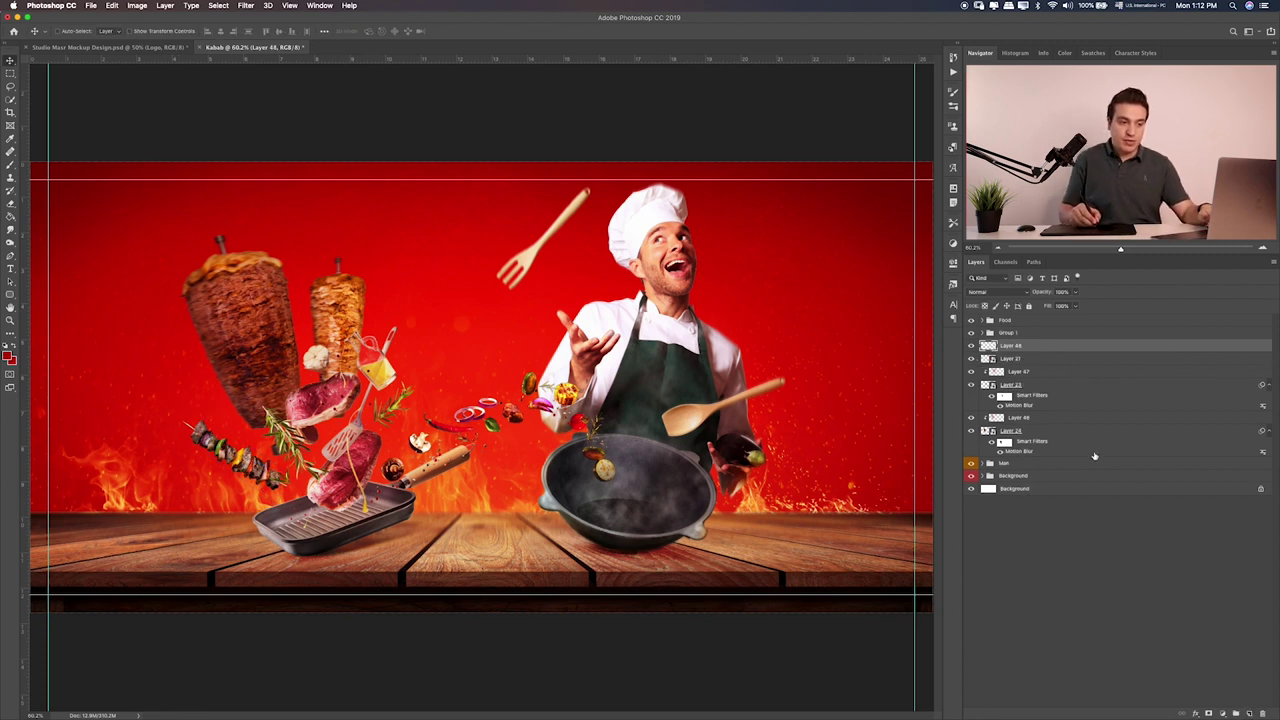
alt+click(1058, 347)
key(b)
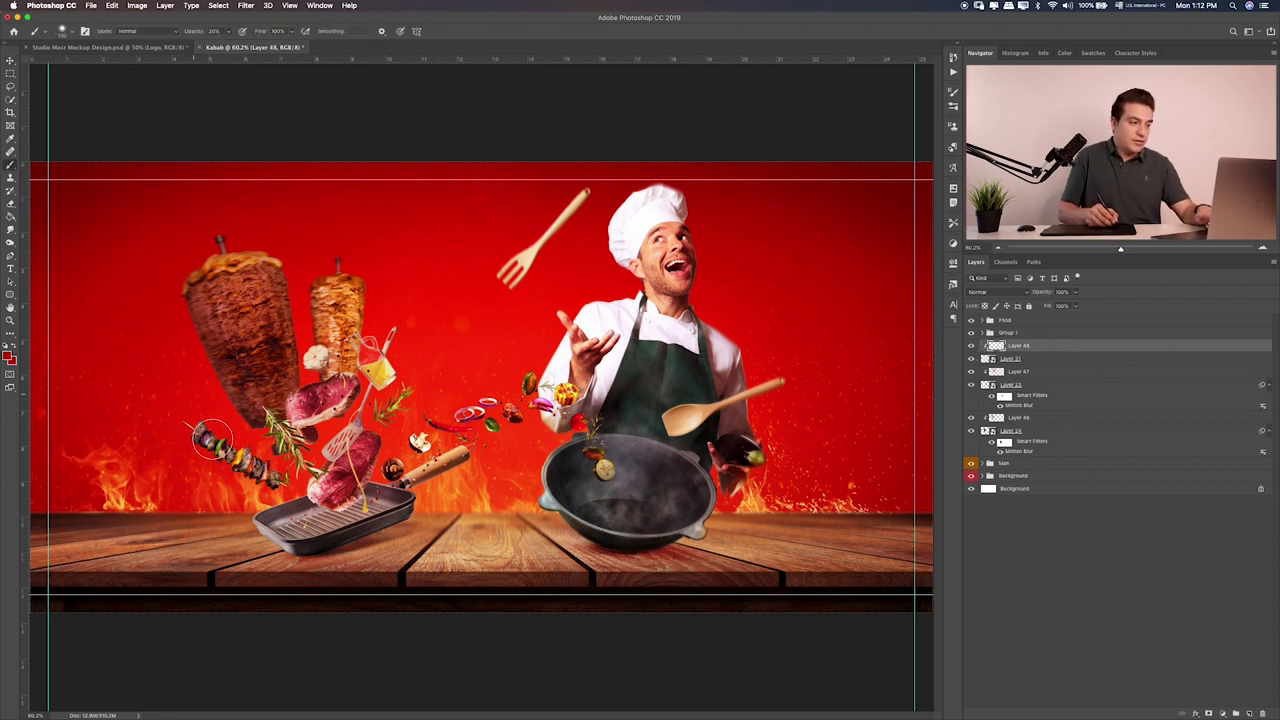
mouse_move(212, 438)
mouse_down()
mouse_move(198, 430)
mouse_move(252, 465)
mouse_move(232, 452)
mouse_up()
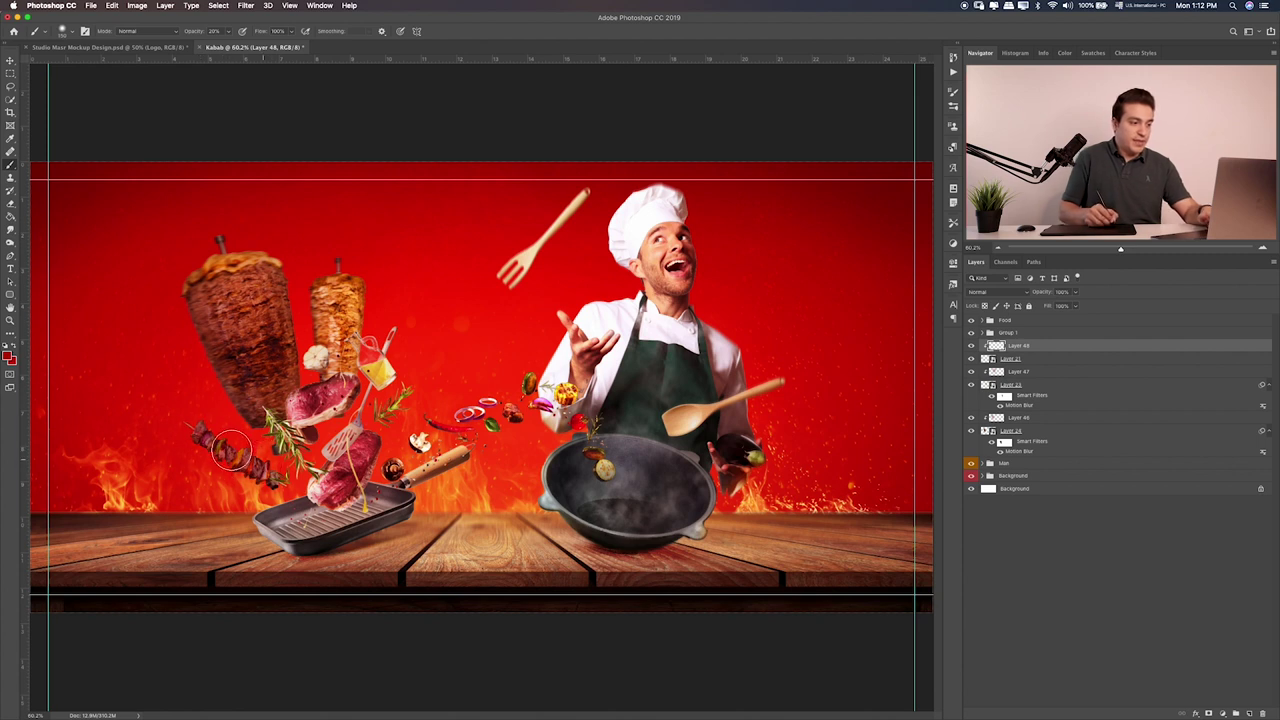
key(v)
key(shift+alt+g)
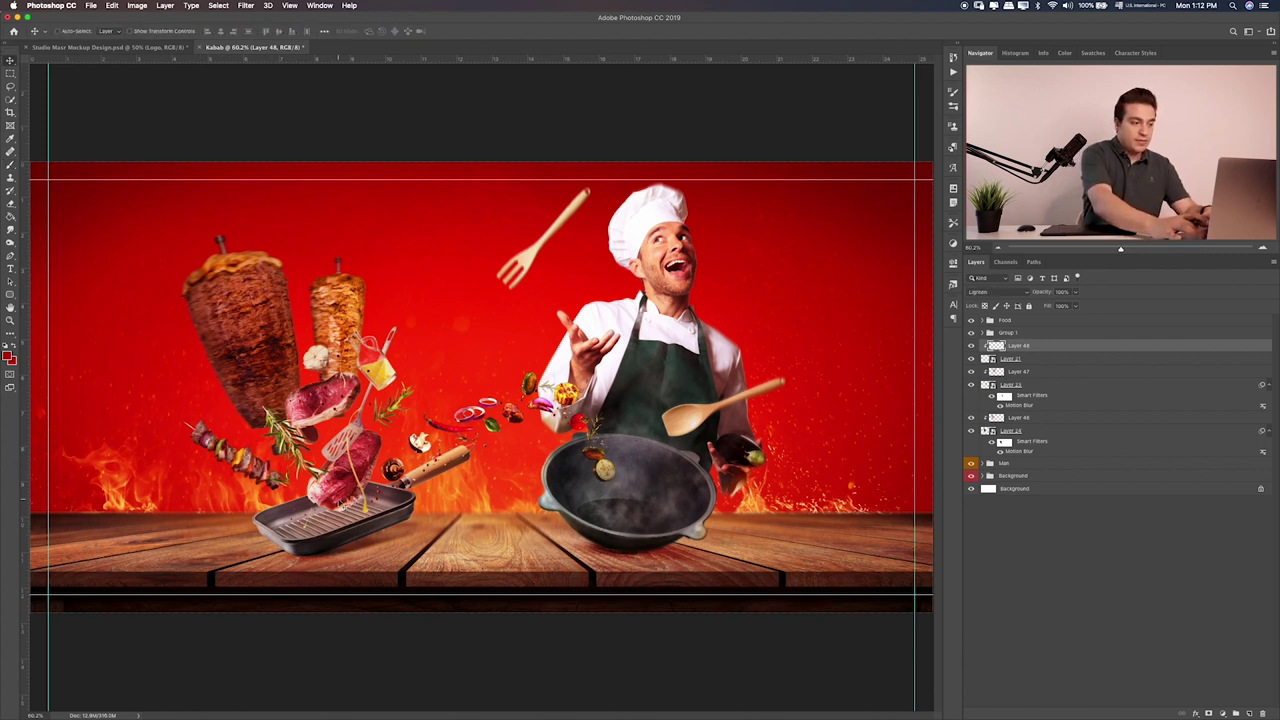
key(shift+alt+f)
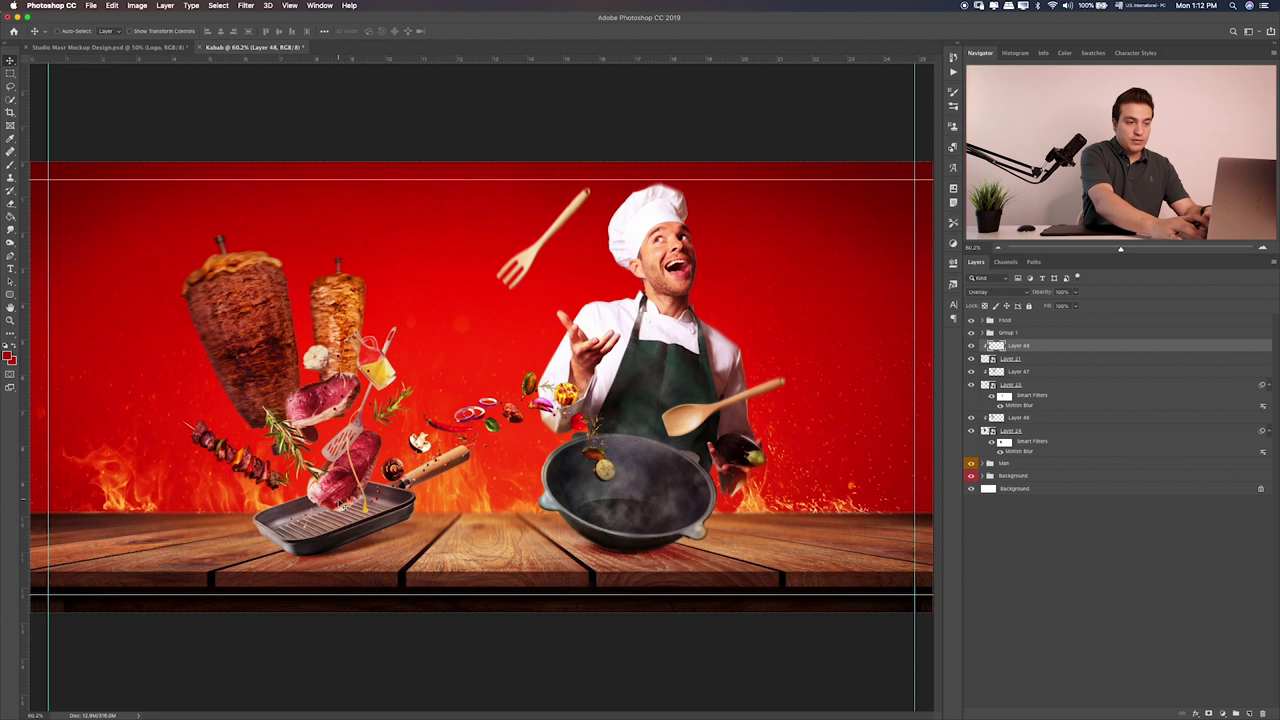
Add Layer 49 above the skewer and set it to Screen blending
click(1090, 359)
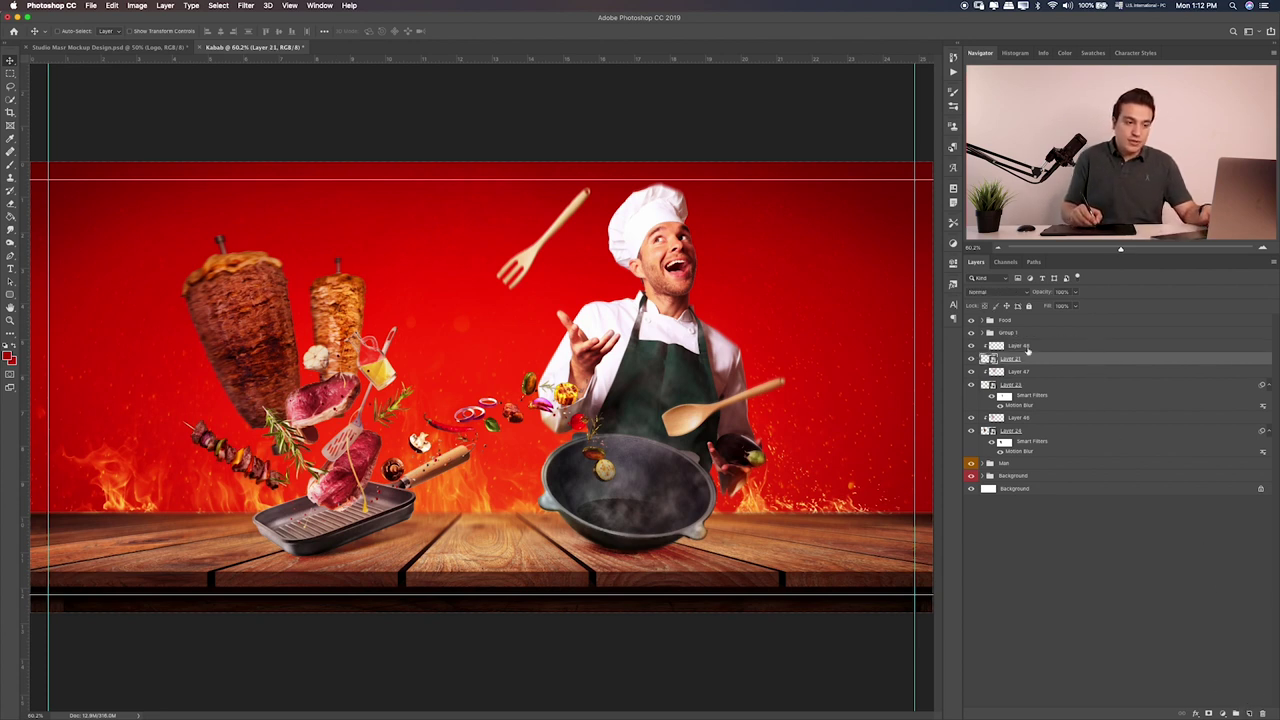
click(1248, 711)
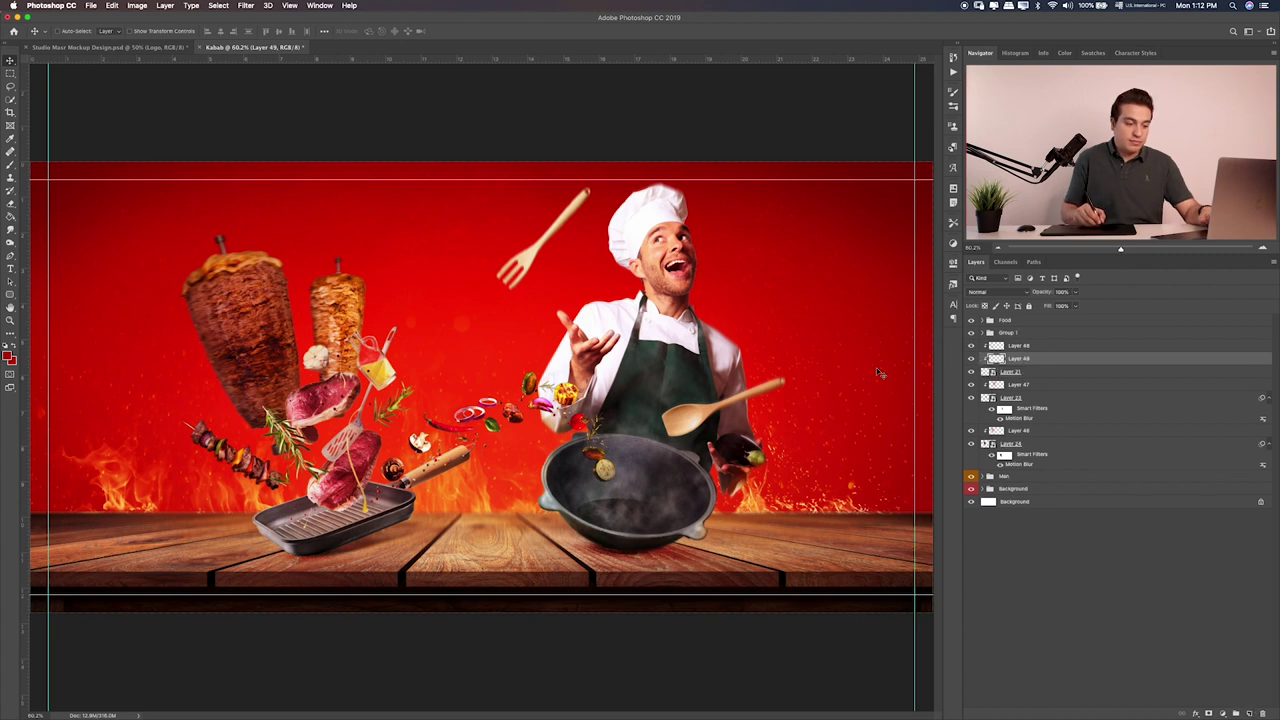
key(b)
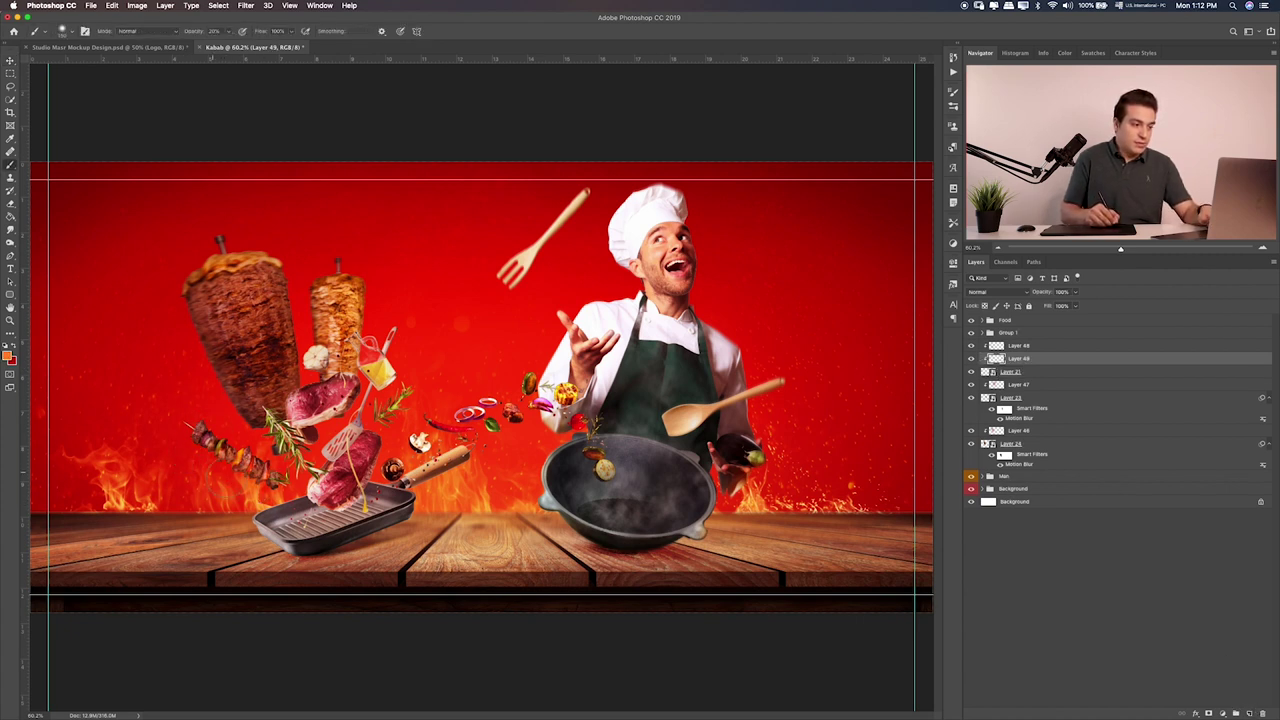
key(v)
key(shift+alt+a)
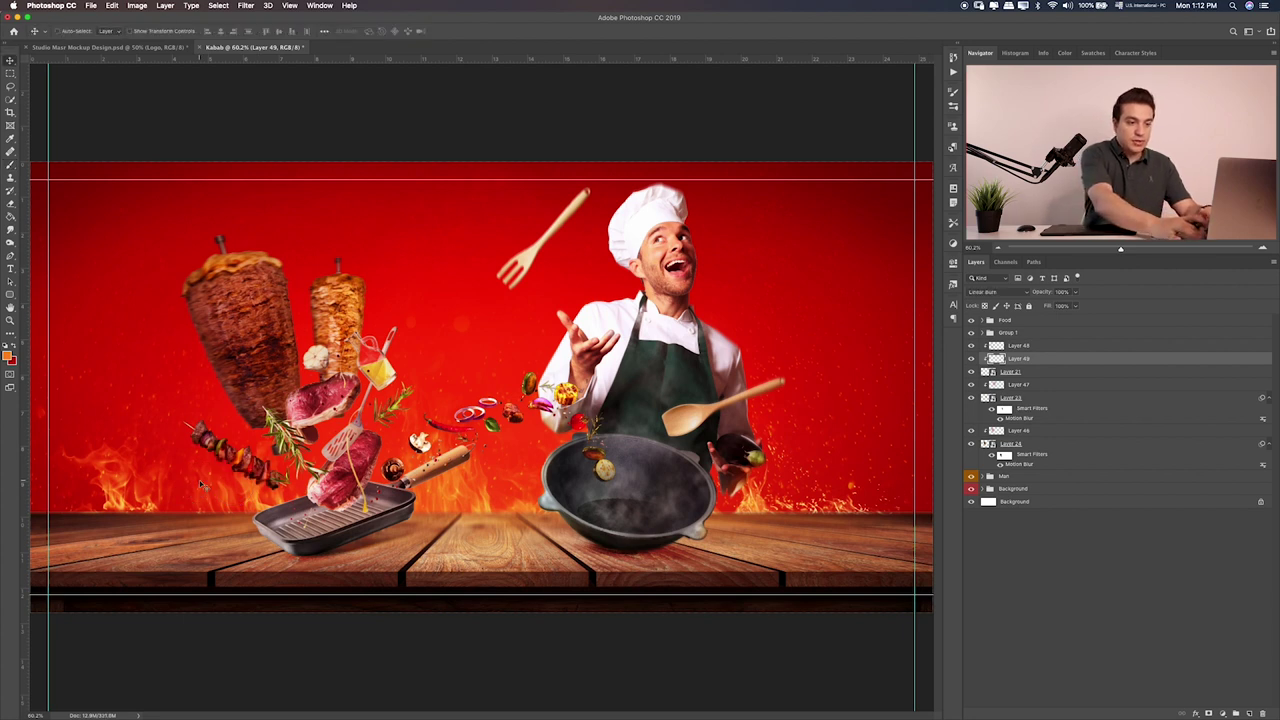
key(shift+alt+s)
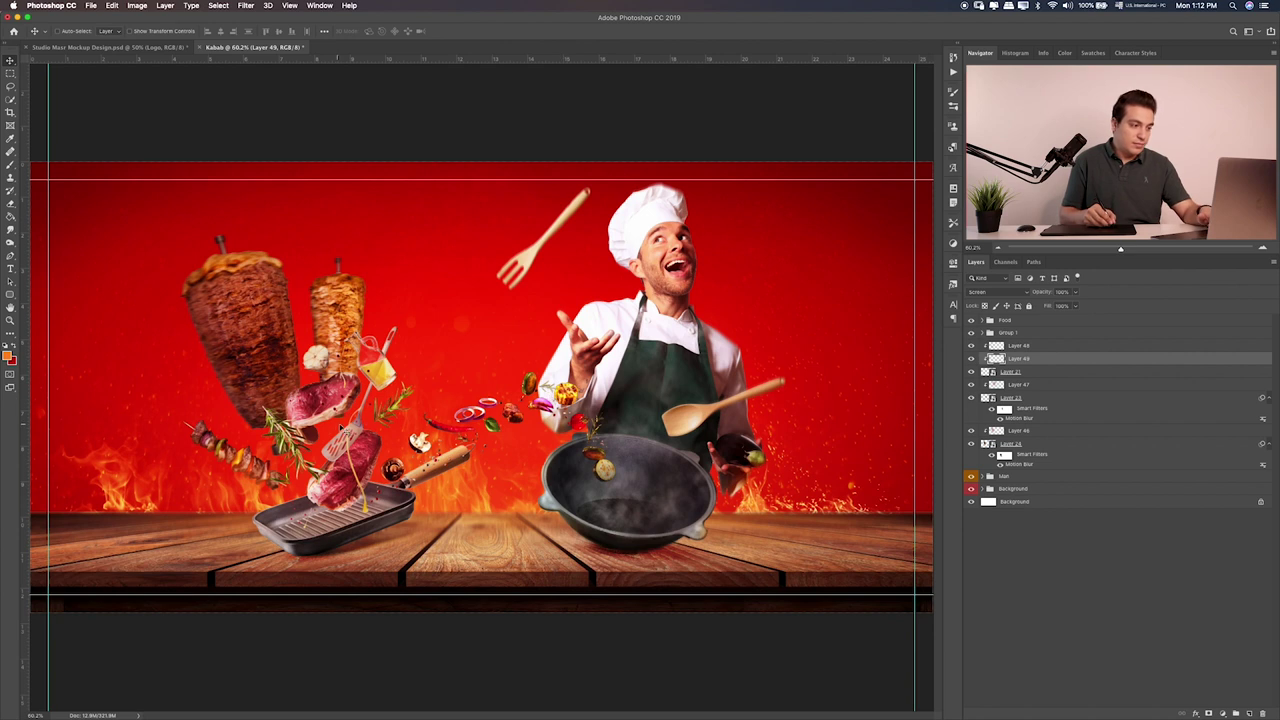
drag(346, 418, 350, 412)
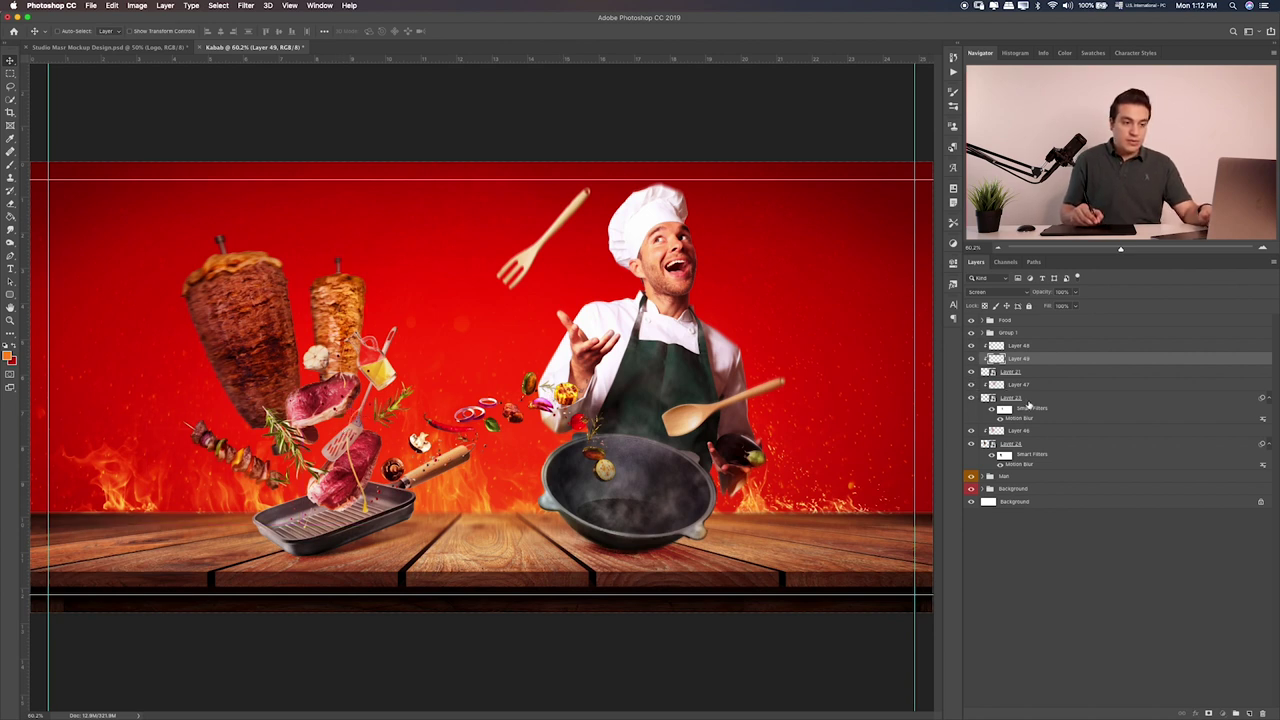
Add a new painting layer, Layer 50, above Layer 24
click(1019, 400)
click(1052, 432)
click(1063, 447)
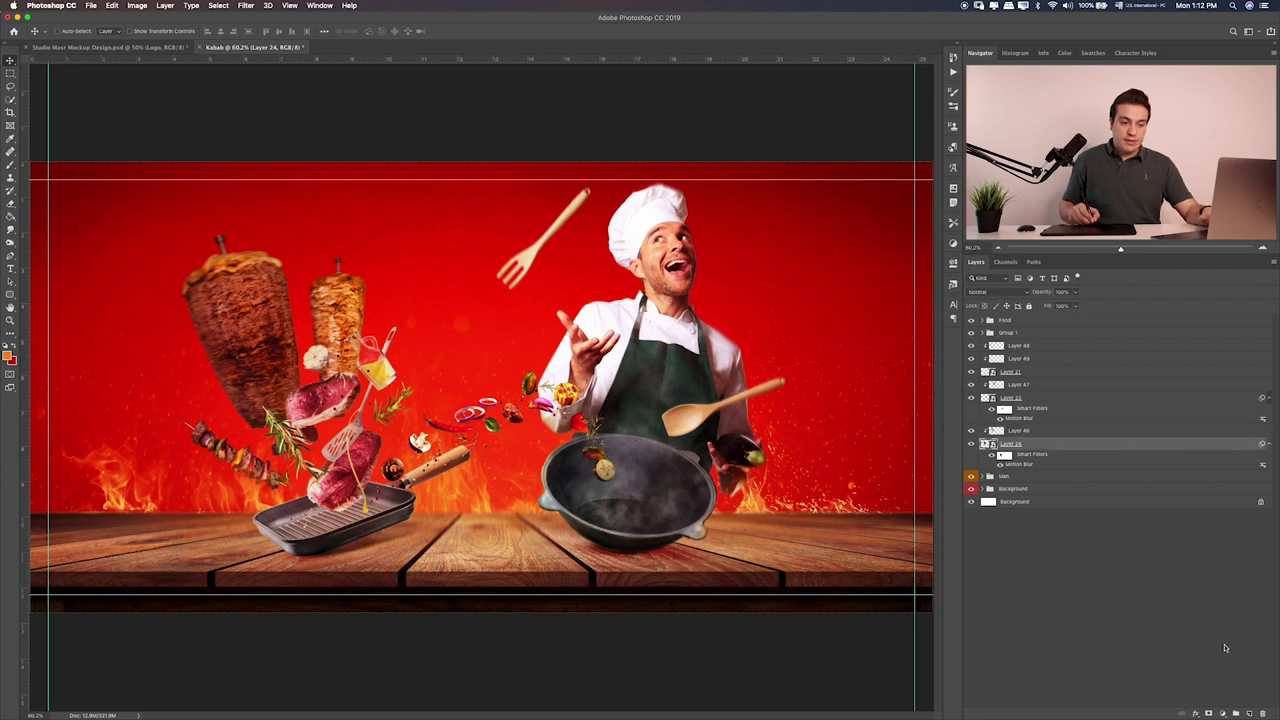
click(1249, 713)
key(b)
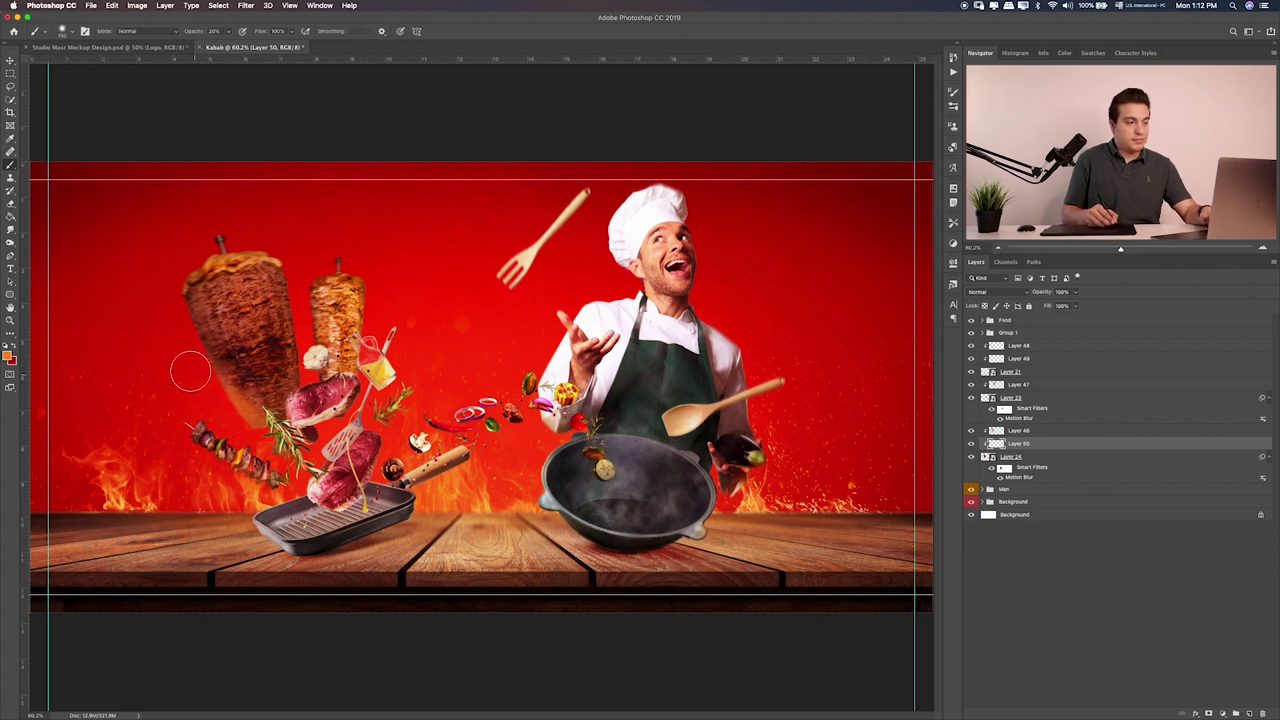
key(v)
Try several blend modes on Layer 50, settling on Screen at about 80% opacity
key(shift+plus)
key(shift+plus)
key(shift+plus)
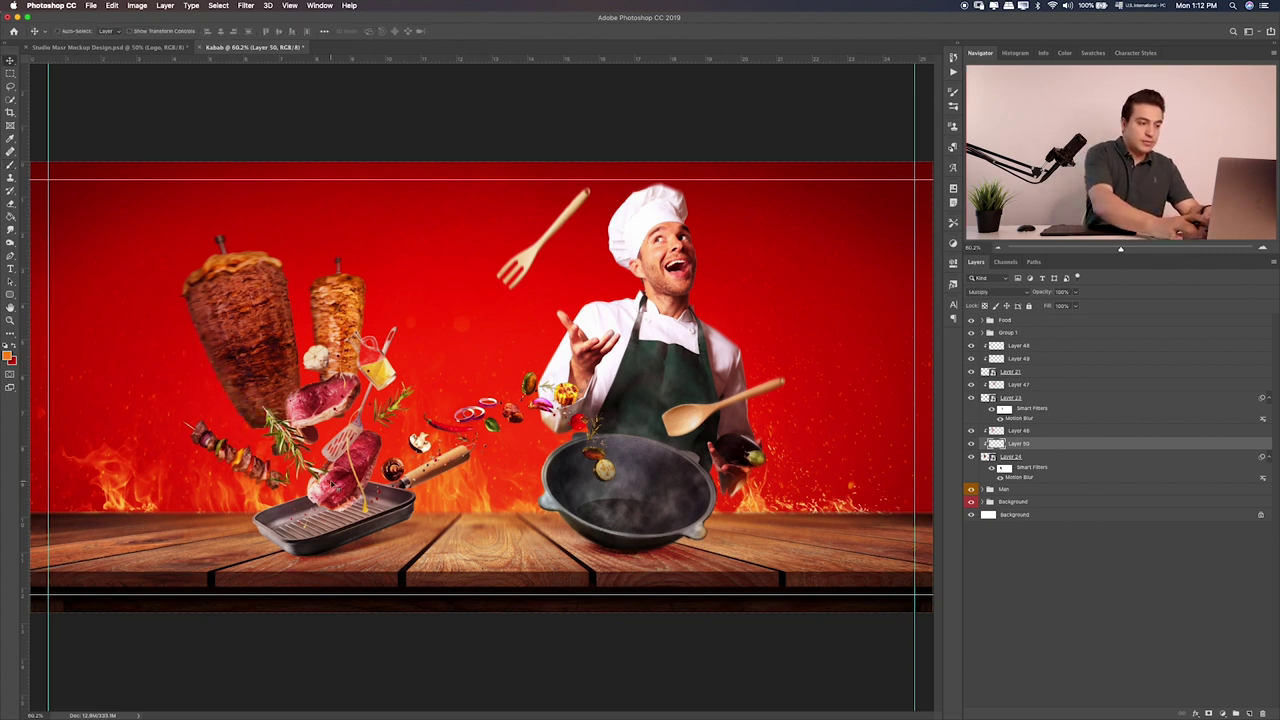
key(shift+plus)
key(shift+plus)
key(shift+plus)
key(shift+plus)
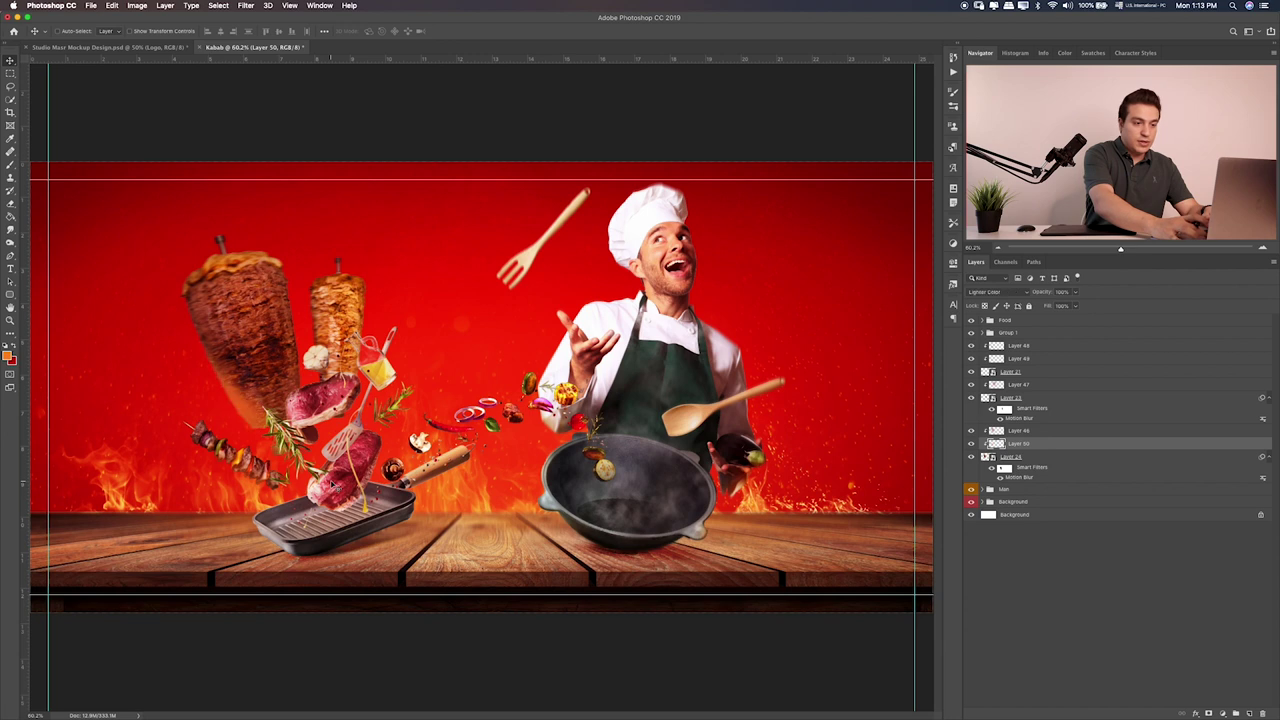
key(shift+plus)
key(shift+plus)
key(shift+minus)
key(shift+minus)
key(shift+minus)
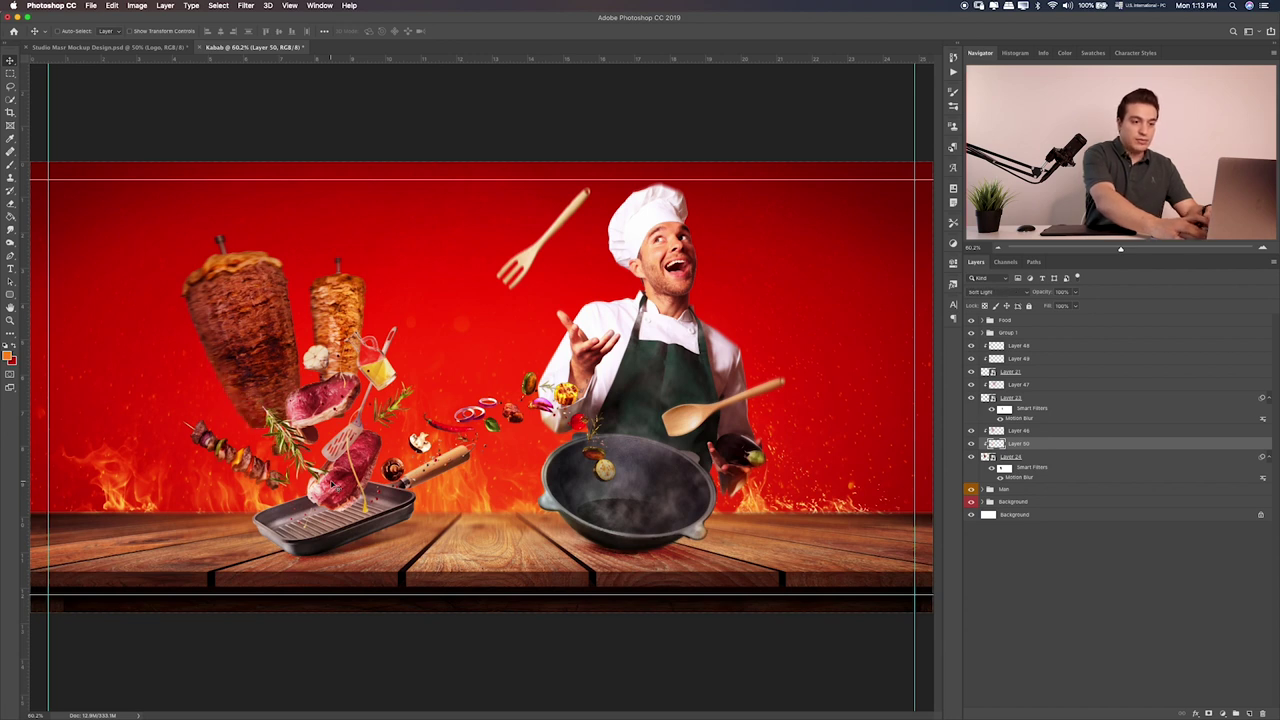
key(shift+minus)
key(shift+minus)
key(shift+minus)
key(shift+minus)
key(shift+plus)
key(shift+plus)
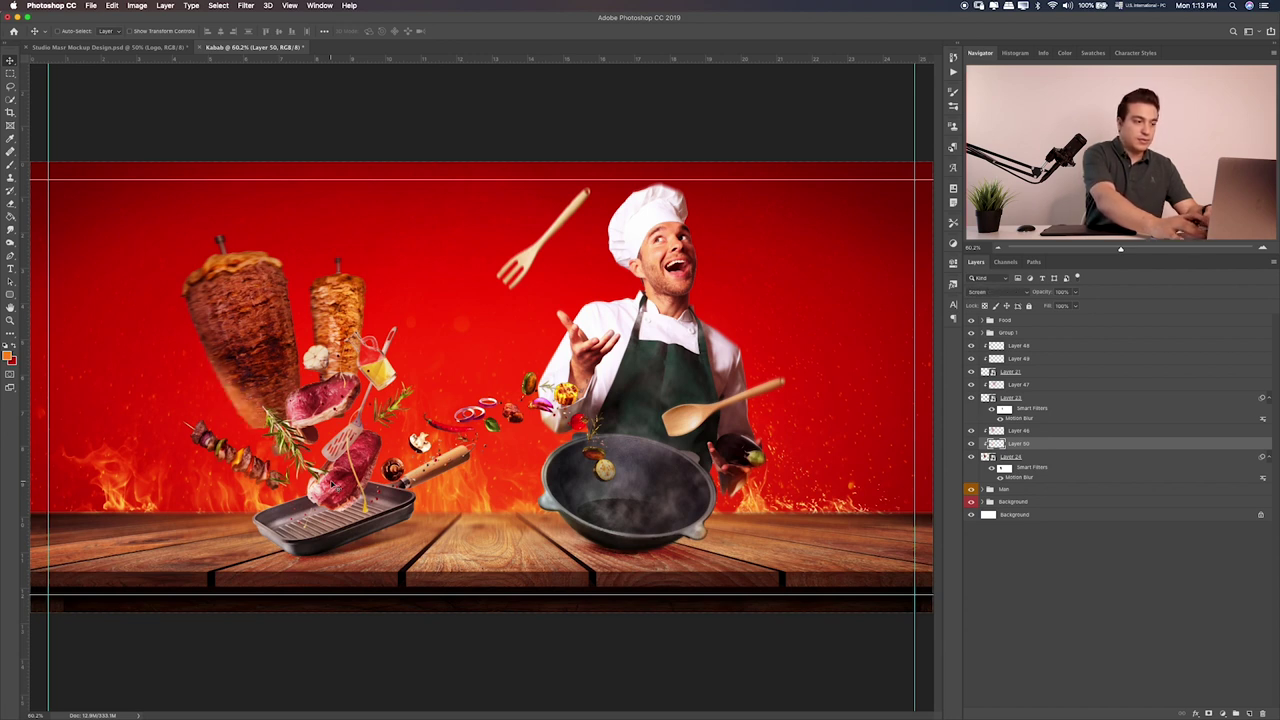
key(shift+plus)
key(shift+plus)
key(shift+plus)
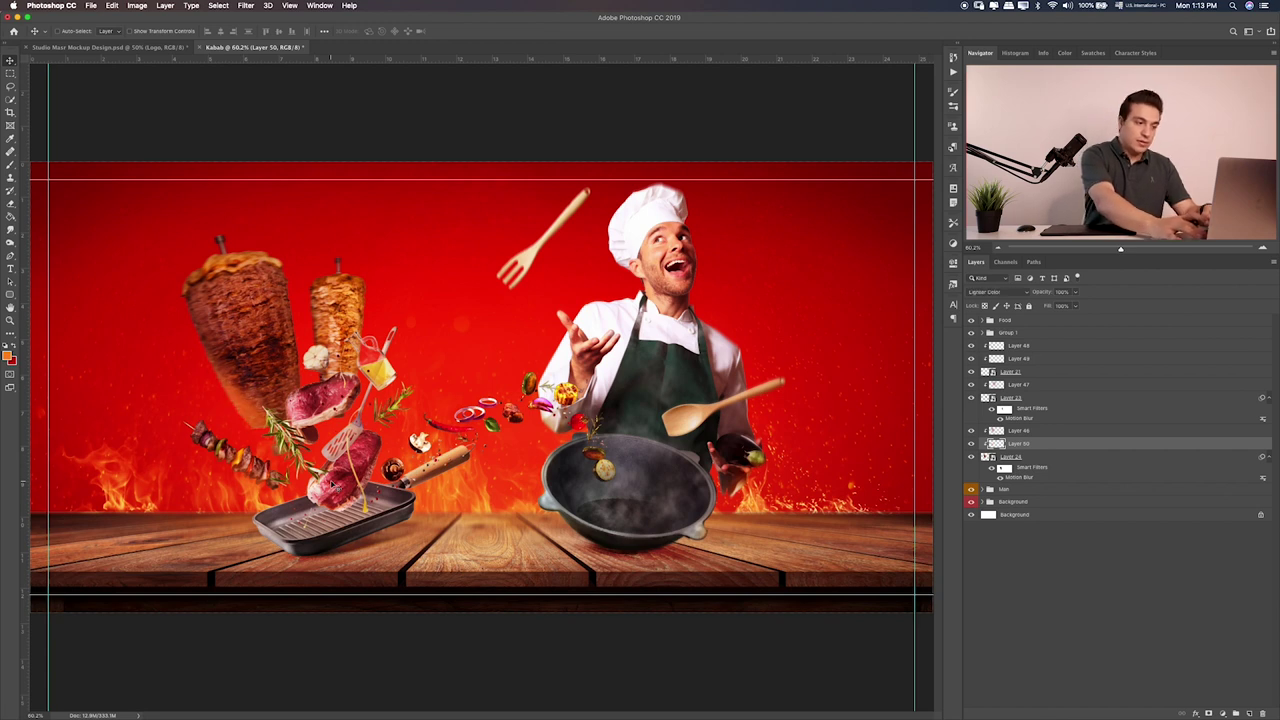
key(shift+plus)
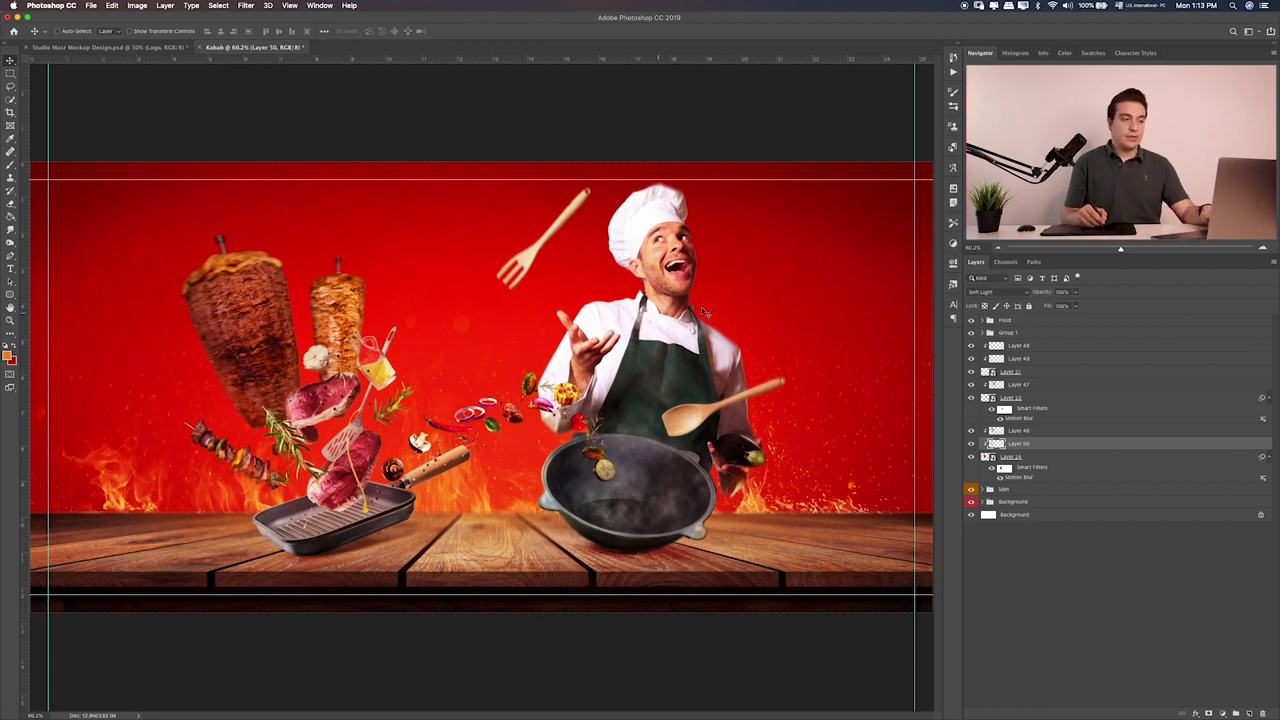
key(shift+minus)
key(shift+minus)
key(shift+minus)
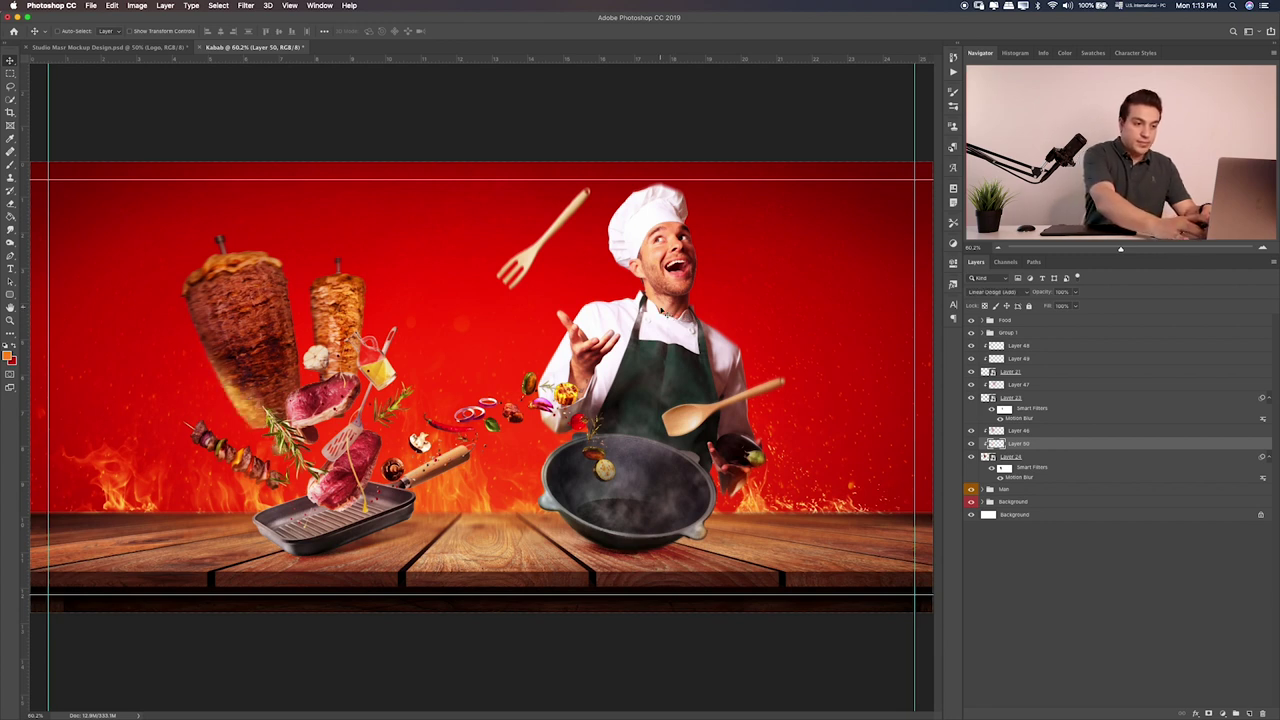
key(shift+minus)
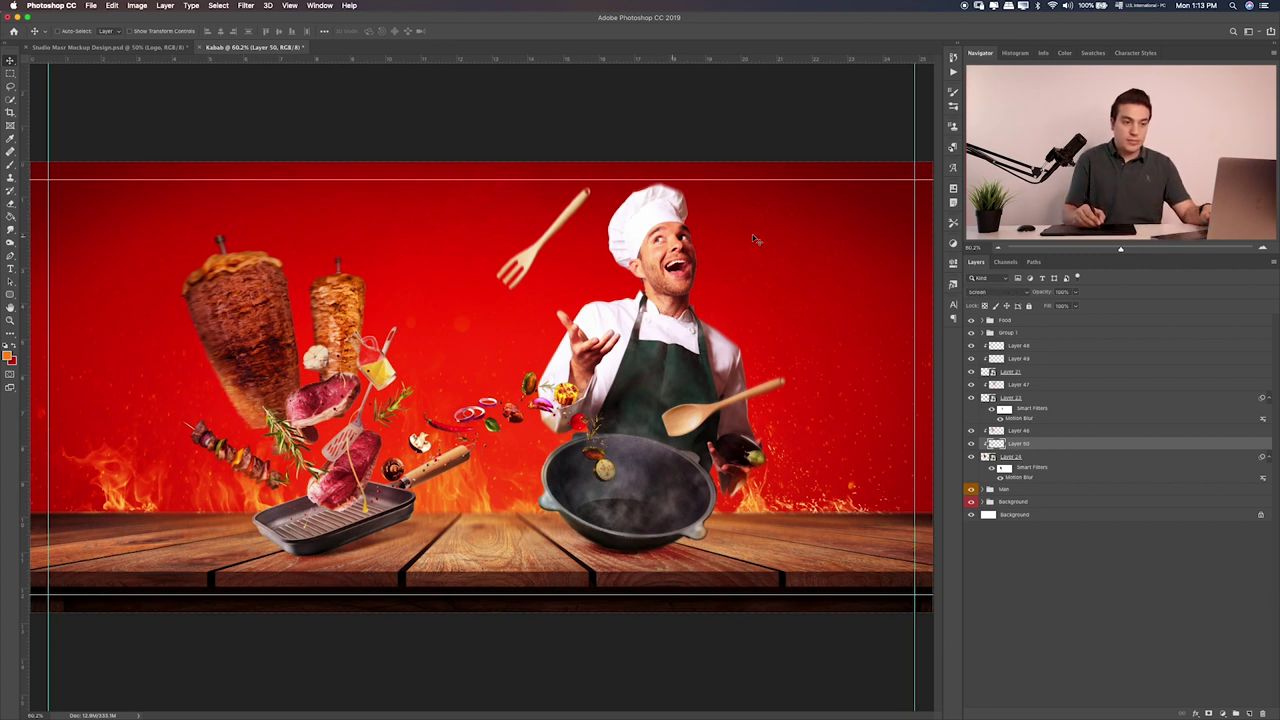
click(1074, 292)
drag(1059, 305, 1055, 310)
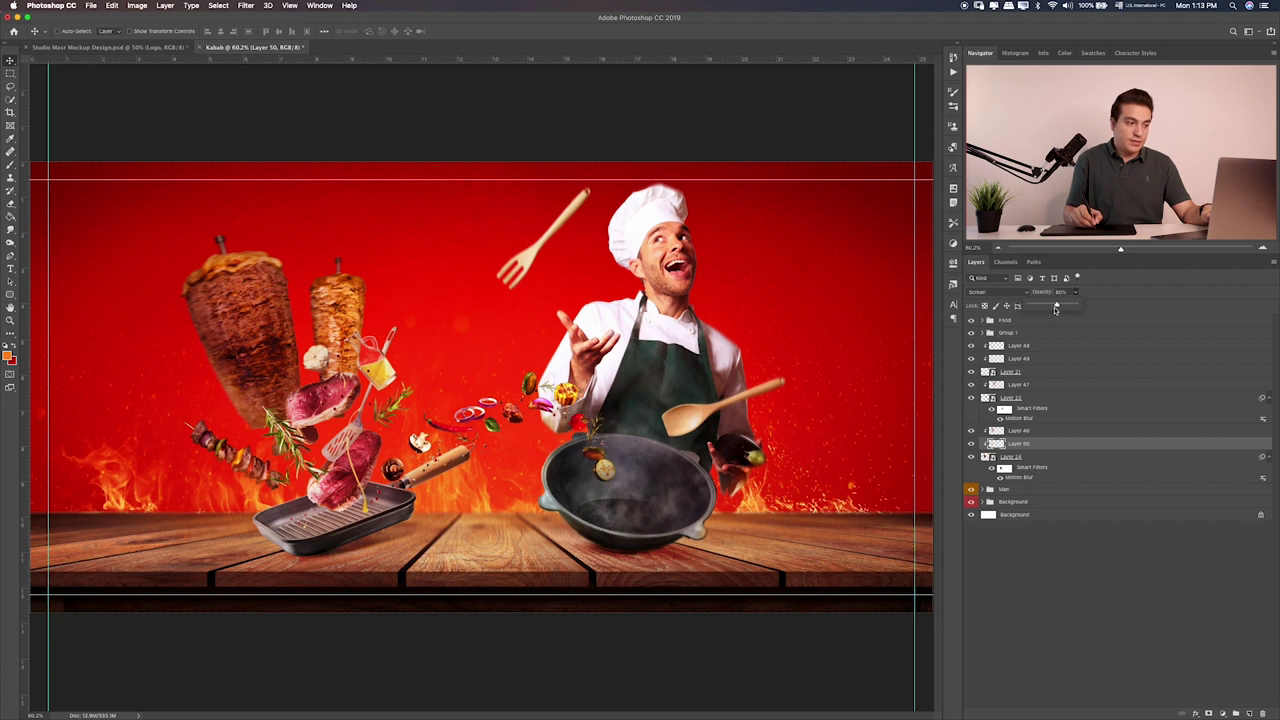
Select Layer 21 and bring up its Hue/Saturation adjustment
key(e)
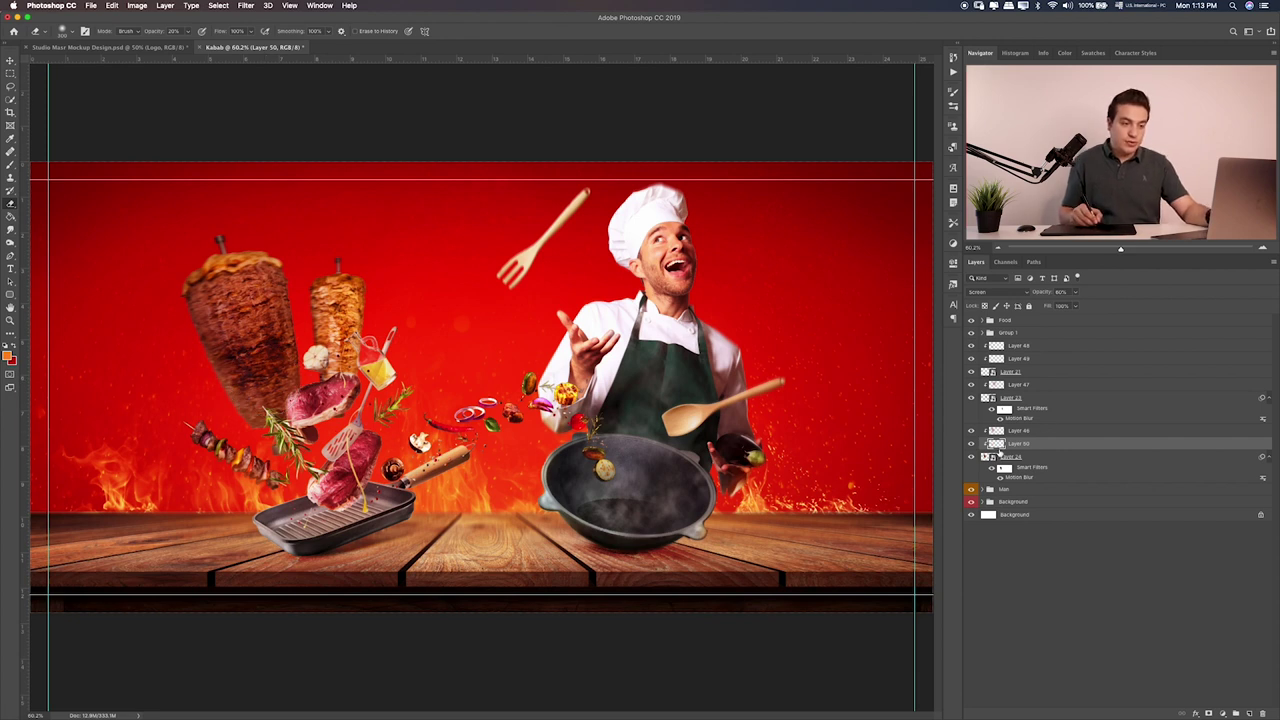
click(1018, 373)
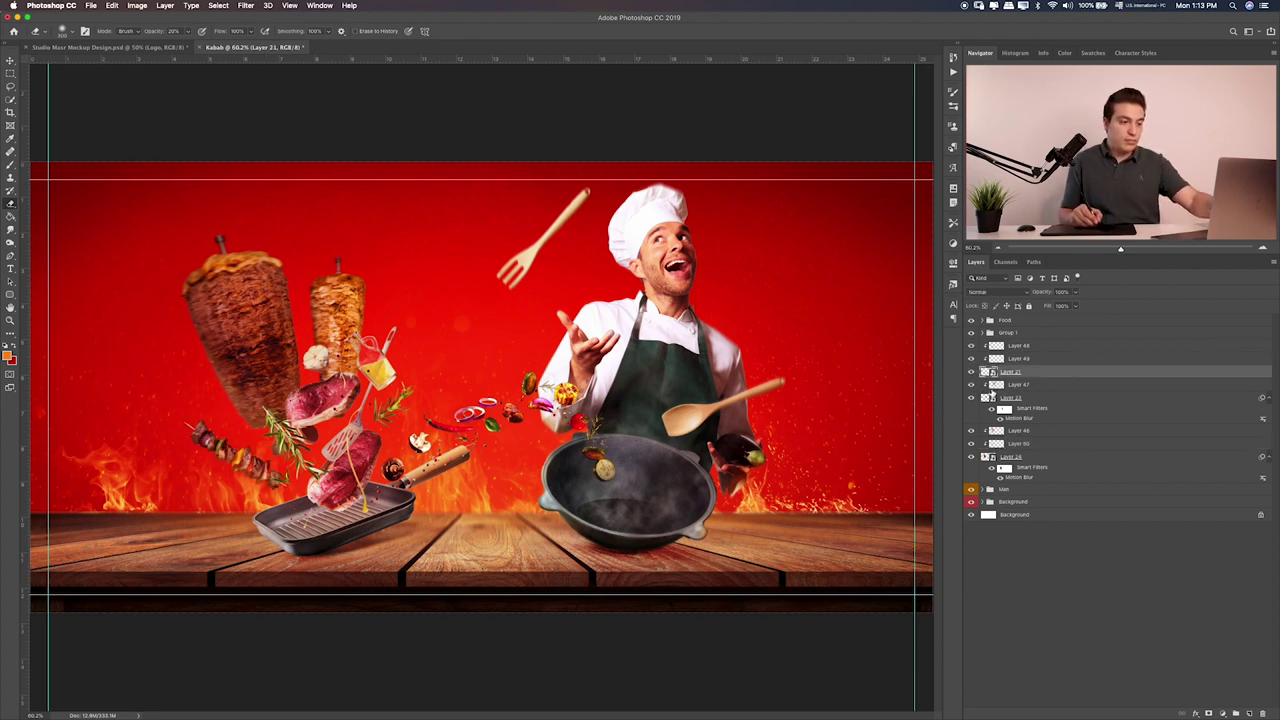
key(ctrl+u)
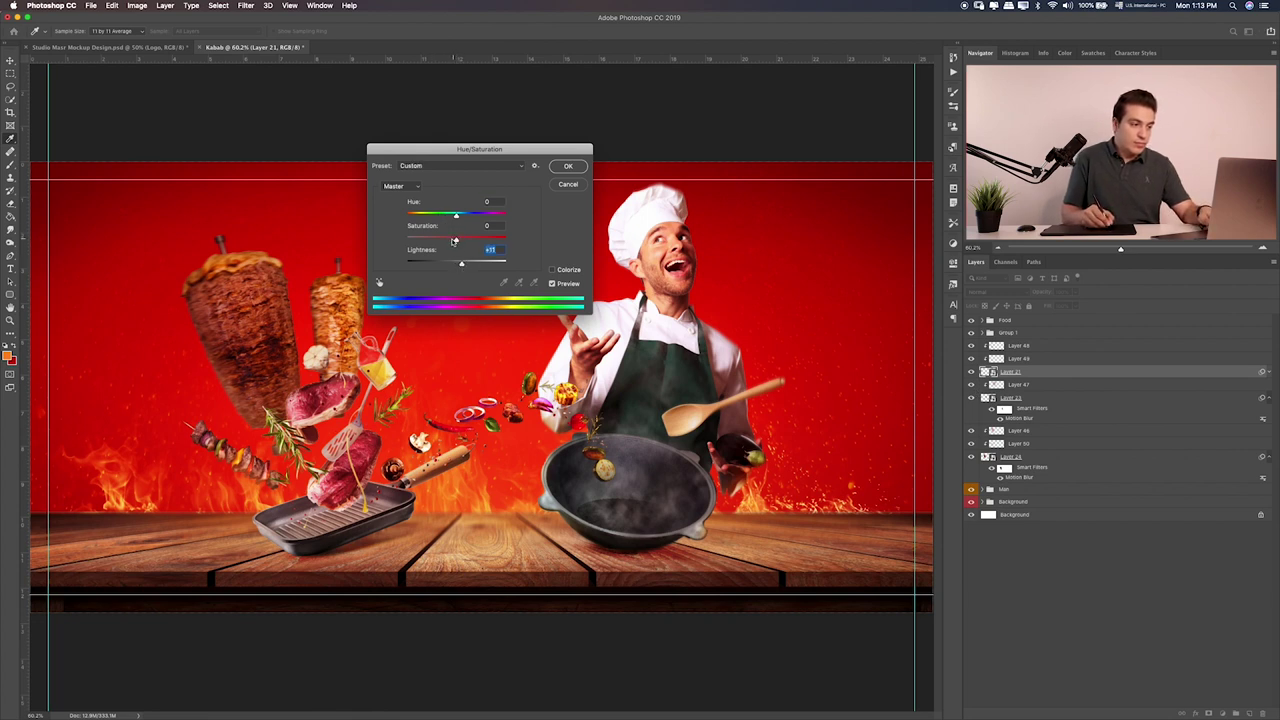
Set Layer 21's saturation to -32 and hue to -25, then also select Layers 48 and 49
drag(454, 241, 447, 243)
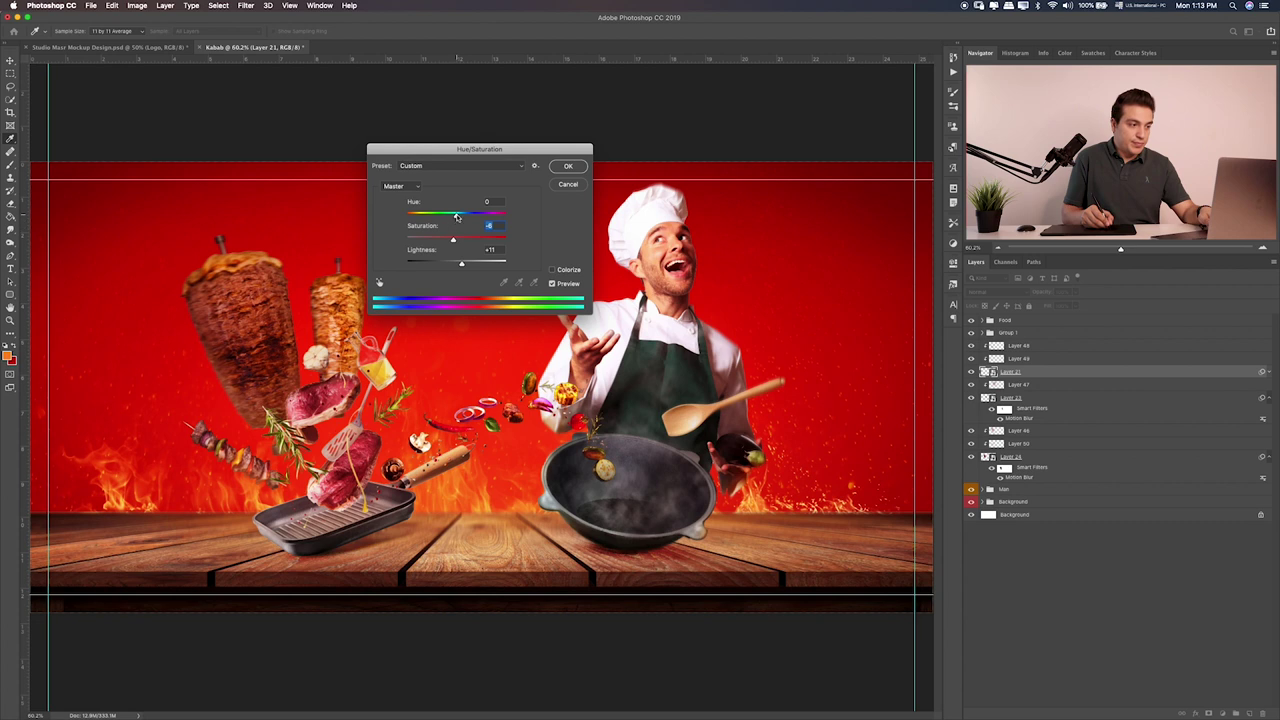
mouse_move(457, 217)
mouse_down()
mouse_move(445, 217)
mouse_move(458, 217)
mouse_up()
key(Return)
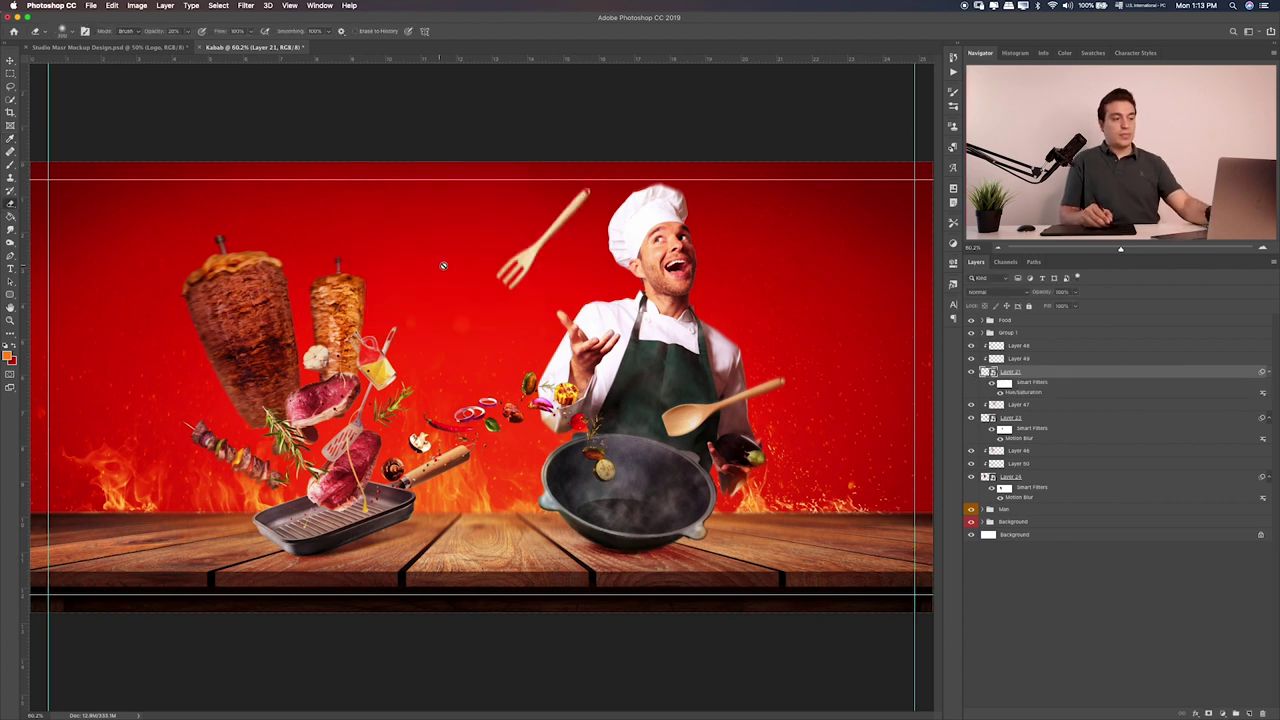
shift+click(1052, 345)
Nudge the selected food layers and drag the Layer 22 skewers image into the composite
key(v)
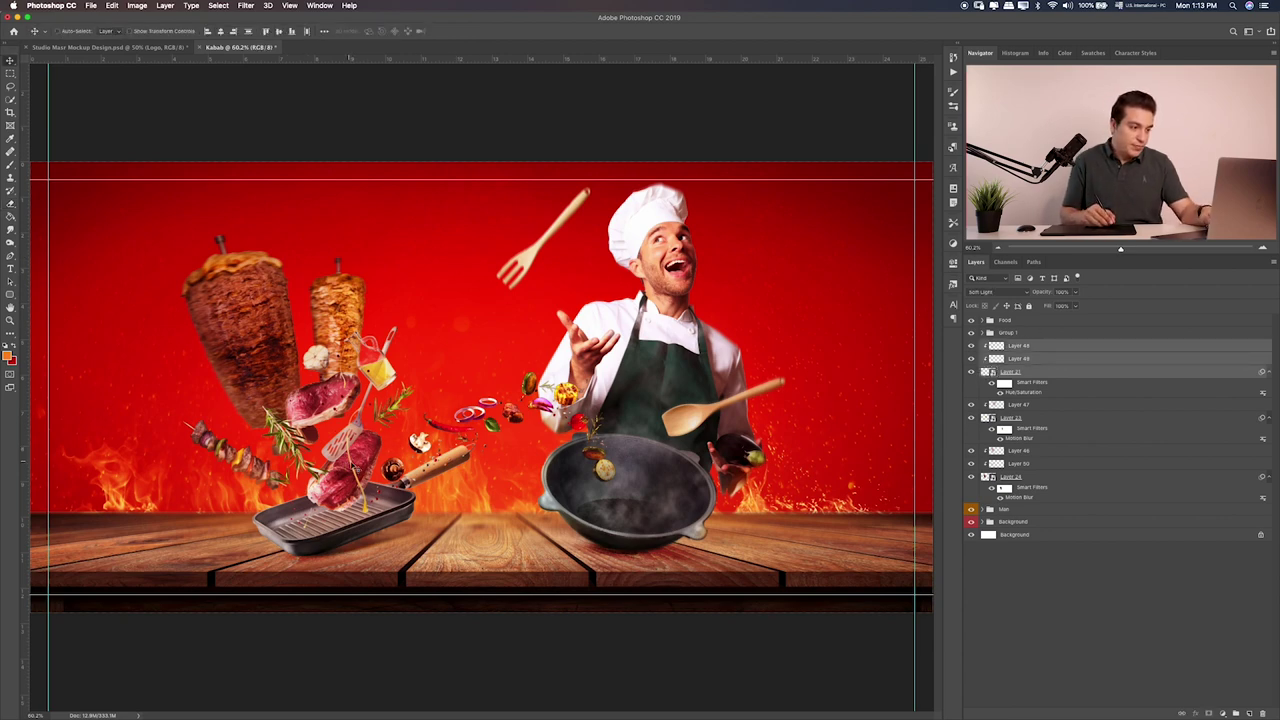
drag(352, 460, 362, 466)
key(super+Tab)
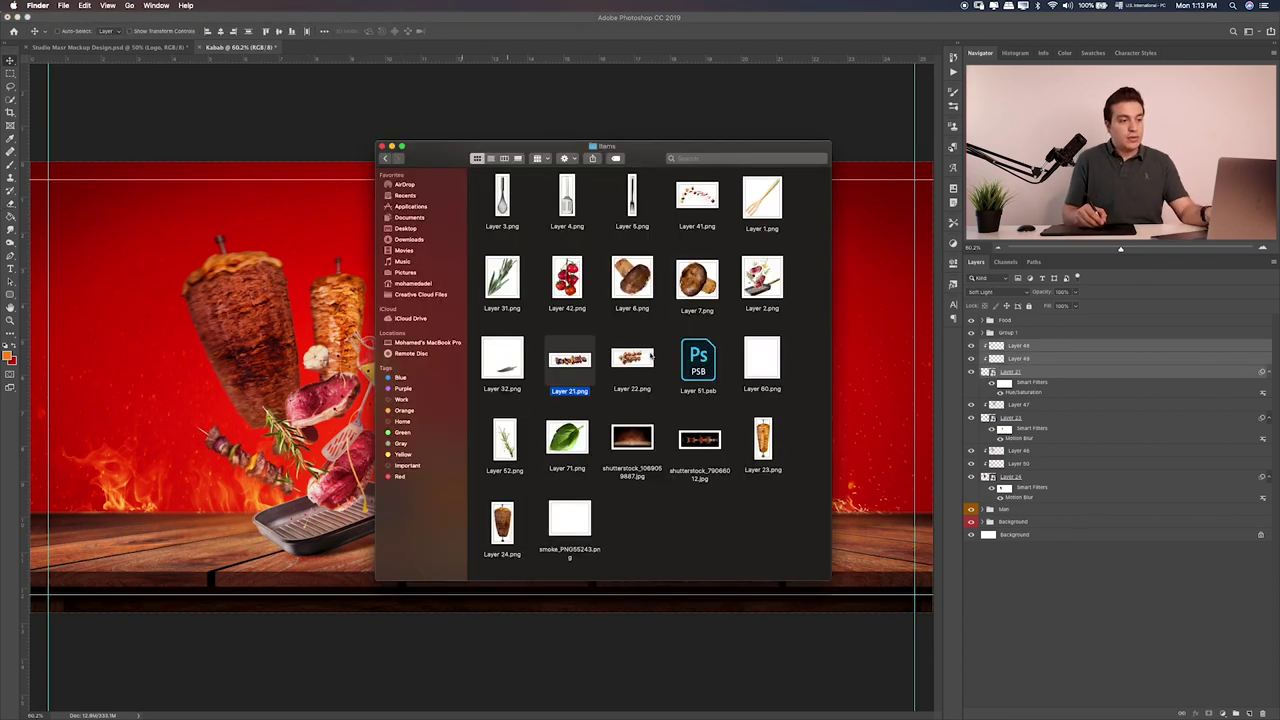
mouse_move(634, 360)
mouse_down()
mouse_move(405, 351)
mouse_move(480, 370)
mouse_up()
Shrink the skewers, rotate them toward the chef, and place them on the second kebab
key(super+t)
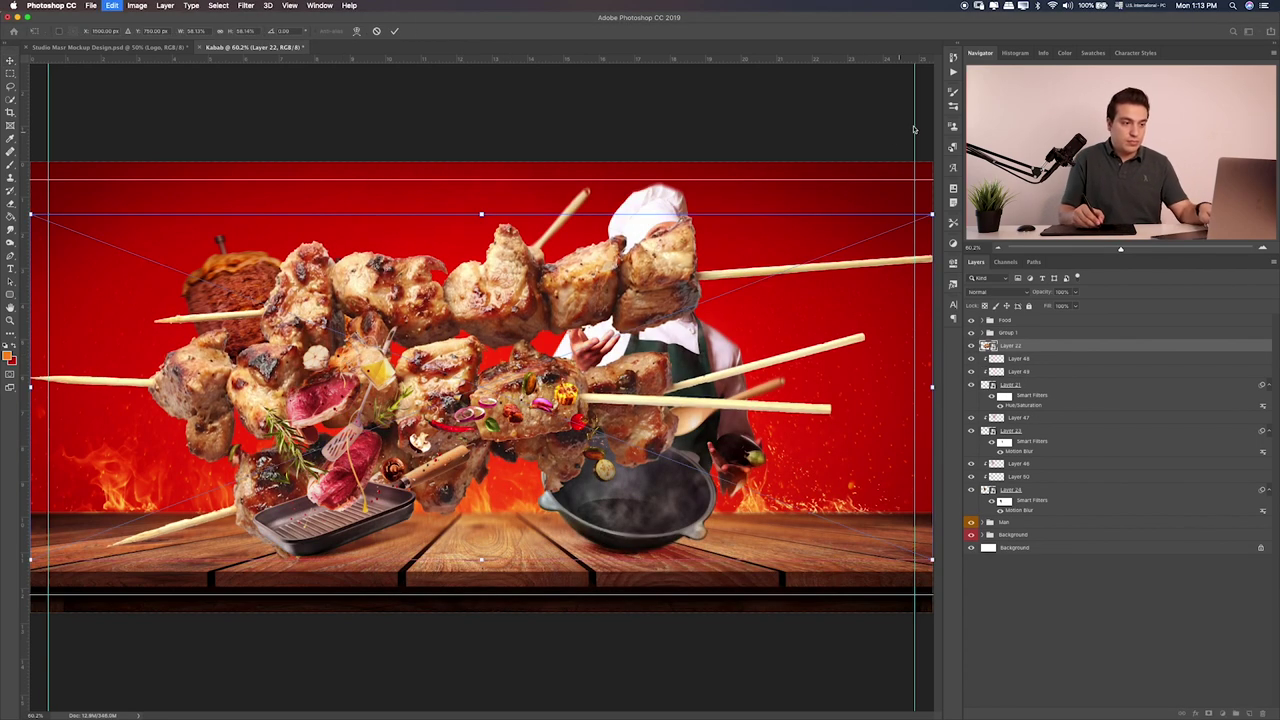
drag(880, 600, 870, 640)
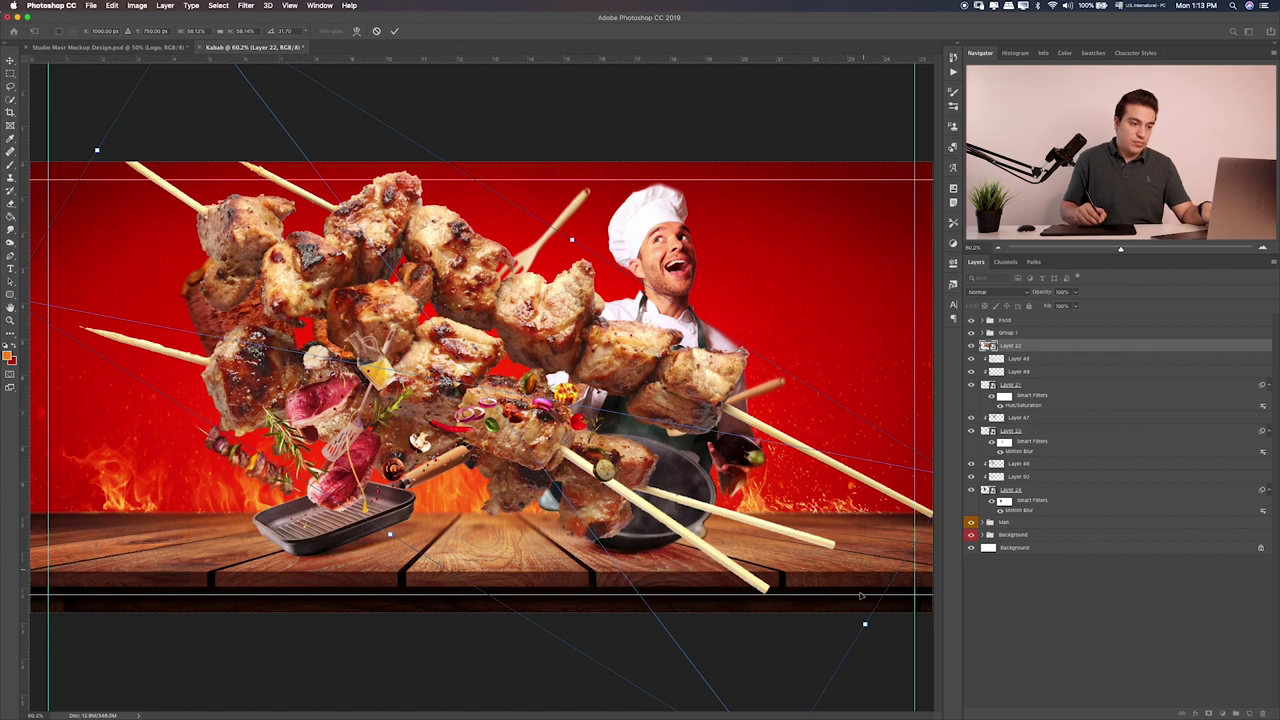
mouse_move(860, 596)
mouse_down()
mouse_move(779, 406)
mouse_move(522, 427)
mouse_up()
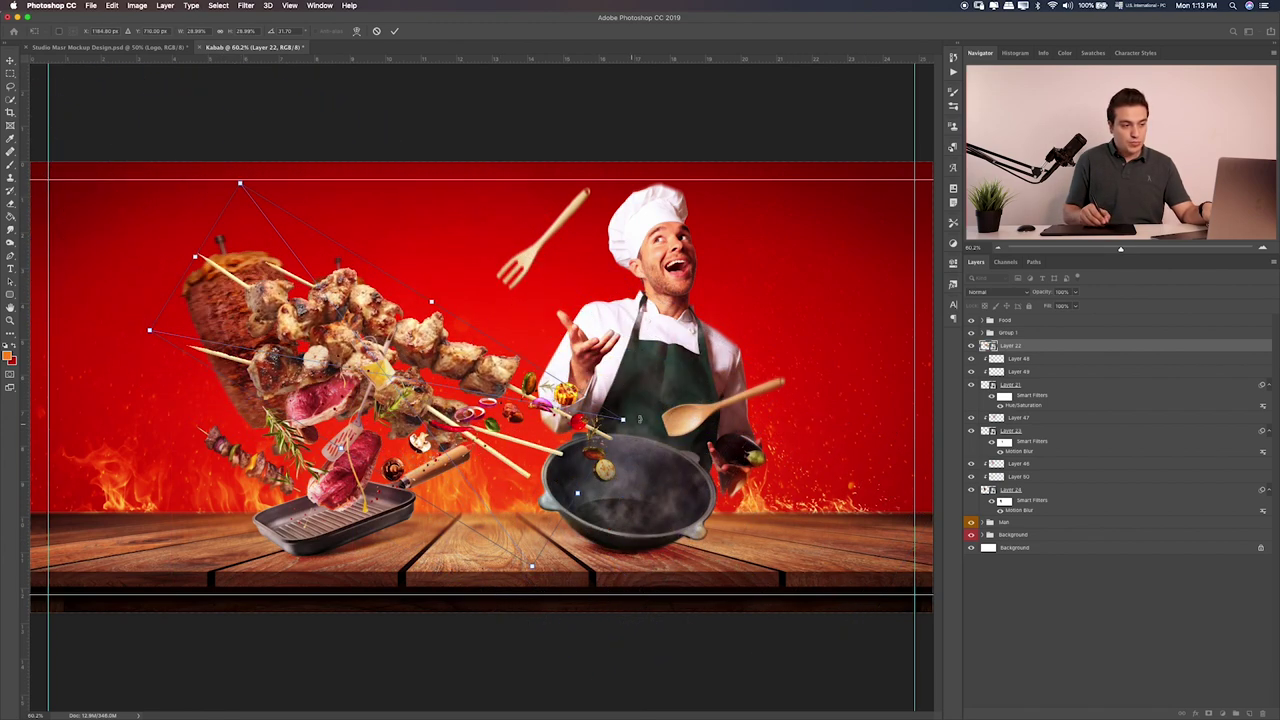
mouse_move(577, 492)
mouse_down()
mouse_move(590, 497)
mouse_move(418, 391)
mouse_move(466, 357)
mouse_move(394, 468)
mouse_up()
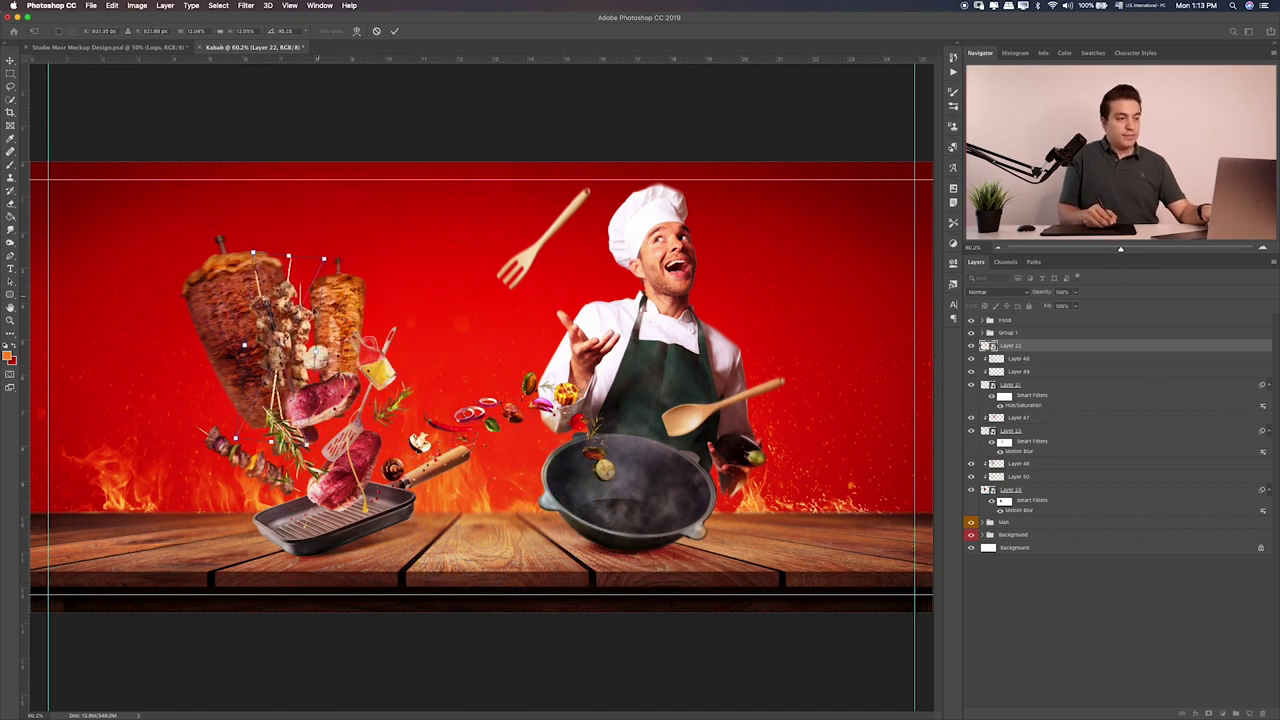
mouse_move(310, 280)
mouse_down()
mouse_move(425, 318)
mouse_move(437, 310)
mouse_move(415, 288)
mouse_move(480, 306)
mouse_move(443, 353)
mouse_up()
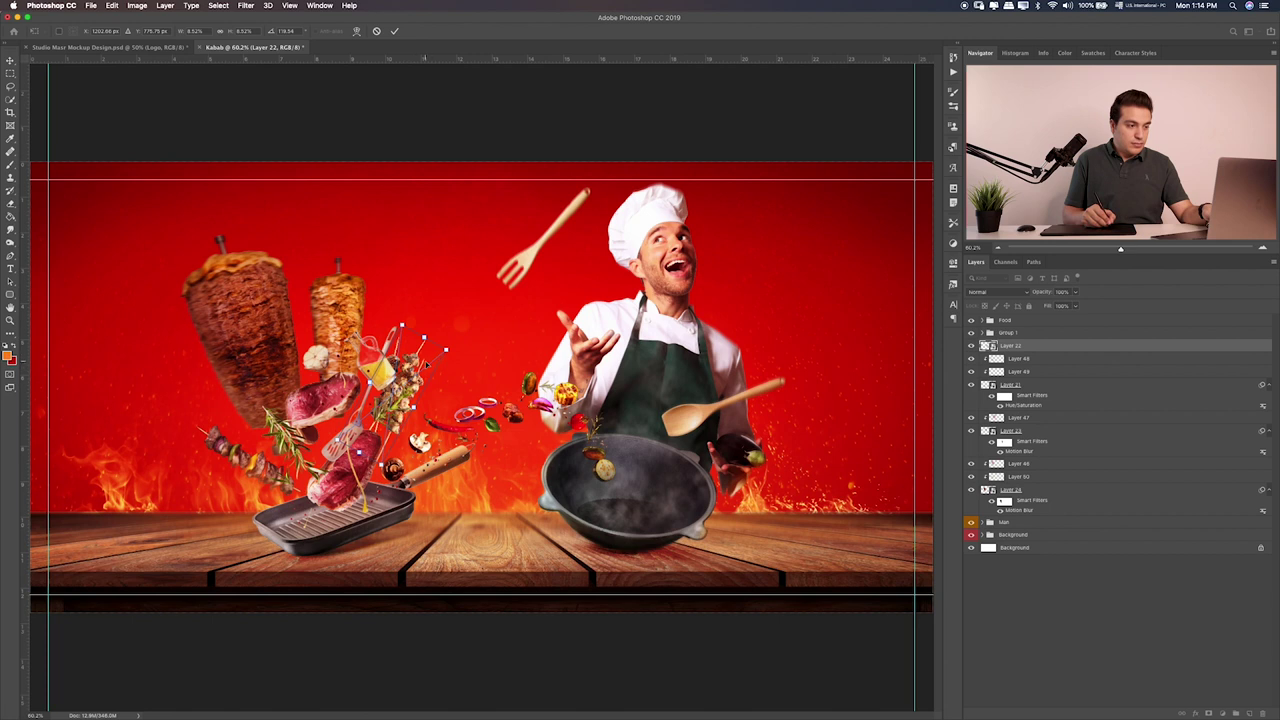
key(Return)
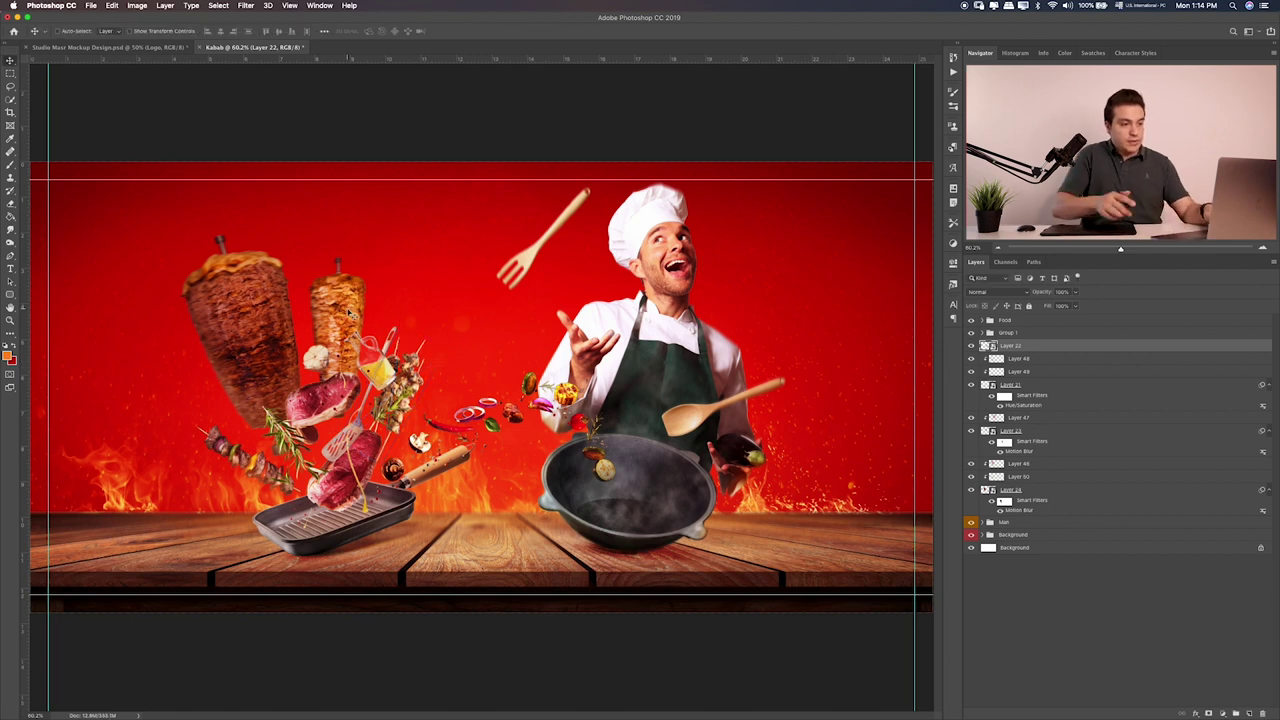
drag(503, 430, 517, 446)
key(ctrl+t)
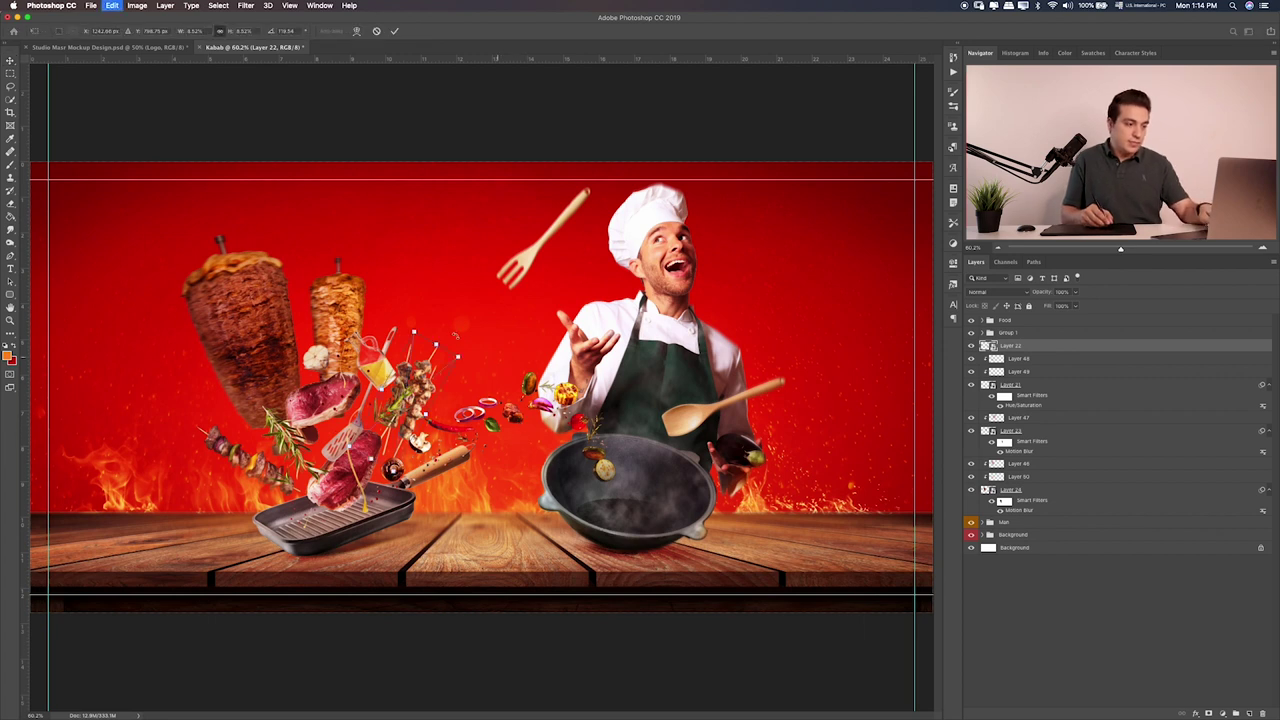
key(Return)
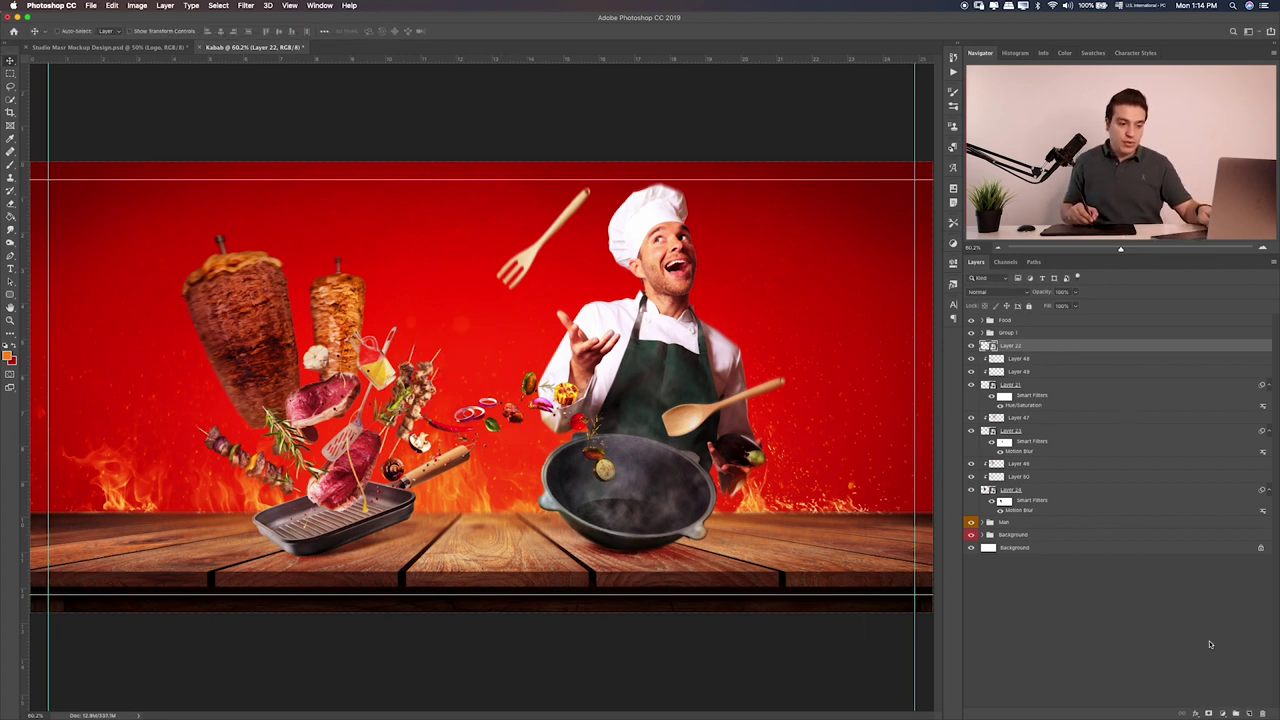
click(1248, 710)
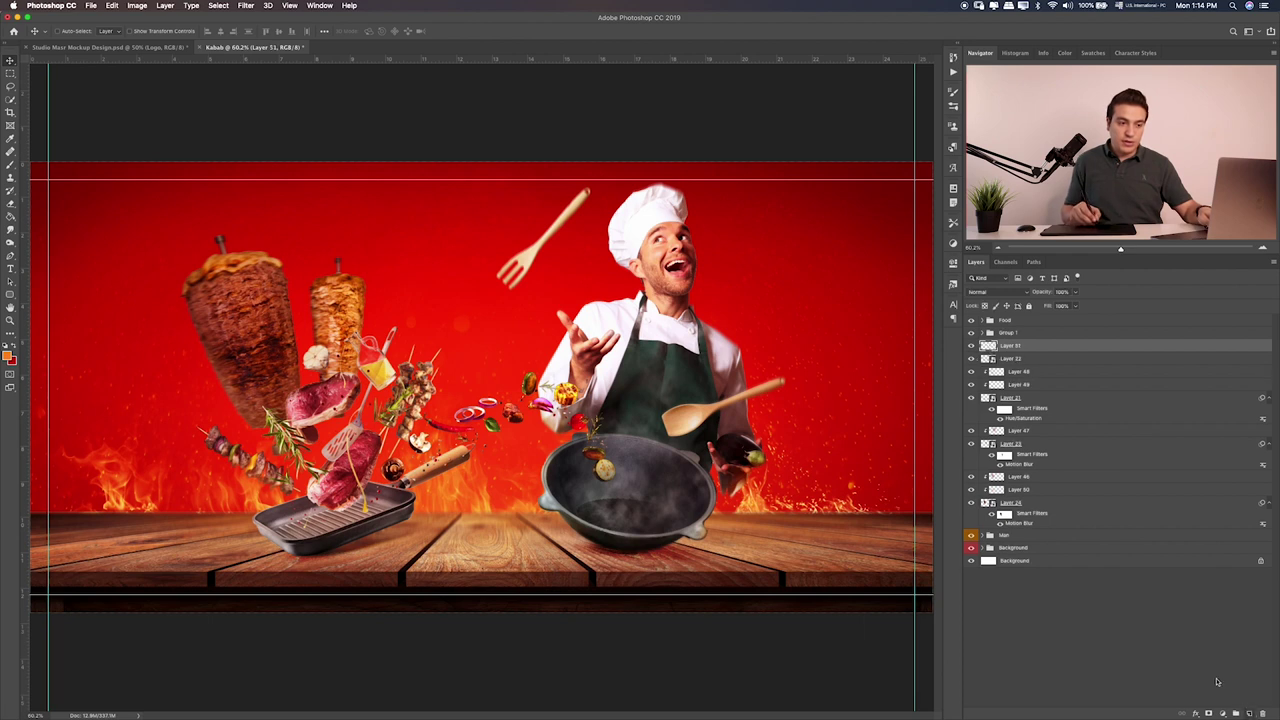
Clip Layer 51 to the skewers, paint on it, and set it to Overlay blending
alt+click(1054, 350)
key(b)
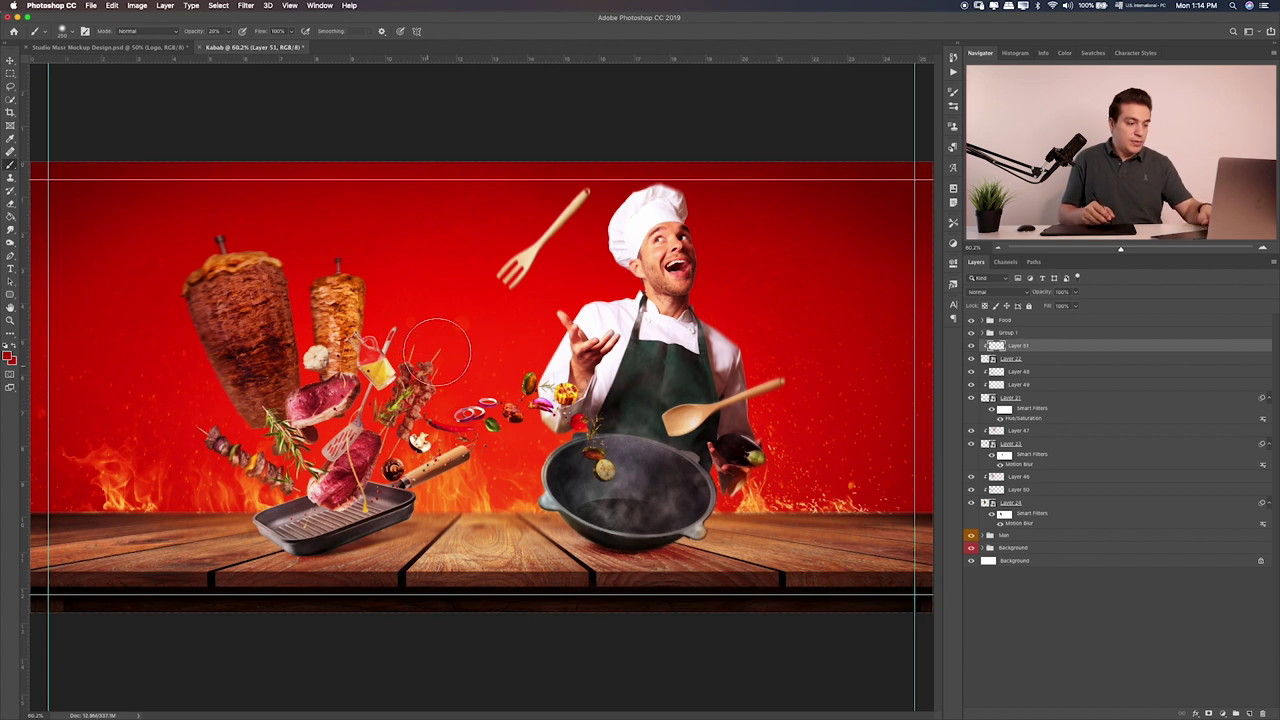
key(v)
key(shift+alt+b)
key(shift+alt+s)
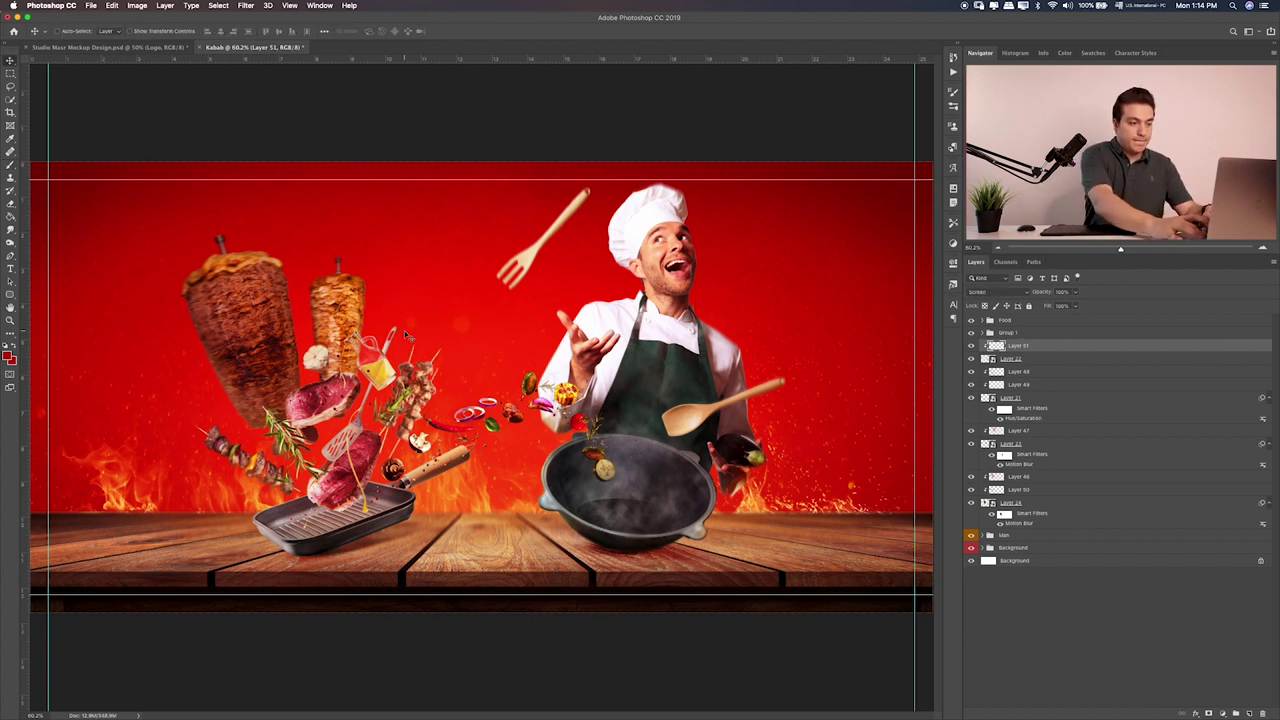
key(shift+alt+o)
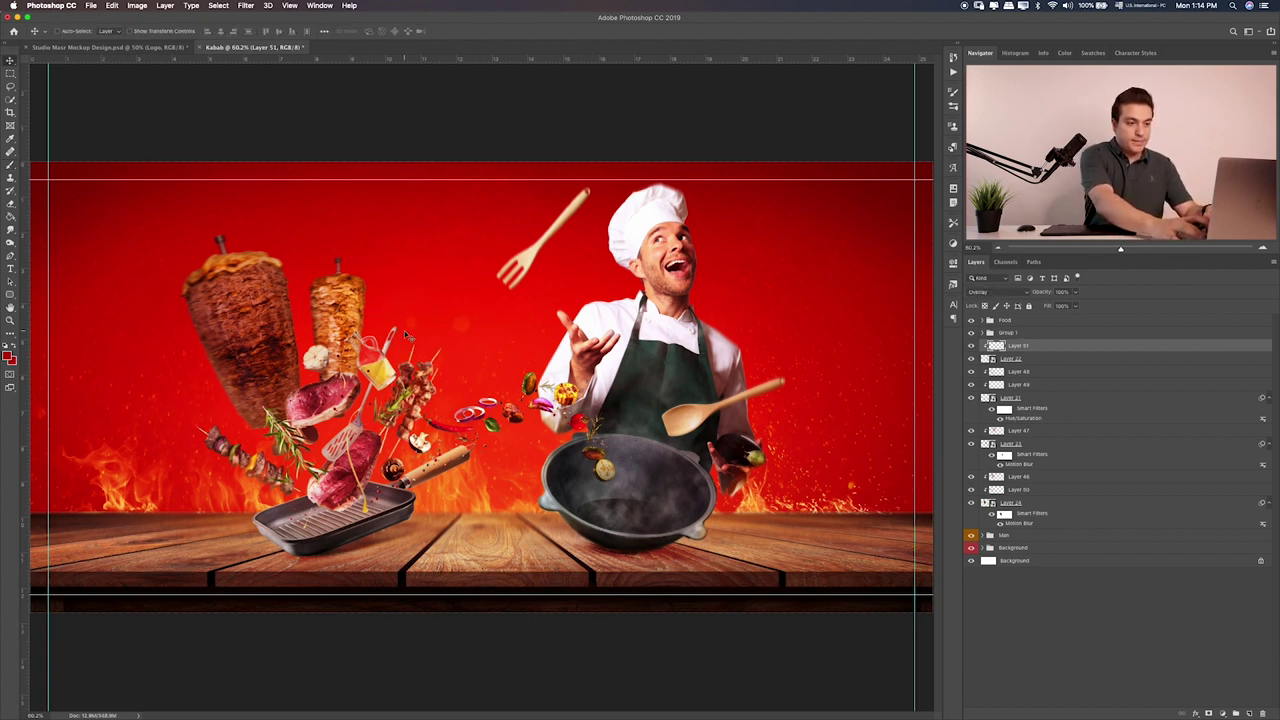
Add Layer 52 above the skewers, painted in fire orange with Screen blending, then select Layer 51
click(1042, 359)
click(1249, 713)
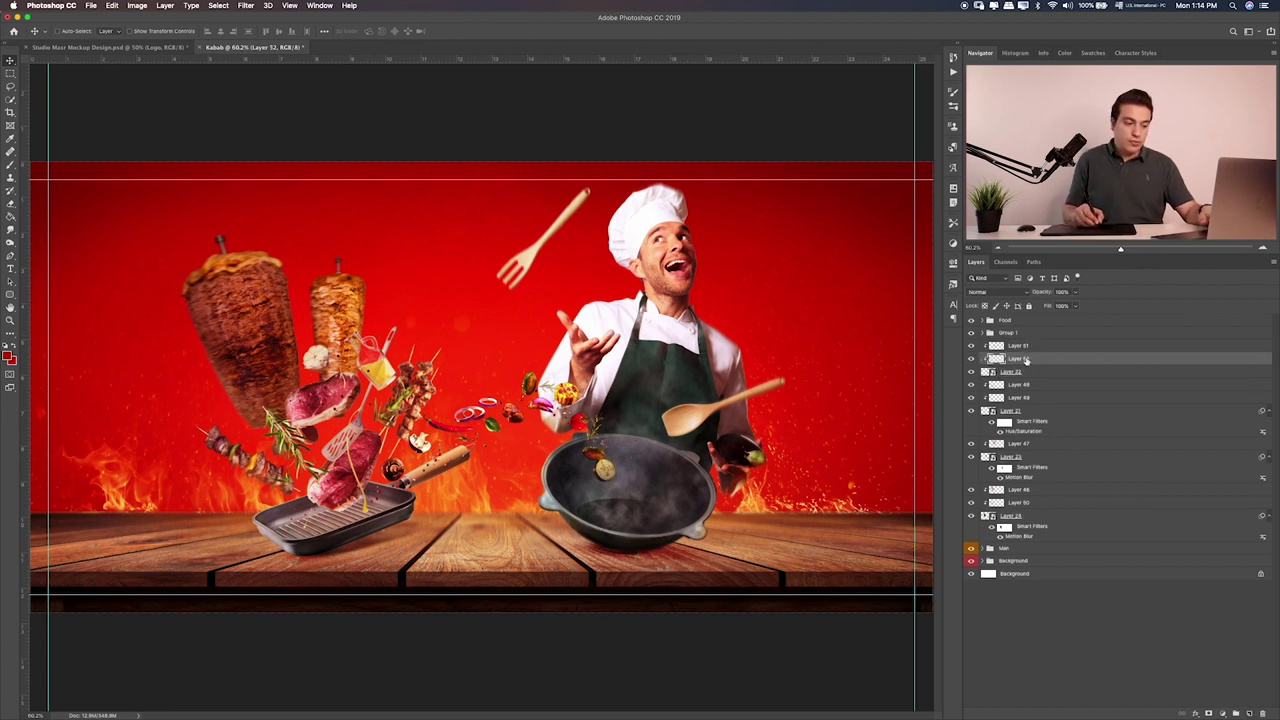
key(b)
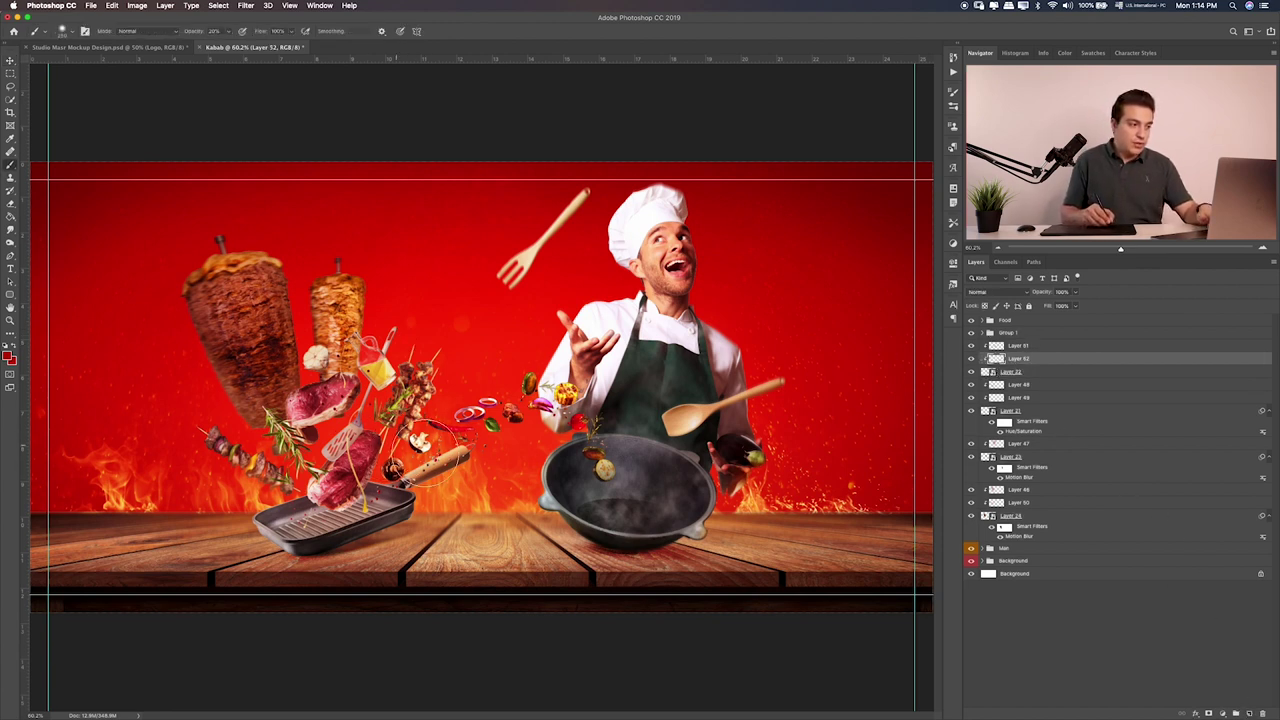
alt+click(488, 503)
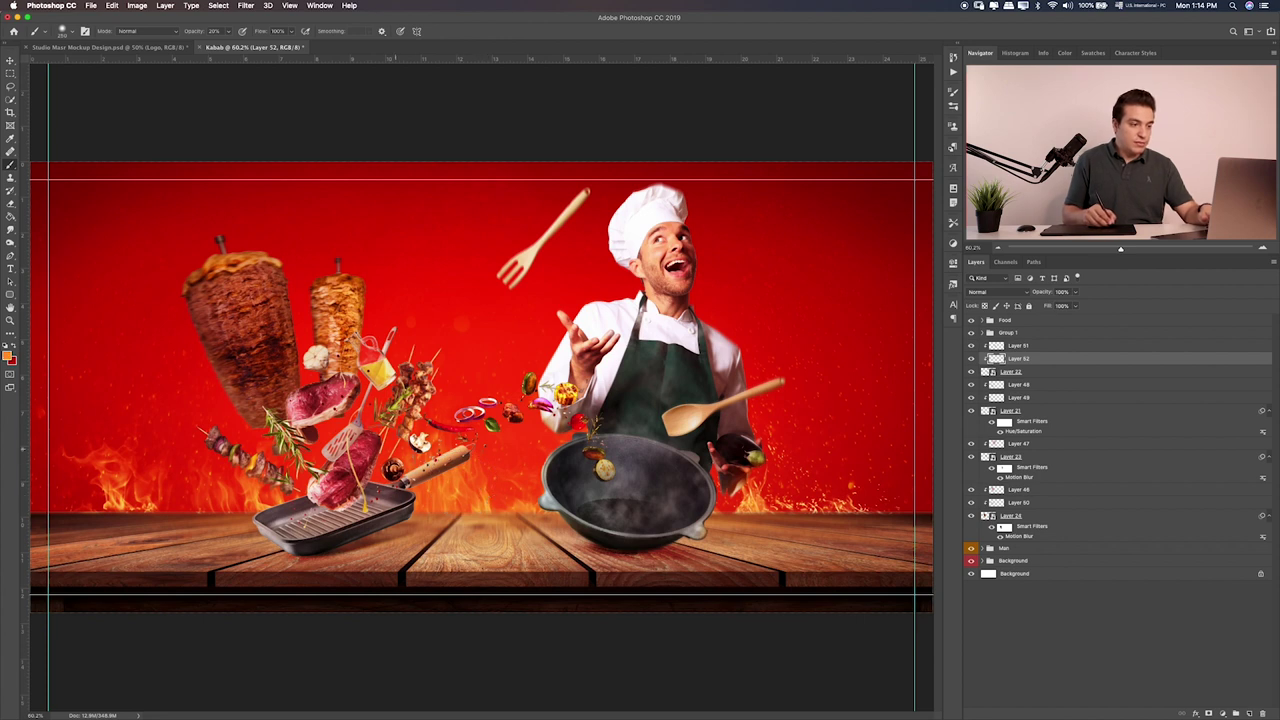
key(v)
key(shift+plus)
key(shift+plus)
key(shift+plus)
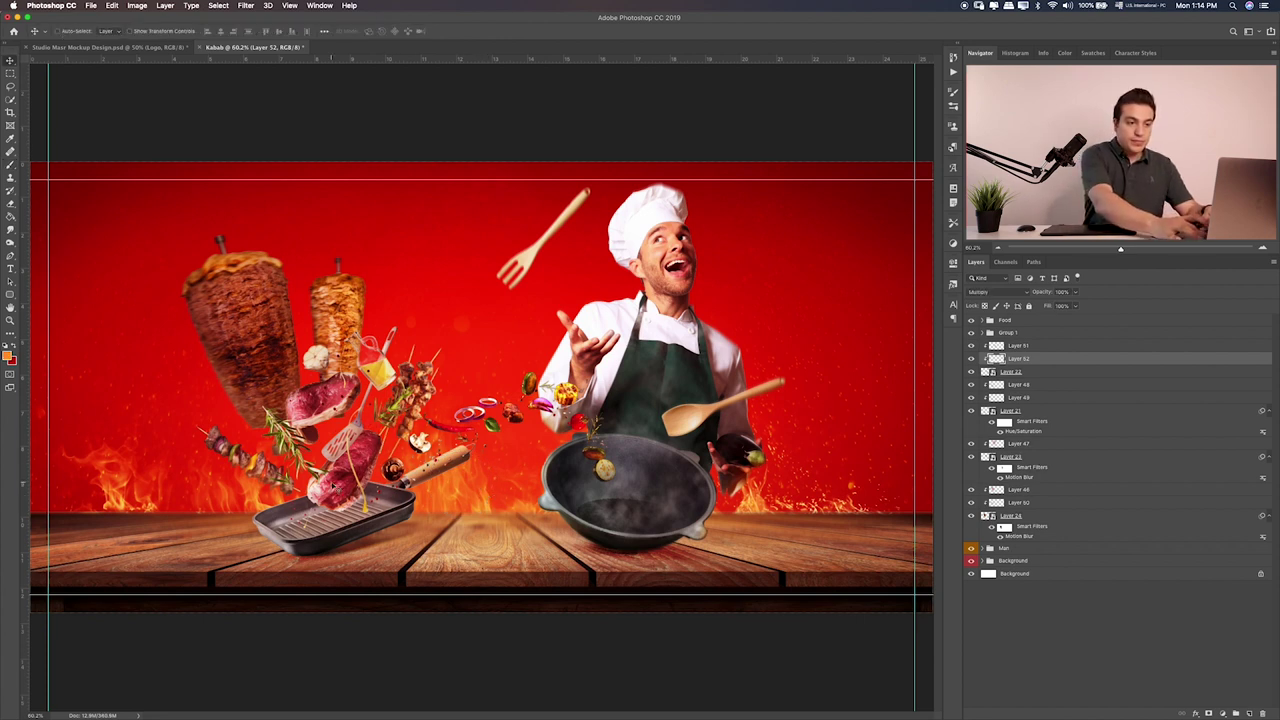
key(shift+plus)
key(shift+plus)
key(shift+plus)
key(shift+plus)
key(shift+plus)
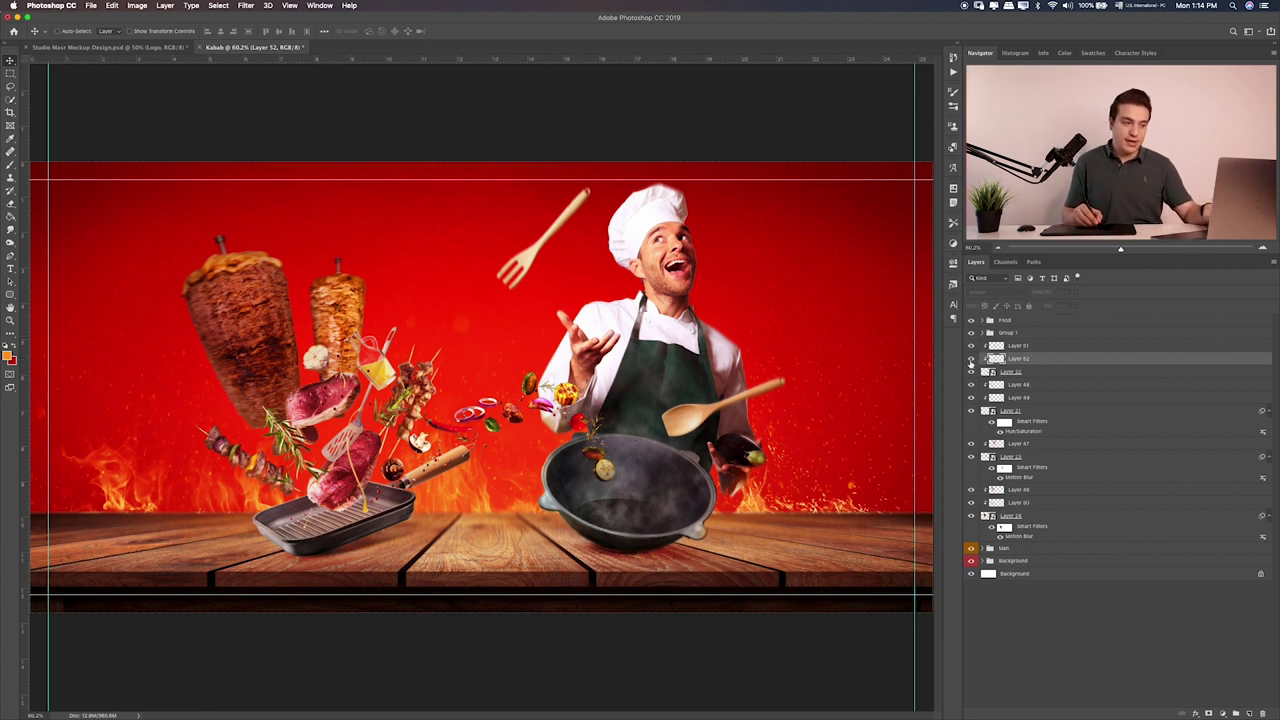
key(alt+bracketright)
Place the Layer 31.png leek image, shrink it to a small sprig, and move it beside the kebab
key(super+Tab)
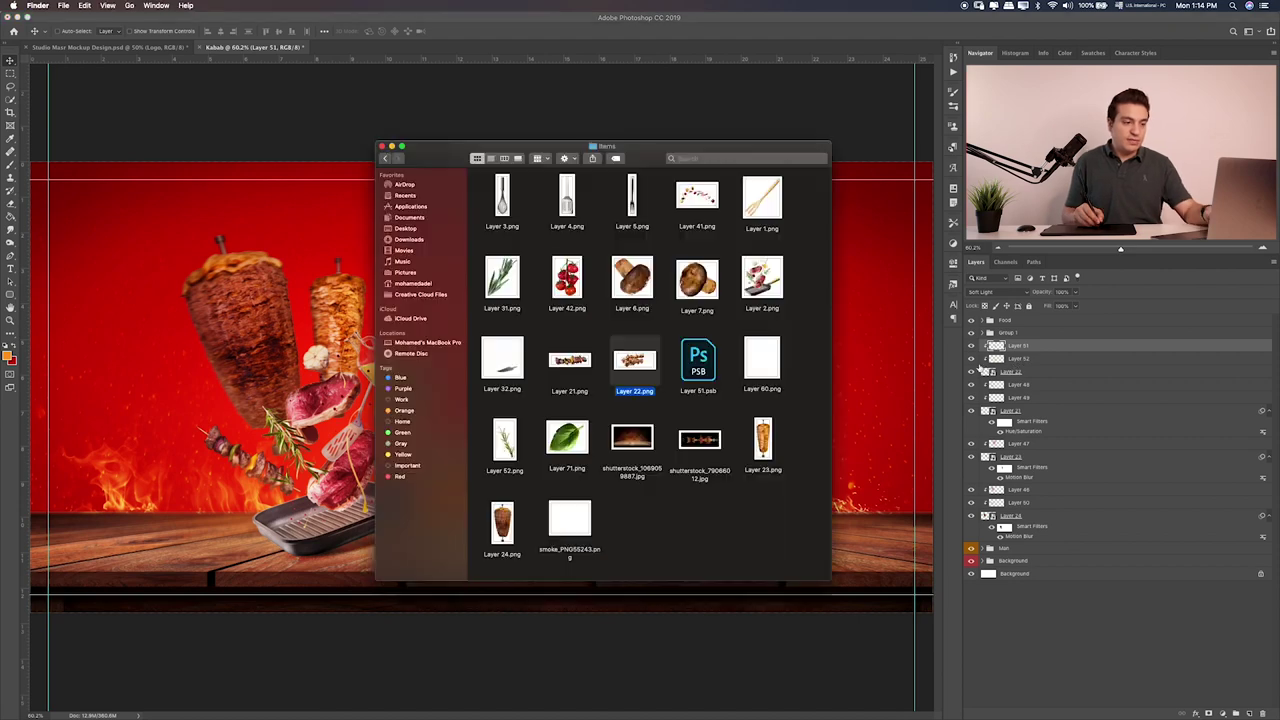
click(502, 362)
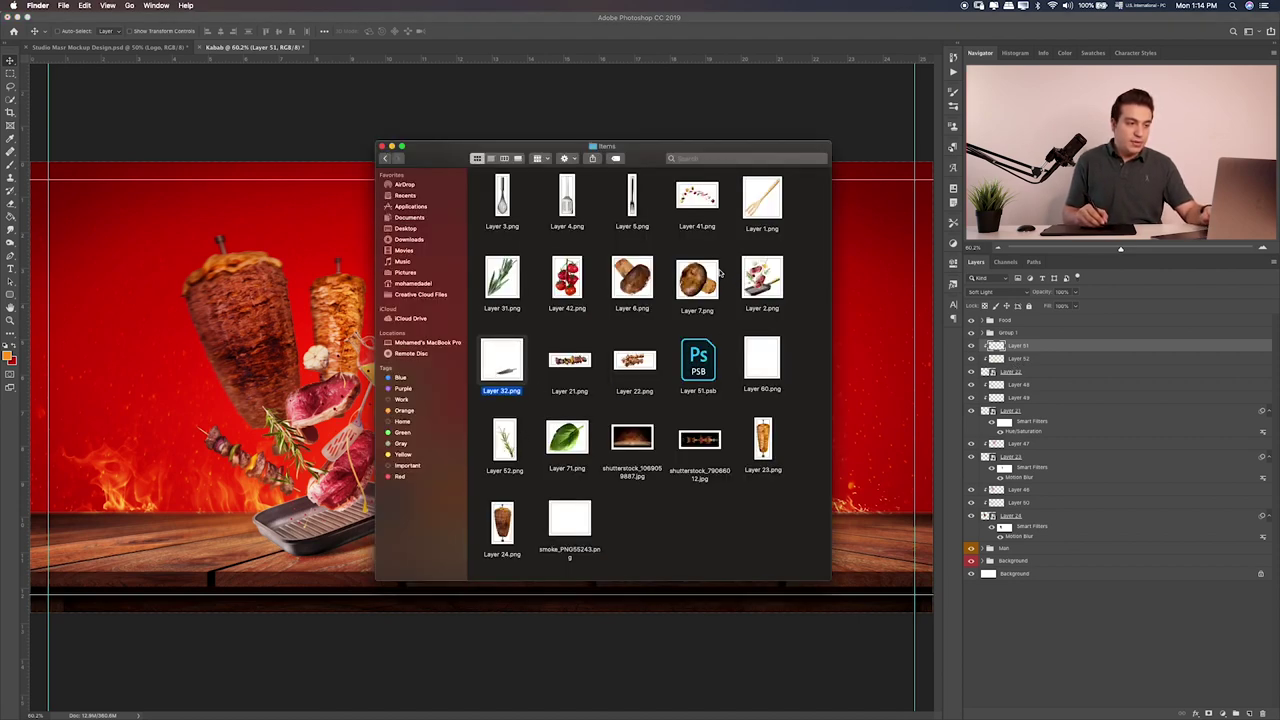
click(507, 294)
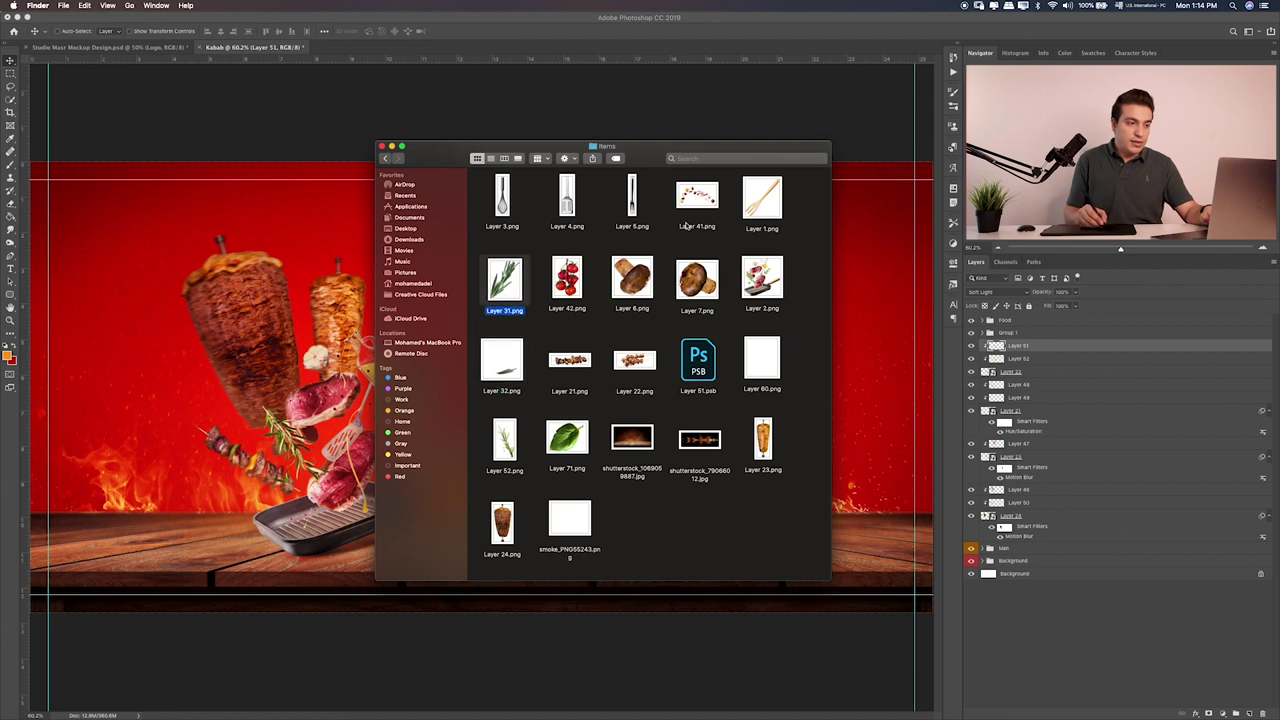
drag(505, 285, 213, 345)
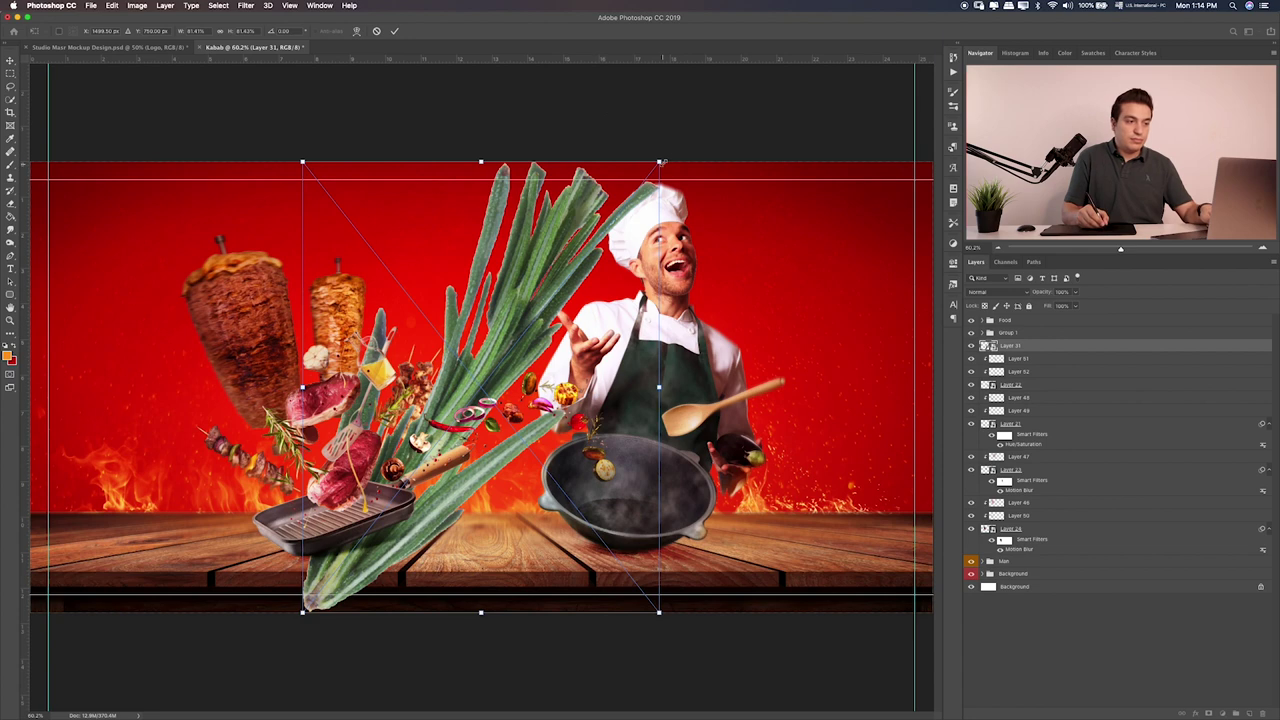
drag(660, 160, 504, 309)
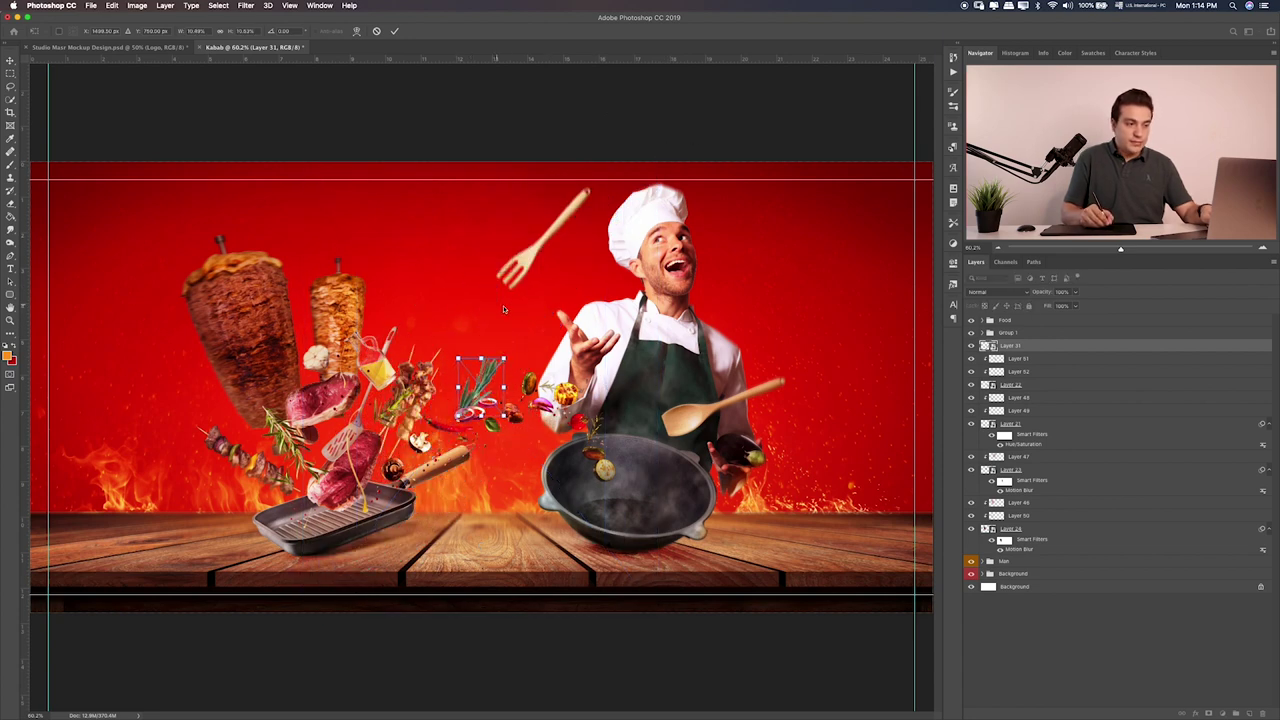
key(Return)
drag(491, 370, 226, 402)
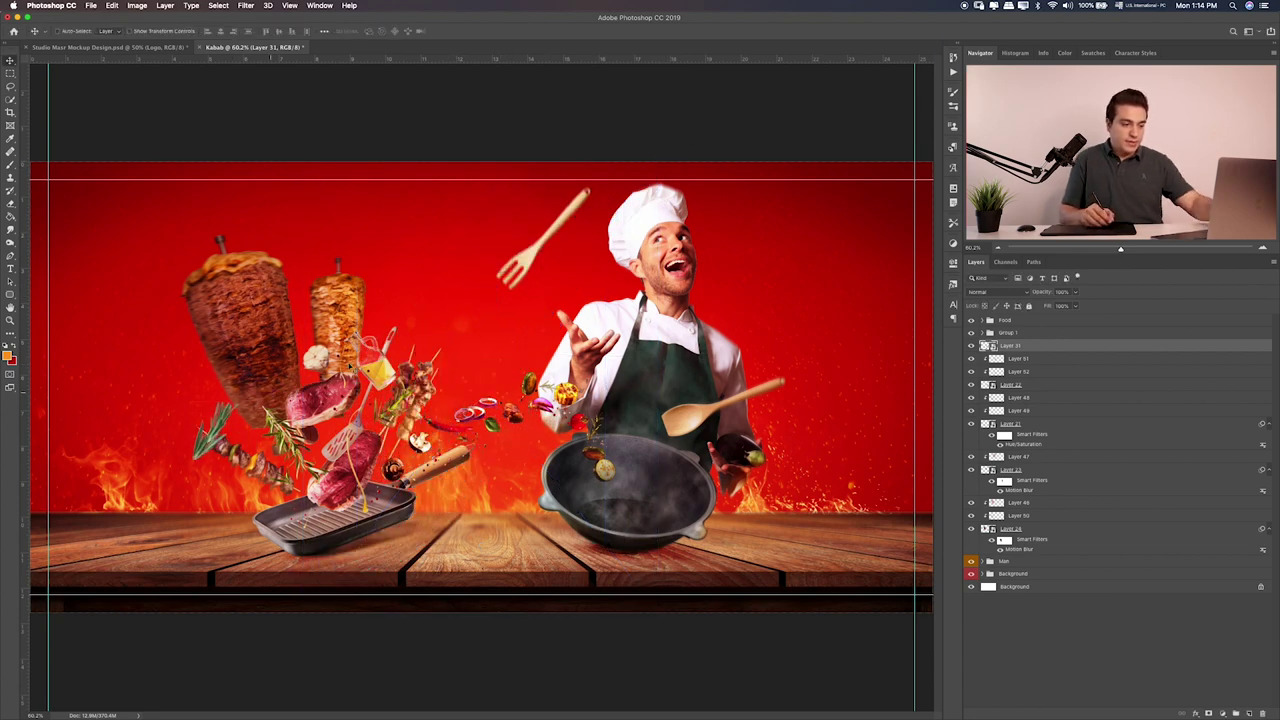
Rotate the leek sprig and flip it horizontally
key(ctrl+t)
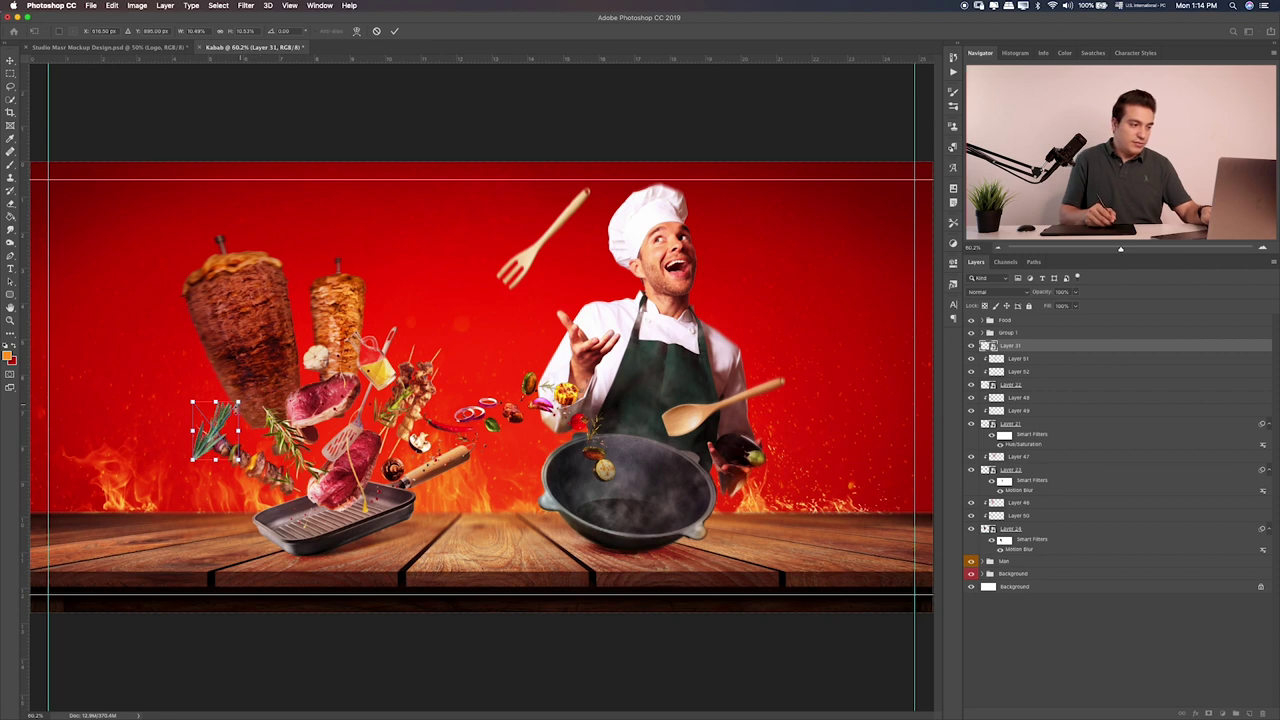
drag(242, 400, 230, 418)
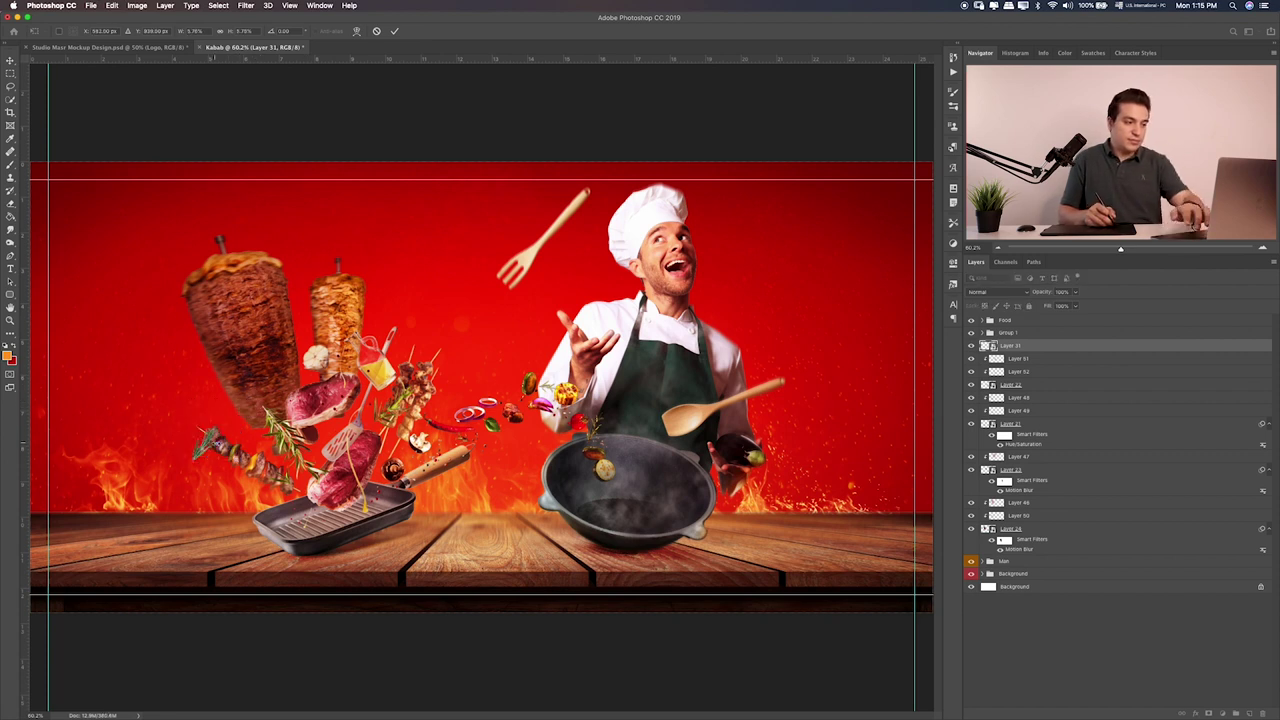
key(Return)
key(ctrl+t)
right_click(206, 437)
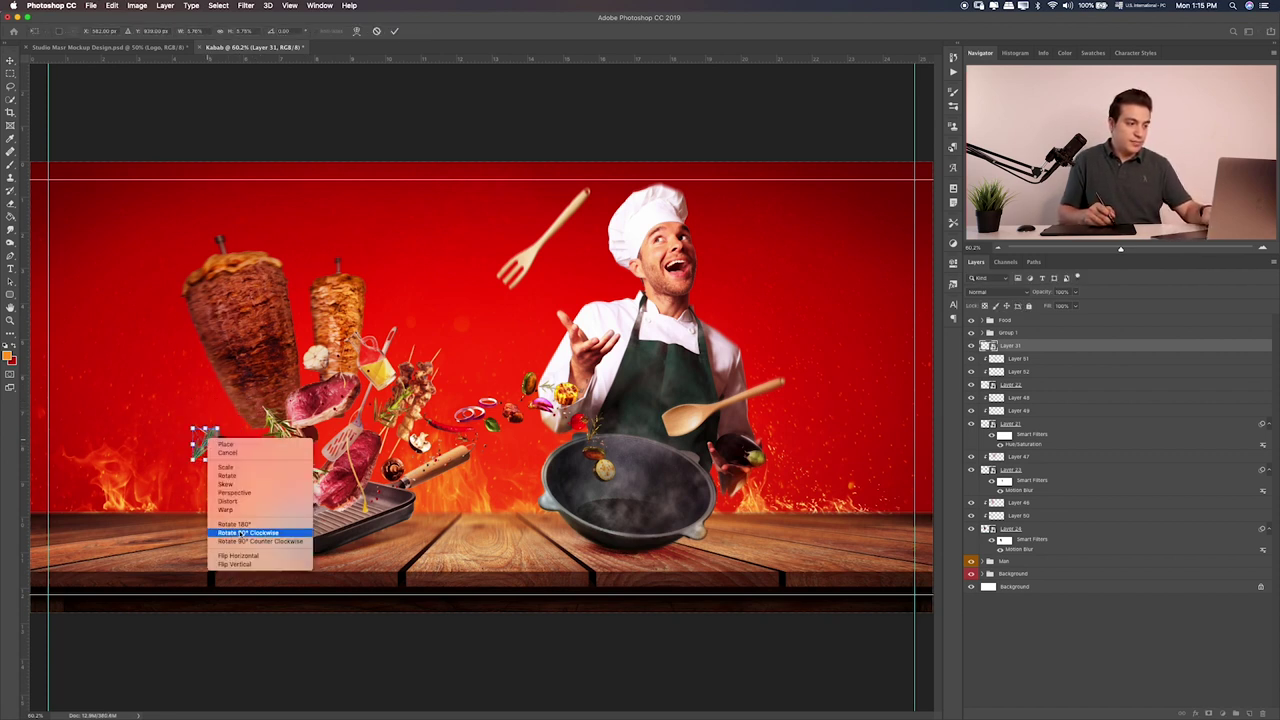
click(256, 556)
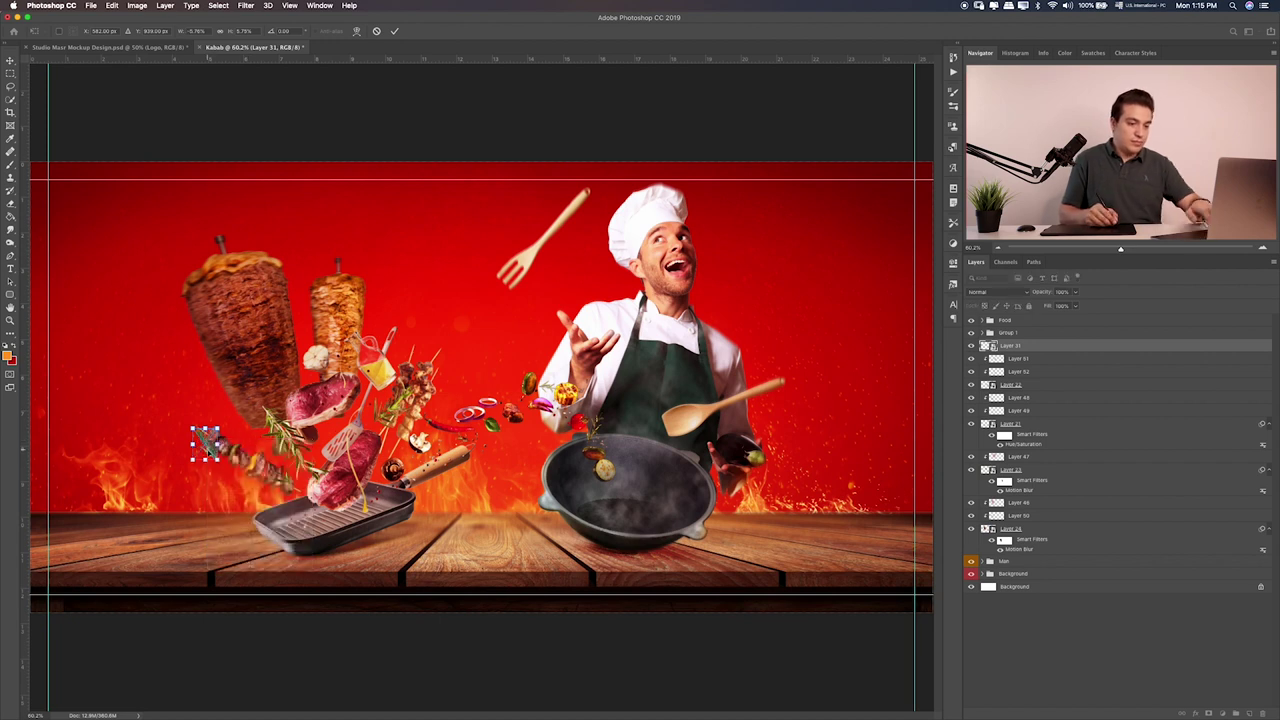
key(Return)
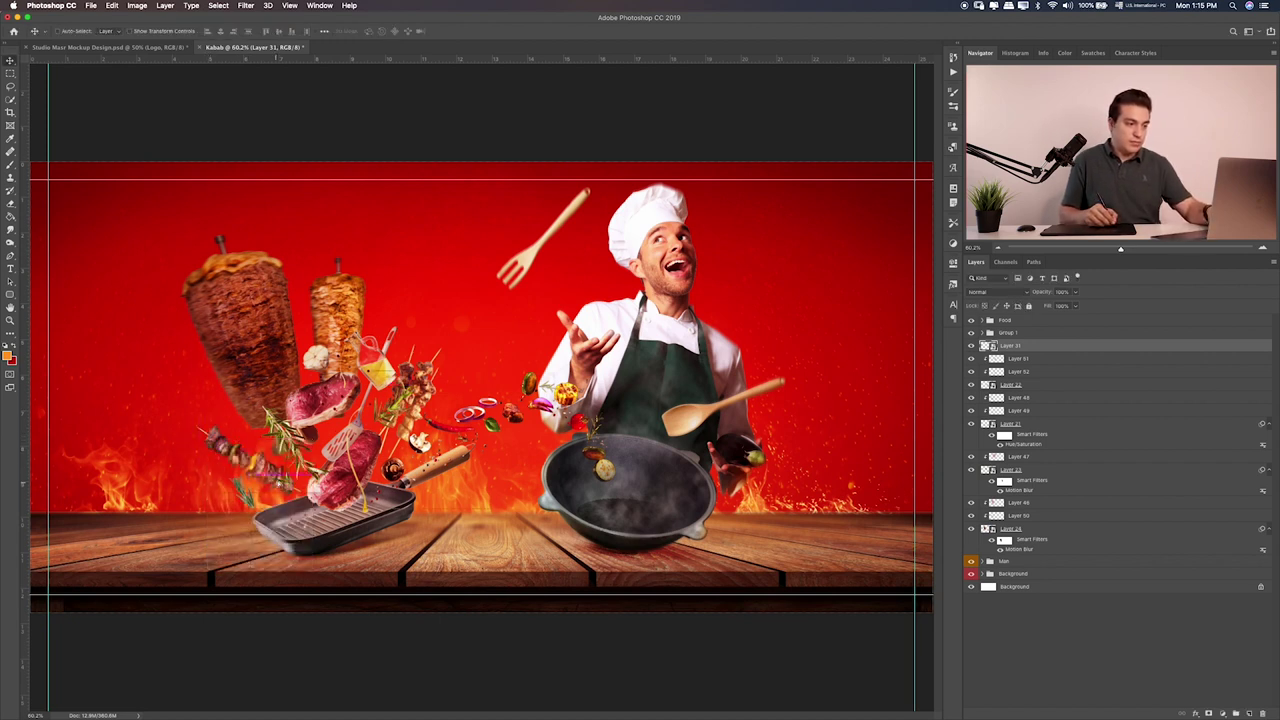
Position the flipped leek next to the kebab and bring up its Hue/Saturation adjustment
mouse_move(291, 486)
mouse_down()
mouse_move(299, 428)
mouse_move(220, 412)
mouse_up()
key(ctrl+t)
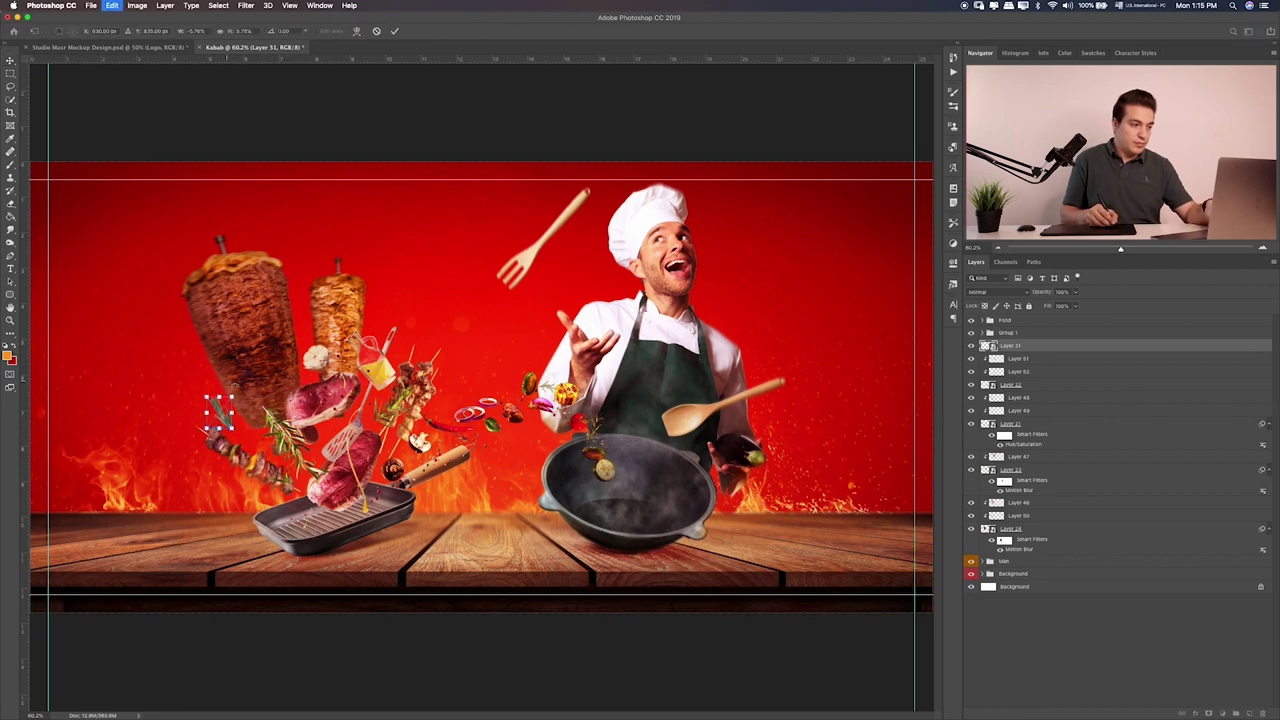
key(Return)
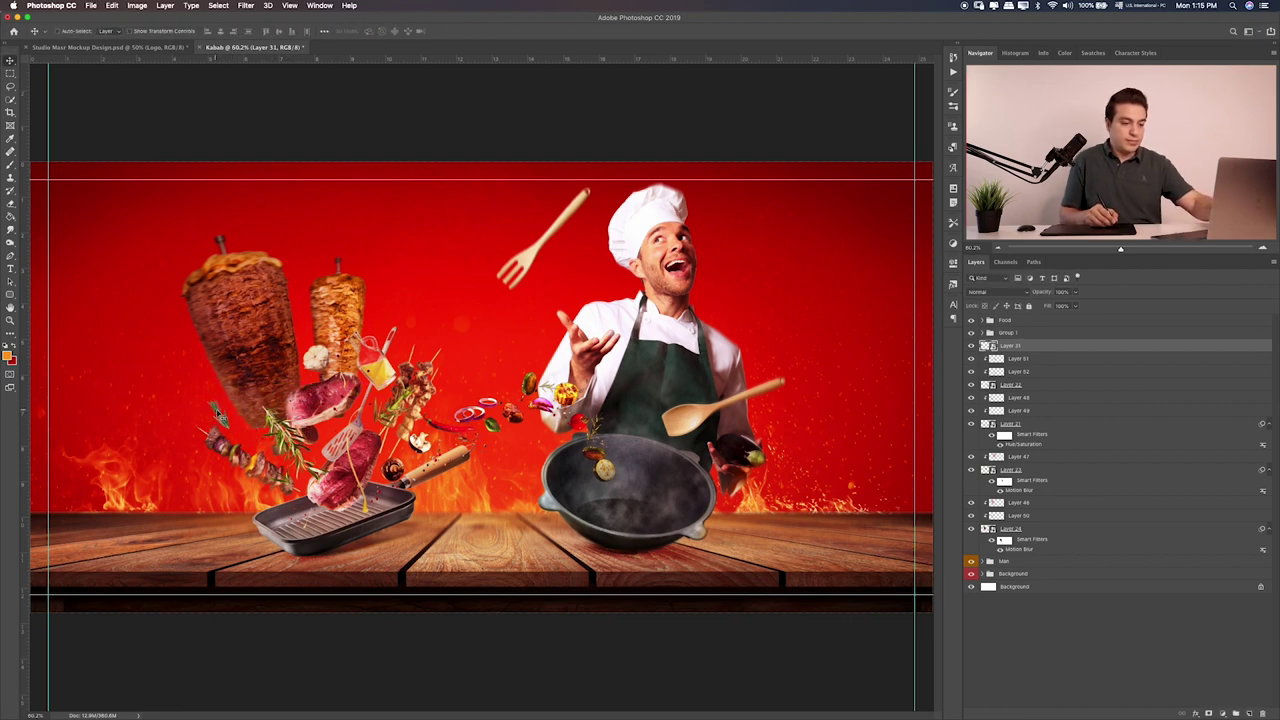
drag(224, 408, 214, 414)
key(ctrl+u)
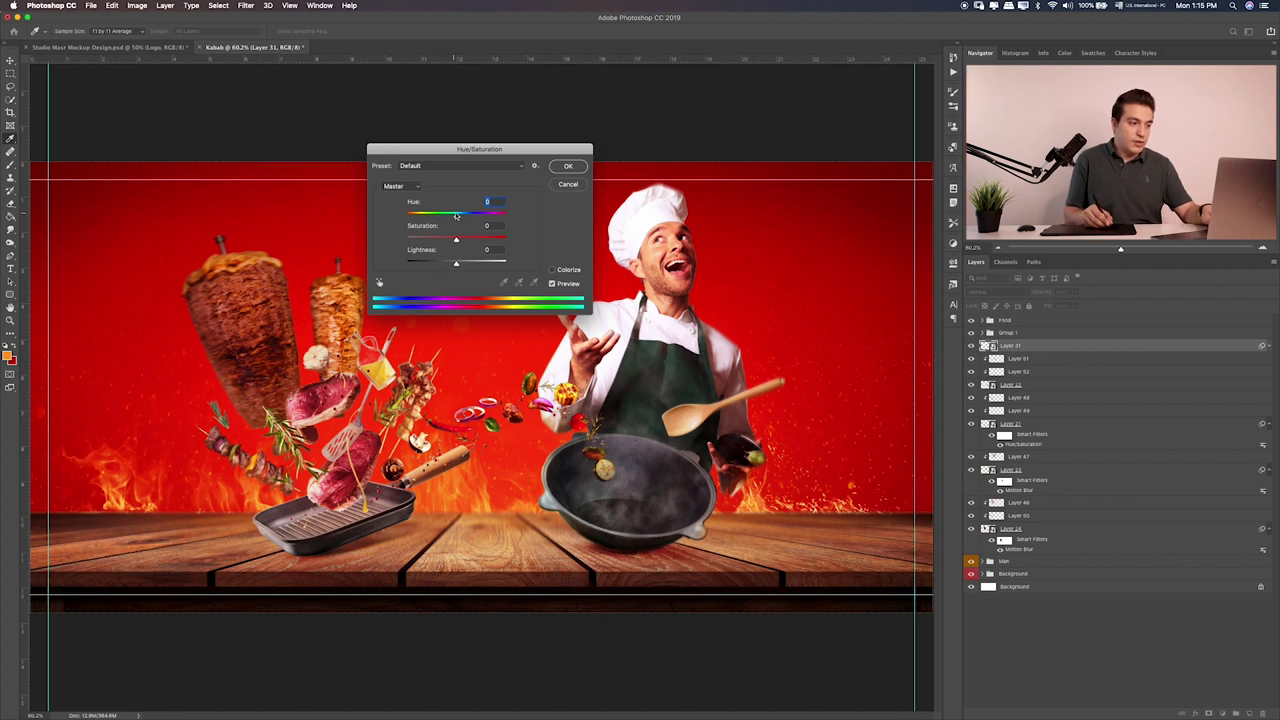
Shift the leek's hue and brighten its lightness with Hue/Saturation
mouse_move(456, 216)
mouse_down()
mouse_move(444, 218)
mouse_move(474, 219)
mouse_move(453, 225)
mouse_move(460, 217)
mouse_up()
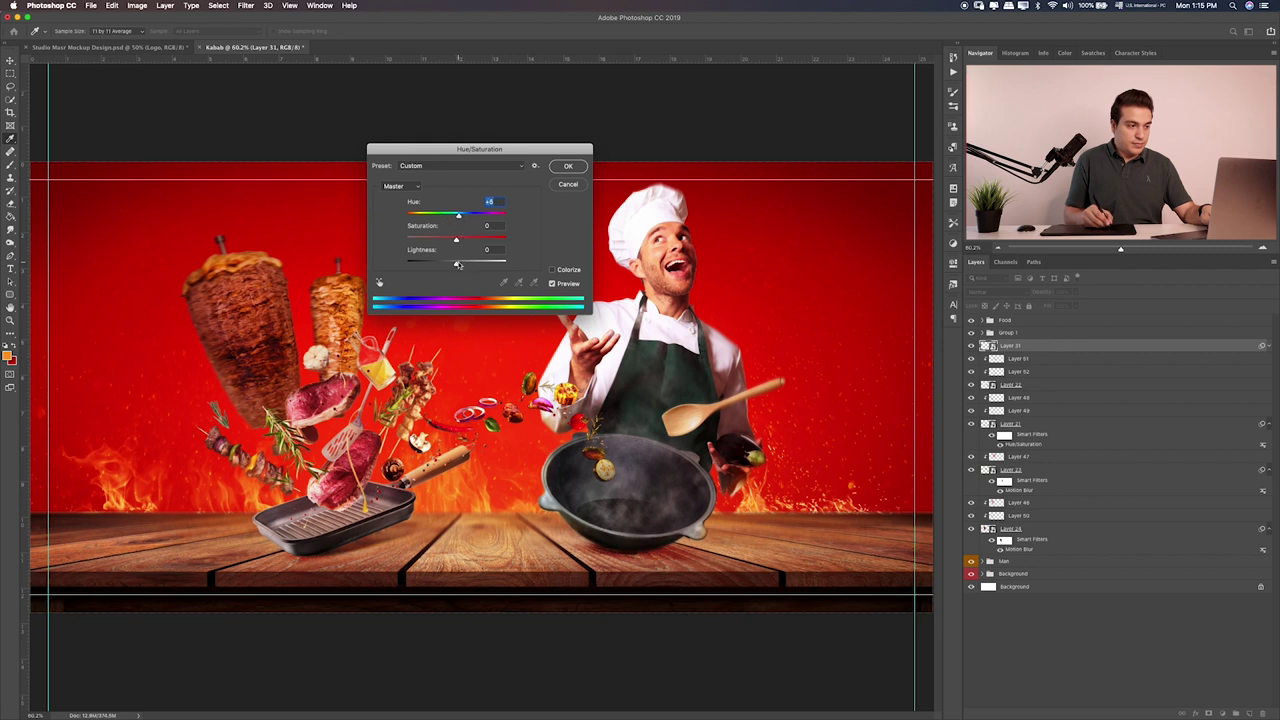
drag(458, 264, 464, 262)
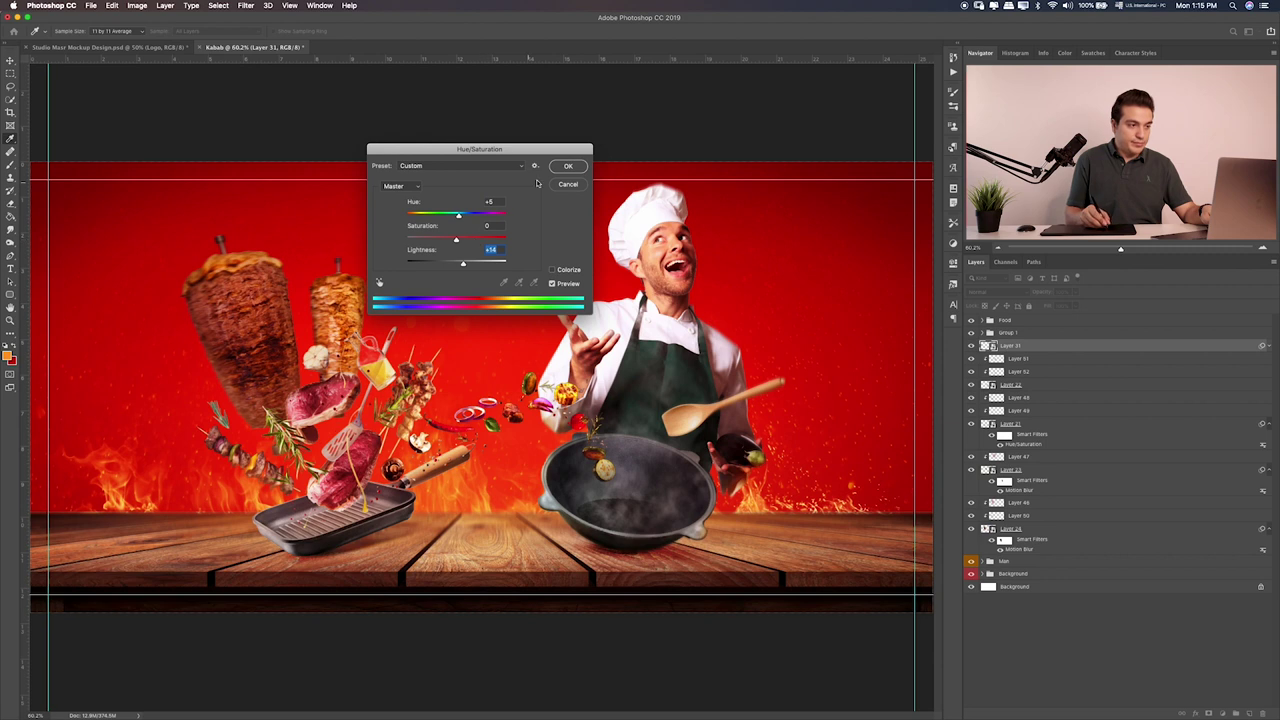
key(Return)
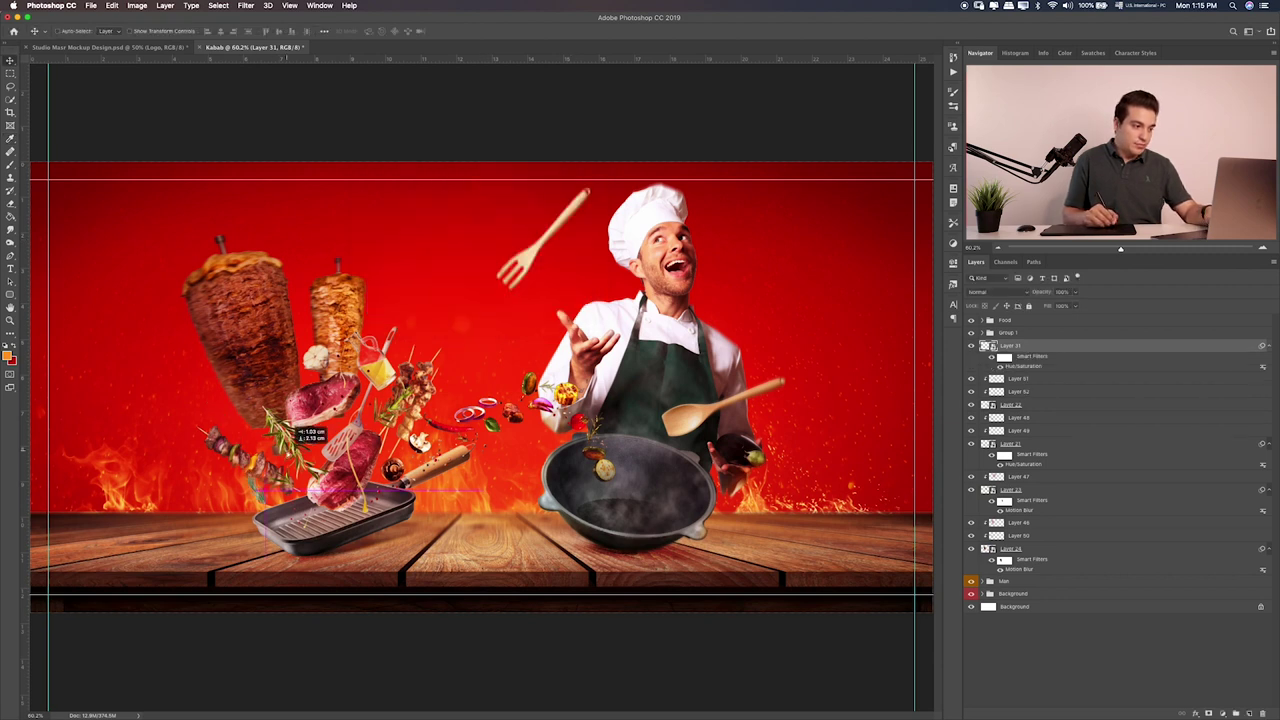
key(ctrl+t)
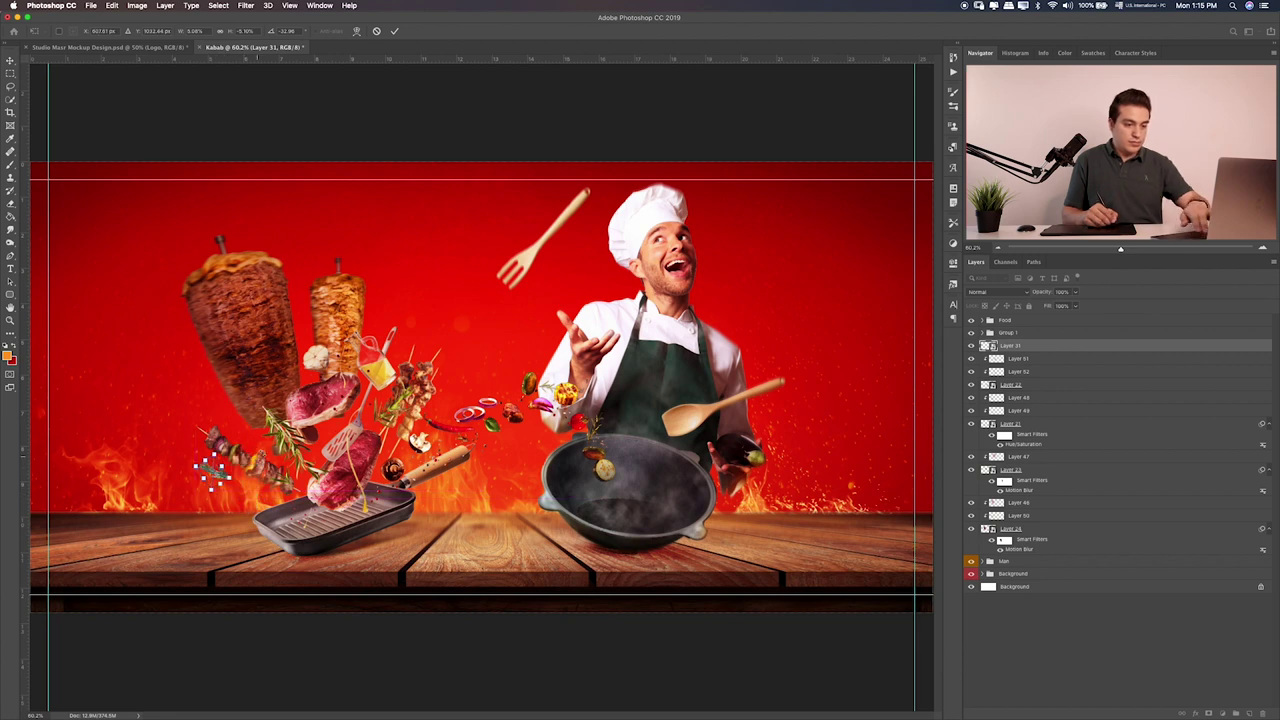
key(Return)
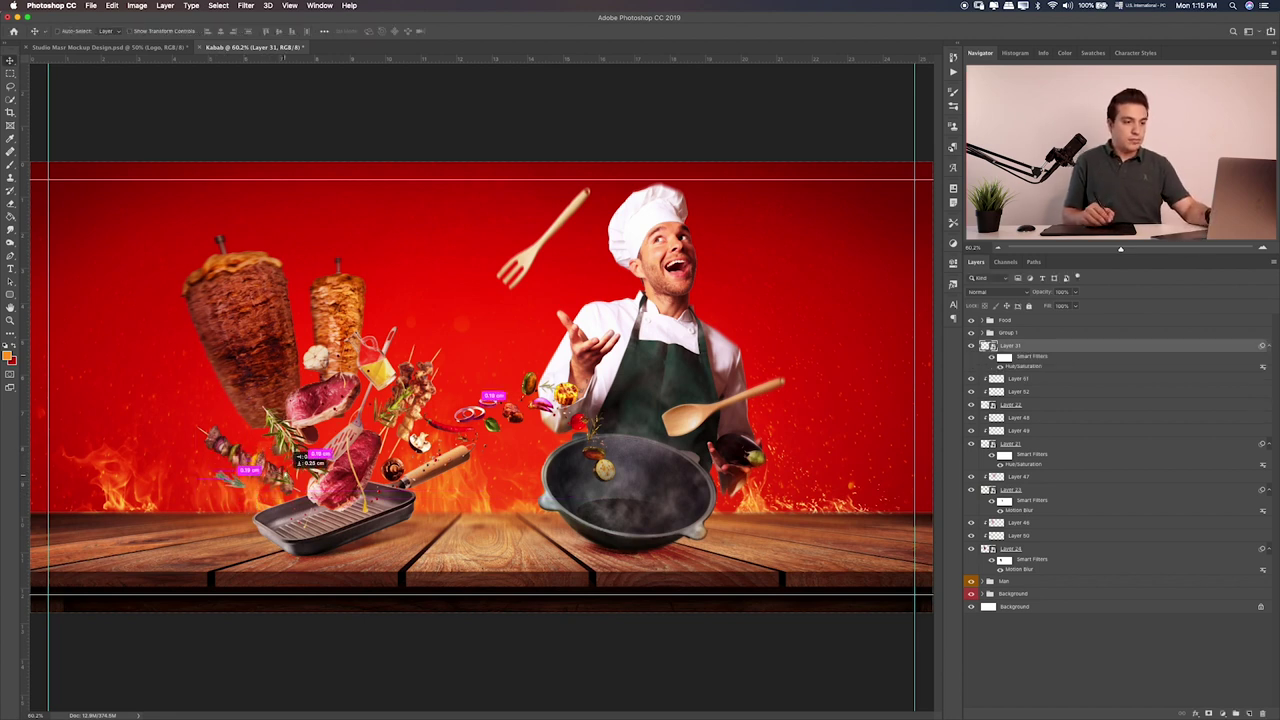
Add Layer 53 above the leek in Overlay blending and return to the Items folder
click(1250, 713)
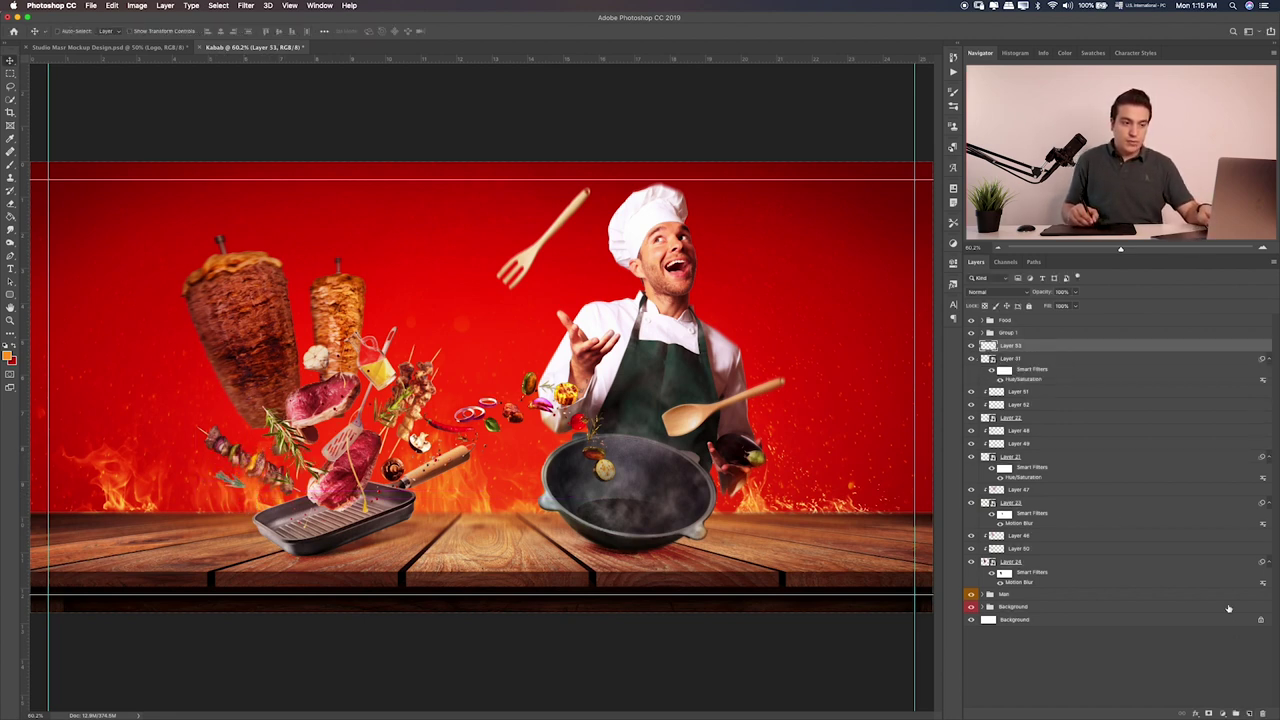
key(b)
key(x)
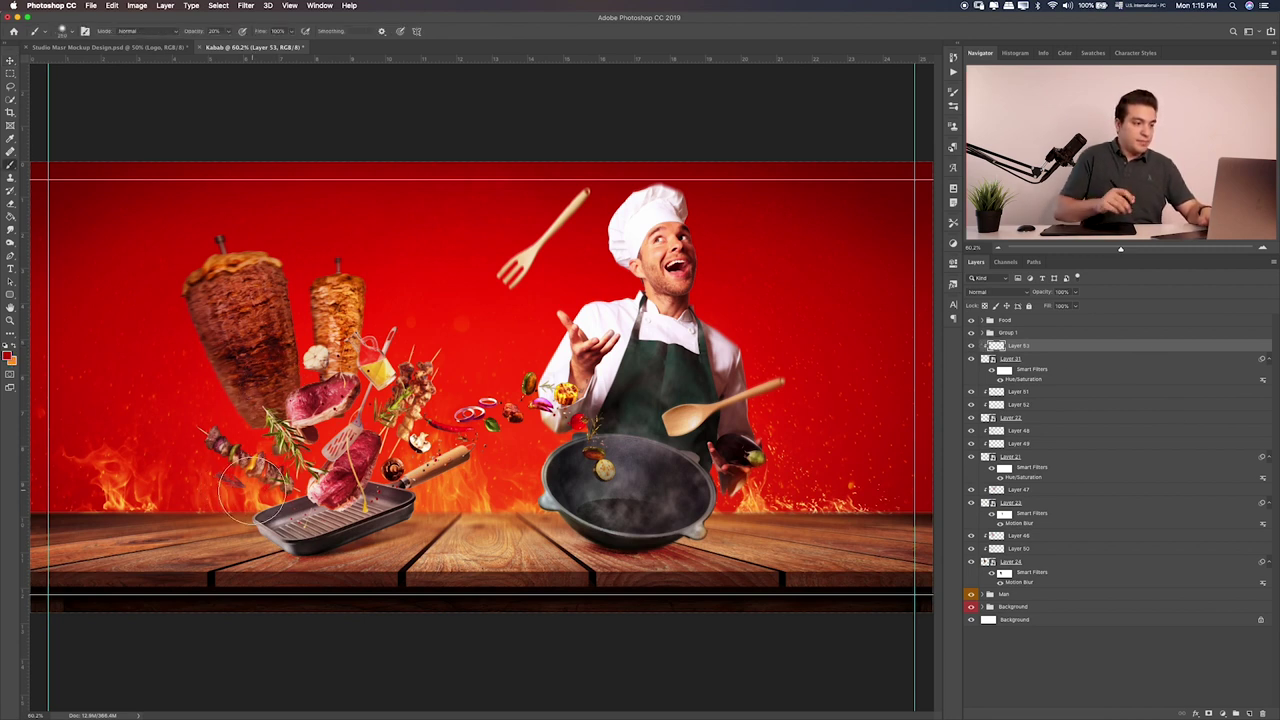
key(v)
key(shift+alt+i)
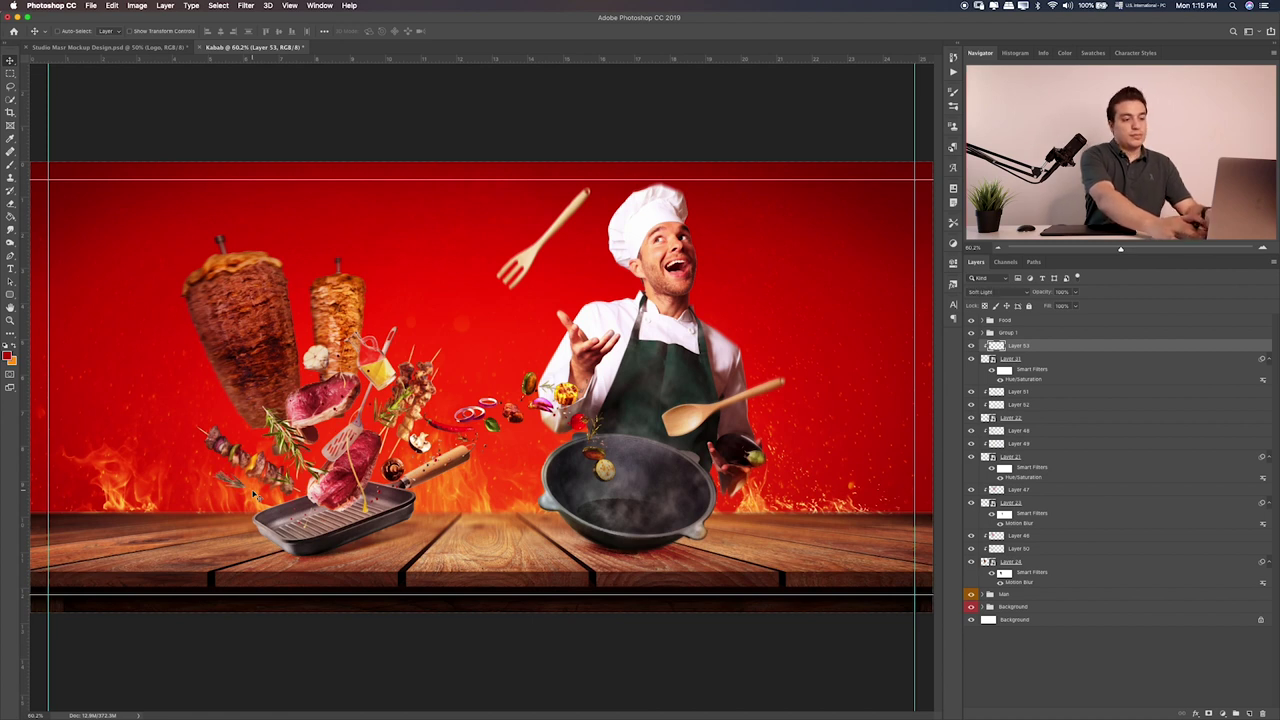
key(shift+alt+o)
key(super+Tab)
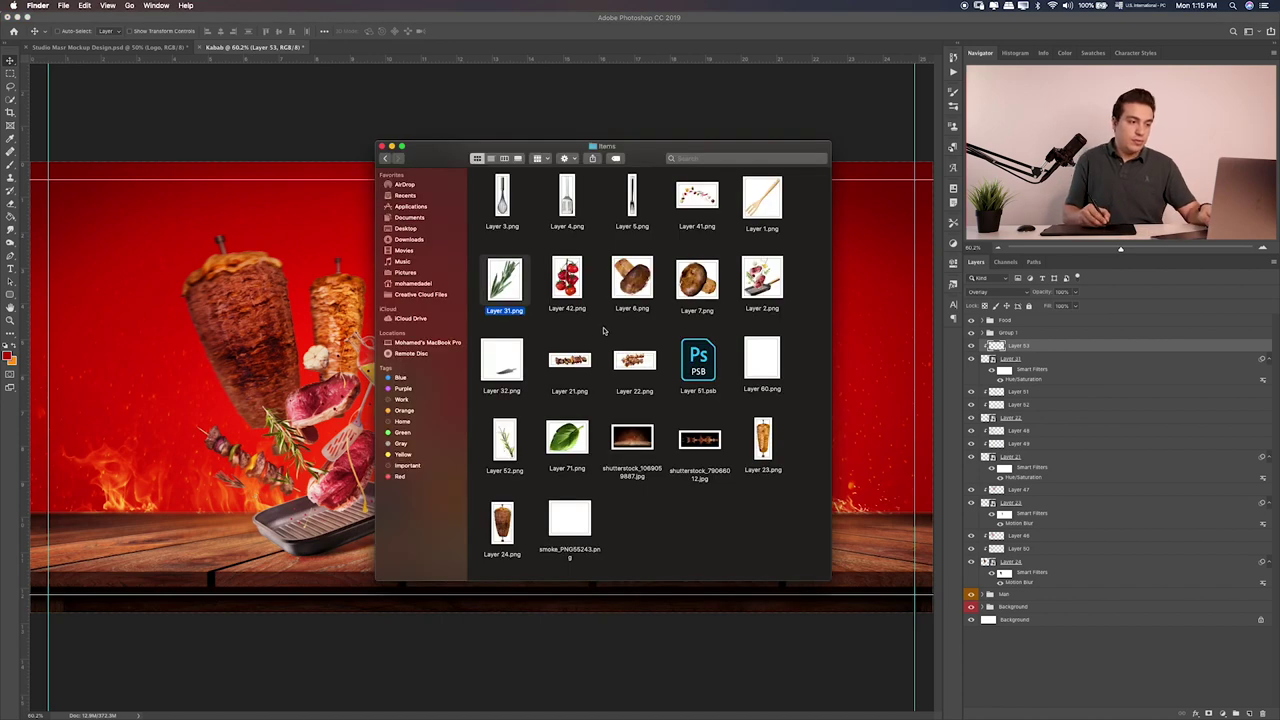
Place the tomato vine image, Layer 42, shrink it, and move it up beside the meat
drag(567, 280, 481, 387)
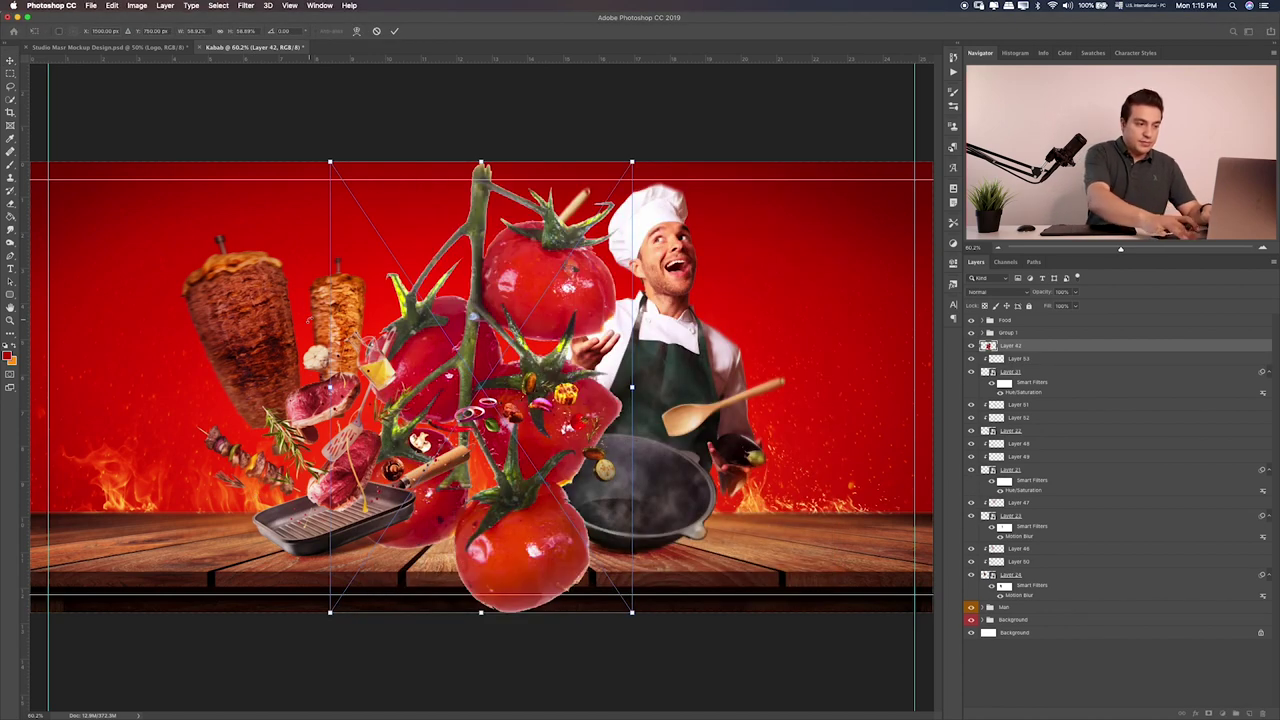
key(Return)
key(super+t)
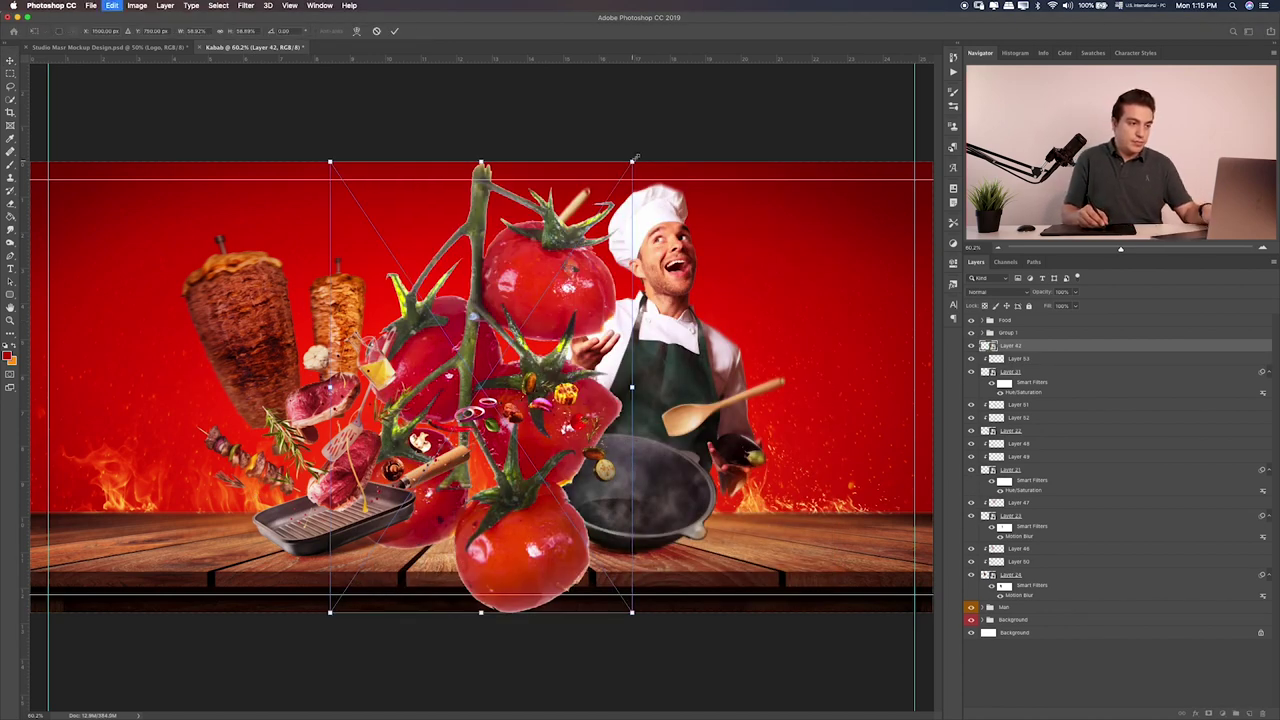
drag(632, 160, 430, 432)
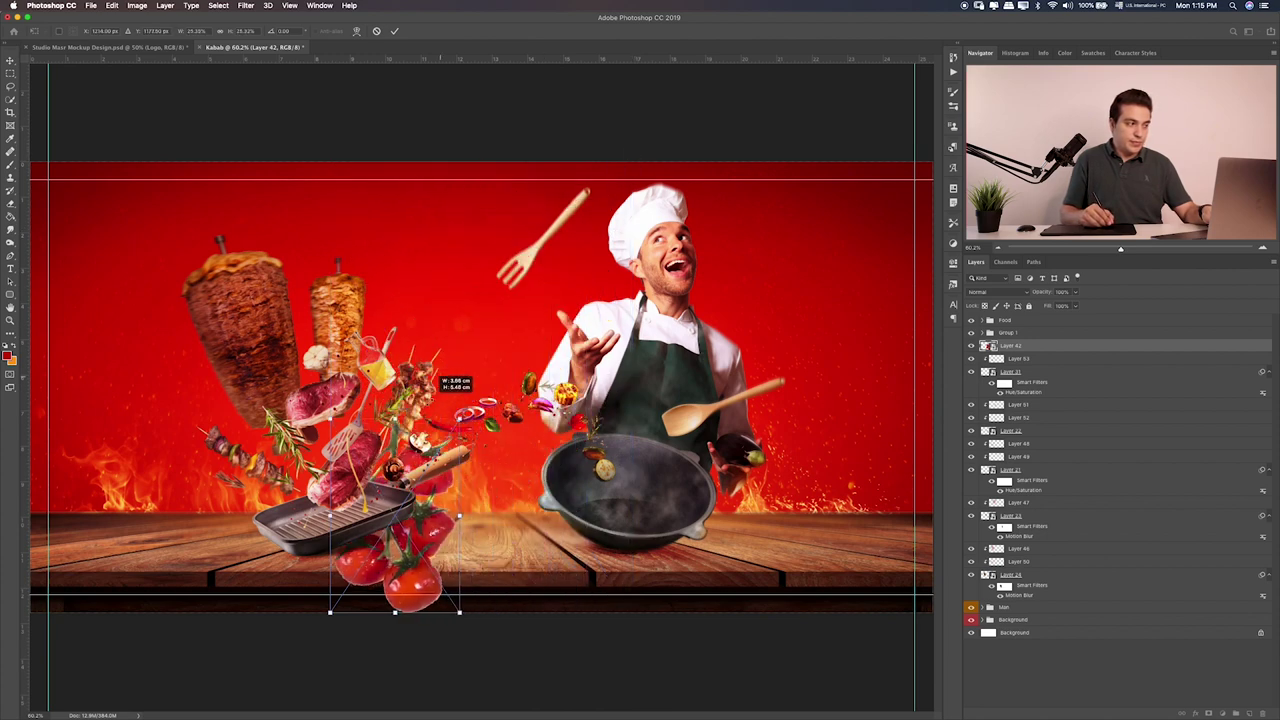
drag(398, 559, 297, 418)
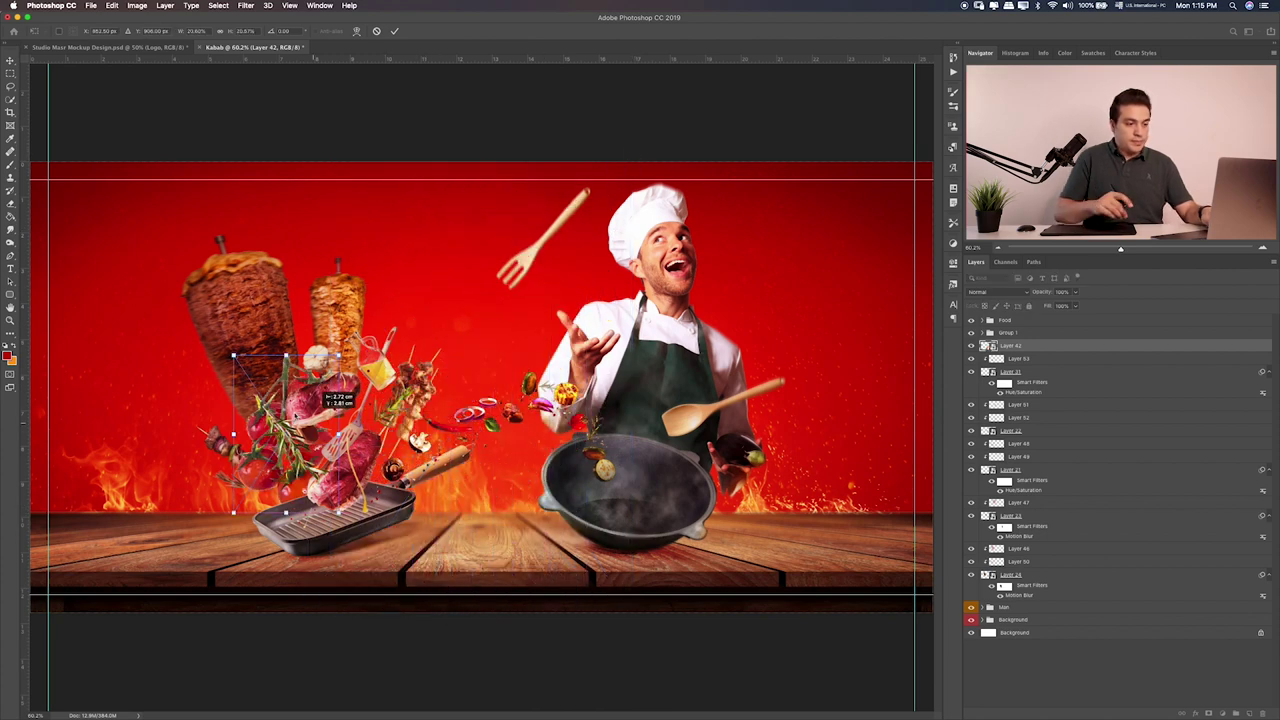
key(Return)
Shrink the tomato cluster to about half size and nudge it slightly right
key(super+t)
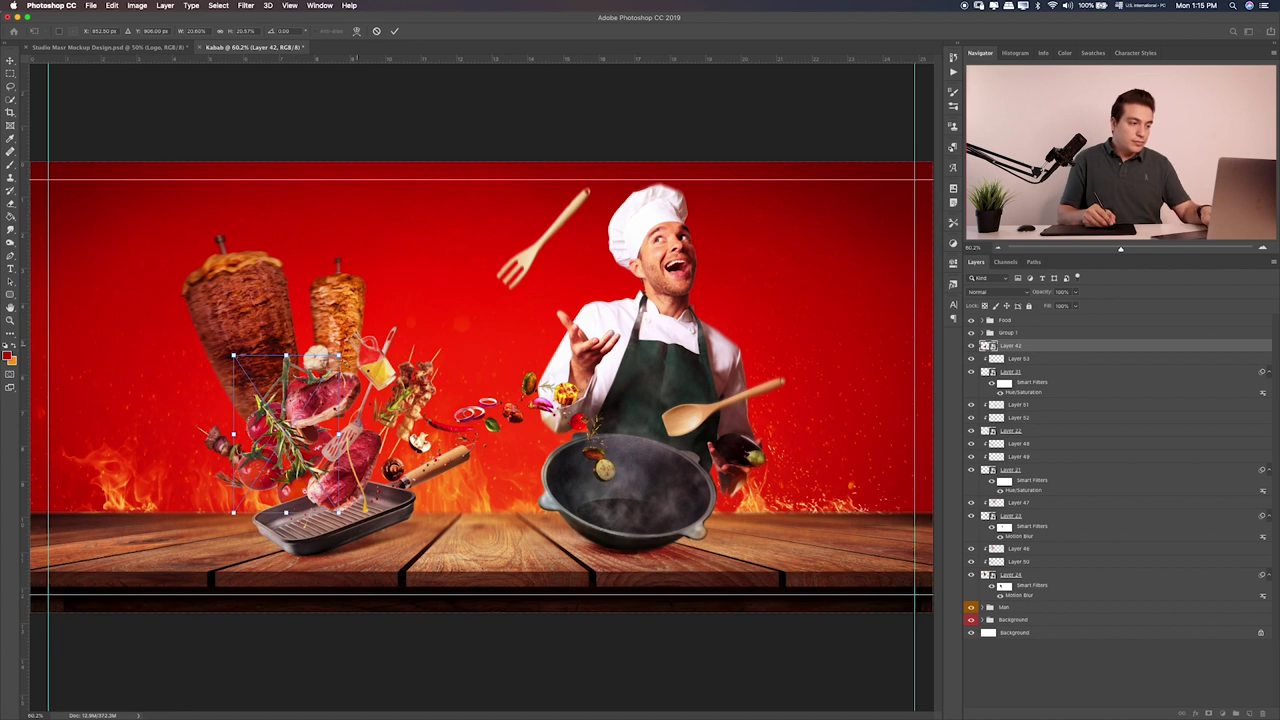
drag(340, 513, 288, 433)
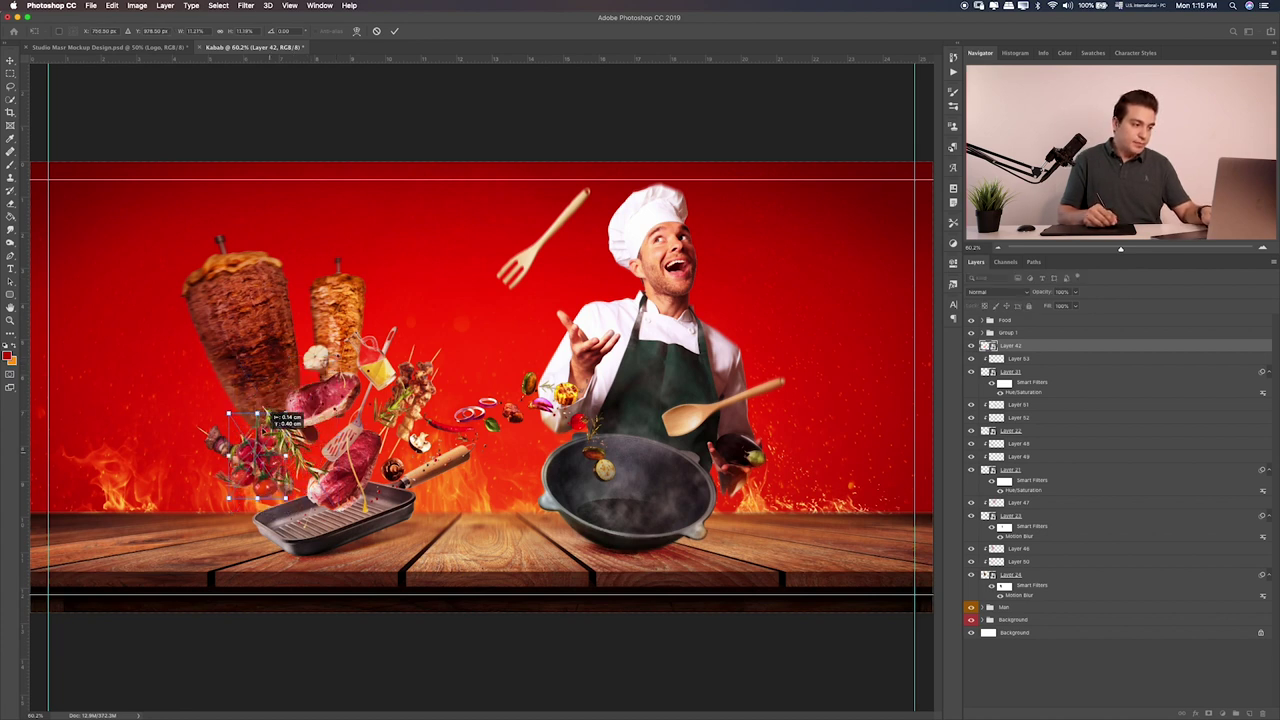
mouse_move(280, 370)
mouse_down()
mouse_move(268, 403)
mouse_move(292, 369)
mouse_move(263, 386)
mouse_up()
key(Return)
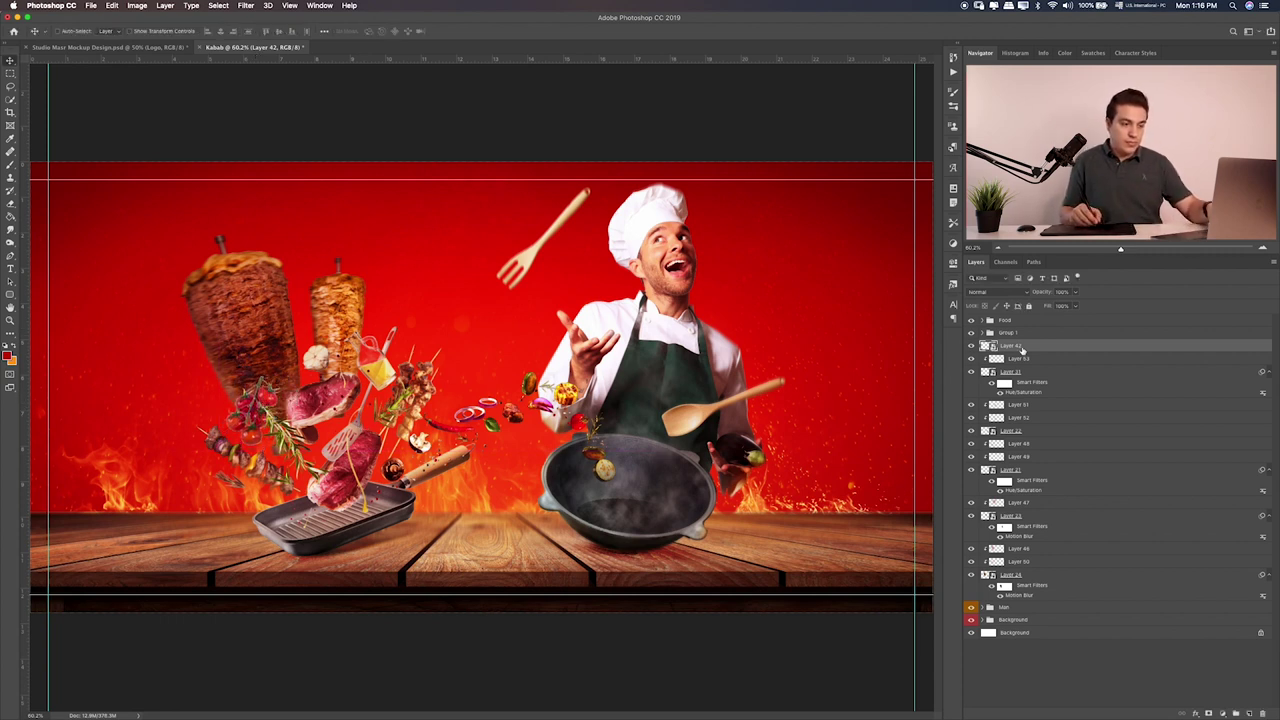
Lower the tomato Layer 42's saturation with a Hue/Saturation adjustment
key(ctrl+u)
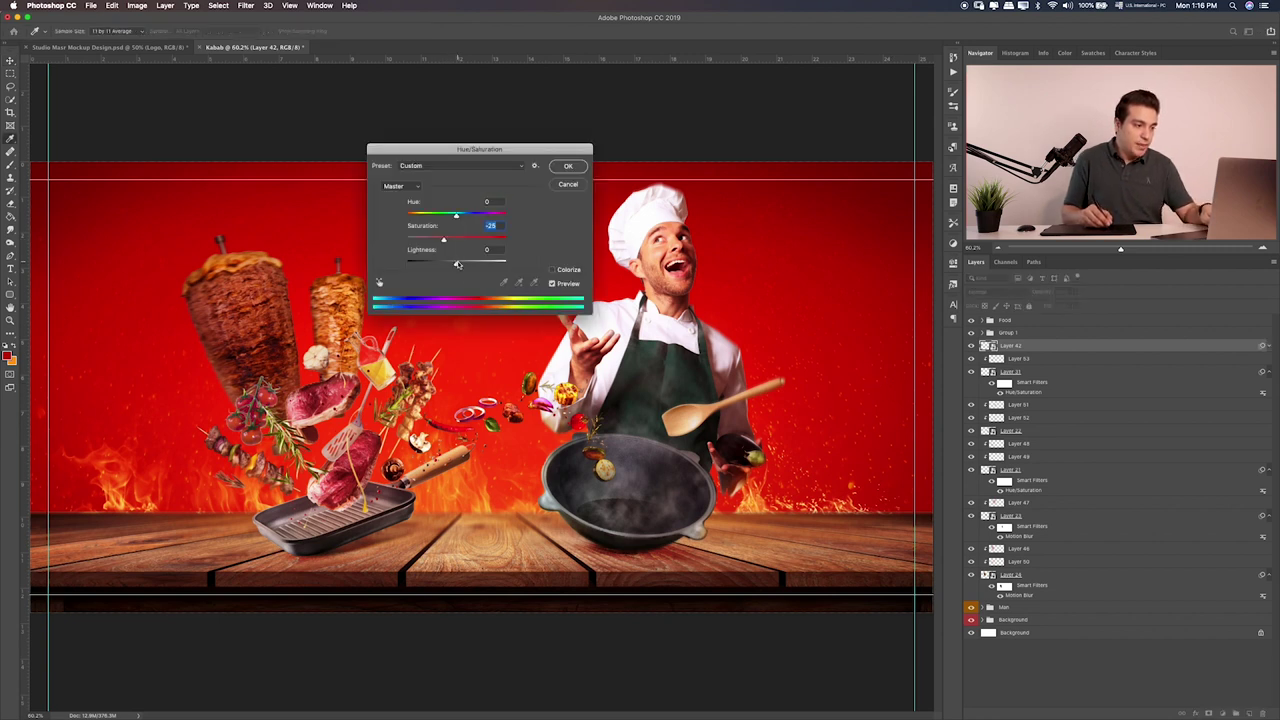
drag(457, 263, 458, 263)
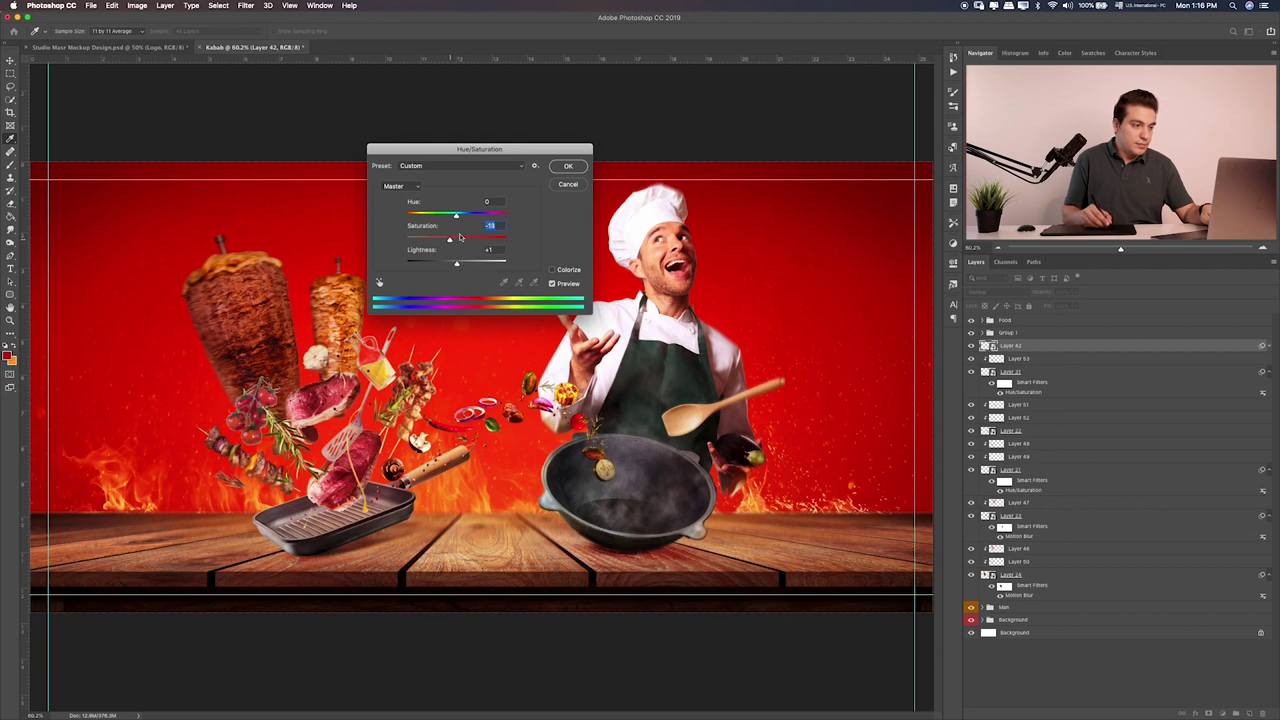
click(567, 166)
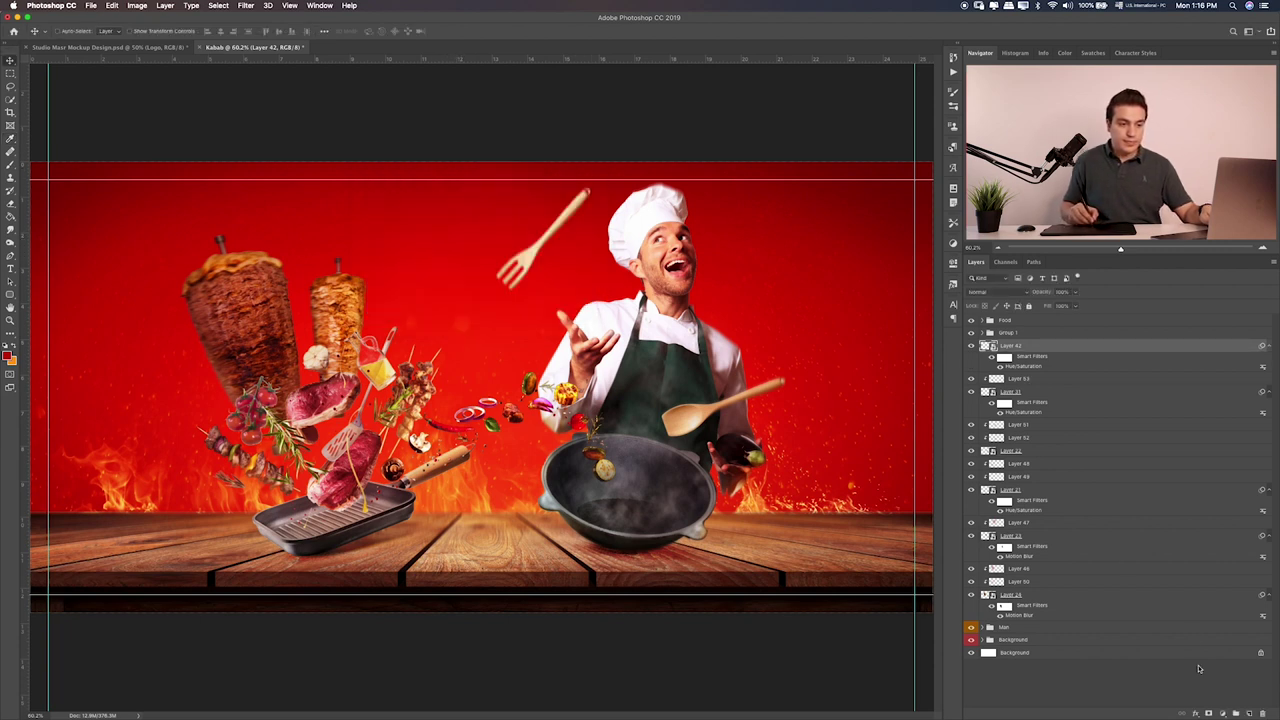
Add new Layer 54 above the tomatoes and set its blend mode to Overlay
click(1245, 713)
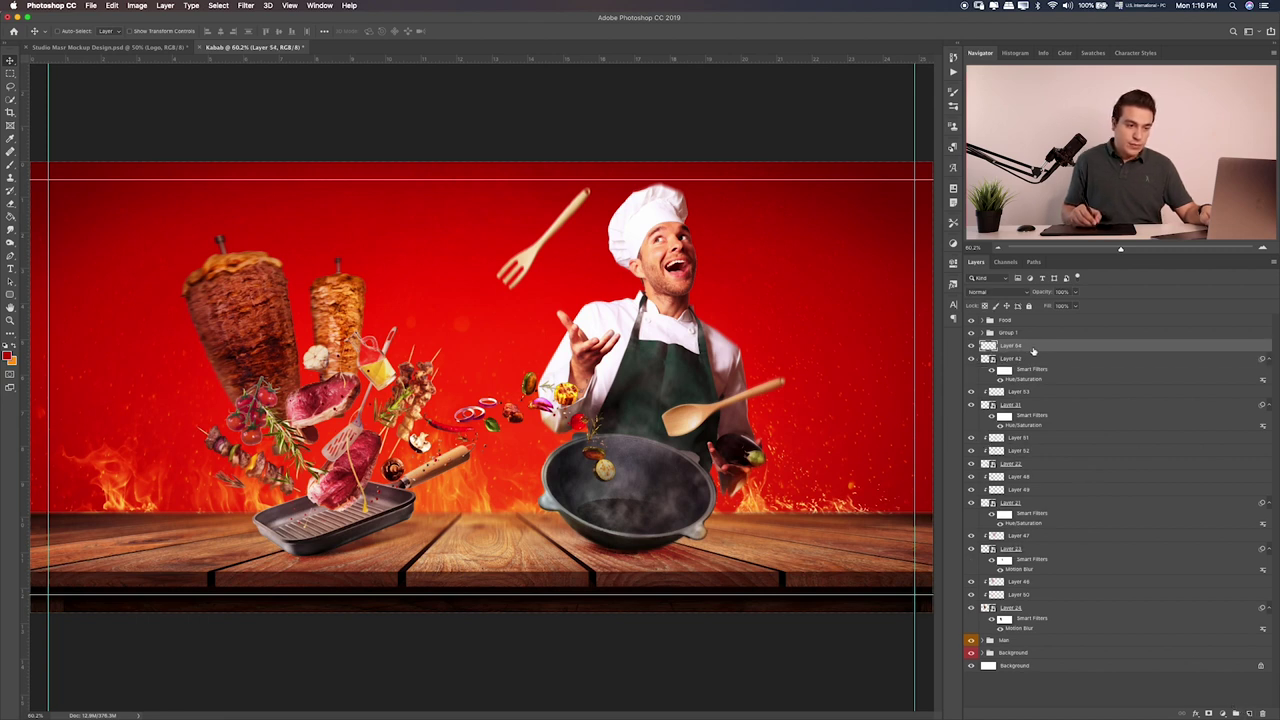
drag(1036, 357, 1040, 350)
key(b)
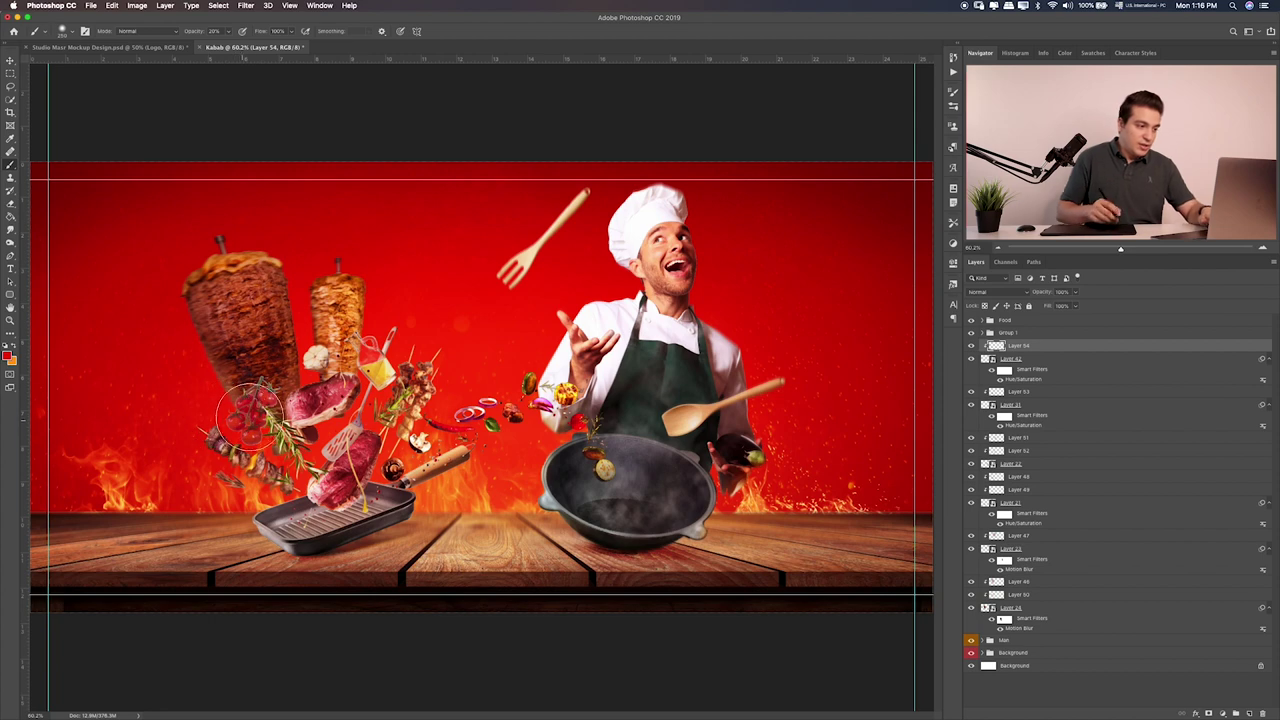
key(v)
key(shift+plus)
key(shift+plus)
key(shift+plus)
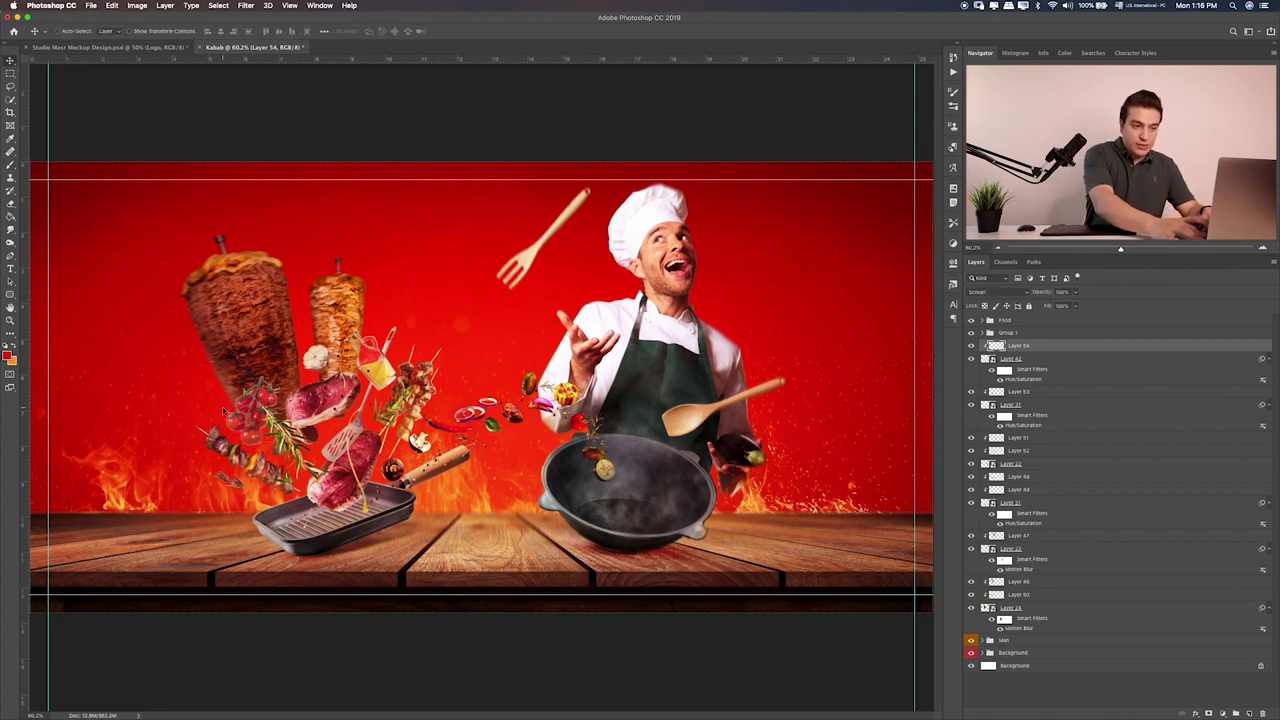
key(shift+plus)
key(shift+plus)
key(shift+plus)
key(shift+minus)
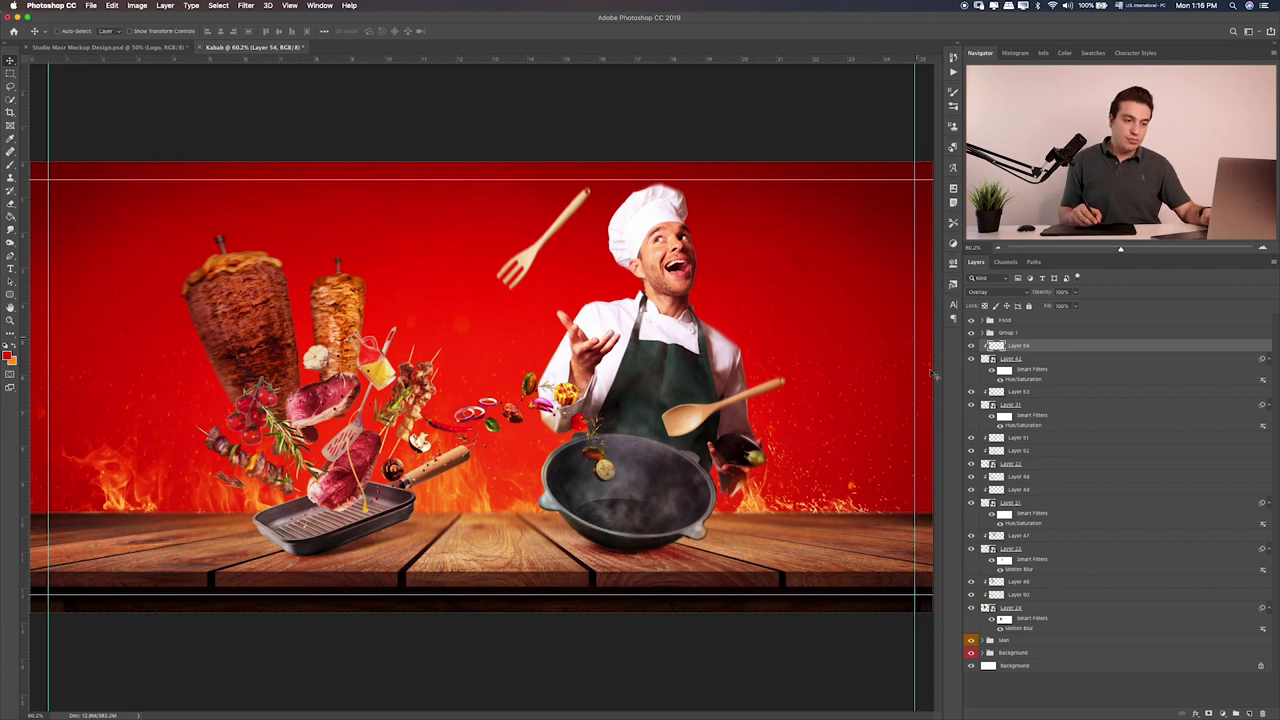
double_click(1094, 362)
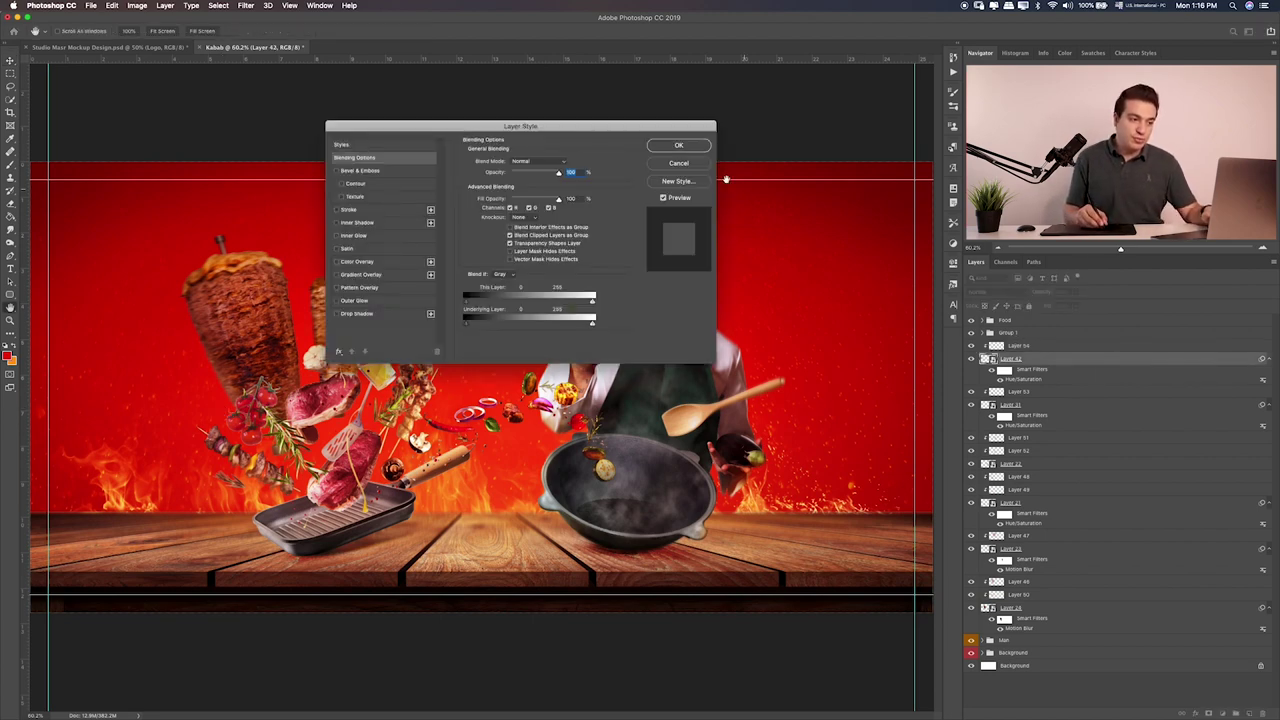
Dismiss Layer Style and open Motion Blur for tomato Layer 42, previewing 10° at 12 pixels
key(Escape)
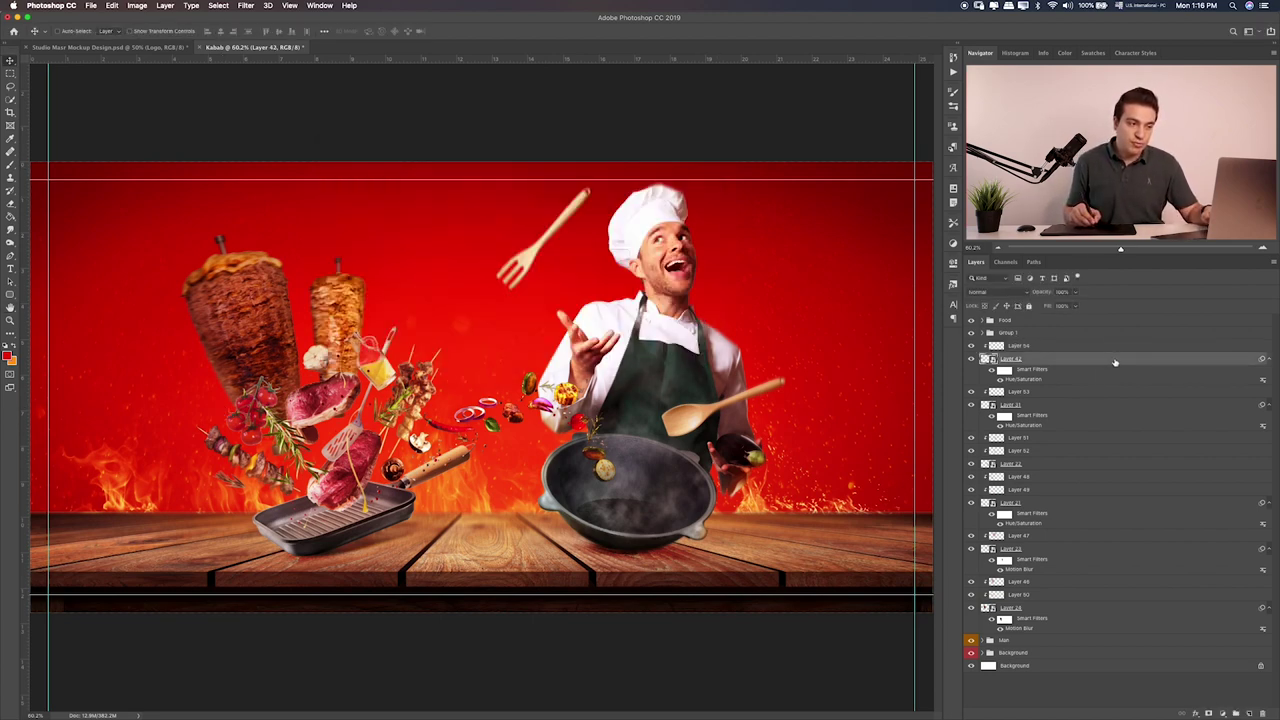
double_click(1115, 362)
key(Escape)
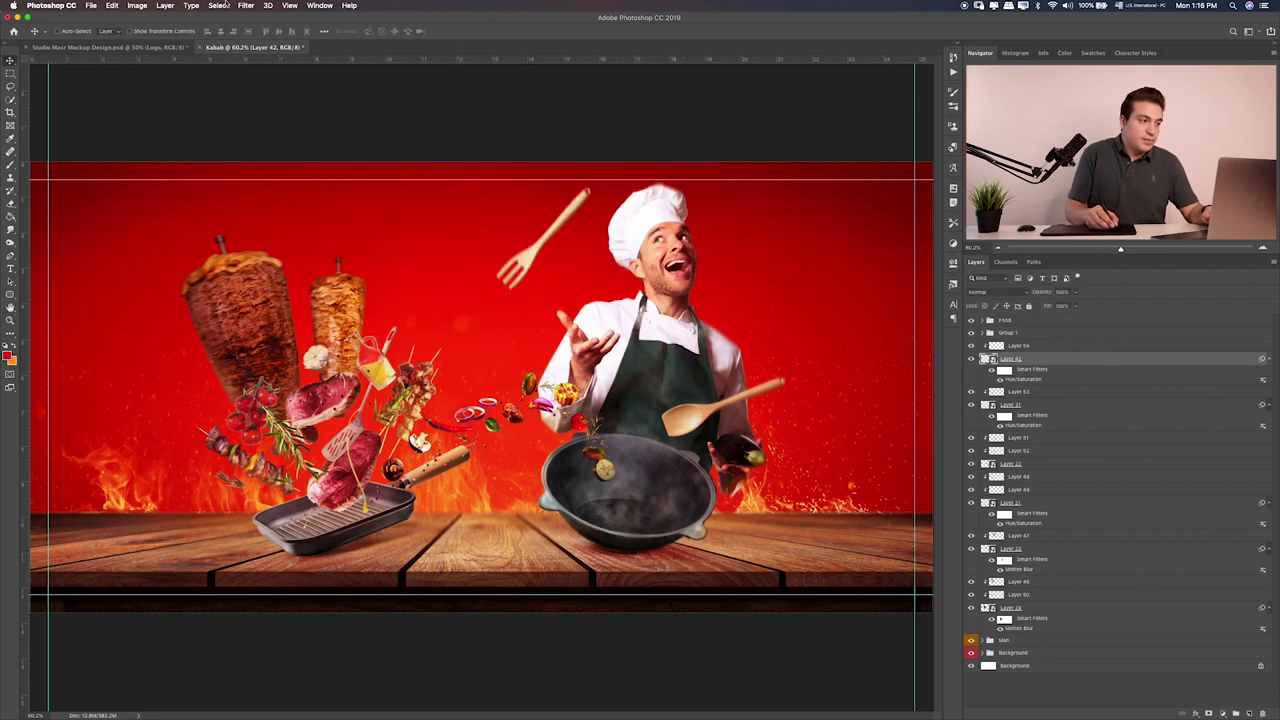
click(245, 5)
mouse_move(299, 144)
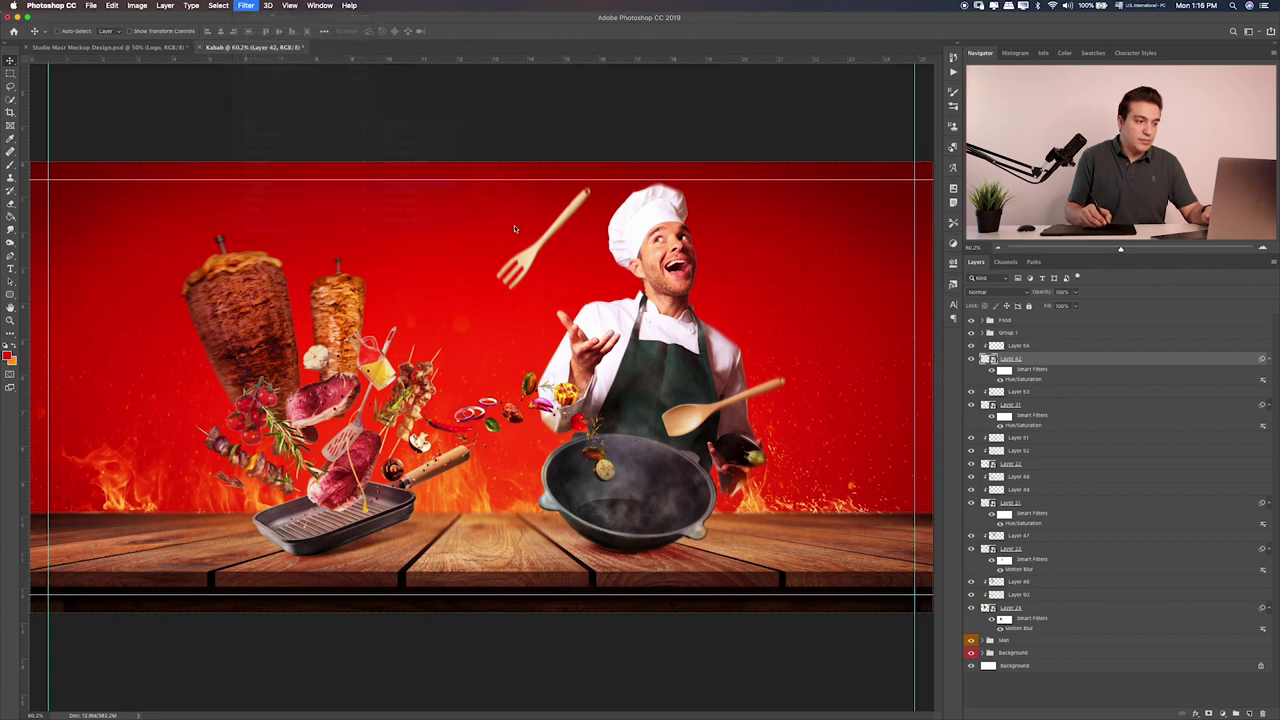
click(405, 181)
Apply Motion Blur to the tomatoes and brush parts sharp on its filter mask
click(733, 133)
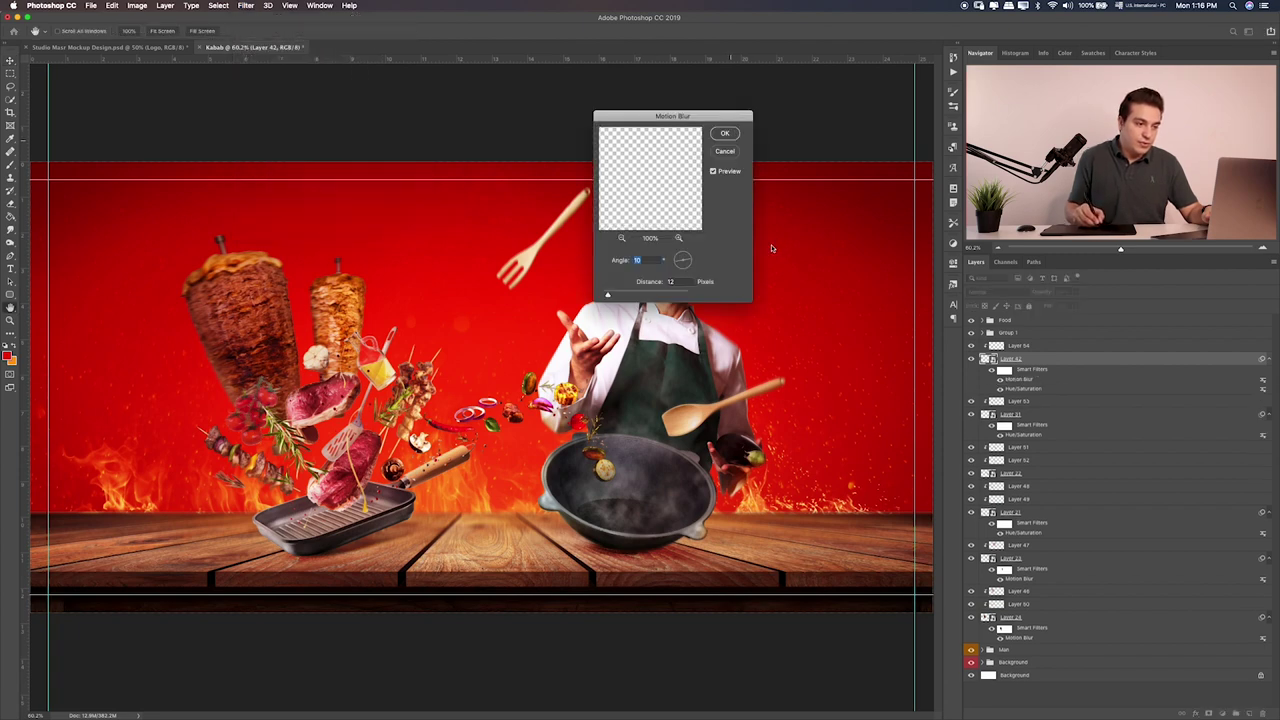
click(1005, 371)
key(b)
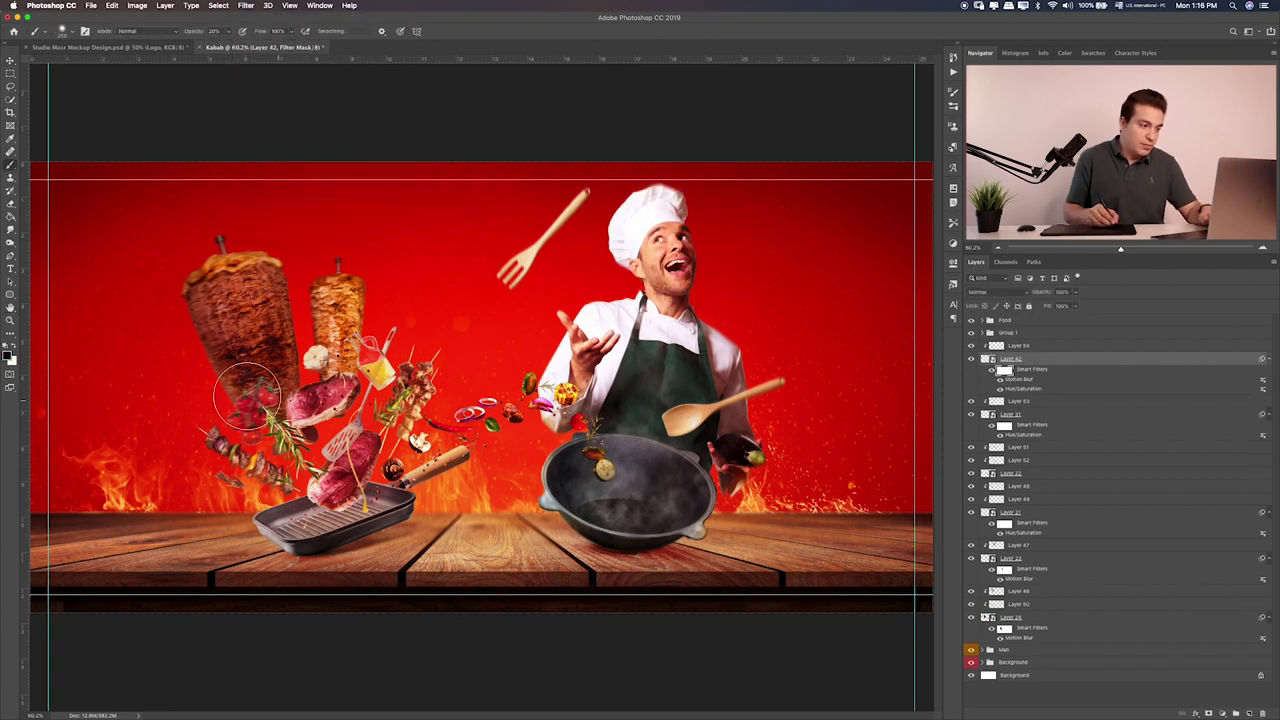
drag(232, 432, 262, 410)
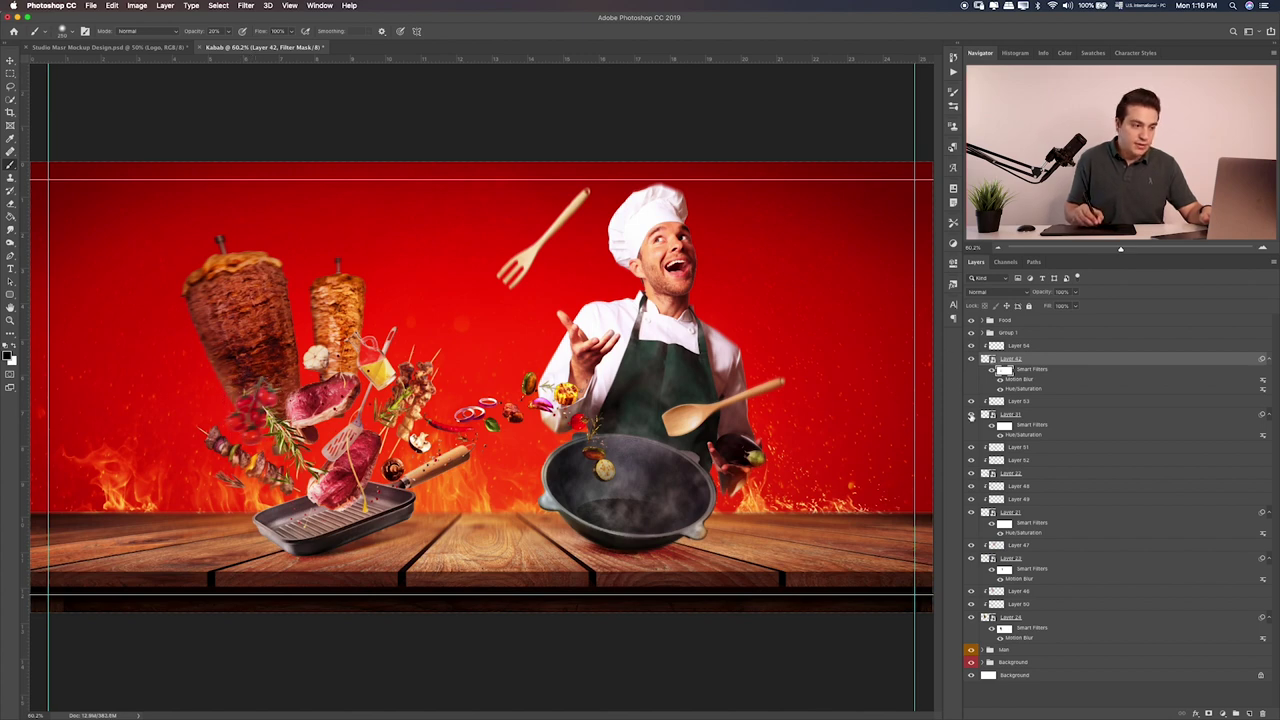
Apply Motion Blur to leek Layer 31 and target its filter mask
click(1026, 421)
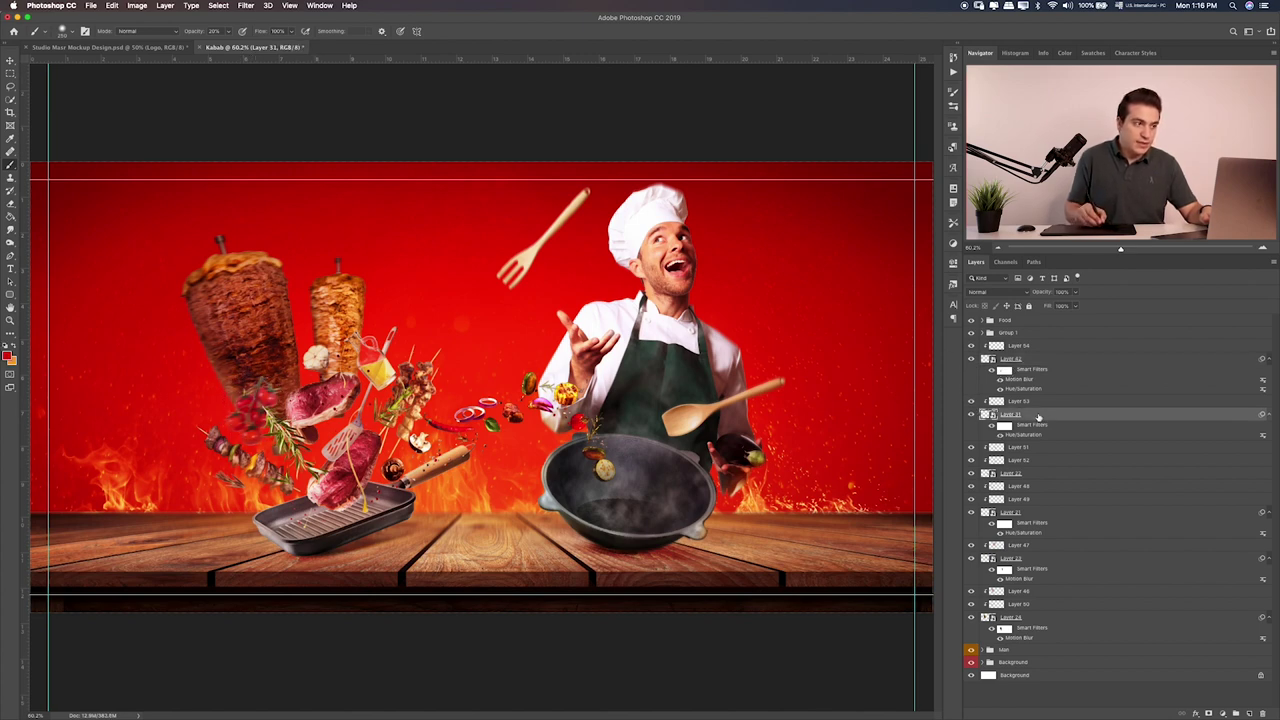
click(246, 6)
mouse_move(252, 124)
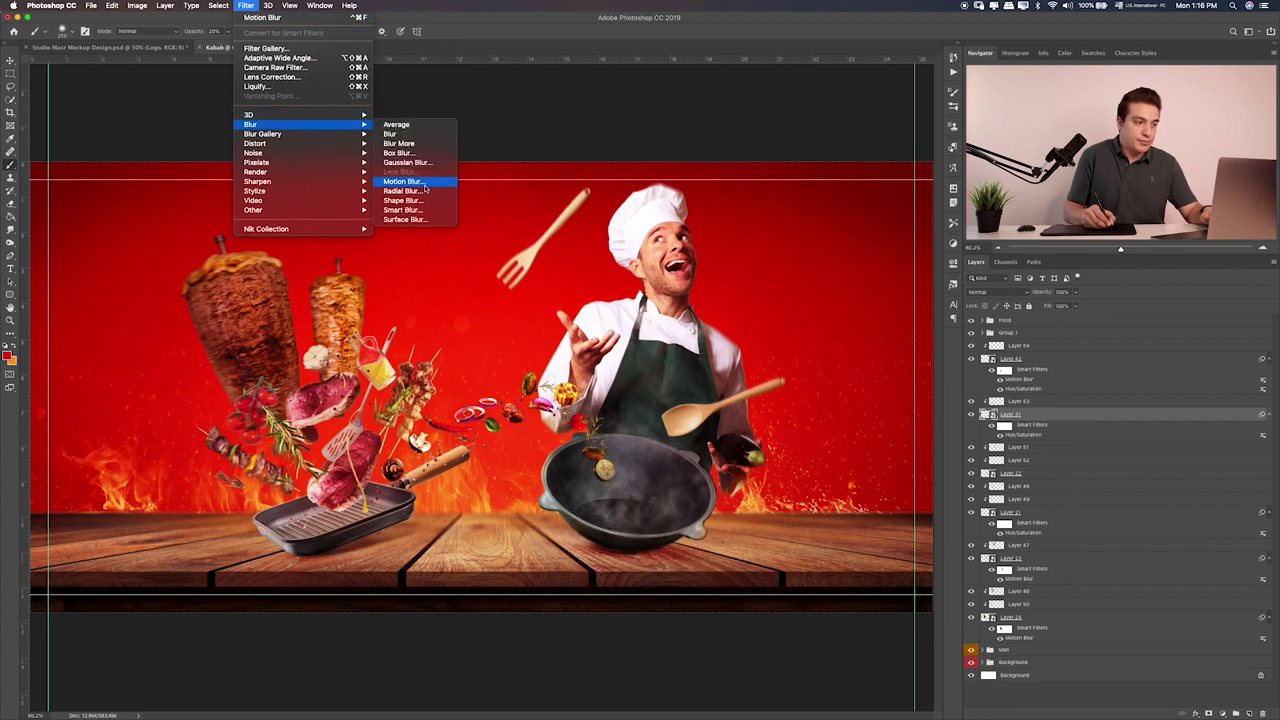
click(430, 185)
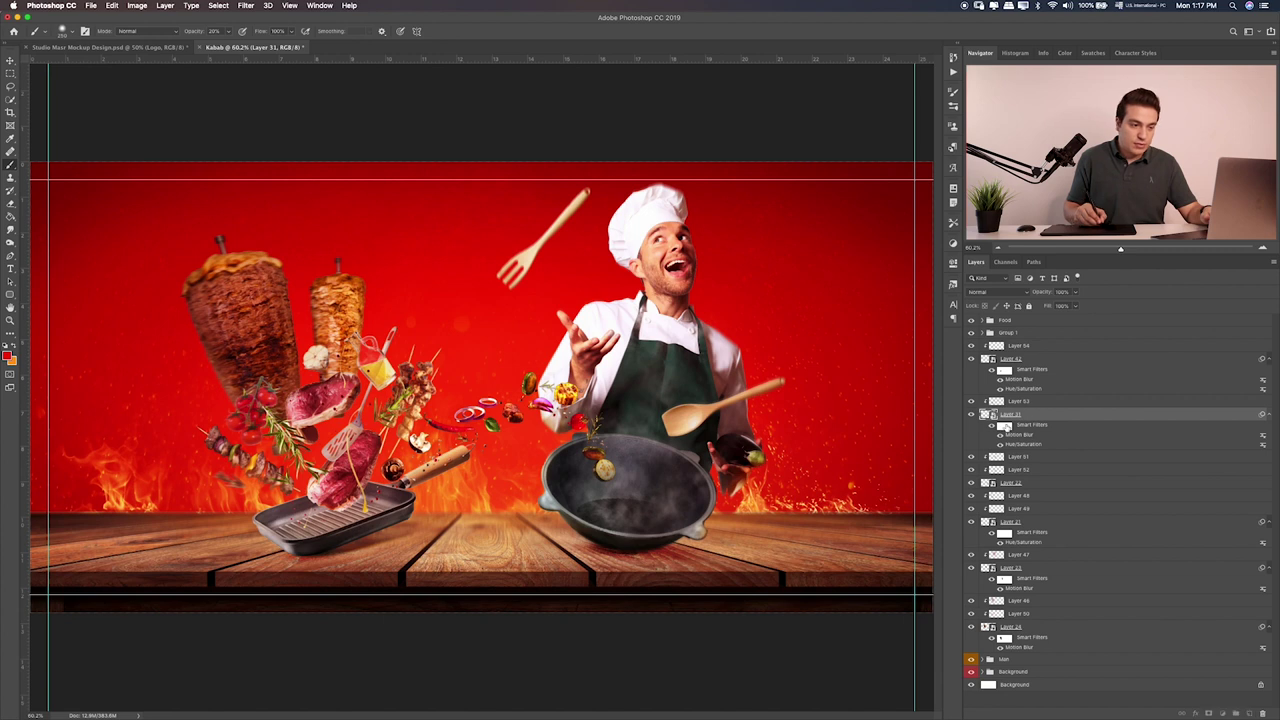
click(1003, 426)
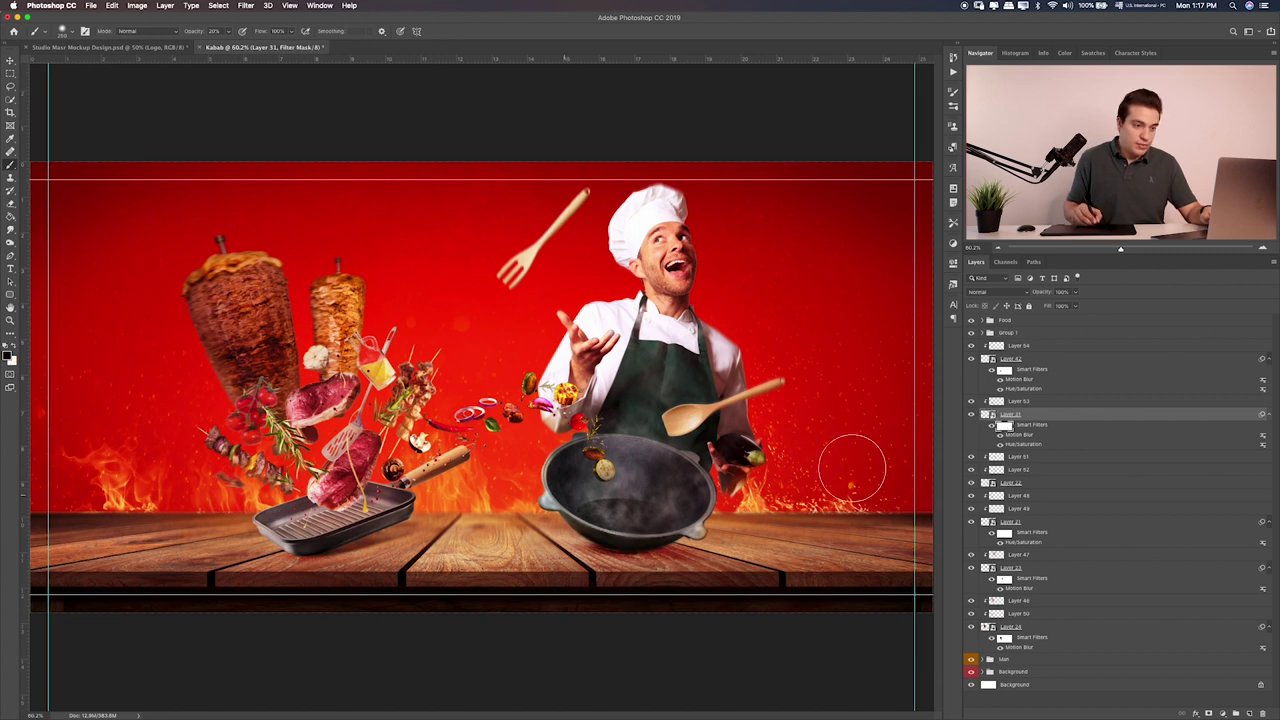
click(1026, 485)
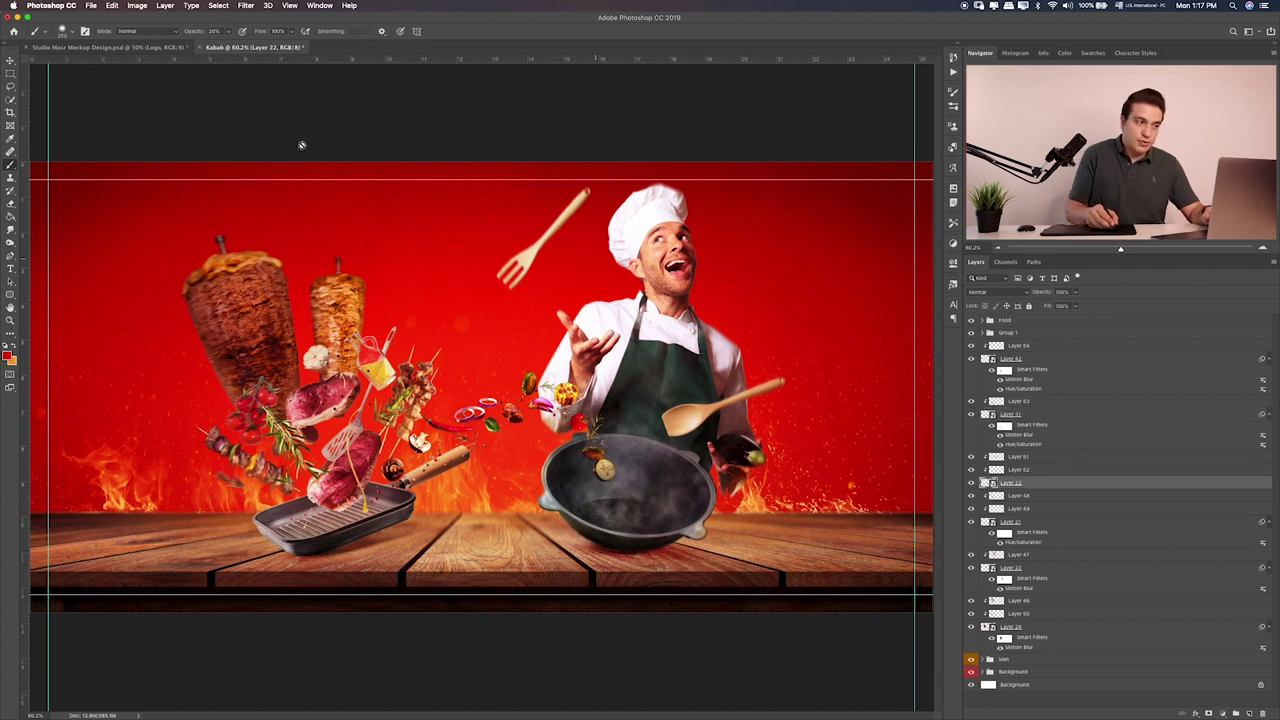
Try a Gaussian Blur on Layer 22, then cancel it
click(247, 6)
mouse_move(251, 124)
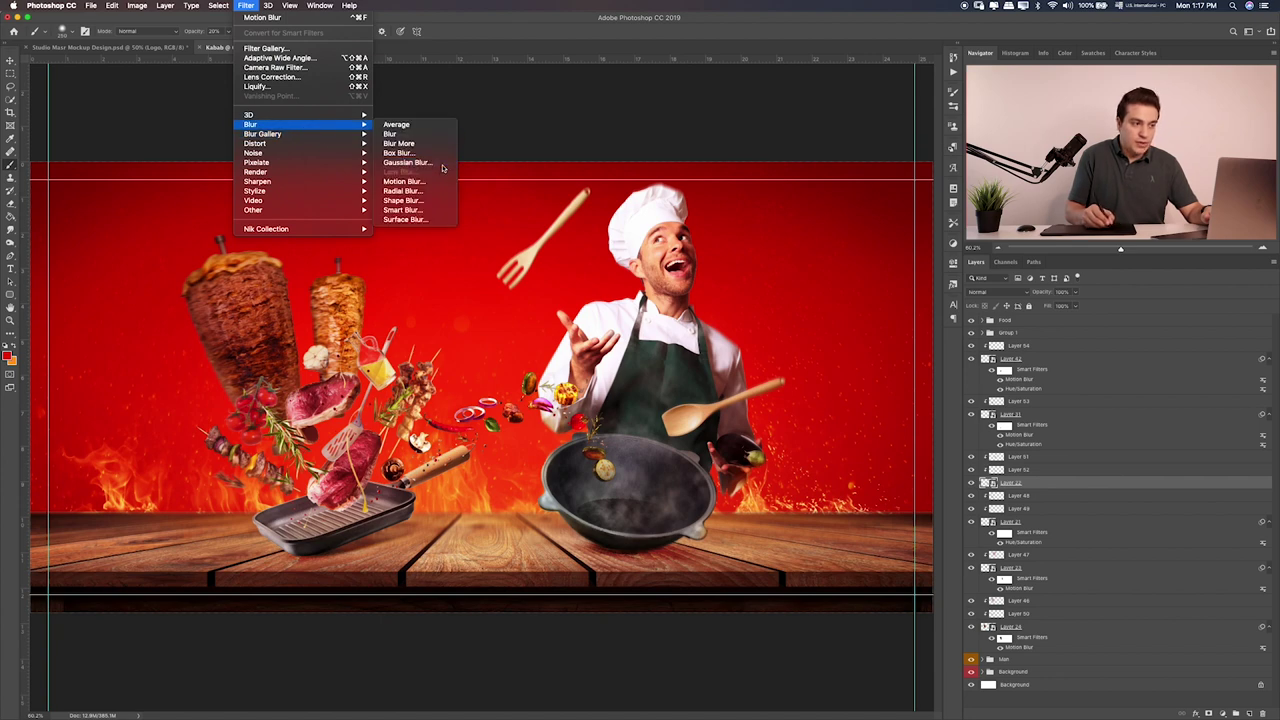
click(408, 162)
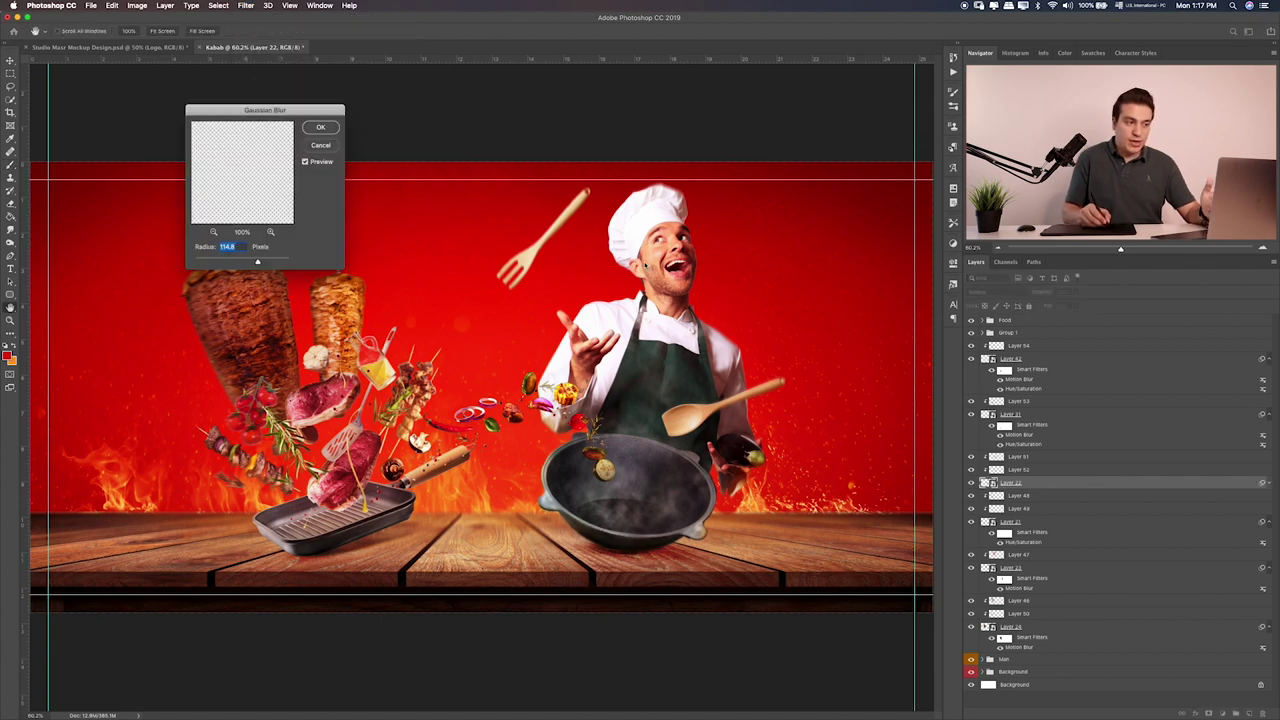
click(319, 160)
click(247, 6)
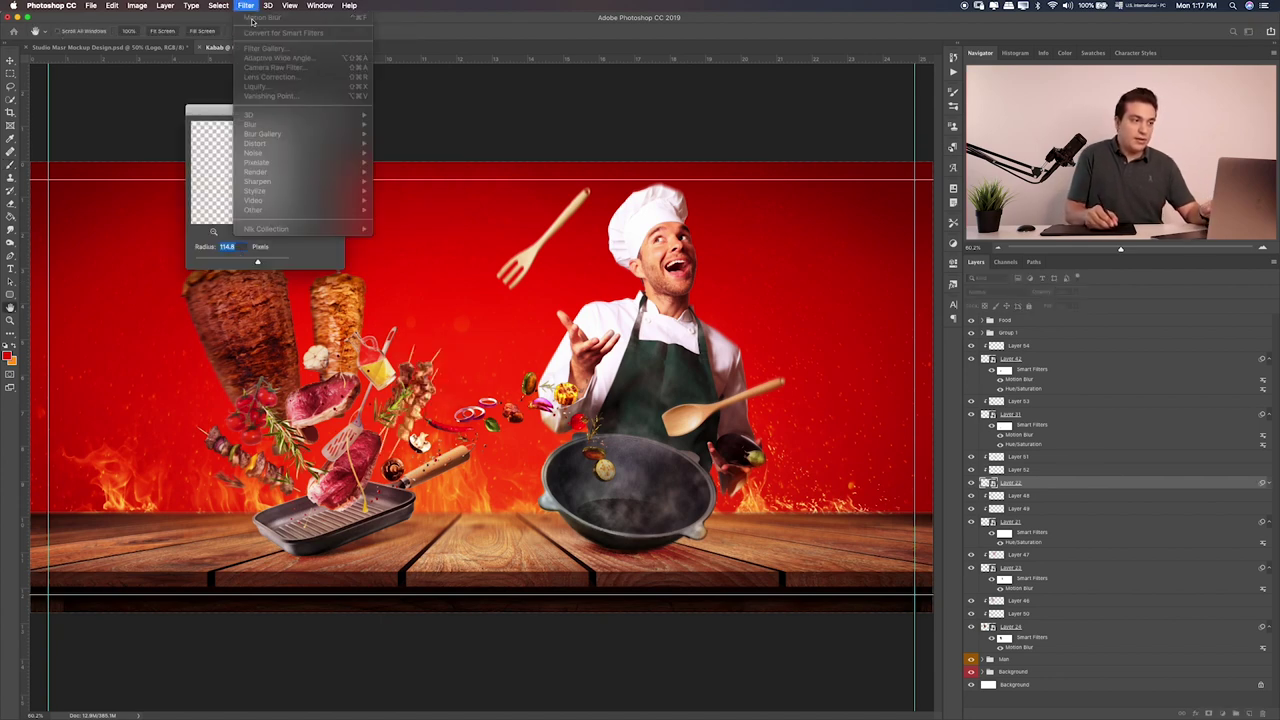
click(236, 125)
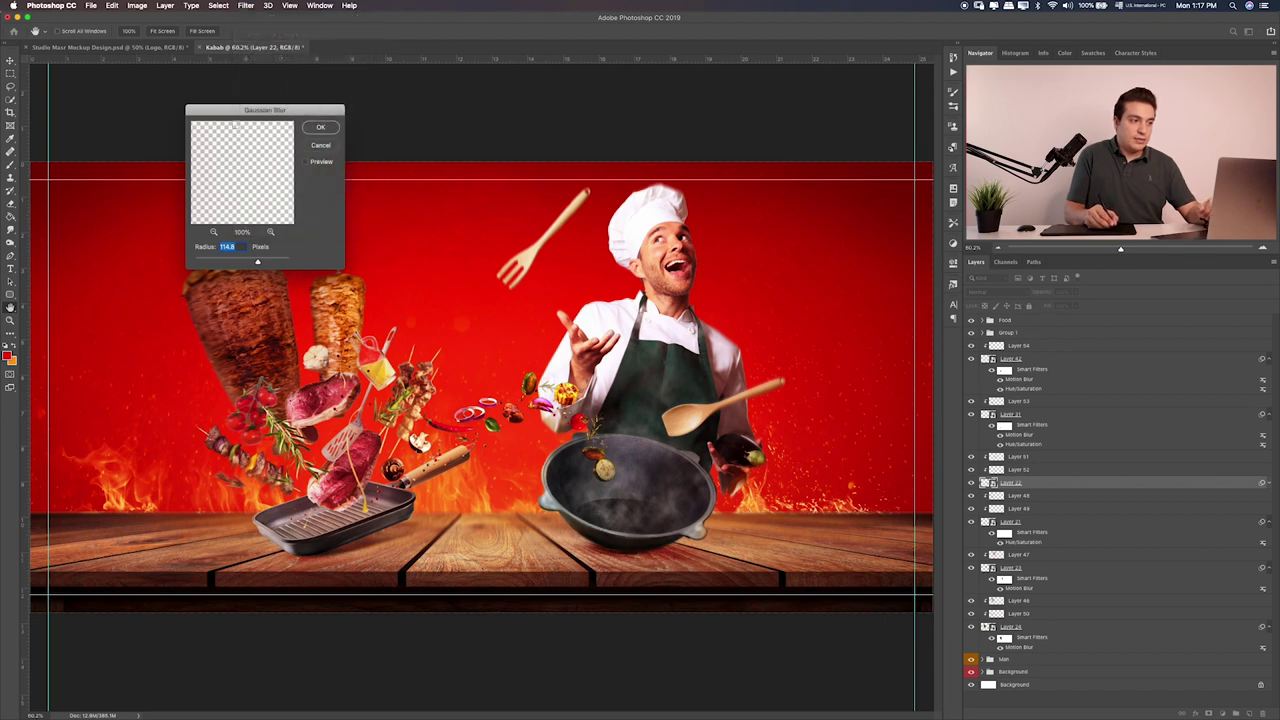
click(316, 144)
Apply Motion Blur to skewer Layer 22 and brush parts sharp on its mask
click(247, 8)
mouse_move(251, 124)
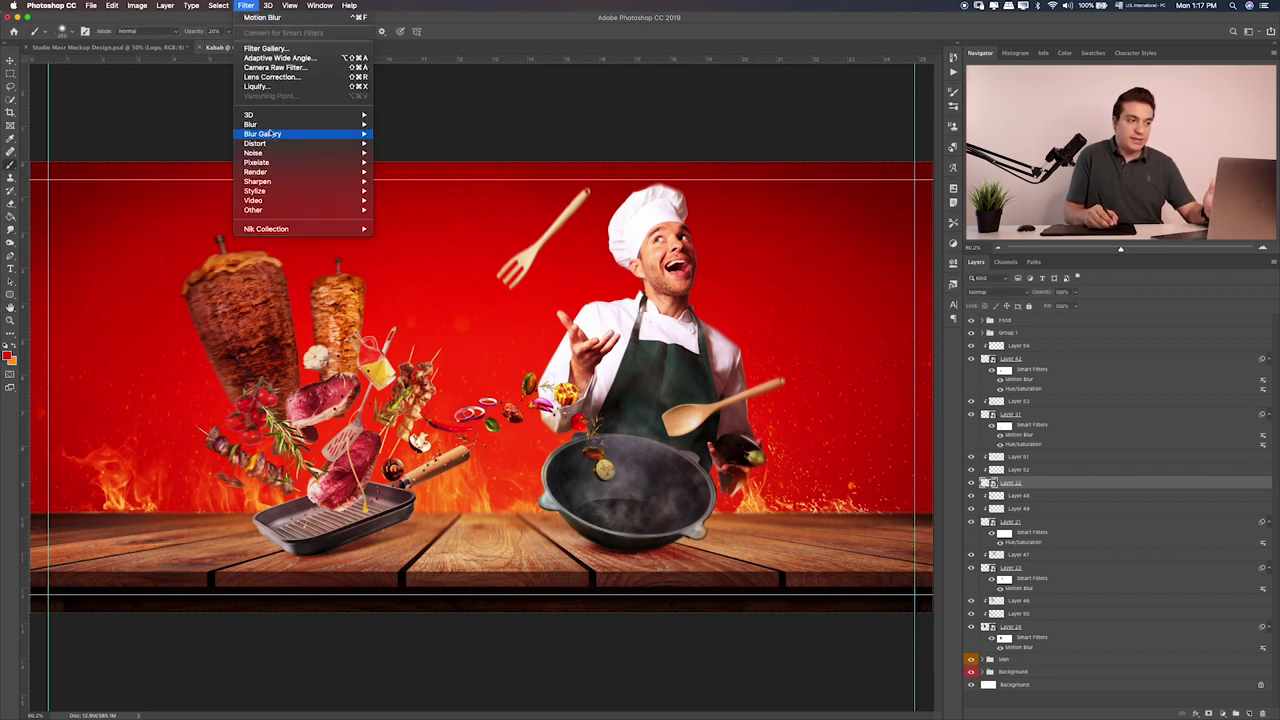
click(420, 183)
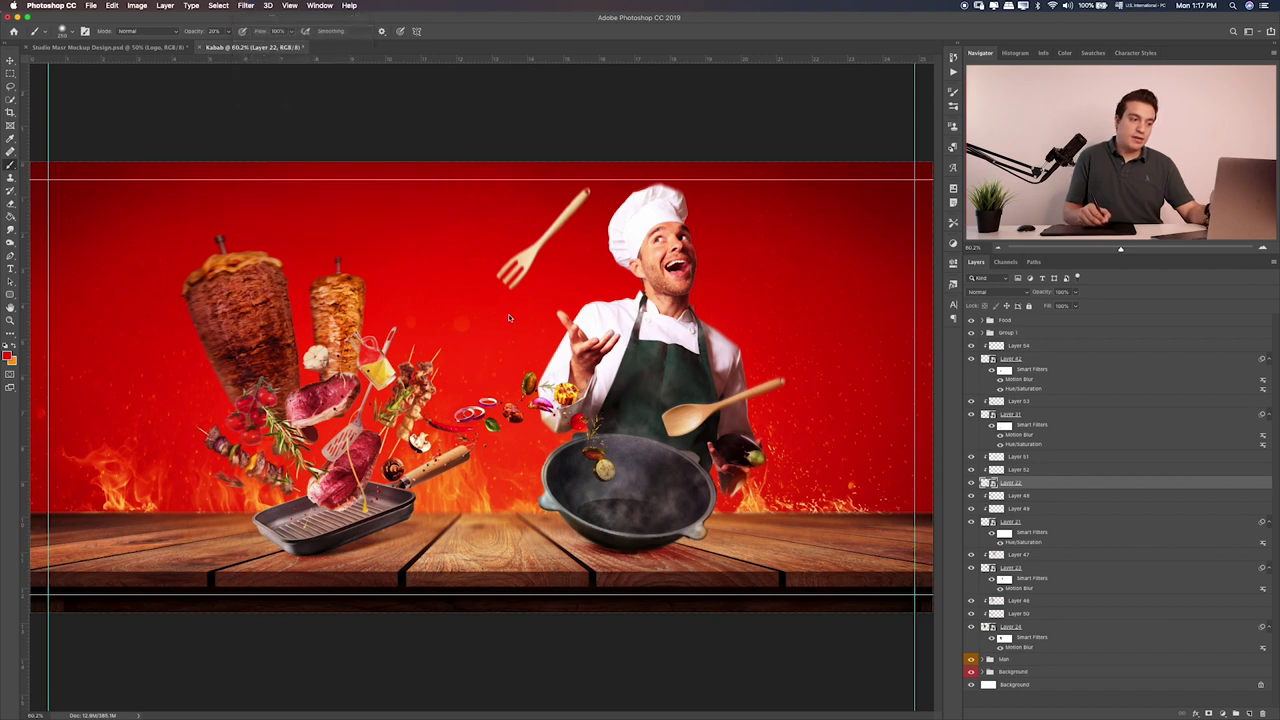
click(725, 133)
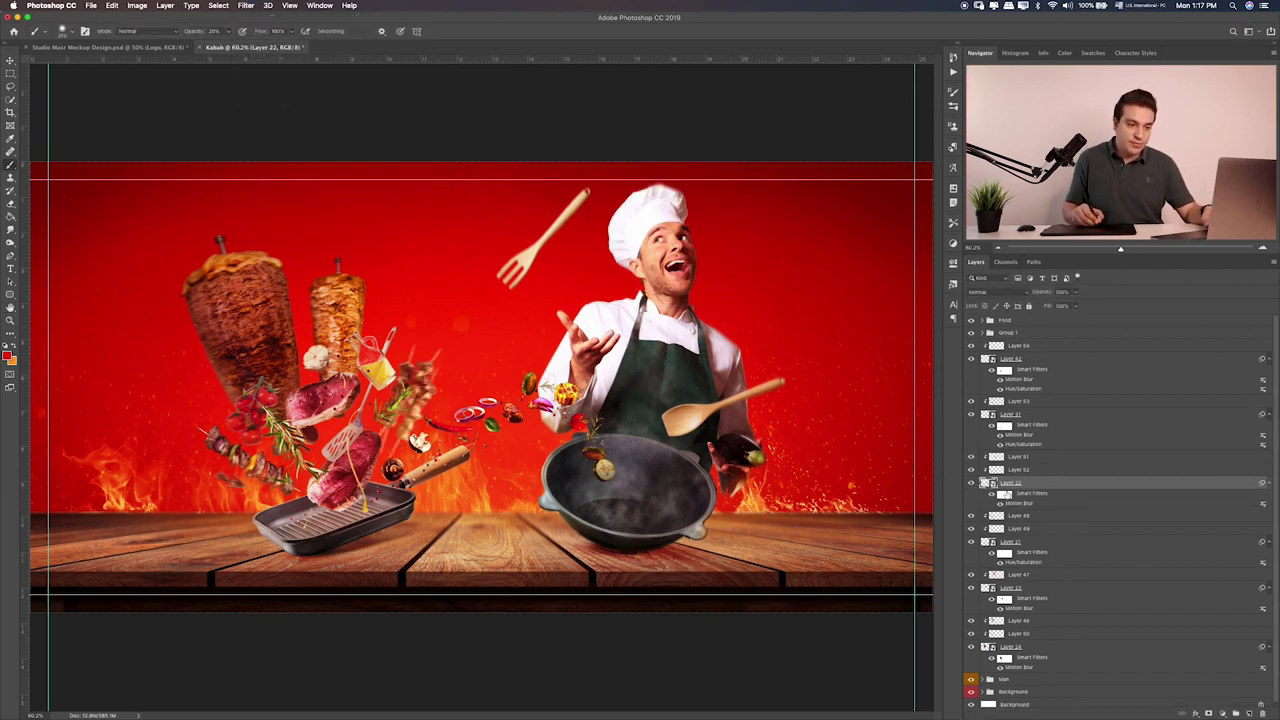
click(1004, 494)
drag(425, 425, 405, 410)
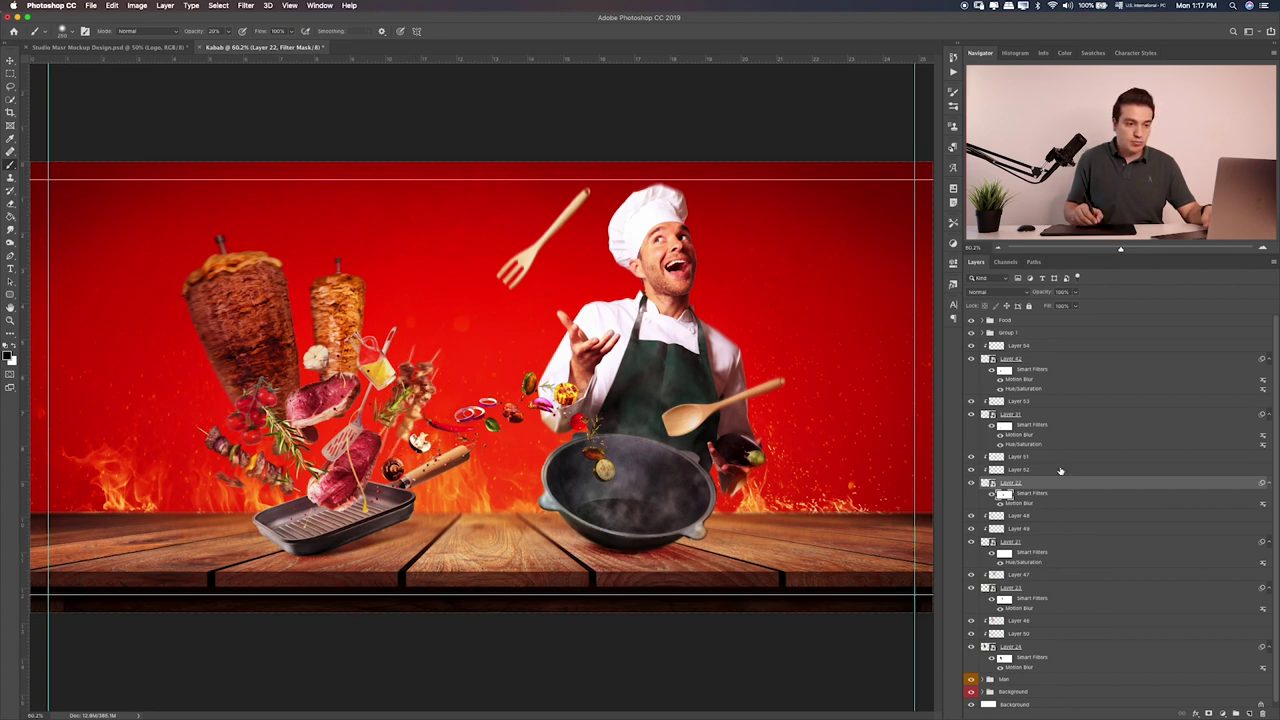
click(1018, 544)
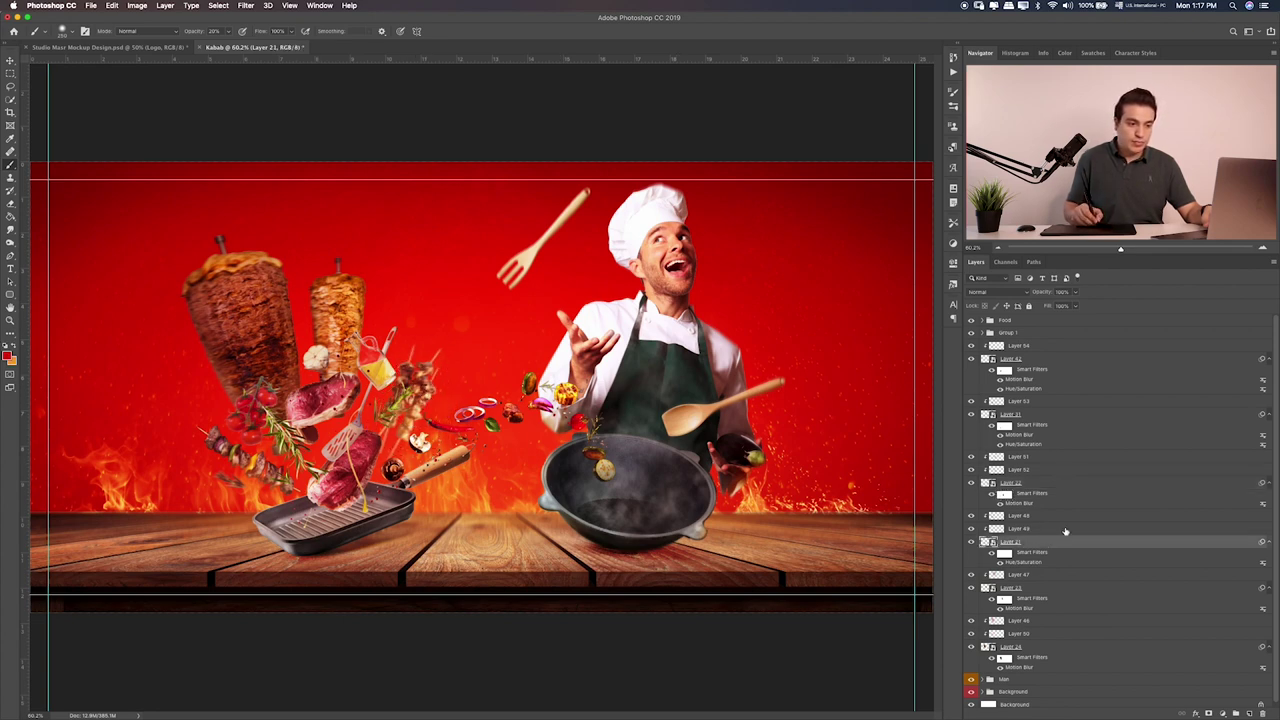
Apply a 12-pixel Motion Blur to skewer Layer 21 and compare its visibility
click(267, 5)
mouse_move(252, 124)
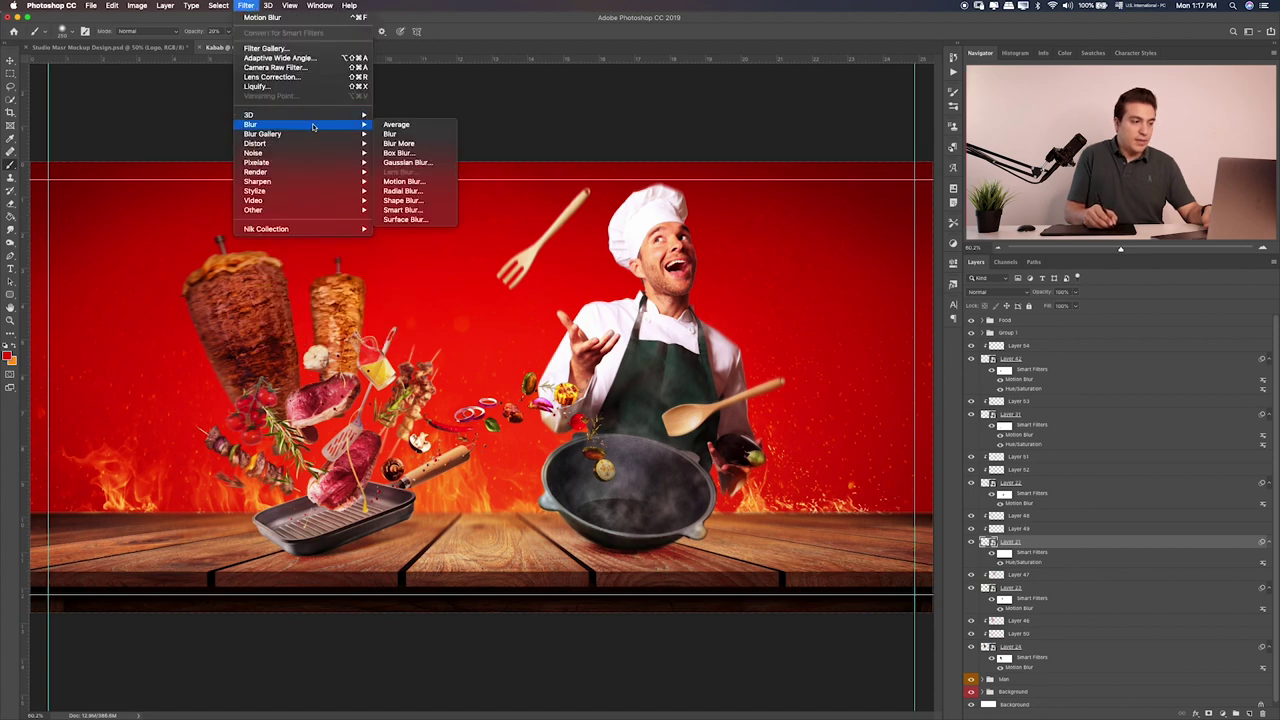
click(403, 181)
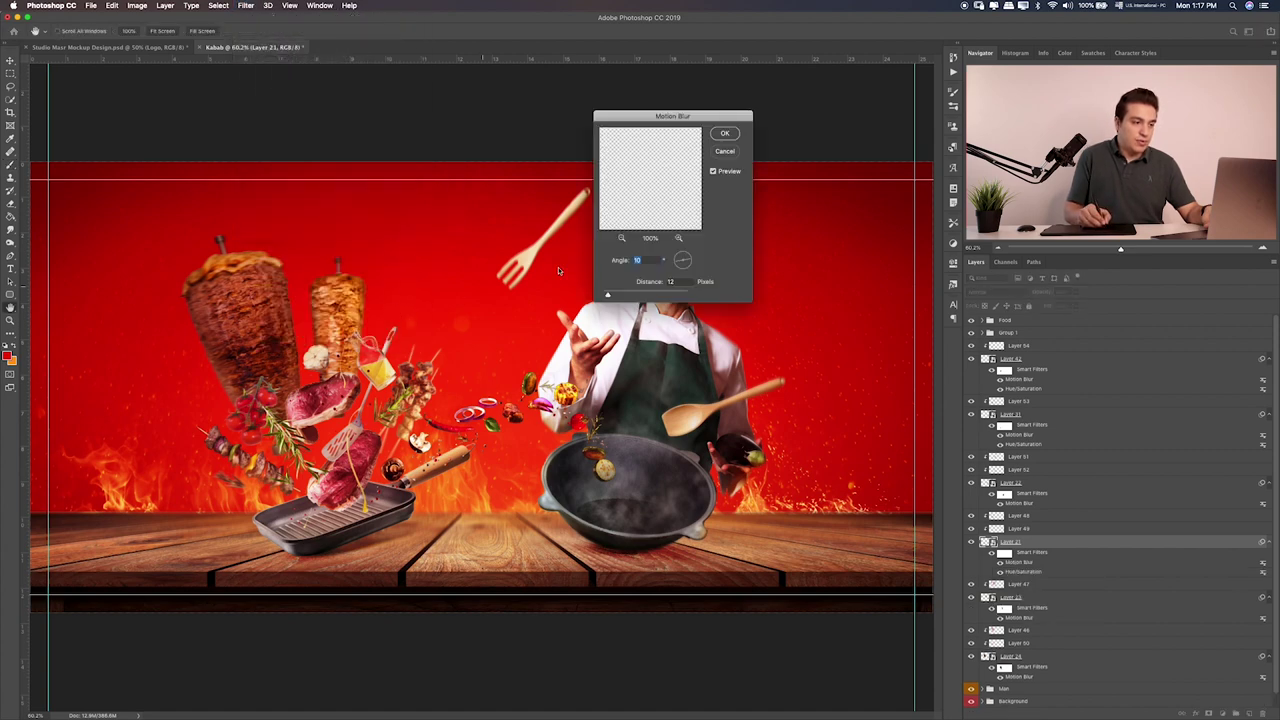
click(726, 134)
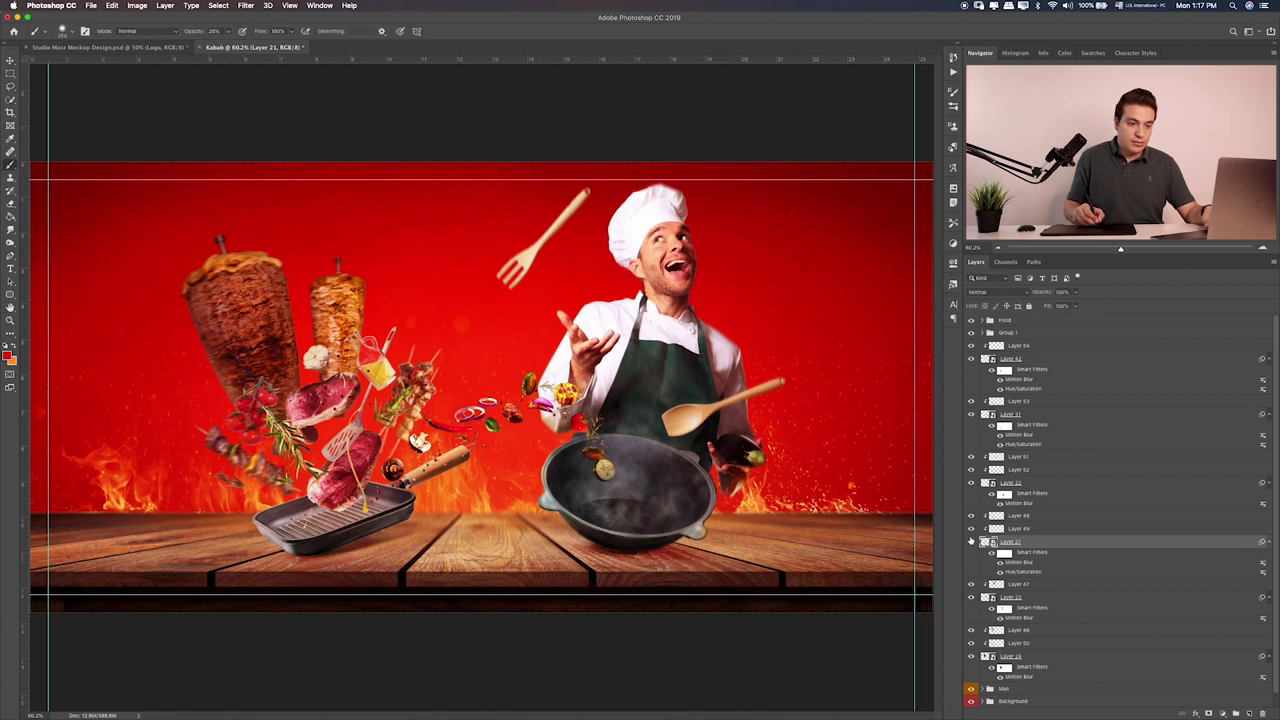
click(1003, 553)
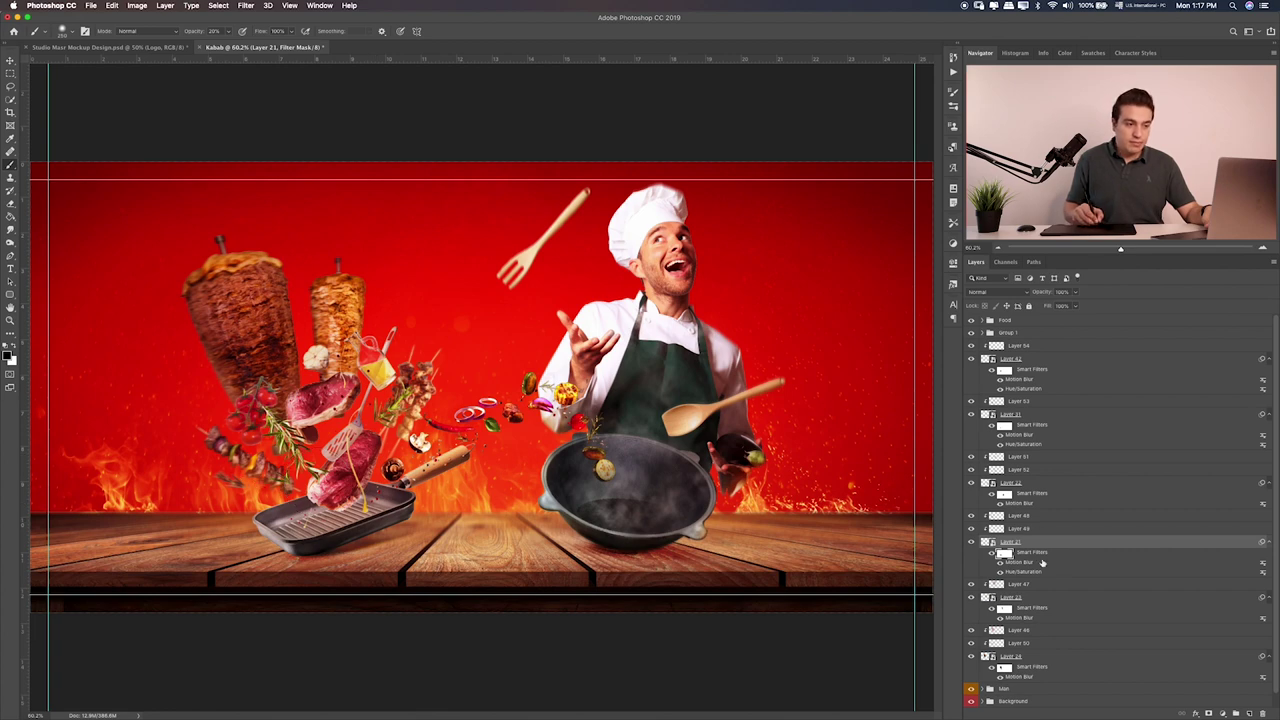
scroll(1008, 568, down, 1)
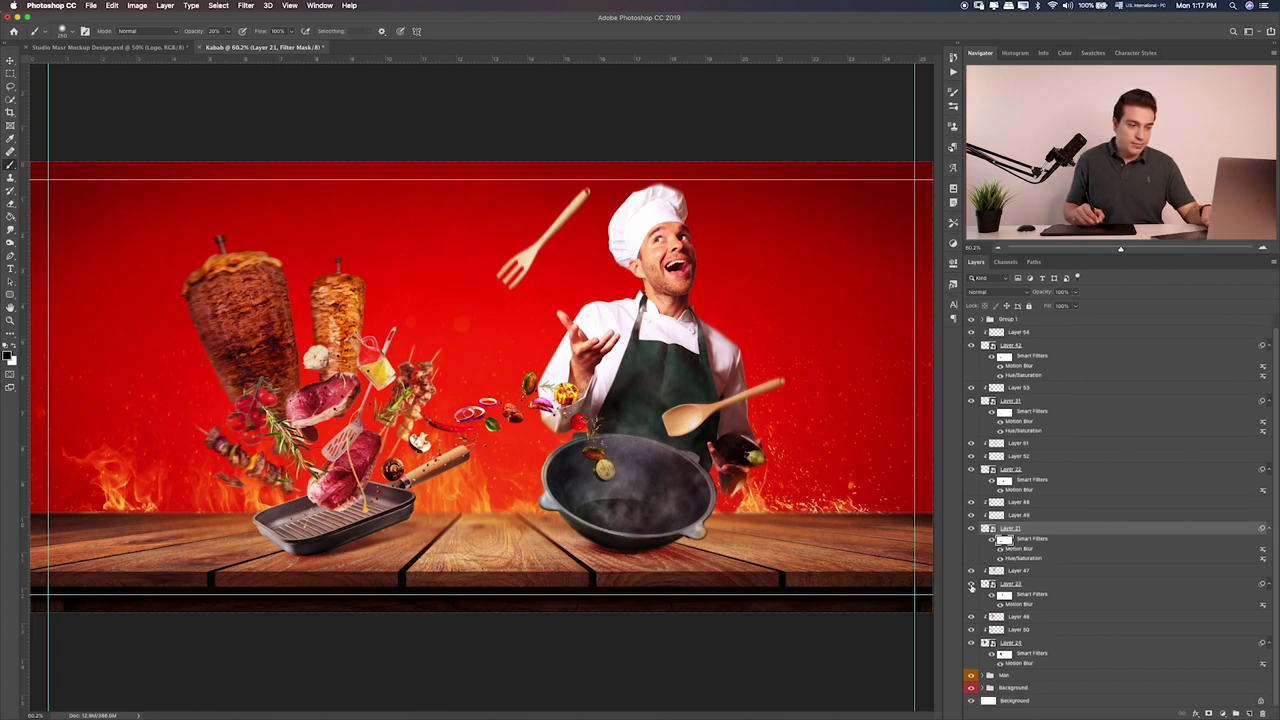
click(970, 570)
click(970, 585)
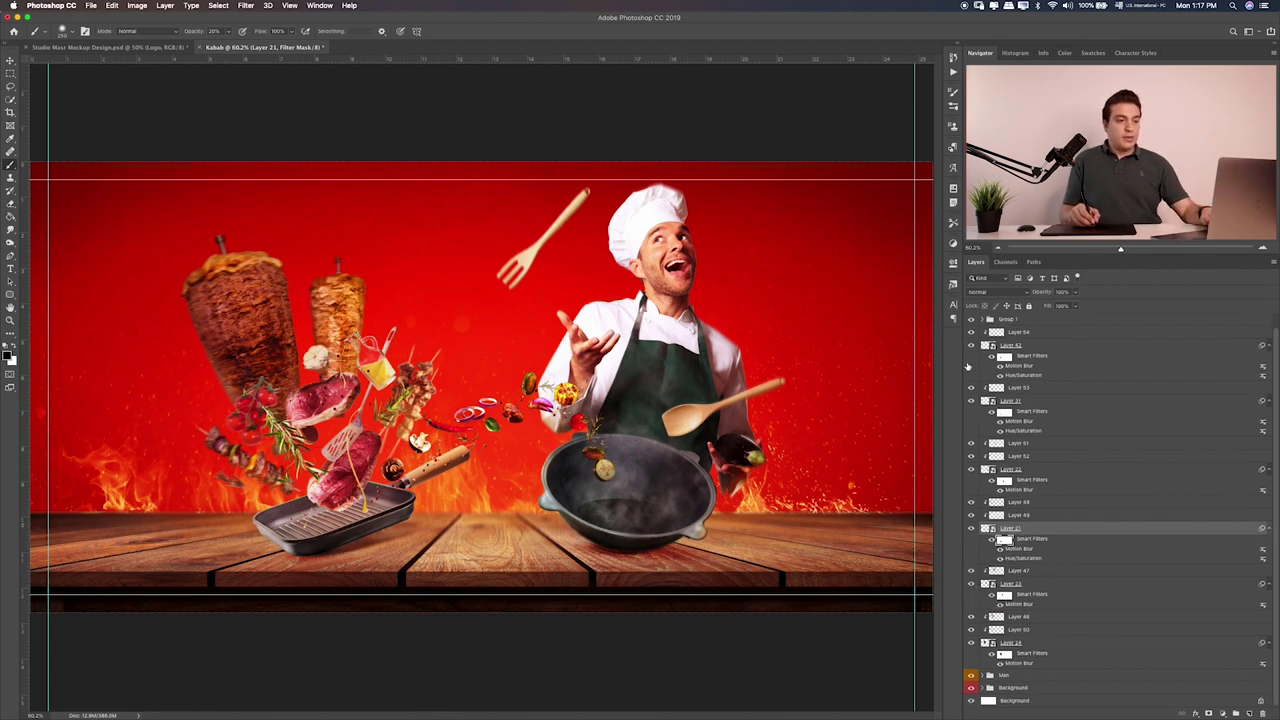
scroll(1010, 400, up, 1)
Select Layer 54 and drag the Layer 6.png mushroom from Finder onto the canvas
click(1064, 366)
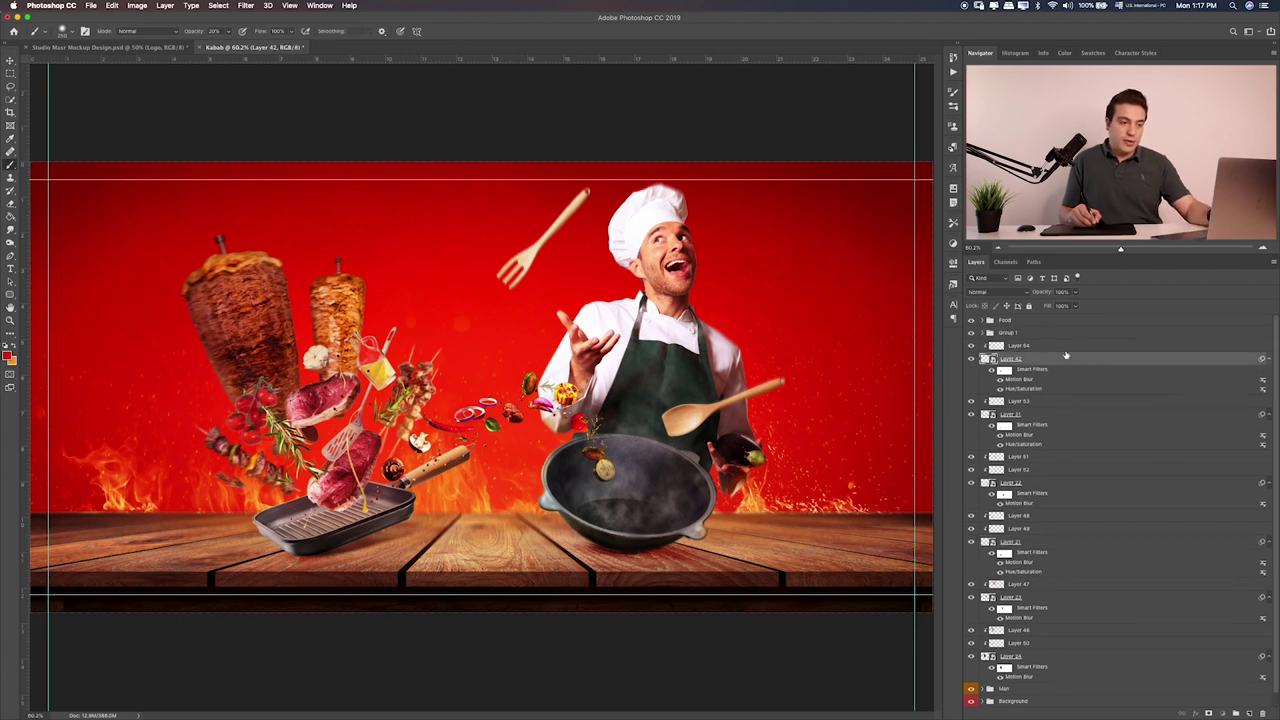
click(1066, 348)
key(super+Tab)
click(638, 285)
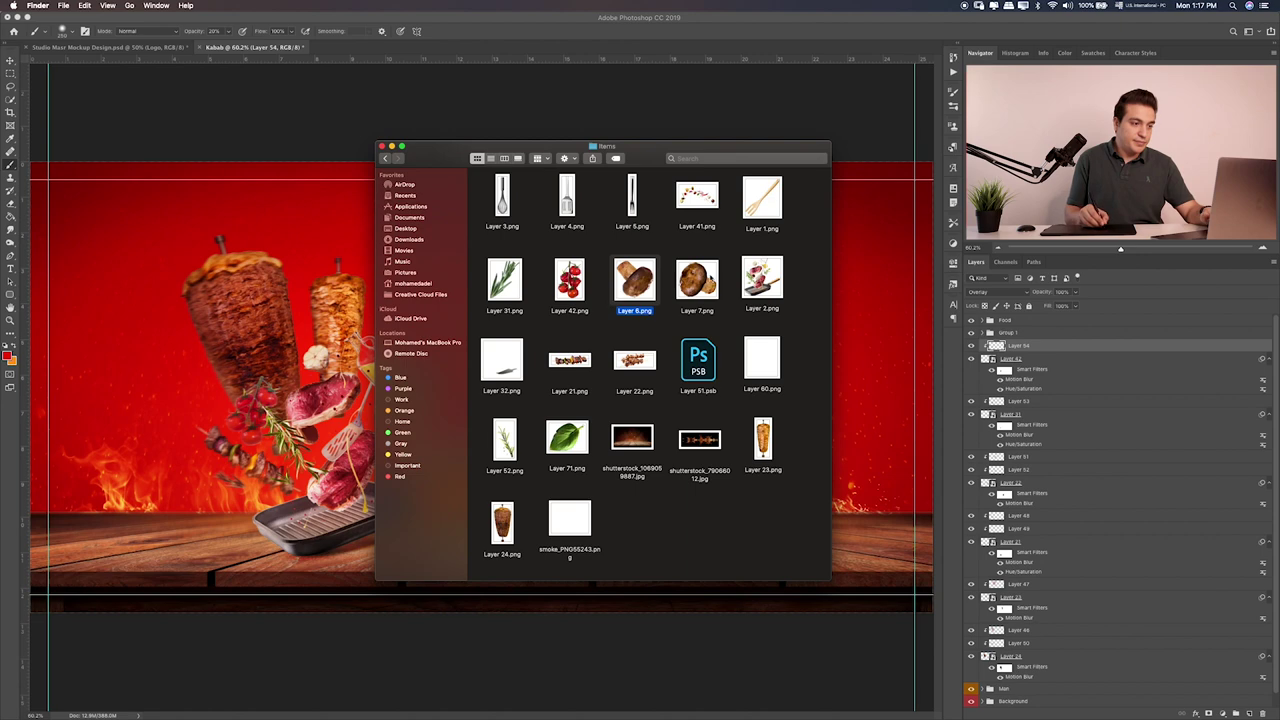
drag(636, 282, 282, 372)
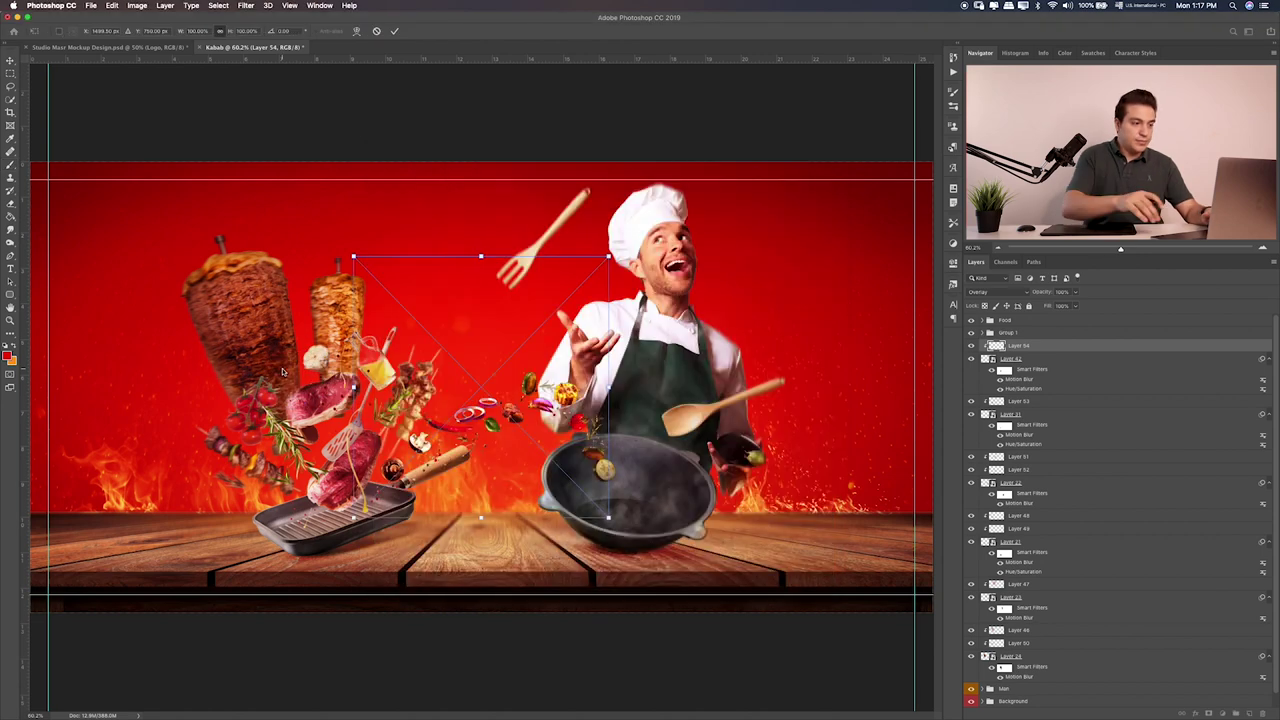
Place the mushrooms and scale Layer 6 and Layer 7 down to a small size
key(Return)
key(Return)
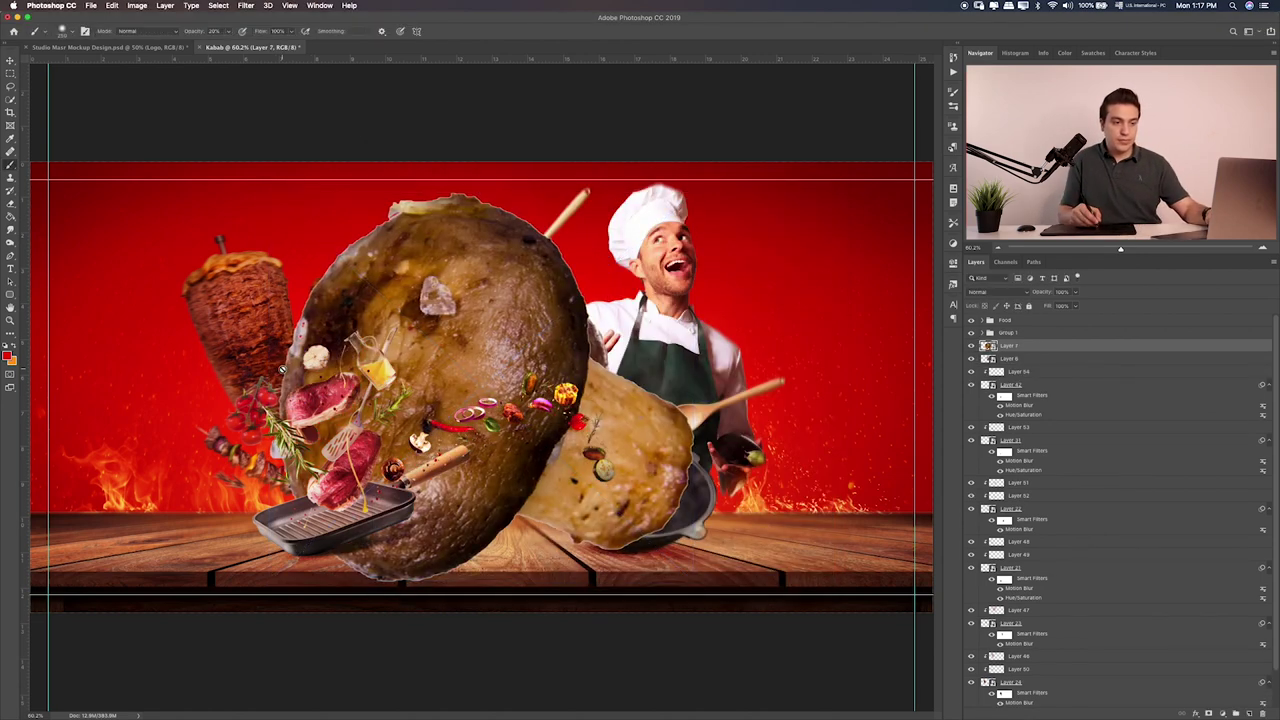
shift+click(1059, 362)
key(ctrl+t)
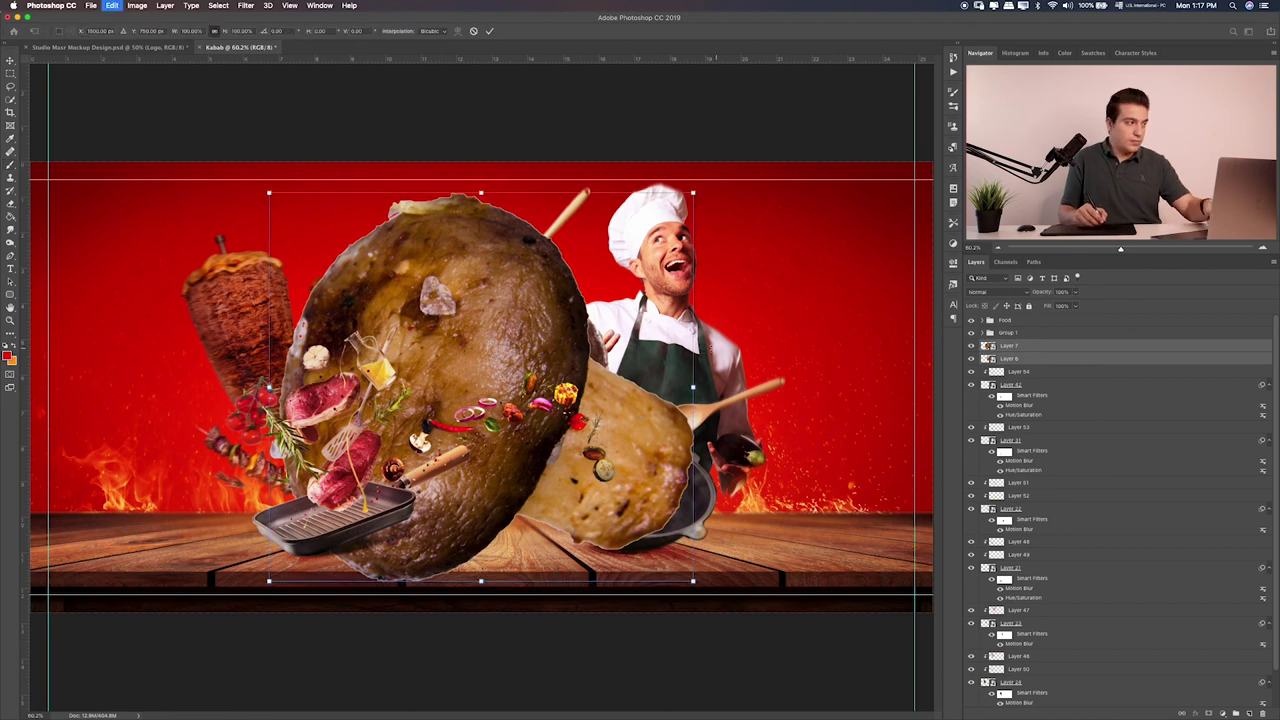
drag(697, 201, 408, 517)
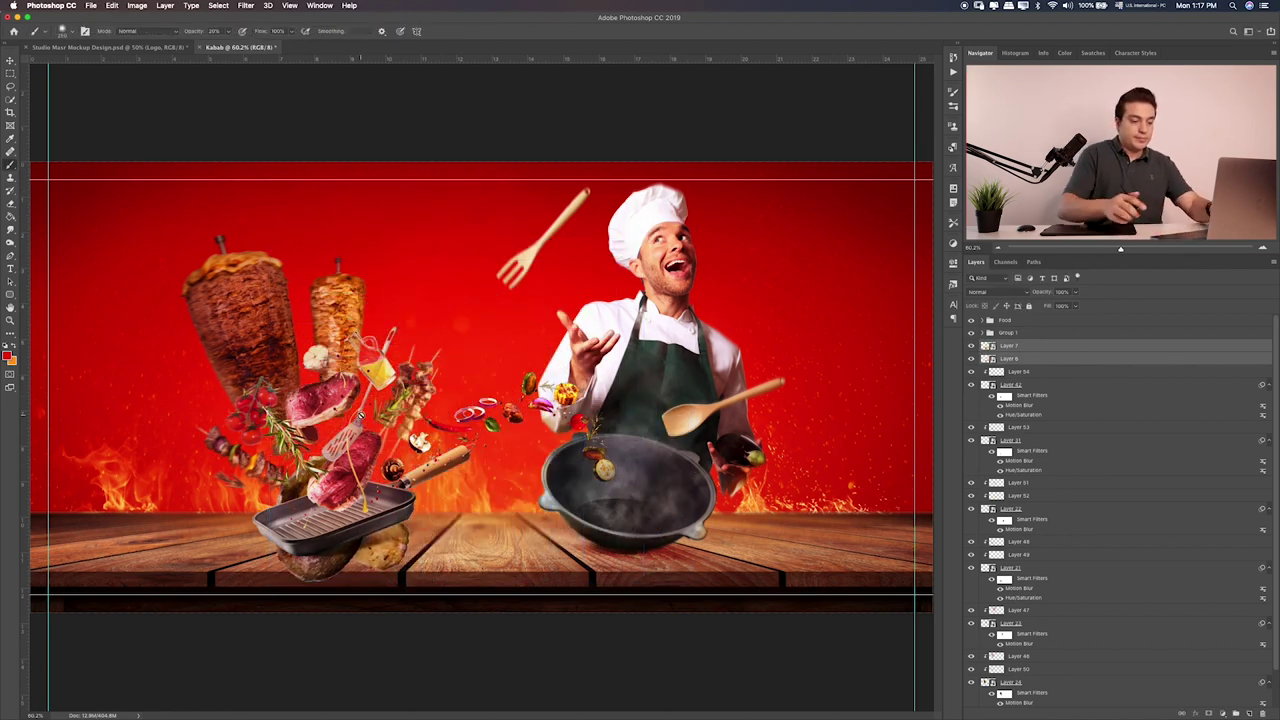
key(Return)
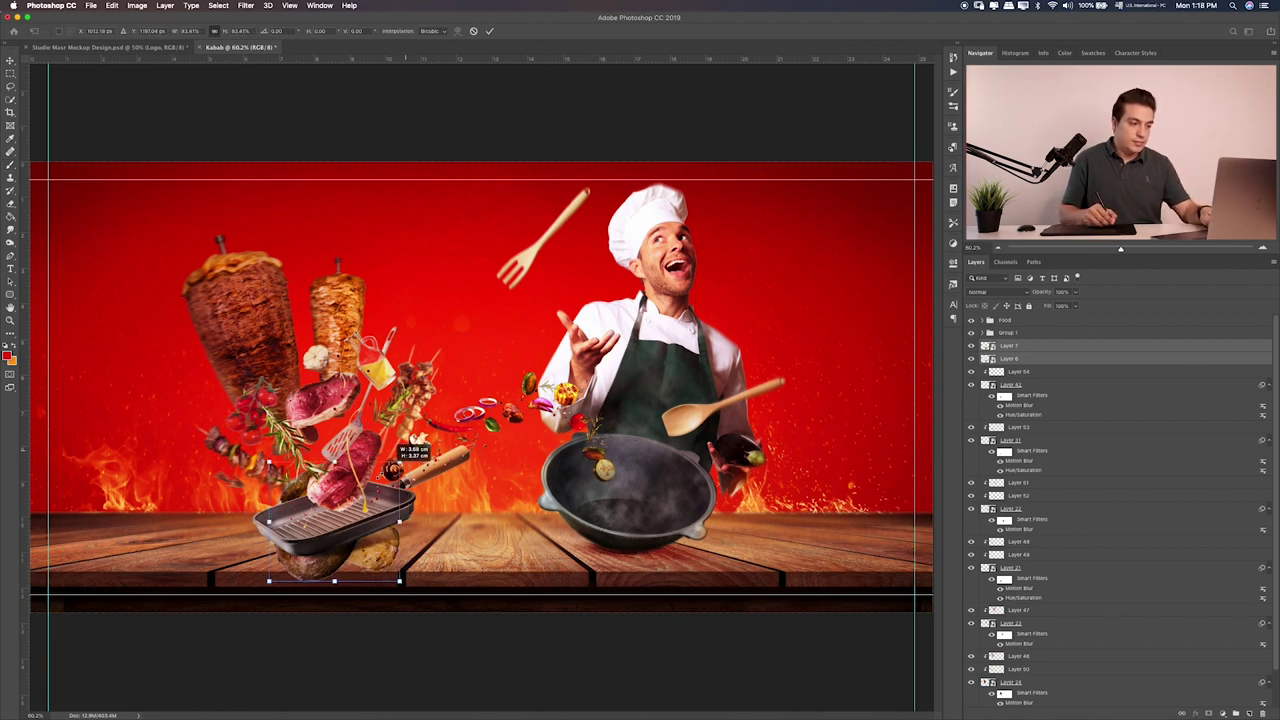
drag(340, 555, 178, 458)
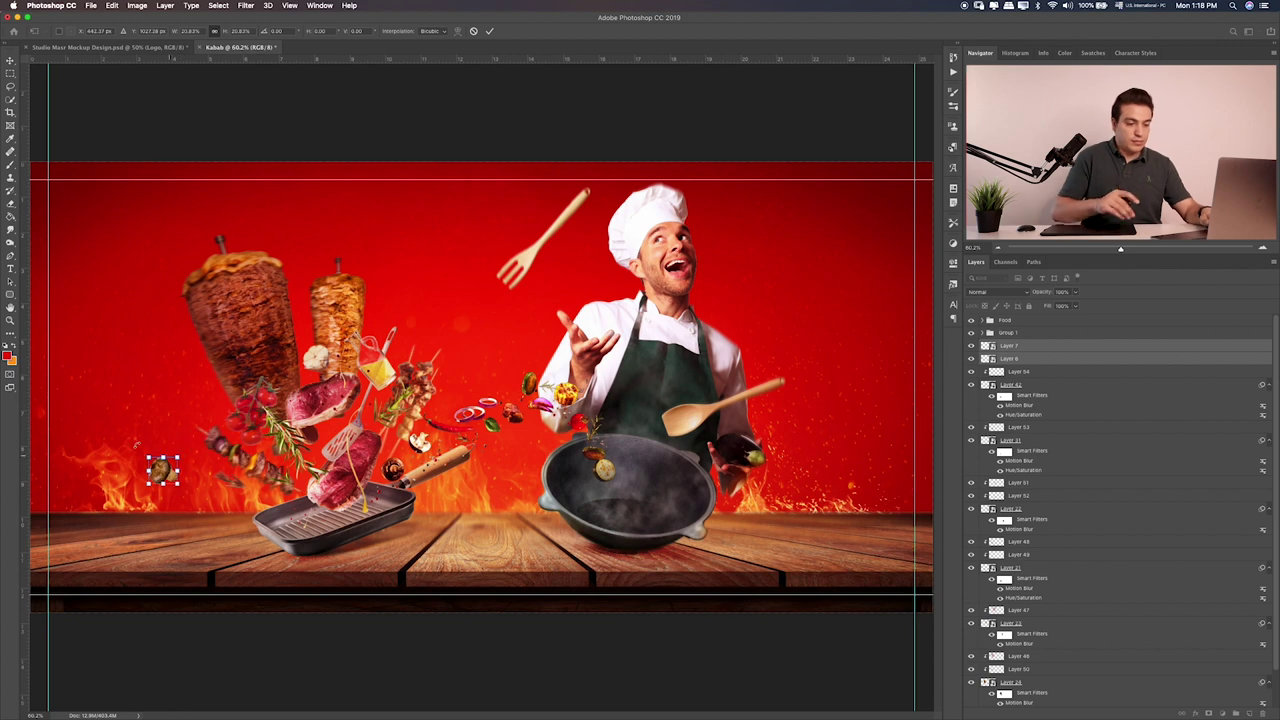
key(Return)
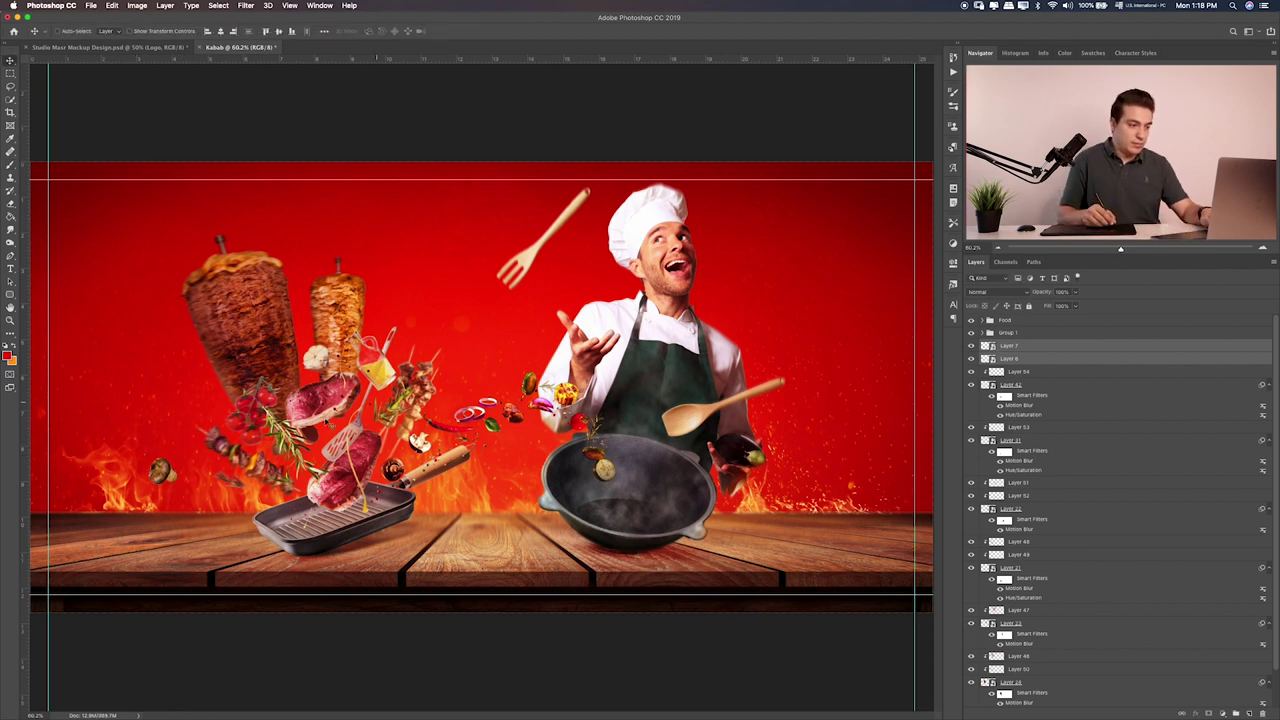
drag(376, 406, 402, 408)
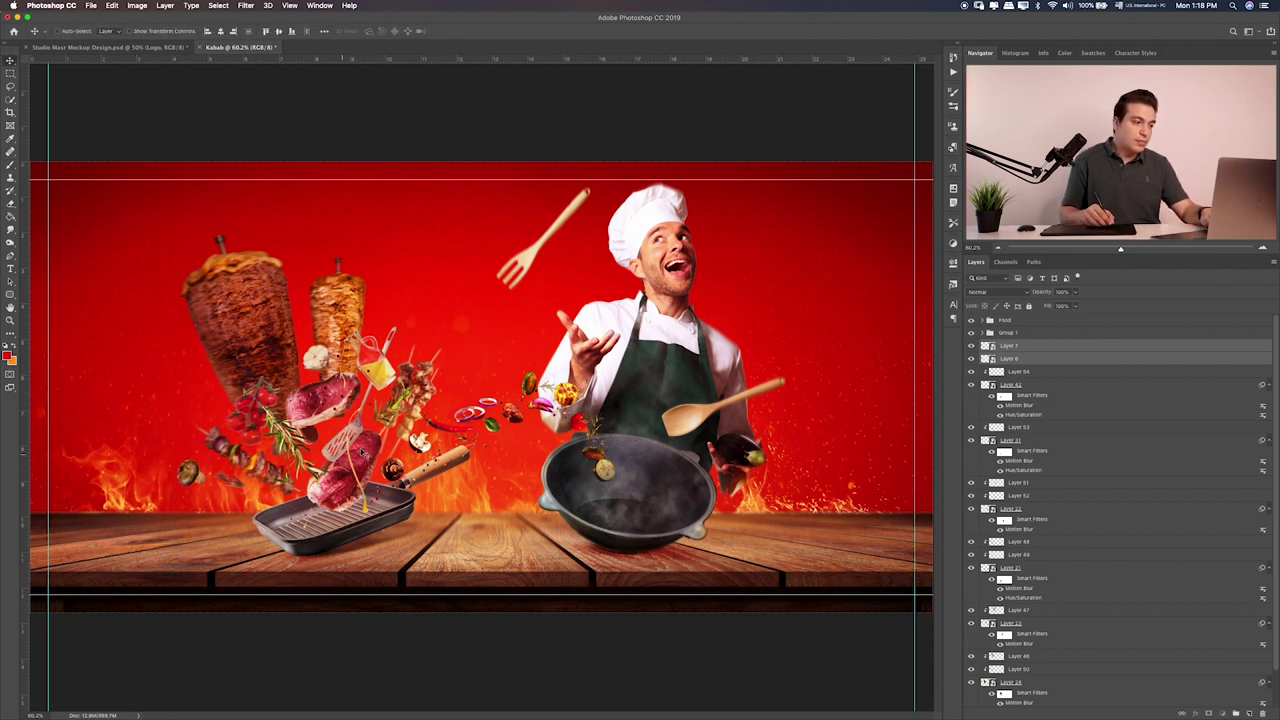
drag(363, 452, 335, 446)
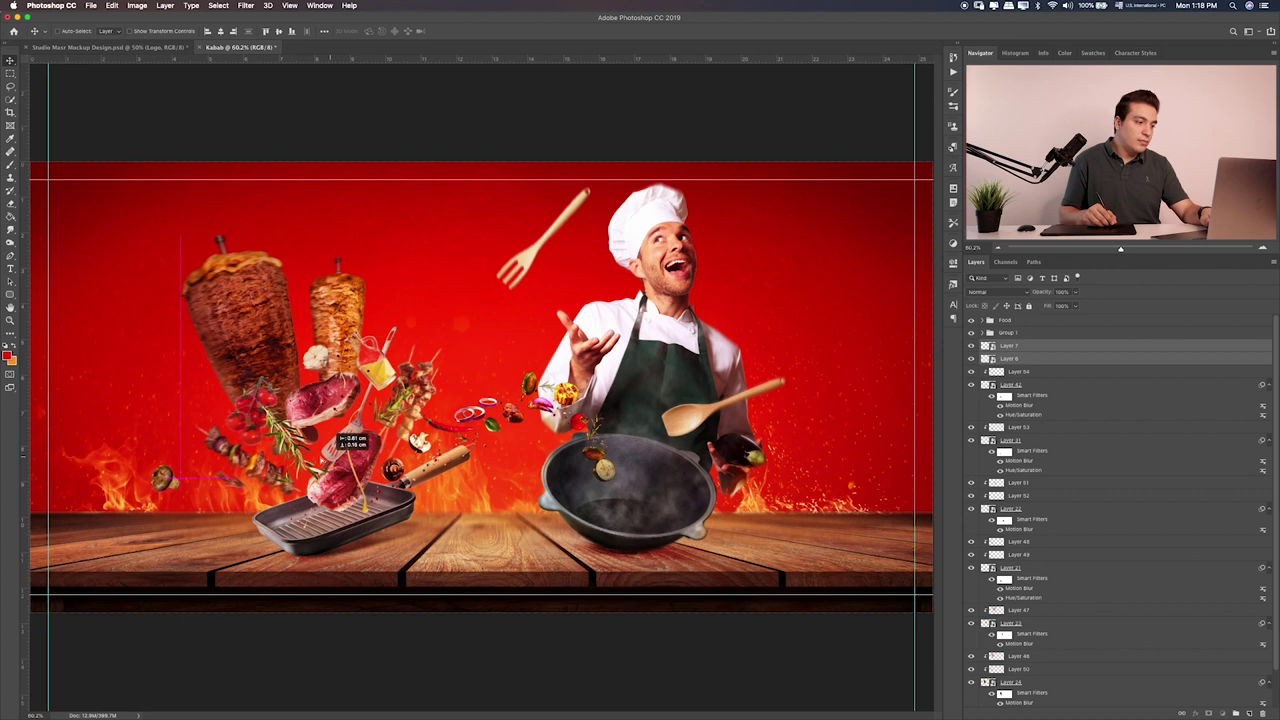
Move mushrooms Layer 6 and Layer 7 among the flying food left of the grill pan
click(1025, 360)
mouse_move(650, 330)
mouse_down()
mouse_move(718, 310)
mouse_move(702, 435)
mouse_move(476, 436)
mouse_up()
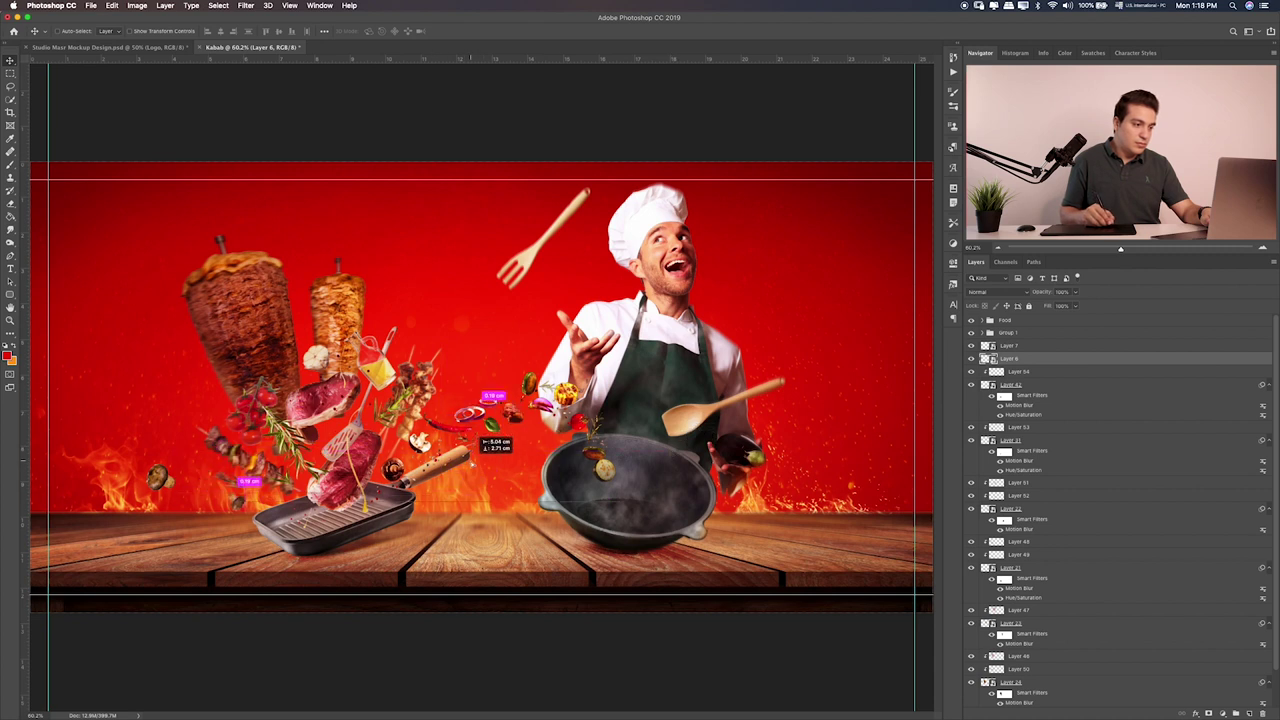
drag(485, 436, 462, 340)
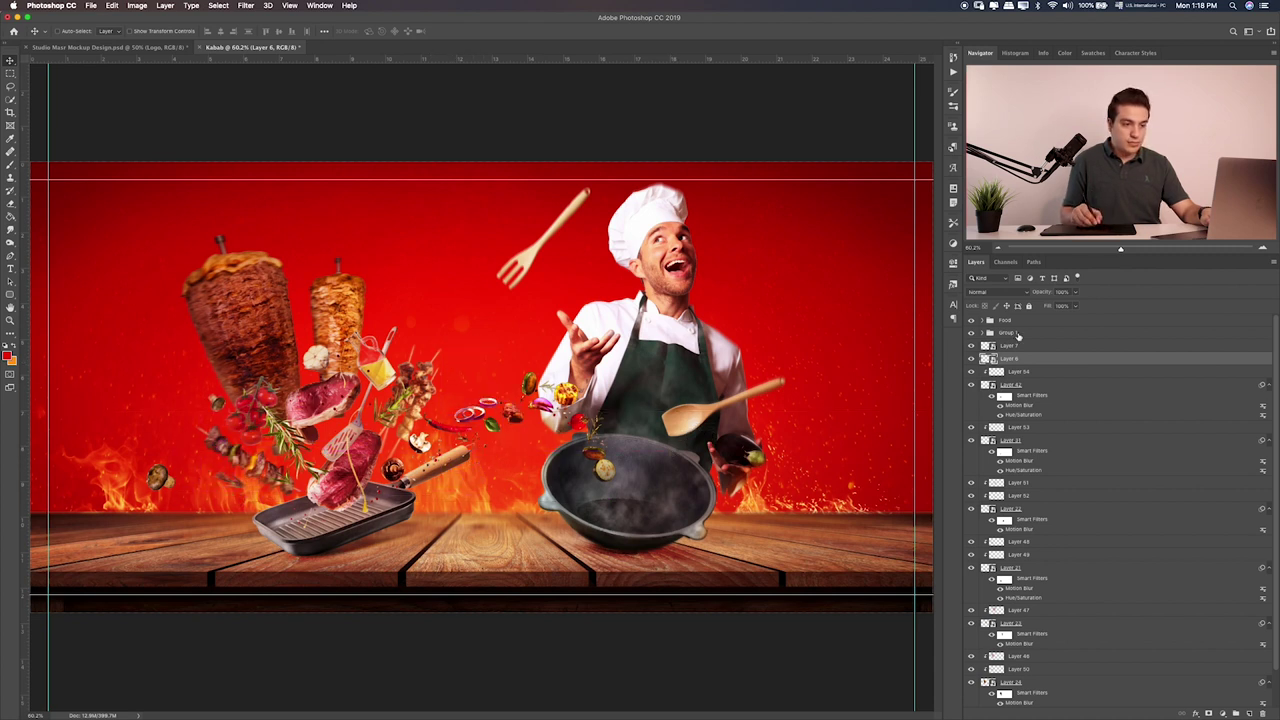
click(1010, 346)
drag(430, 460, 486, 456)
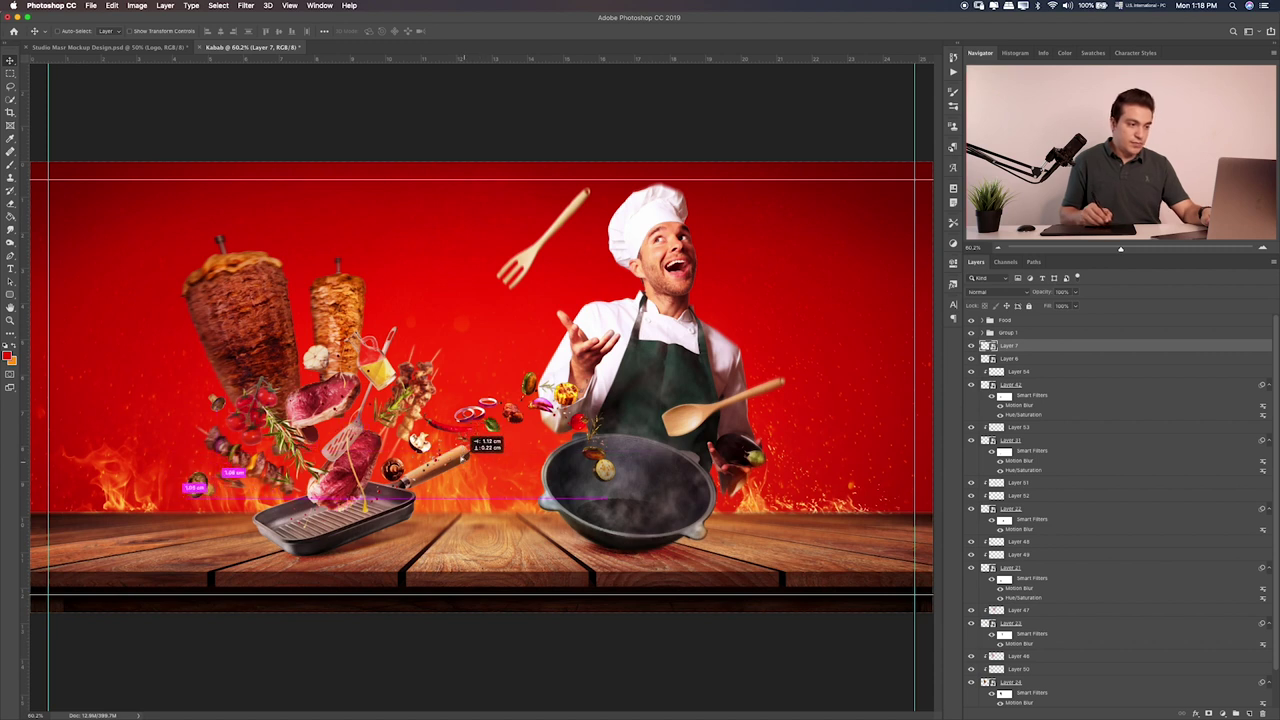
drag(486, 456, 495, 470)
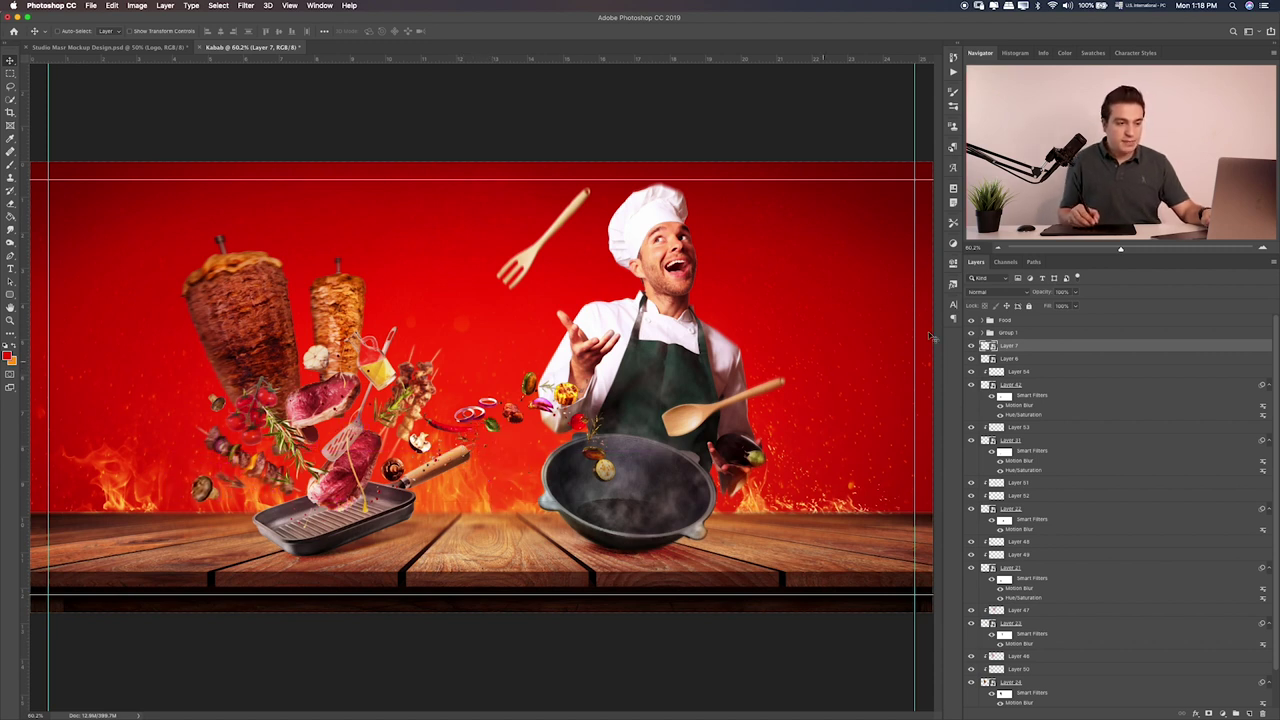
Add new Layer 55 directly above mushroom Layer 6 with Color Dodge blending
click(1060, 359)
click(1250, 713)
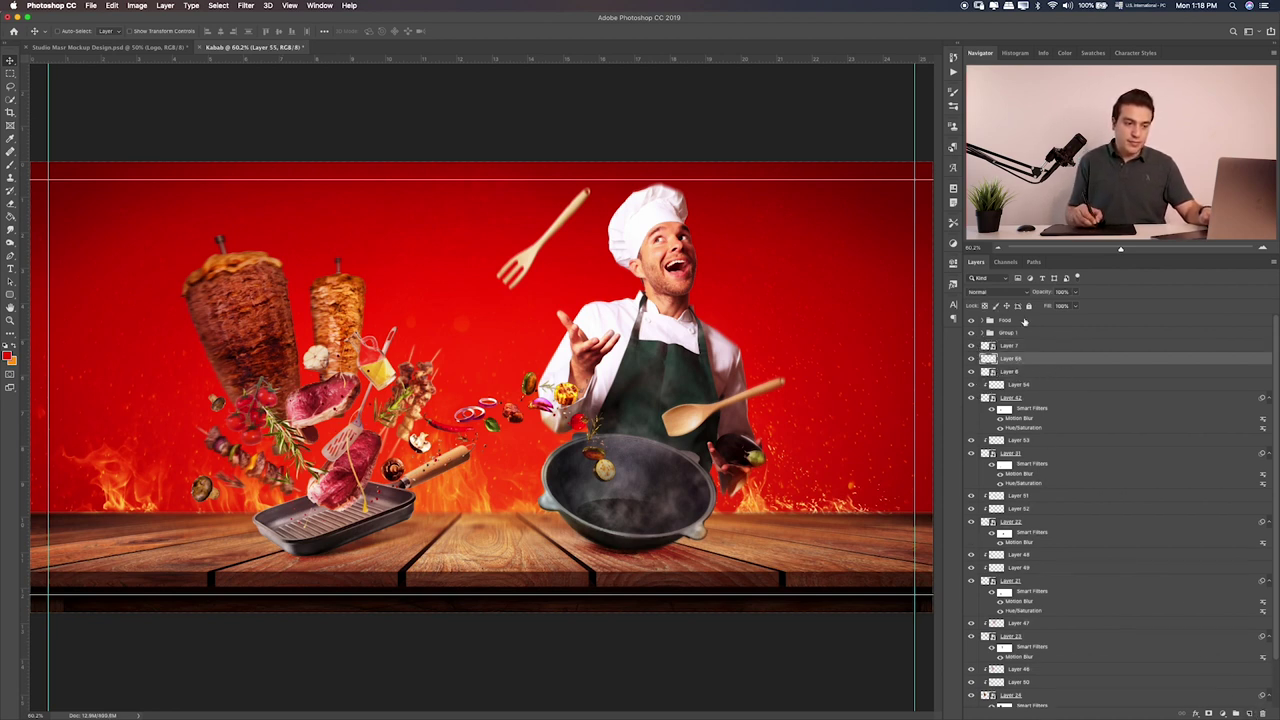
drag(1031, 362, 1017, 368)
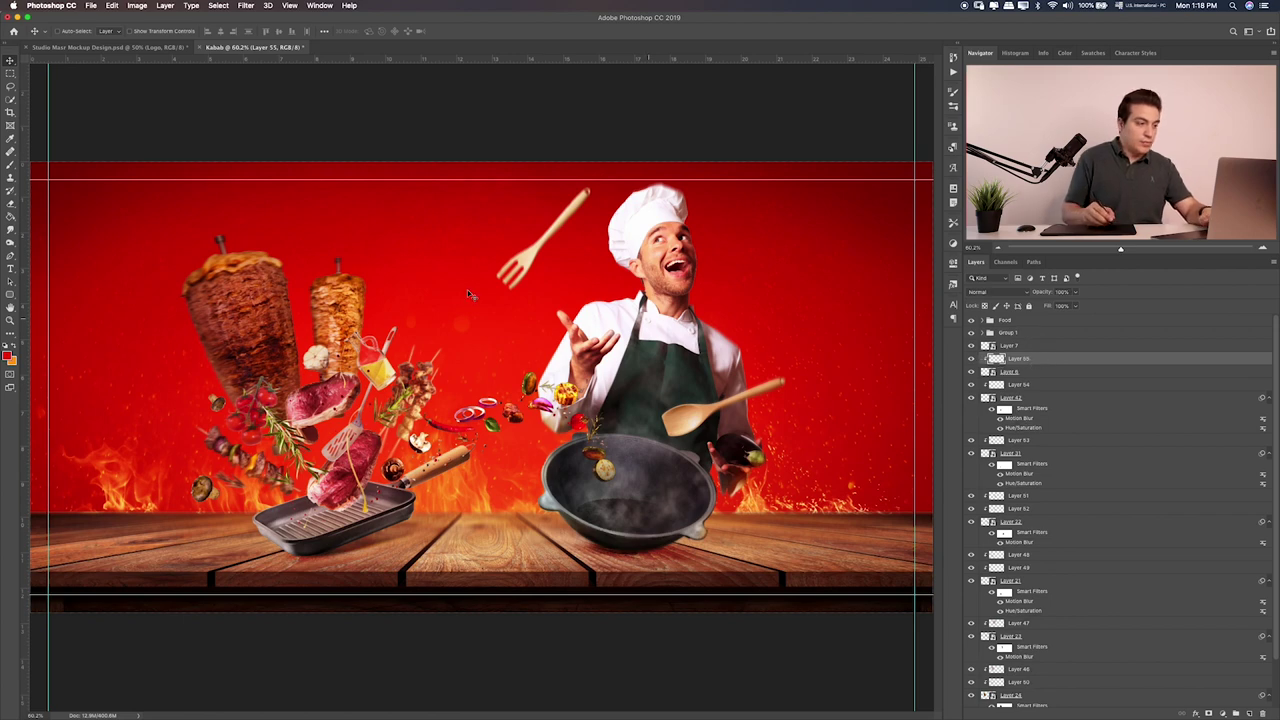
key(b)
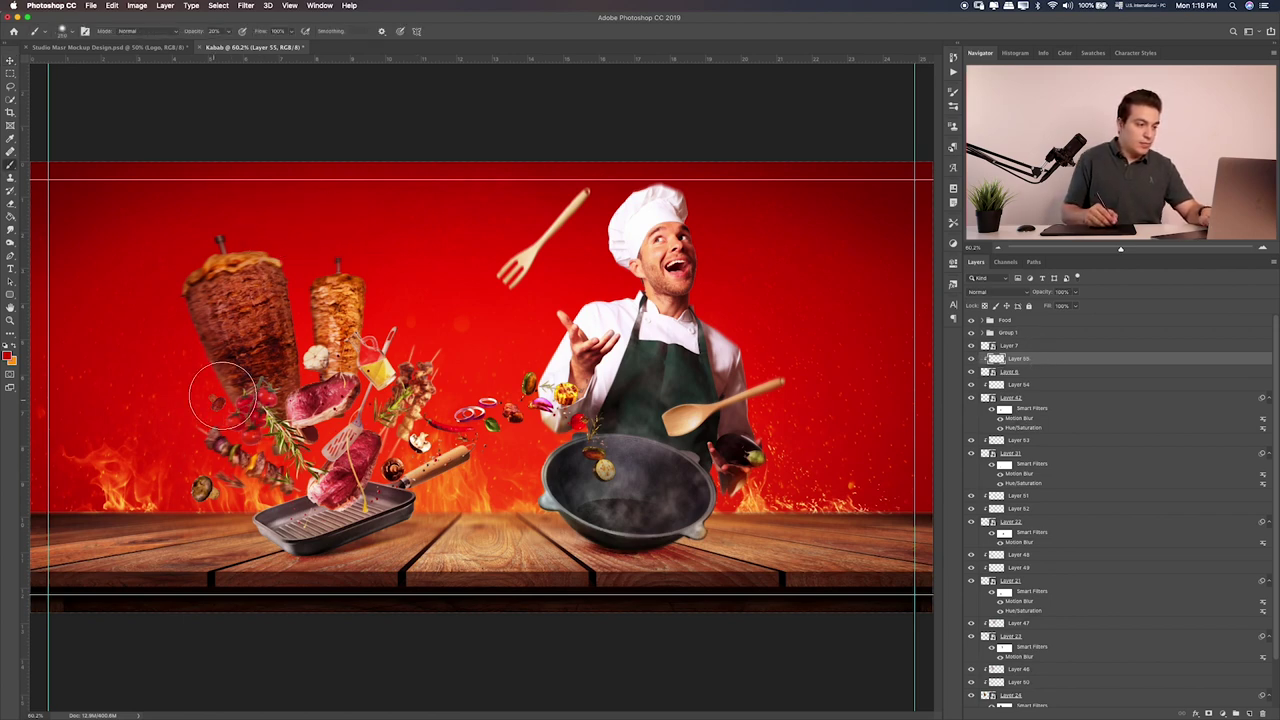
key(v)
key(alt+shift+i)
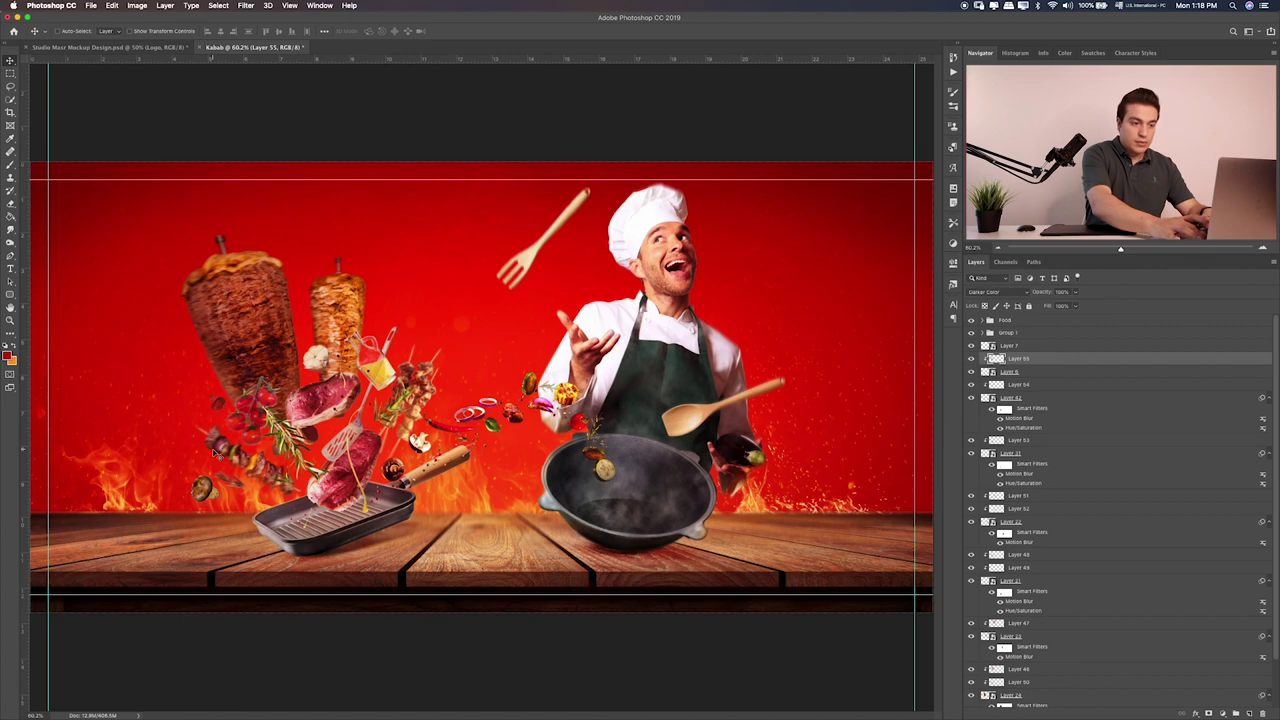
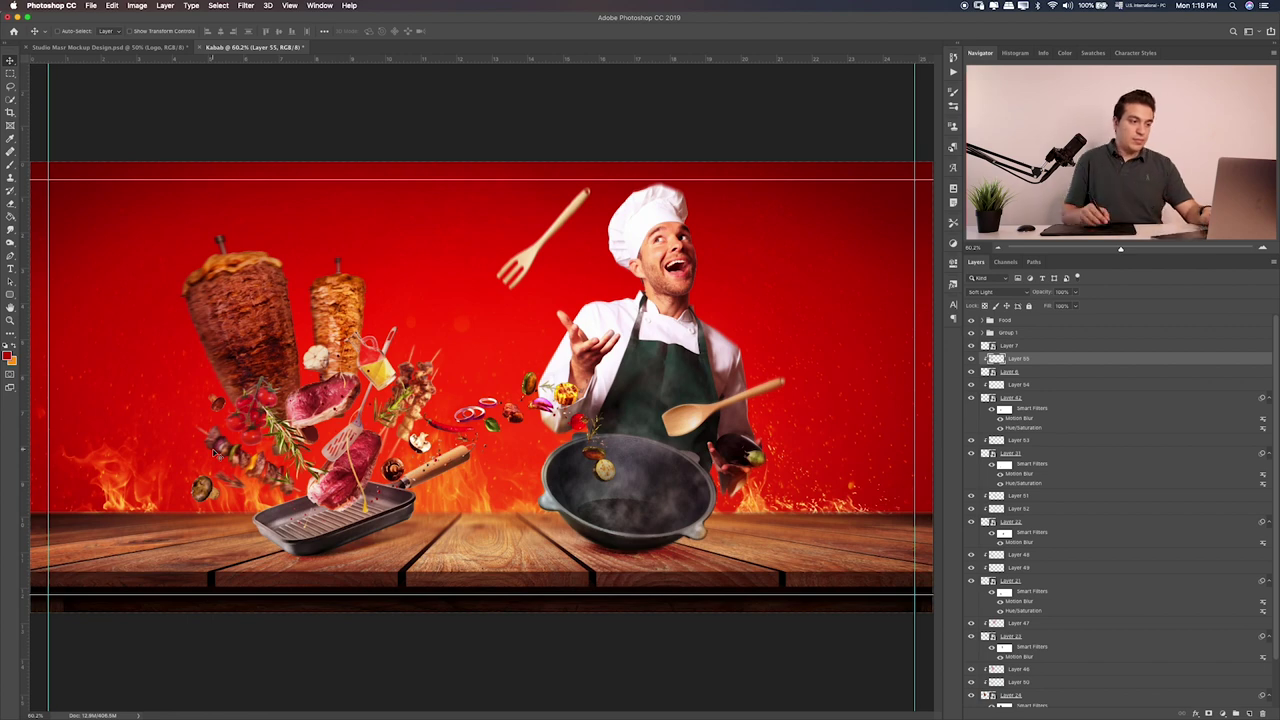
Apply a Motion Blur smart filter to mushroom Layer 6
double_click(1042, 372)
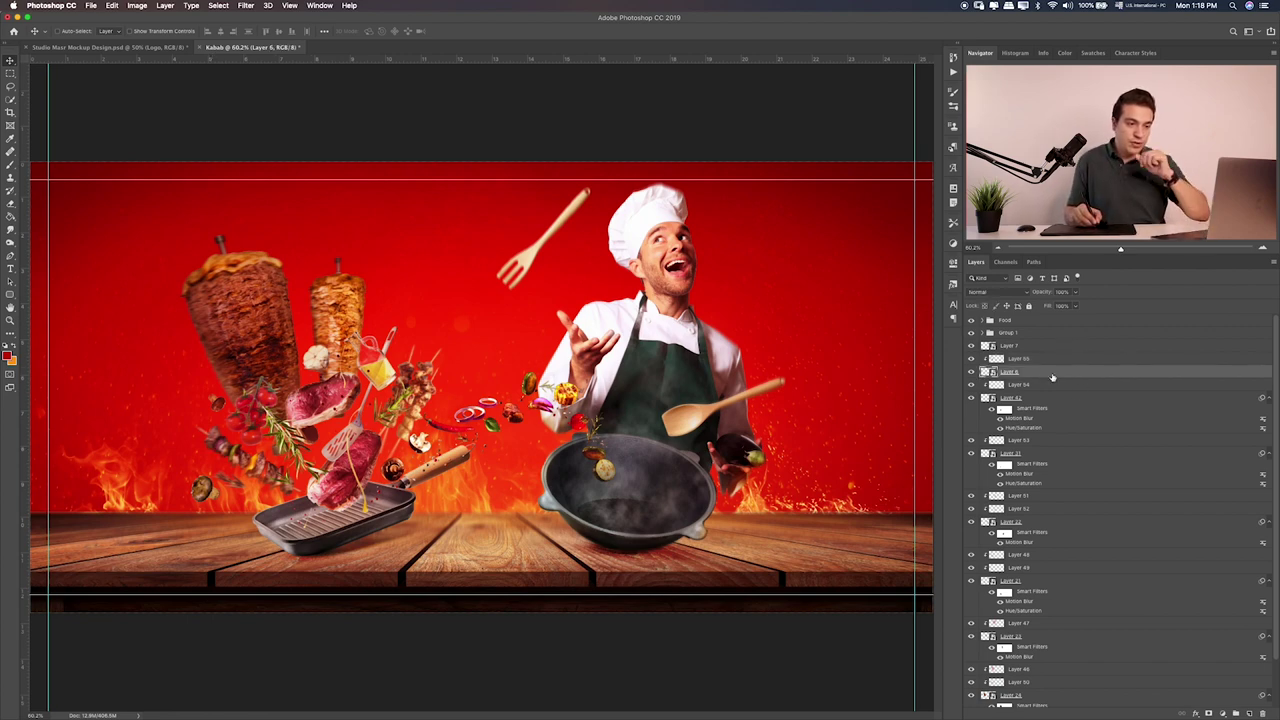
click(692, 167)
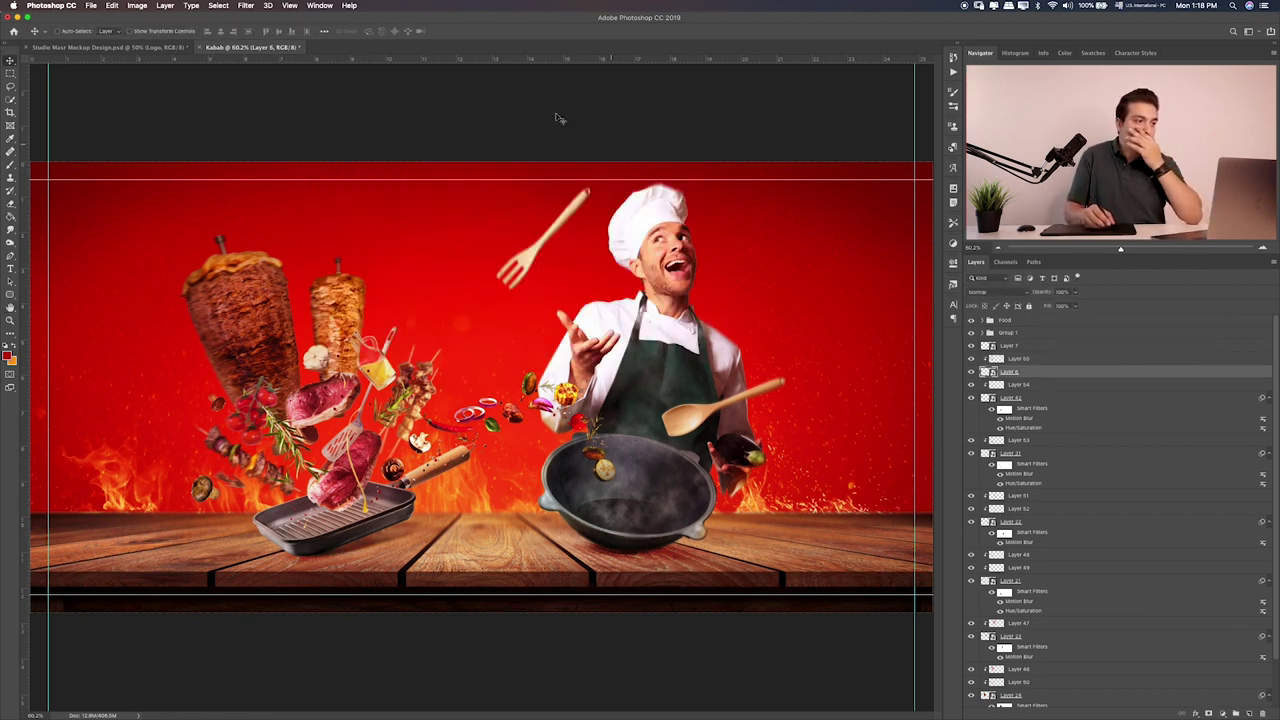
click(250, 5)
mouse_move(252, 124)
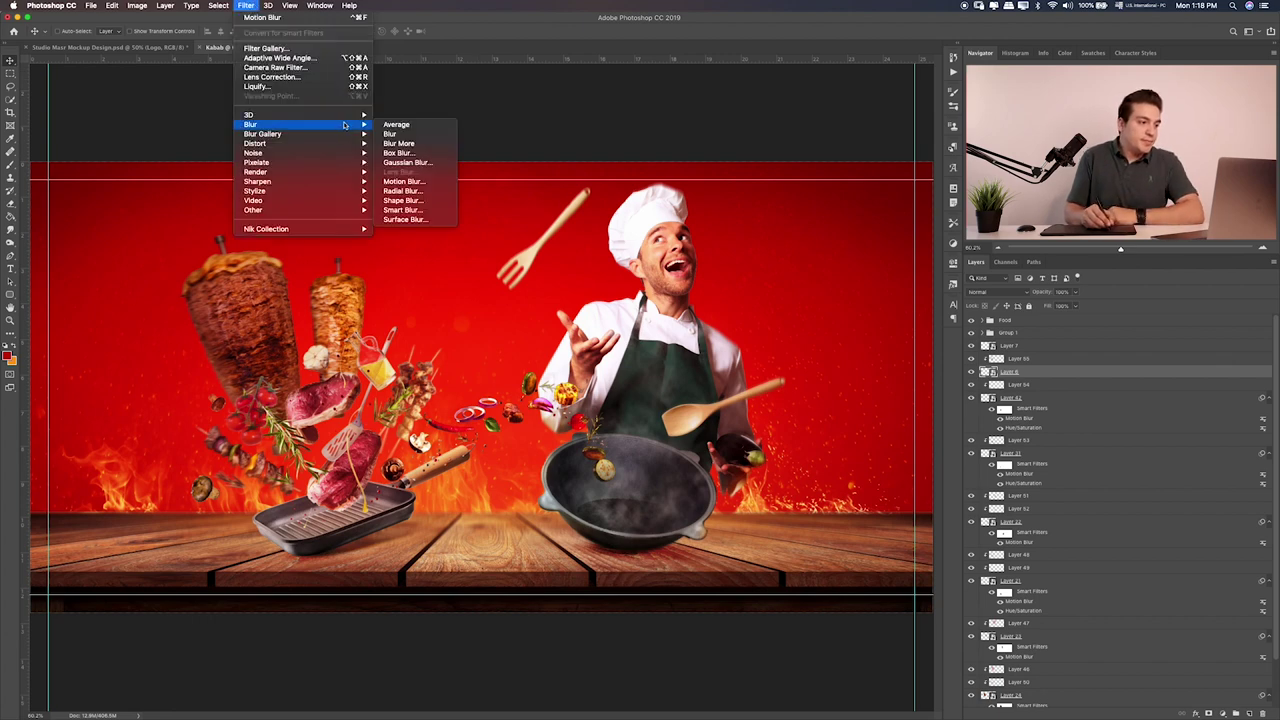
click(431, 186)
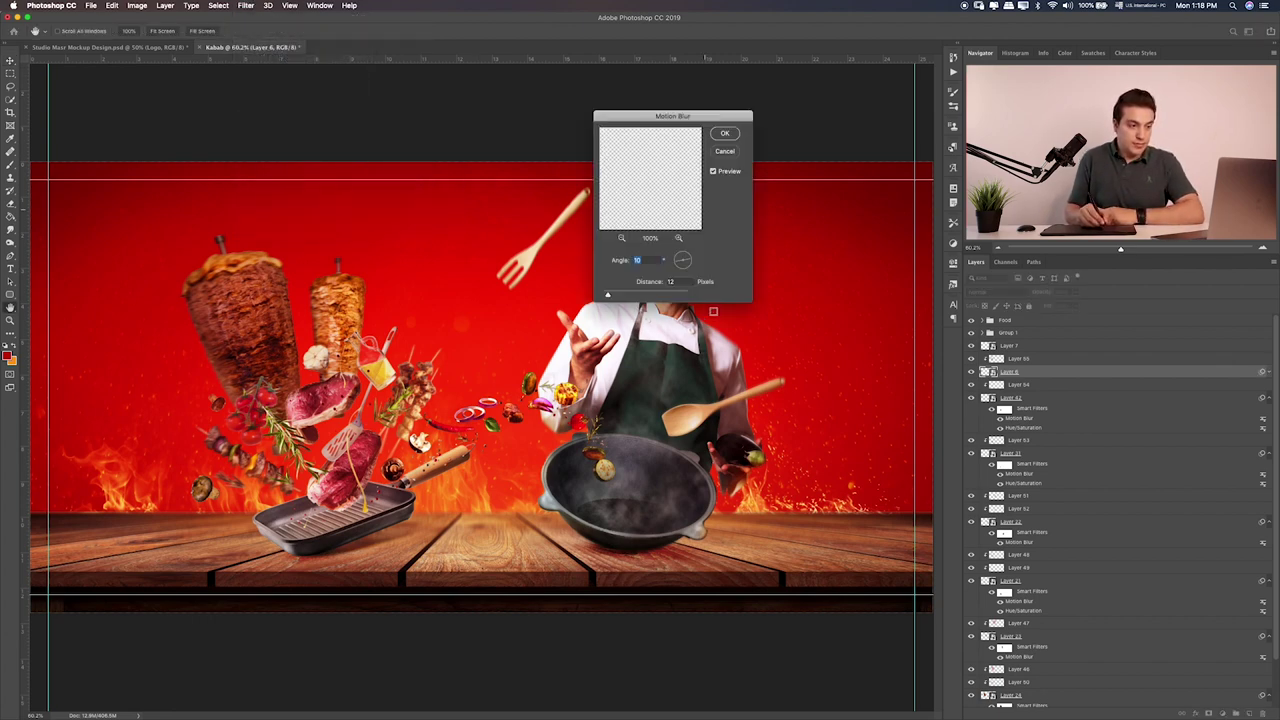
click(727, 137)
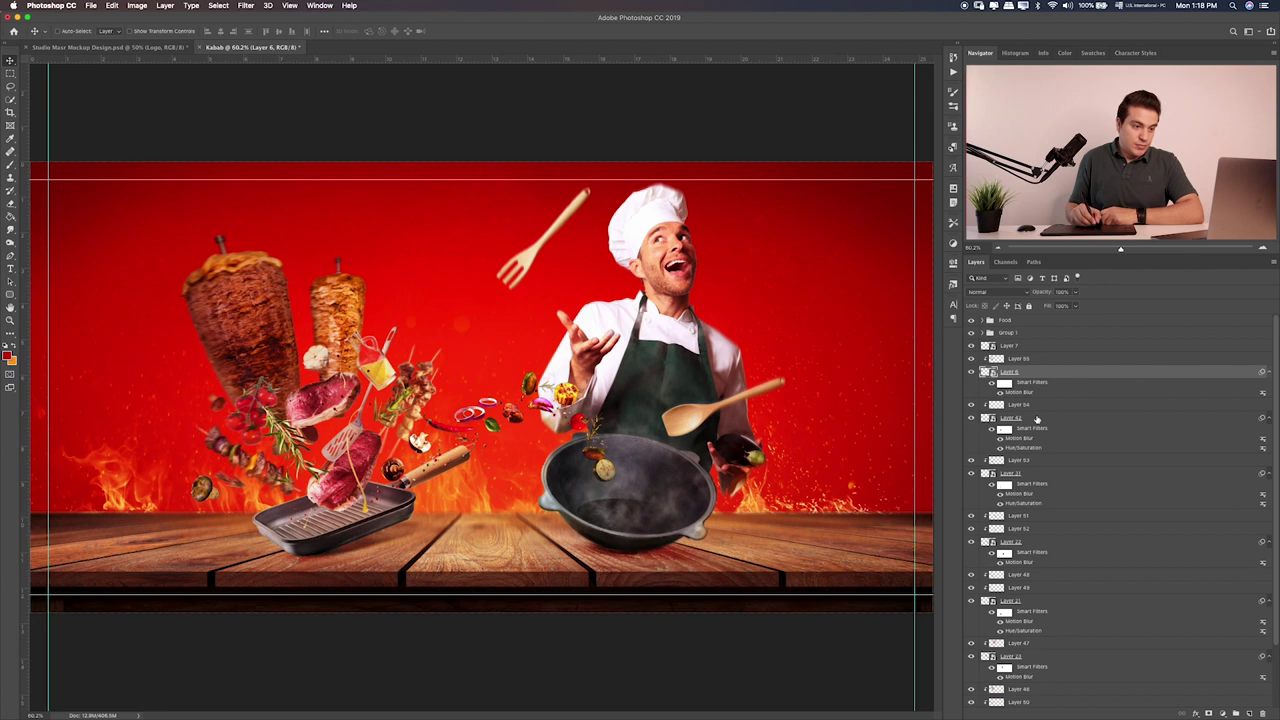
Apply the same Motion Blur to Layer 7 and target its smart filter mask for brushing
click(1054, 347)
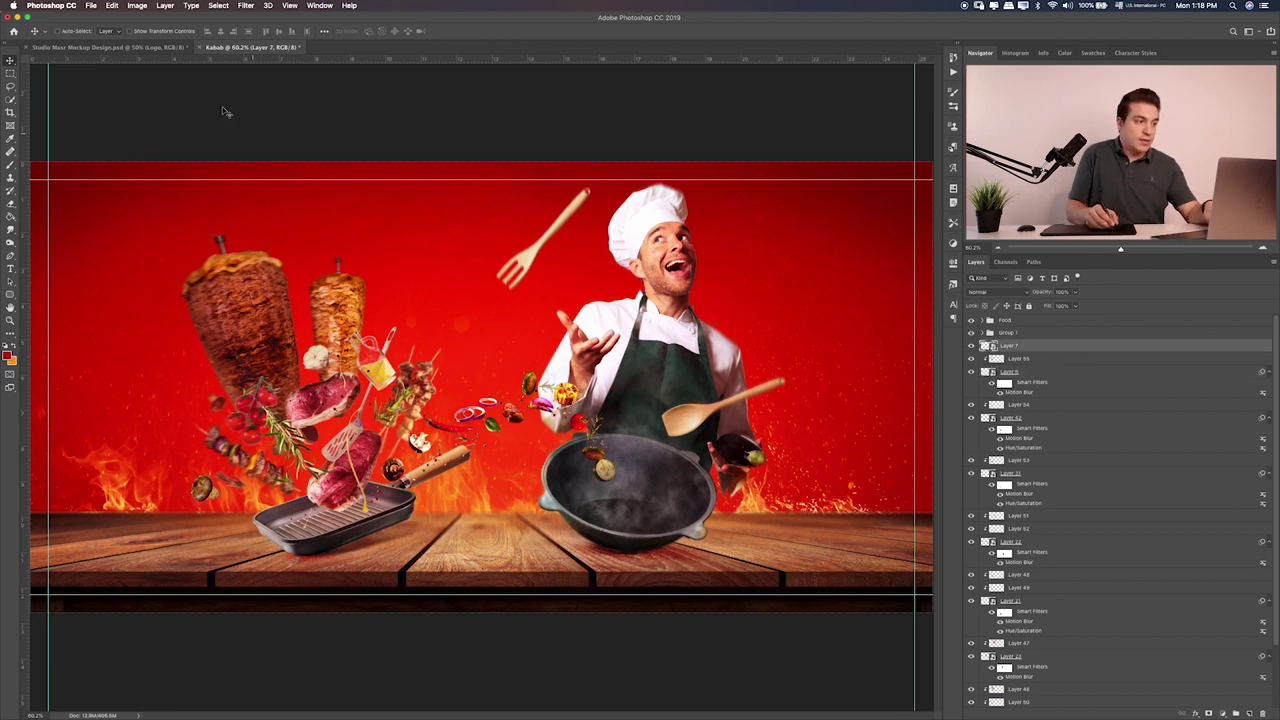
click(246, 6)
mouse_move(252, 124)
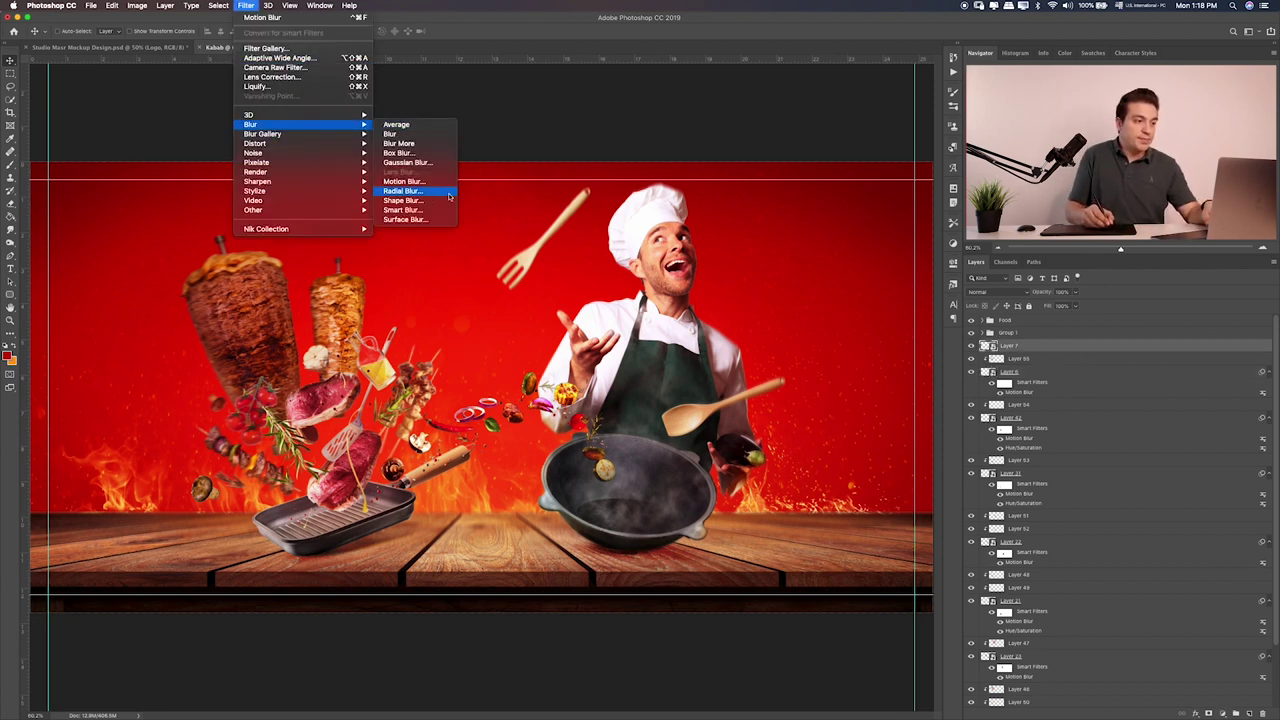
click(436, 187)
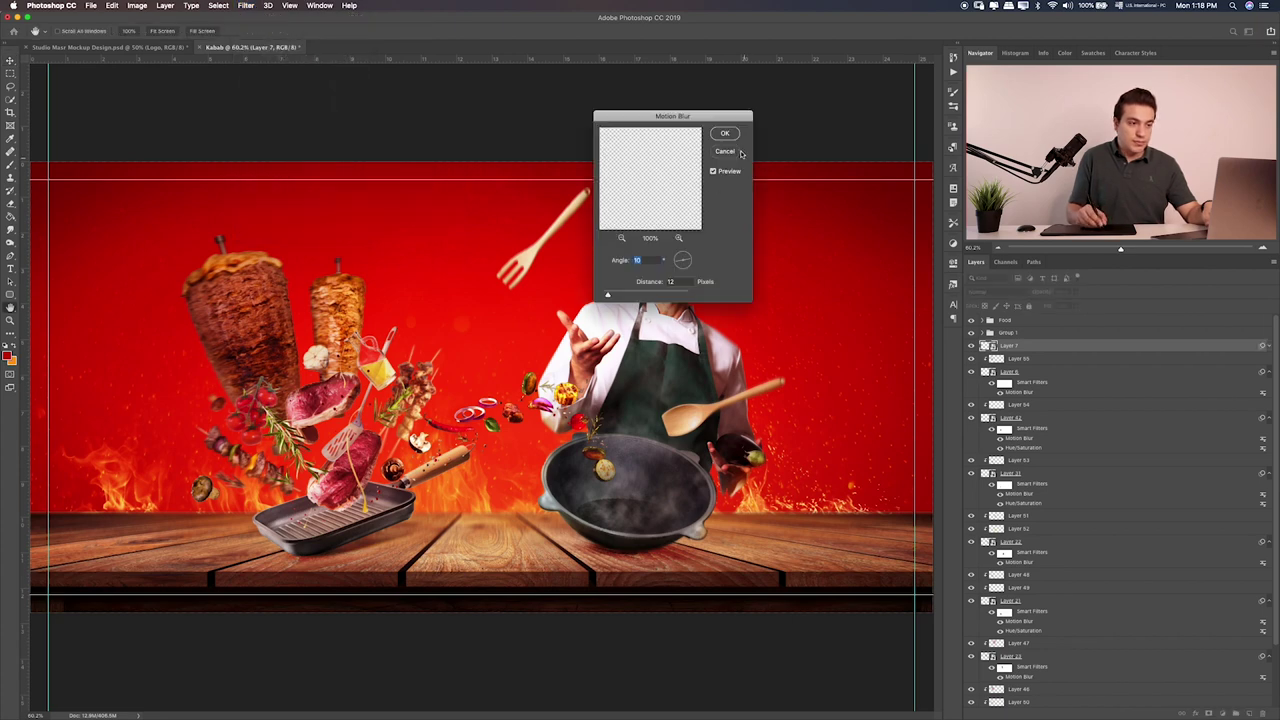
key(Return)
click(1006, 357)
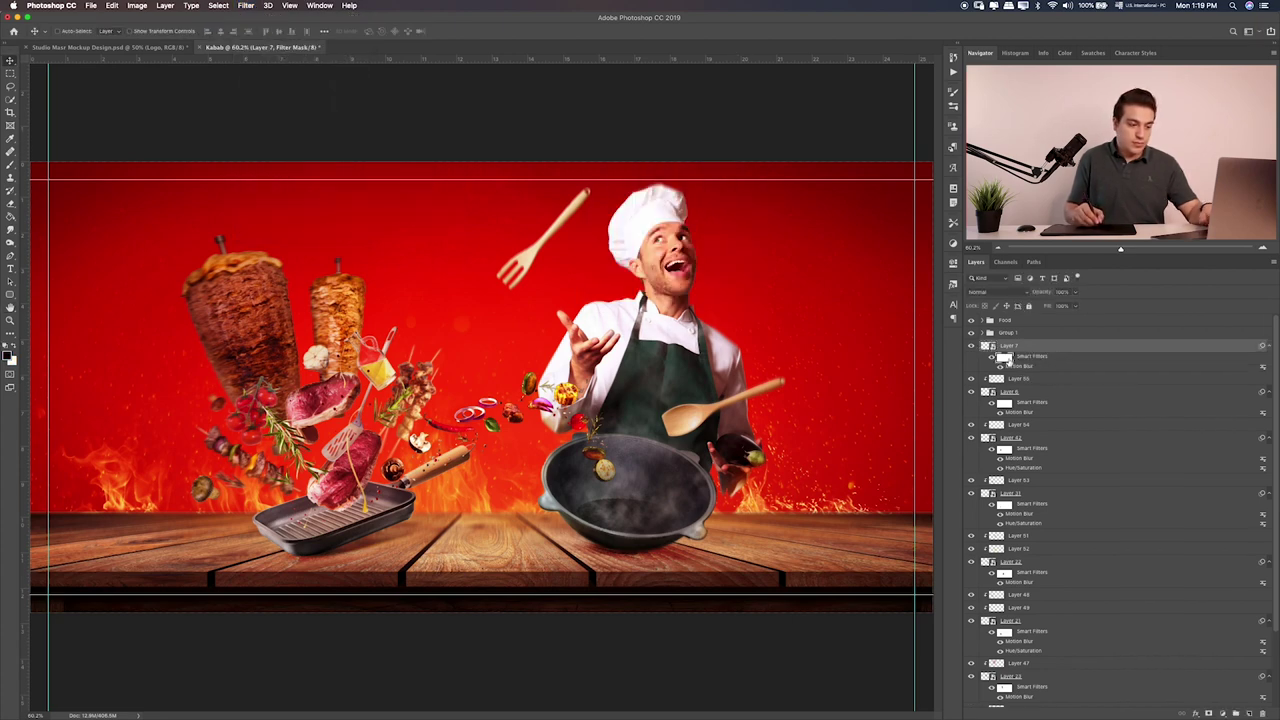
key(b)
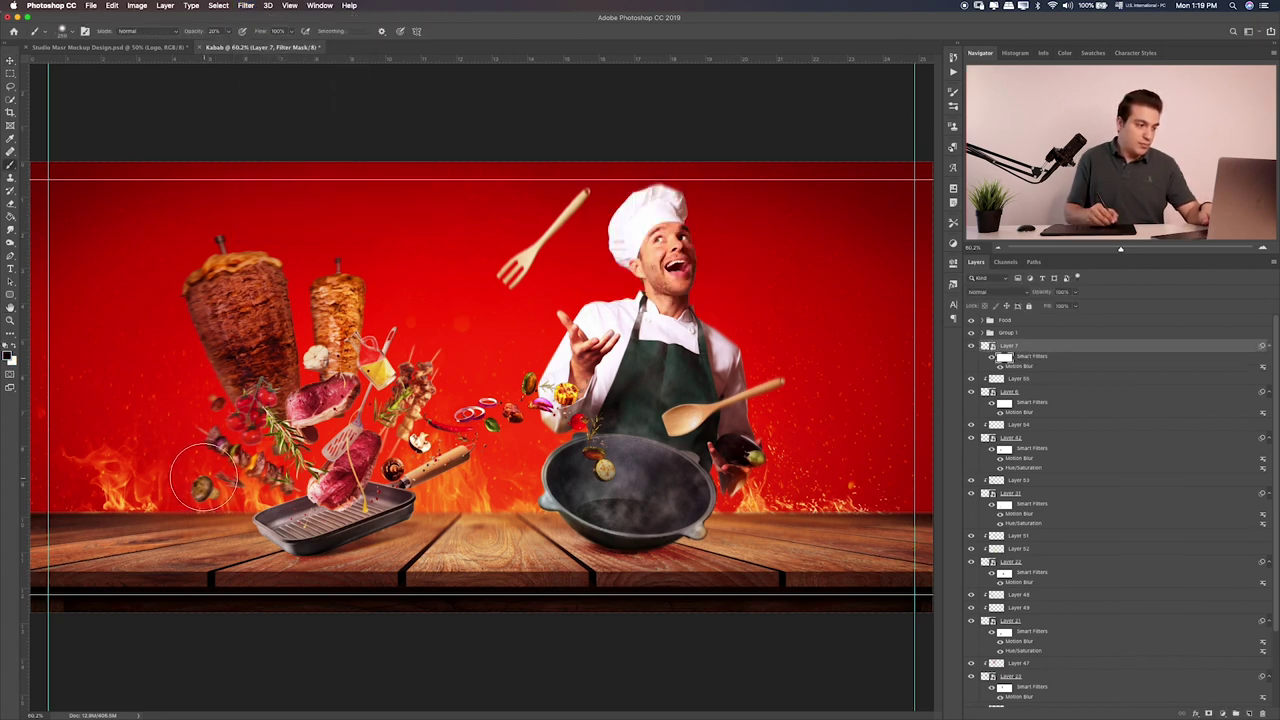
Add a clipped orange glow layer on Layer 7, set to Screen at 87% opacity
click(1246, 714)
alt+click(1077, 350)
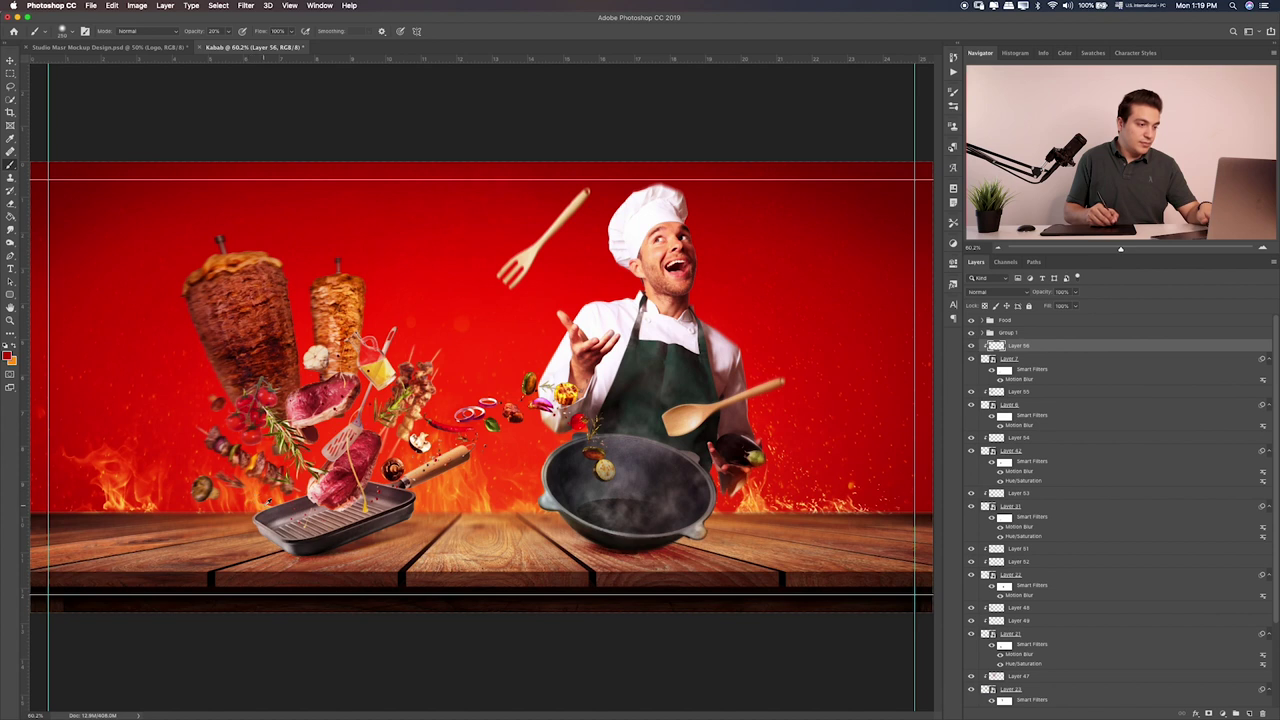
alt+click(205, 495)
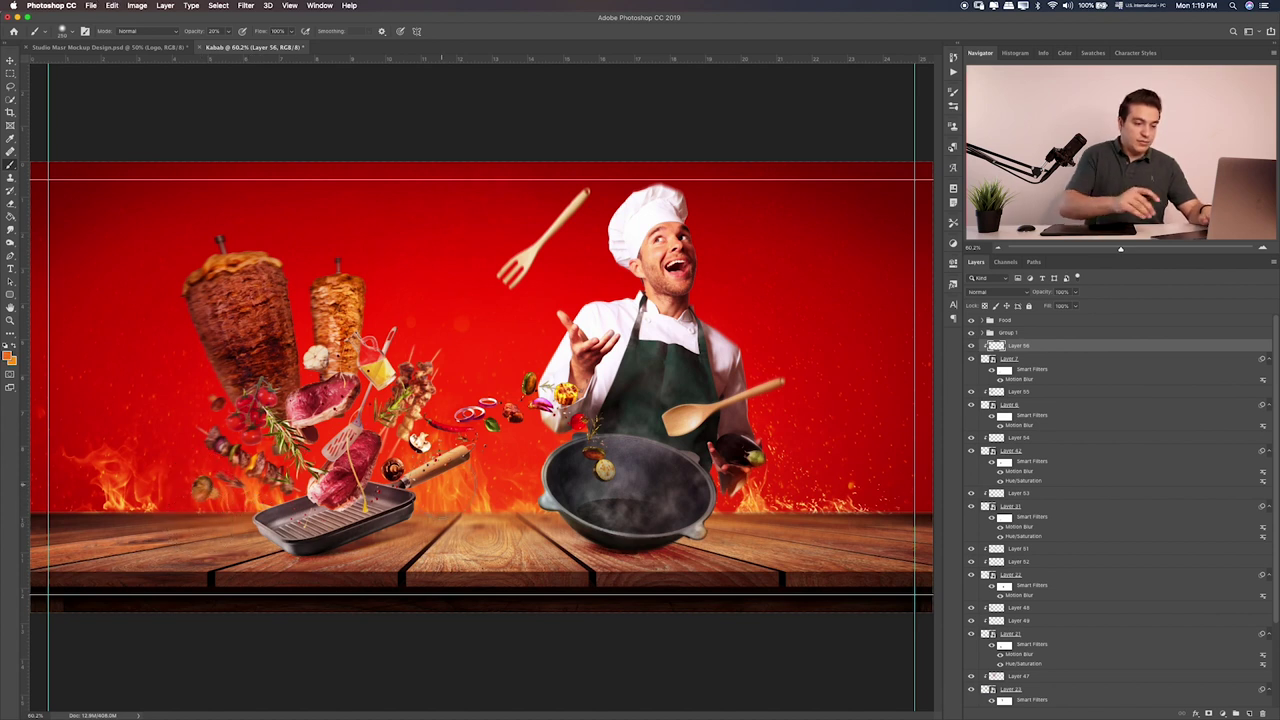
key(v)
key(shift+alt+s)
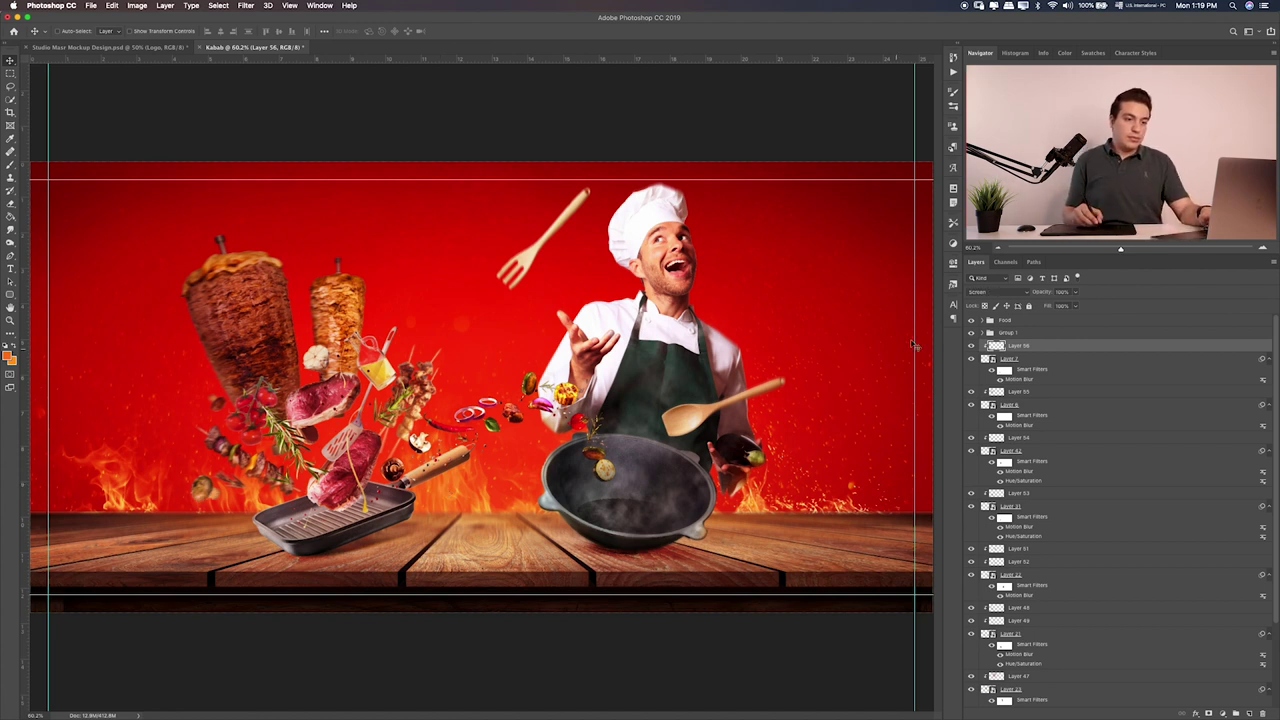
click(1074, 292)
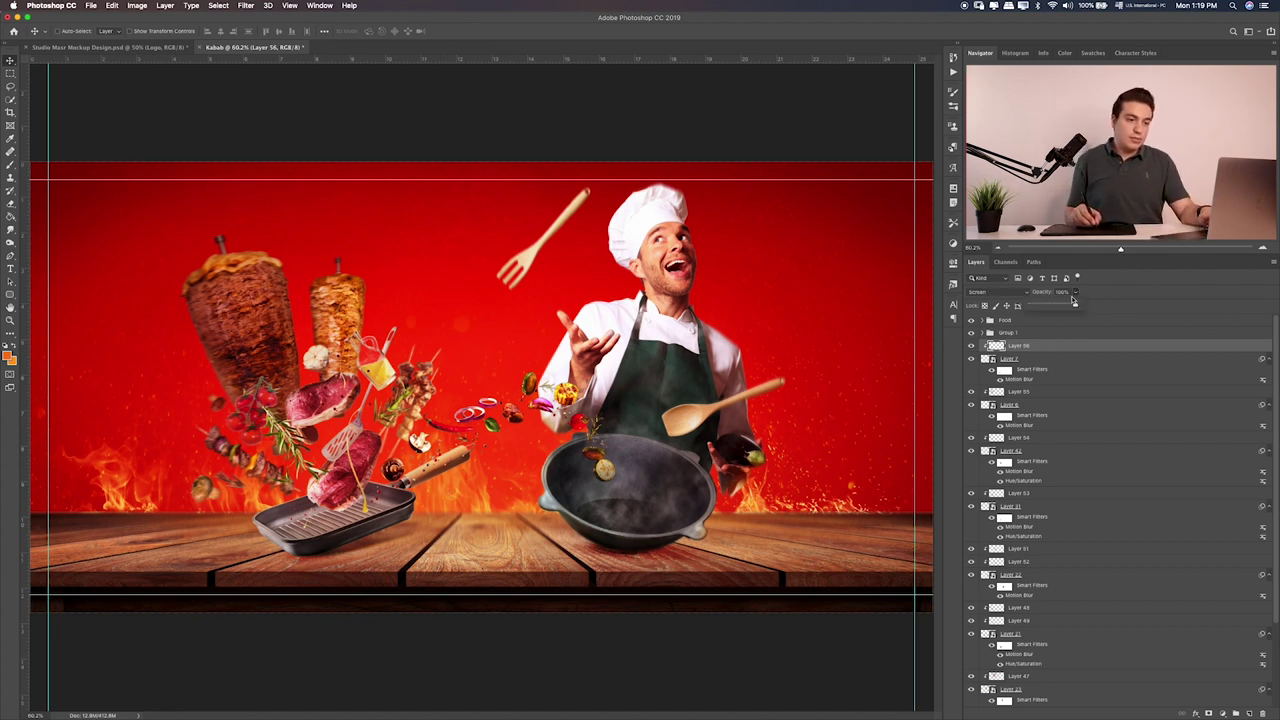
Add a red Soft Light glow layer above Layer 7, then bring up the Items folder
click(1071, 362)
click(1248, 713)
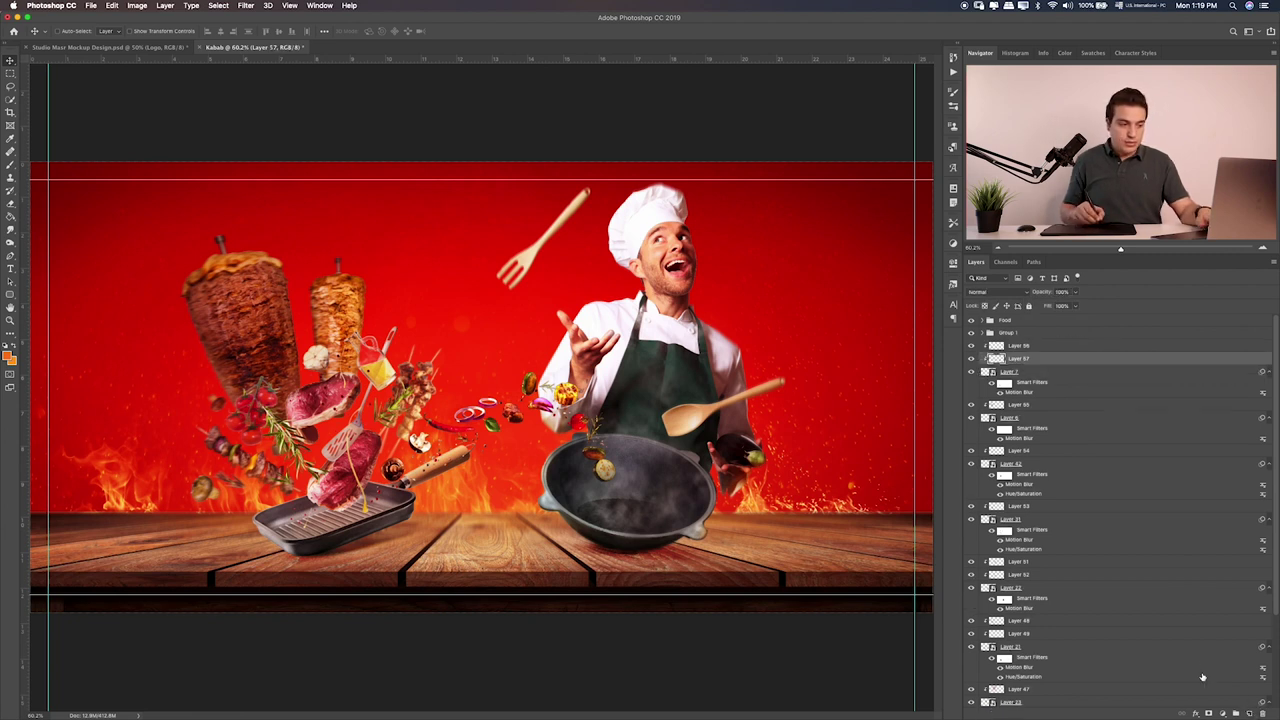
key(b)
alt+click(104, 254)
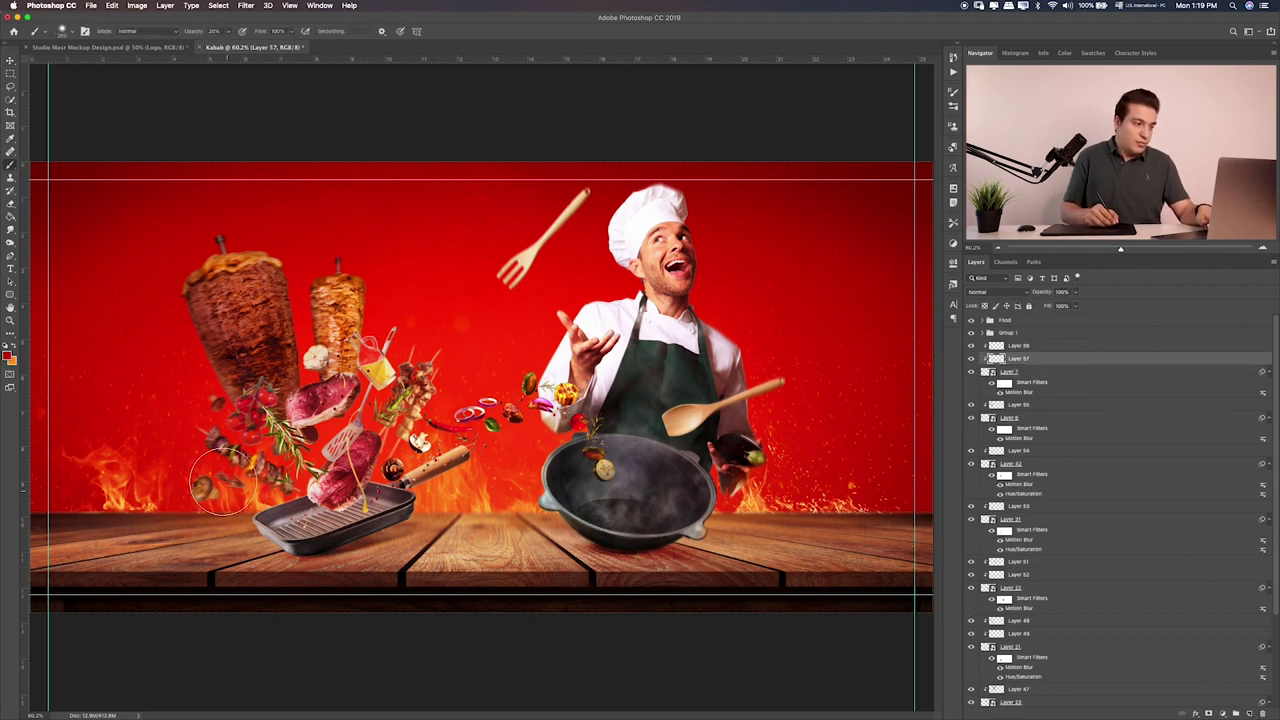
key(v)
key(shift+alt+m)
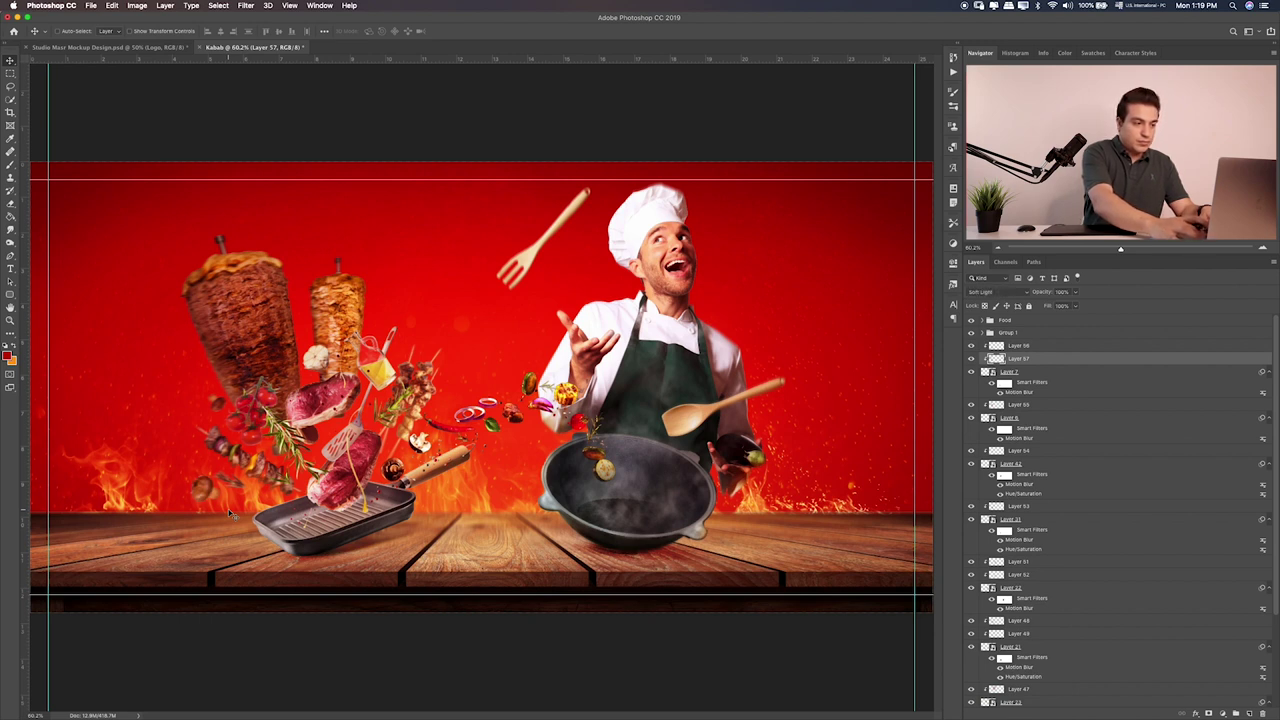
click(1080, 346)
key(super+Tab)
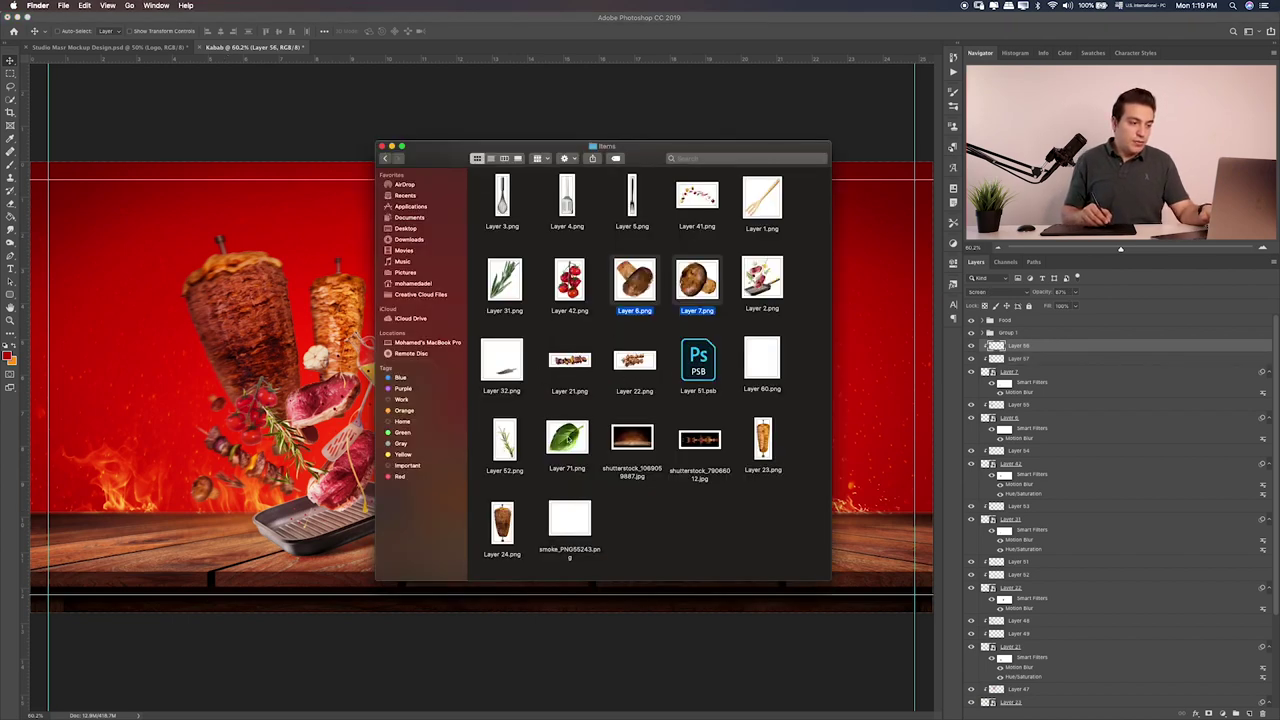
Preview Layer 52.png, Layer 60.png and smoke_PNG55243.png in the Items folder
click(515, 448)
key(space)
key(space)
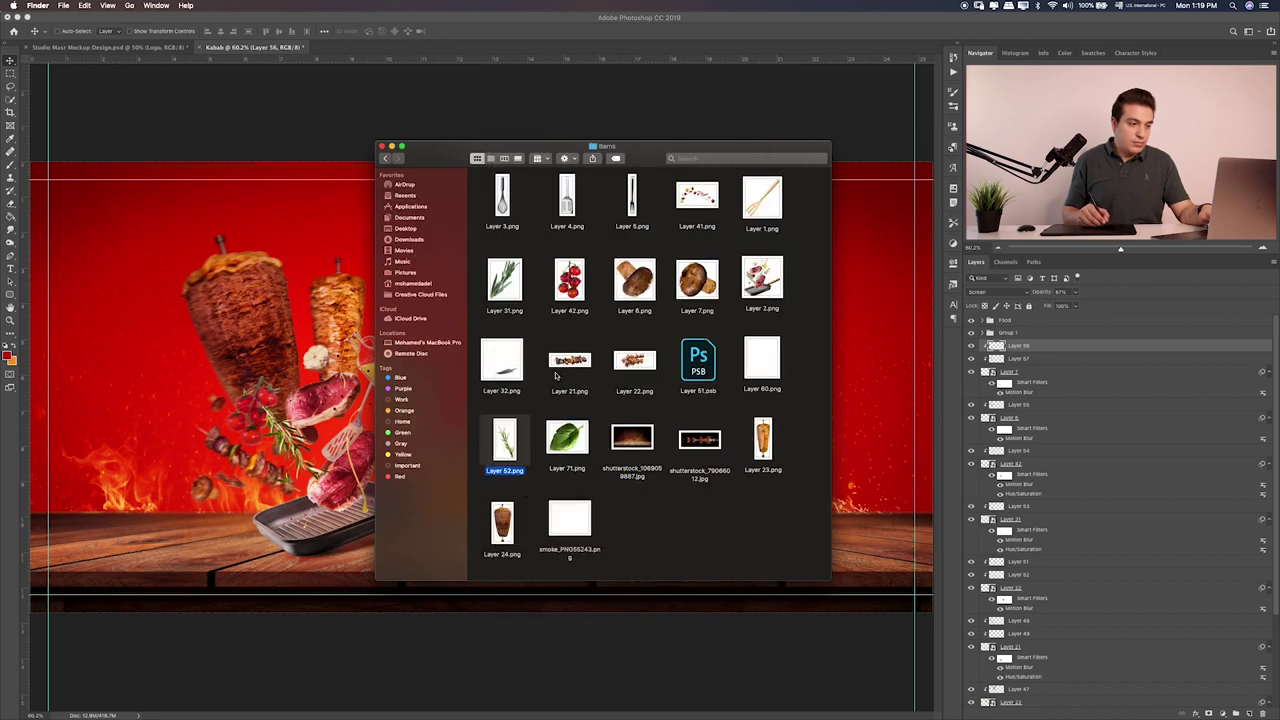
click(763, 360)
key(space)
key(space)
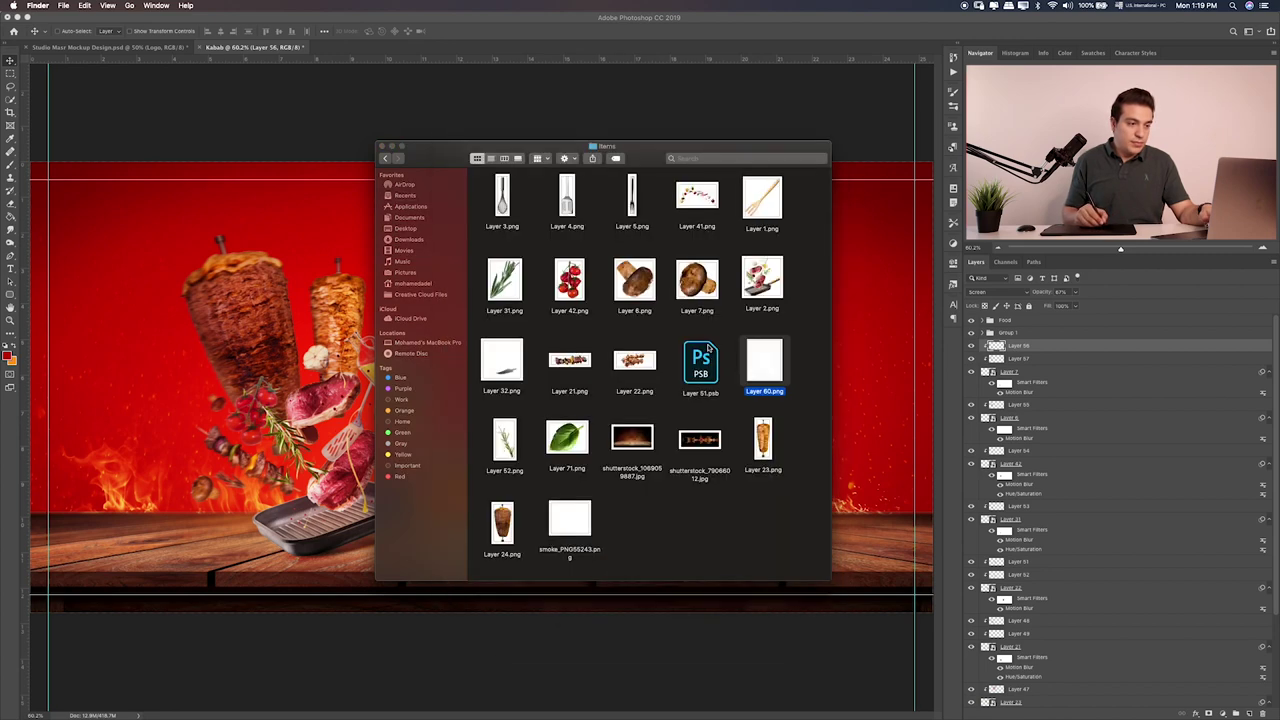
click(684, 368)
click(558, 515)
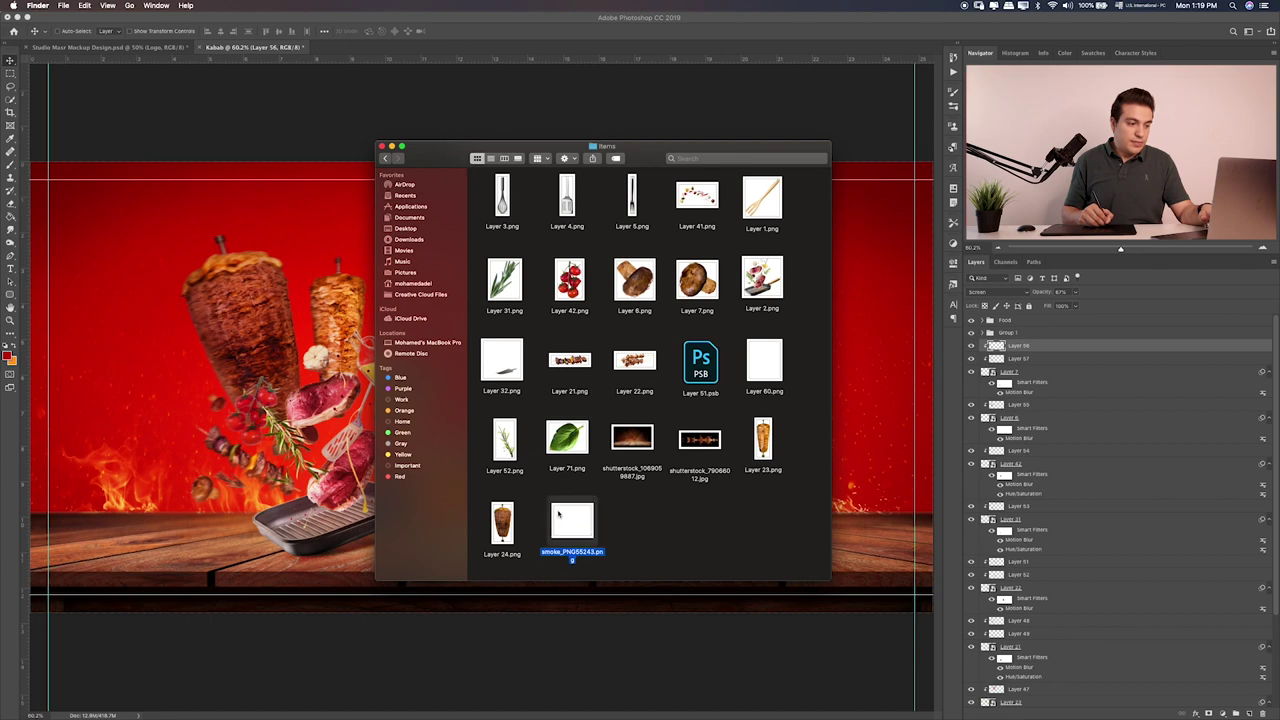
key(space)
key(space)
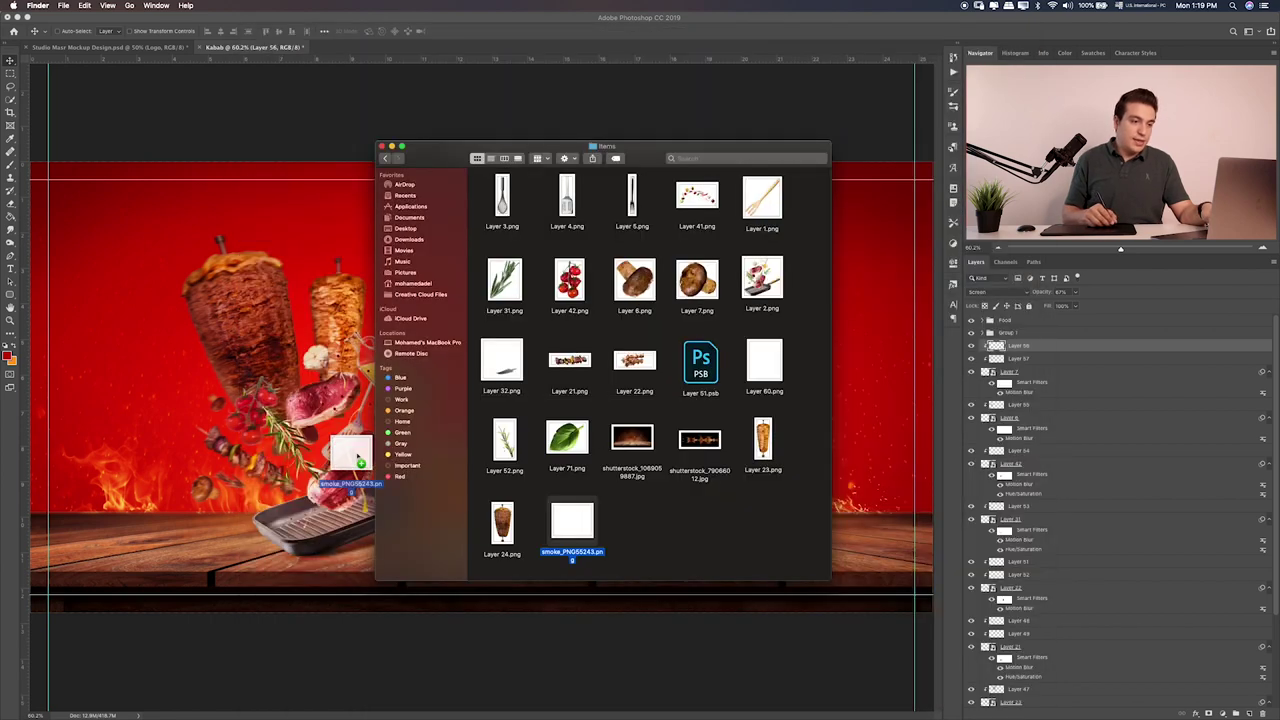
Place smoke_PNG55243.png and scale it down over the grill pan
drag(579, 520, 350, 455)
key(Return)
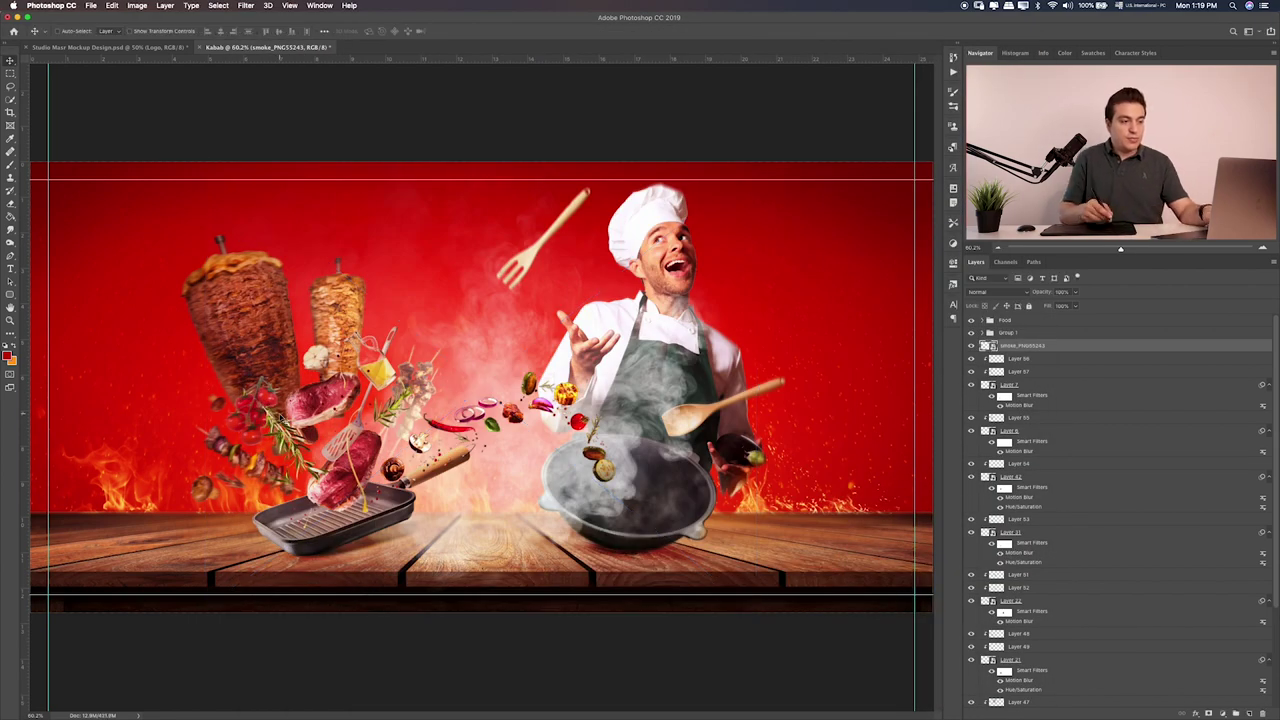
key(super+t)
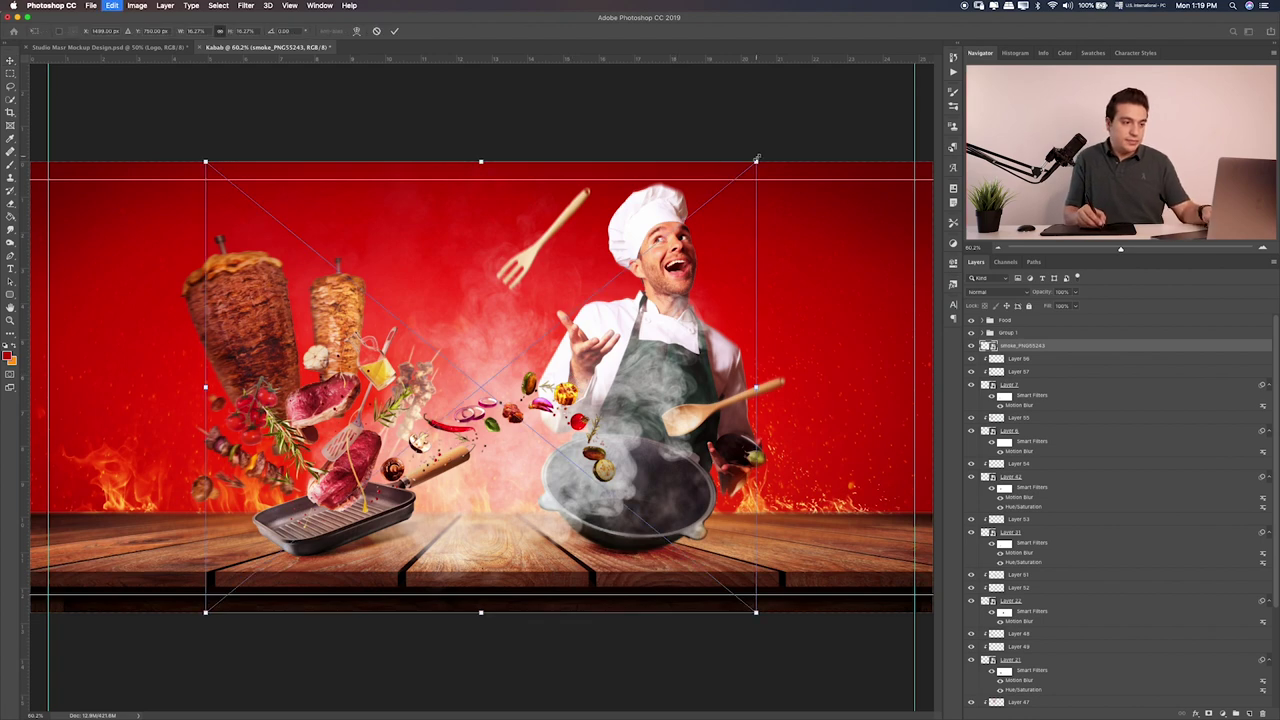
drag(757, 158, 388, 394)
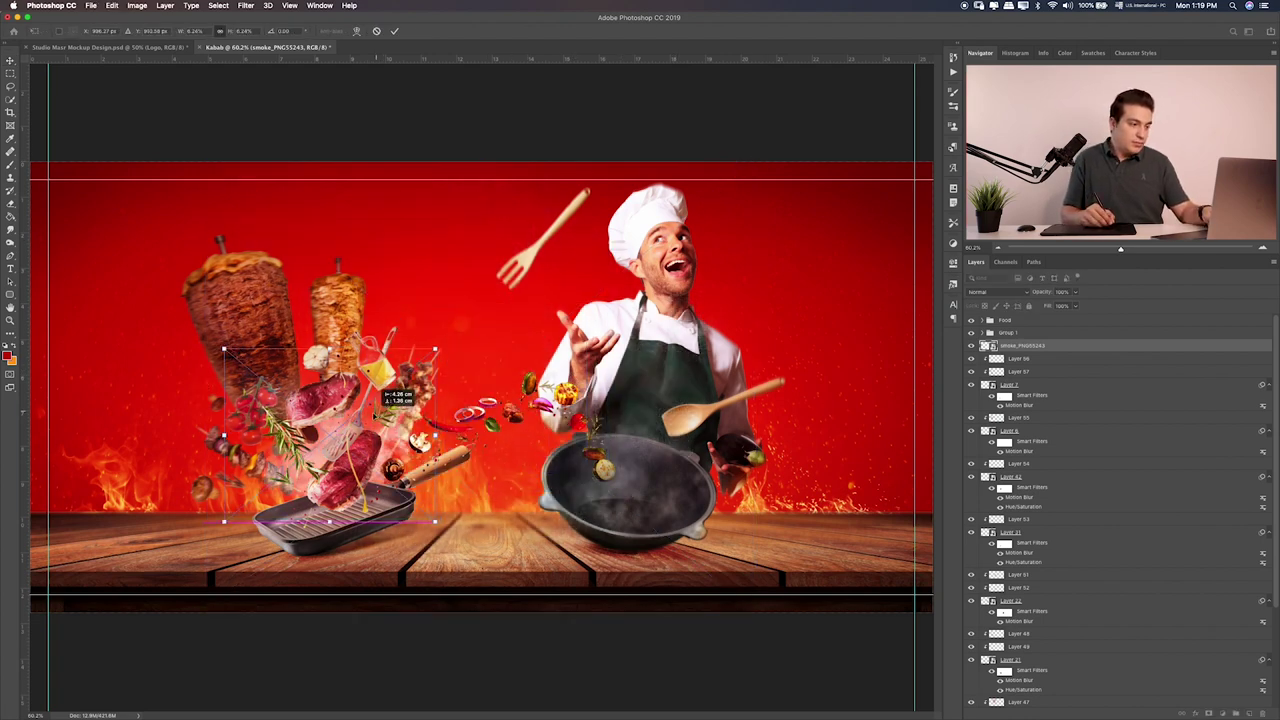
key(shift+Left)
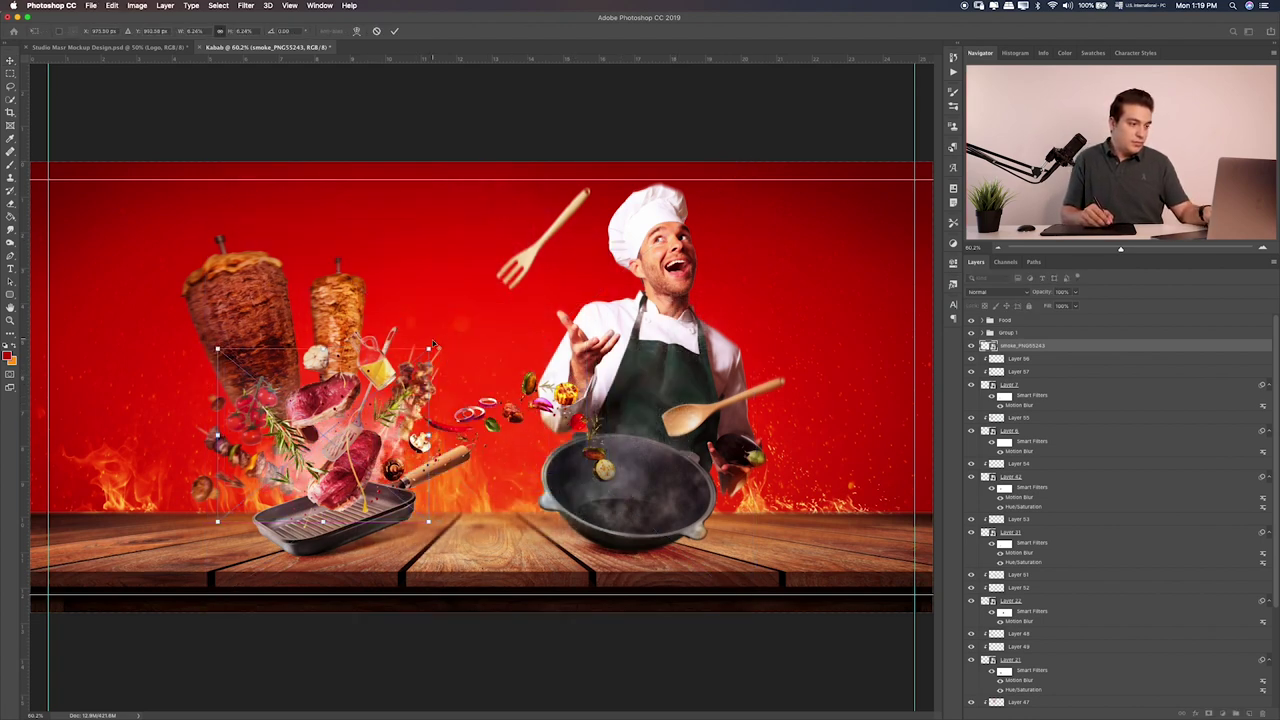
drag(432, 345, 410, 366)
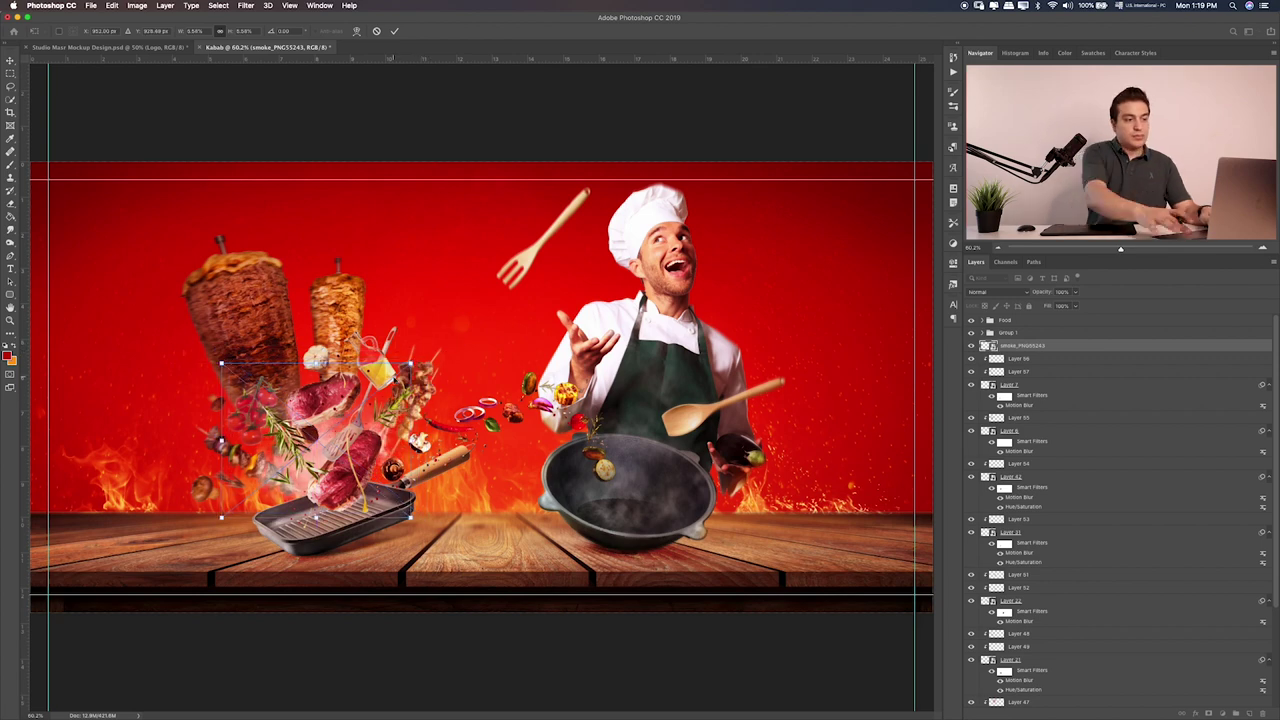
key(Return)
Place the Layer 60.png smoke and move it up the stack near Group 1
key(super+Tab)
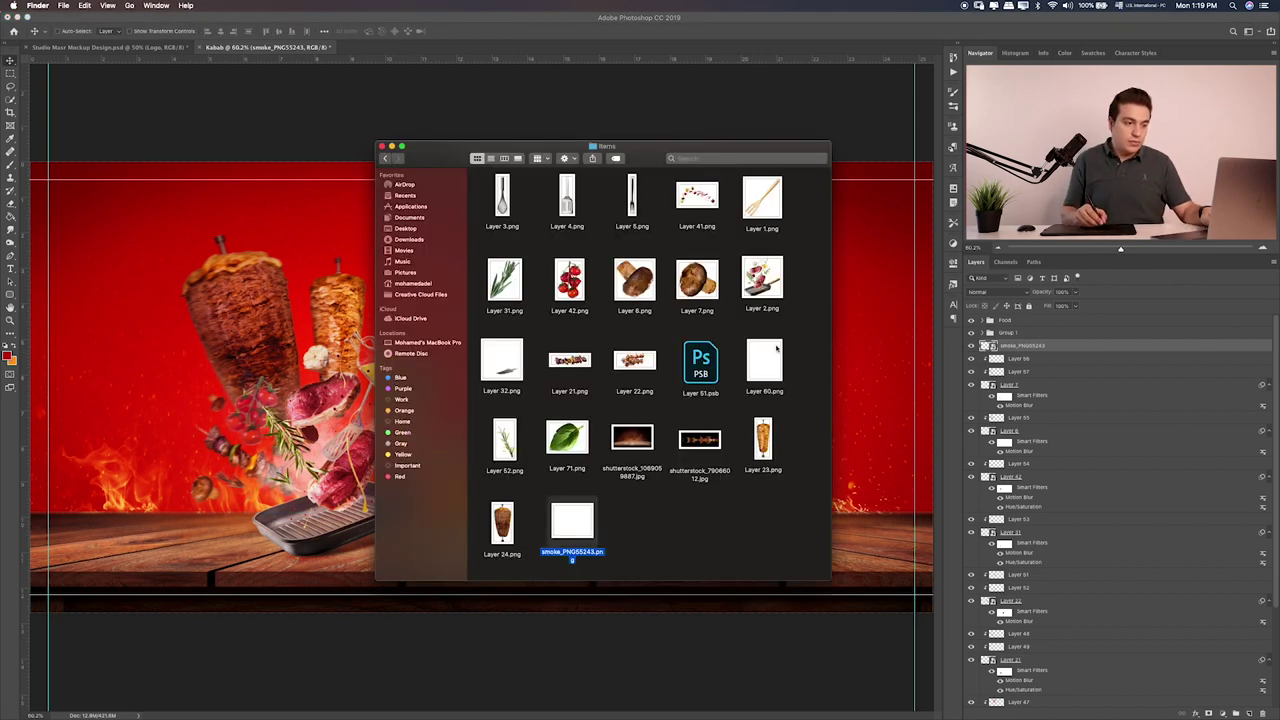
mouse_move(768, 362)
mouse_down()
mouse_move(445, 386)
mouse_move(350, 410)
mouse_move(928, 328)
mouse_up()
key(Return)
drag(1011, 346, 1015, 327)
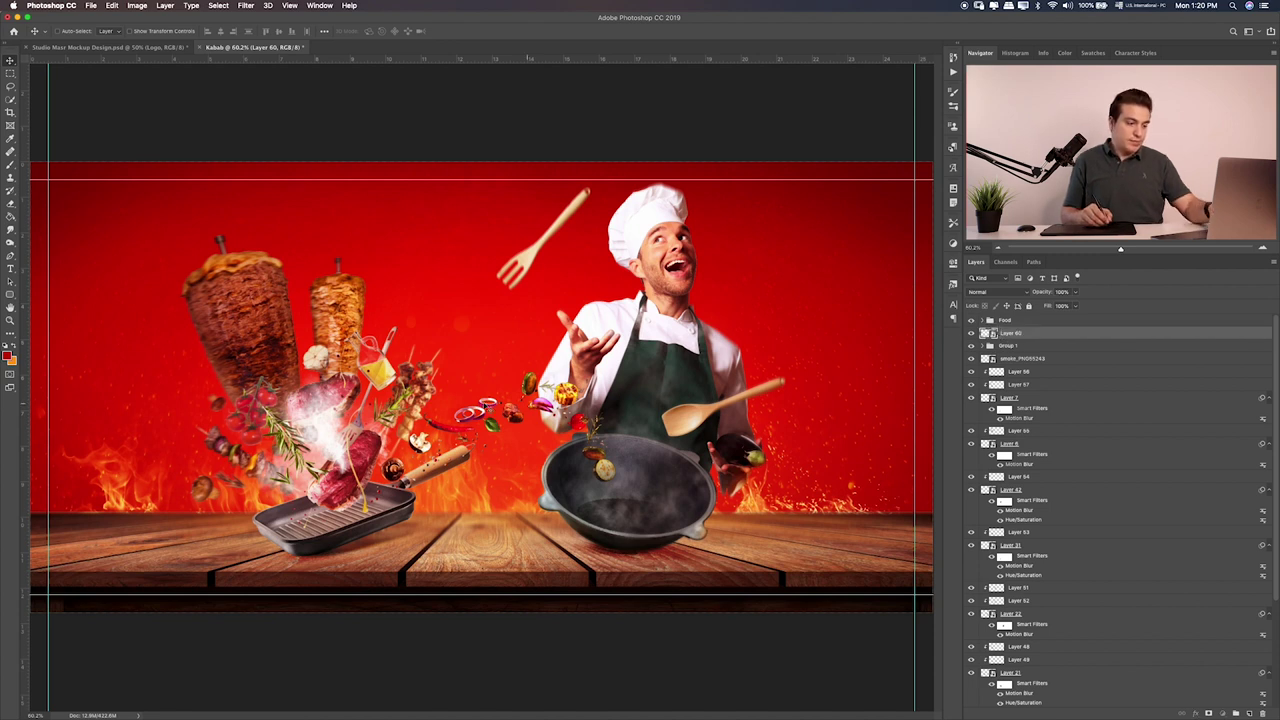
Reposition the smoke over the grill pan and, after trying other blend modes, keep Normal
key(ctrl+t)
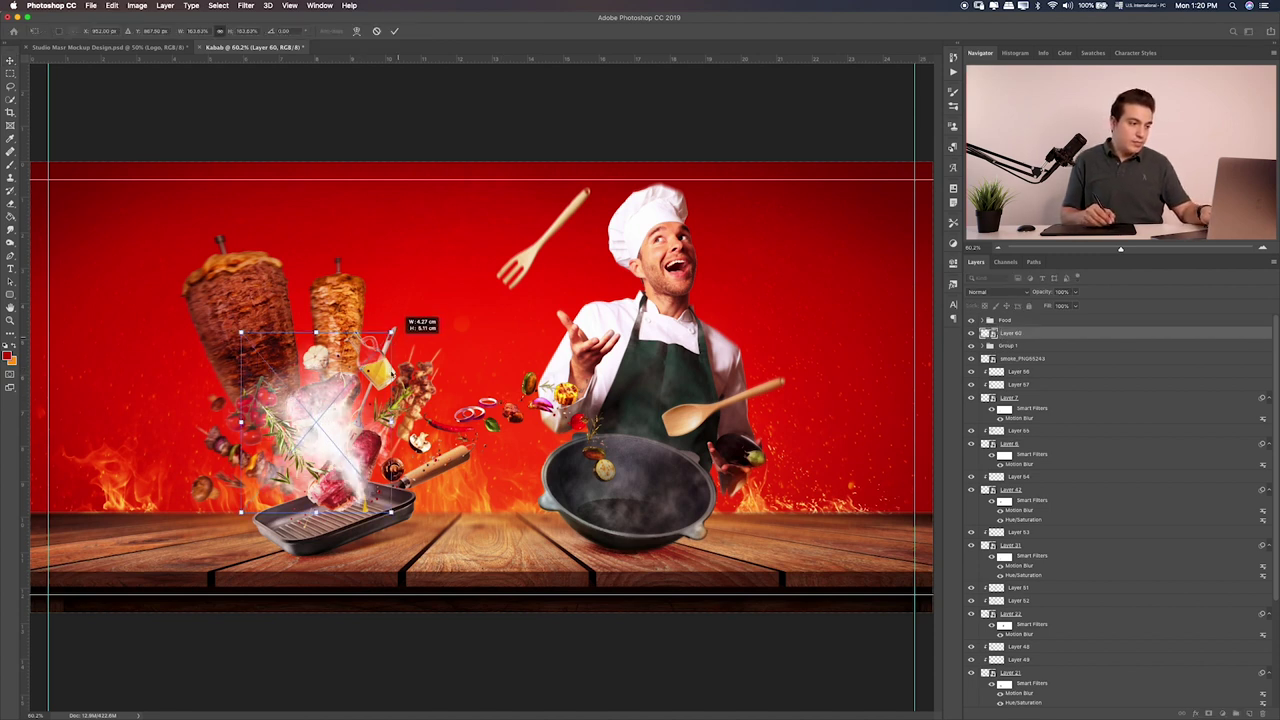
drag(356, 438, 340, 435)
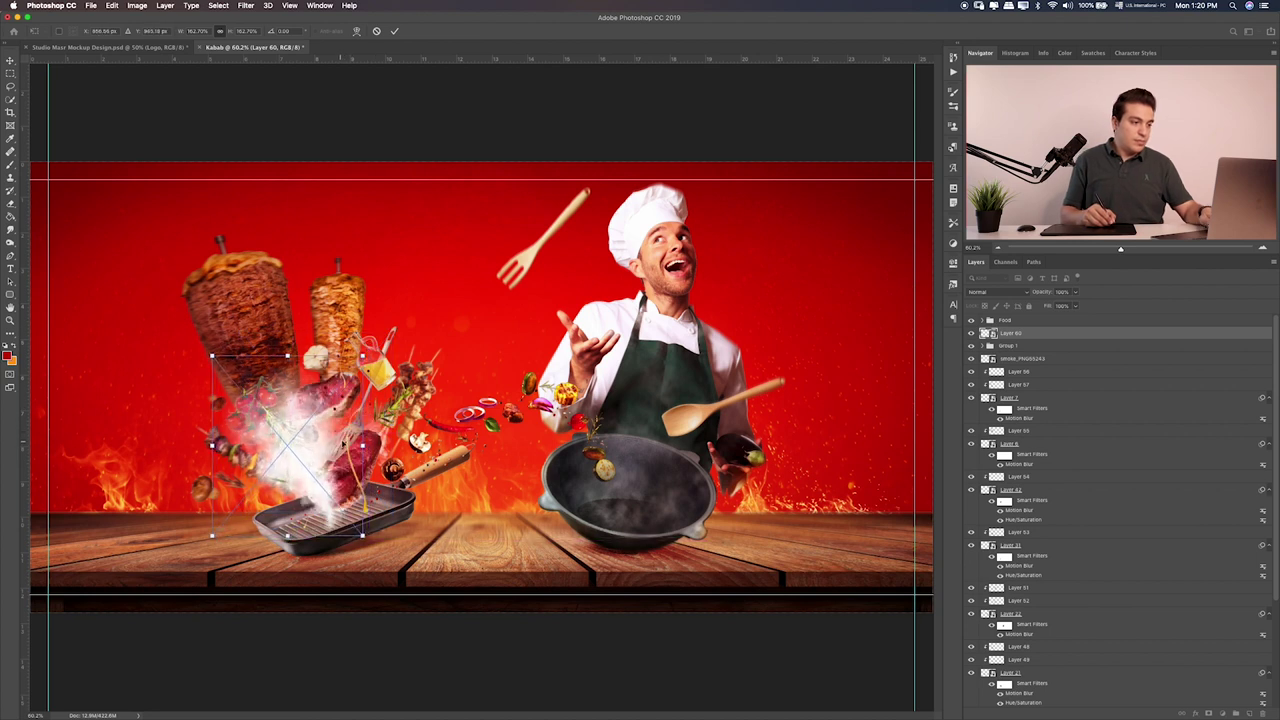
key(Return)
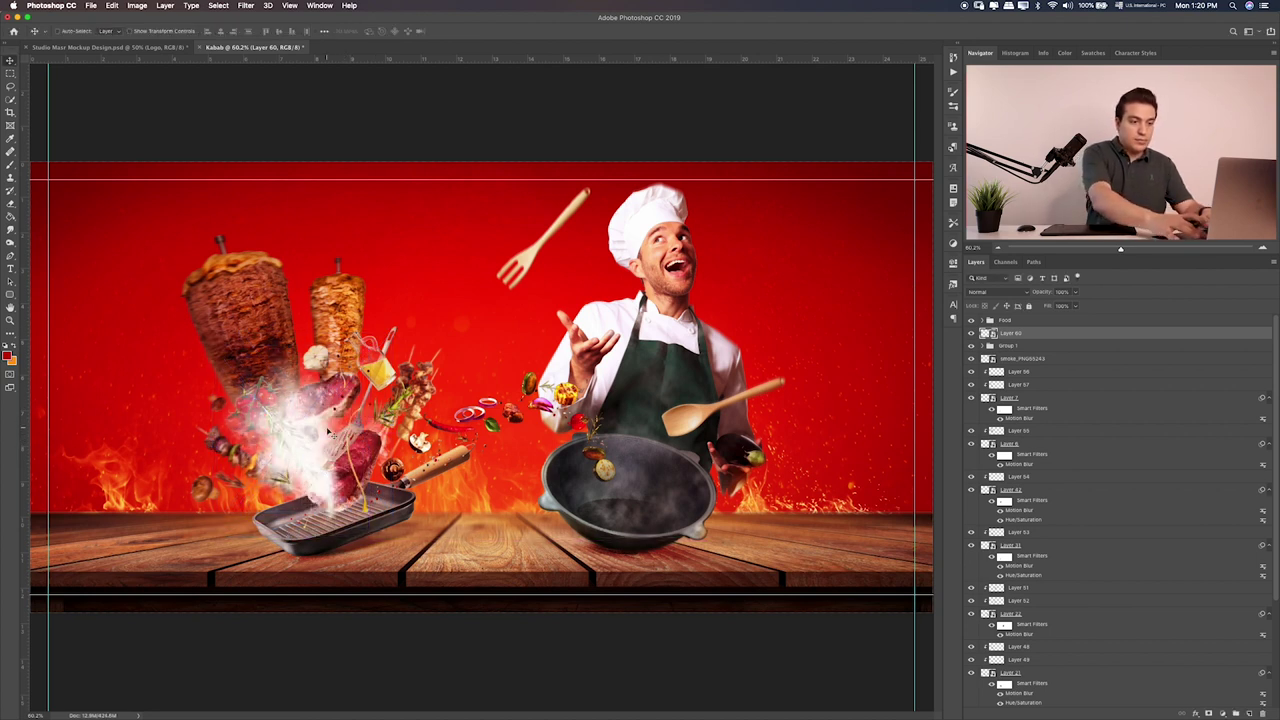
key(alt+shift+i)
key(alt+shift+b)
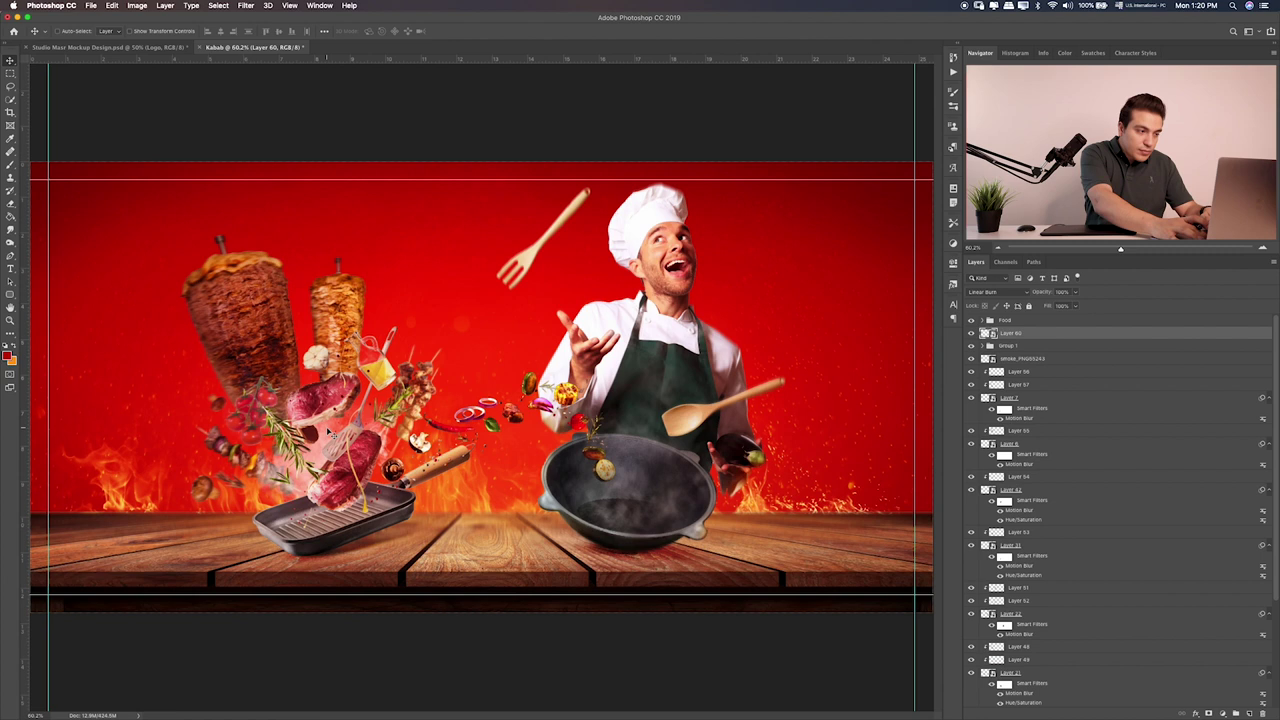
key(shift+plus)
key(shift+plus)
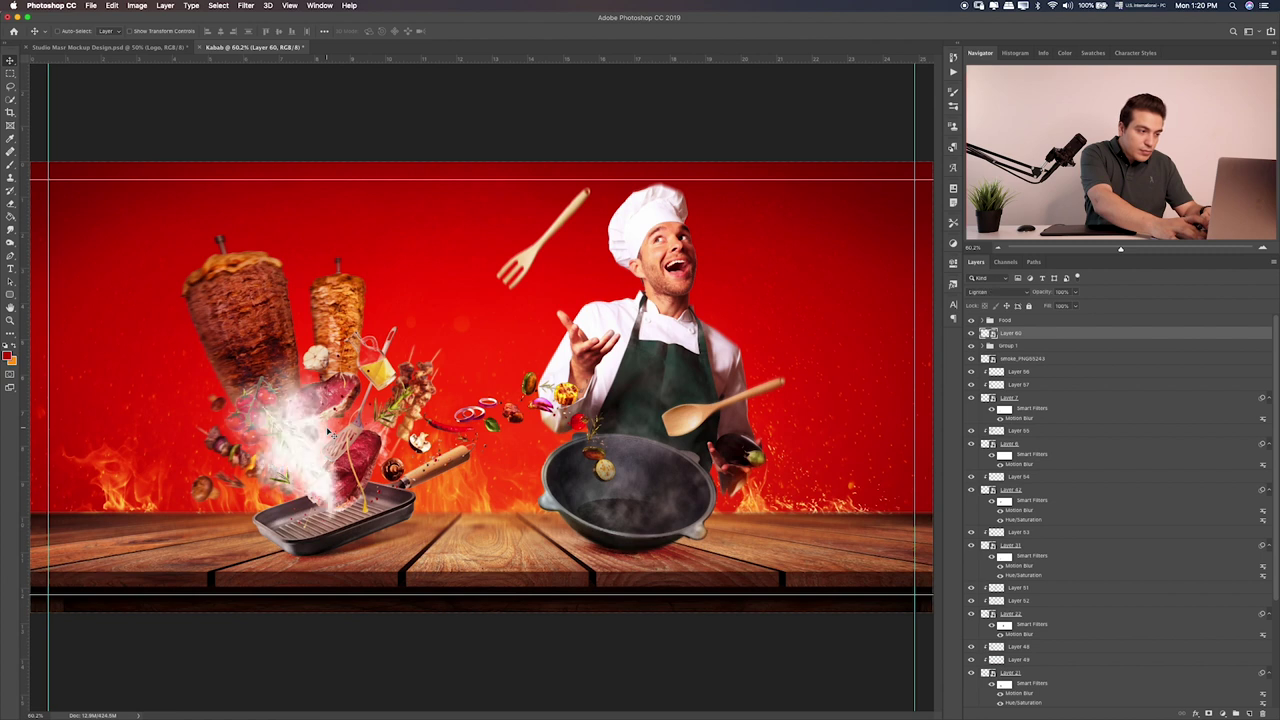
key(shift+plus)
key(shift+plus)
key(shift+plus)
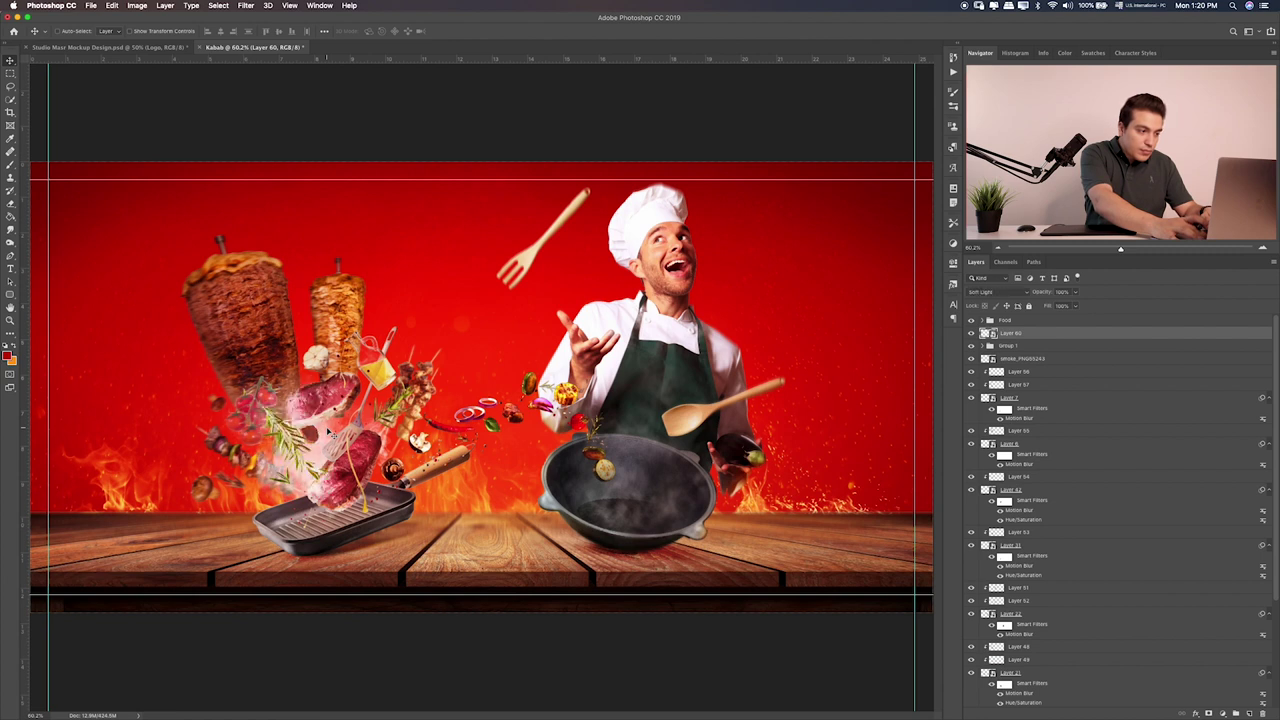
key(shift+plus)
key(shift+plus)
key(shift+plus)
key(shift+plus)
key(shift+plus)
key(shift+plus)
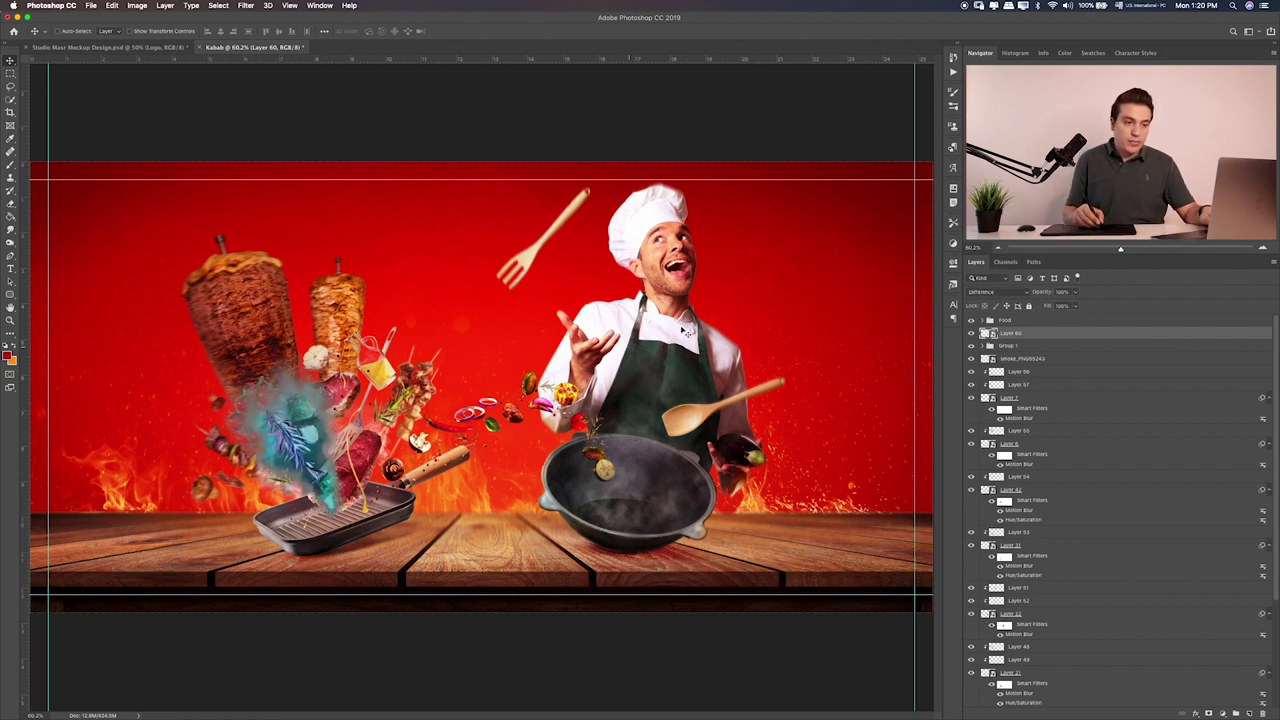
click(995, 287)
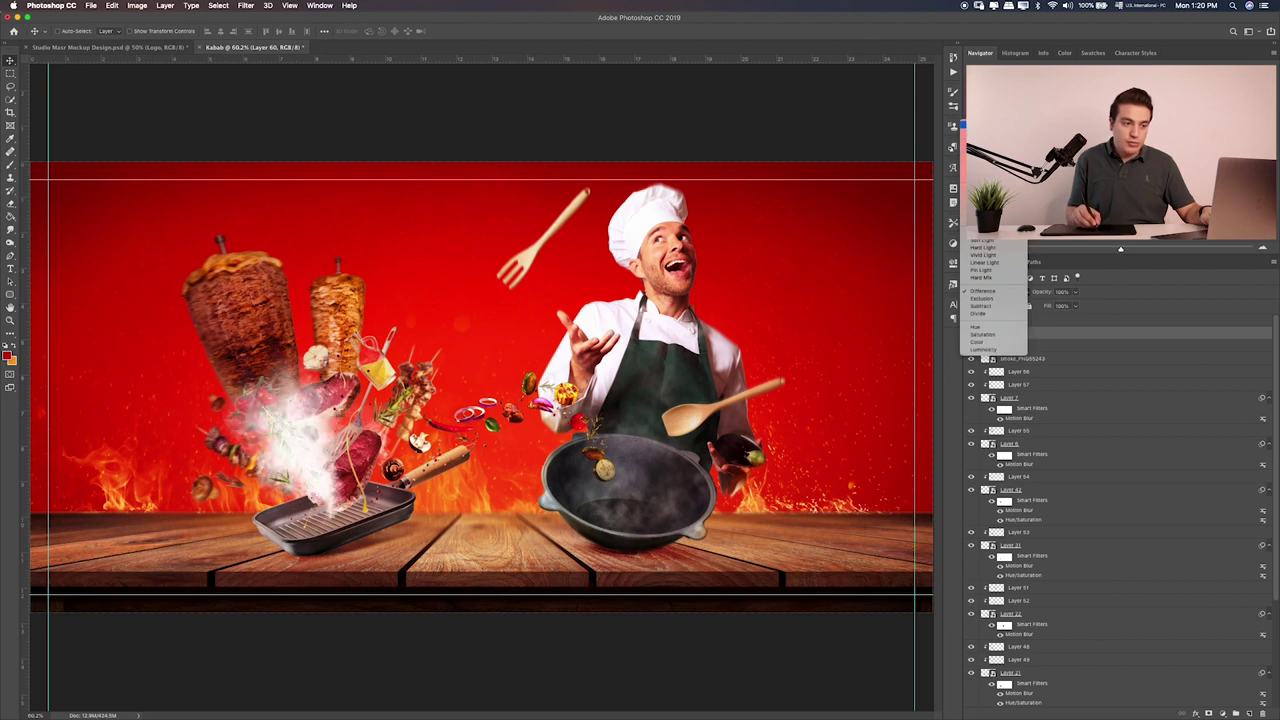
click(985, 124)
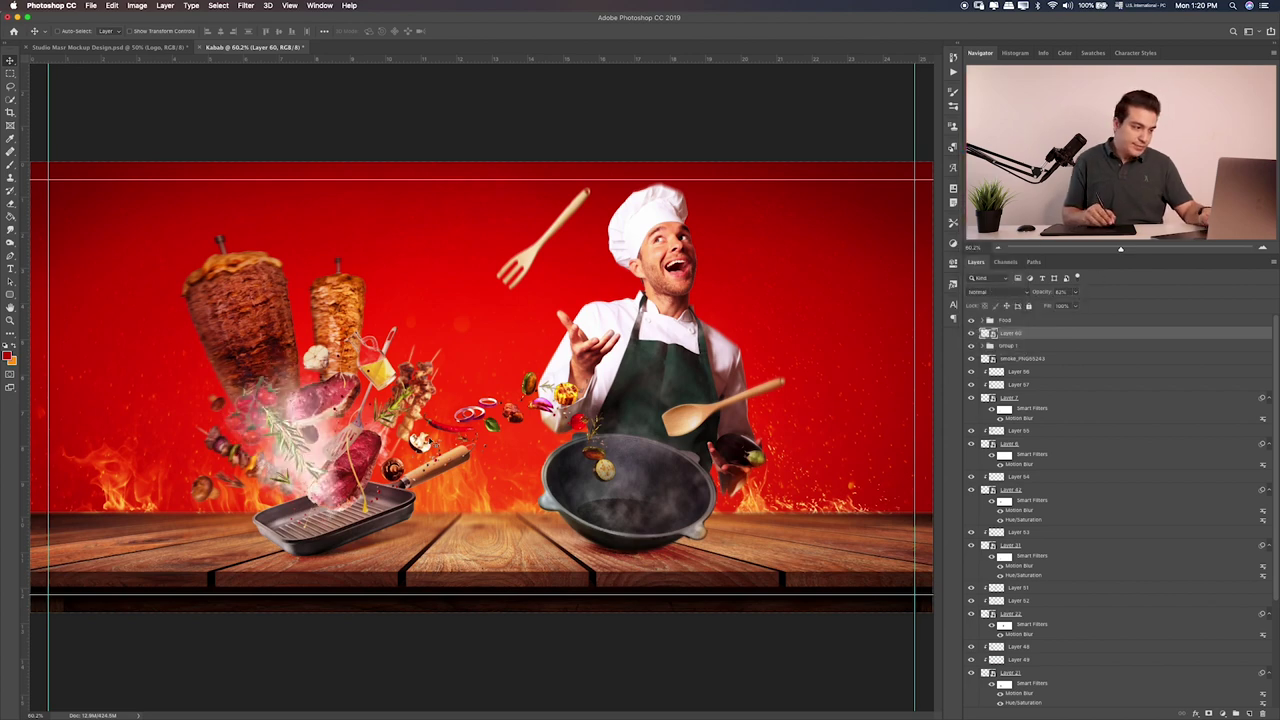
Rotate the smoke 90° clockwise and move it down over the grilled meat
key(ctrl+t)
right_click(356, 392)
click(372, 485)
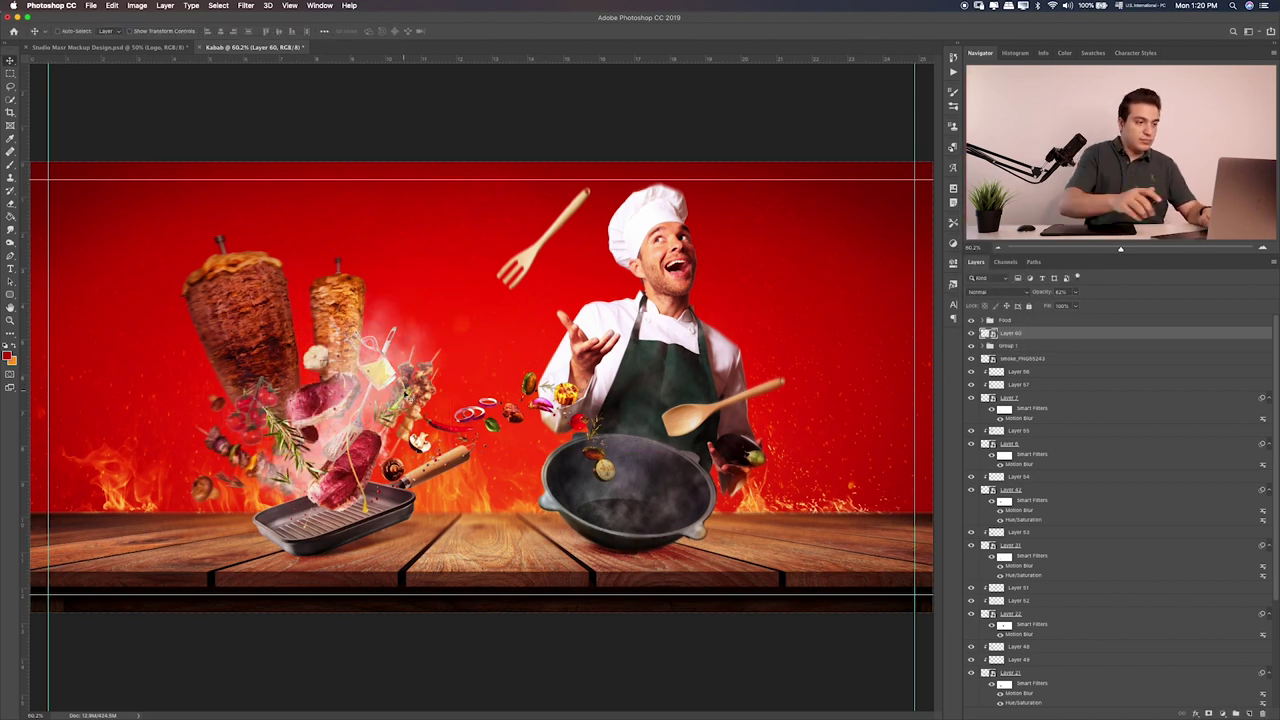
mouse_move(423, 395)
mouse_down()
mouse_move(325, 430)
mouse_move(300, 420)
mouse_up()
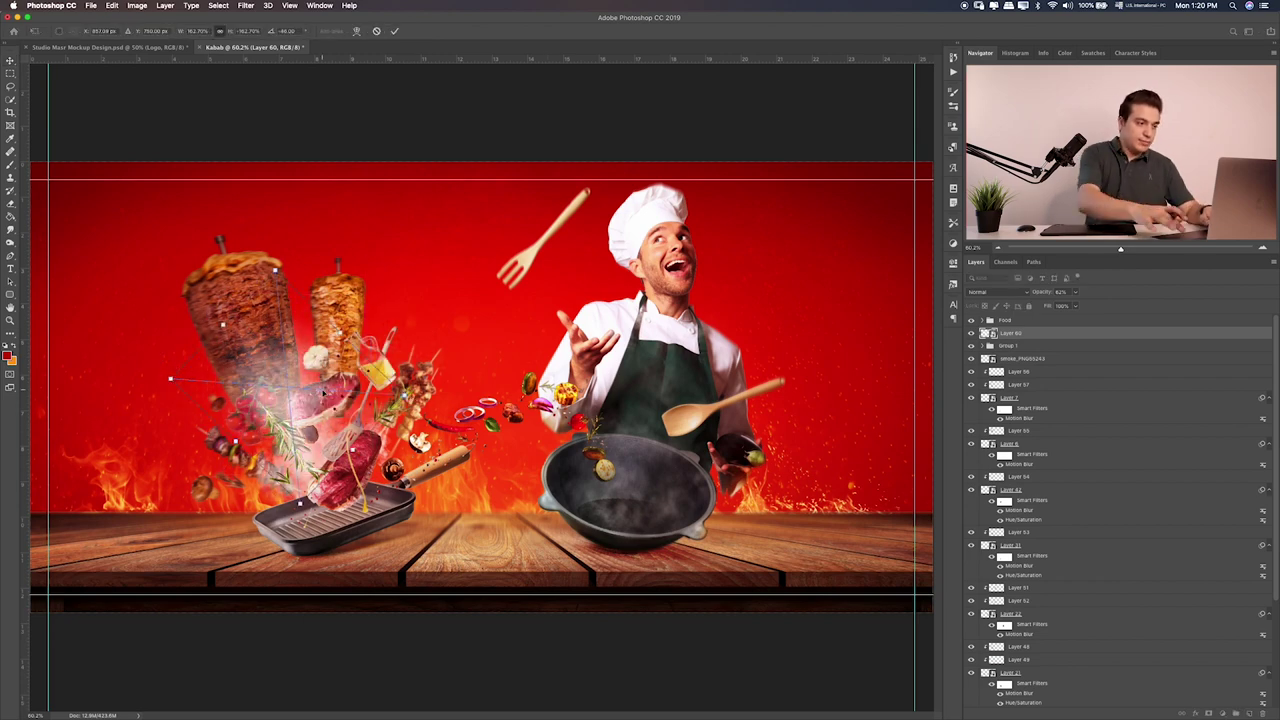
key(Return)
Duplicate the smoke layer and raise the copy above Group 1
click(1020, 358)
key(ctrl+j)
key(ctrl+t)
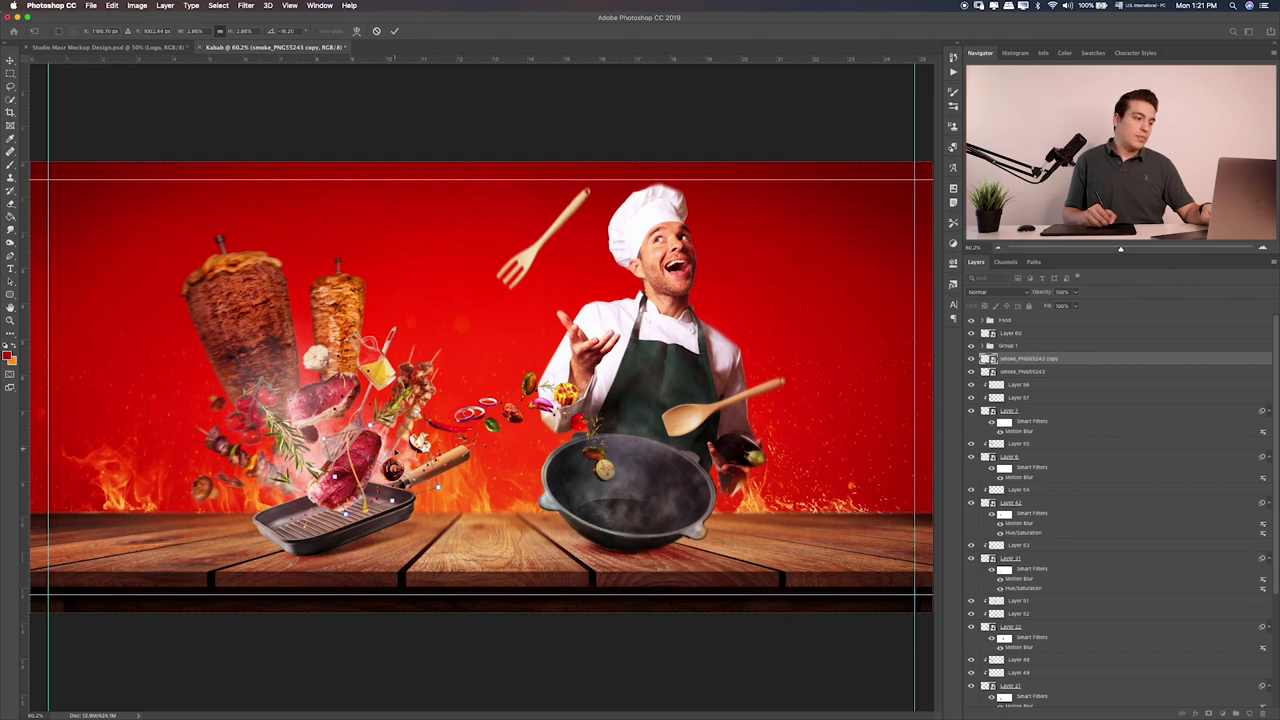
key(Return)
key(ctrl+bracketright)
Tilt the smoke copy slightly and lower its opacity to 72%
key(ctrl+t)
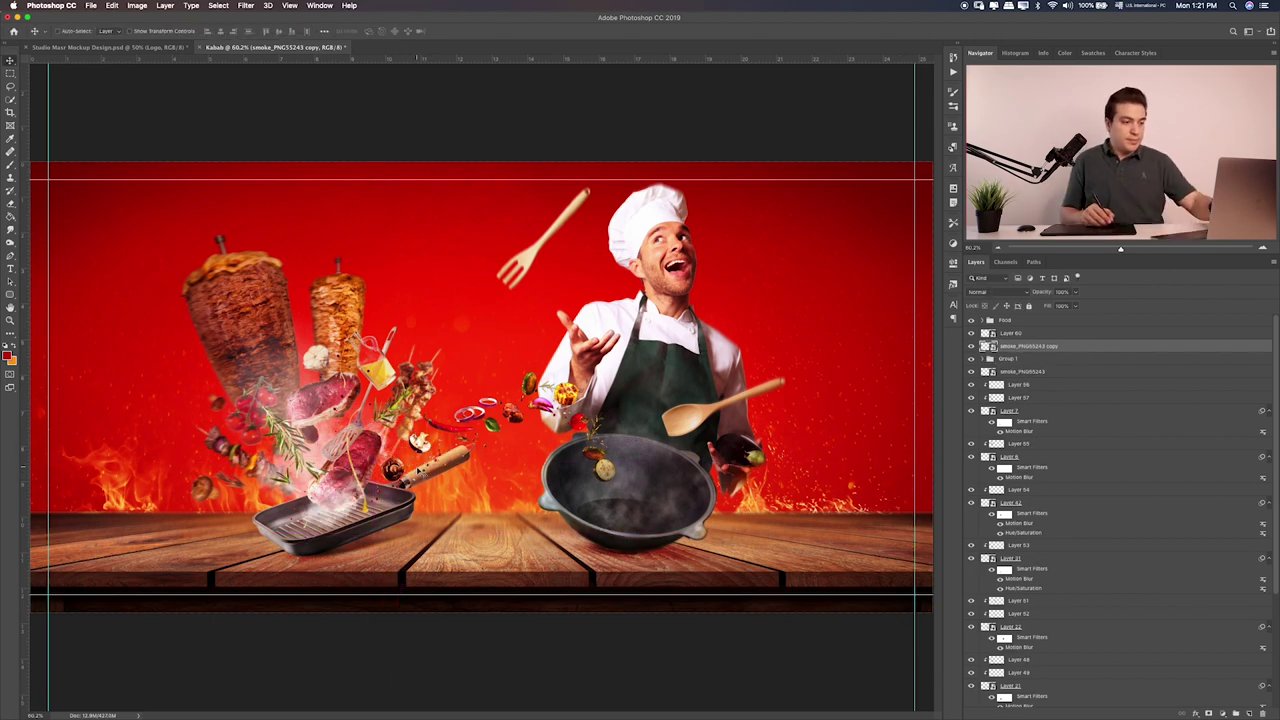
mouse_move(452, 438)
mouse_down()
mouse_move(425, 447)
mouse_move(438, 466)
mouse_up()
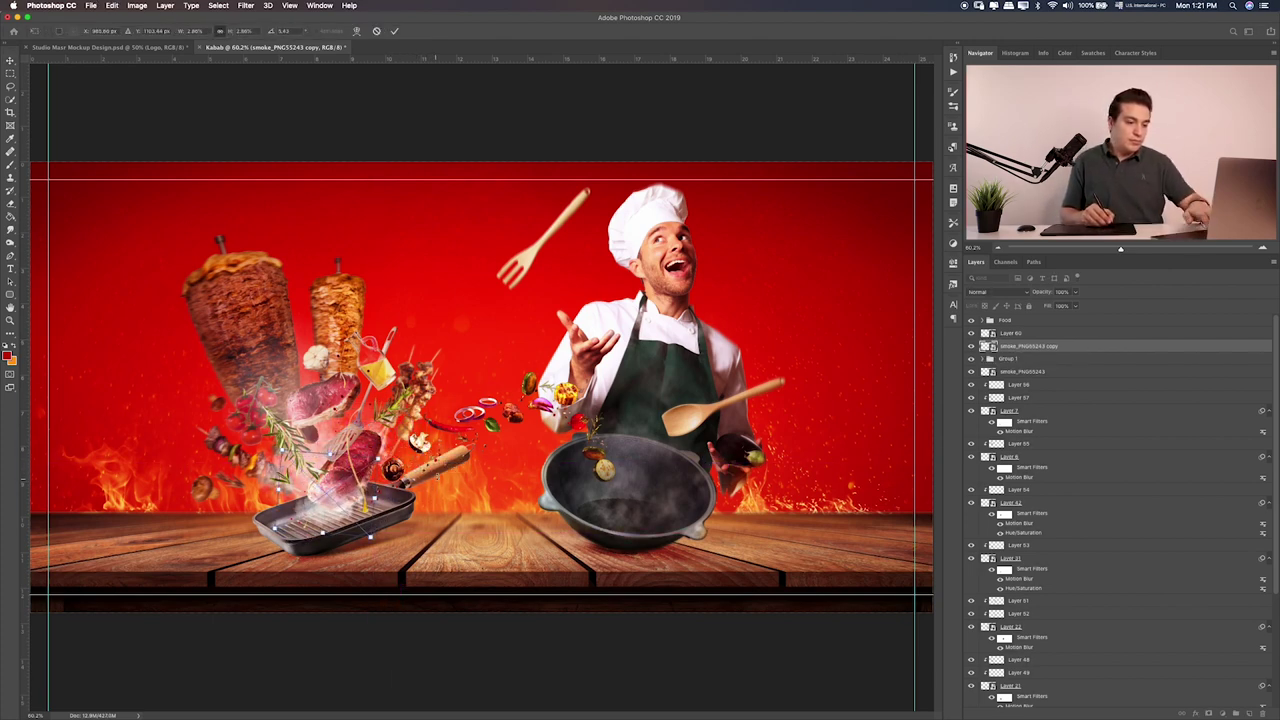
key(Return)
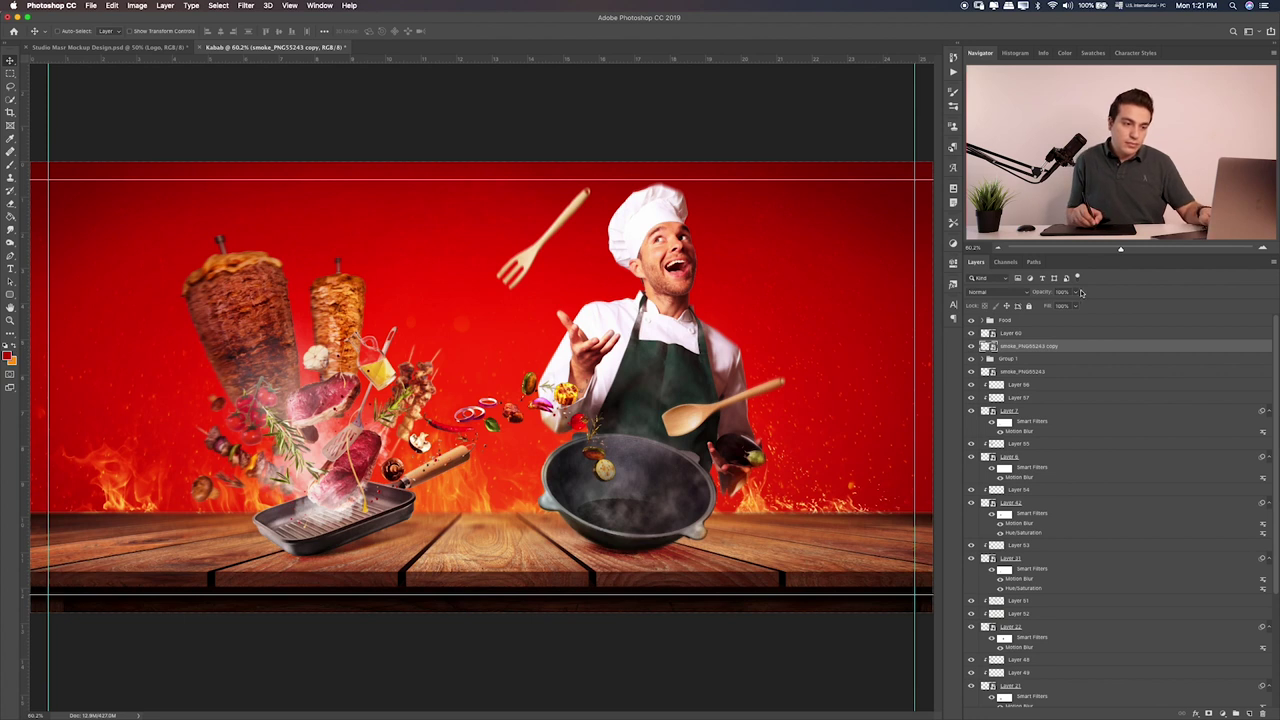
click(1077, 292)
drag(1076, 304, 1058, 306)
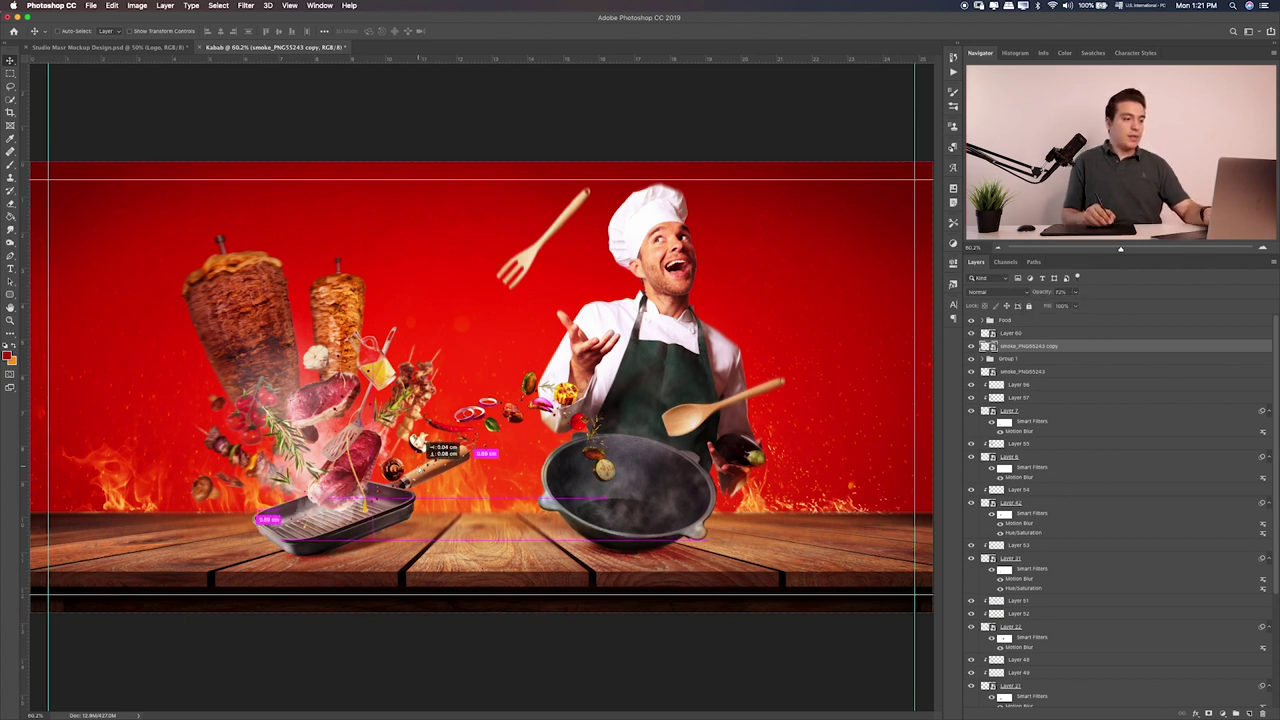
key(super+Tab)
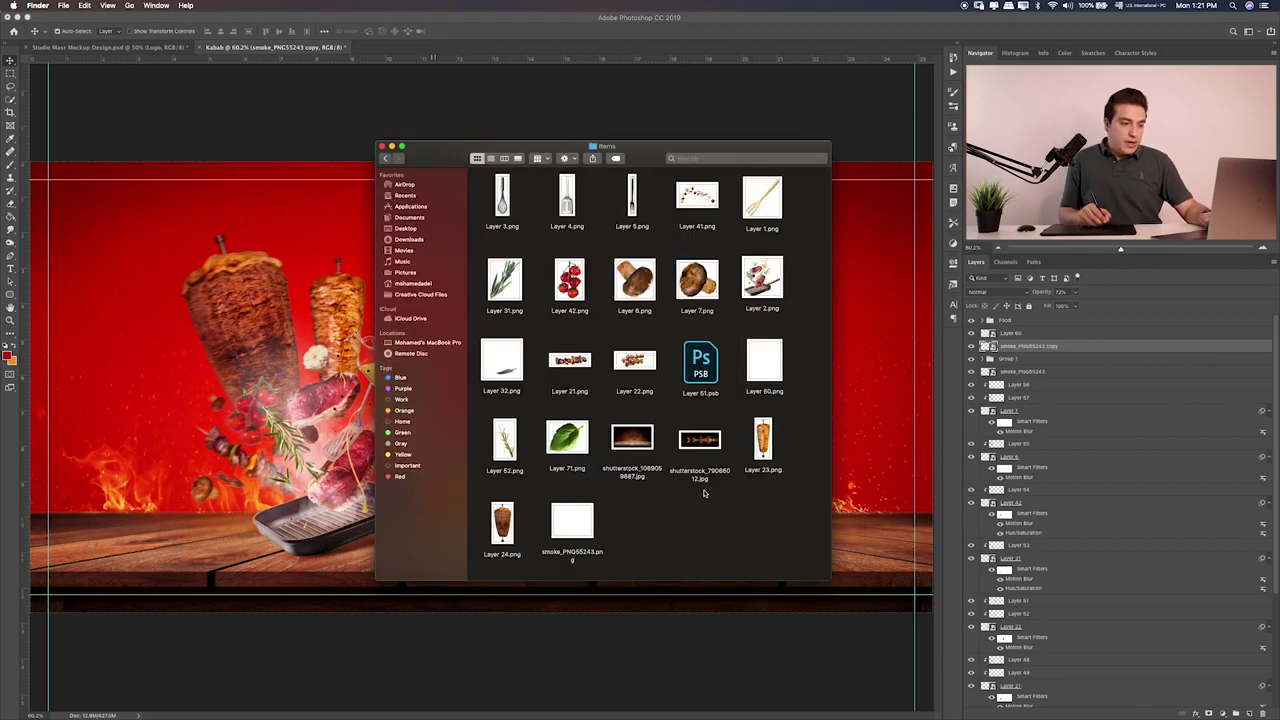
Place Layer 71.png, shrink the leaf small and nudge it among the flying food
click(565, 440)
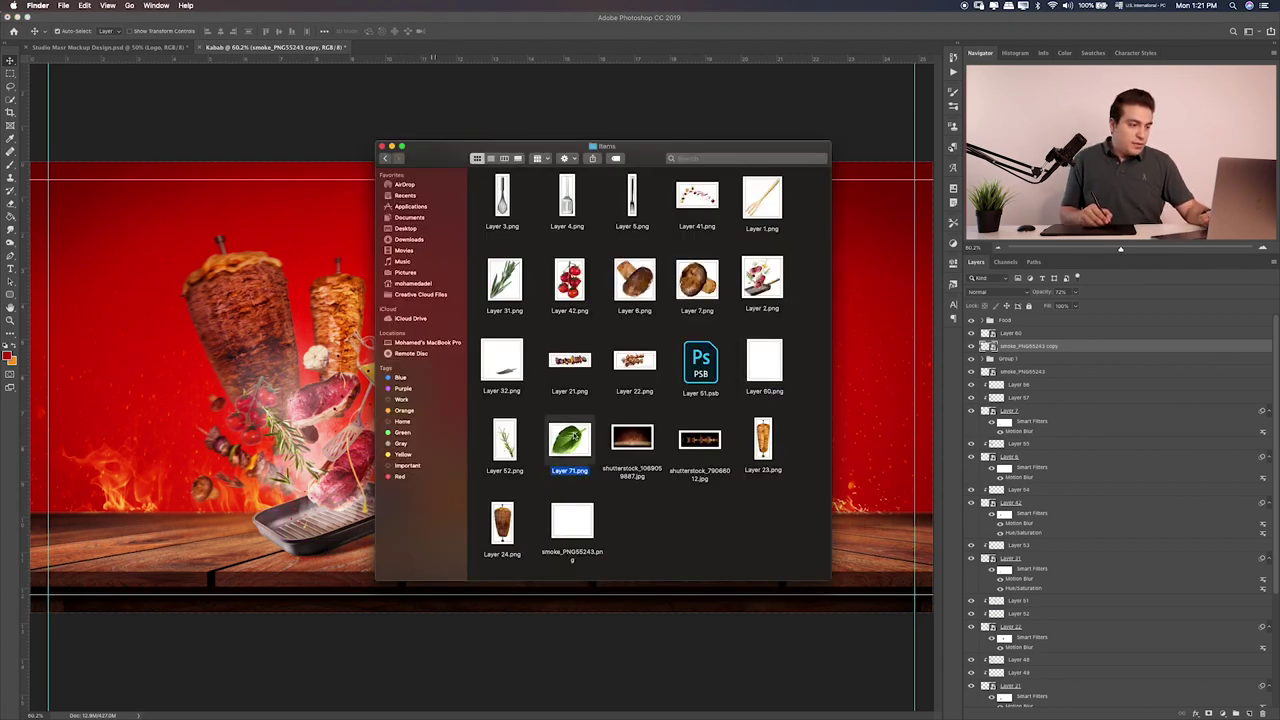
drag(569, 440, 480, 380)
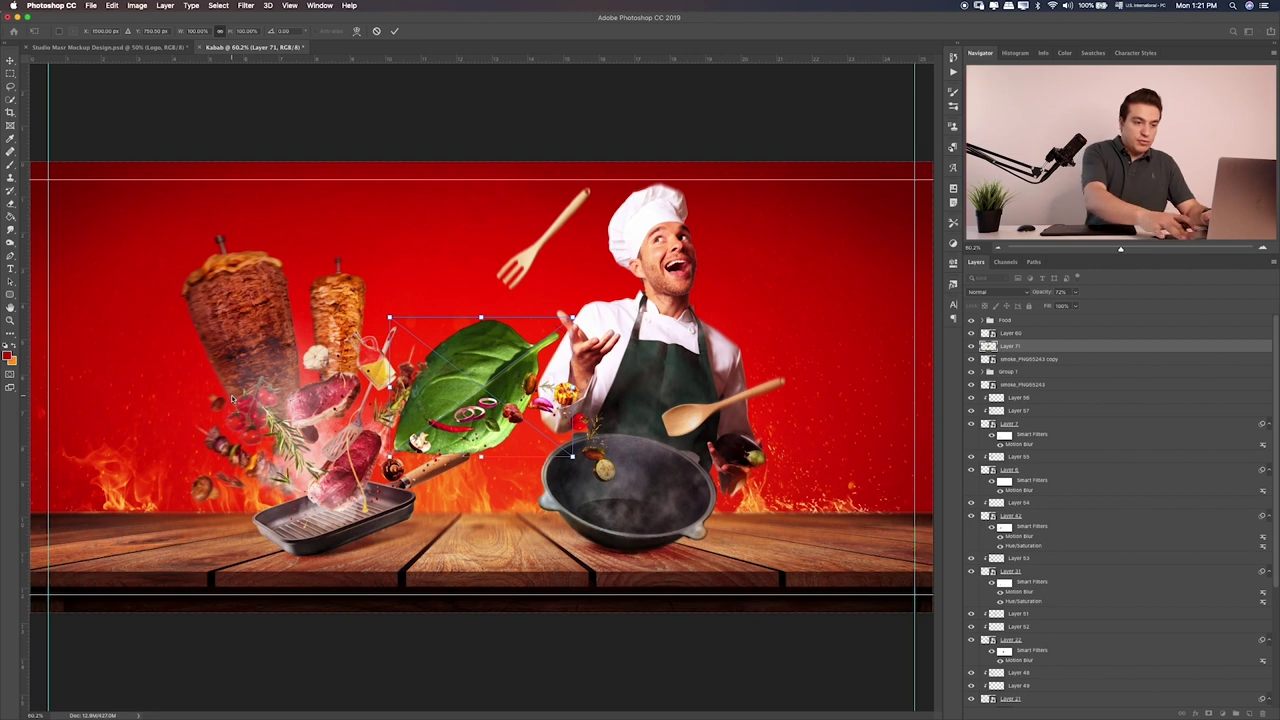
key(super+t)
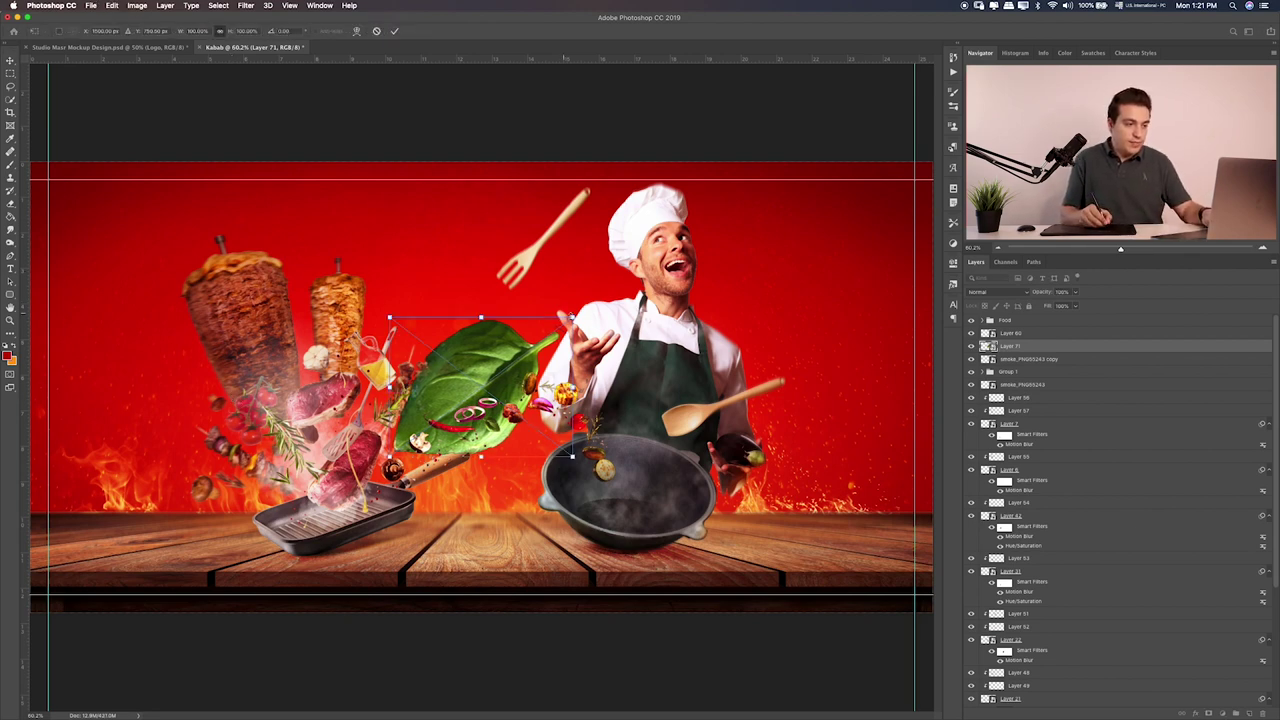
mouse_move(566, 452)
mouse_down()
mouse_move(465, 394)
mouse_move(440, 424)
mouse_up()
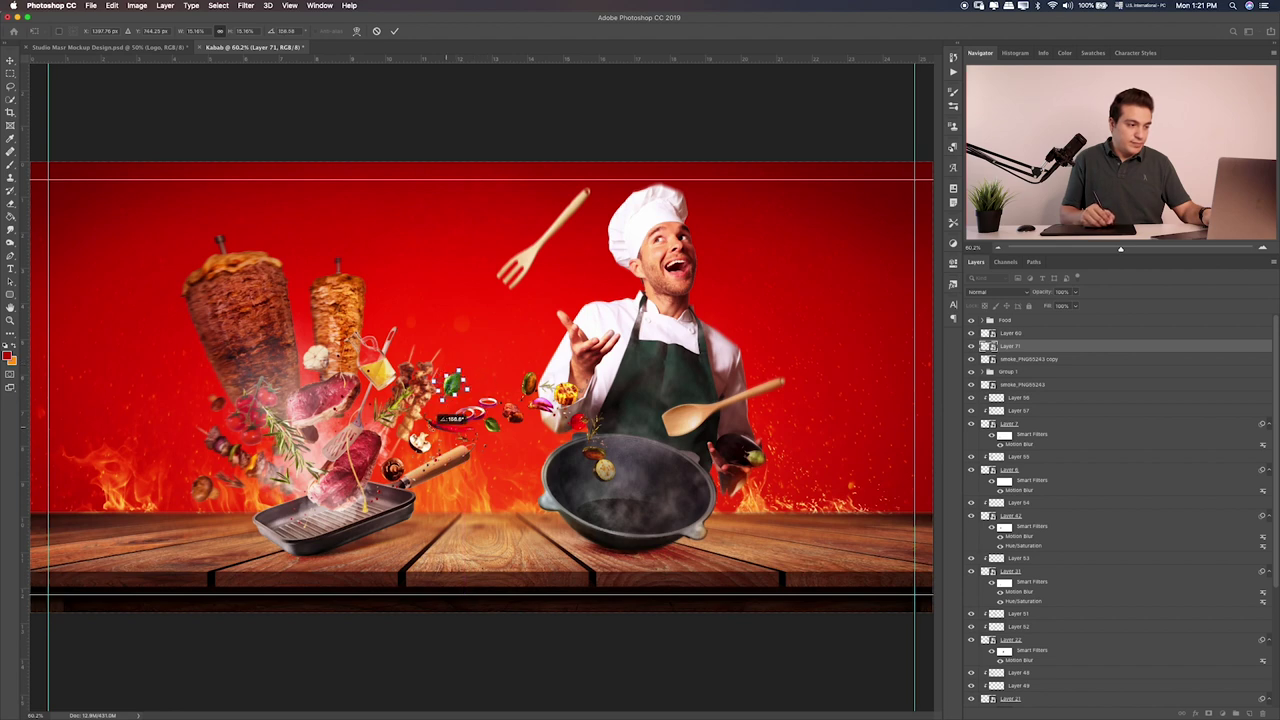
key(Return)
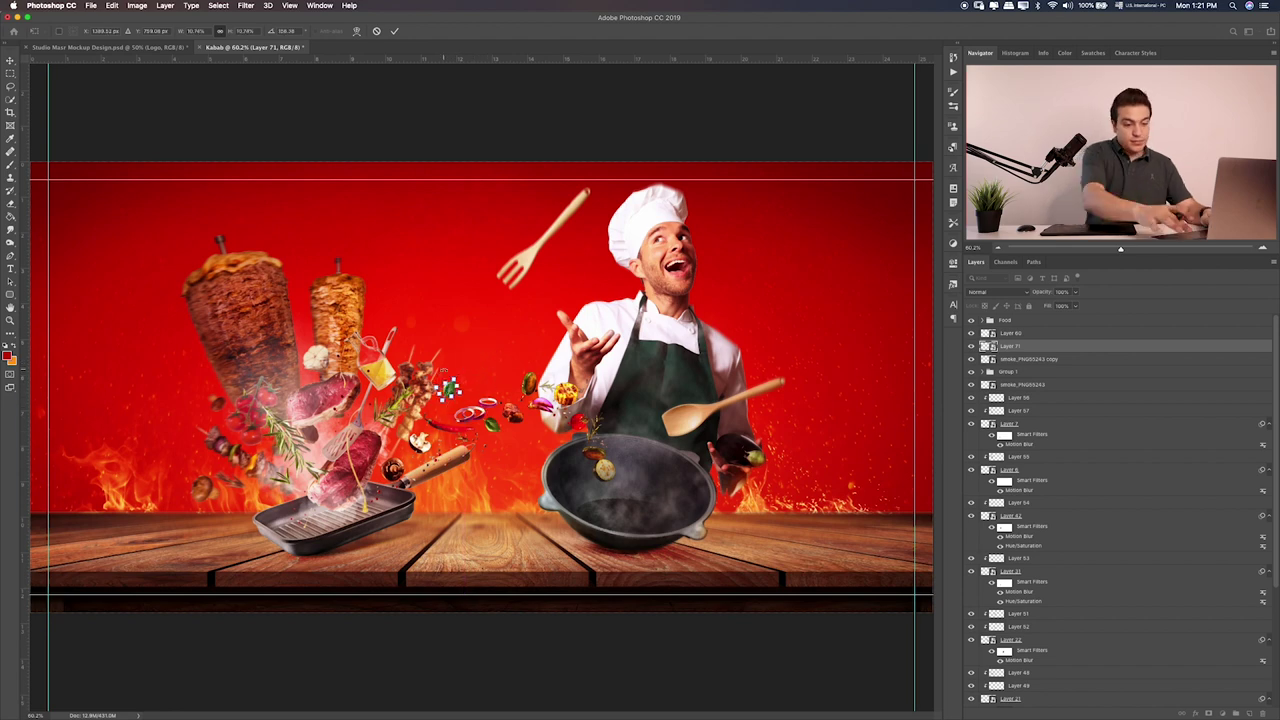
drag(494, 387, 487, 400)
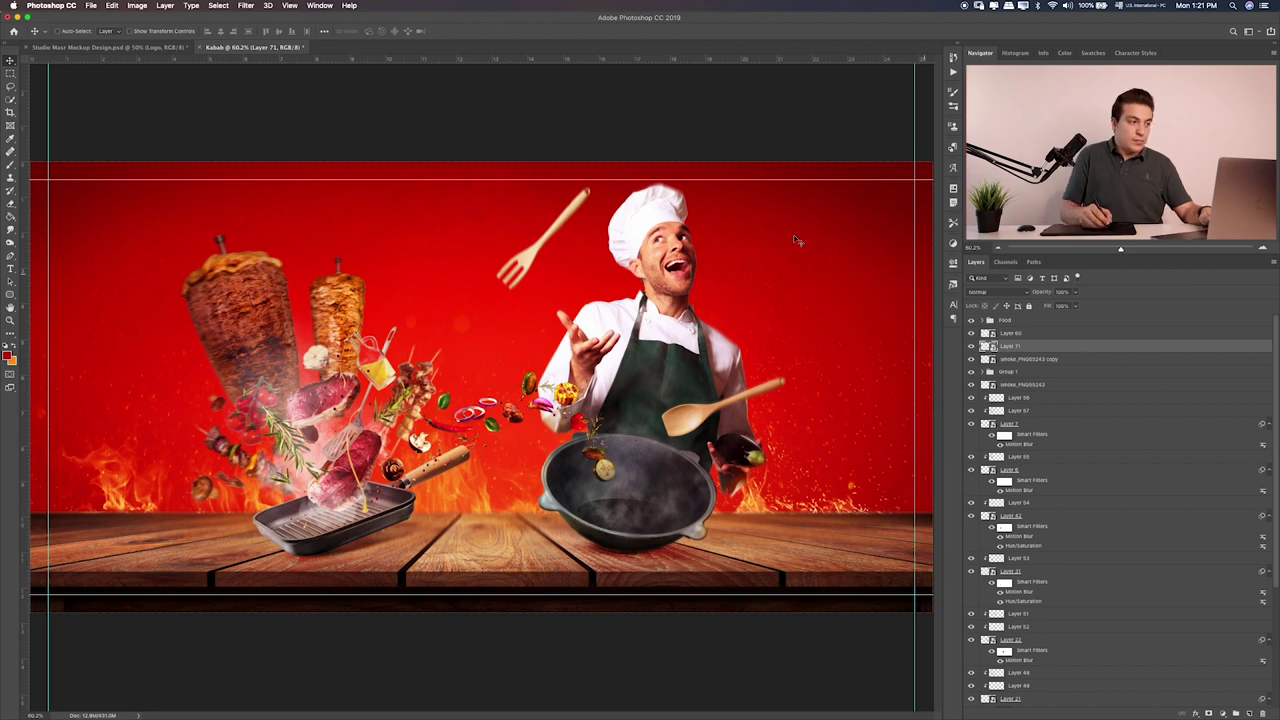
Apply a 12-pixel Motion Blur smart filter to the leaf on Layer 71
click(246, 5)
mouse_move(300, 124)
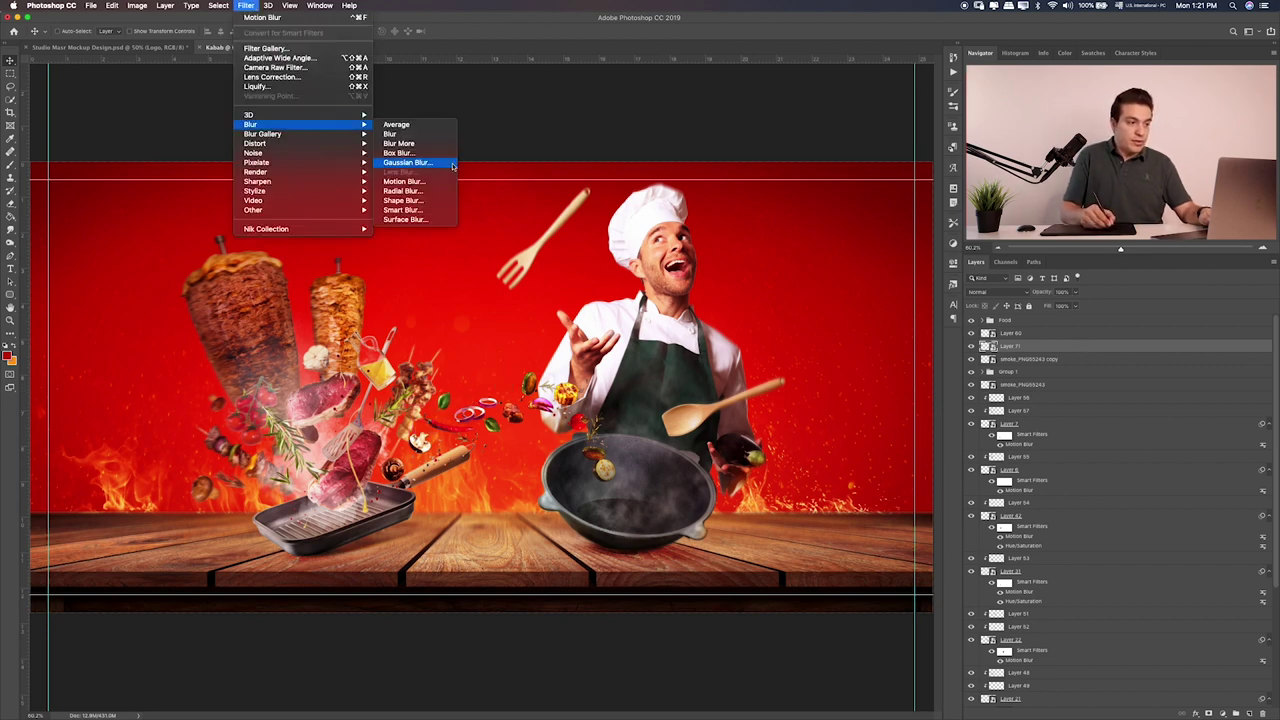
click(420, 183)
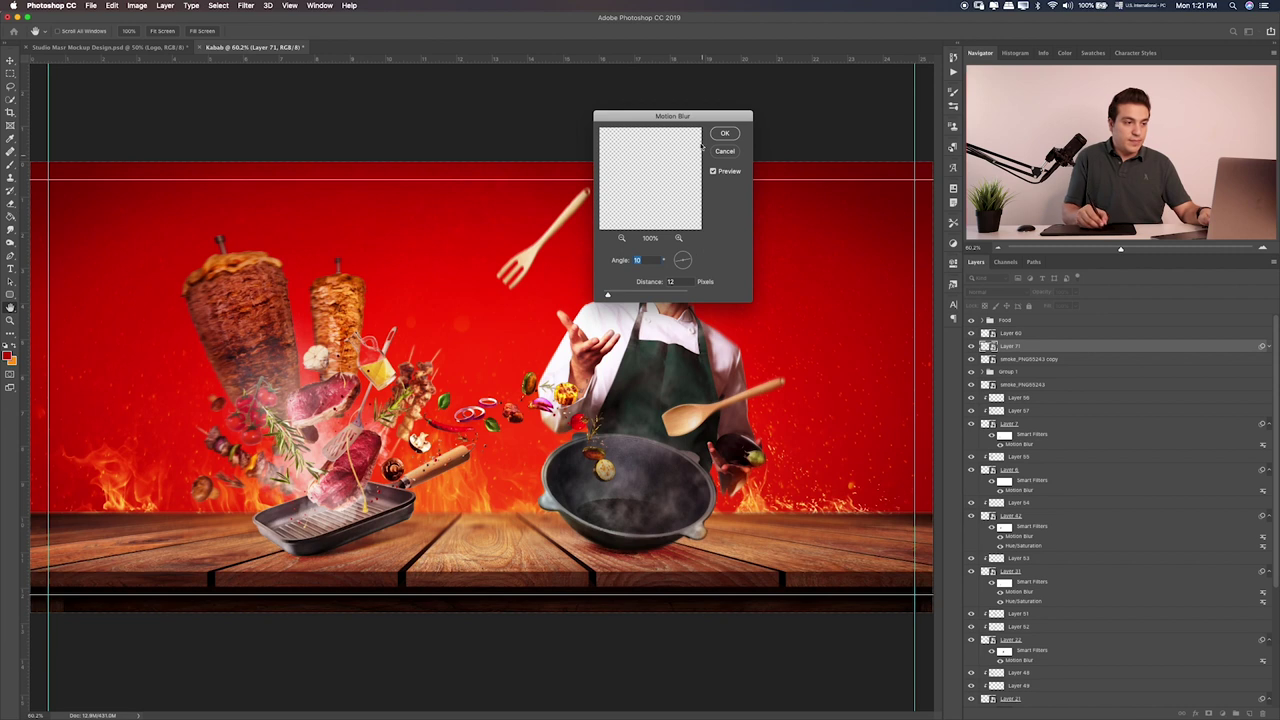
click(727, 134)
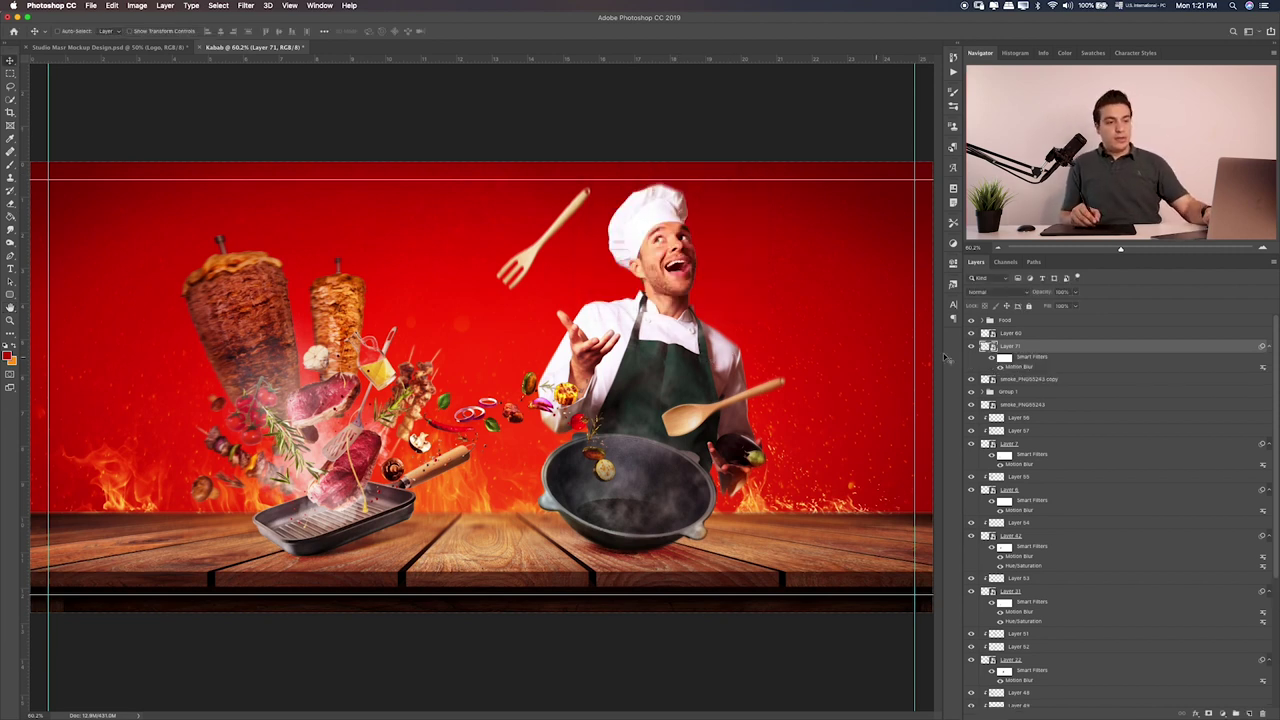
key(alt+bracketright)
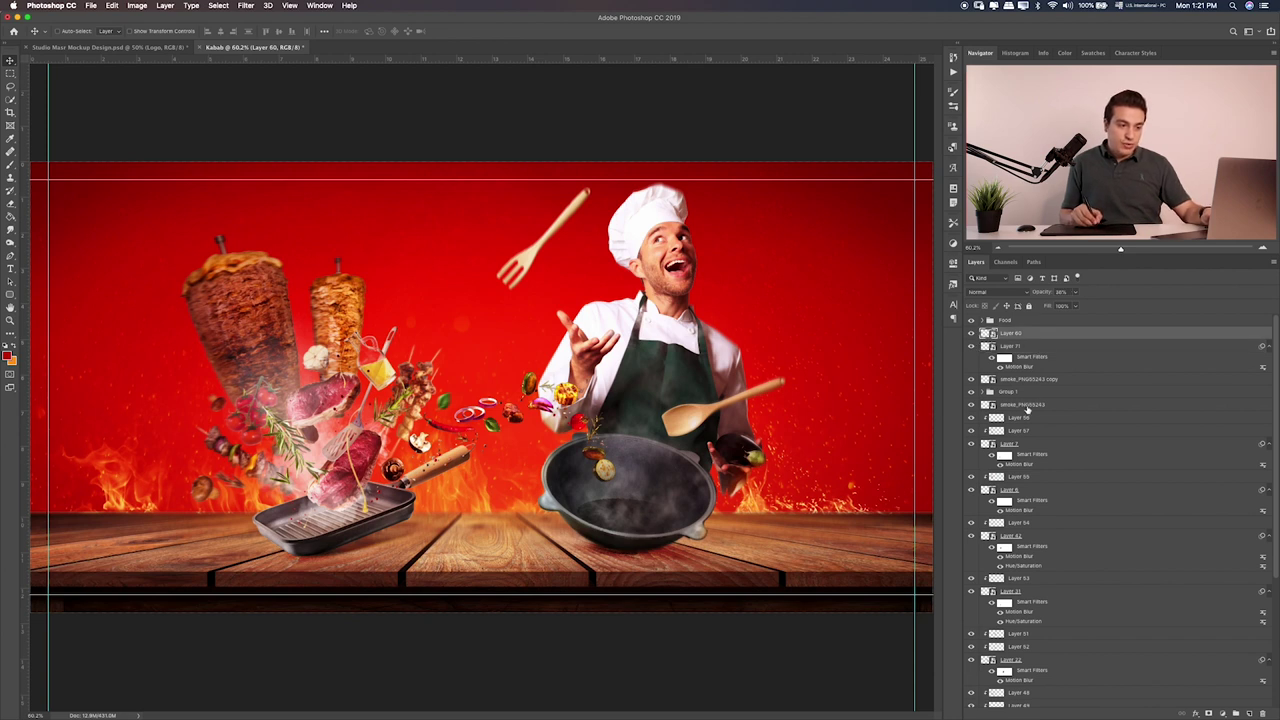
Group the run of loose food layers and name the group 'Food'
click(1026, 405)
scroll(1065, 540, down, 2)
scroll(1045, 560, down, 3)
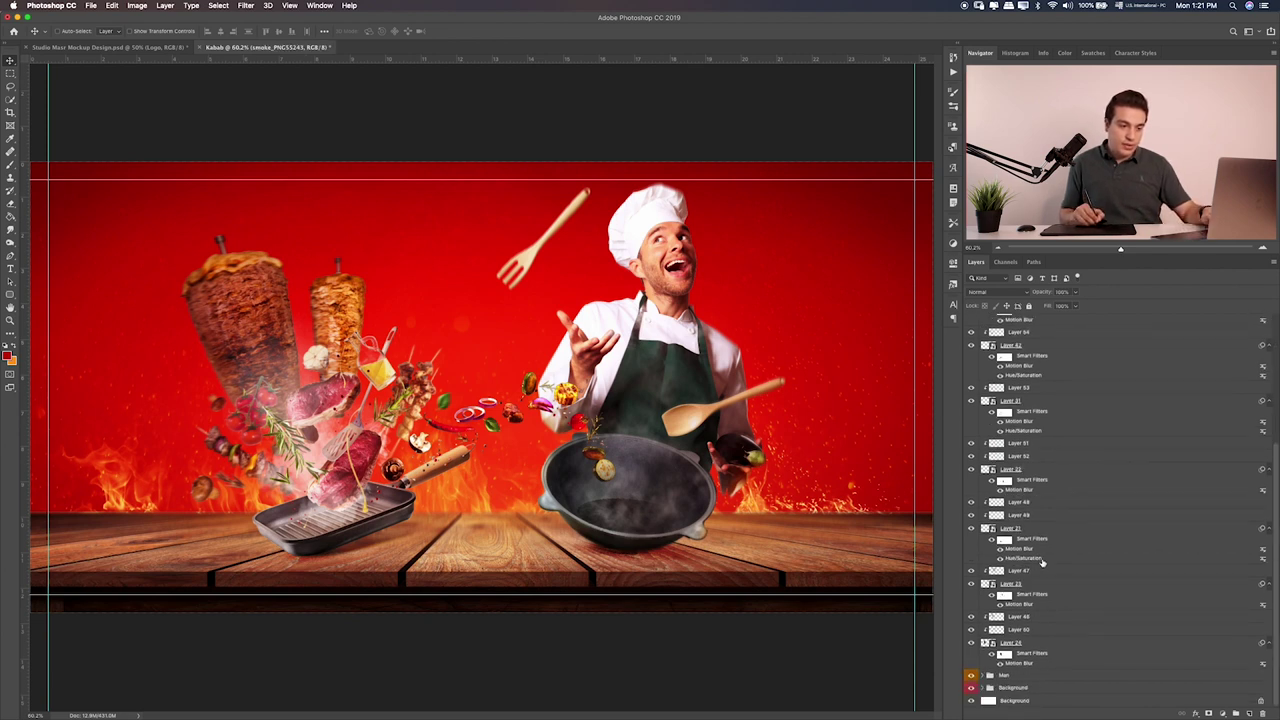
shift+click(1031, 643)
key(ctrl+g)
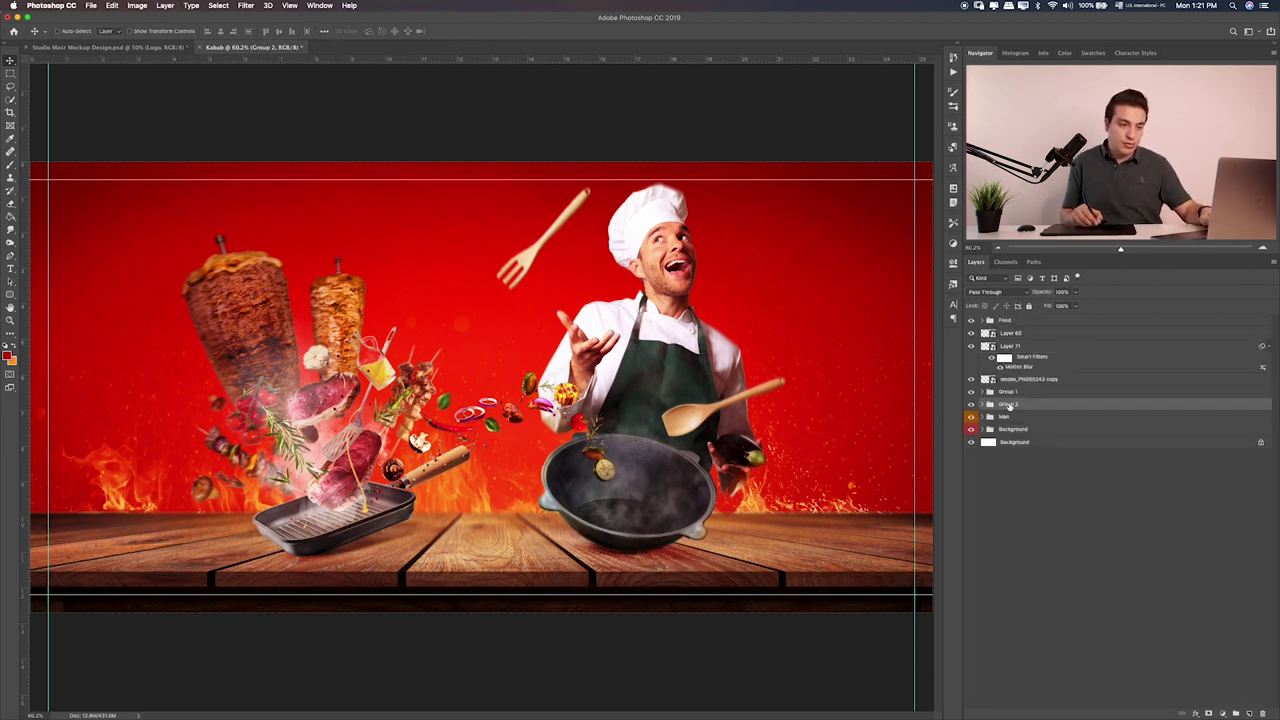
double_click(1007, 404)
text(Food)
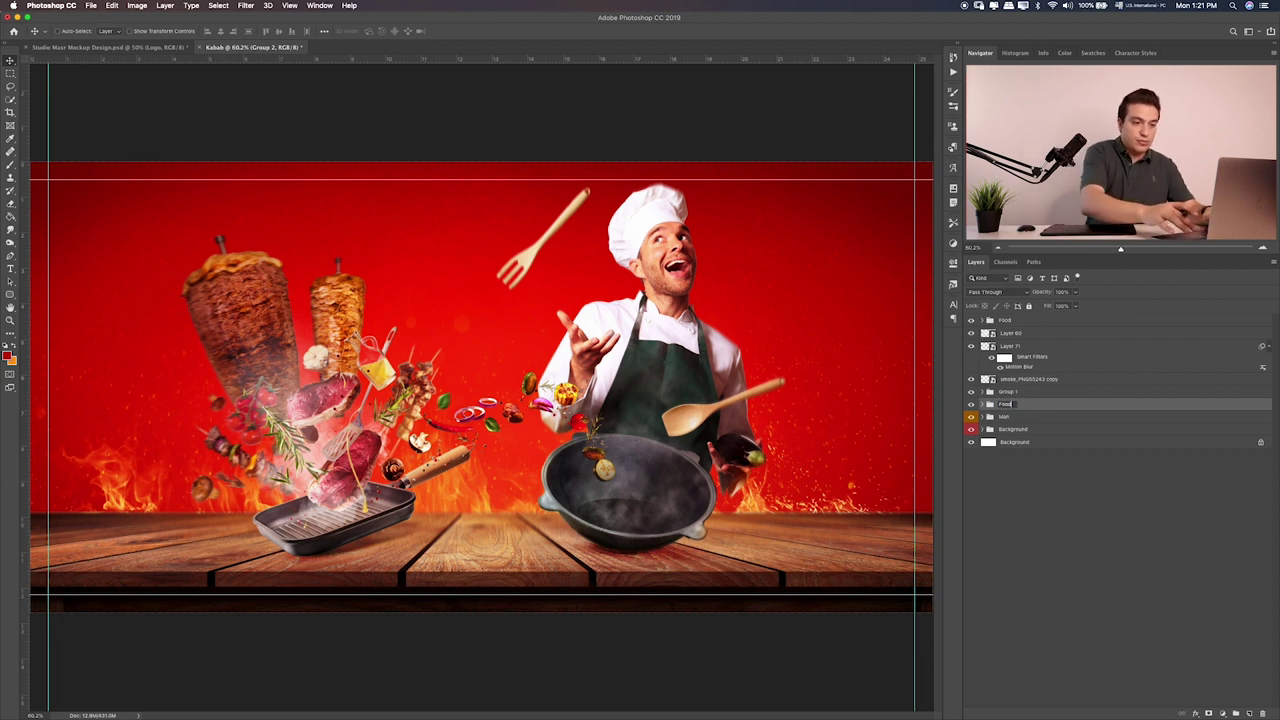
key(Return)
key(Return)
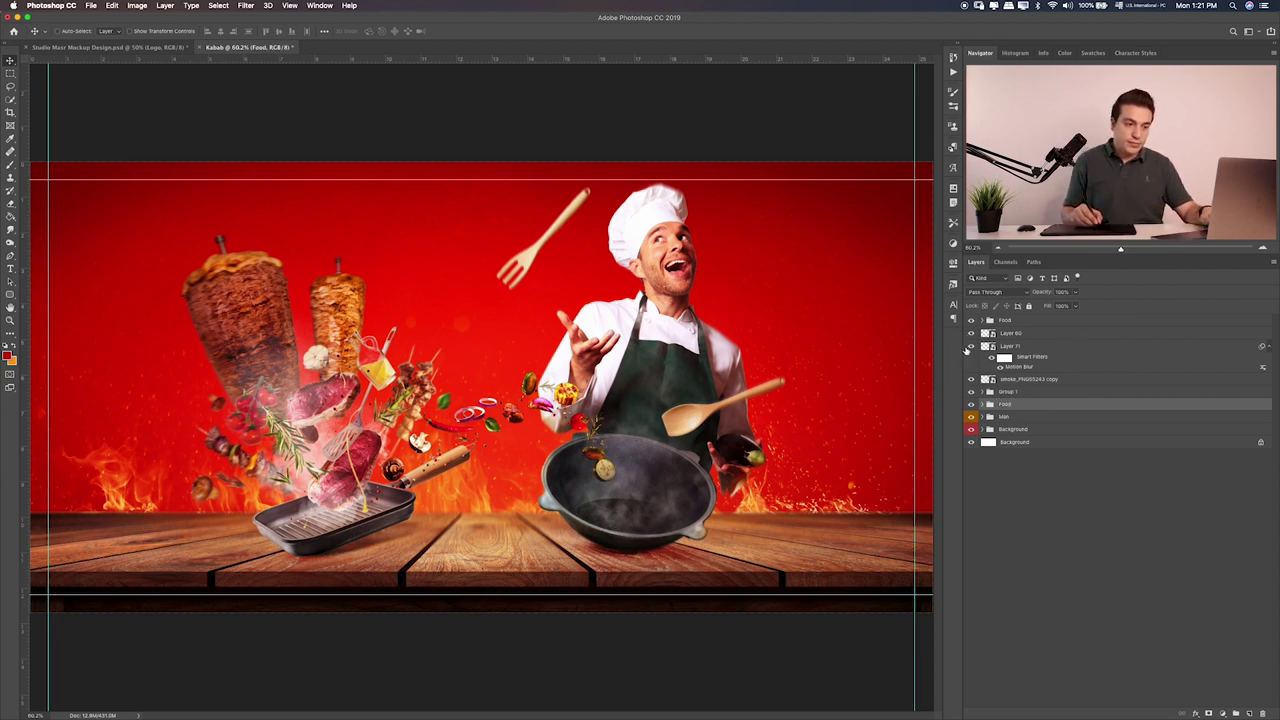
Move Layer 60, Layer 71 and the smoke copy into the top Food group
click(970, 346)
click(970, 346)
click(1034, 333)
shift+click(1050, 344)
drag(1030, 369, 1046, 322)
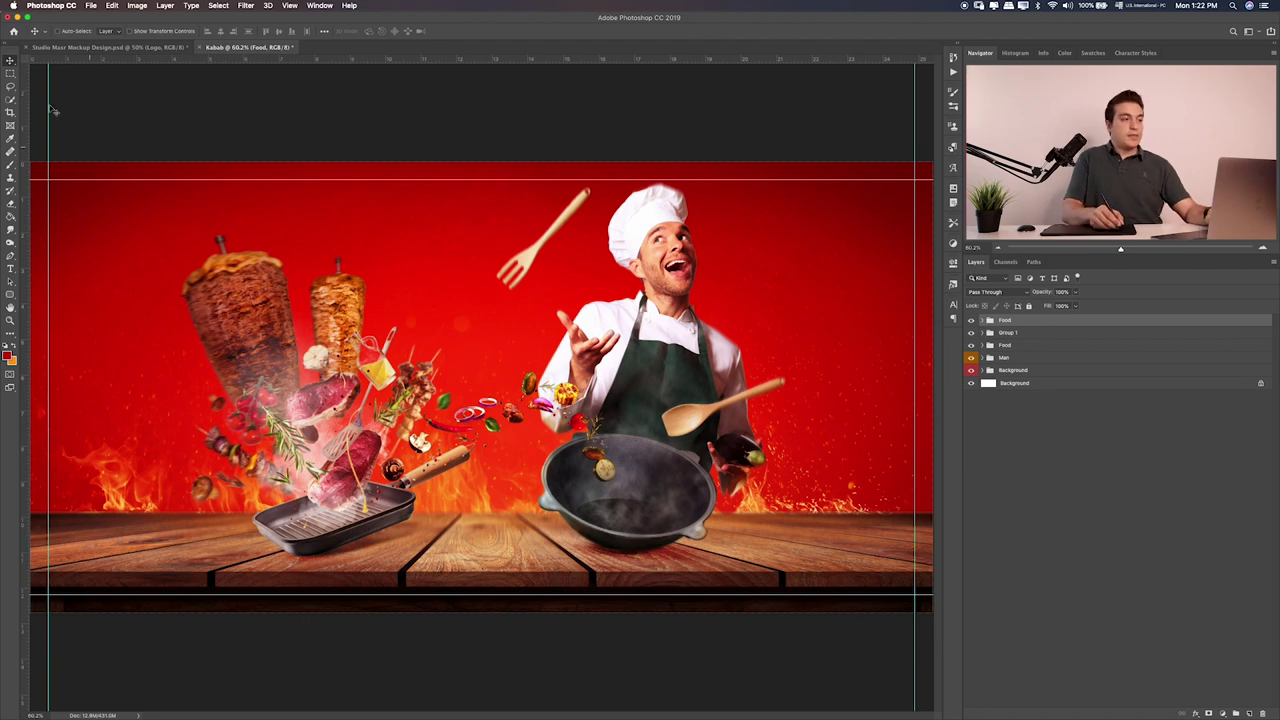
click(10, 72)
Place the utensil images as Layers 3–5 and hide the spatula and fork
key(super+Tab)
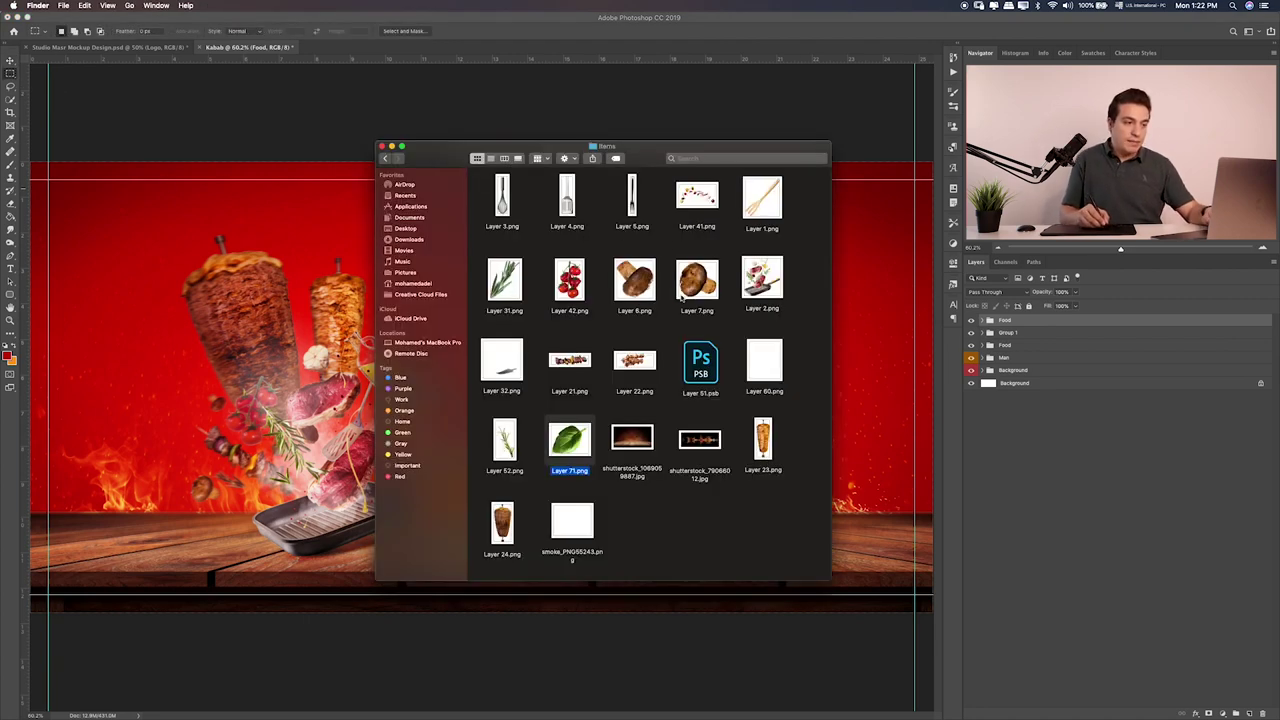
drag(632, 197, 229, 330)
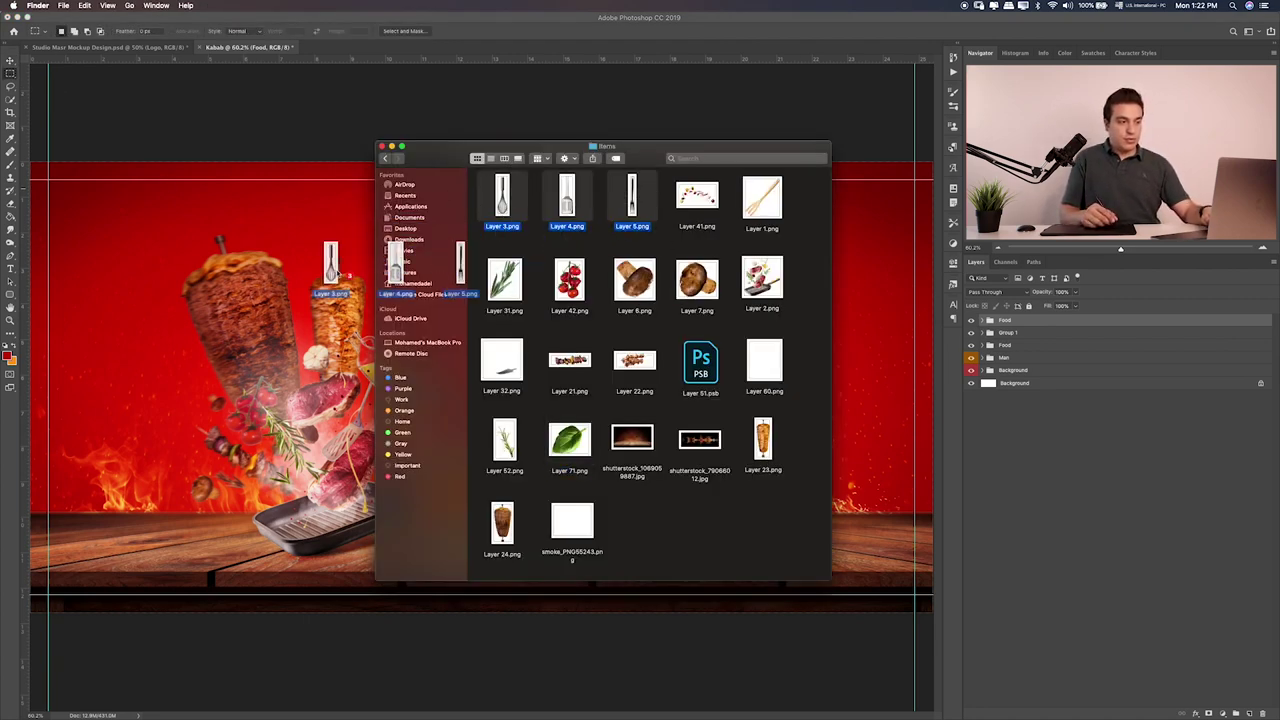
key(Return)
key(Return)
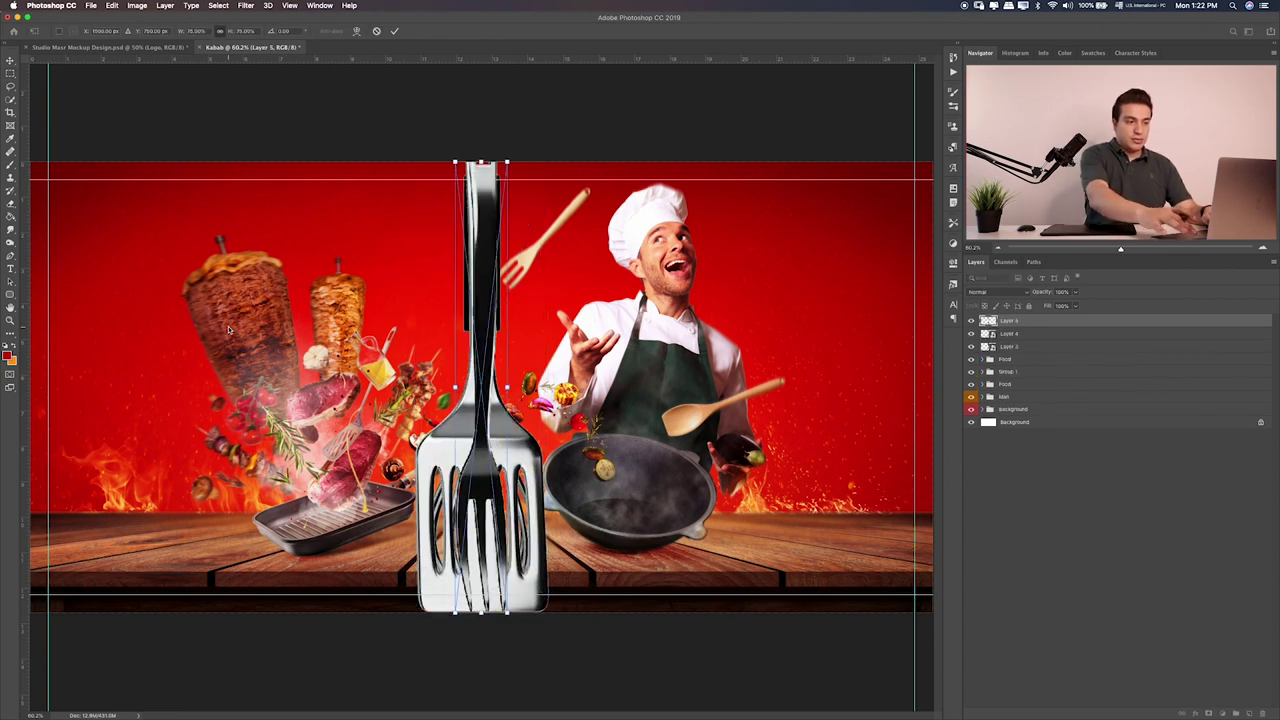
key(Return)
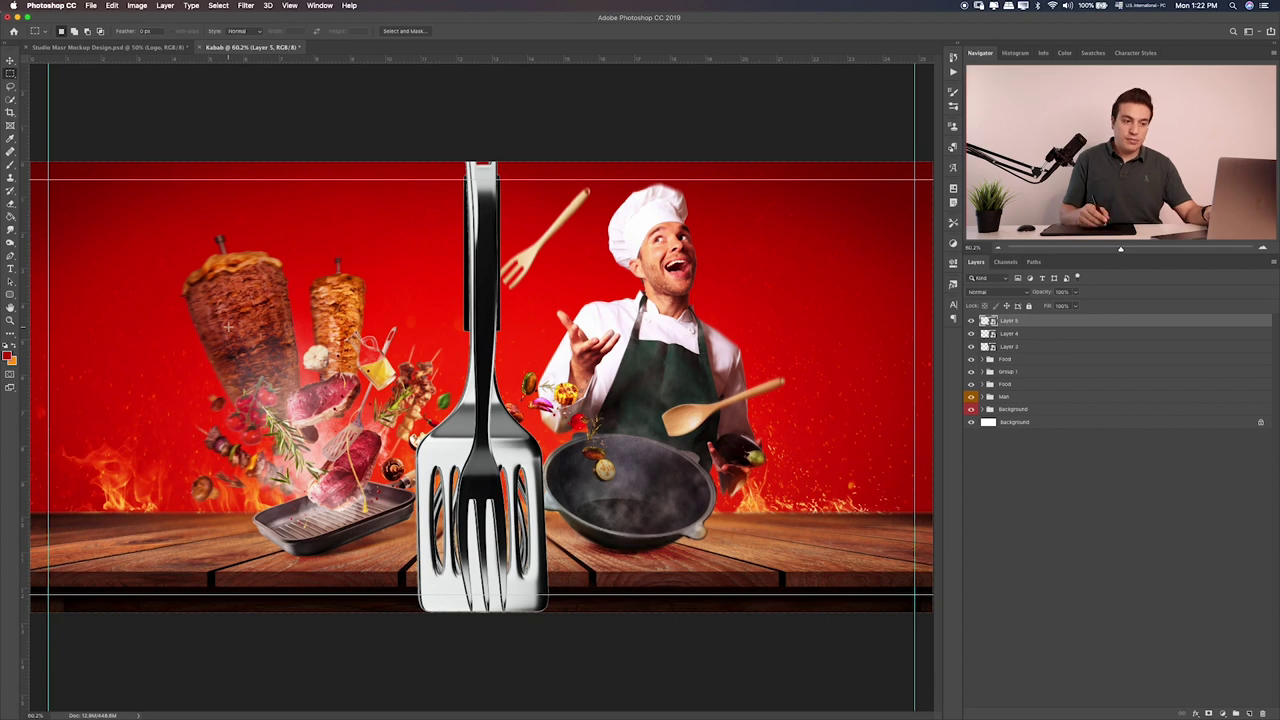
drag(971, 321, 971, 334)
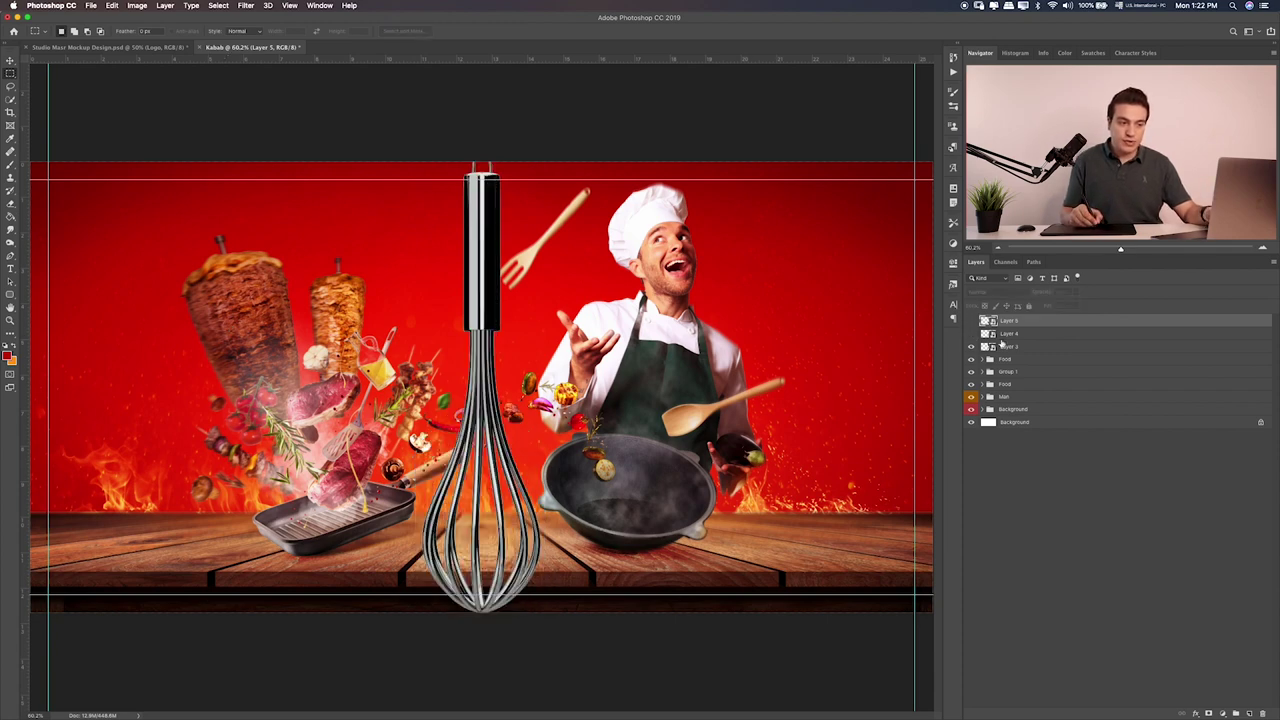
click(993, 348)
Tilt the whisk about 30°, enlarge it slightly and tuck it into the top-left corner
key(ctrl+t)
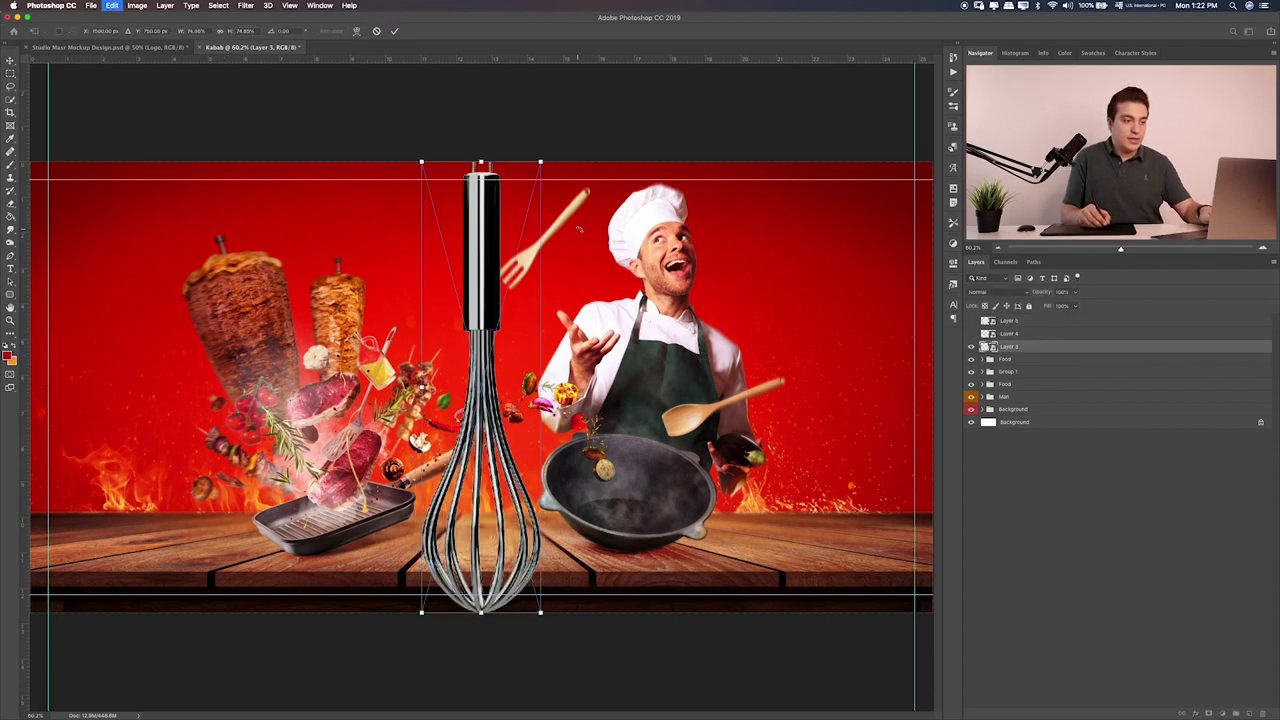
drag(545, 150, 470, 115)
mouse_move(521, 196)
mouse_down()
mouse_move(131, 166)
mouse_move(236, 191)
mouse_move(238, 165)
mouse_up()
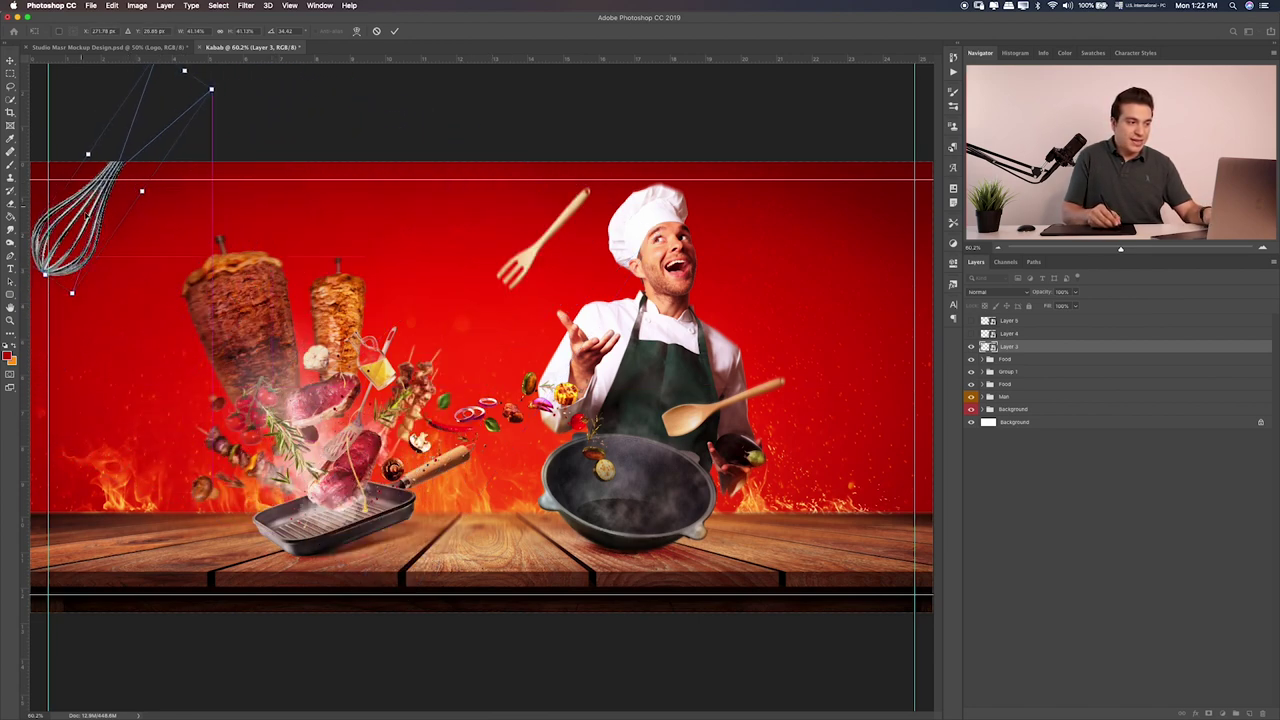
drag(237, 117, 250, 96)
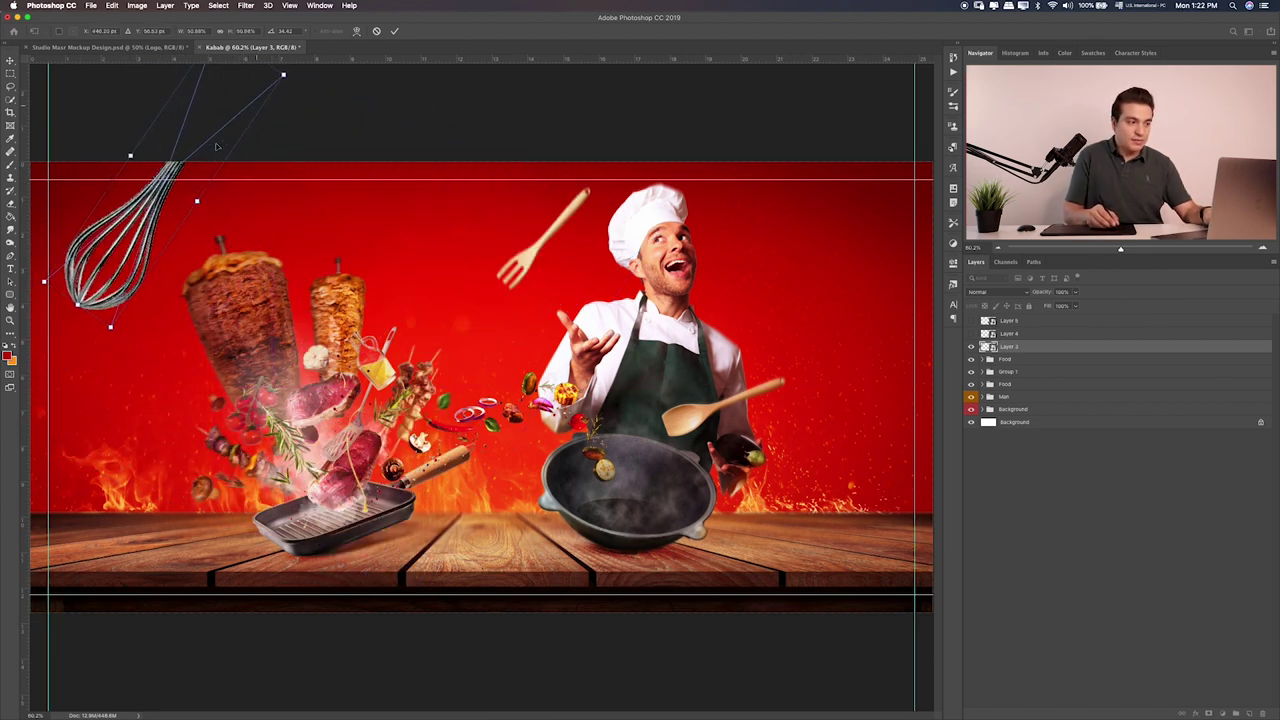
drag(170, 167, 182, 167)
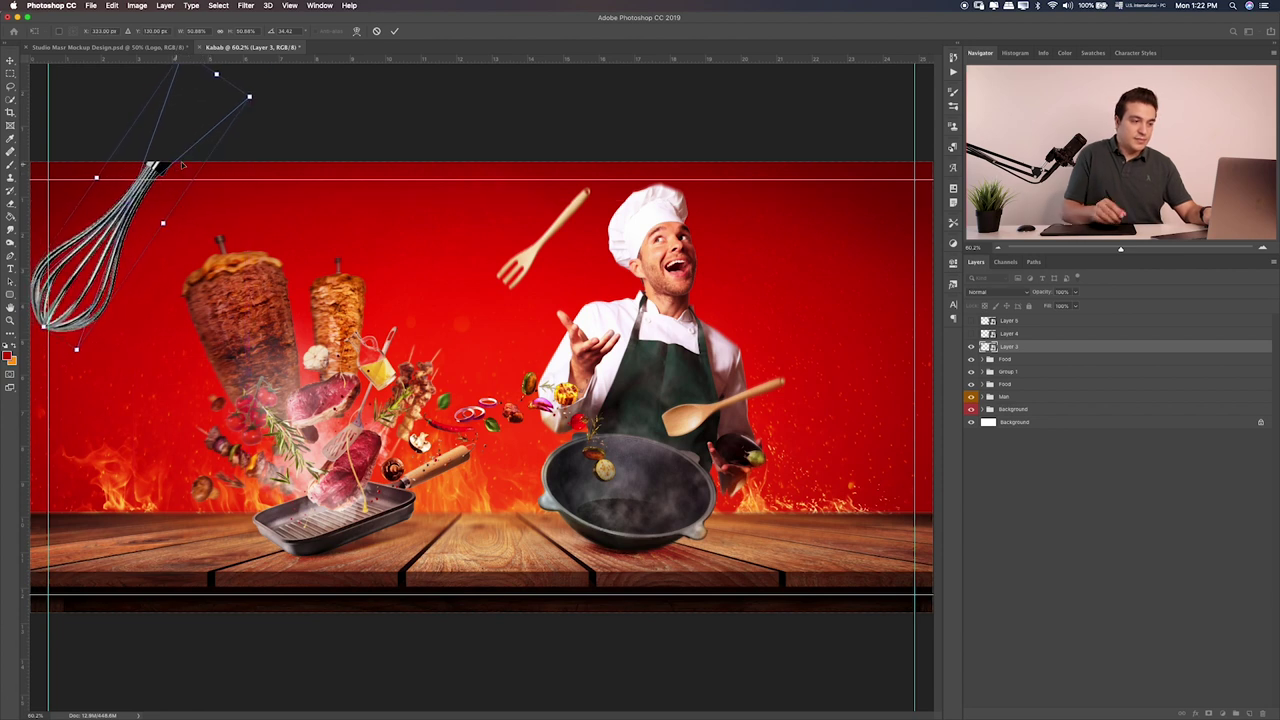
key(Return)
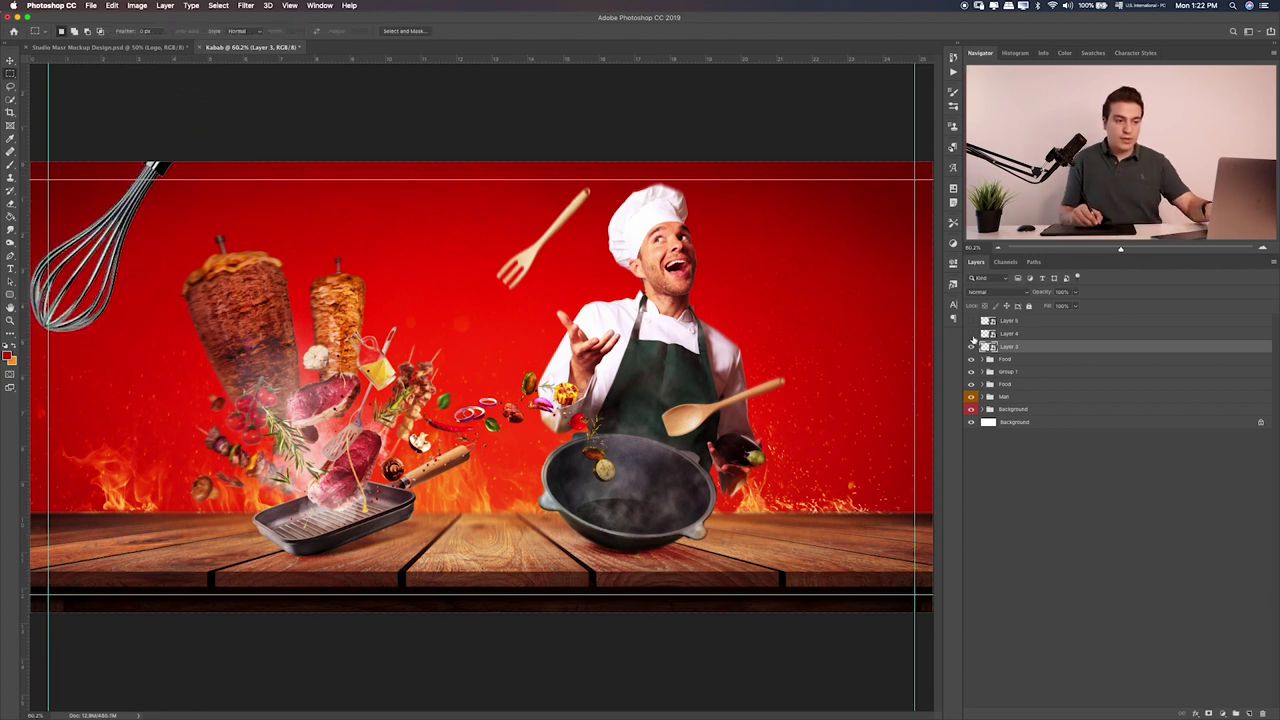
click(970, 333)
click(1030, 334)
Shrink and tilt the spatula into the right edge, then show the fork layer
key(ctrl+t)
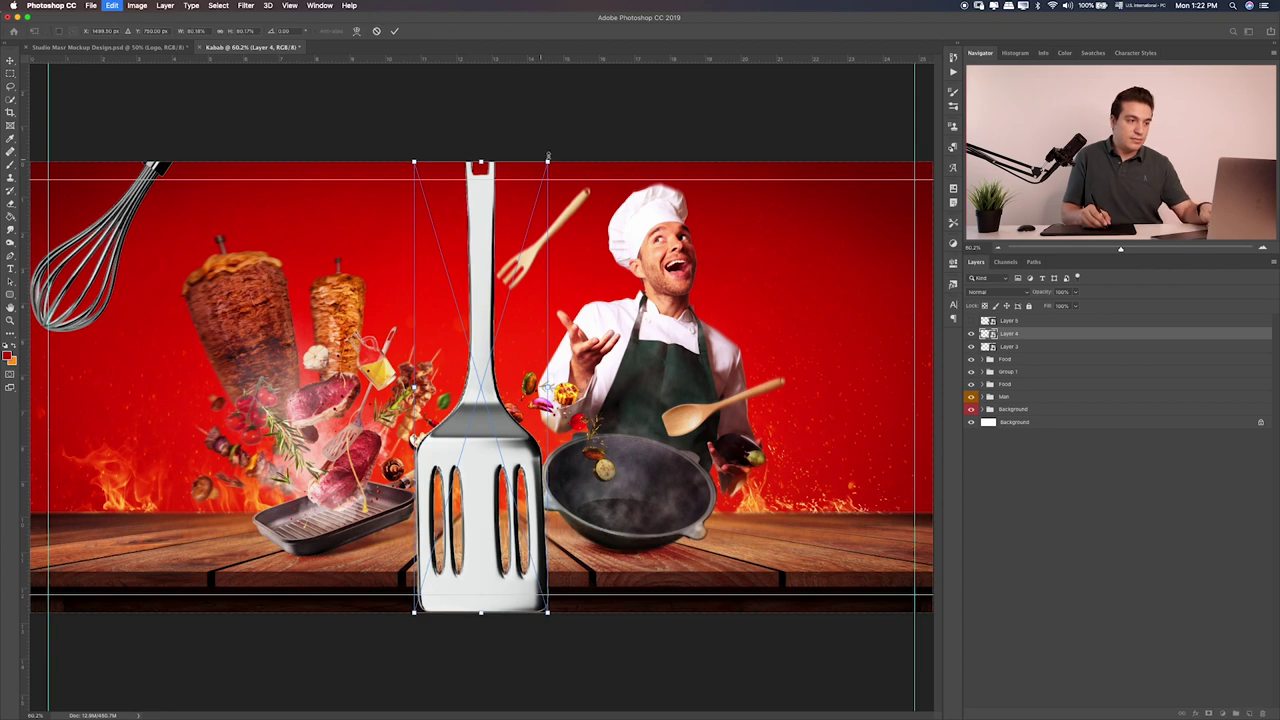
mouse_move(550, 160)
mouse_down()
mouse_move(505, 295)
mouse_move(560, 330)
mouse_up()
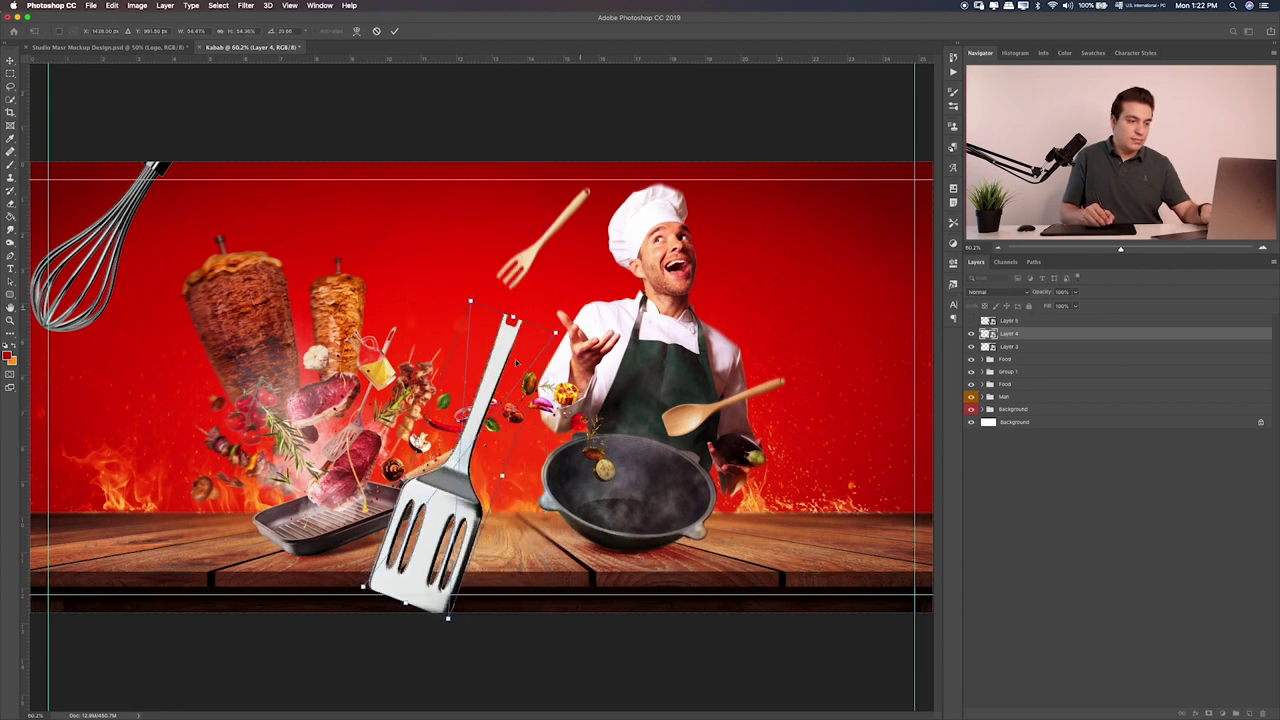
mouse_move(590, 416)
mouse_down()
mouse_move(776, 356)
mouse_move(870, 360)
mouse_move(893, 376)
mouse_up()
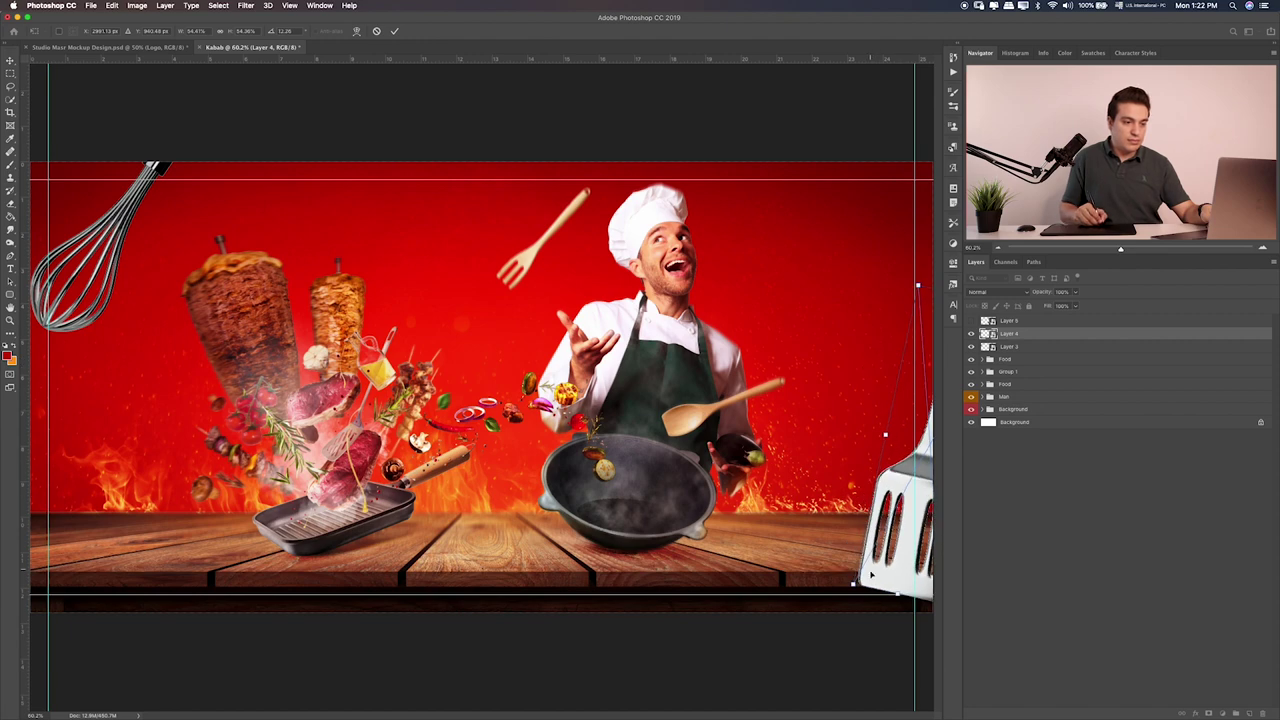
key(Return)
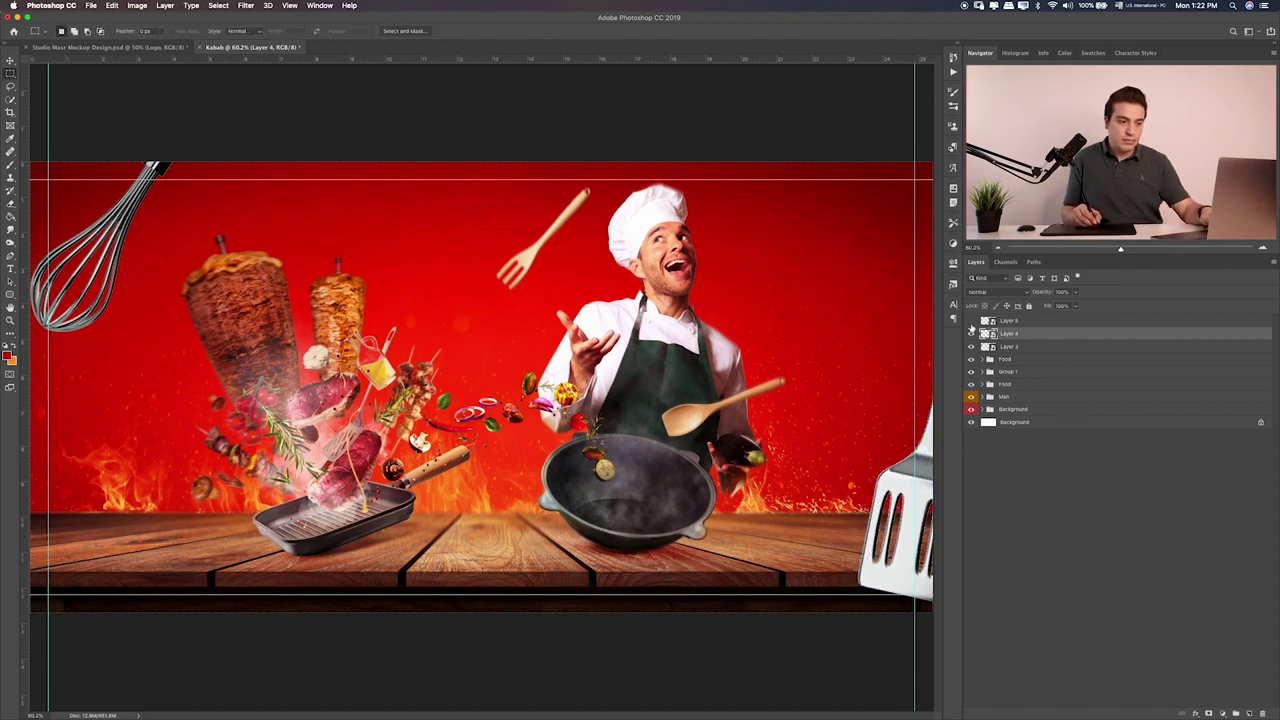
click(970, 320)
click(1010, 320)
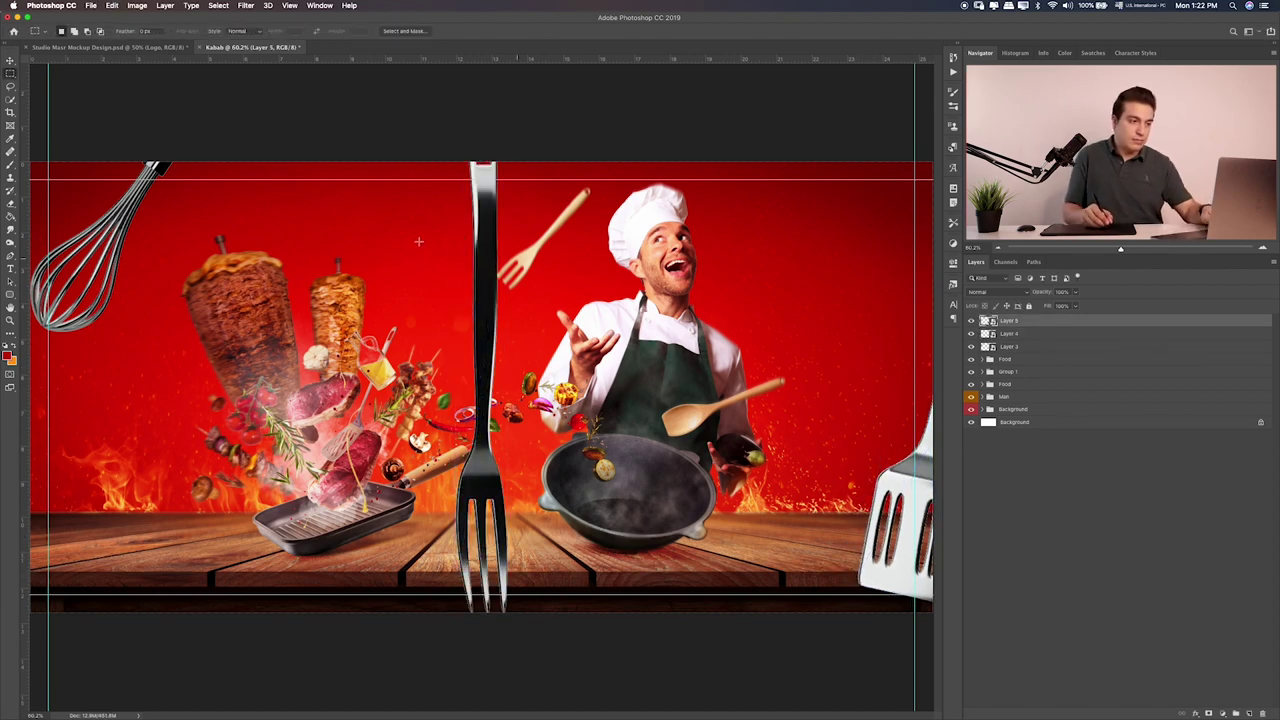
Rotate the fork about -48° and tuck it into the banner's bottom-left corner
key(ctrl+t)
drag(507, 235, 465, 248)
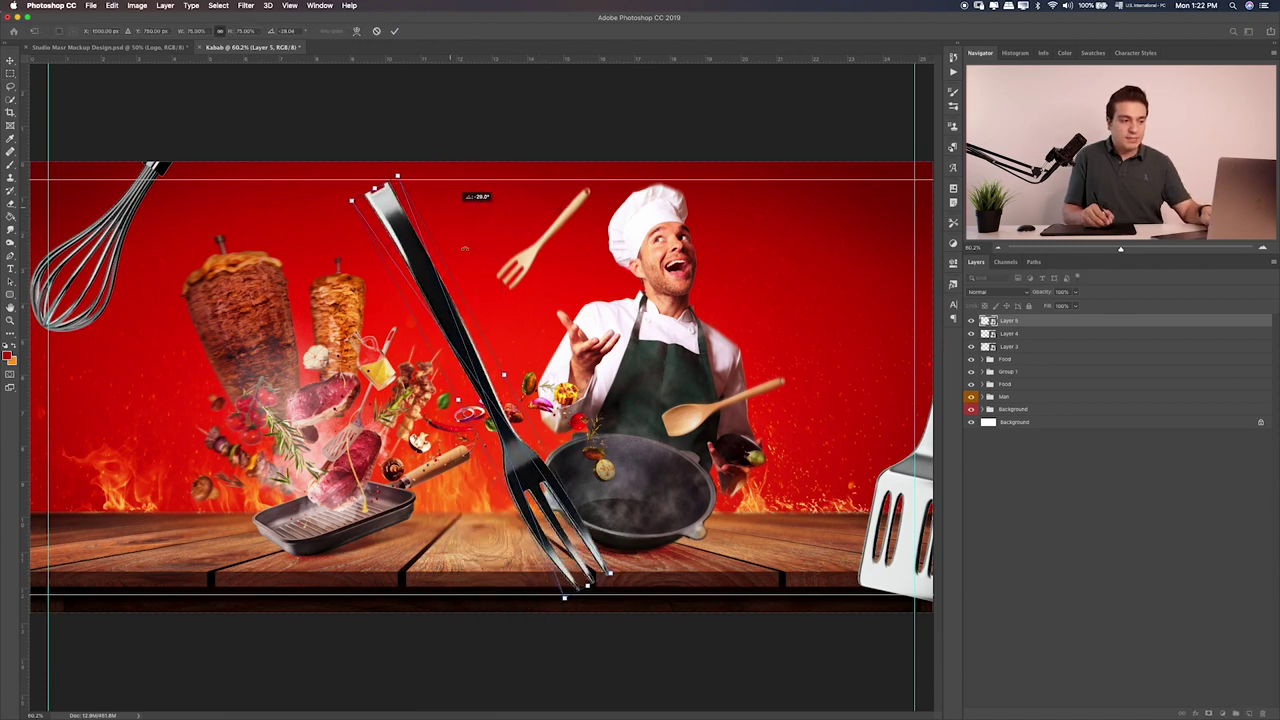
mouse_move(458, 320)
mouse_down()
mouse_move(84, 426)
mouse_move(157, 492)
mouse_up()
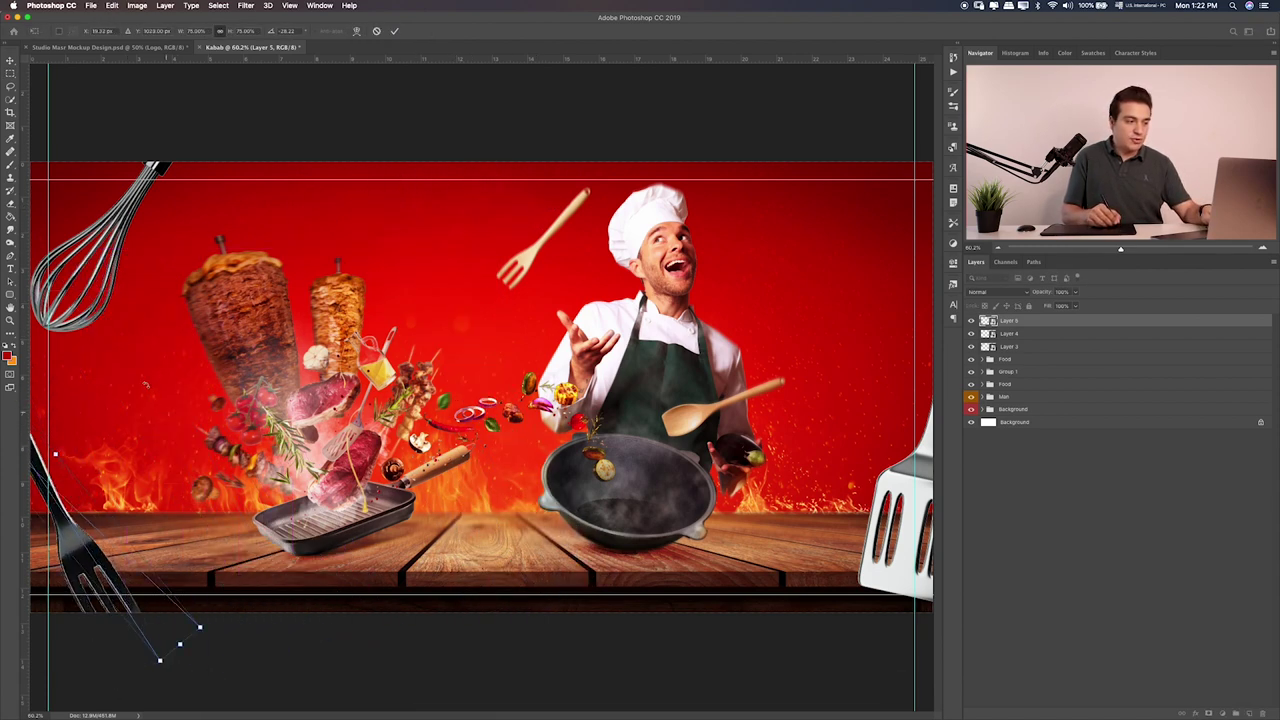
drag(140, 545, 122, 540)
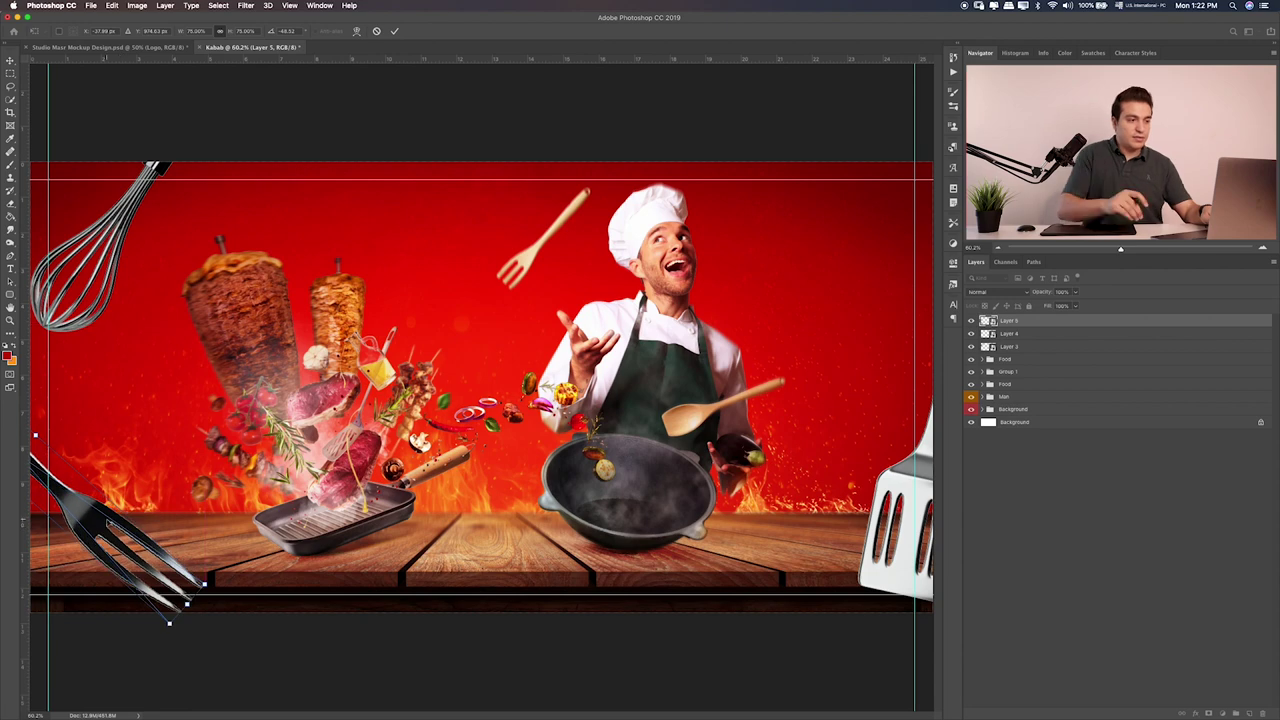
key(Return)
key(m)
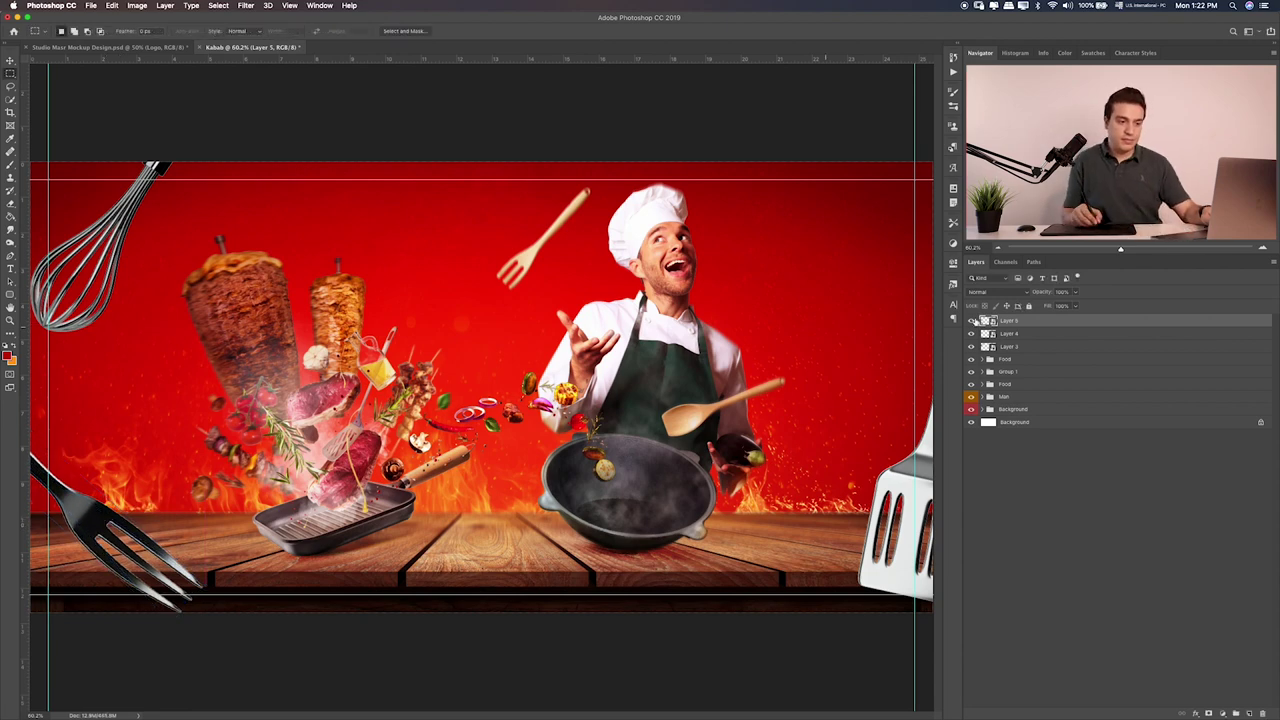
Toggle the whisk and spatula visibility to compare the utensil framing
click(970, 333)
click(970, 346)
click(970, 346)
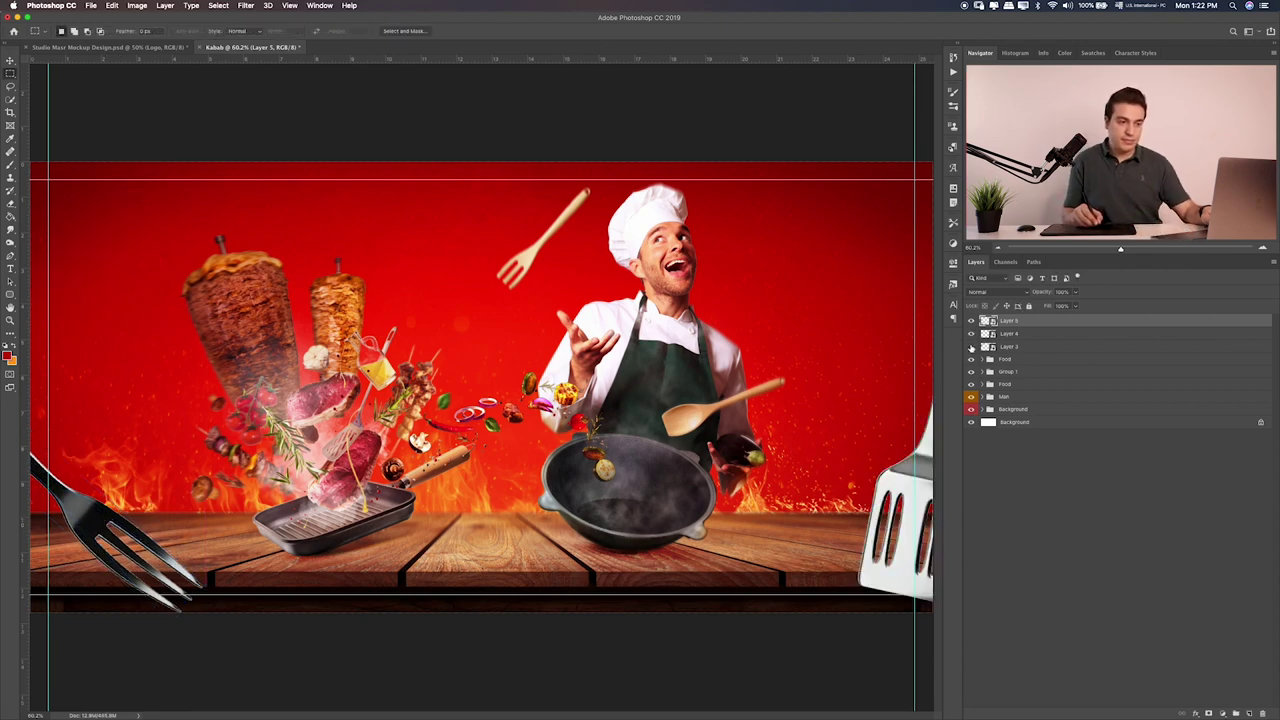
click(970, 333)
click(1028, 335)
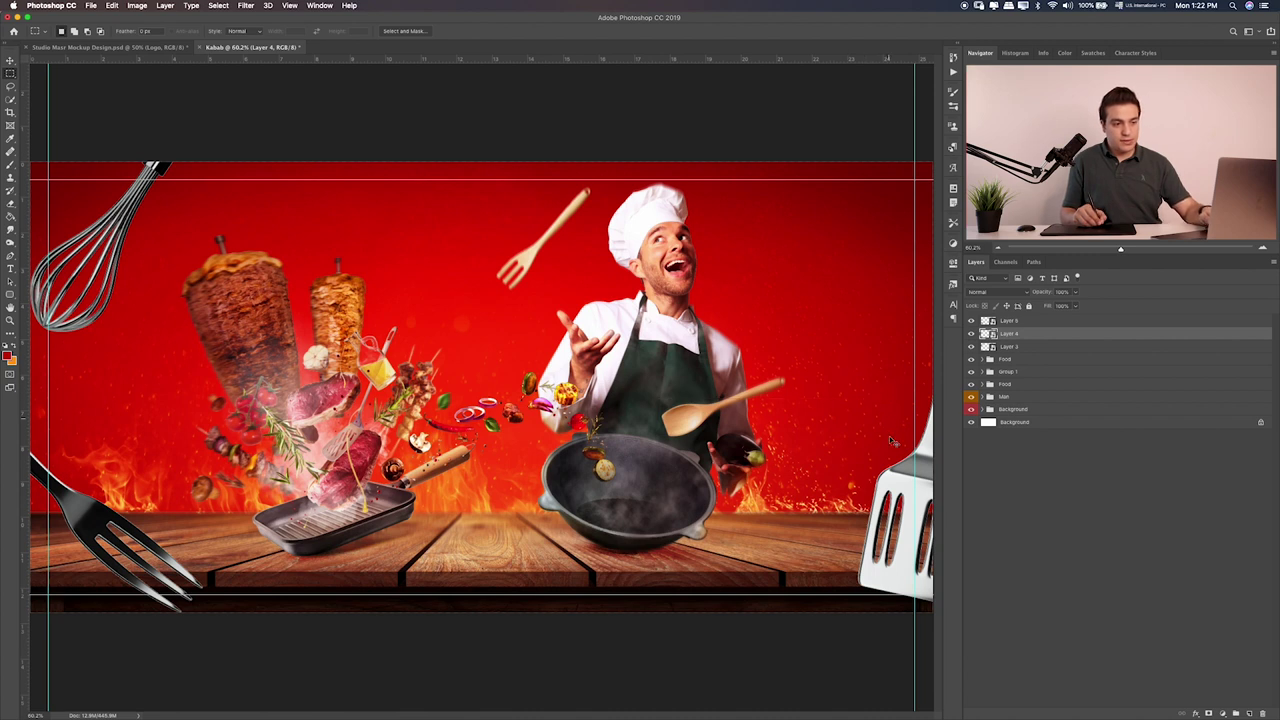
Move the spatula up and left, then lower it about 25 px
key(v)
drag(897, 468, 885, 428)
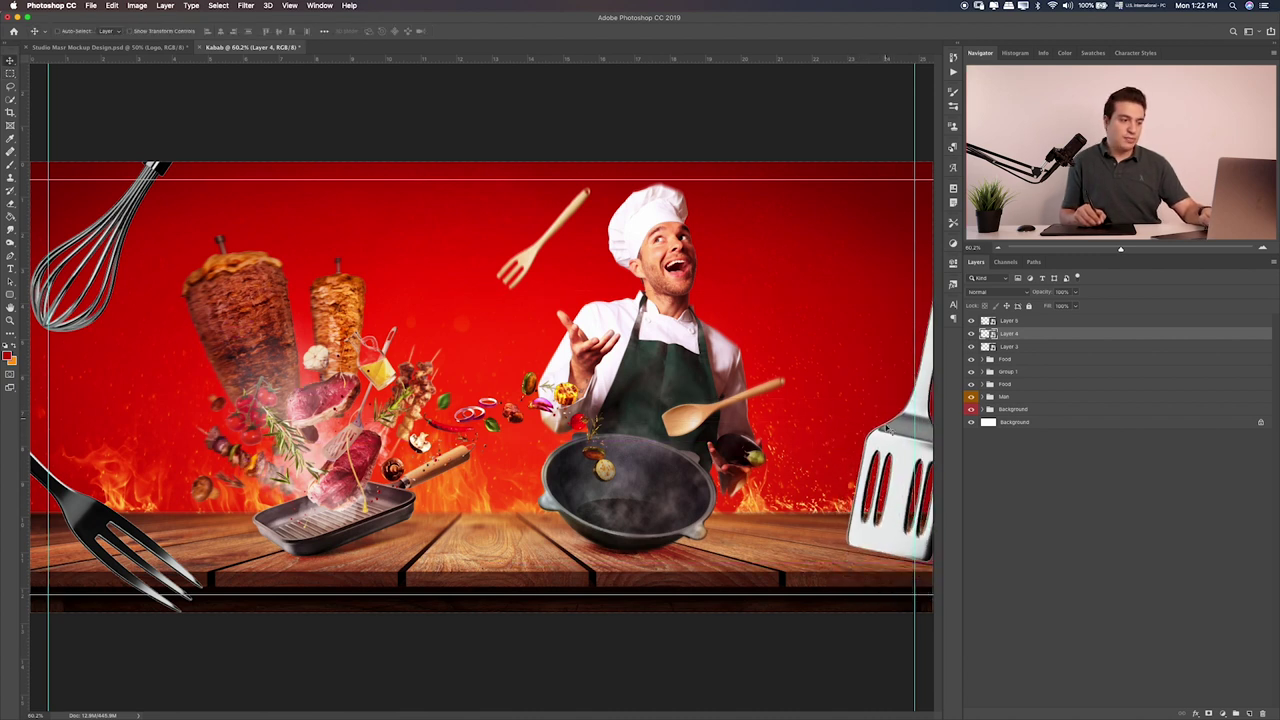
key(ctrl+t)
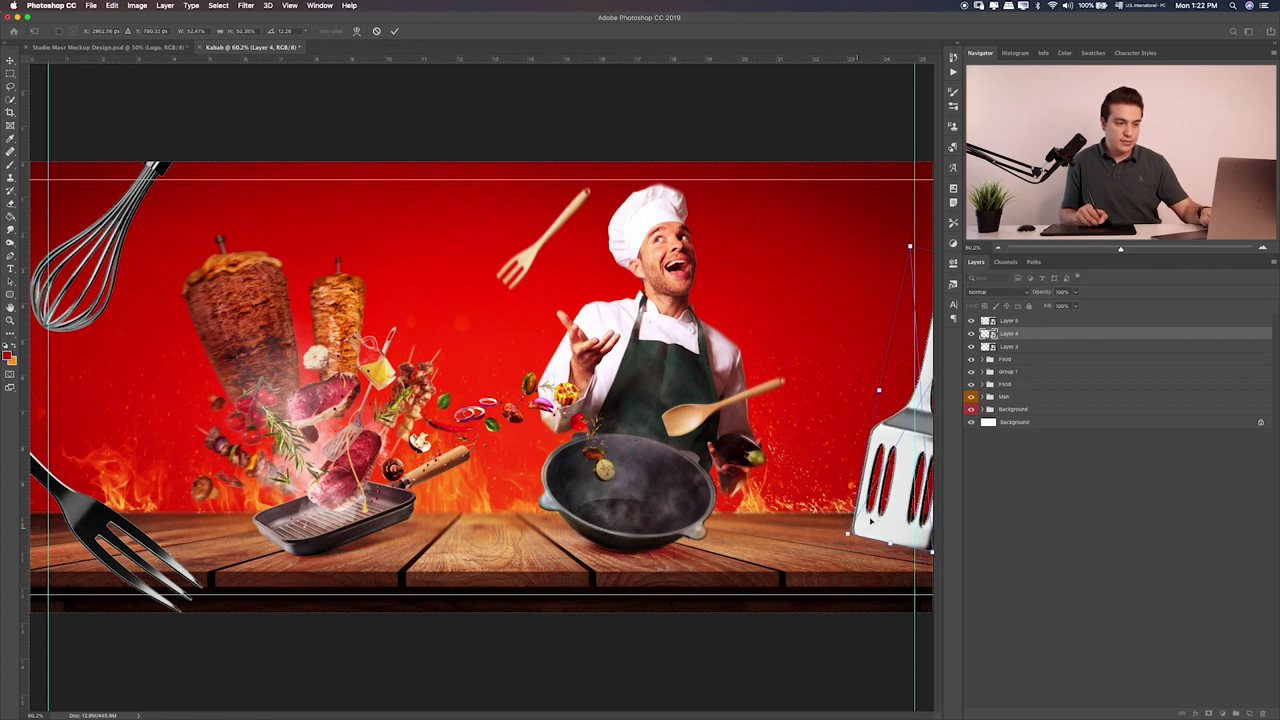
drag(880, 520, 882, 545)
key(Return)
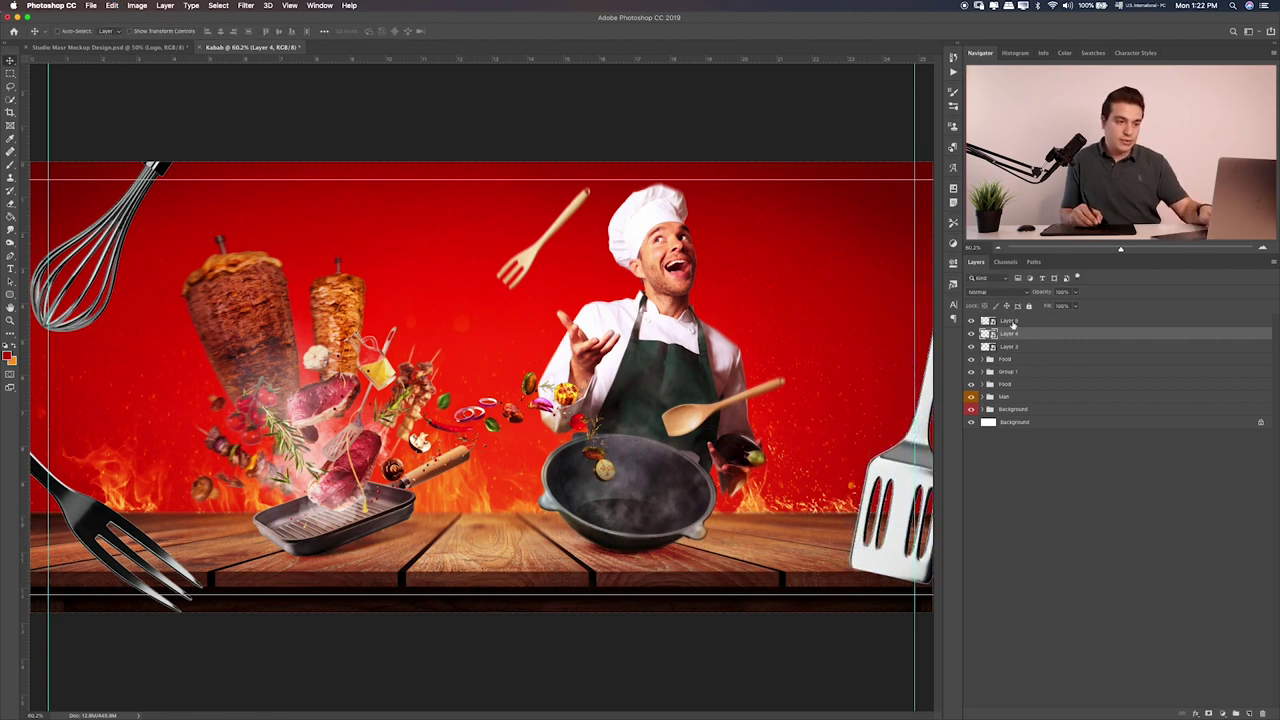
Rotate the spatula further, to about 18.6°
click(970, 321)
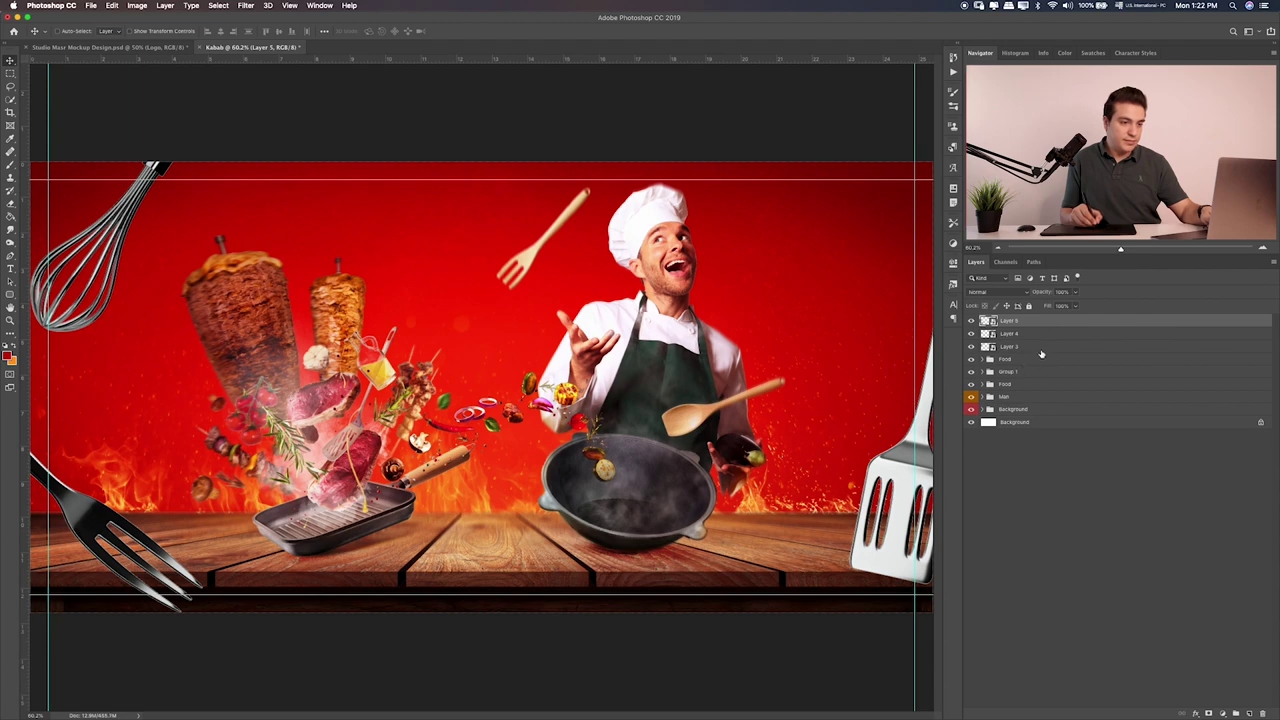
click(1040, 347)
key(ctrl+t)
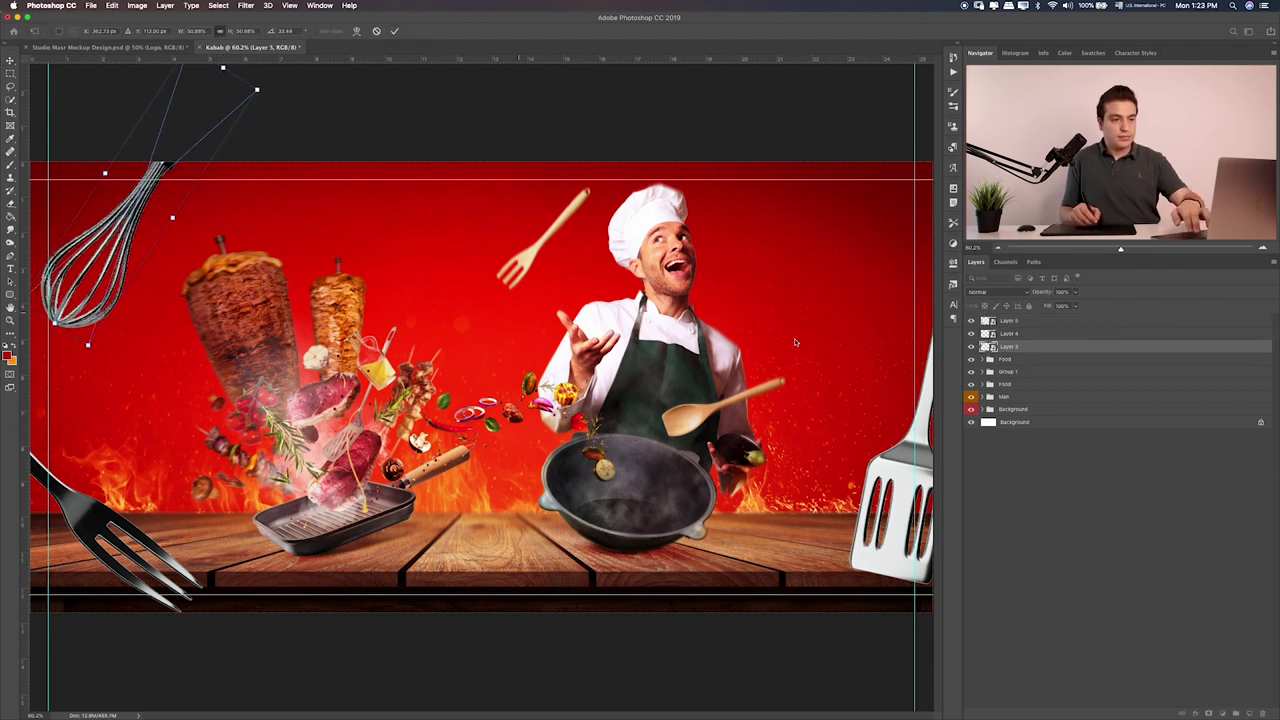
key(Return)
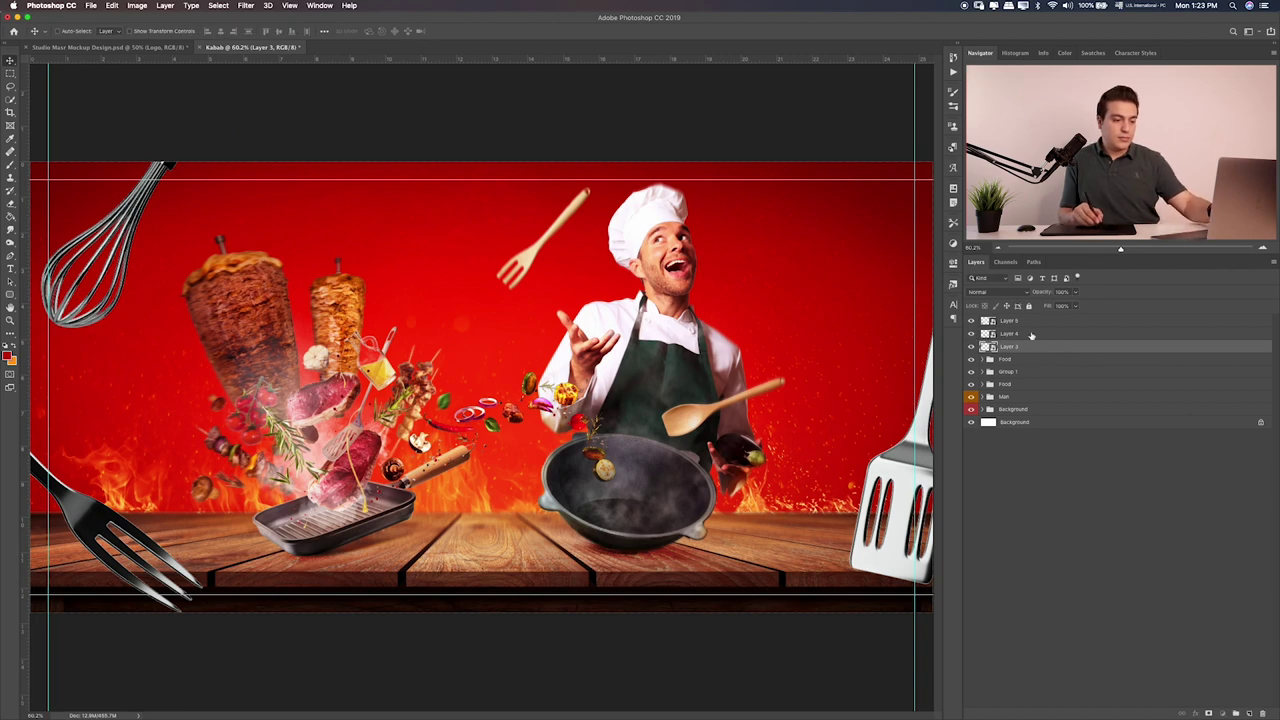
click(990, 334)
key(ctrl+t)
key(Return)
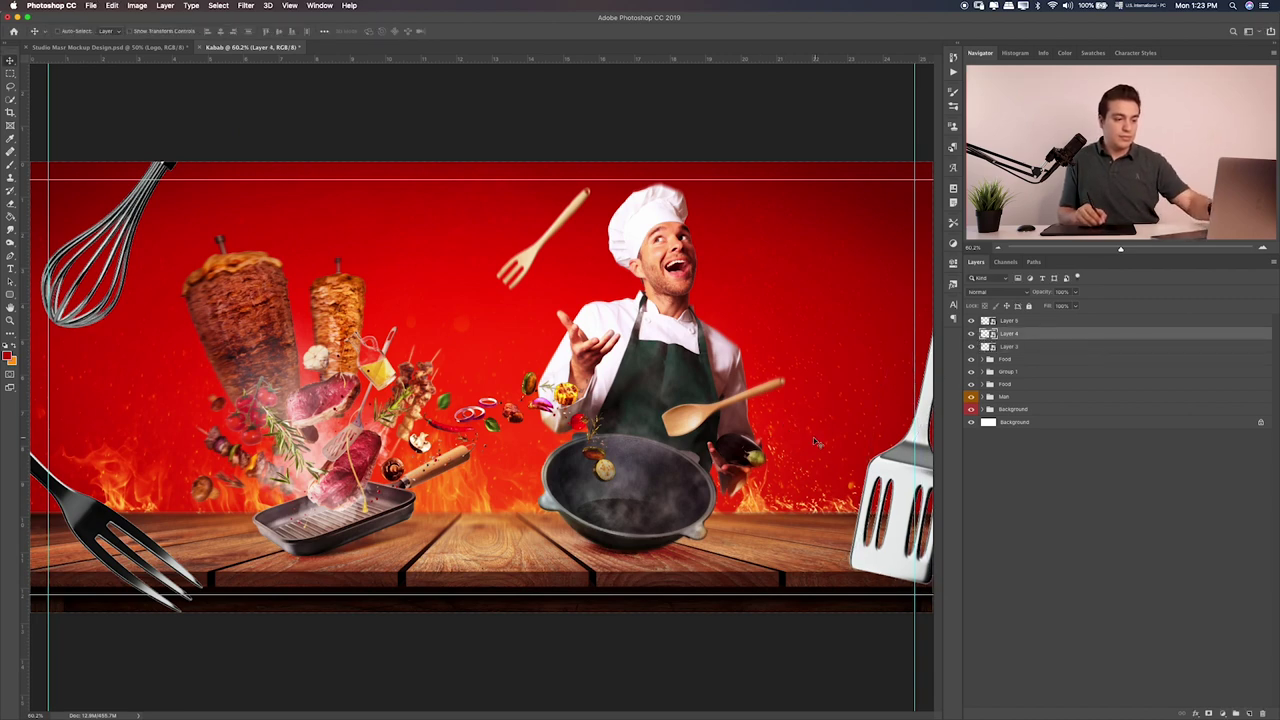
key(ctrl+t)
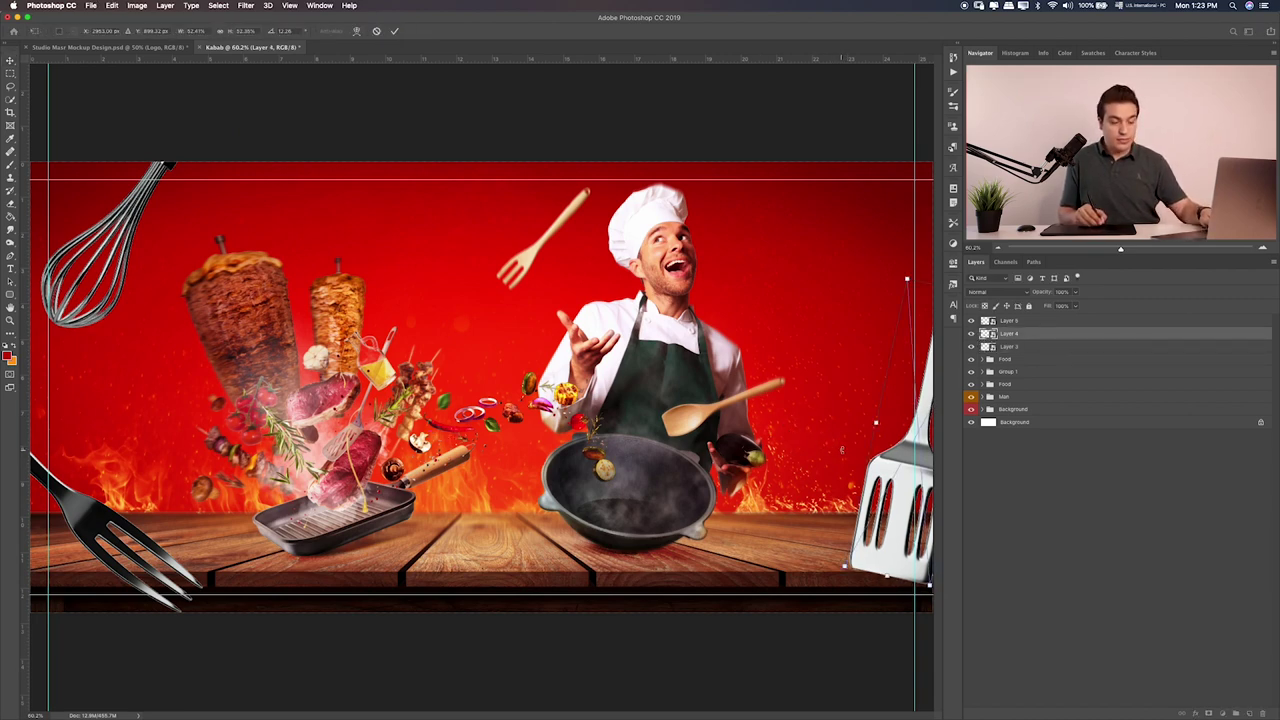
drag(842, 450, 865, 502)
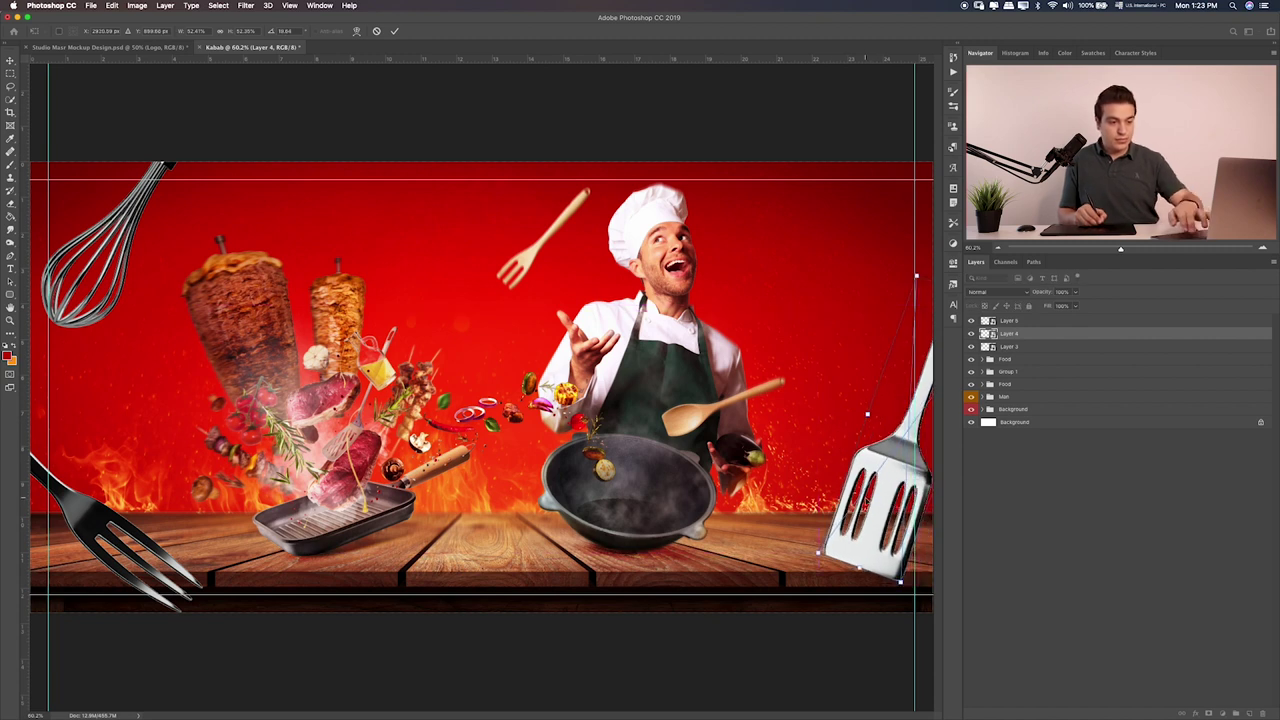
key(Return)
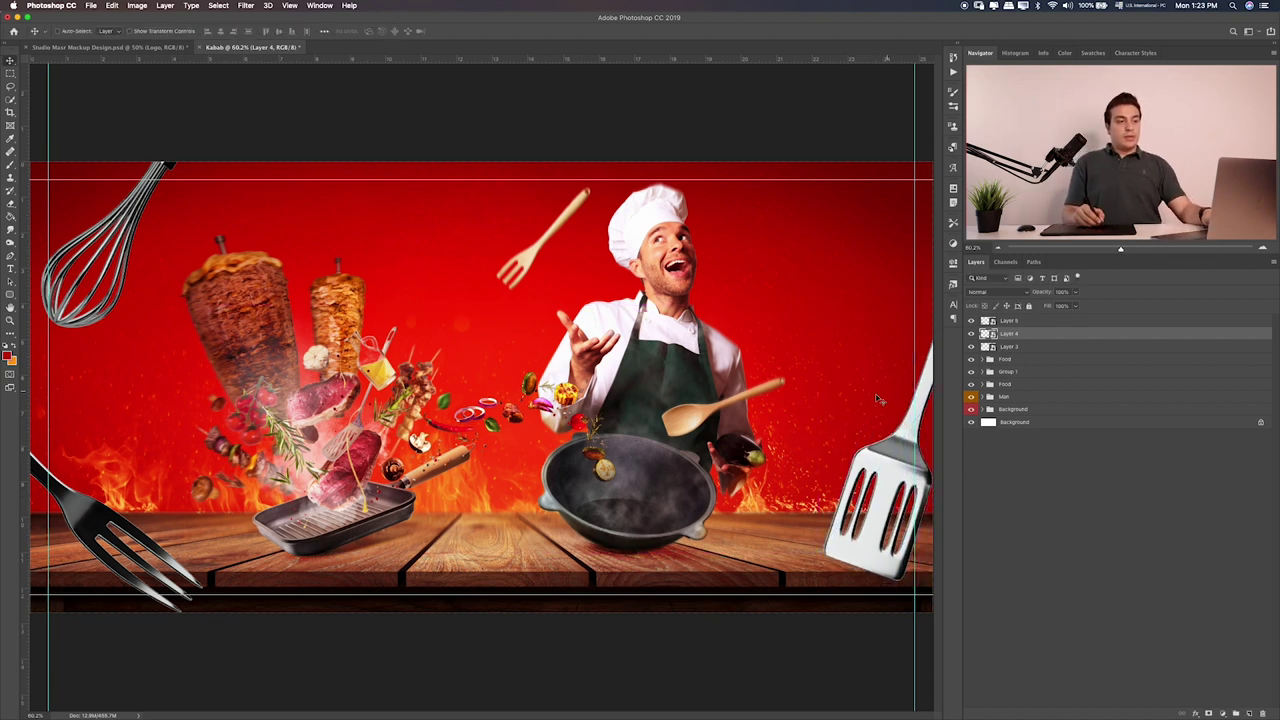
Shift the fork about 15 px left and nudge the whisk up and left toward the edge
click(1037, 322)
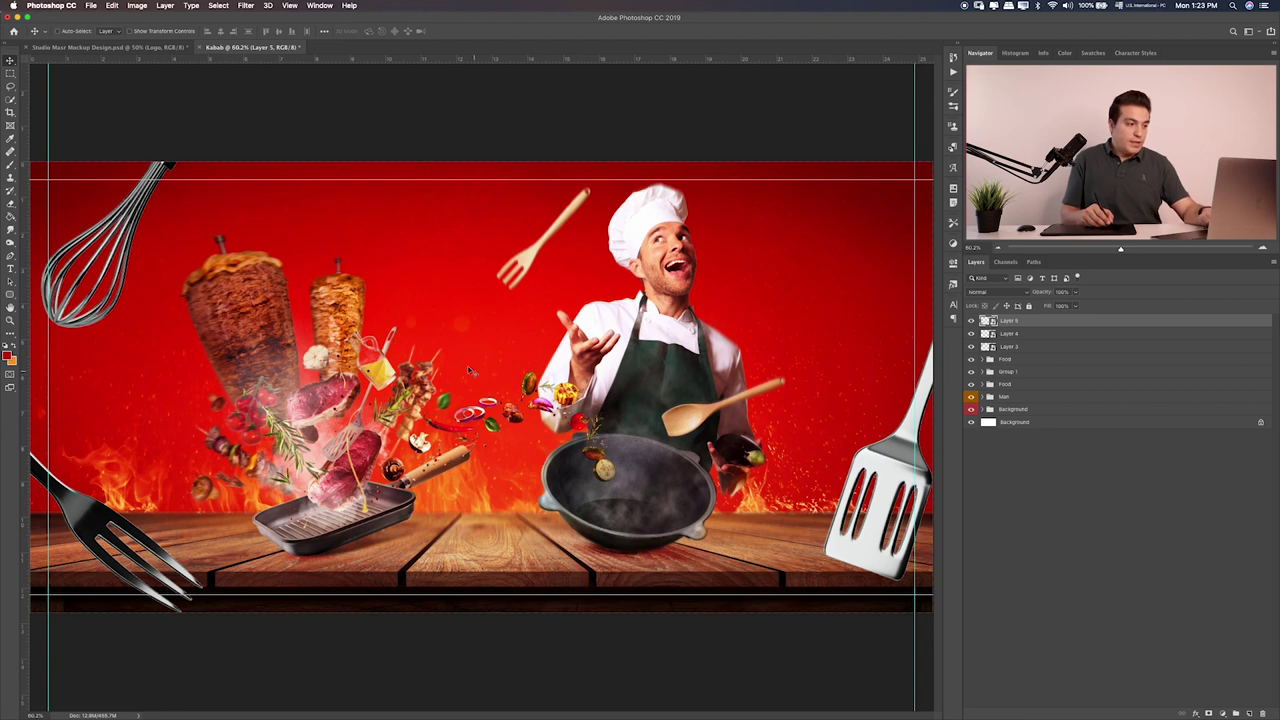
drag(470, 371, 455, 367)
click(1010, 346)
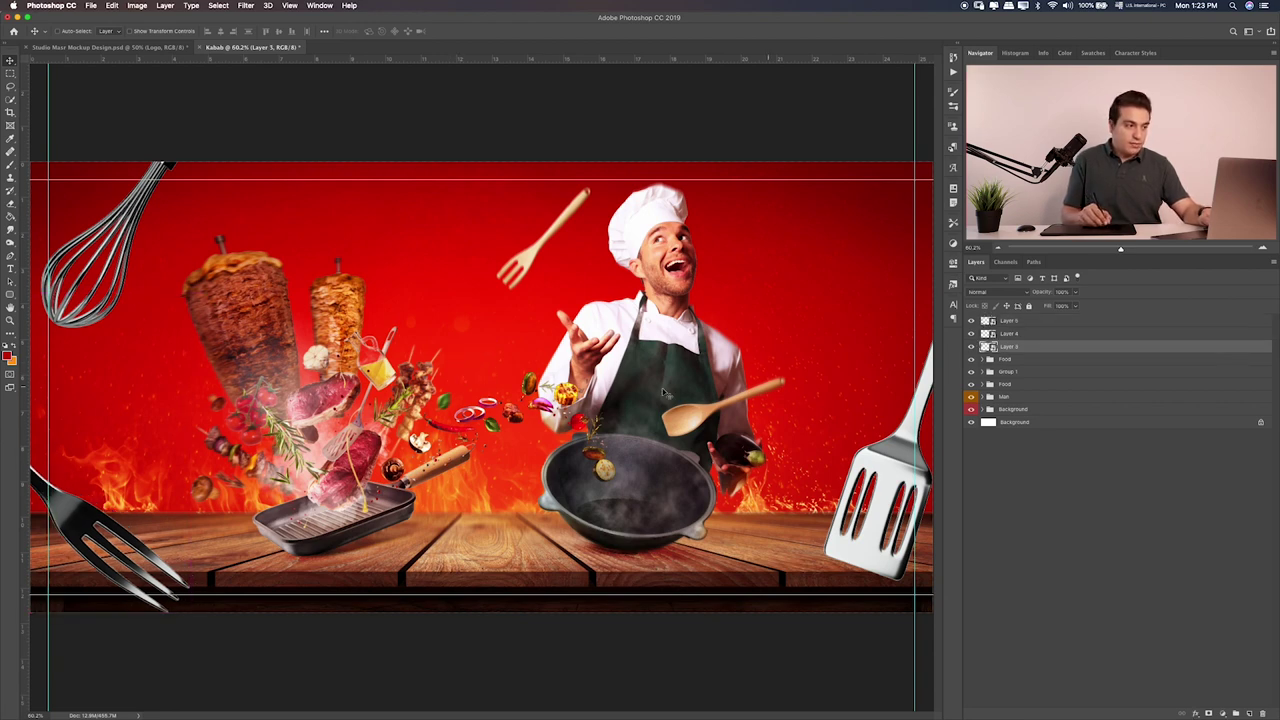
drag(608, 390, 615, 410)
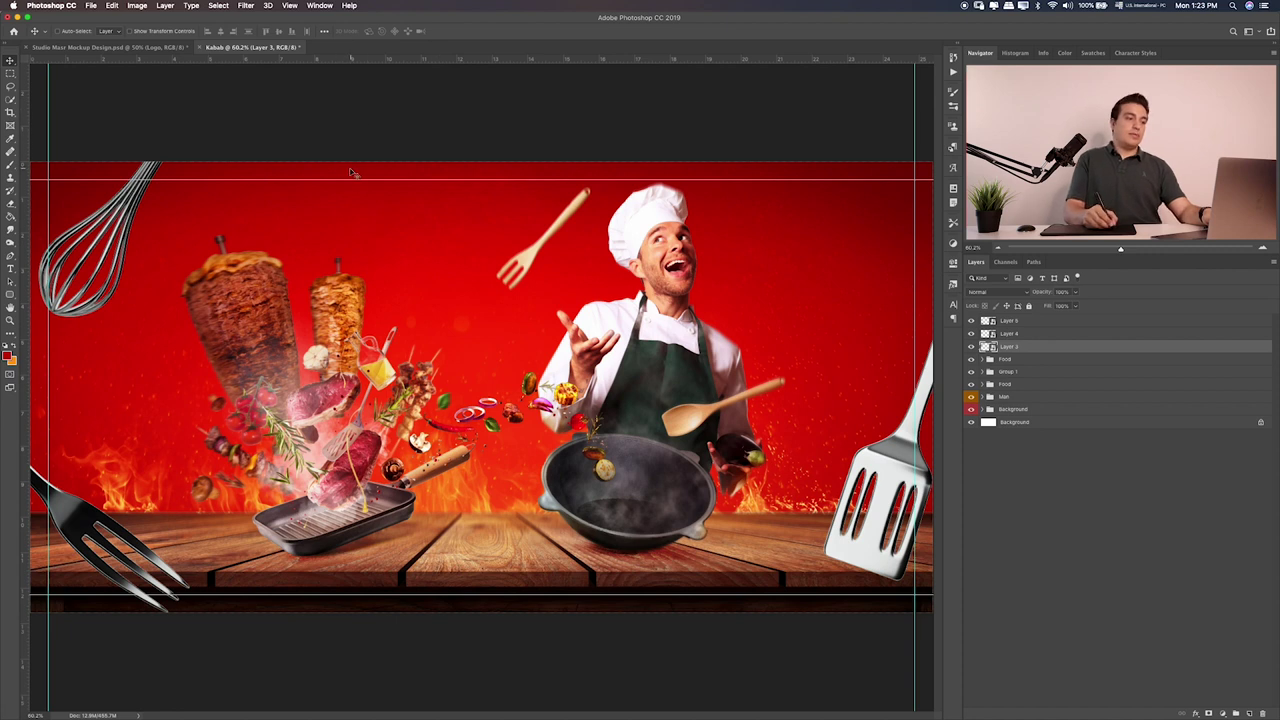
drag(350, 173, 304, 178)
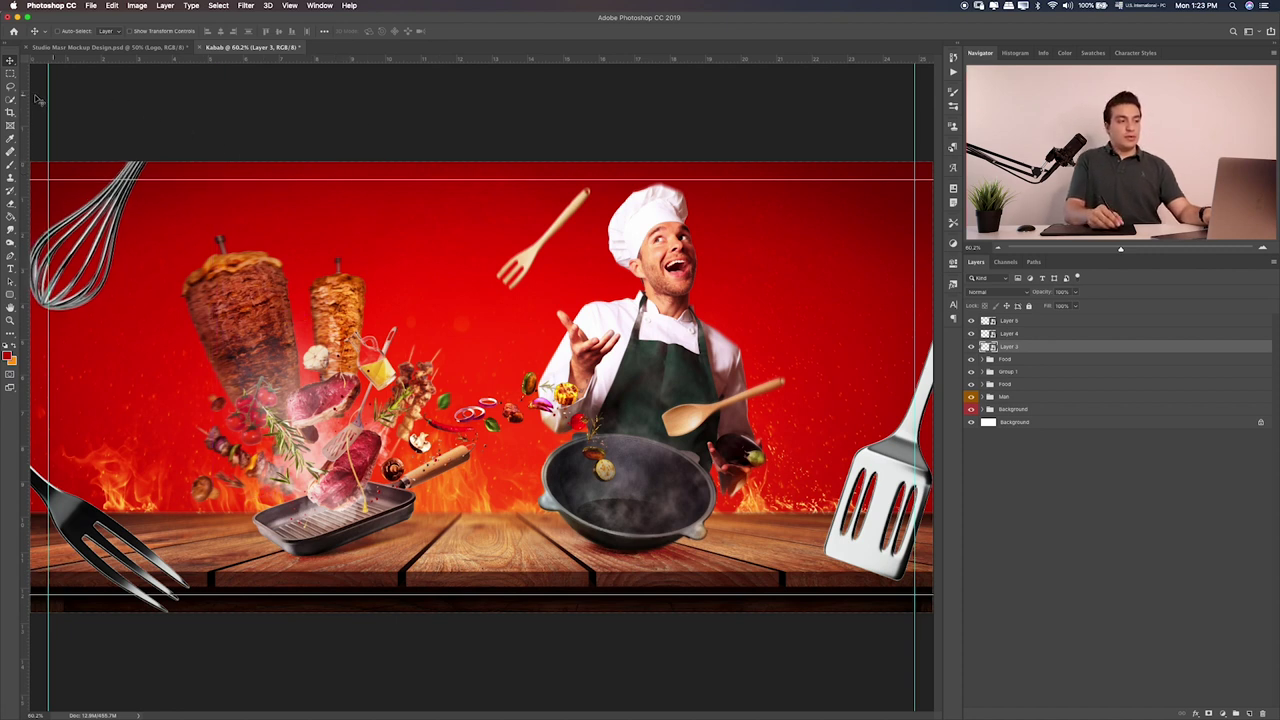
key(m)
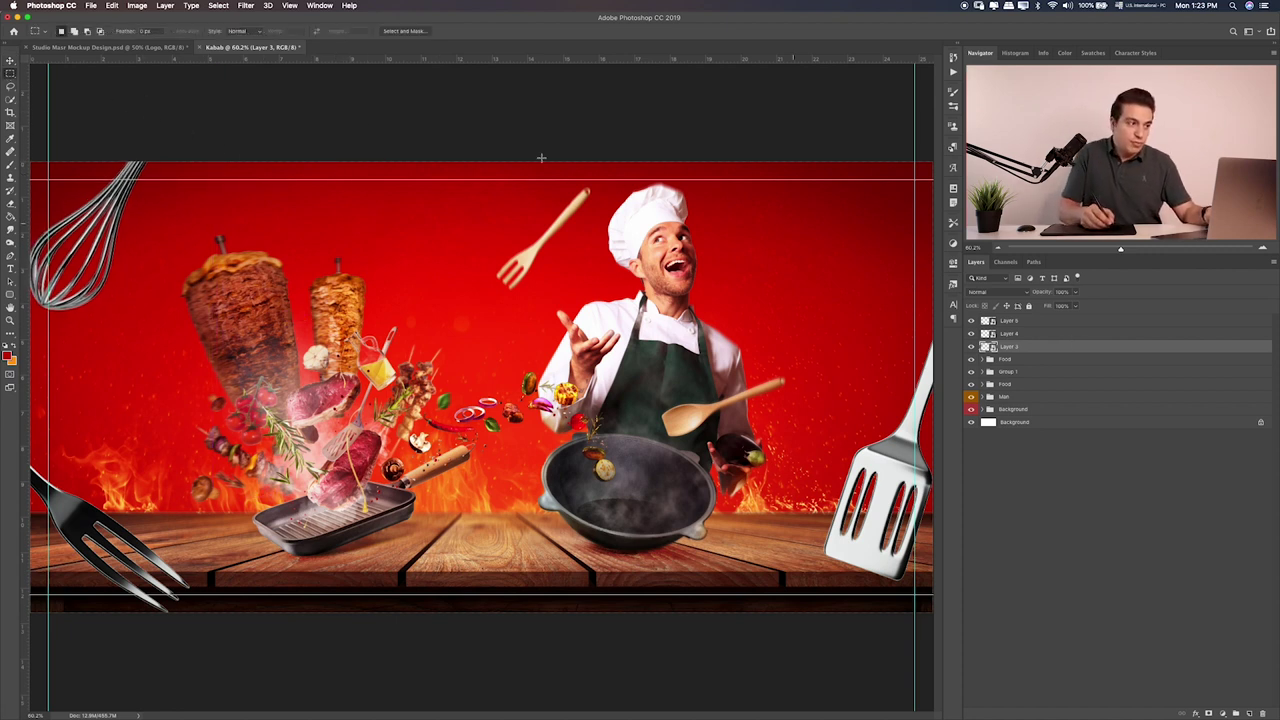
Apply Motion Blur to the whisk and copy the smart filter onto Layer 4
click(246, 6)
mouse_move(298, 124)
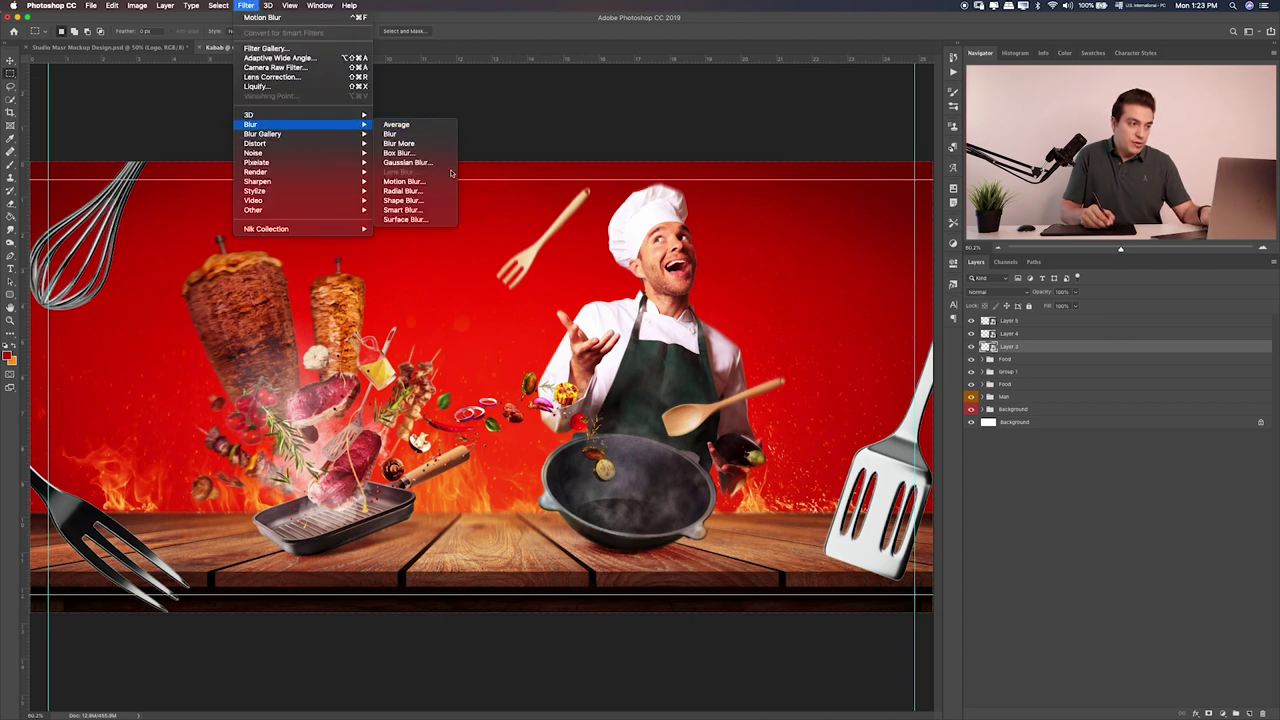
click(404, 181)
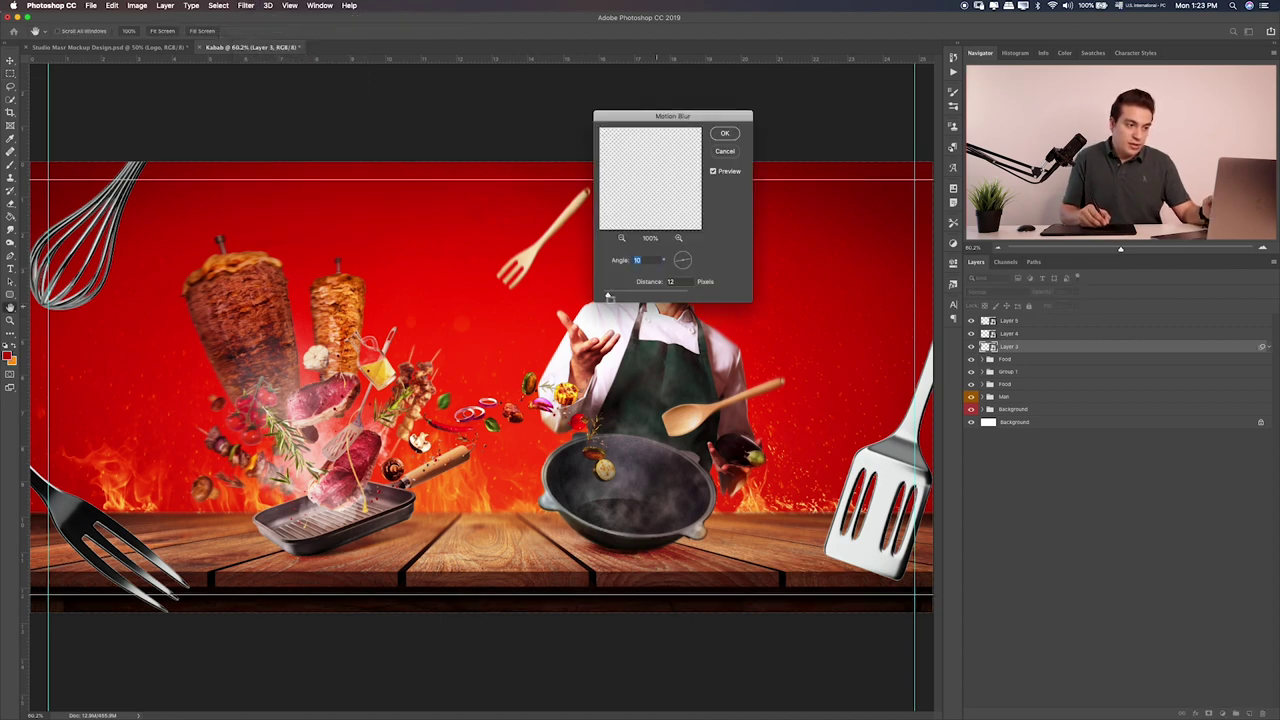
key(Tab)
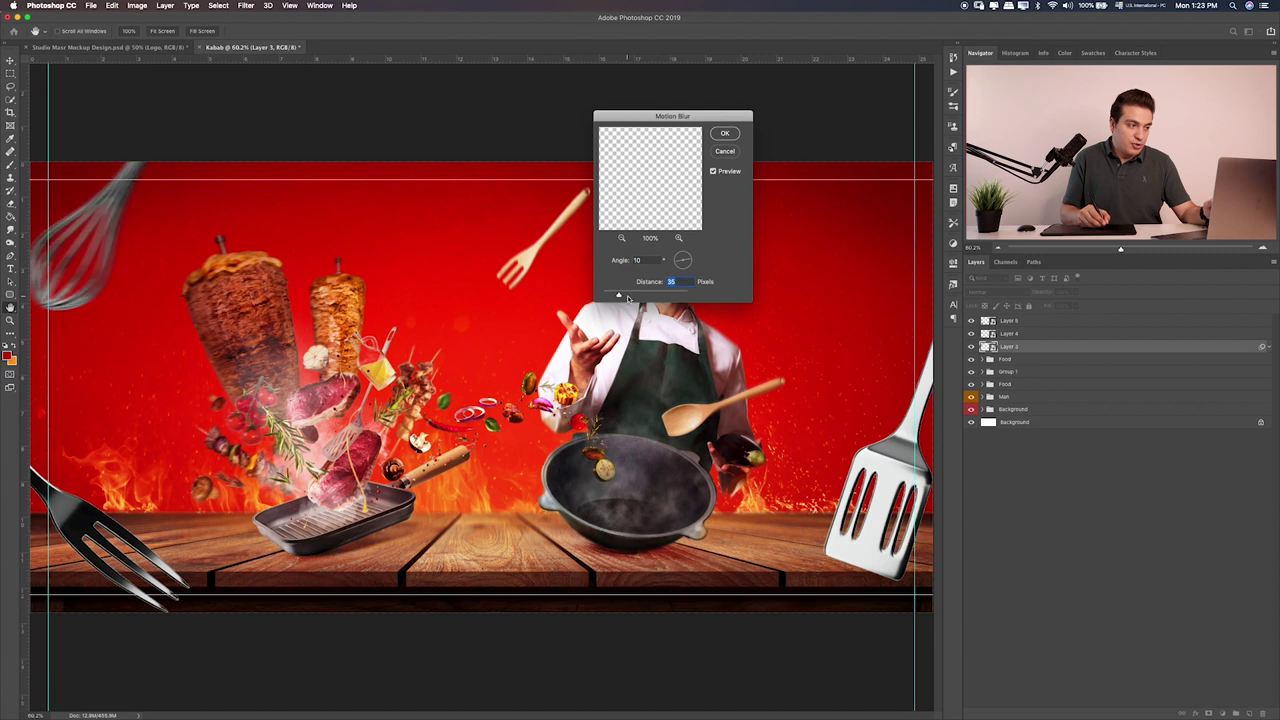
click(726, 134)
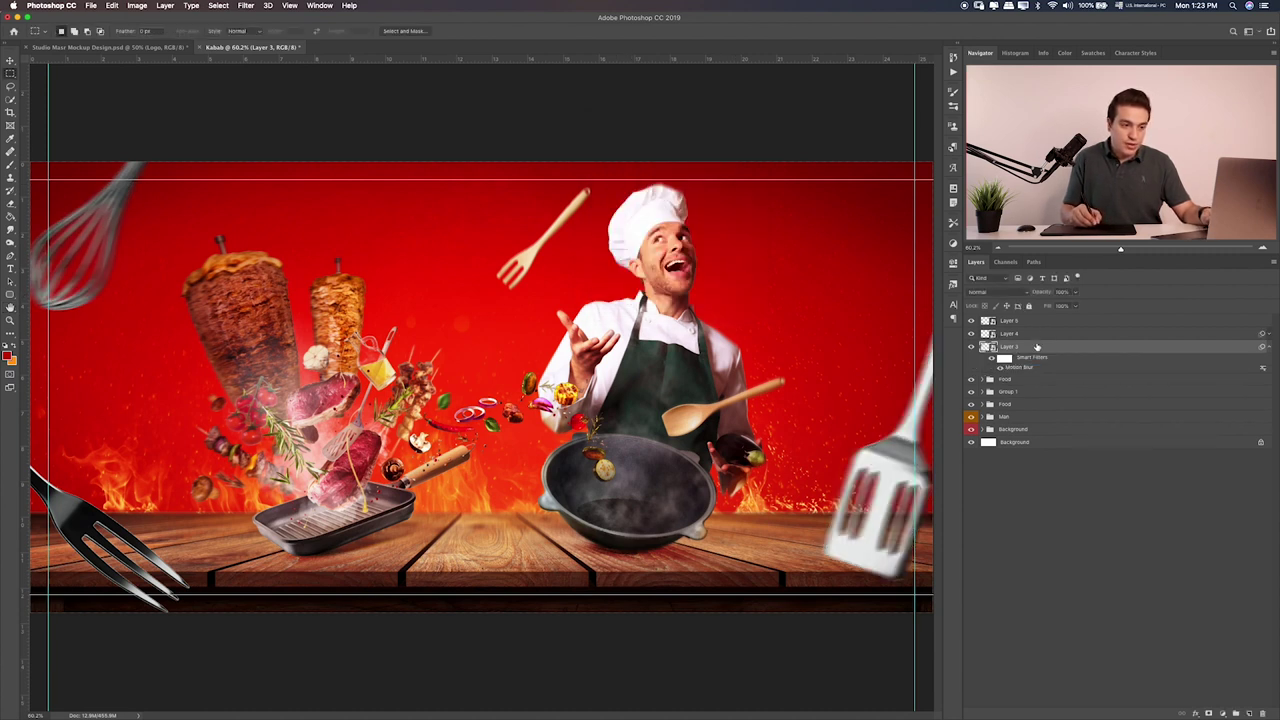
click(1267, 333)
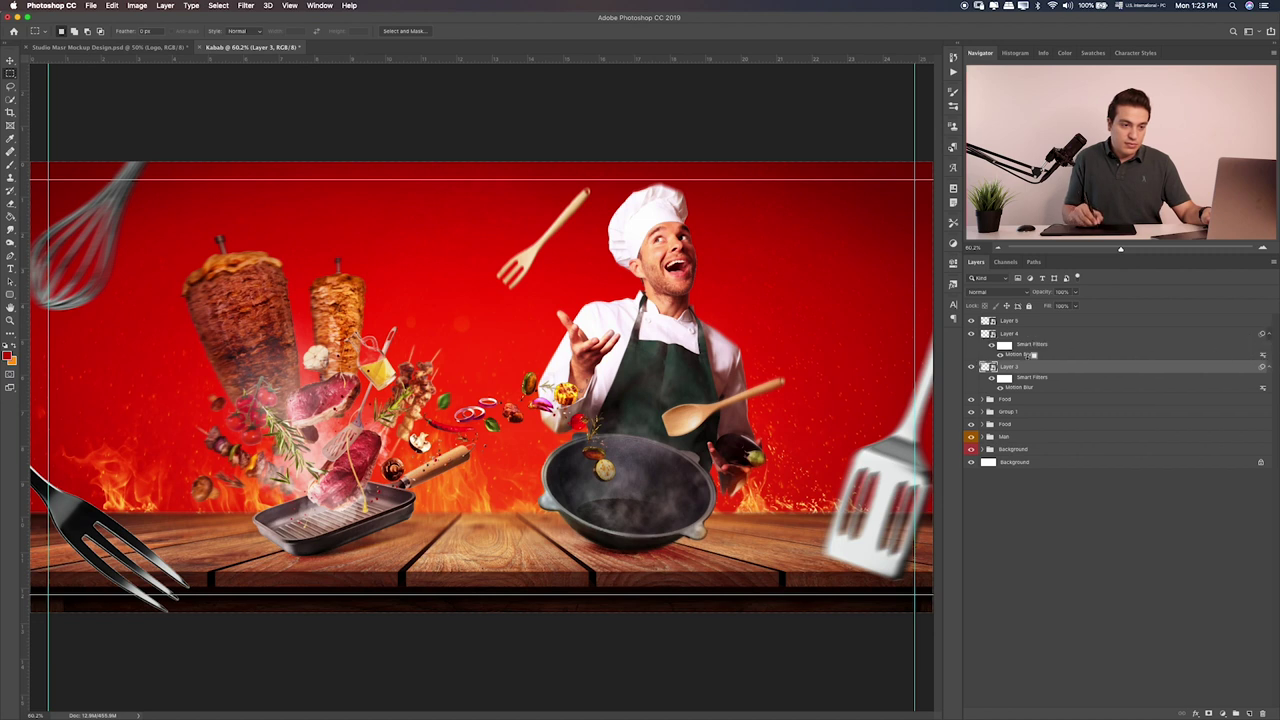
drag(1032, 355, 1034, 335)
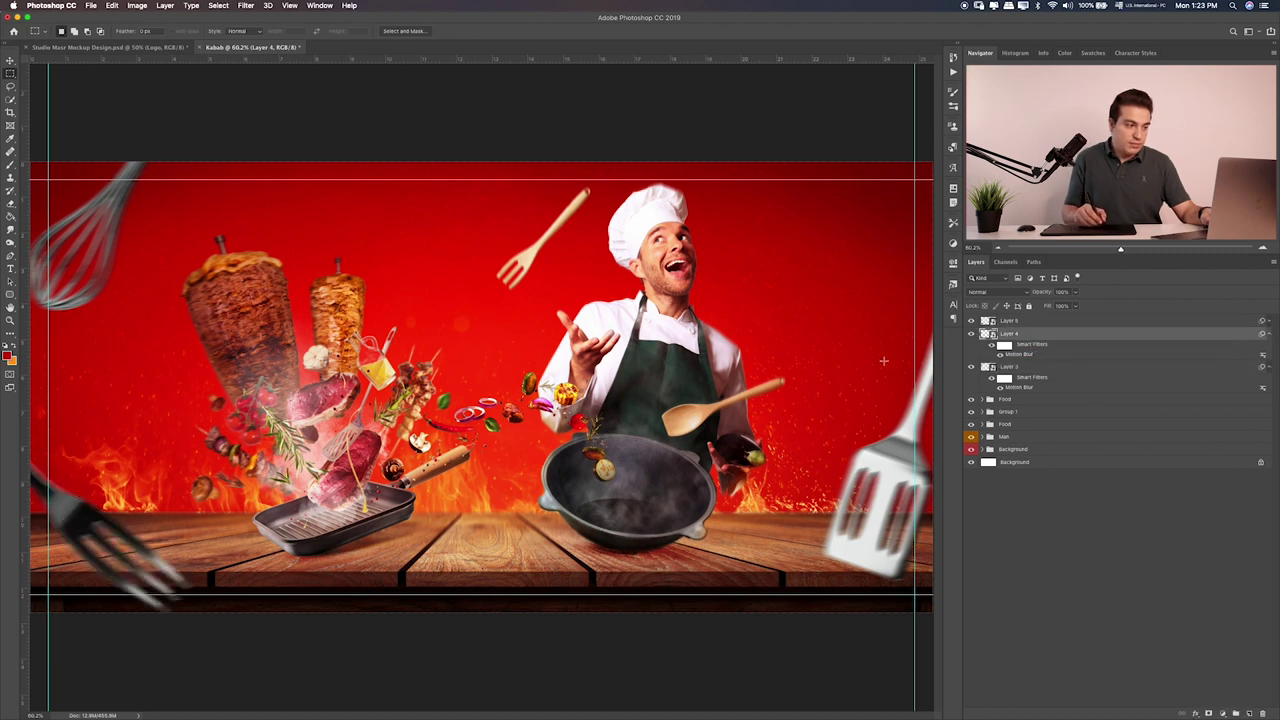
Rotate the whisk to a steeper angle and nudge it slightly upward
click(1018, 368)
key(ctrl+t)
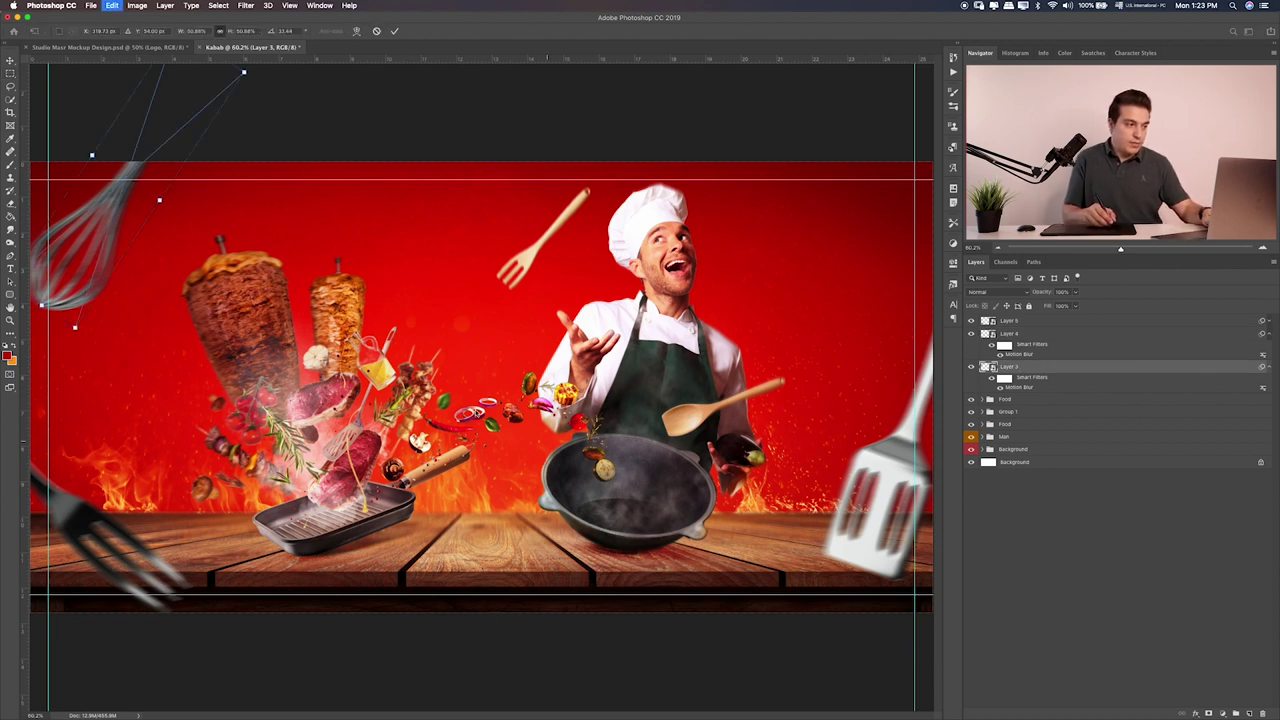
drag(163, 197, 157, 197)
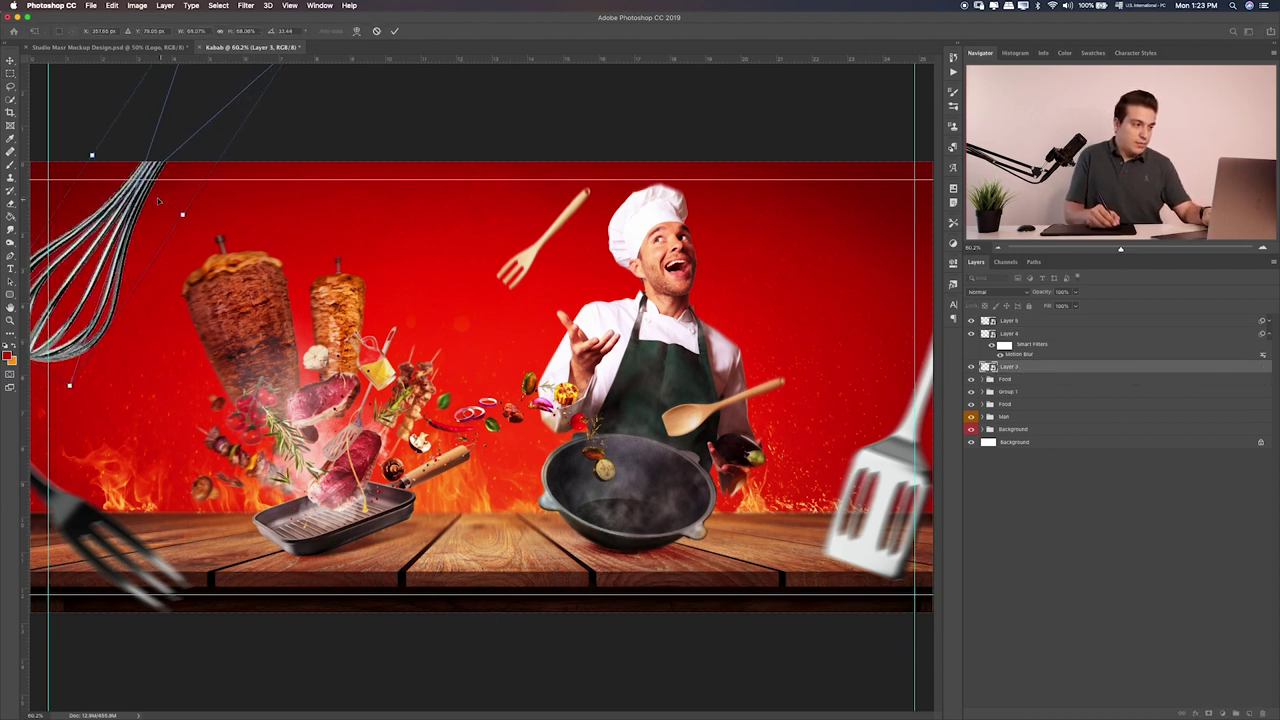
key(Return)
key(m)
key(v)
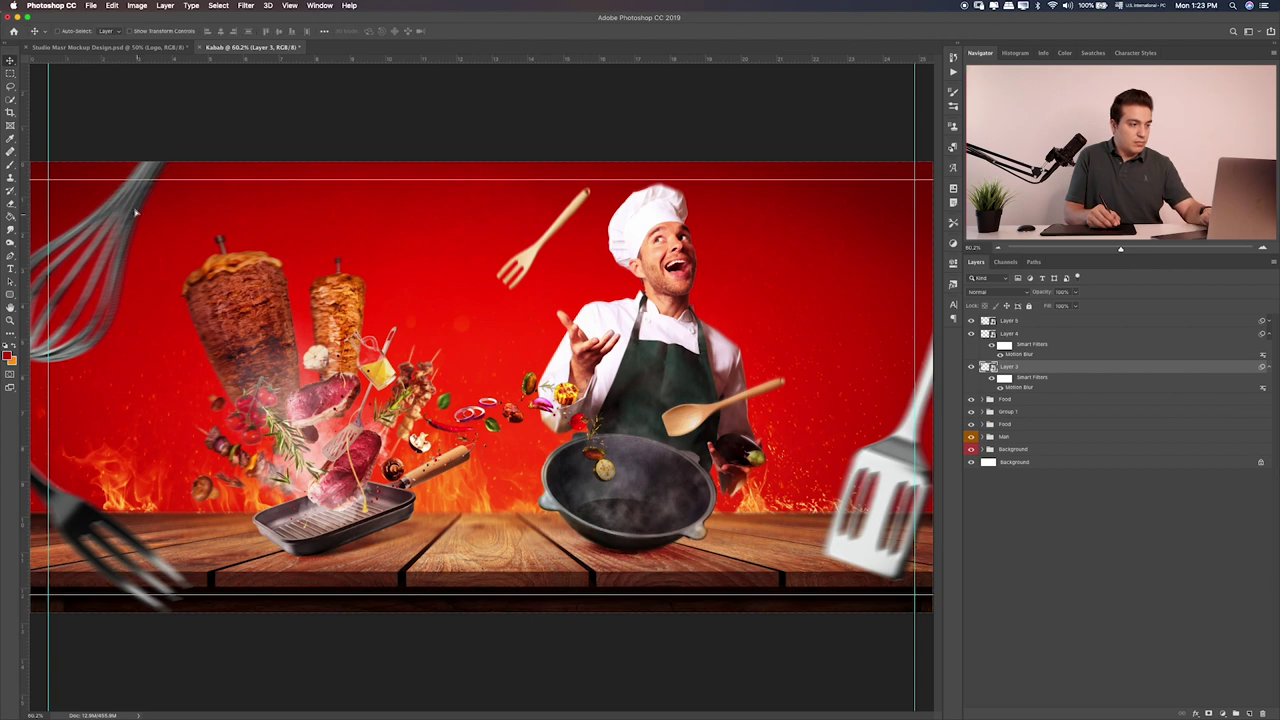
drag(160, 200, 143, 194)
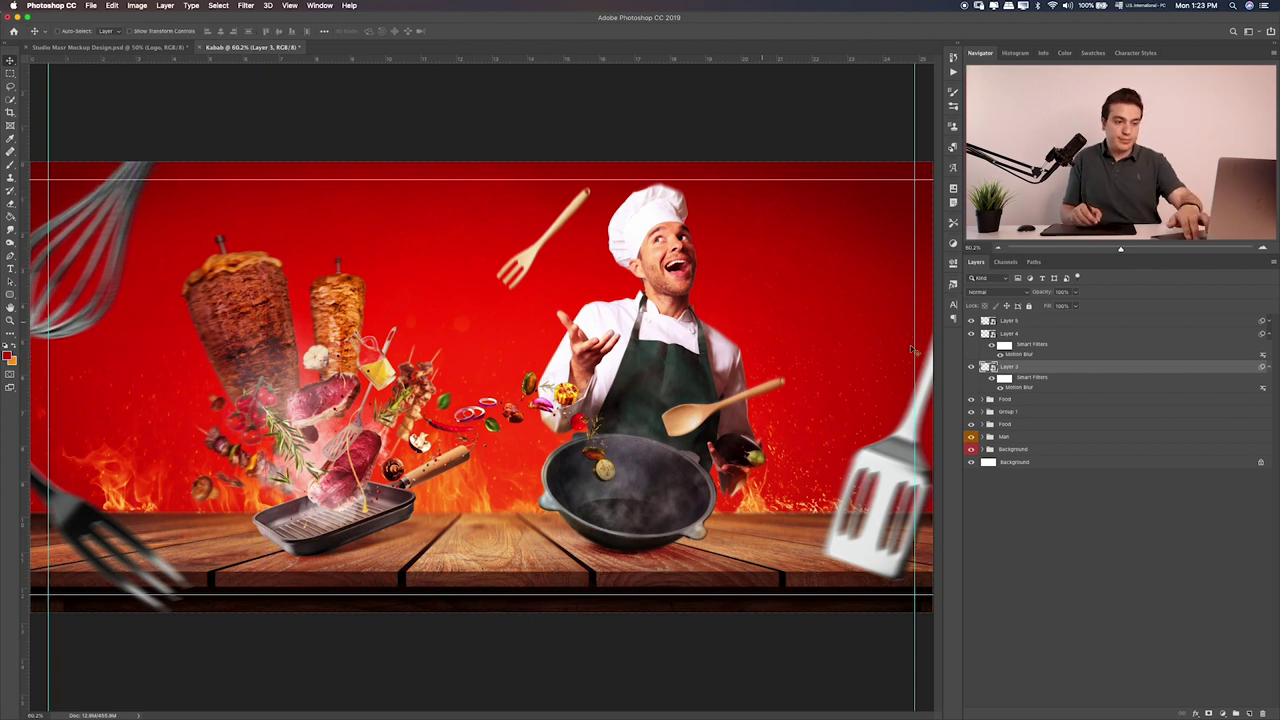
Reopen and confirm the Motion Blur settings on the whisk and on Layer 4
double_click(1022, 387)
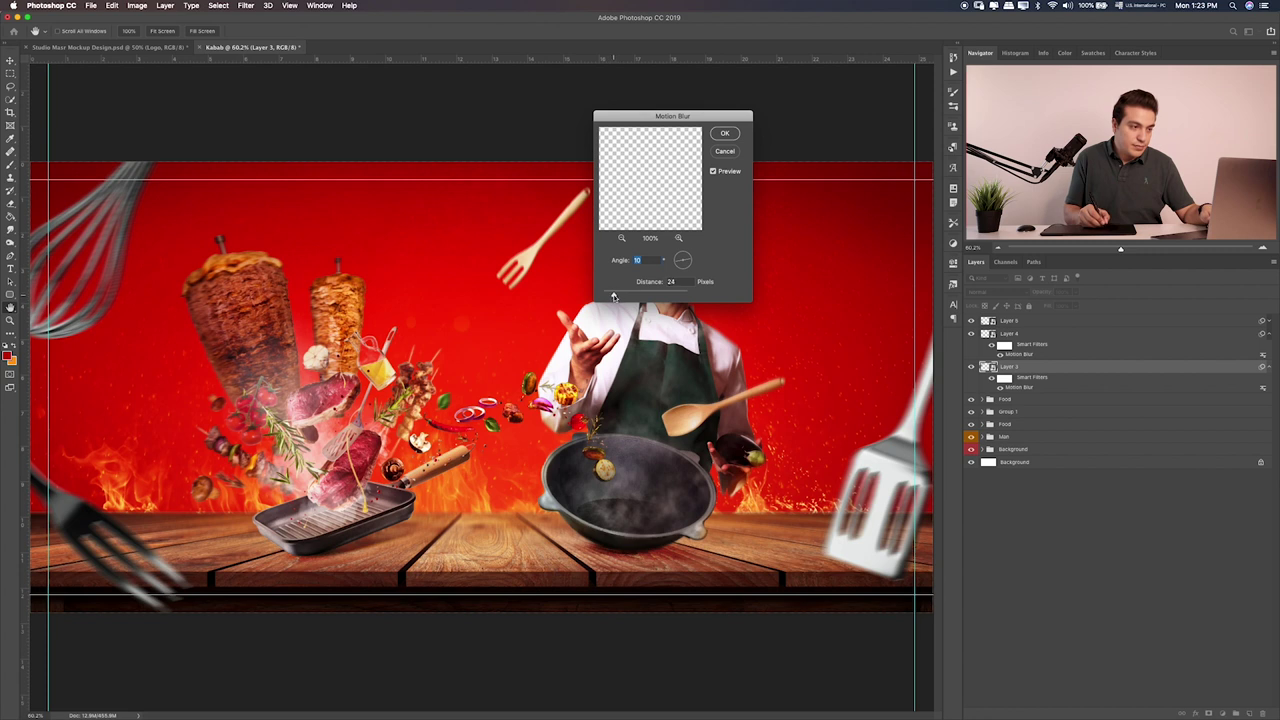
key(Return)
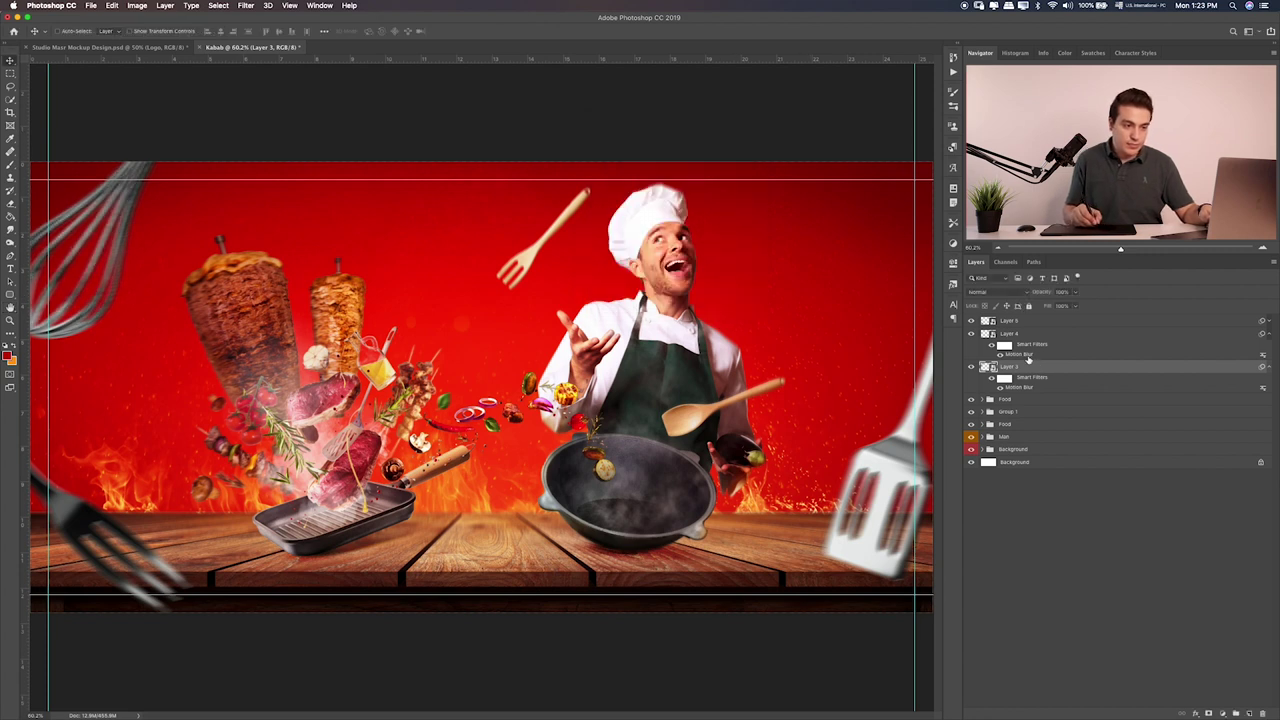
double_click(1020, 354)
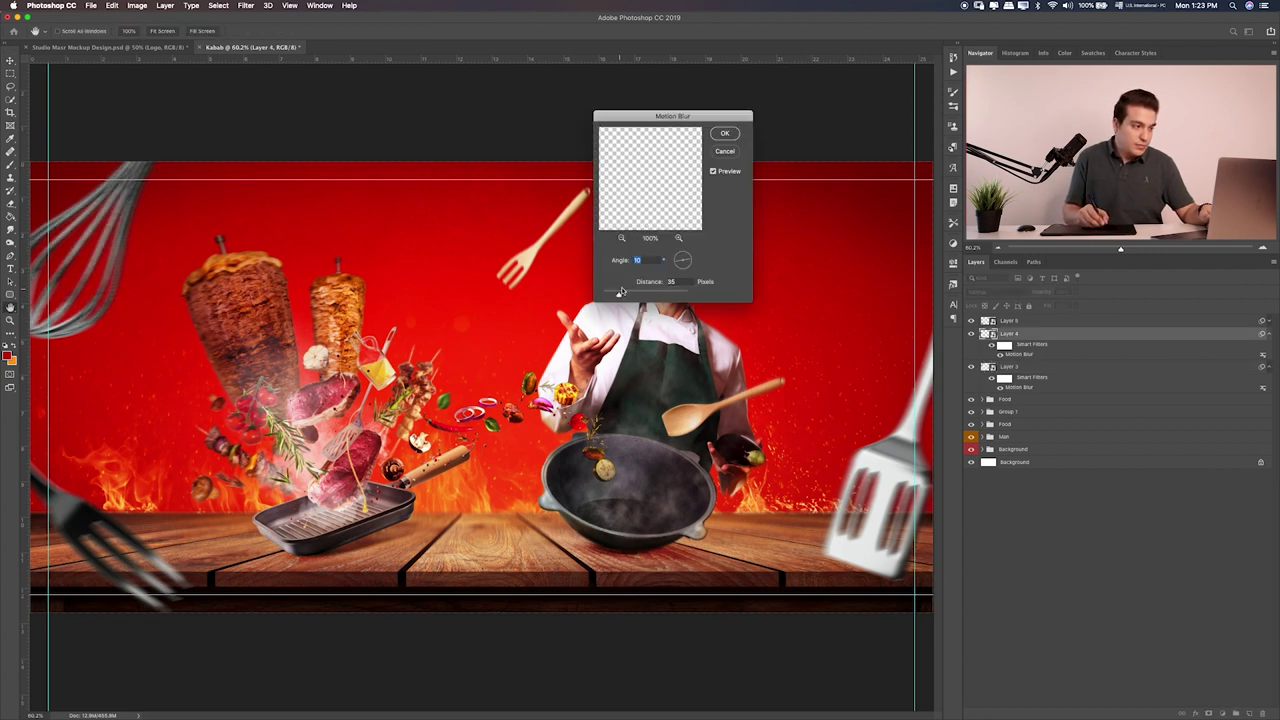
key(Return)
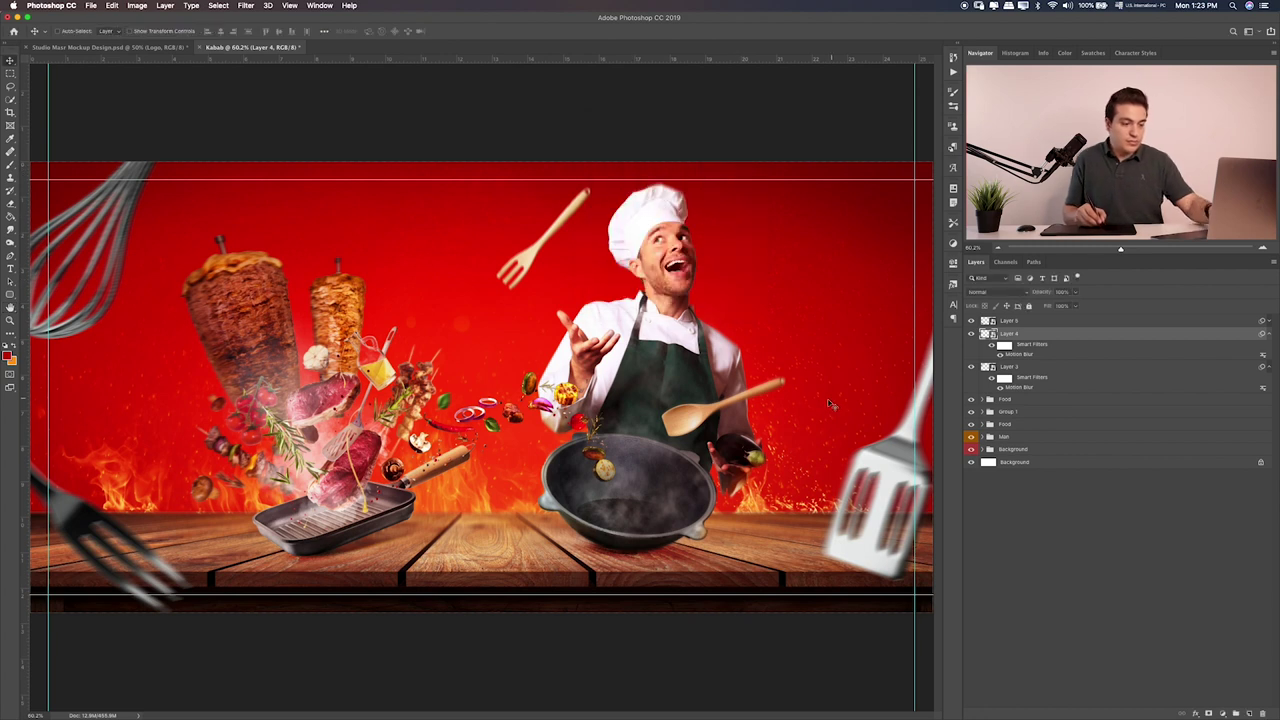
Rotate the right spatula further clockwise and shift it slightly down and left
key(ctrl+t)
mouse_move(791, 521)
mouse_down()
mouse_move(843, 523)
mouse_move(881, 490)
mouse_up()
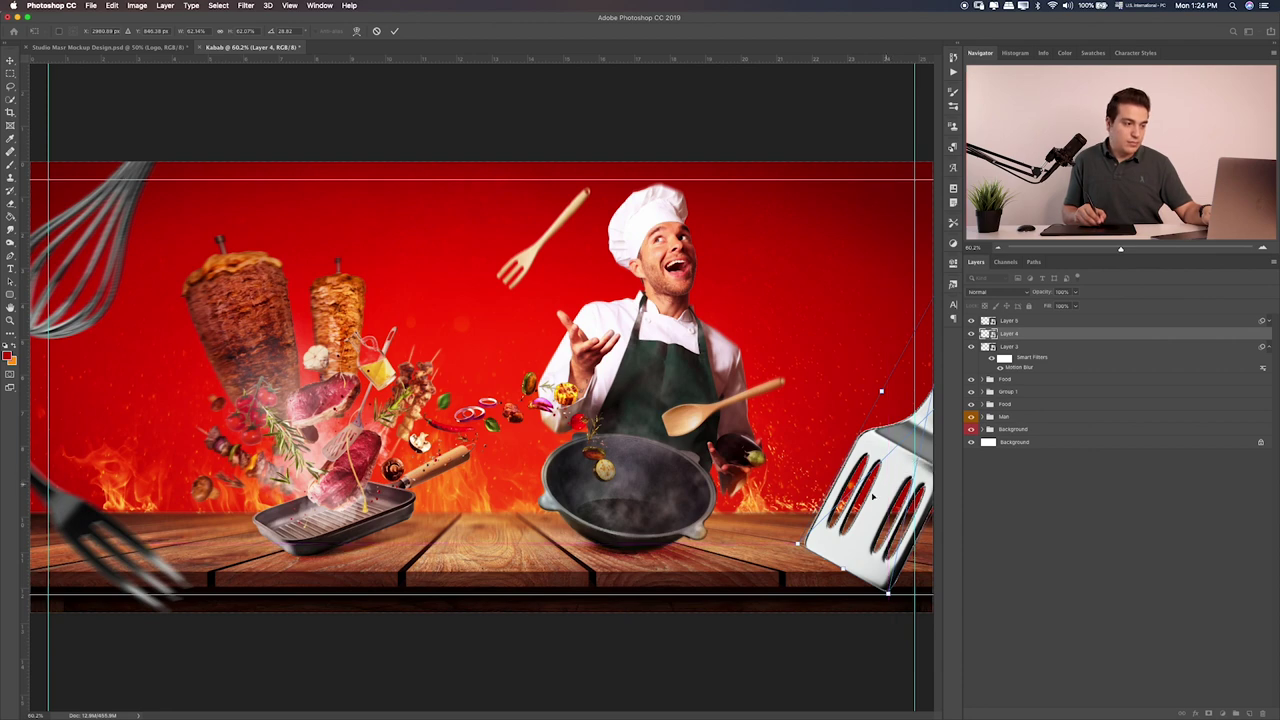
key(Return)
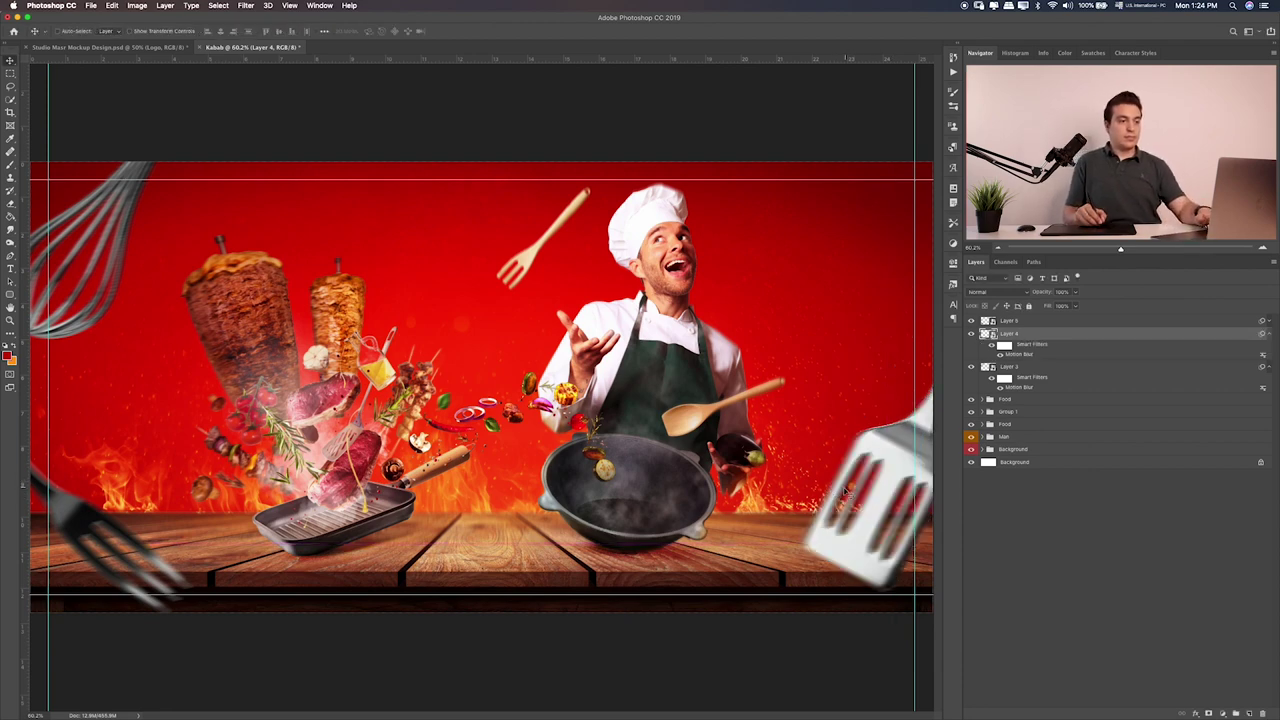
drag(856, 497, 851, 515)
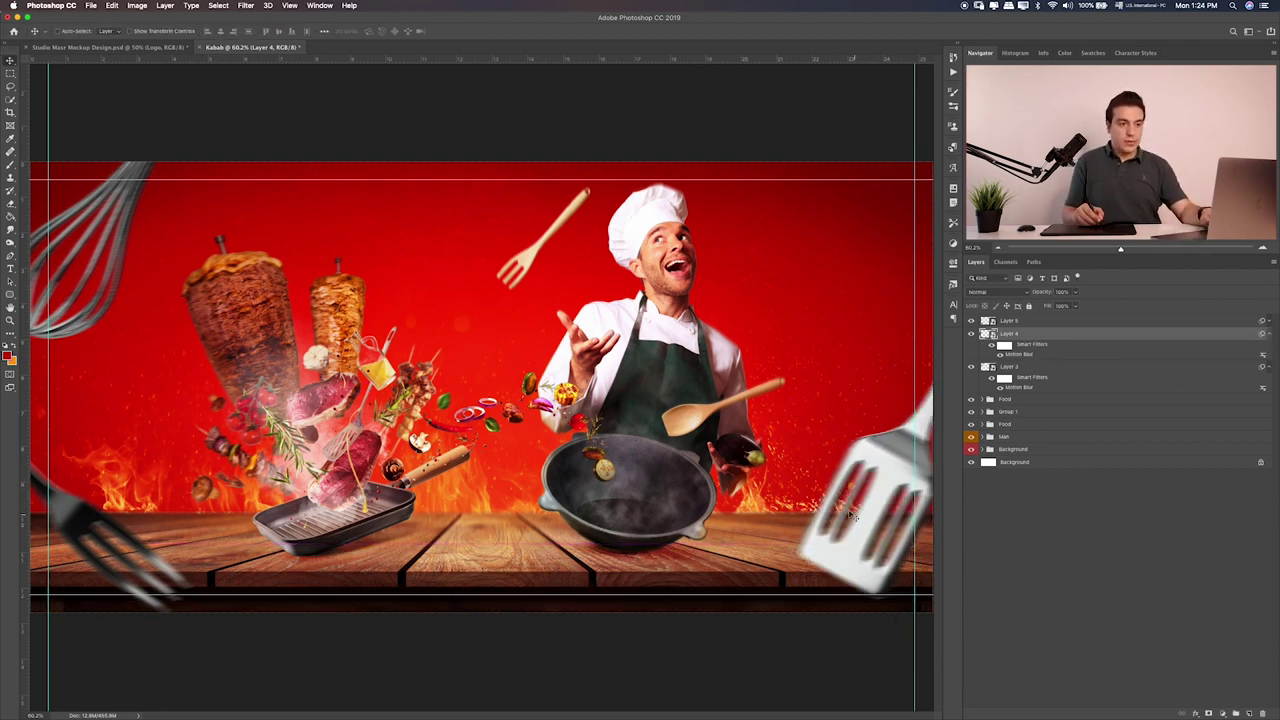
Group the three utensil layers into Group 2
click(1093, 322)
shift+click(1075, 370)
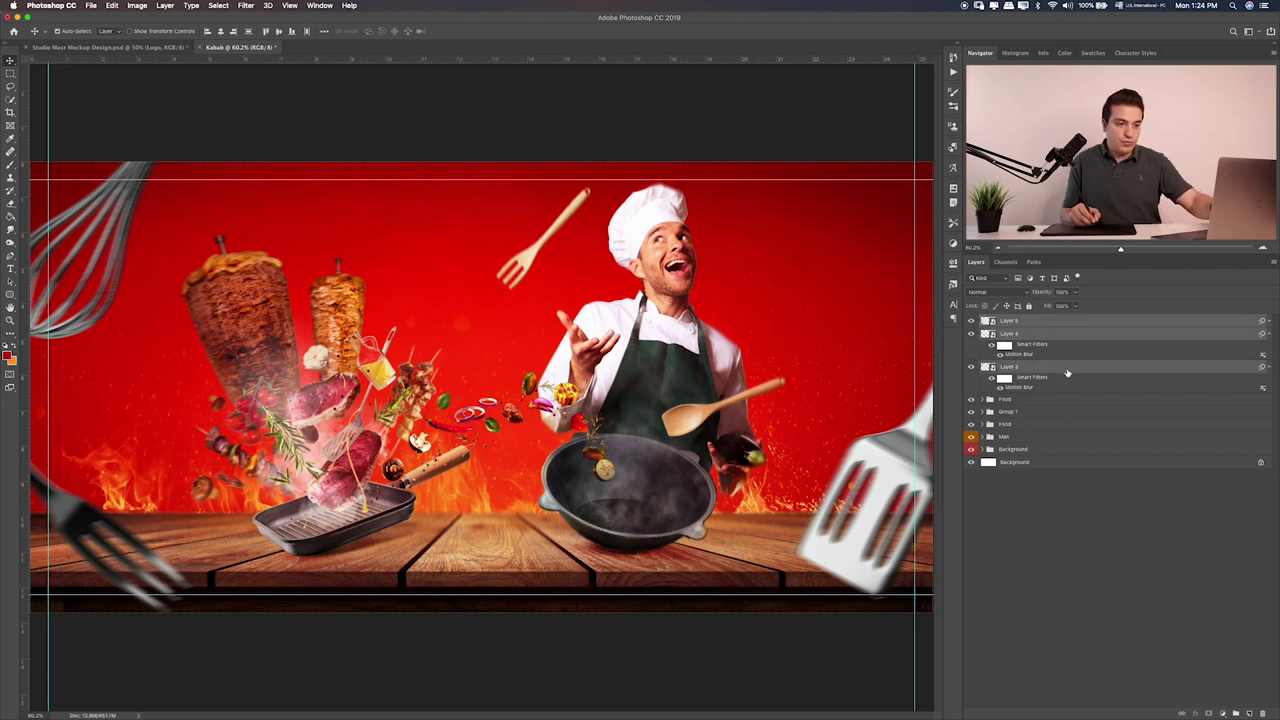
key(ctrl+g)
Add a new layer above the utensil group and sample a near-black foreground colour
click(1248, 714)
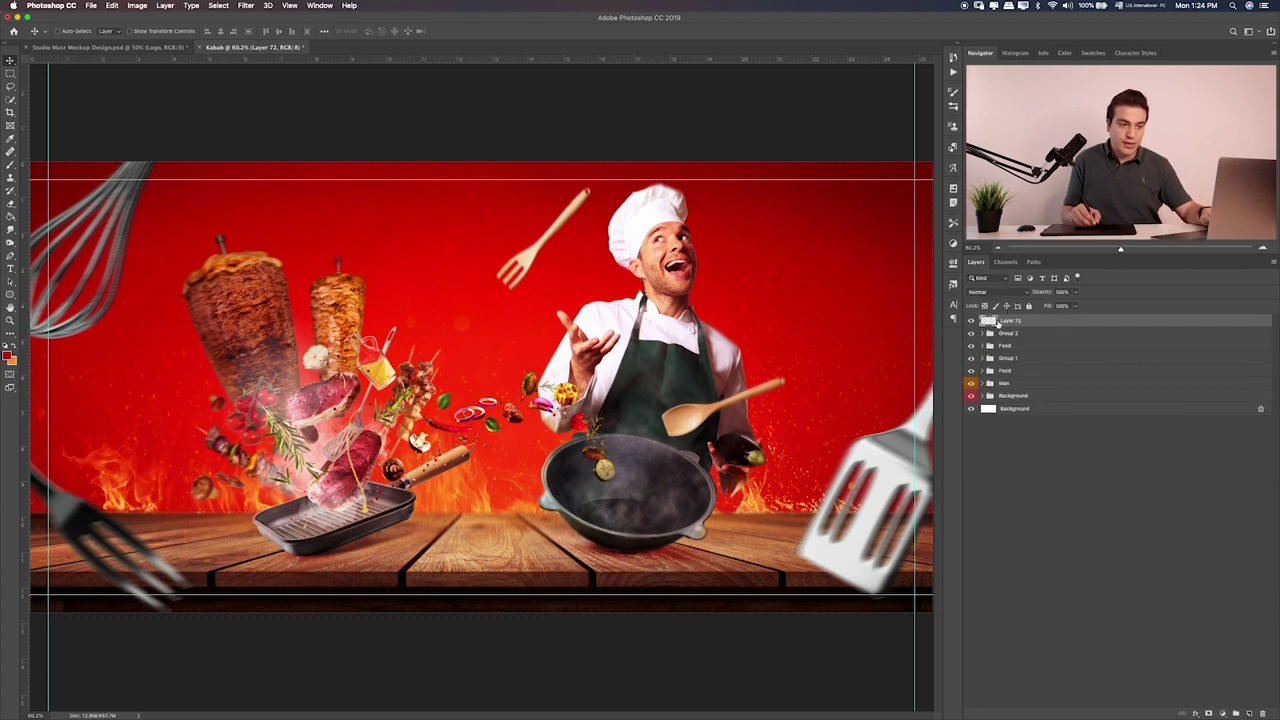
drag(1046, 321, 1044, 338)
key(i)
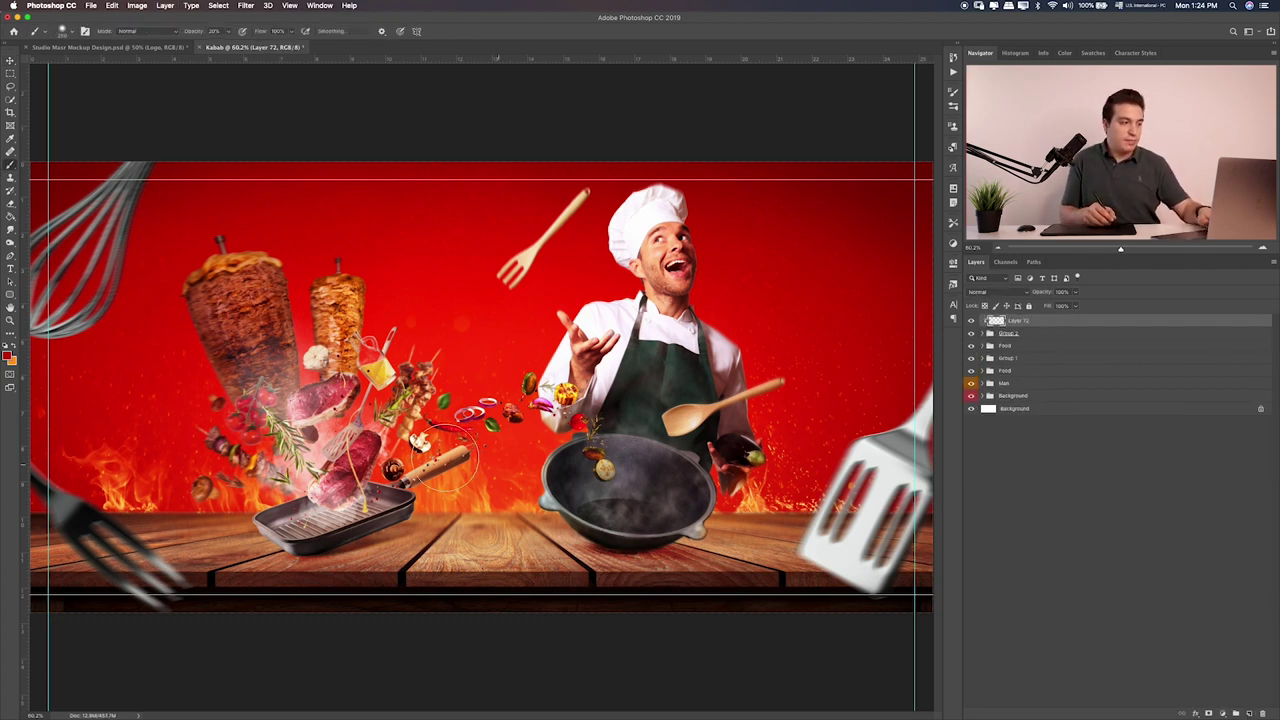
click(9, 355)
click(580, 370)
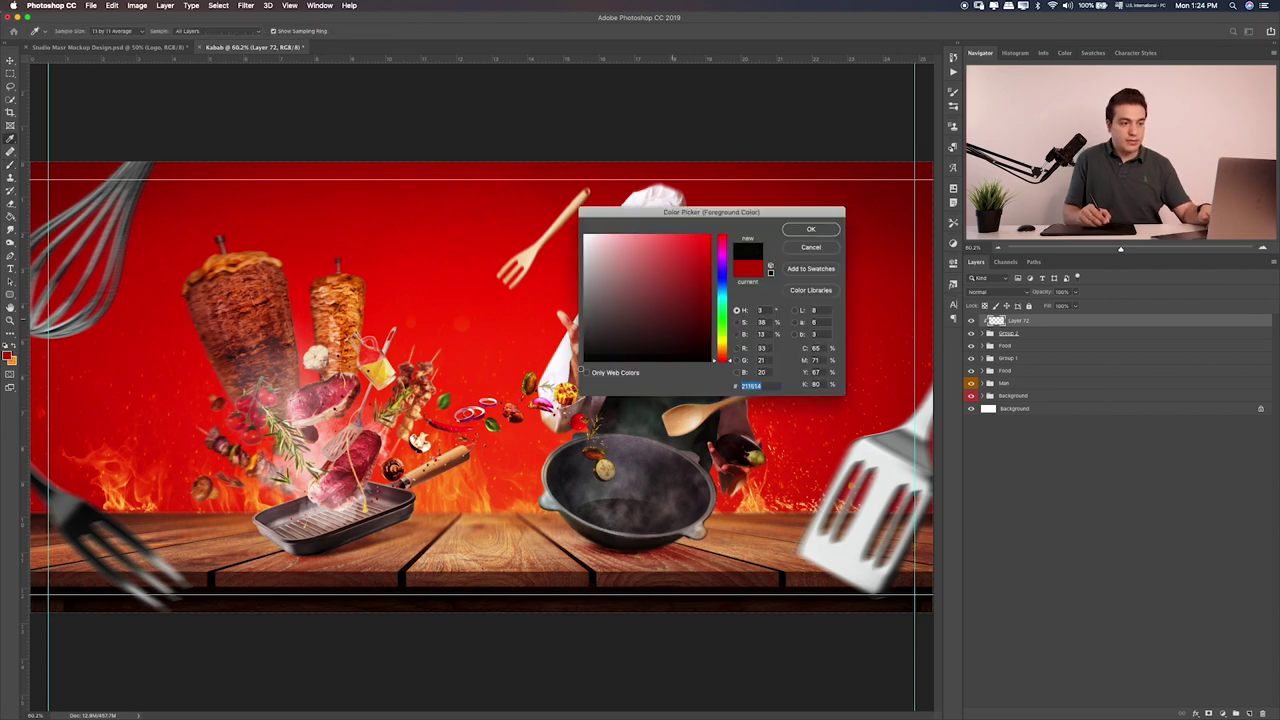
click(811, 230)
Paint dark shading over the right spatula and set the layer to Soft Light
key(b)
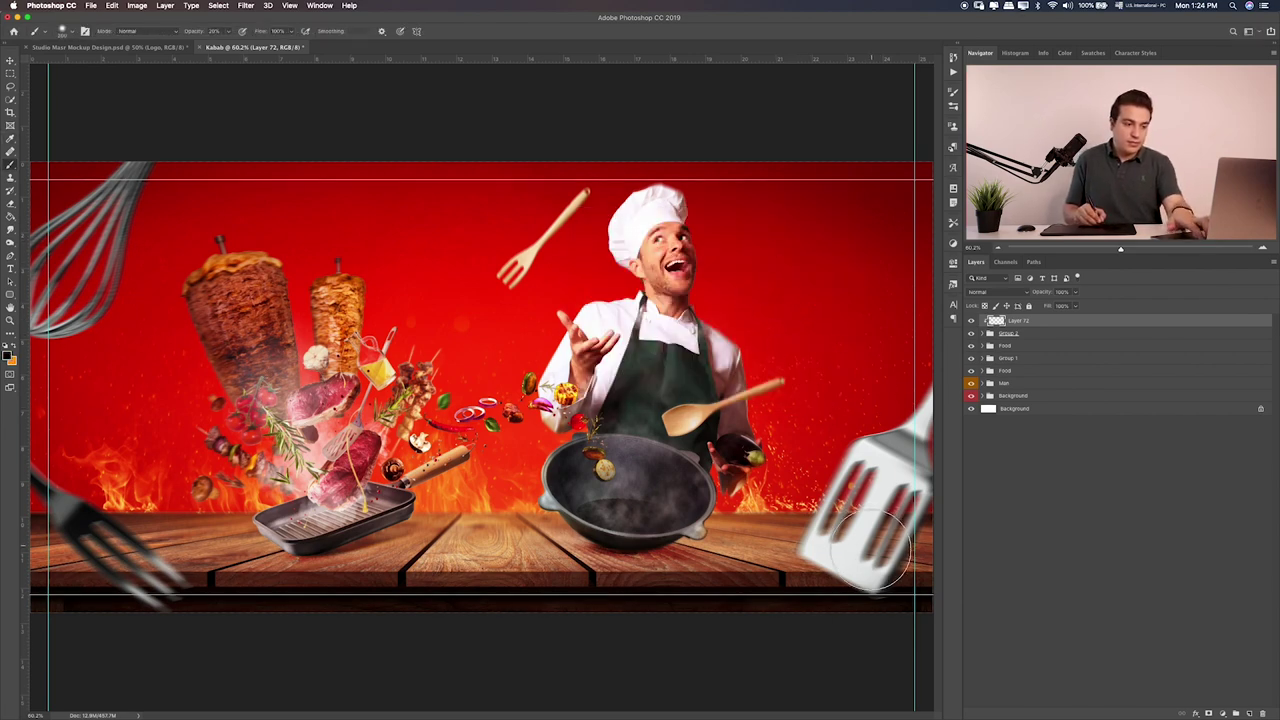
mouse_move(870, 560)
mouse_down()
mouse_move(871, 543)
mouse_move(1000, 457)
mouse_up()
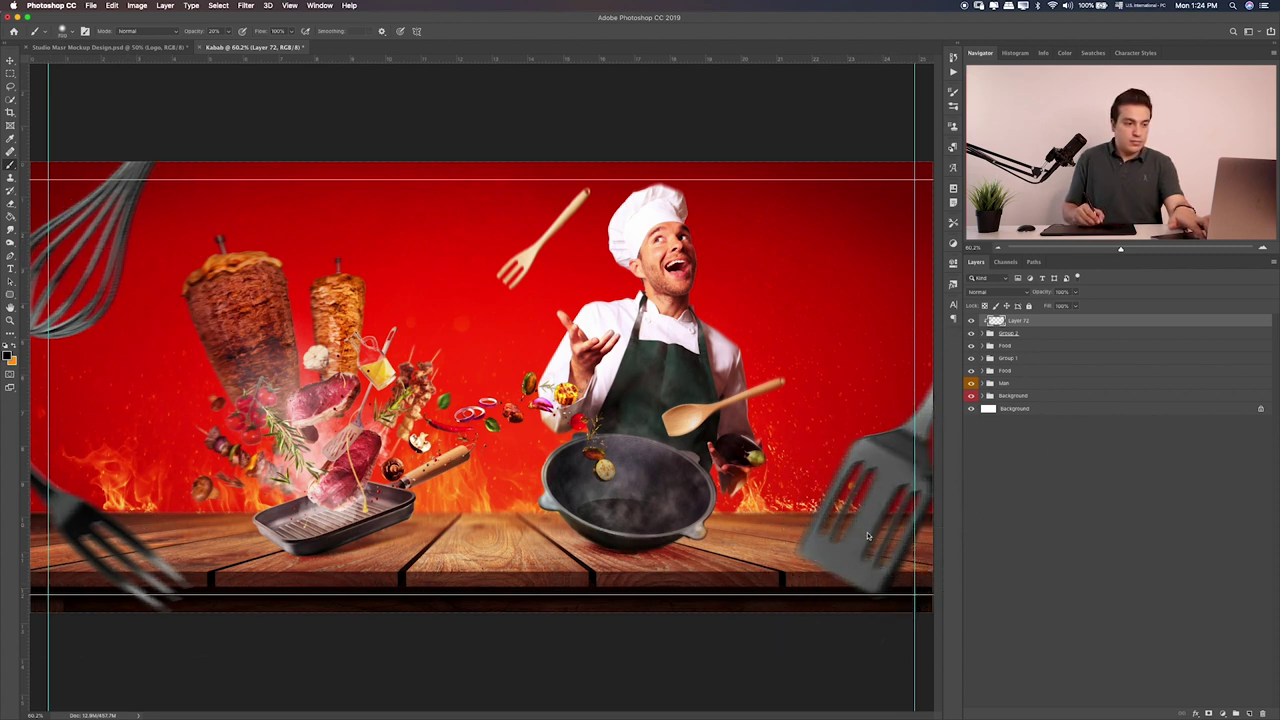
drag(868, 537, 843, 556)
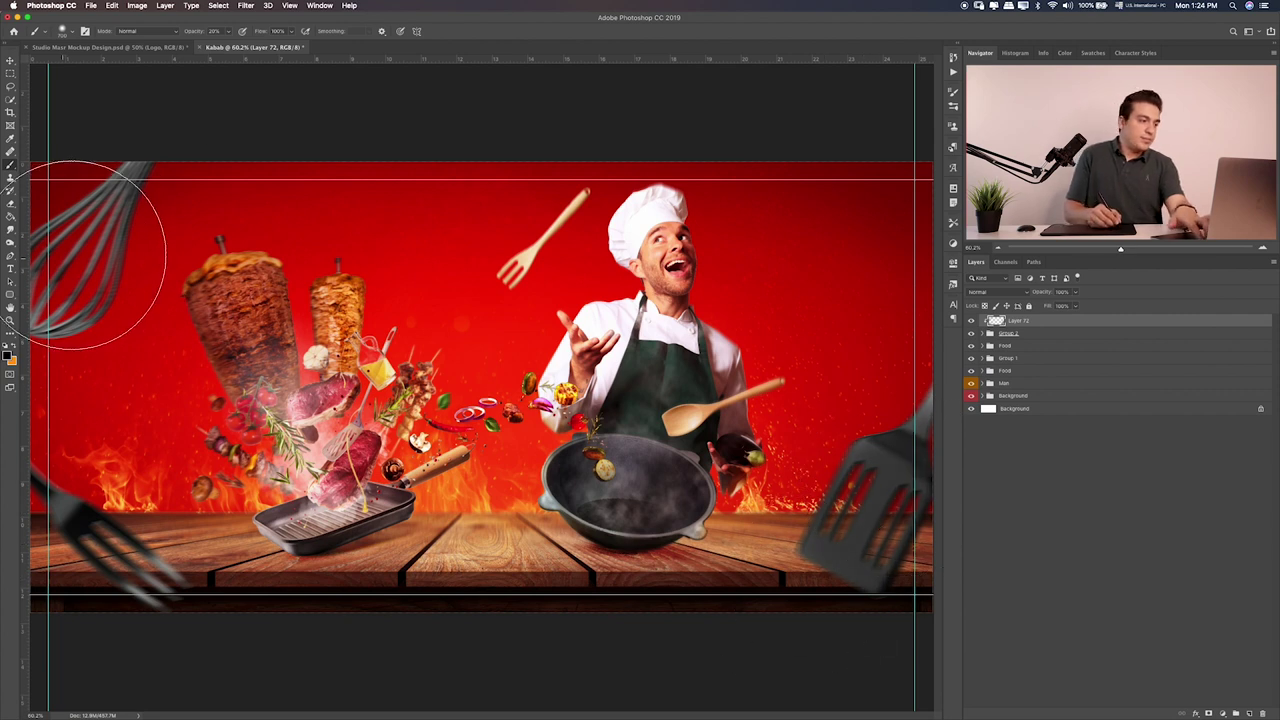
key(v)
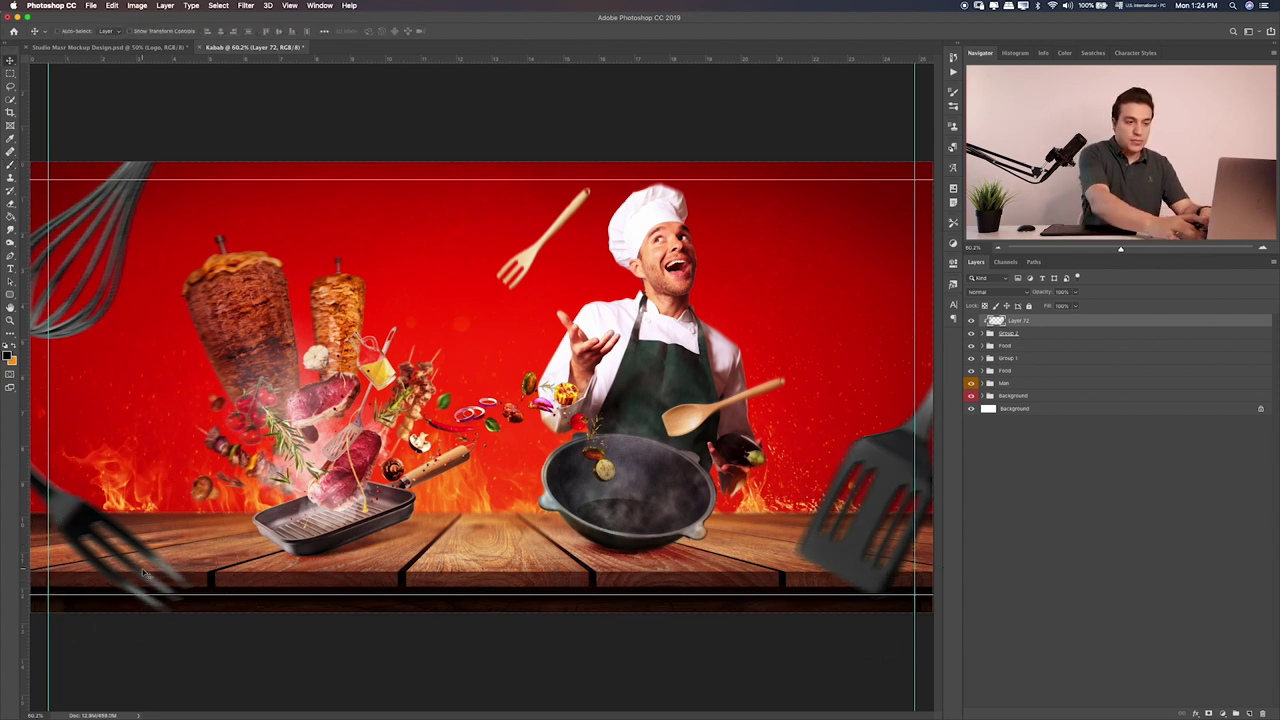
key(alt+shift+s)
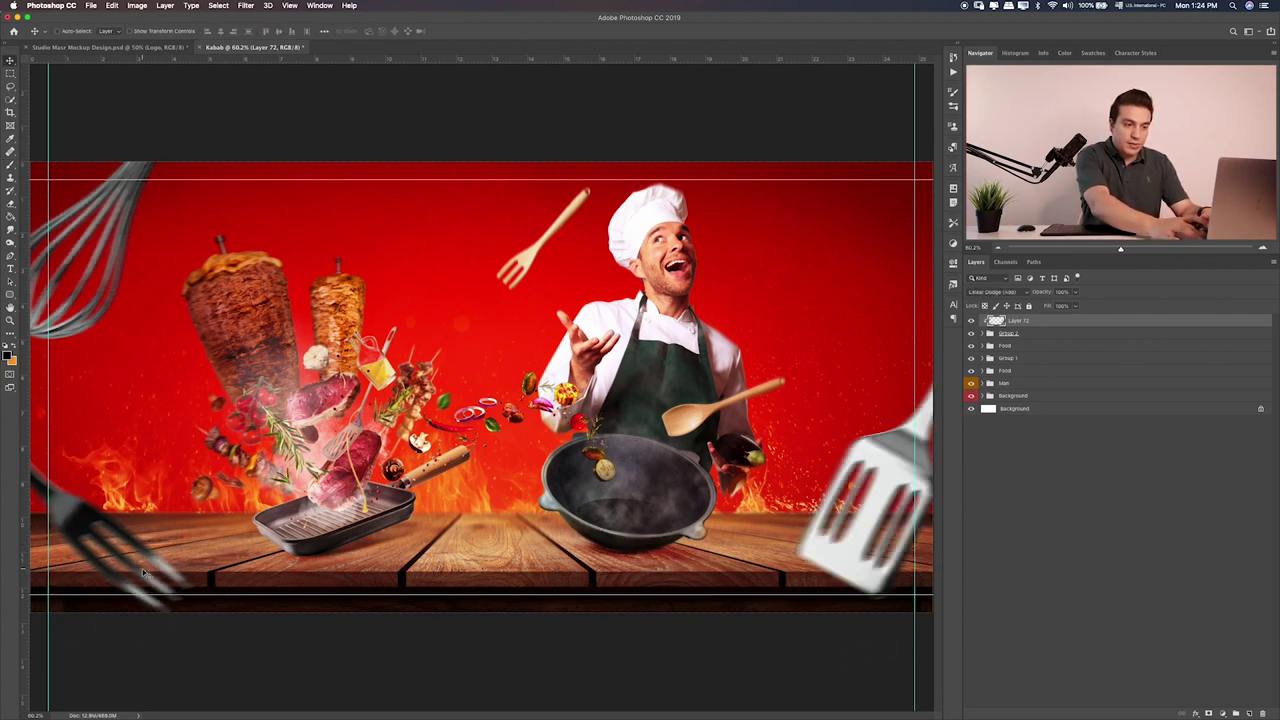
key(shift+plus)
key(shift+plus)
key(shift+plus)
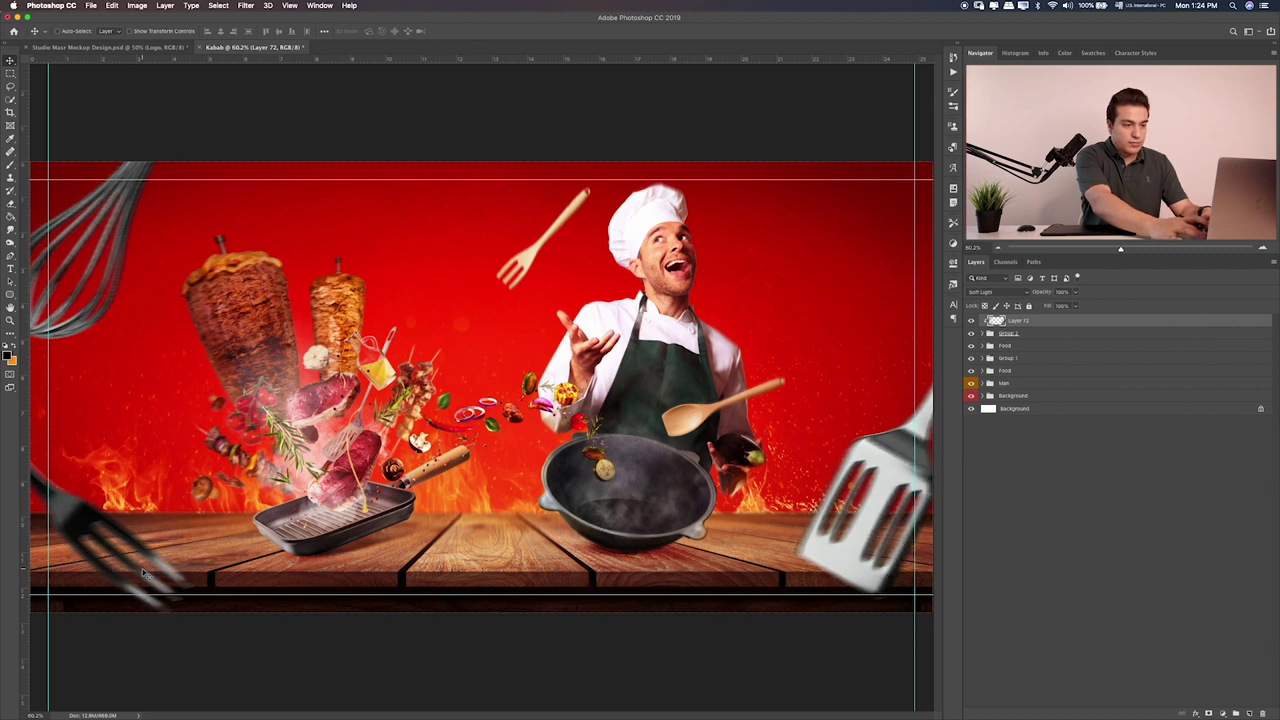
click(984, 340)
Move the spatula down, nudge the fork right, and move the whisk up and right
click(1017, 358)
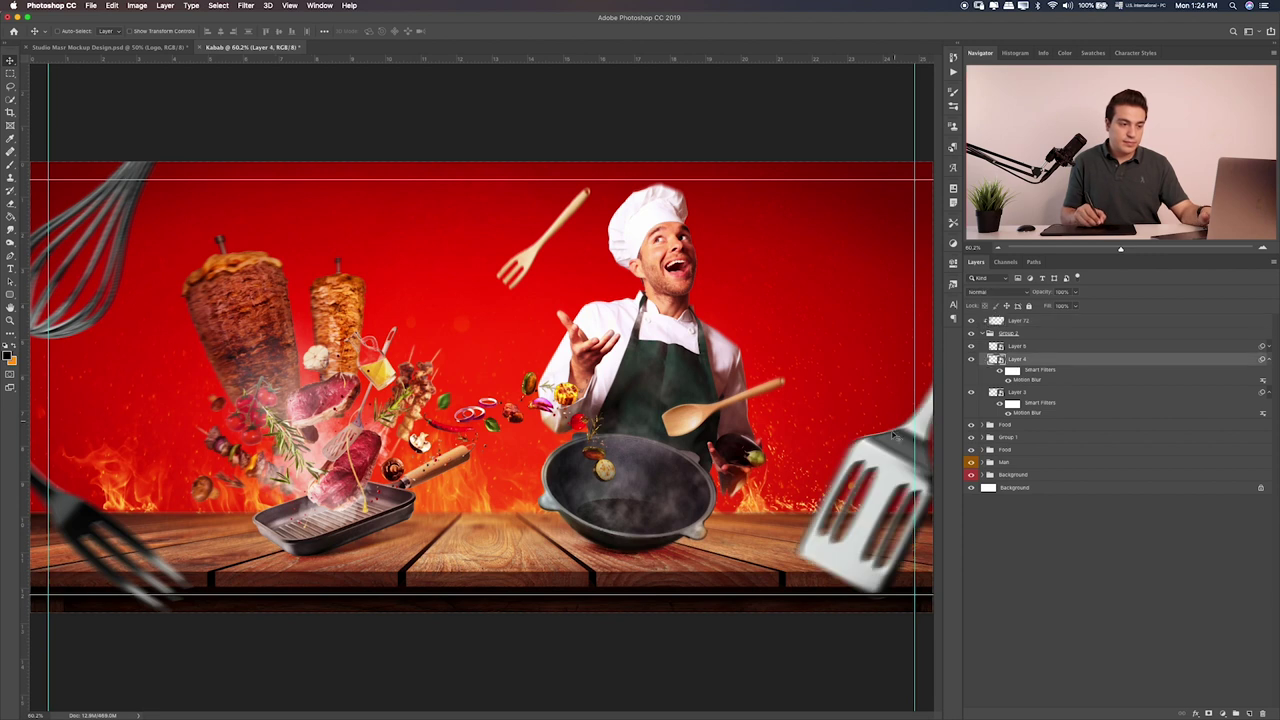
mouse_move(880, 475)
mouse_down()
mouse_move(848, 533)
mouse_move(878, 541)
mouse_up()
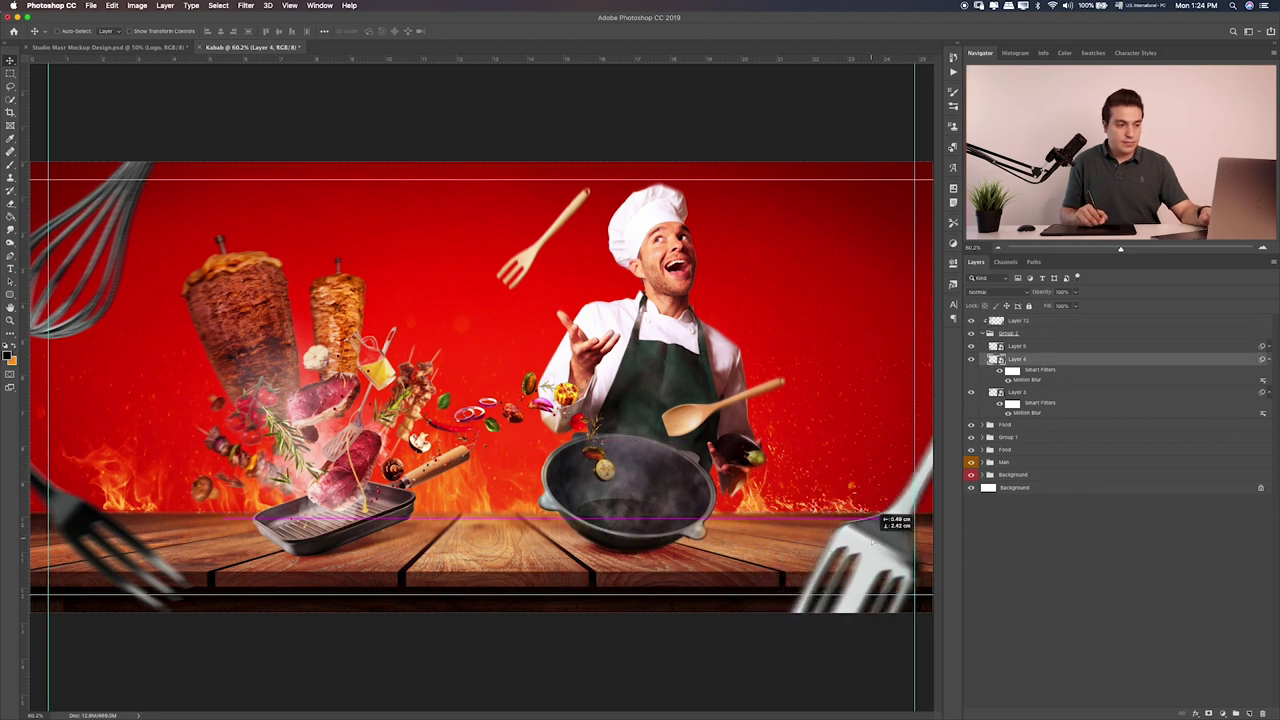
click(1046, 347)
drag(385, 343, 404, 346)
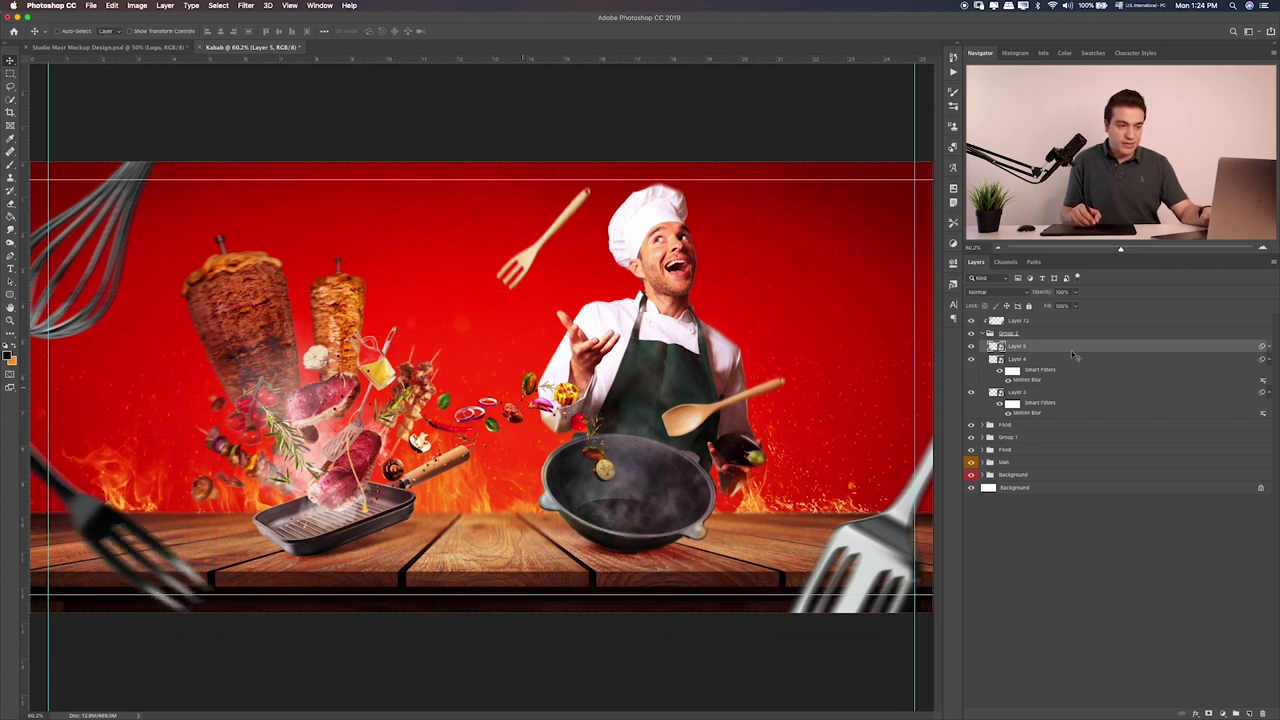
click(1058, 401)
mouse_move(385, 356)
mouse_down()
mouse_move(428, 343)
mouse_move(412, 340)
mouse_up()
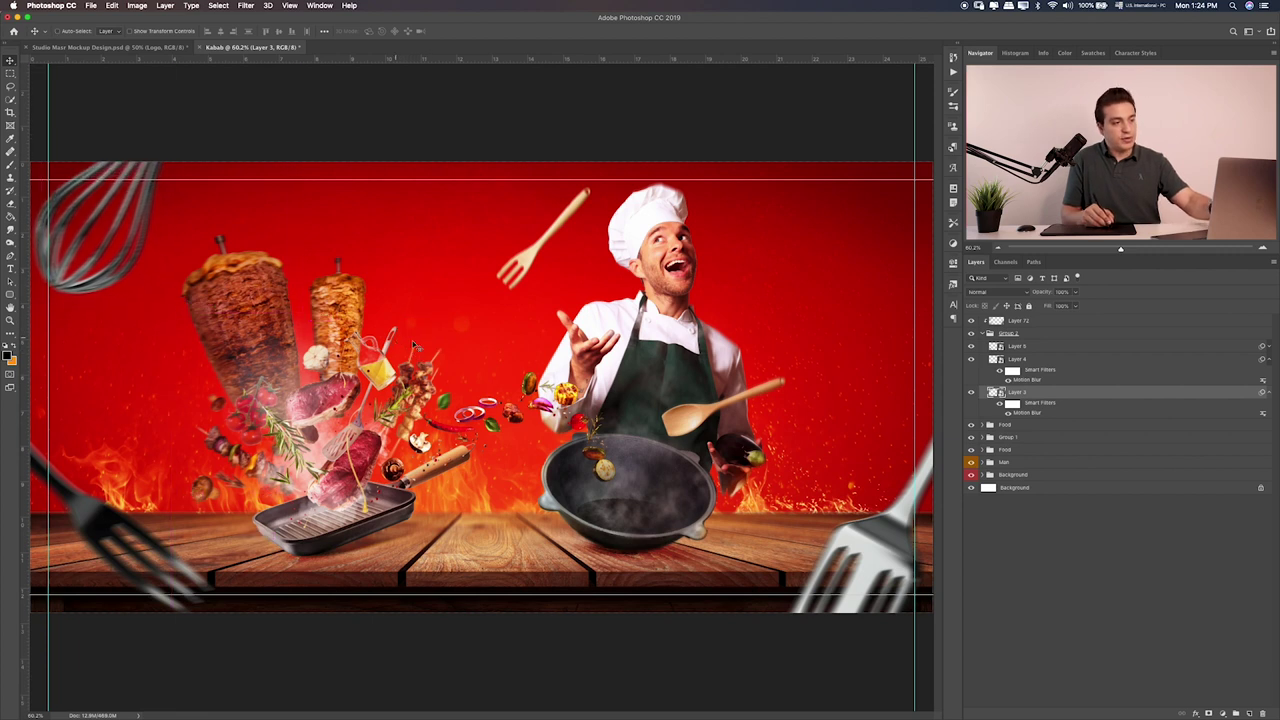
Rotate the whisk further counter-clockwise, reapply Motion Blur, and place it at top-left
key(ctrl+t)
mouse_move(190, 235)
mouse_down()
mouse_move(76, 294)
mouse_move(116, 256)
mouse_up()
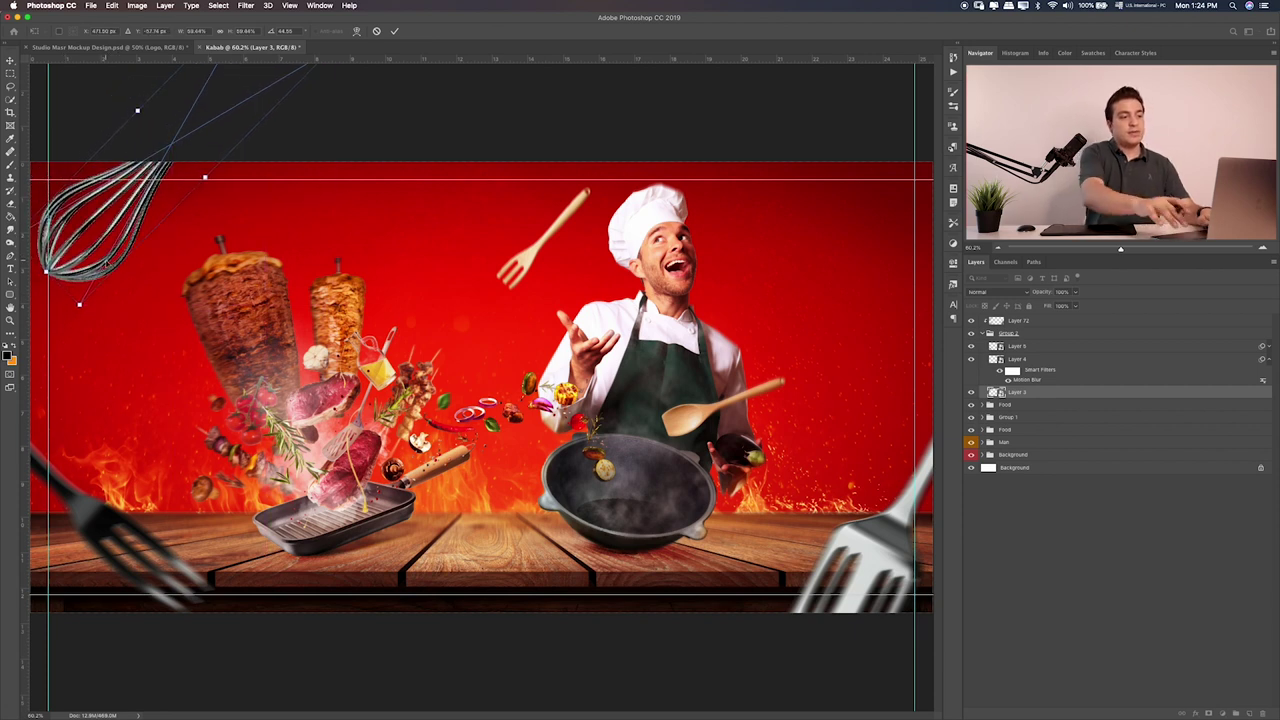
key(Return)
key(ctrl+f)
drag(395, 290, 367, 313)
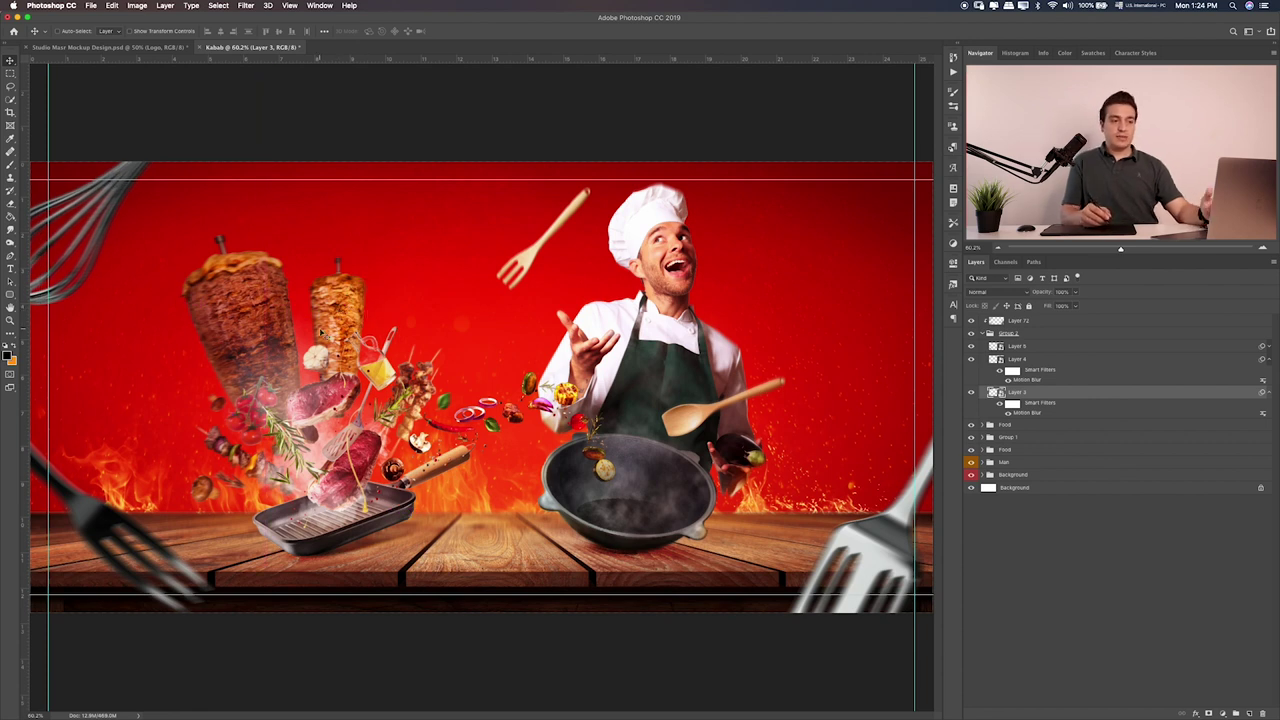
Collapse Group 2, select Layer 72, then expand the group again
click(997, 332)
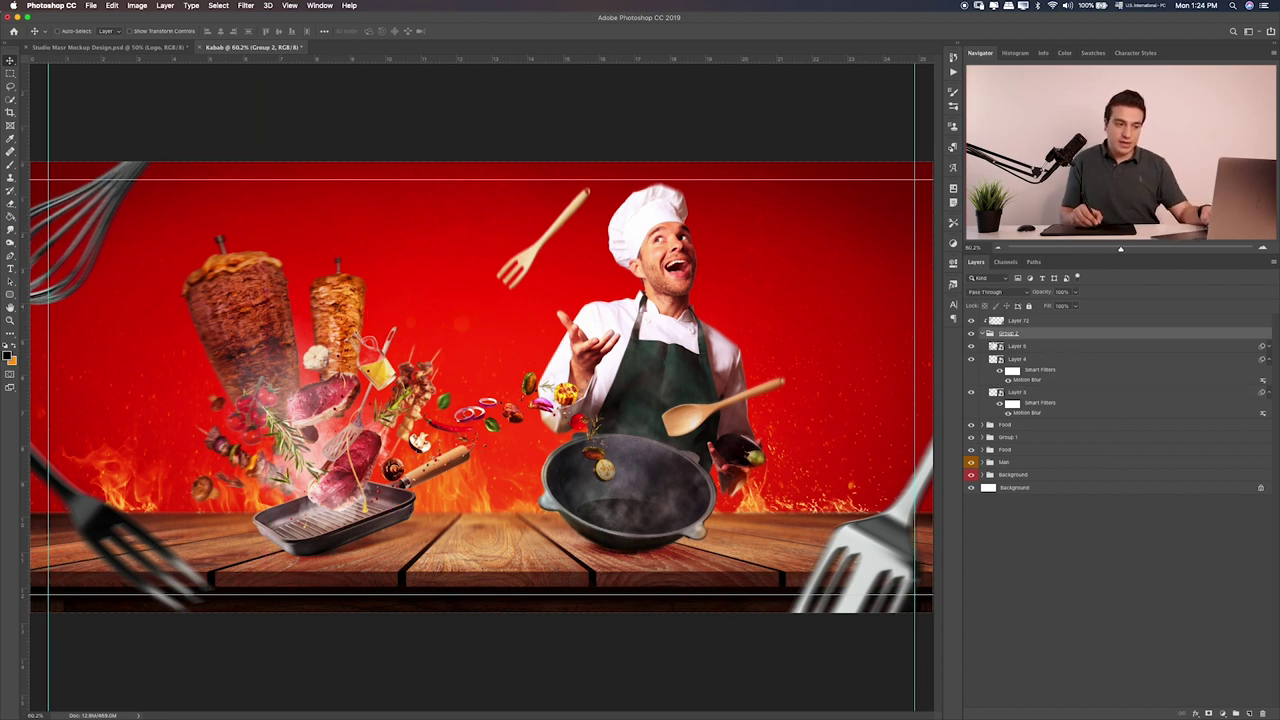
click(983, 334)
click(995, 322)
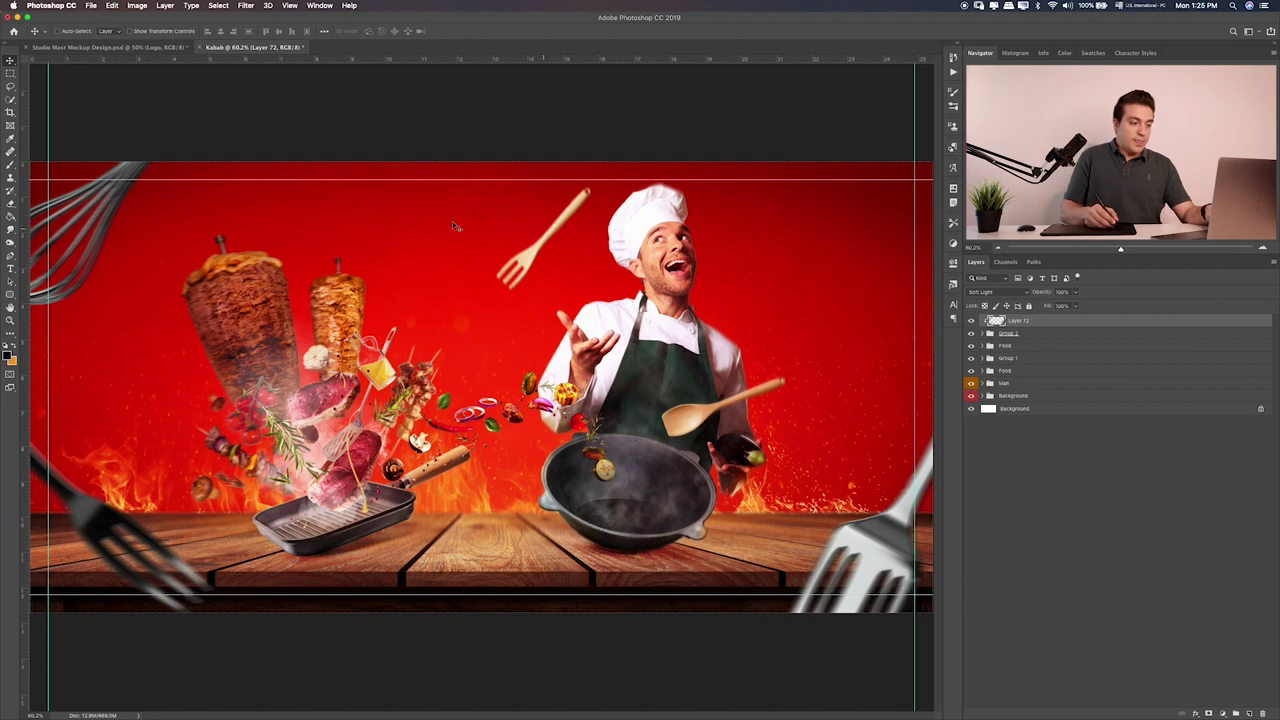
click(10, 73)
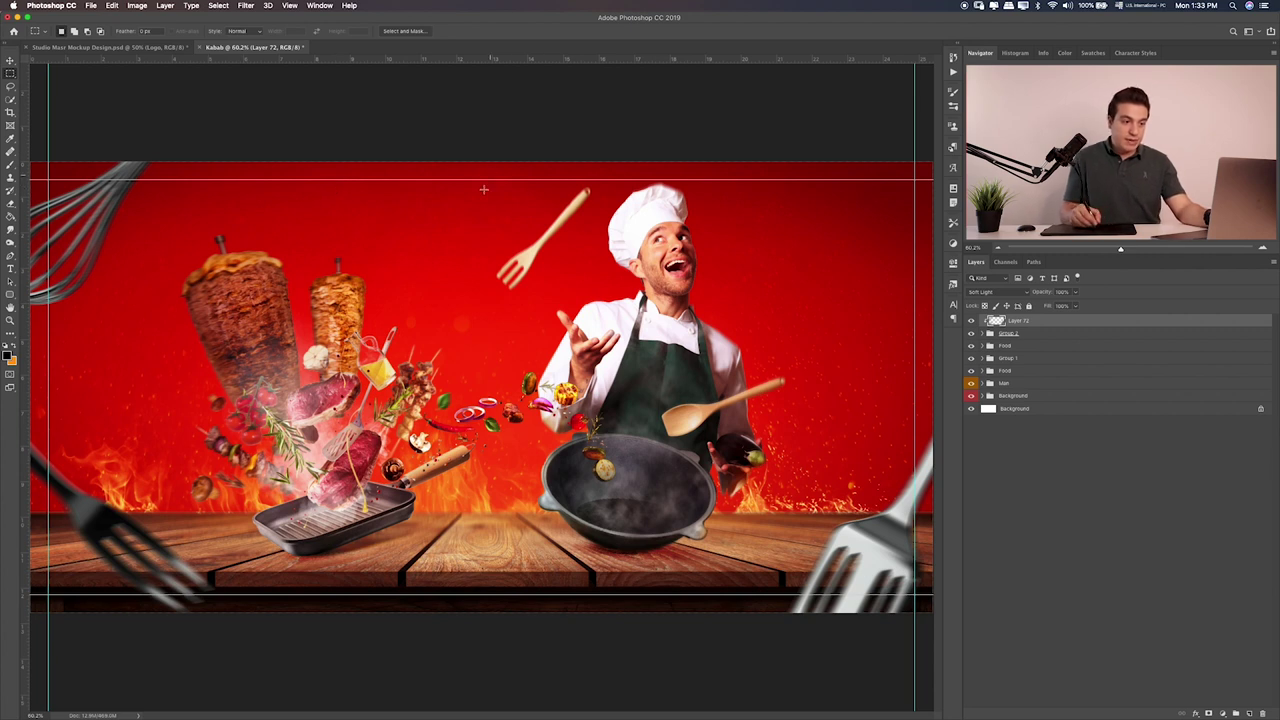
click(986, 334)
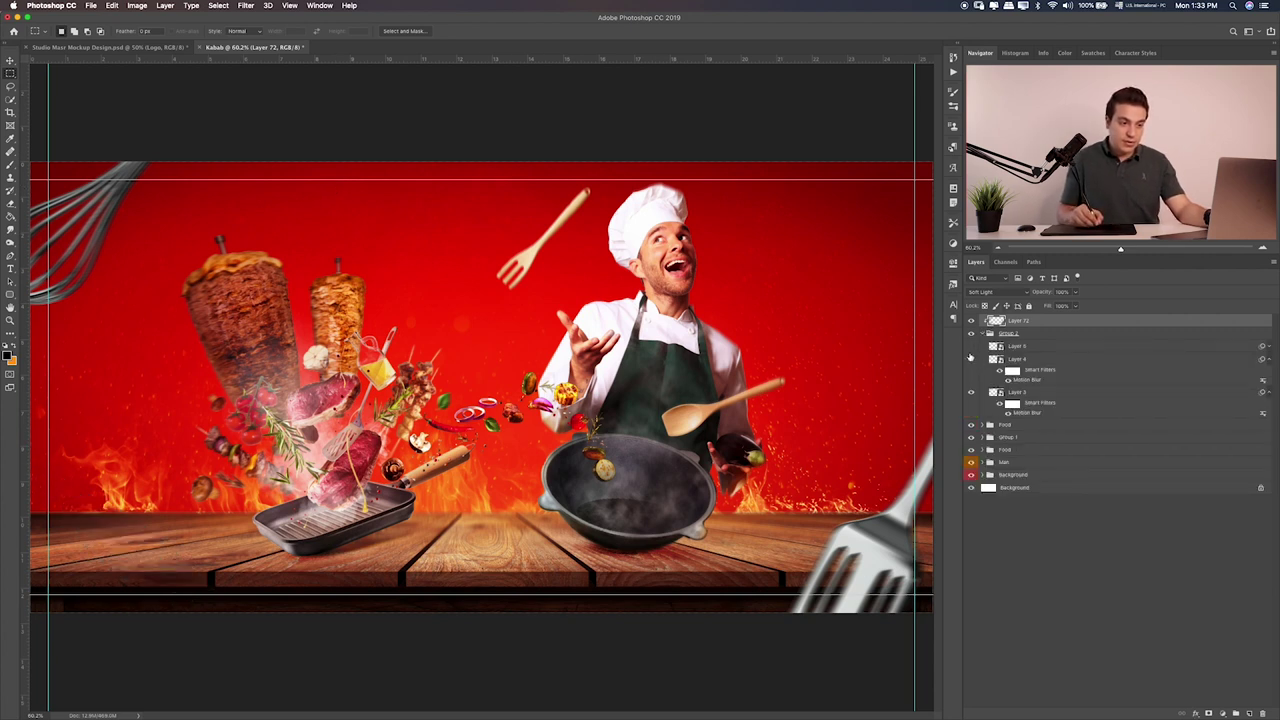
Rotate and tilt the spatula on Layer 4, pushing it partly past the right edge
click(1015, 360)
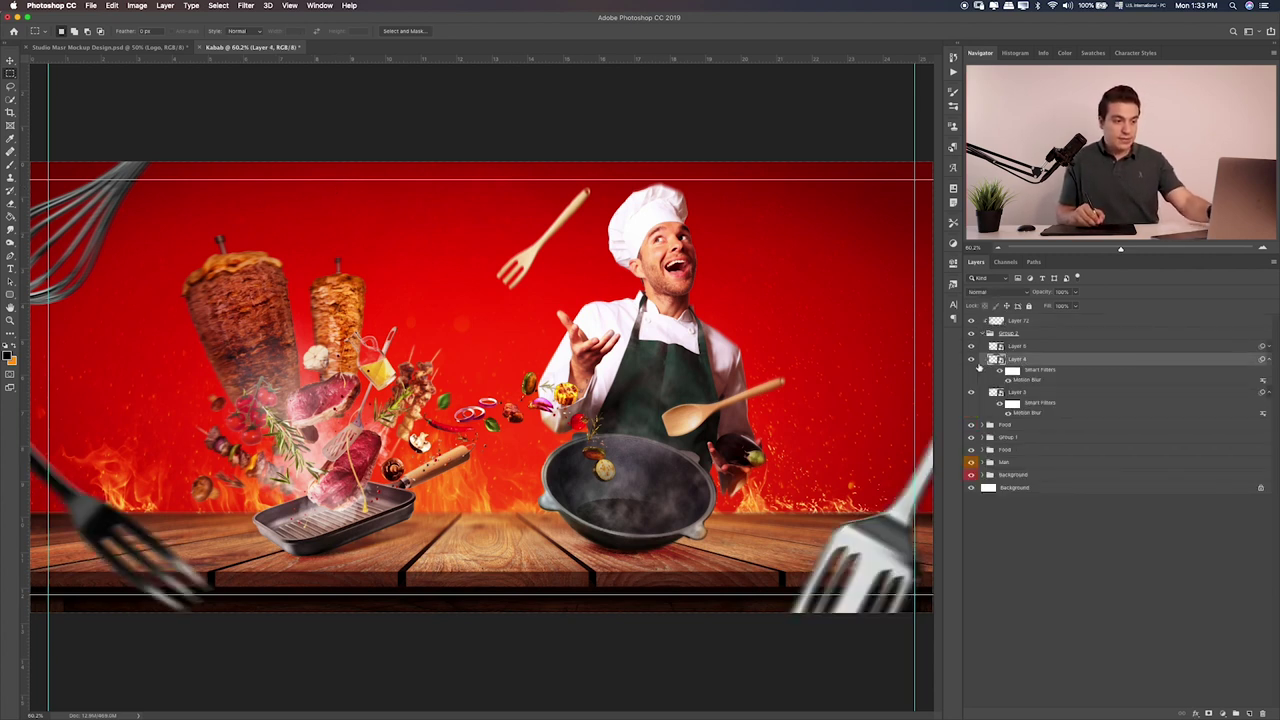
key(ctrl+t)
drag(808, 383, 885, 340)
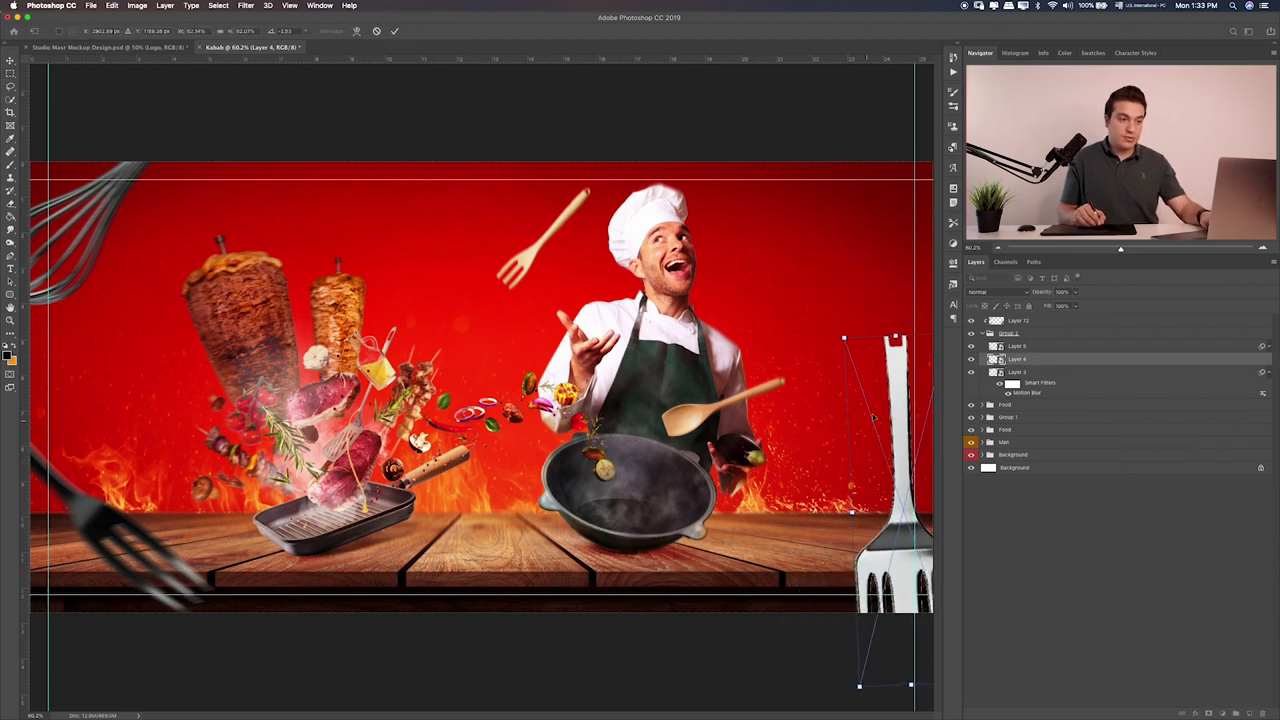
drag(880, 470, 855, 340)
drag(770, 282, 794, 277)
drag(857, 340, 886, 300)
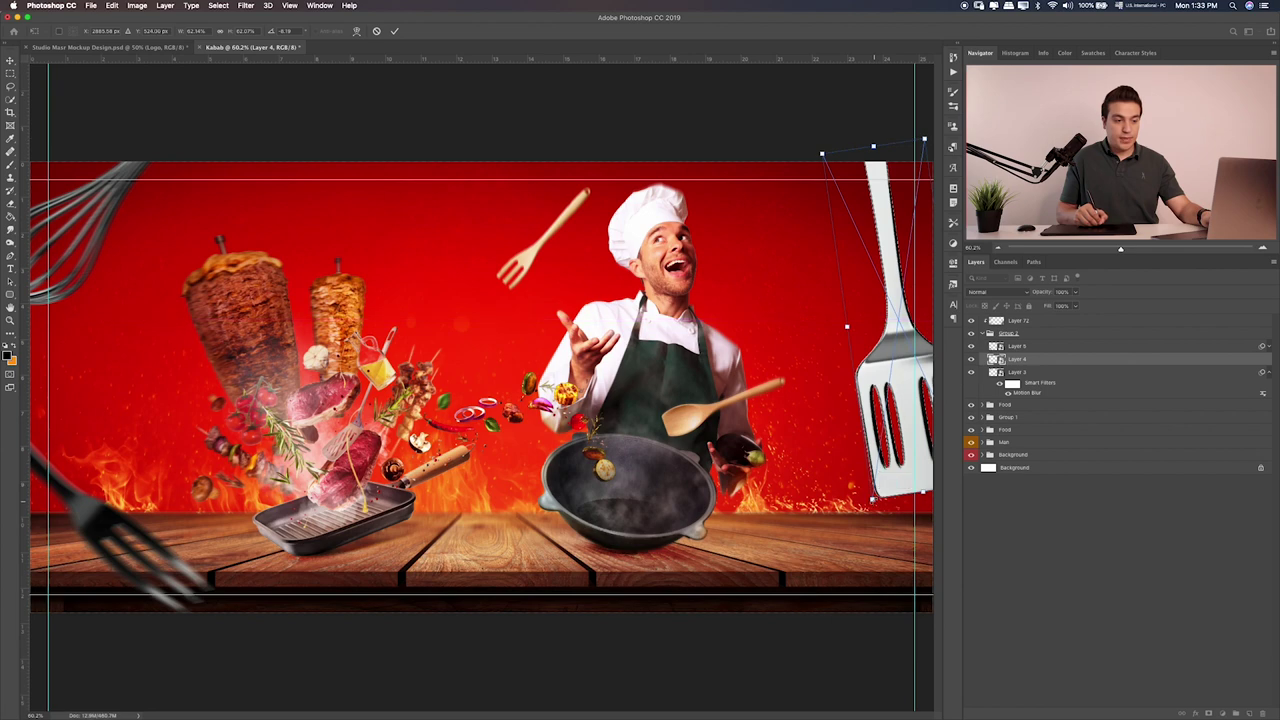
Enlarge the spatula, scale it back slightly, and rotate it along the right edge
mouse_move(875, 467)
mouse_down()
mouse_move(846, 680)
mouse_move(946, 388)
mouse_up()
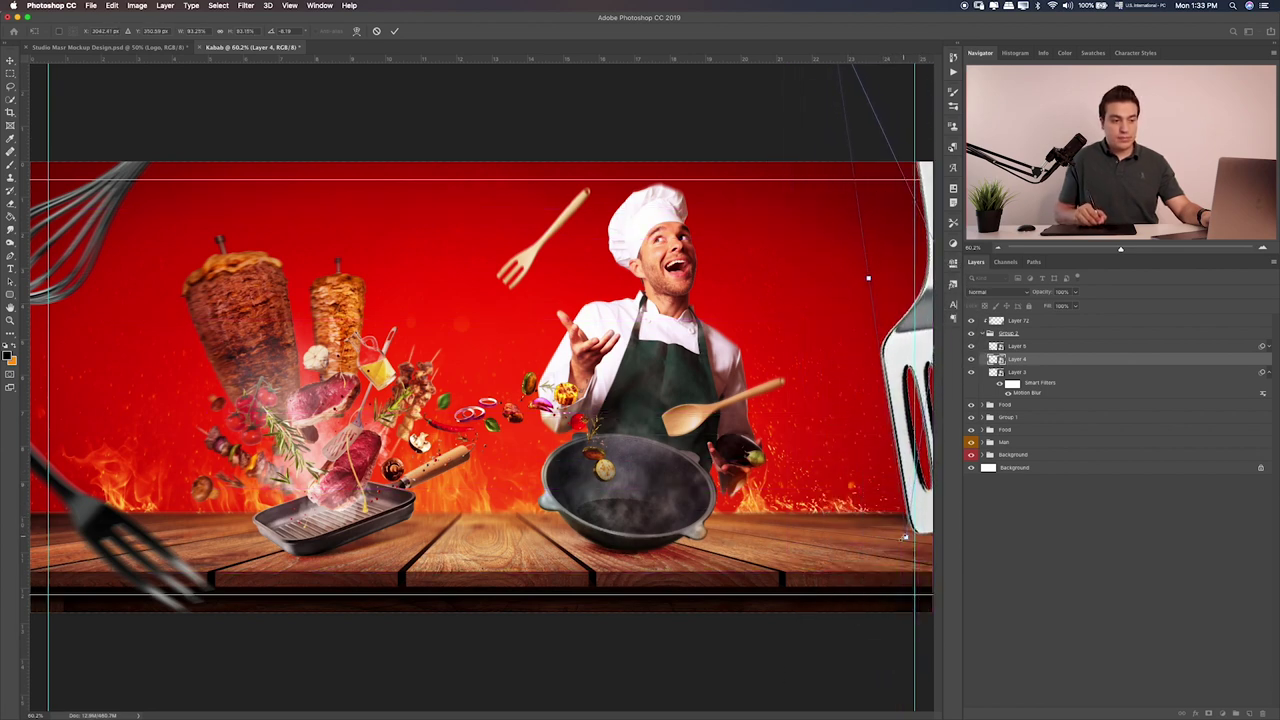
drag(904, 537, 913, 483)
mouse_move(901, 320)
mouse_down()
mouse_move(874, 349)
mouse_move(890, 354)
mouse_up()
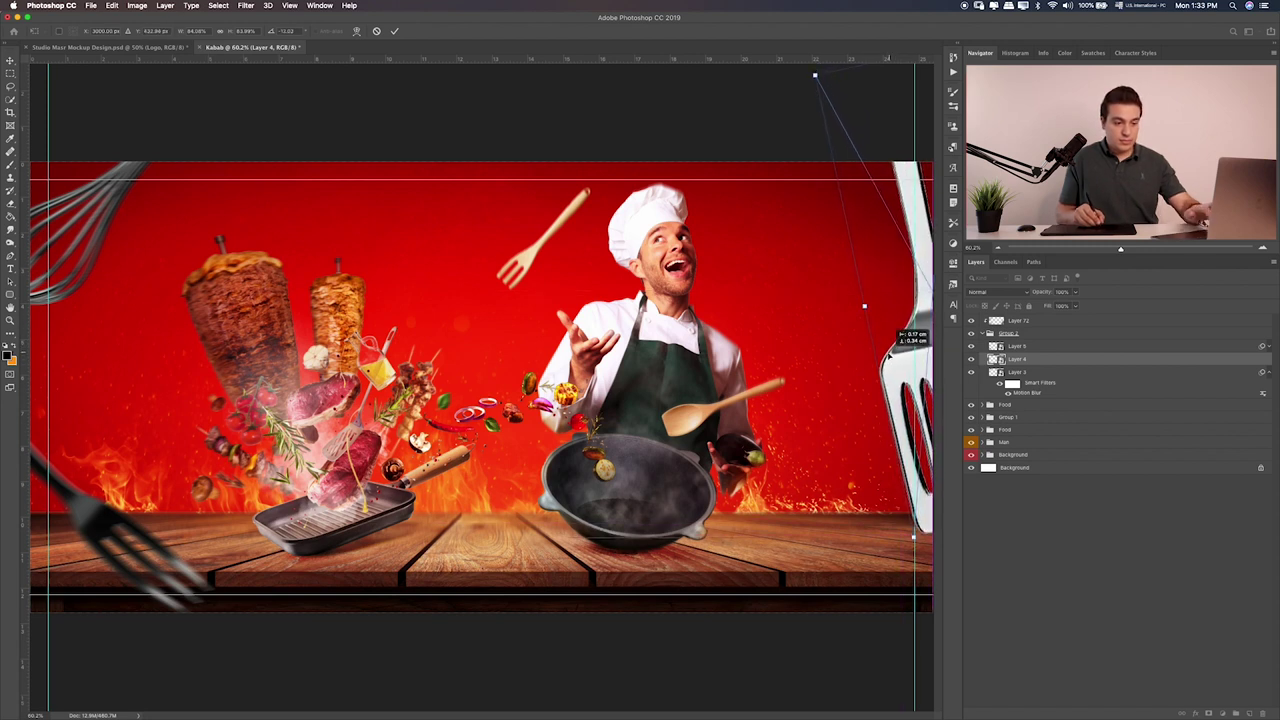
key(Return)
key(v)
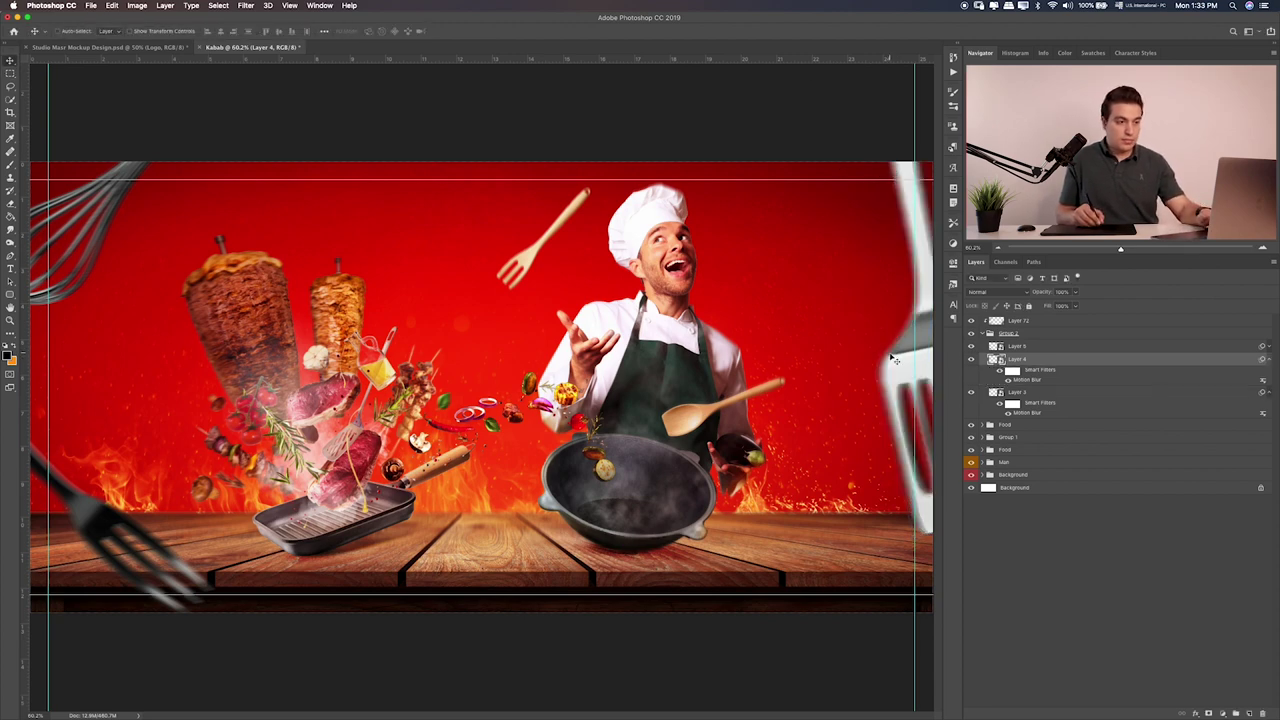
drag(894, 360, 899, 360)
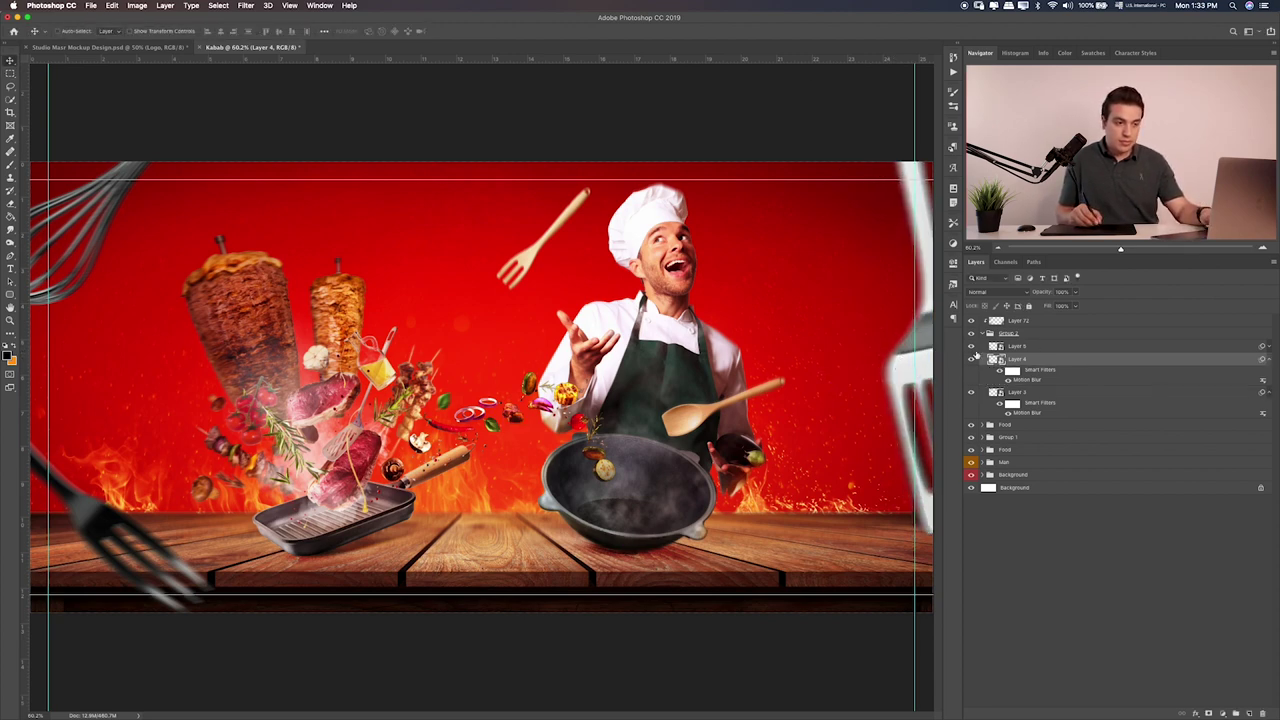
click(1016, 347)
Rotate and enlarge the whisk on Layer 3, reapply Motion Blur, and nudge it up-left
click(1052, 395)
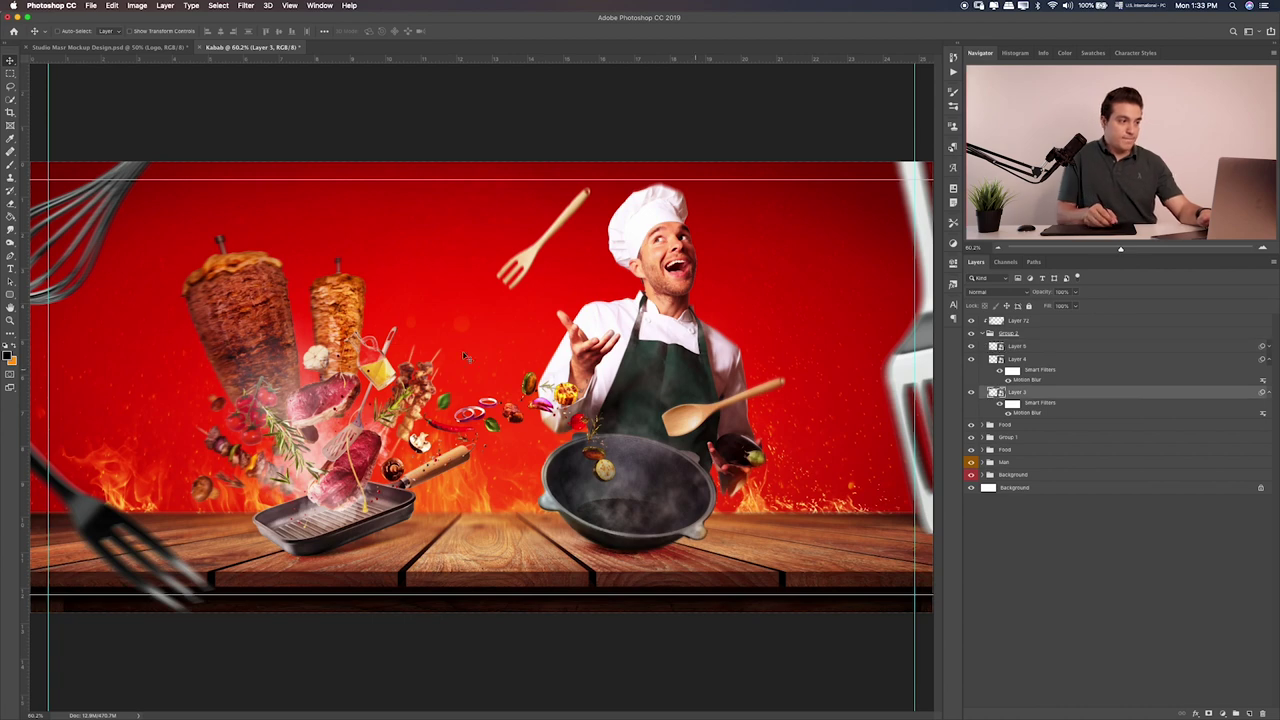
key(ctrl+t)
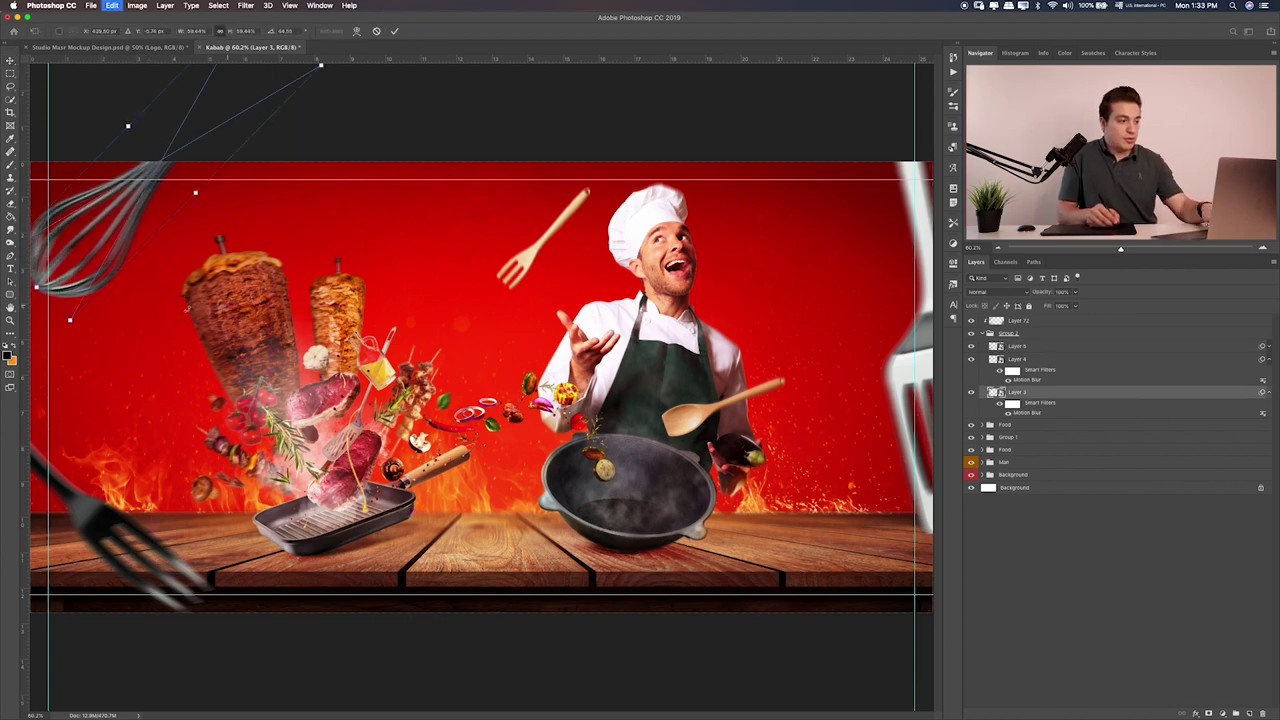
drag(71, 322, 139, 258)
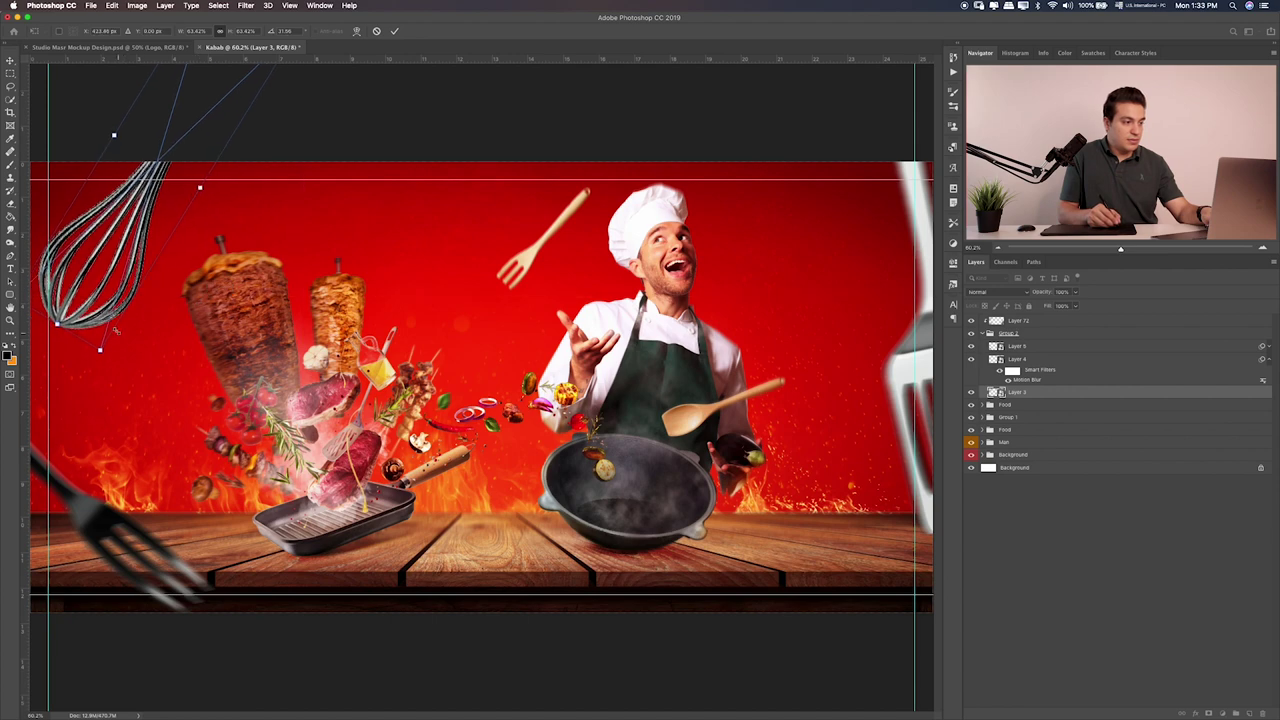
key(Return)
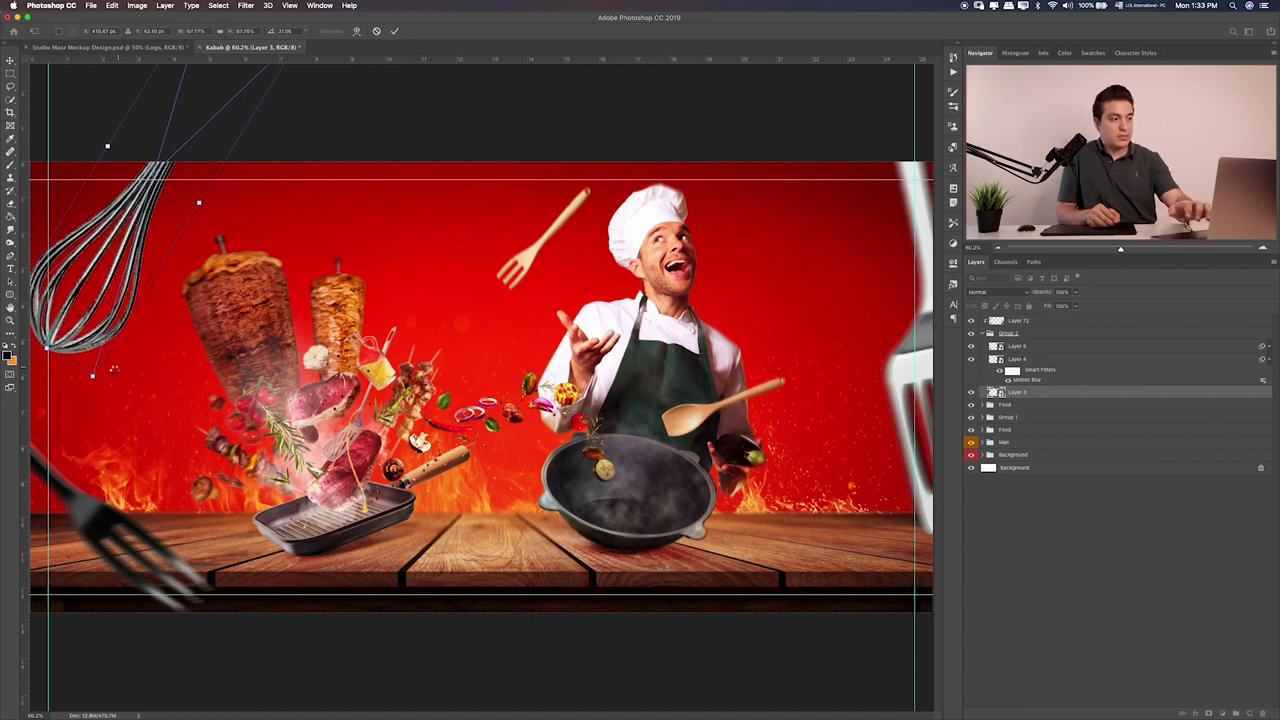
key(ctrl+f)
drag(154, 299, 136, 296)
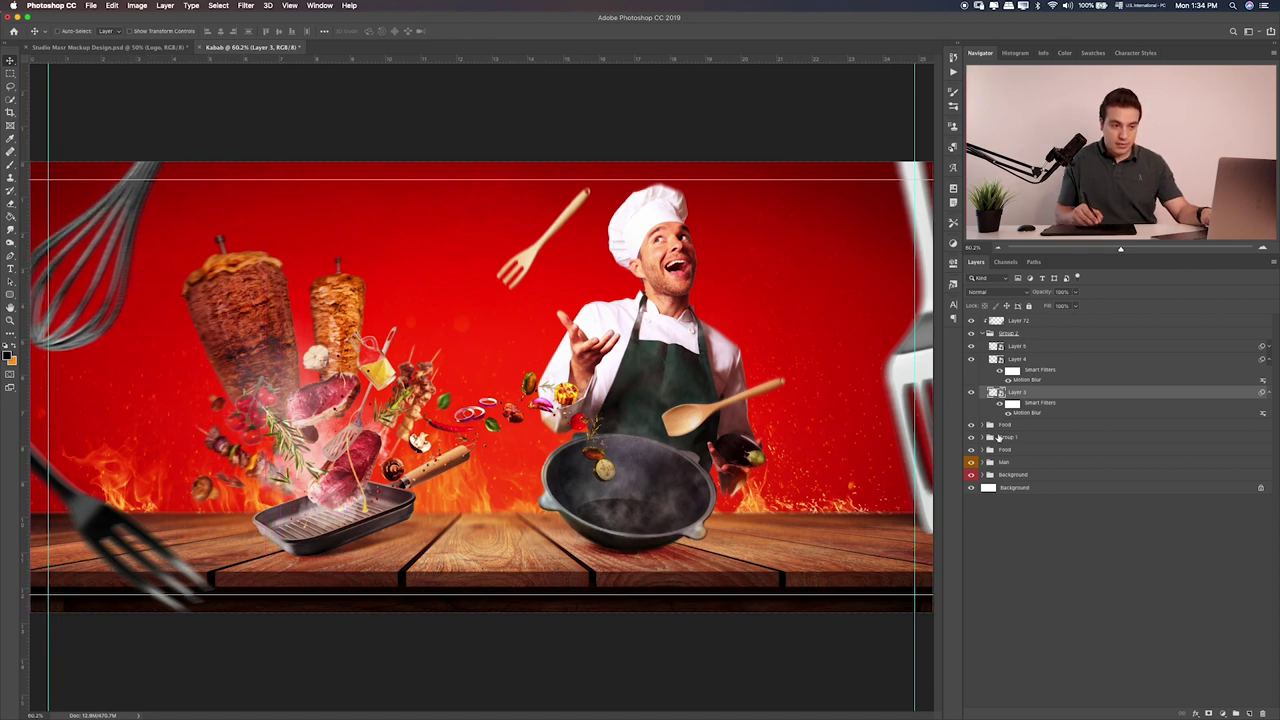
Expand the Main and Food groups and toggle layers to find the peppers and onion rings
click(982, 463)
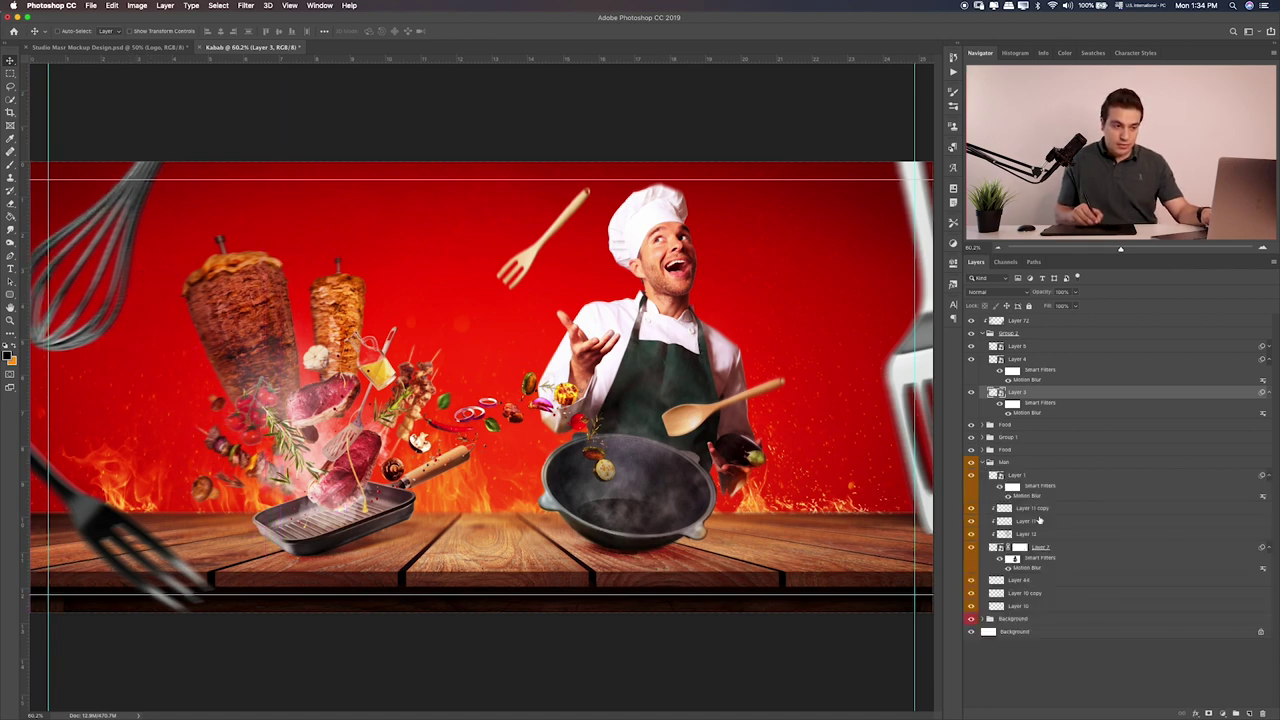
click(985, 426)
click(970, 437)
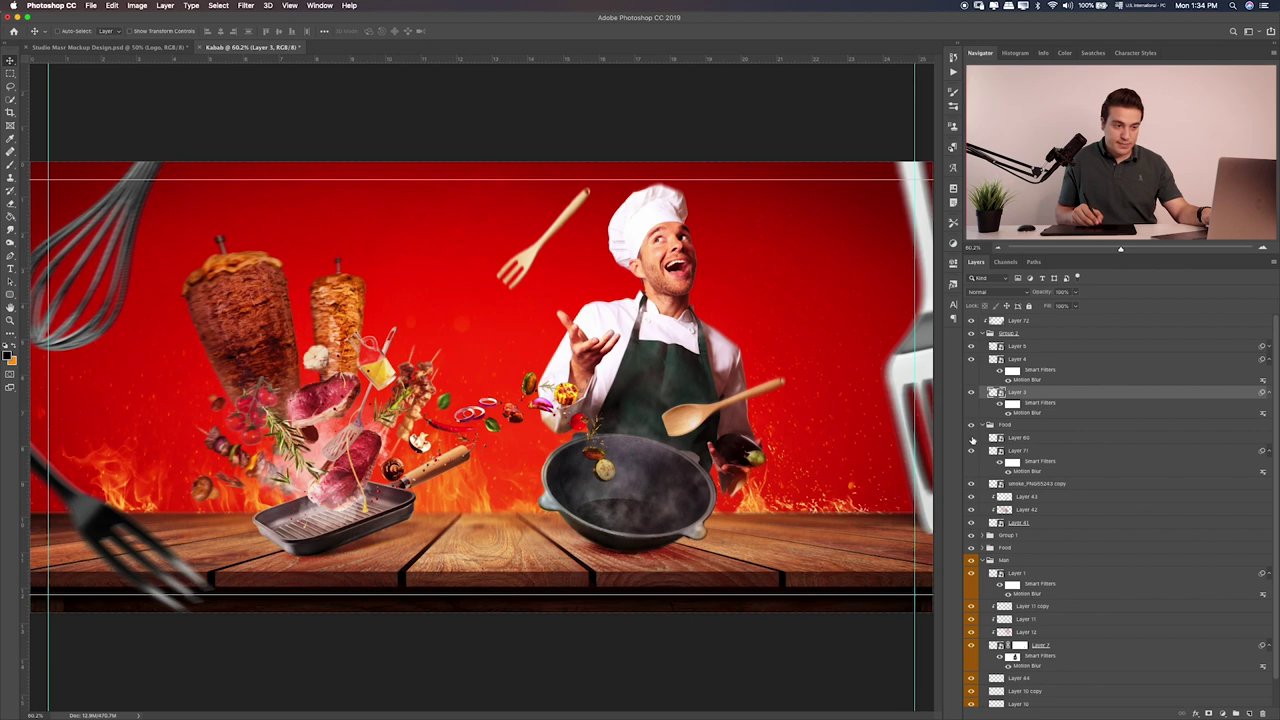
click(970, 437)
click(972, 534)
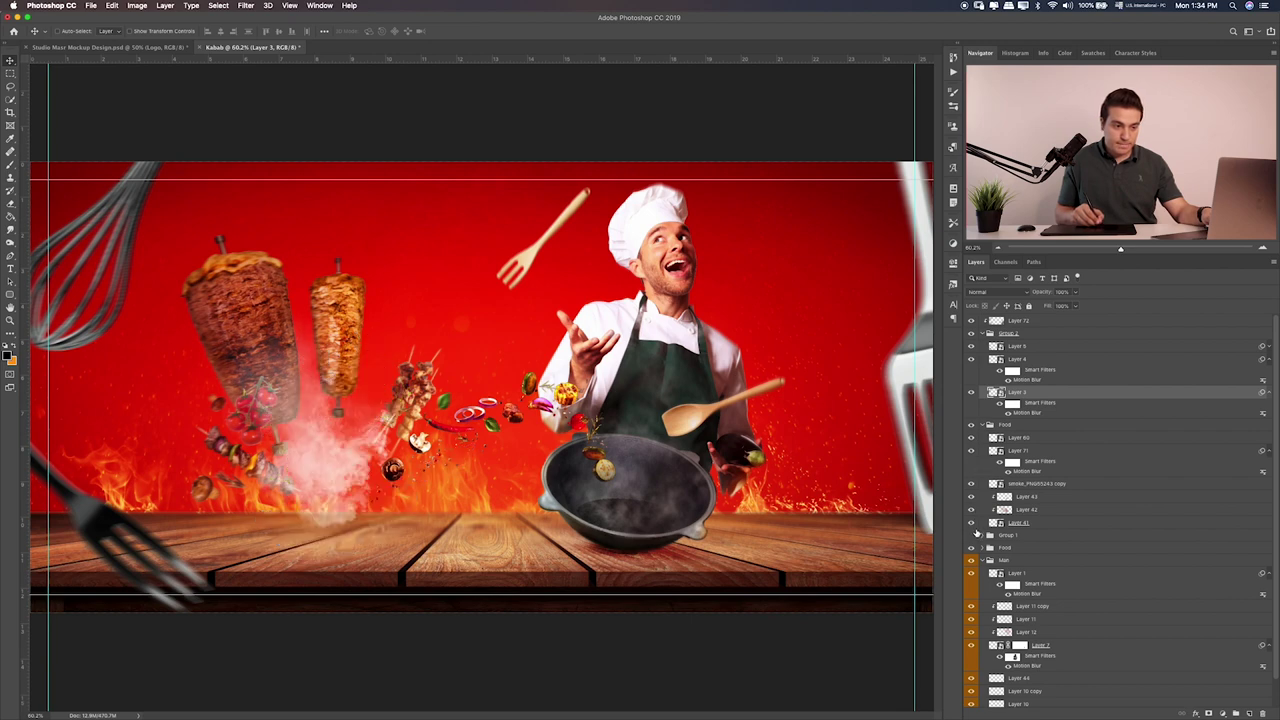
click(972, 534)
click(972, 523)
click(972, 523)
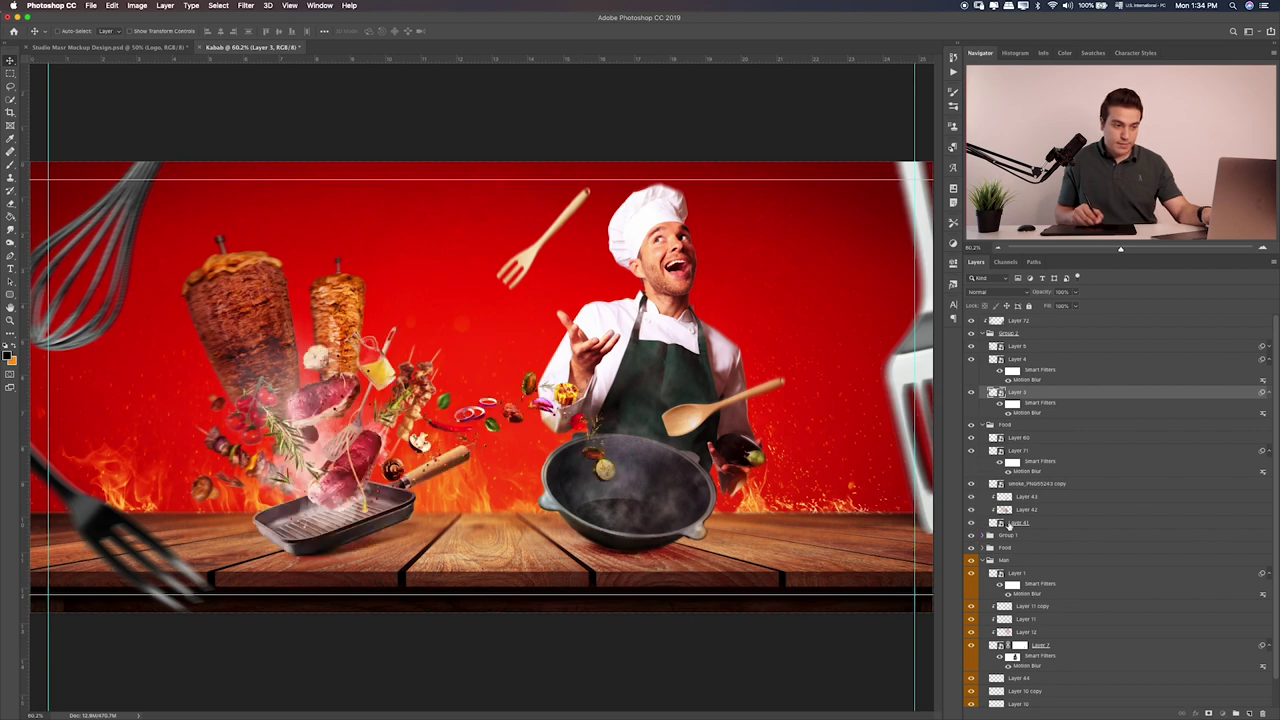
Scale Layers 41–43 of flying peppers and onion rings up to about 113%
click(1011, 523)
shift+click(1028, 497)
key(ctrl+t)
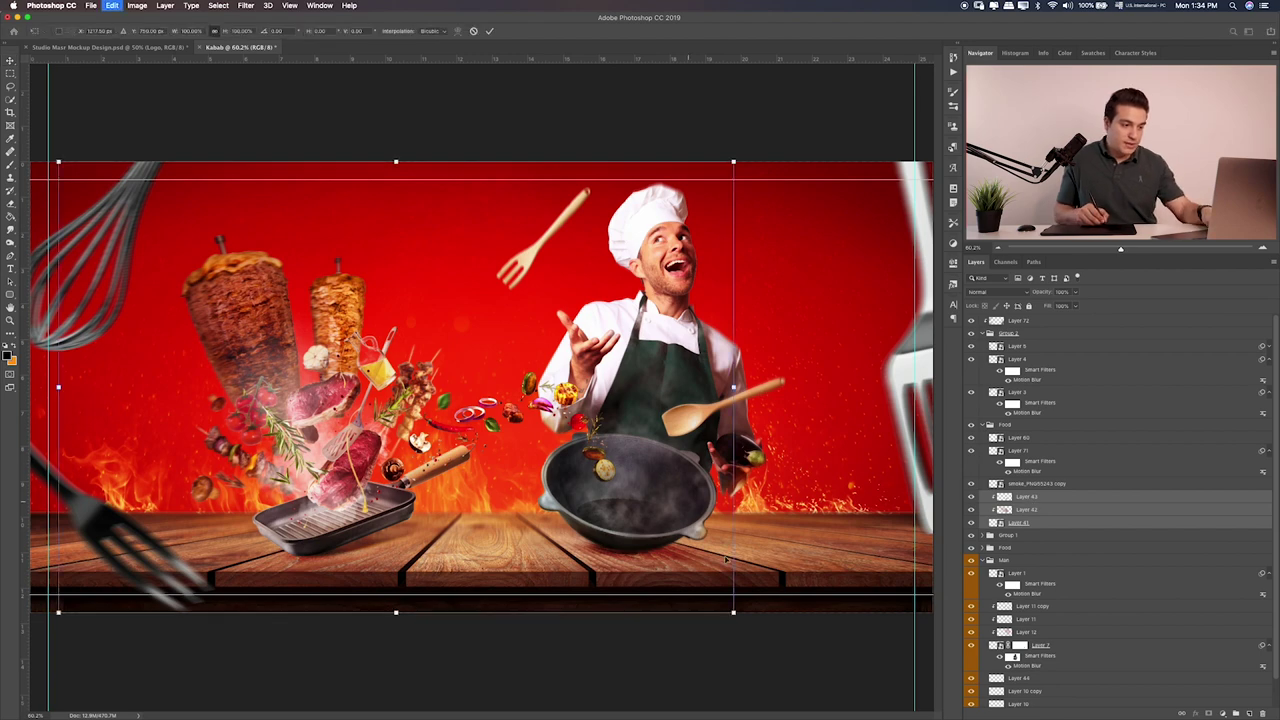
drag(740, 611, 731, 586)
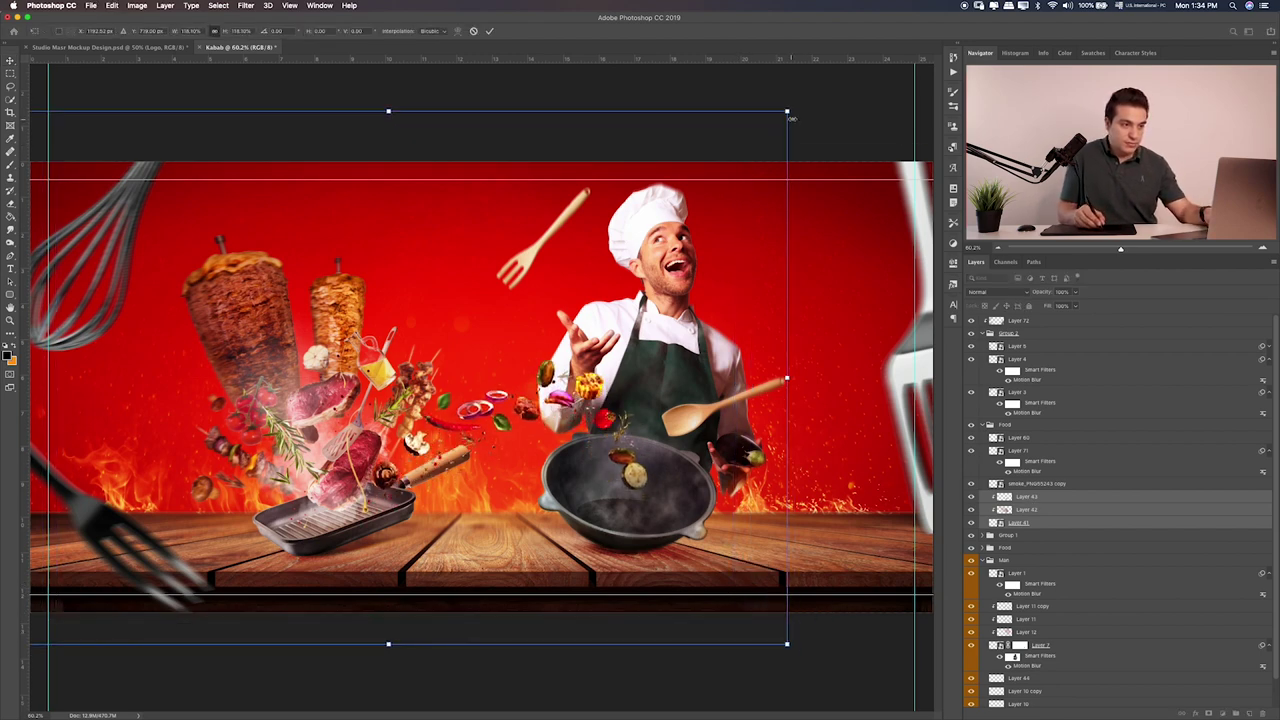
drag(790, 112, 770, 129)
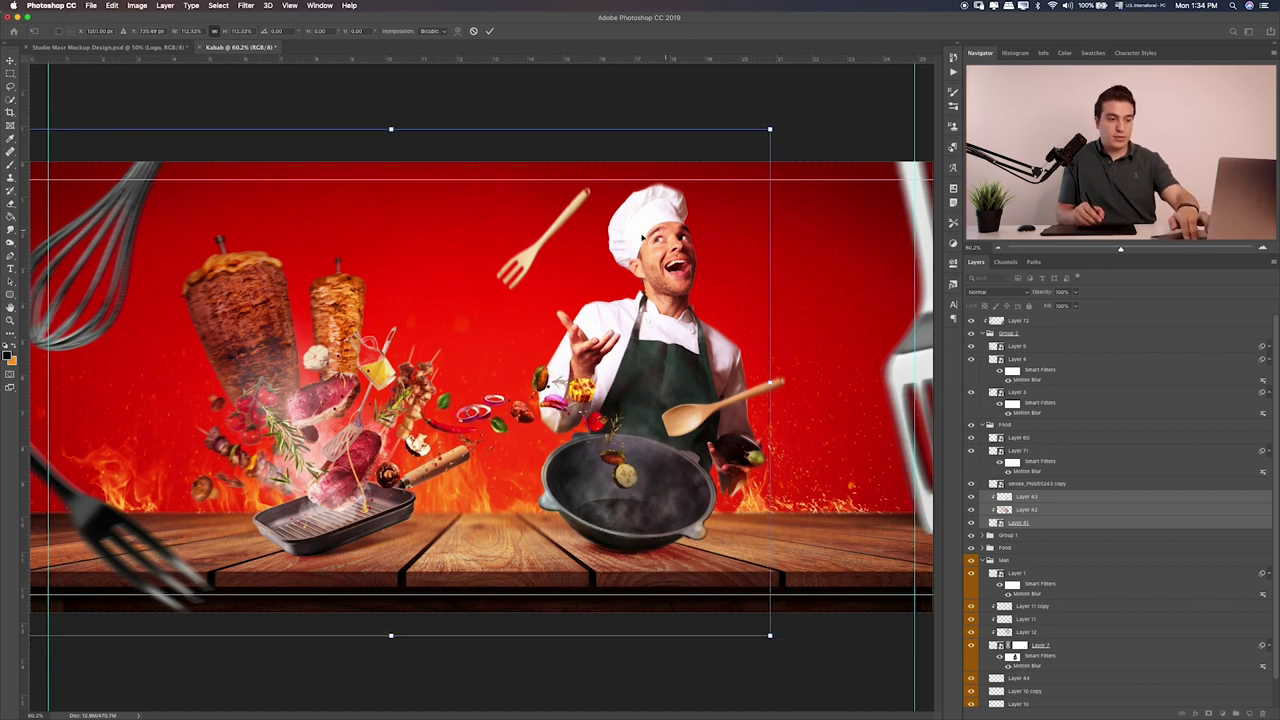
key(Return)
Add a Selective Color adjustment on top and deepen the Neutrals' blacks
click(988, 334)
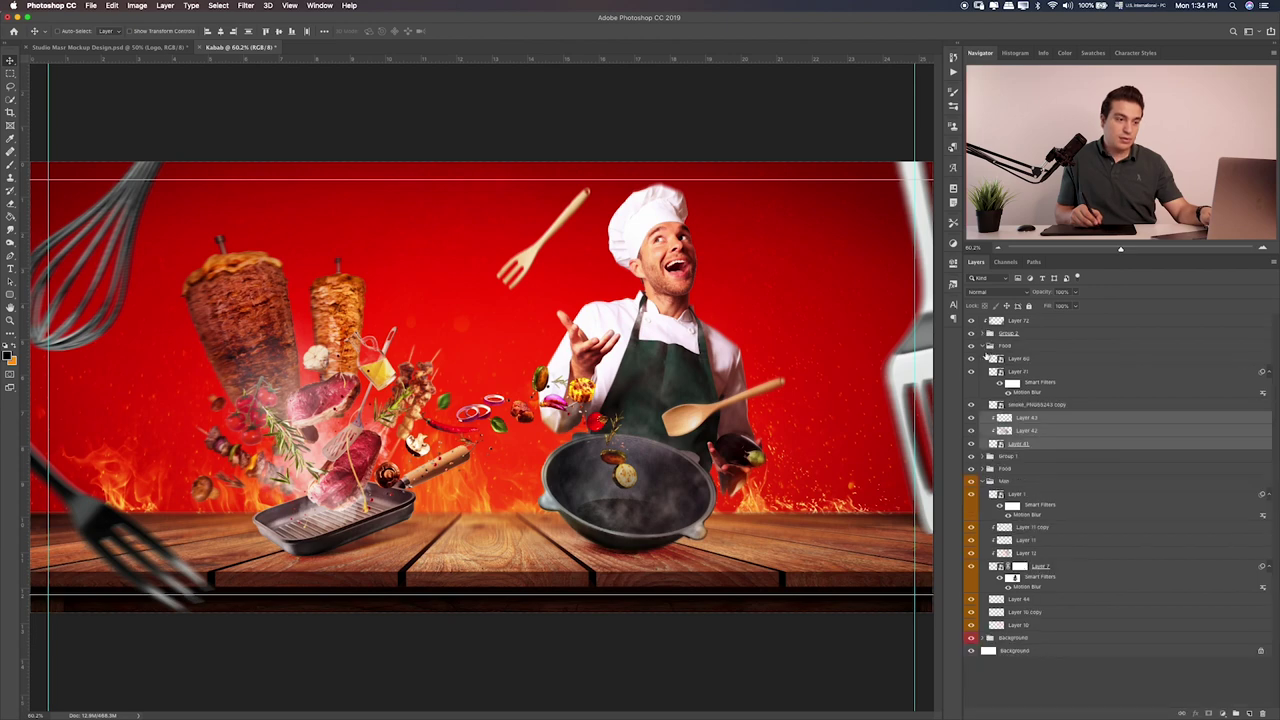
click(988, 346)
click(987, 384)
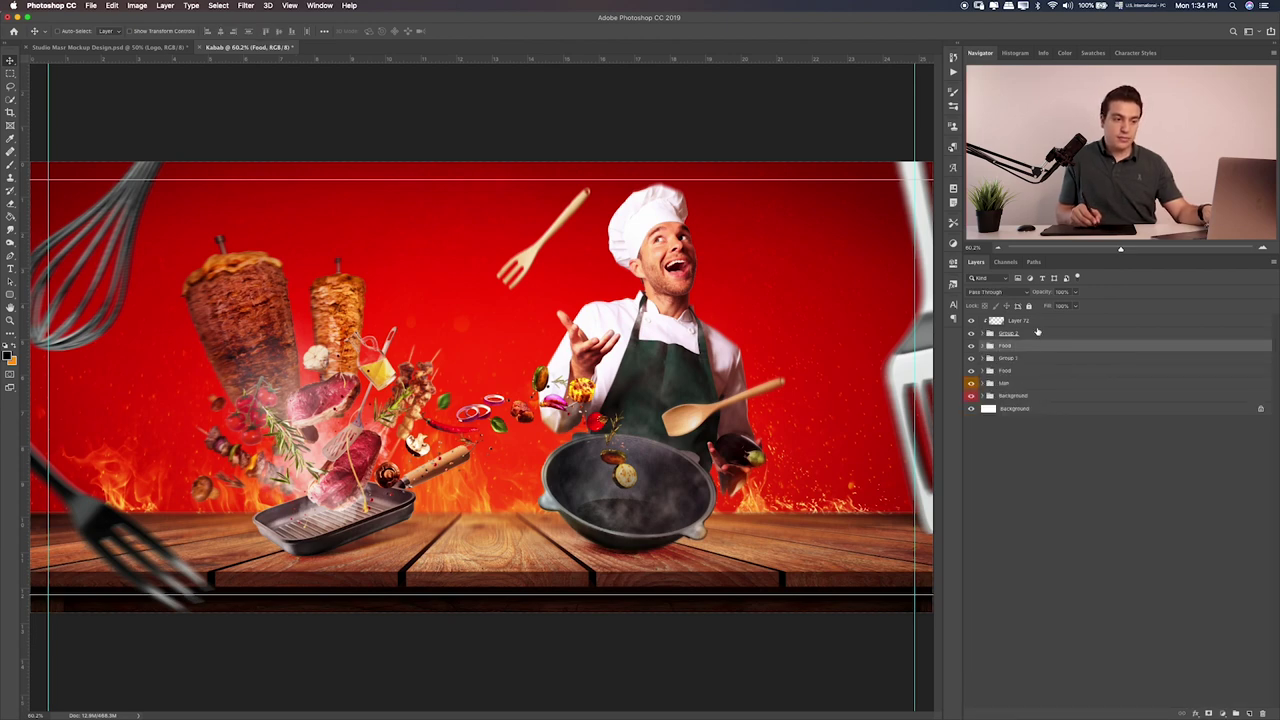
click(1030, 322)
click(1222, 713)
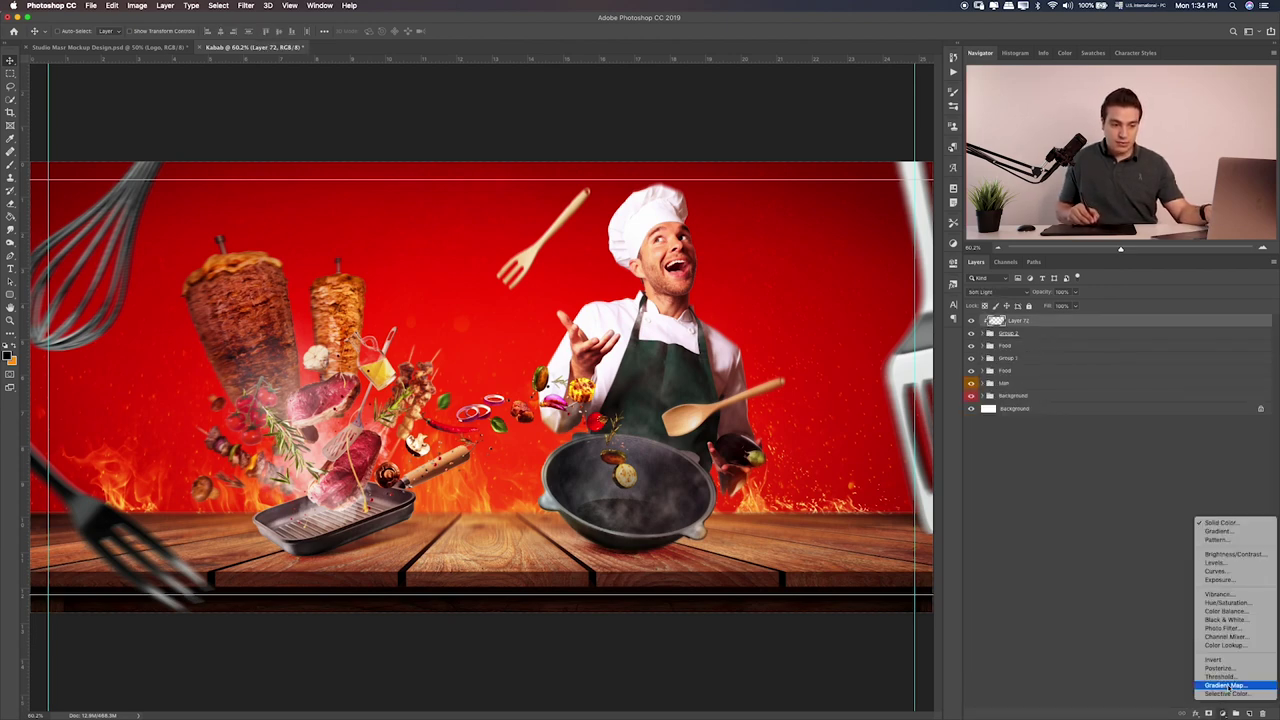
click(1230, 687)
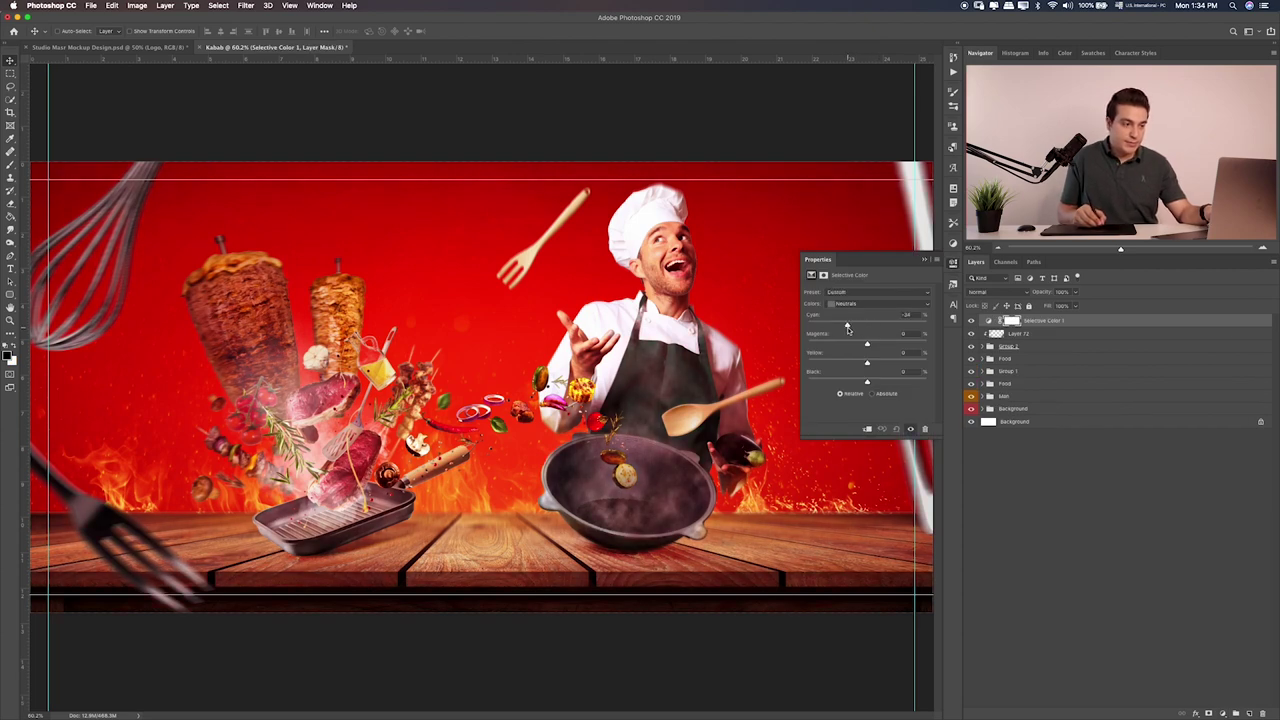
drag(869, 346, 867, 354)
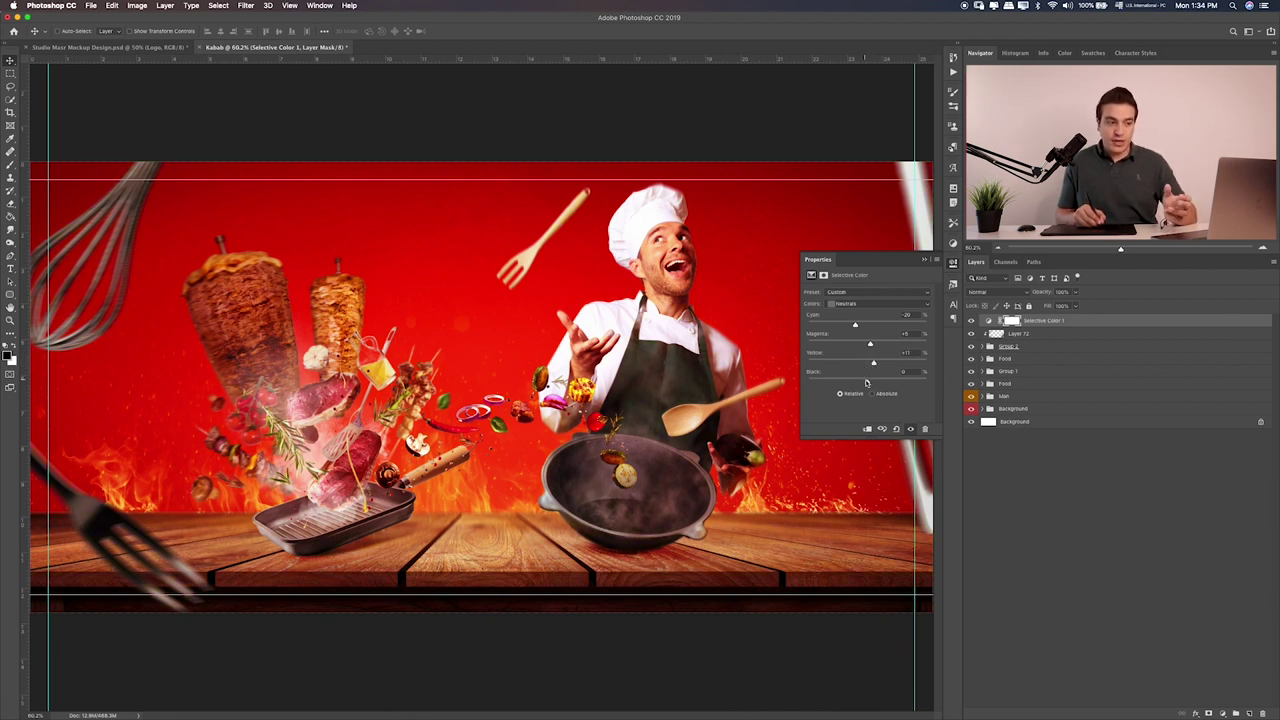
drag(867, 382, 877, 382)
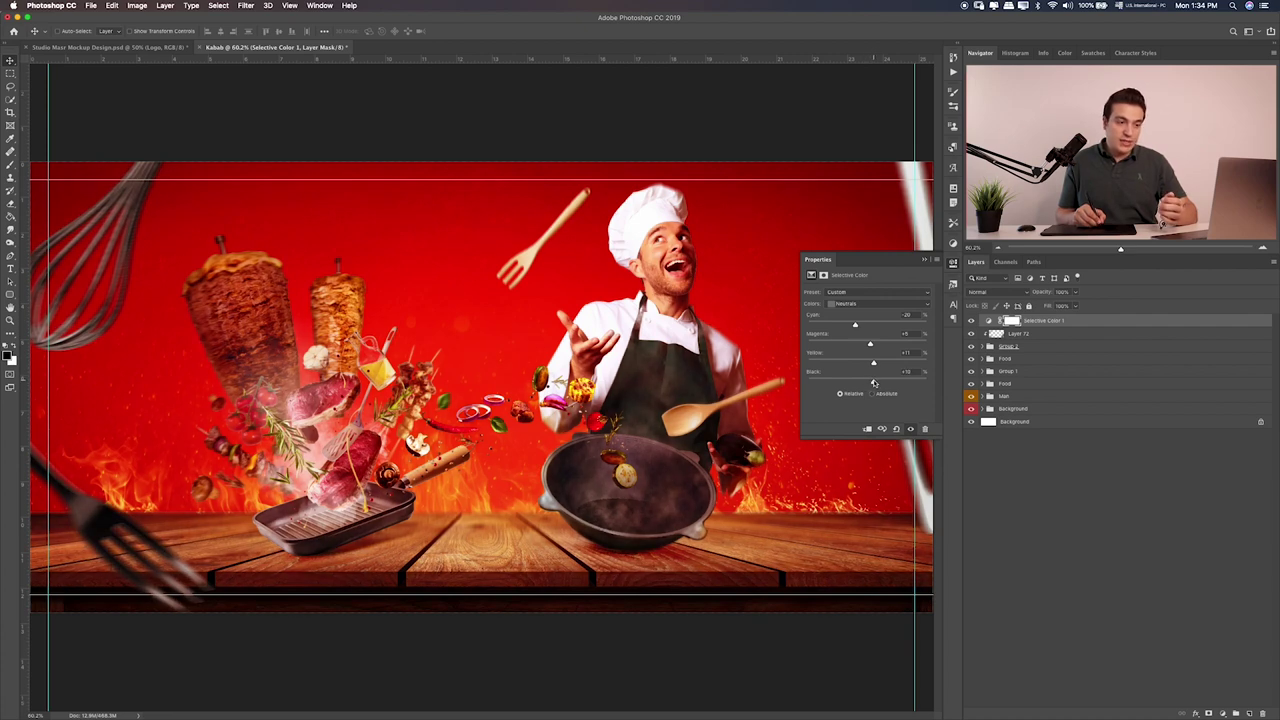
Set the Selective Color Reds to Cyan +18 and Black +3
click(889, 303)
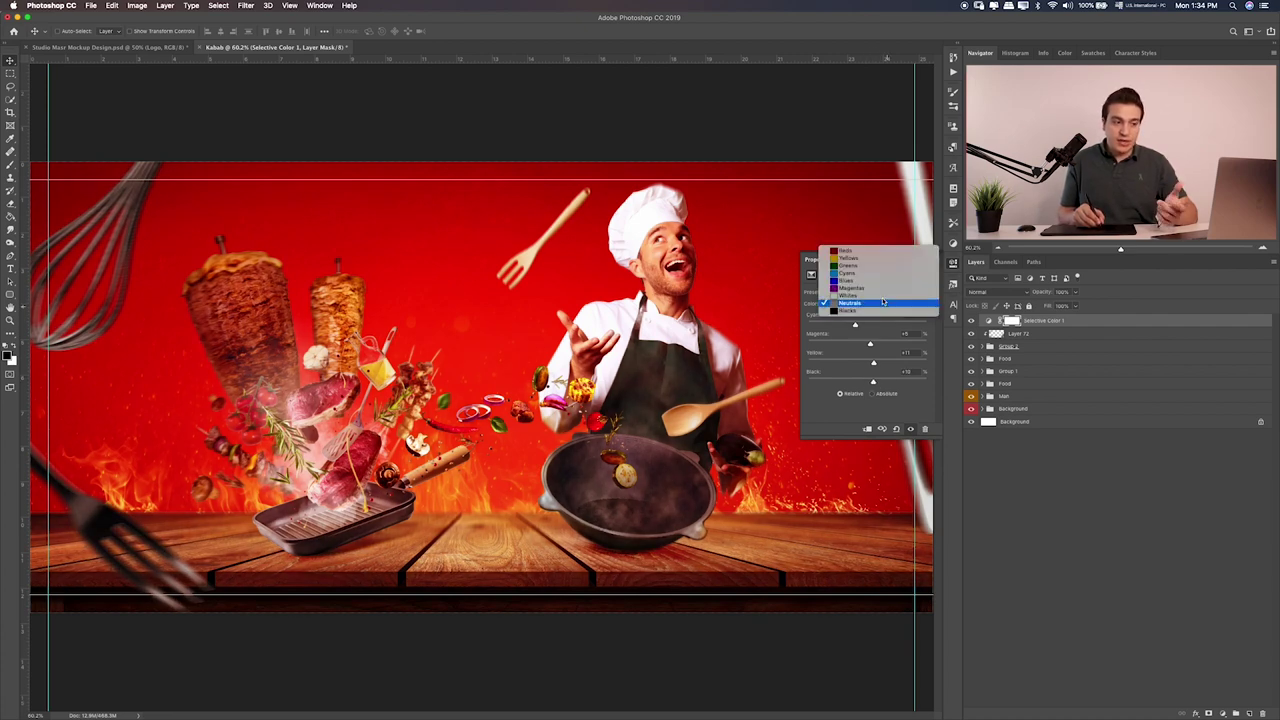
click(850, 250)
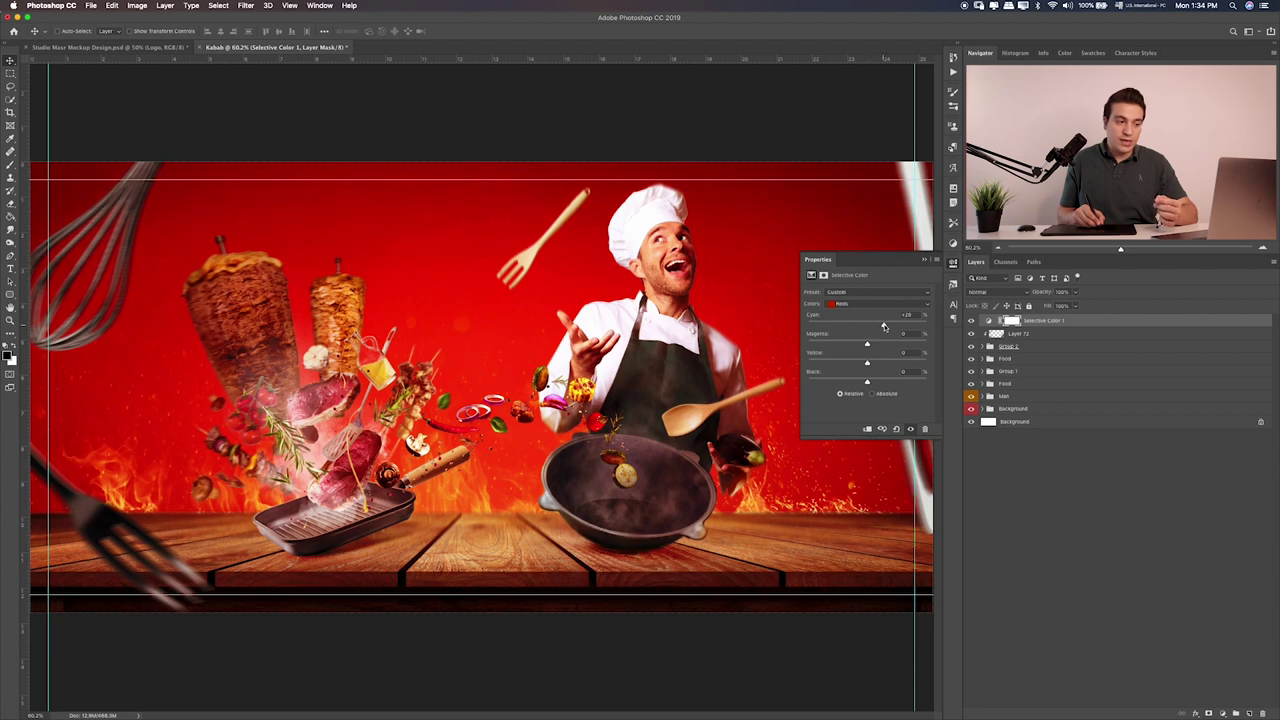
mouse_move(862, 325)
mouse_down()
mouse_move(878, 325)
mouse_move(870, 344)
mouse_up()
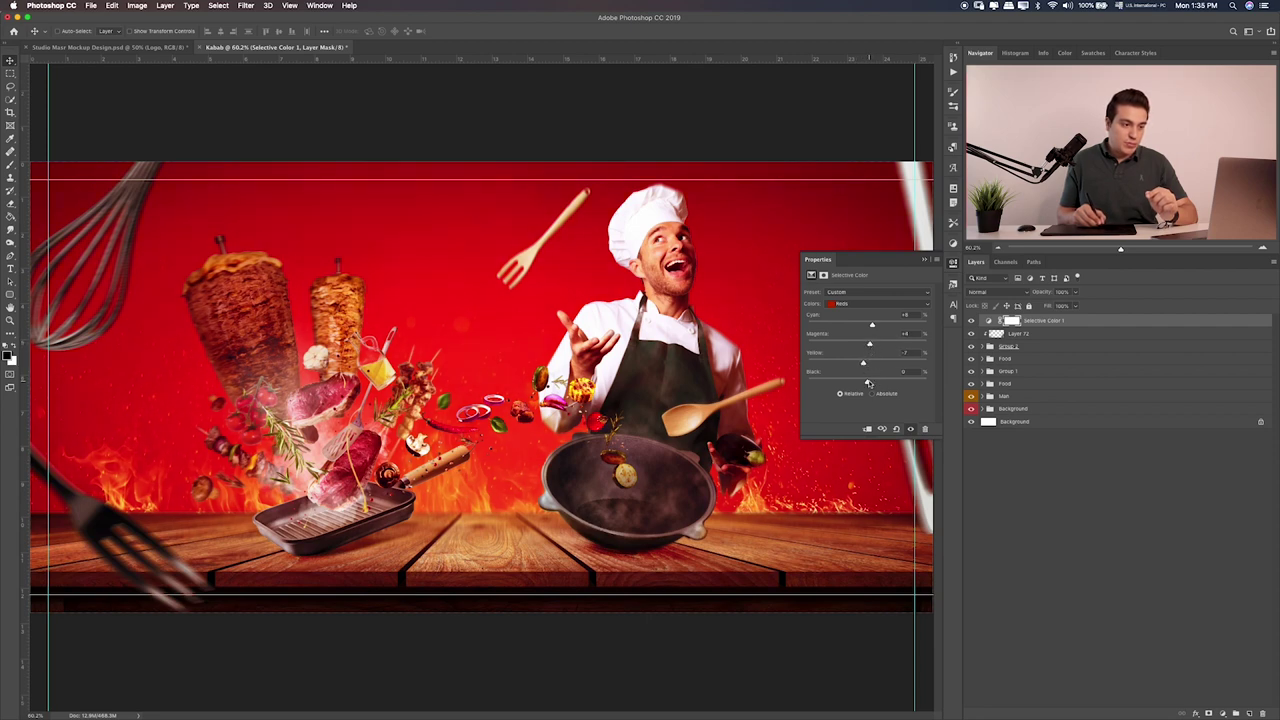
drag(867, 383, 869, 384)
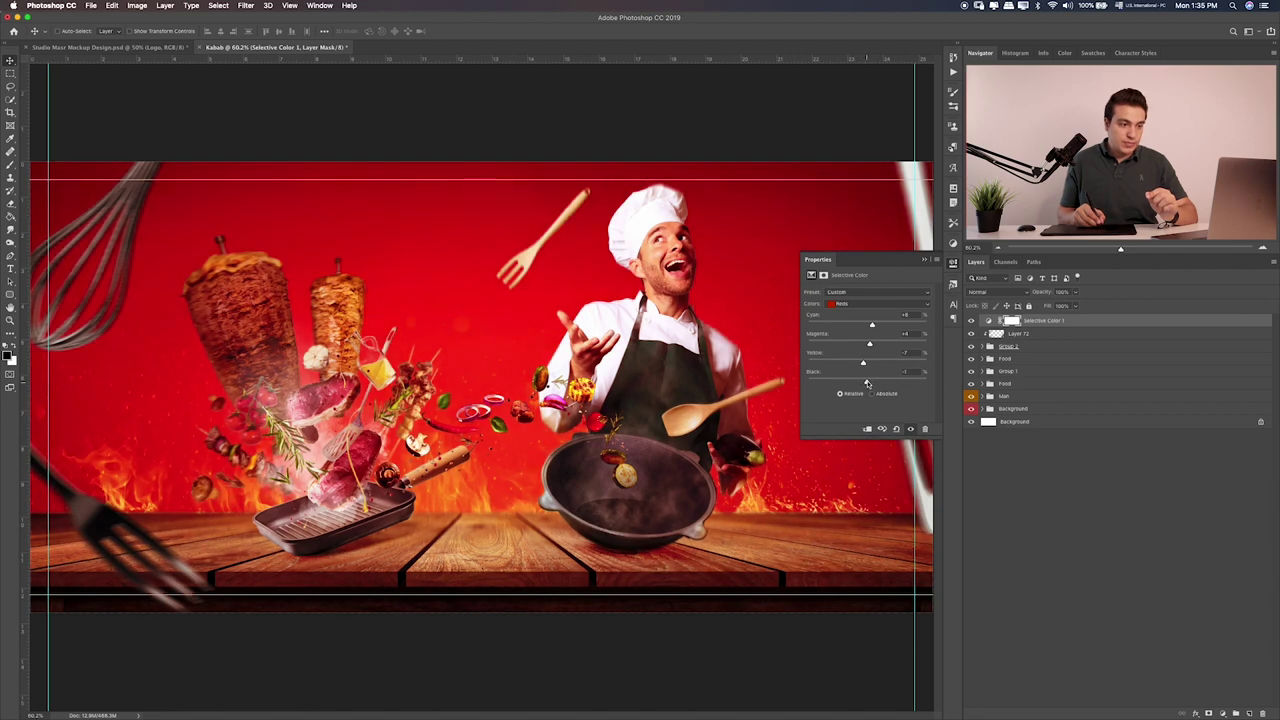
Cut the Yellows (Cyan −27, Yellow −24), compare the result, then add a Solid Color fill layer
click(857, 305)
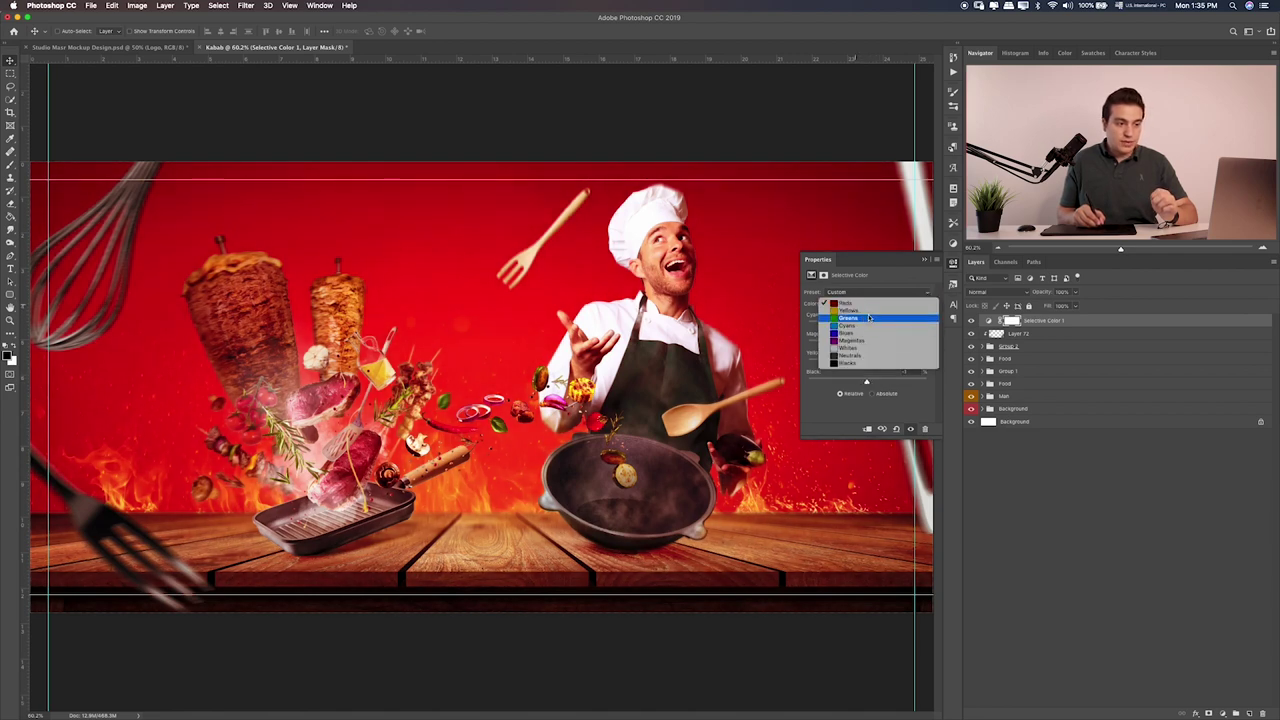
click(866, 310)
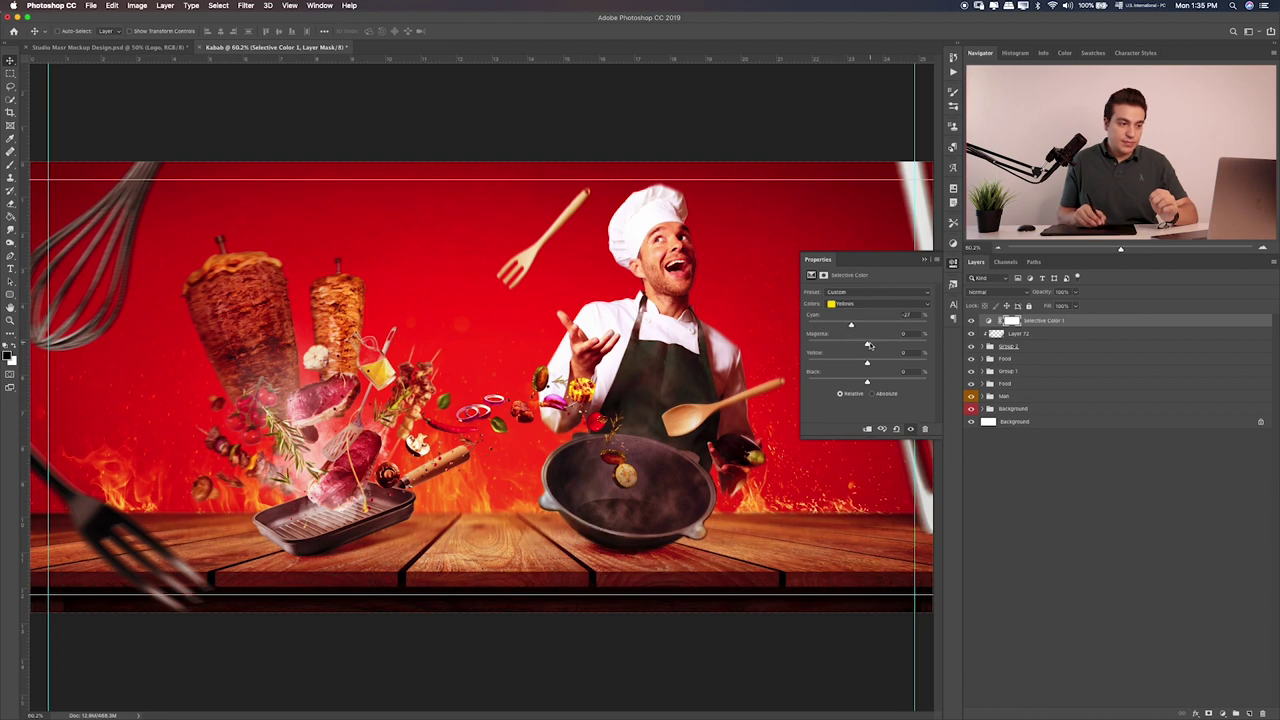
mouse_move(868, 345)
mouse_down()
mouse_move(823, 354)
mouse_move(863, 350)
mouse_move(834, 371)
mouse_up()
mouse_move(866, 383)
mouse_down()
mouse_move(840, 384)
mouse_move(858, 388)
mouse_up()
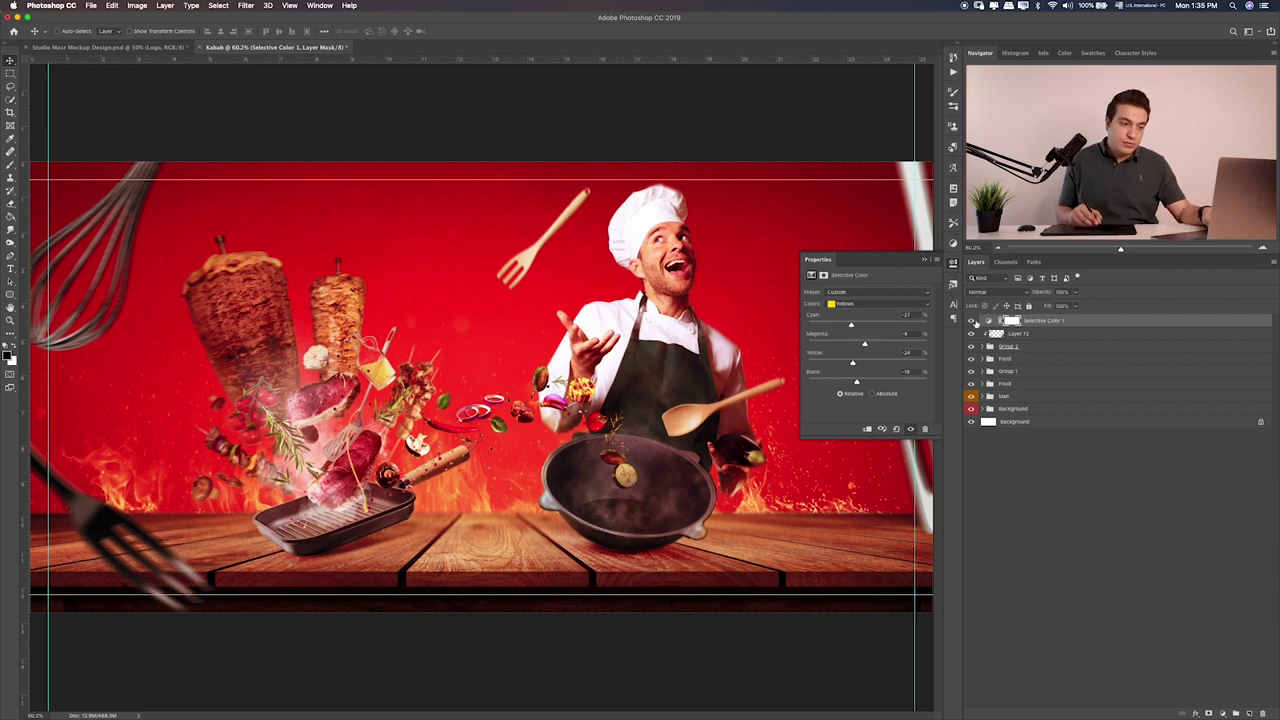
click(970, 321)
click(970, 321)
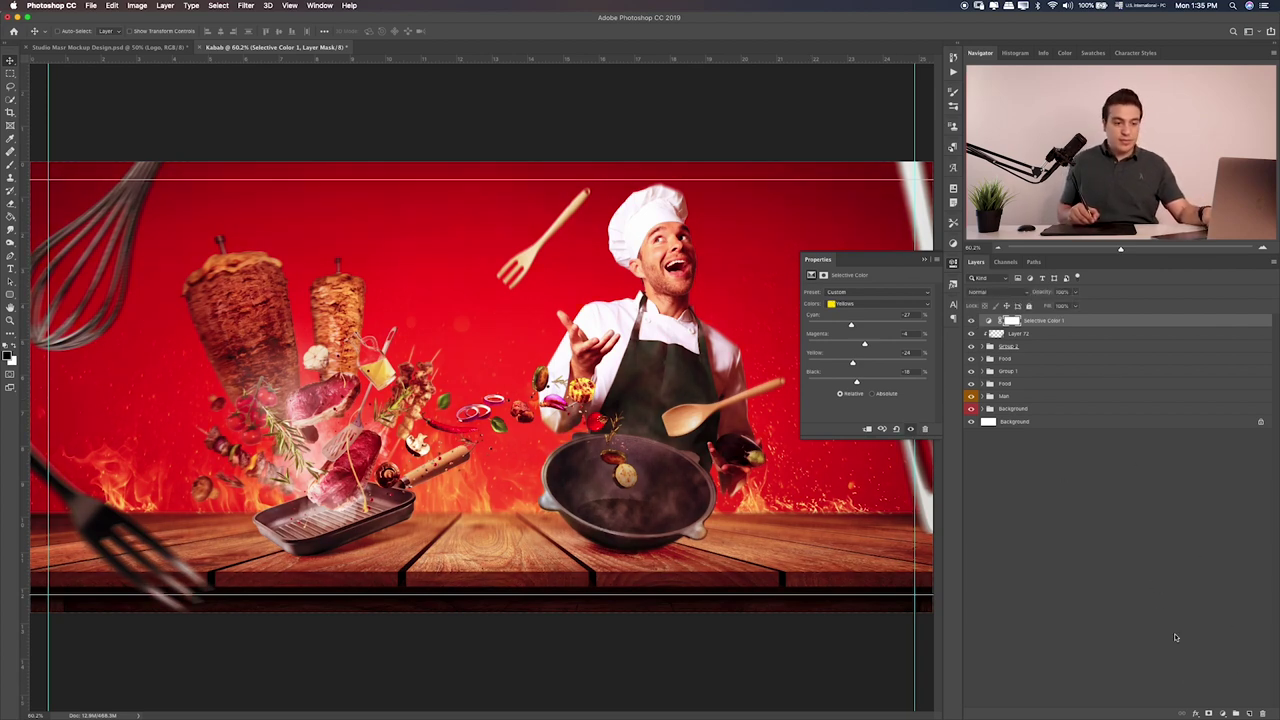
click(1224, 713)
click(1232, 522)
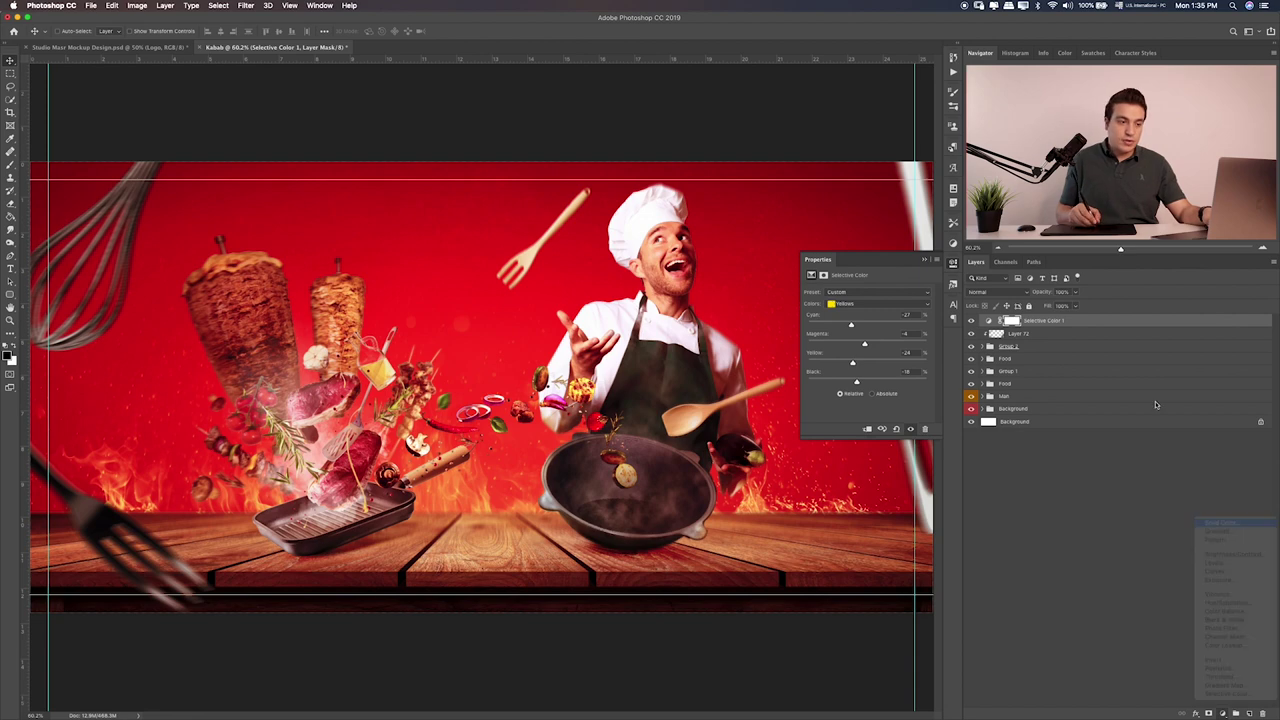
Keep the fill black, blend it in Soft Light, and lower its opacity
click(815, 231)
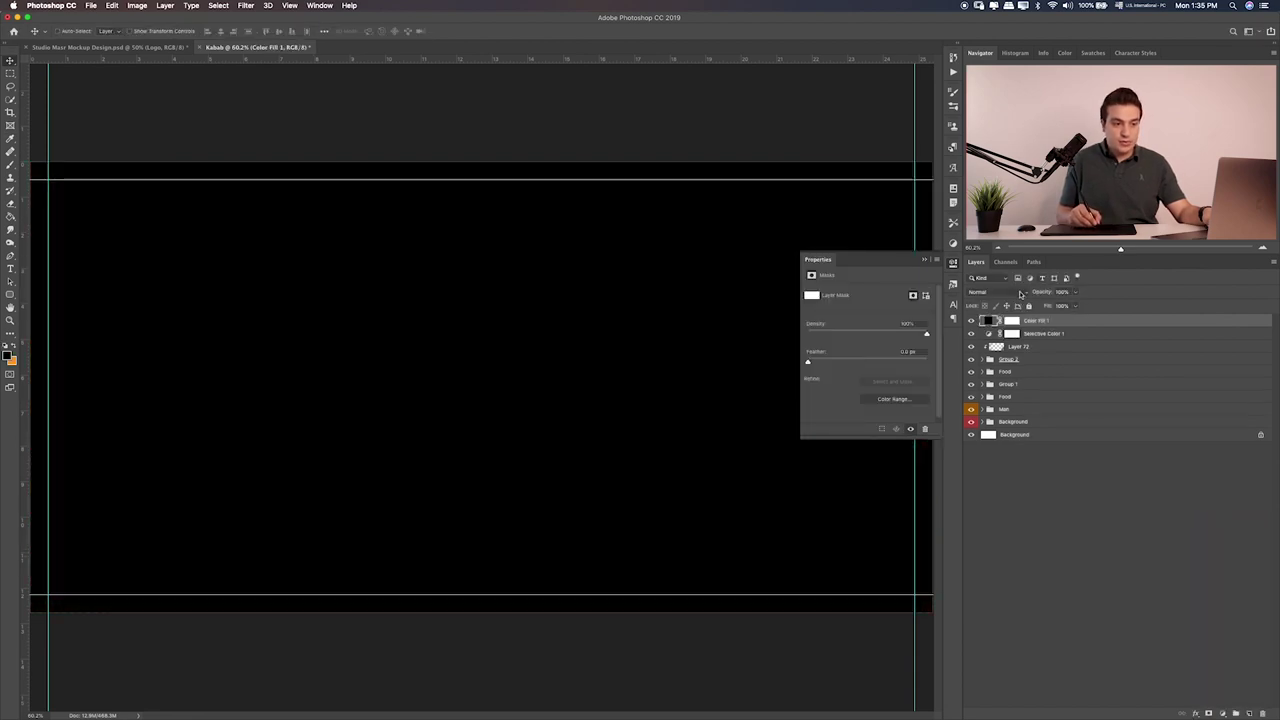
click(1000, 291)
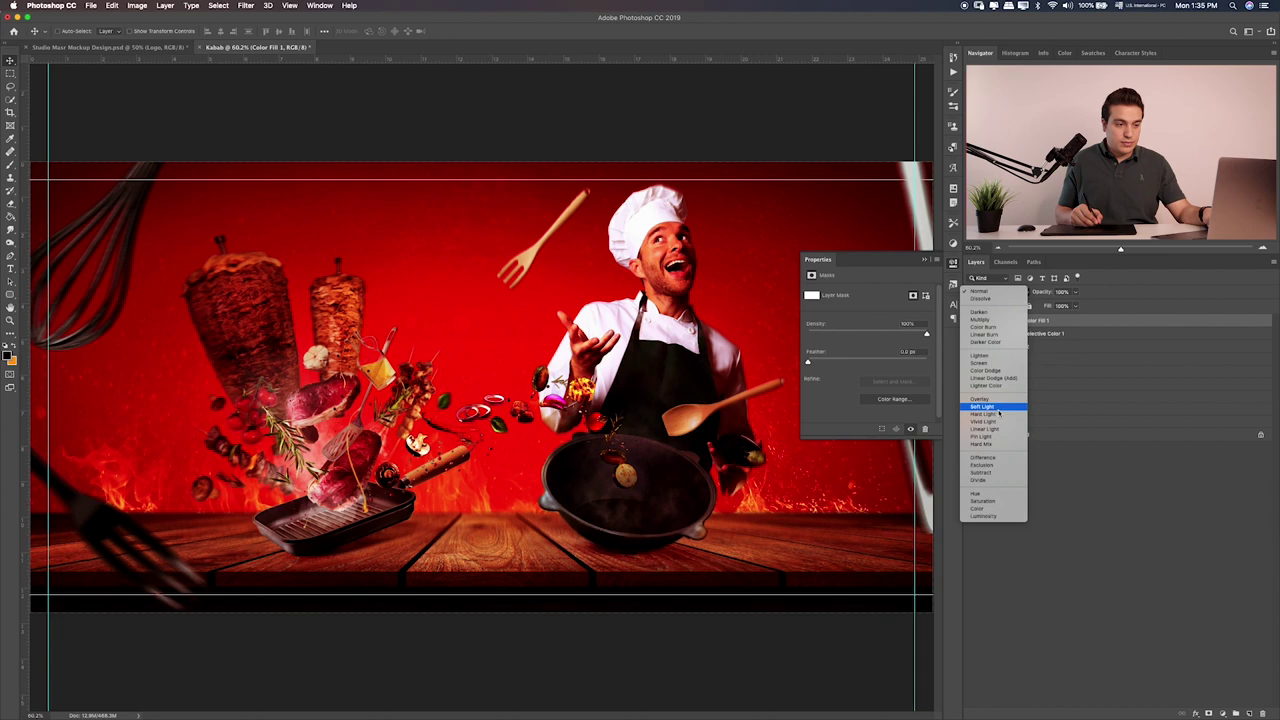
click(999, 408)
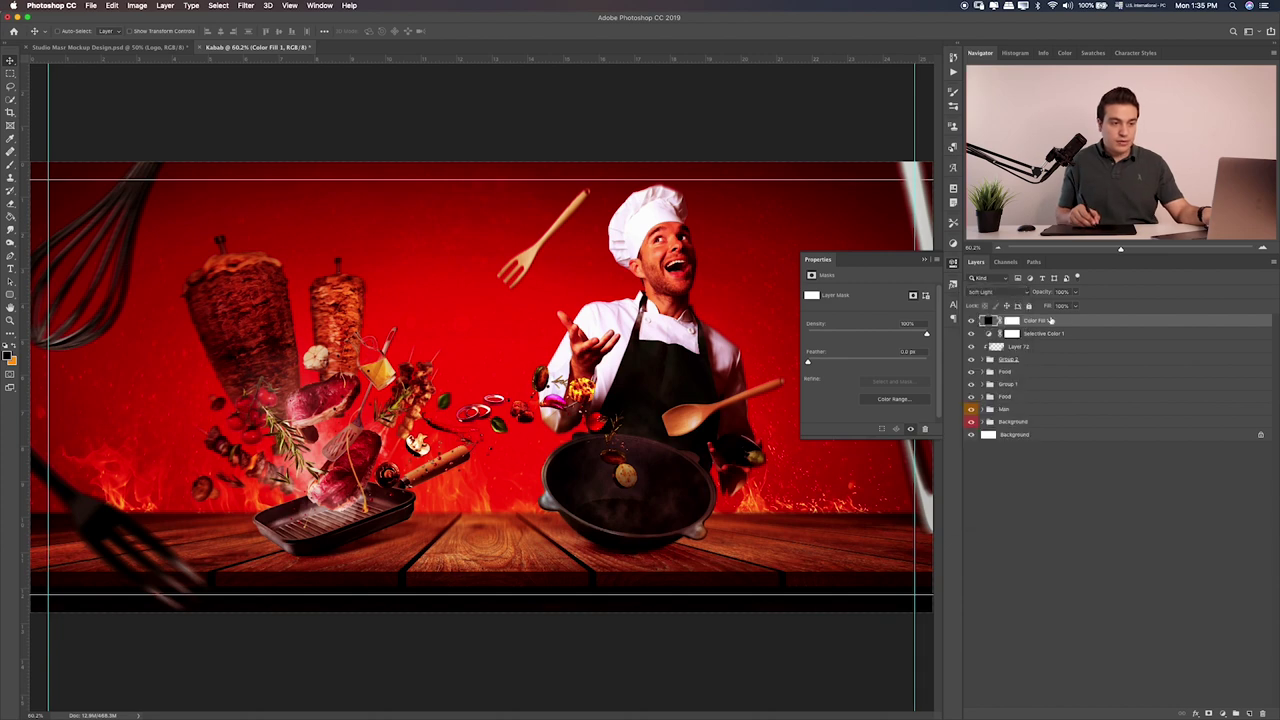
click(1075, 291)
drag(1074, 305, 1052, 308)
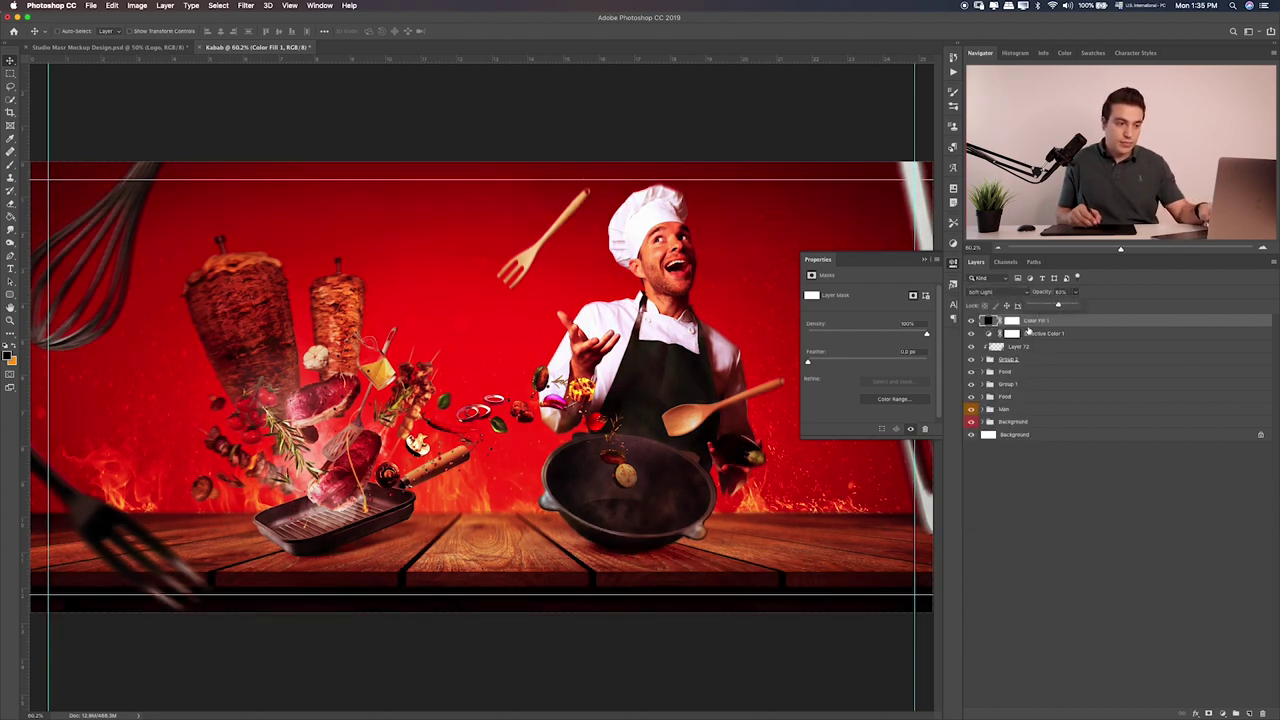
Paint the fill layer's mask to darken the edges vignette-style, comparing it on and off
click(1012, 322)
key(b)
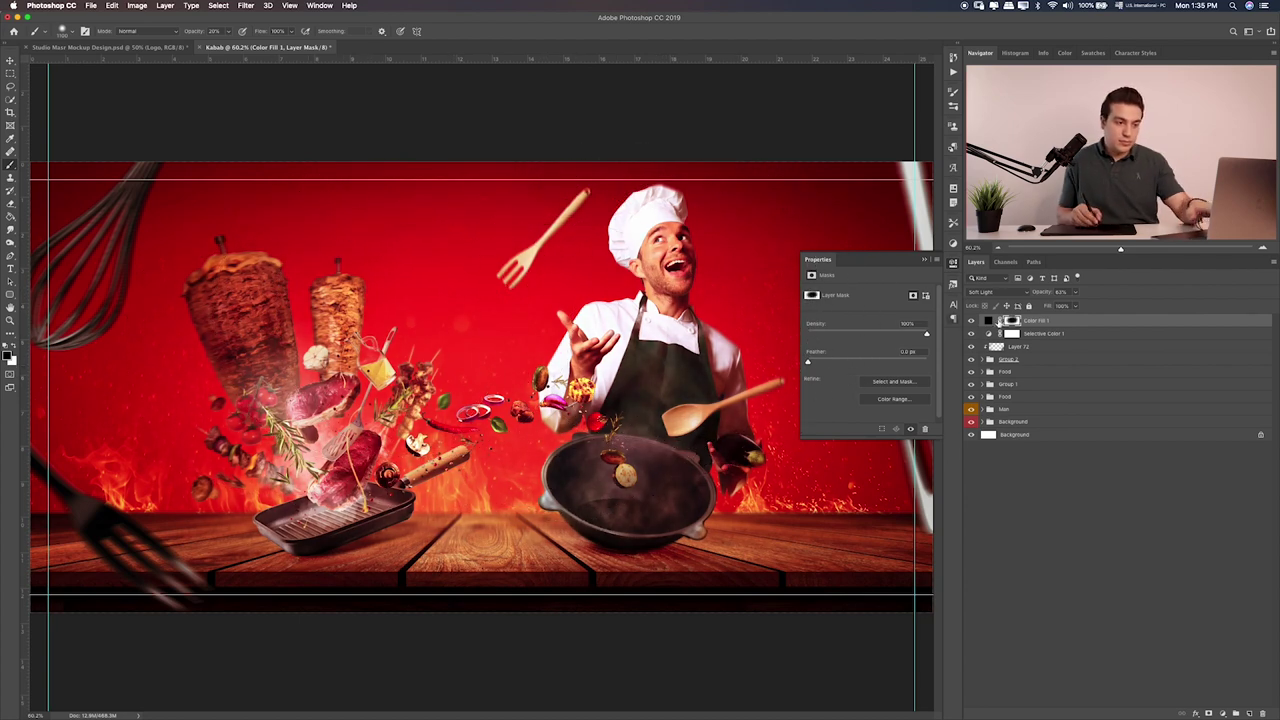
click(970, 333)
click(970, 333)
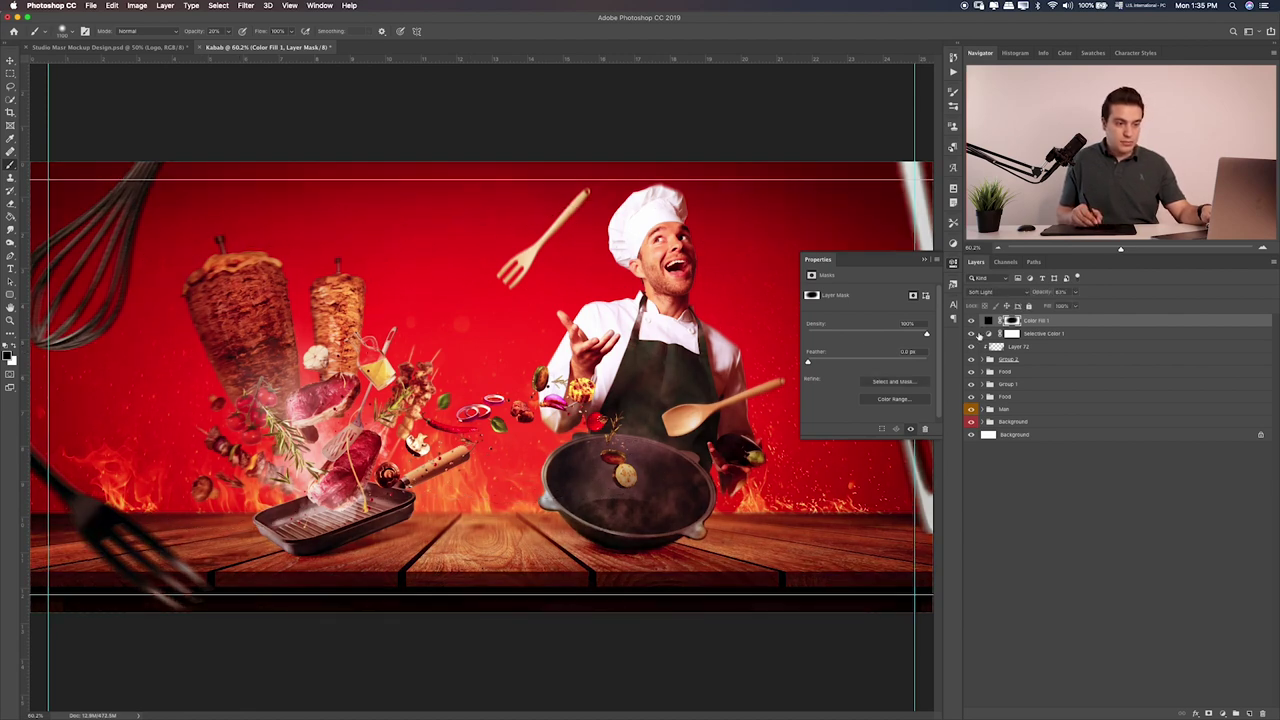
click(1003, 336)
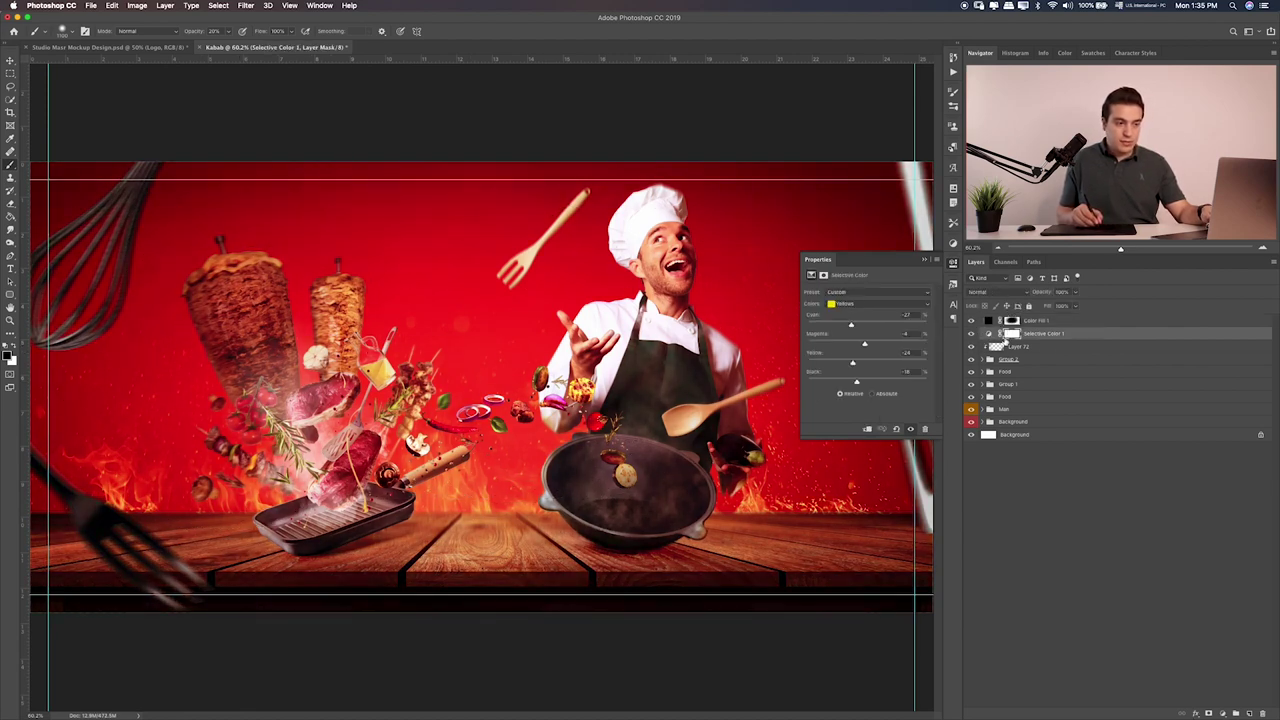
Warm the Whites in Selective Color 1 with Yellow +24 and Black +12, magenta near zero
click(877, 303)
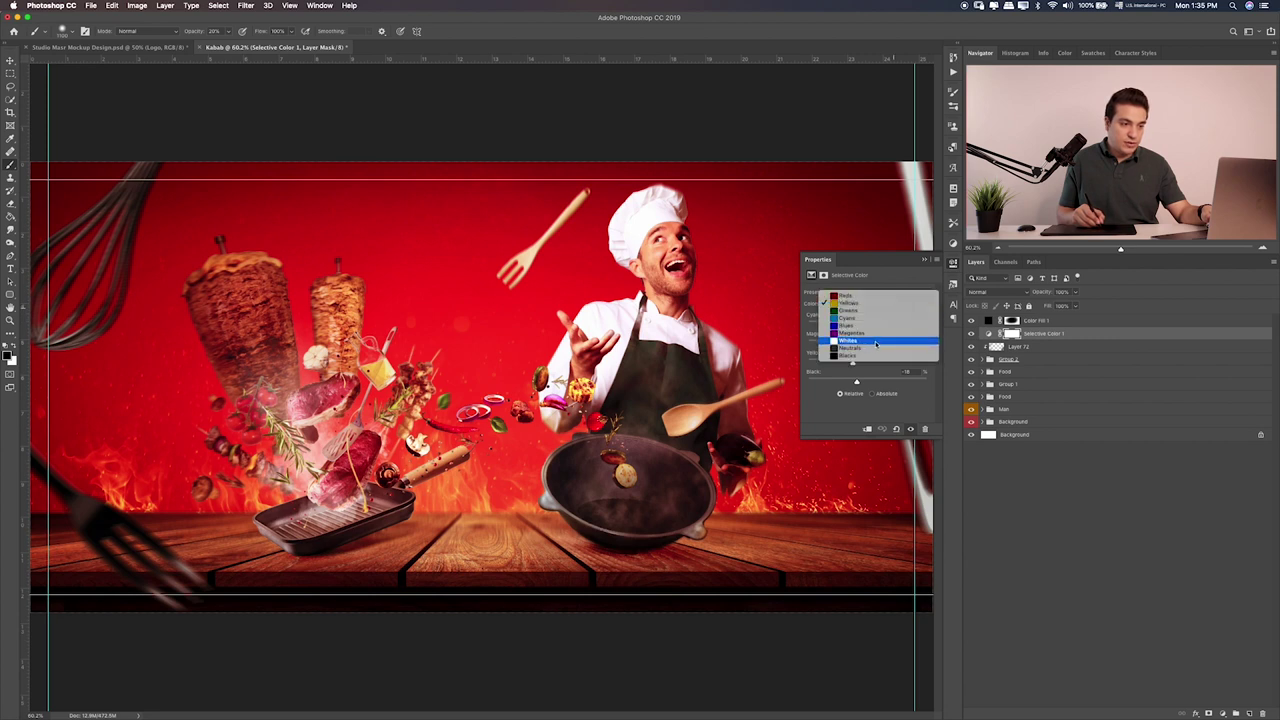
click(874, 345)
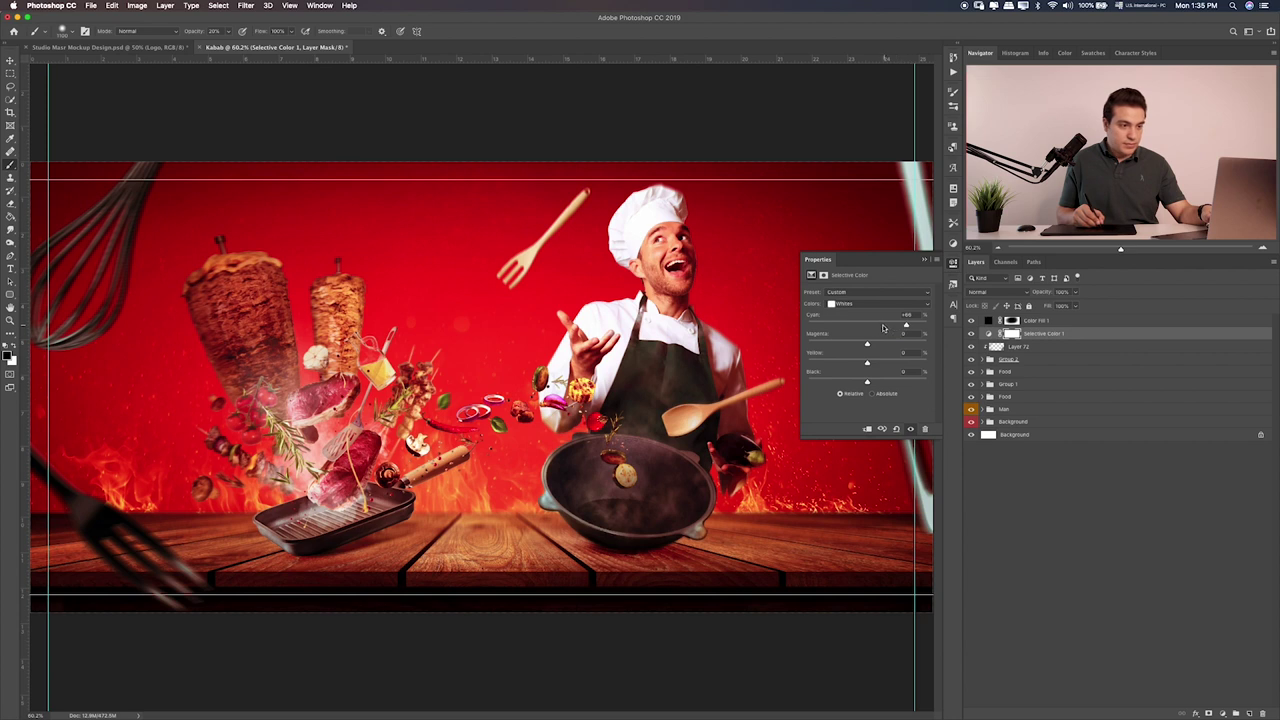
drag(891, 345, 852, 347)
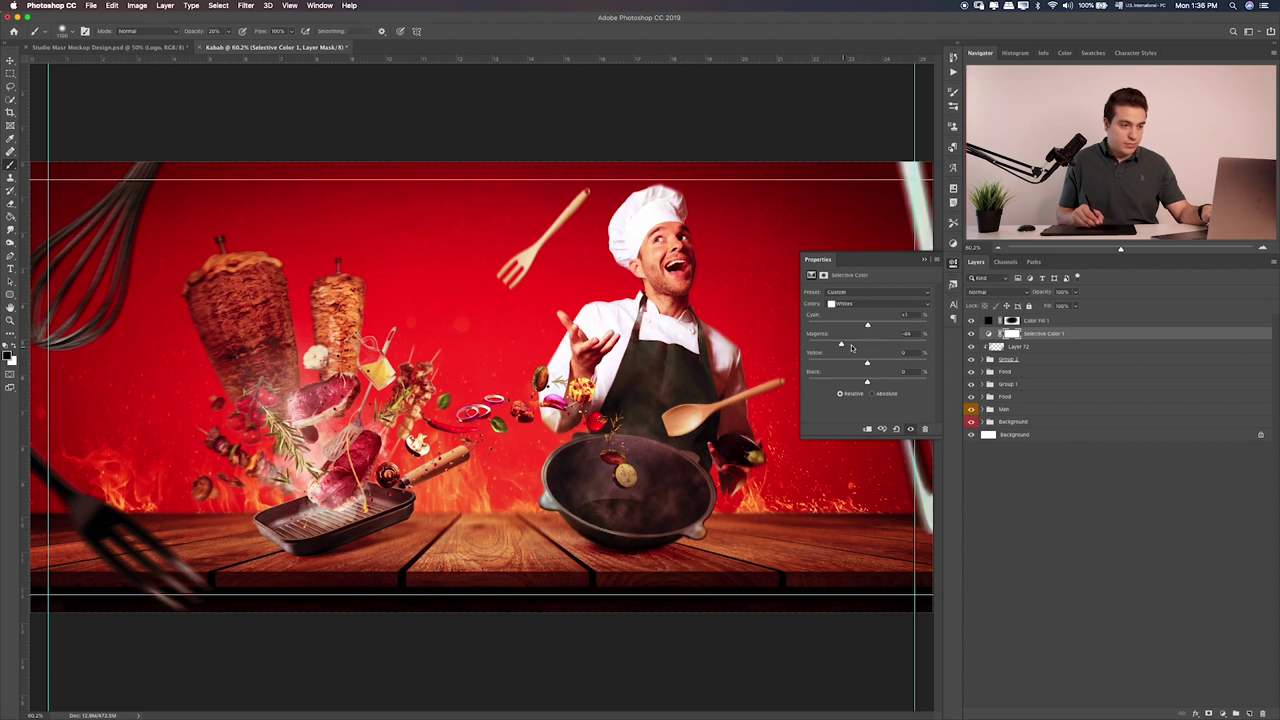
click(865, 345)
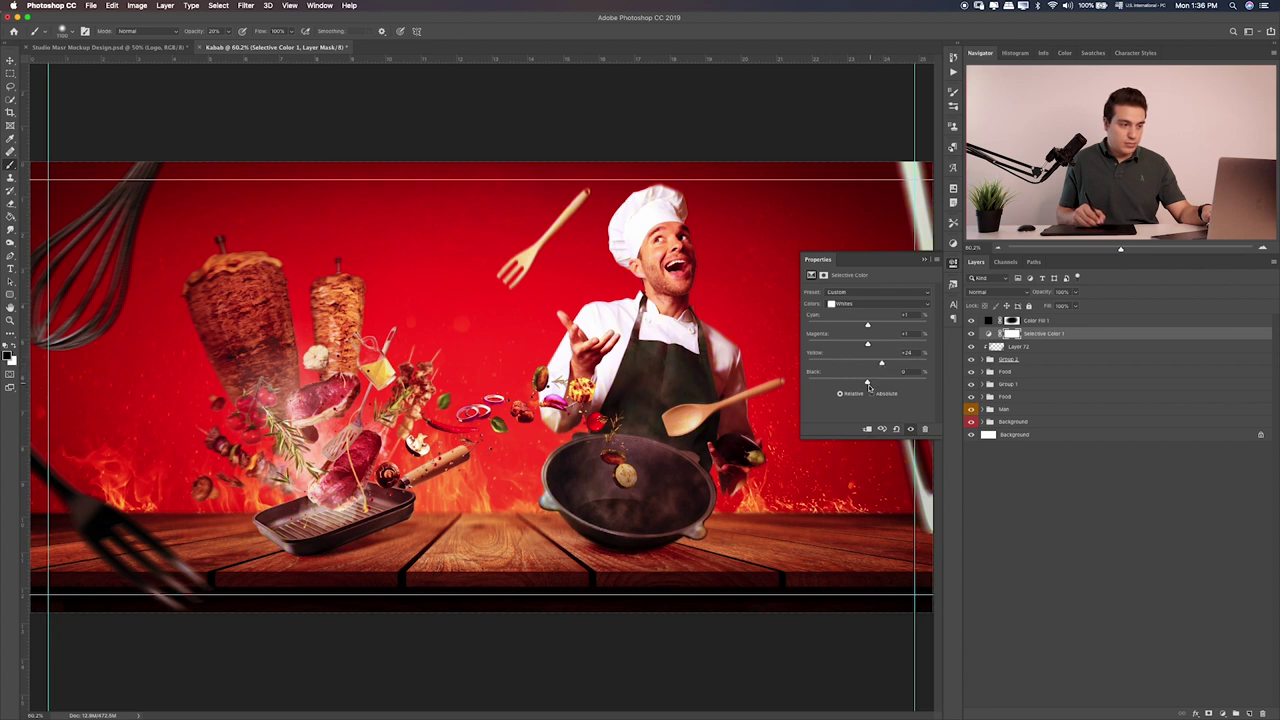
mouse_move(867, 384)
mouse_down()
mouse_move(895, 384)
mouse_move(875, 386)
mouse_up()
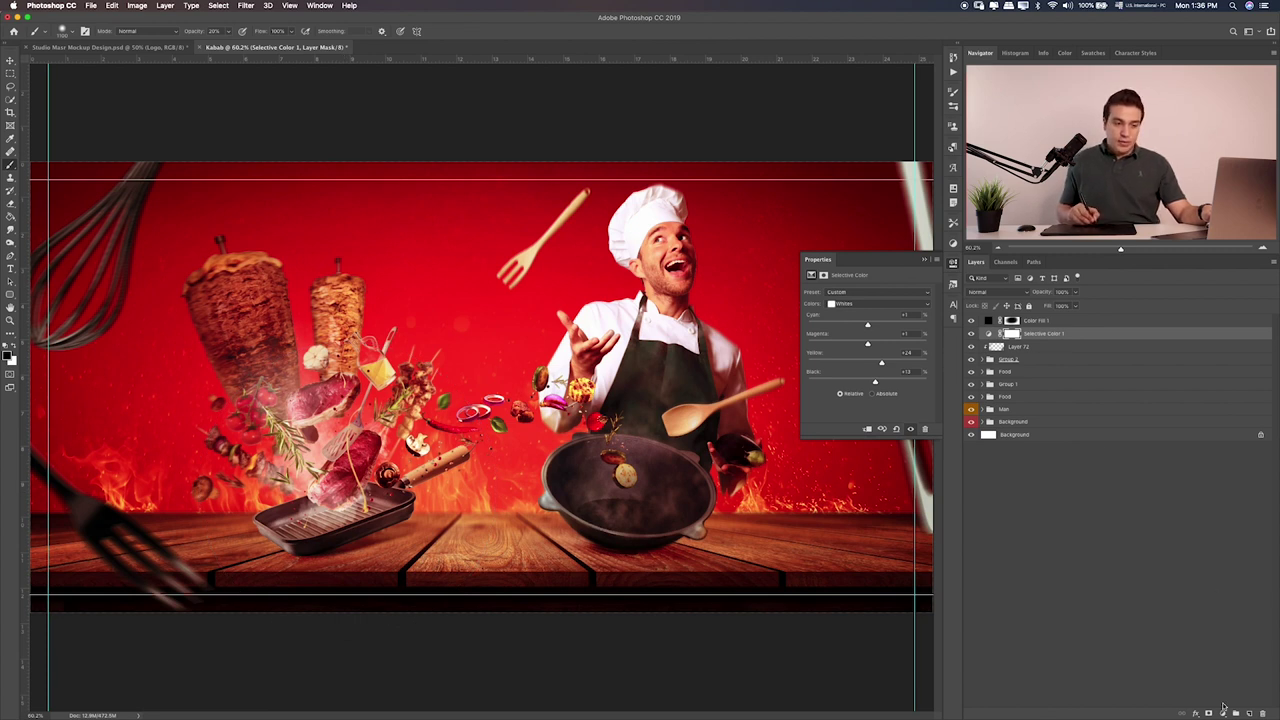
click(1223, 712)
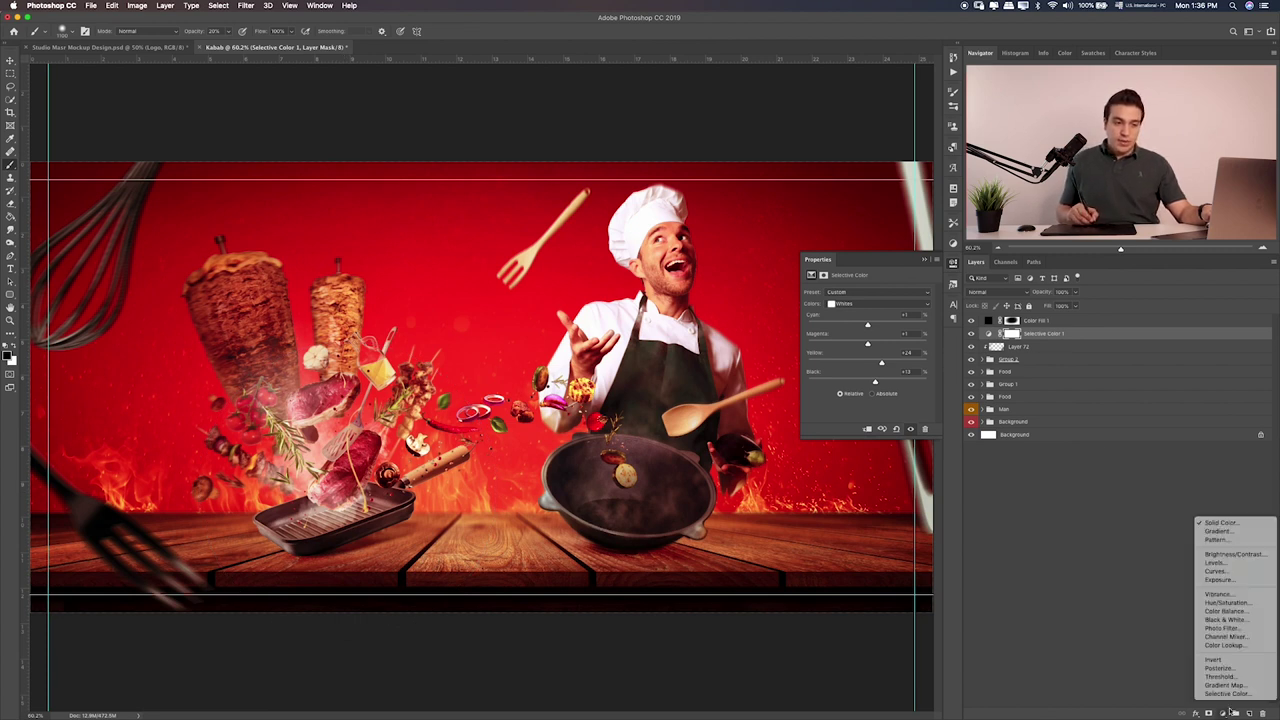
Try a Gradient fill layer, cancel it, and clear a stray rectangular selection
click(1243, 532)
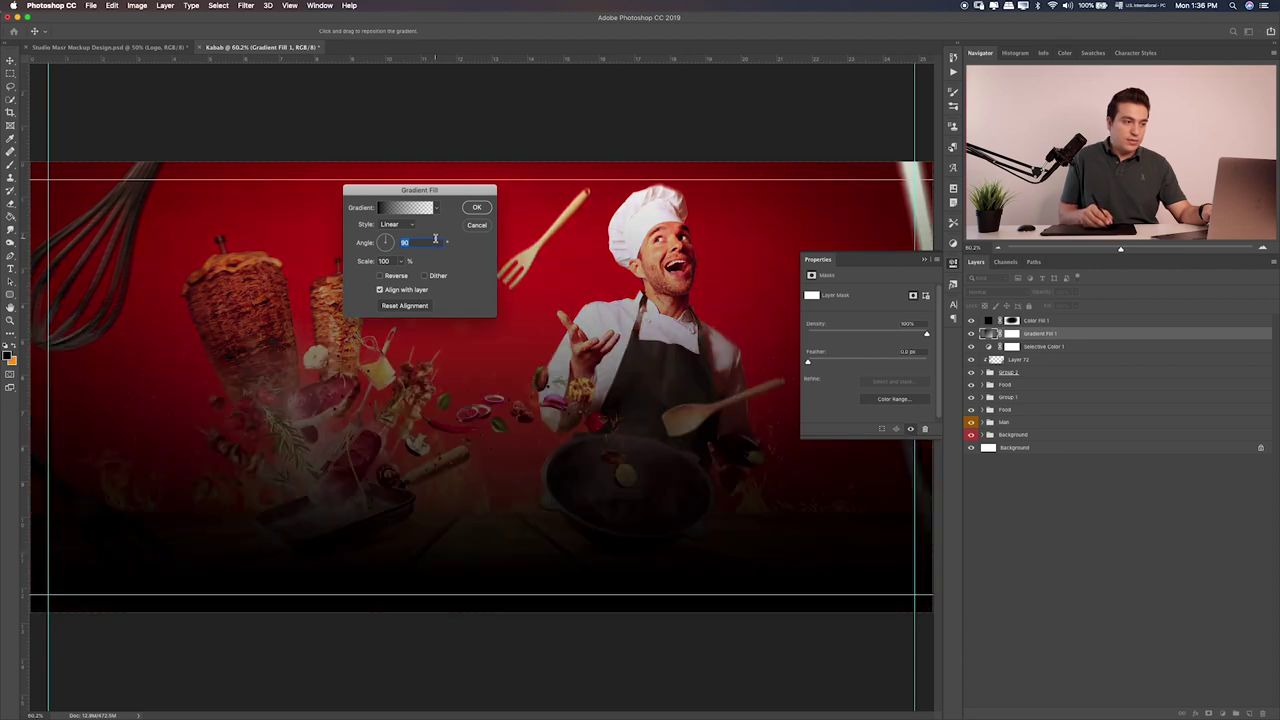
click(476, 224)
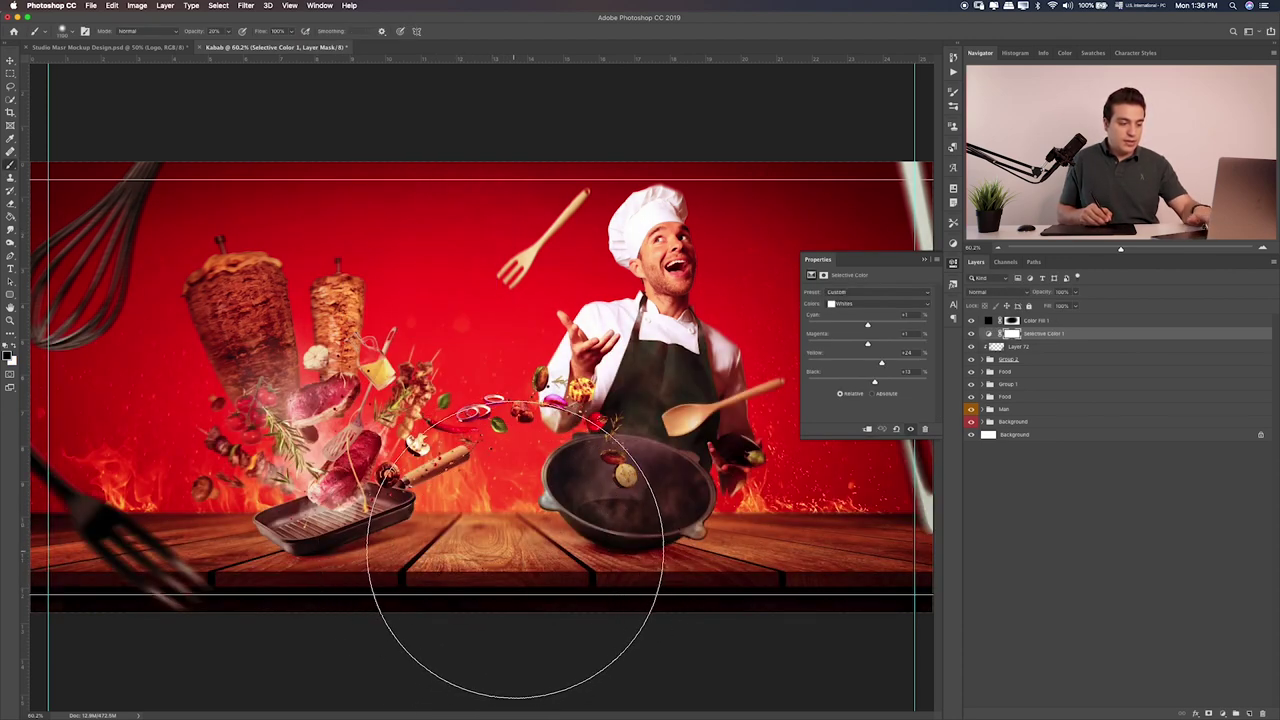
key(m)
drag(538, 570, 494, 612)
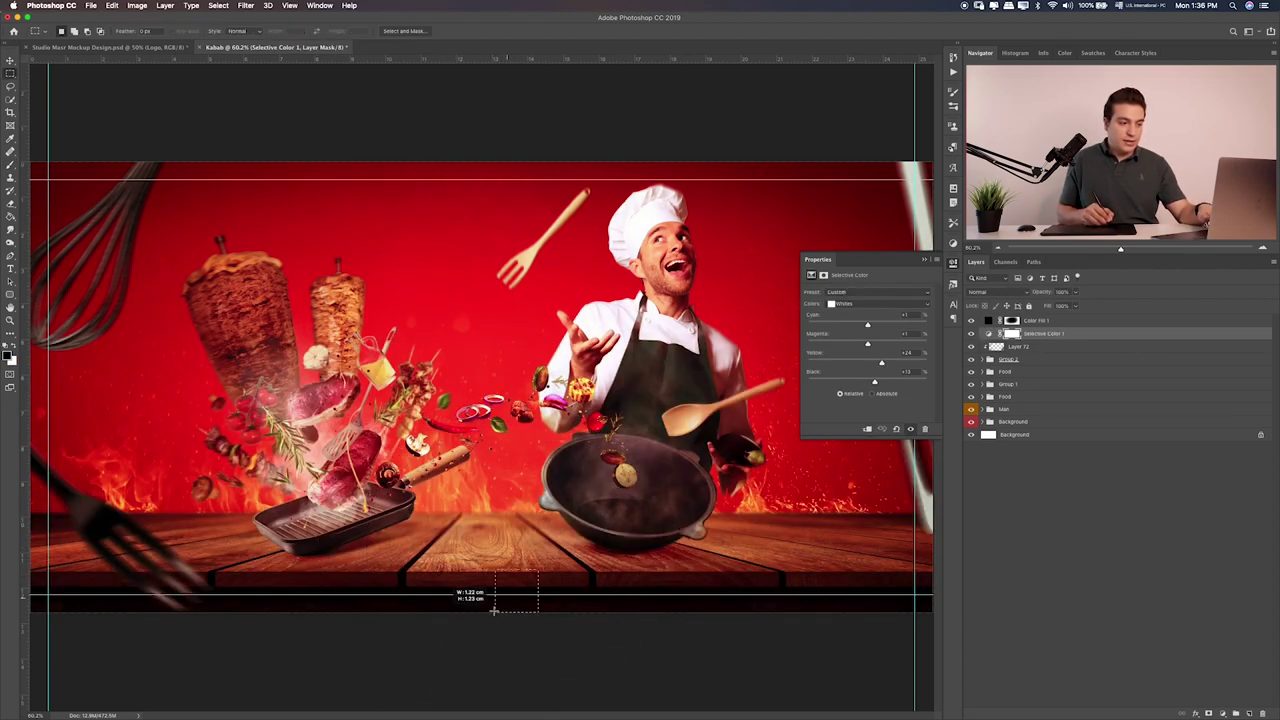
click(594, 570)
click(925, 260)
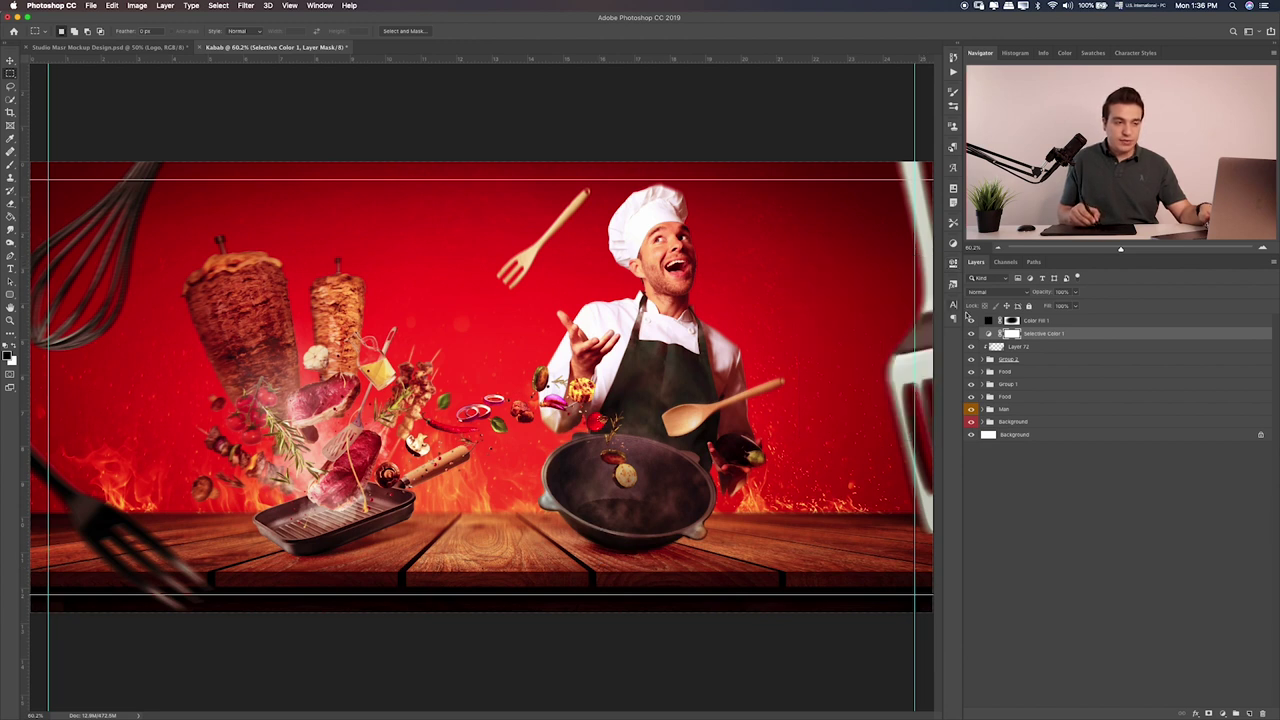
Add a Brightness/Contrast adjustment layer with Brightness raised to lighten the banner
click(1226, 713)
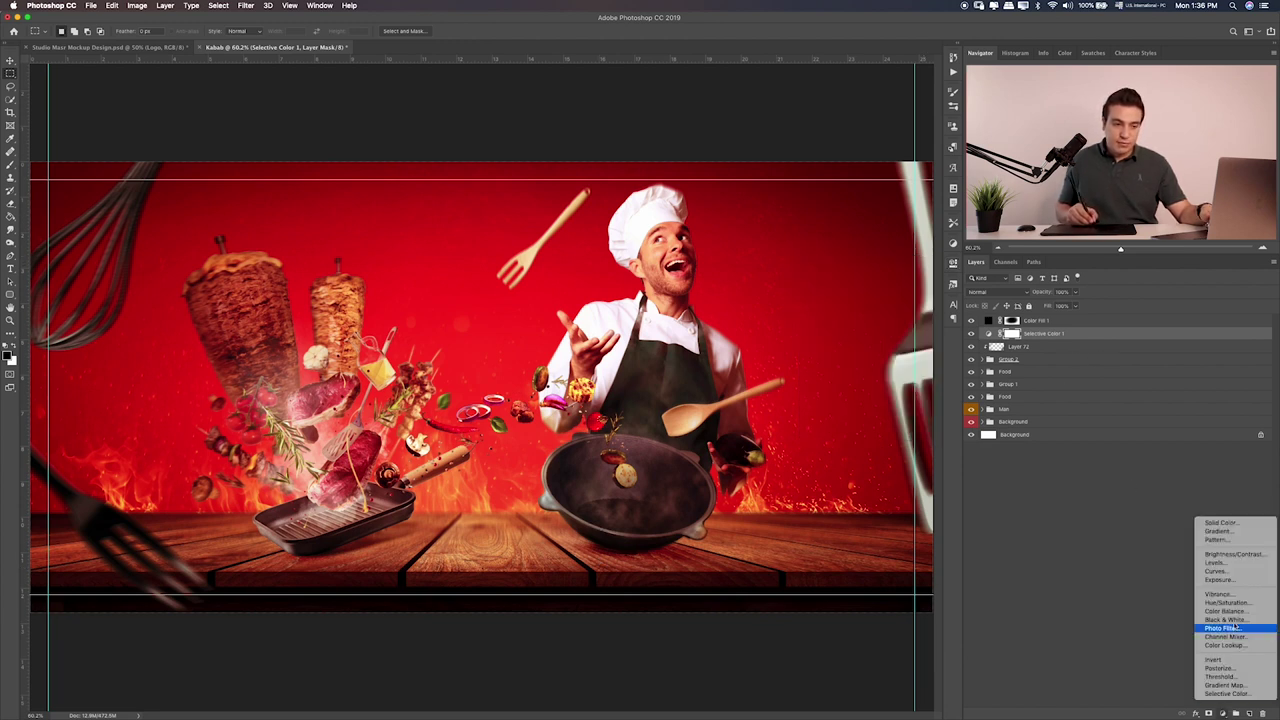
click(1236, 555)
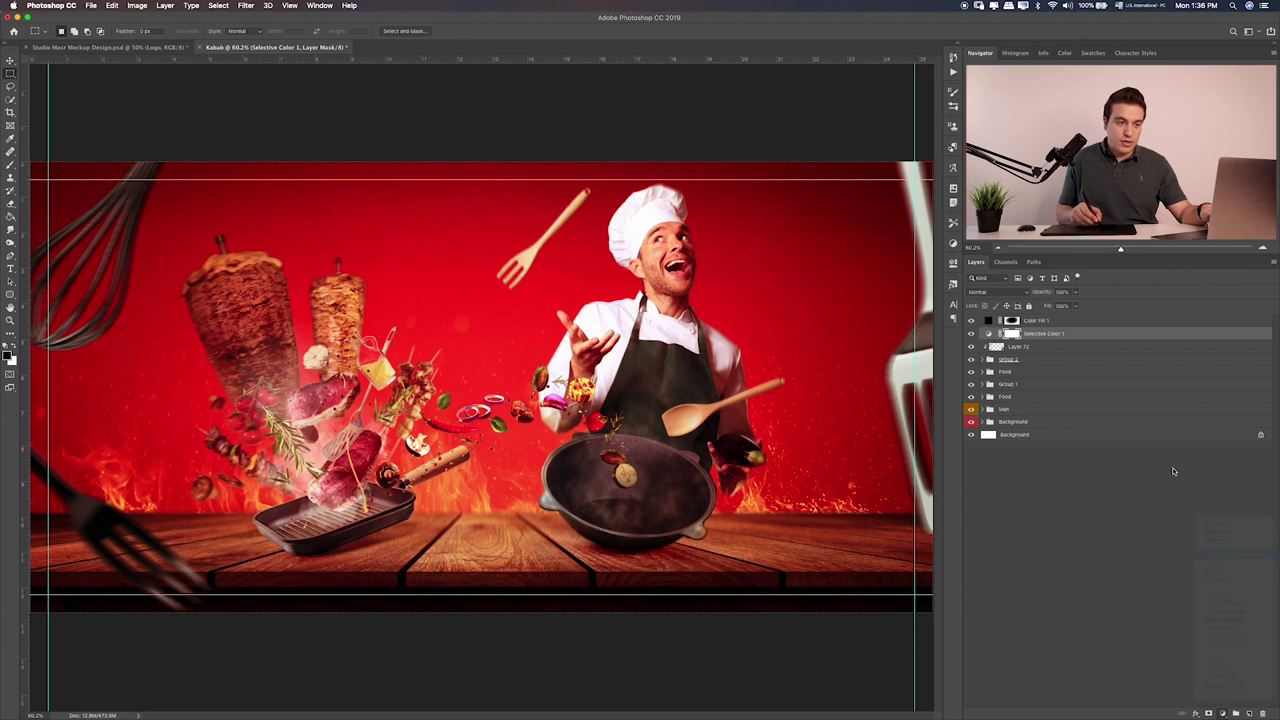
drag(870, 322, 865, 341)
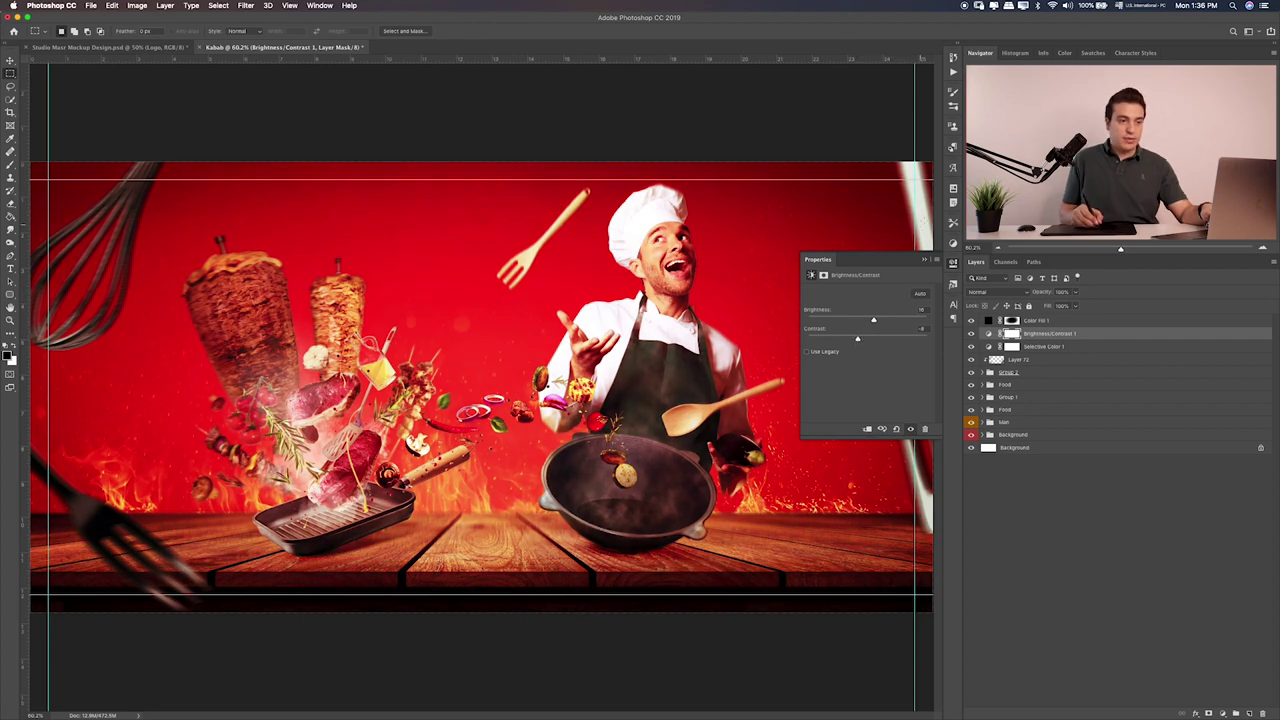
click(924, 260)
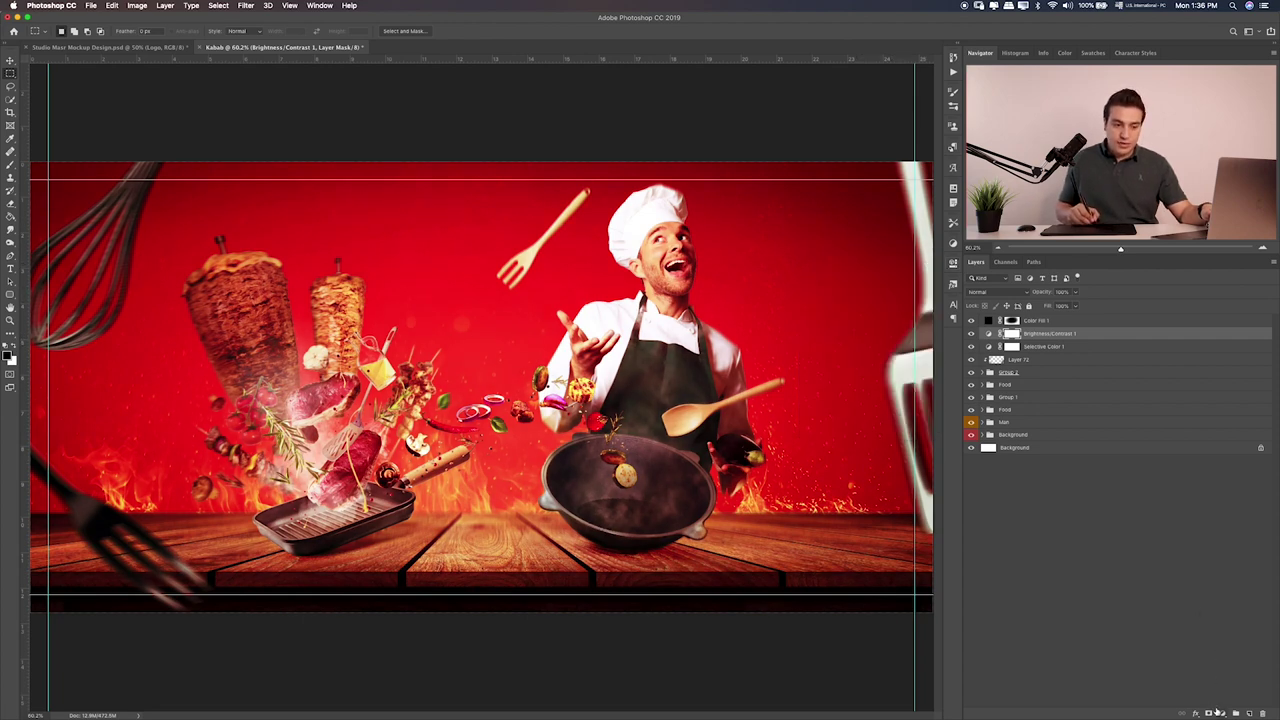
click(1216, 711)
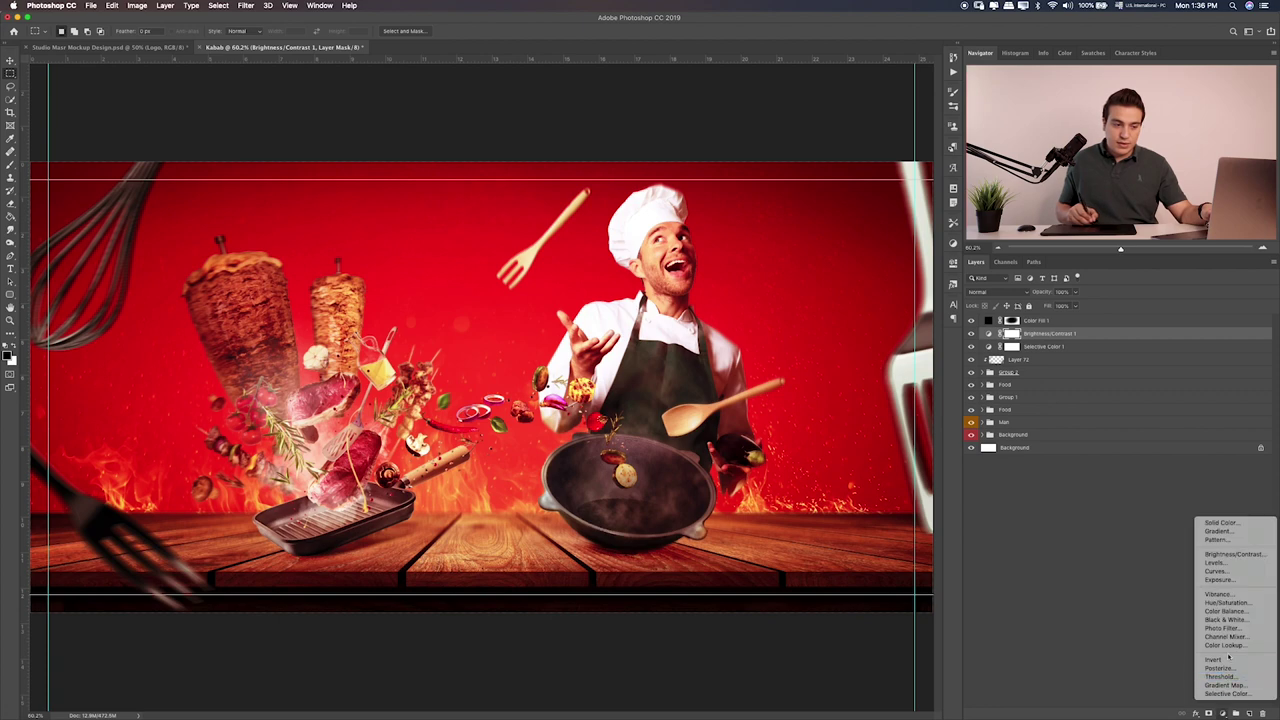
Add a Curves layer and pull a point on the Red channel curve slightly down
click(1233, 572)
click(866, 305)
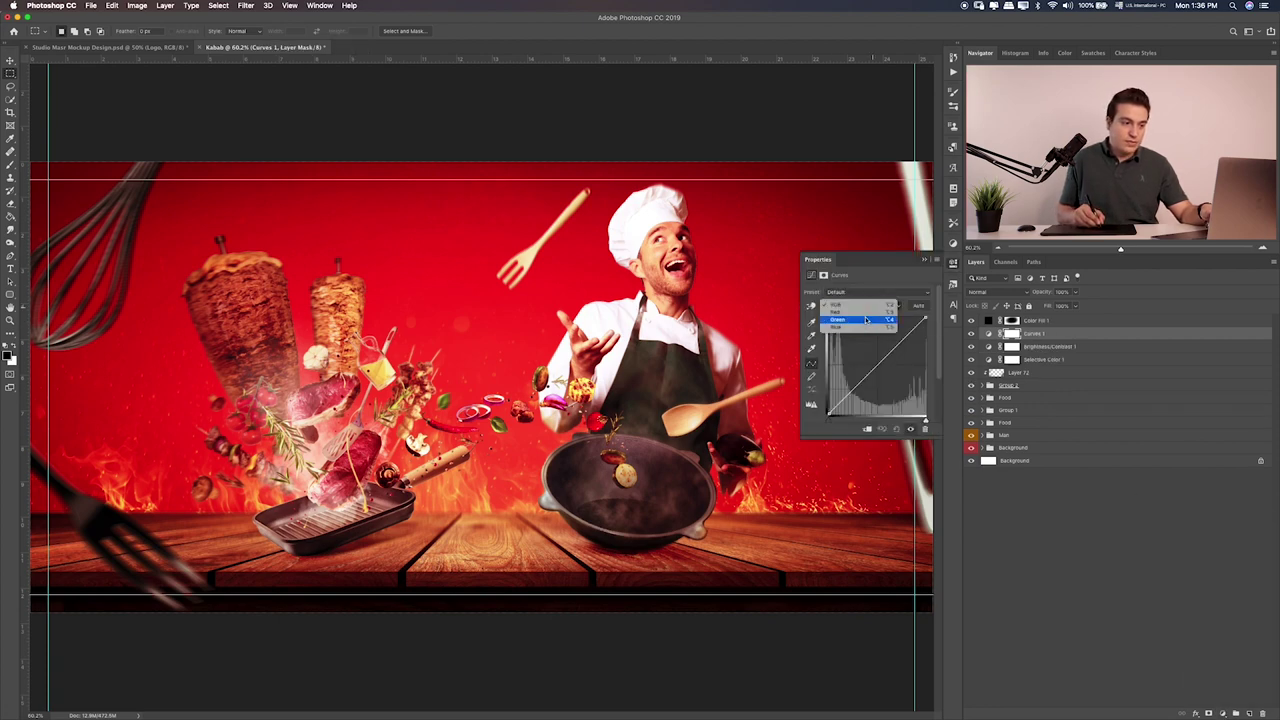
click(866, 318)
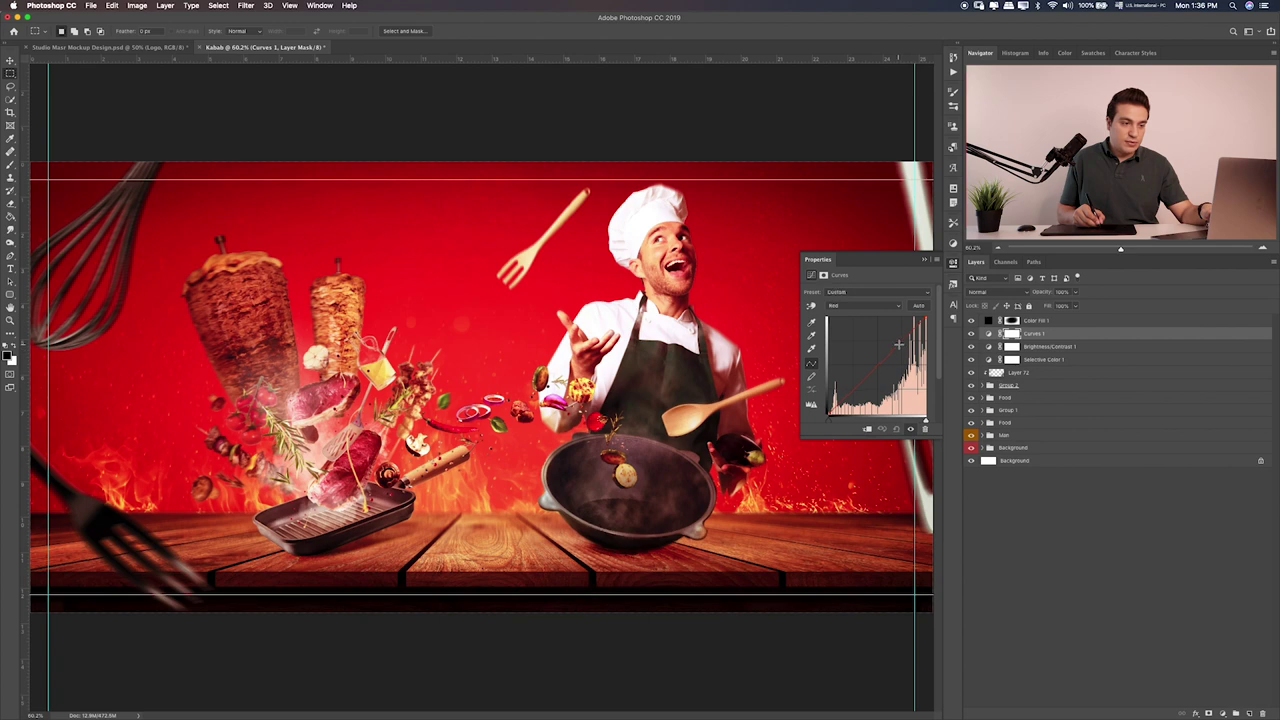
drag(898, 344, 903, 350)
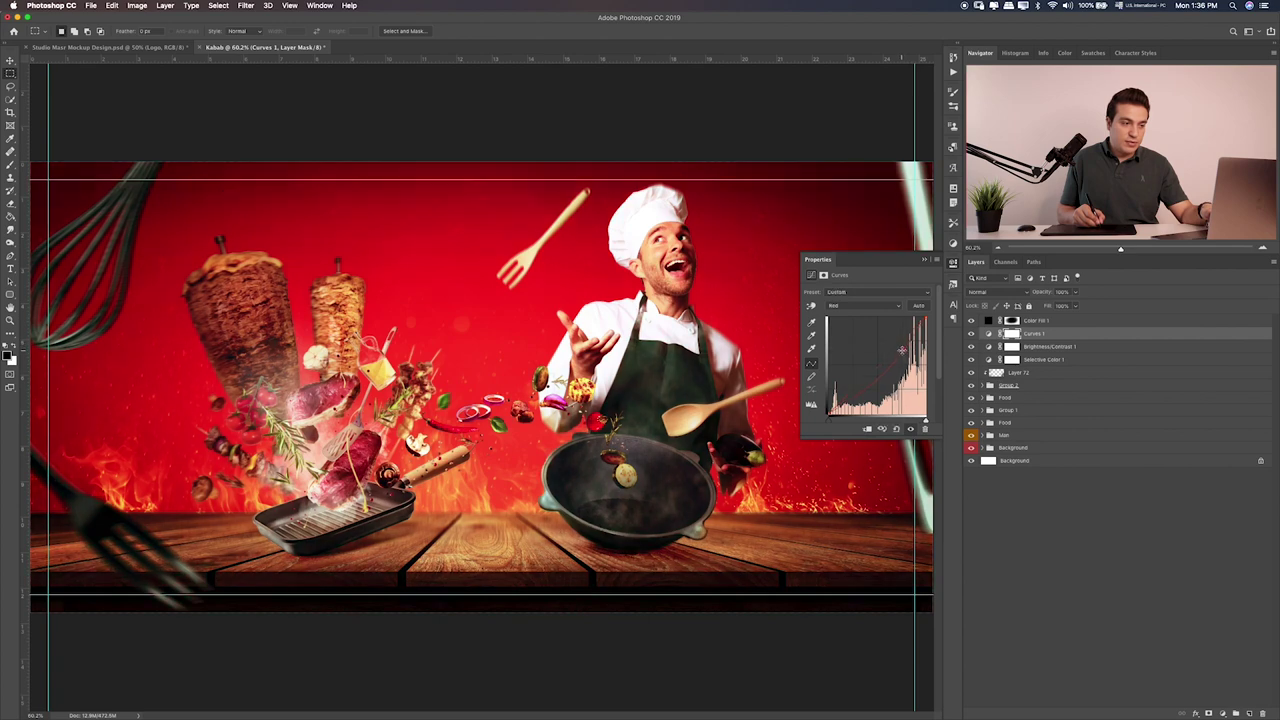
key(ctrl+z)
click(893, 347)
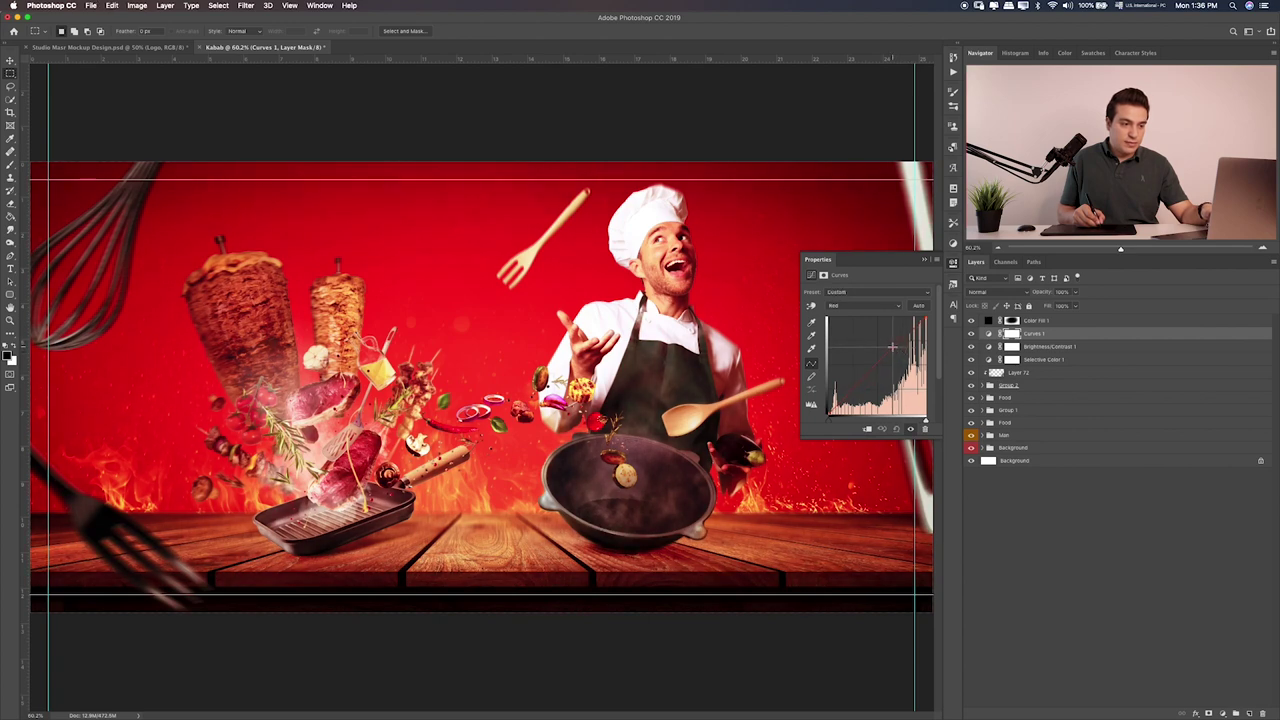
drag(892, 347, 859, 376)
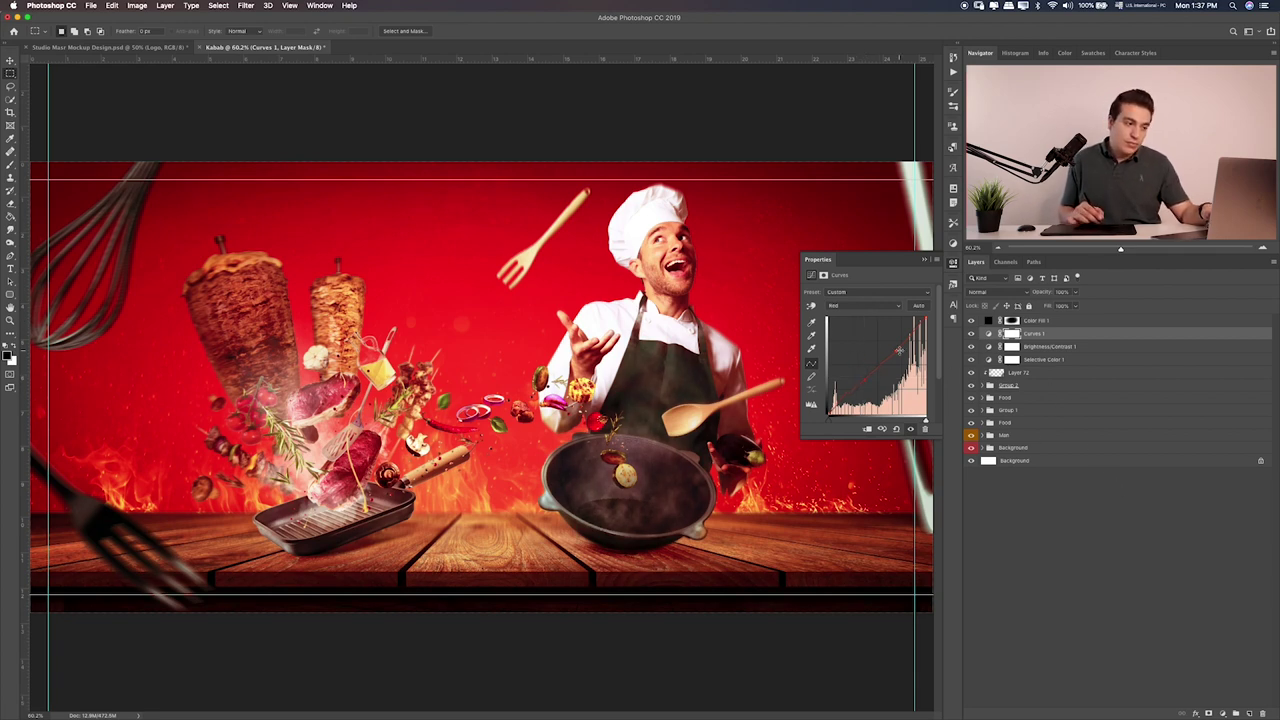
click(1223, 712)
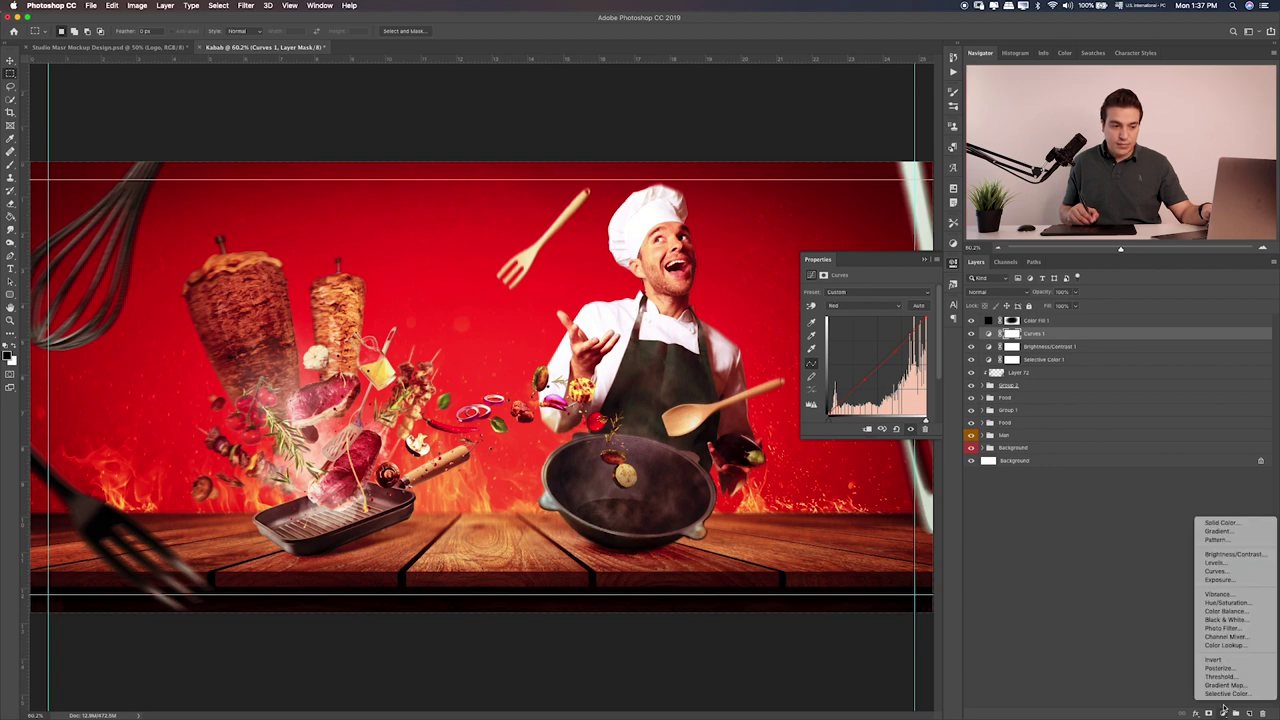
Add a Color Lookup layer at the top of the stack using 2Strip.look
click(1224, 645)
drag(1050, 335, 1058, 318)
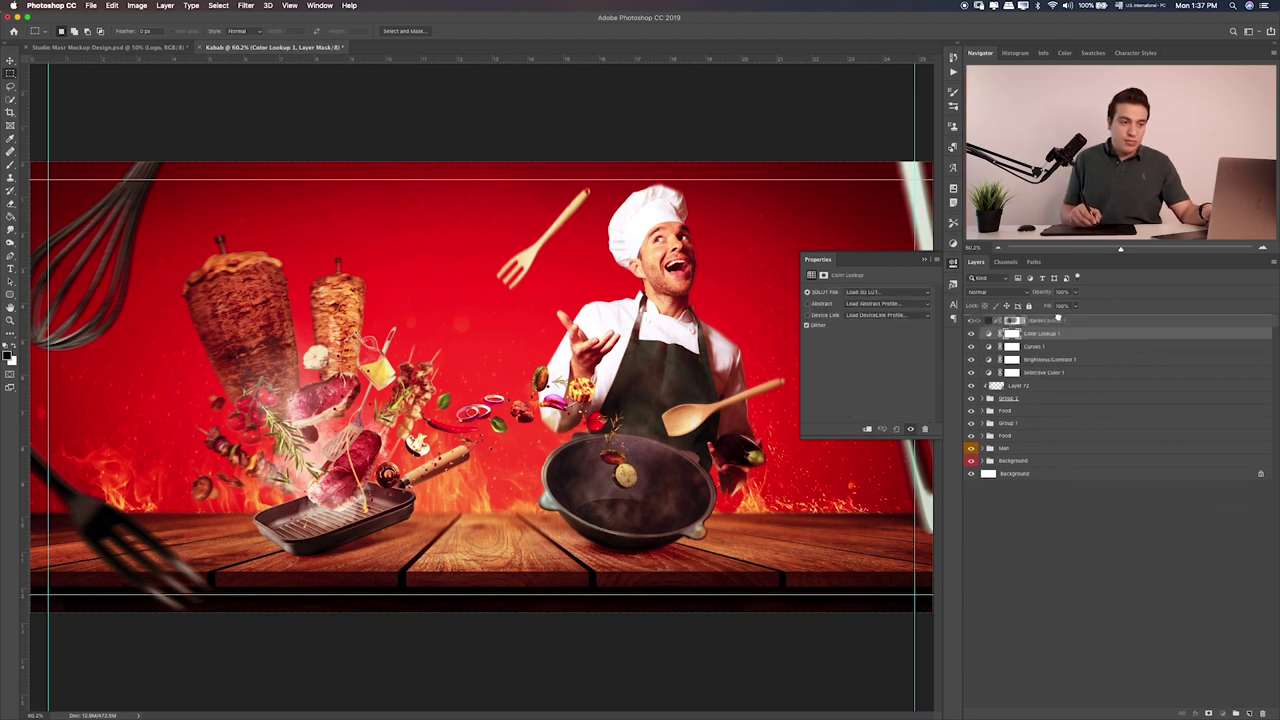
click(900, 292)
click(884, 321)
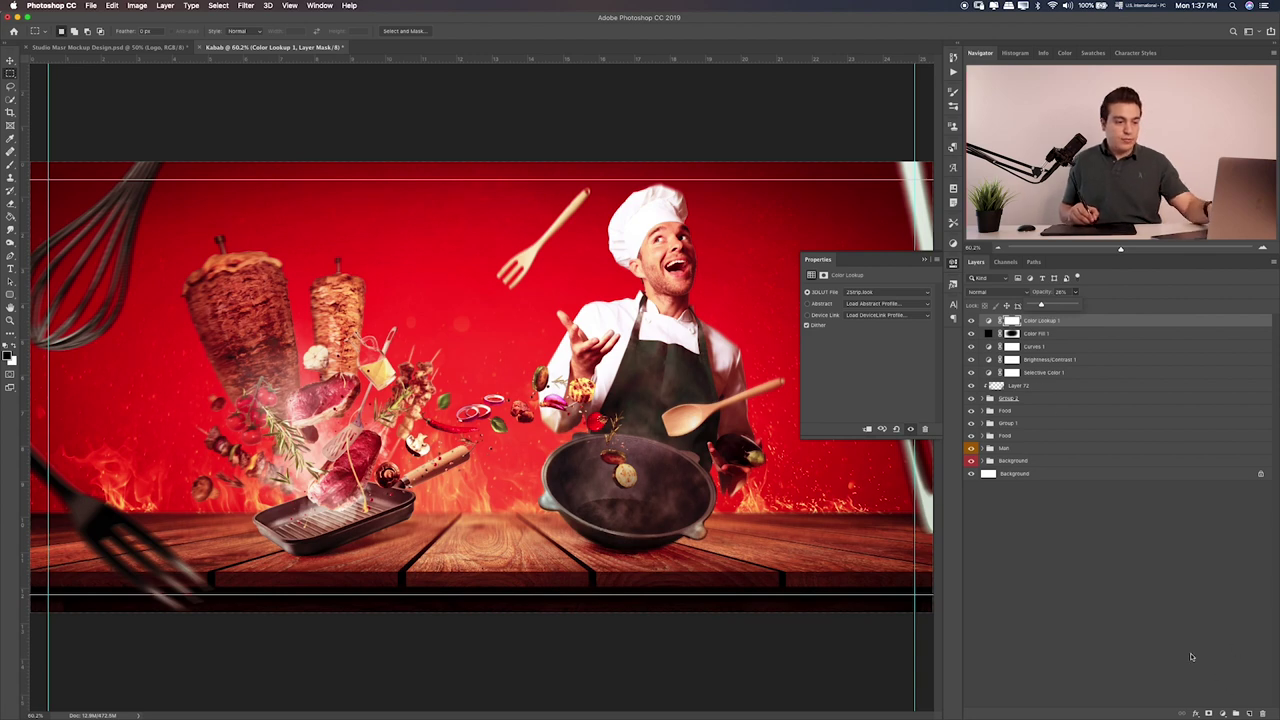
Duplicate the Color Lookup layer, adjust its opacity and toggle it to compare
key(ctrl+j)
click(894, 295)
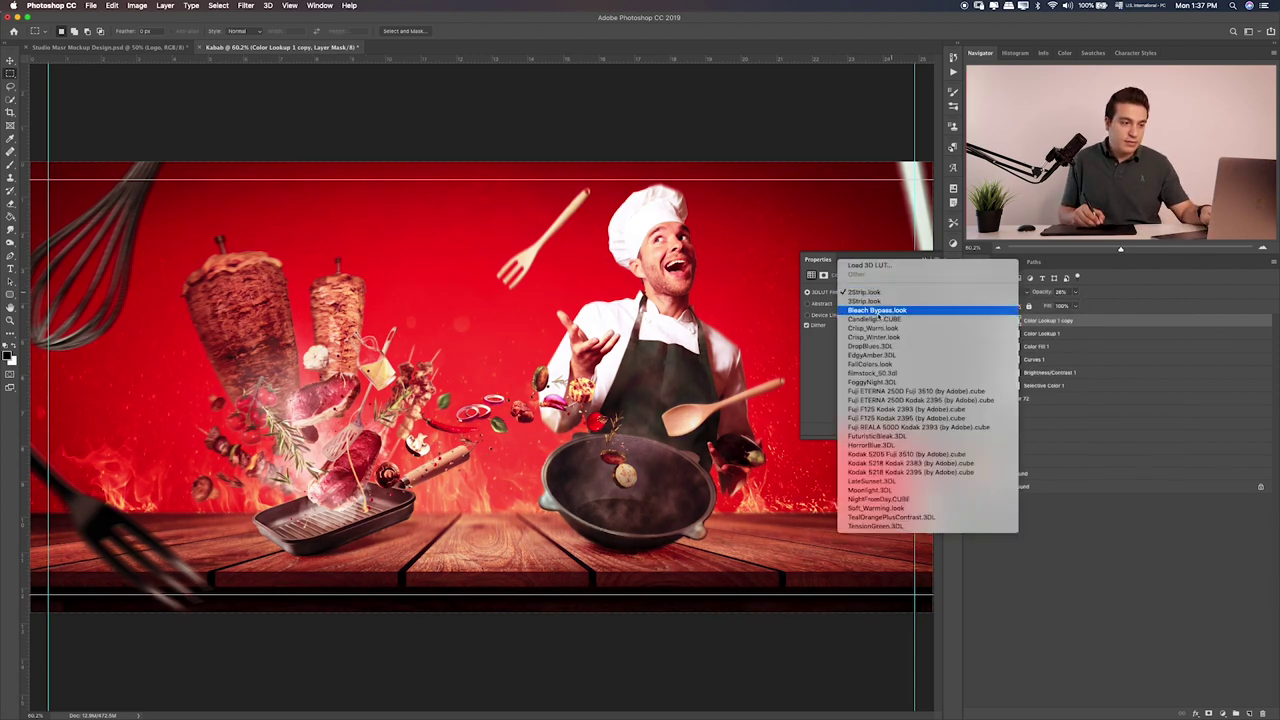
click(912, 311)
click(1075, 292)
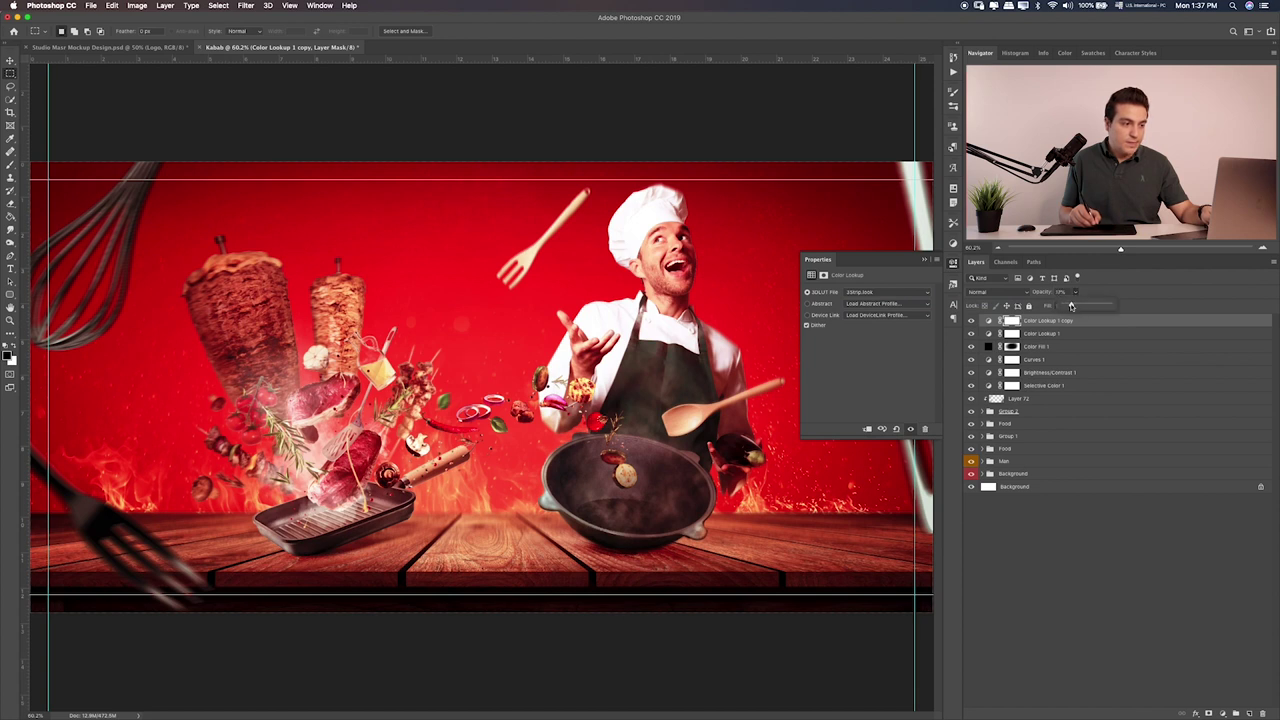
click(970, 321)
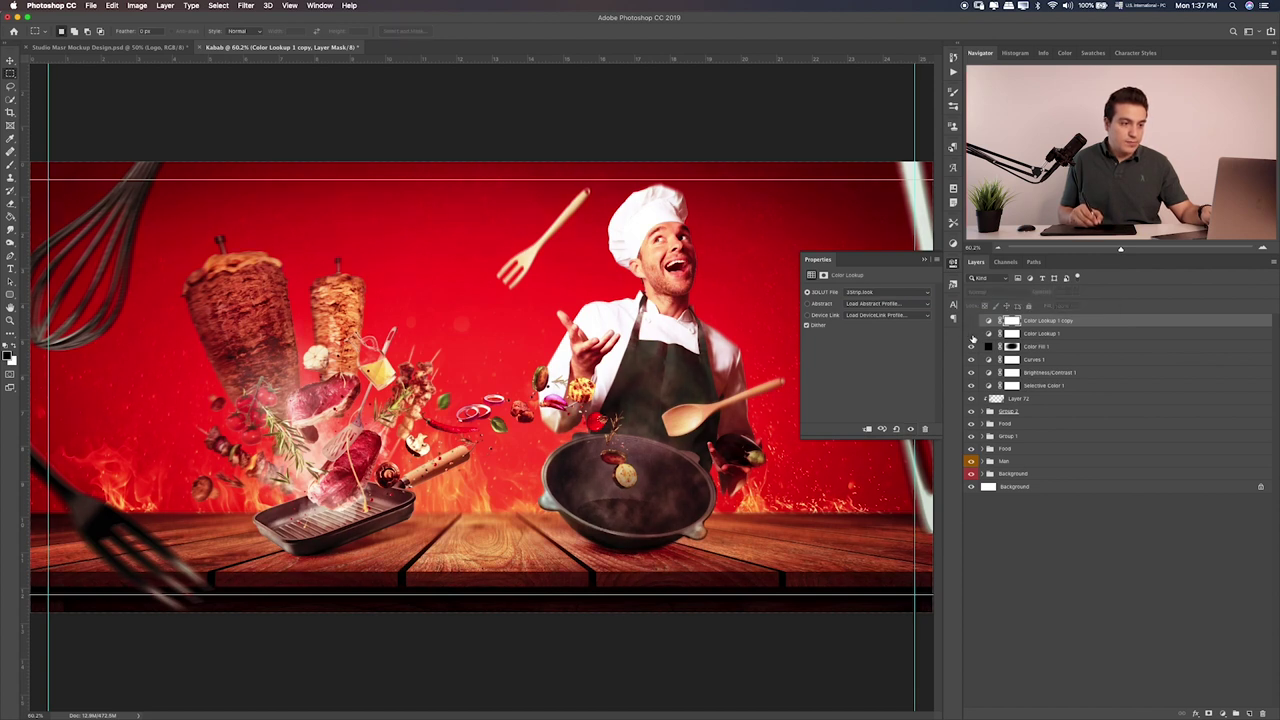
click(970, 321)
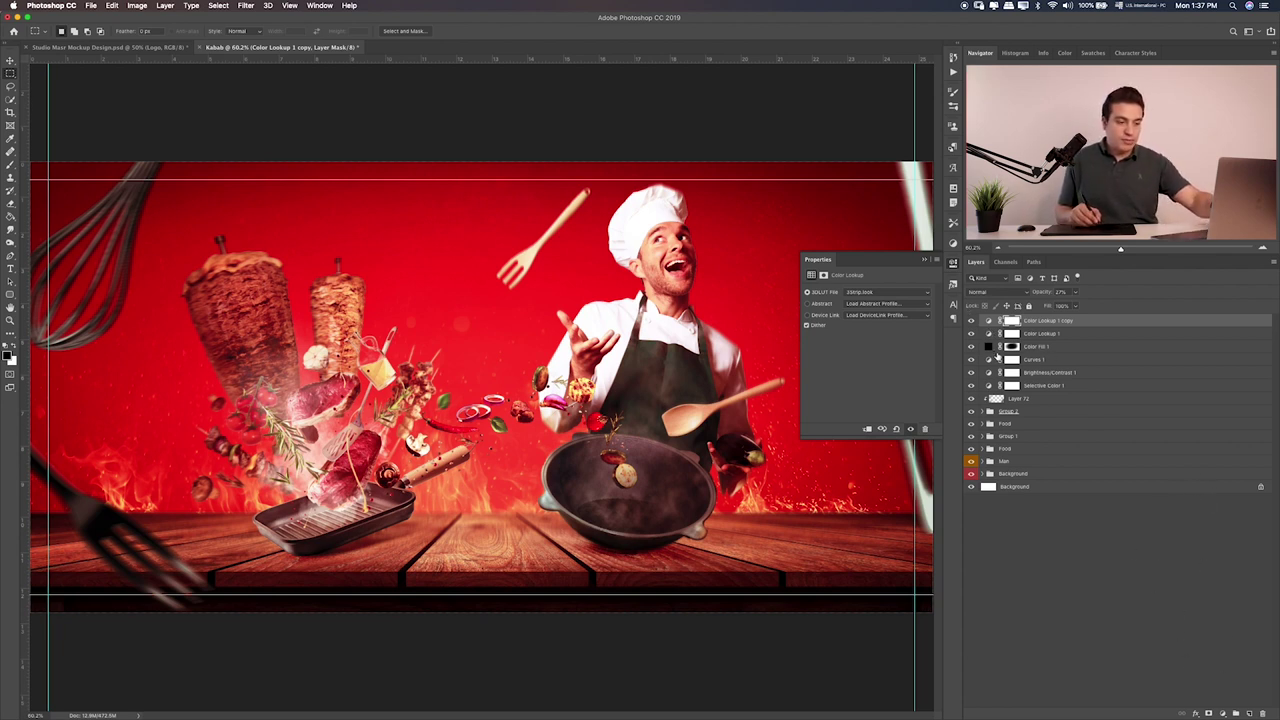
Duplicate the lookup layer again and try several tables, settling on Soft_Warming.look
key(ctrl+j)
click(885, 293)
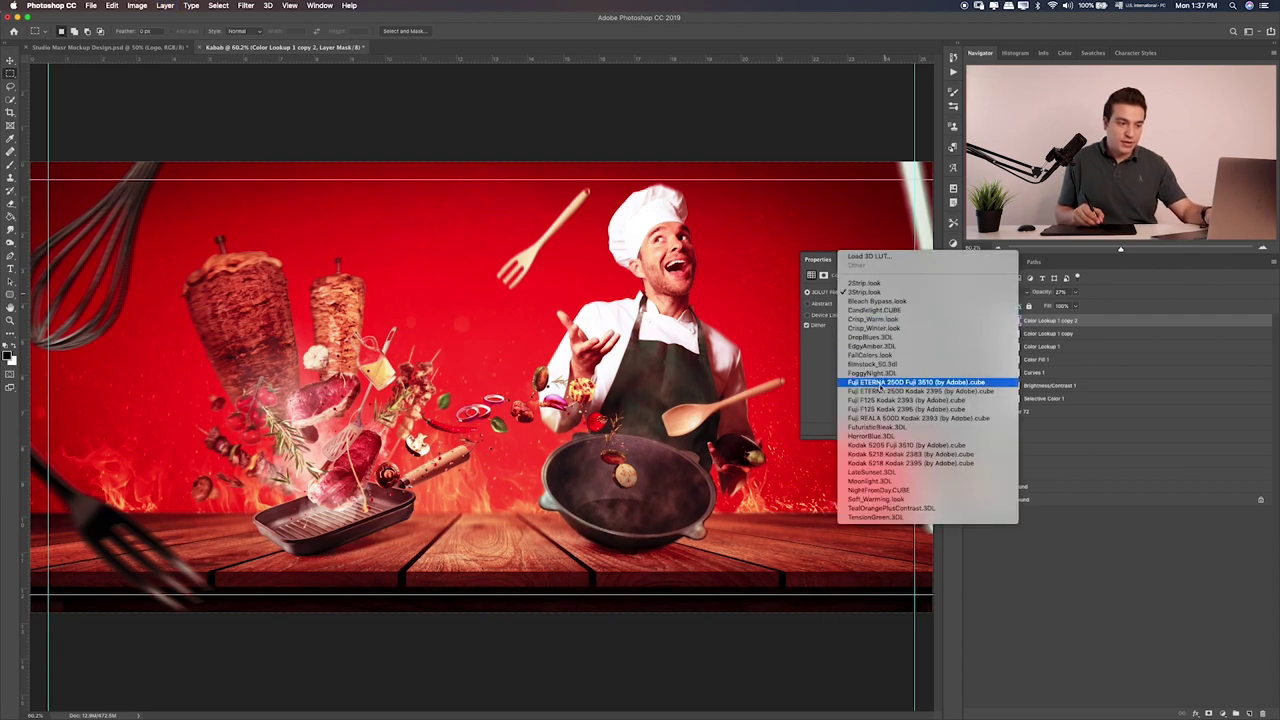
click(890, 426)
click(893, 290)
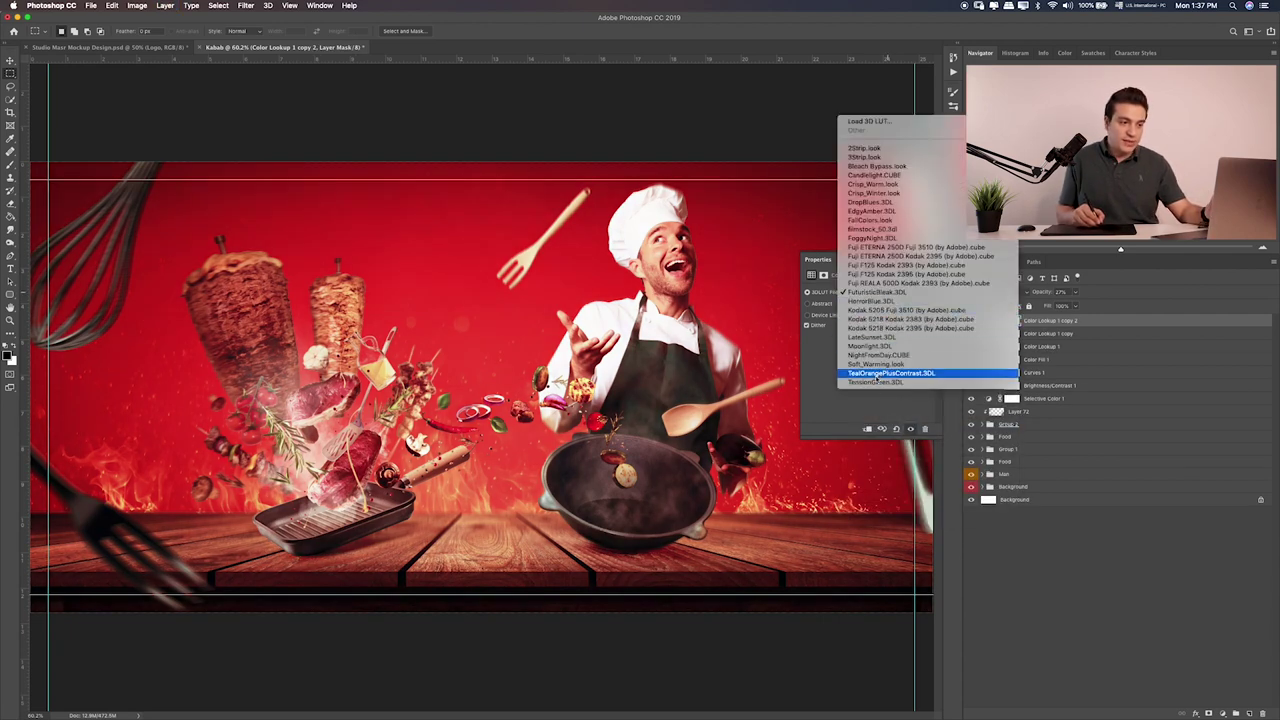
click(876, 379)
click(893, 290)
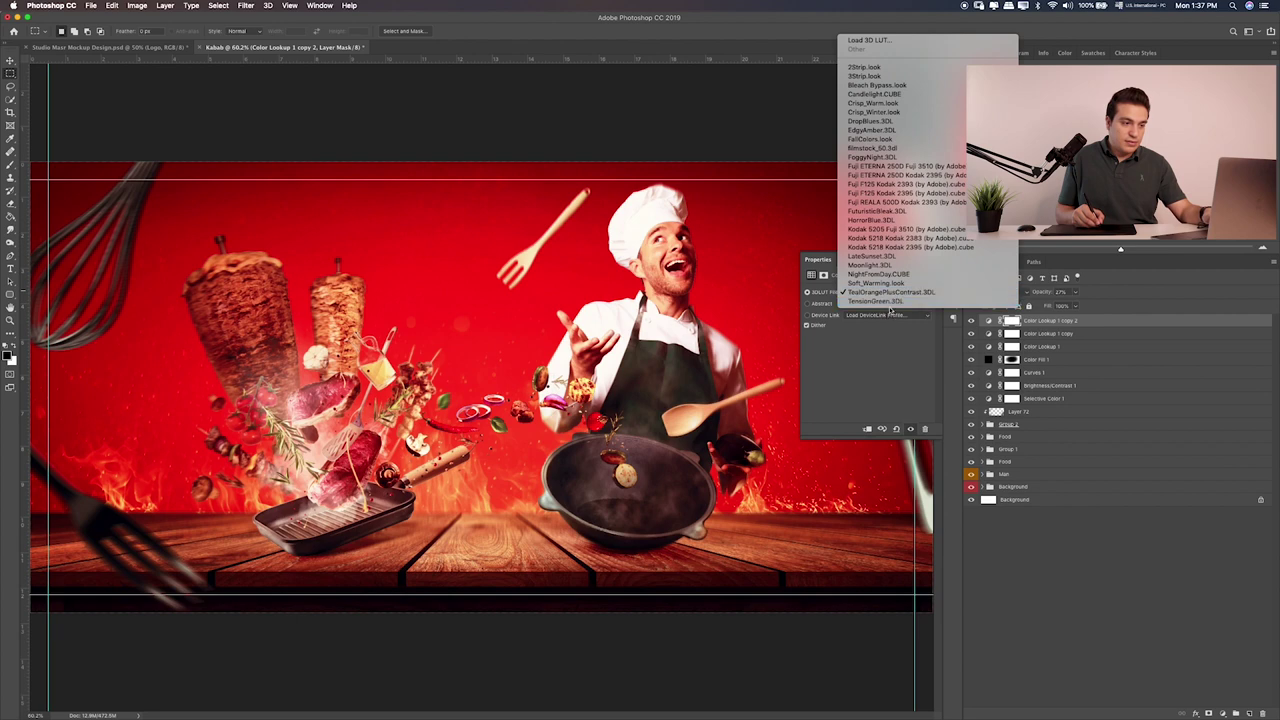
click(891, 302)
click(897, 289)
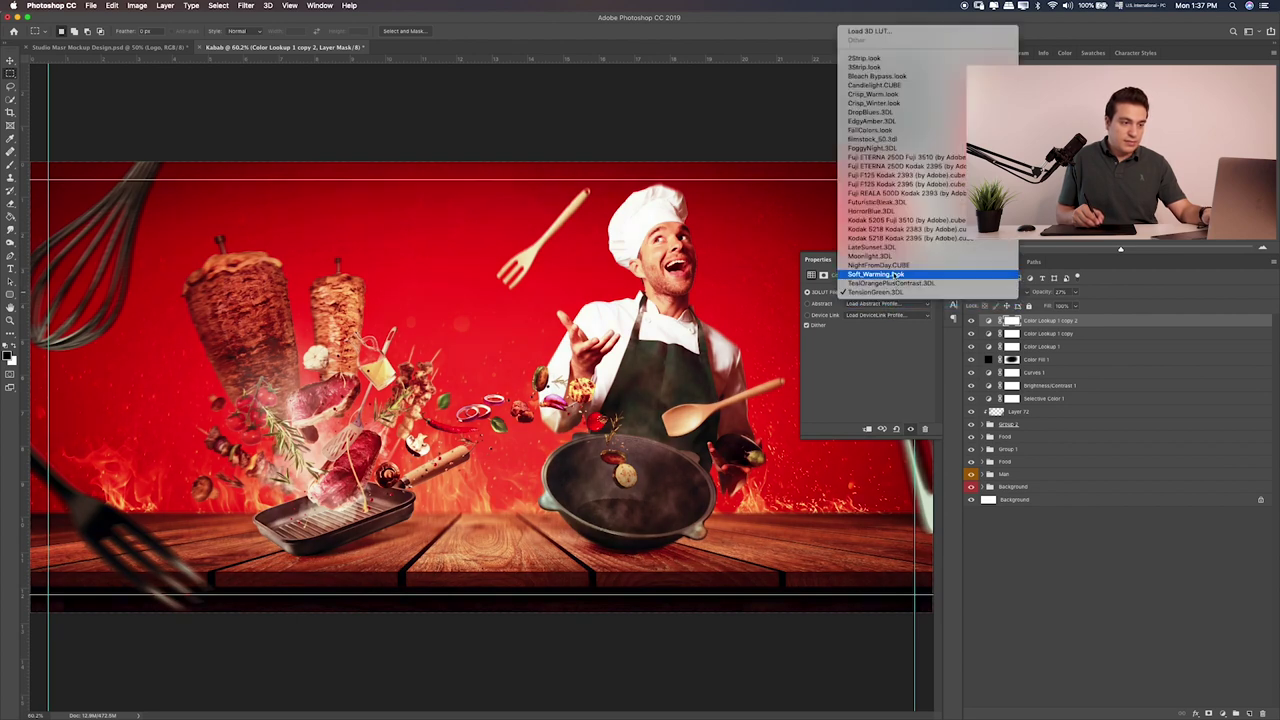
click(895, 277)
click(893, 293)
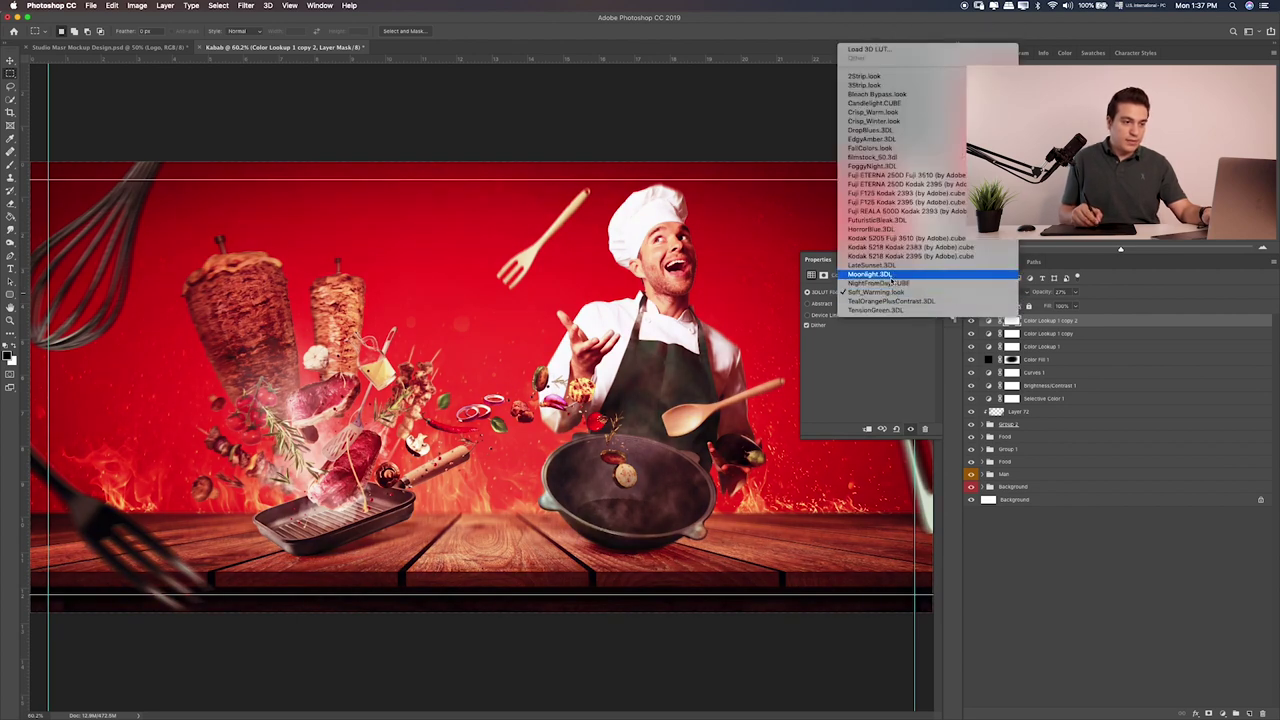
click(989, 333)
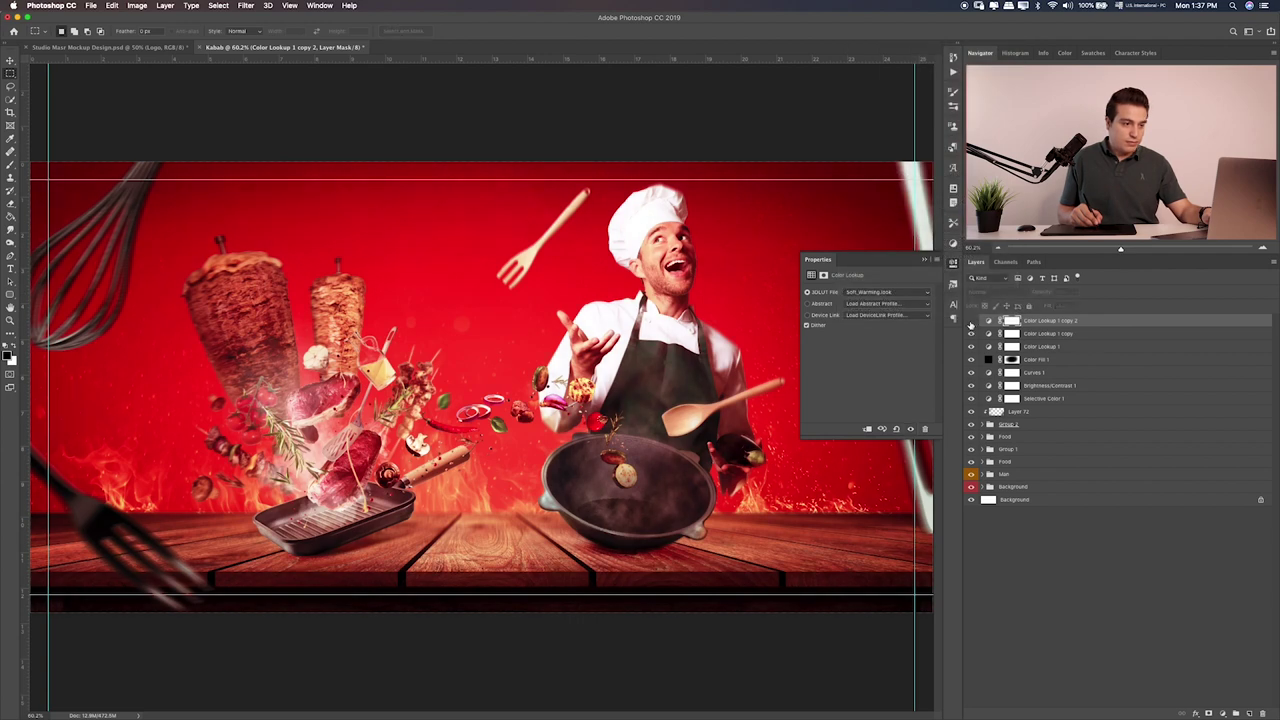
Set the top Soft_Warming lookup layer's blend mode to Color
click(999, 292)
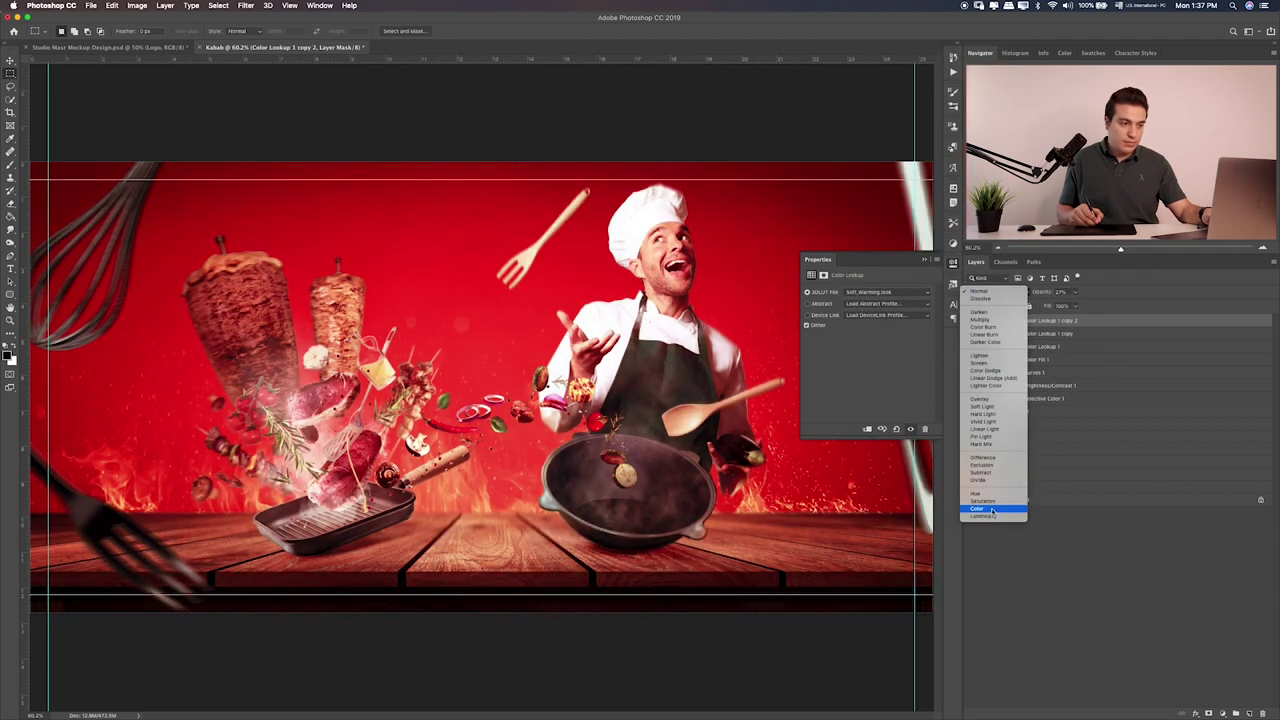
click(995, 508)
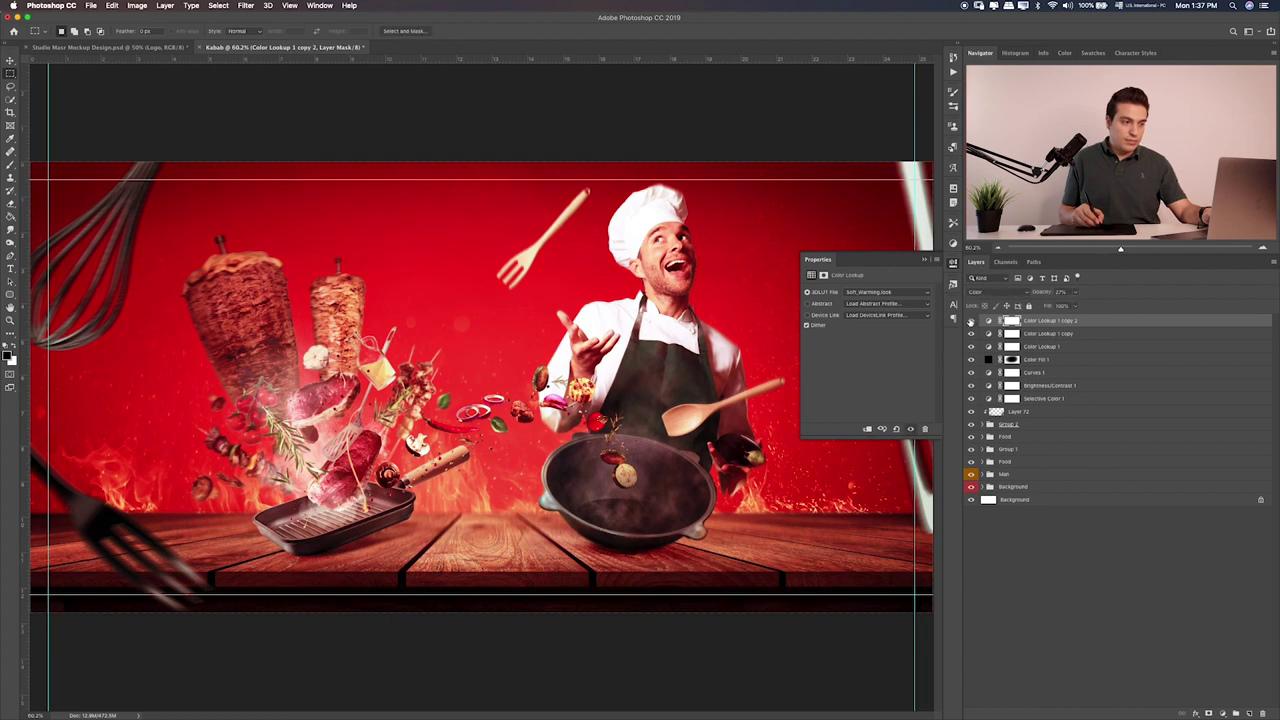
click(917, 294)
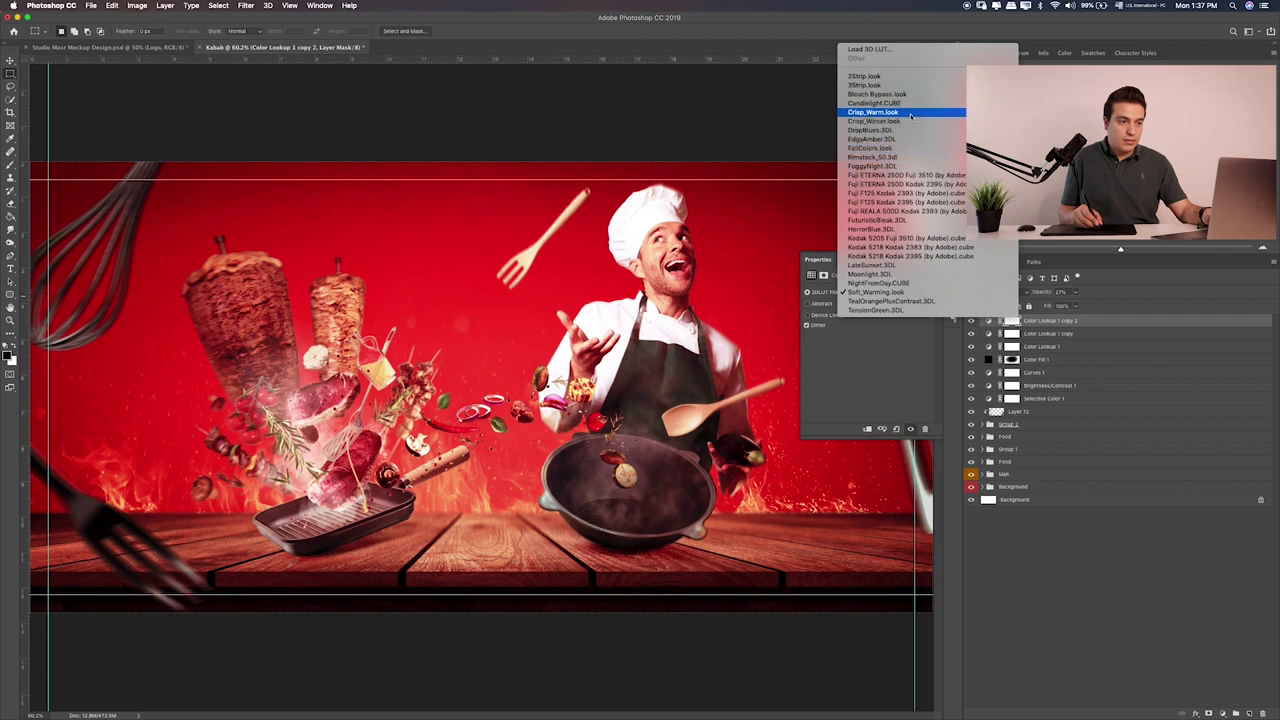
click(1137, 360)
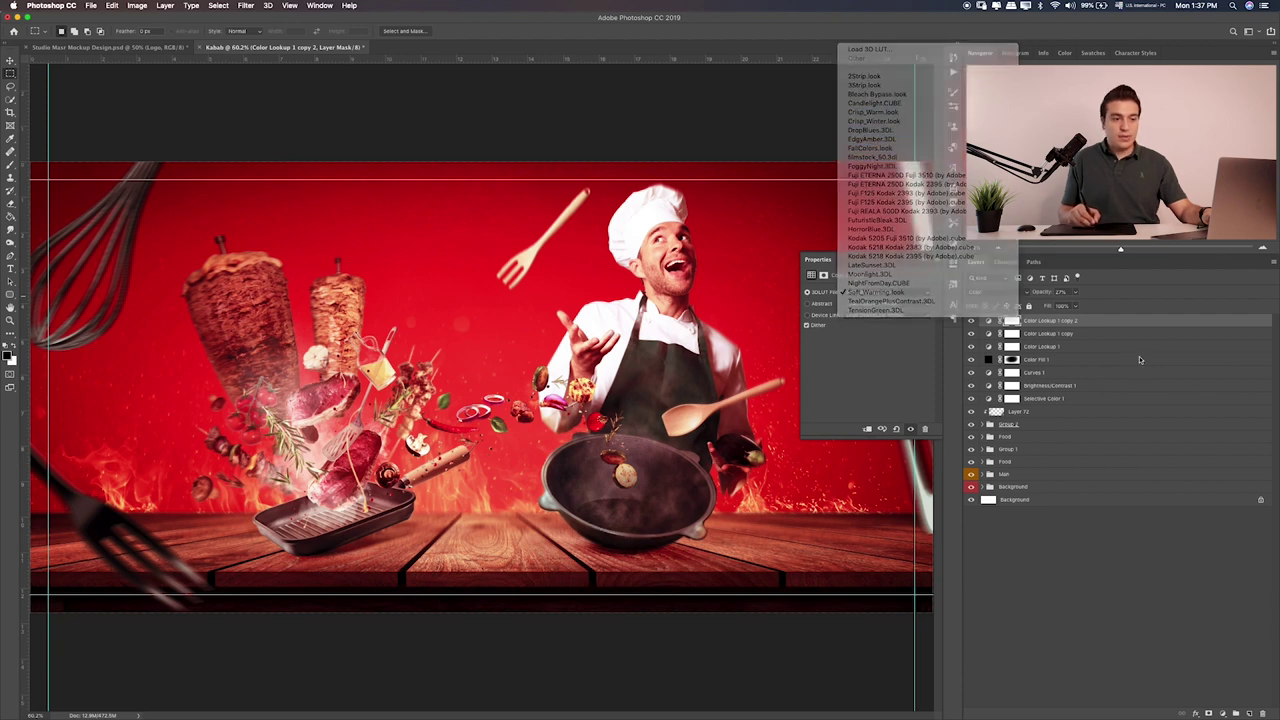
click(1235, 713)
Paint soft orange glow over the centre, the kebabs on the left and the pan
key(b)
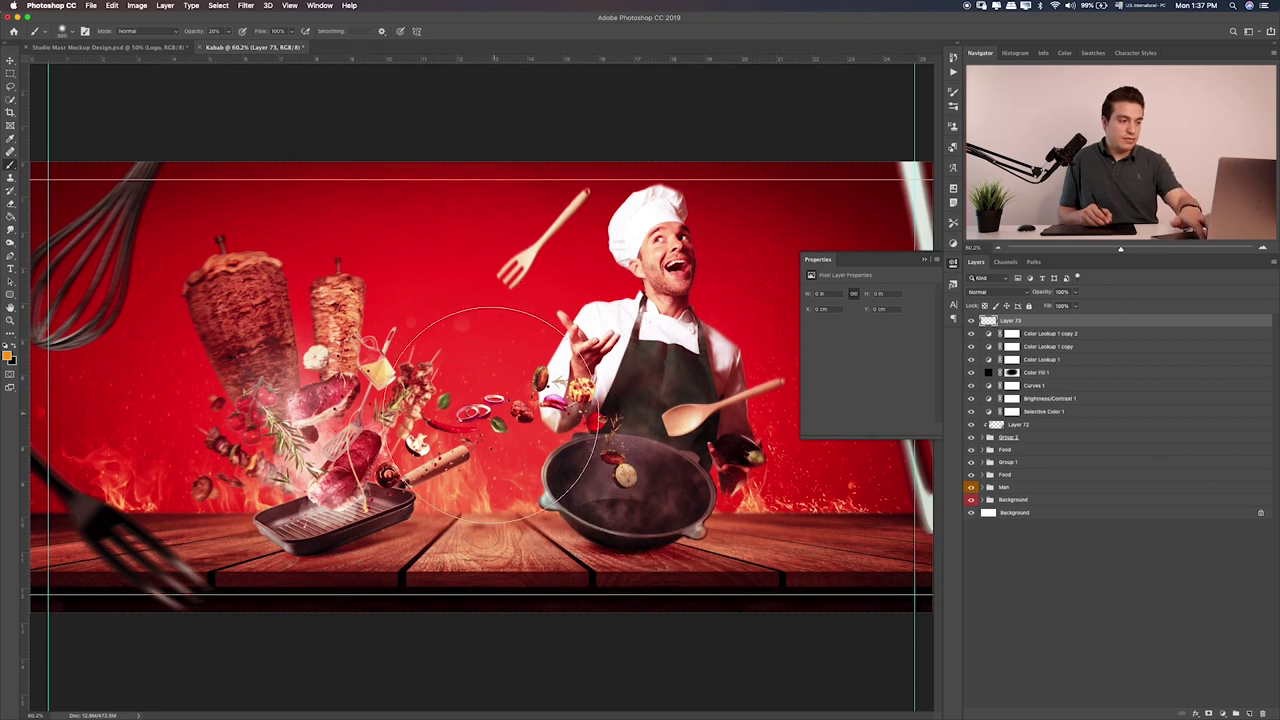
click(503, 403)
click(492, 410)
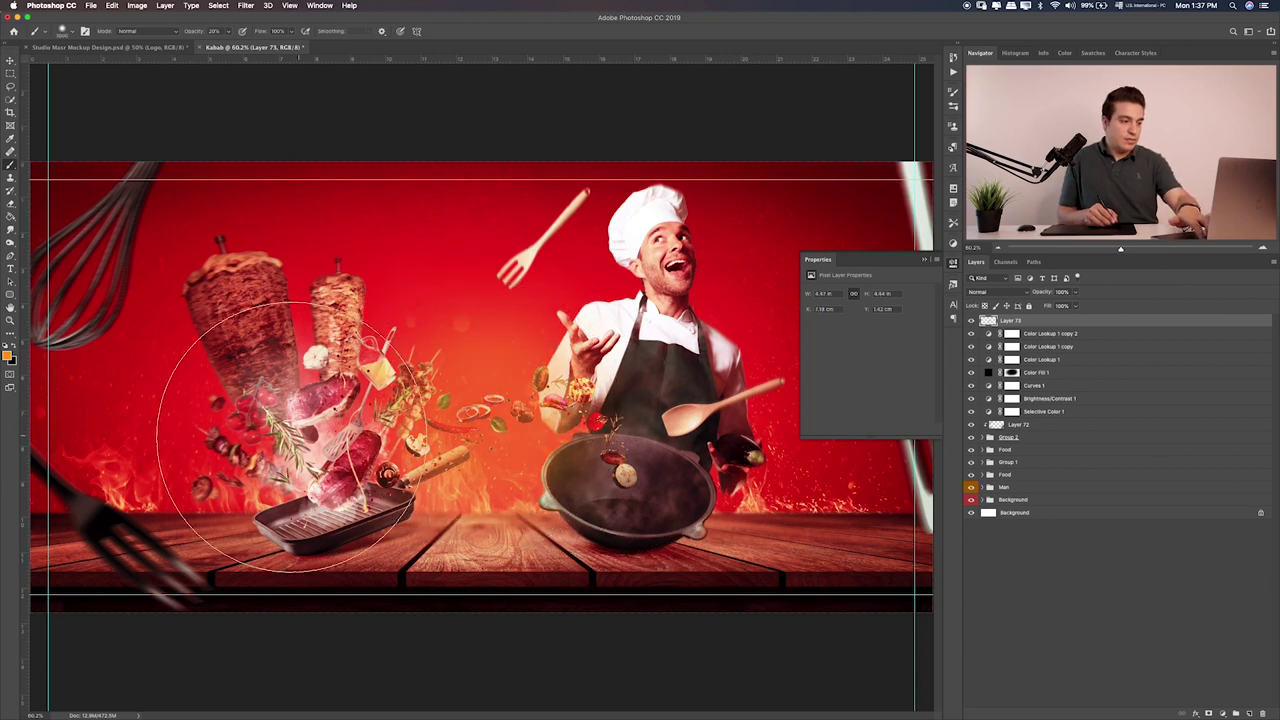
click(208, 457)
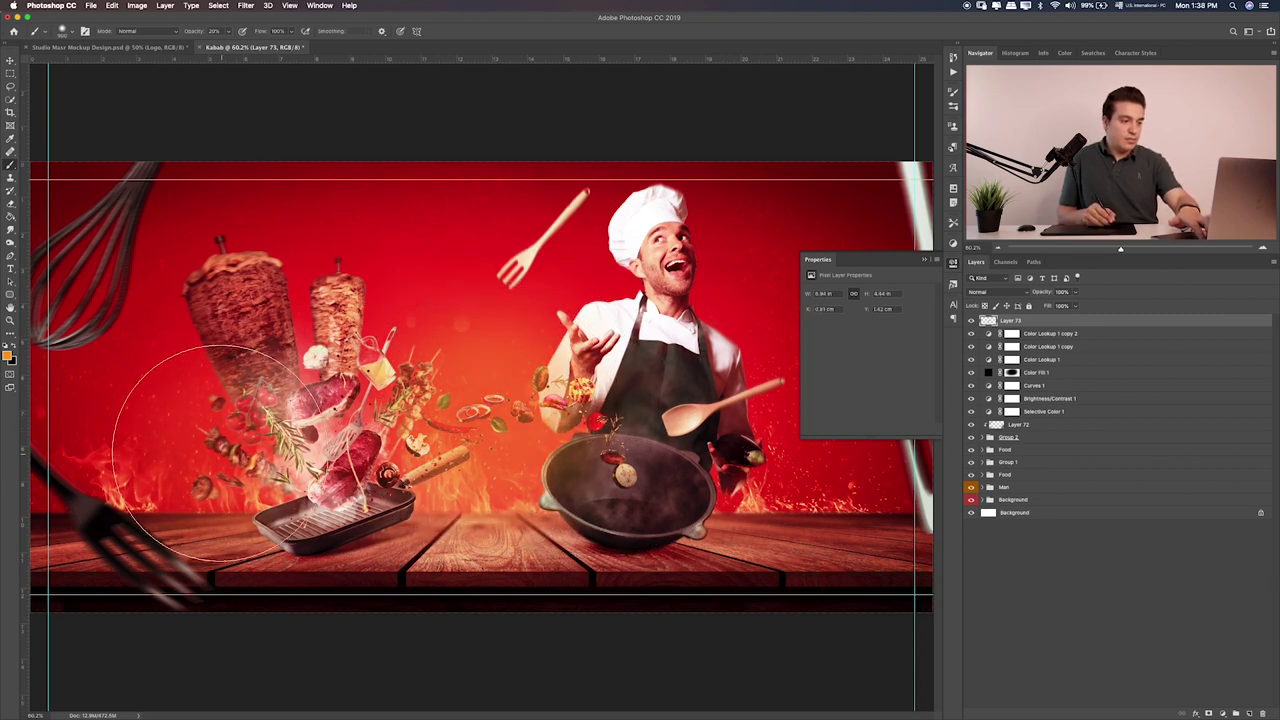
click(218, 448)
click(778, 458)
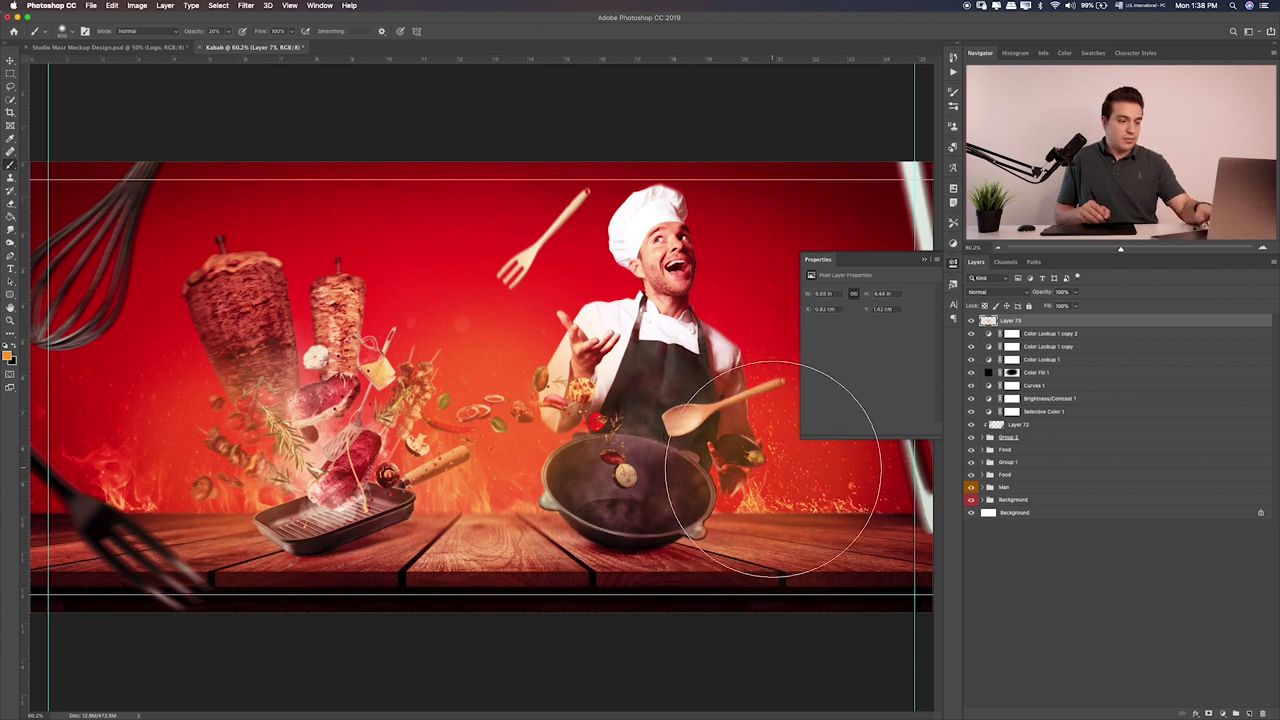
Blend the glow layer as Soft Light at about 70% opacity, then add a Gradient Map
key(v)
key(shift+plus)
key(shift+plus)
key(shift+plus)
key(shift+plus)
key(shift+plus)
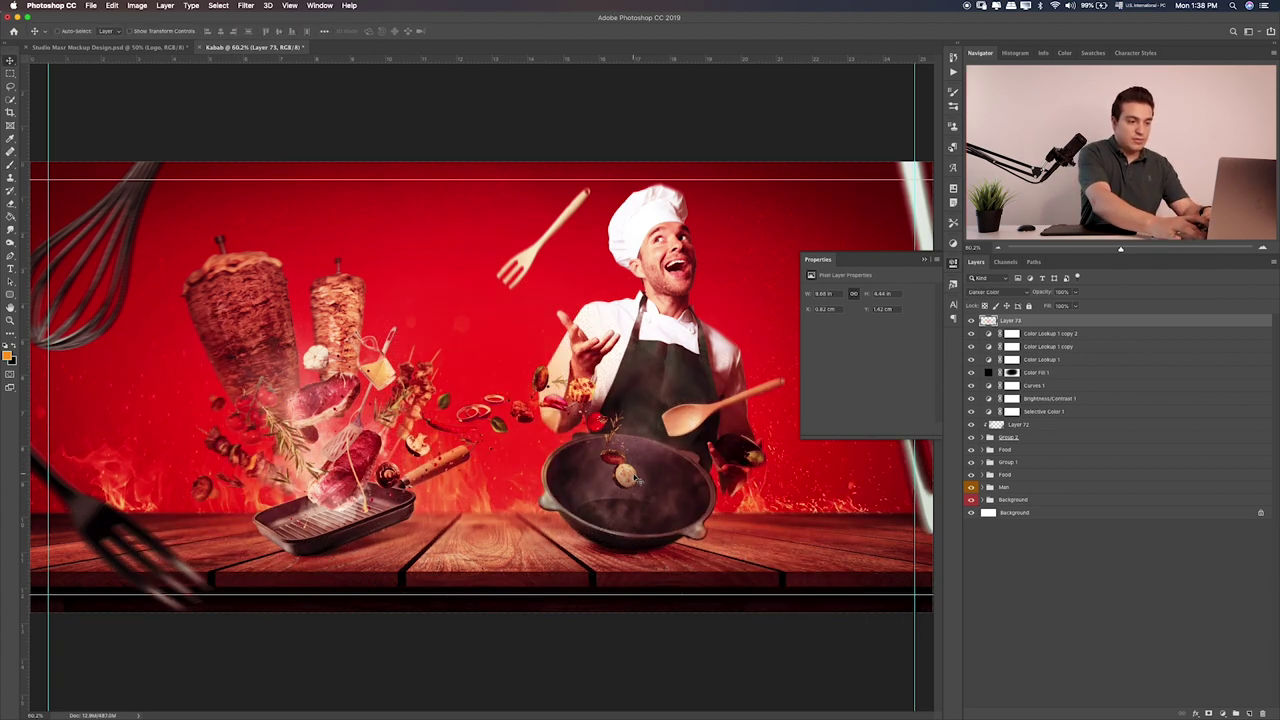
key(shift+plus)
key(shift+plus)
key(shift+plus)
key(shift+plus)
key(shift+plus)
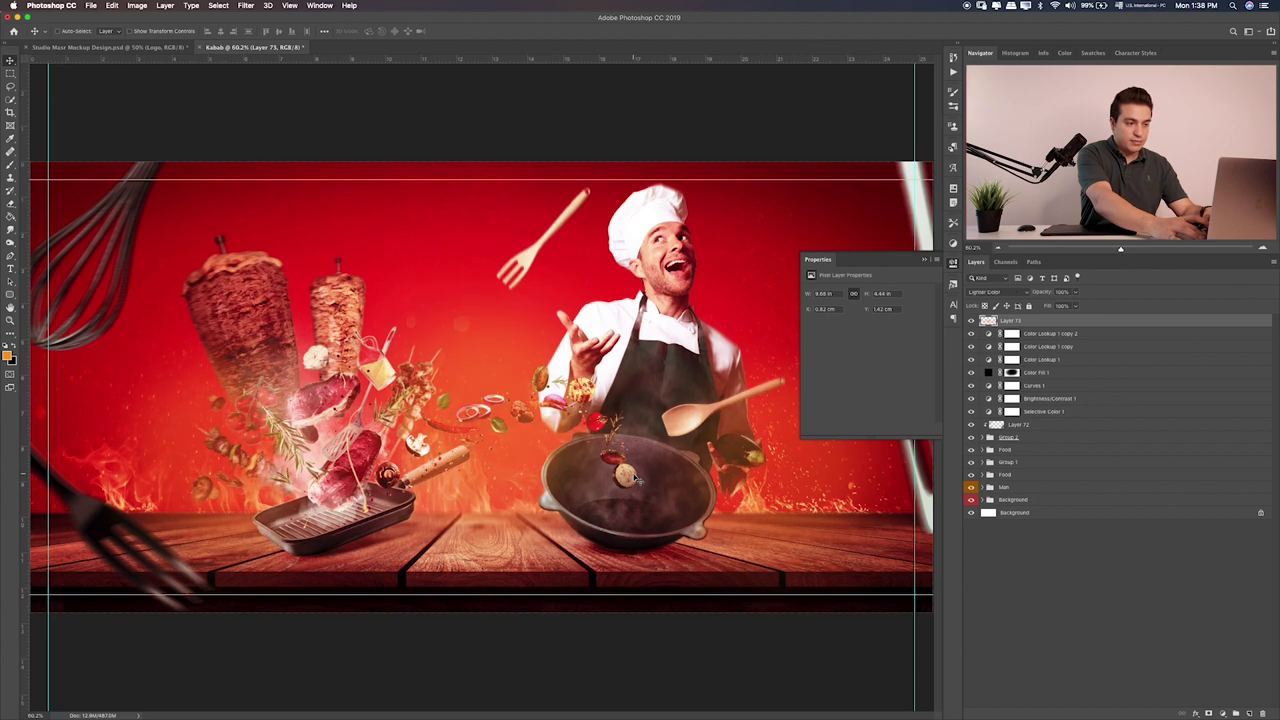
key(shift+plus)
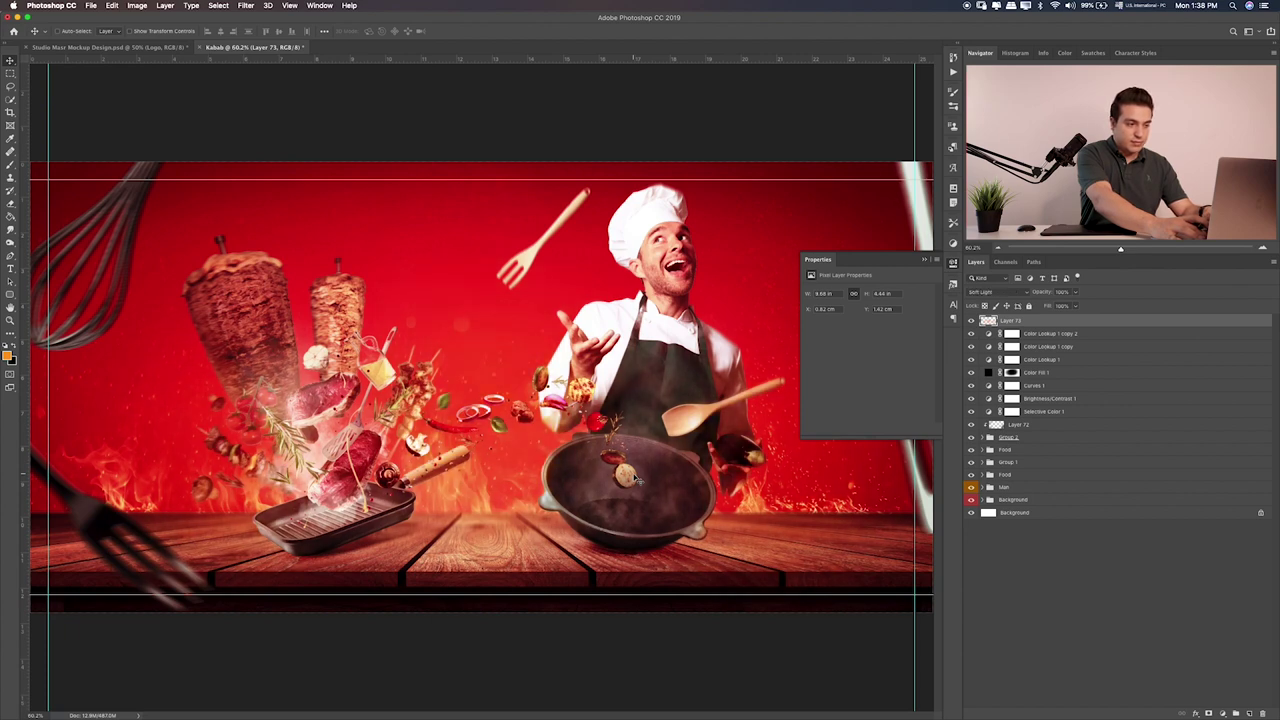
click(953, 285)
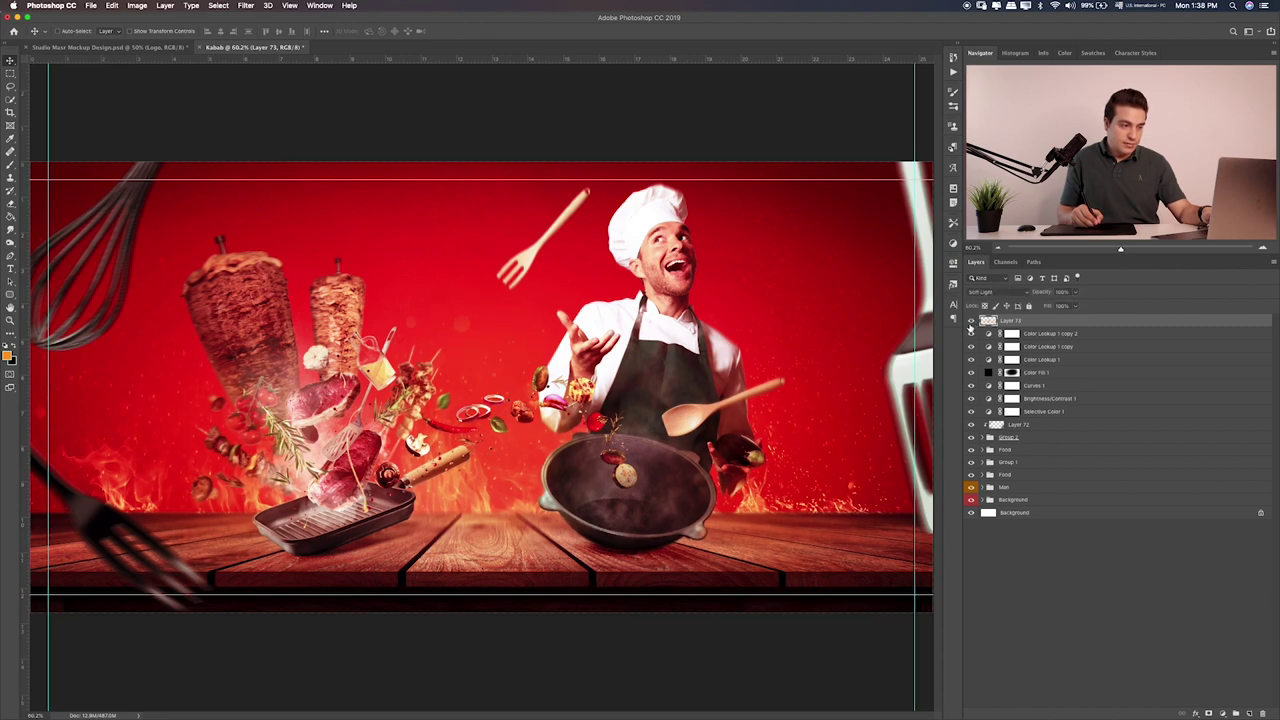
click(1075, 292)
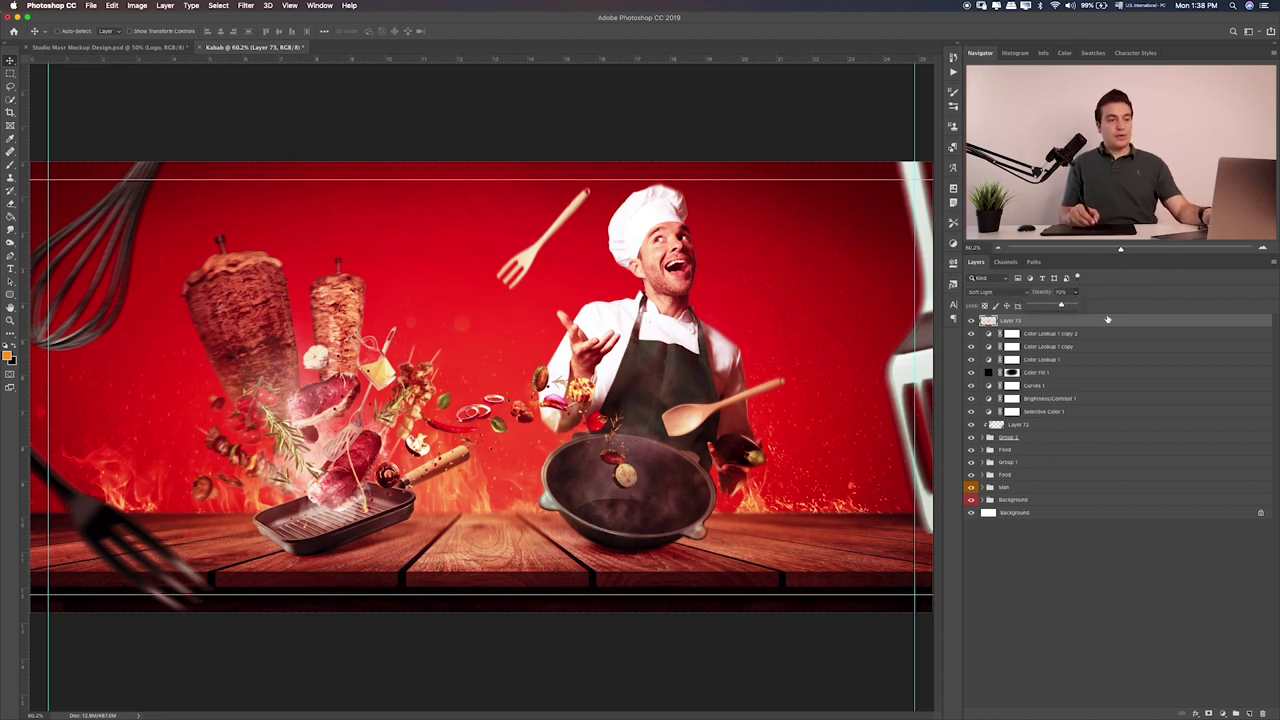
click(1089, 385)
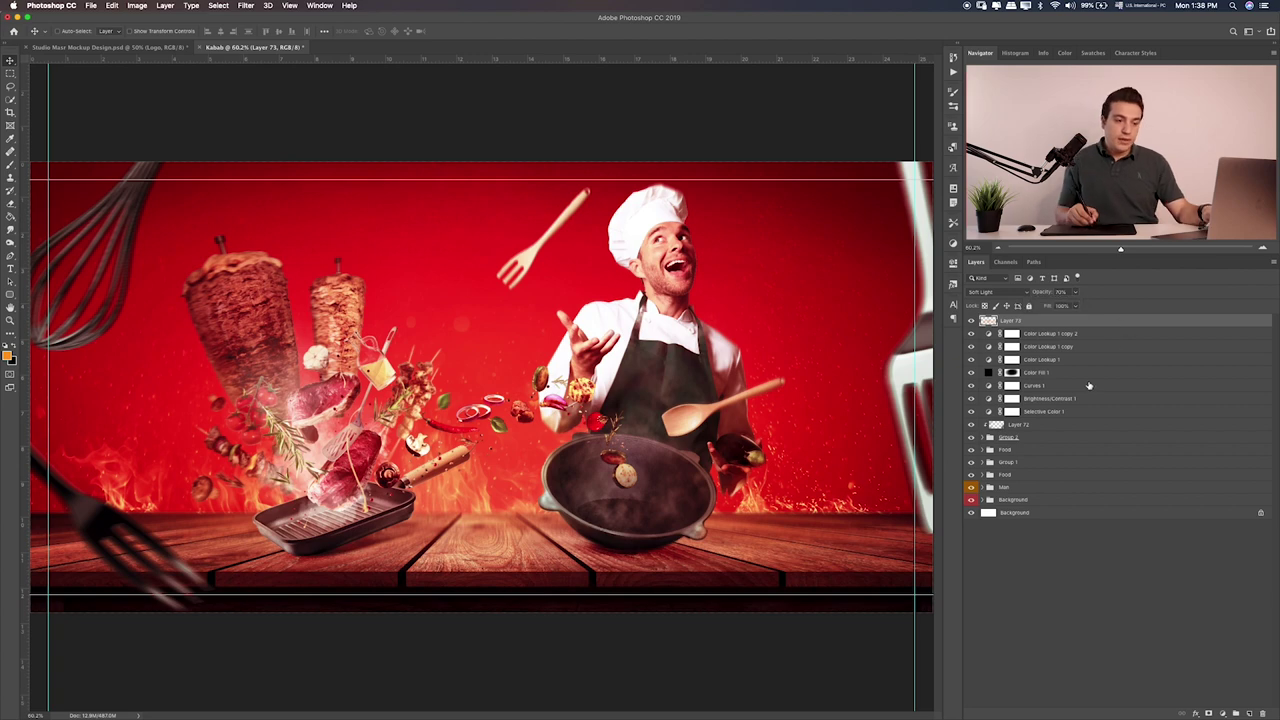
click(1223, 712)
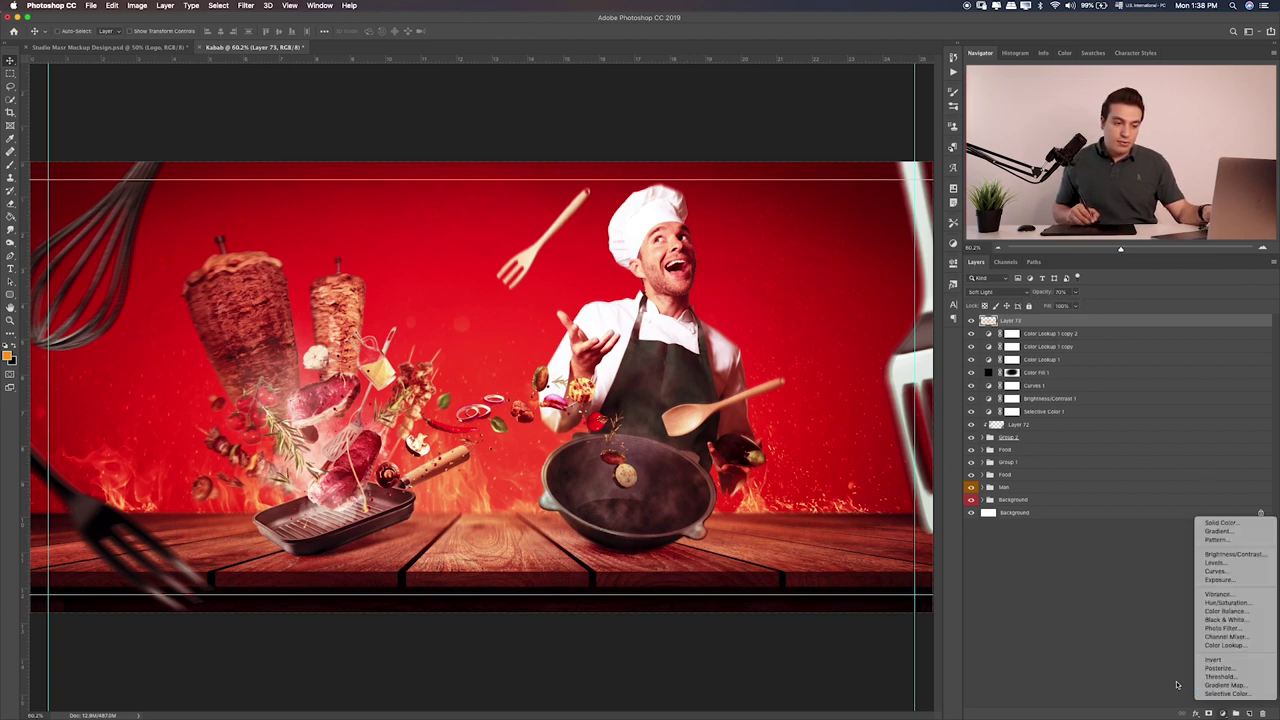
click(1225, 686)
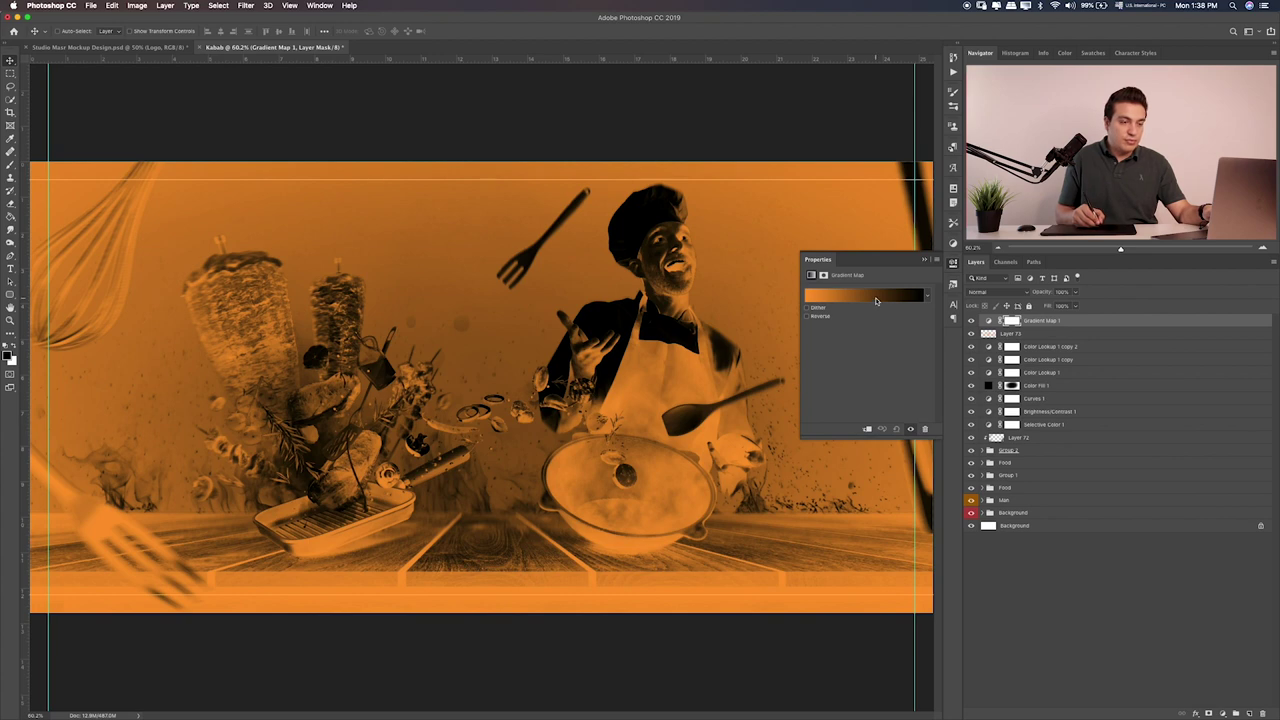
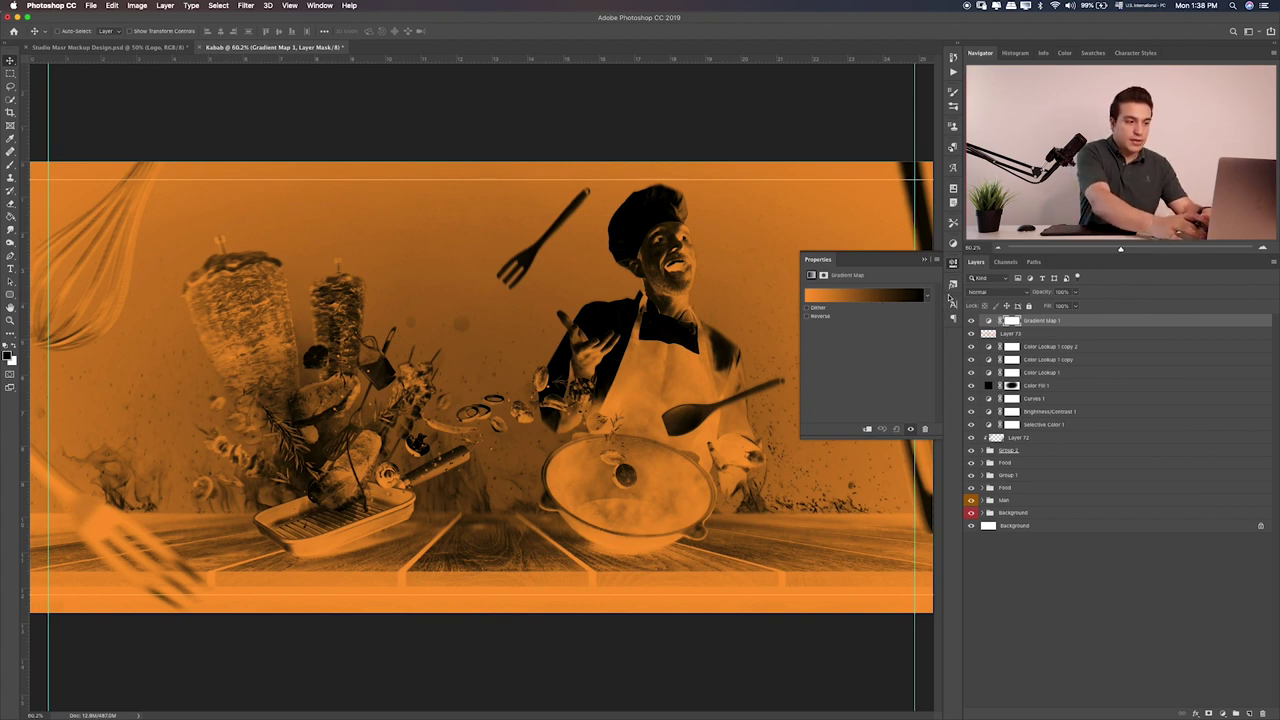
Cycle through blend modes on Gradient Map 1 and settle on Soft Light
key(shift+plus)
key(shift+plus)
key(shift+plus)
key(shift+plus)
key(shift+plus)
key(shift+plus)
key(shift+plus)
key(shift+plus)
key(shift+plus)
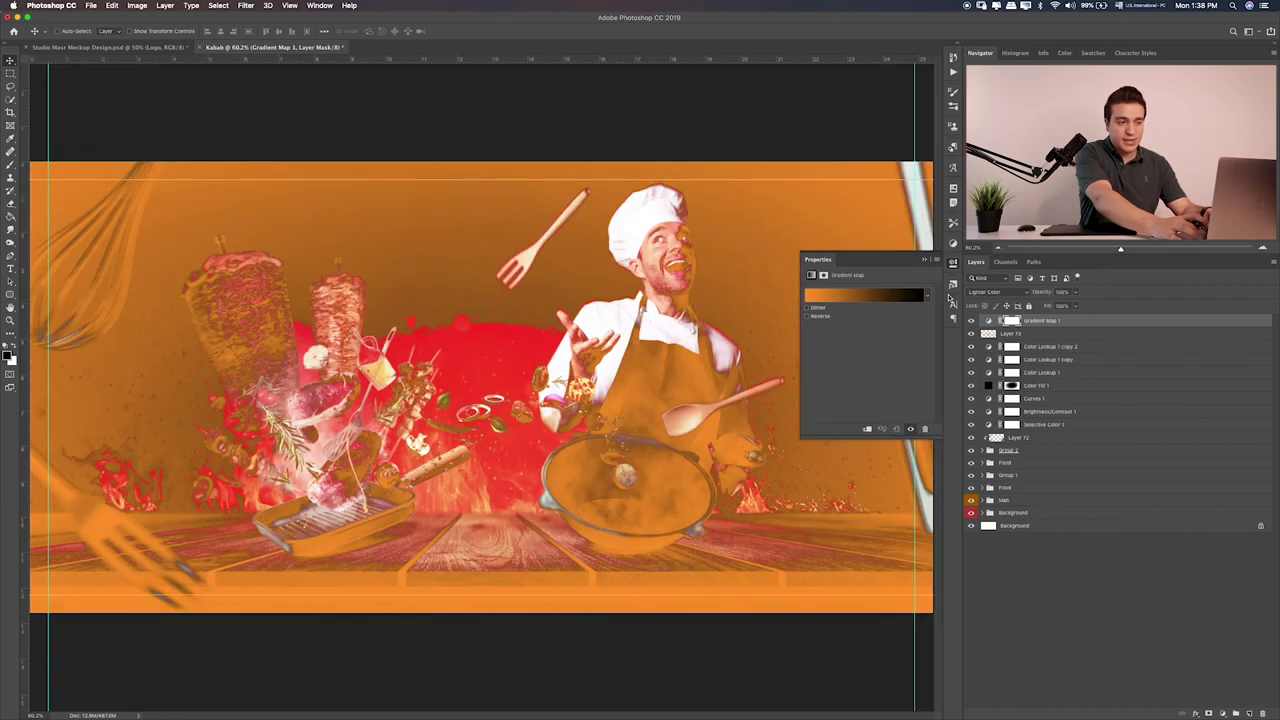
key(shift+plus)
key(shift+plus)
key(shift+plus)
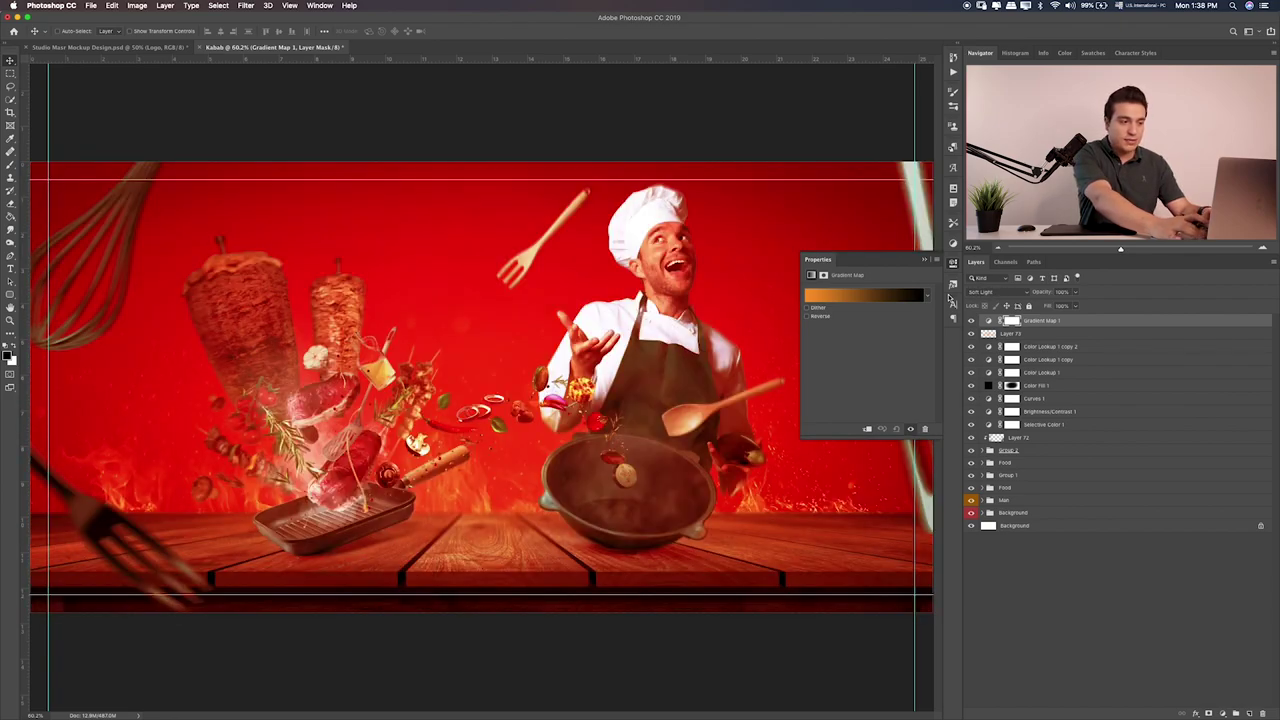
key(shift+plus)
key(shift+plus)
key(shift+plus)
key(shift+plus)
key(shift+plus)
key(shift+plus)
key(shift+plus)
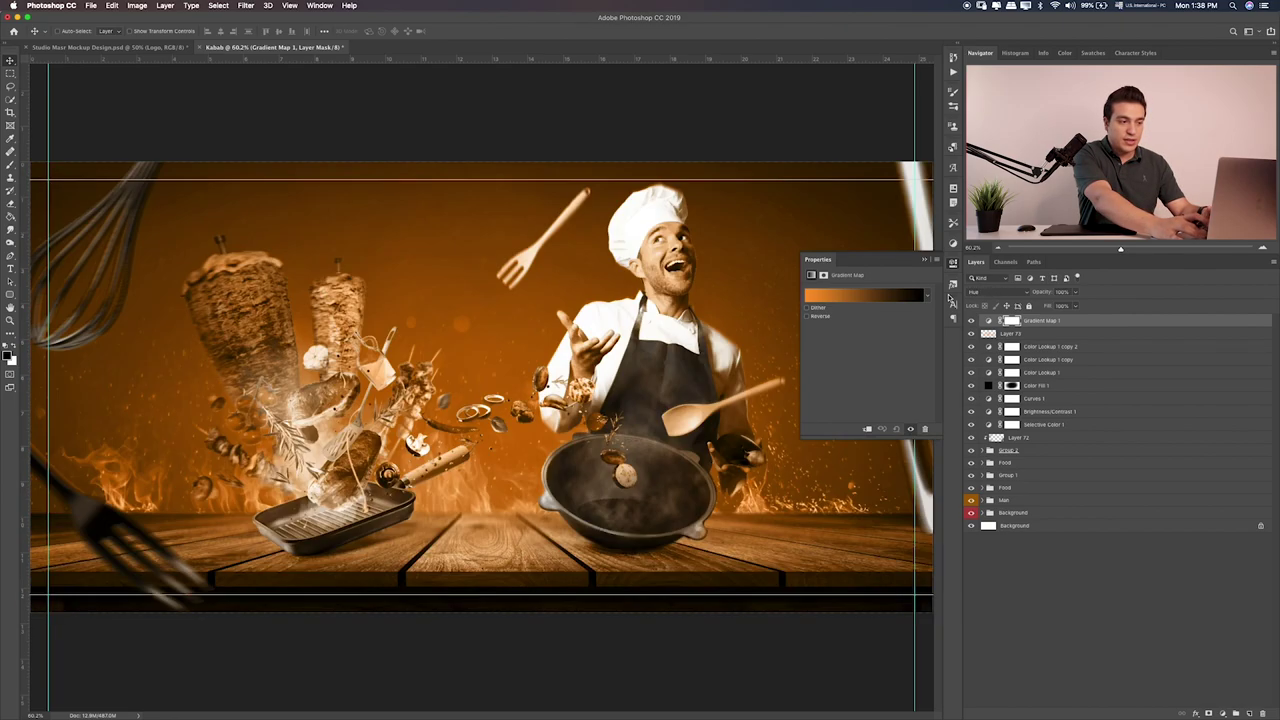
key(shift+plus)
key(shift+plus)
key(shift+plus)
key(shift+plus)
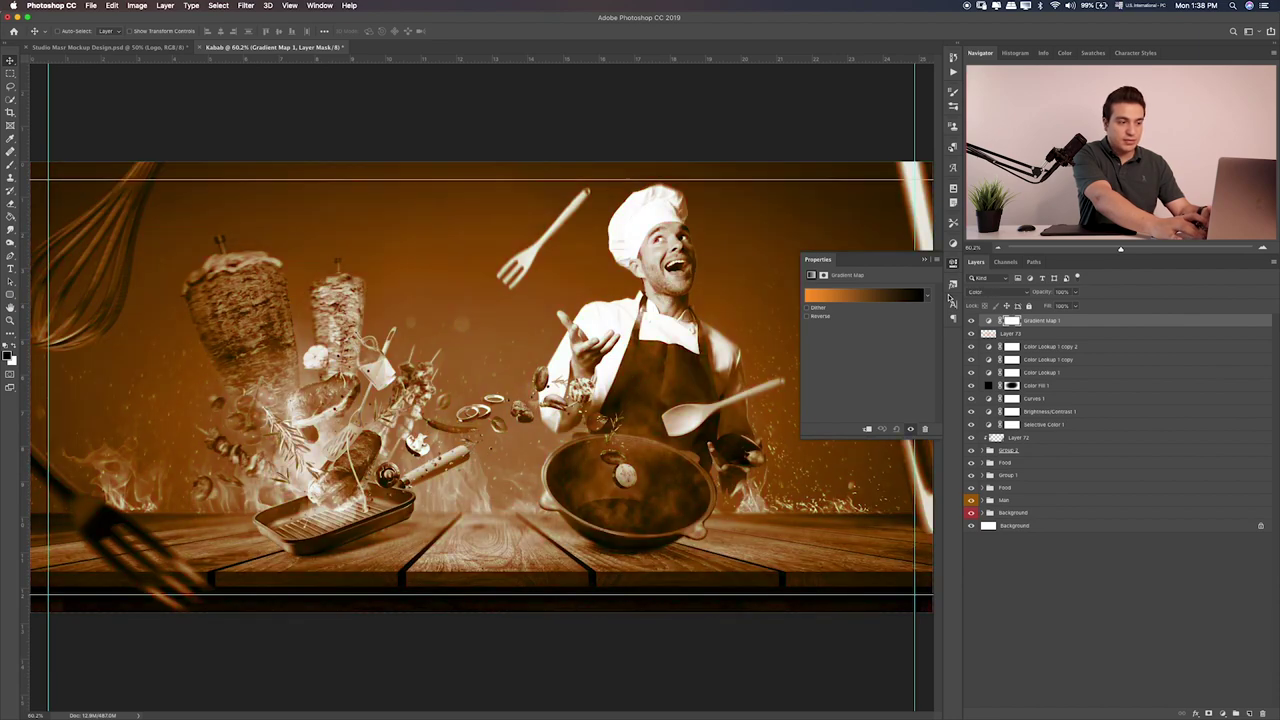
key(shift+plus)
key(shift+plus)
key(shift+minus)
key(shift+plus)
key(shift+plus)
key(shift+plus)
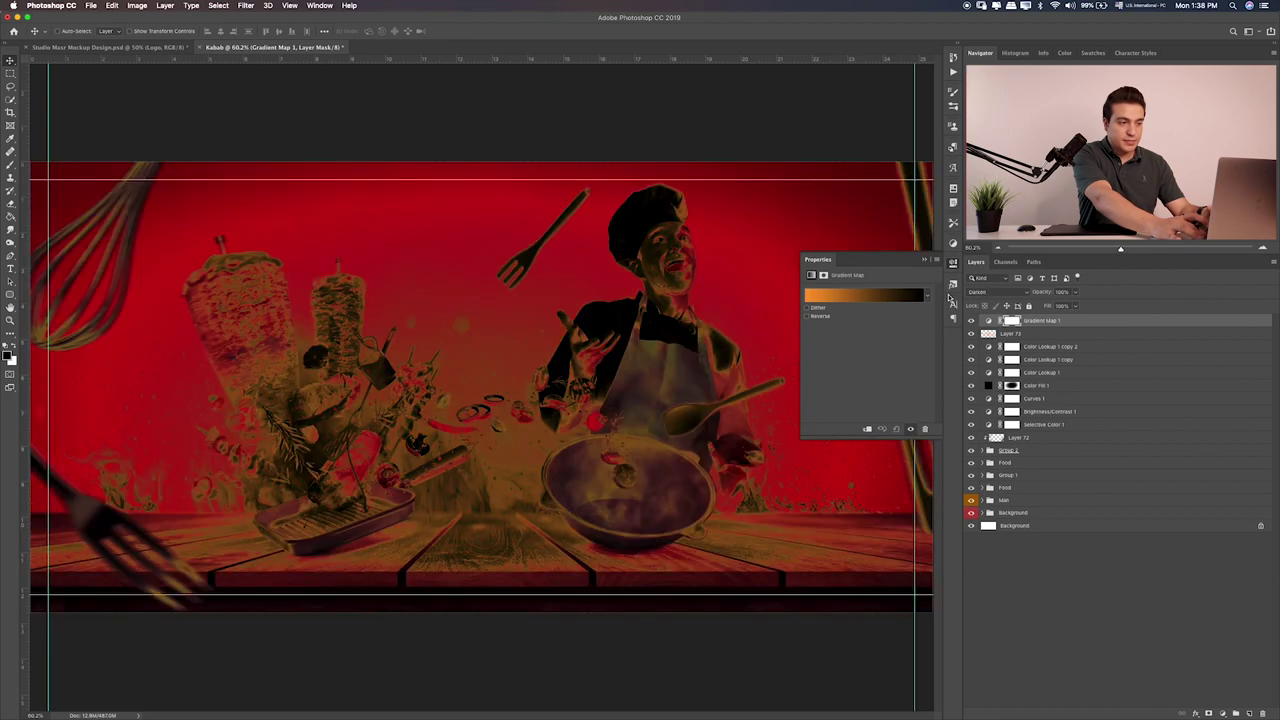
key(shift+plus)
key(shift+plus)
key(shift+plus)
key(shift+plus)
key(shift+plus)
key(shift+plus)
key(shift+plus)
key(shift+plus)
key(shift+plus)
key(shift+plus)
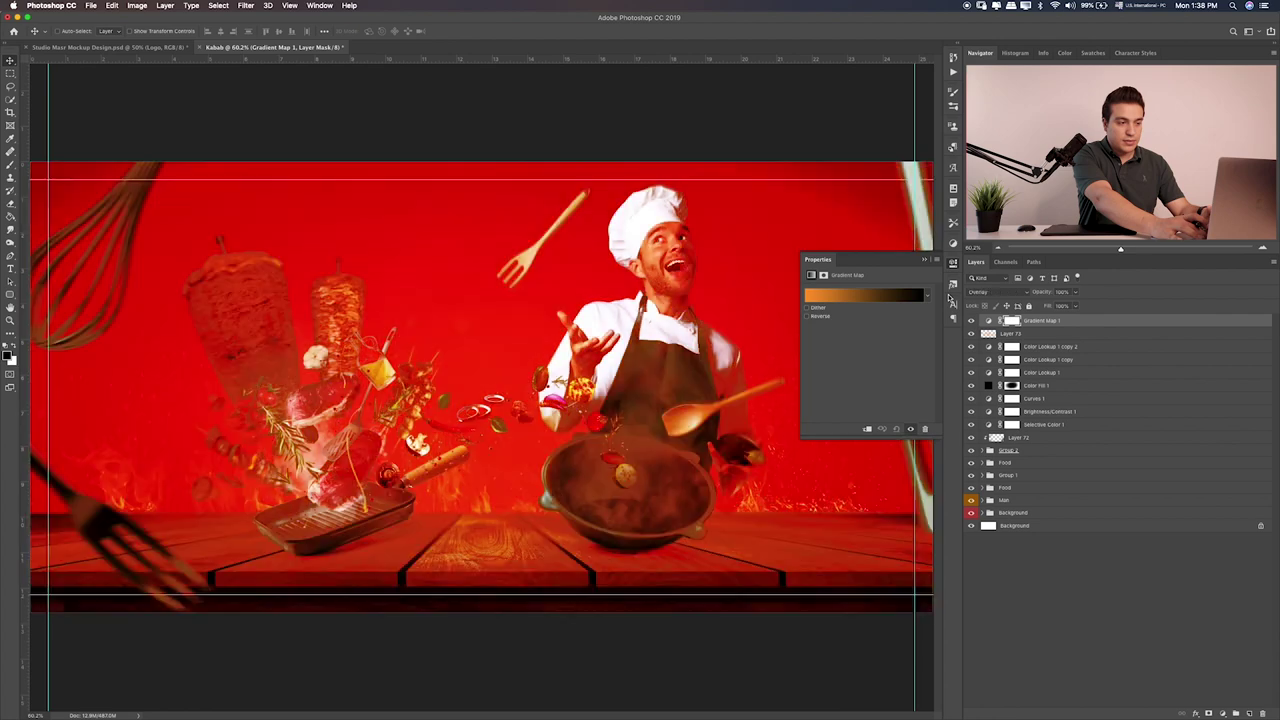
key(shift+plus)
key(shift+plus)
key(shift+minus)
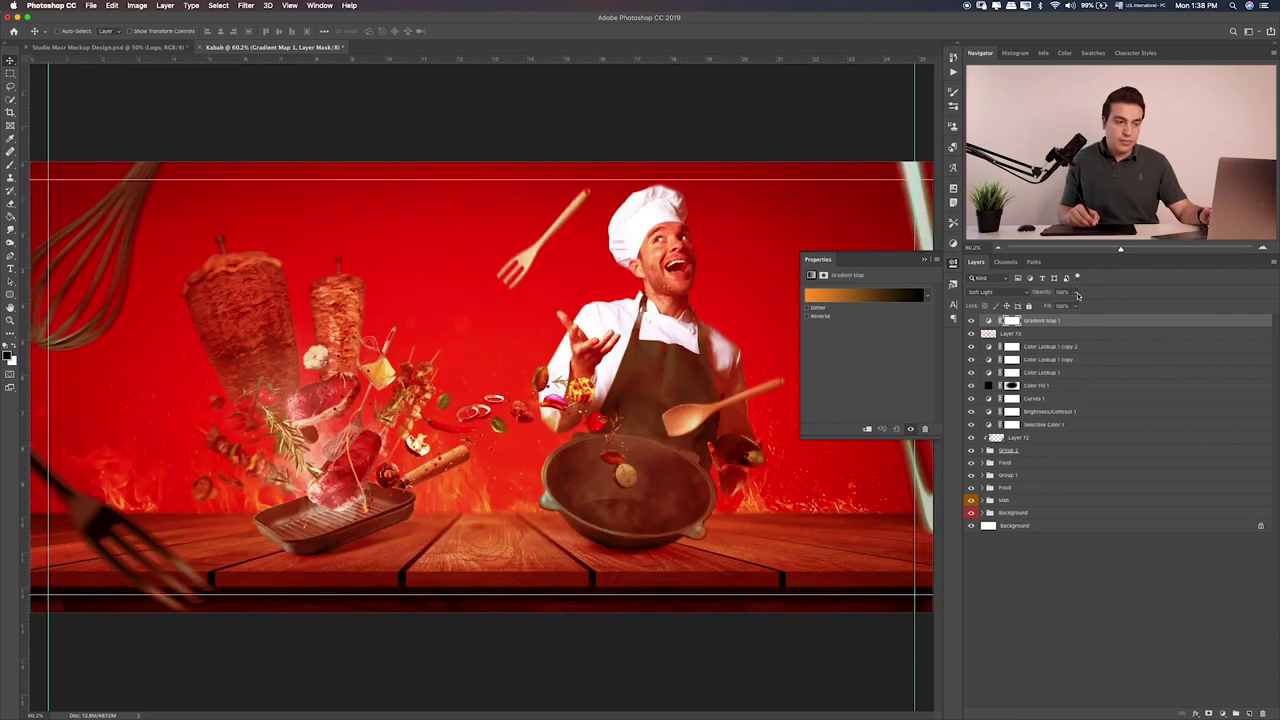
Lower Gradient Map 1's opacity to 18% and target its adjustment thumbnail
drag(1077, 295, 1018, 308)
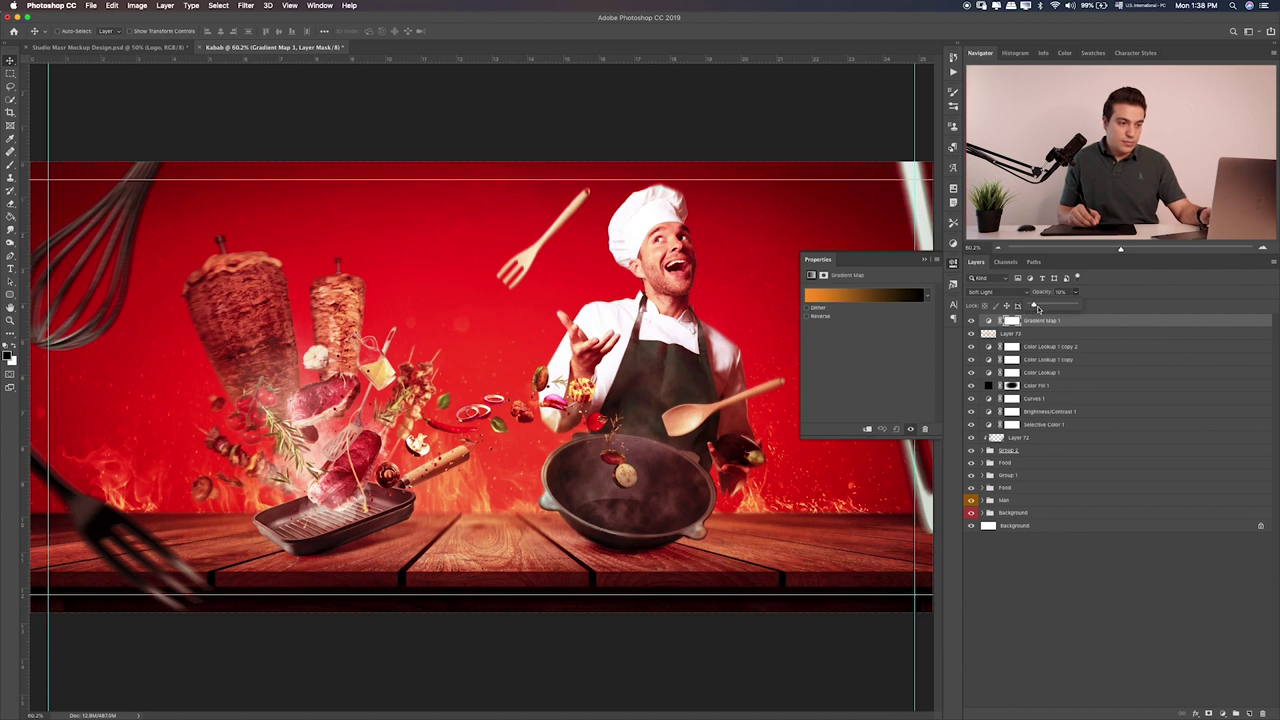
drag(1040, 309, 1034, 310)
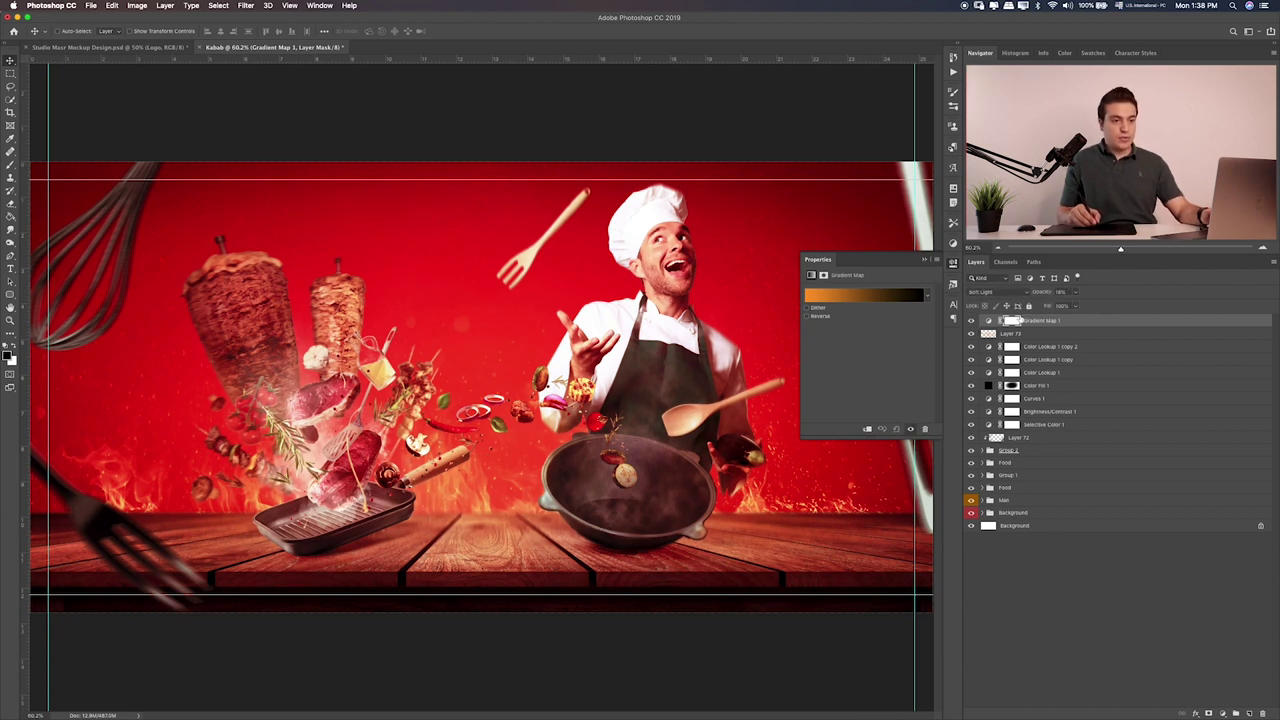
click(989, 320)
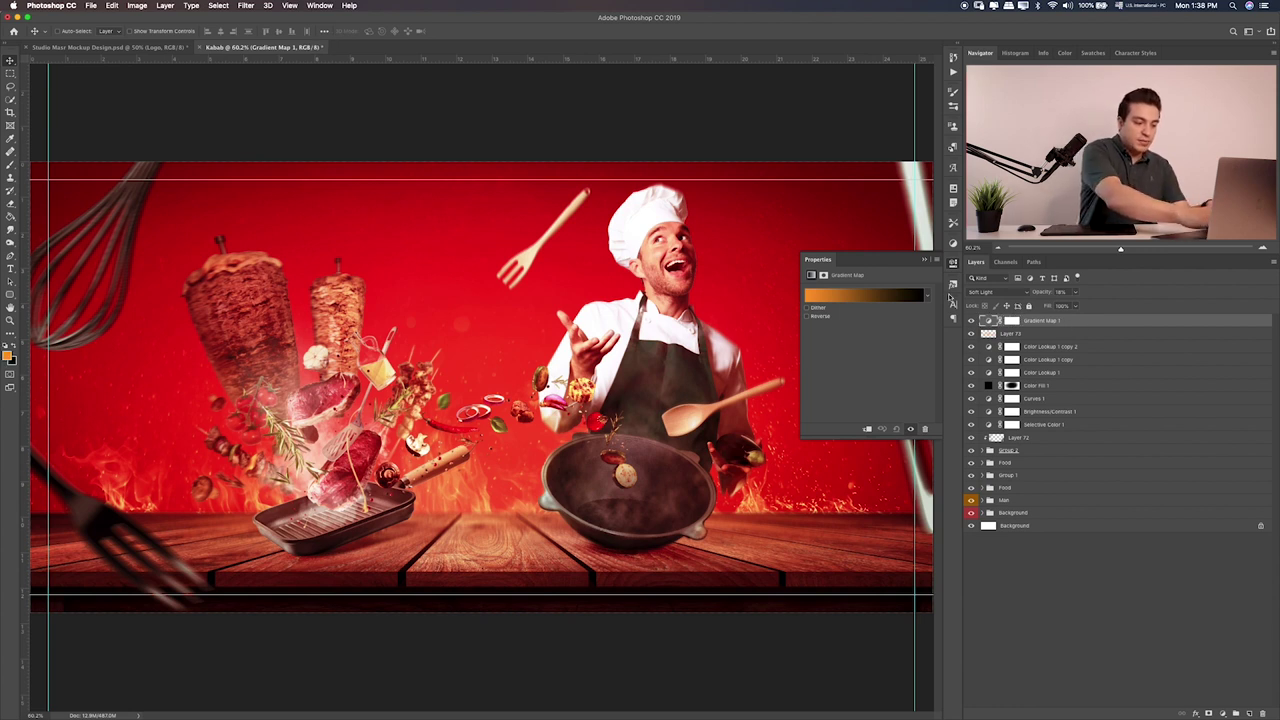
Stamp all visible layers into a new top layer and bring it into the Camera Raw Filter
key(ctrl+alt+shift+e)
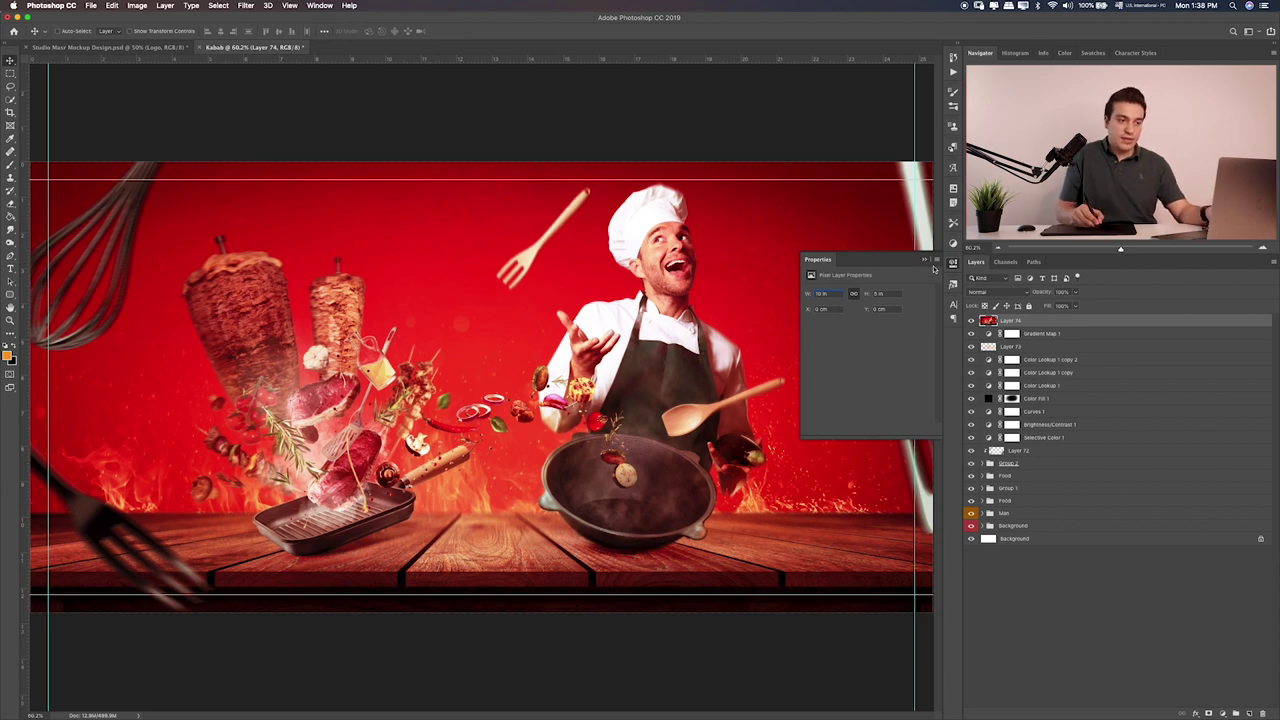
click(926, 261)
click(246, 6)
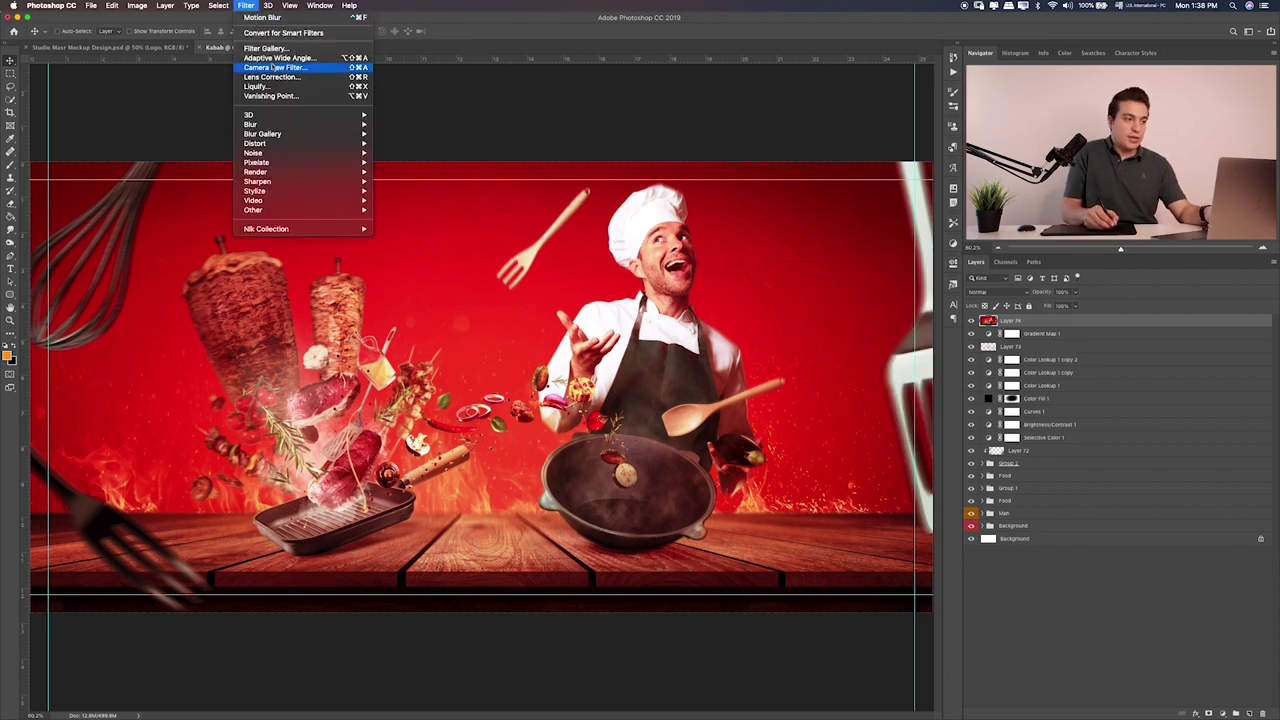
click(274, 68)
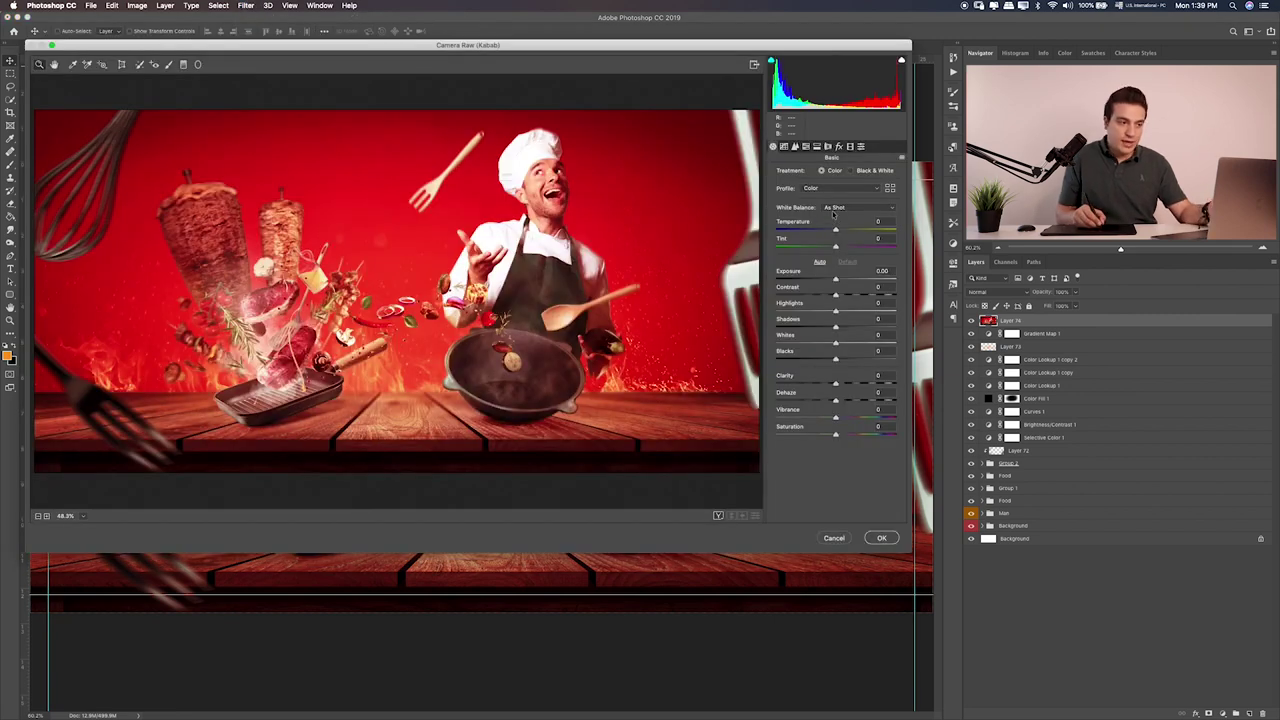
Apply Camera Raw Auto tone, then lower Exposure slightly and lift the Blacks
click(819, 263)
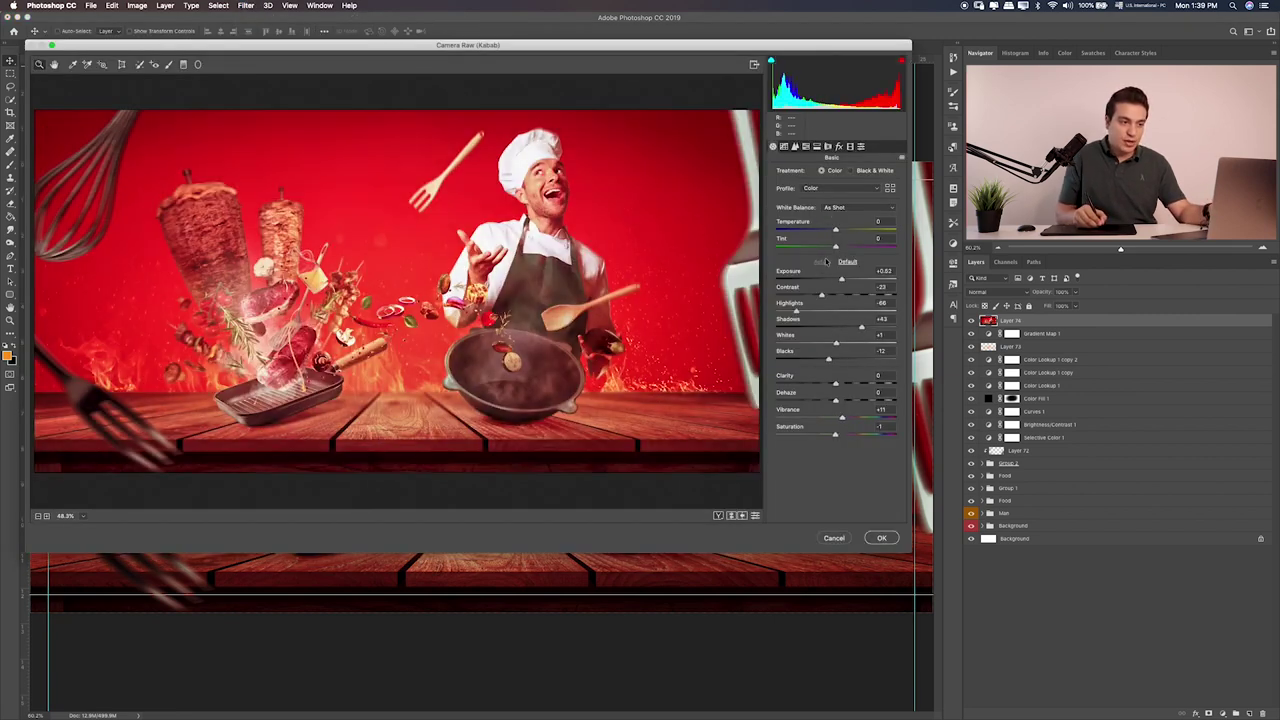
click(847, 263)
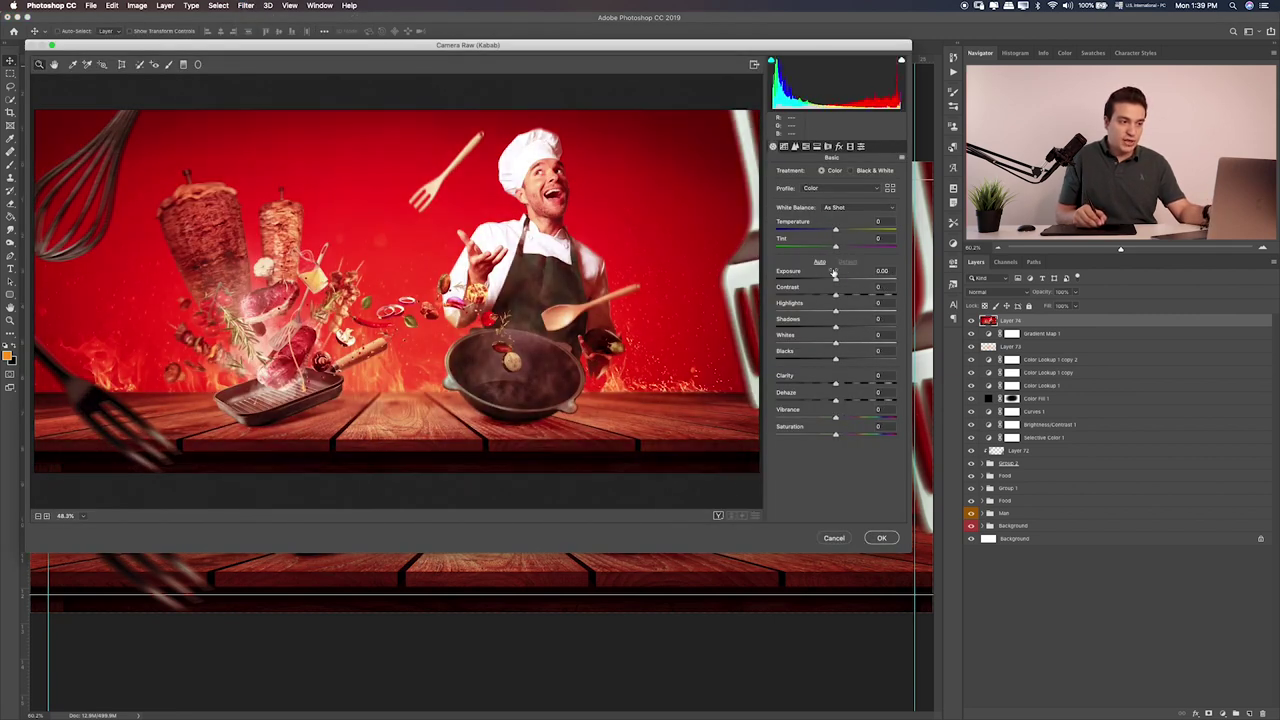
click(820, 263)
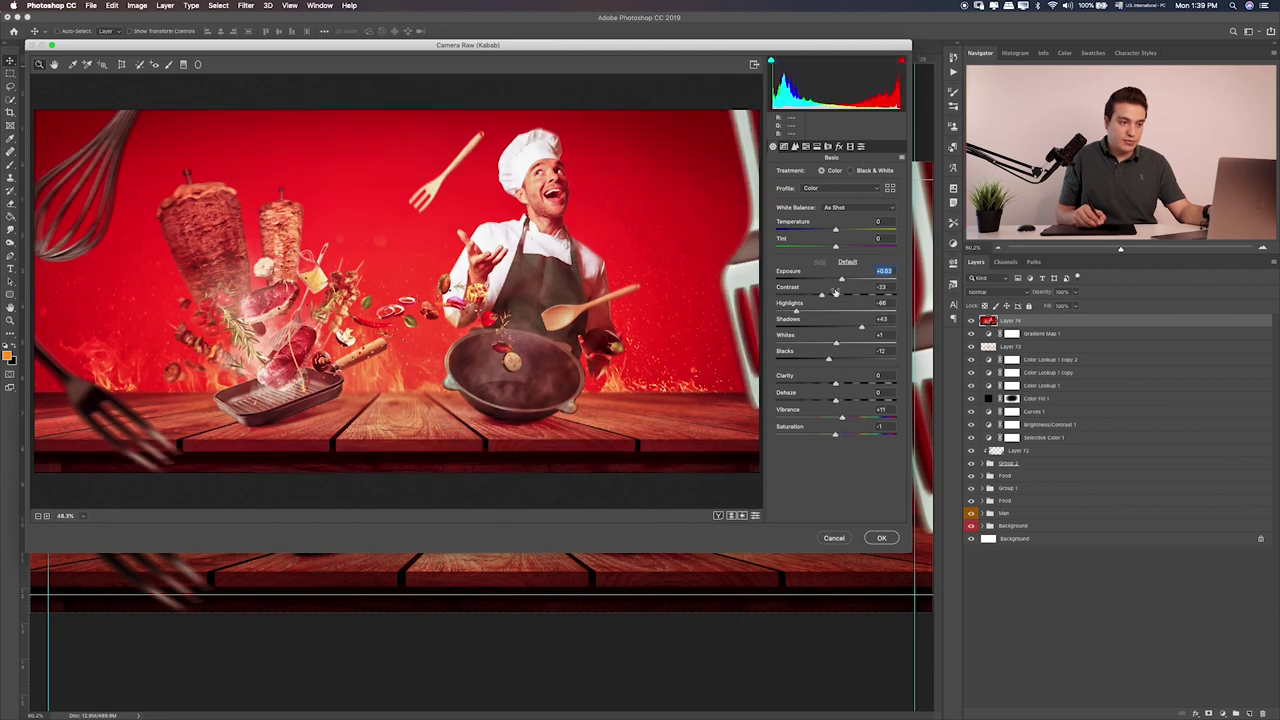
mouse_move(843, 280)
mouse_down()
mouse_move(820, 296)
mouse_move(855, 329)
mouse_up()
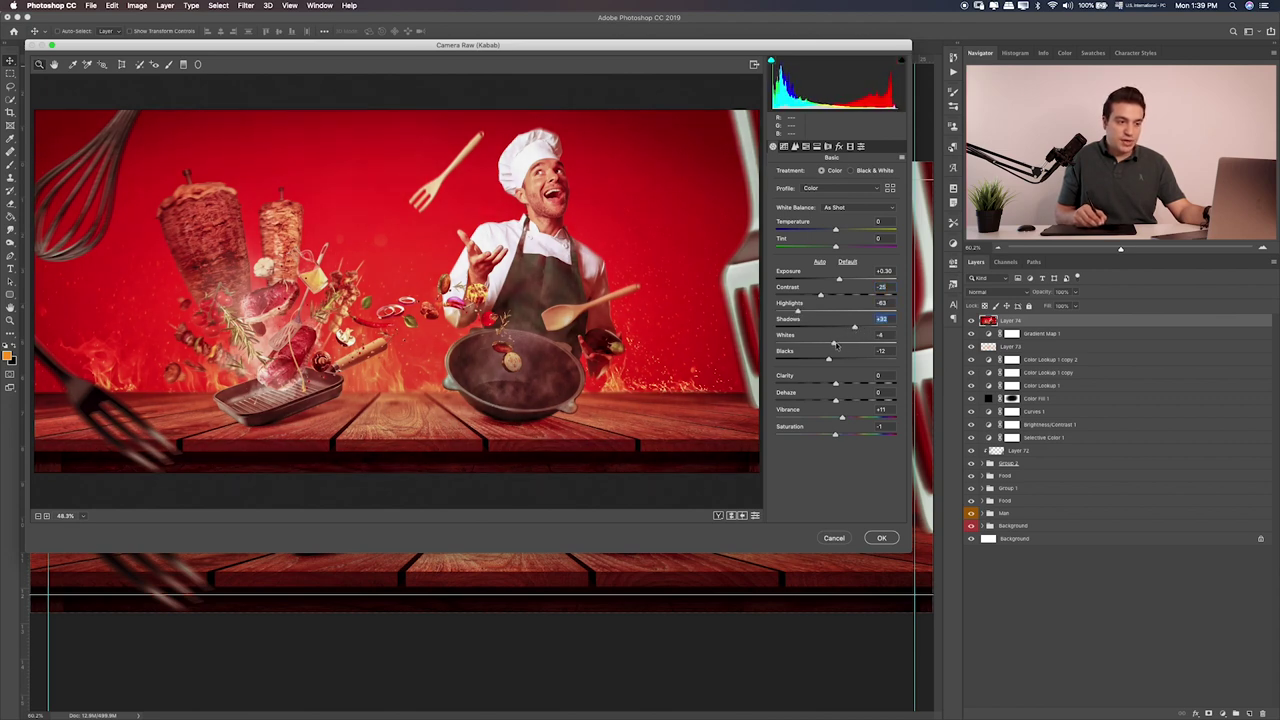
drag(818, 364, 826, 366)
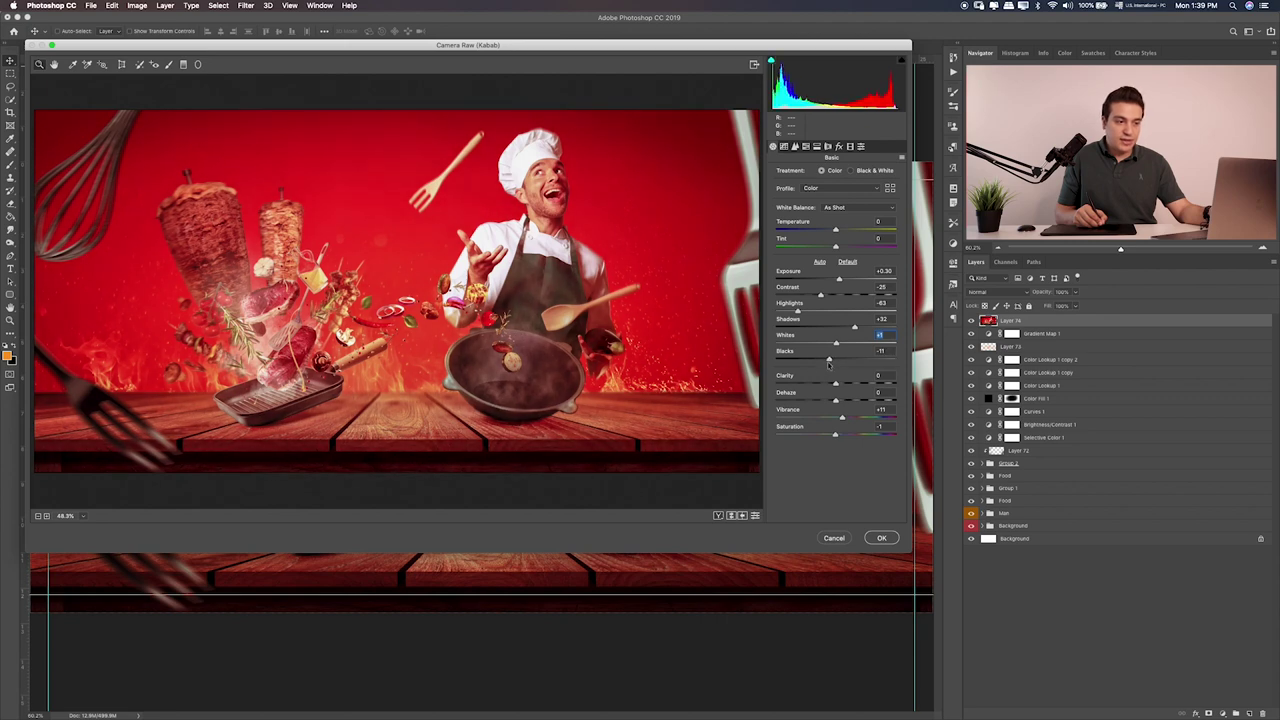
click(828, 366)
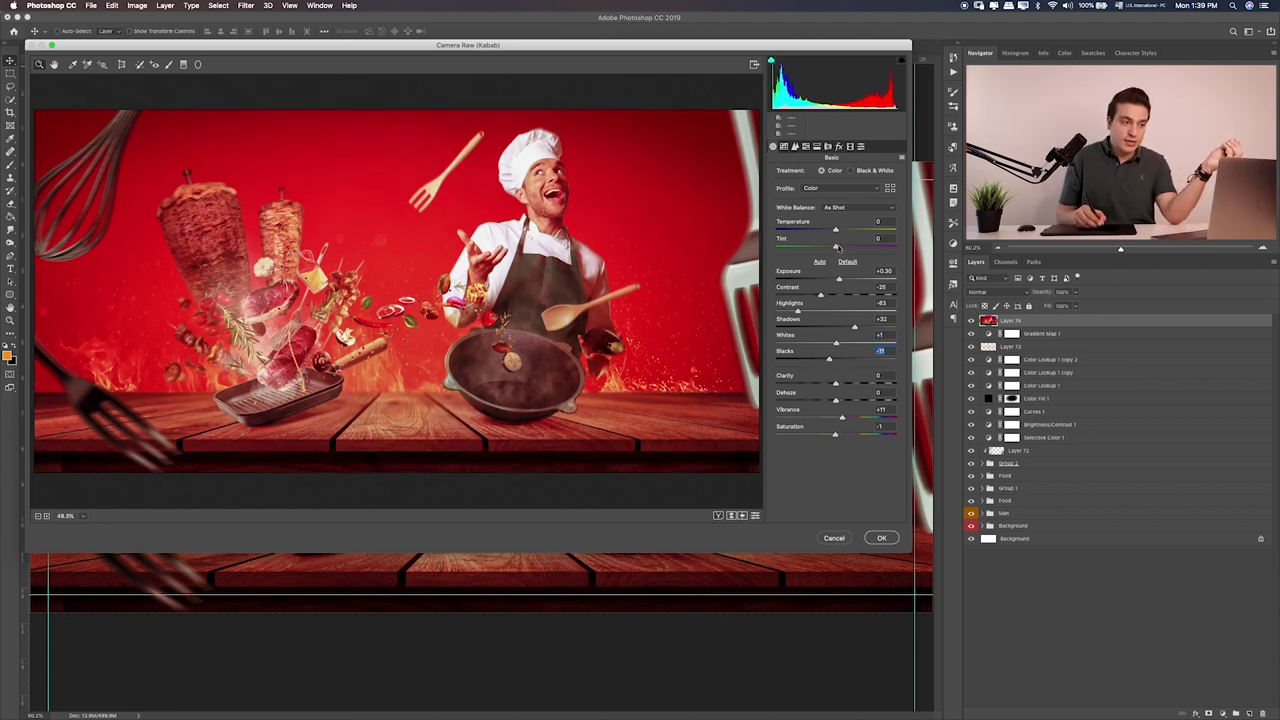
Shift Tint toward magenta to +36 and brighten the Lights in the Tone Curve
mouse_move(836, 247)
mouse_down()
mouse_move(857, 247)
mouse_move(837, 243)
mouse_up()
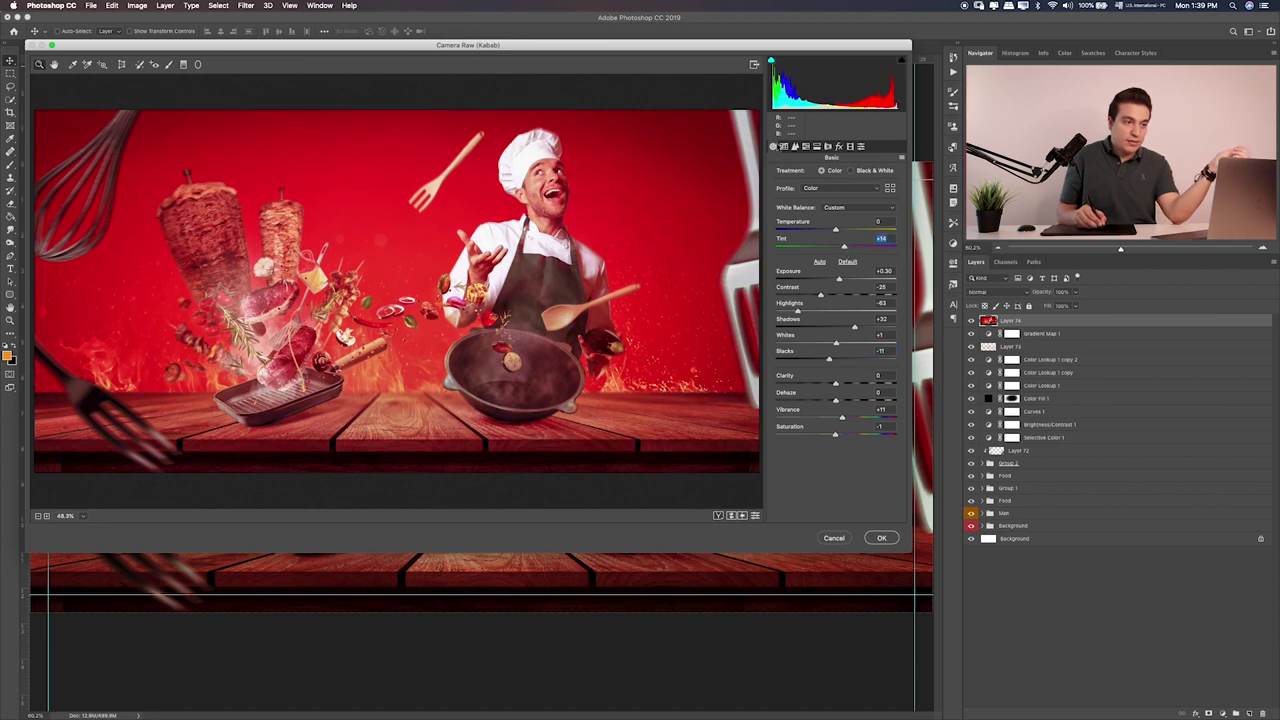
click(784, 146)
drag(836, 352, 843, 386)
Adjust HSL: tweak orange hue and saturation, boost green saturation, set Greens luminance to -12
click(795, 147)
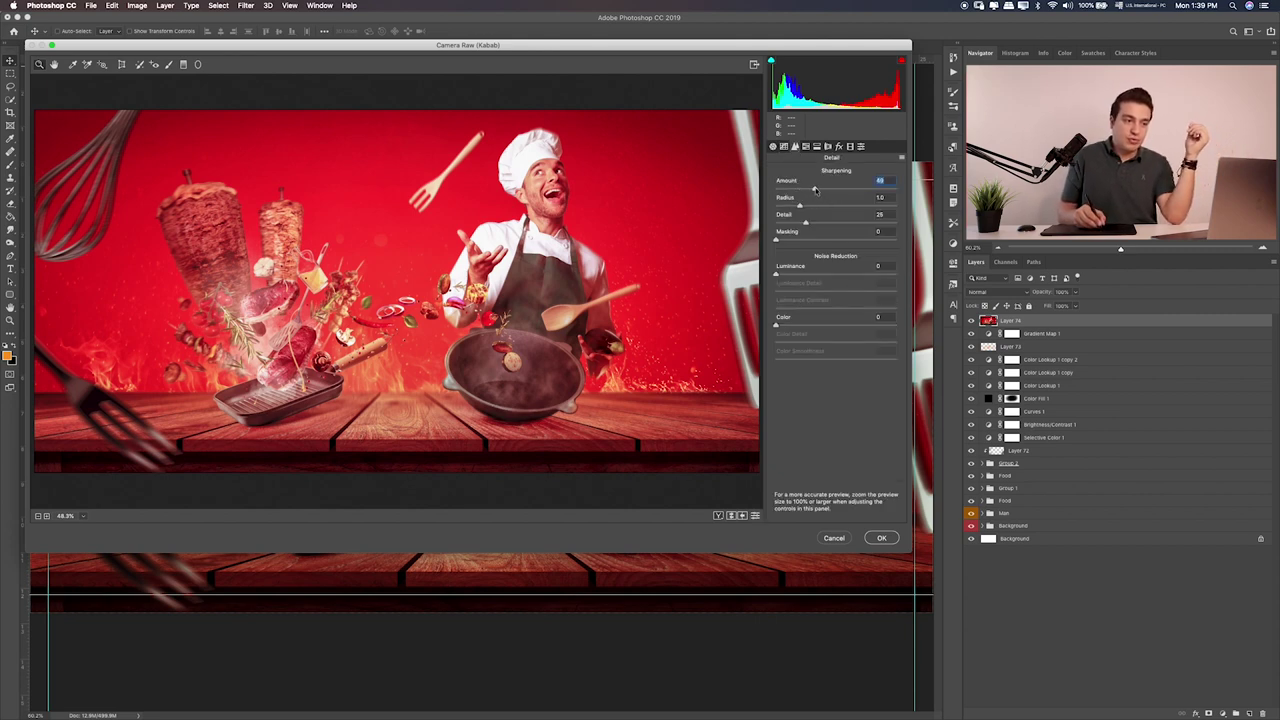
click(806, 147)
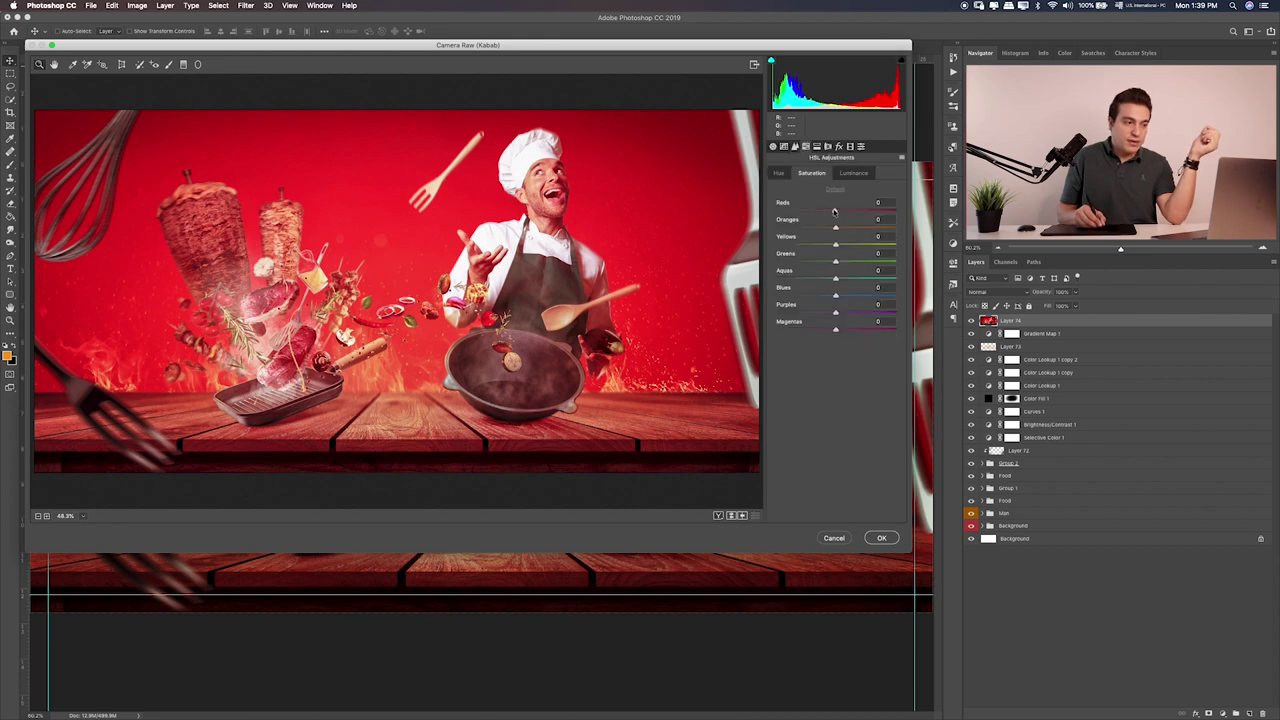
mouse_move(834, 212)
mouse_down()
mouse_move(811, 232)
mouse_move(840, 245)
mouse_up()
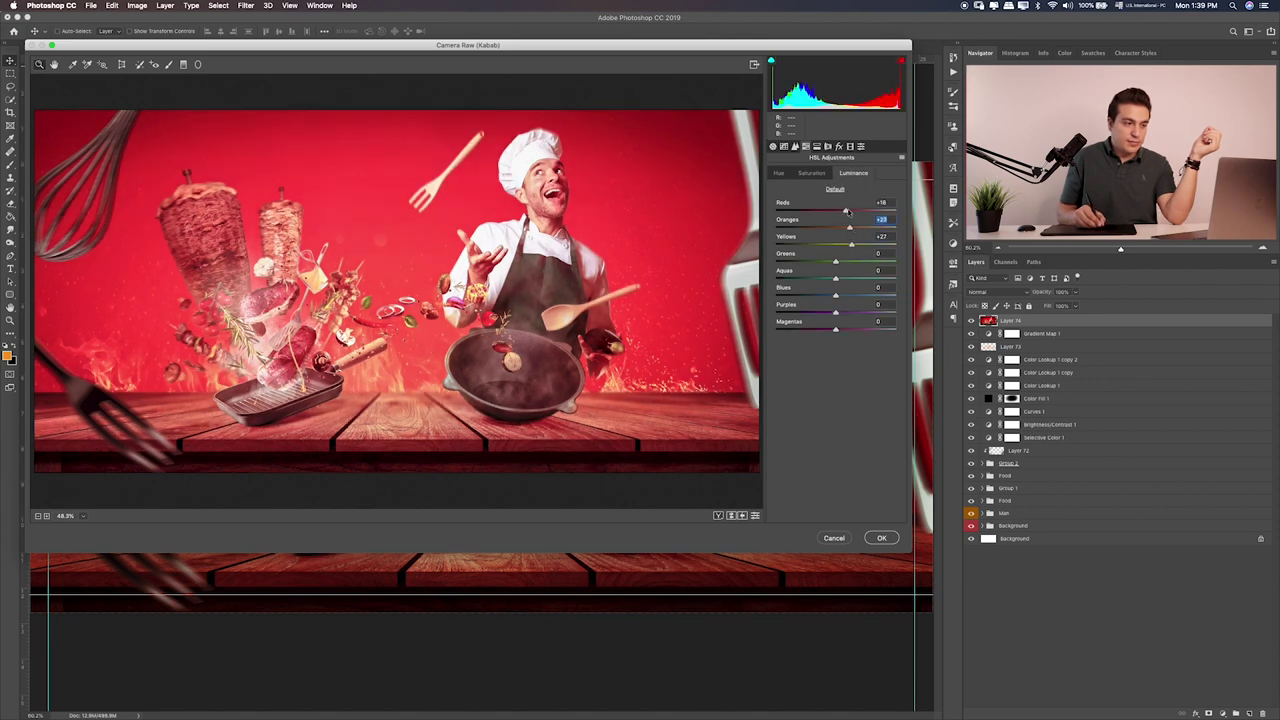
mouse_move(836, 227)
mouse_down()
mouse_move(840, 212)
mouse_move(832, 244)
mouse_up()
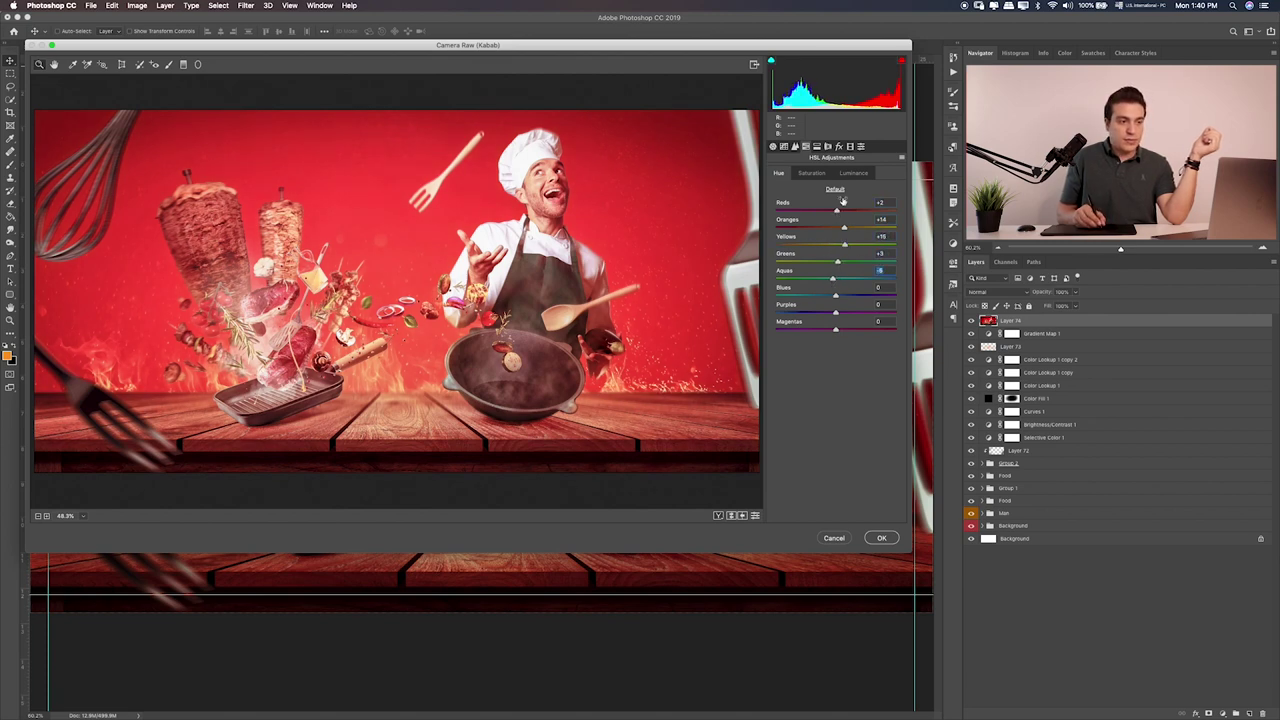
click(815, 175)
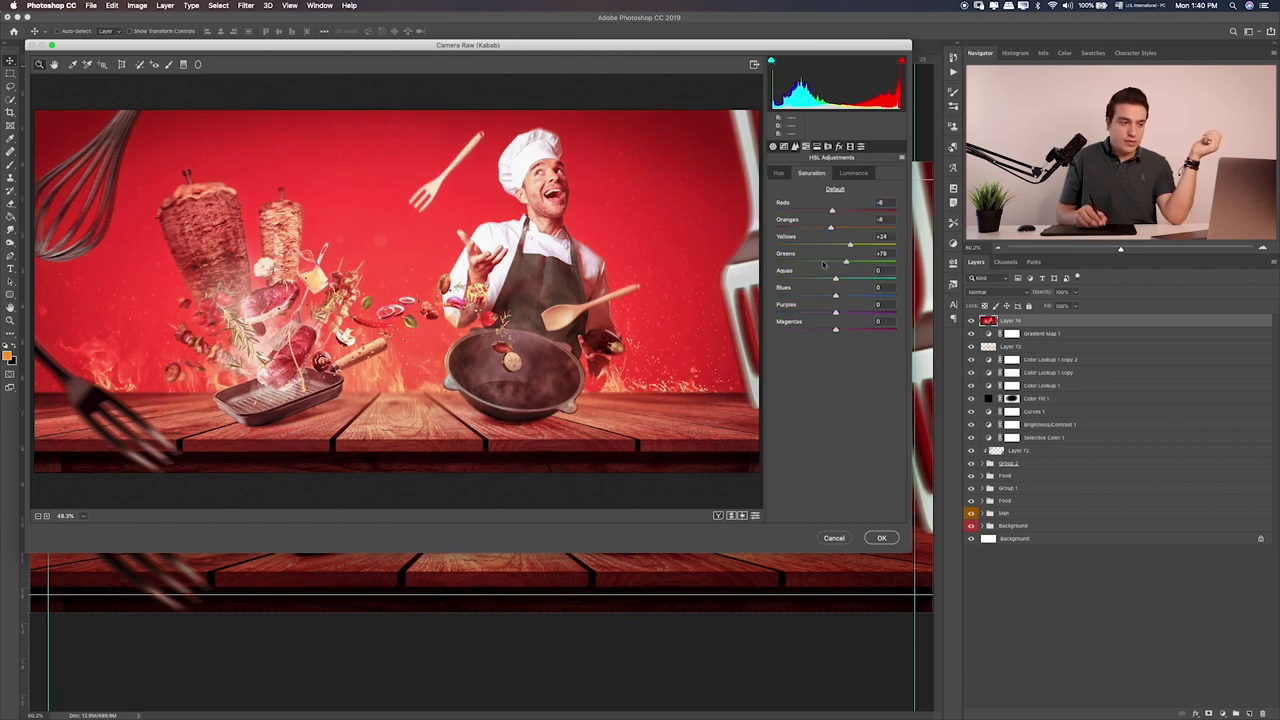
drag(846, 261, 860, 262)
click(853, 173)
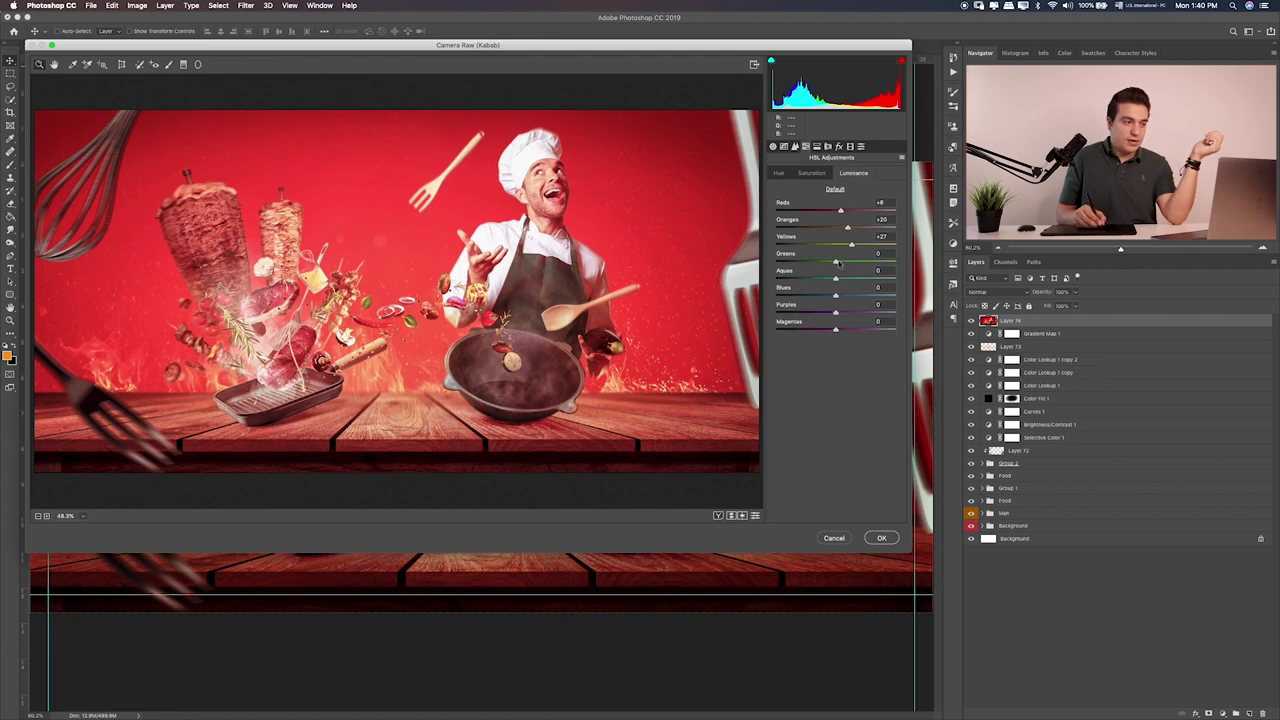
drag(812, 261, 824, 259)
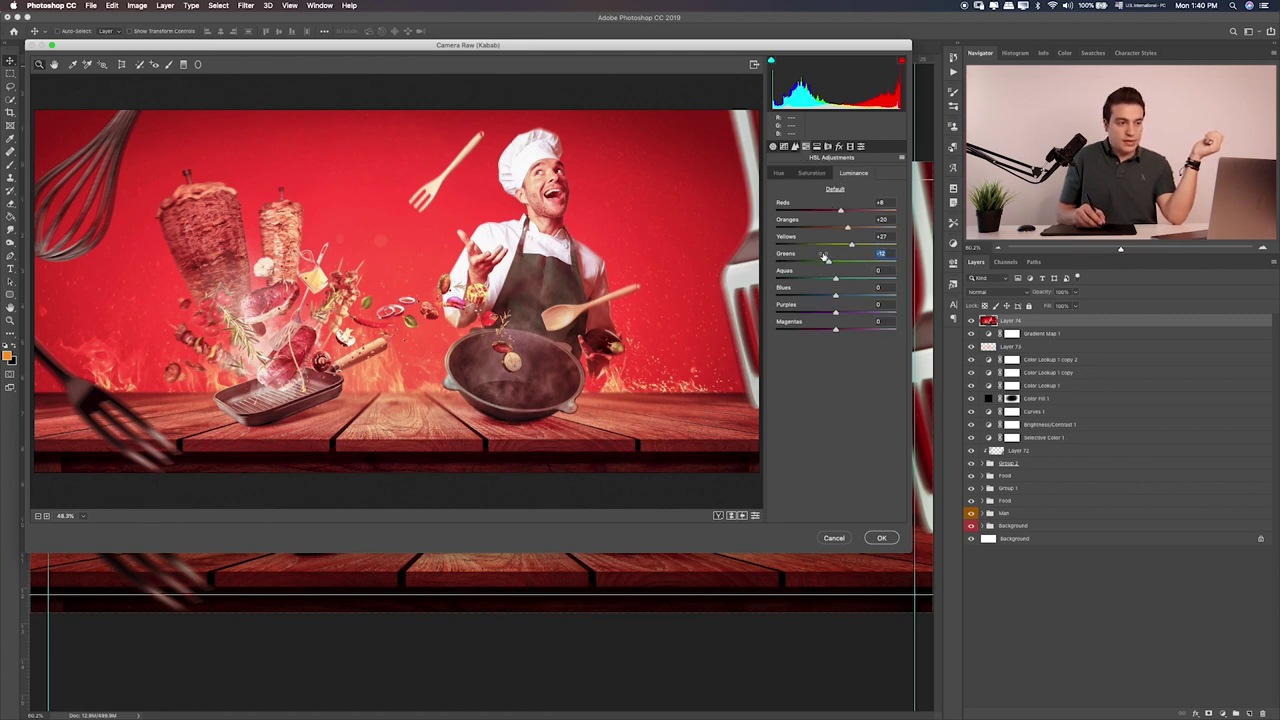
Add a post-crop vignette: Amount -13, Midpoint 41, Roundness -9, Feather 68
click(817, 147)
click(828, 147)
click(839, 147)
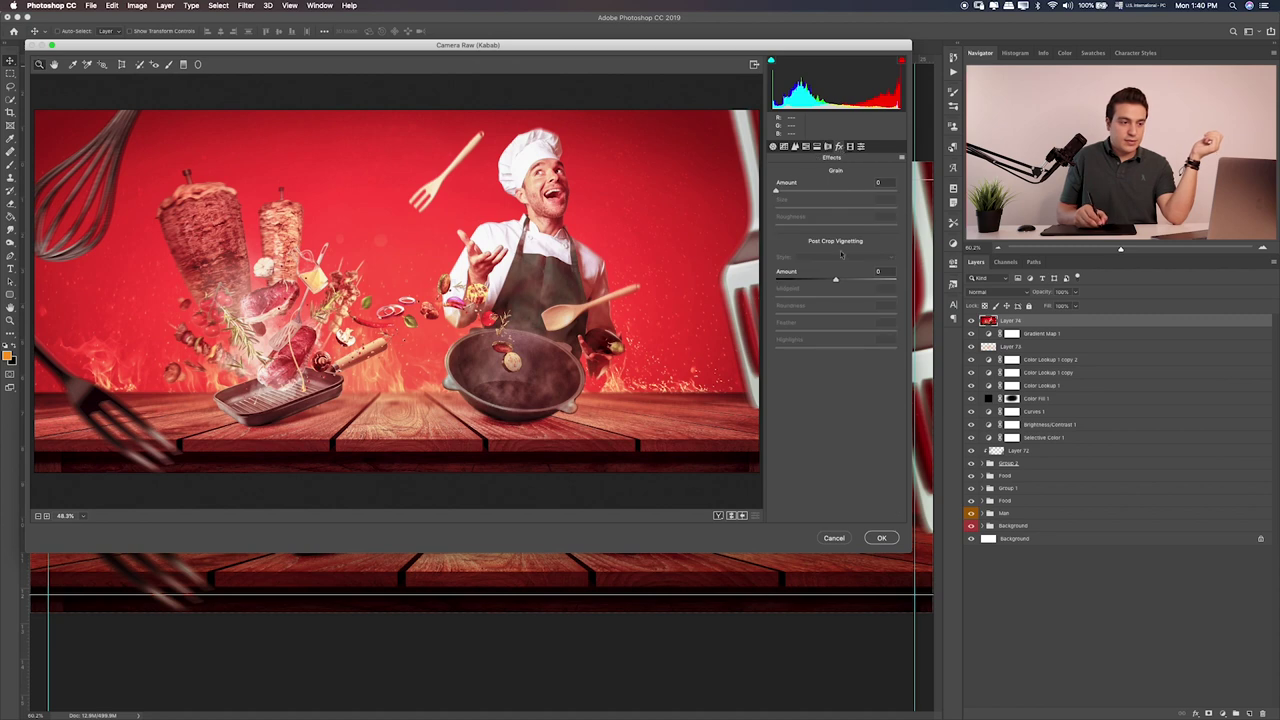
drag(835, 281, 831, 315)
drag(835, 330, 840, 330)
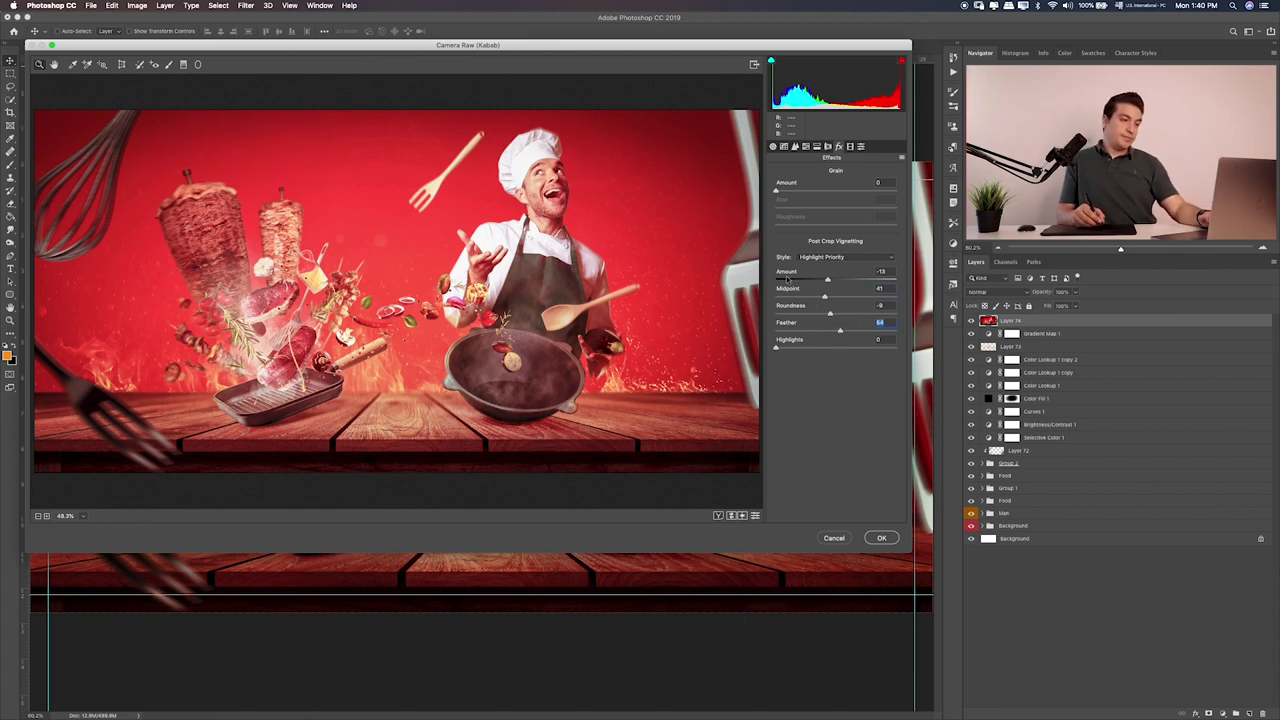
click(850, 147)
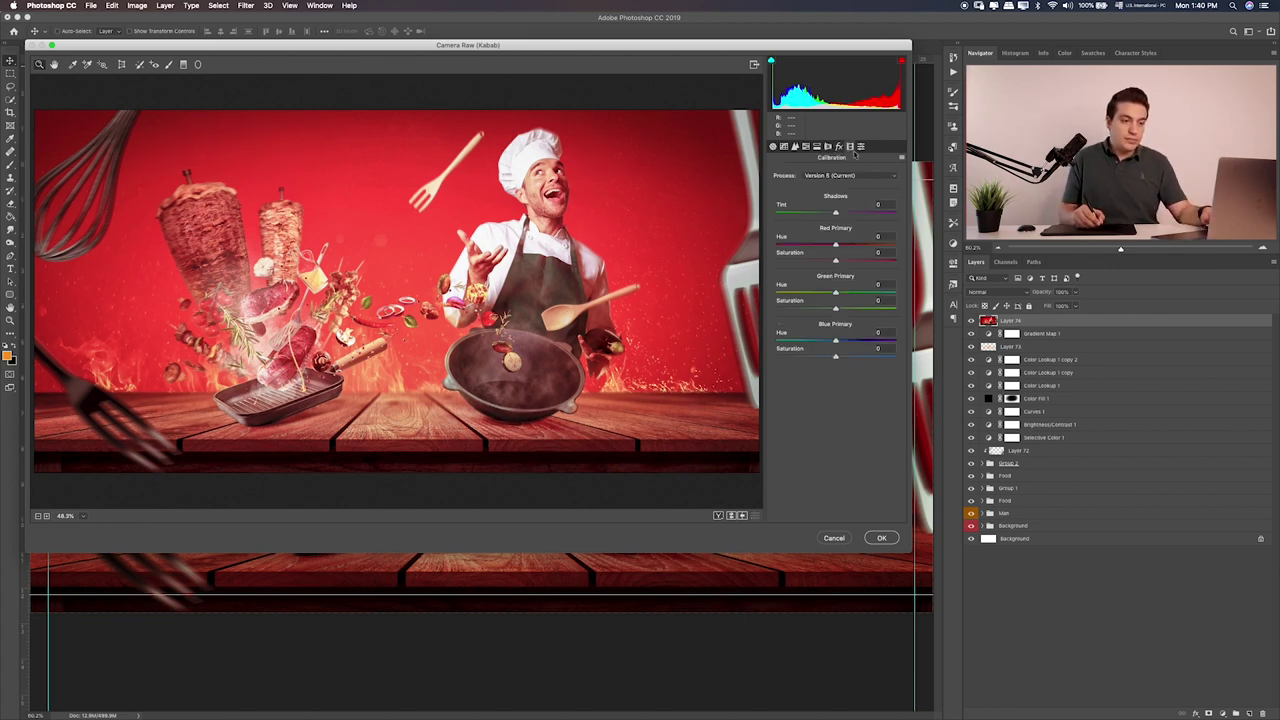
Confirm the Camera Raw grade, toggle Layer 74's visibility to compare, then duplicate it with Ctrl+J
click(881, 538)
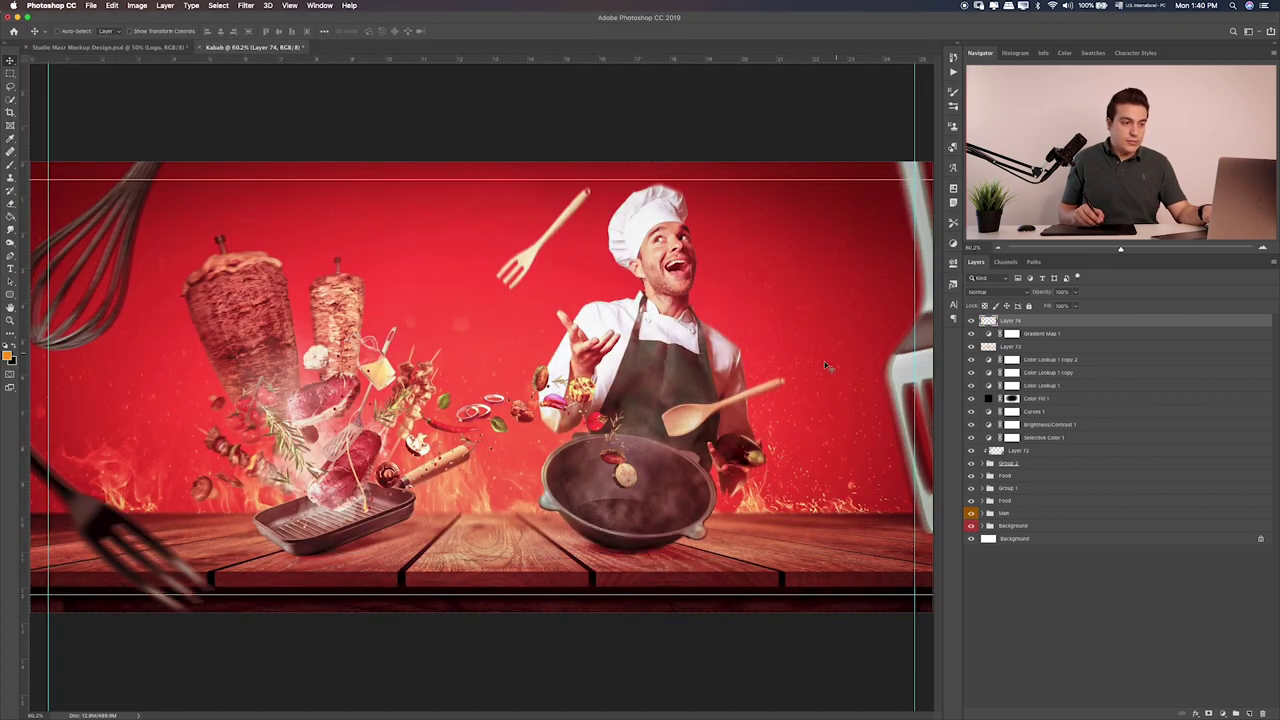
click(969, 321)
click(969, 322)
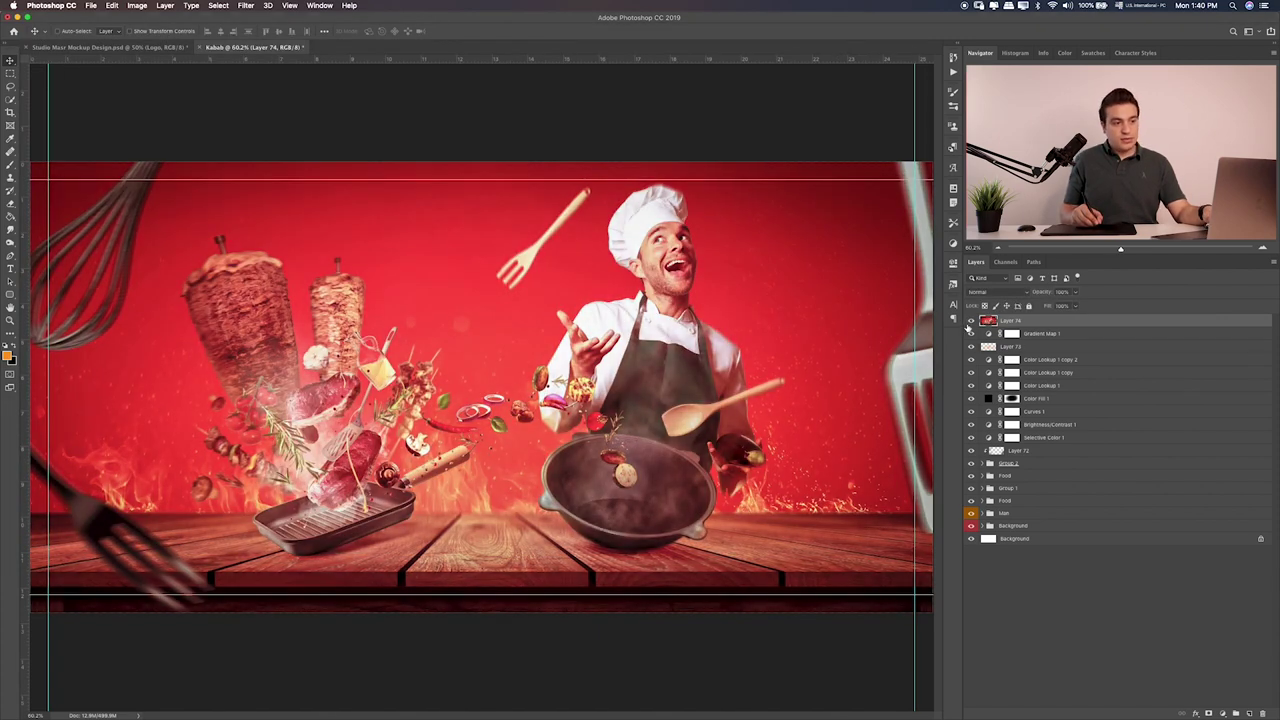
click(970, 321)
click(970, 321)
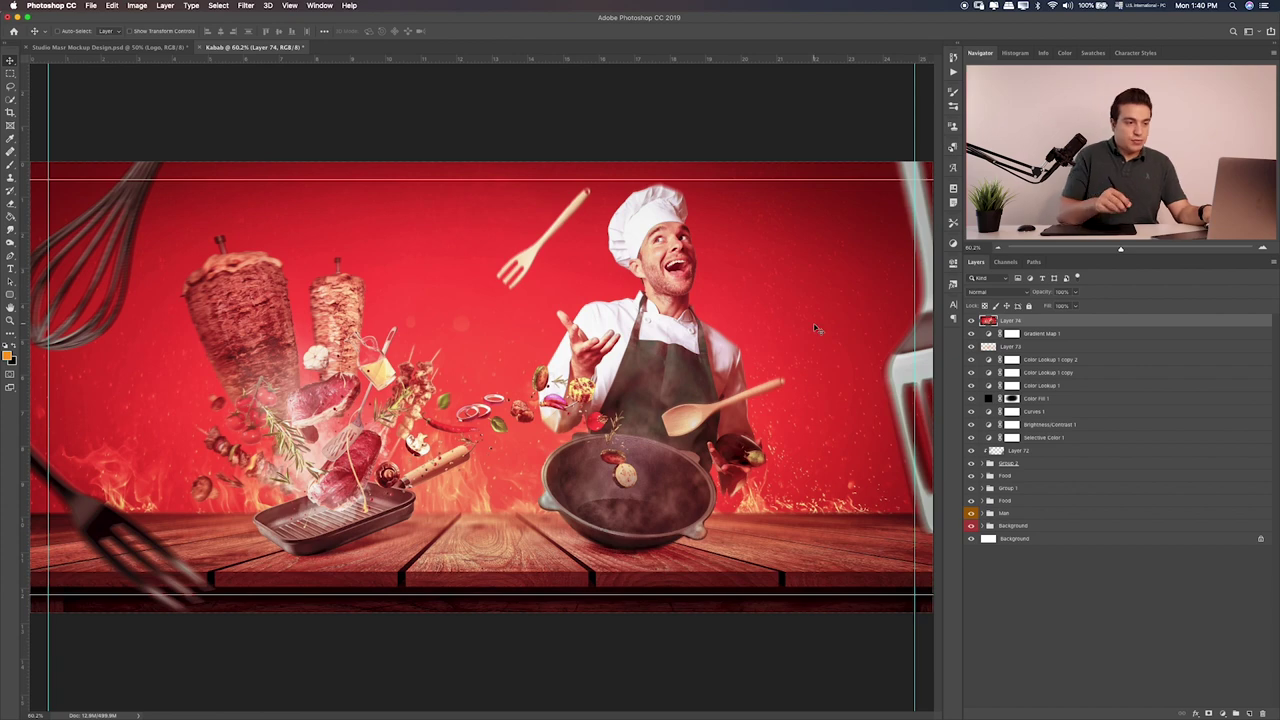
click(970, 321)
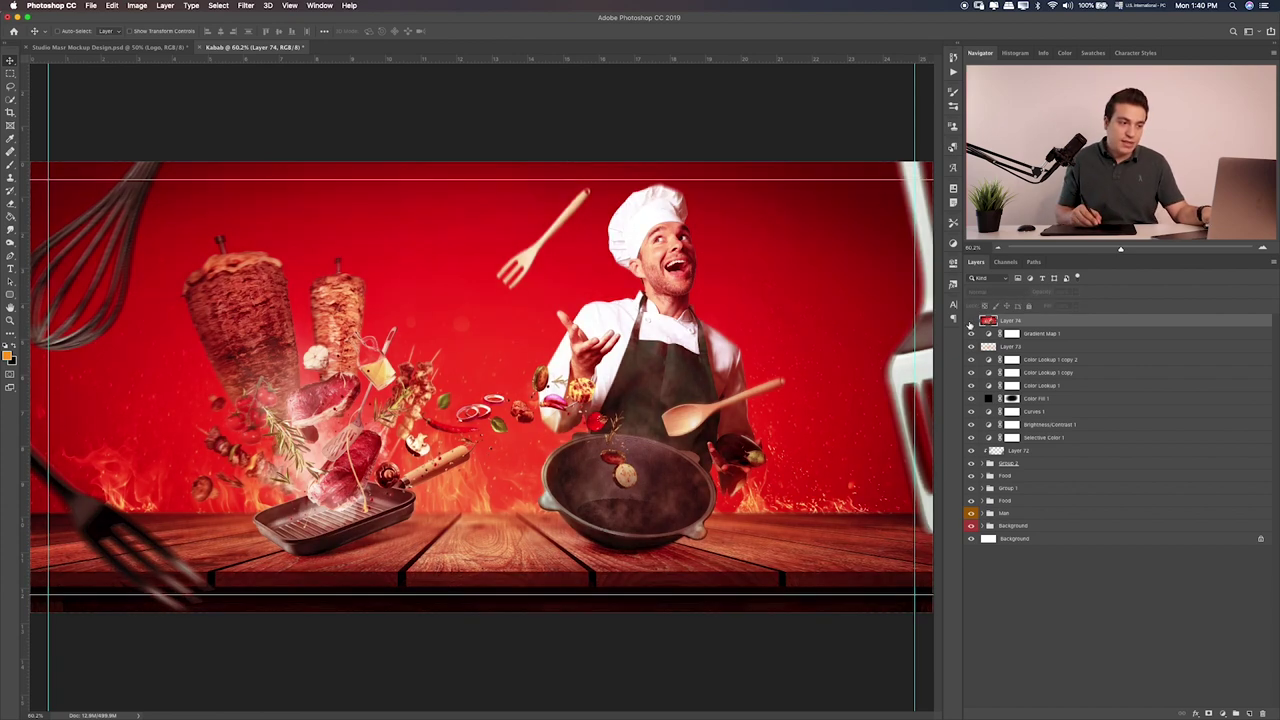
click(970, 321)
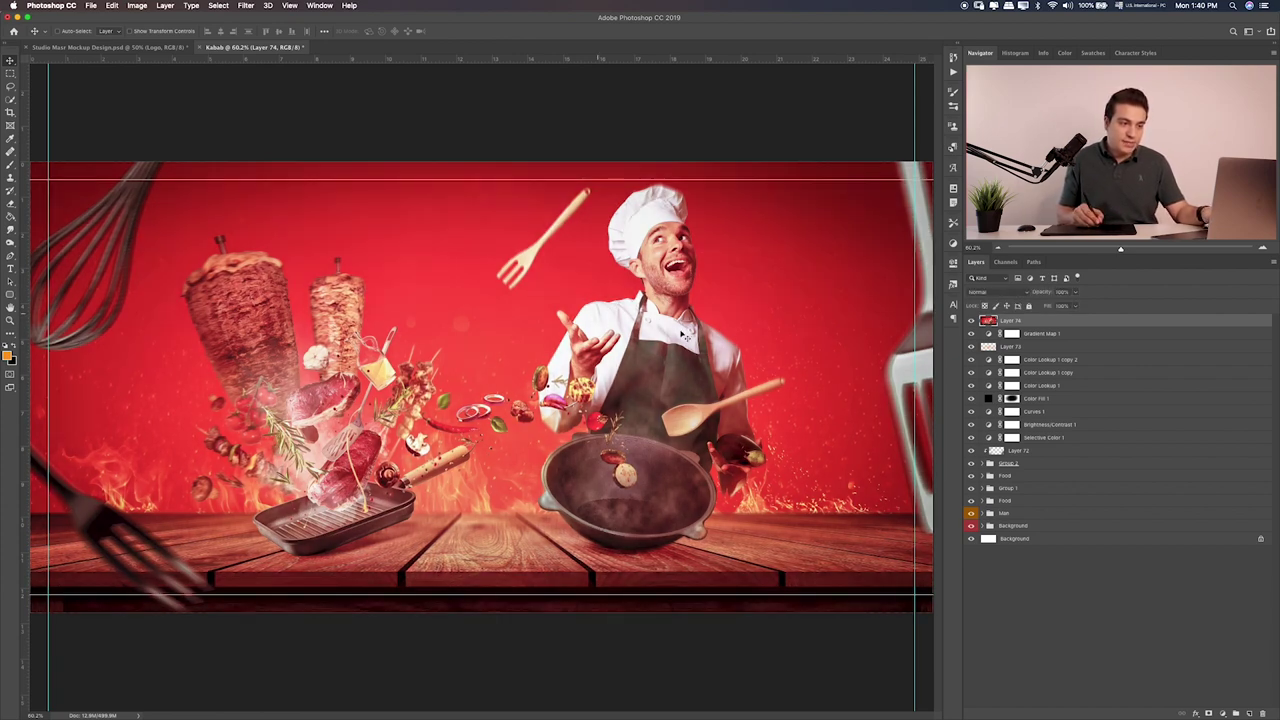
click(970, 321)
click(970, 321)
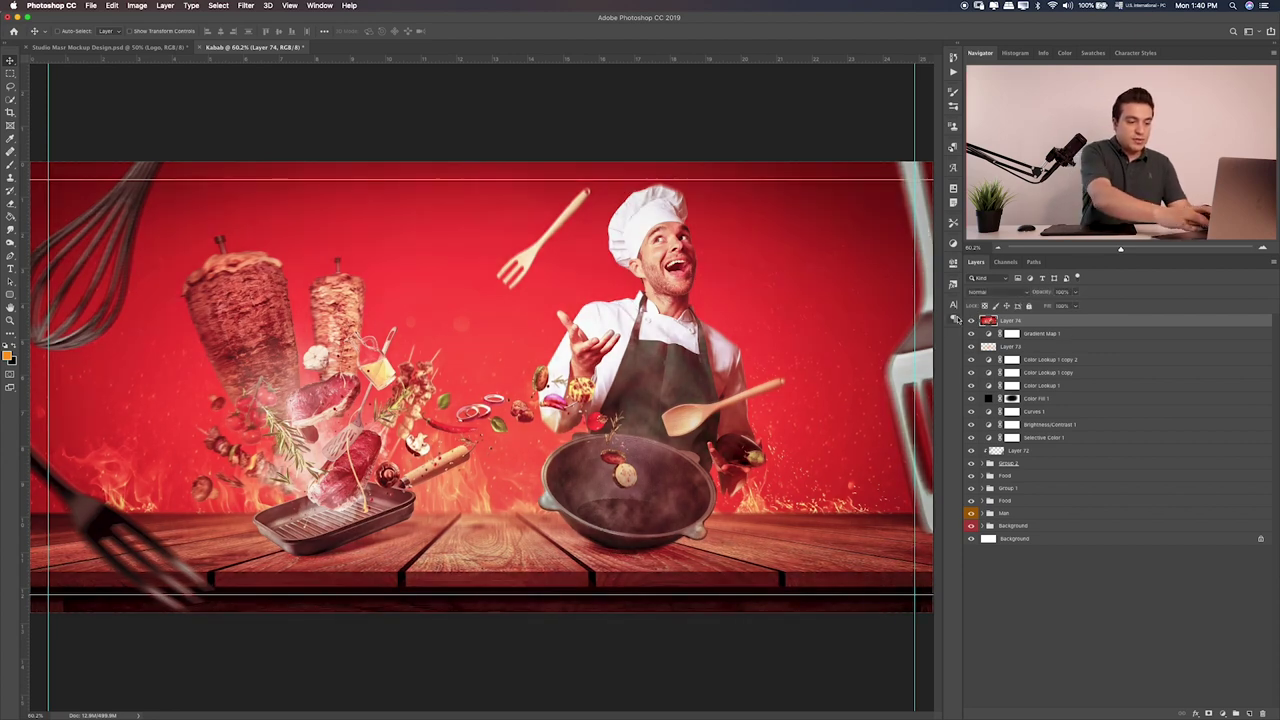
key(ctrl+j)
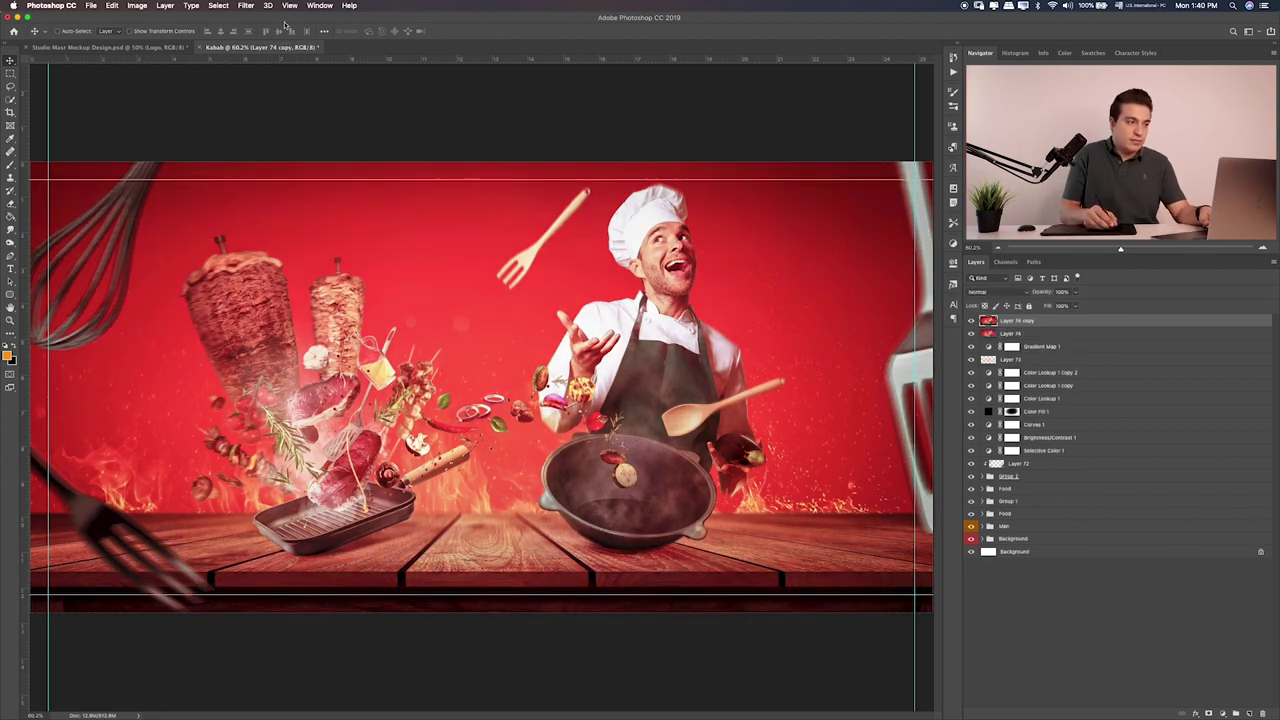
In Camera Raw on Layer 74 copy, raise Contrast and Clarity and lift the Blacks
click(247, 8)
click(284, 69)
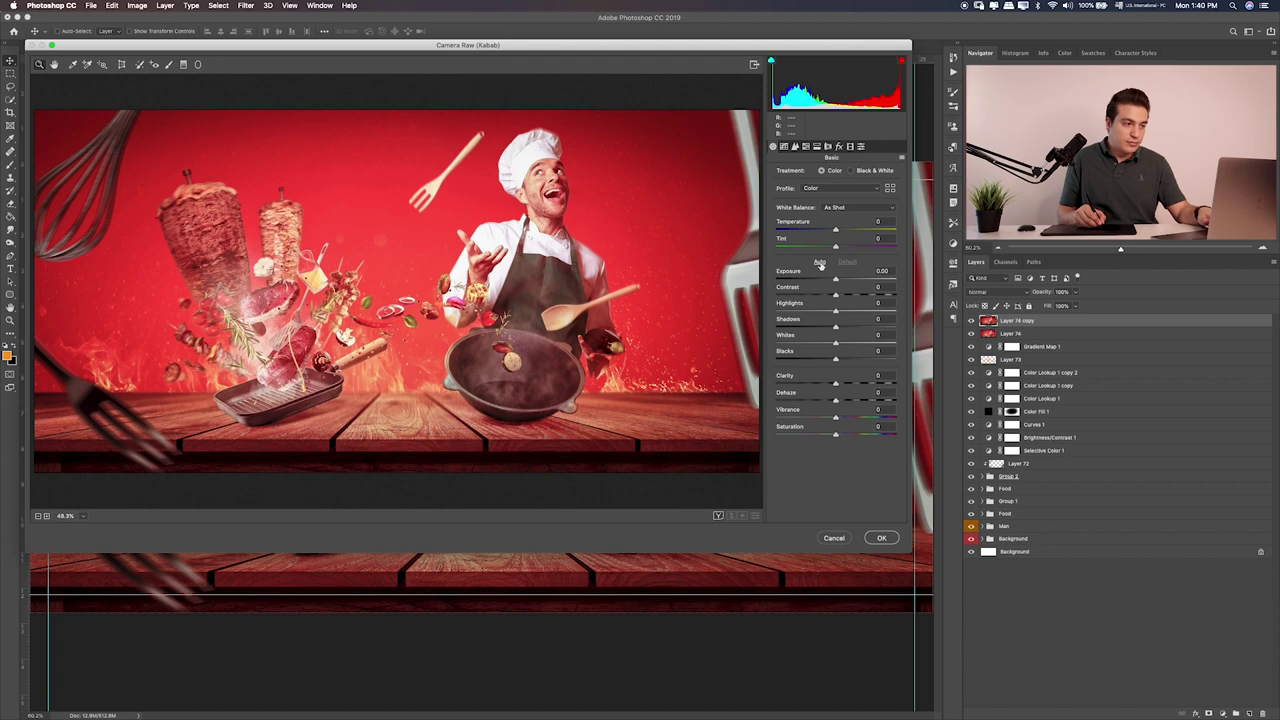
click(820, 263)
click(848, 262)
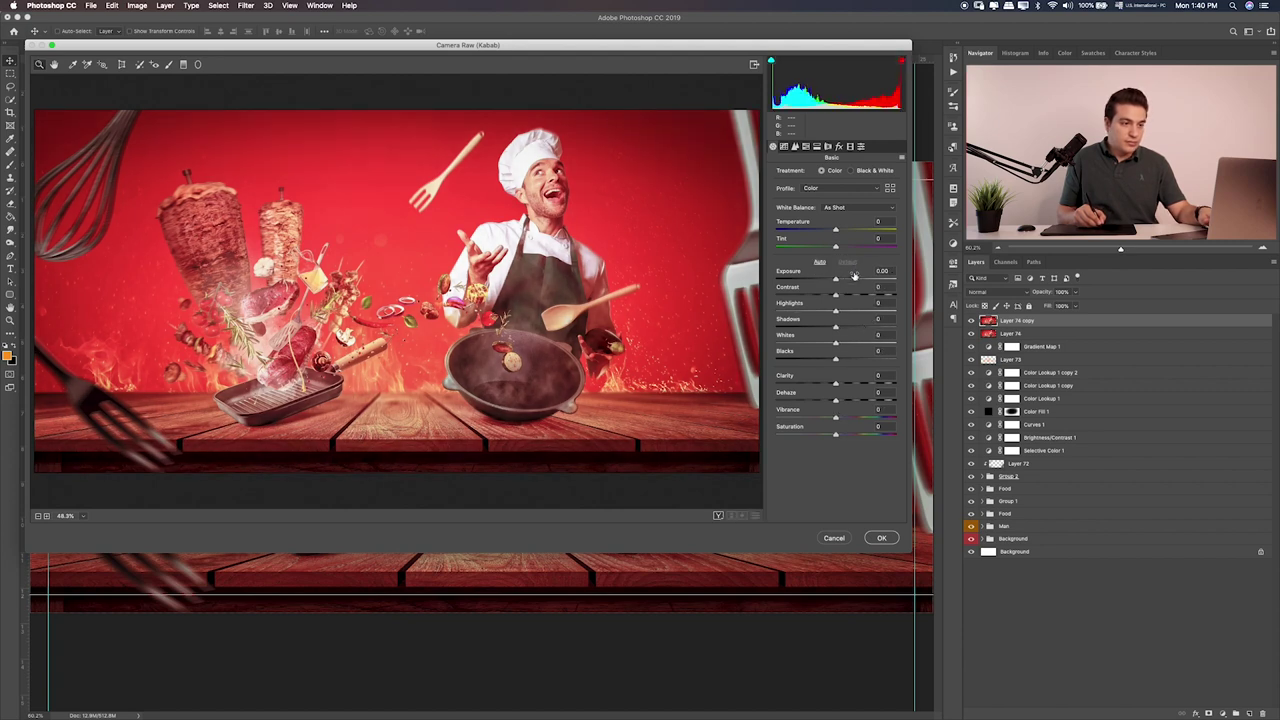
mouse_move(843, 296)
mouse_down()
mouse_move(855, 296)
mouse_move(843, 323)
mouse_move(817, 312)
mouse_move(866, 323)
mouse_move(853, 325)
mouse_move(833, 284)
mouse_up()
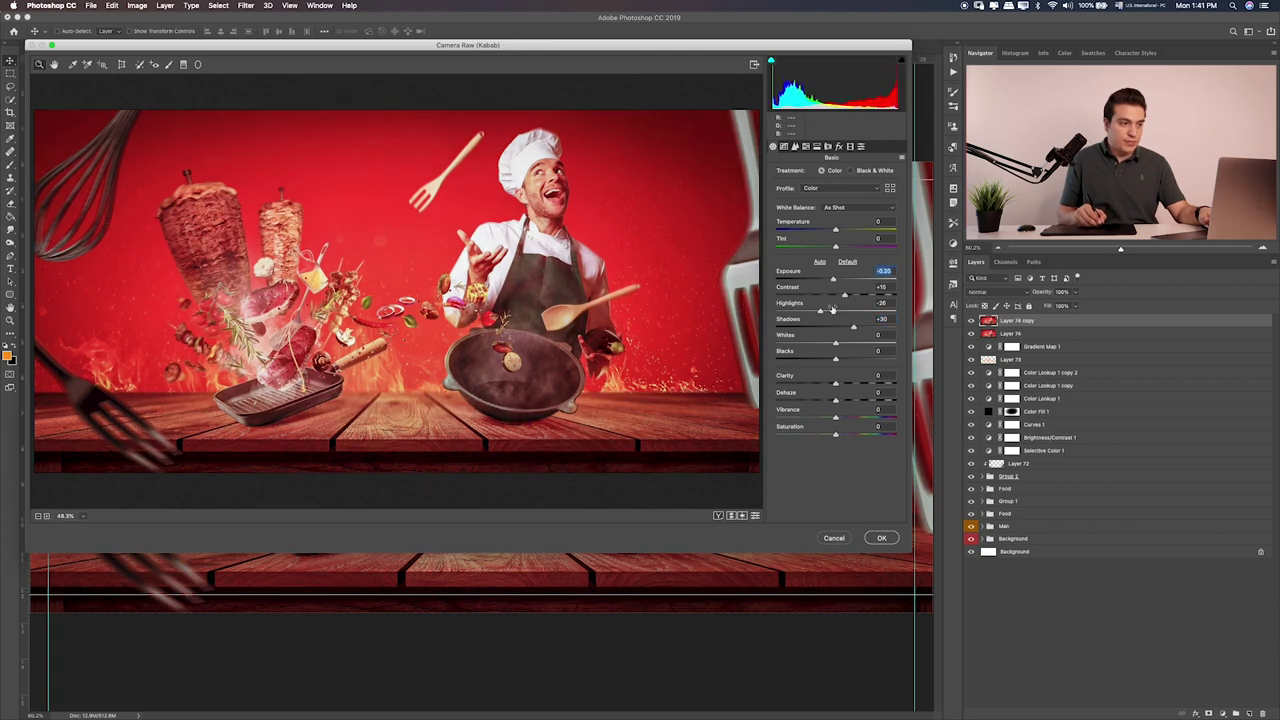
drag(836, 384, 843, 387)
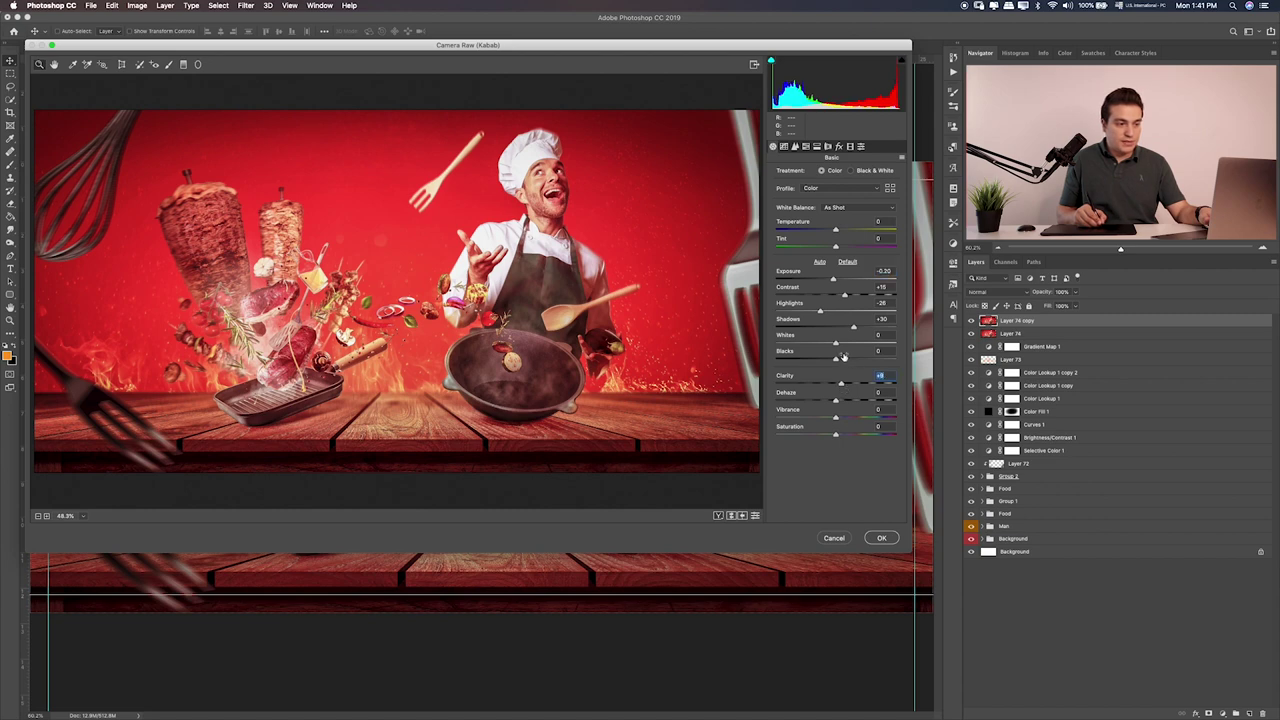
drag(842, 358, 854, 358)
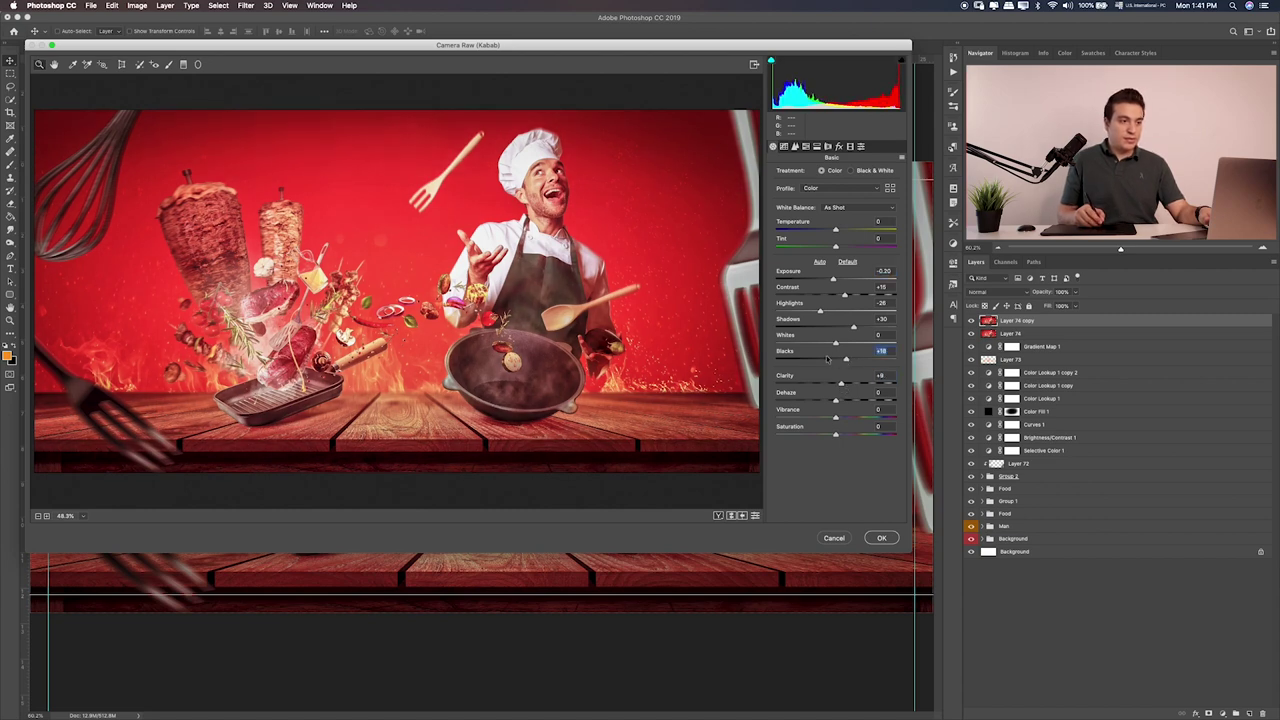
Darken the Reds luminance to -28 in HSL
click(796, 147)
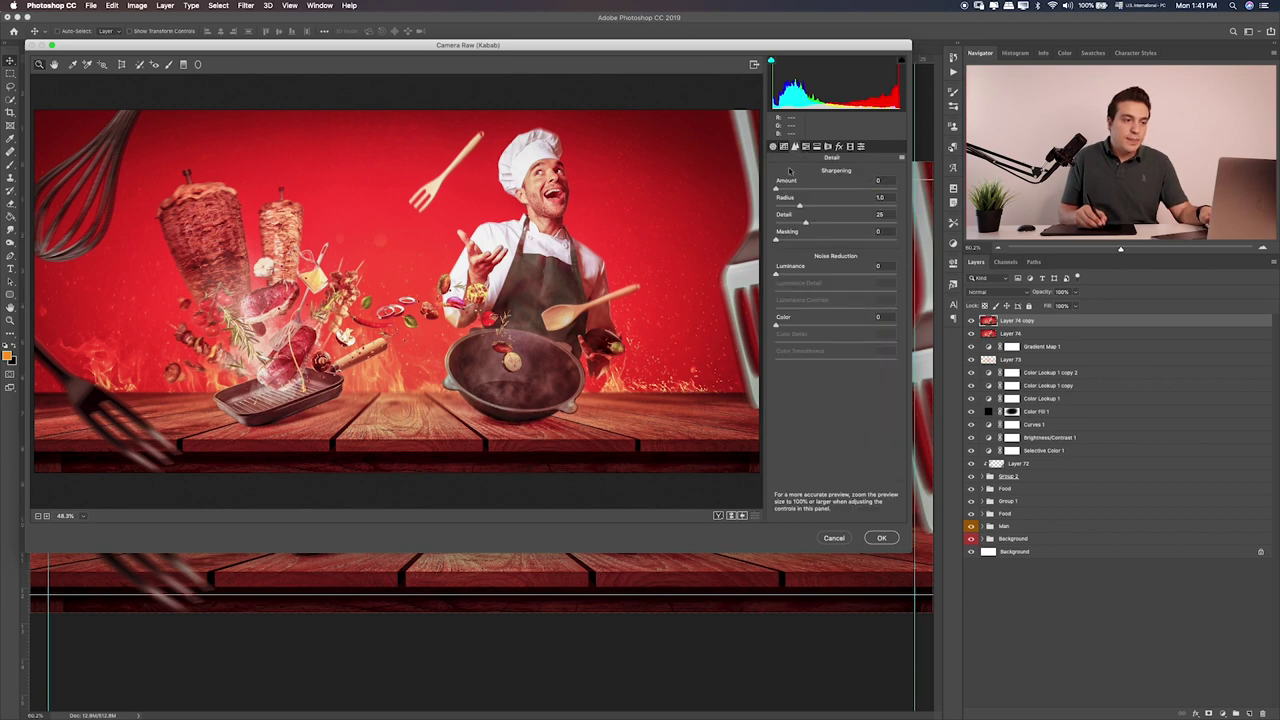
click(806, 147)
mouse_move(835, 212)
mouse_down()
mouse_move(819, 213)
mouse_move(830, 213)
mouse_up()
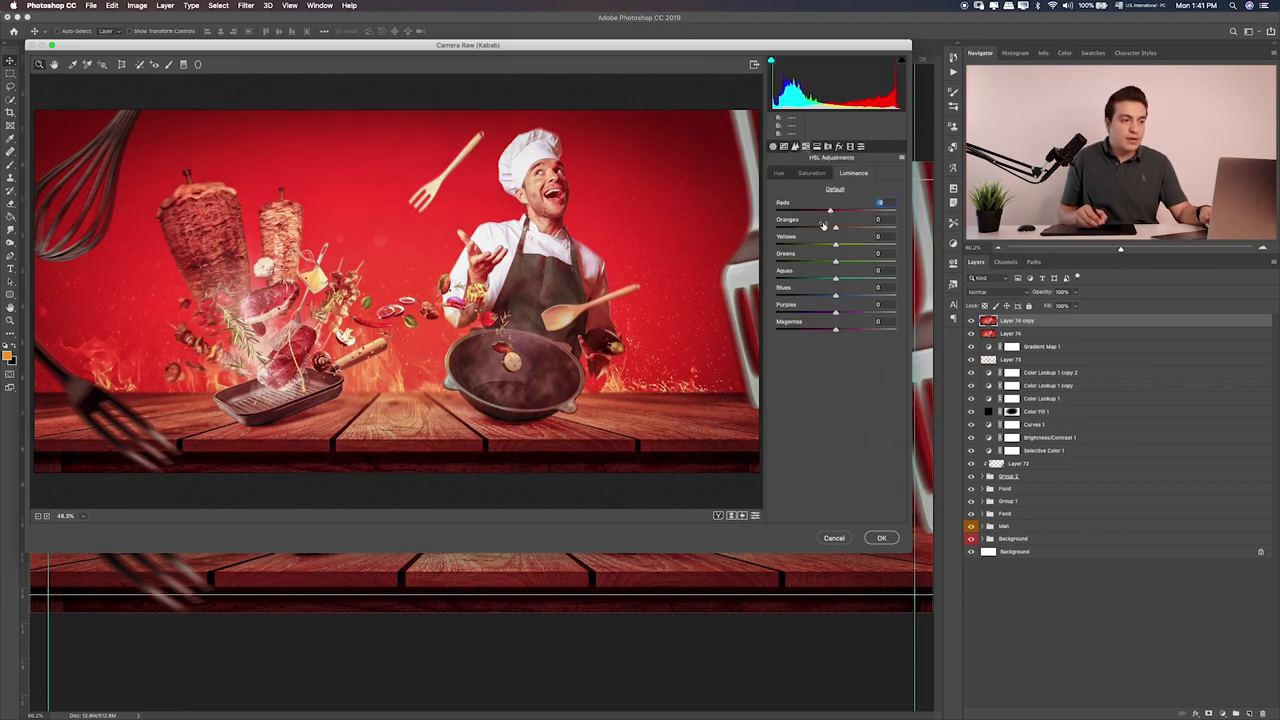
Apply the second Camera Raw pass and toggle Layer 74 copy's visibility to compare
click(881, 538)
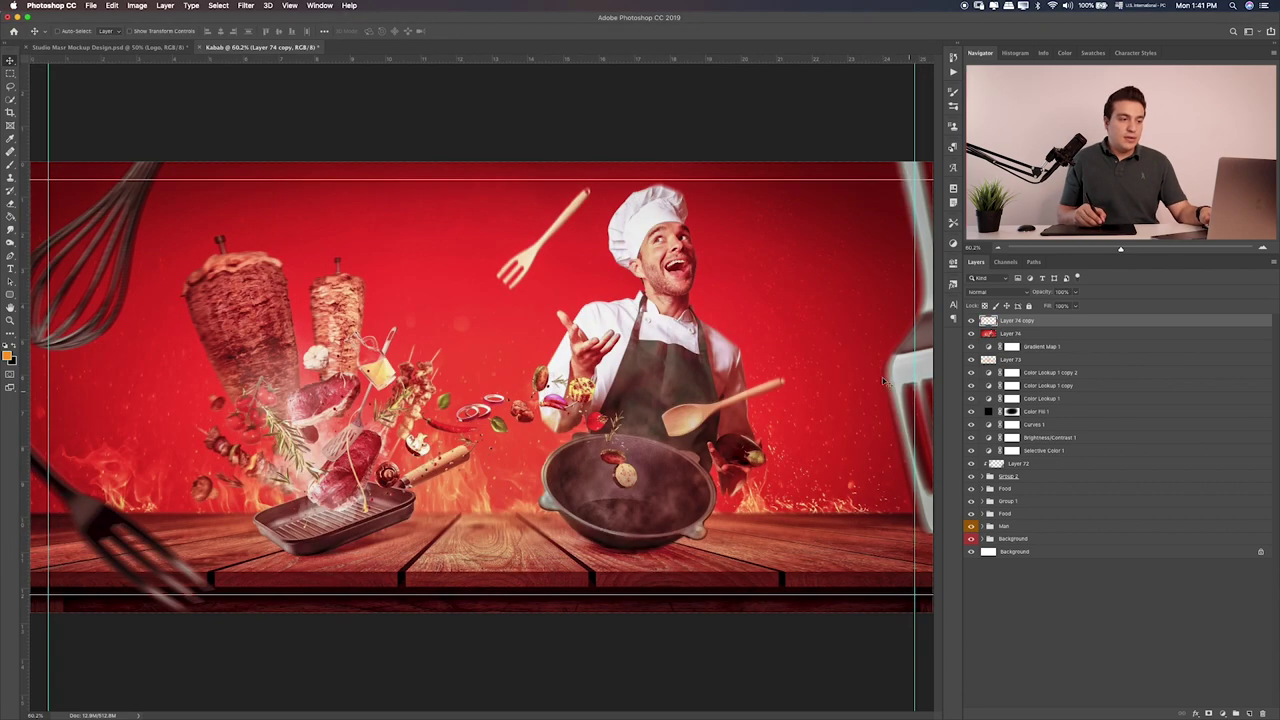
click(970, 321)
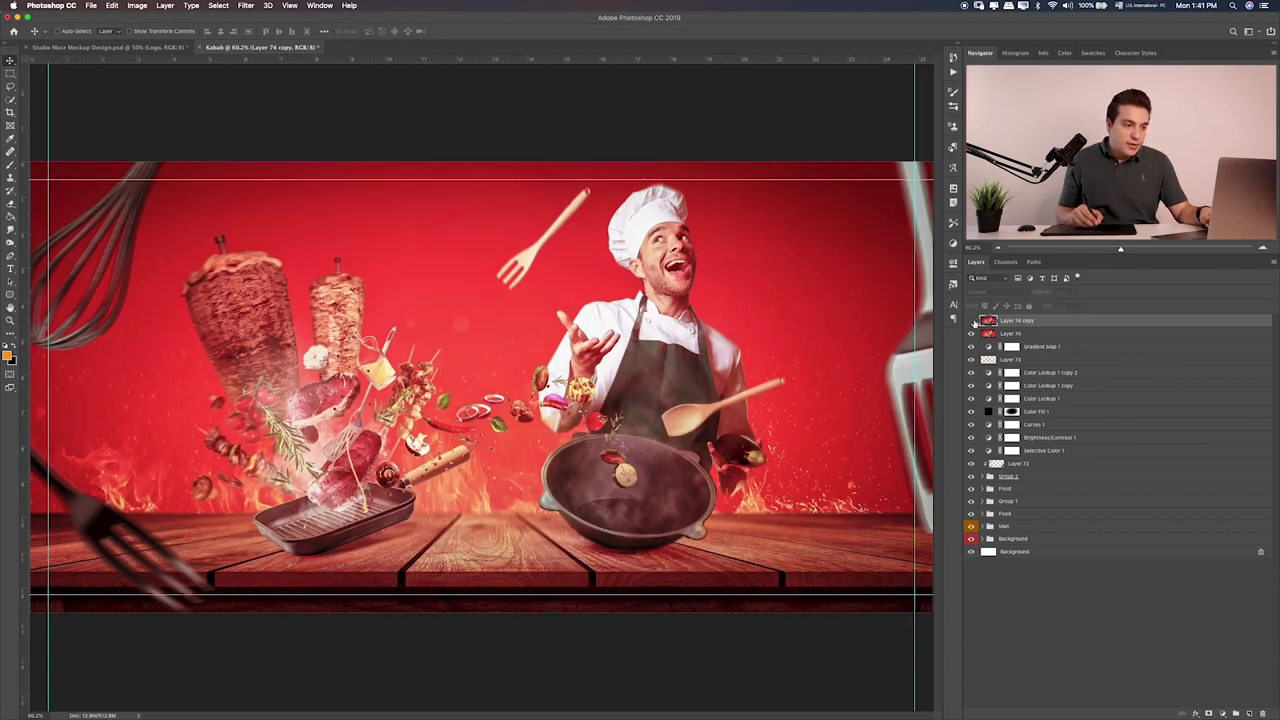
click(971, 321)
click(973, 320)
click(973, 320)
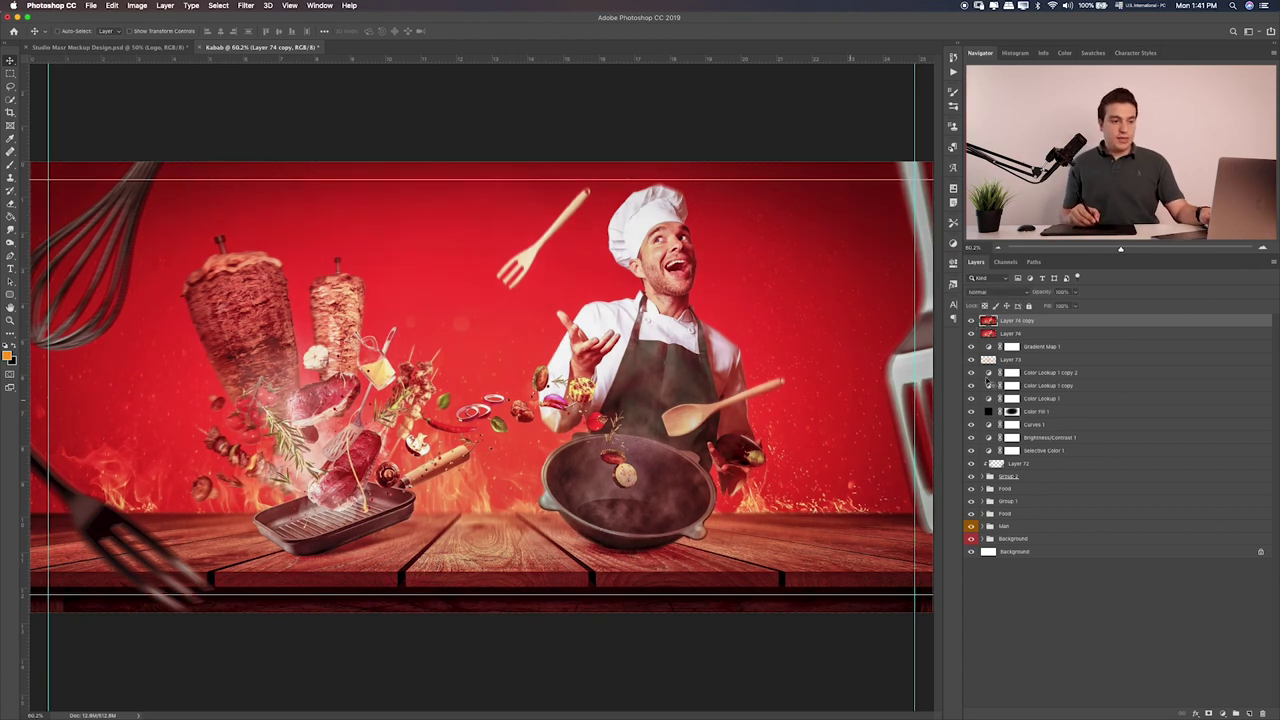
Add a new top layer filled with 50% gray
click(1248, 713)
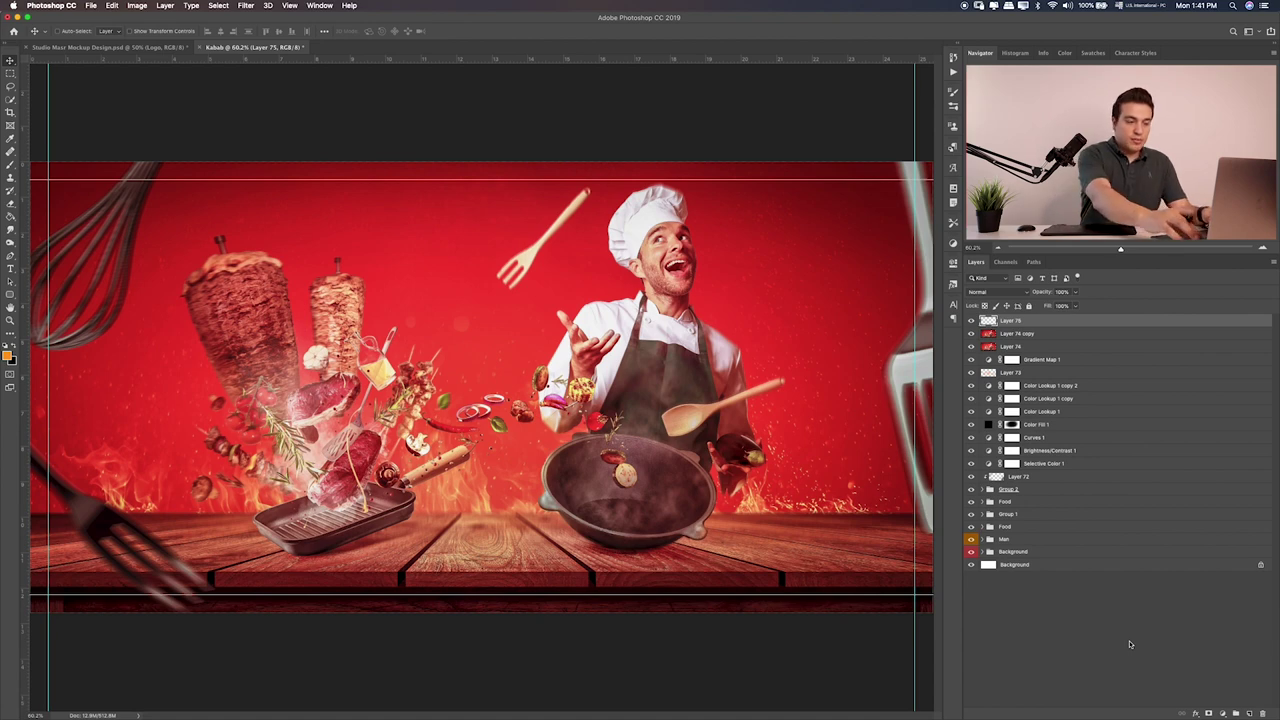
key(shift+F5)
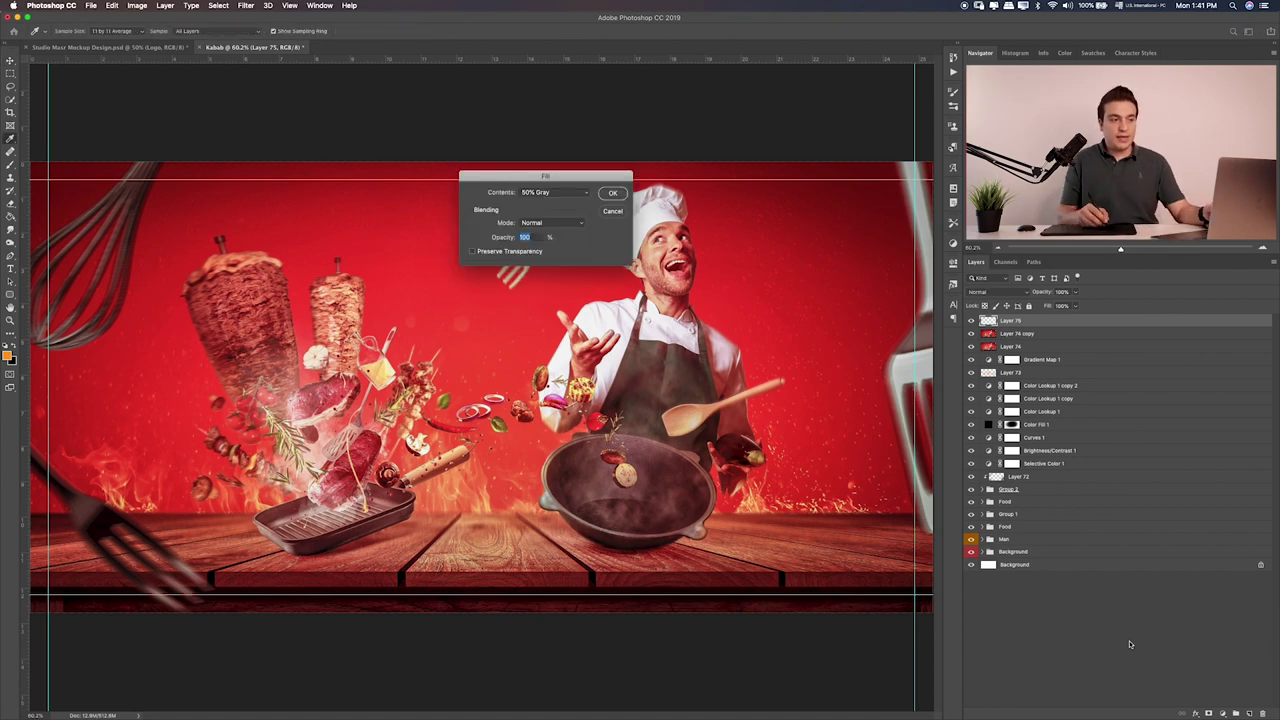
click(613, 193)
Set Layer 75's blend mode to Linear Light and zoom to 100%
key(v)
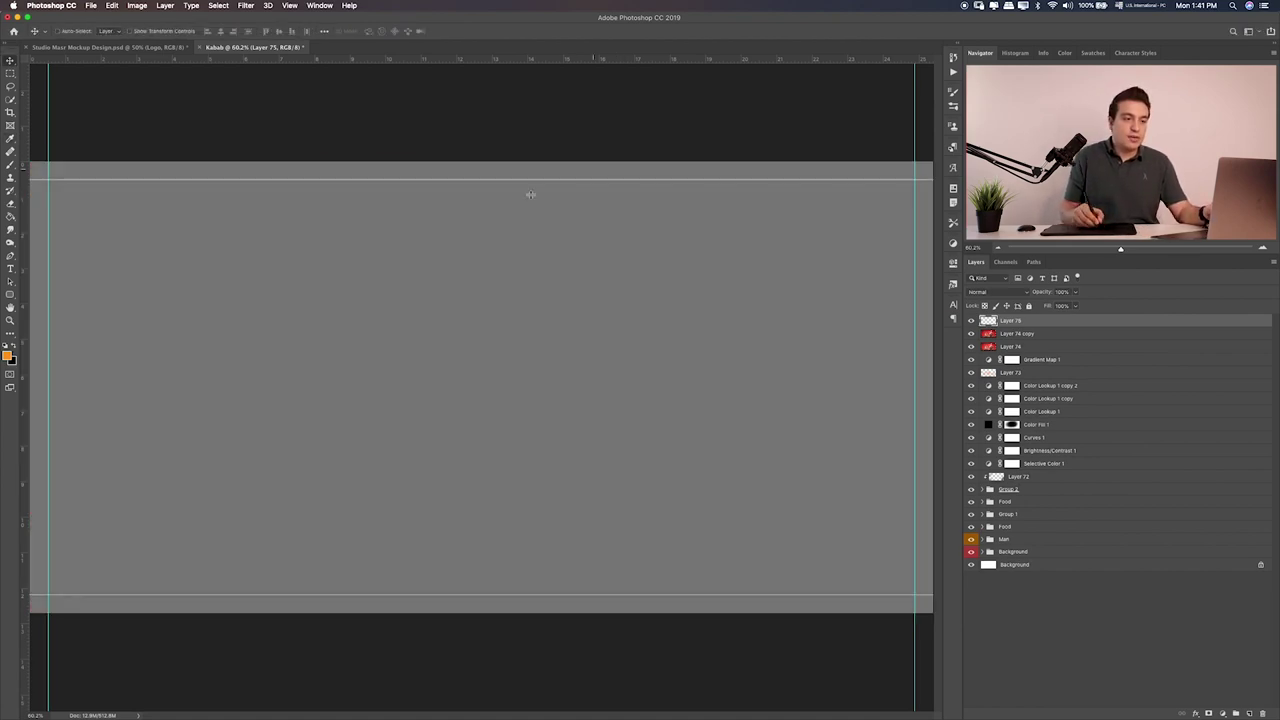
click(1000, 292)
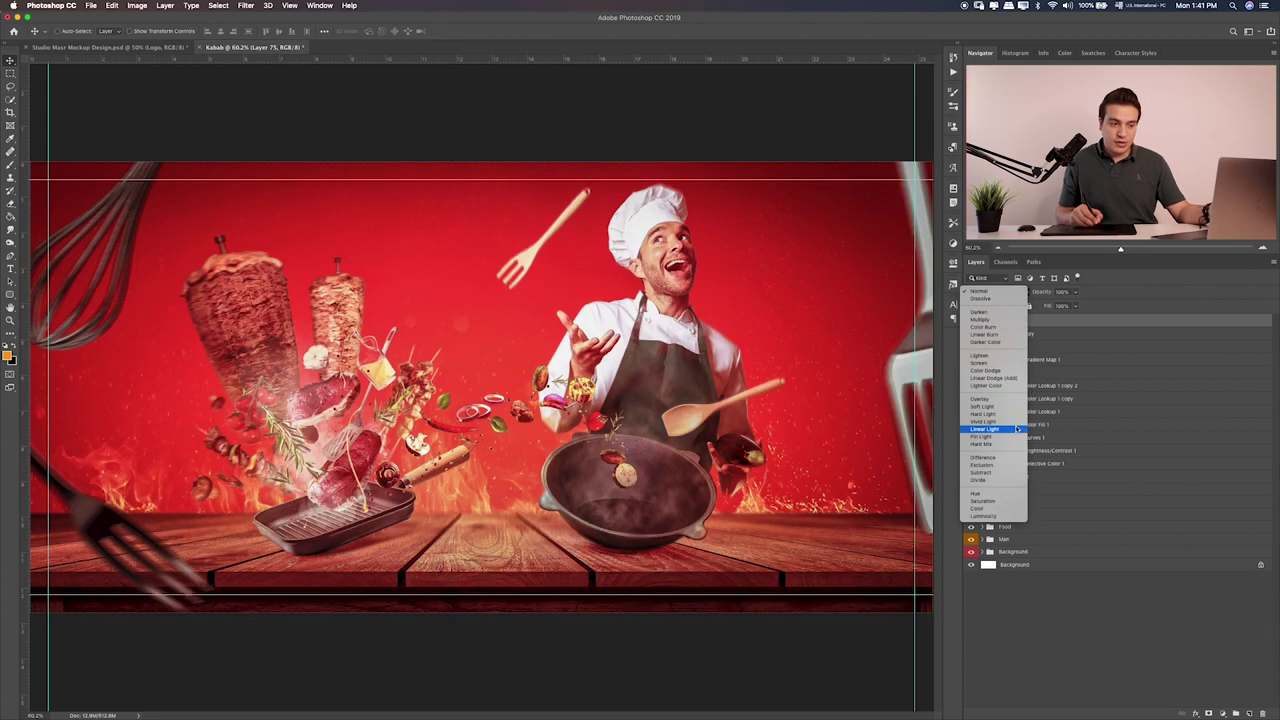
click(1007, 430)
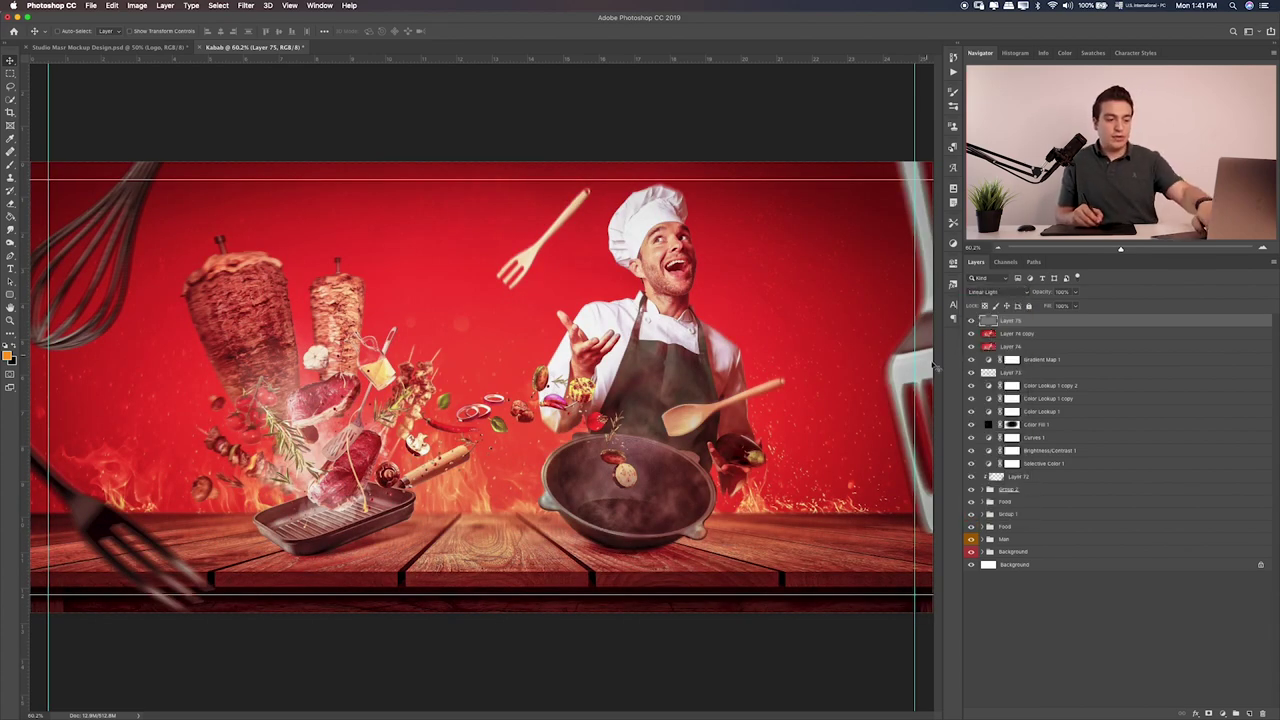
key(ctrl+1)
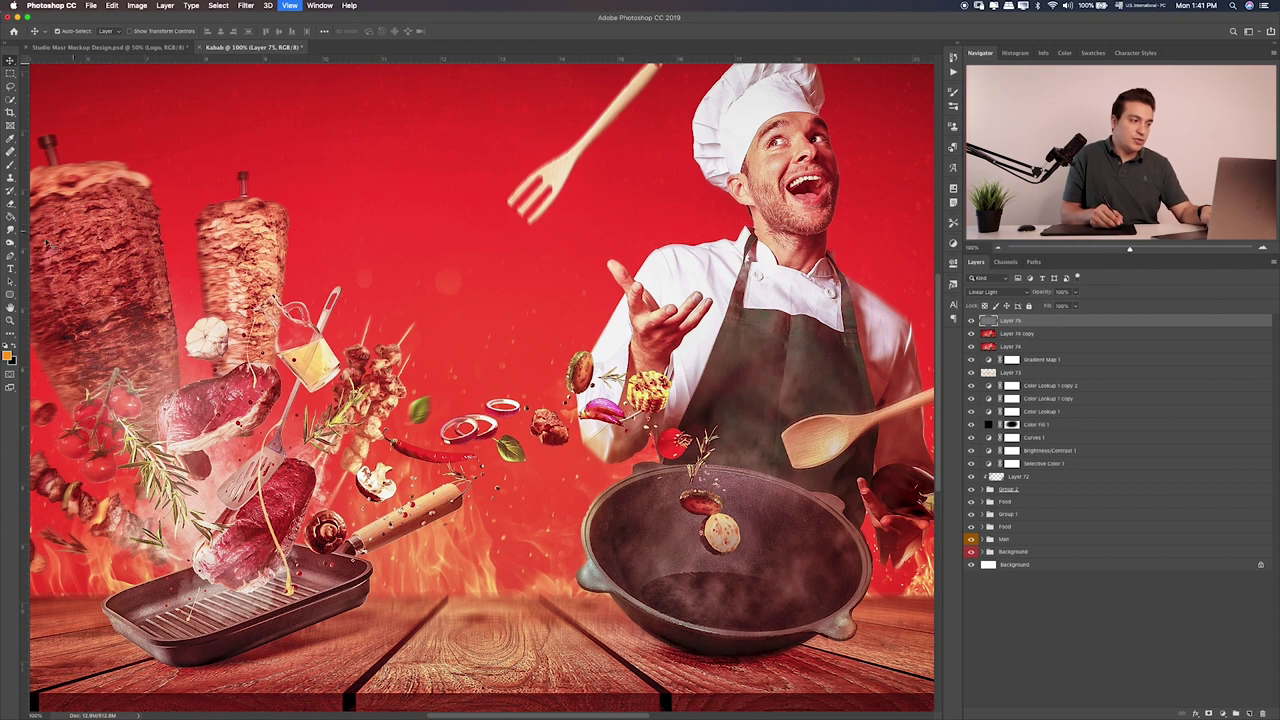
Dodge the chef's hand and pan rim, then the grill handle and flames at 30% exposure
click(10, 243)
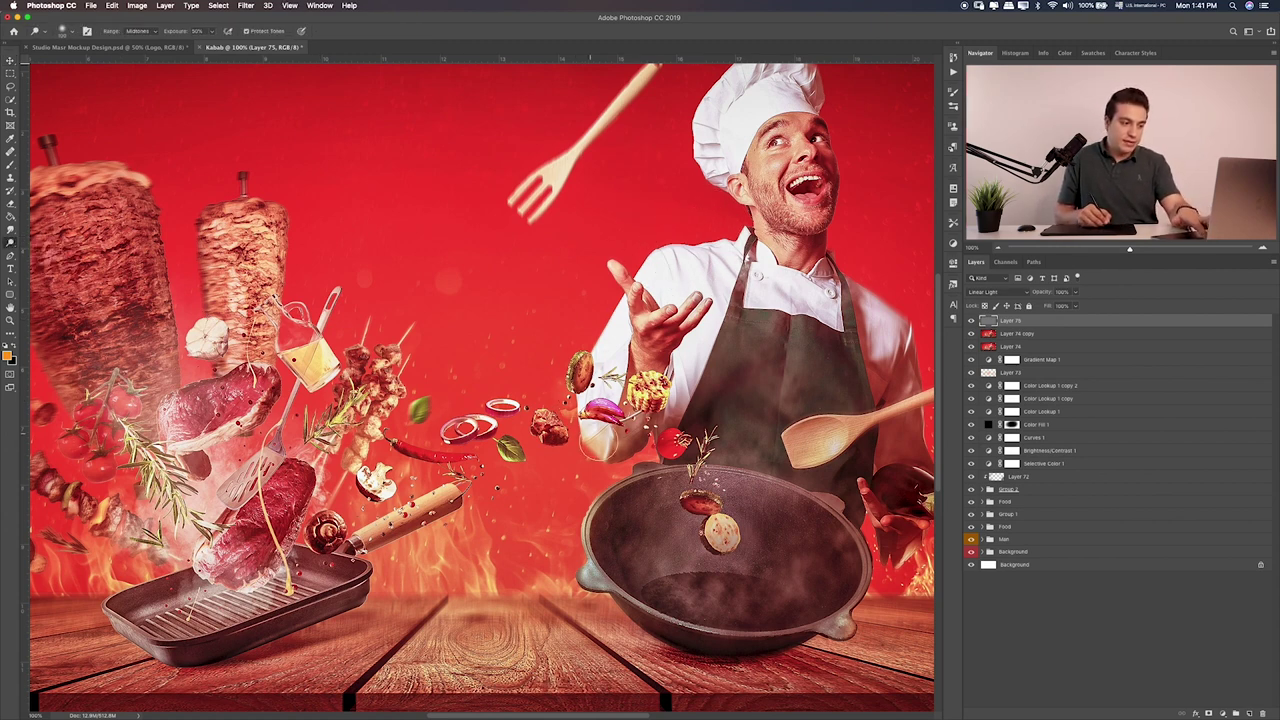
drag(583, 430, 568, 470)
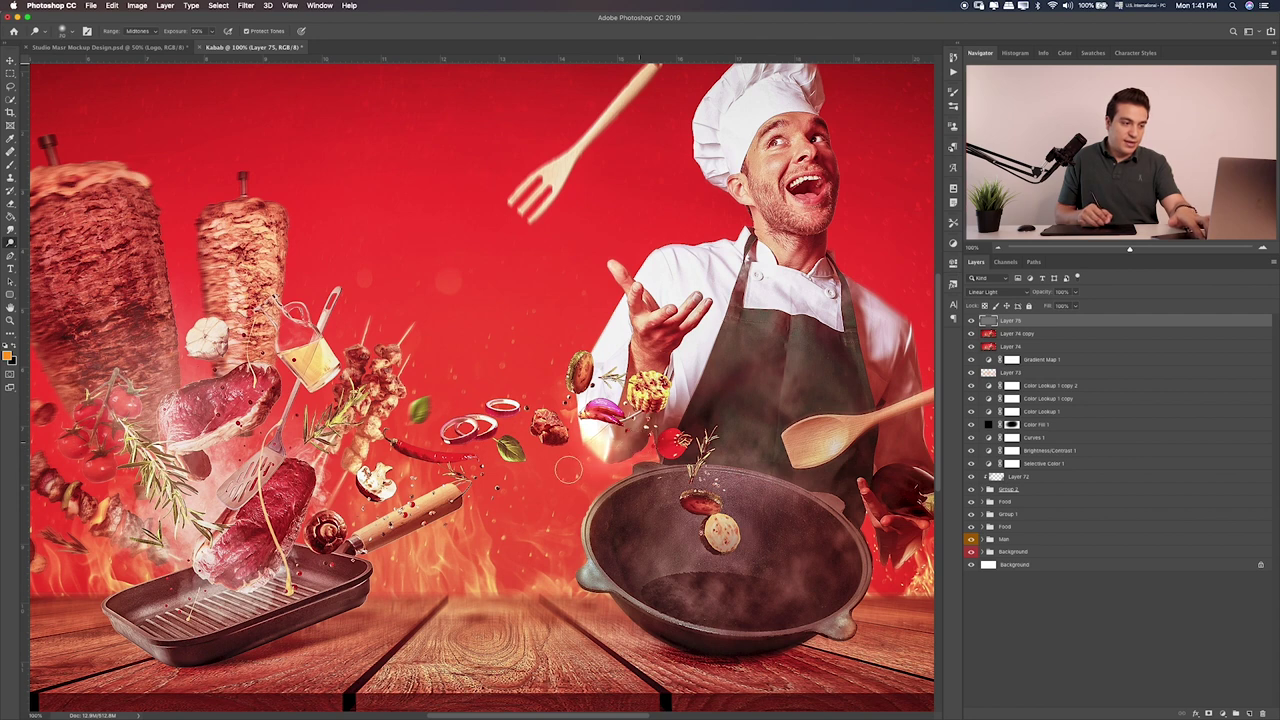
drag(592, 448, 583, 510)
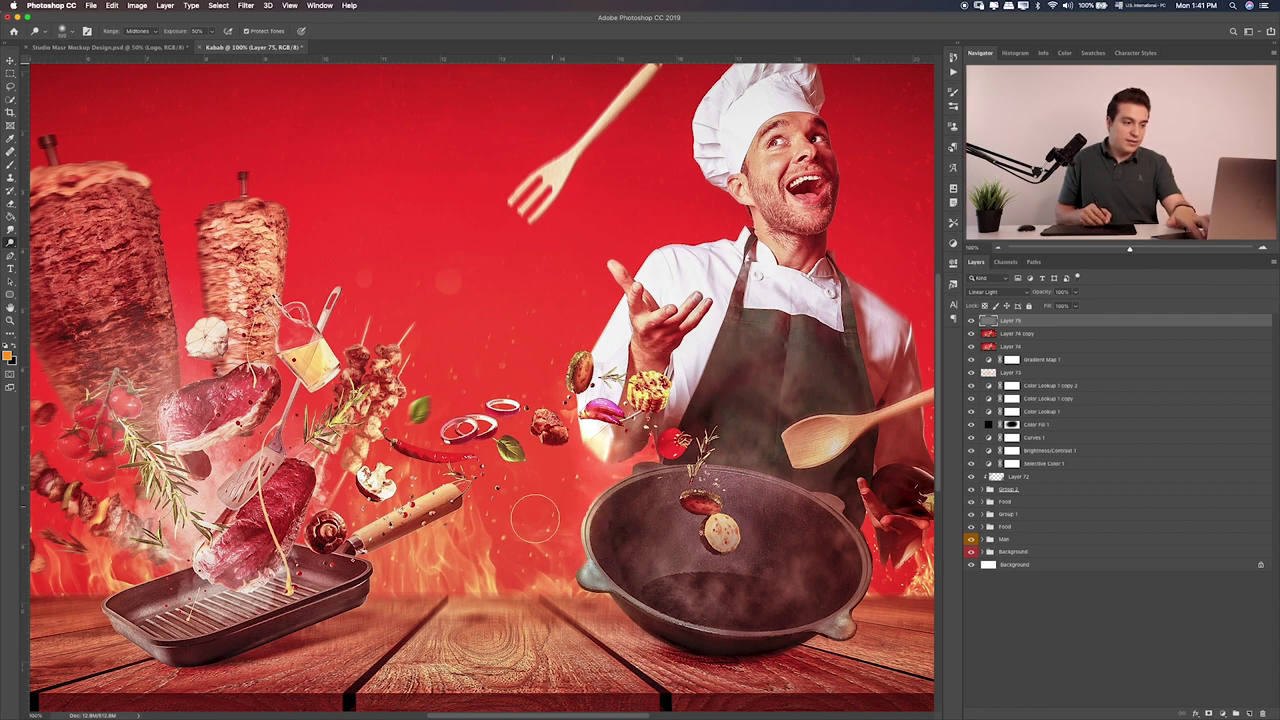
key(bracketright)
key(bracketright)
key(bracketright)
key(3)
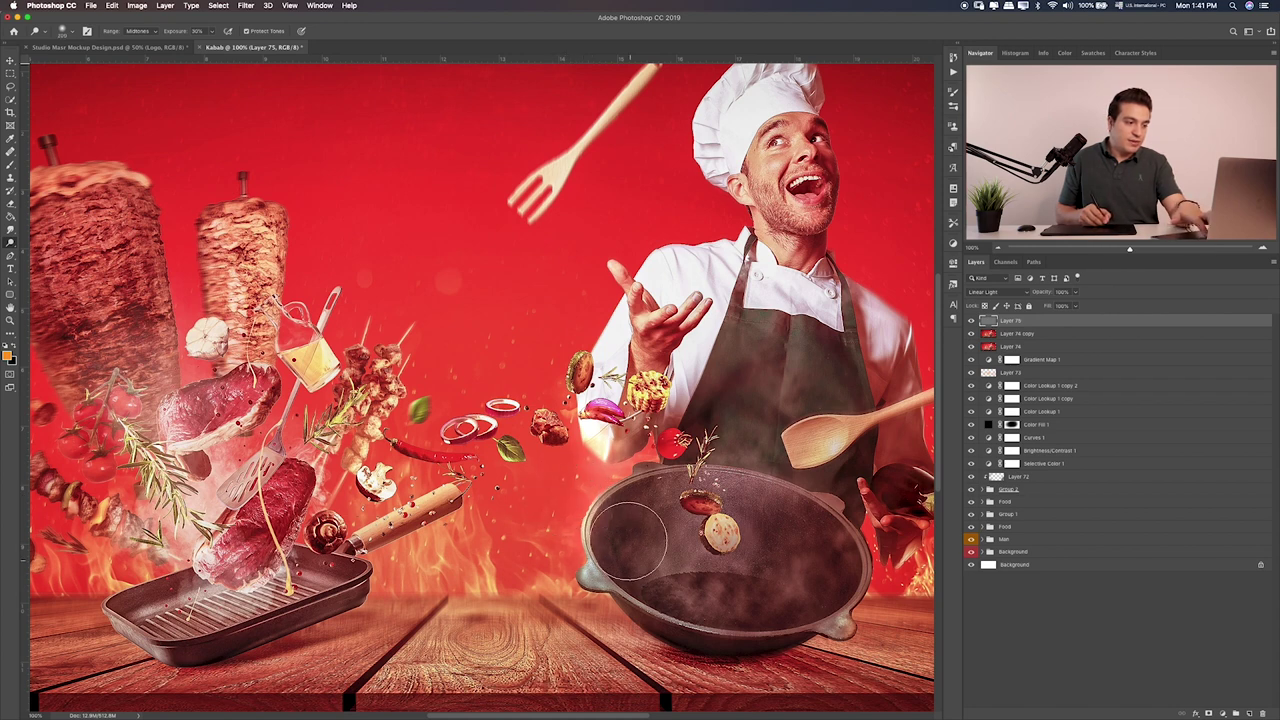
drag(327, 532, 398, 541)
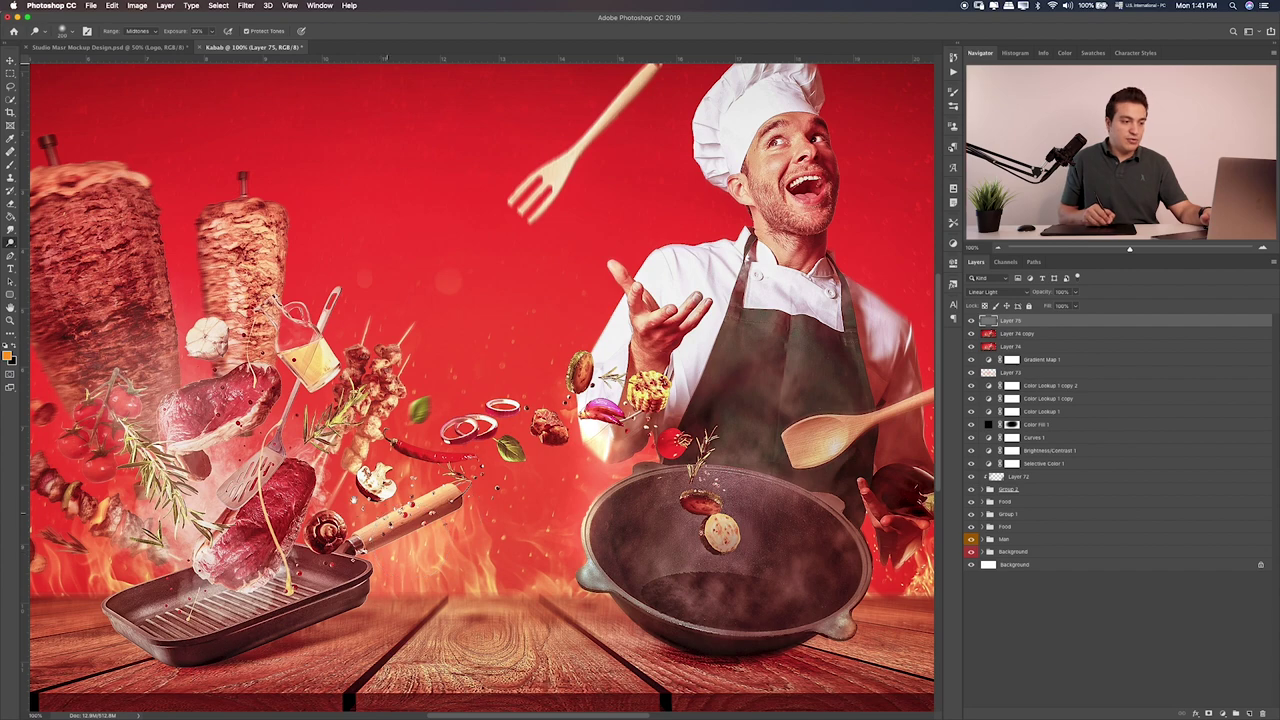
Fit the banner on screen and dodge the spoon, chef's face and kebabs at 20% exposure
scroll(430, 531, left, 5)
scroll(430, 531, up, 1)
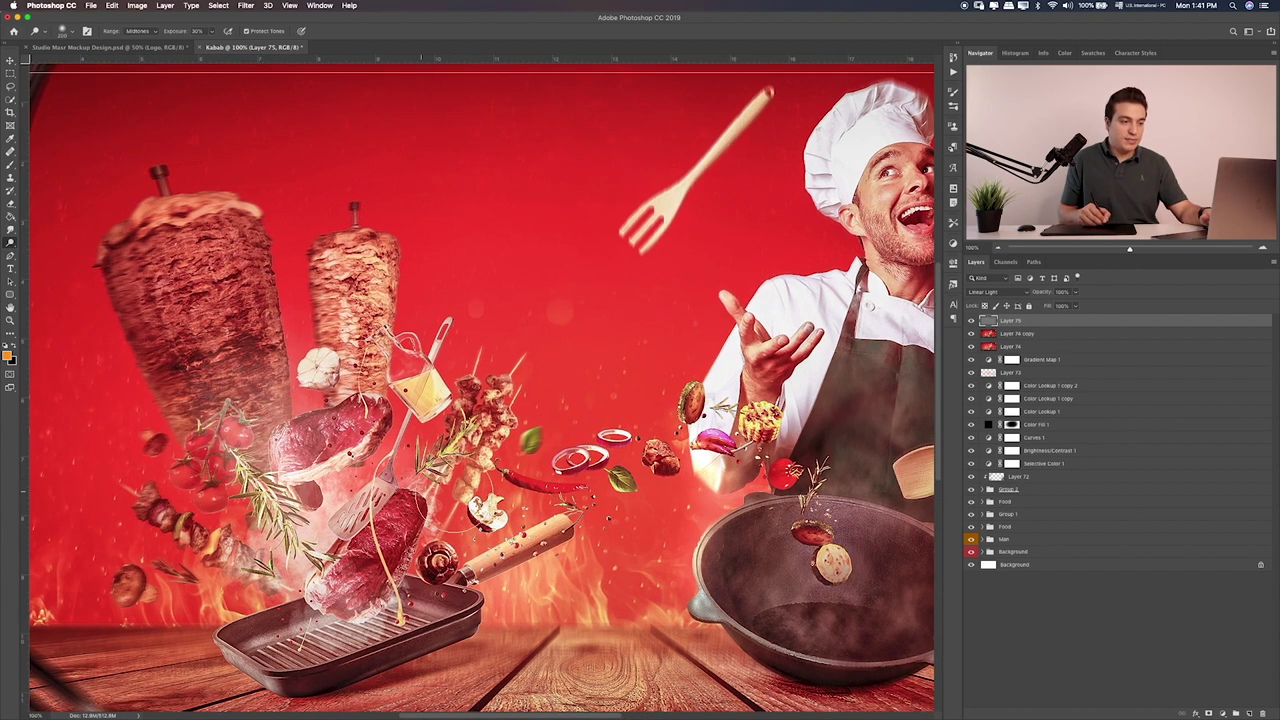
scroll(578, 355, right, 6)
scroll(578, 355, up, 1)
scroll(578, 355, right, 8)
scroll(578, 355, down, 2)
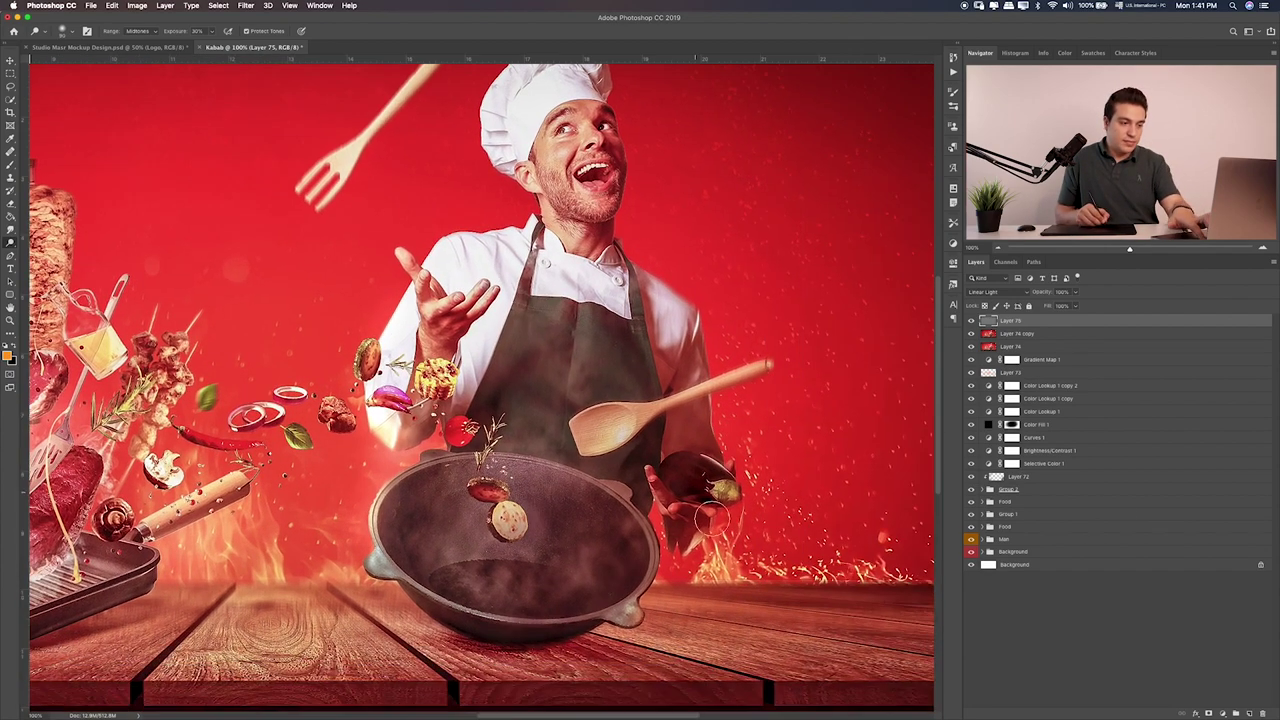
key(ctrl+0)
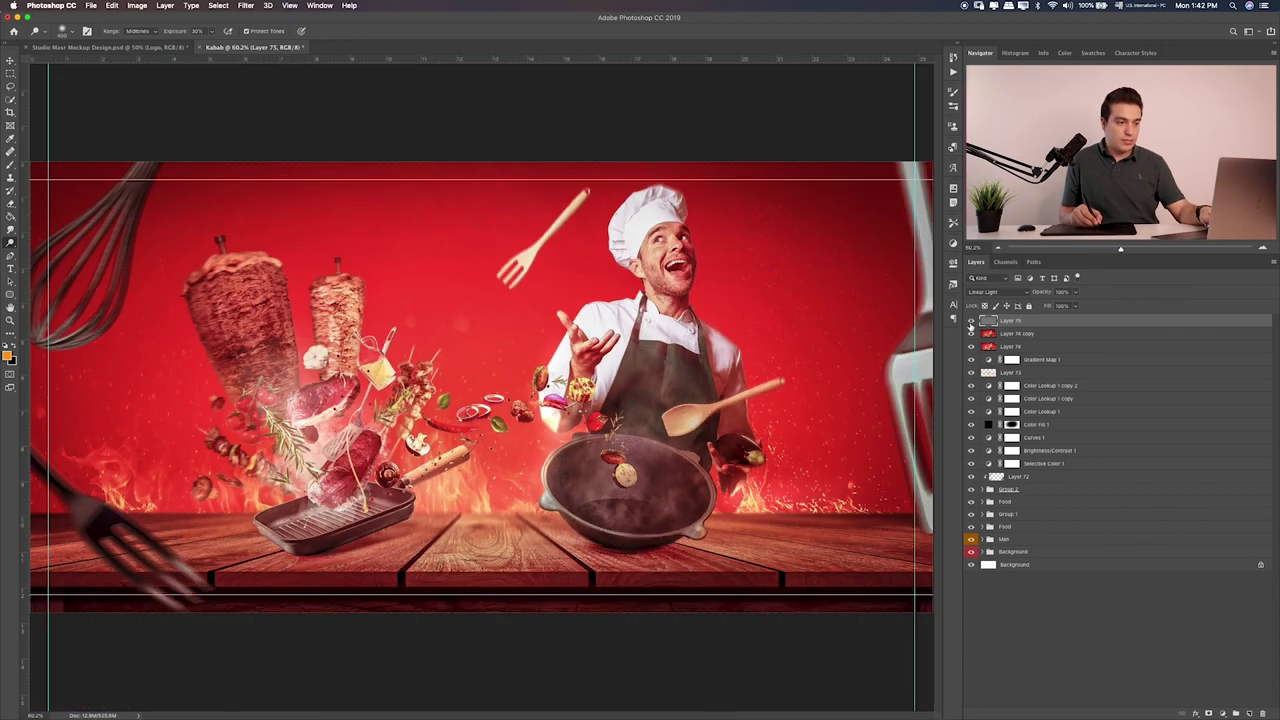
key(2)
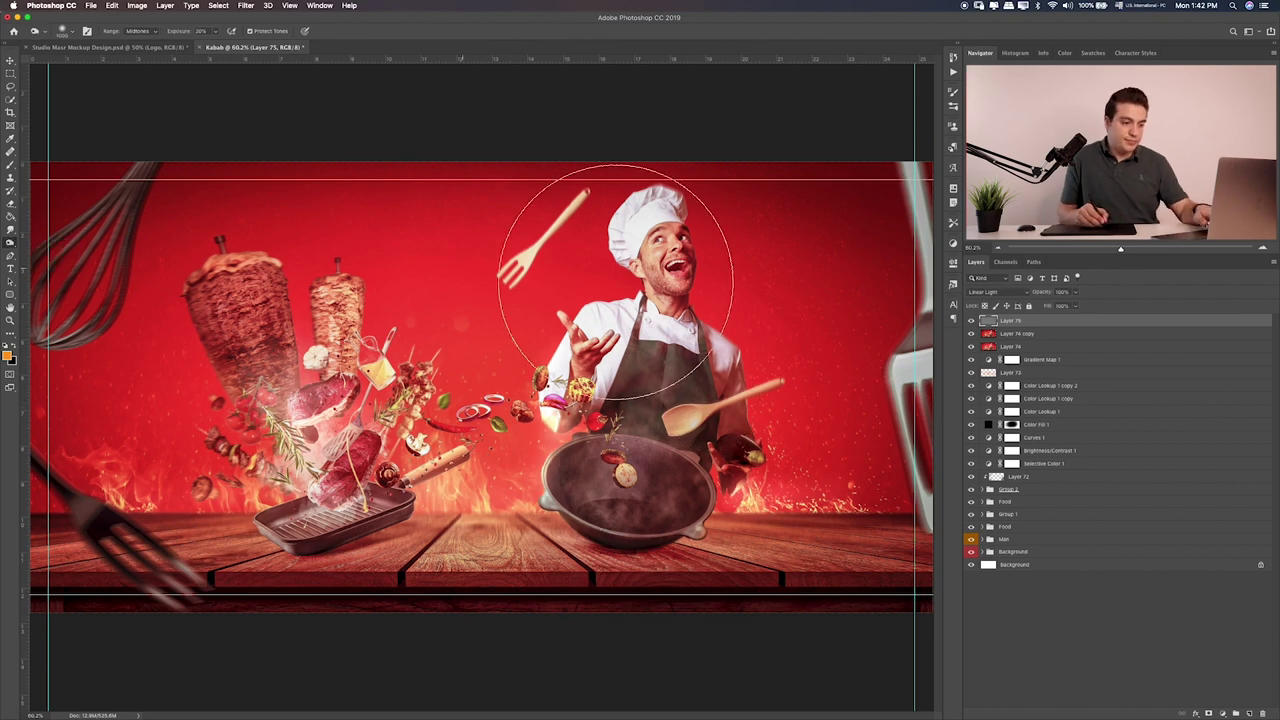
key(bracketleft)
key(bracketleft)
key(bracketleft)
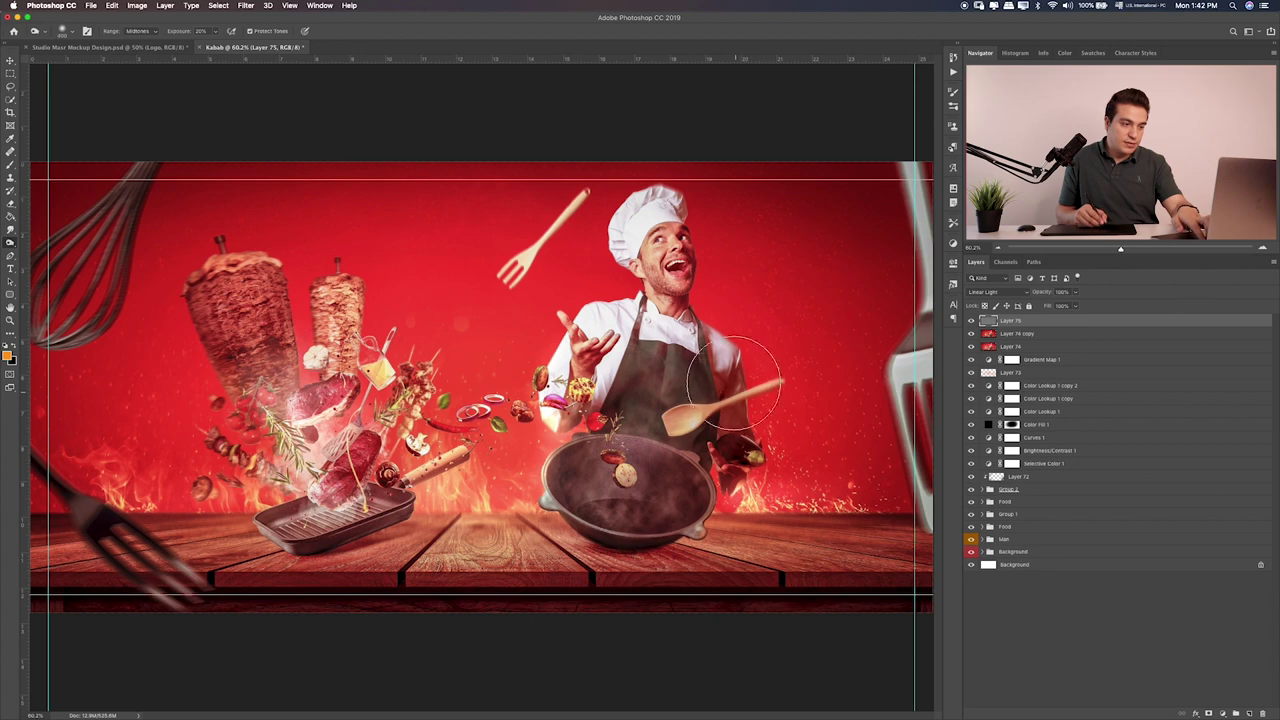
key(bracketright)
key(bracketright)
key(bracketright)
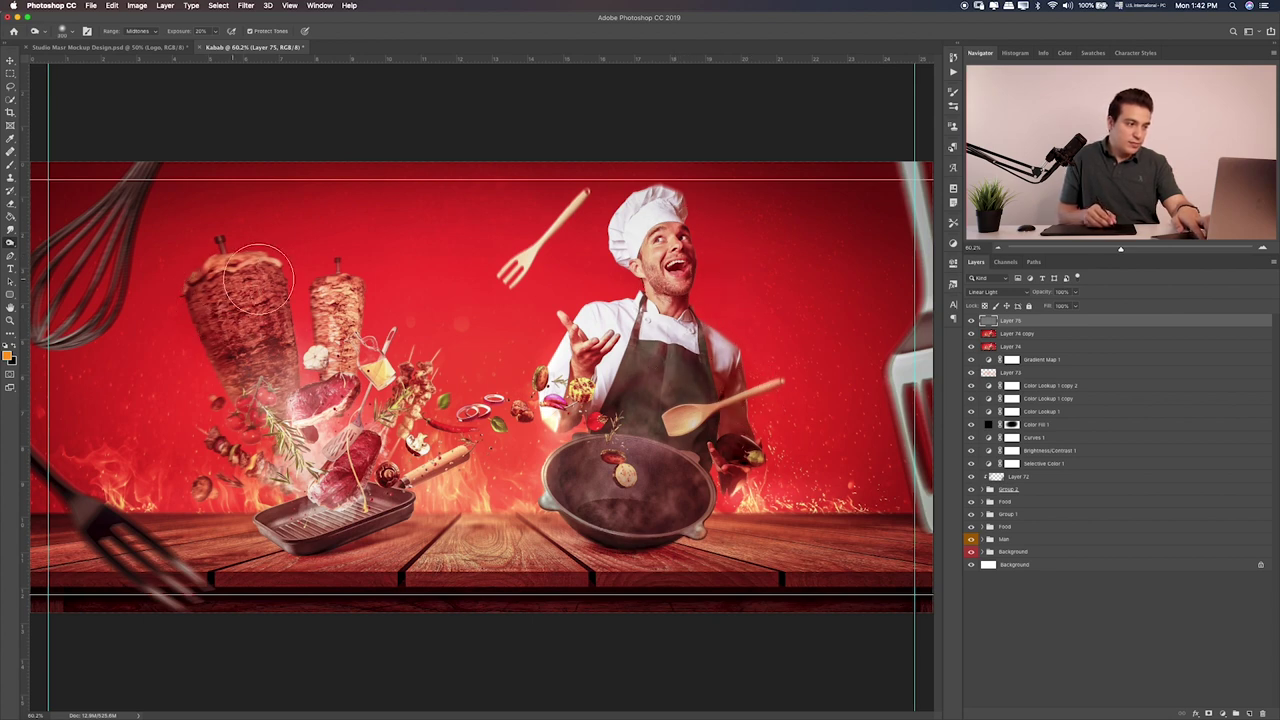
key(bracketright)
key(bracketright)
key(bracketright)
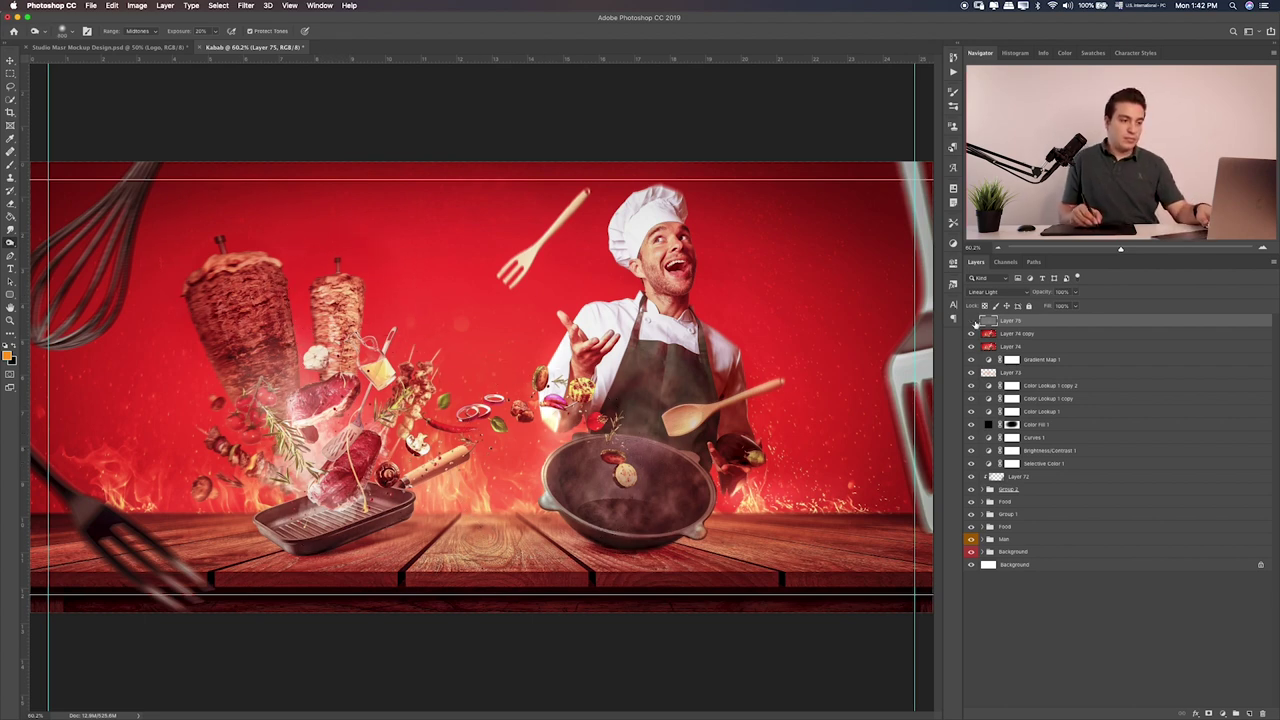
Compare the banner with and without Layer 75, switching to the Burn tool in between
click(970, 320)
click(970, 320)
click(970, 320)
click(970, 320)
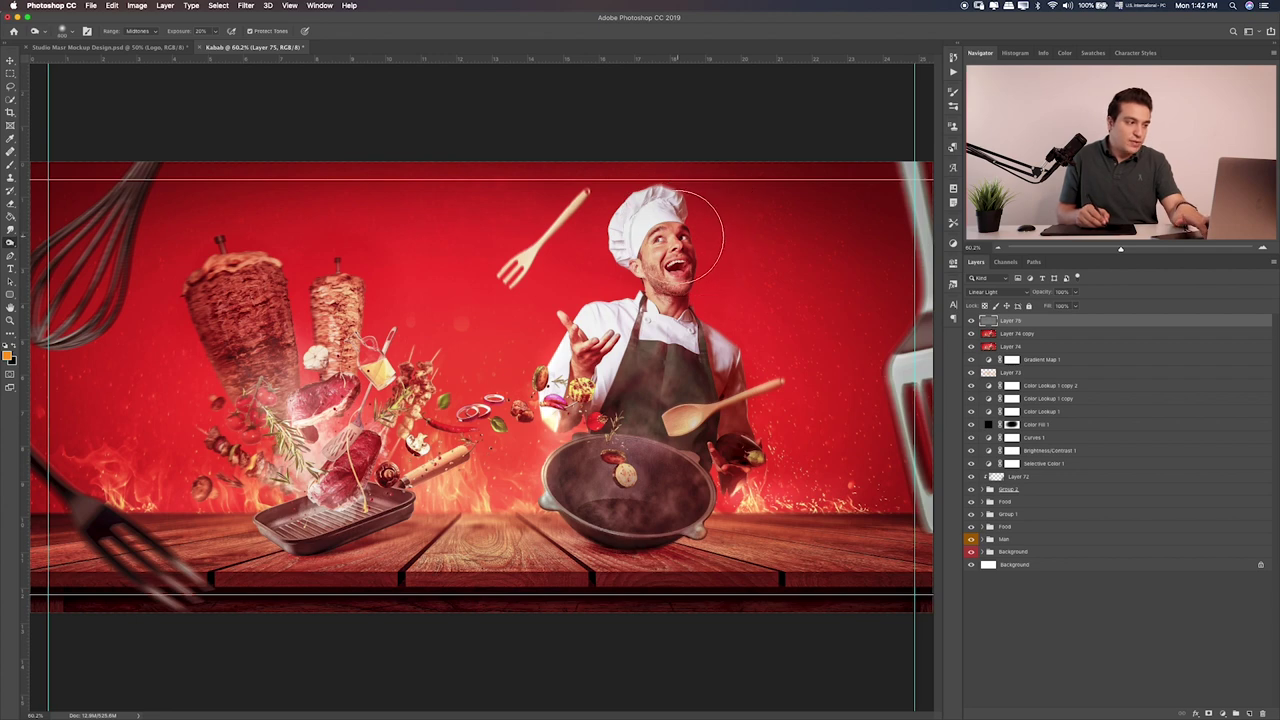
right_click(10, 243)
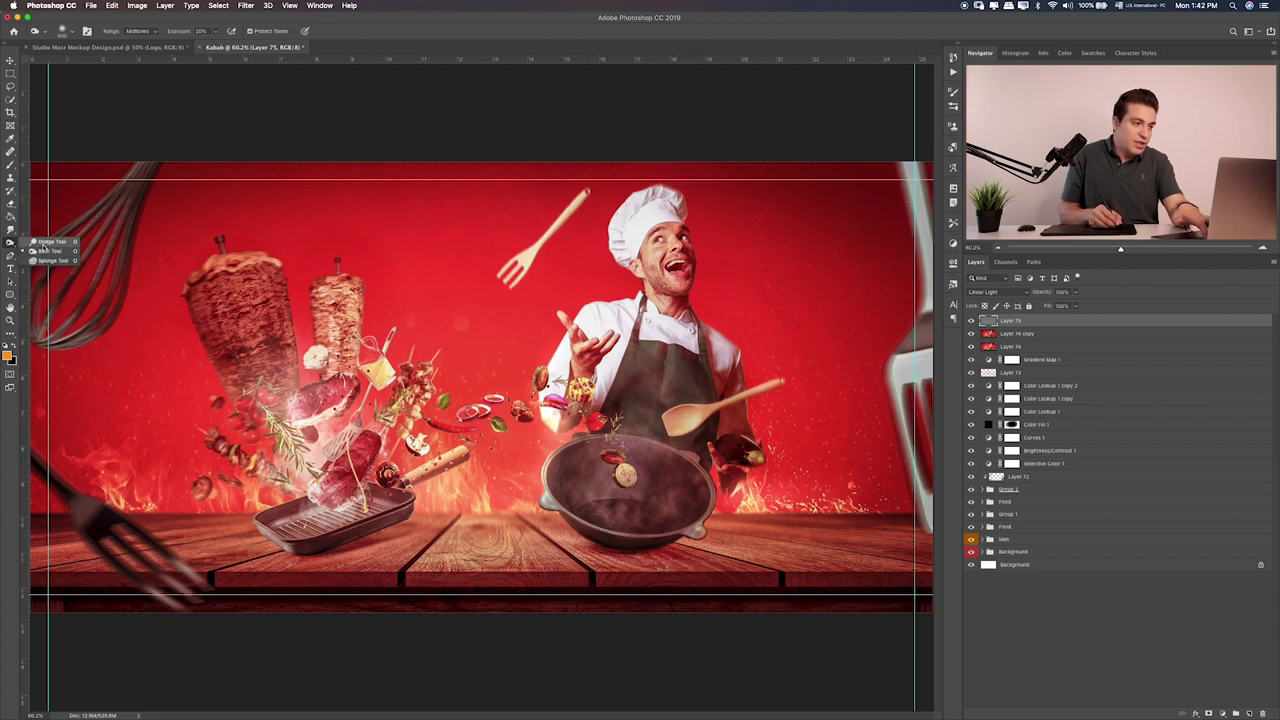
click(50, 252)
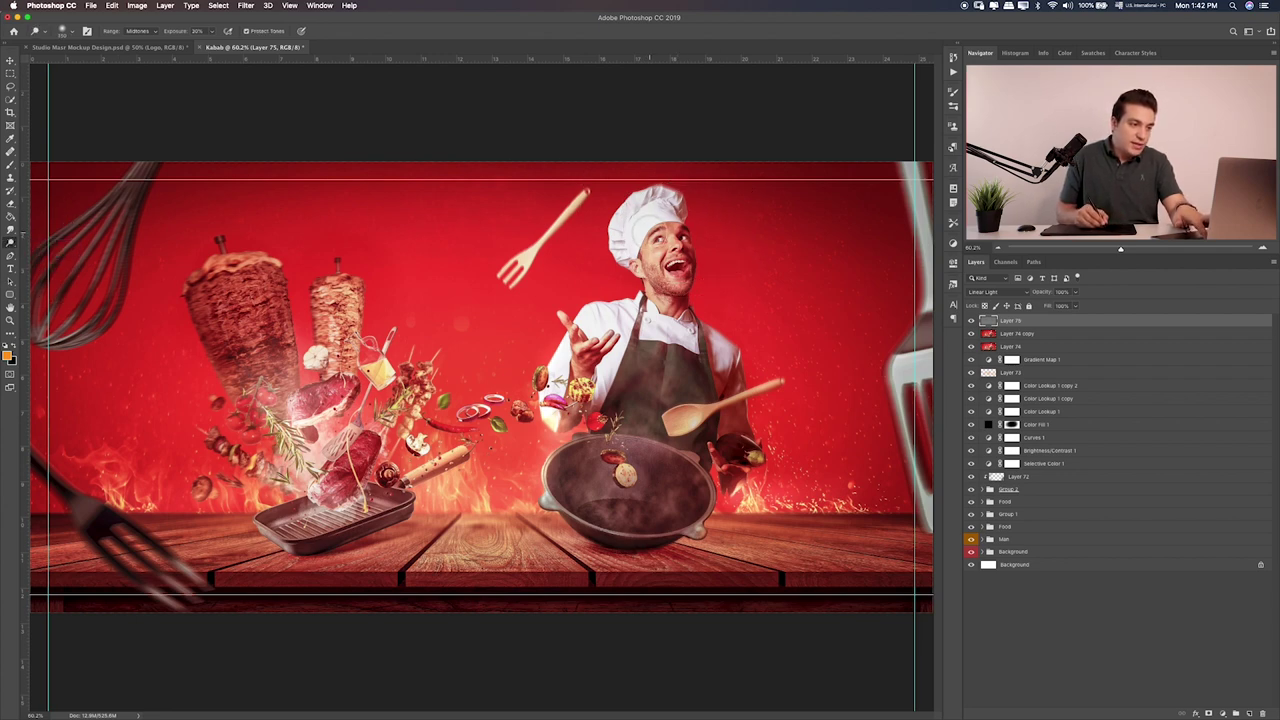
click(970, 320)
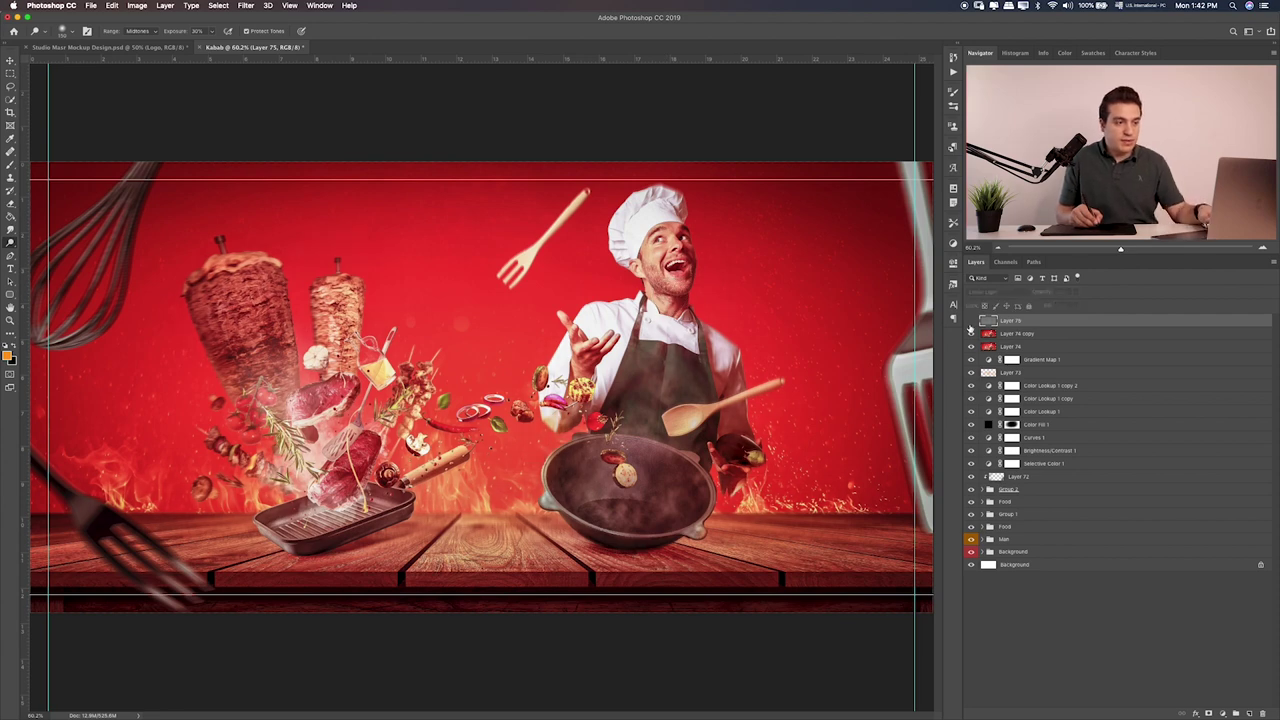
click(970, 320)
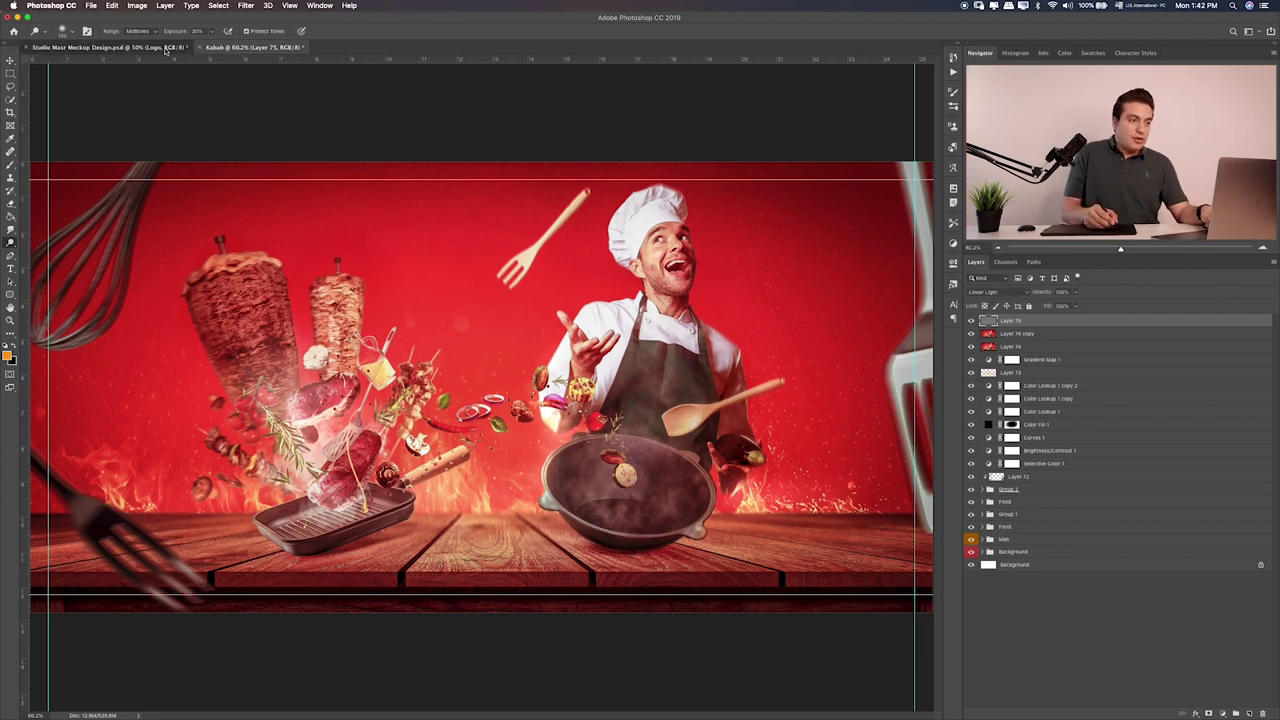
In the Studio Masr Mockup Design document, check the 19002 phone graphic and Color grading group
click(120, 47)
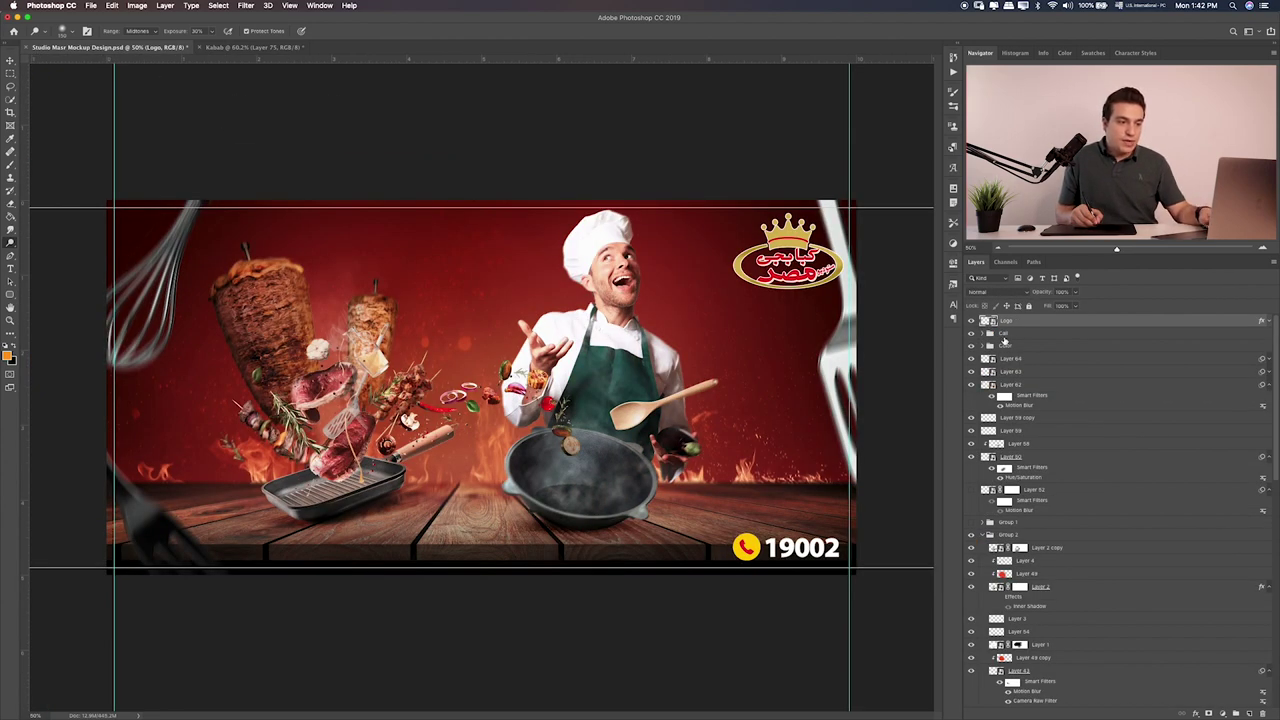
click(971, 333)
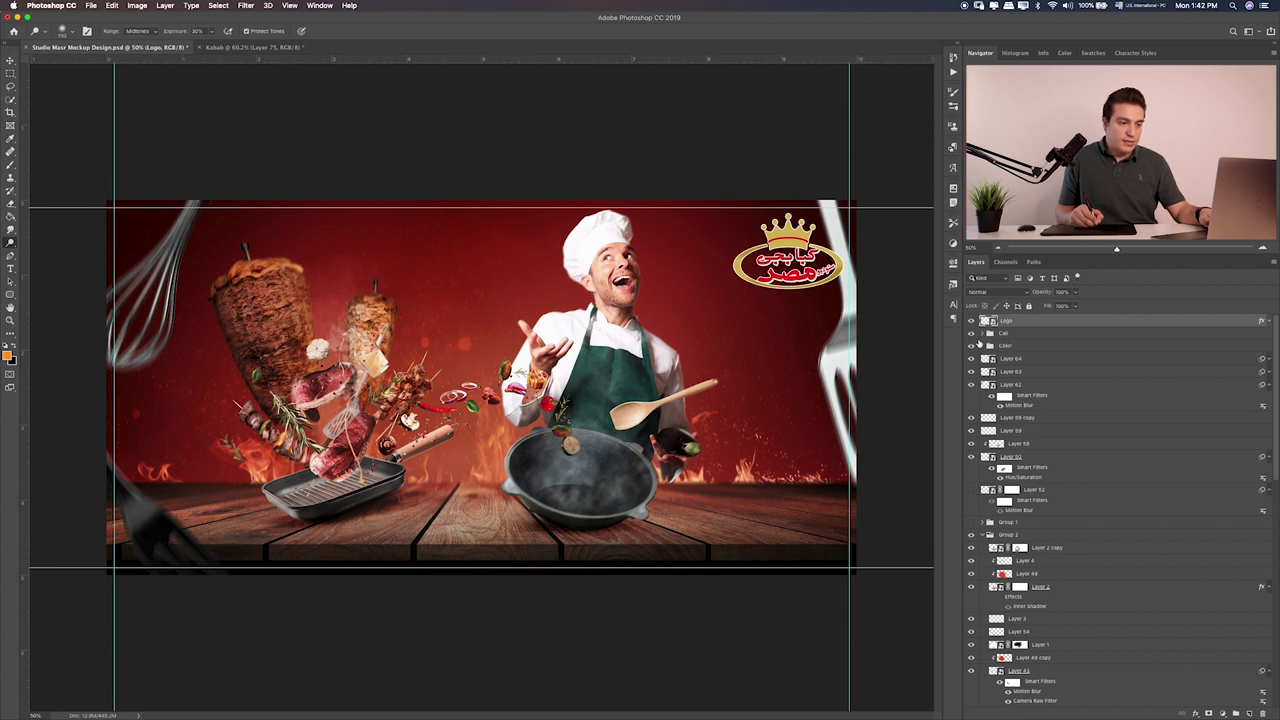
click(971, 333)
click(969, 346)
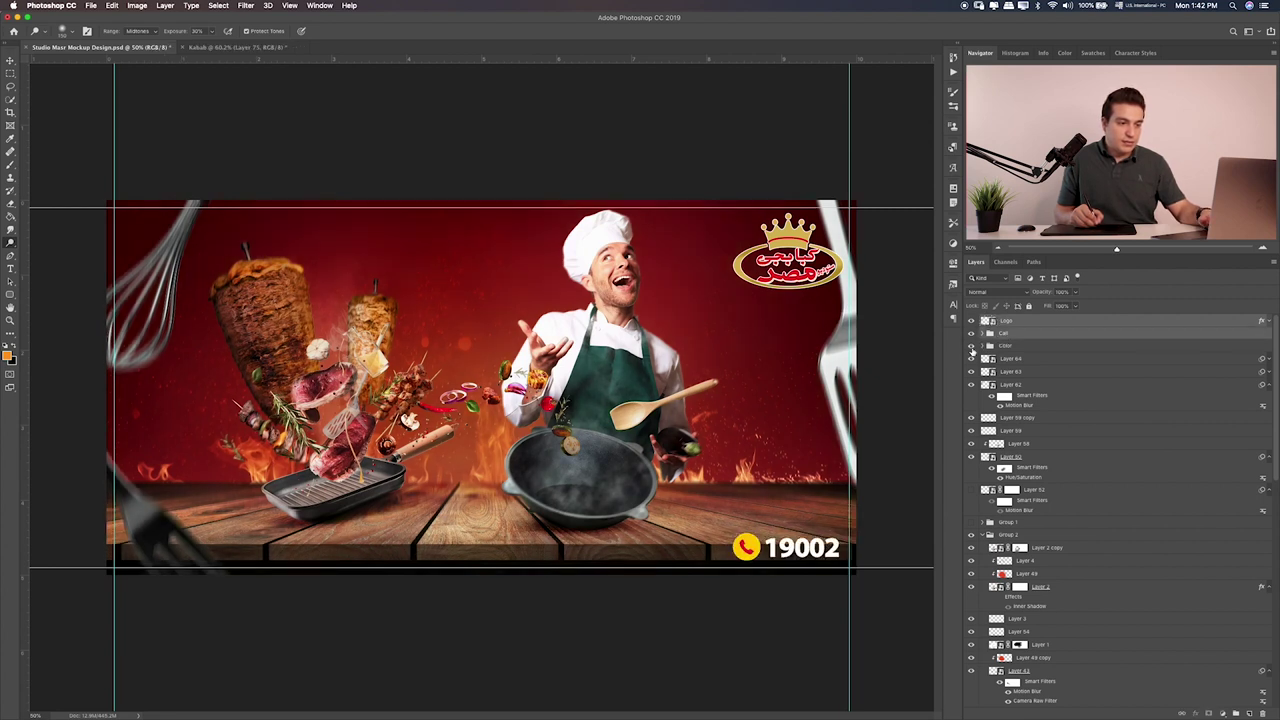
click(970, 347)
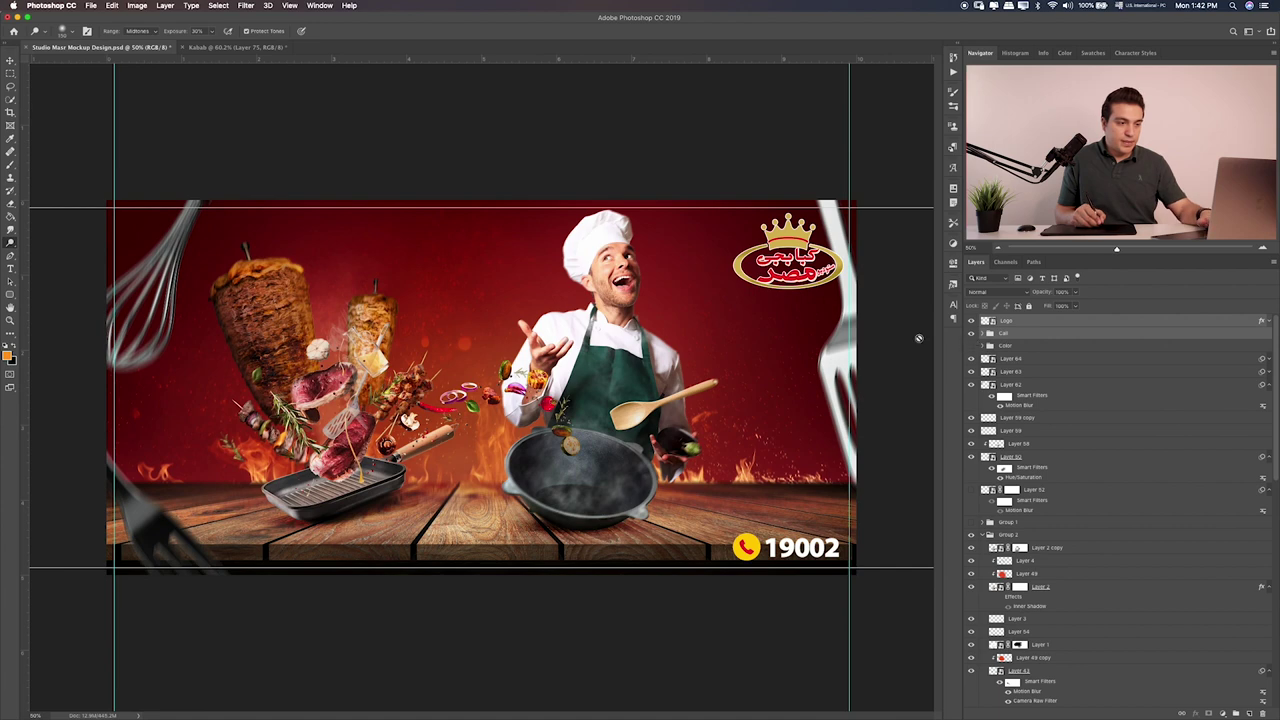
Drag the logo and phone badge into the Kabab banner and return to that document
key(v)
drag(785, 547, 270, 258)
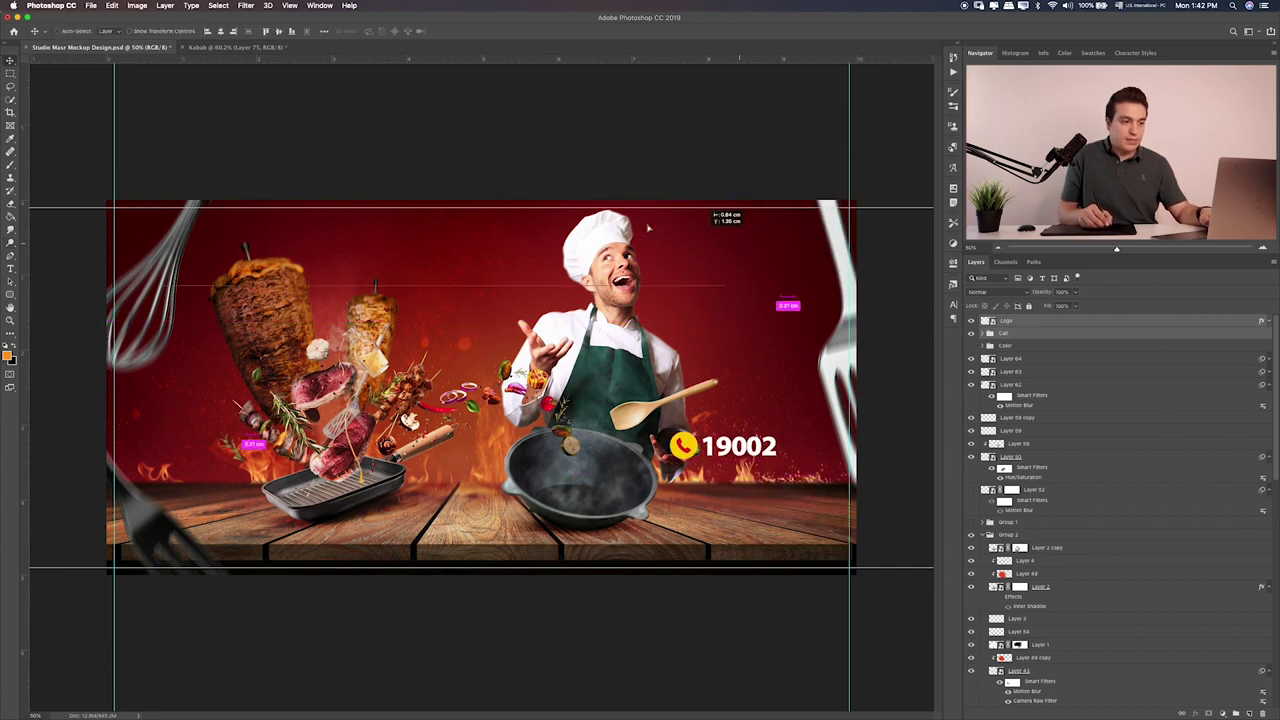
click(264, 48)
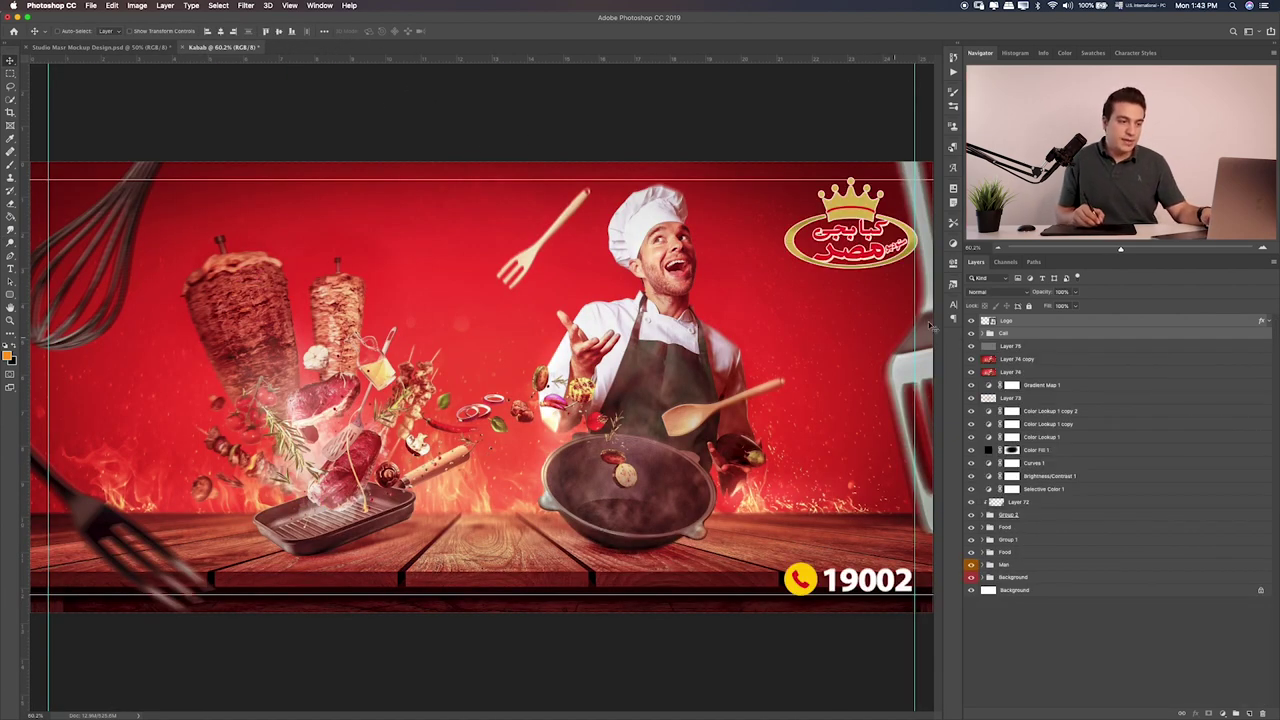
click(10, 76)
click(96, 47)
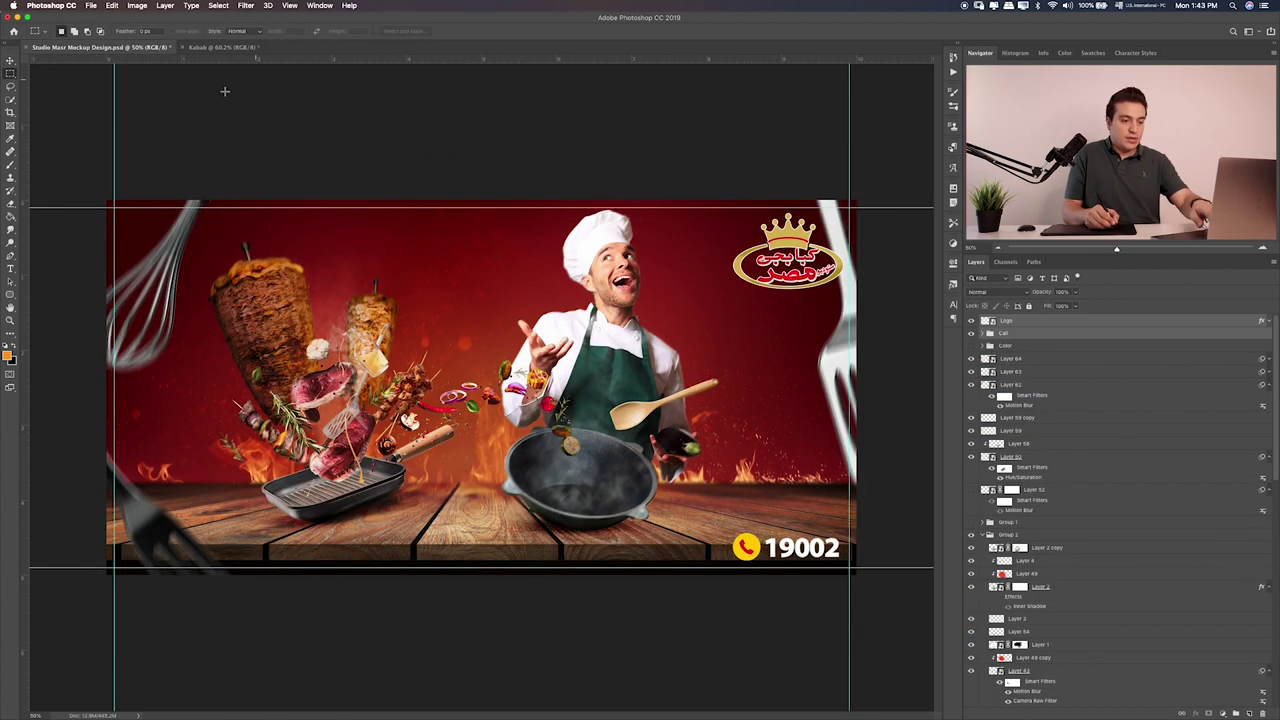
click(232, 48)
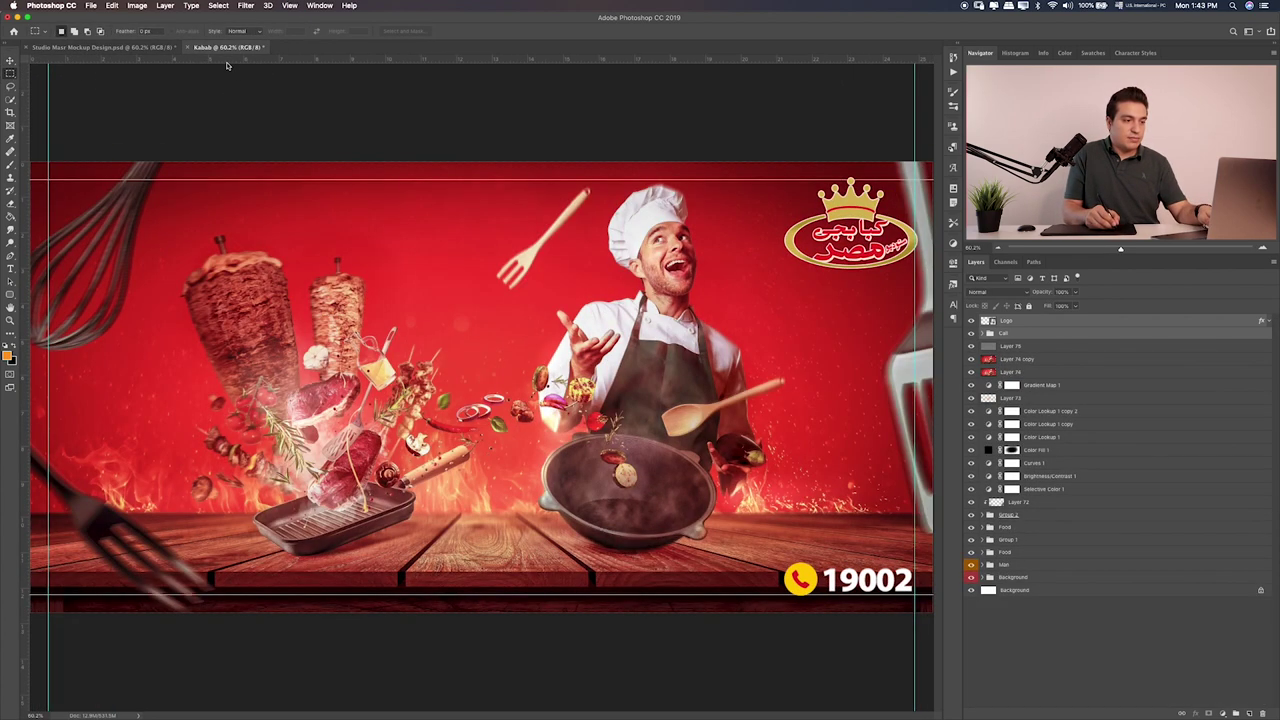
Add a new layer above Layer 75 and fill it black with the Paint Bucket
click(1043, 346)
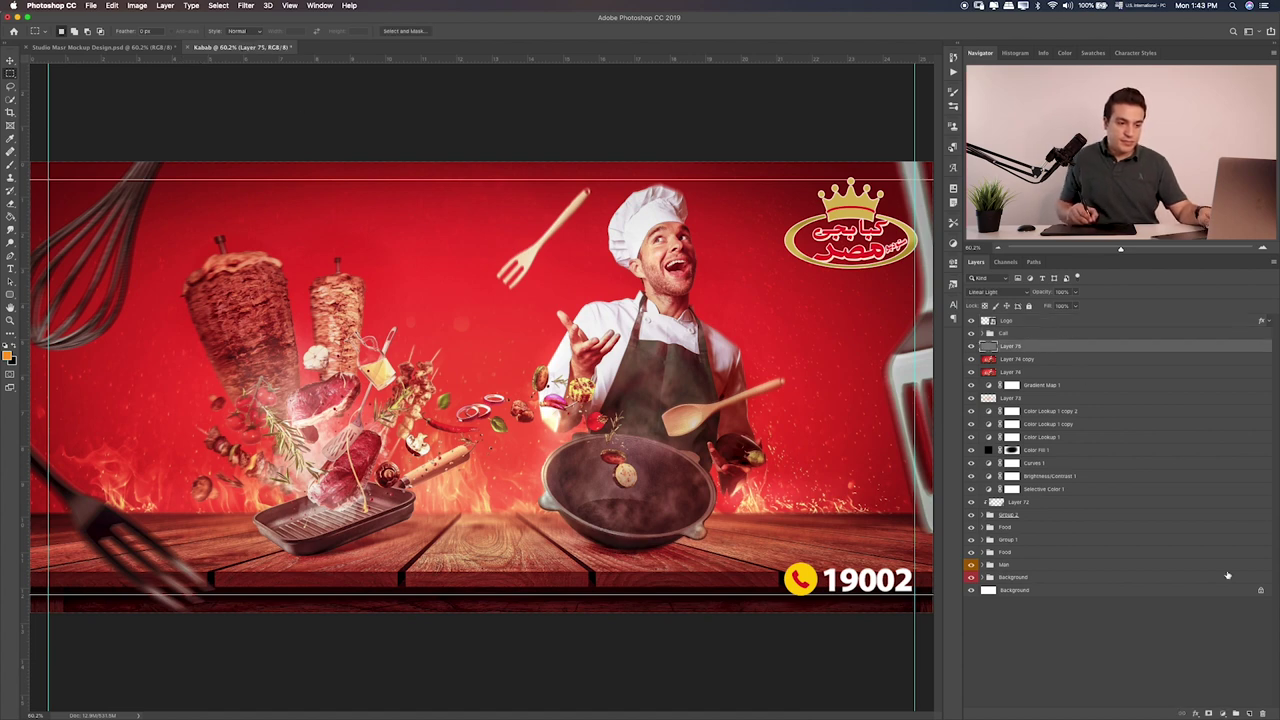
click(1249, 712)
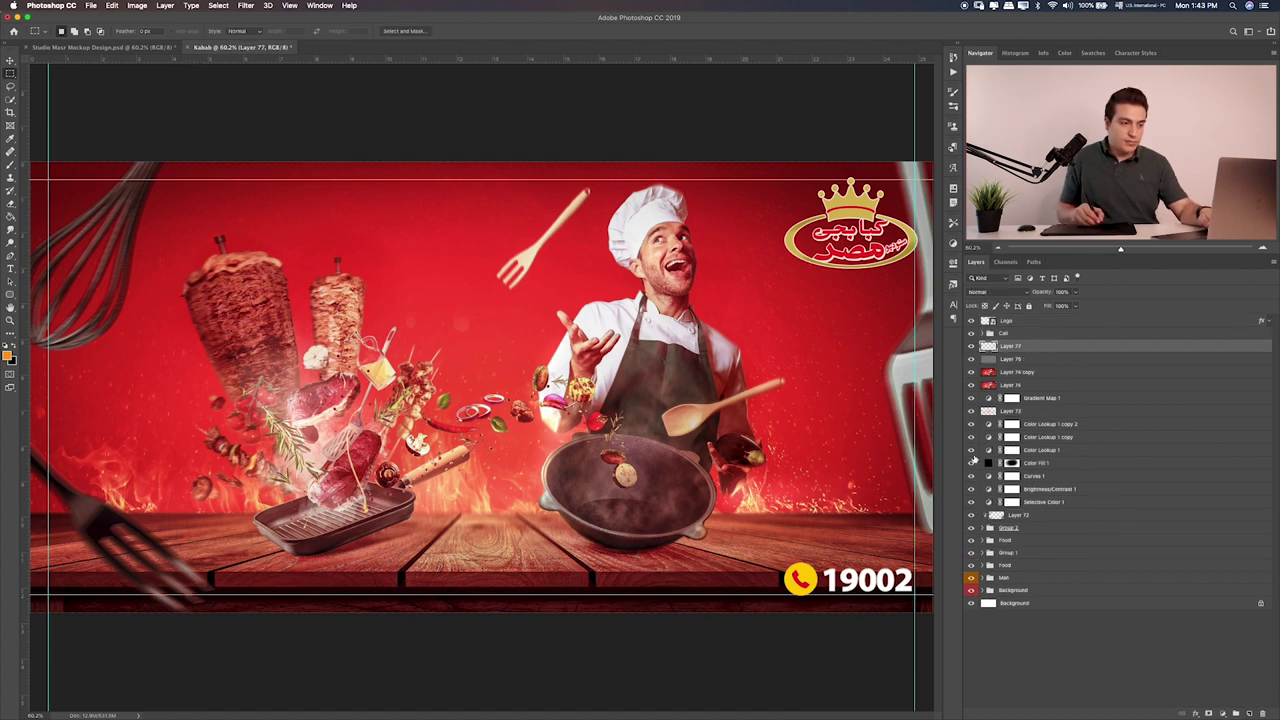
key(g)
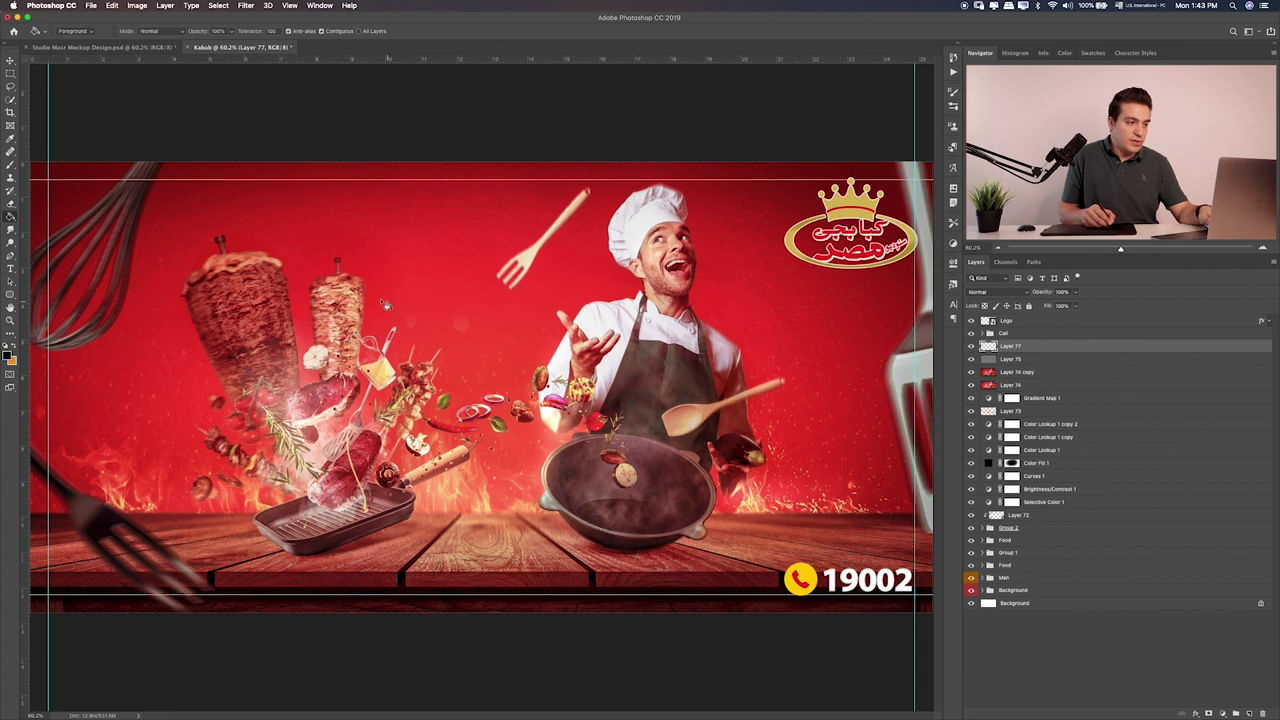
click(234, 340)
key(v)
Set the black layer to Soft Light blending at about 80% opacity
key(shift+alt+b)
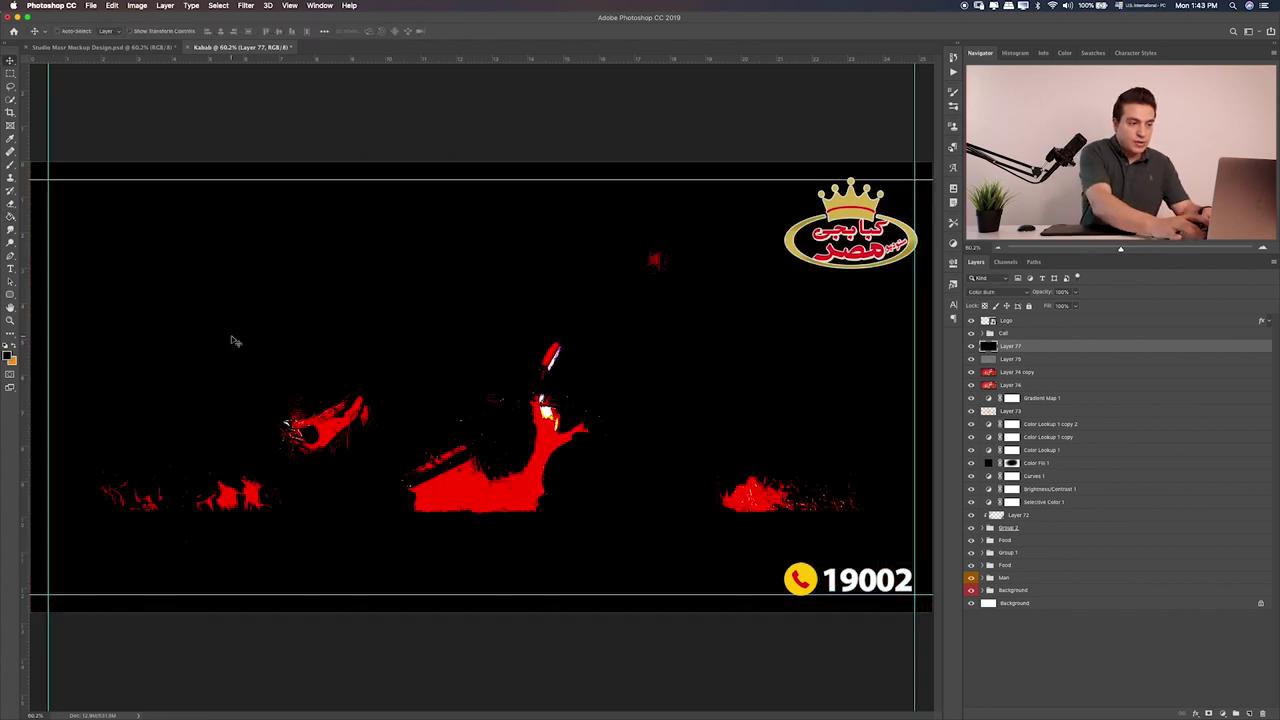
key(shift+plus)
key(shift+plus)
key(shift+plus)
key(shift+plus)
key(shift+plus)
key(shift+plus)
key(shift+plus)
key(shift+plus)
key(shift+plus)
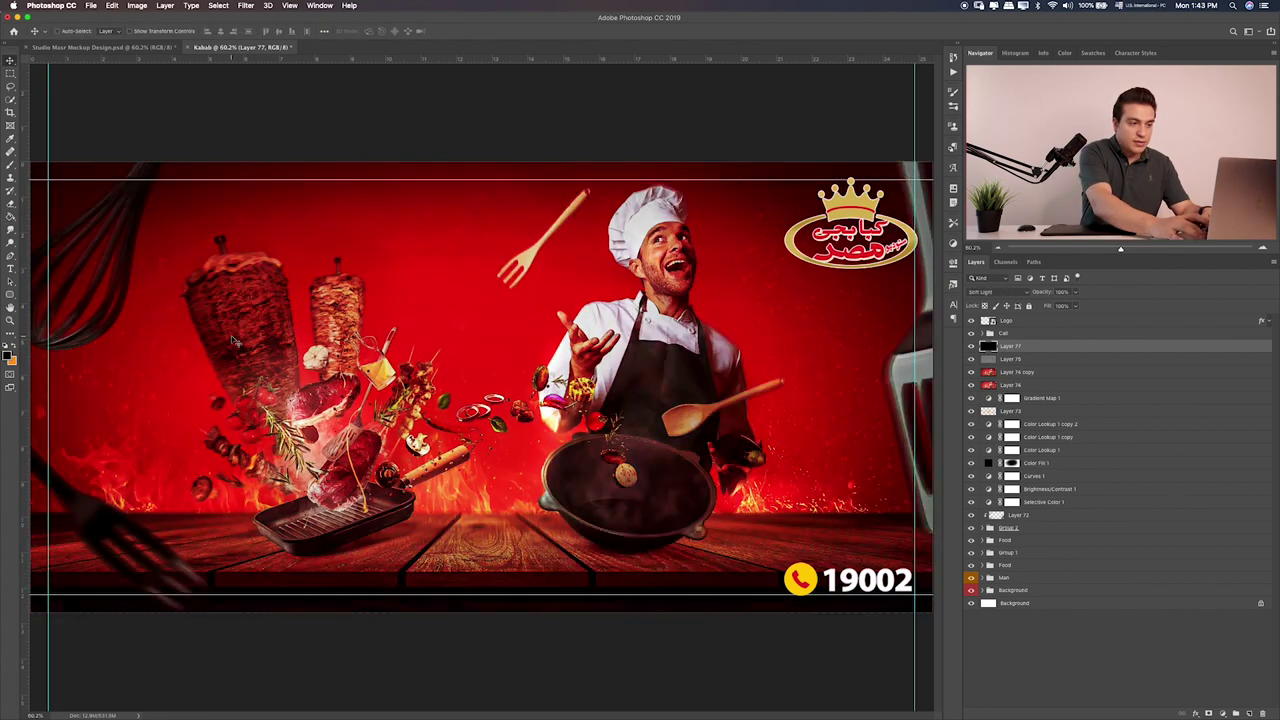
key(shift+plus)
key(shift+minus)
key(shift+plus)
key(shift+plus)
key(shift+plus)
key(shift+plus)
key(shift+plus)
key(shift+plus)
key(shift+plus)
key(shift+plus)
key(shift+plus)
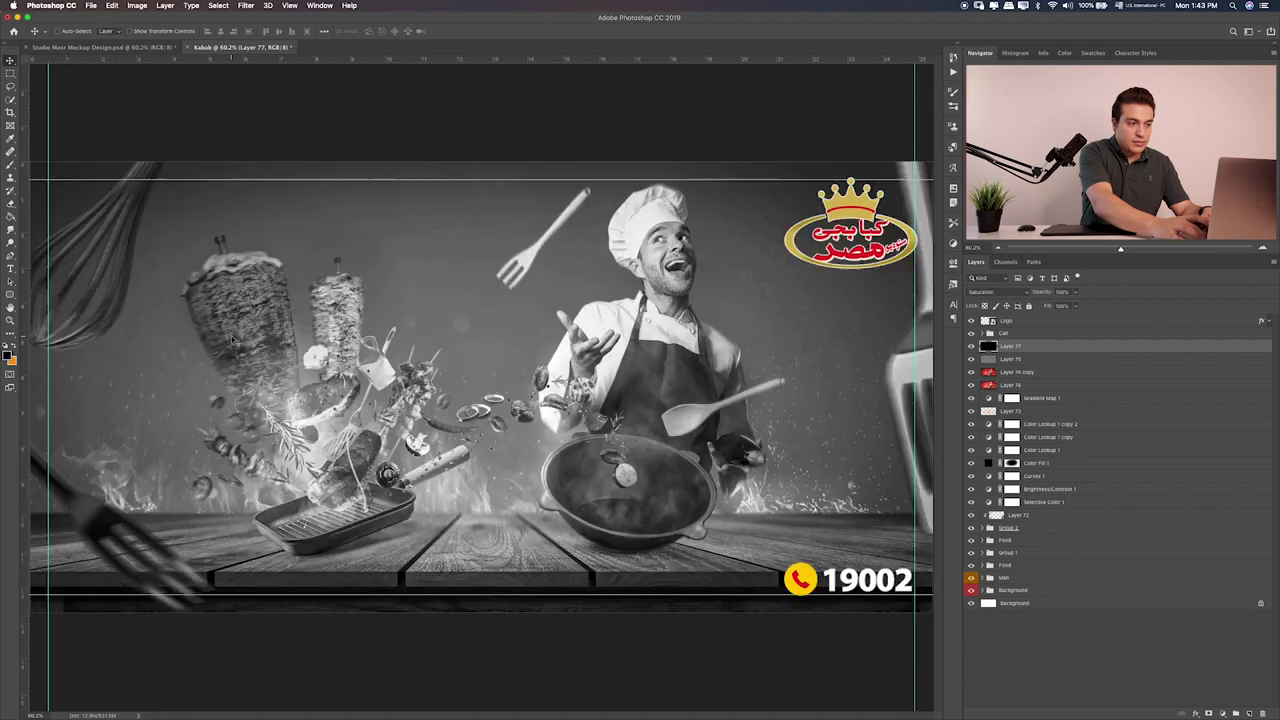
key(shift+plus)
key(shift+plus)
key(shift+plus)
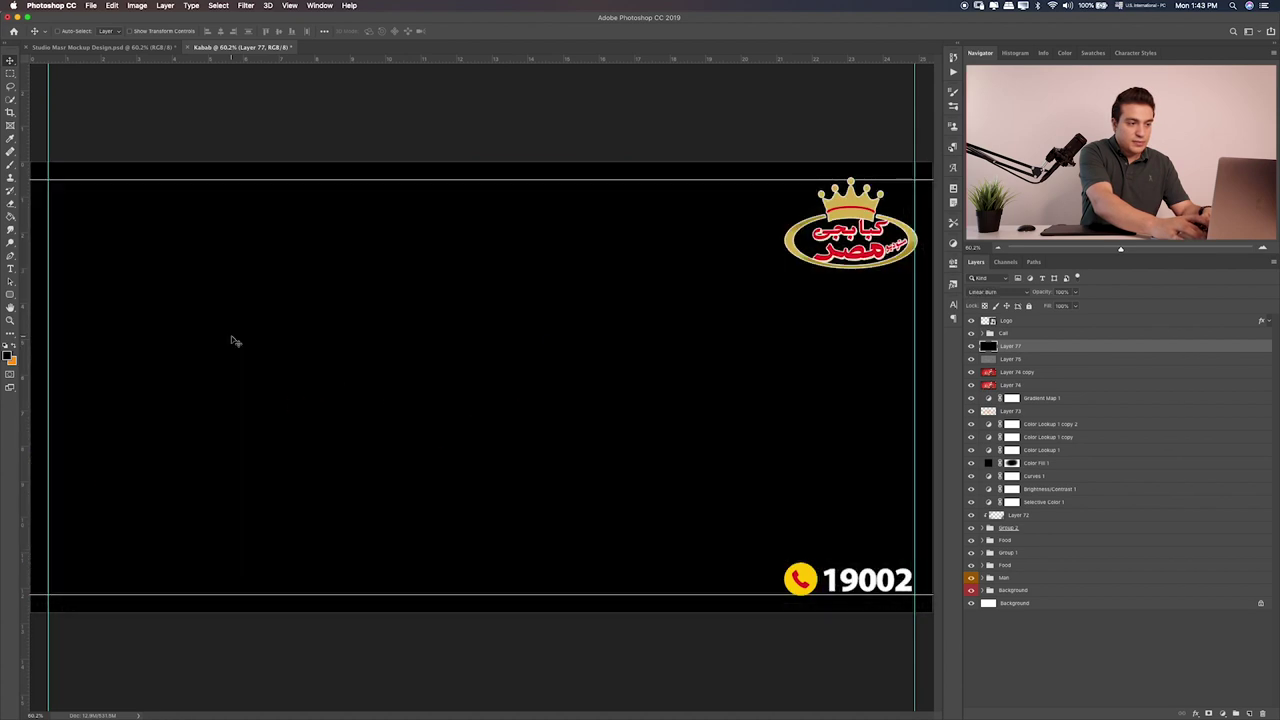
key(shift+plus)
key(shift+plus)
key(shift+plus)
key(shift+plus)
key(shift+plus)
key(shift+plus)
key(shift+plus)
key(shift+plus)
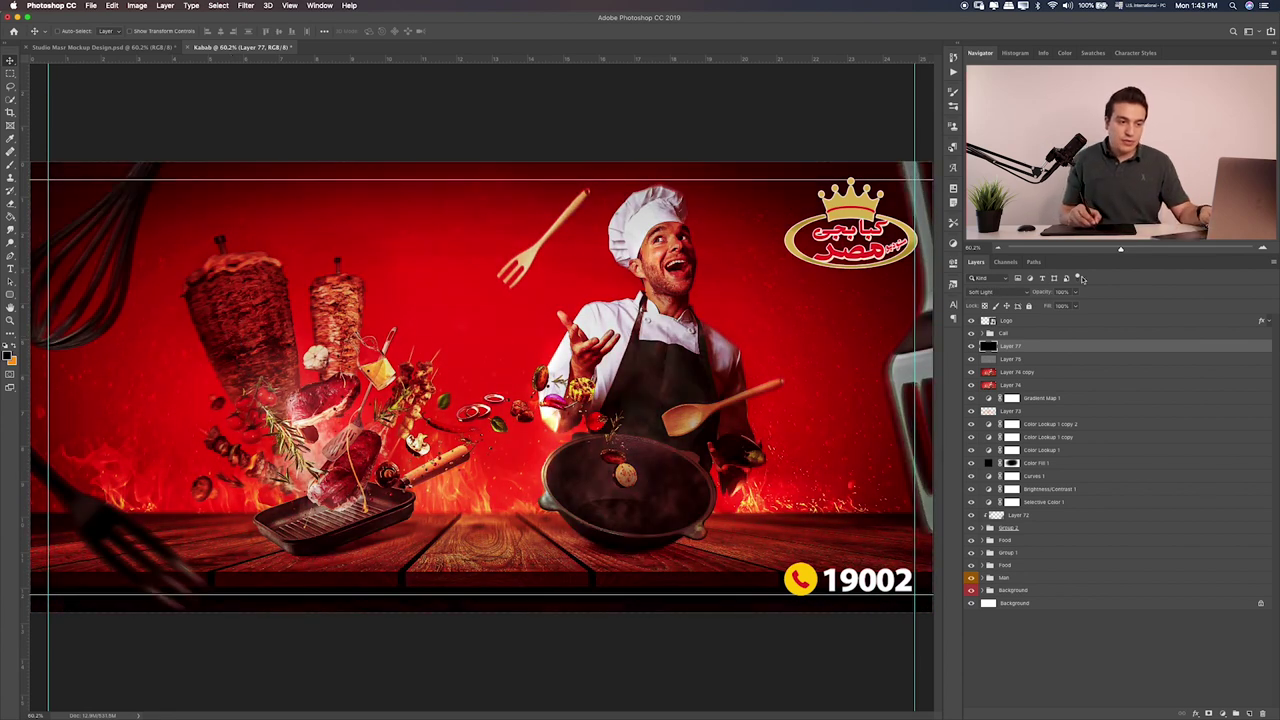
drag(1042, 308, 1046, 310)
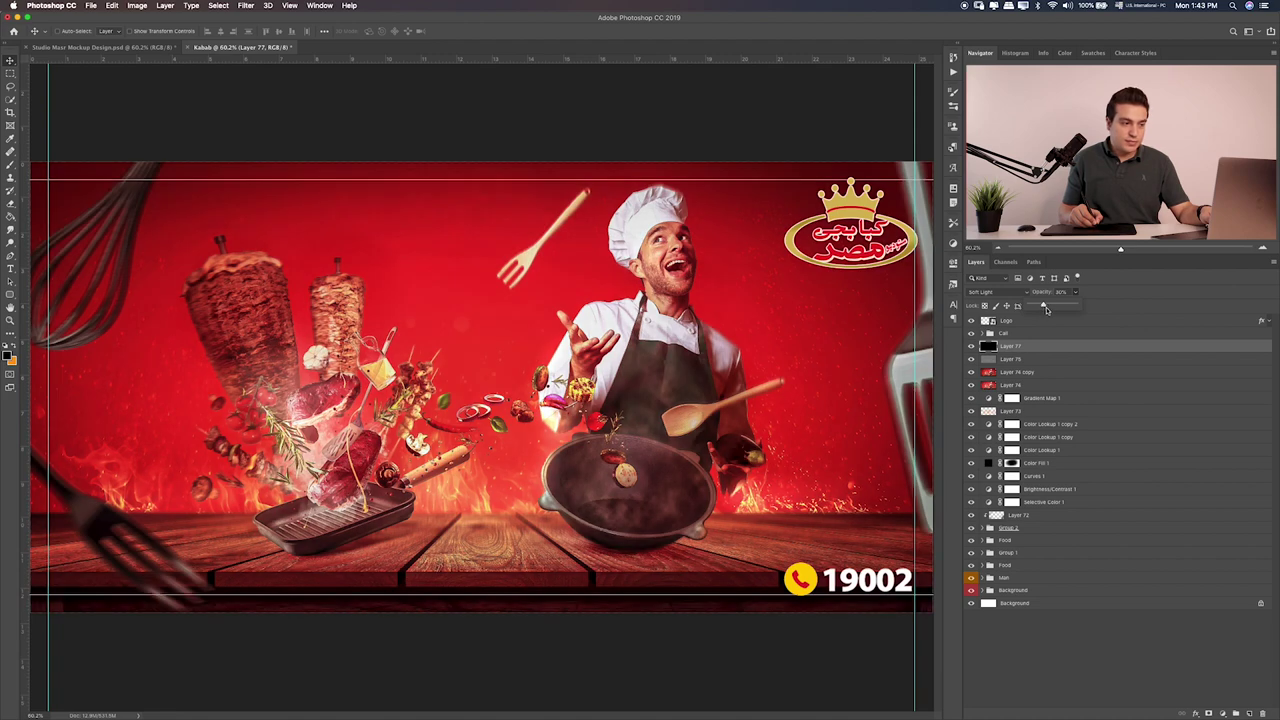
Switch to a larger Eraser and compare the banner with and without the black layer
key(e)
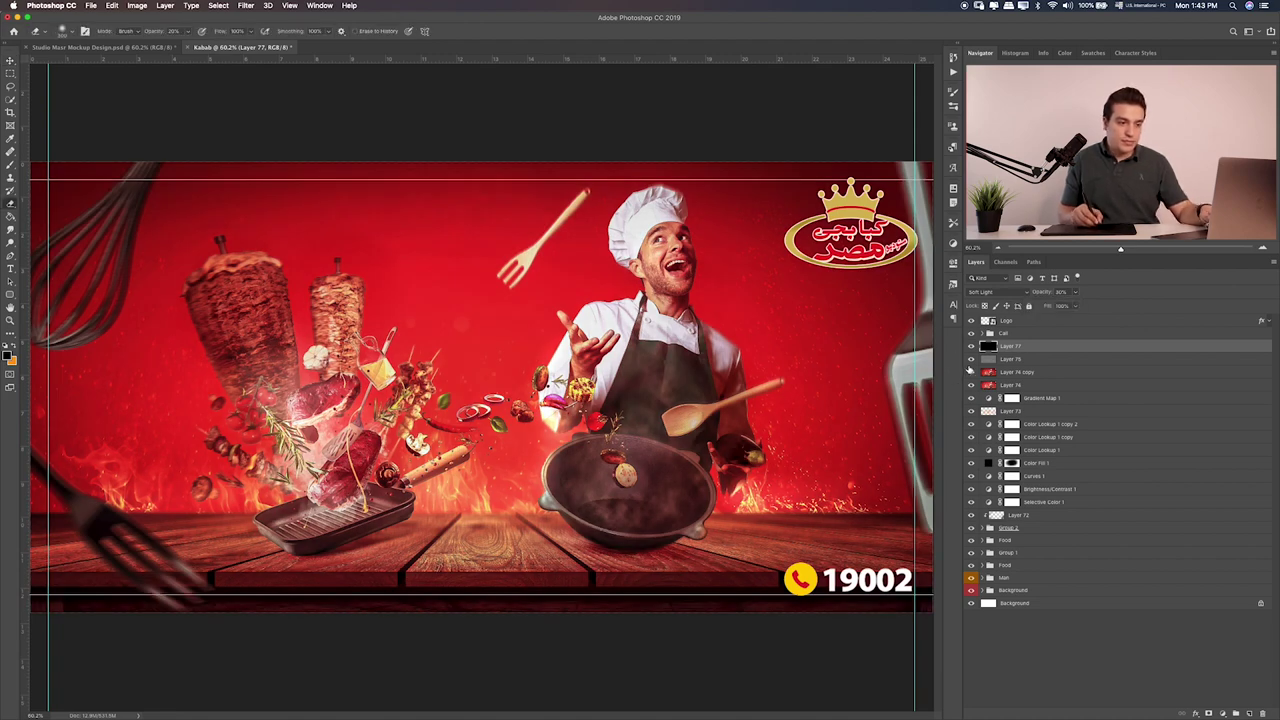
click(970, 346)
click(970, 346)
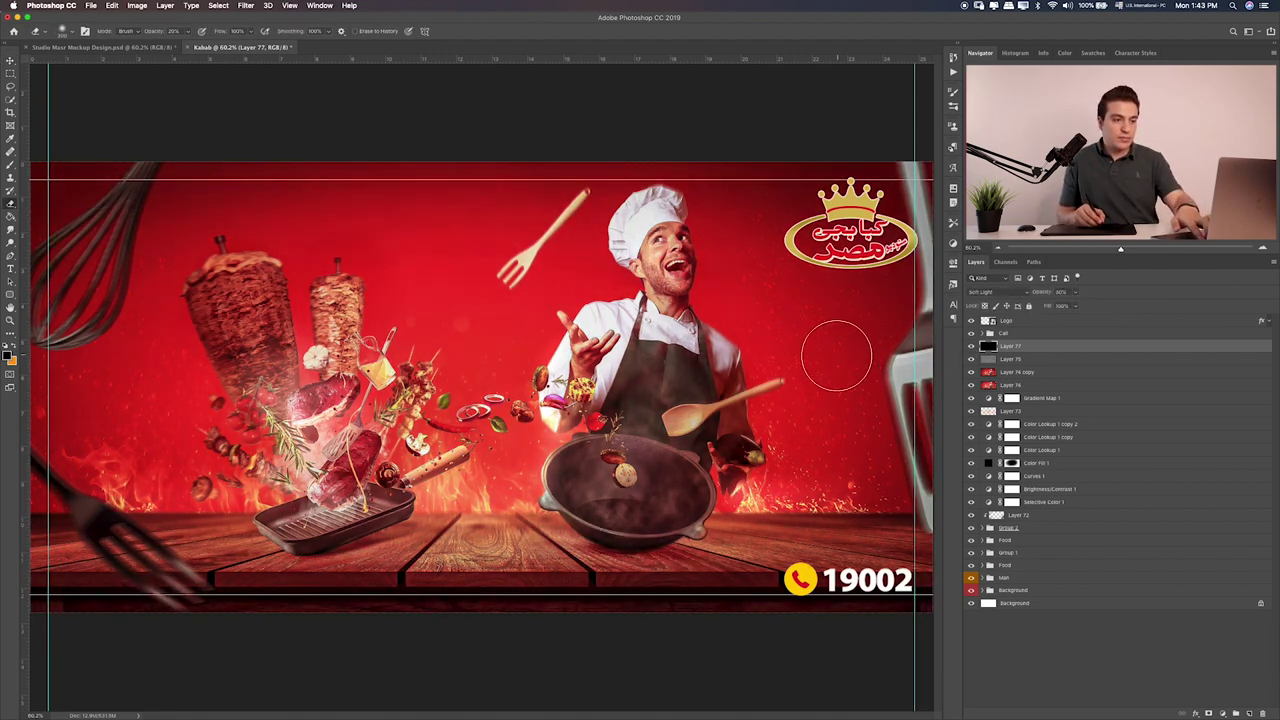
key(bracketright)
key(bracketright)
key(bracketright)
key(bracketright)
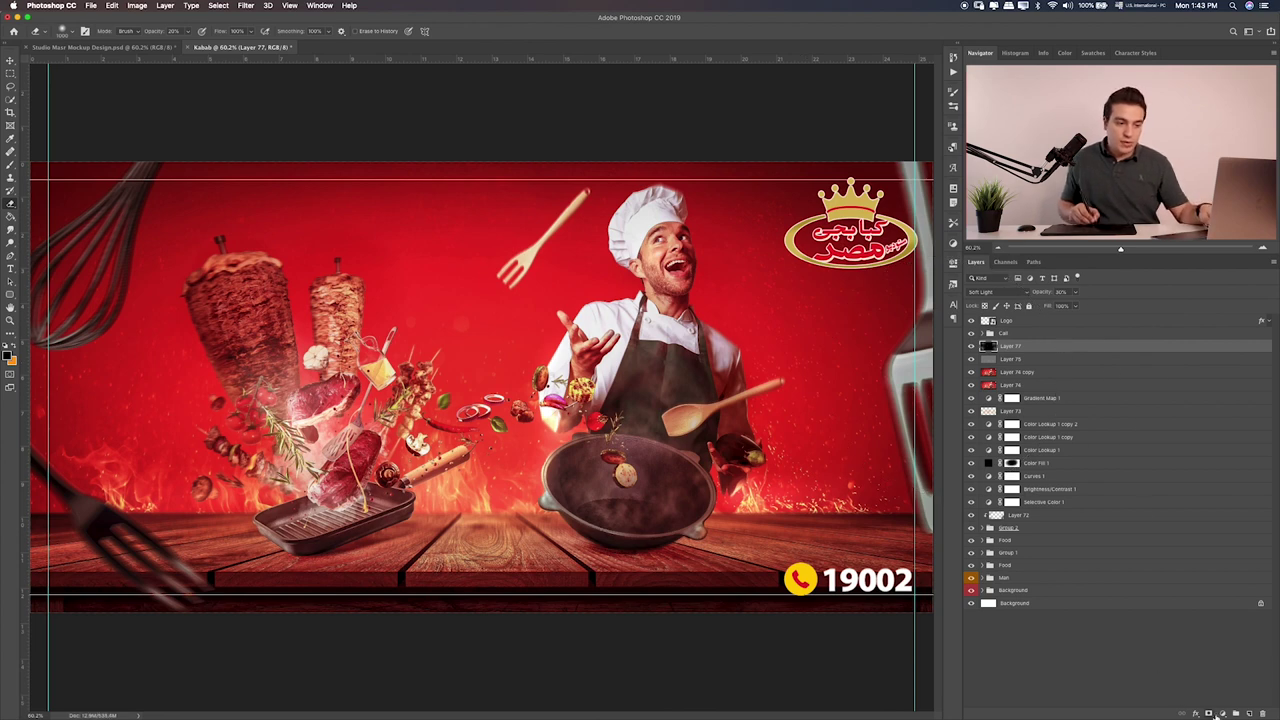
click(1219, 714)
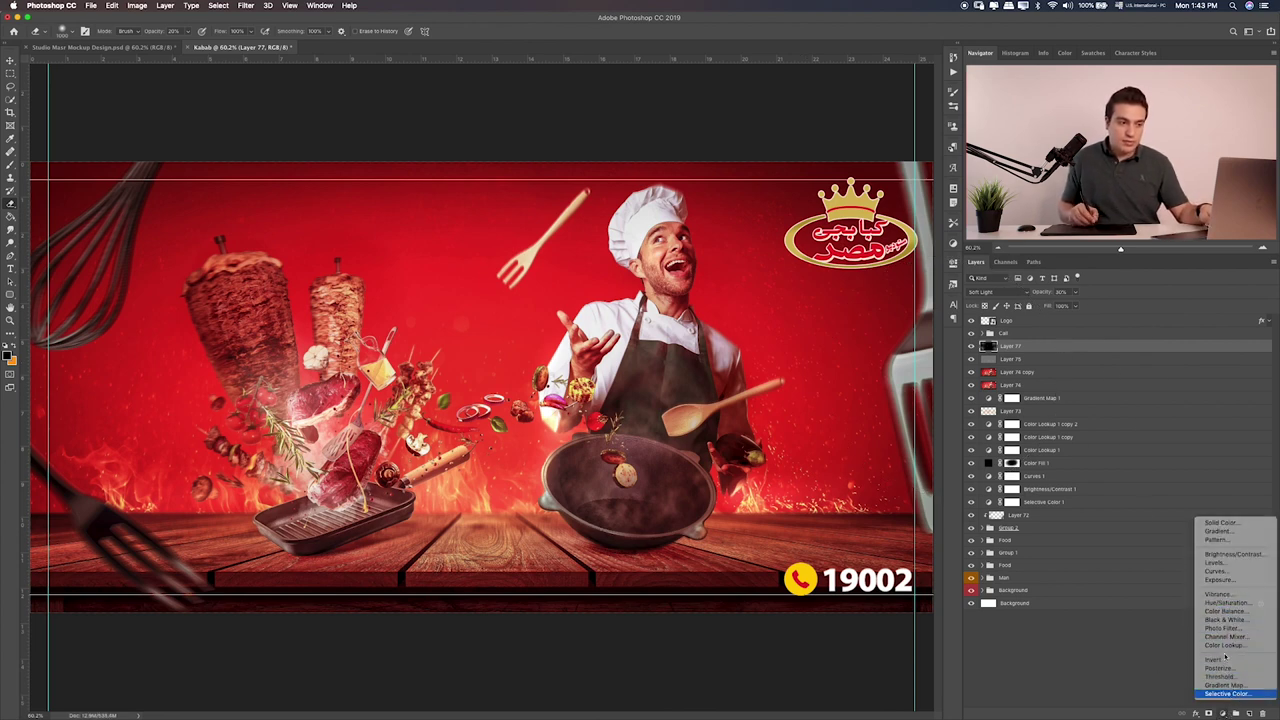
Add a Selective Color layer that adds black and tweaks magenta in the Reds, toggling it to compare
click(1227, 693)
click(878, 303)
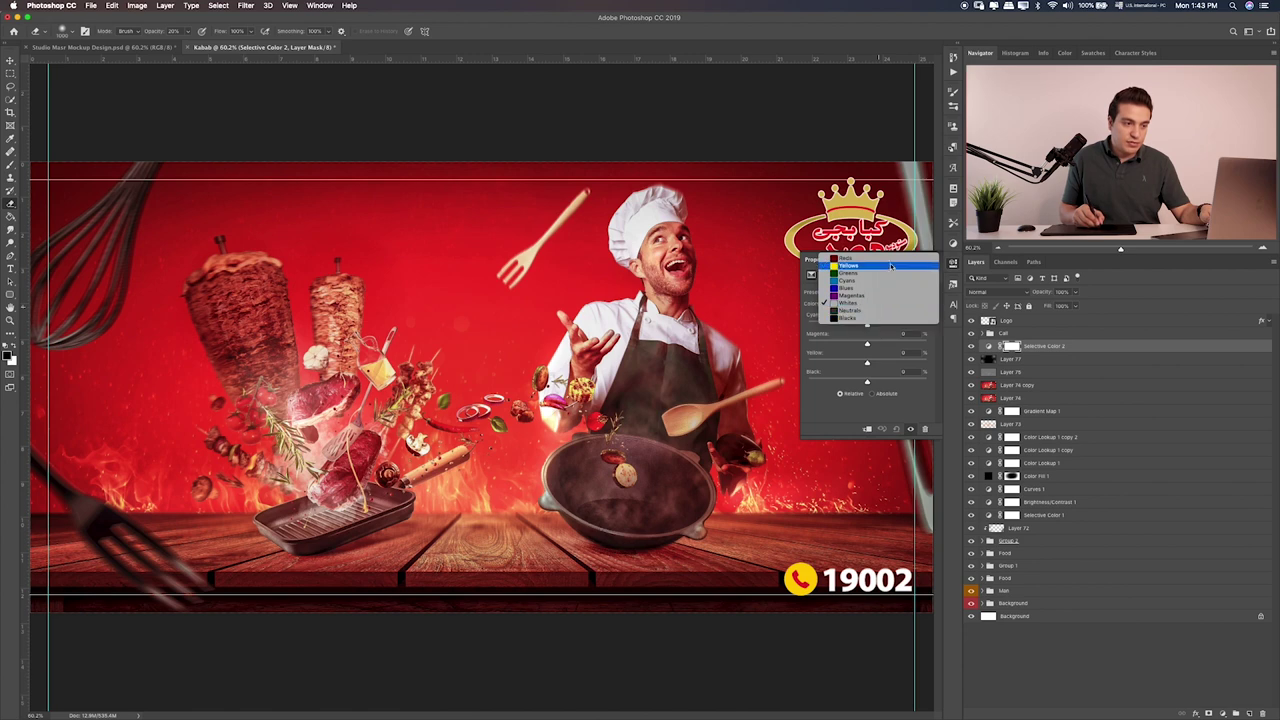
click(860, 259)
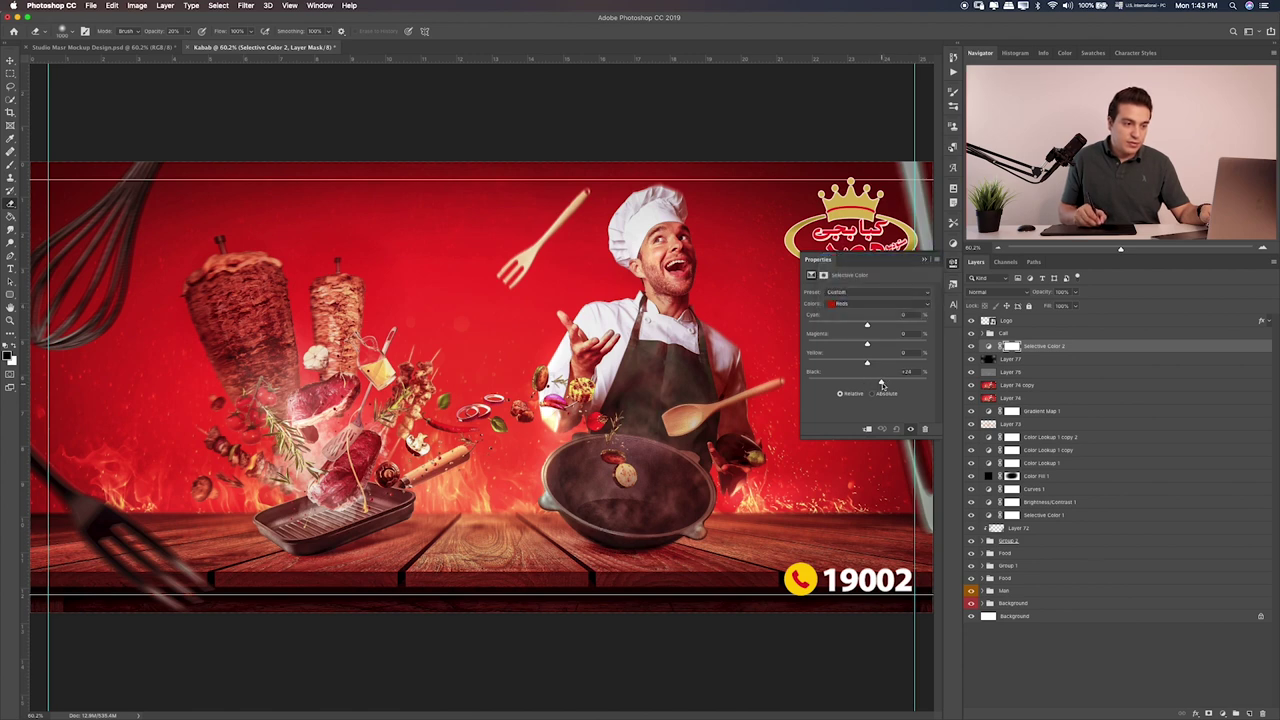
drag(879, 384, 867, 386)
mouse_move(868, 345)
mouse_down()
mouse_move(853, 346)
mouse_move(866, 346)
mouse_up()
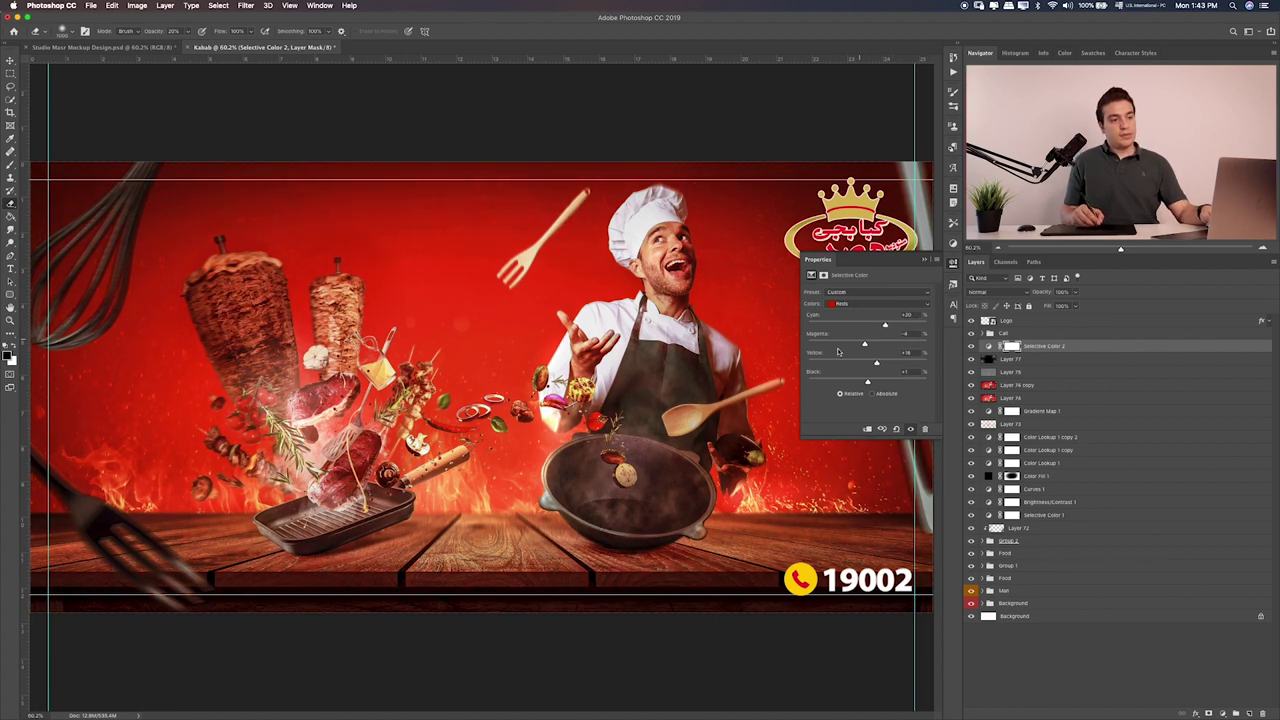
click(971, 347)
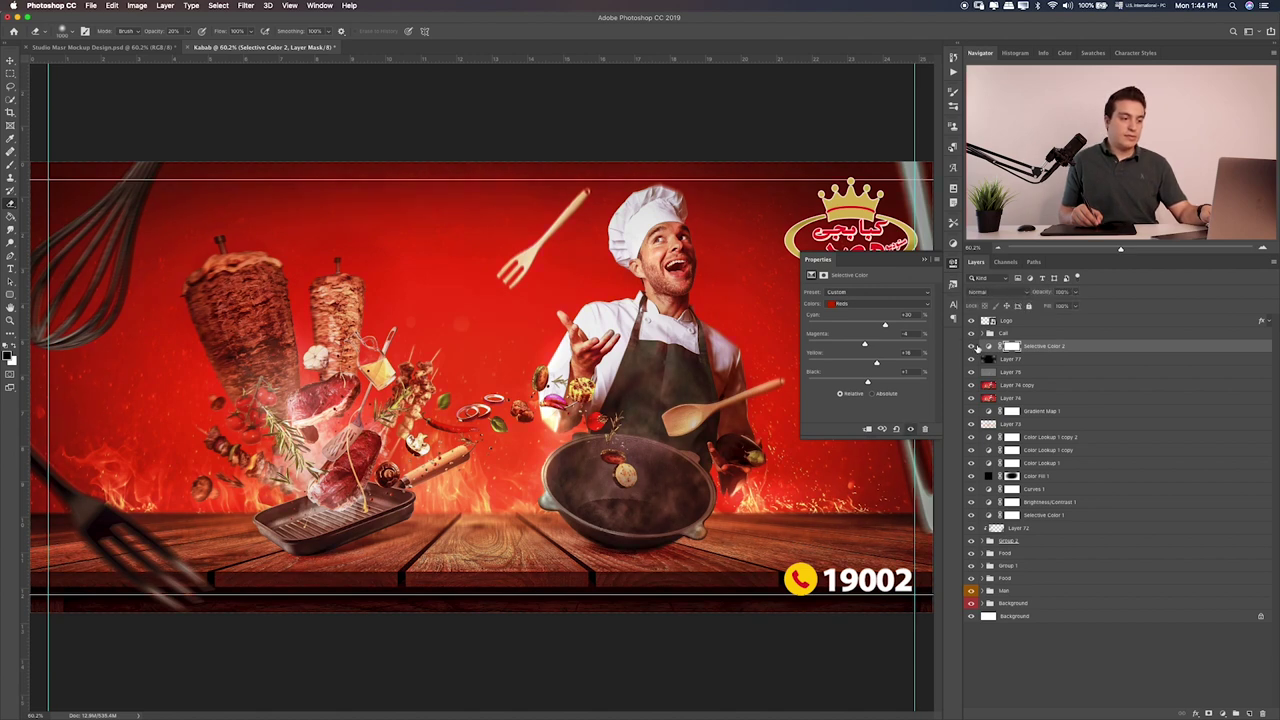
click(972, 347)
click(972, 347)
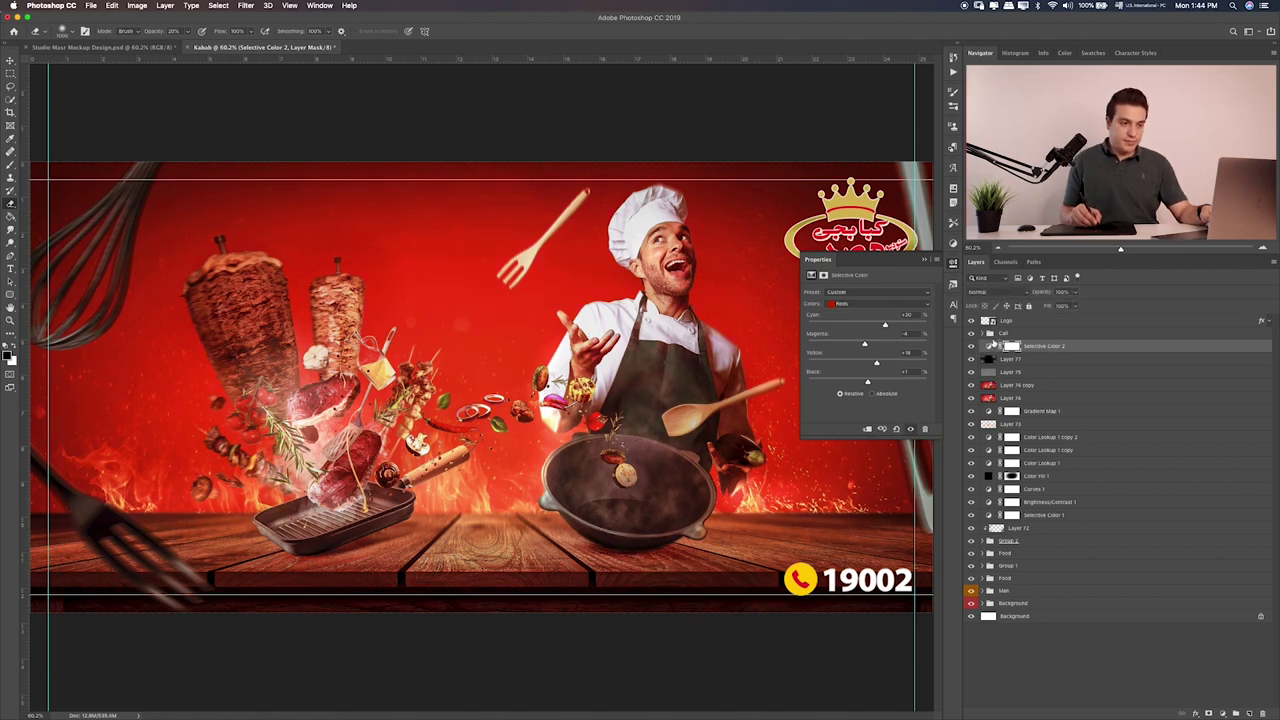
Lower cyan and black in the Neutrals to turn the chef's apron dark grey
click(868, 303)
click(876, 354)
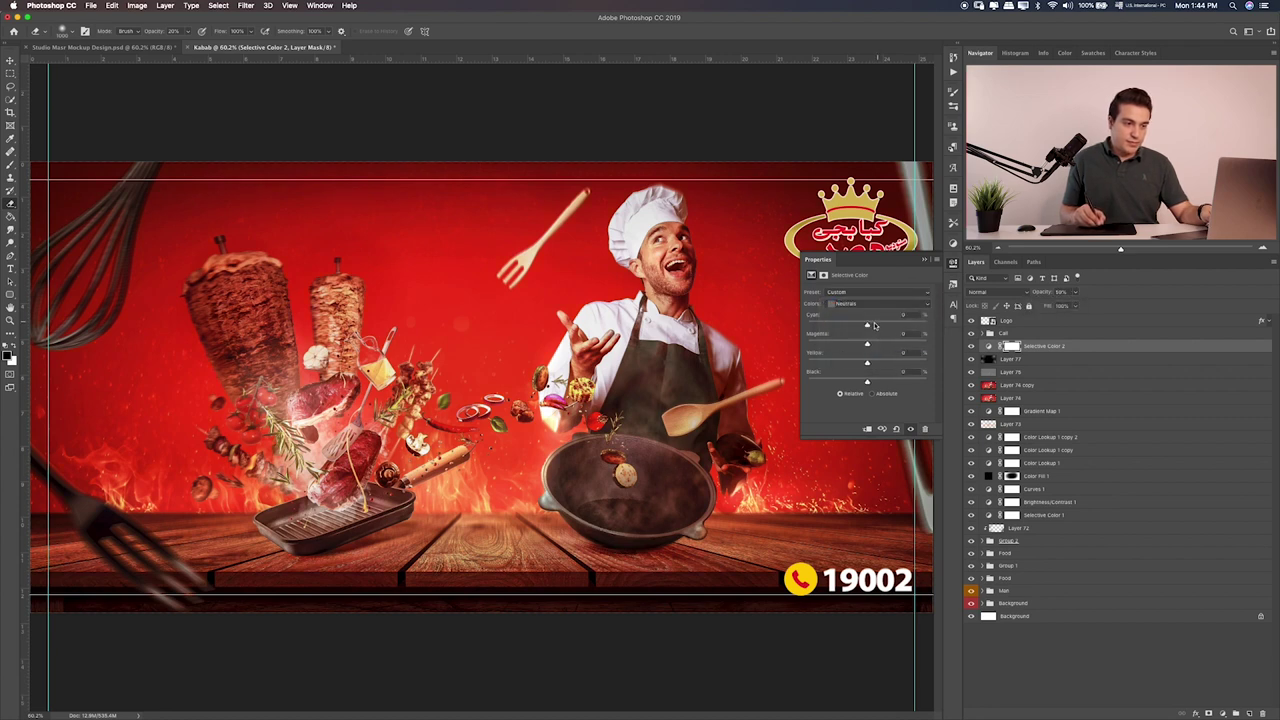
mouse_move(906, 325)
mouse_down()
mouse_move(846, 330)
mouse_move(901, 347)
mouse_move(862, 349)
mouse_move(878, 348)
mouse_up()
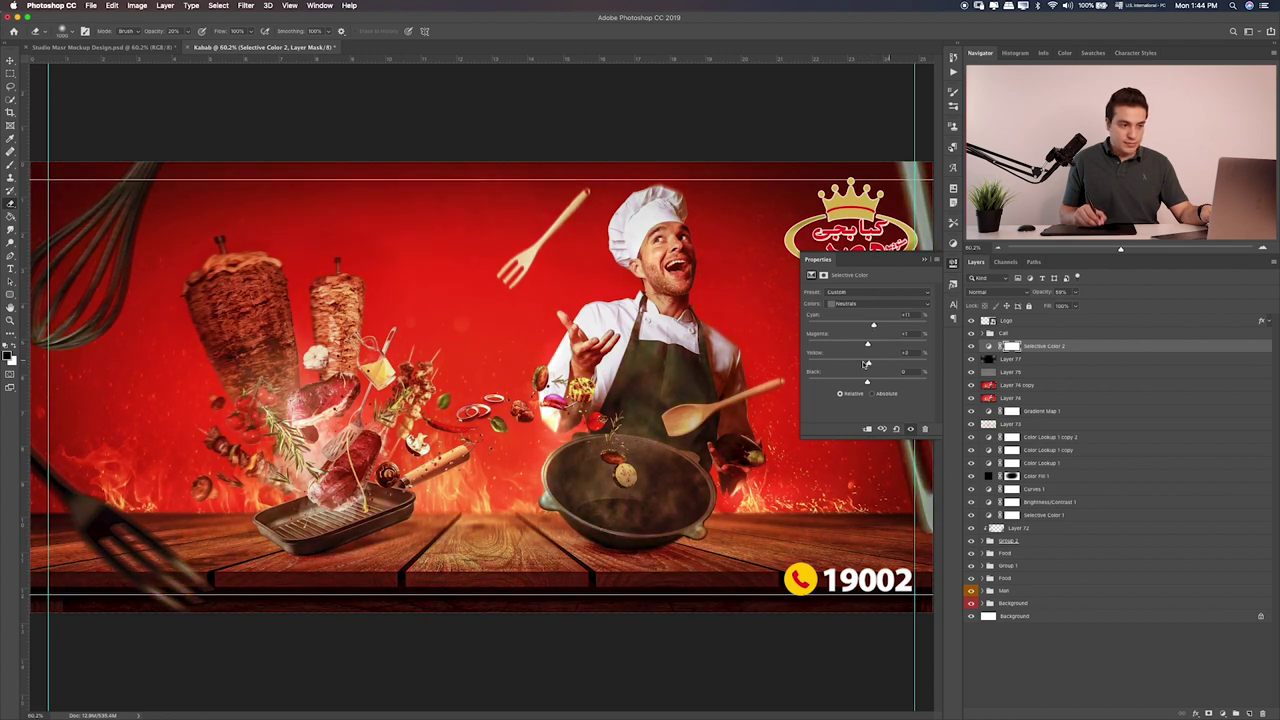
drag(867, 381, 860, 384)
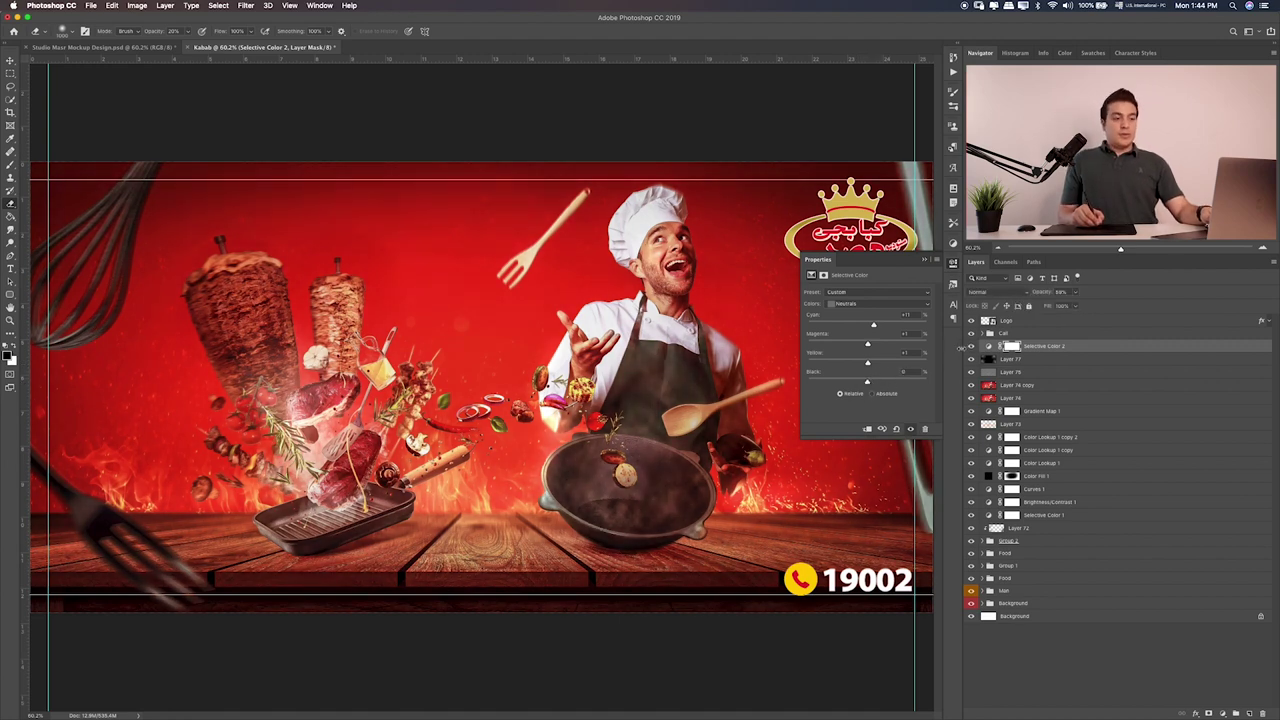
click(914, 258)
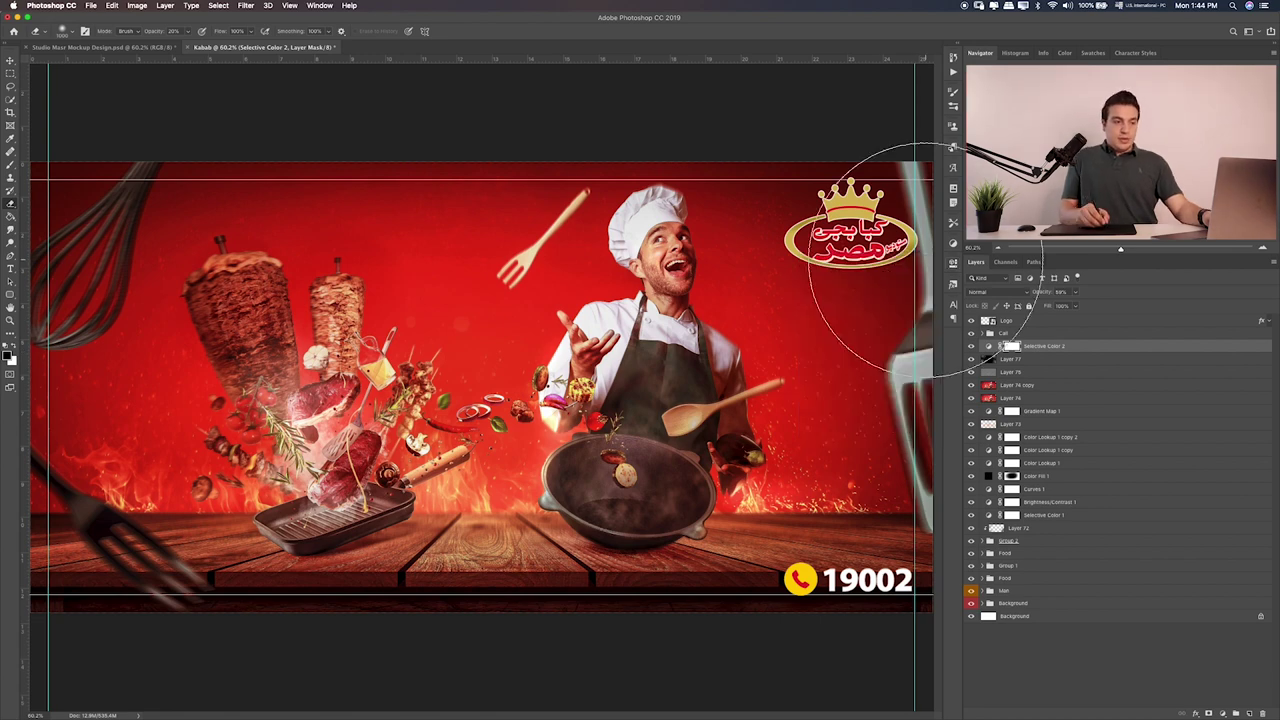
Select the Rectangular Marquee tool and toggle the crown logo and 19002 phone badge visibility to check them
click(10, 75)
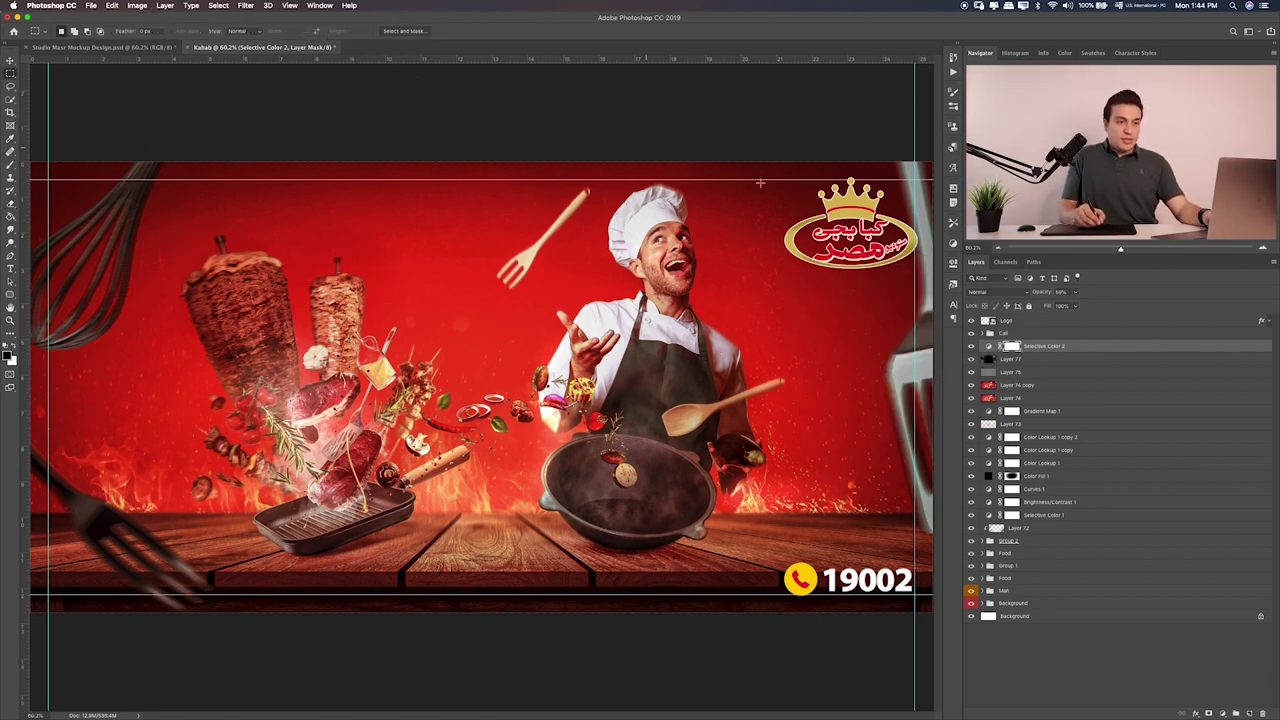
click(971, 332)
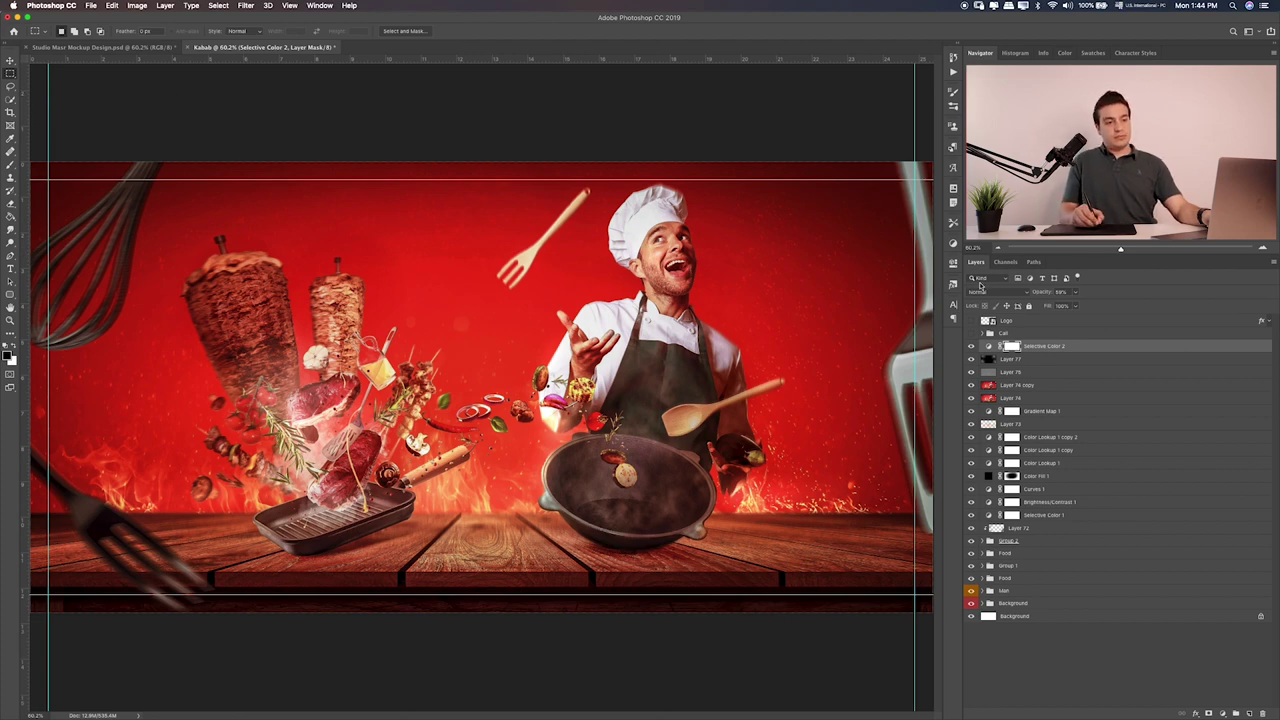
click(970, 333)
click(971, 332)
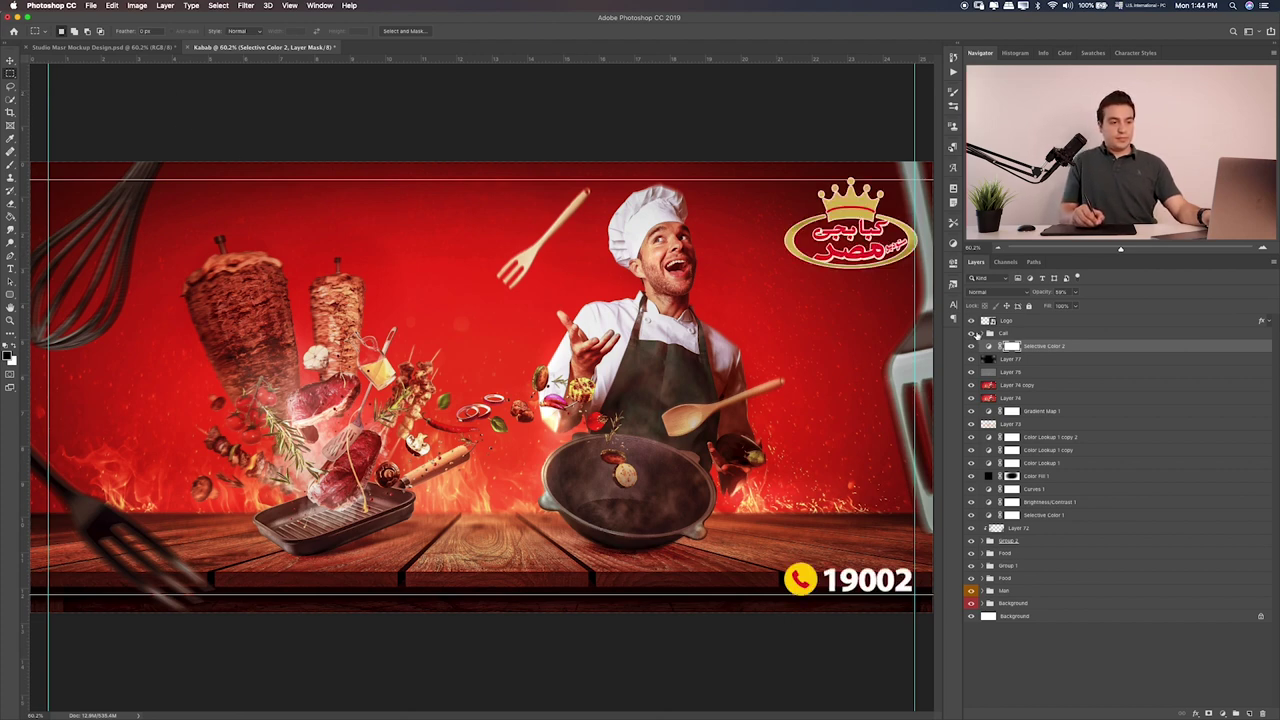